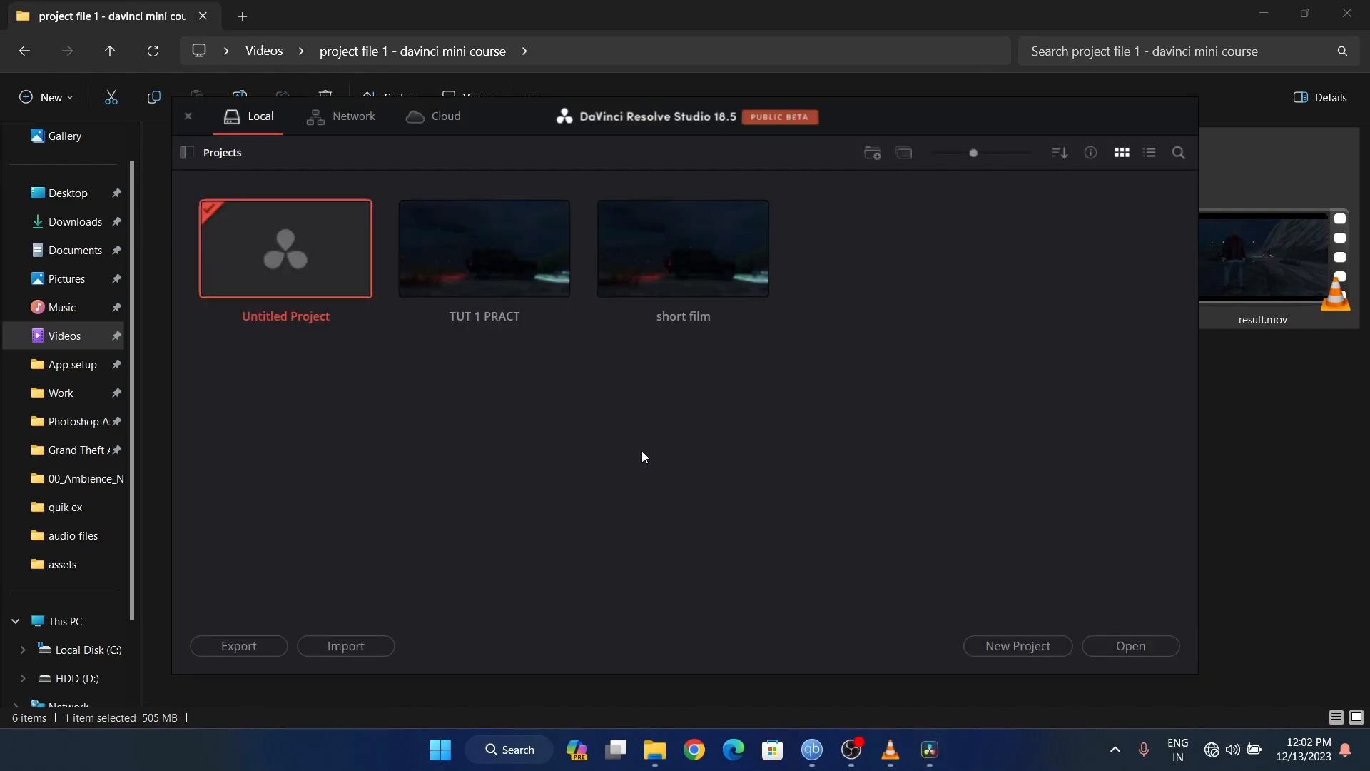
- Open the Untitled Project and bring up the project file folder as a smaller window beside the empty media pool
{"action": "double_click", "coordinate": [310, 265]}
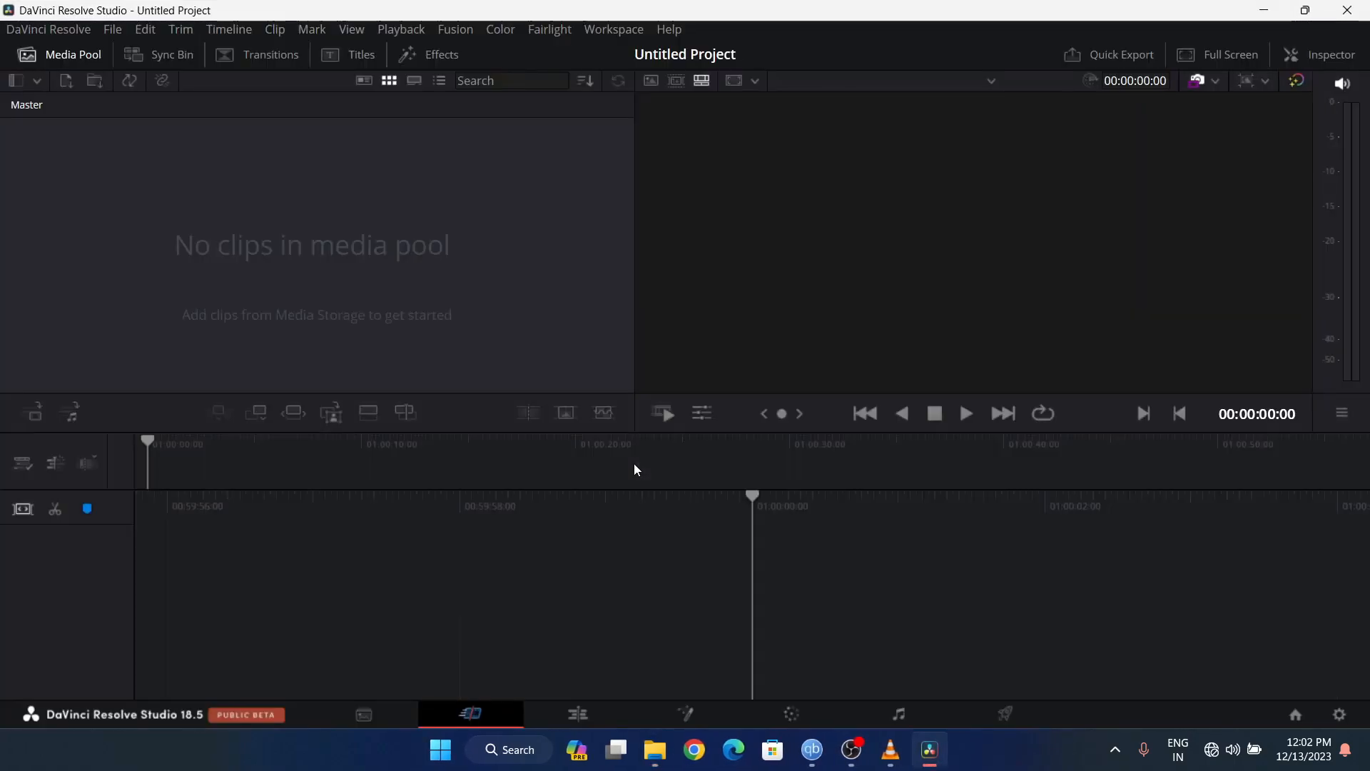
{"action": "left_click", "coordinate": [654, 750]}
{"action": "left_click_drag", "start_coordinate": [683, 8], "coordinate": [944, 124]}
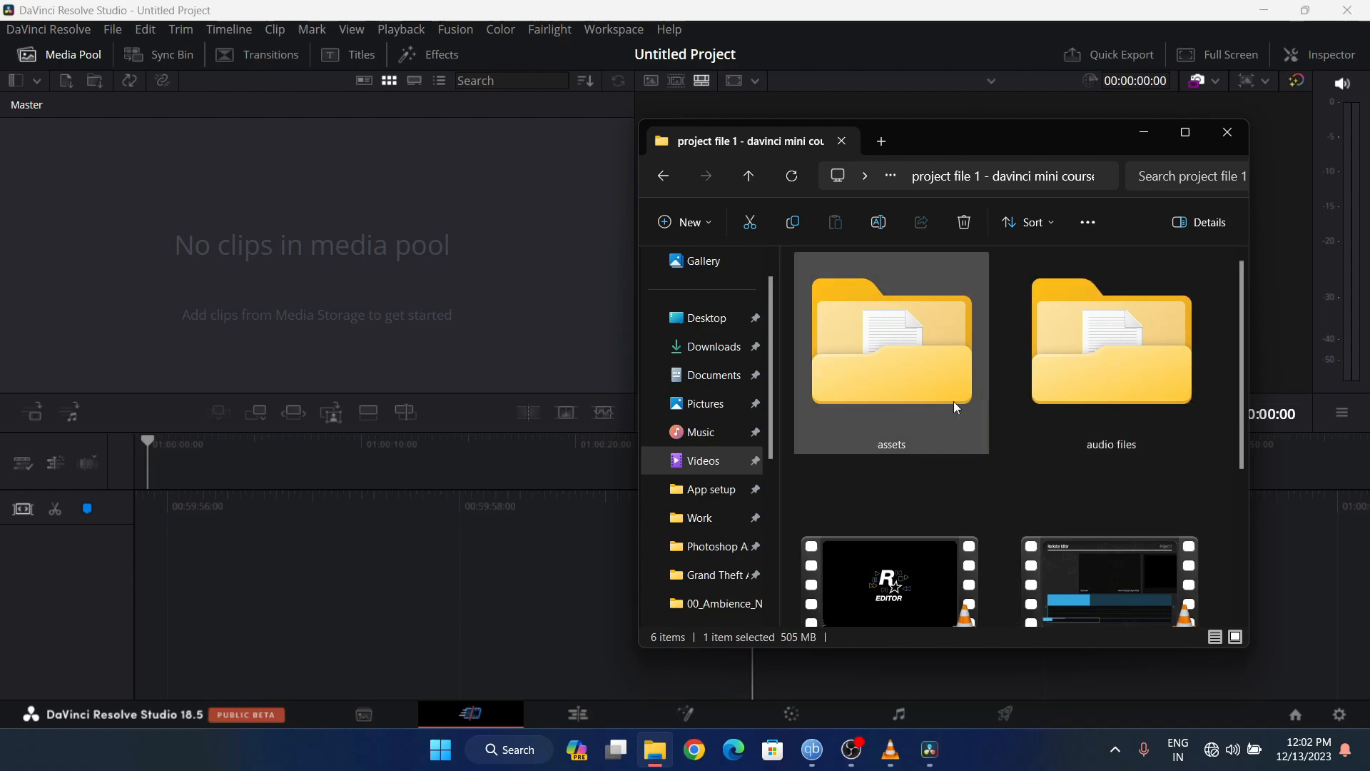
{"action": "left_click", "coordinate": [1151, 380]}
{"action": "scroll", "coordinate": [1151, 379], "scroll_direction": "down", "scroll_amount": 2}
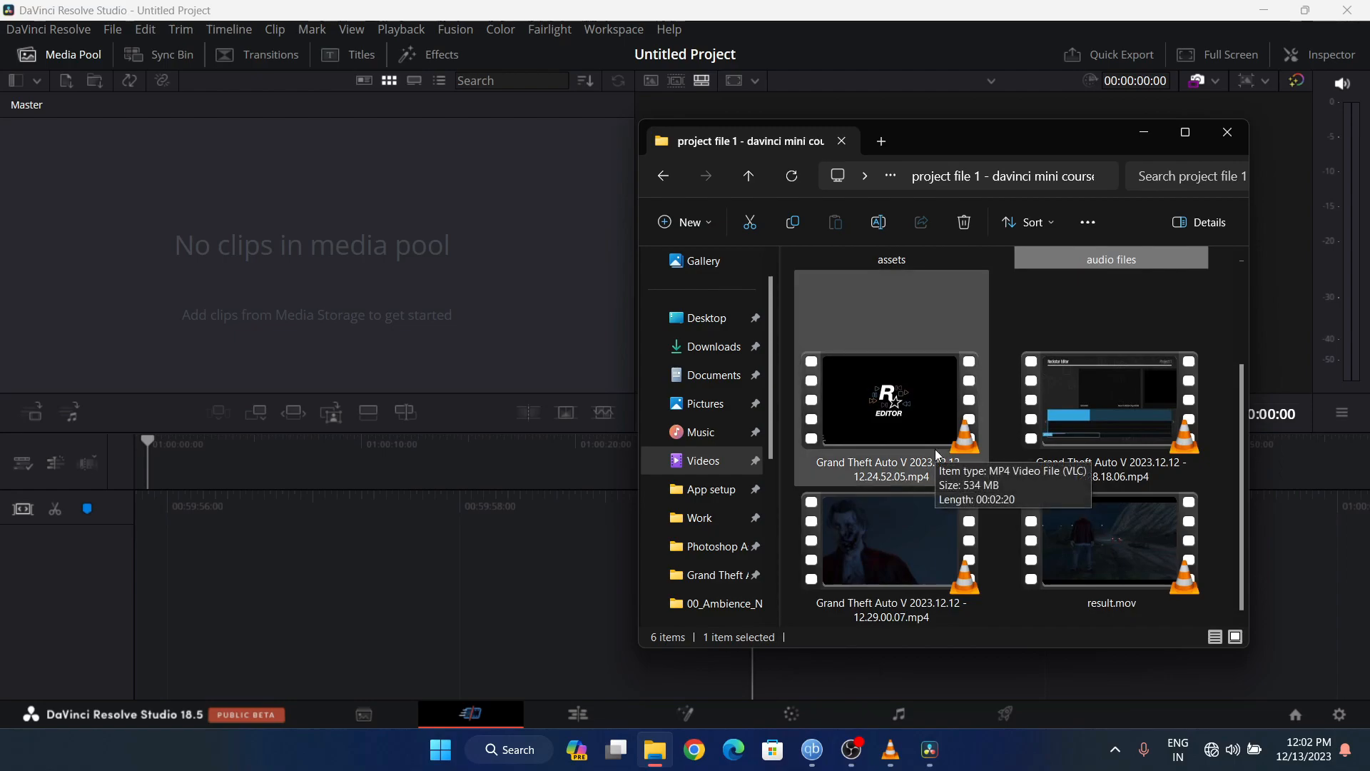
{"action": "left_click", "coordinate": [584, 615]}
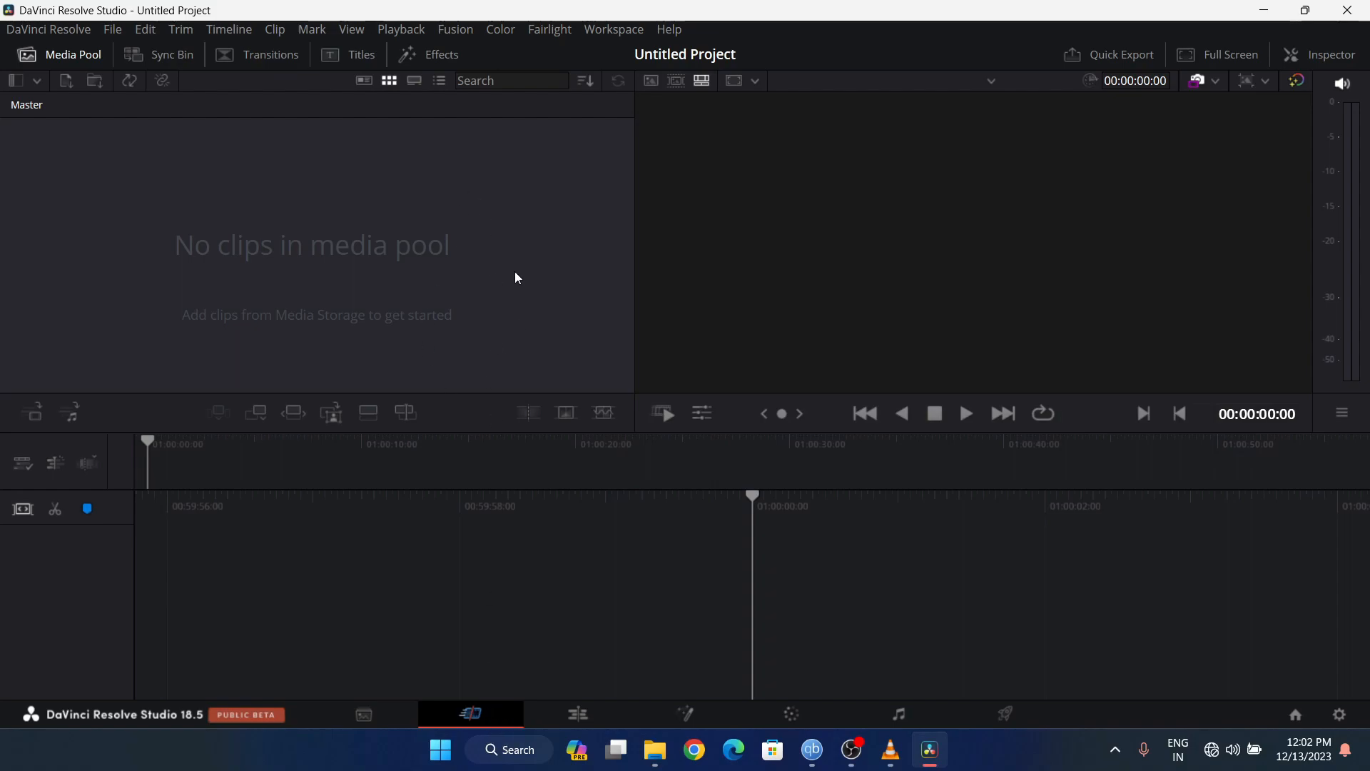
{"action": "left_click", "coordinate": [577, 714]}
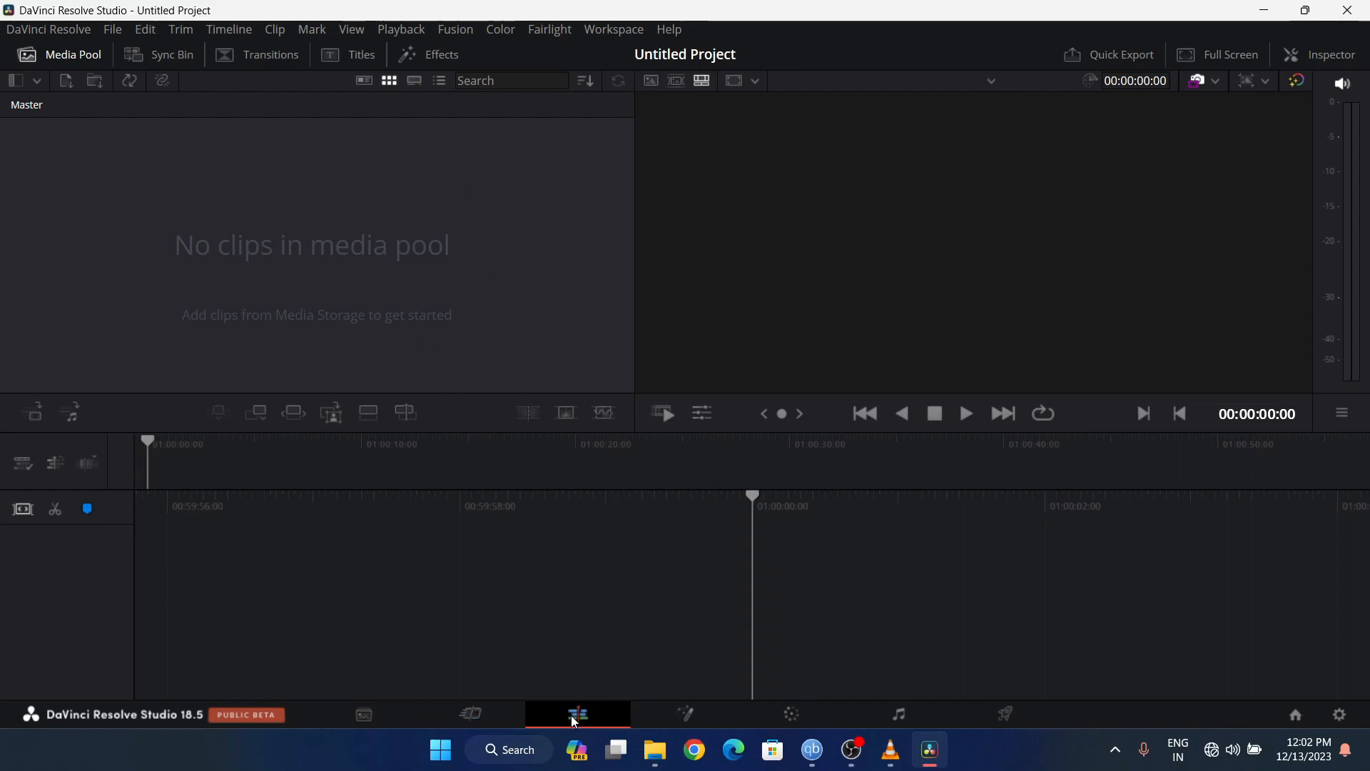
{"action": "left_click", "coordinate": [471, 714]}
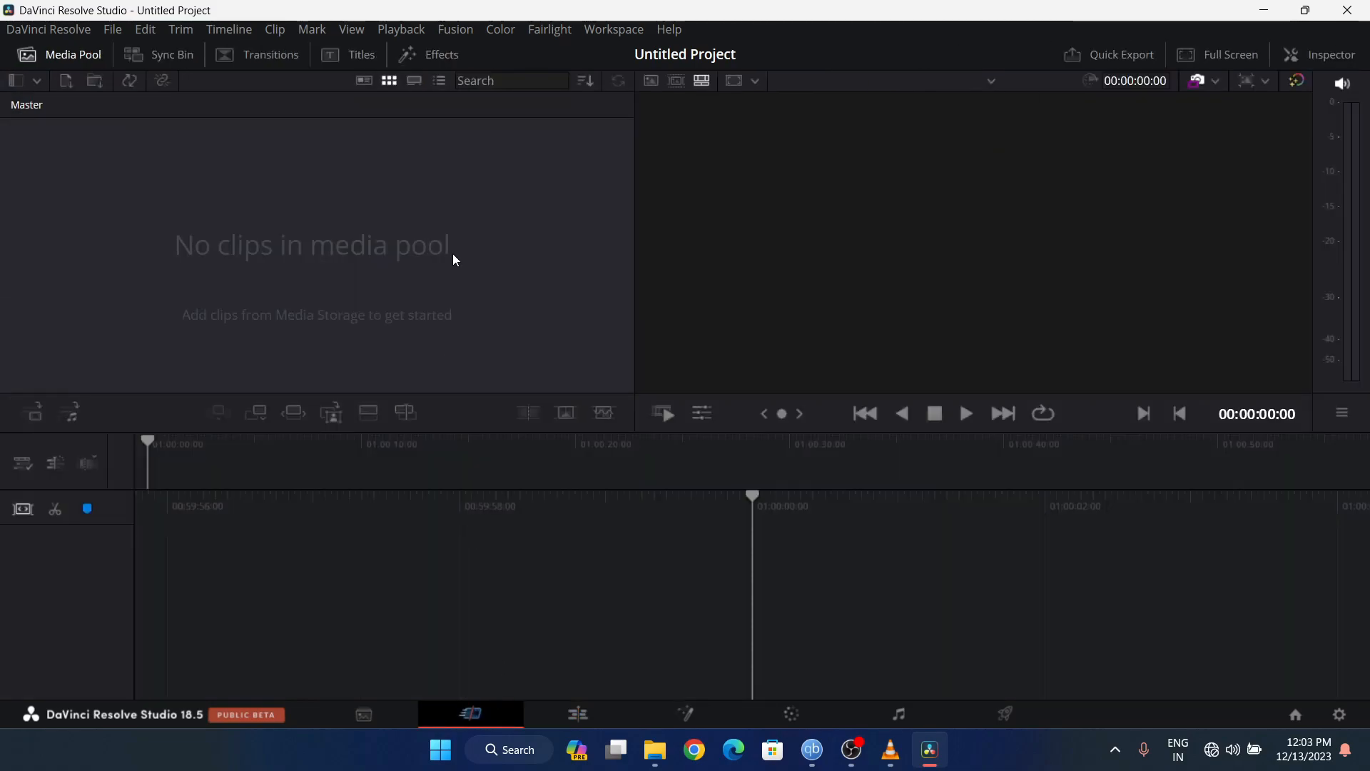
- Import the three Grand Theft Auto V MP4 clips from the project folder into the media pool, keeping the project frame rate unchanged
{"action": "left_click", "coordinate": [654, 750]}
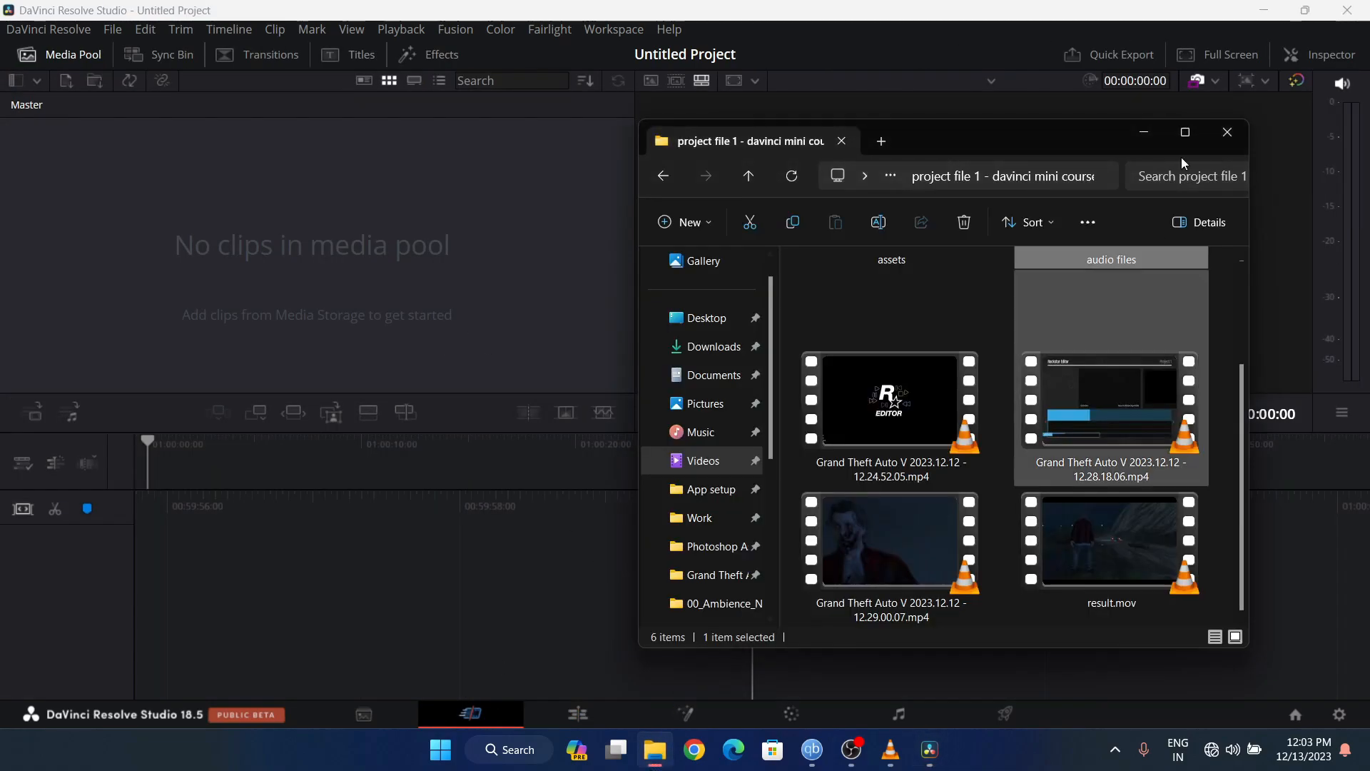
{"action": "scroll", "coordinate": [1007, 457], "scroll_direction": "up", "scroll_amount": 2}
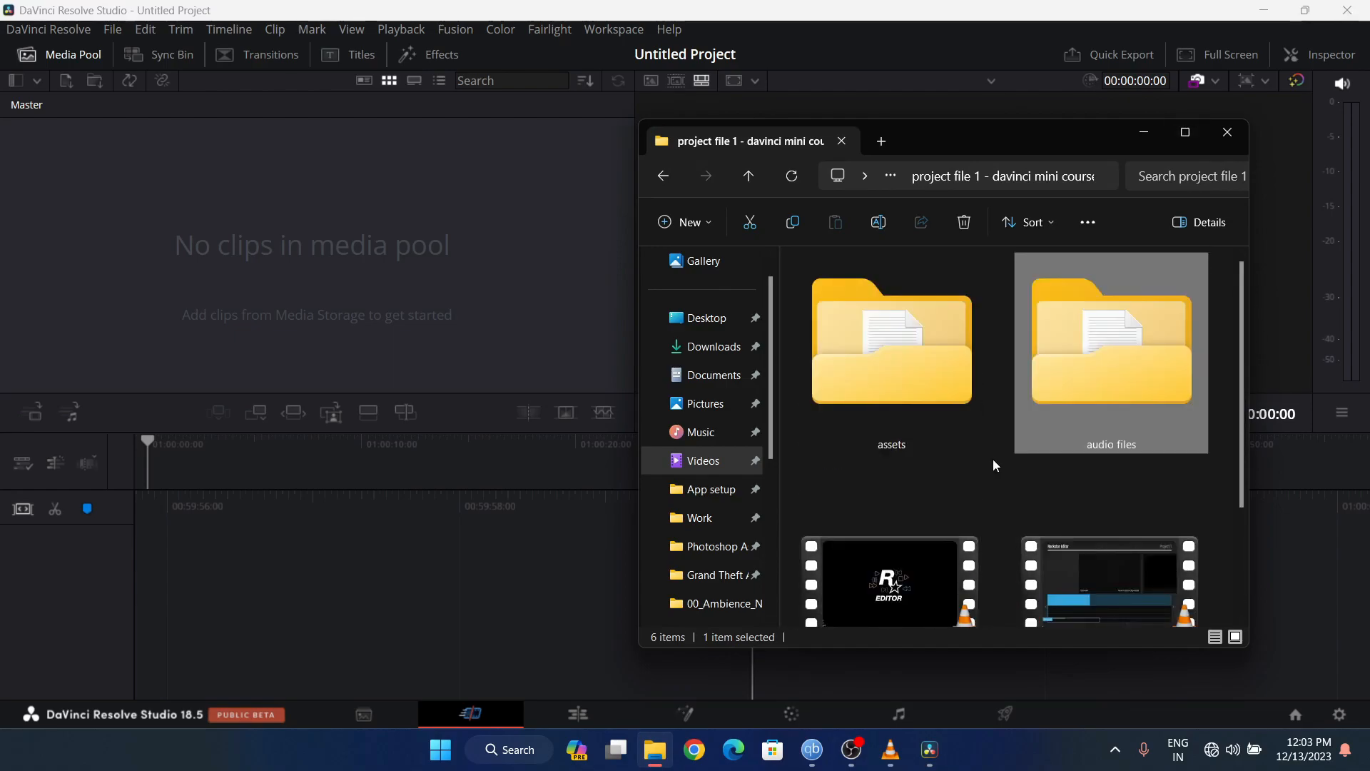
{"action": "scroll", "coordinate": [948, 446], "scroll_direction": "down", "scroll_amount": 1}
{"action": "left_click", "coordinate": [1081, 478]}
{"action": "left_click", "coordinate": [917, 530]}
{"action": "scroll", "coordinate": [928, 521], "scroll_direction": "down", "scroll_amount": 2}
{"action": "left_click", "coordinate": [892, 554], "text": "shift"}
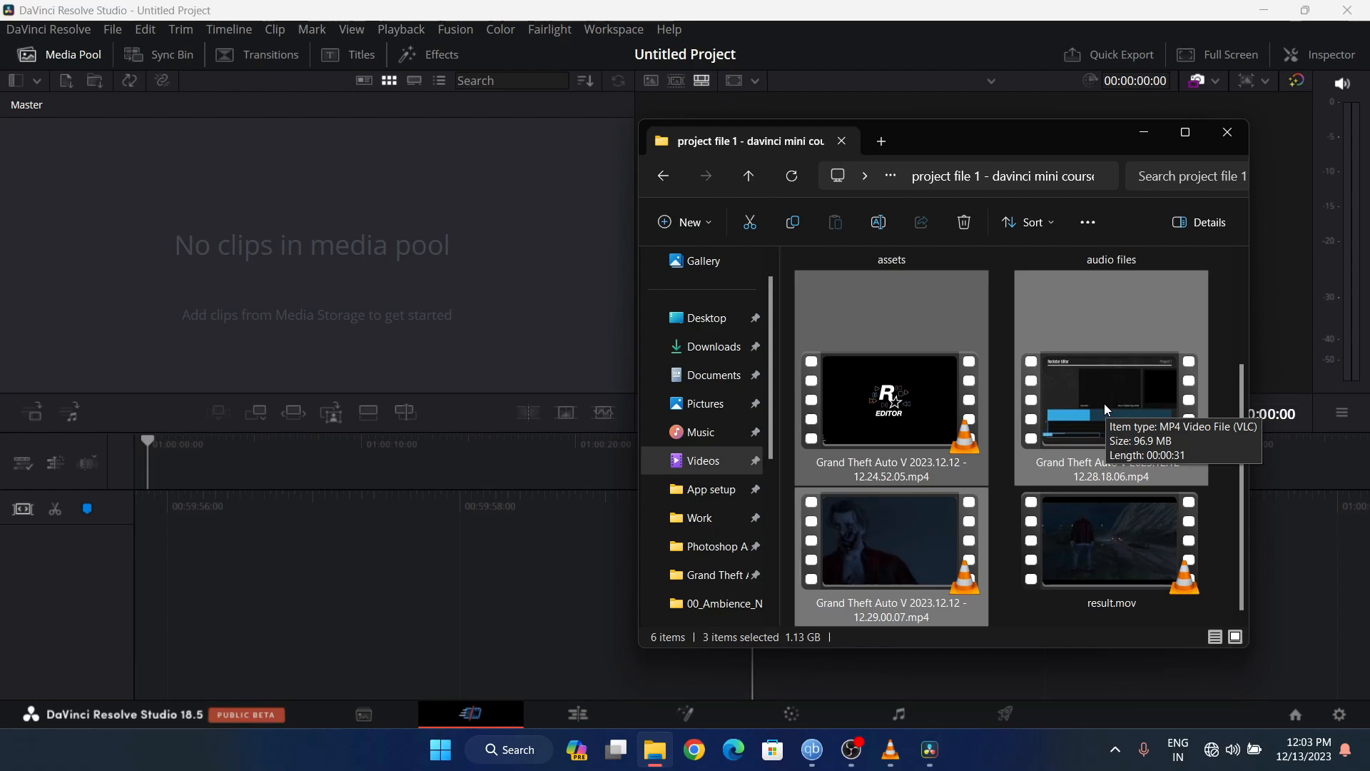
{"action": "left_click_drag", "start_coordinate": [1107, 389], "coordinate": [344, 249]}
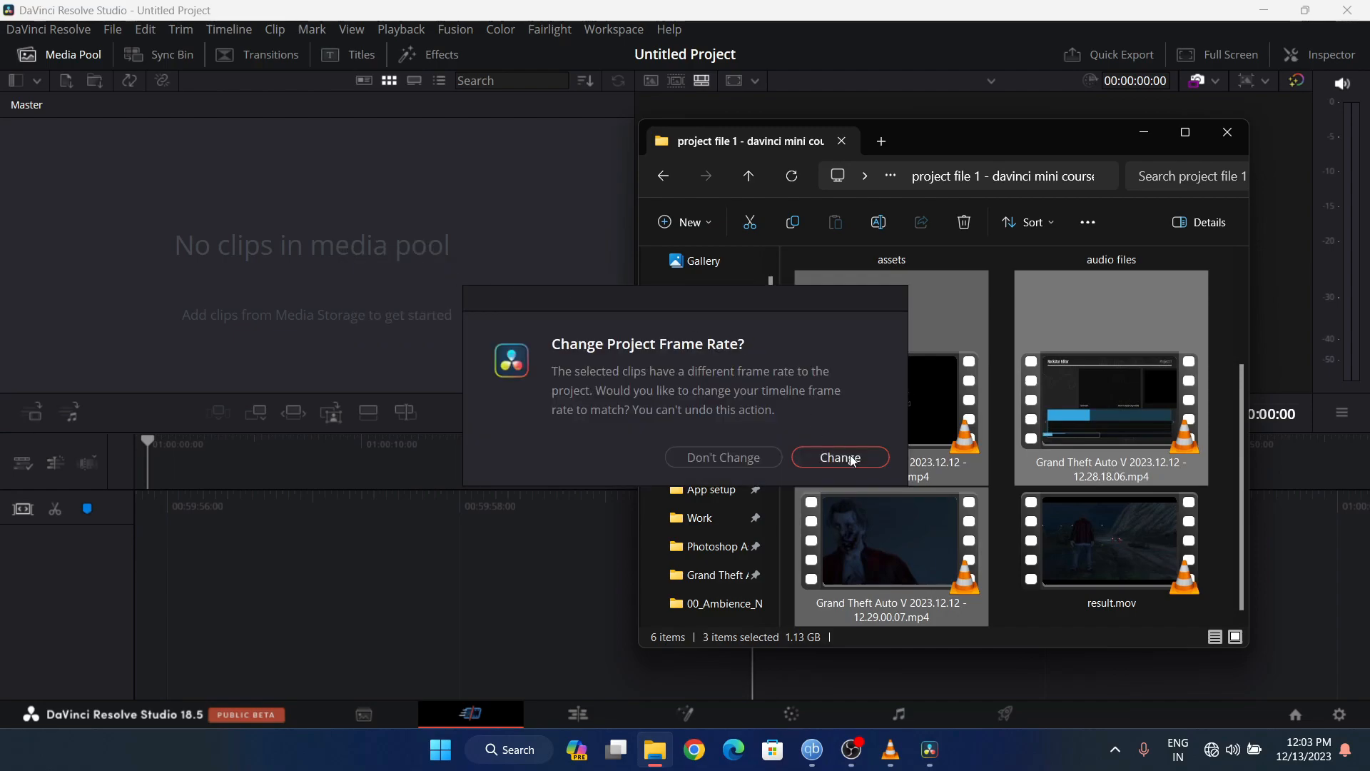
{"action": "left_click", "coordinate": [723, 456]}
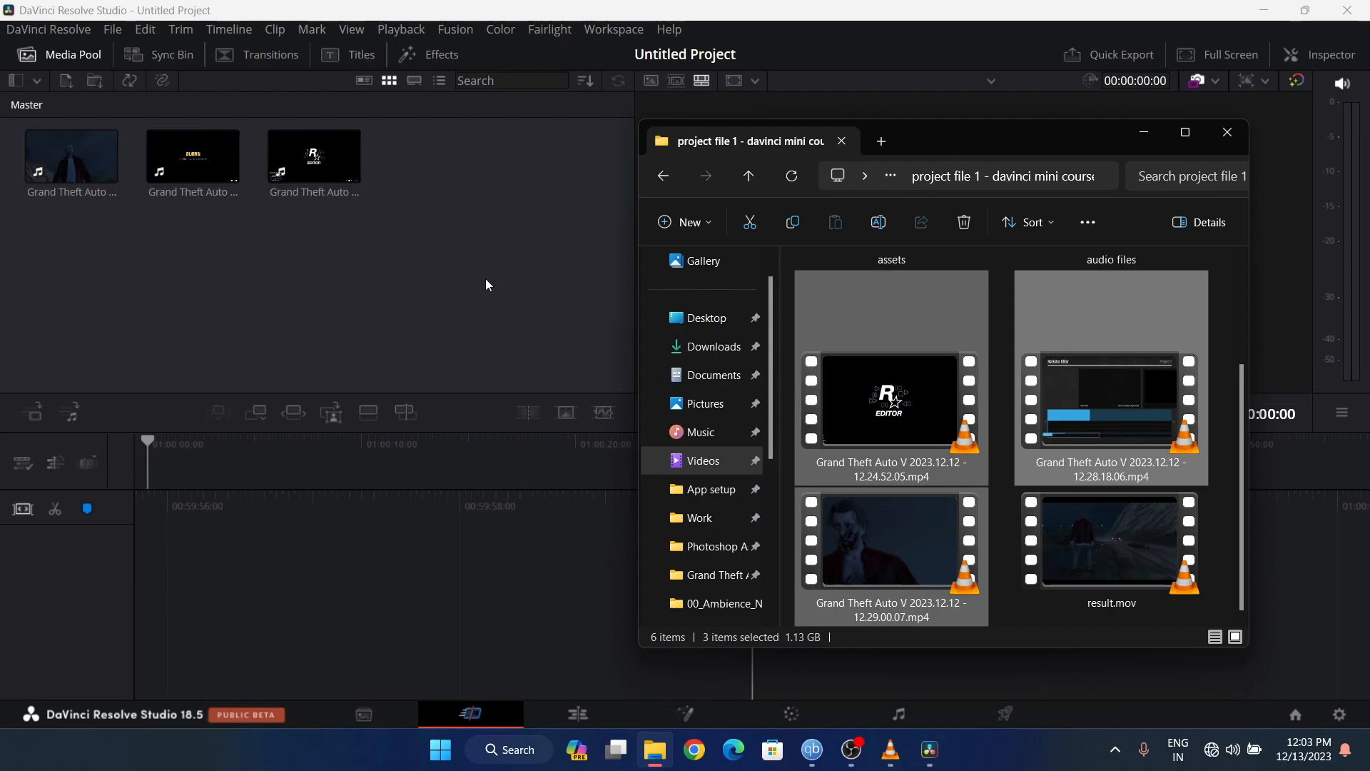
- Create a new bin named sfx in the media pool's Master bin
{"action": "right_click", "coordinate": [327, 257]}
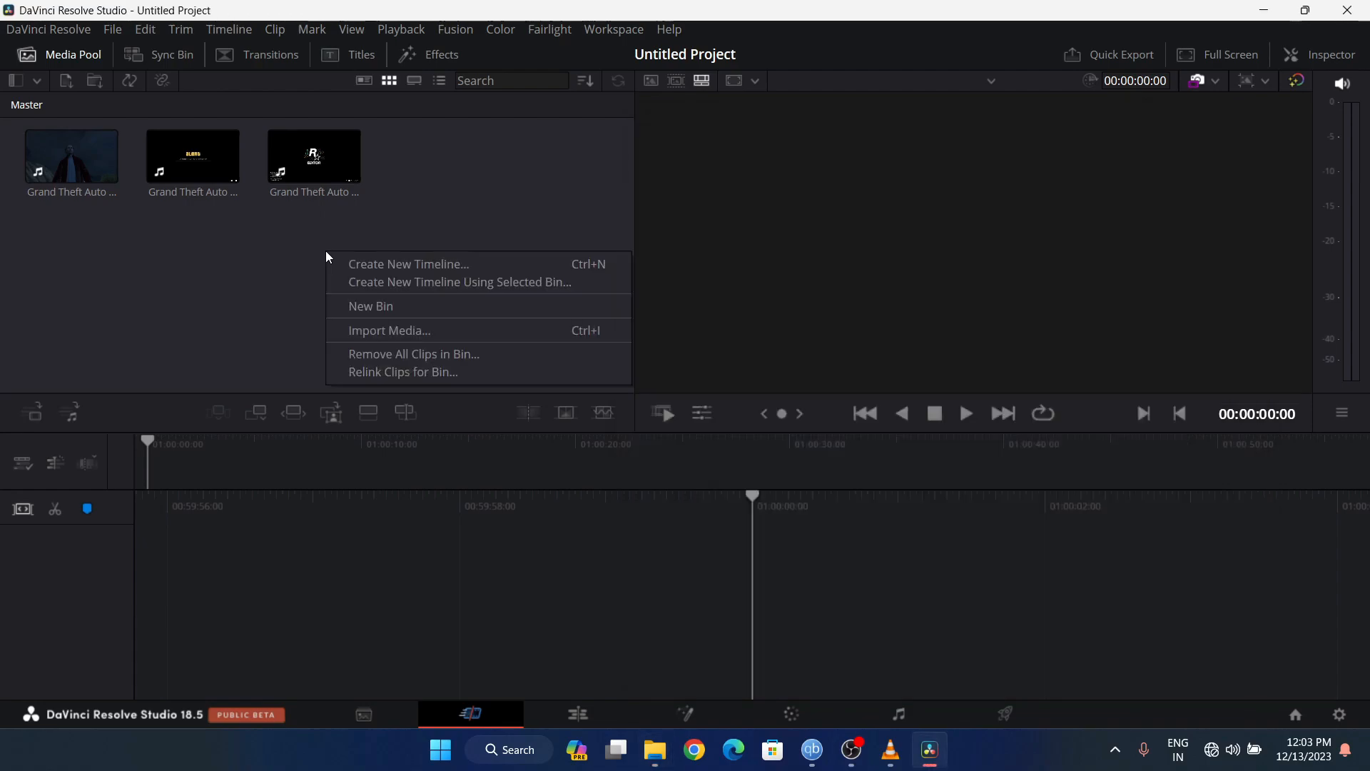
{"action": "left_click", "coordinate": [379, 307]}
{"action": "type", "text": "sfx"}
{"action": "key", "text": "Return"}
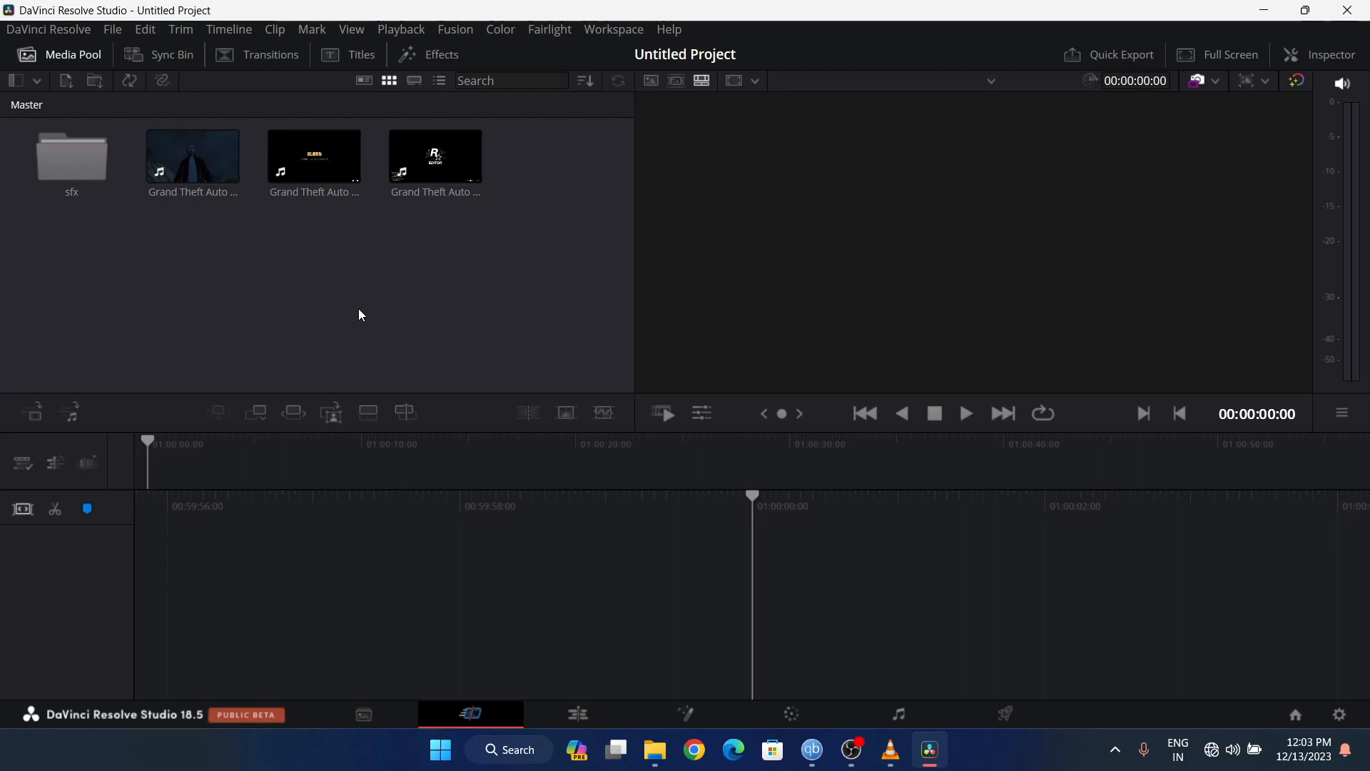
- Open the sfx bin and bring up the audio files folder of the project files
{"action": "double_click", "coordinate": [57, 168]}
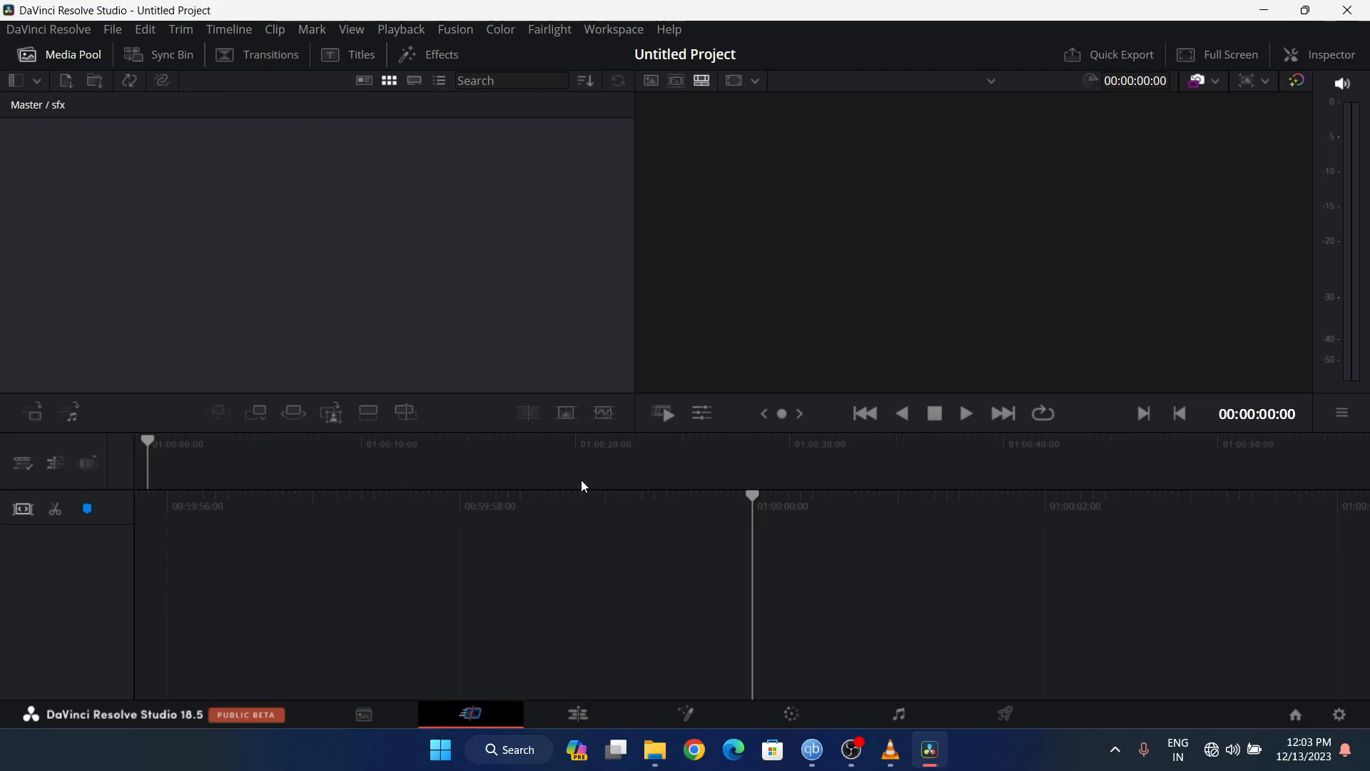
{"action": "left_click", "coordinate": [656, 749]}
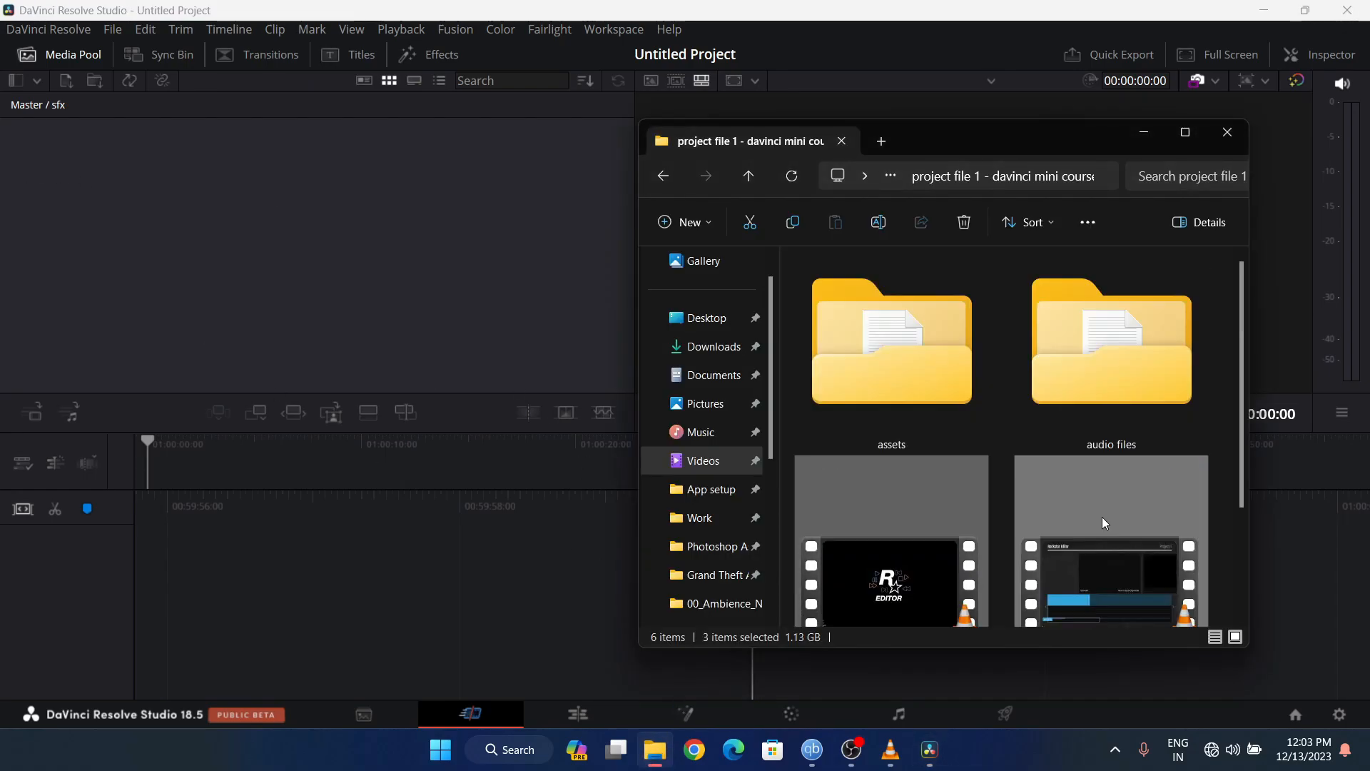
{"action": "double_click", "coordinate": [1081, 371]}
{"action": "left_click", "coordinate": [864, 288]}
{"action": "scroll", "coordinate": [979, 439], "scroll_direction": "down", "scroll_amount": 3}
{"action": "left_click", "coordinate": [894, 598], "text": "ctrl"}
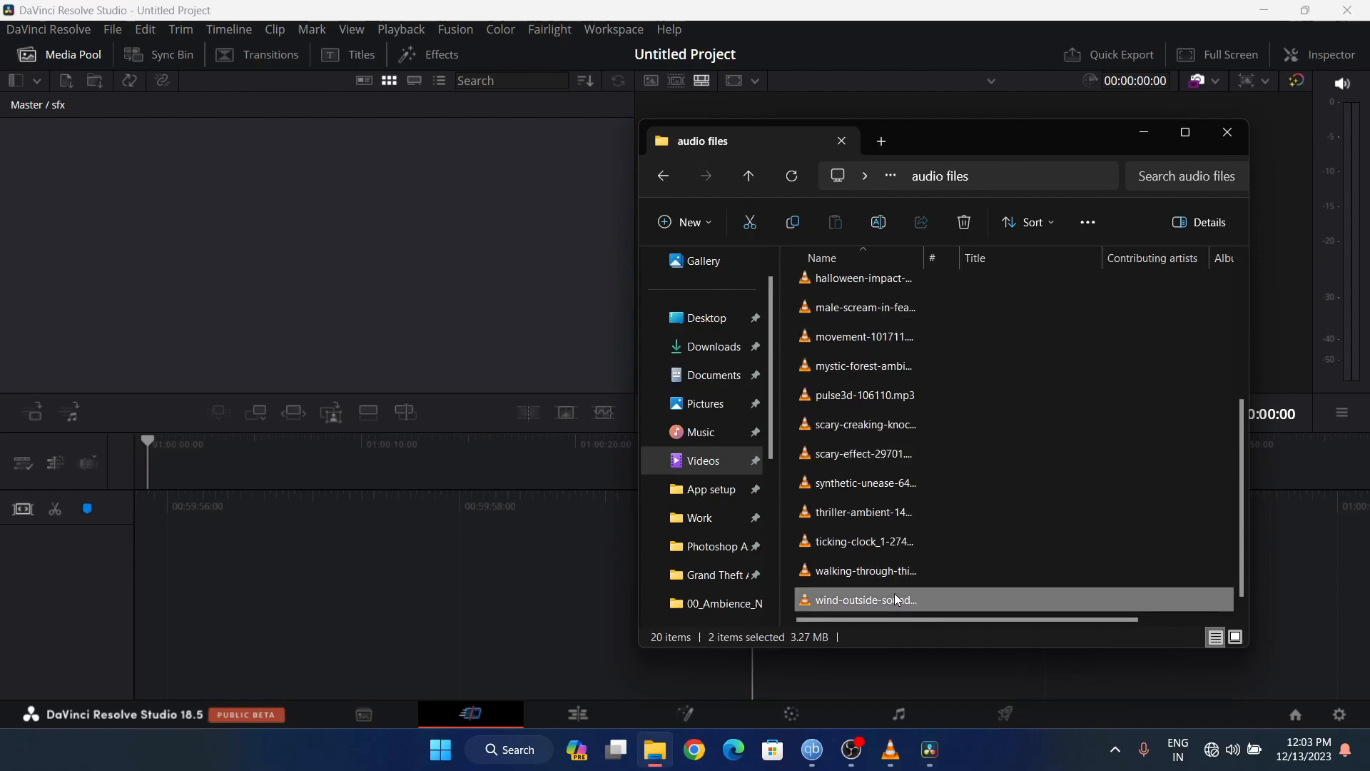
{"action": "scroll", "coordinate": [920, 528], "scroll_direction": "up", "scroll_amount": 3}
{"action": "left_click", "coordinate": [935, 435]}
- Import every sound file from the audio files folder except CREDIT.txt into the sfx bin
{"action": "left_click", "coordinate": [910, 289]}
{"action": "scroll", "coordinate": [915, 414], "scroll_direction": "down", "scroll_amount": 3}
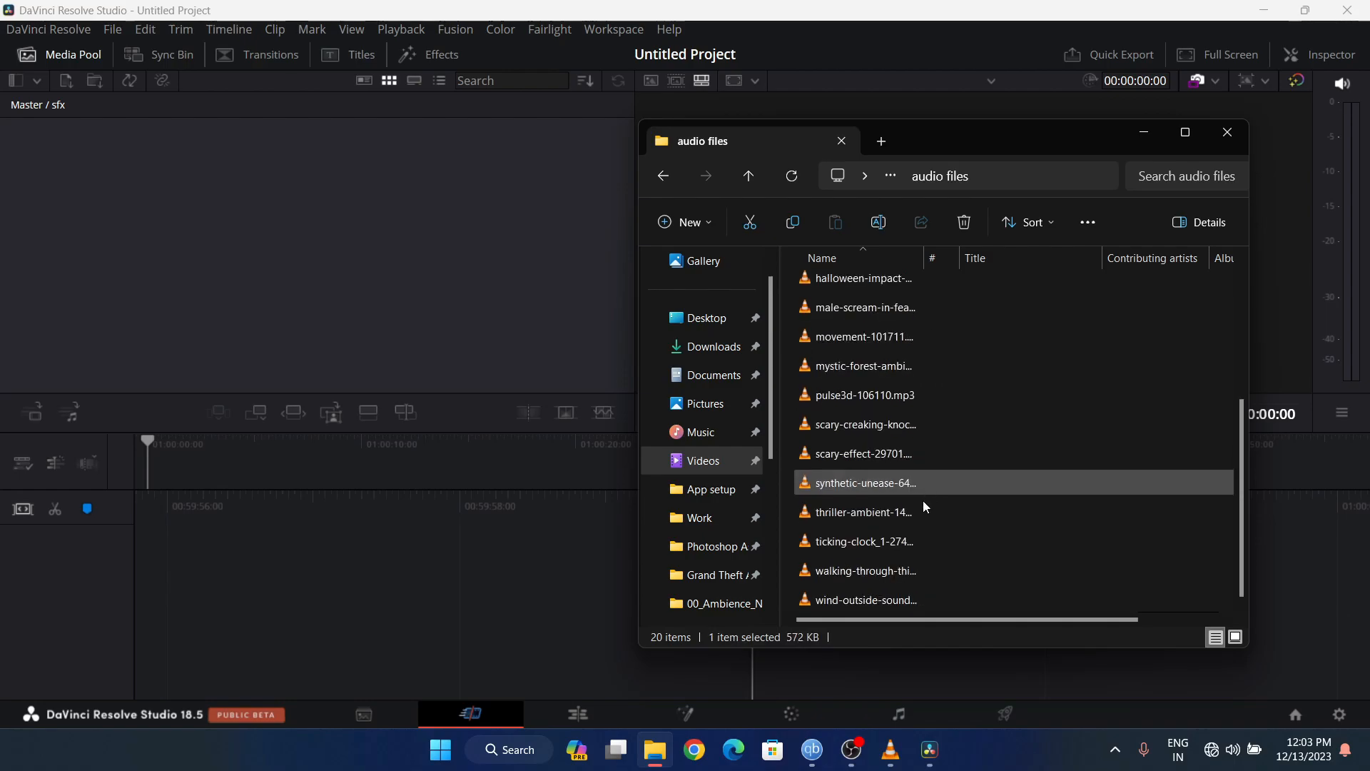
{"action": "left_click", "coordinate": [880, 601], "text": "shift"}
{"action": "scroll", "coordinate": [892, 463], "scroll_direction": "up", "scroll_amount": 3}
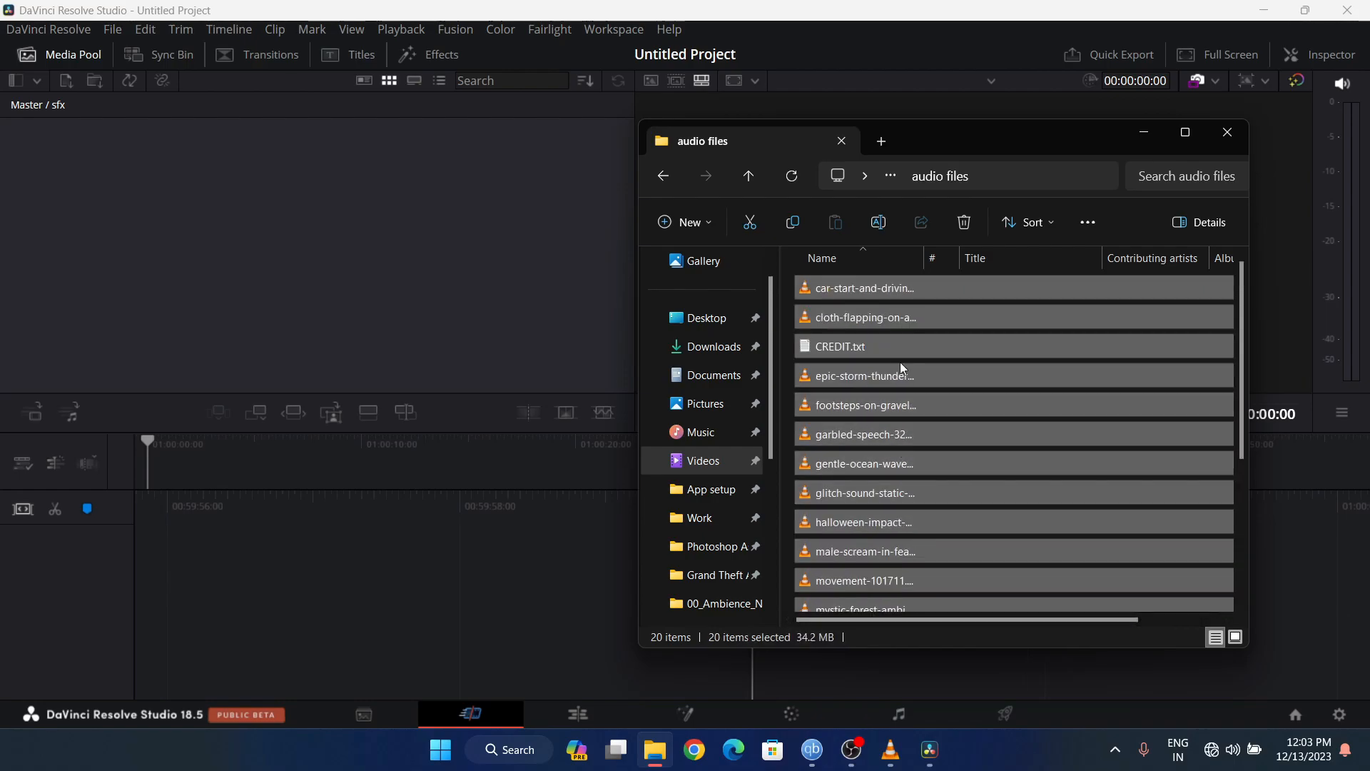
{"action": "left_click", "coordinate": [837, 349], "text": "ctrl"}
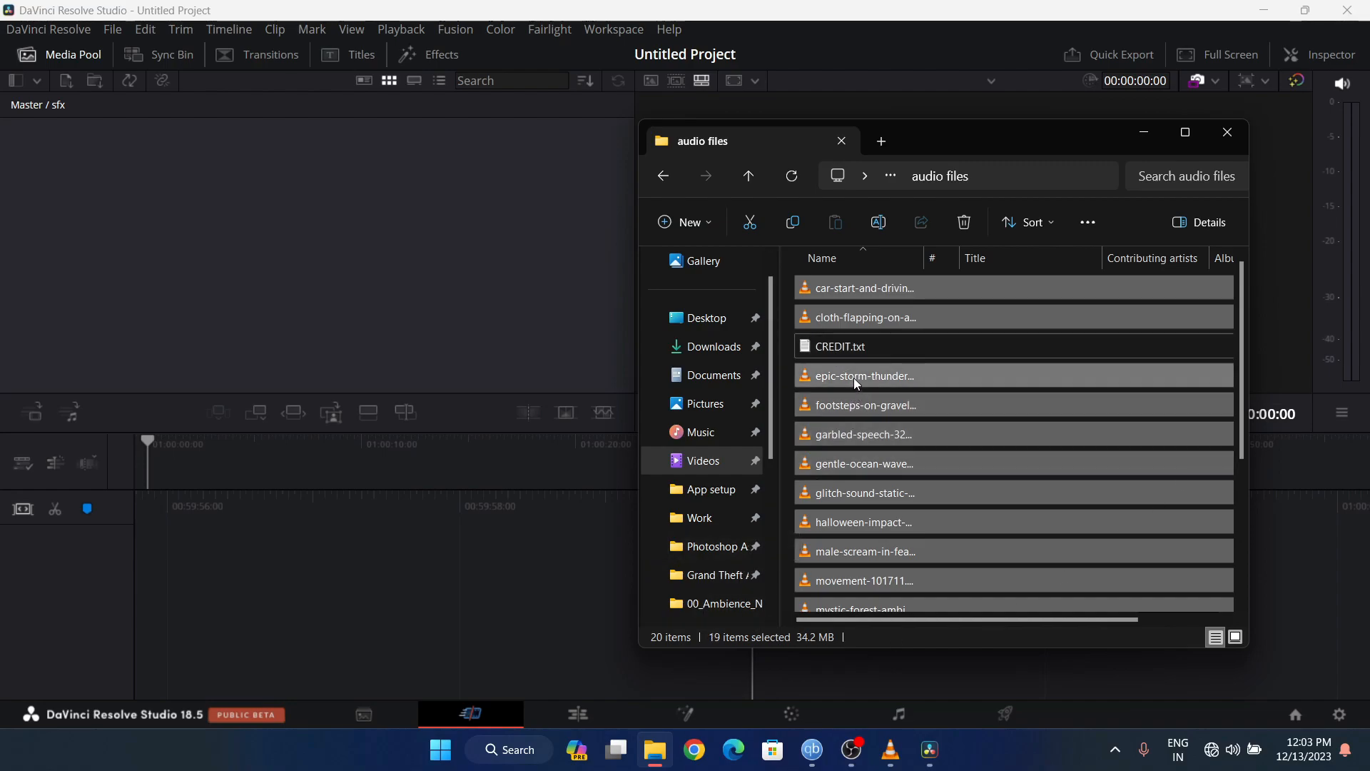
{"action": "left_click_drag", "start_coordinate": [850, 375], "coordinate": [389, 254]}
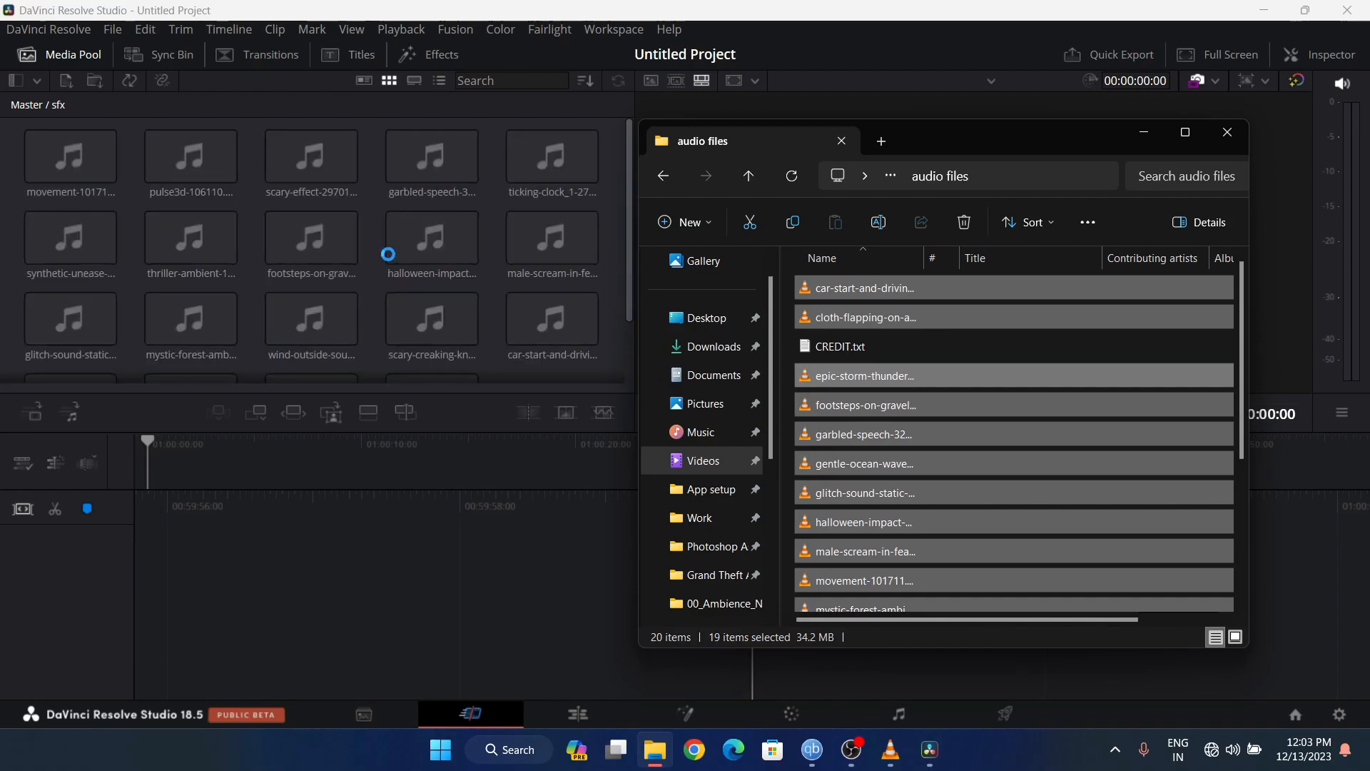
- Return to the Master bin and create a new bin named assets
{"action": "left_click", "coordinate": [20, 107]}
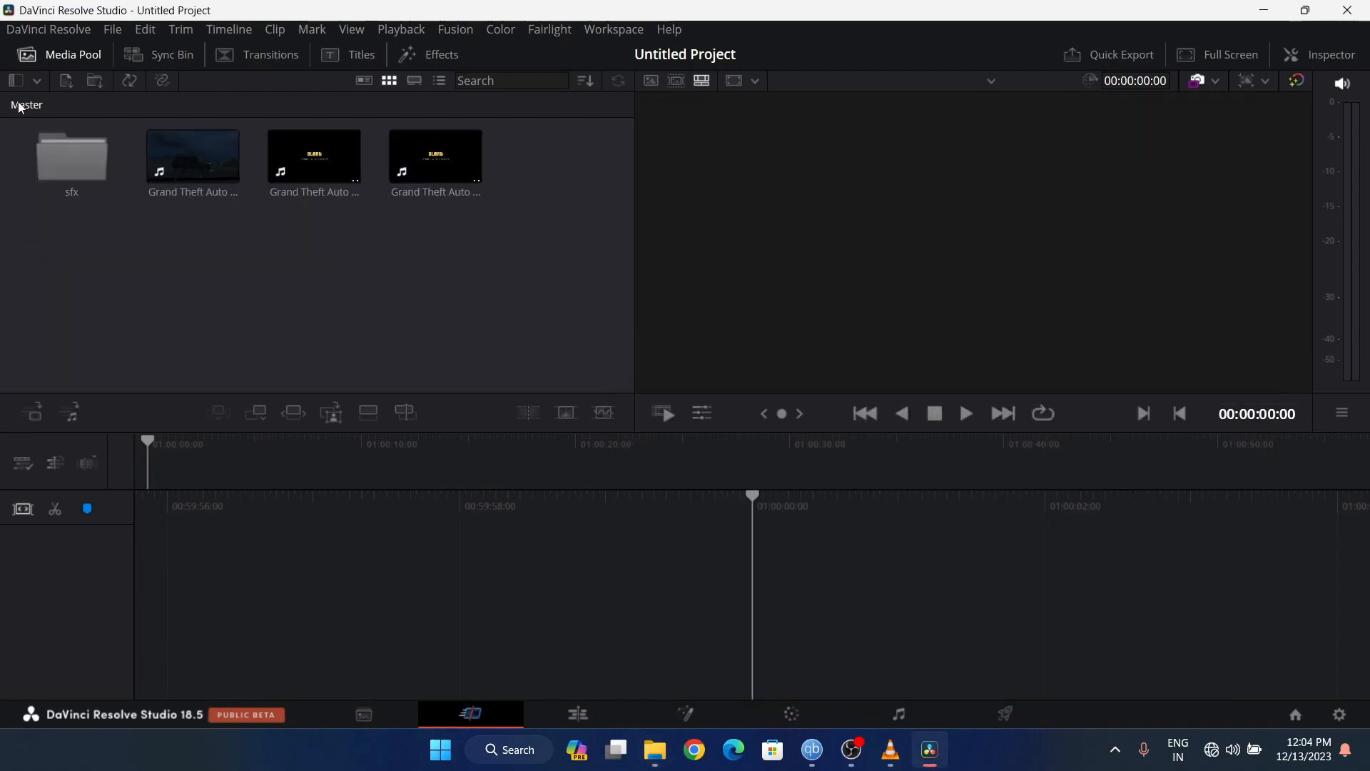
{"action": "right_click", "coordinate": [131, 277]}
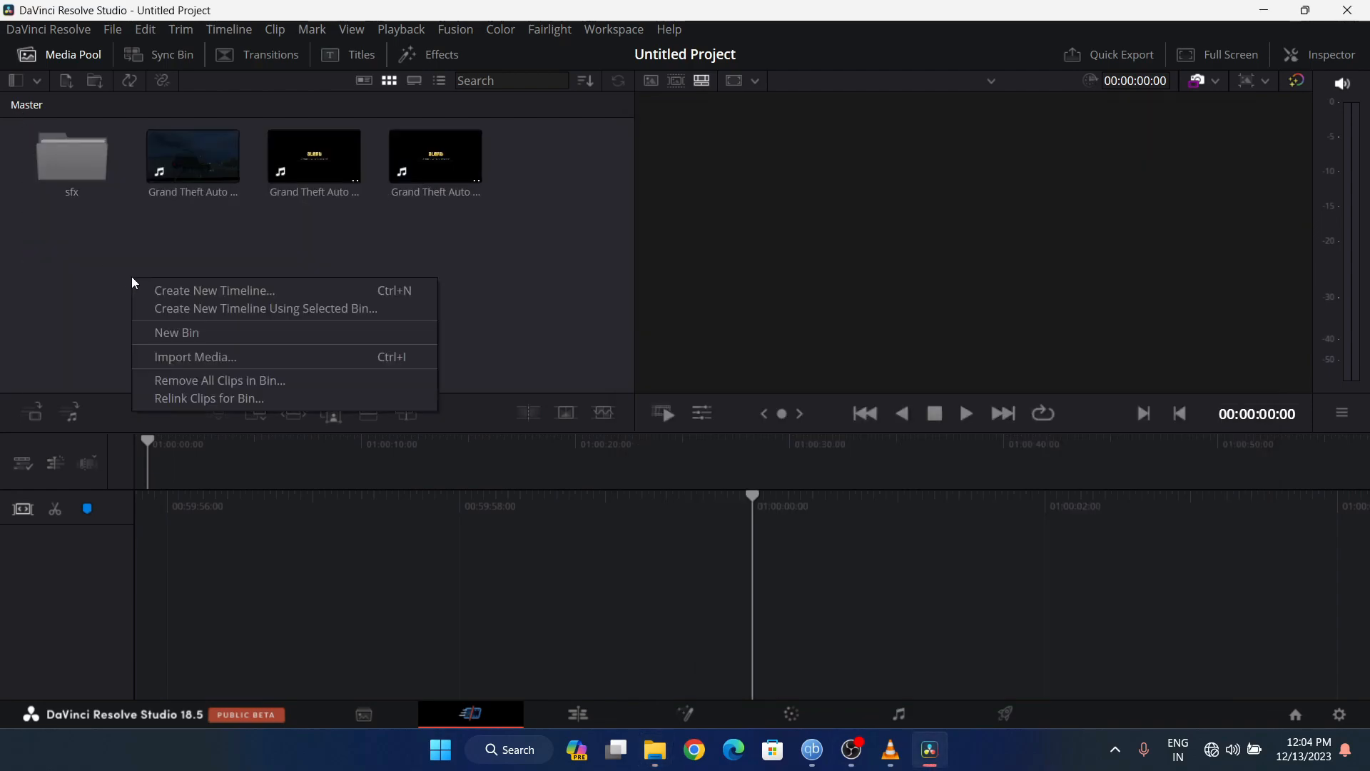
{"action": "left_click", "coordinate": [174, 327]}
{"action": "type", "text": "assets"}
{"action": "key", "text": "Return"}
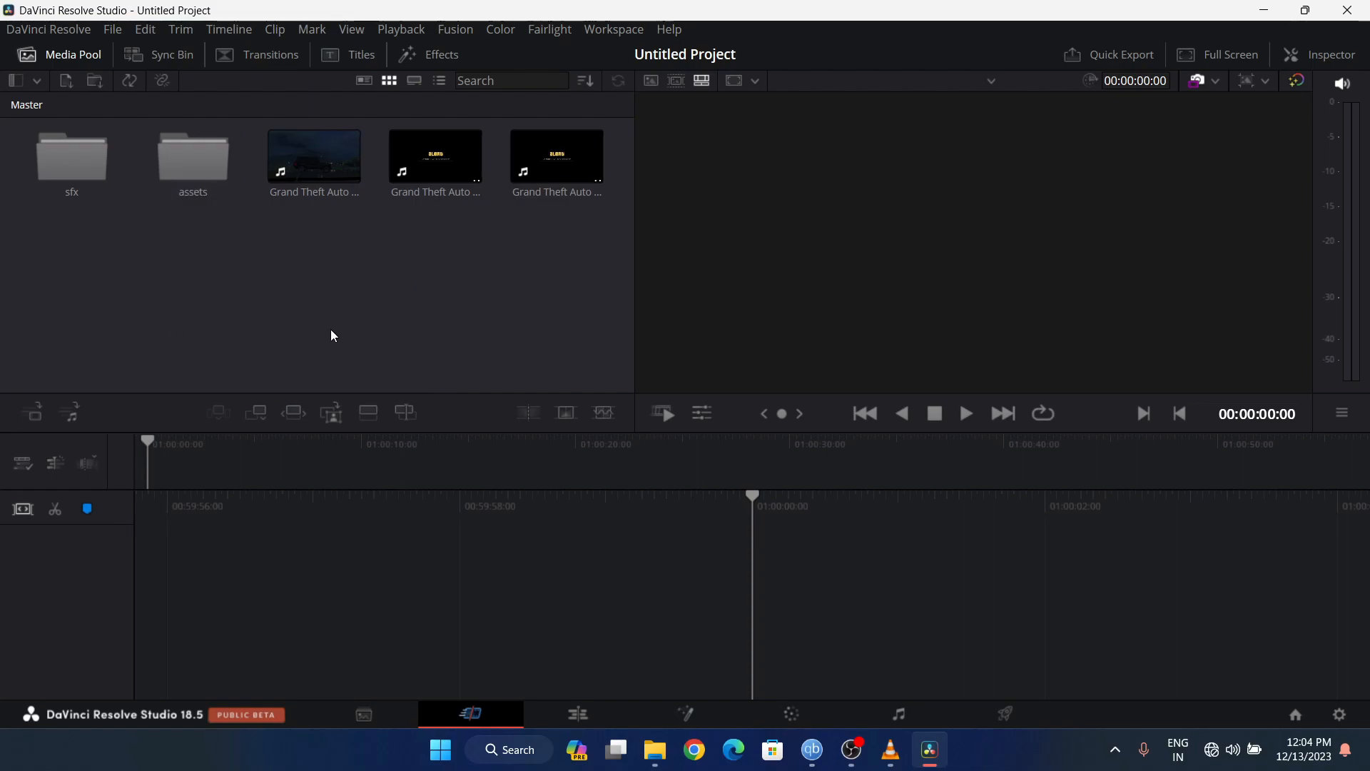
- Import 21-9 BORDER.png and Free Silent Movie Text Card Background Video.mp4 from the assets folder into the assets bin
{"action": "double_click", "coordinate": [204, 160]}
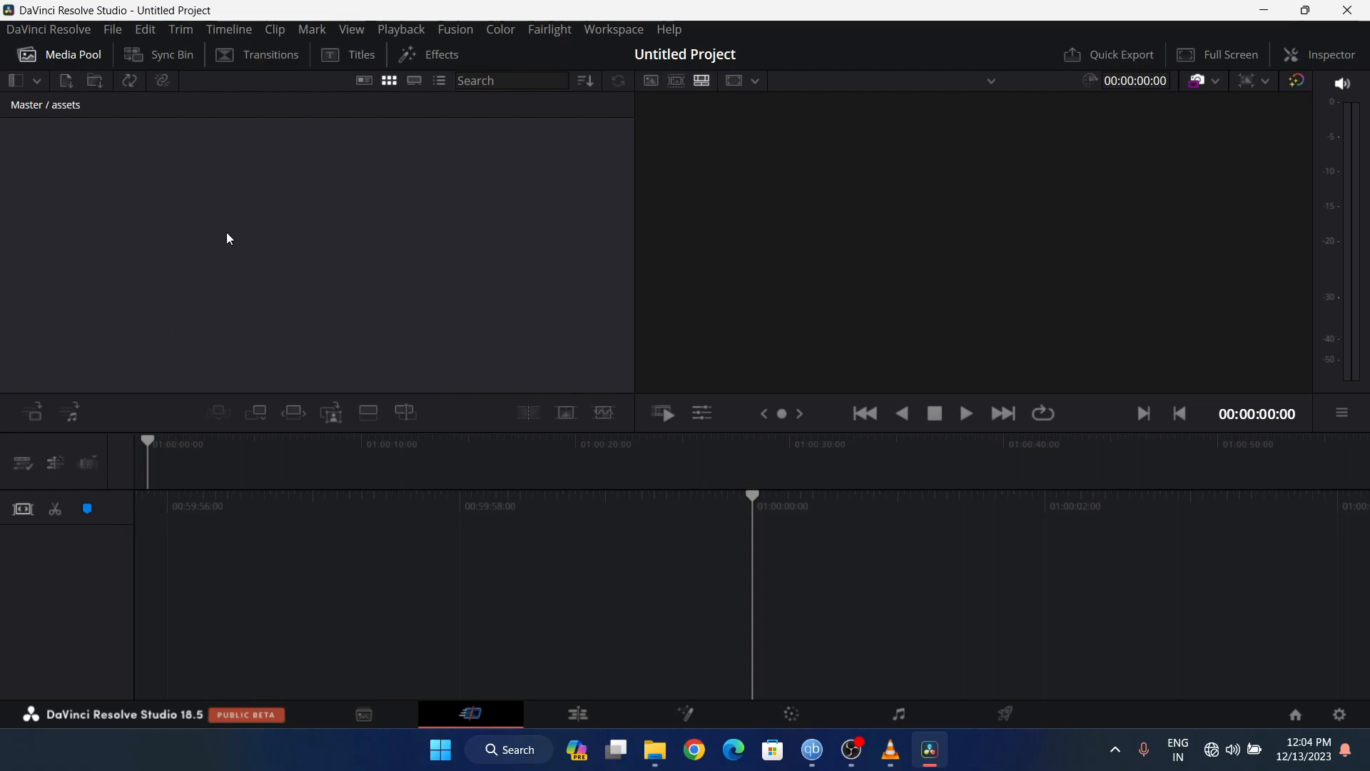
{"action": "left_click", "coordinate": [654, 653]}
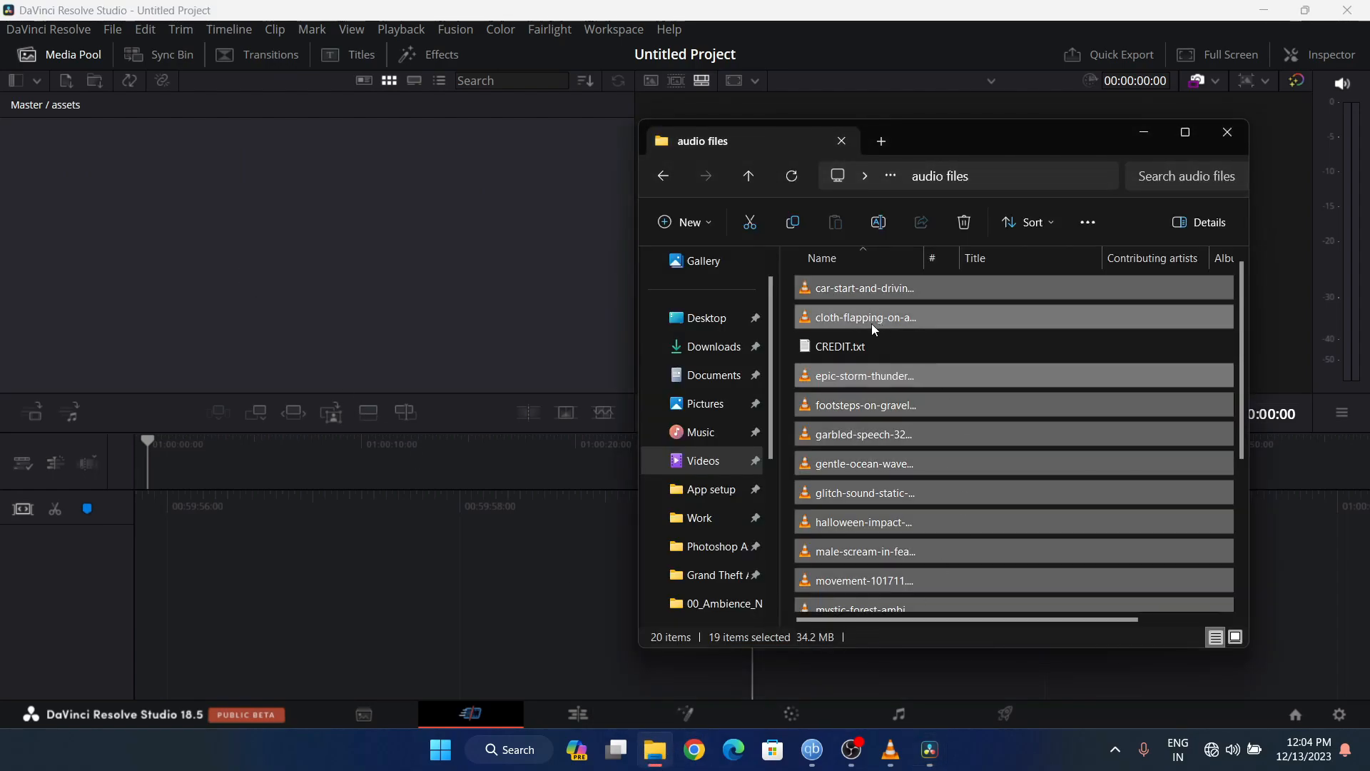
{"action": "left_click", "coordinate": [670, 177]}
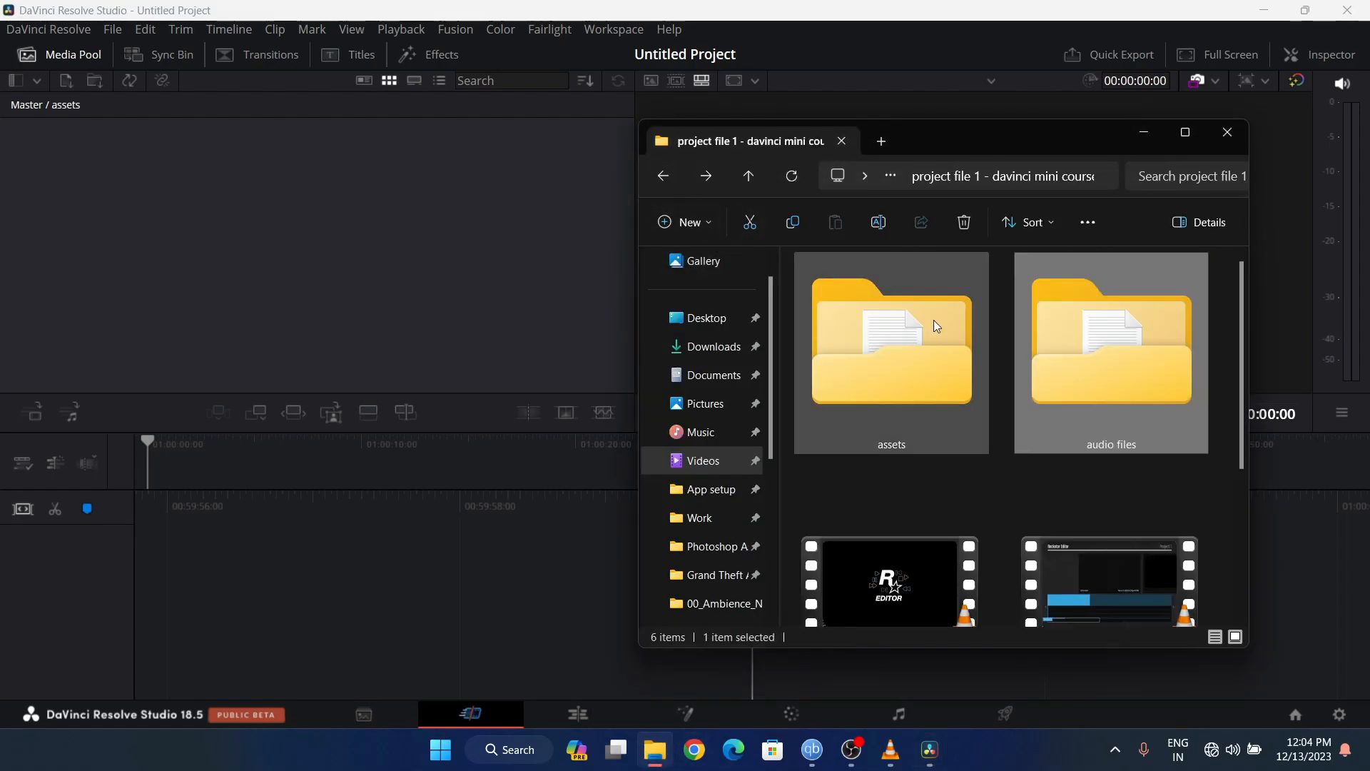
{"action": "double_click", "coordinate": [910, 345]}
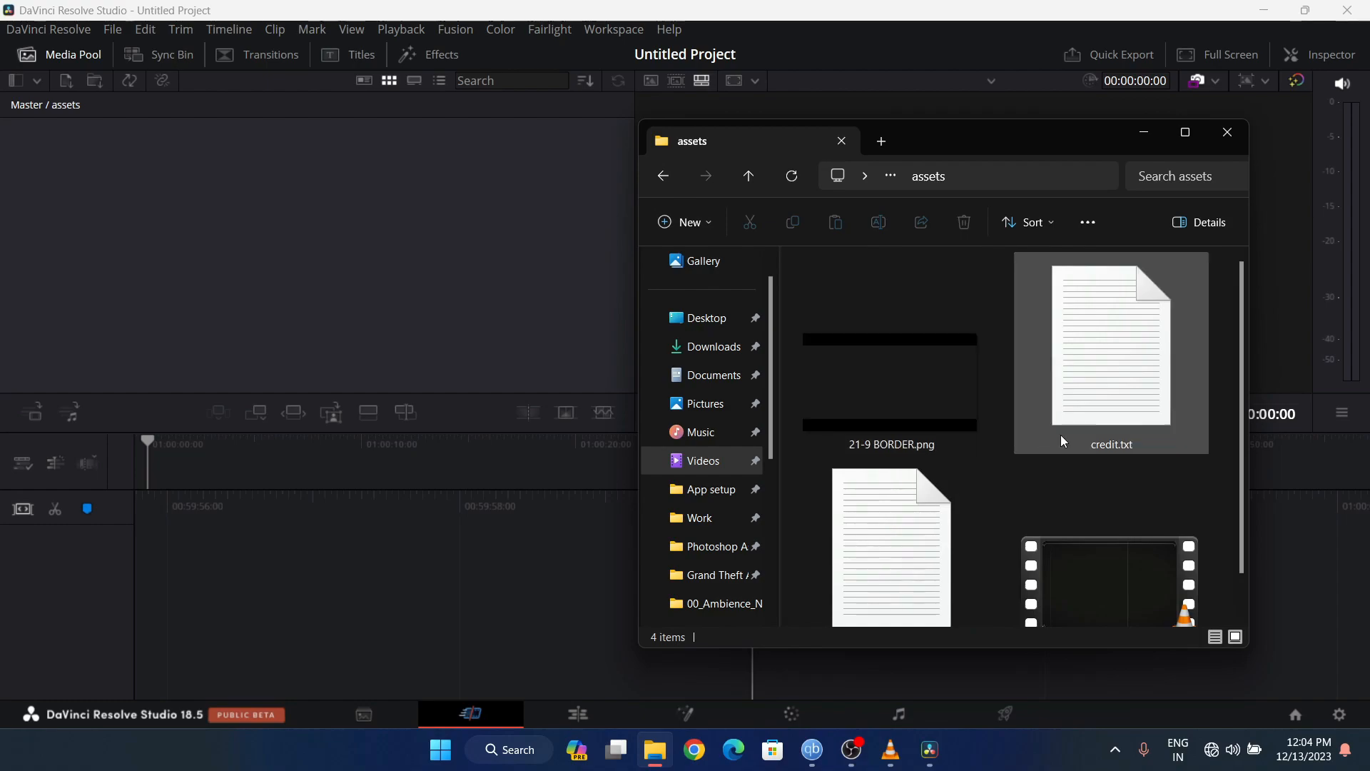
{"action": "left_click", "coordinate": [935, 408]}
{"action": "scroll", "coordinate": [1031, 444], "scroll_direction": "down", "scroll_amount": 1}
{"action": "left_click", "coordinate": [1107, 504], "text": "ctrl"}
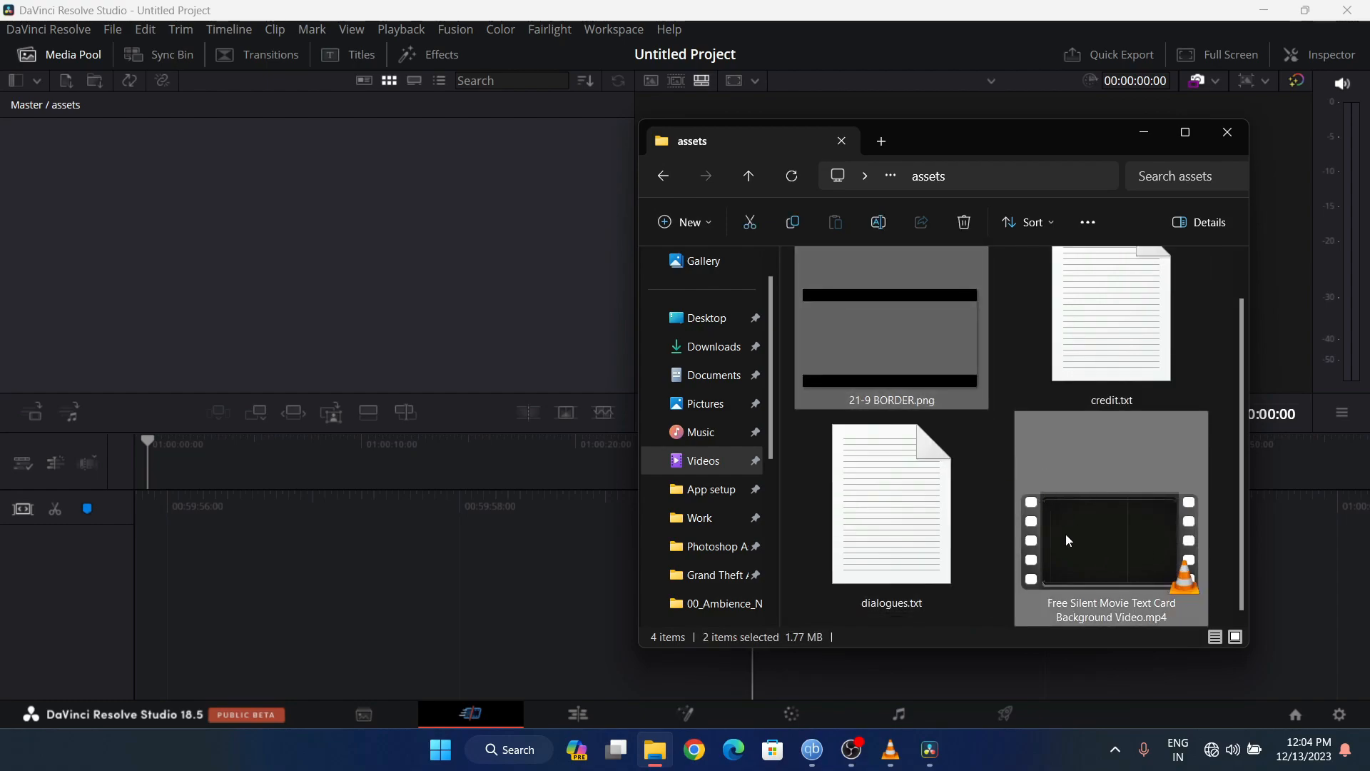
{"action": "left_click_drag", "start_coordinate": [1096, 524], "coordinate": [379, 199]}
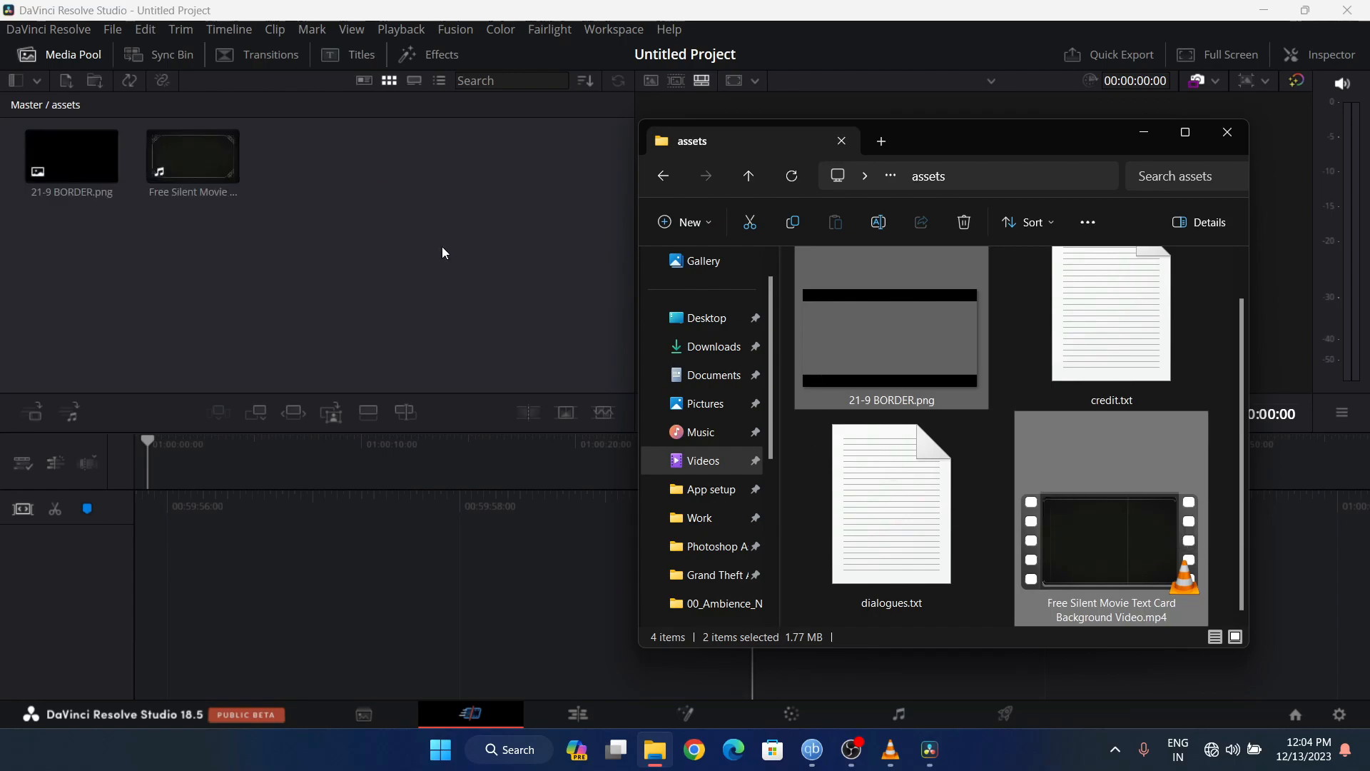
- Read credit.txt in the assets folder for the source credit and the font name, and close it
{"action": "double_click", "coordinate": [1063, 319]}
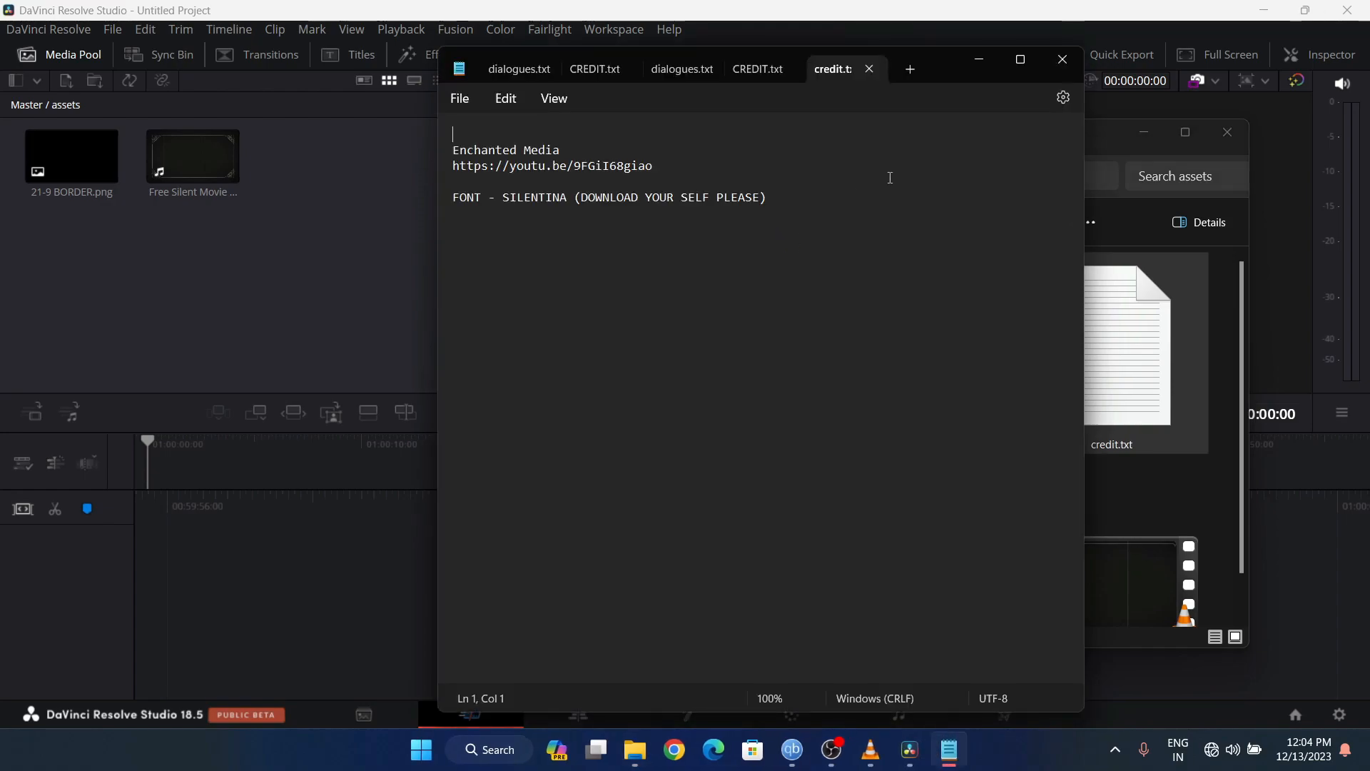
{"action": "left_click", "coordinate": [1077, 66]}
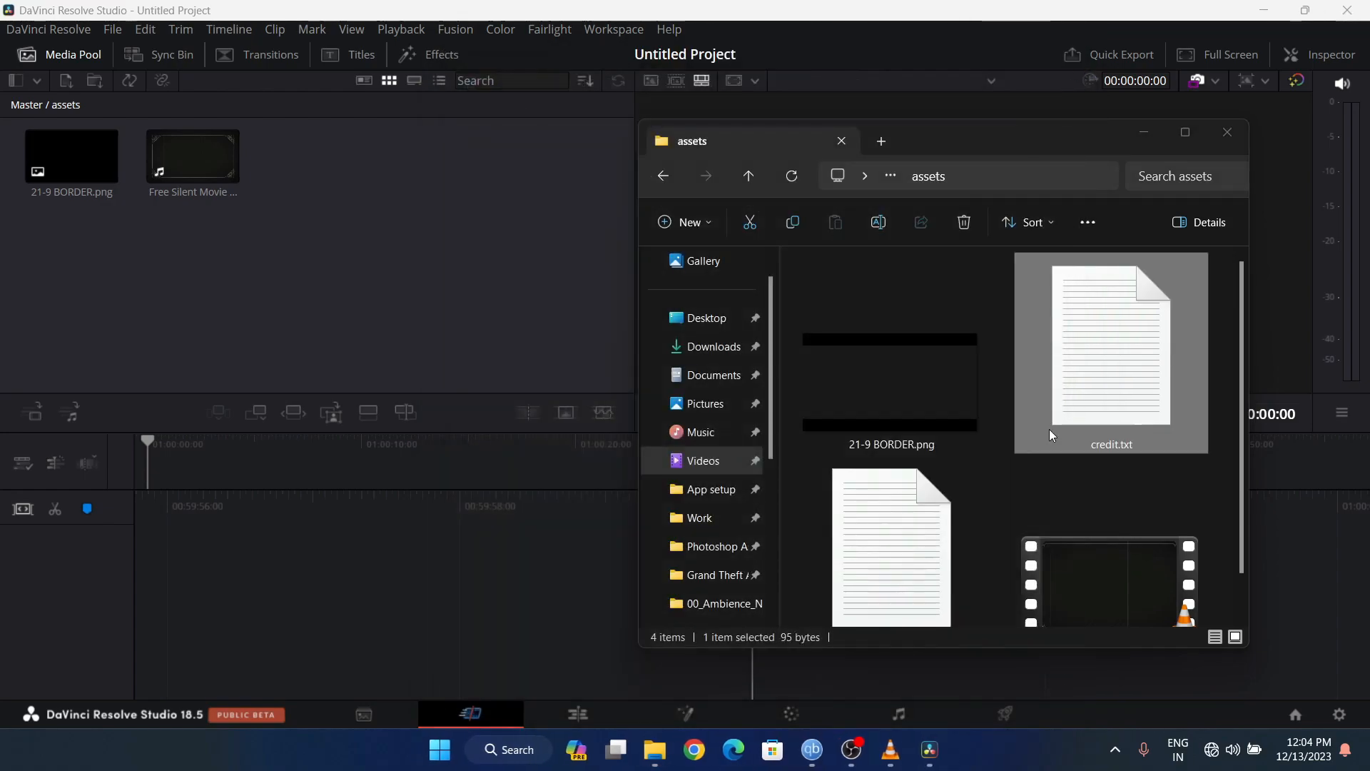
{"action": "double_click", "coordinate": [1099, 392]}
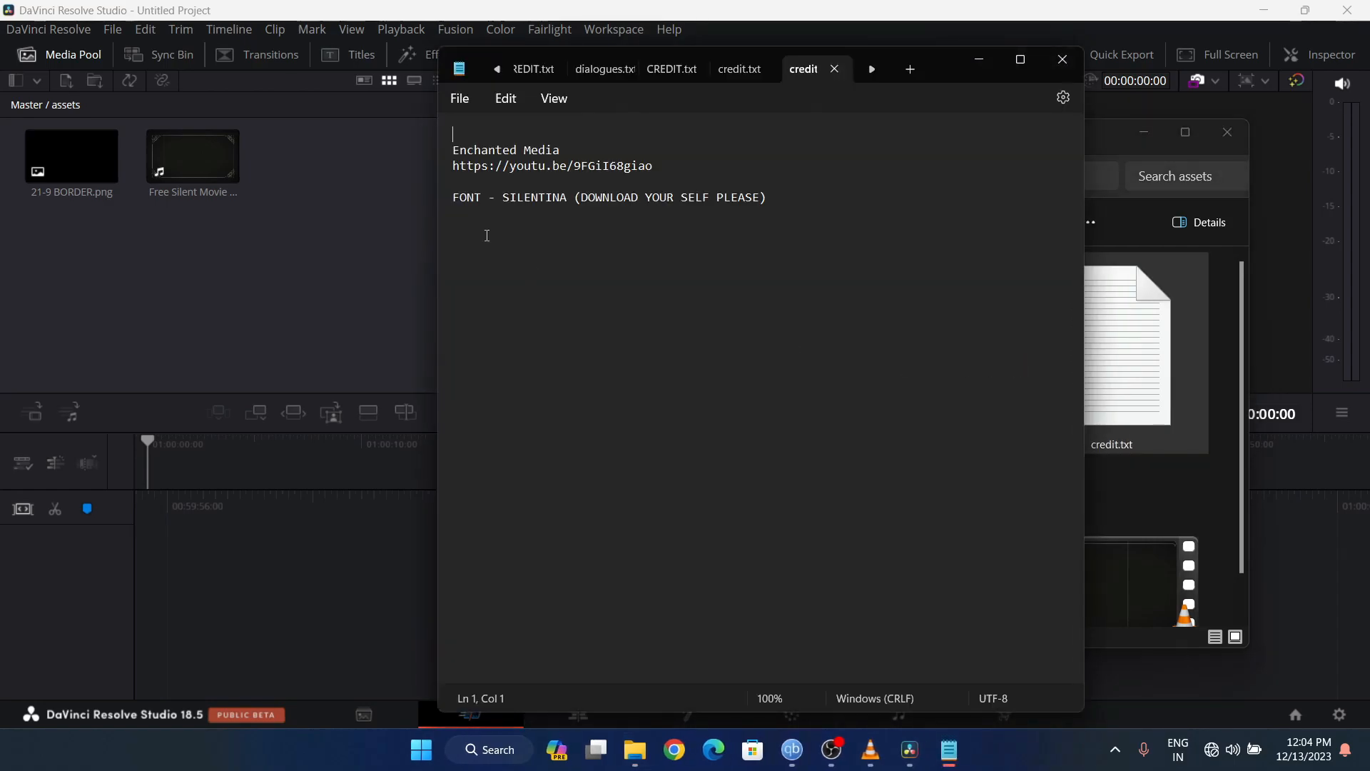
{"action": "left_click_drag", "start_coordinate": [502, 197], "coordinate": [568, 197]}
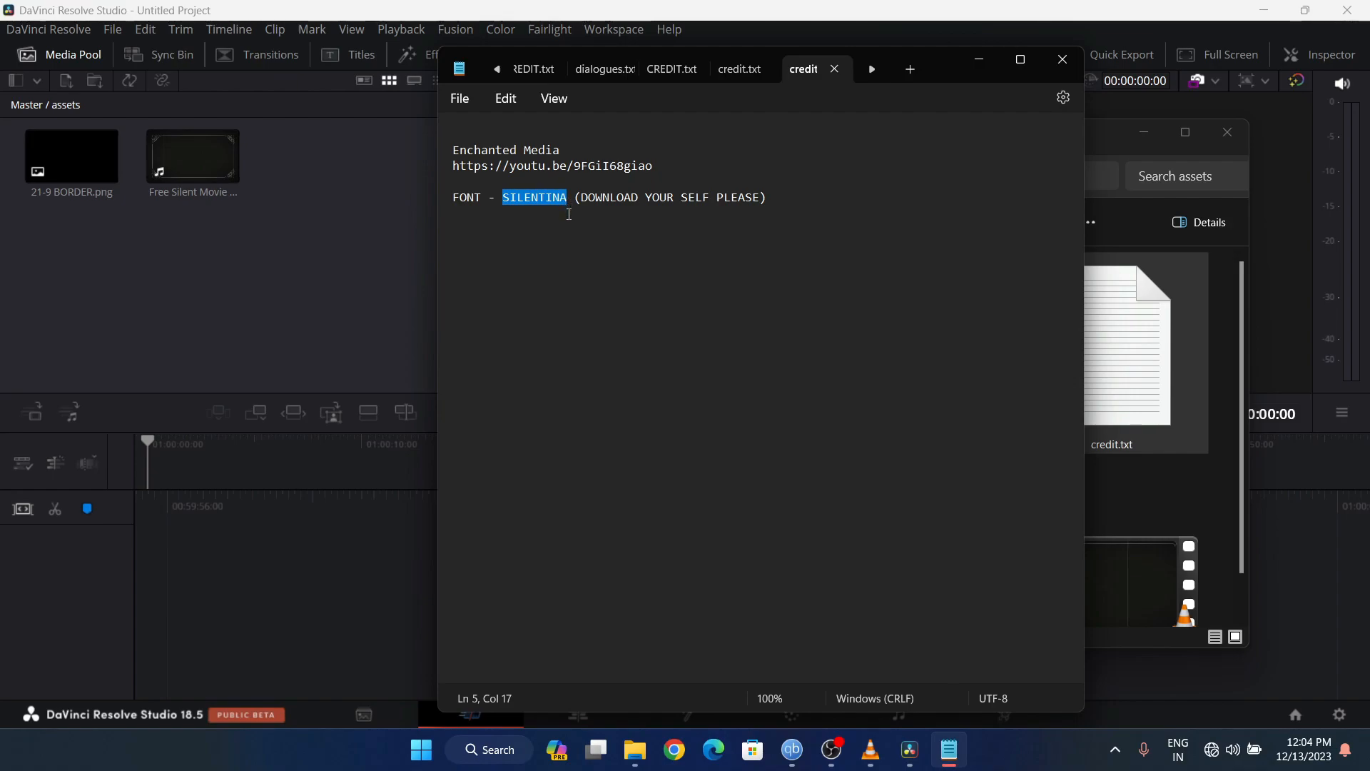
{"action": "left_click", "coordinate": [1063, 64]}
- Read the film's text lines in dialogues.txt and minimize the document
{"action": "scroll", "coordinate": [965, 481], "scroll_direction": "down", "scroll_amount": 1}
{"action": "left_click", "coordinate": [919, 549]}
{"action": "double_click", "coordinate": [877, 491]}
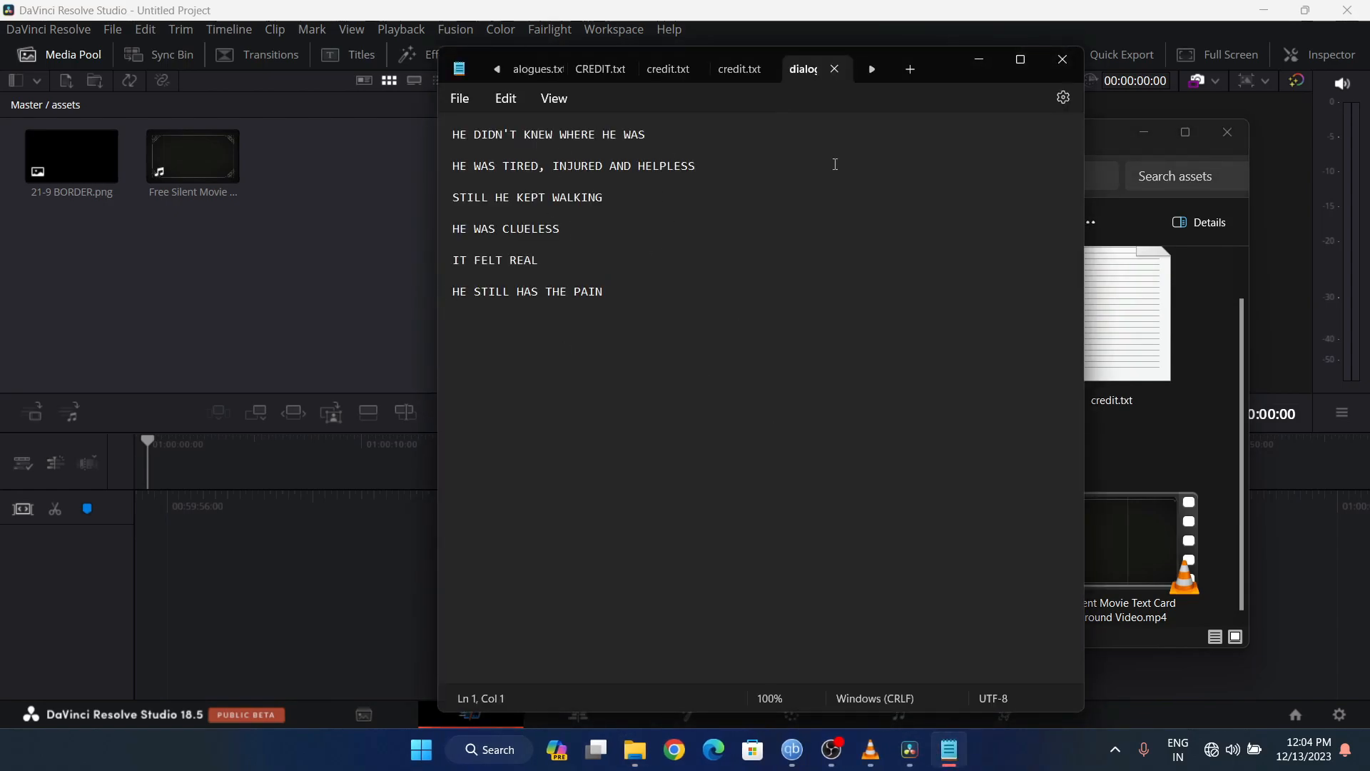
{"action": "left_click", "coordinate": [981, 60]}
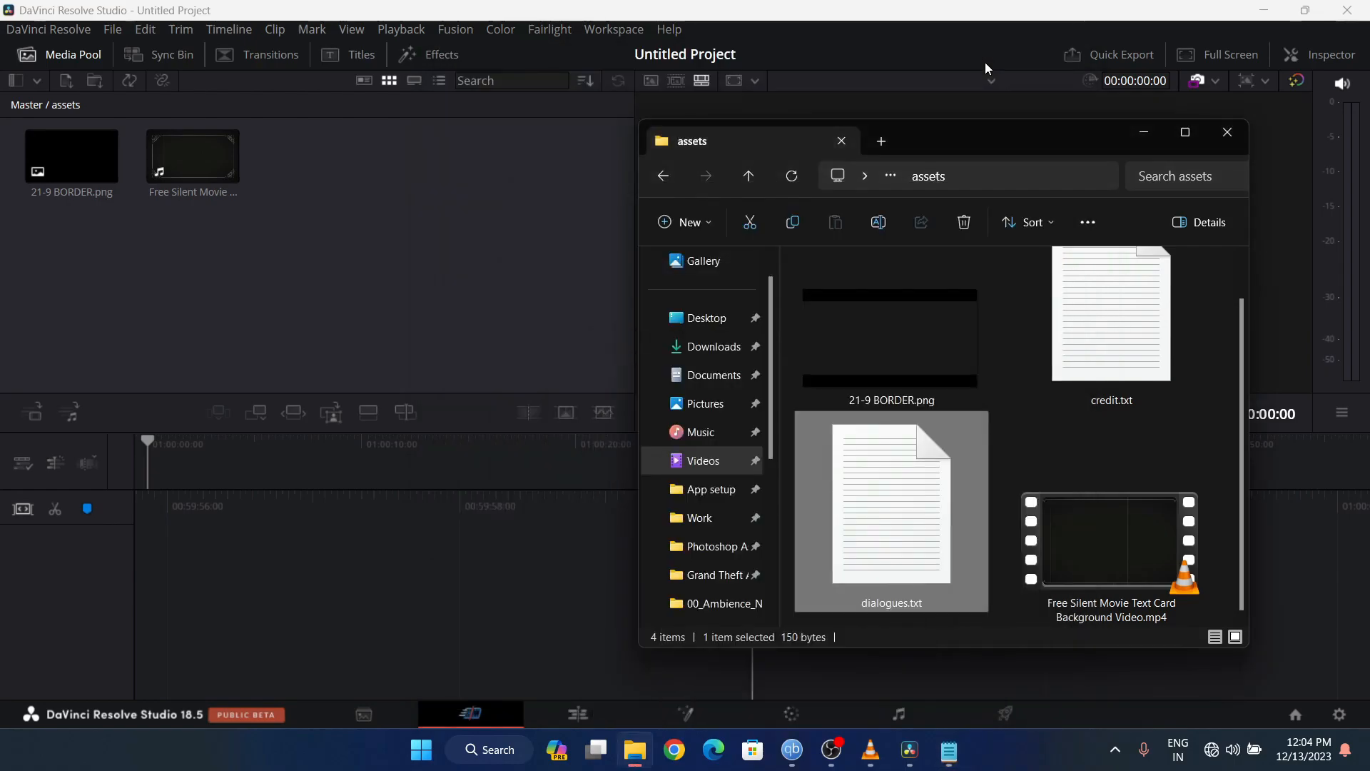
- Close the assets folder window and place the first Grand Theft Auto clip from the Master bin at the start of the timeline
{"action": "left_click", "coordinate": [1225, 134]}
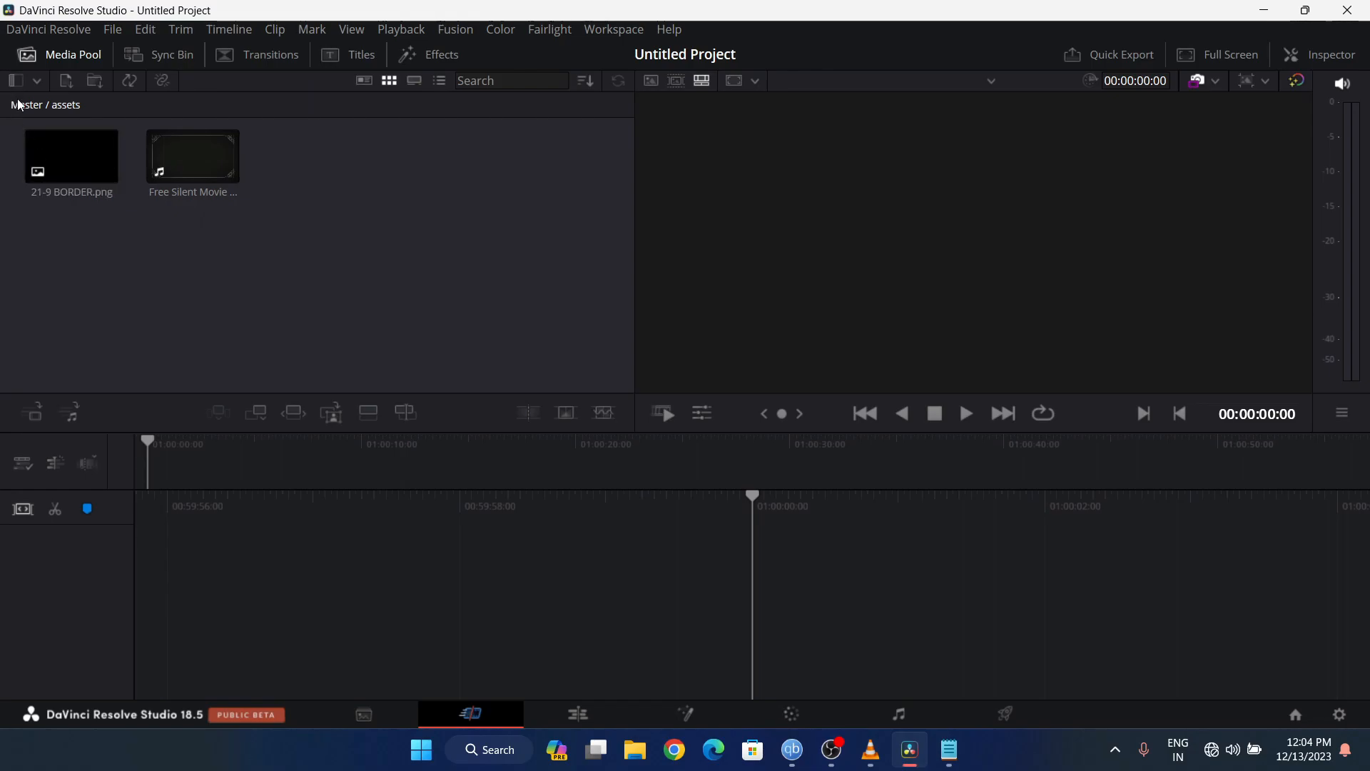
{"action": "left_click", "coordinate": [578, 714]}
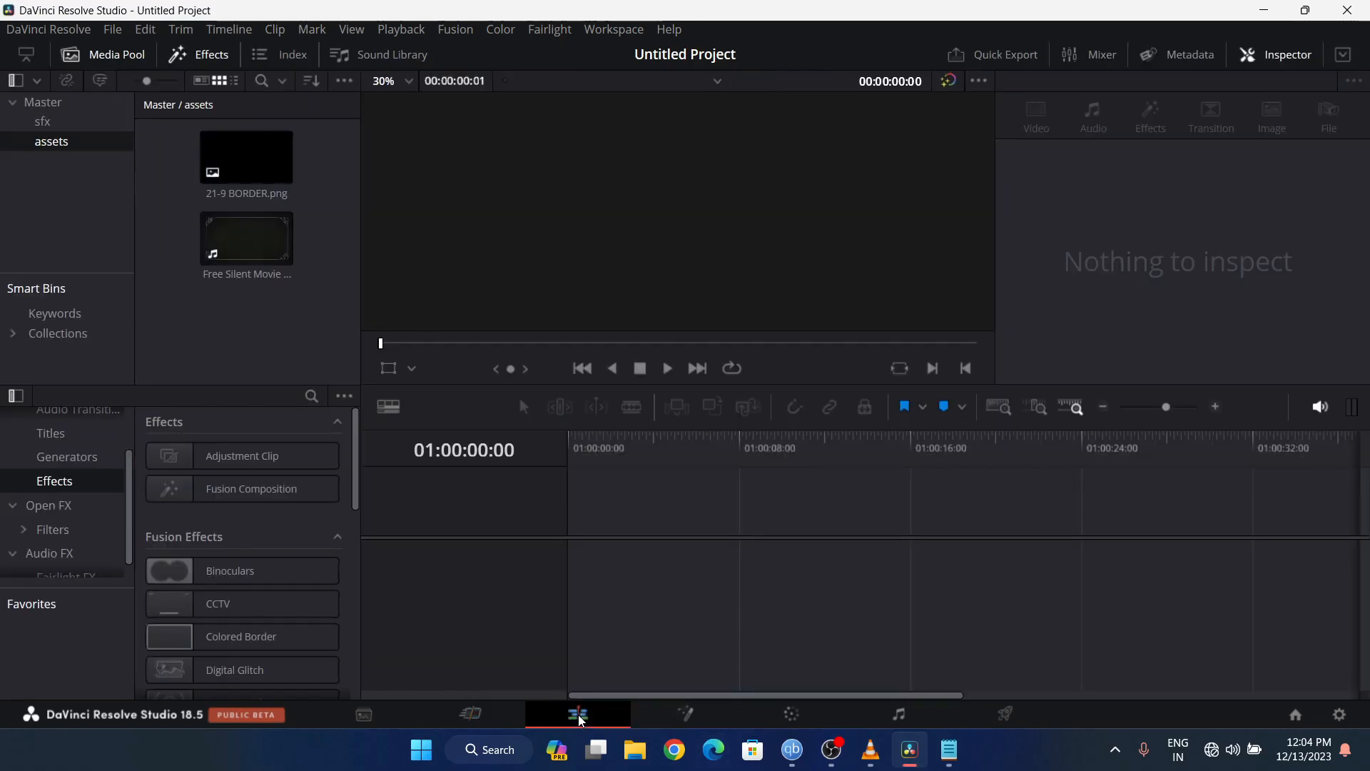
{"action": "left_click", "coordinate": [492, 725]}
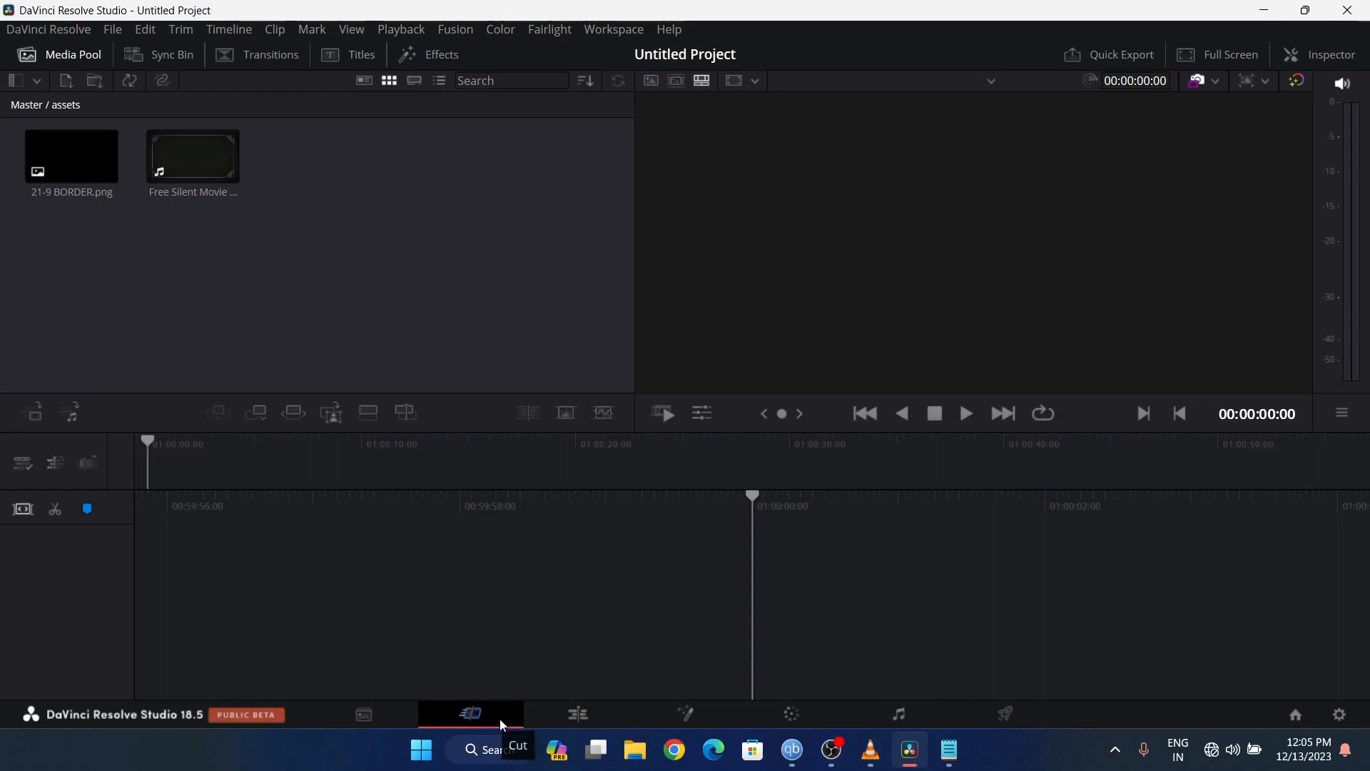
{"action": "left_click", "coordinate": [27, 105]}
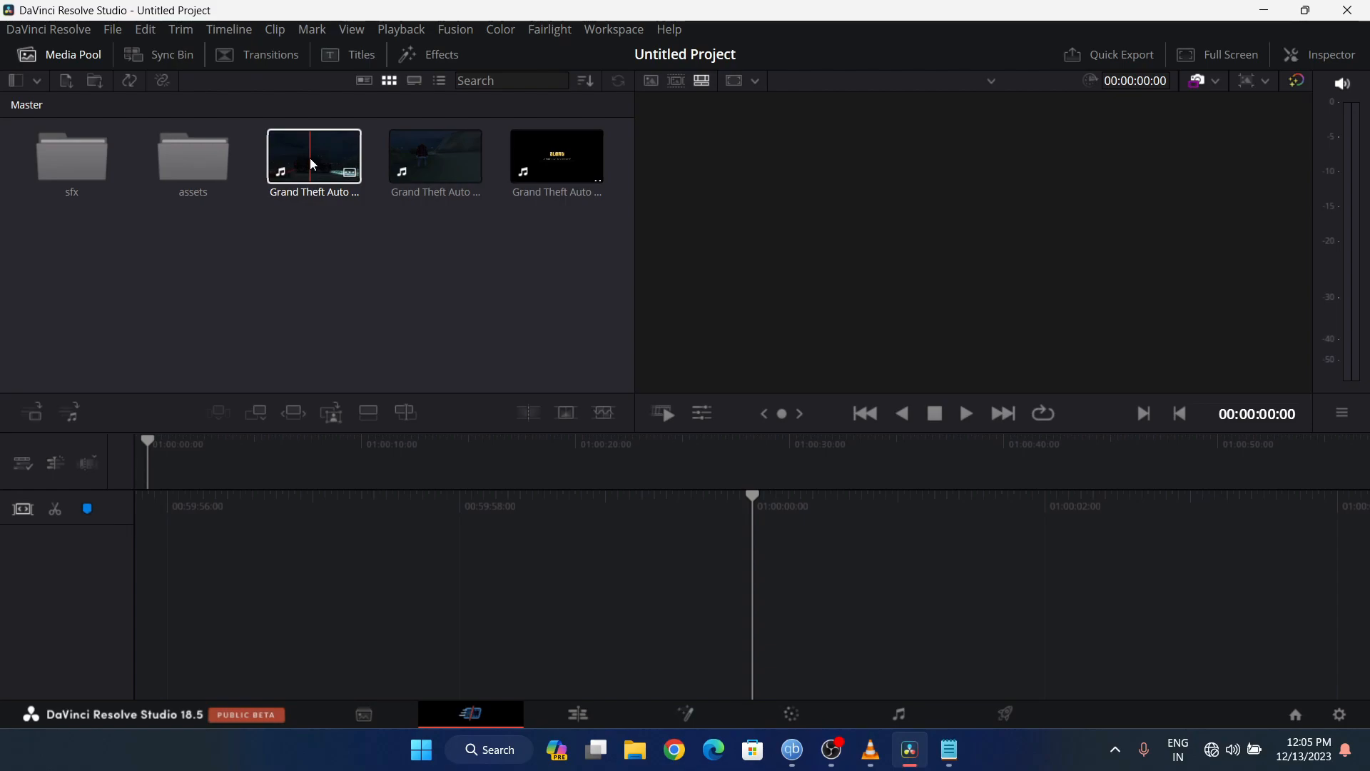
{"action": "left_click_drag", "start_coordinate": [310, 157], "coordinate": [768, 581]}
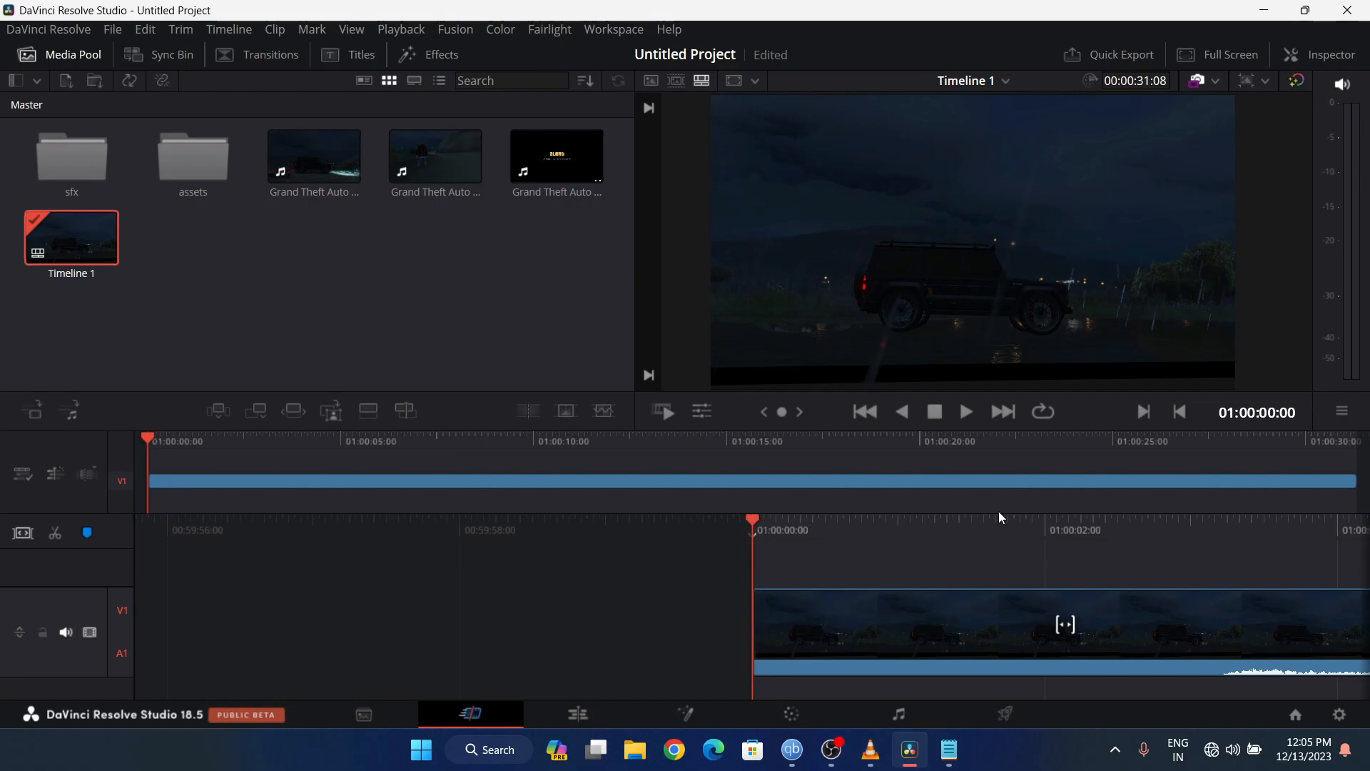
- Split the first gameplay clip at 01:00:10:23 and delete the section before the cut, including the editor alert and menu screens
{"action": "left_click_drag", "start_coordinate": [1065, 624], "coordinate": [791, 625]}
{"action": "scroll", "coordinate": [902, 552], "scroll_direction": "down", "scroll_amount": 3}
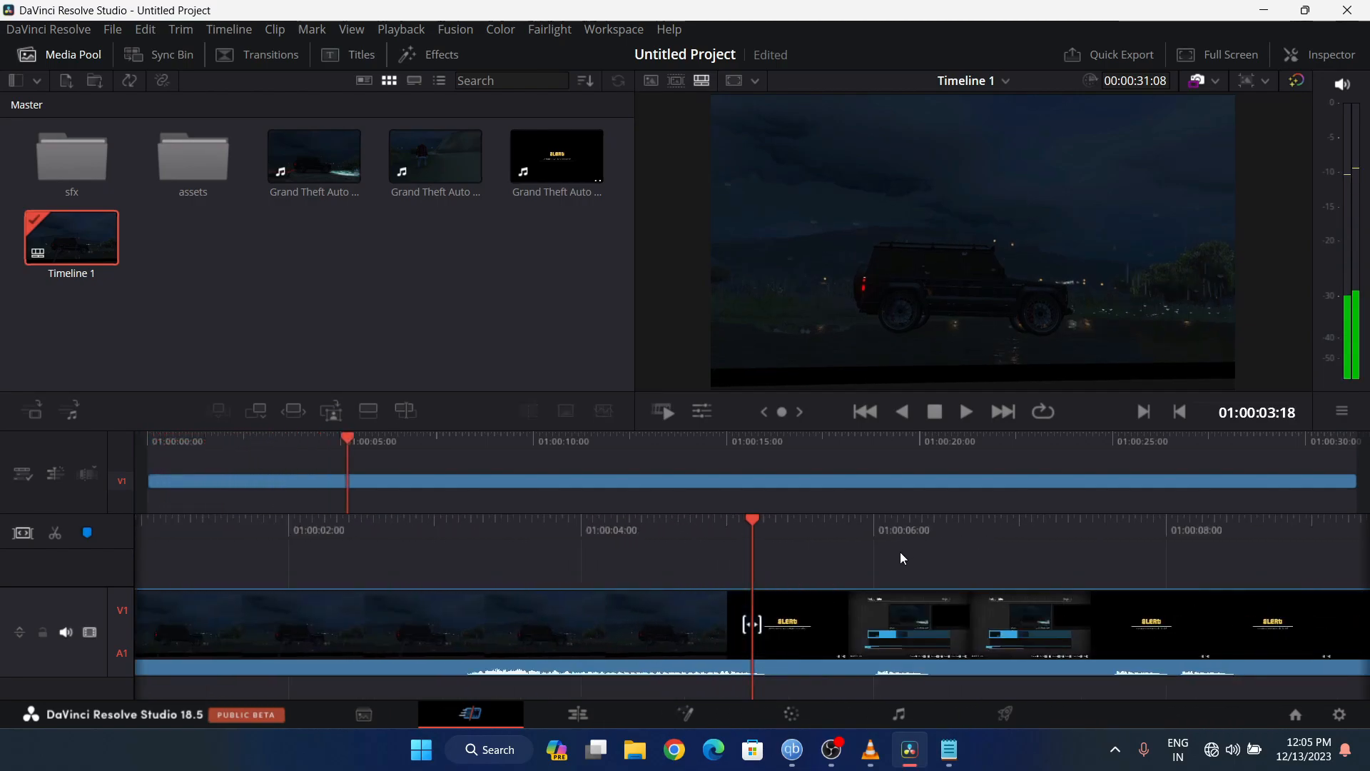
{"action": "scroll", "coordinate": [901, 553], "scroll_direction": "up", "scroll_amount": 2}
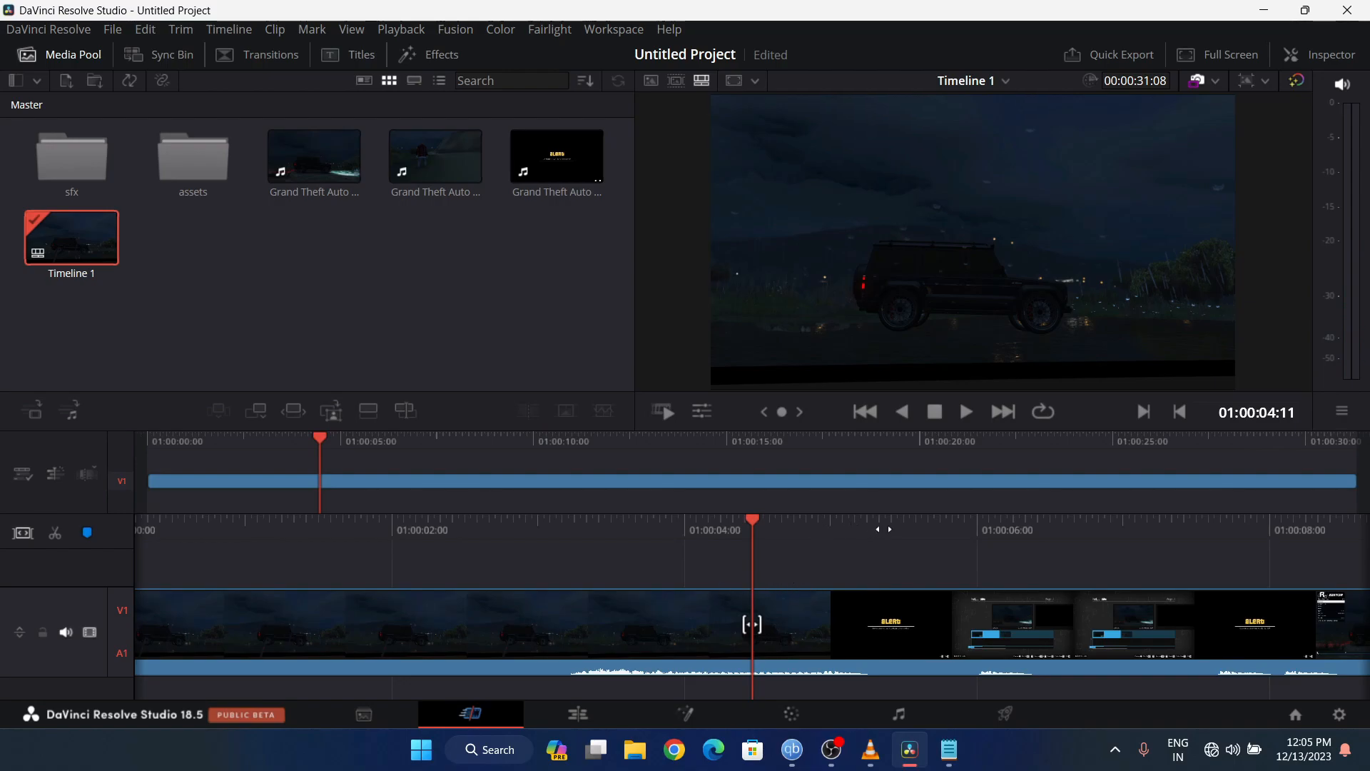
{"action": "mouse_move", "coordinate": [882, 530]}
{"action": "left_mouse_down"}
{"action": "mouse_move", "coordinate": [847, 529]}
{"action": "mouse_move", "coordinate": [860, 532]}
{"action": "left_mouse_up"}
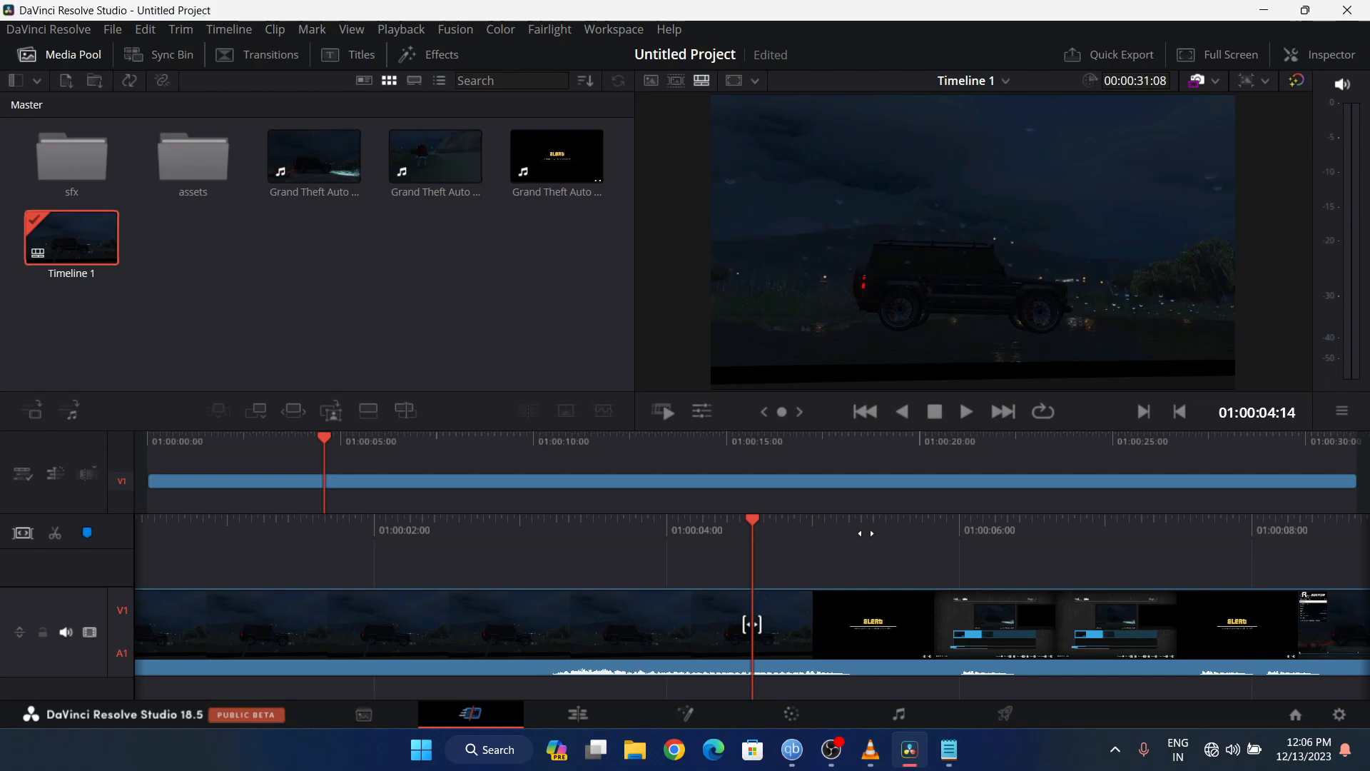
{"action": "key", "text": "l"}
{"action": "key", "text": "l"}
{"action": "key", "text": "j"}
{"action": "key", "text": "j"}
{"action": "key", "text": "l"}
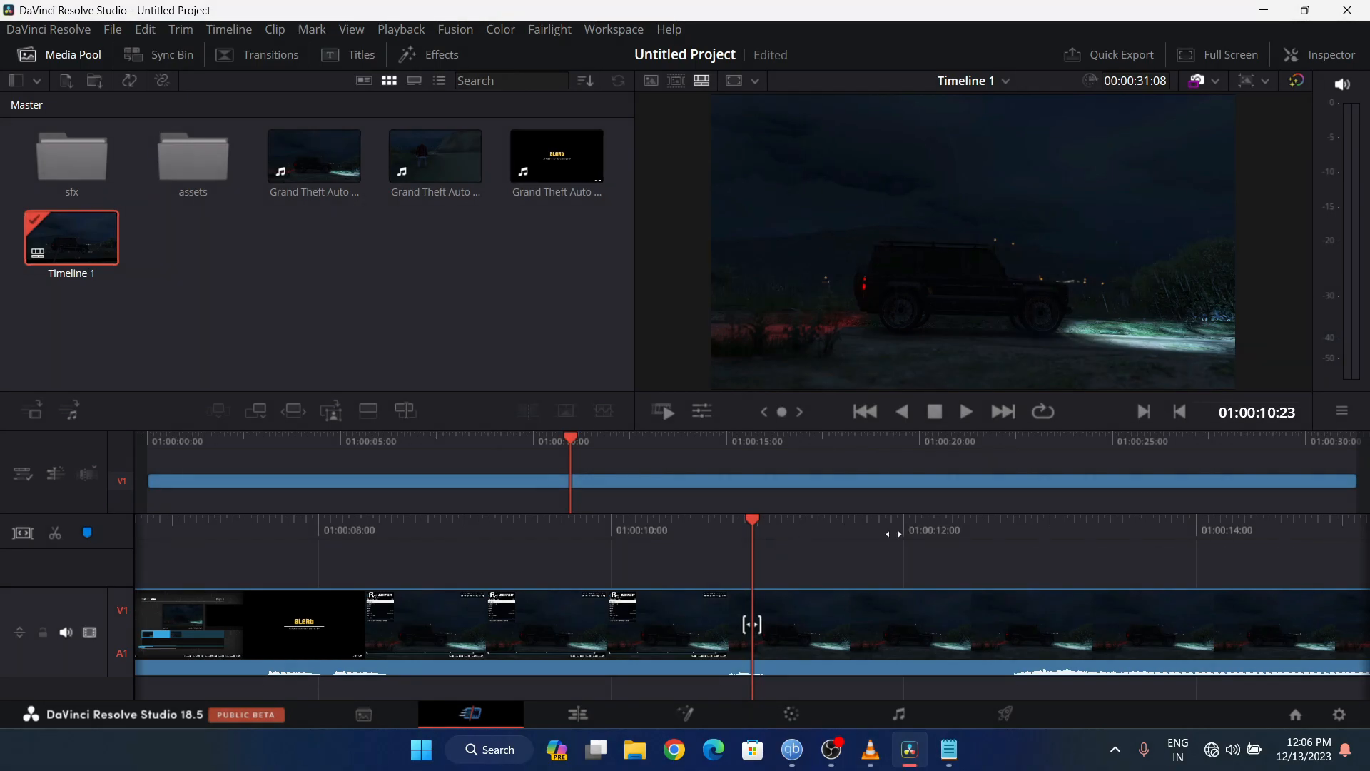
{"action": "left_click", "coordinate": [812, 607]}
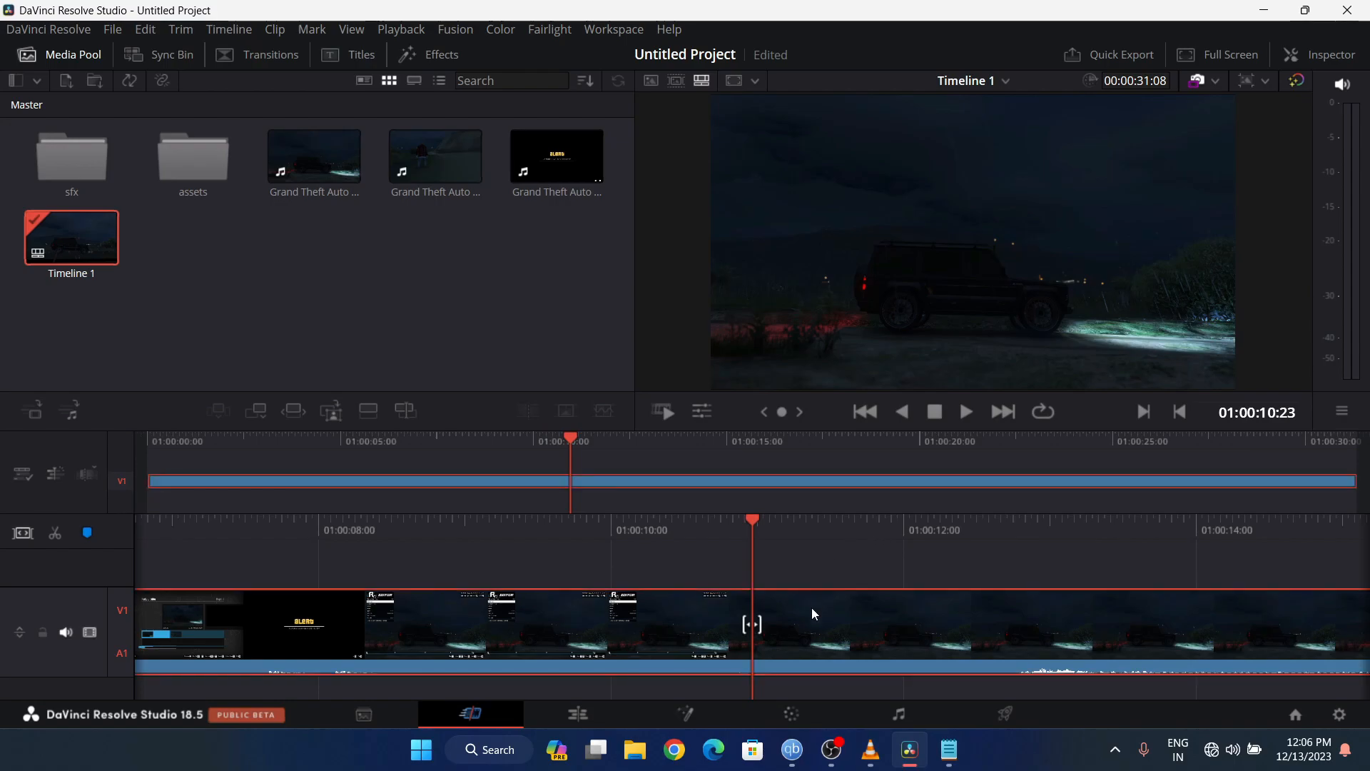
{"action": "key", "text": "ctrl+b"}
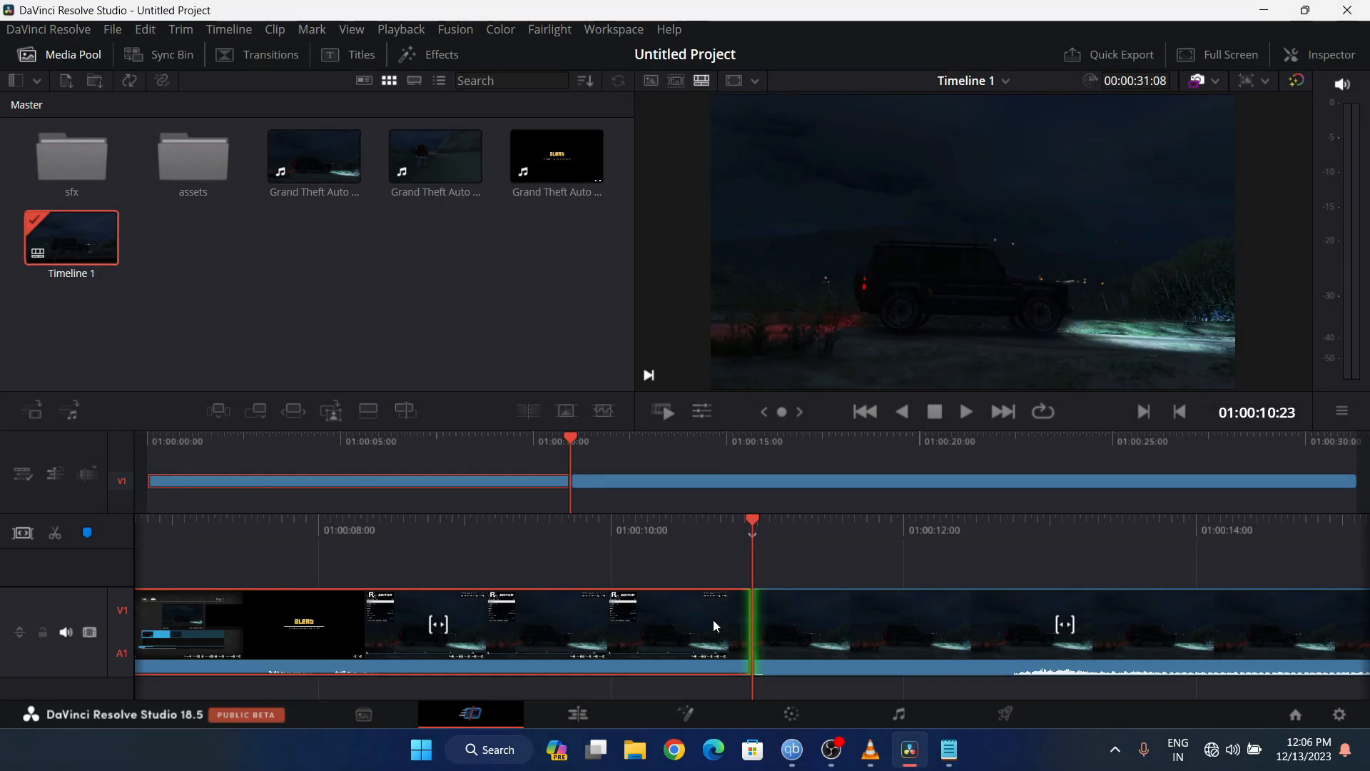
{"action": "key", "text": "Delete"}
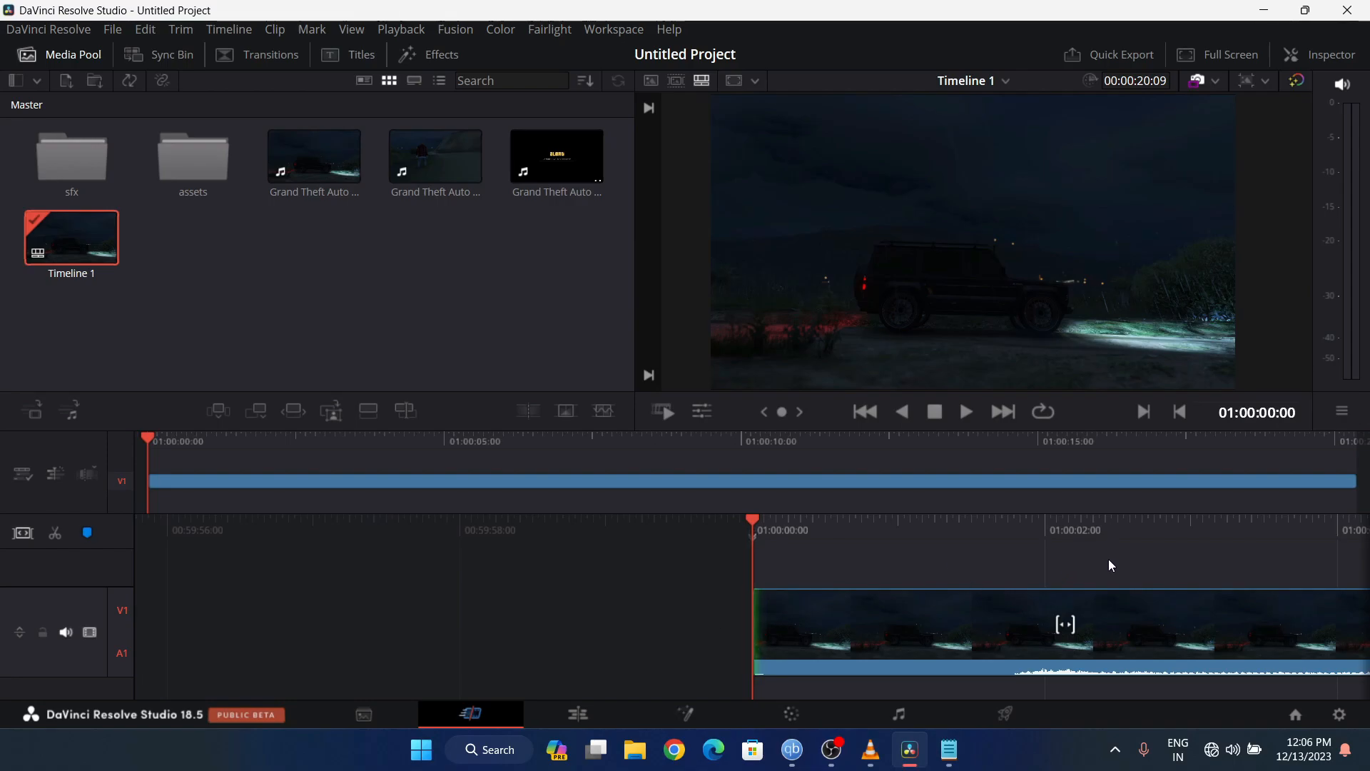
- Review the trimmed first clip, split it at 01:00:16:03 in the man's close-up and delete everything after the cut
{"action": "key", "text": "space"}
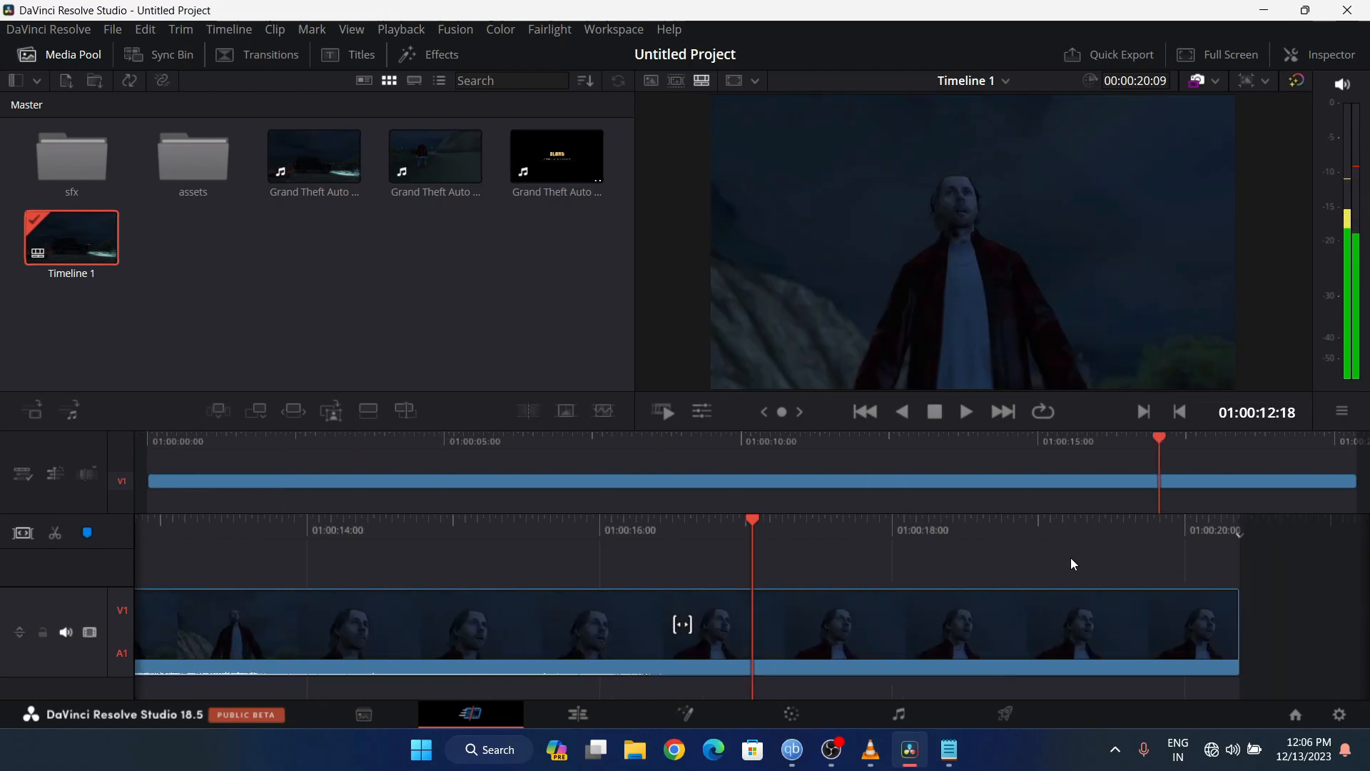
{"action": "key", "text": "j"}
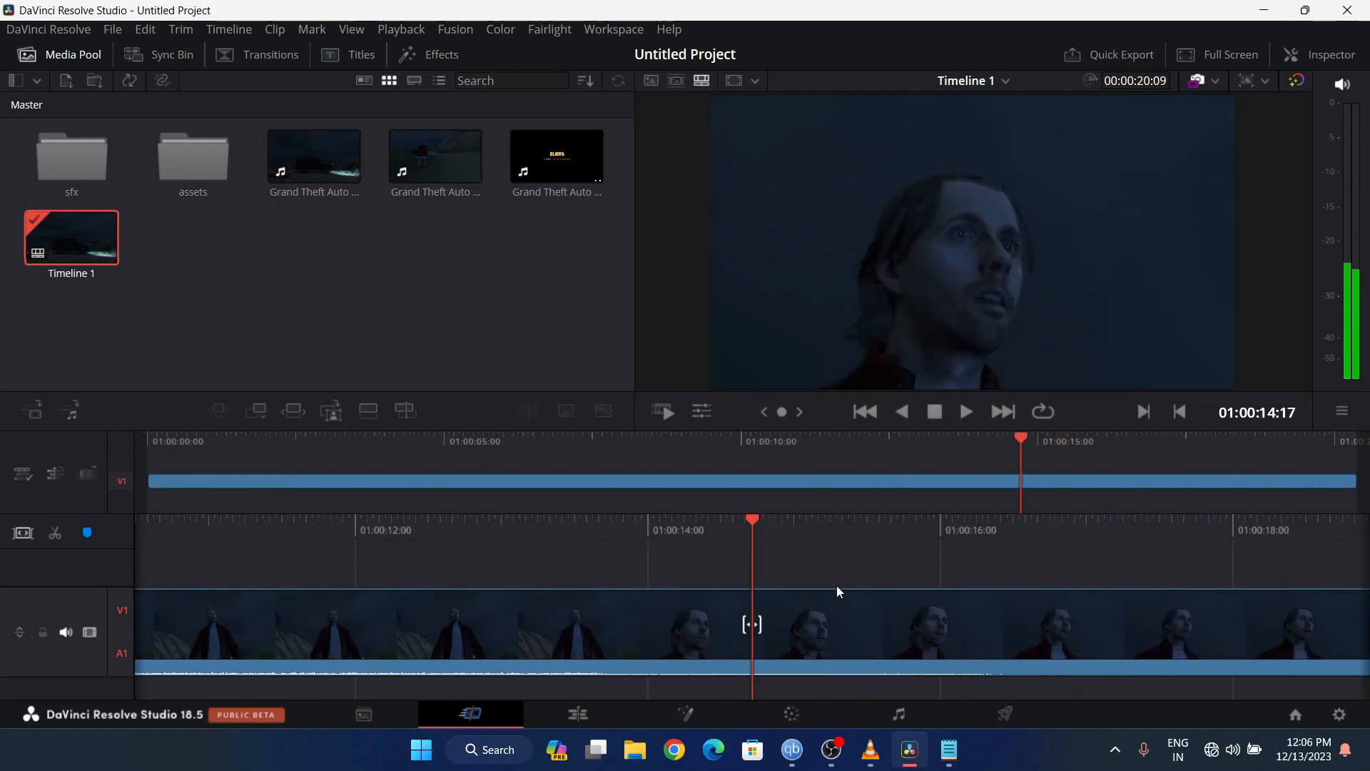
{"action": "key", "text": "k"}
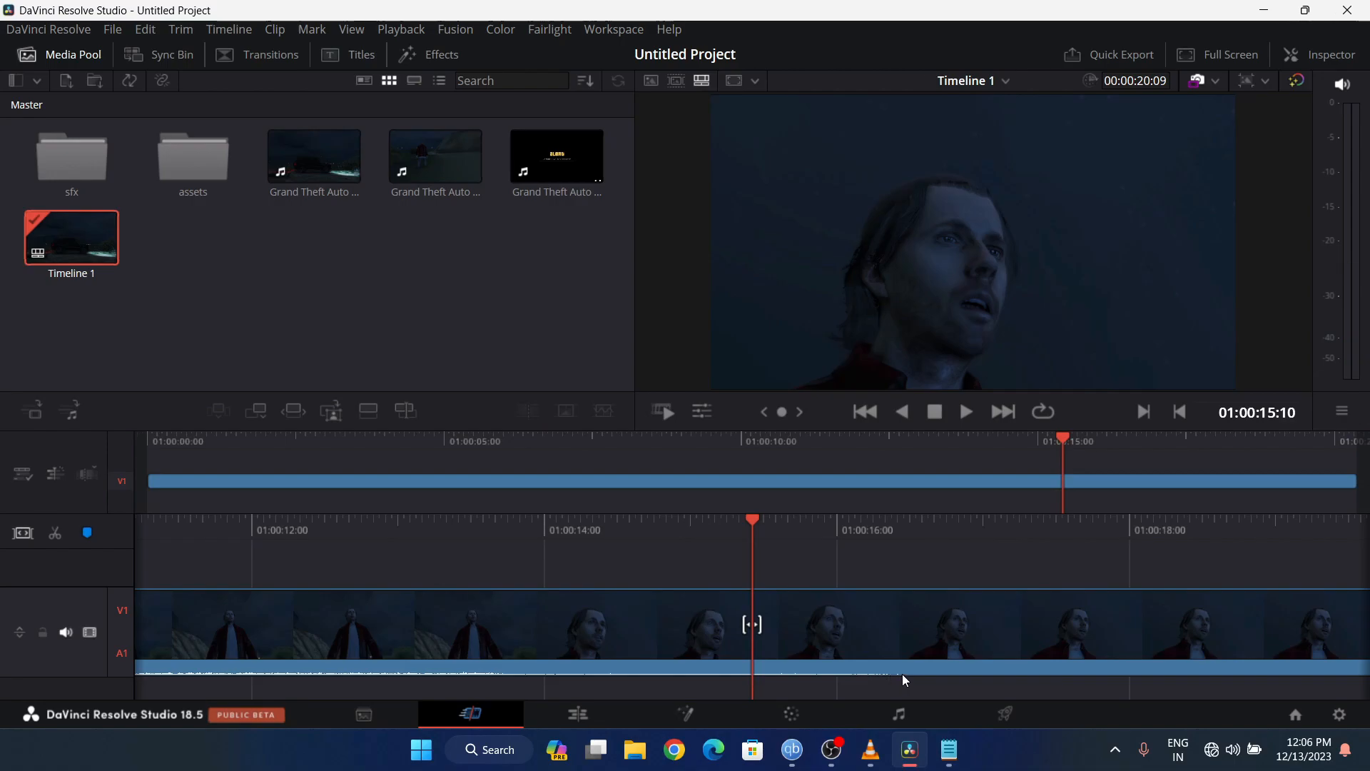
{"action": "key", "text": "l"}
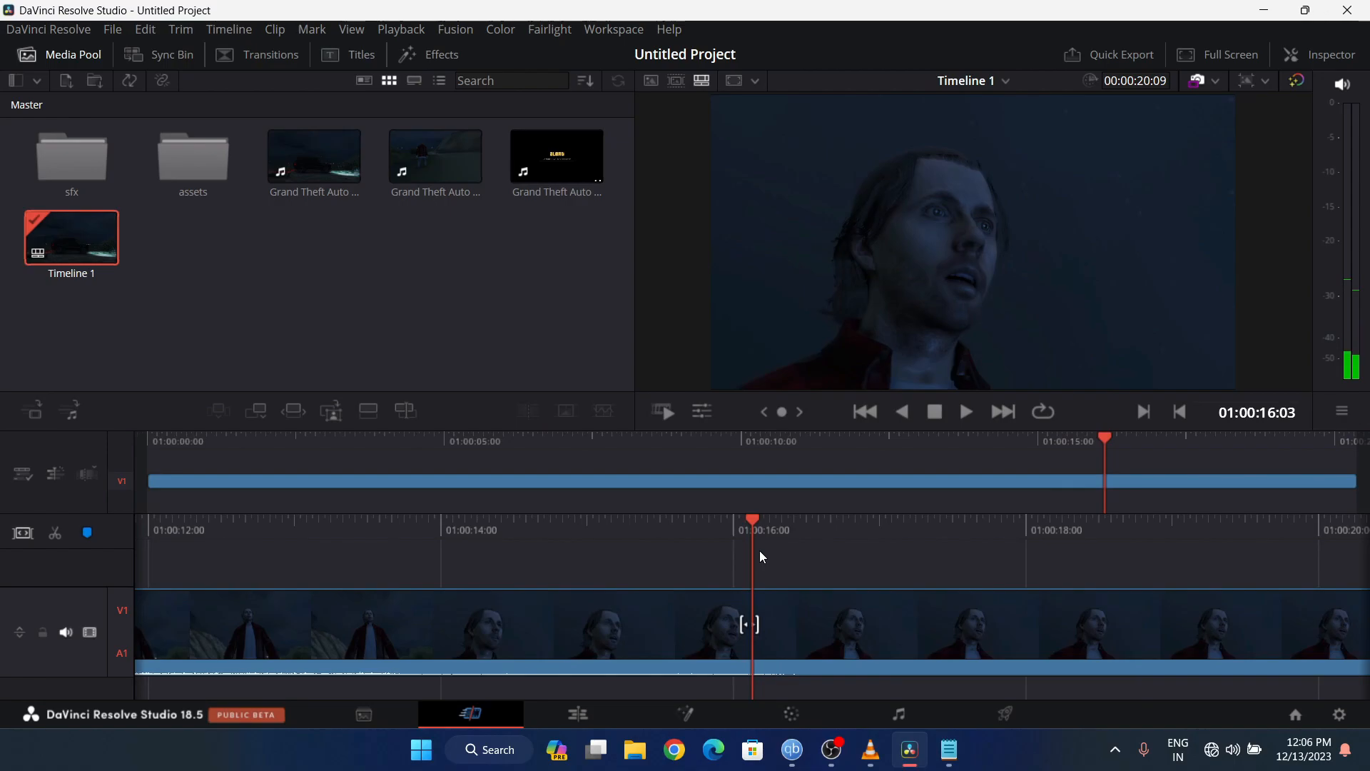
{"action": "left_click", "coordinate": [786, 631]}
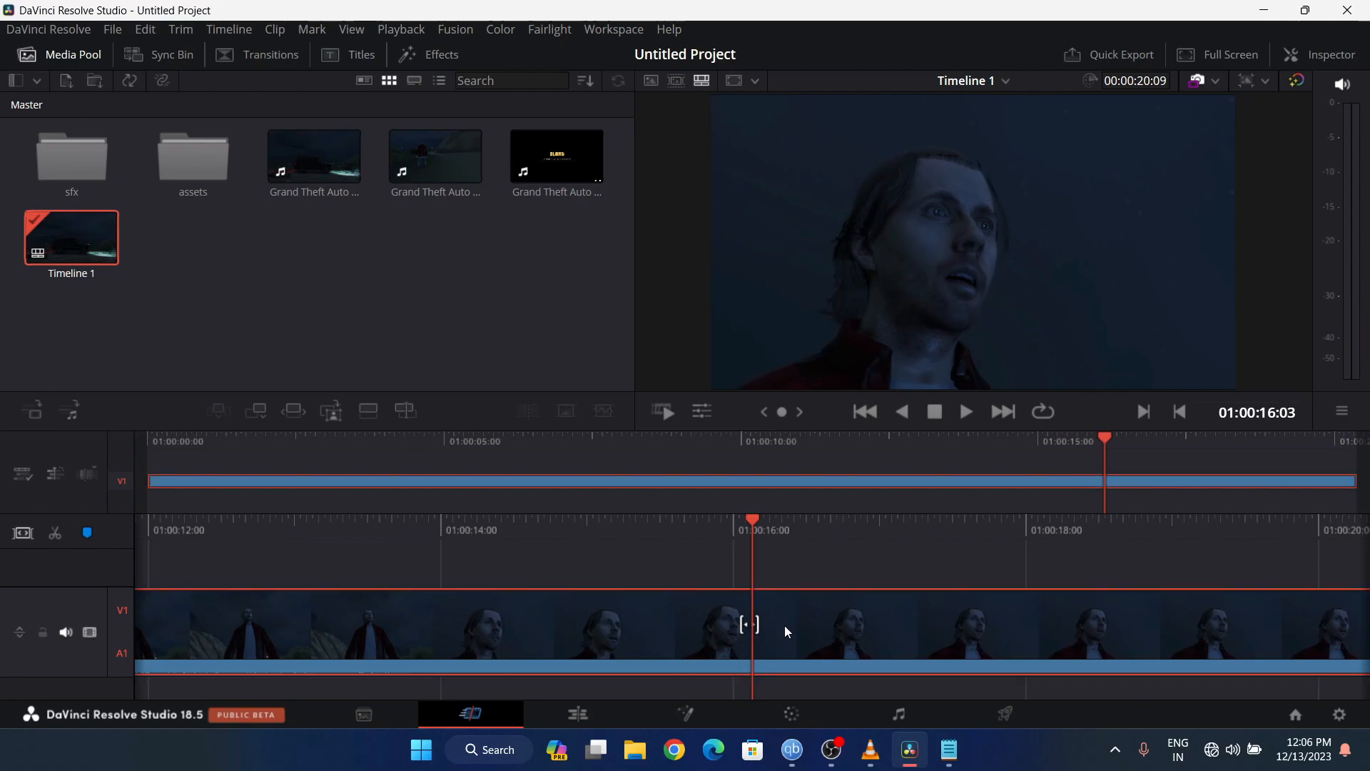
{"action": "key", "text": "ctrl+b"}
{"action": "left_click", "coordinate": [787, 631]}
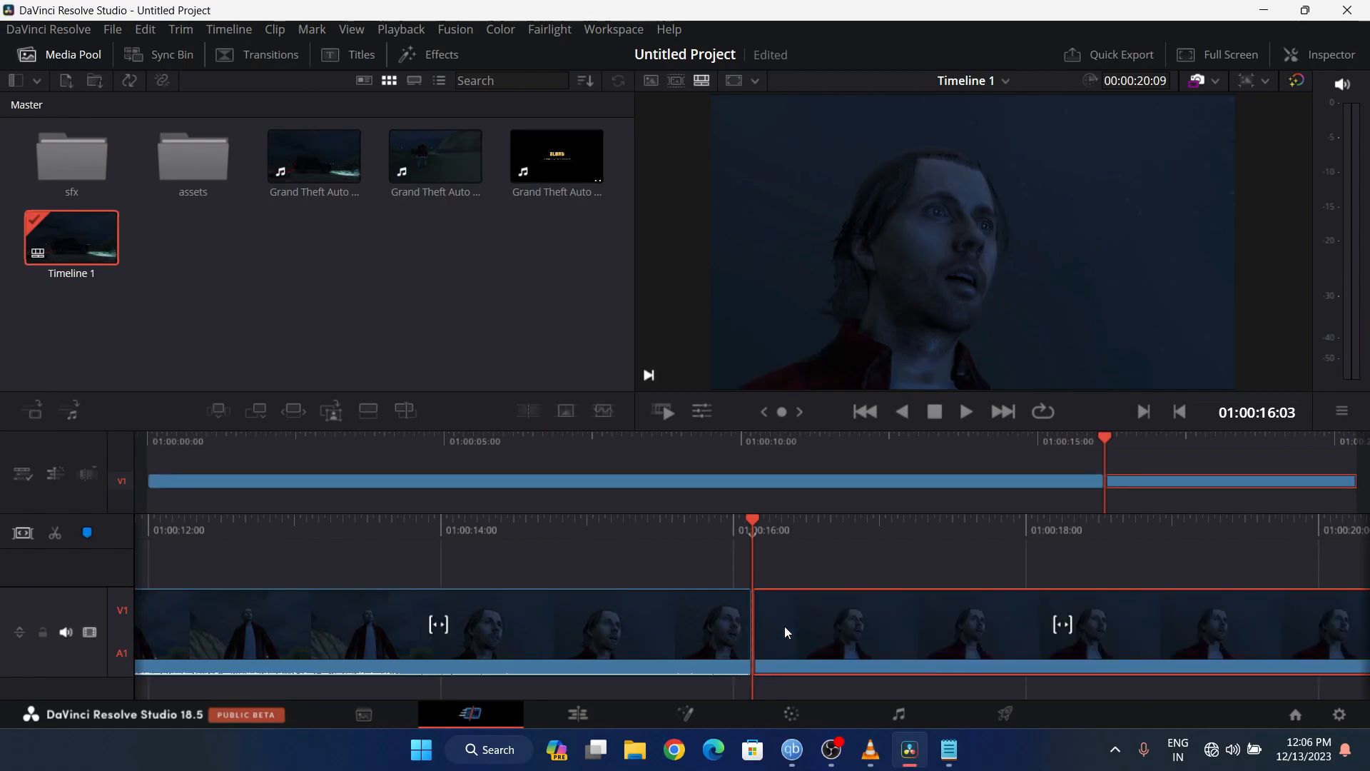
{"action": "key", "text": "Delete"}
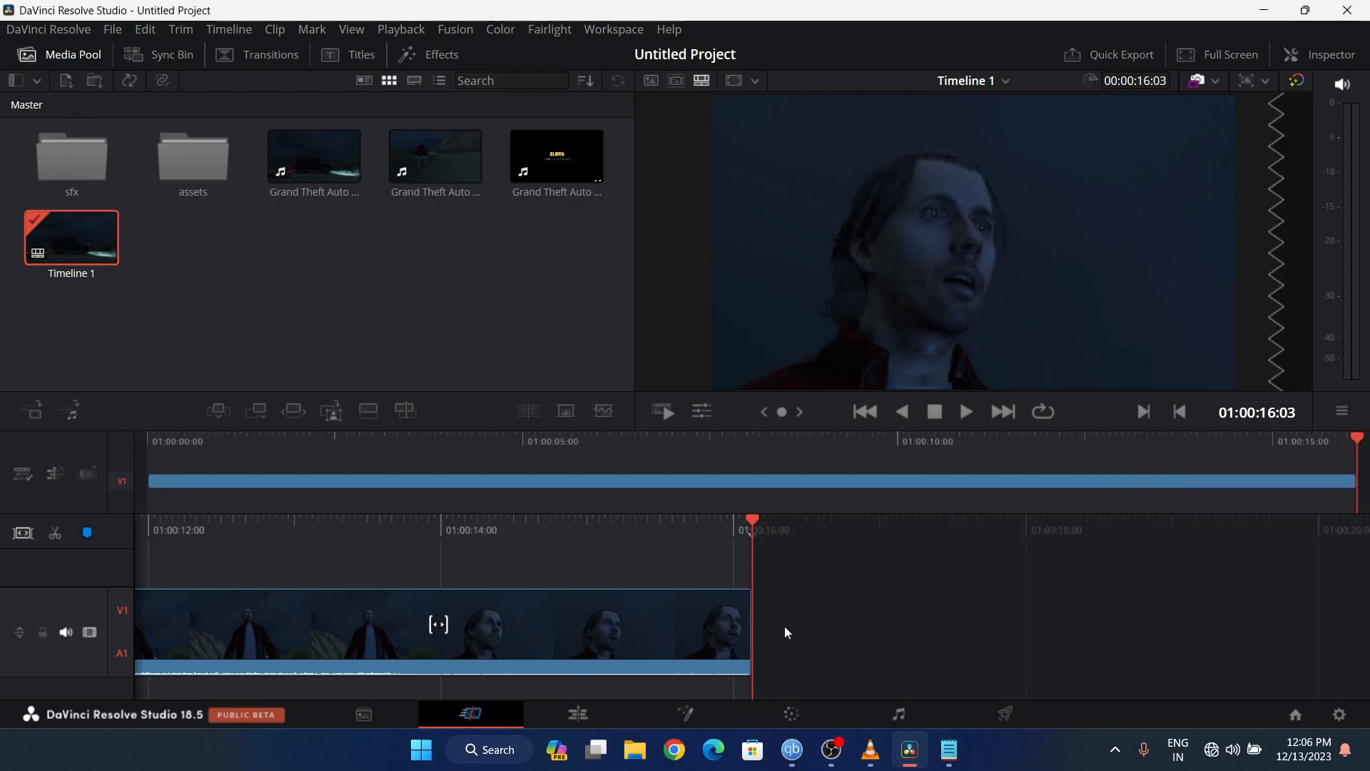
{"action": "key", "text": "v"}
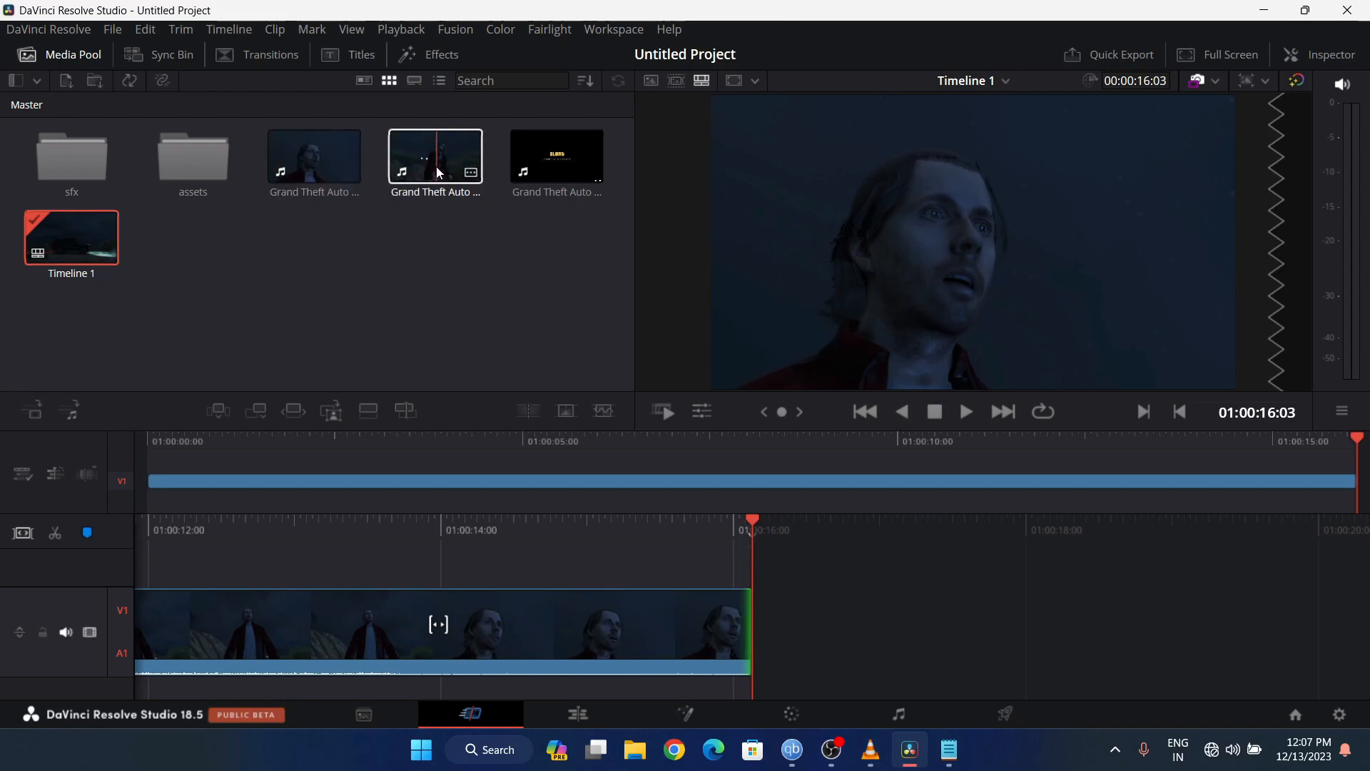
- Add the second Grand Theft Auto clip to the timeline directly after the first clip, at 01:00:16:03
{"action": "left_click_drag", "start_coordinate": [435, 166], "coordinate": [814, 604]}
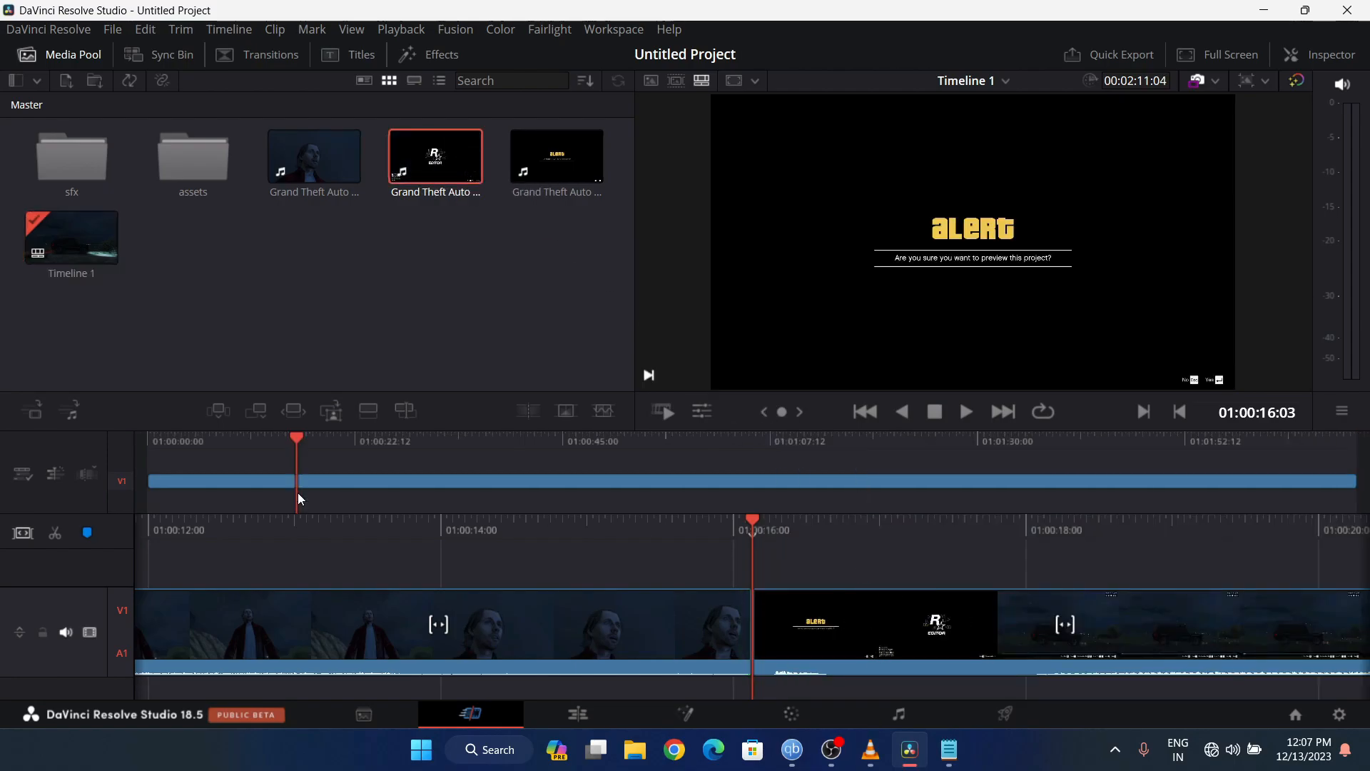
{"action": "left_click", "coordinate": [507, 635]}
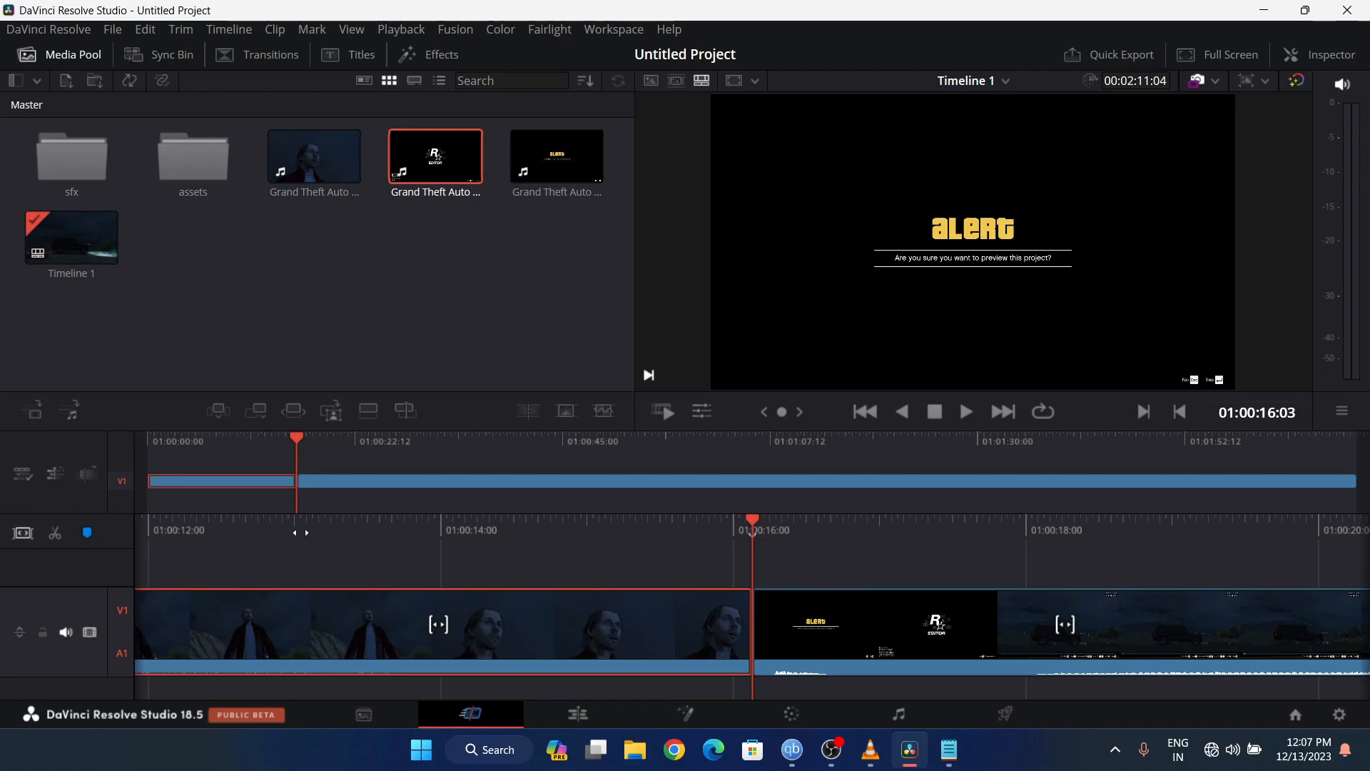
{"action": "left_click", "coordinate": [885, 618]}
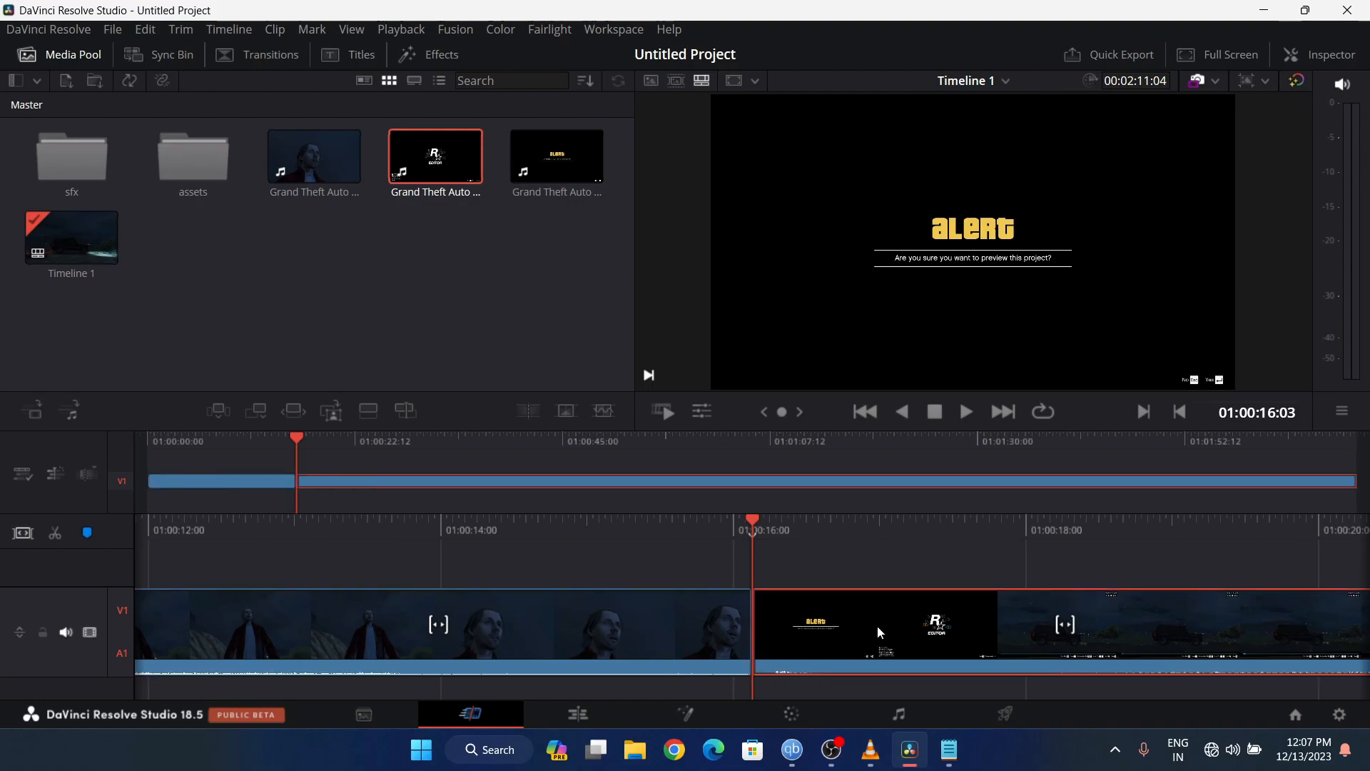
{"action": "key", "text": "v"}
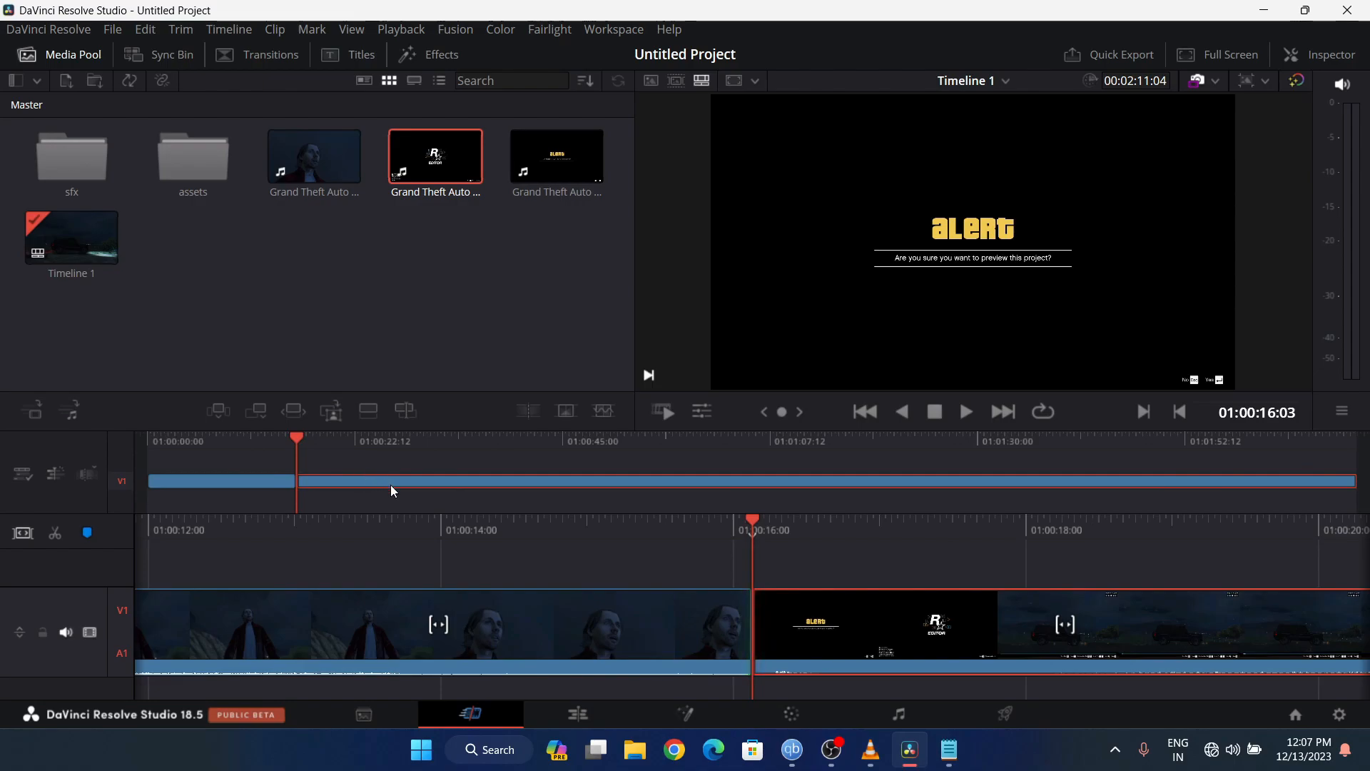
{"action": "key", "text": "v"}
{"action": "left_click", "coordinate": [844, 576]}
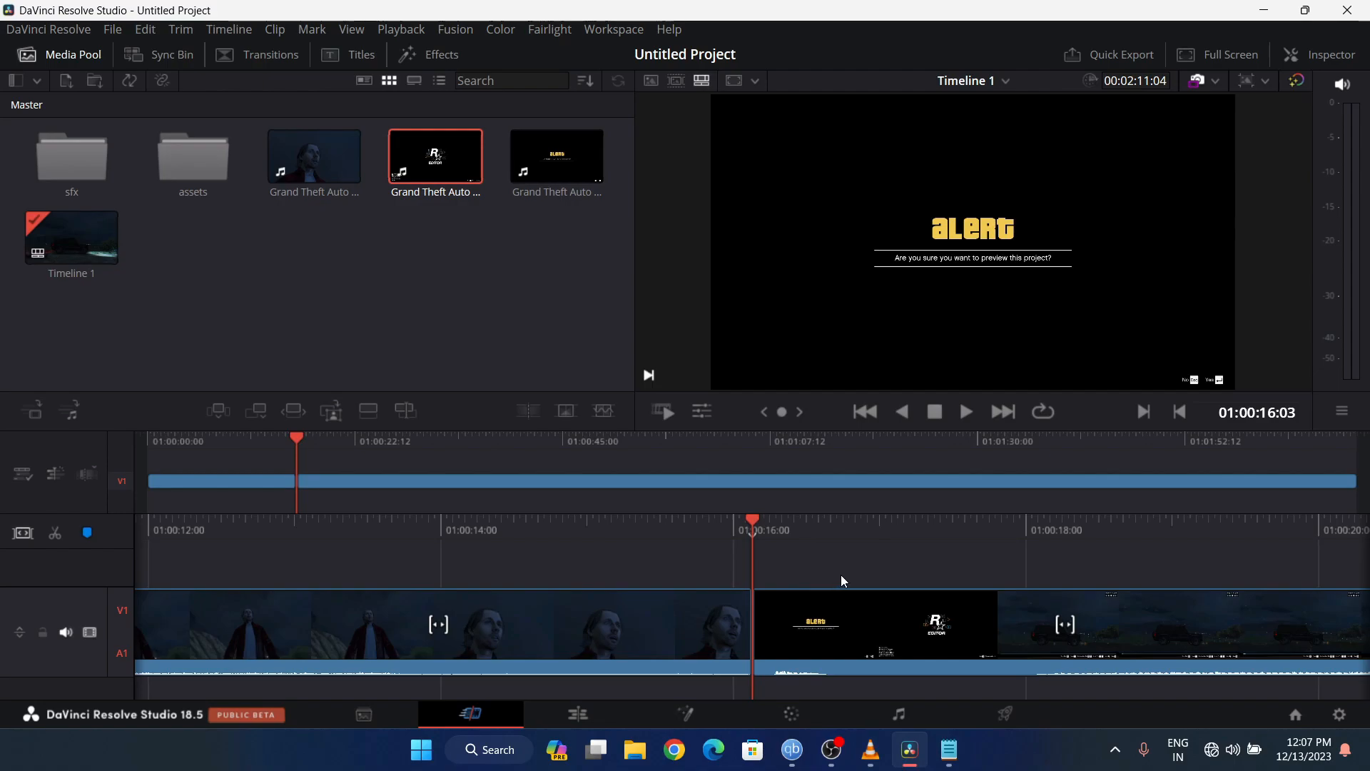
{"action": "key", "text": "v"}
- Split the second gameplay clip at 01:00:40:22 in the bloodied man's close-up and delete its section before the cut
{"action": "key", "text": "l"}
{"action": "key", "text": "l"}
{"action": "key", "text": "l"}
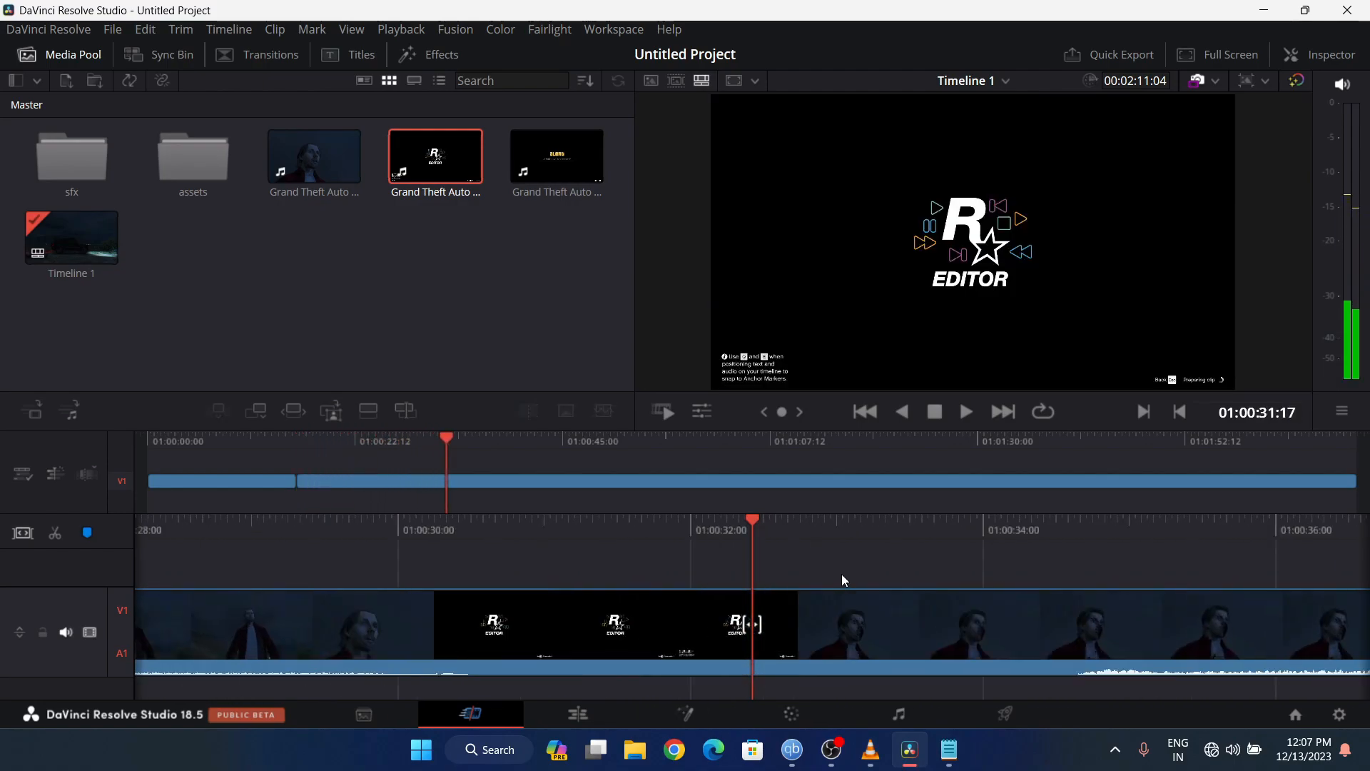
{"action": "key", "text": "j"}
{"action": "key", "text": "l"}
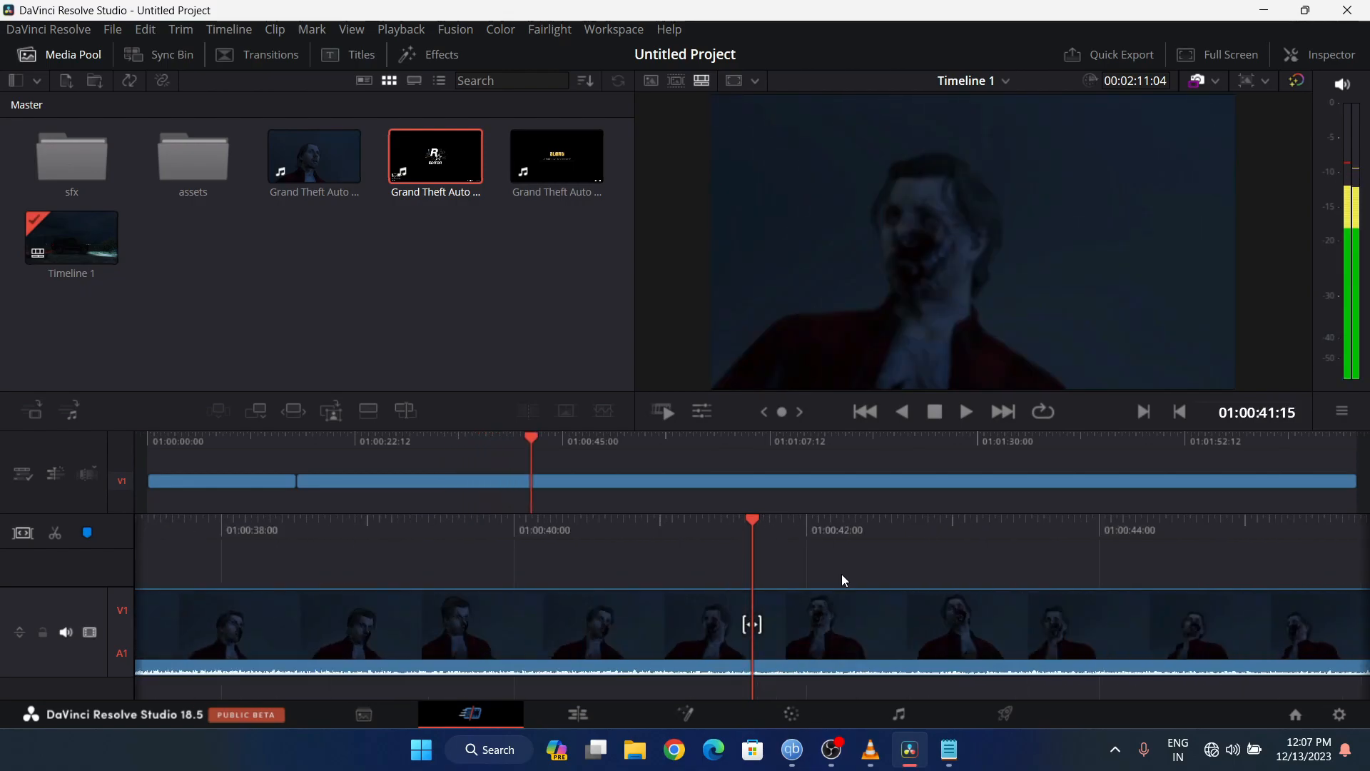
{"action": "key", "text": "j"}
{"action": "key", "text": "k"}
{"action": "left_click", "coordinate": [841, 574]}
{"action": "left_click", "coordinate": [835, 644]}
{"action": "key", "text": "ctrl+b"}
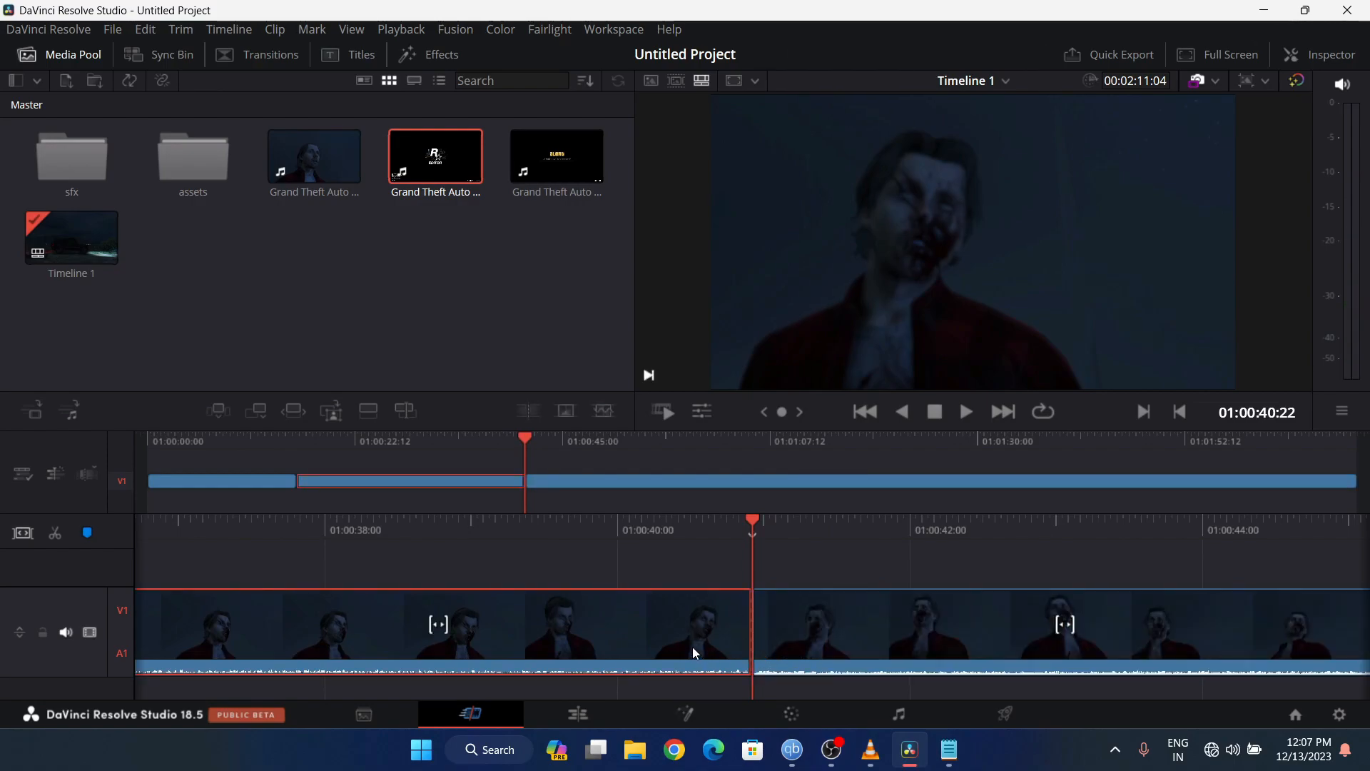
{"action": "key", "text": "v"}
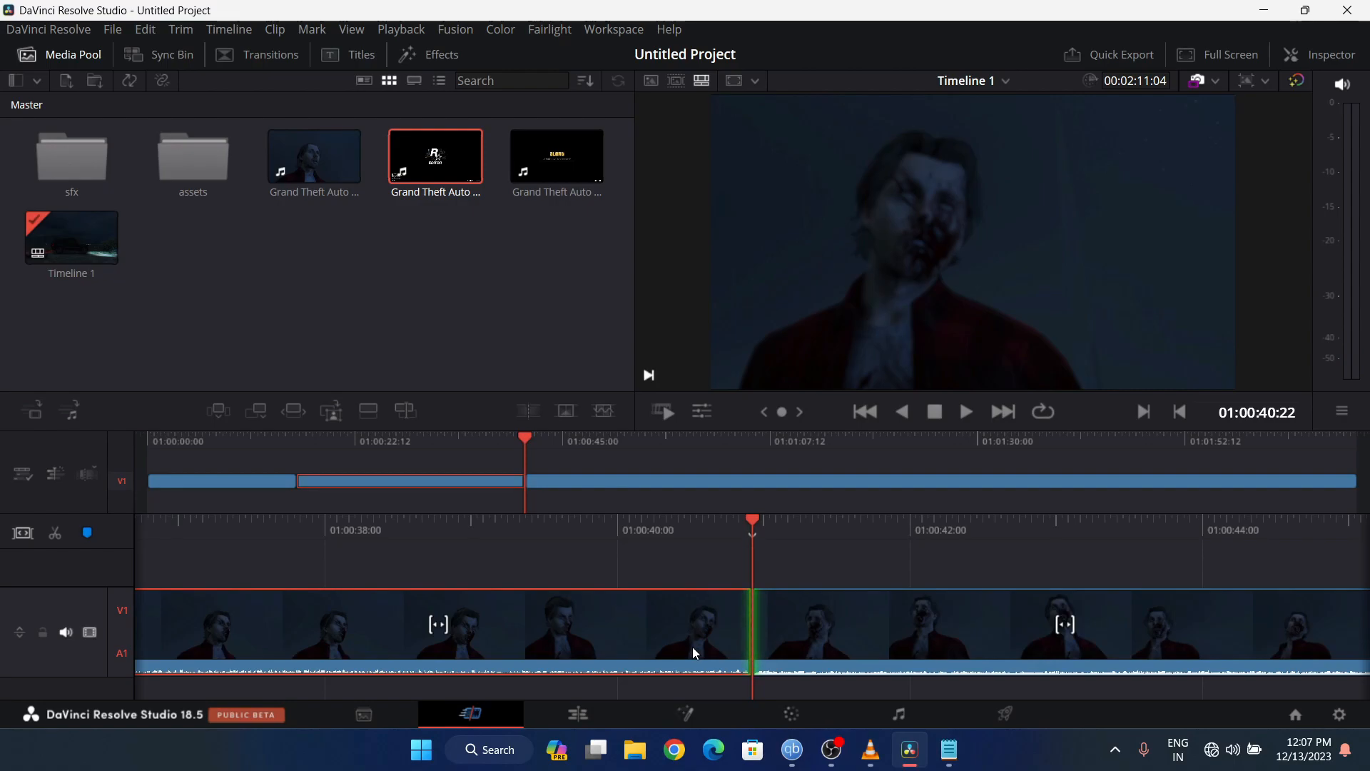
{"action": "key", "text": "Delete"}
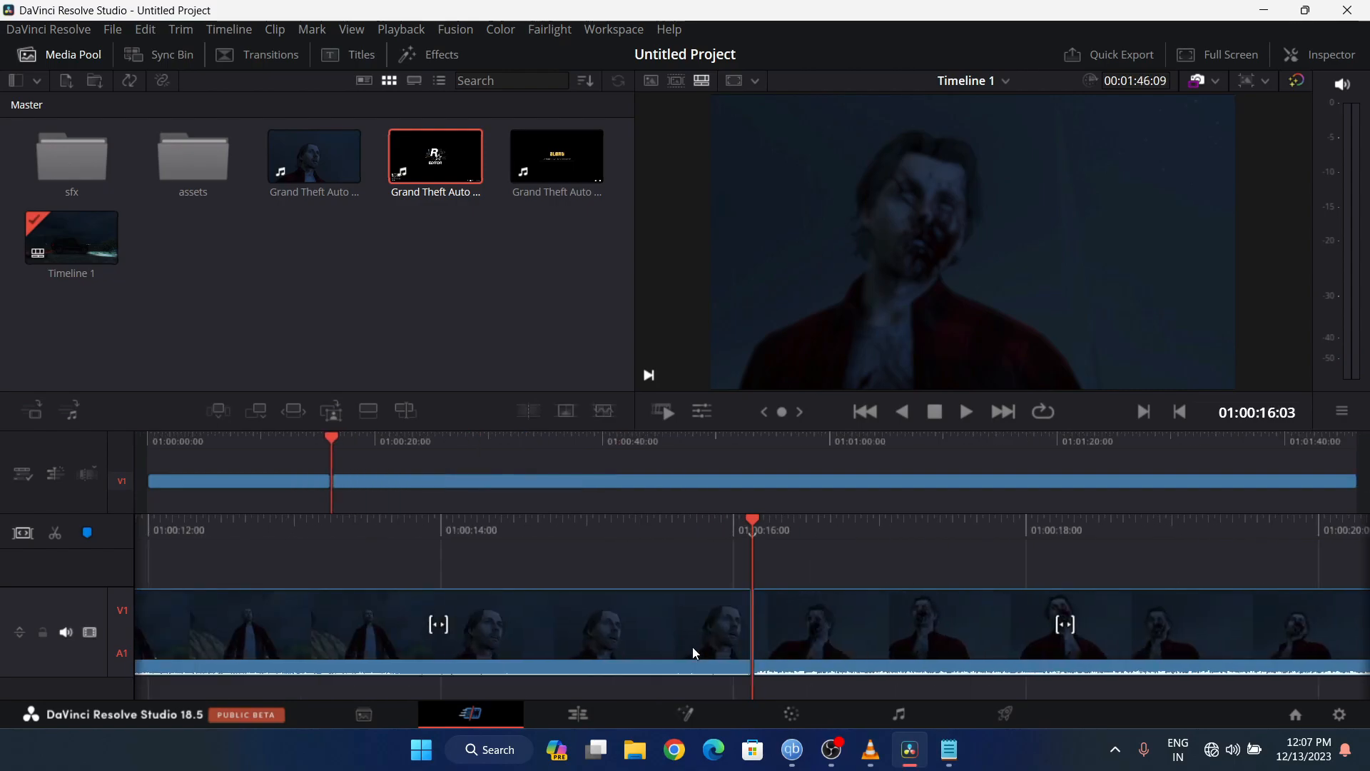
- Play through the second gameplay clip and split it at 01:01:02:09, shortly before the editor logo screen
{"action": "key", "text": "l"}
{"action": "key", "text": "l"}
{"action": "key", "text": "l"}
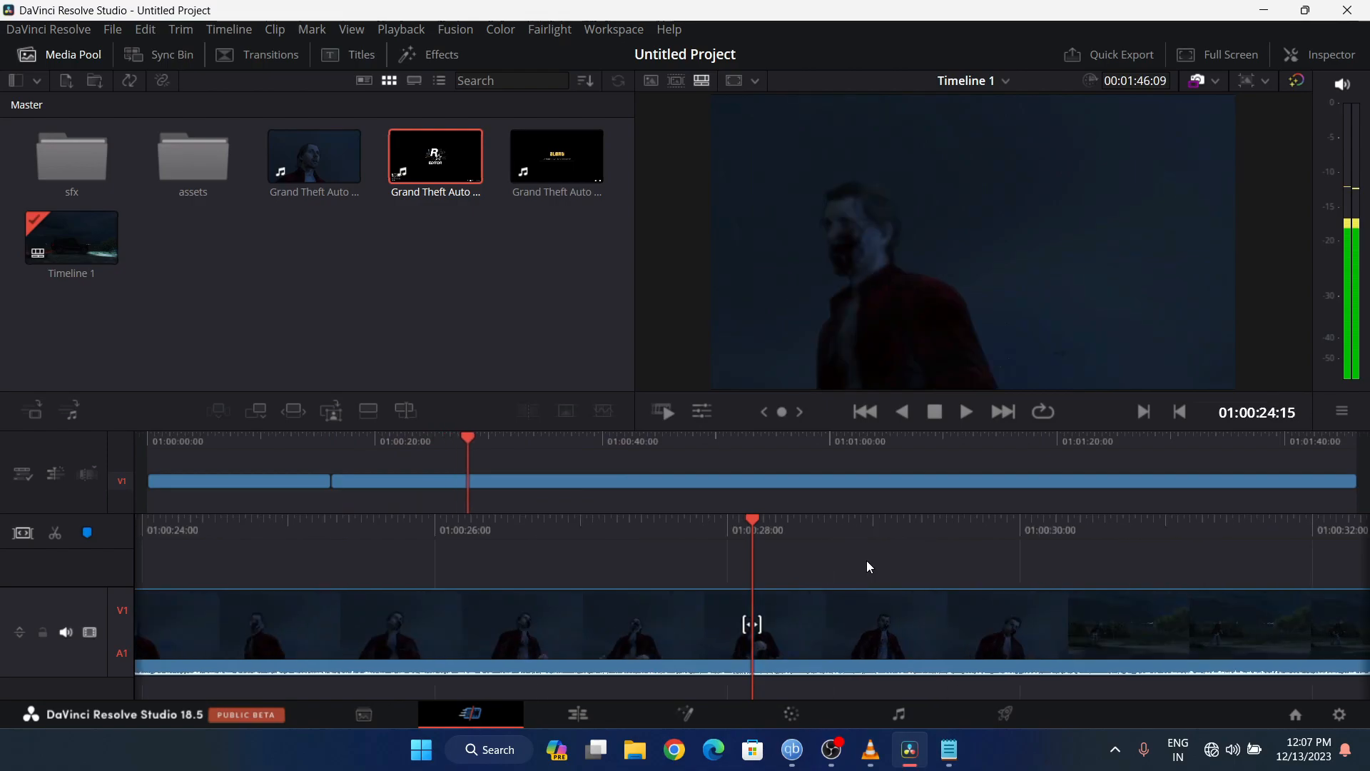
{"action": "key", "text": "k"}
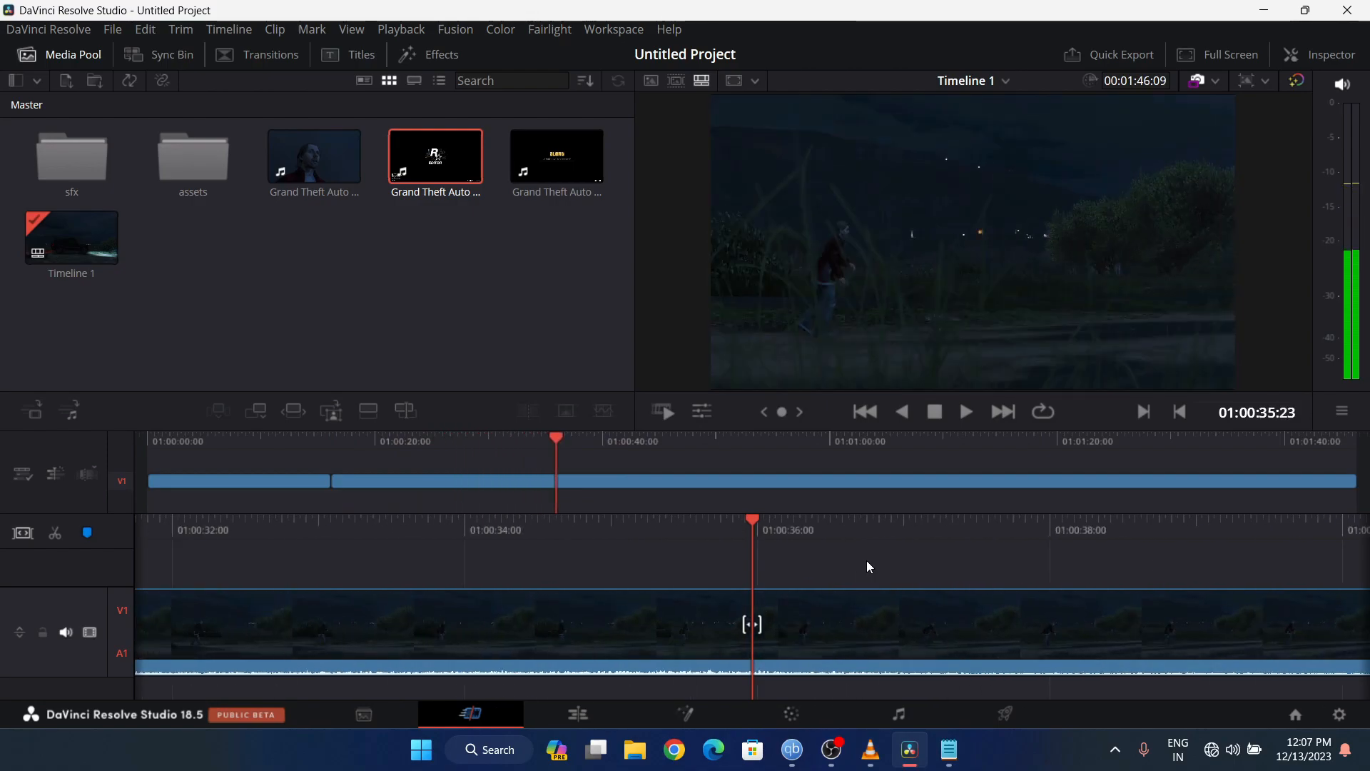
{"action": "key", "text": "l"}
{"action": "key", "text": "l"}
{"action": "key", "text": "l"}
{"action": "key", "text": "l"}
{"action": "key", "text": "l"}
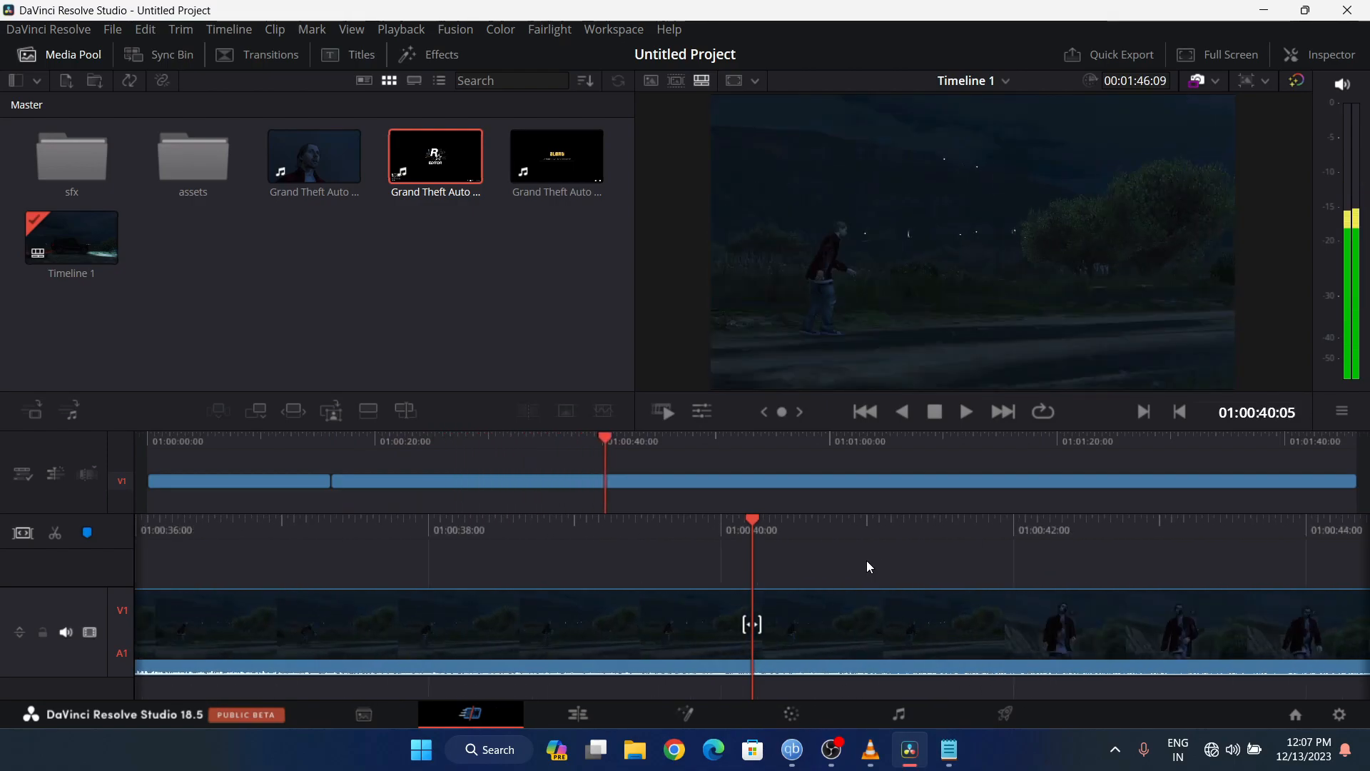
{"action": "key", "text": "j"}
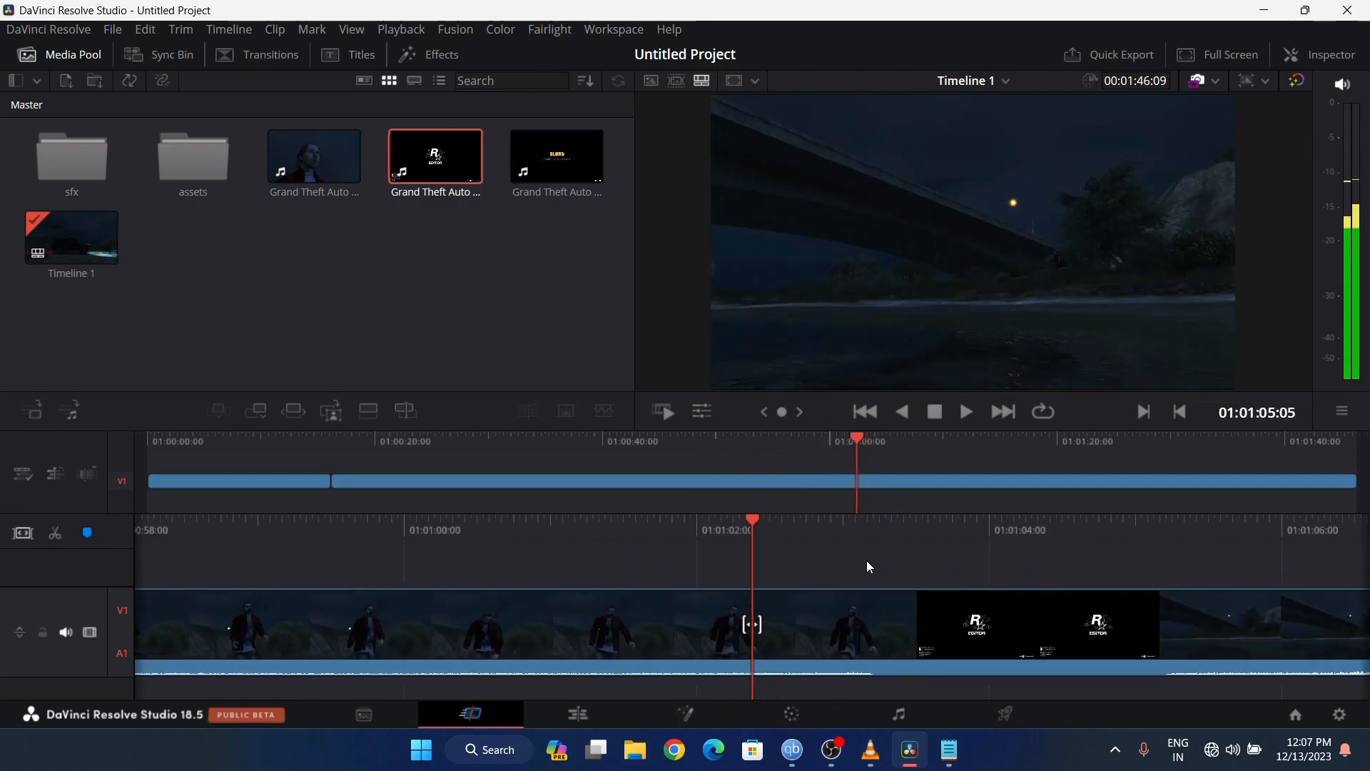
{"action": "key", "text": "l"}
{"action": "scroll", "coordinate": [864, 536], "scroll_direction": "up", "scroll_amount": 2}
{"action": "scroll", "coordinate": [863, 536], "scroll_direction": "down", "scroll_amount": 2}
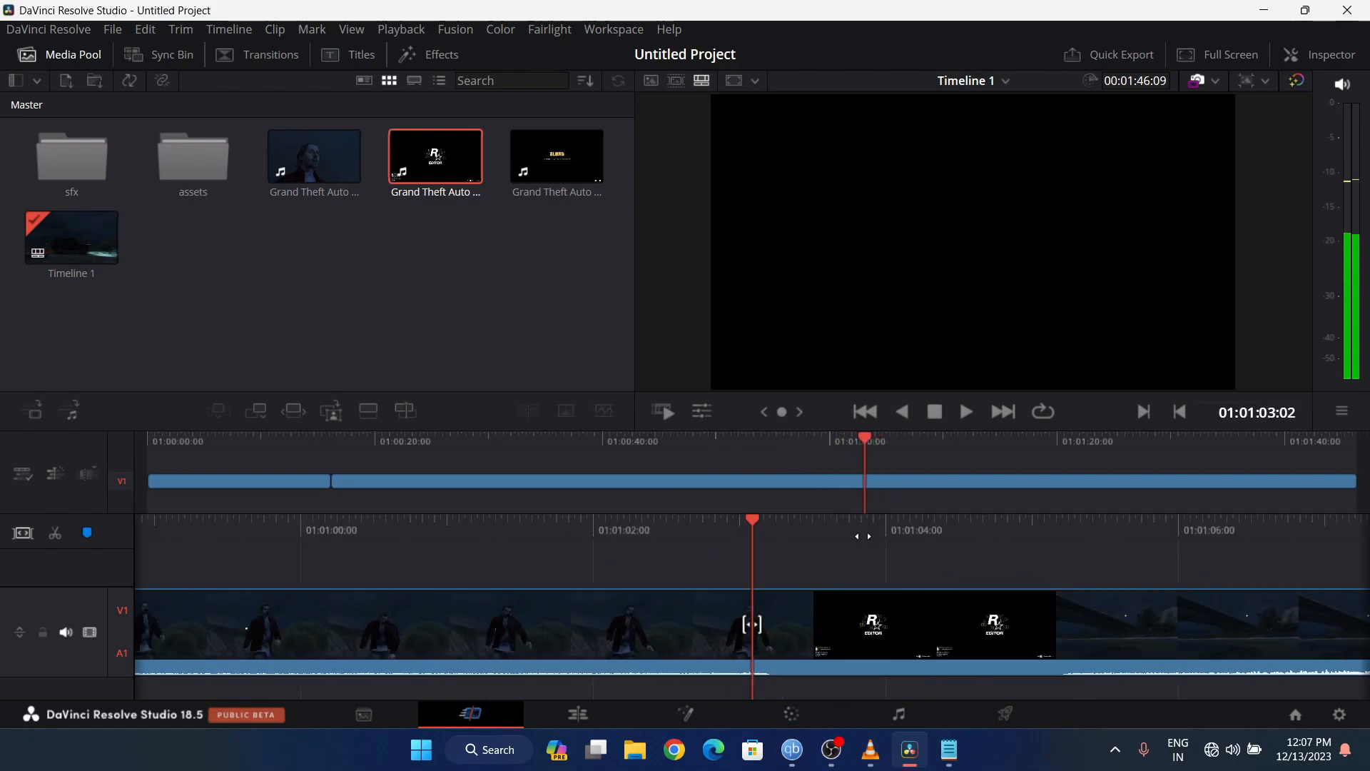
{"action": "scroll", "coordinate": [863, 536], "scroll_direction": "up", "scroll_amount": 1}
{"action": "scroll", "coordinate": [864, 536], "scroll_direction": "up", "scroll_amount": 1}
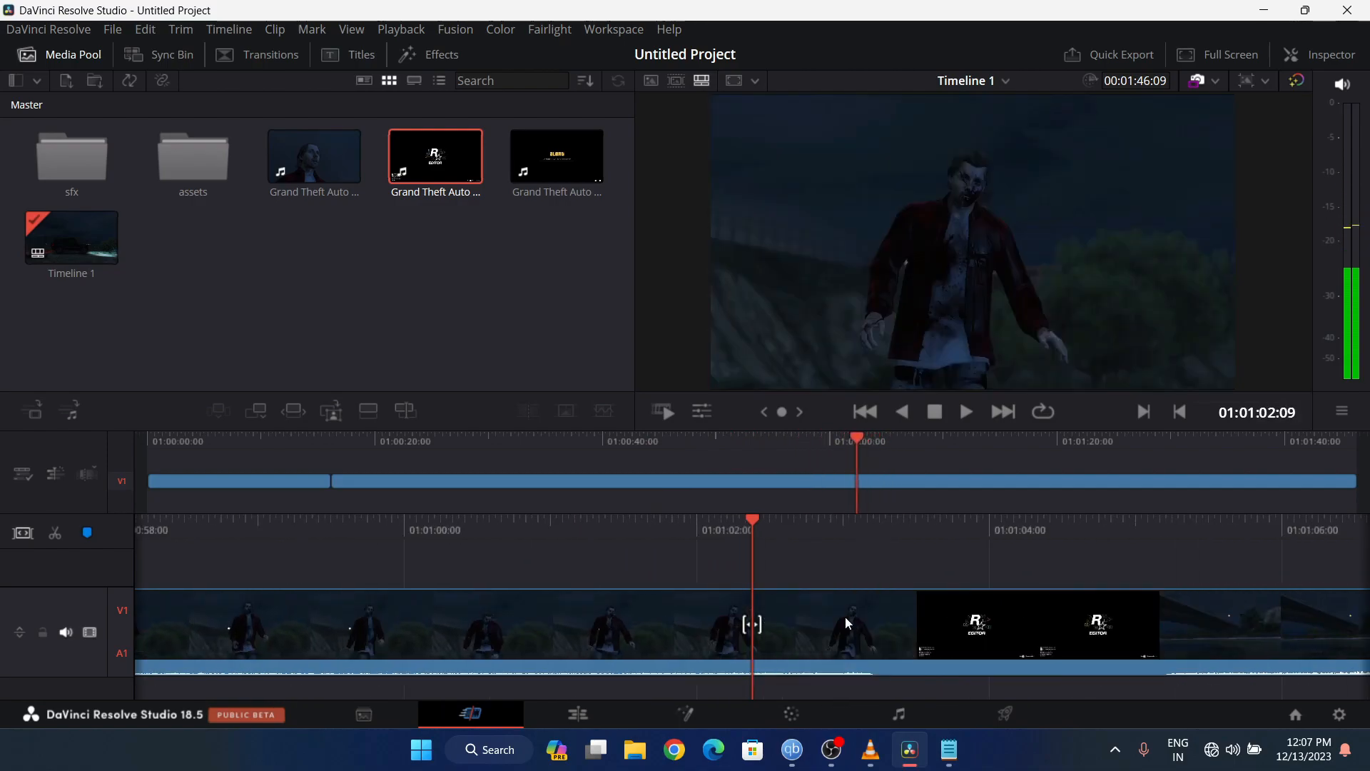
{"action": "key", "text": "ctrl+b"}
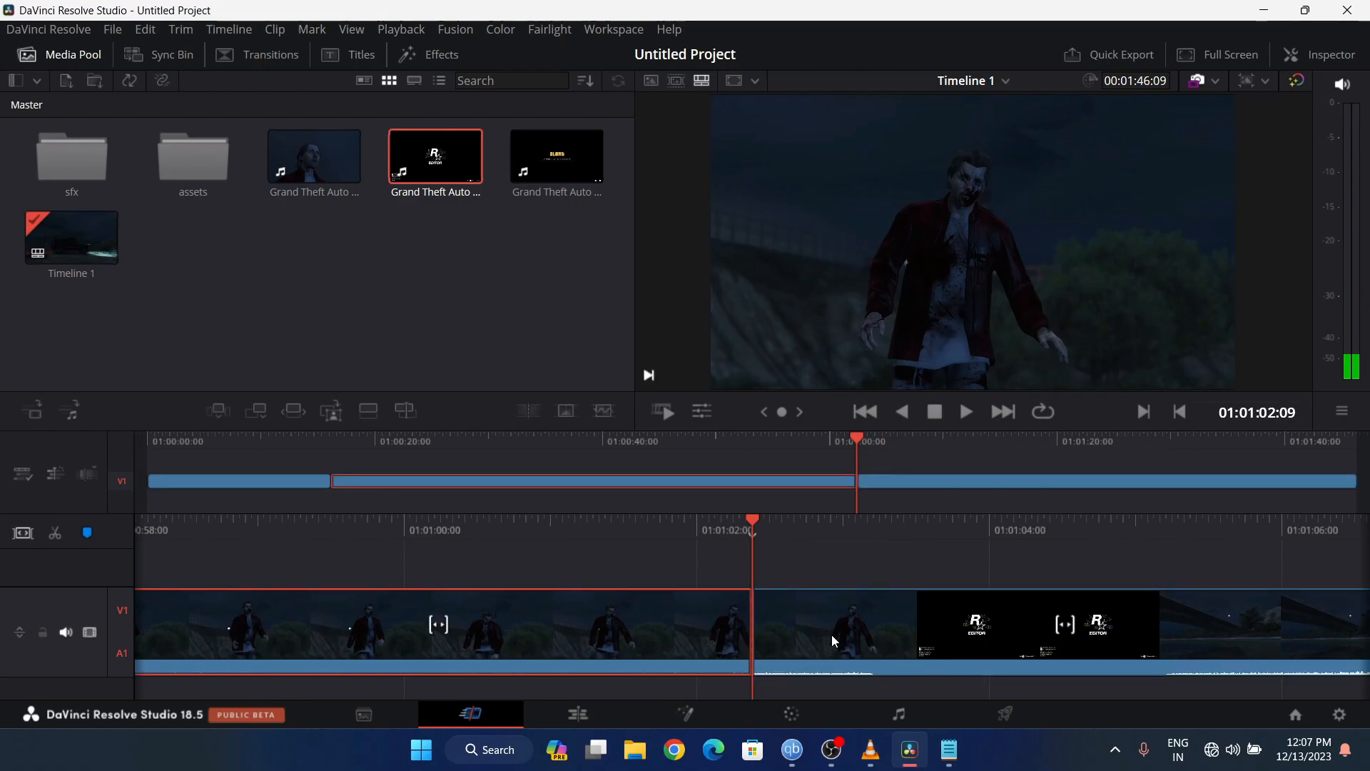
- Split the clip again at 01:01:06:15 in the bridge shot and delete the section containing the editor logo screen
{"action": "scroll", "coordinate": [875, 601], "scroll_direction": "down", "scroll_amount": 5}
{"action": "scroll", "coordinate": [873, 594], "scroll_direction": "down", "scroll_amount": 1}
{"action": "scroll", "coordinate": [874, 594], "scroll_direction": "up", "scroll_amount": 1}
{"action": "scroll", "coordinate": [863, 607], "scroll_direction": "down", "scroll_amount": 1}
{"action": "left_click", "coordinate": [858, 621]}
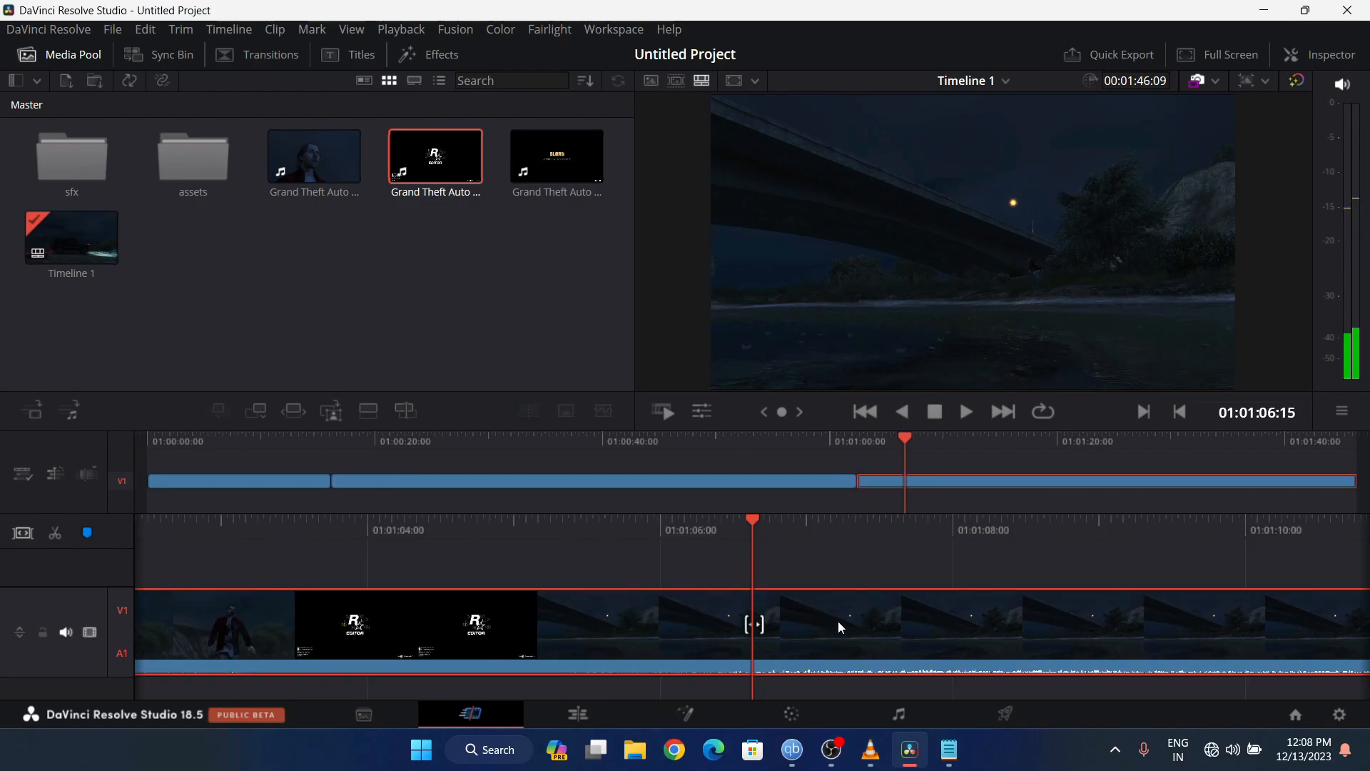
{"action": "key", "text": "ctrl+b"}
{"action": "key", "text": "Delete"}
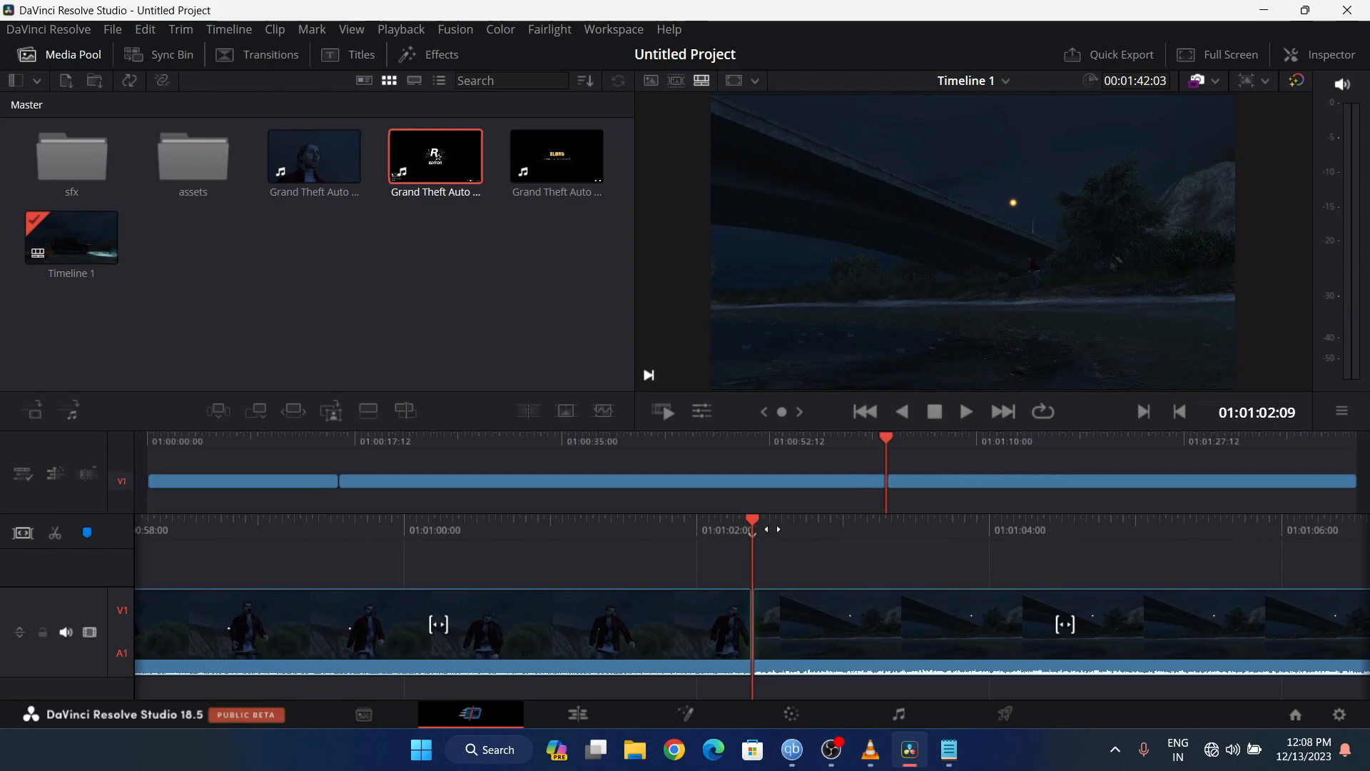
- Review the bridge shot and split it at 01:01:12:08, just before the next editor logo screen
{"action": "left_click_drag", "start_coordinate": [773, 528], "coordinate": [861, 526]}
{"action": "key", "text": "space"}
{"action": "key", "text": "space"}
{"action": "key", "text": "l"}
{"action": "key", "text": "l"}
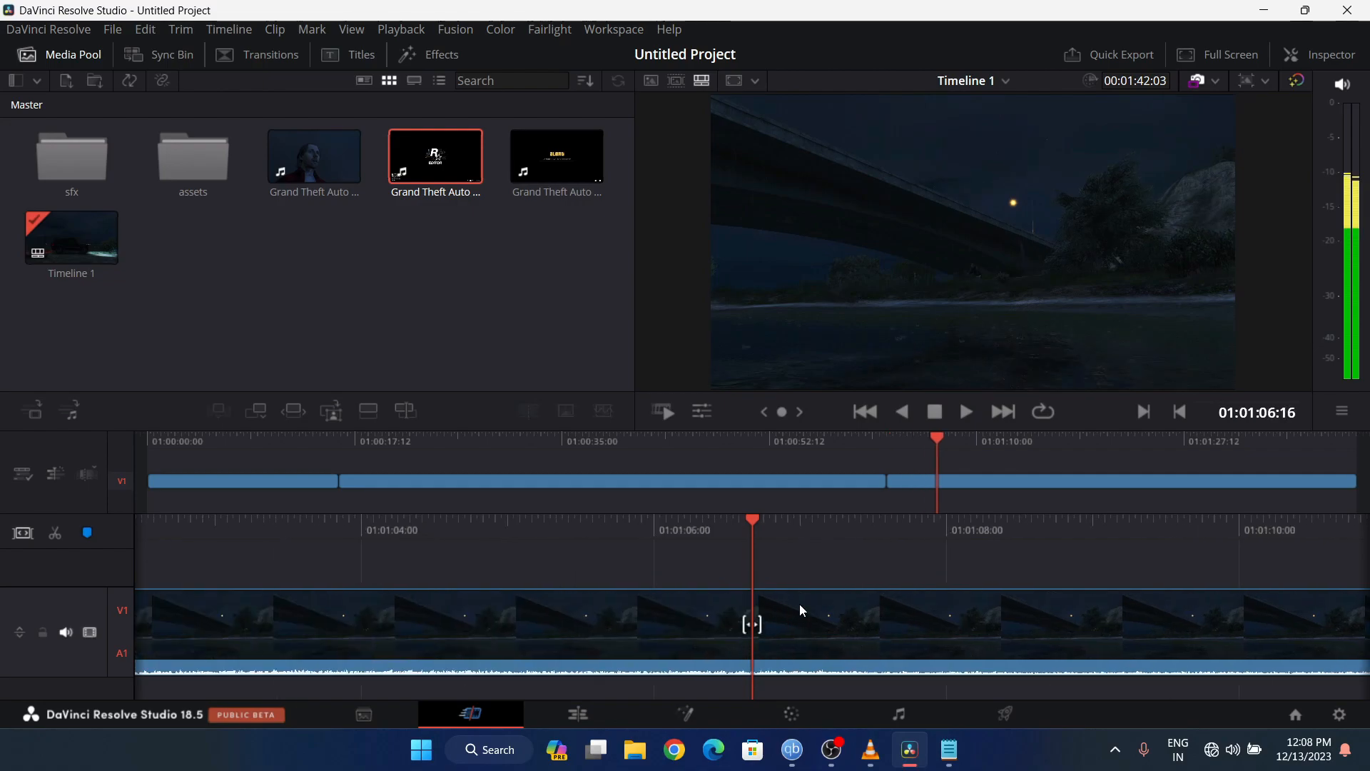
{"action": "scroll", "coordinate": [798, 605], "scroll_direction": "up", "scroll_amount": 5}
{"action": "scroll", "coordinate": [798, 604], "scroll_direction": "down", "scroll_amount": 4}
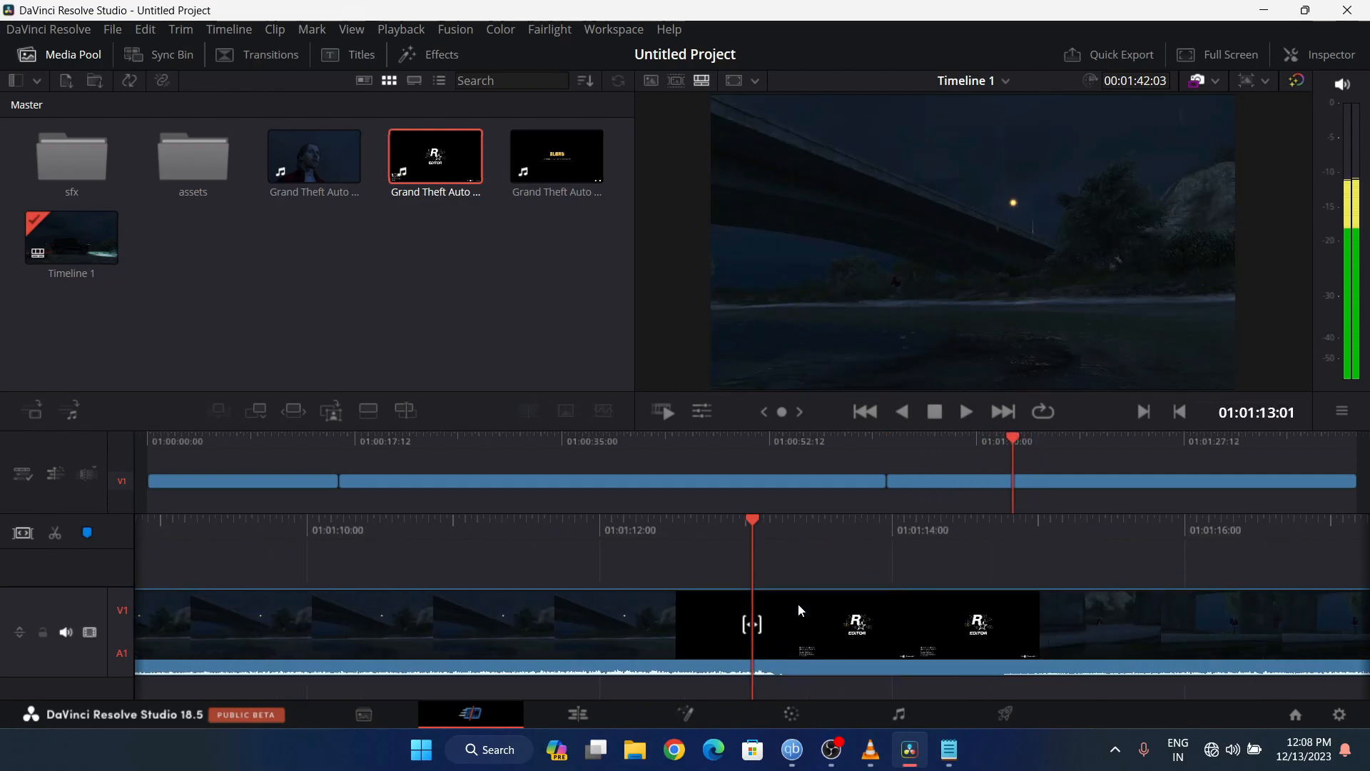
{"action": "scroll", "coordinate": [798, 605], "scroll_direction": "up", "scroll_amount": 2}
{"action": "scroll", "coordinate": [798, 604], "scroll_direction": "up", "scroll_amount": 2}
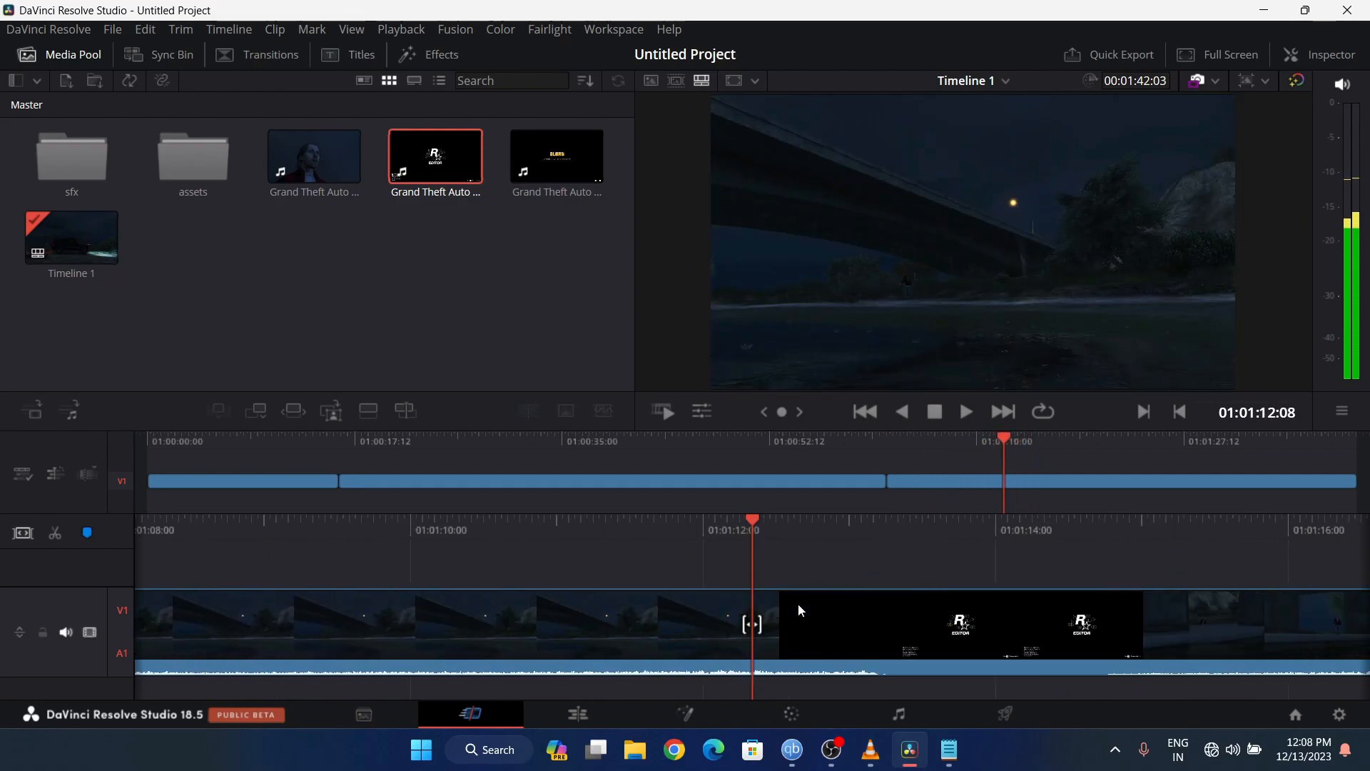
{"action": "key", "text": "ctrl+b"}
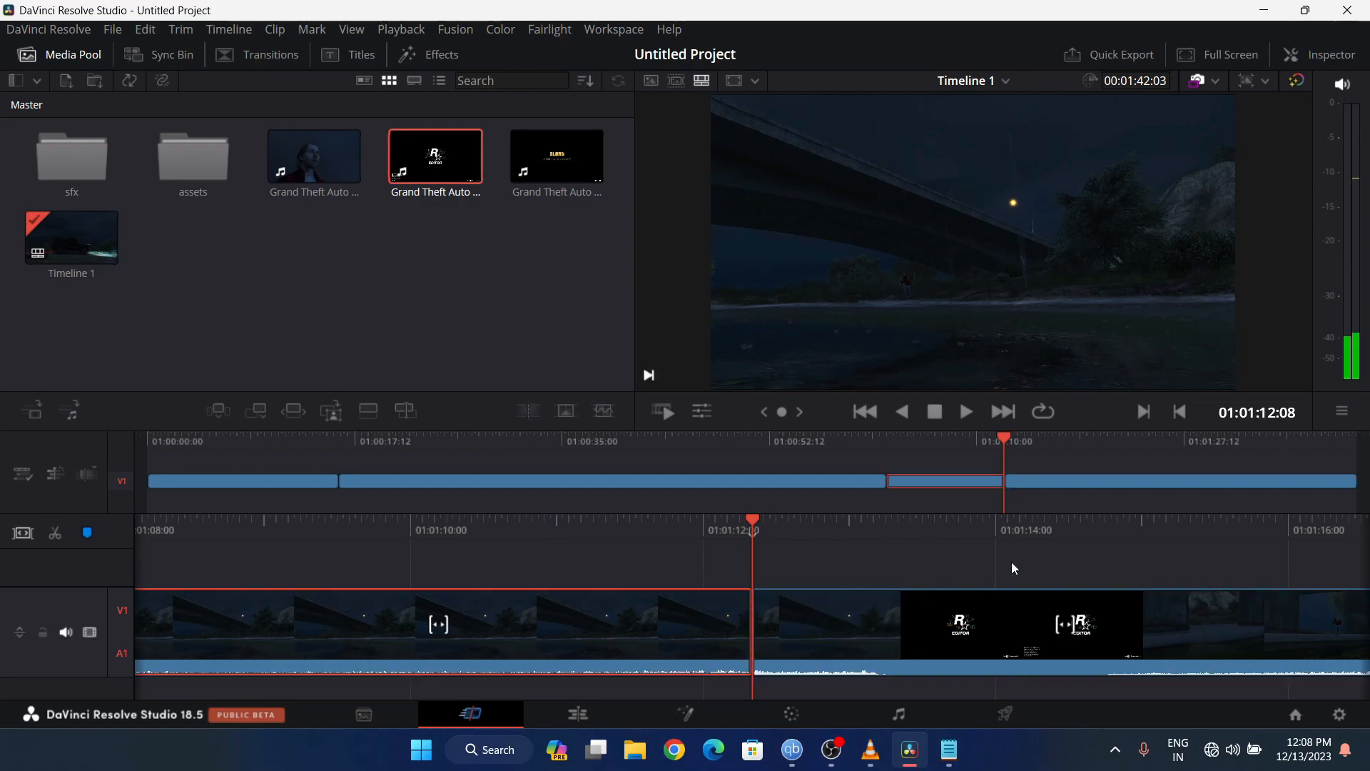
- Split the clip after the logo screen at 01:01:14:19 and delete the section between the two cuts
{"action": "scroll", "coordinate": [1011, 563], "scroll_direction": "down", "scroll_amount": 5}
{"action": "left_click", "coordinate": [812, 626]}
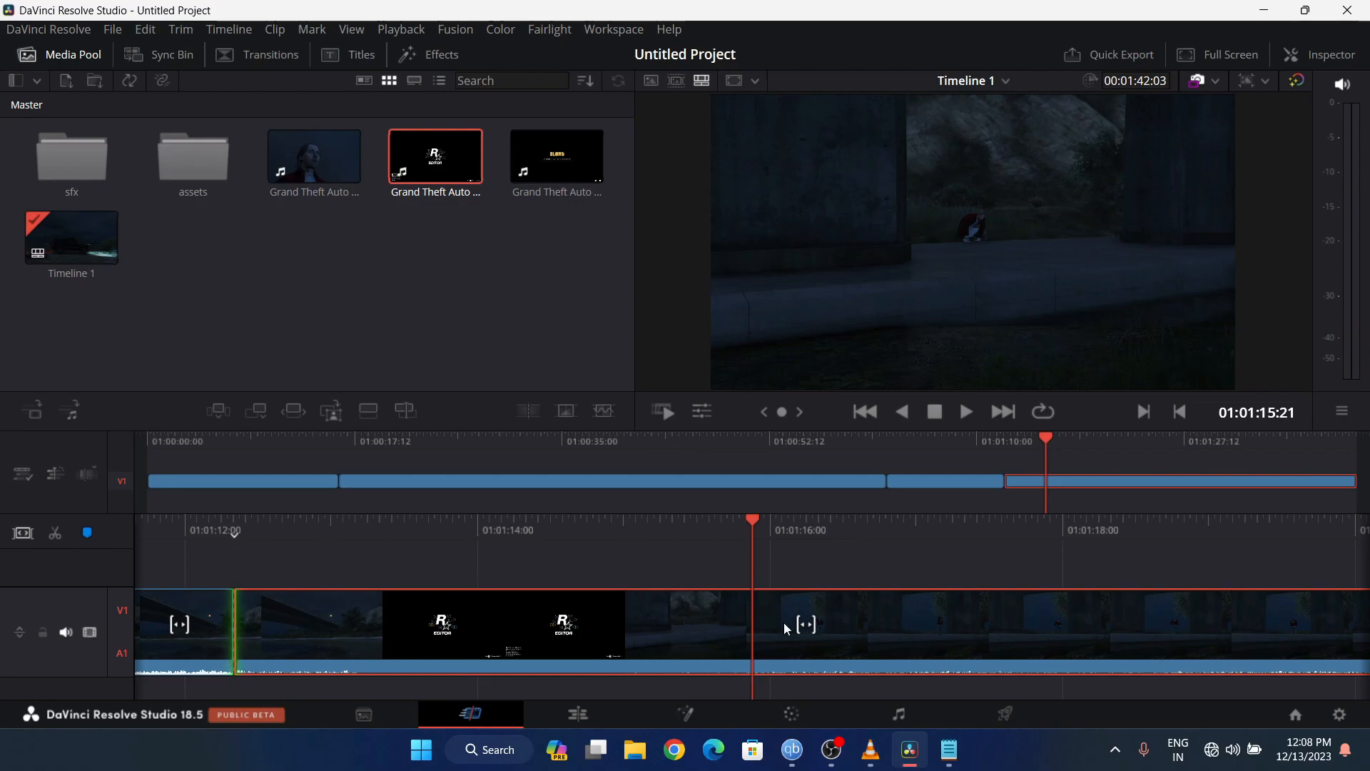
{"action": "scroll", "coordinate": [773, 611], "scroll_direction": "up", "scroll_amount": 2}
{"action": "scroll", "coordinate": [773, 611], "scroll_direction": "down", "scroll_amount": 1}
{"action": "scroll", "coordinate": [773, 612], "scroll_direction": "up", "scroll_amount": 1}
{"action": "scroll", "coordinate": [773, 614], "scroll_direction": "down", "scroll_amount": 1}
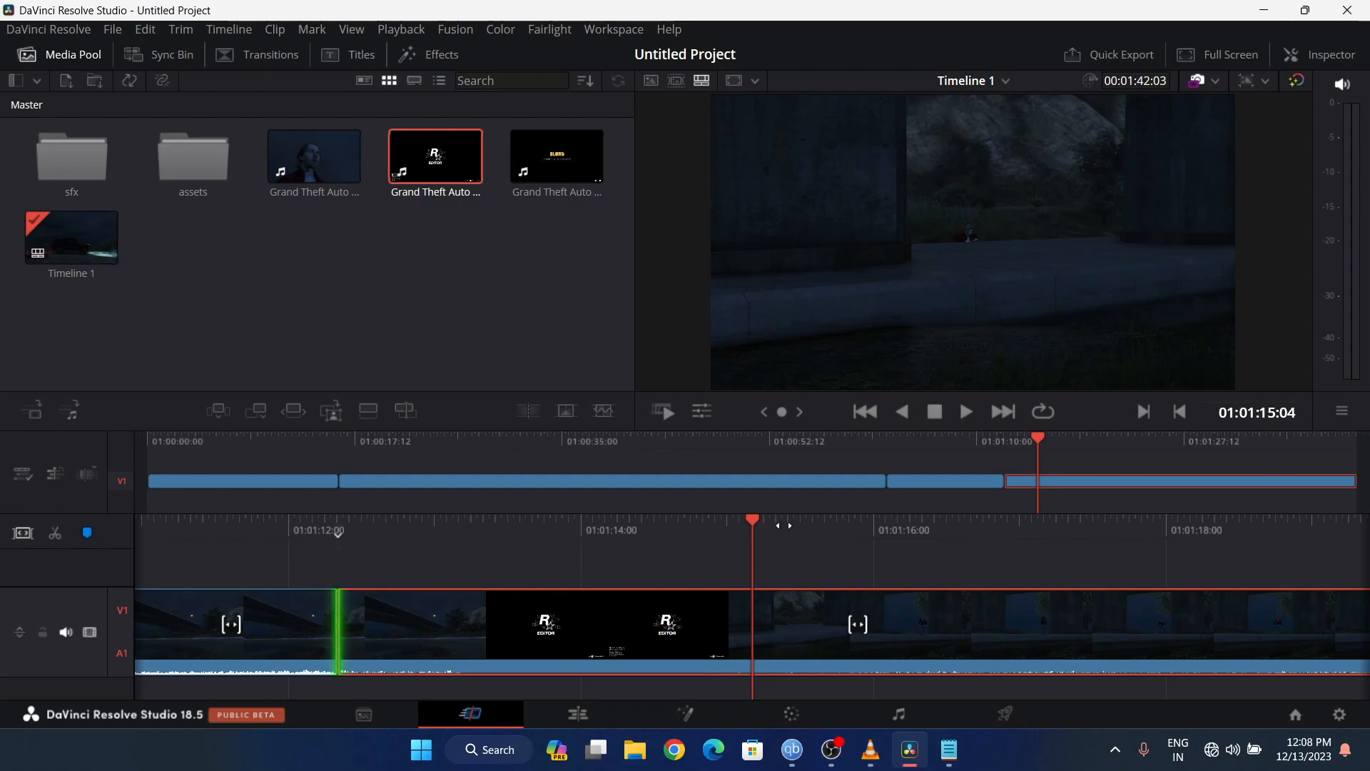
{"action": "left_click_drag", "start_coordinate": [793, 526], "coordinate": [853, 533]}
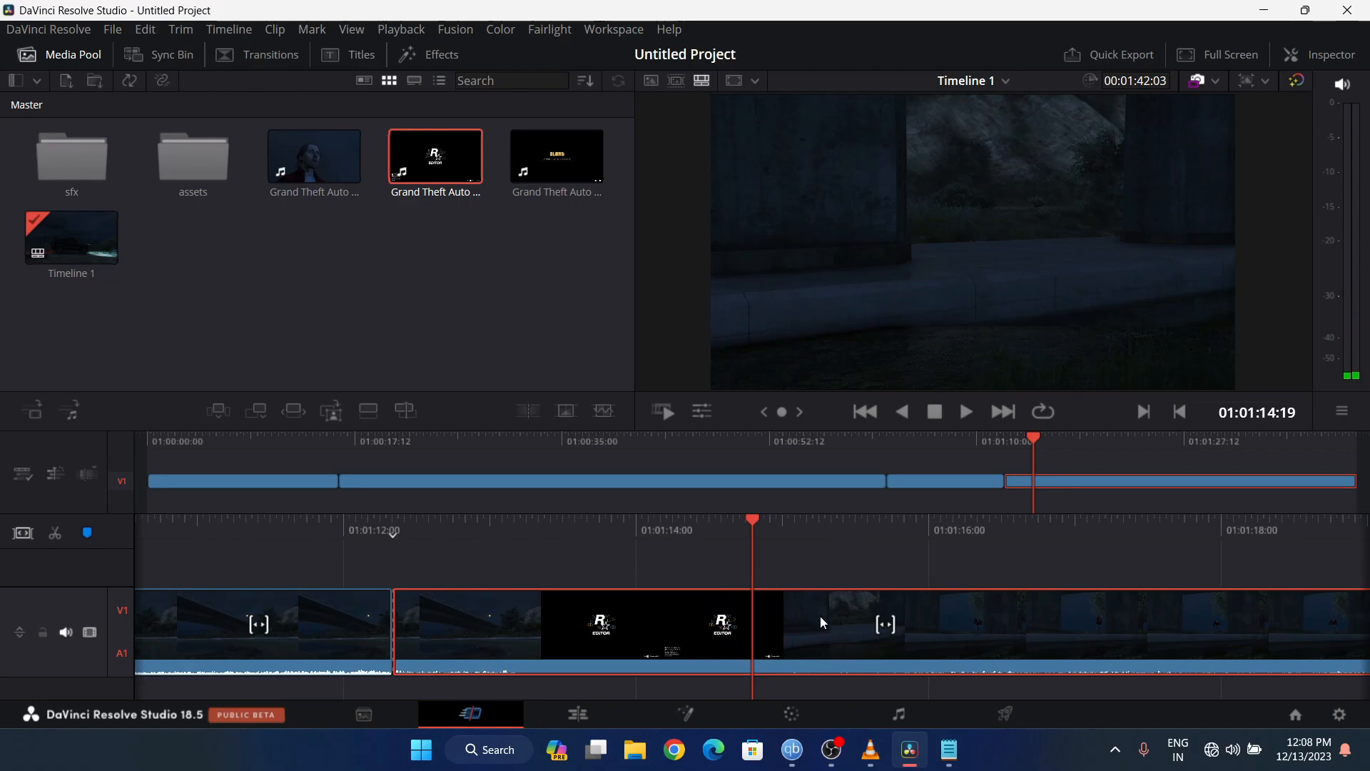
{"action": "key", "text": "ctrl+b"}
{"action": "key", "text": "Delete"}
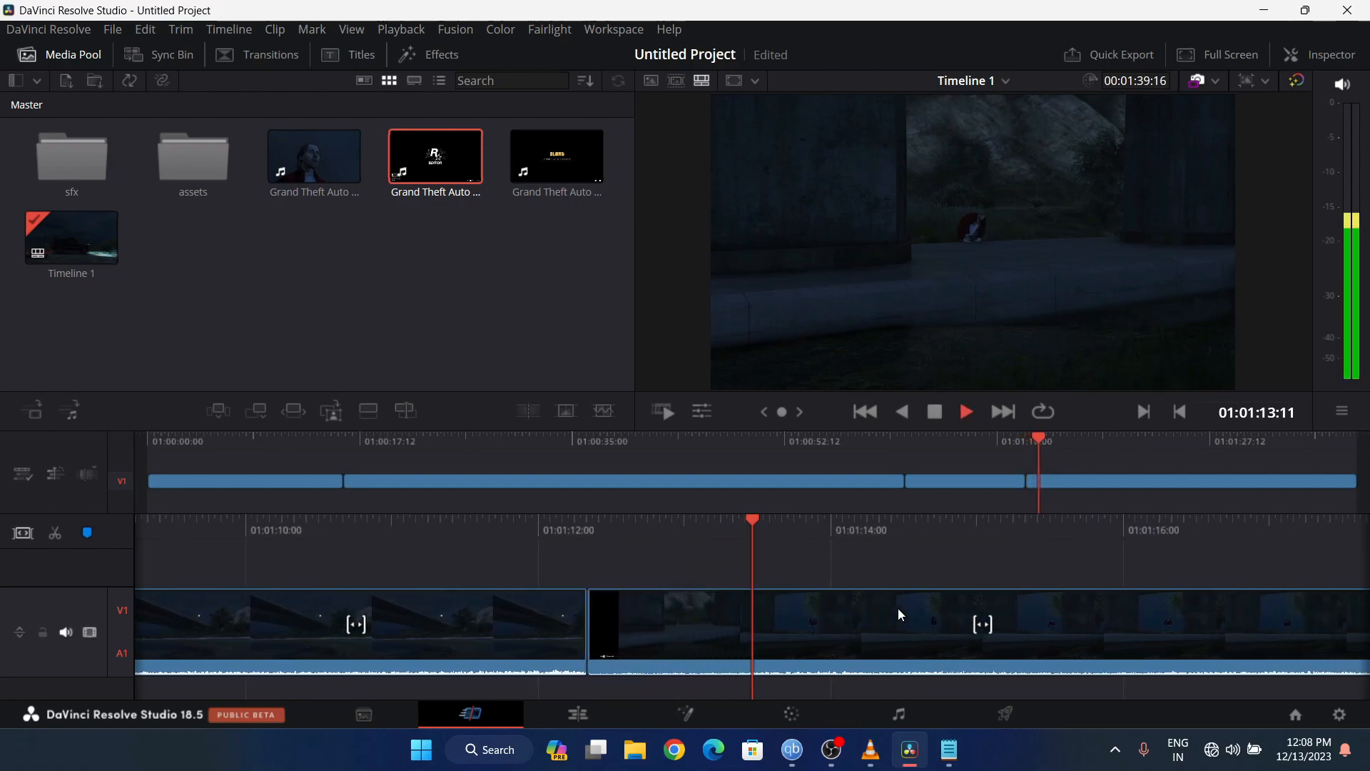
- Review the shot between the bridge pillars and split it at 01:01:13:19, before the man stands under the bridge
{"action": "key", "text": "space"}
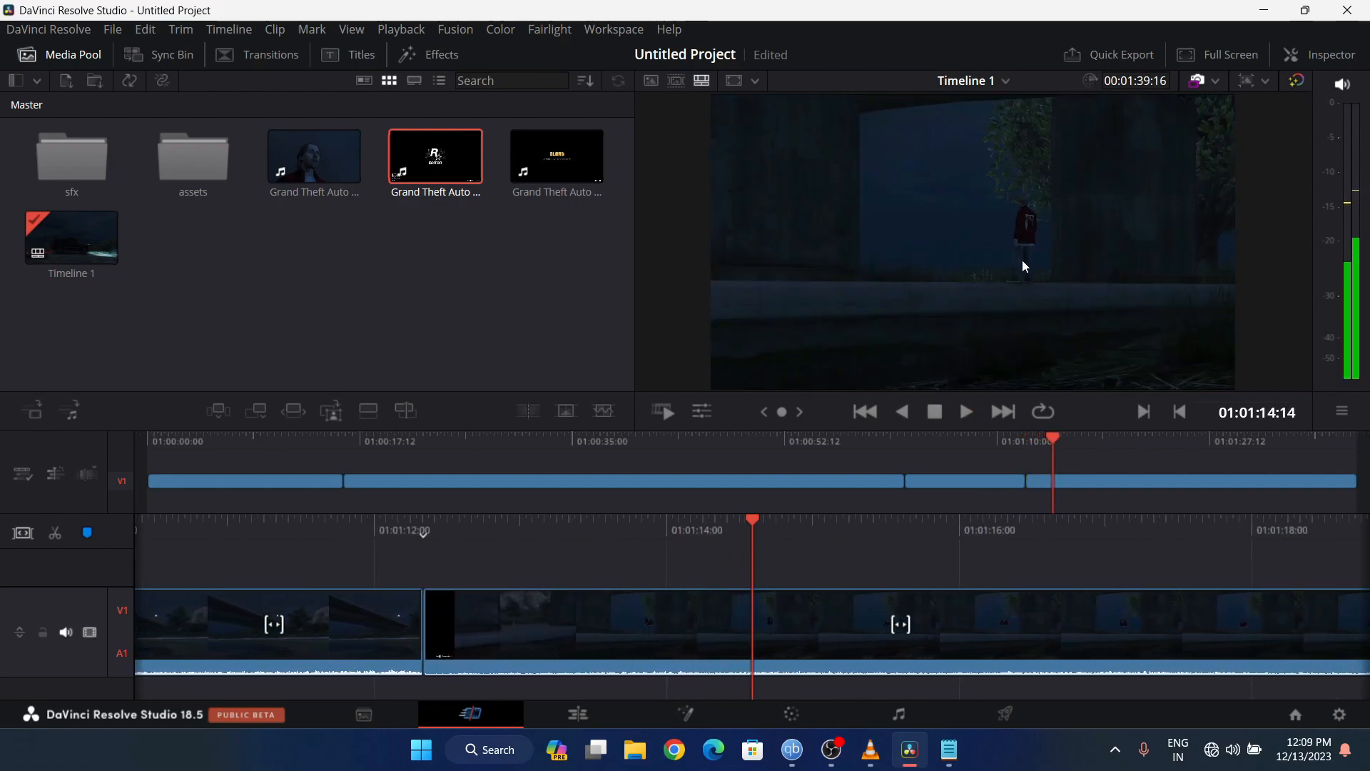
{"action": "key", "text": "v"}
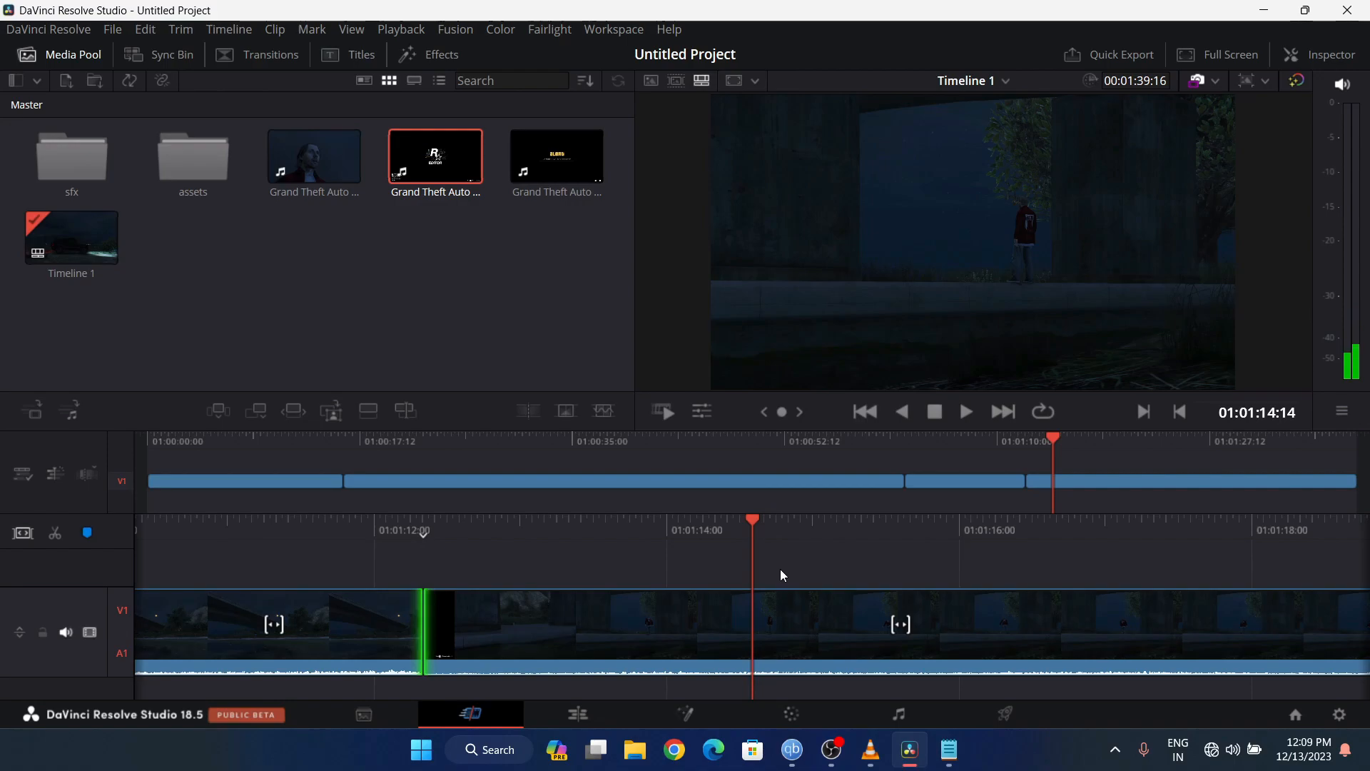
{"action": "left_click_drag", "start_coordinate": [790, 526], "coordinate": [905, 534]}
{"action": "left_click", "coordinate": [762, 670]}
{"action": "key", "text": "ctrl+b"}
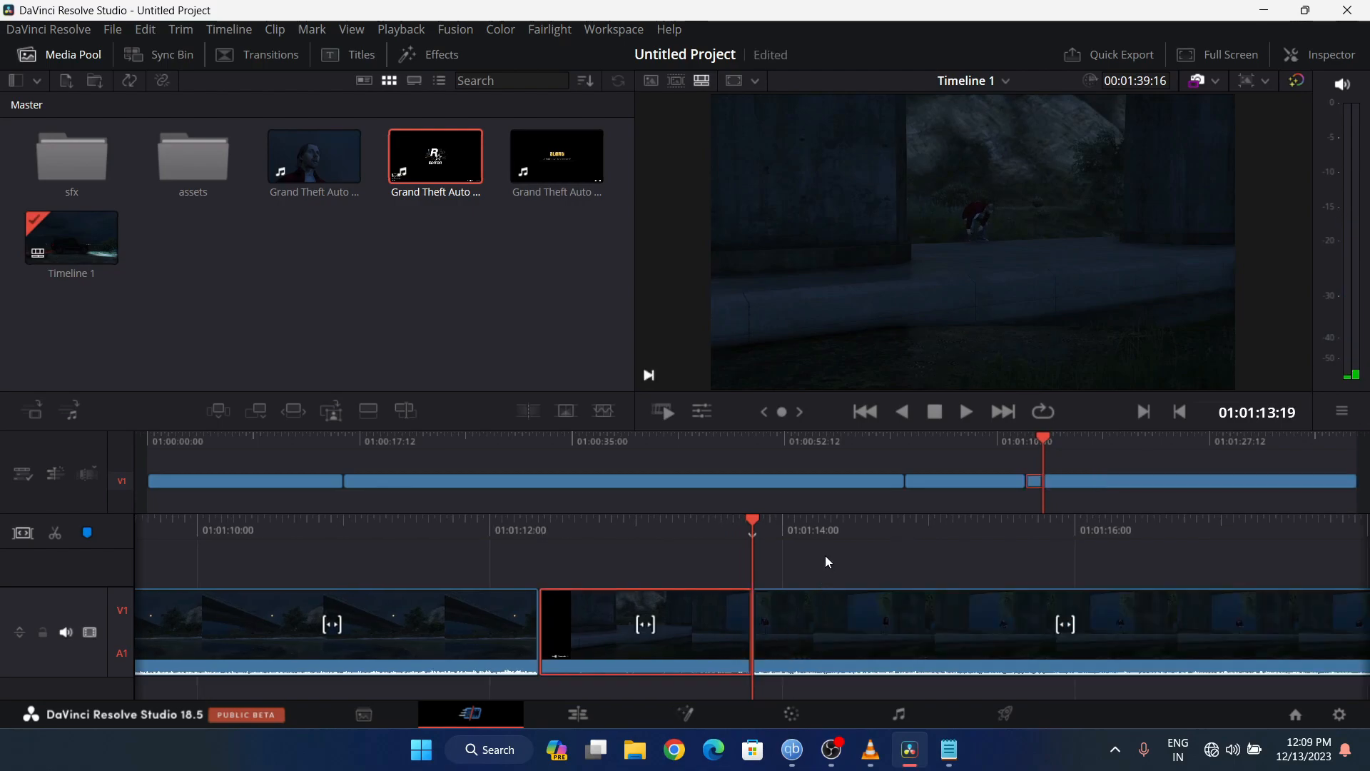
- Split the under-bridge shot at 01:01:15:09 and delete the section between 01:01:13:19 and this cut
{"action": "left_click_drag", "start_coordinate": [875, 525], "coordinate": [630, 535]}
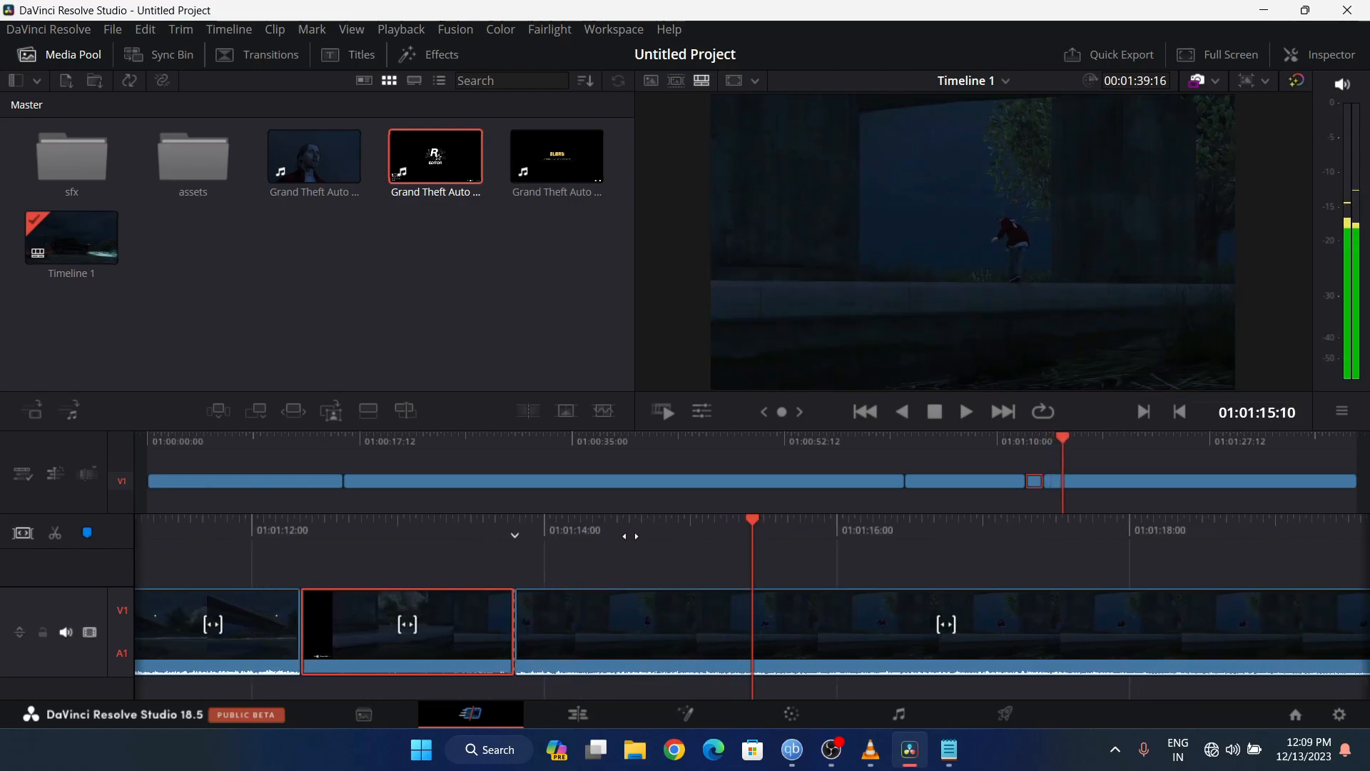
{"action": "left_click", "coordinate": [699, 633]}
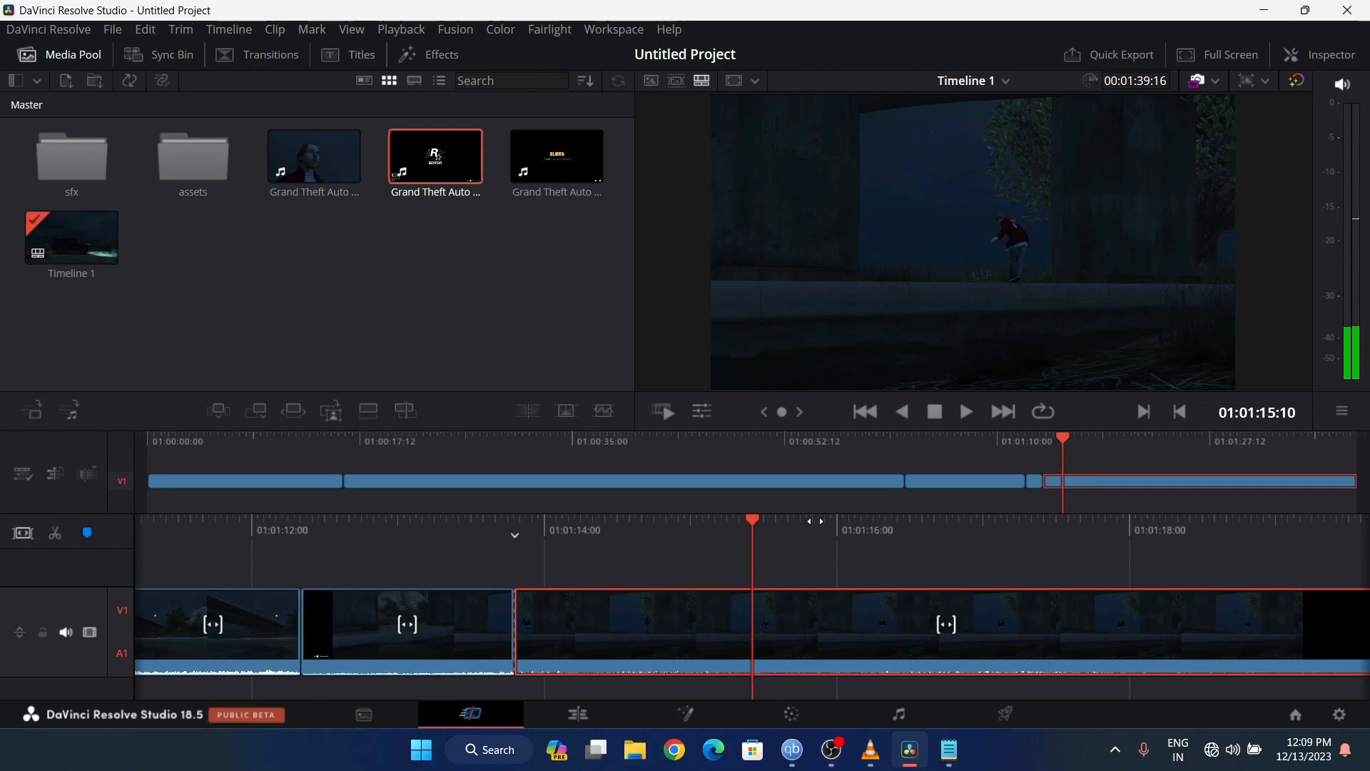
{"action": "key", "text": "Left"}
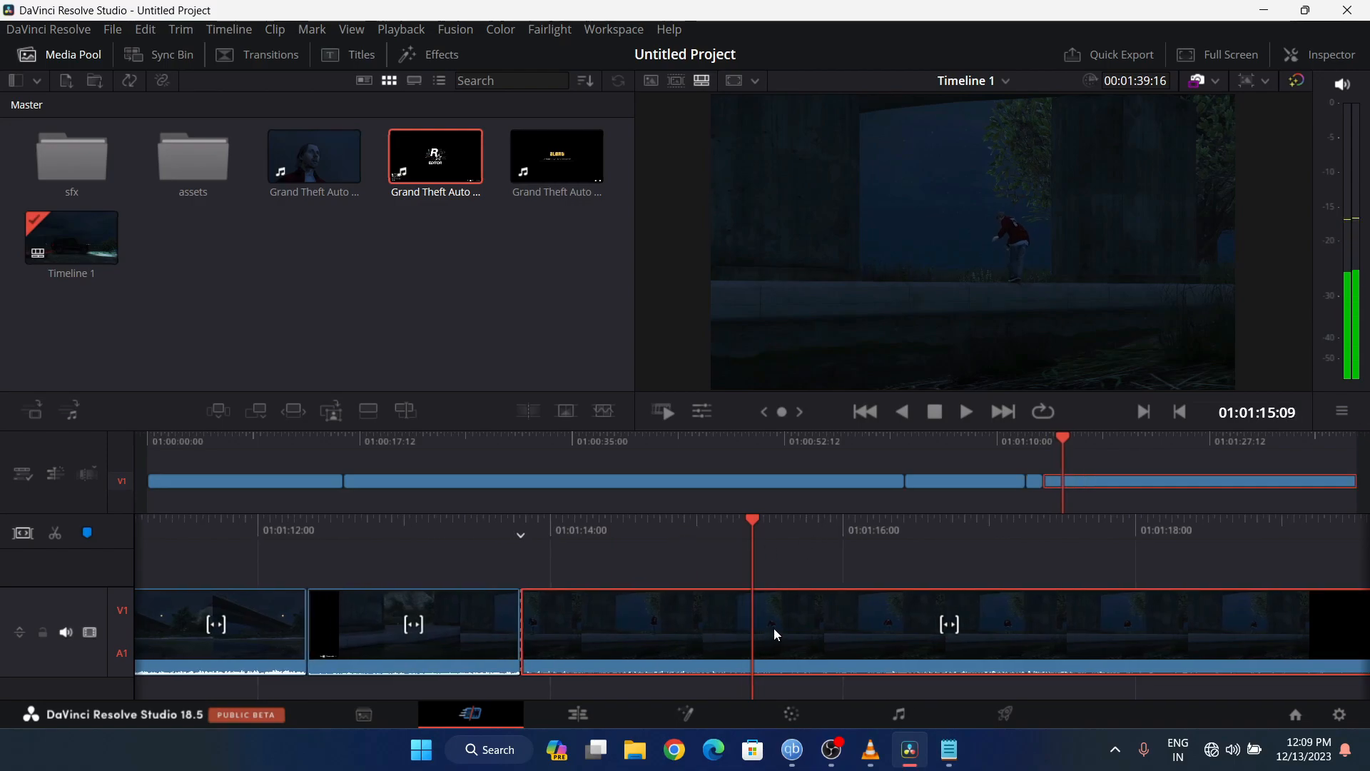
{"action": "key", "text": "ctrl+b"}
{"action": "key", "text": "Delete"}
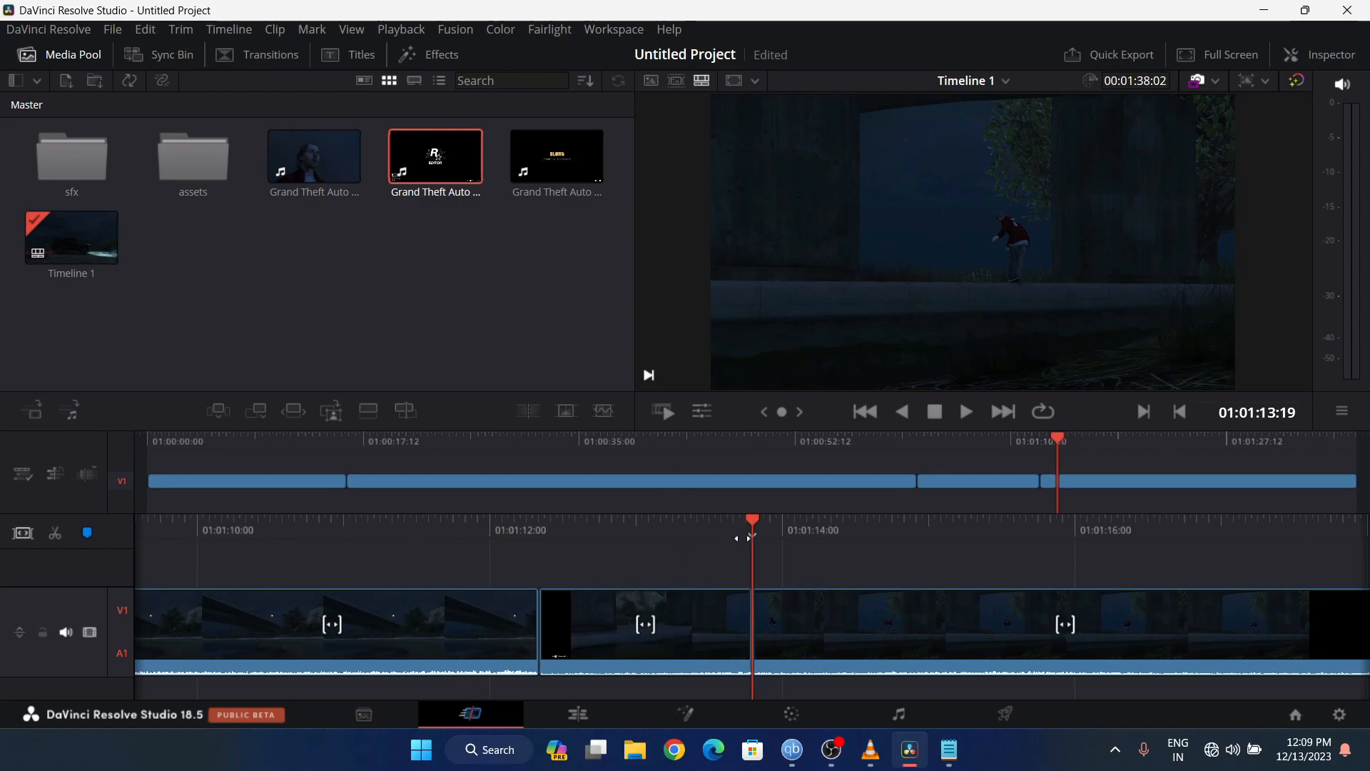
- Play across the new join and split the under-bridge shot at 01:01:17:01, before the next editor logo screen
{"action": "left_click_drag", "start_coordinate": [741, 537], "coordinate": [774, 548]}
{"action": "key", "text": "space"}
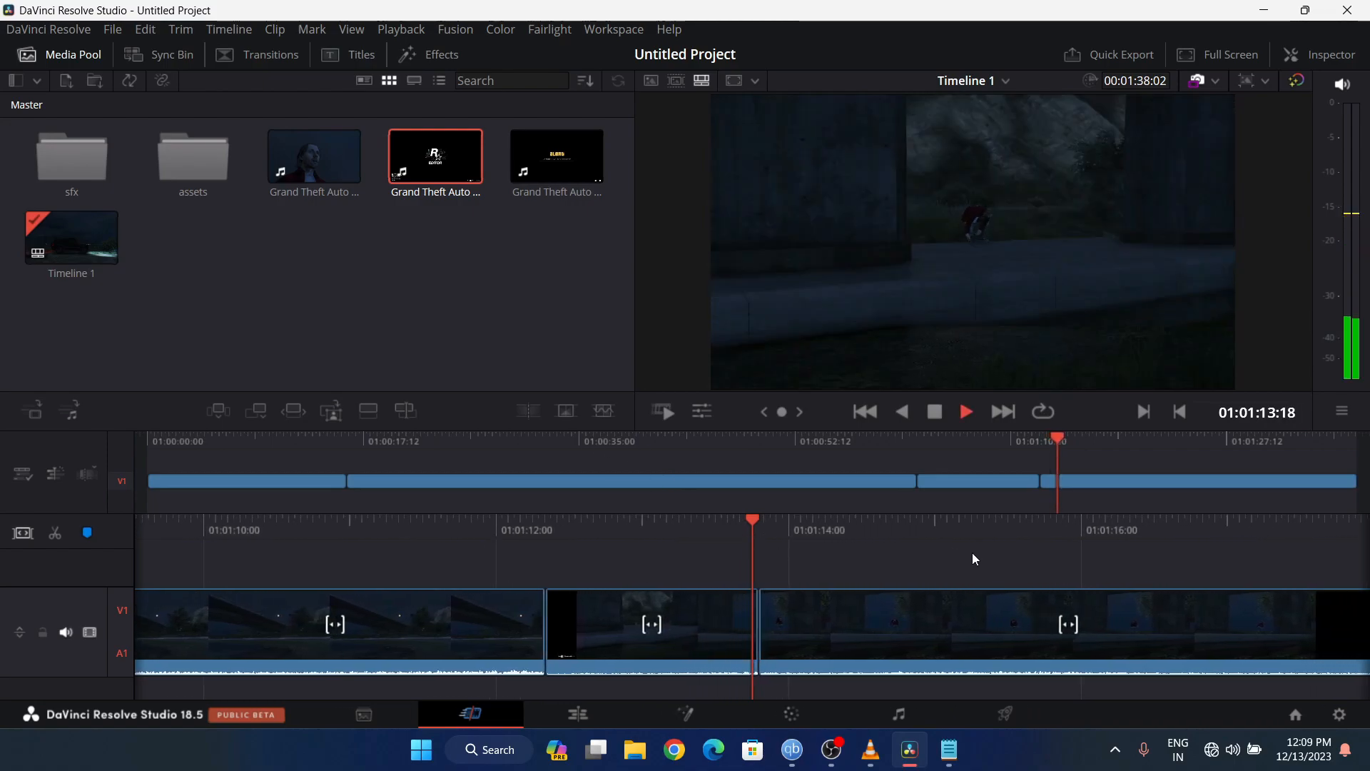
{"action": "key", "text": "space"}
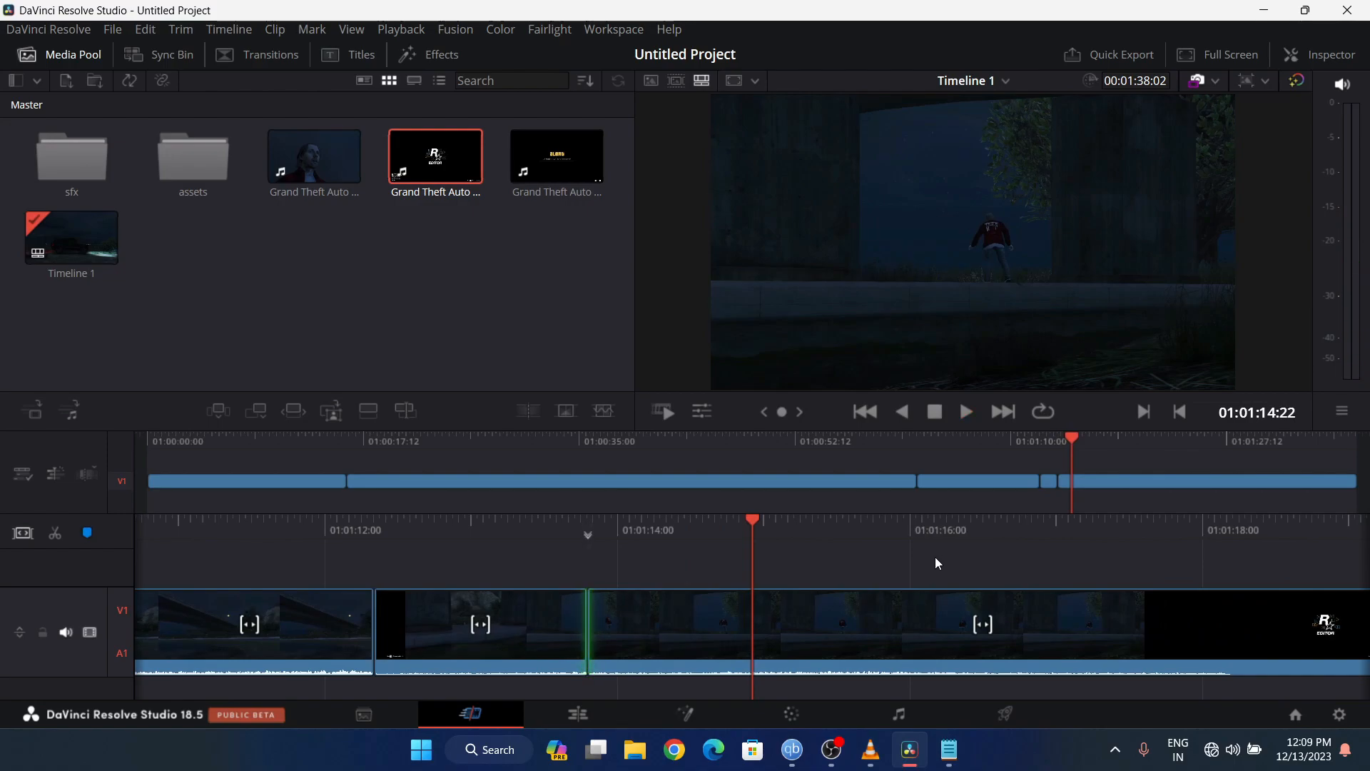
{"action": "key", "text": "space"}
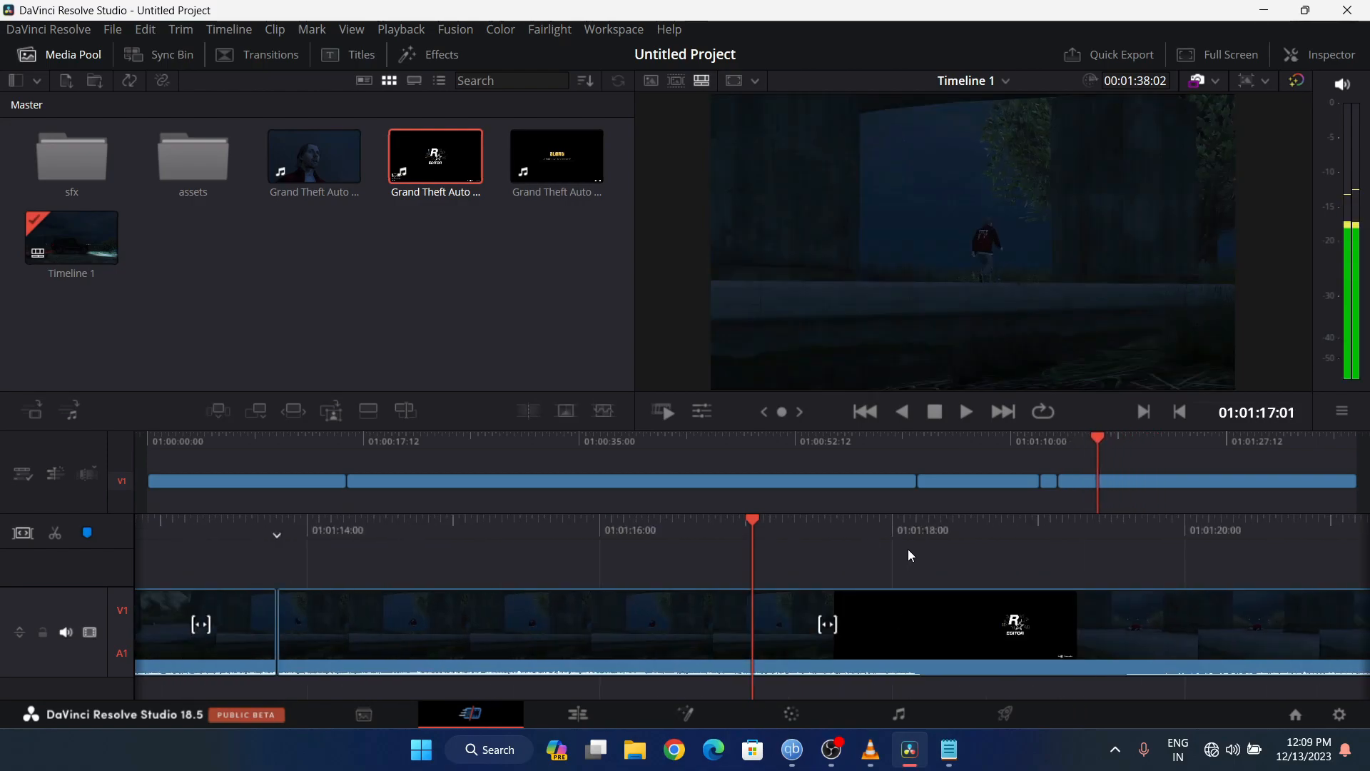
{"action": "key", "text": "ctrl+b"}
- Split the clip at 01:01:19:21 in the shot of the man lying down and delete the logo section before it
{"action": "key", "text": "space"}
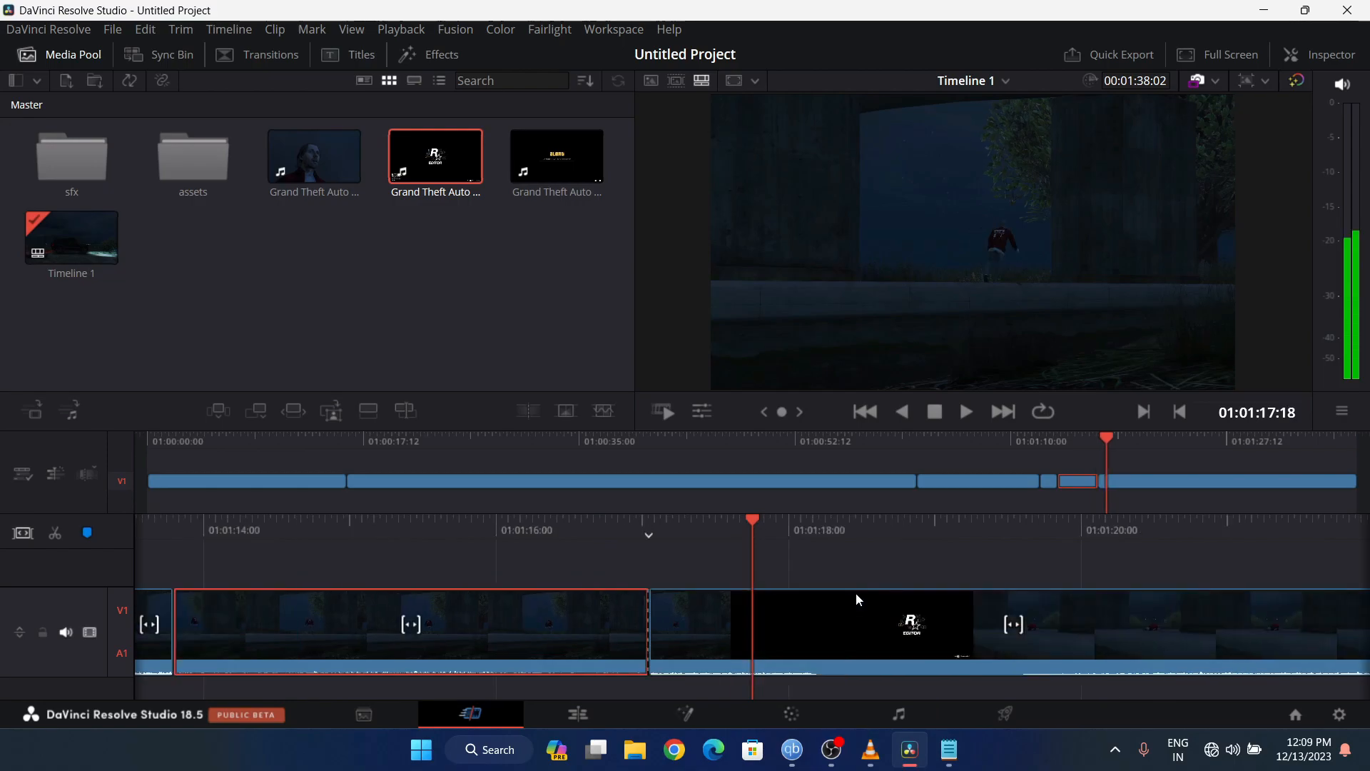
{"action": "left_click", "coordinate": [846, 601]}
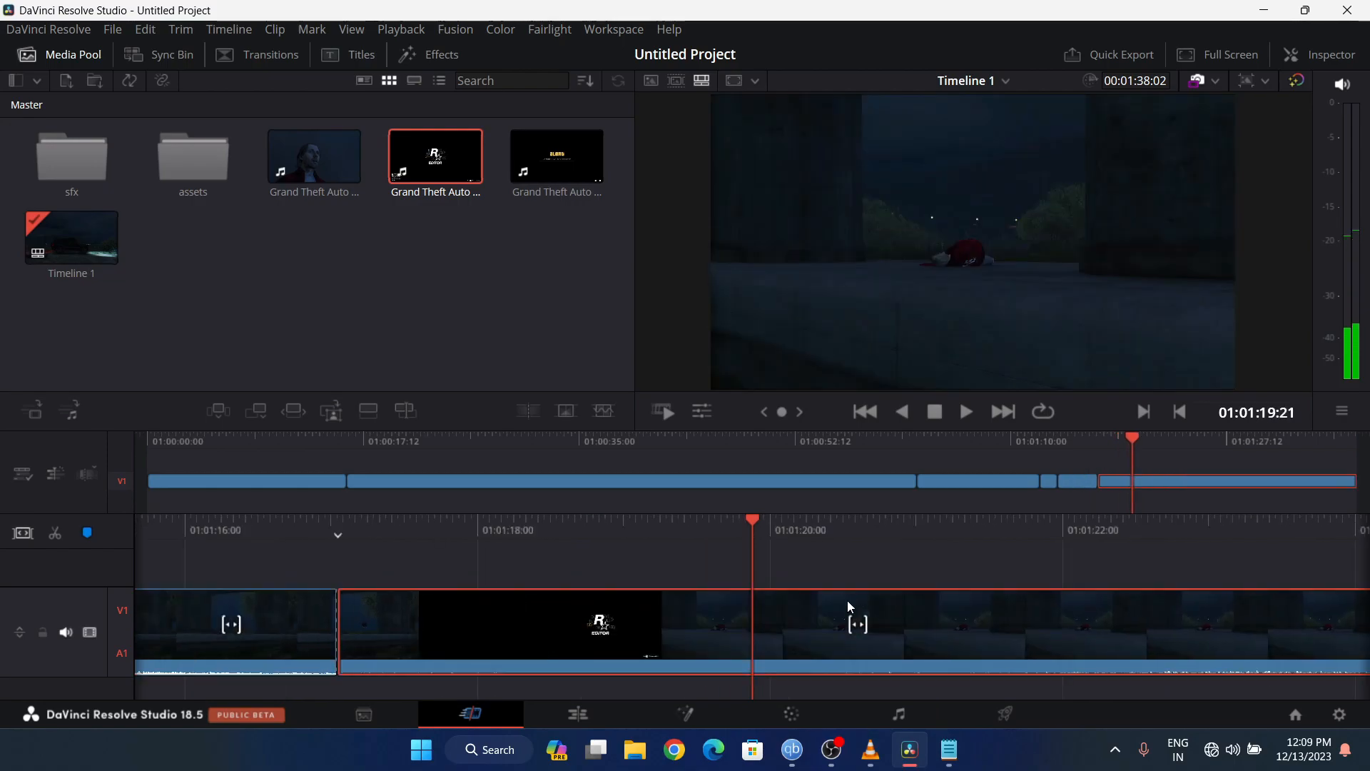
{"action": "key", "text": "ctrl+b"}
{"action": "key", "text": "Delete"}
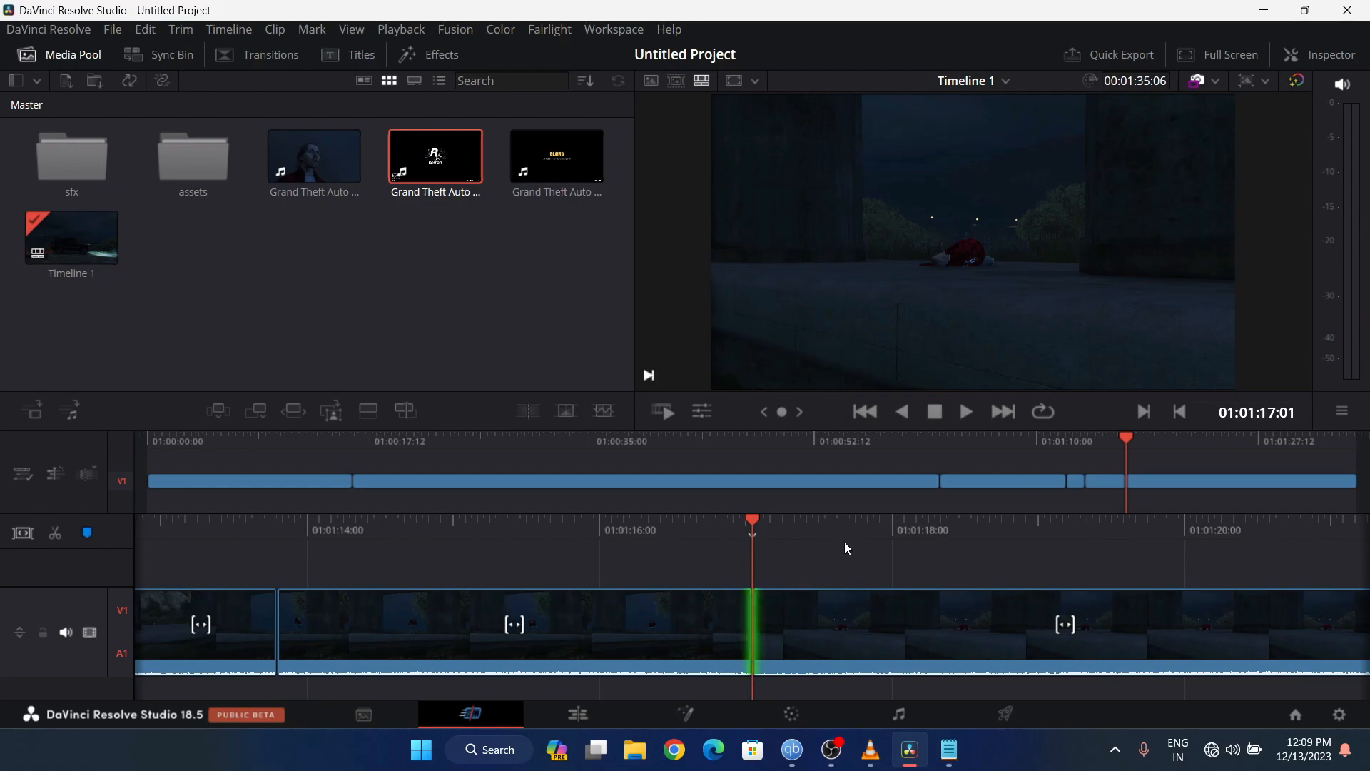
- Review the shot of the man lying down, split it at 01:01:31:17 and delete the remainder of the clip
{"action": "key", "text": "l"}
{"action": "key", "text": "l"}
{"action": "key", "text": "l"}
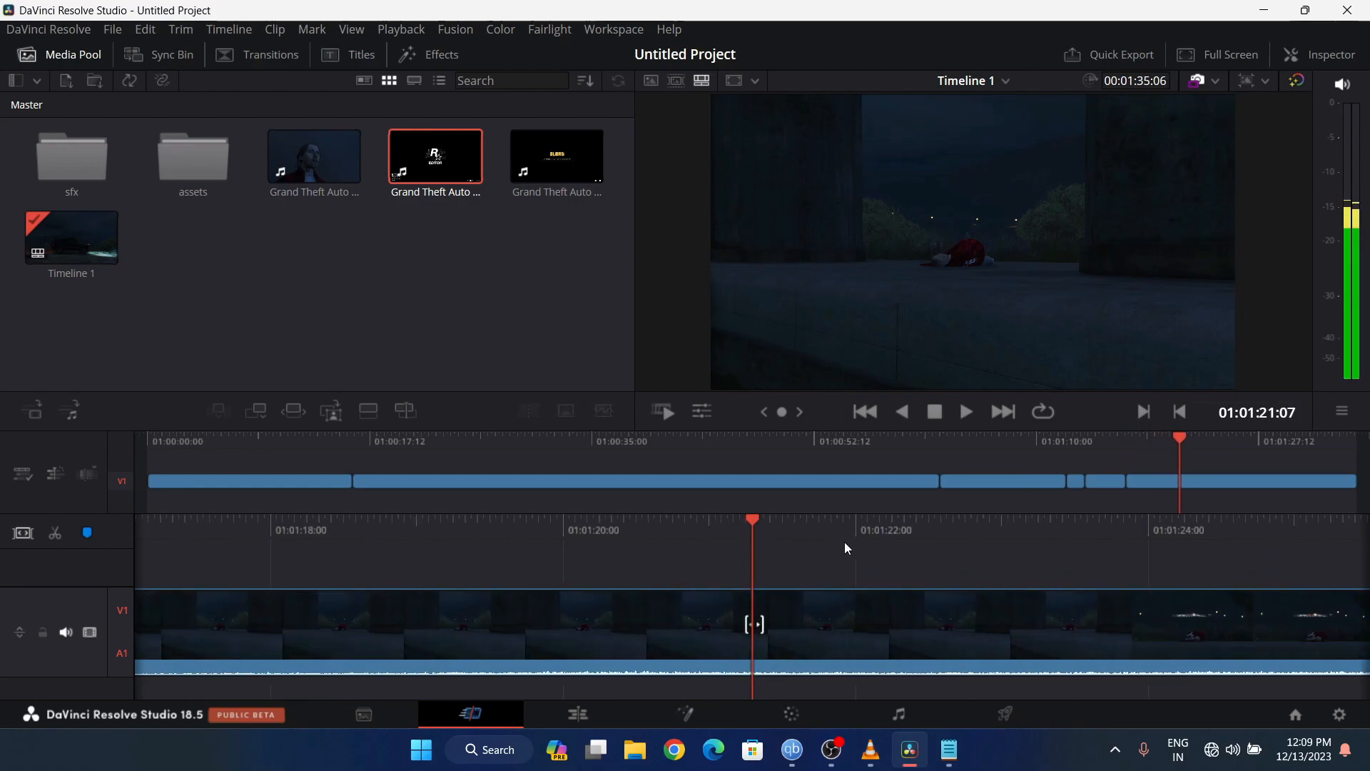
{"action": "key", "text": "l"}
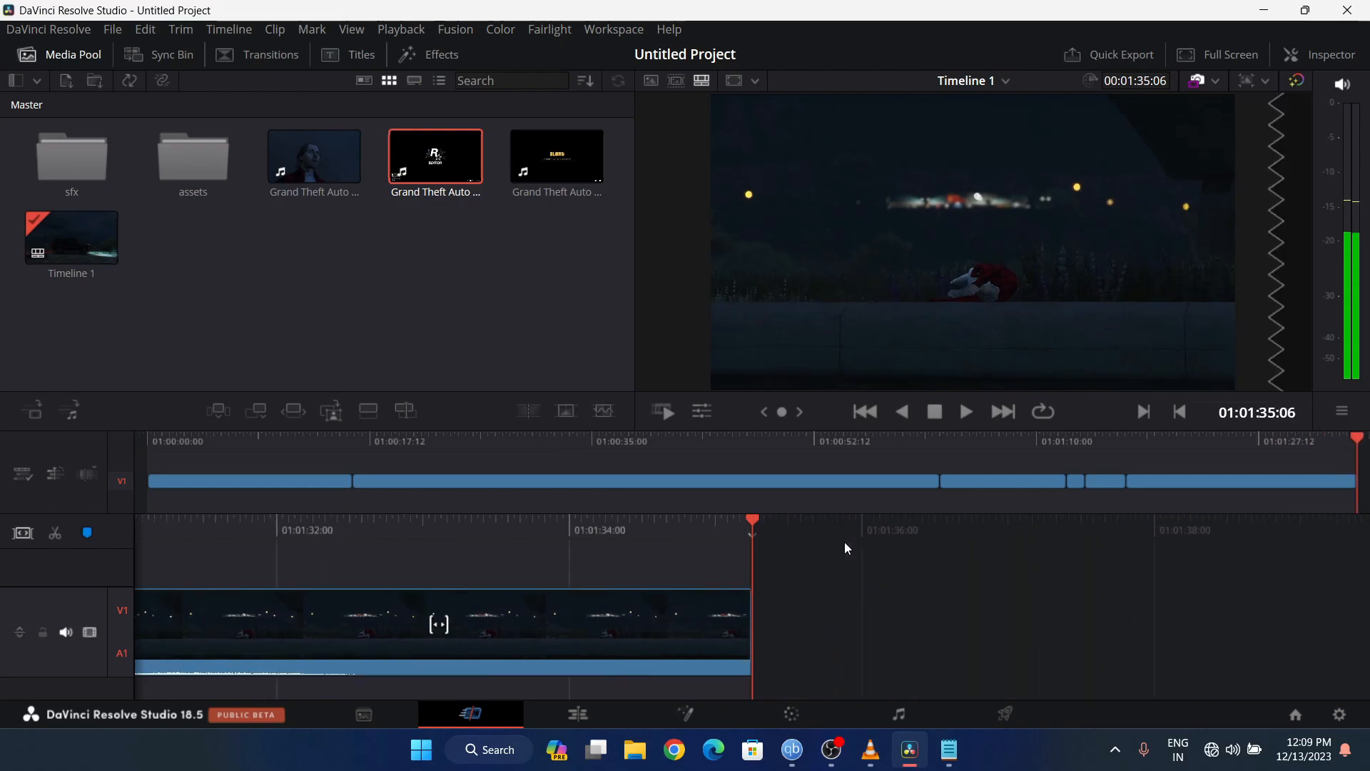
{"action": "key", "text": "j"}
{"action": "key", "text": "j"}
{"action": "key", "text": "j"}
{"action": "left_click", "coordinate": [845, 542]}
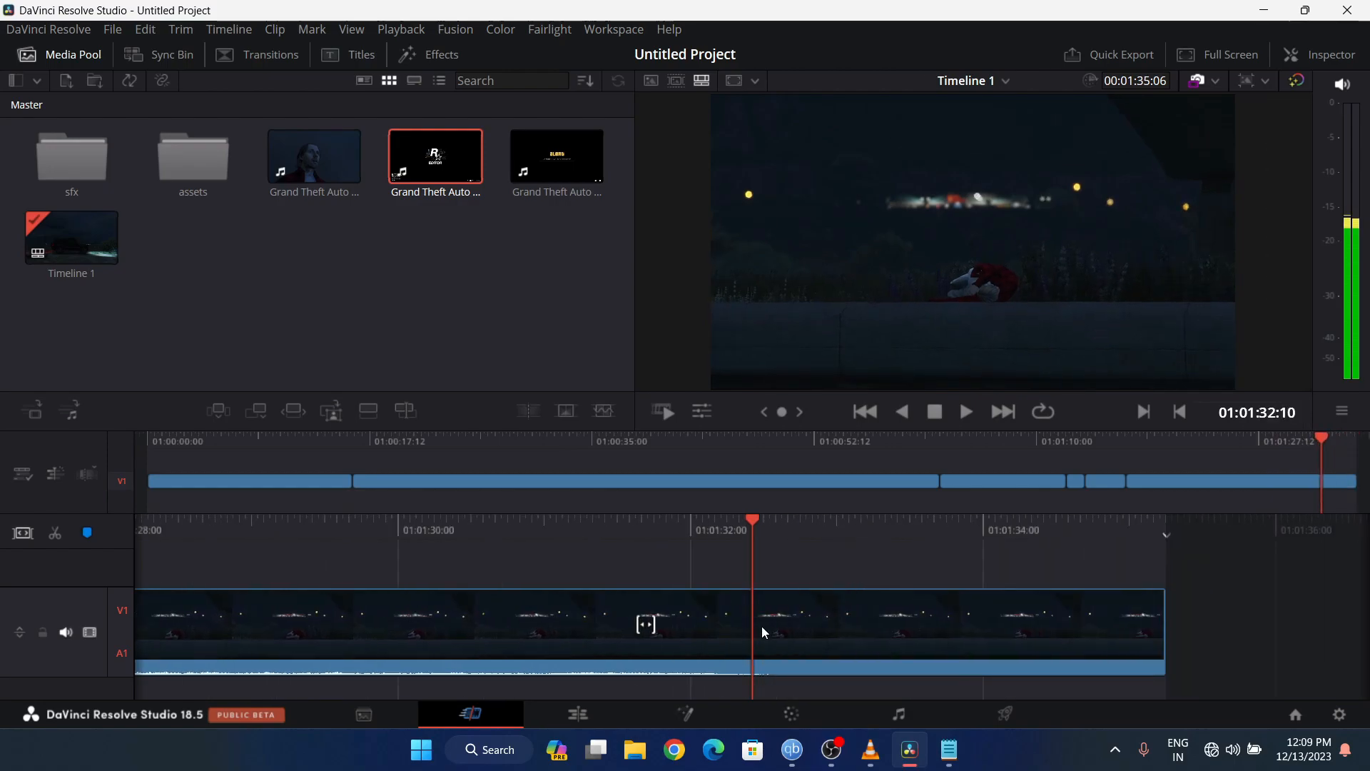
{"action": "left_click", "coordinate": [807, 622]}
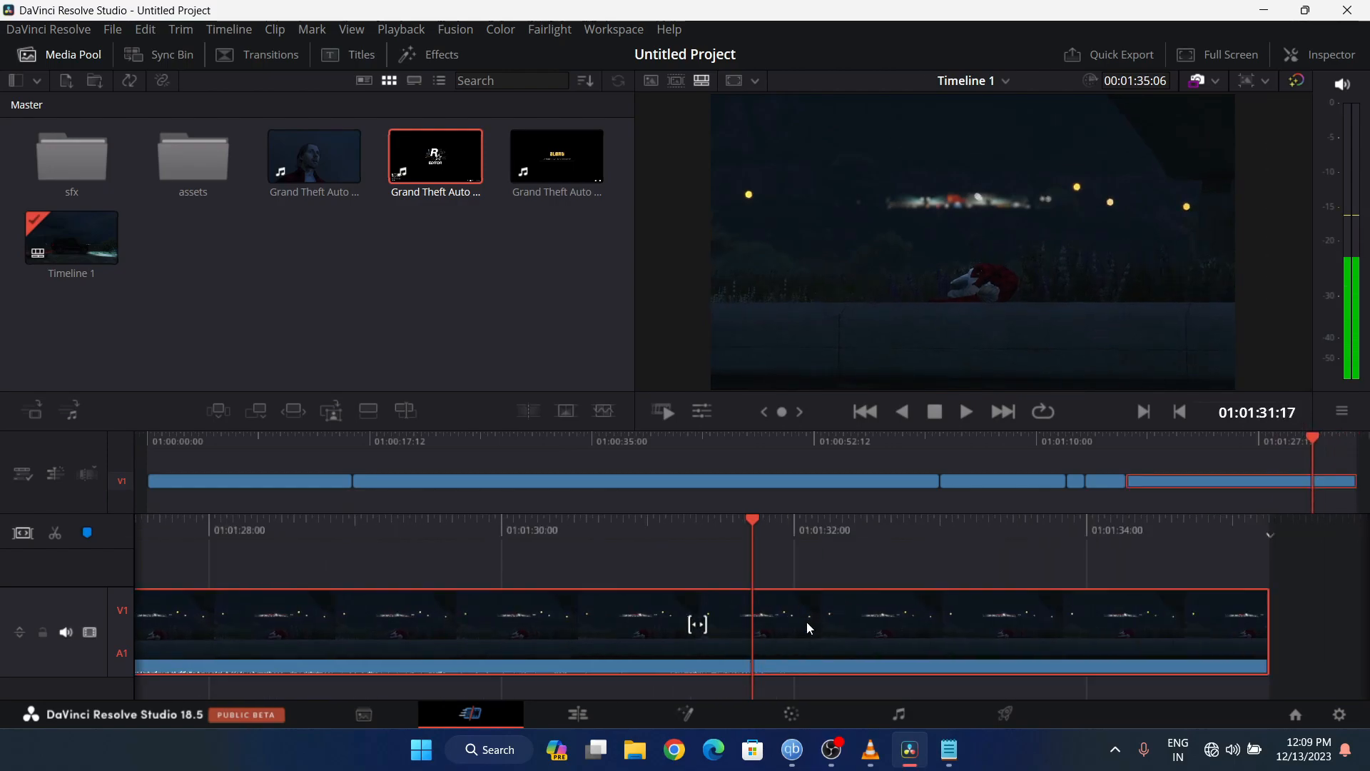
{"action": "key", "text": "ctrl+b"}
{"action": "left_click", "coordinate": [800, 618]}
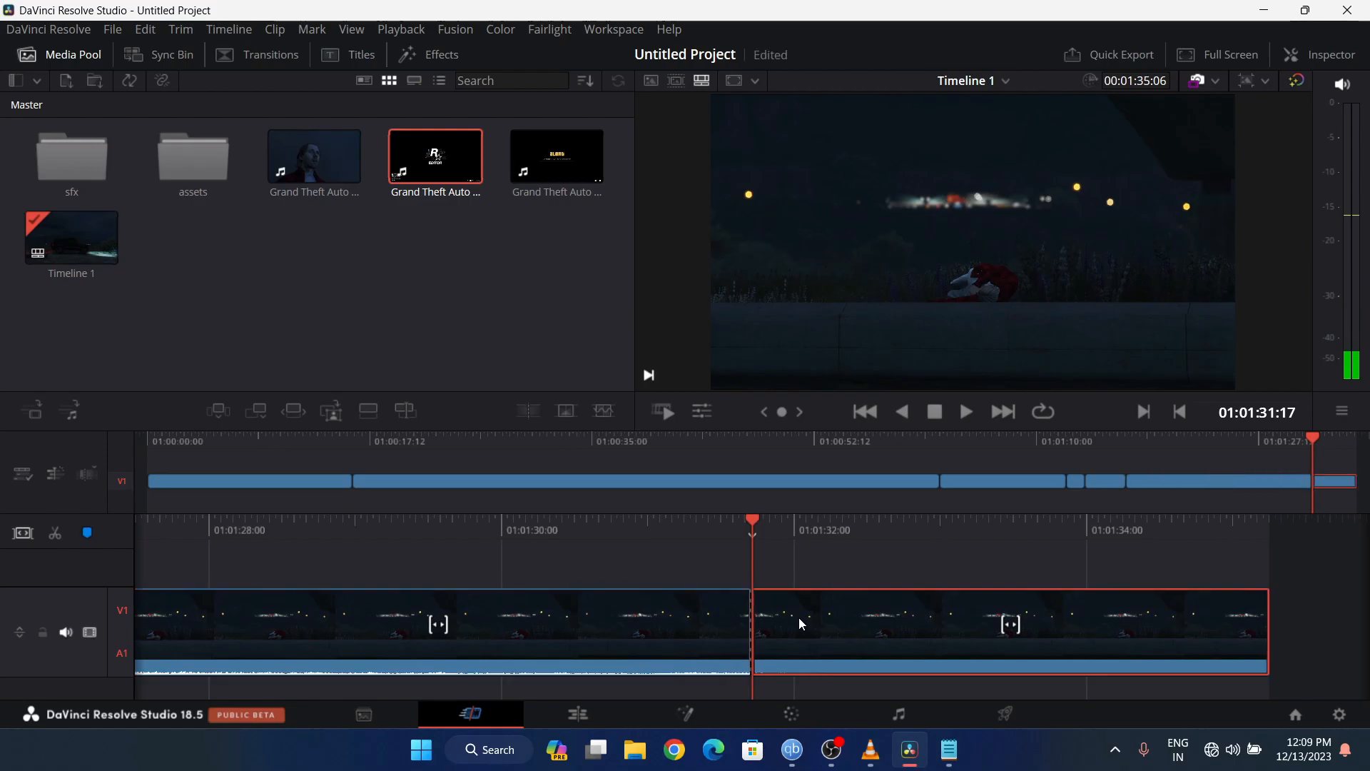
{"action": "key", "text": "Delete"}
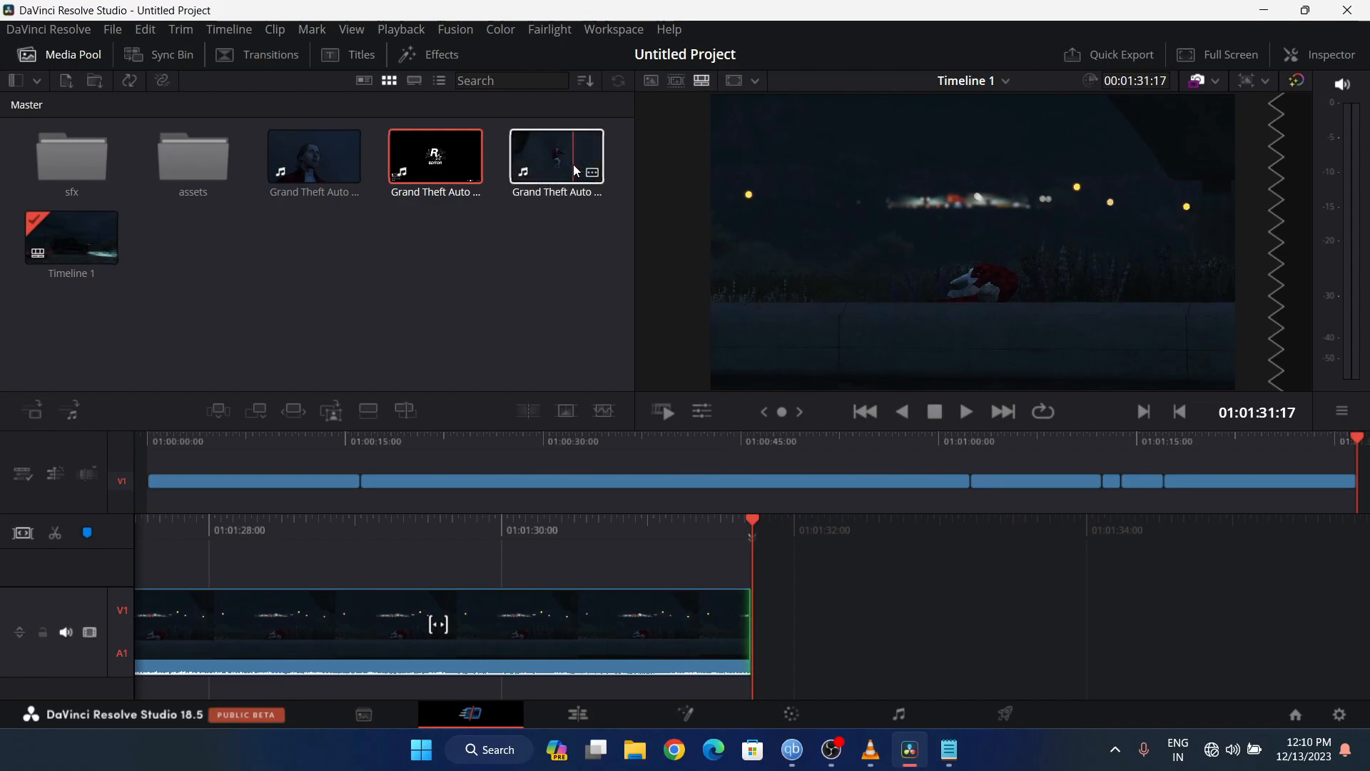
- Append the third Grand Theft Auto clip at the timeline's end and scan it for the night-time overhead shot of the lying man
{"action": "left_click_drag", "start_coordinate": [574, 166], "coordinate": [777, 631]}
{"action": "left_click", "coordinate": [665, 481]}
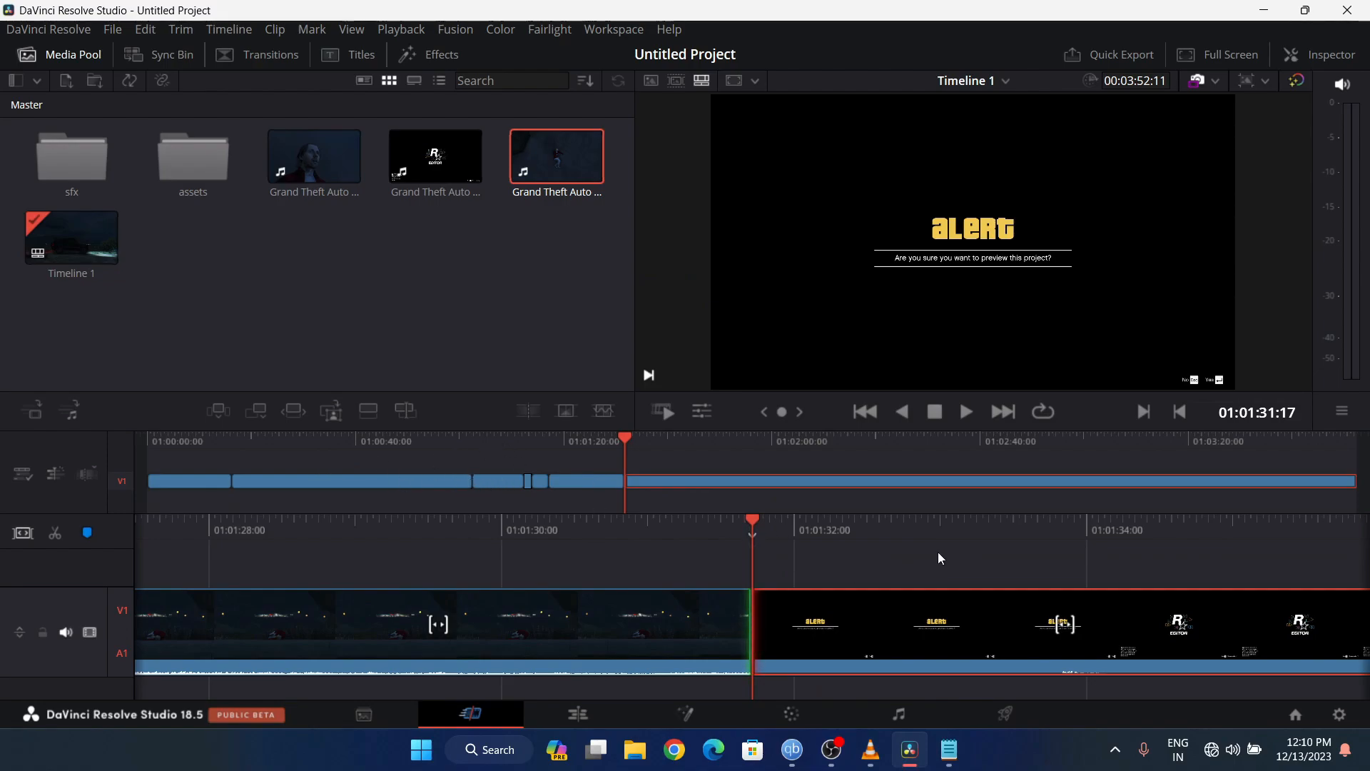
{"action": "key", "text": "l"}
{"action": "key", "text": "l"}
{"action": "key", "text": "l"}
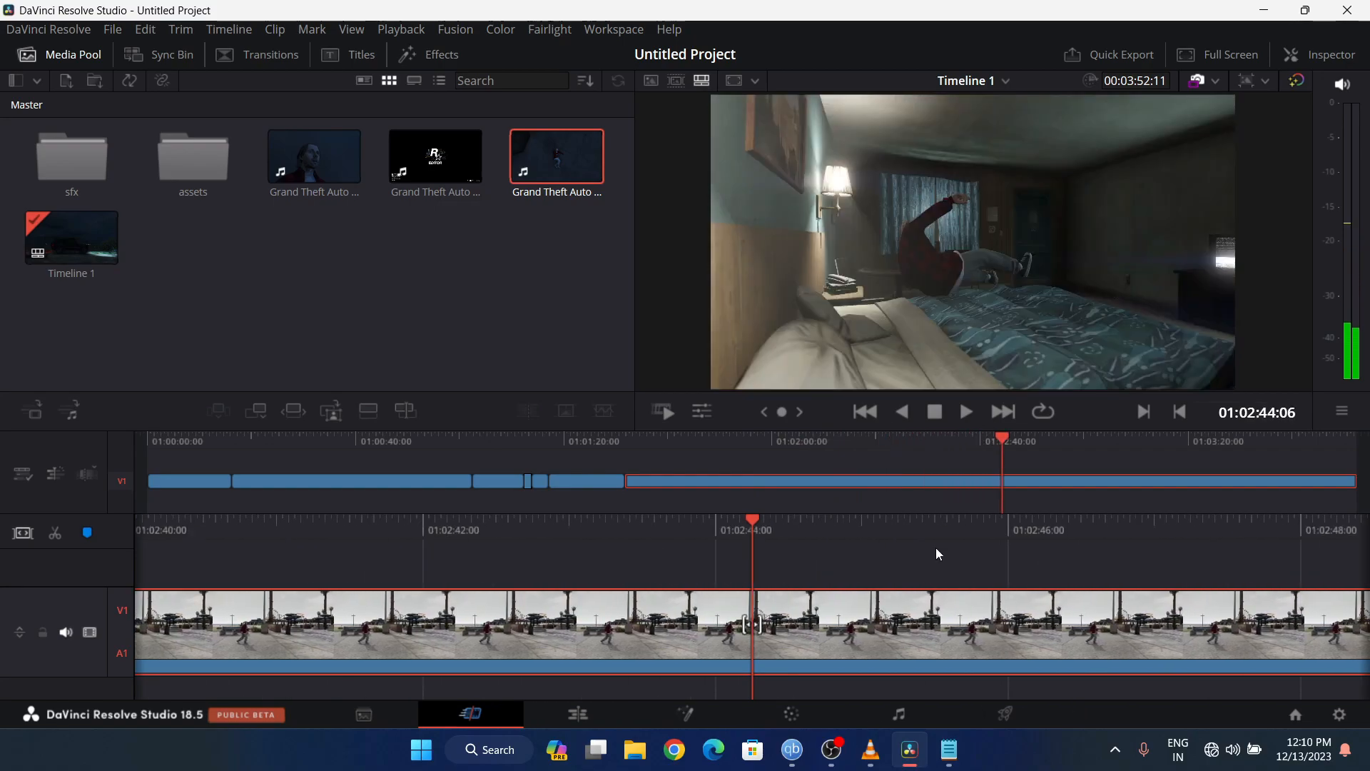
{"action": "key", "text": "j"}
{"action": "key", "text": "j"}
{"action": "key", "text": "j"}
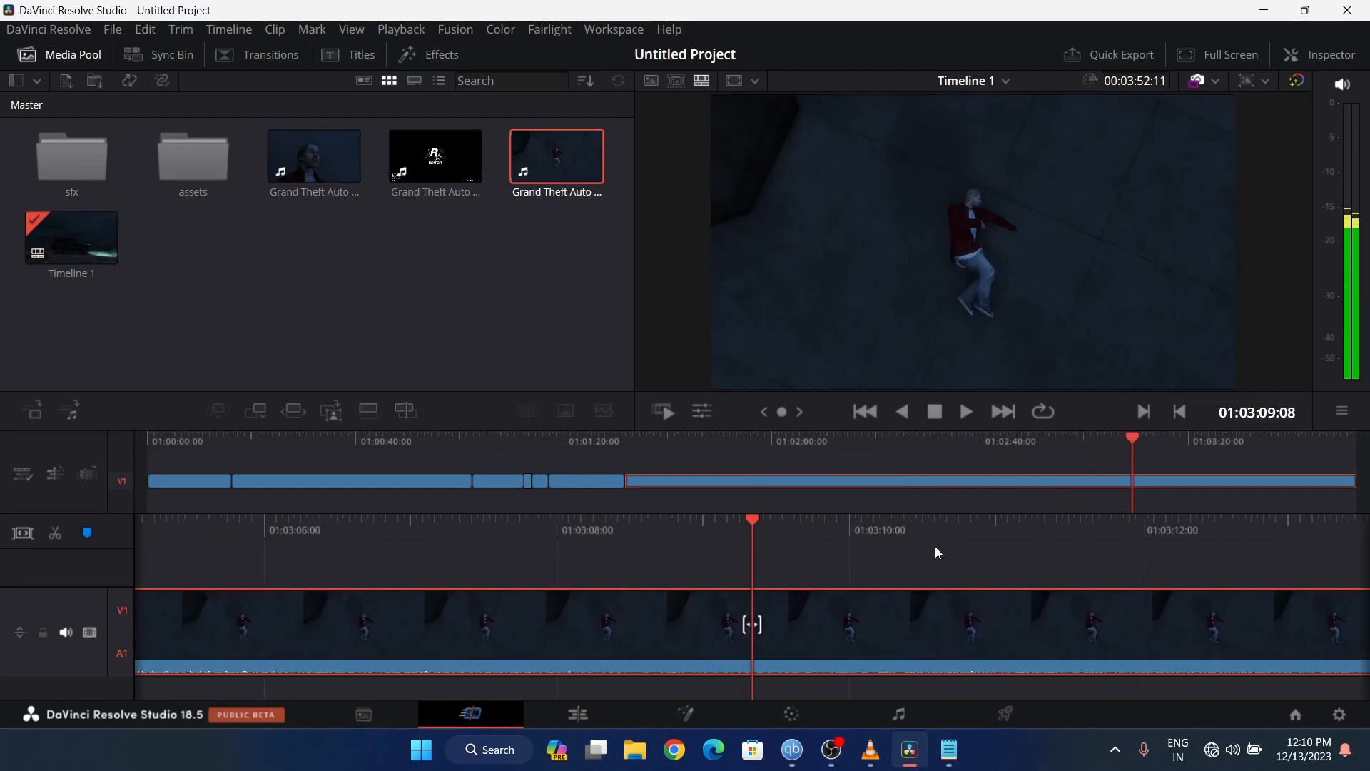
- Split the appended clip at 01:03:03:04, where the overhead night shot begins, and delete everything in it before this cut
{"action": "key", "text": "k"}
{"action": "key", "text": "slash"}
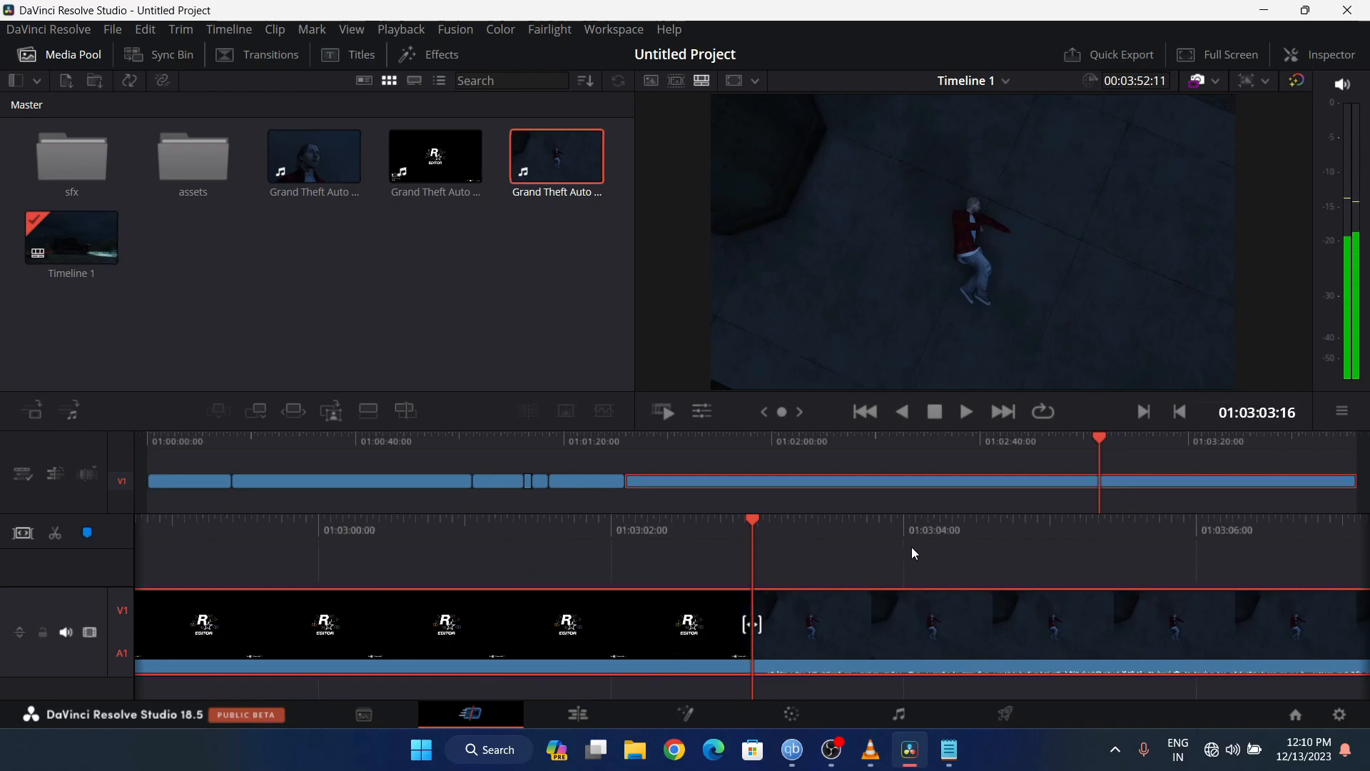
{"action": "key", "text": "slash"}
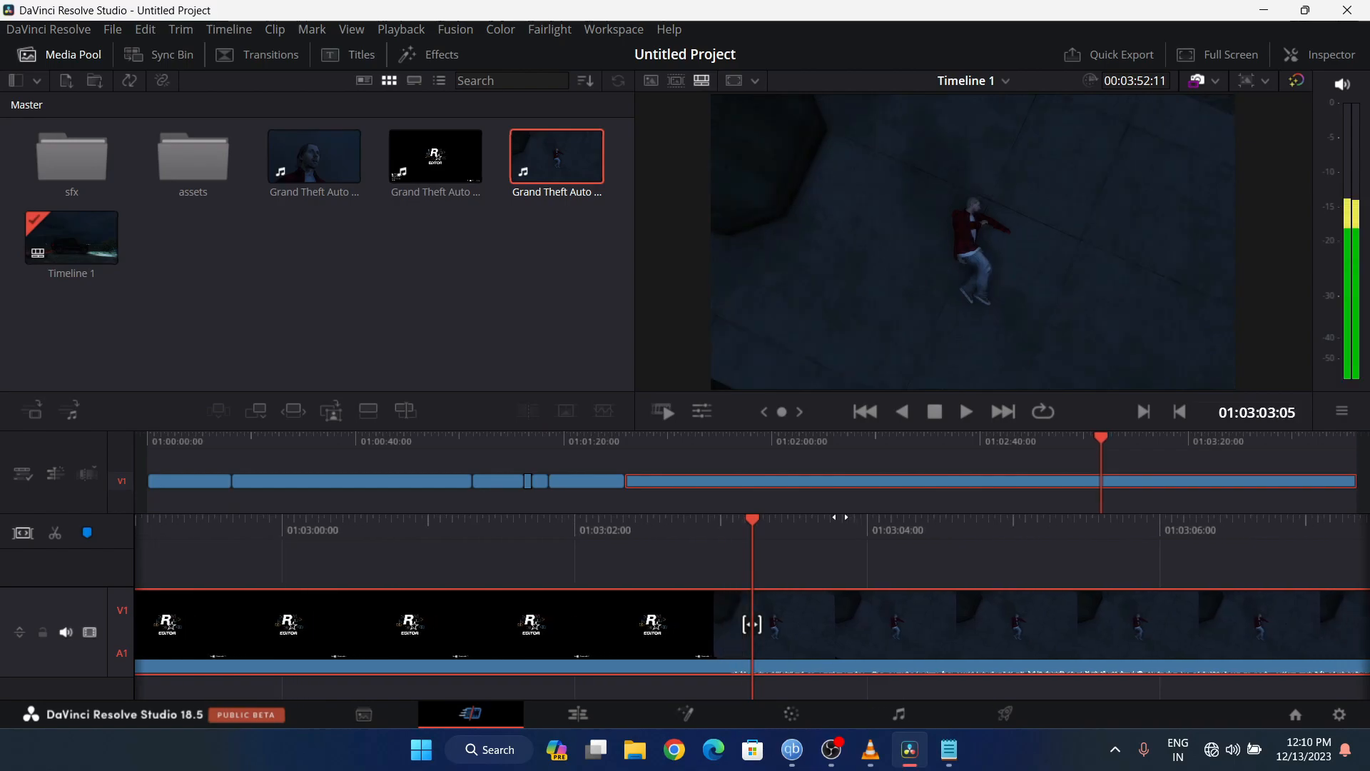
{"action": "key", "text": "ctrl+shift+bracketleft"}
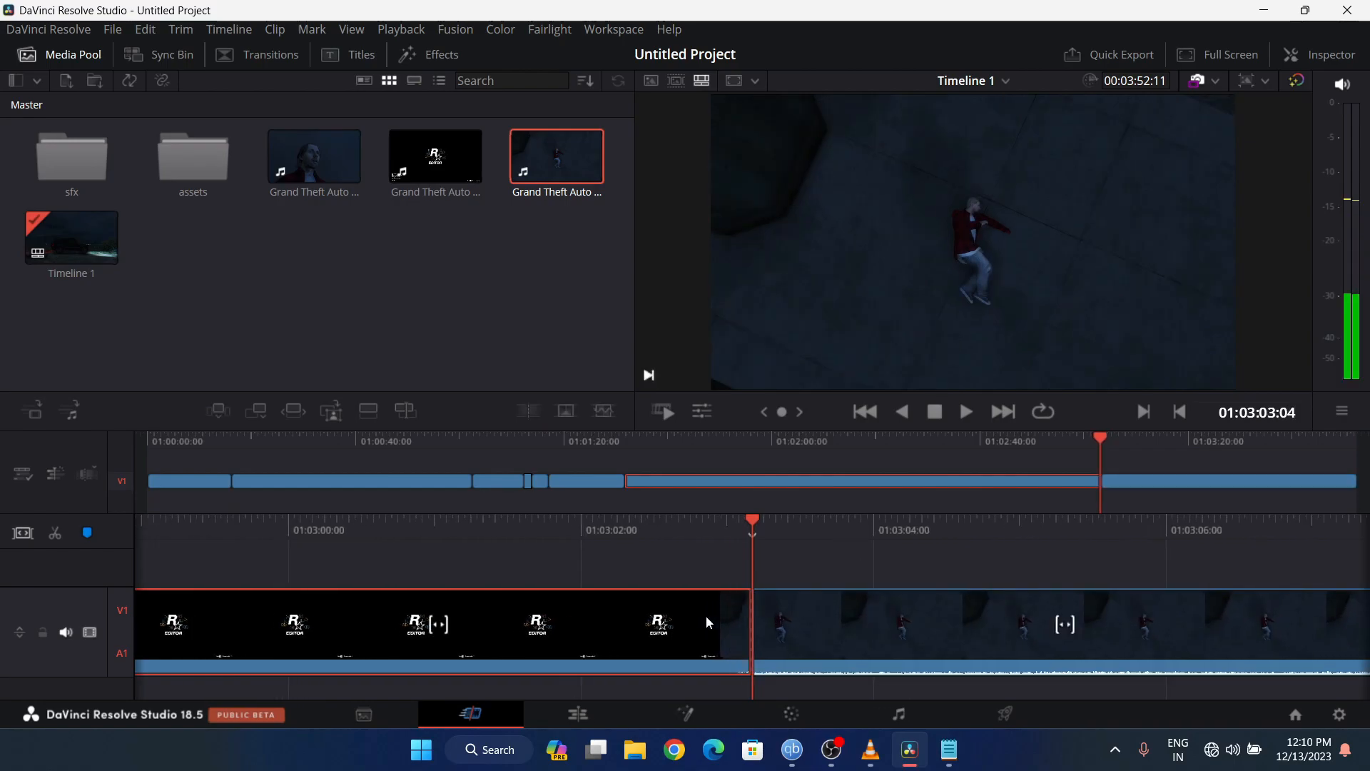
- Play the overhead night shot, split it at 01:01:42:12 and delete the remainder of the clip
{"action": "key", "text": "space"}
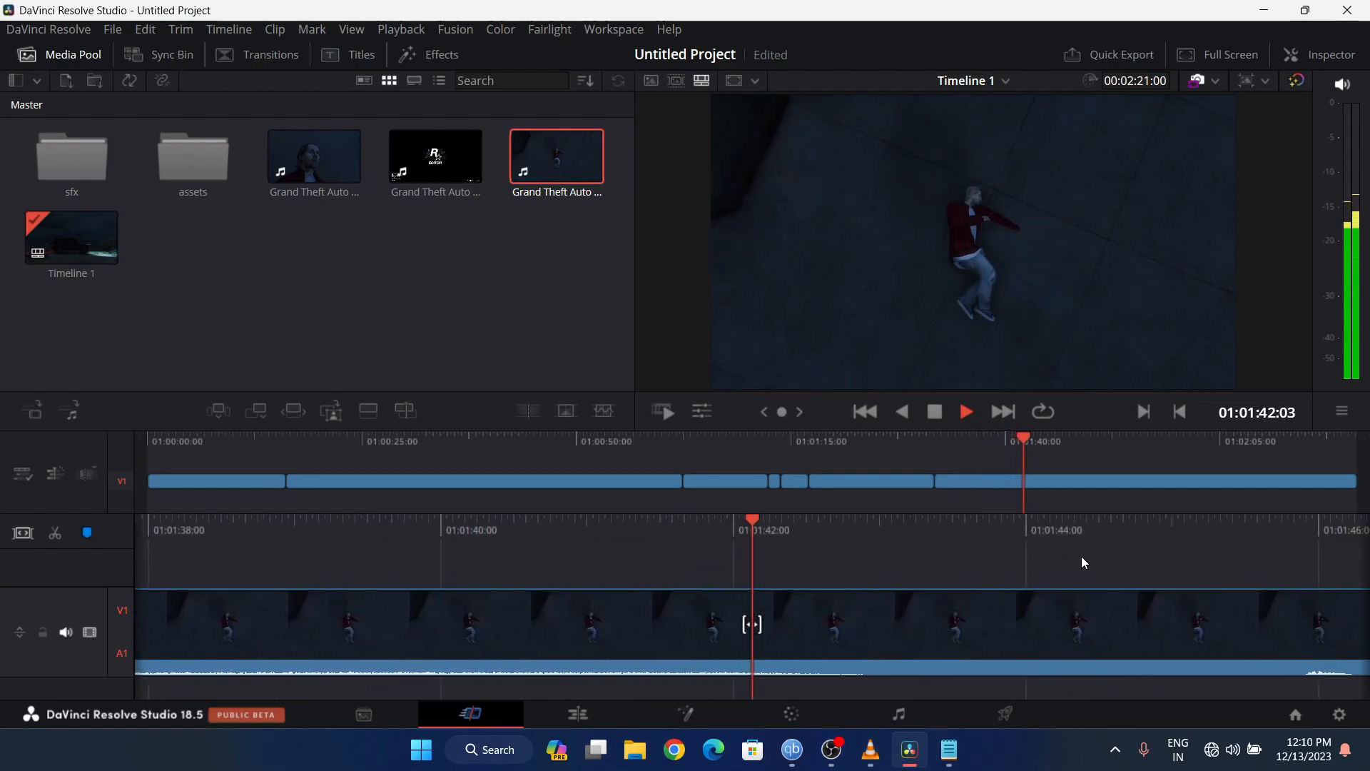
{"action": "key", "text": "space"}
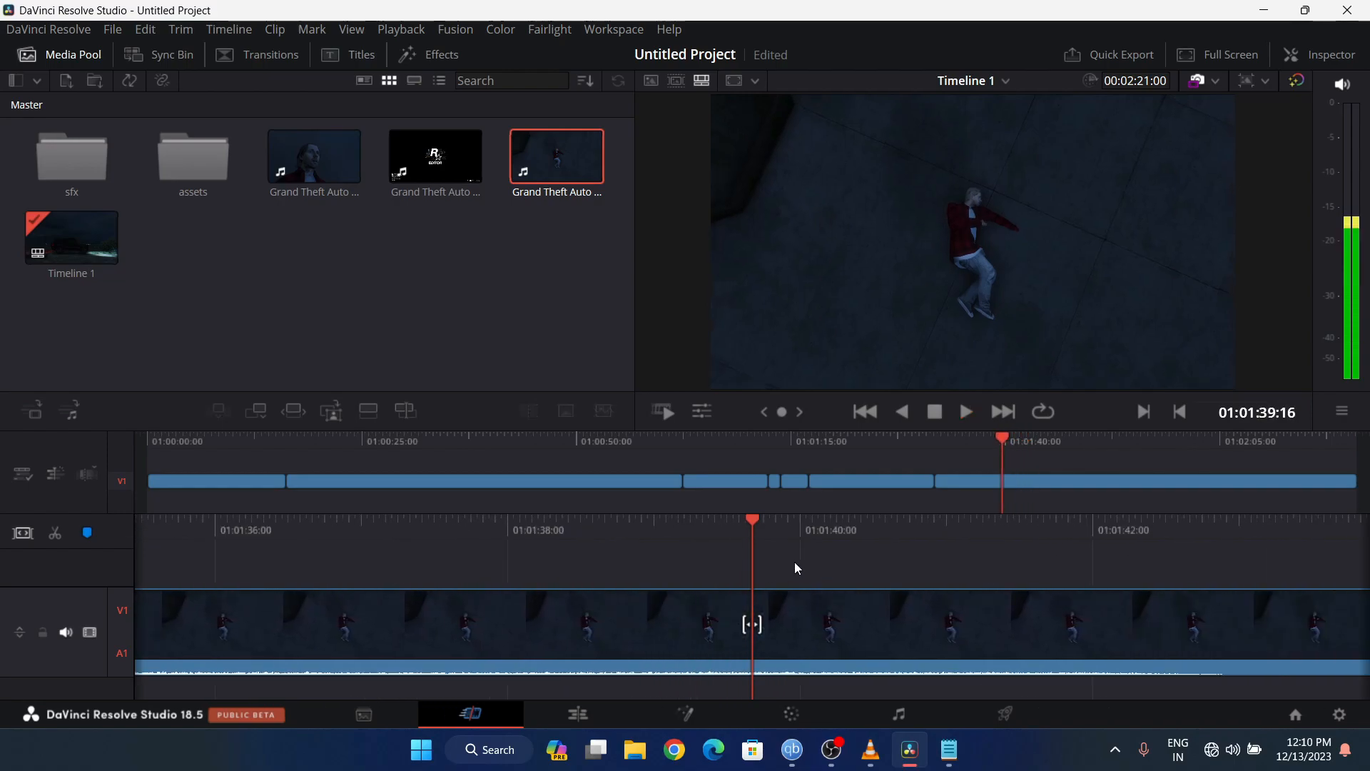
{"action": "key", "text": "space"}
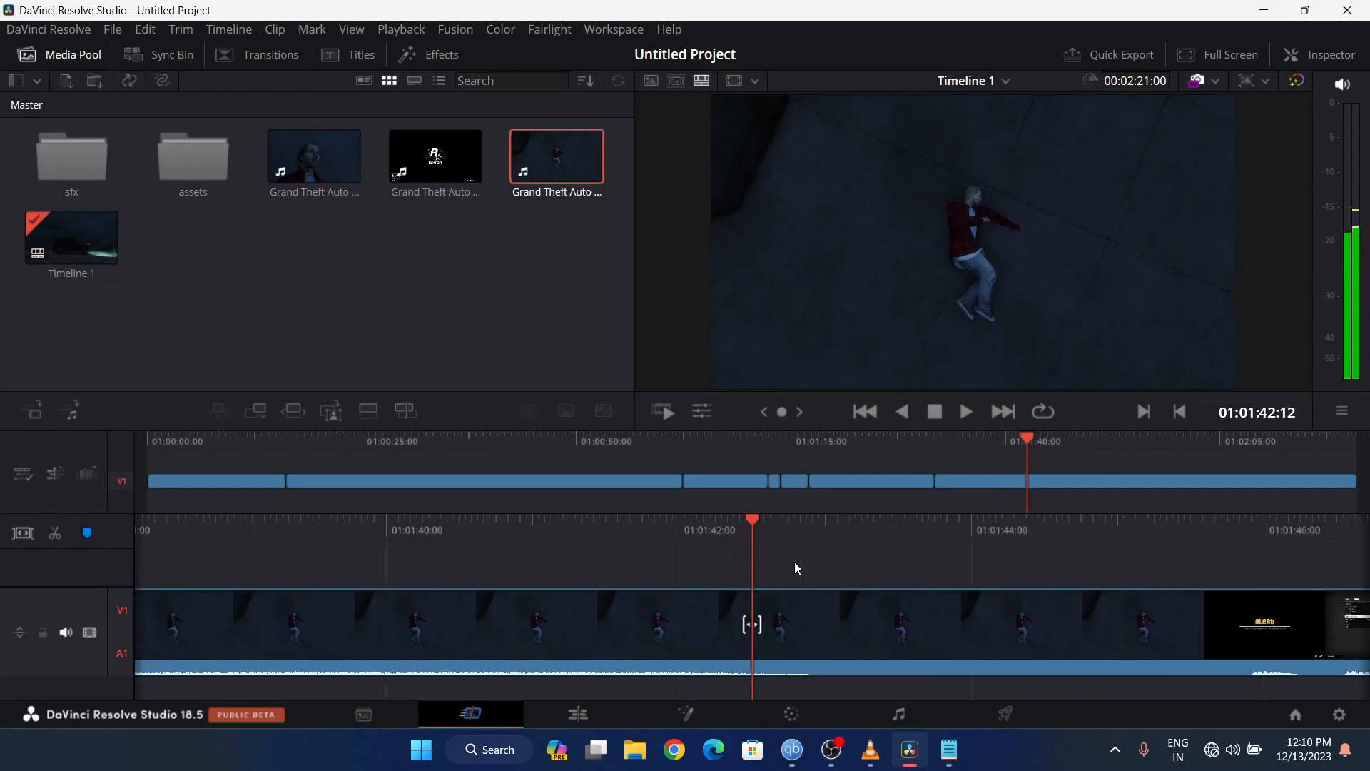
{"action": "left_click", "coordinate": [768, 604]}
{"action": "key", "text": "ctrl+b"}
{"action": "left_click", "coordinate": [772, 606]}
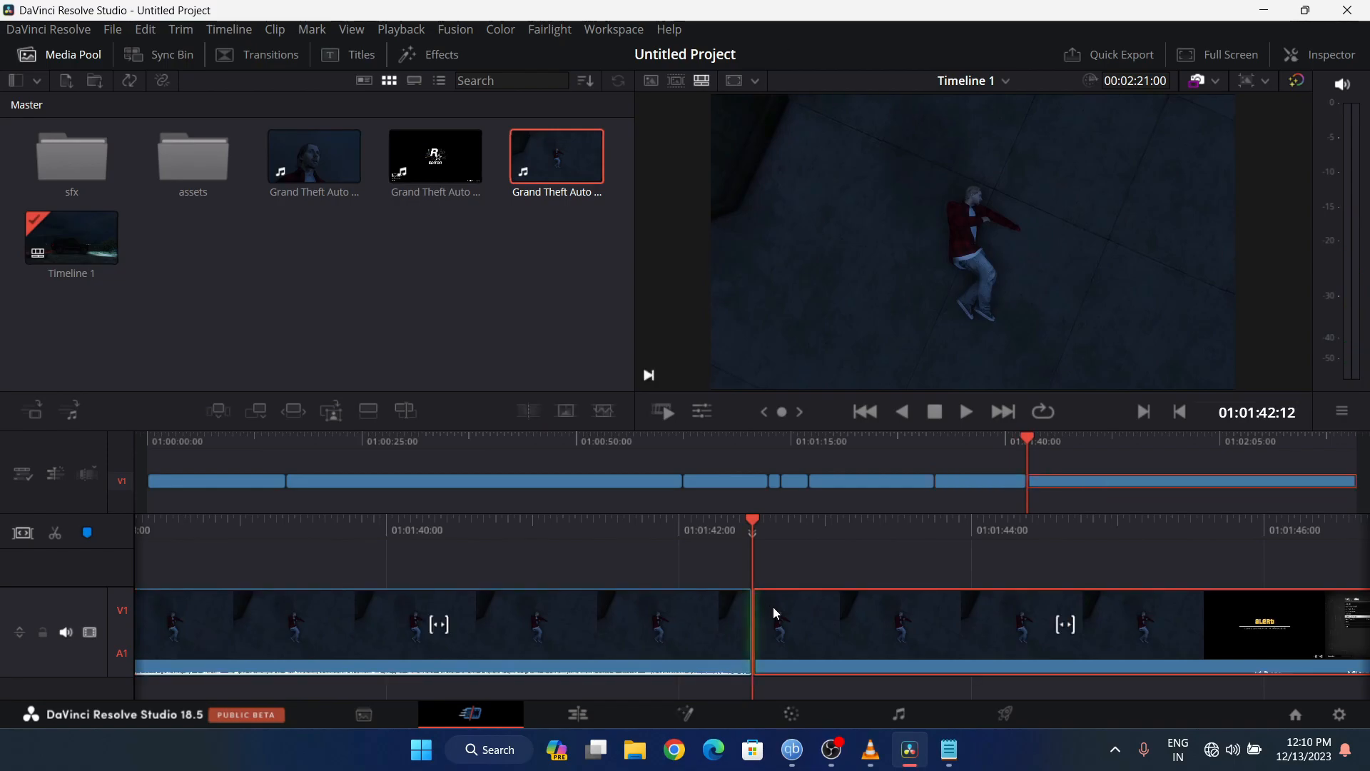
{"action": "key", "text": "Delete"}
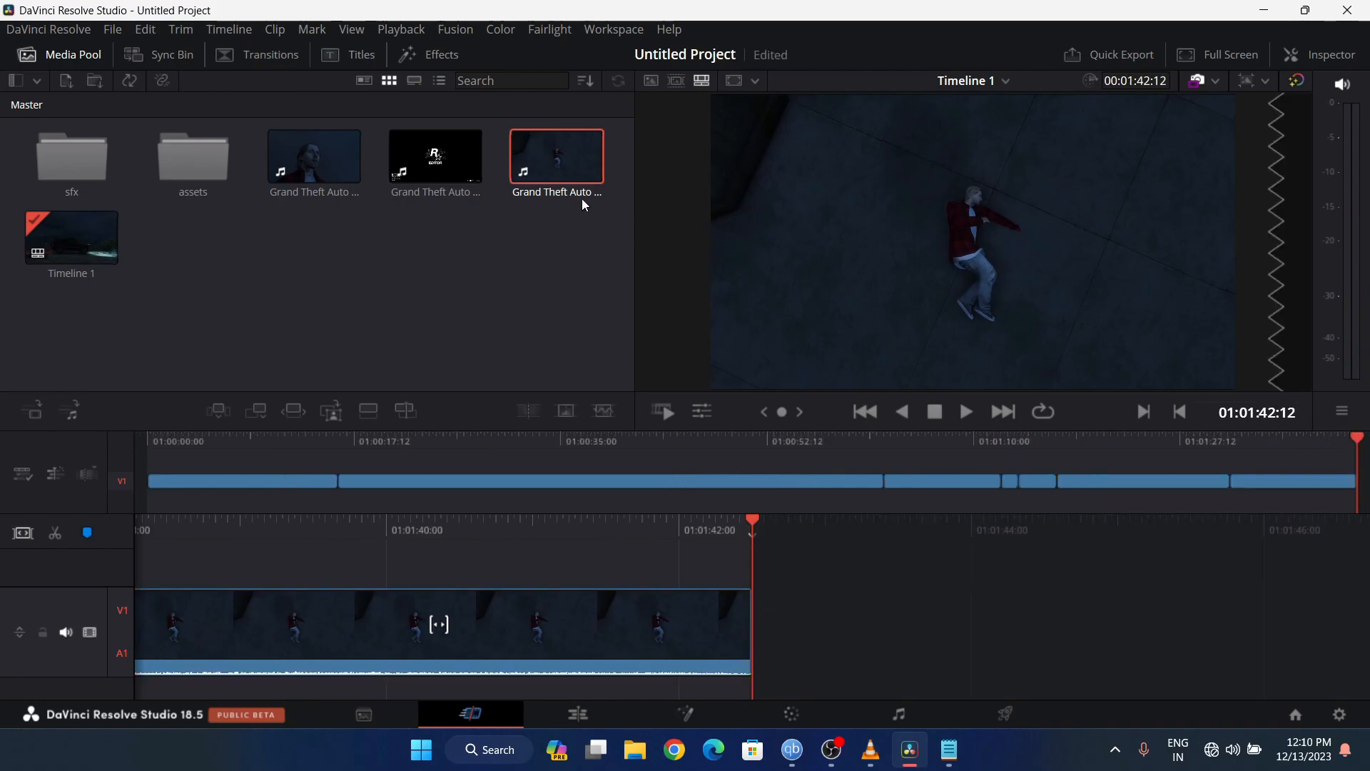
- Append the third Grand Theft Auto clip again at 01:01:42:12 and scan past its beach footage towards the bedroom scene
{"action": "left_click_drag", "start_coordinate": [589, 189], "coordinate": [770, 625]}
{"action": "key", "text": "space"}
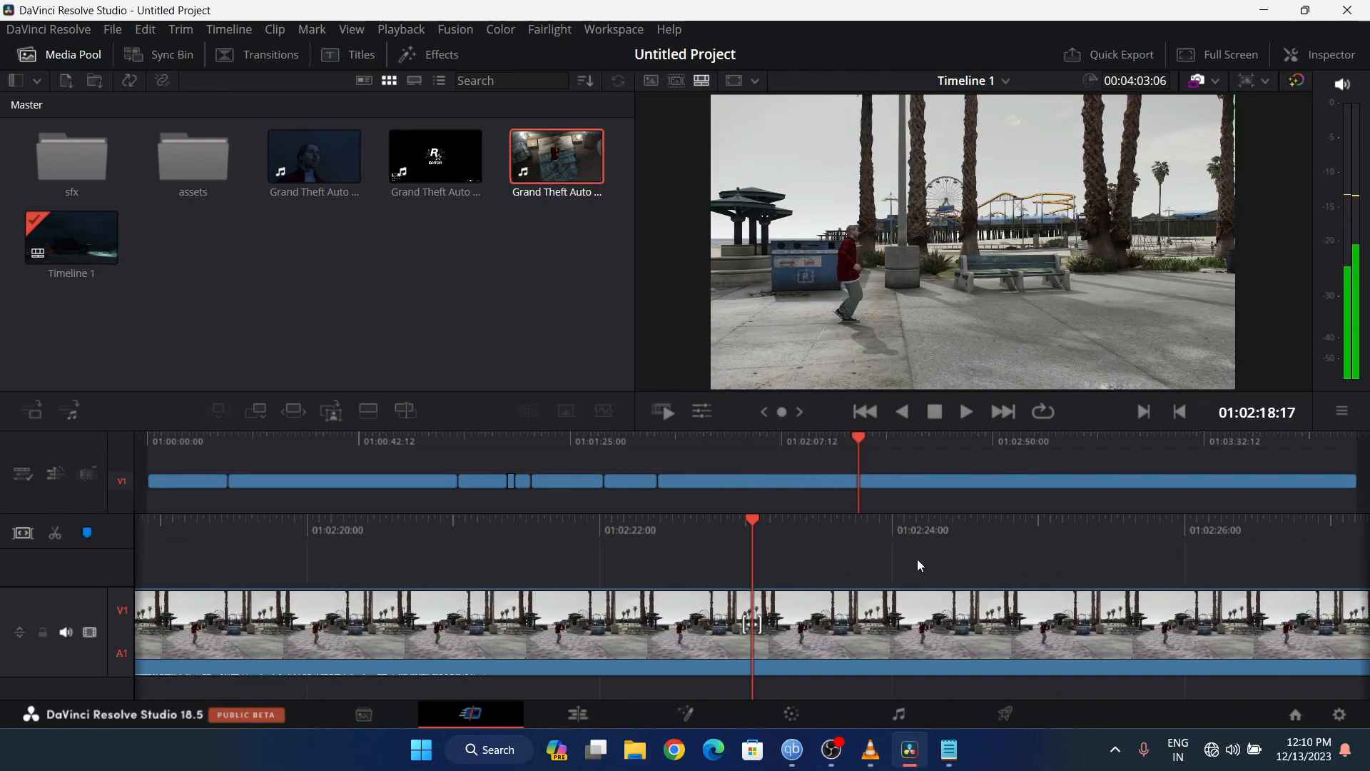
{"action": "key", "text": "j"}
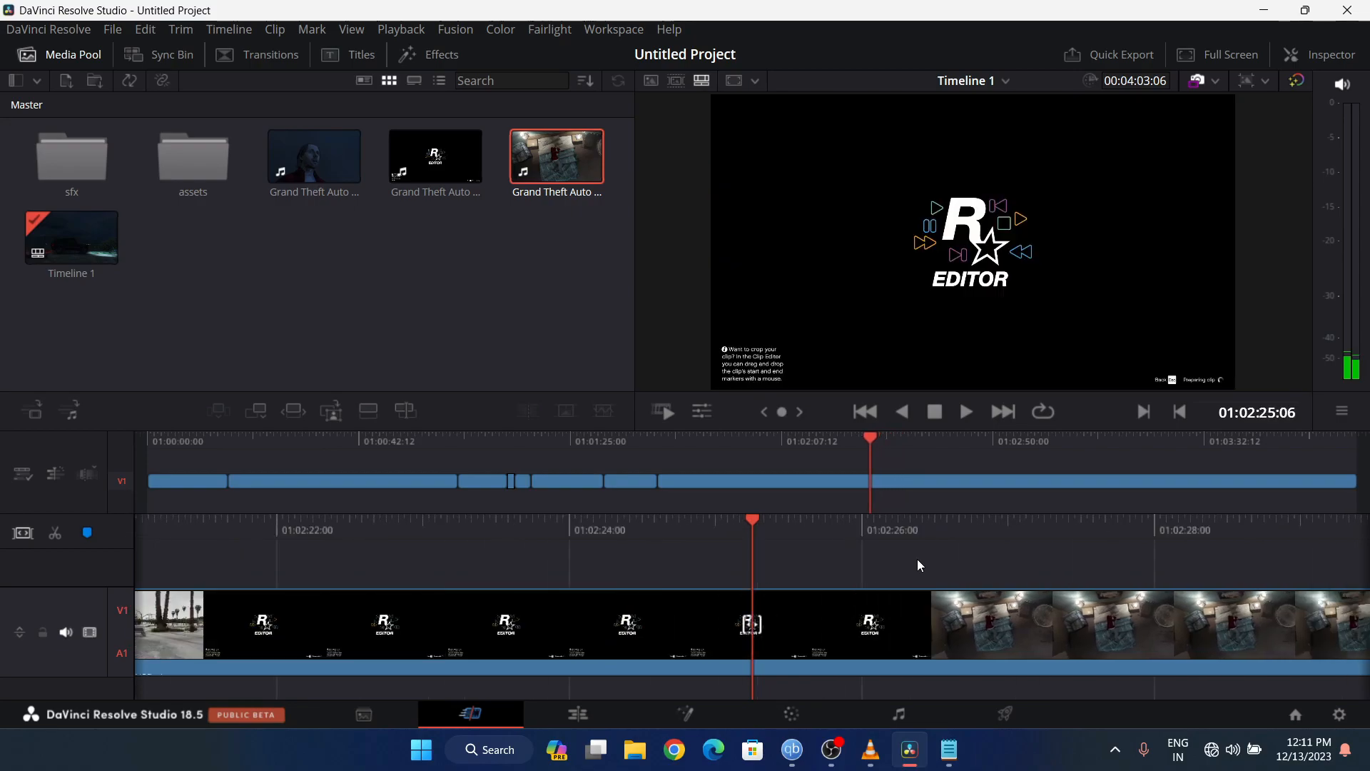
- Split the appended clip at 01:02:30:05 in the overhead bed shot and delete the section before this cut
{"action": "key", "text": "l"}
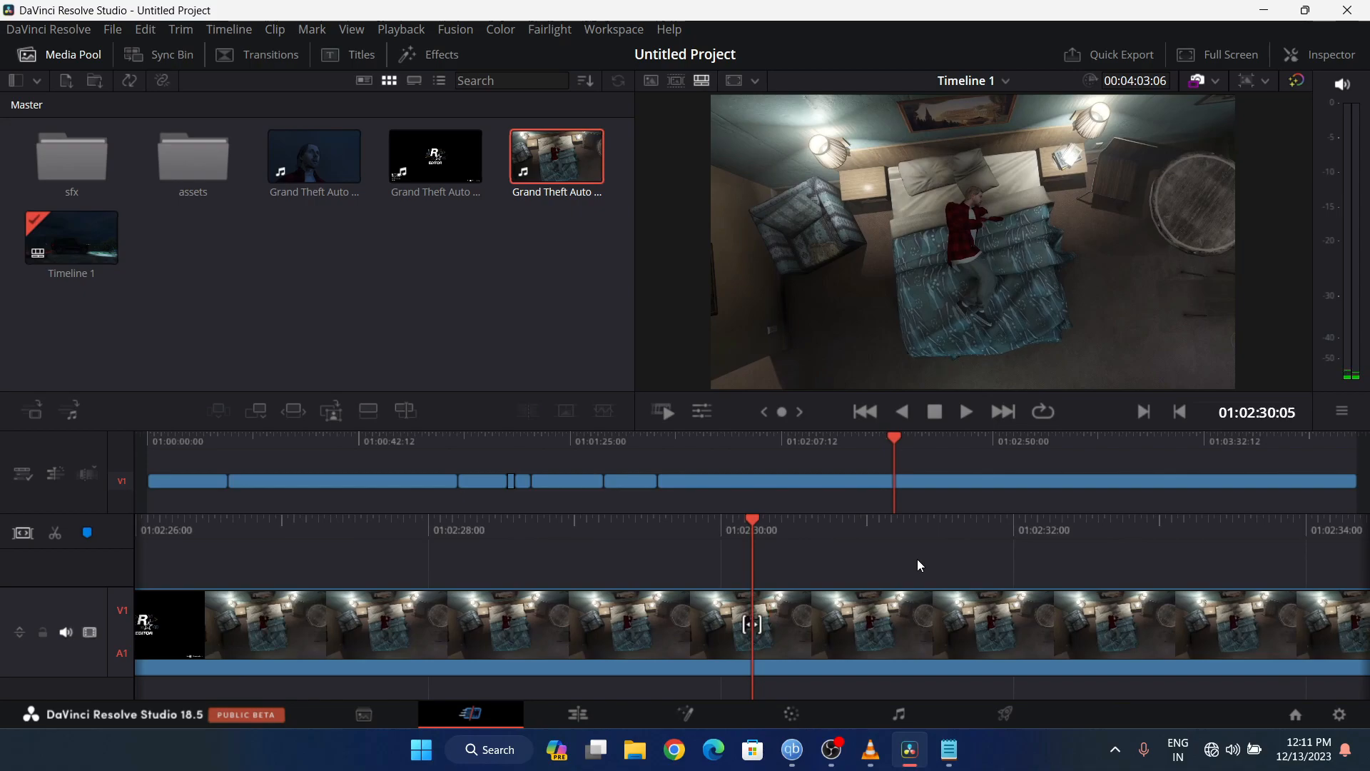
{"action": "key", "text": "ctrl+b"}
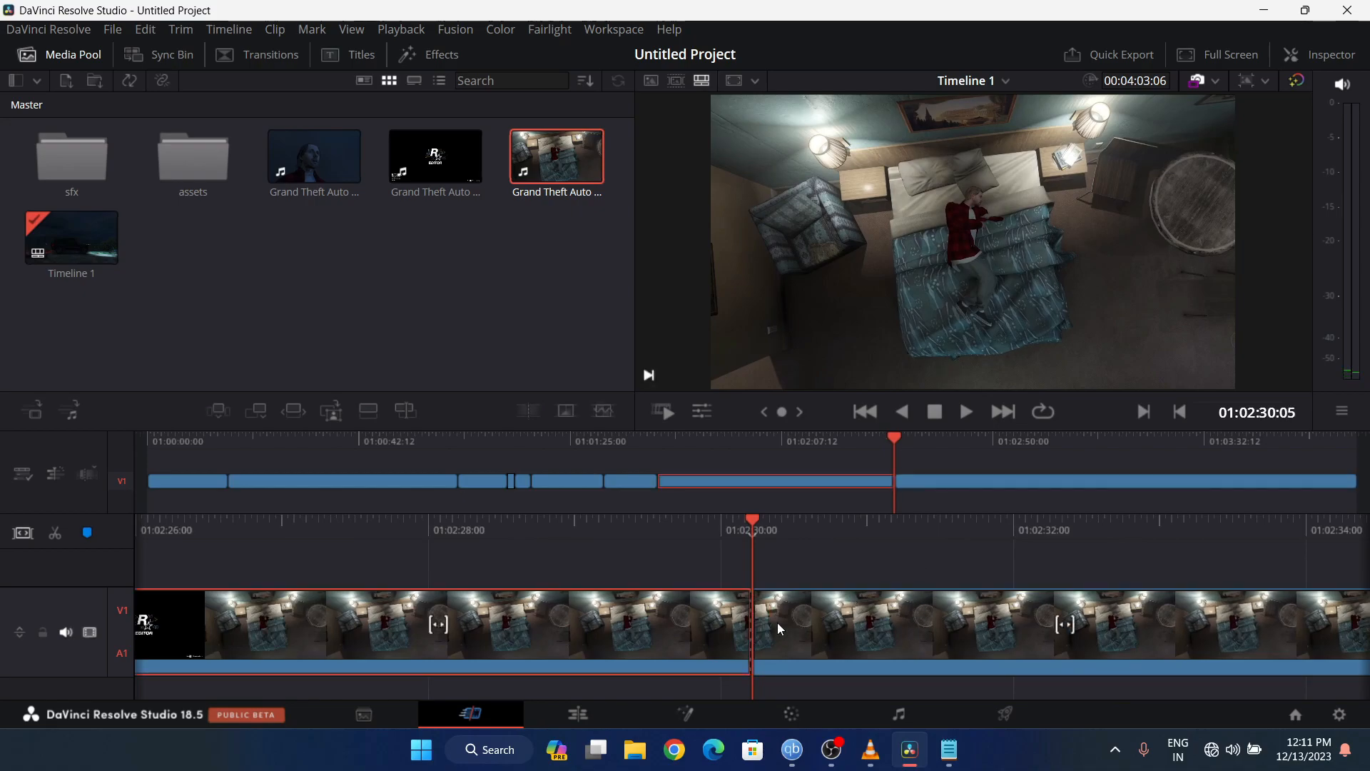
{"action": "key", "text": "Delete"}
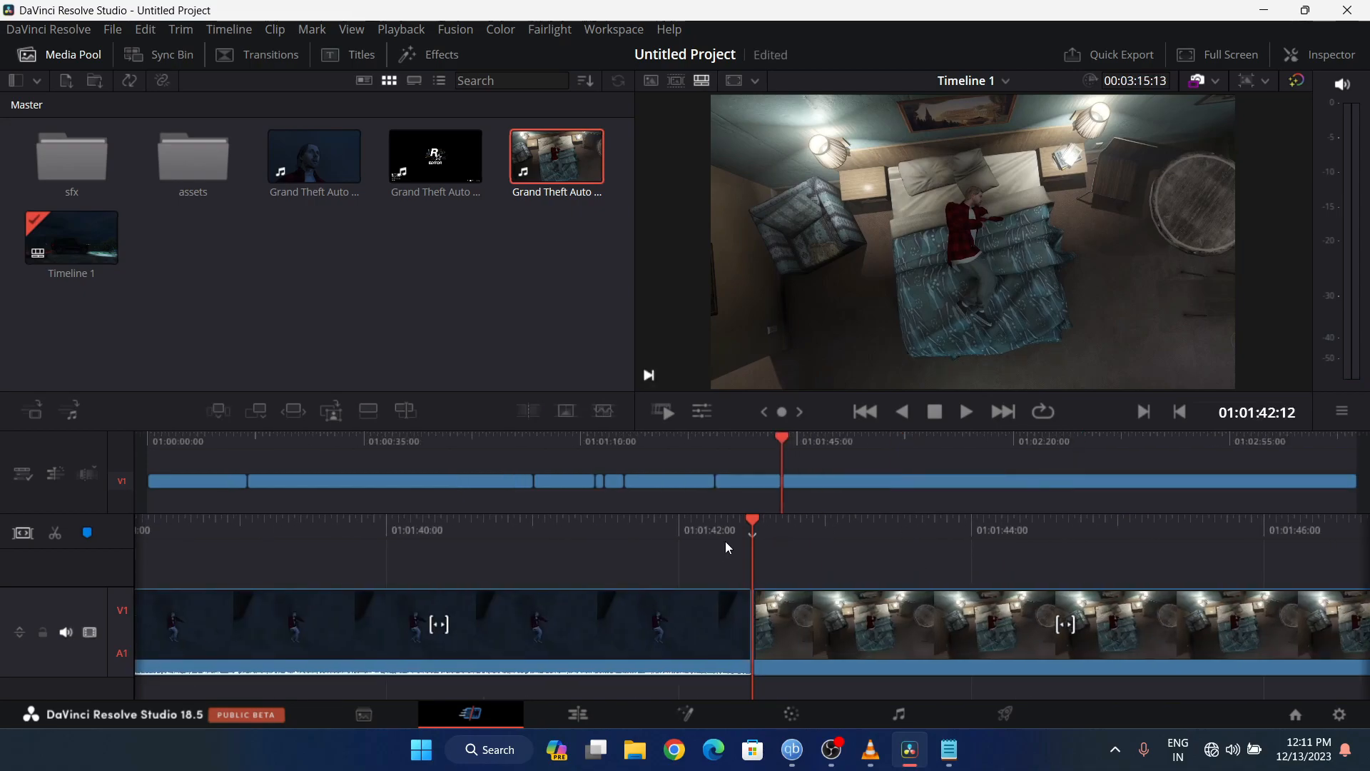
- Play across the join into the overhead bed shot and split the bed shot at 01:01:53:02
{"action": "left_click_drag", "start_coordinate": [755, 520], "coordinate": [801, 531]}
{"action": "key", "text": "space"}
{"action": "key", "text": "space"}
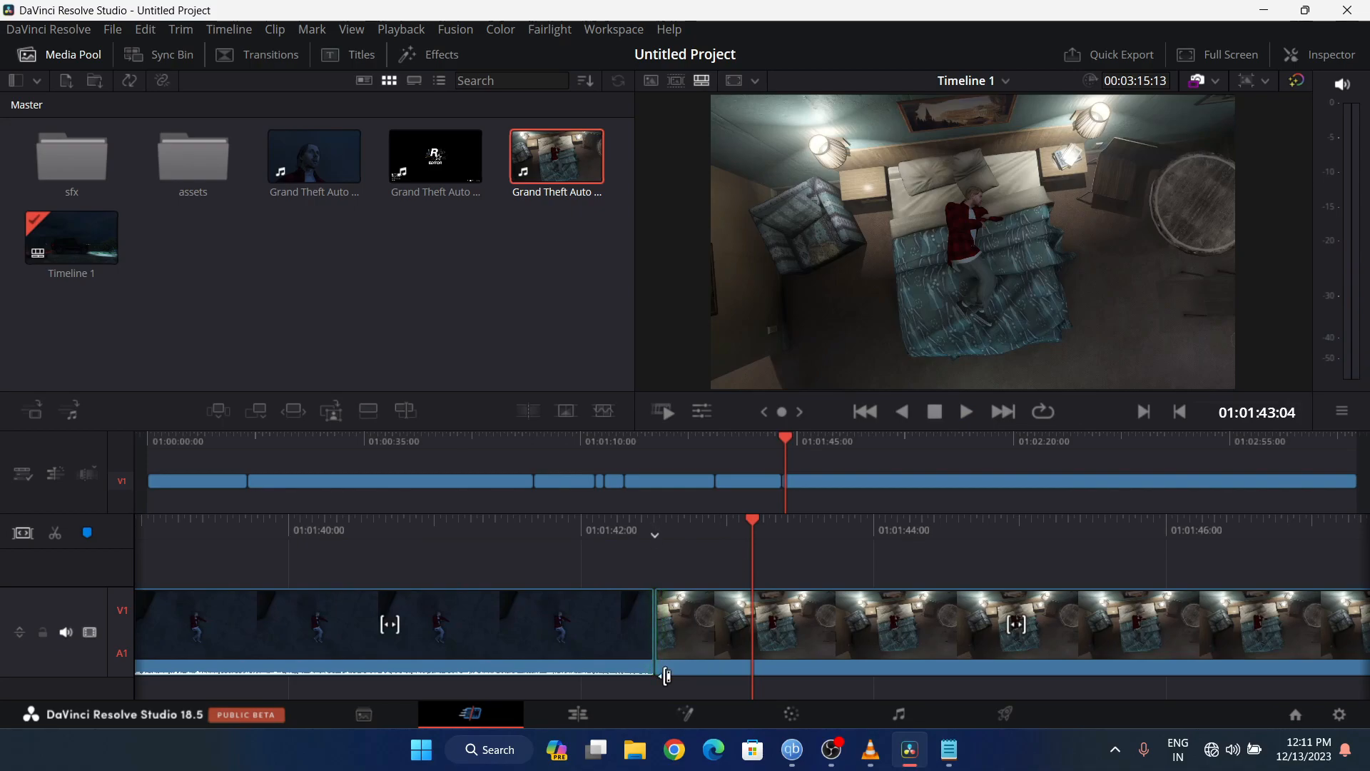
{"action": "key", "text": "space"}
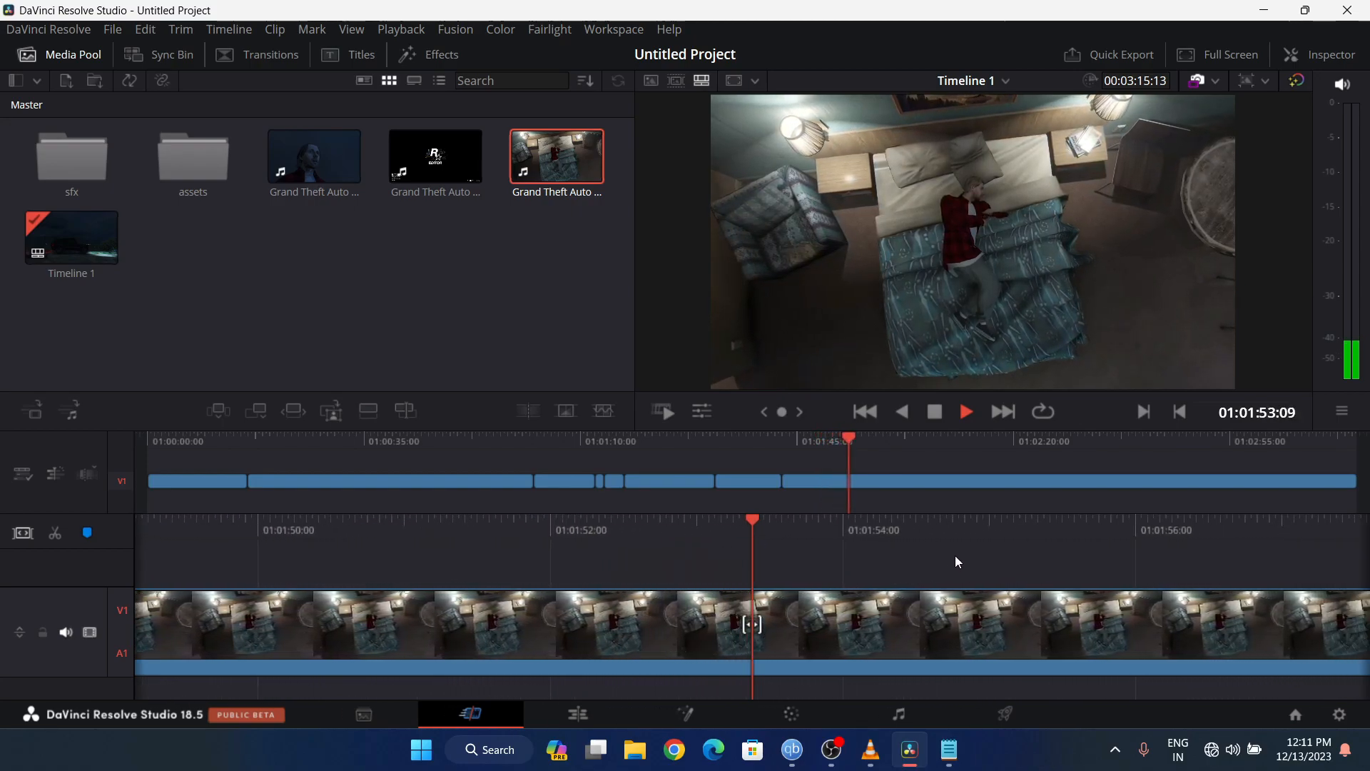
{"action": "key", "text": "space"}
{"action": "left_click_drag", "start_coordinate": [755, 532], "coordinate": [906, 560]}
{"action": "left_click", "coordinate": [833, 638]}
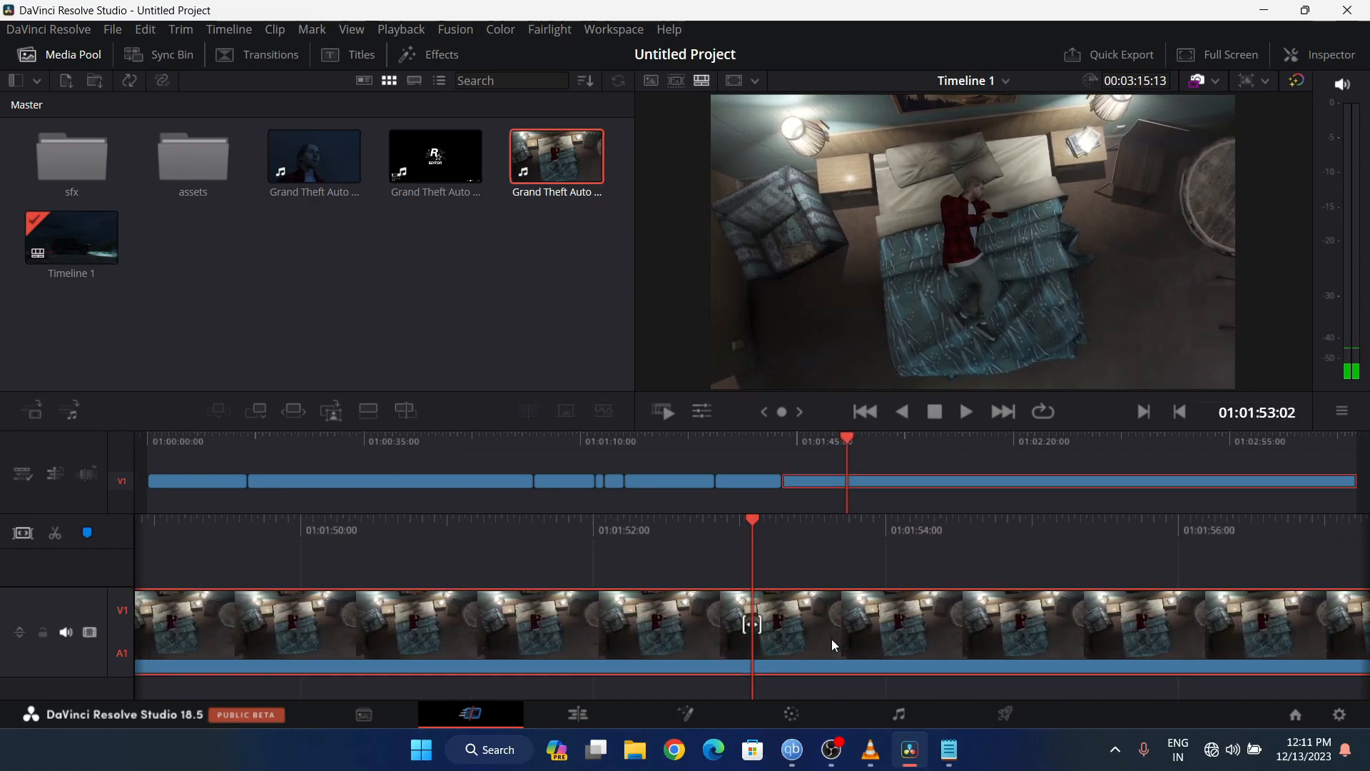
{"action": "key", "text": "ctrl+b"}
- Split the clip at 01:02:05:22, after the editor logo, and delete the section between 01:01:53:02 and this cut
{"action": "left_click_drag", "start_coordinate": [984, 526], "coordinate": [170, 570]}
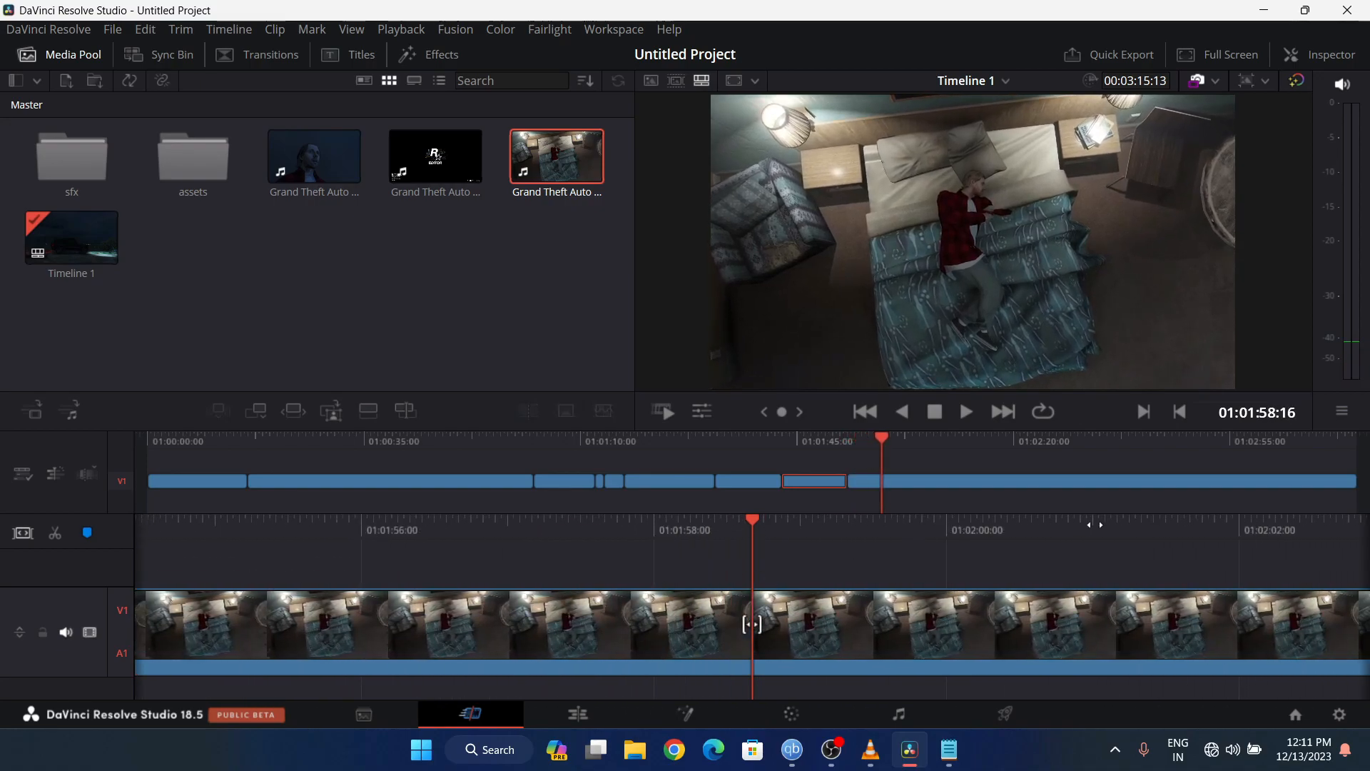
{"action": "left_click_drag", "start_coordinate": [896, 544], "coordinate": [730, 572]}
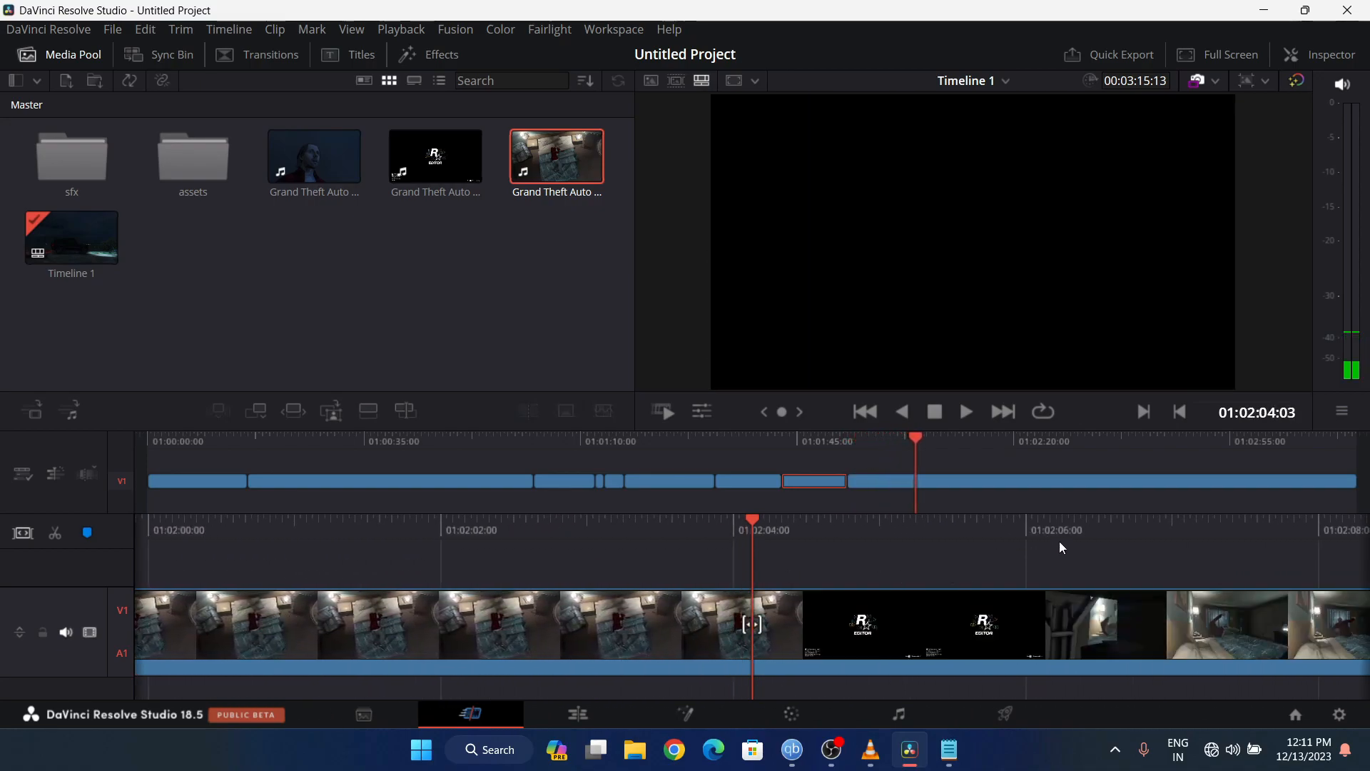
{"action": "left_click_drag", "start_coordinate": [1206, 524], "coordinate": [943, 555]}
{"action": "left_click", "coordinate": [875, 632]}
{"action": "left_click", "coordinate": [688, 630]}
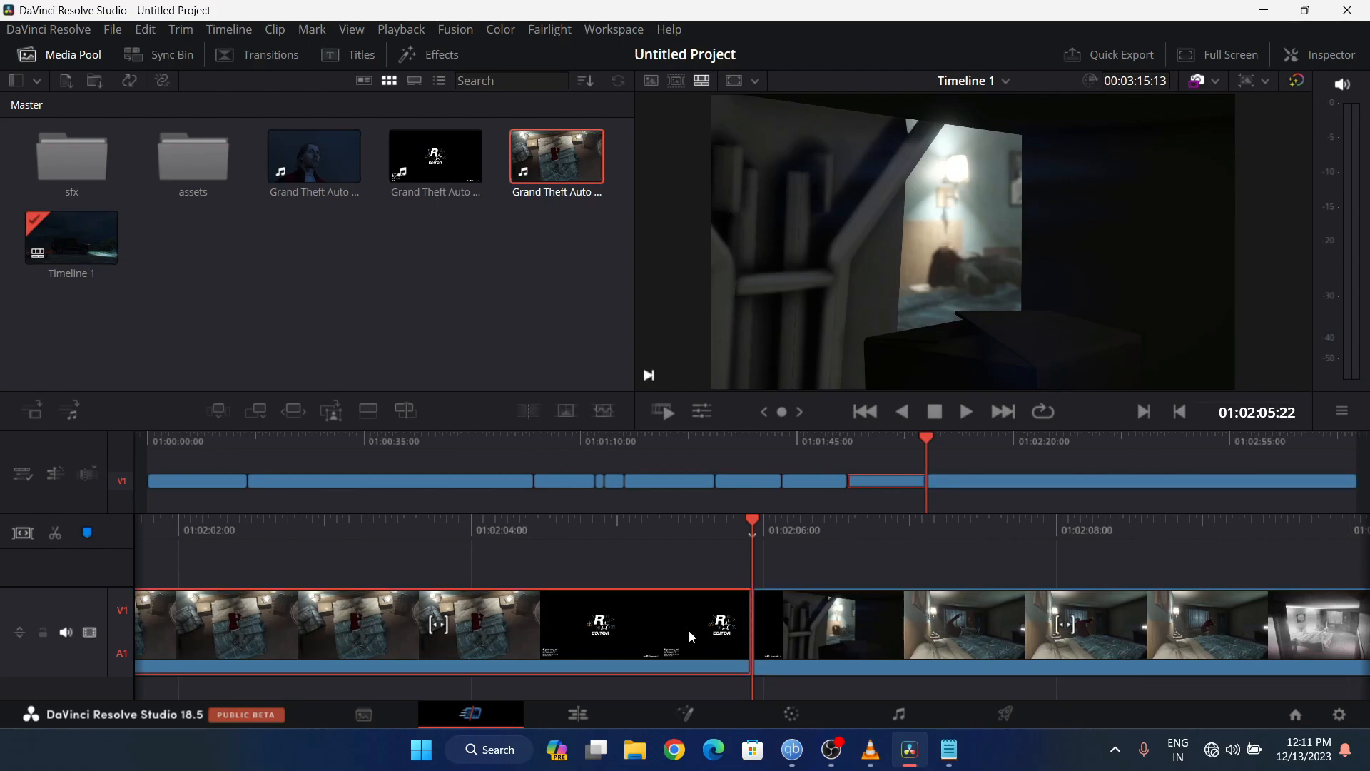
{"action": "key", "text": "Delete"}
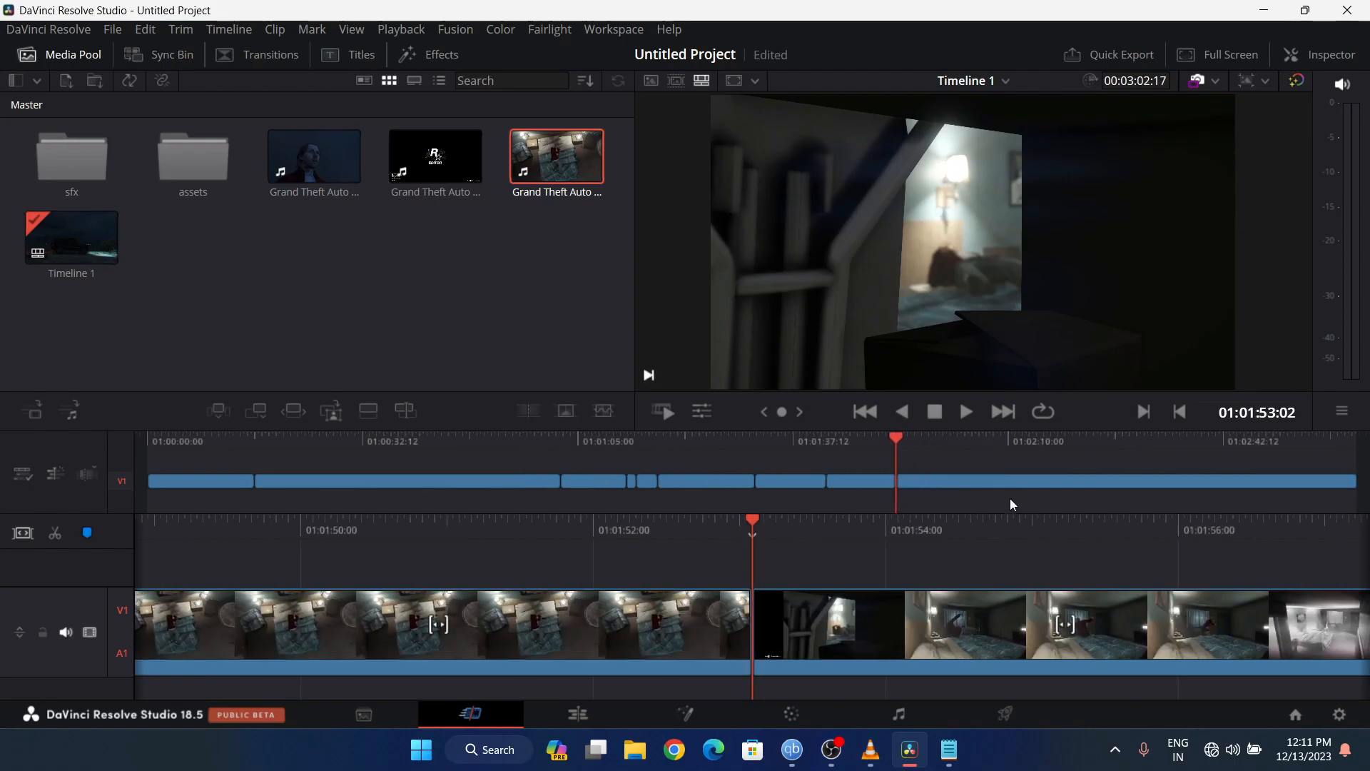
- Review the bedroom and television shots and split the television static shot at 01:02:04:00, before the next editor logo screen
{"action": "left_click_drag", "start_coordinate": [1038, 521], "coordinate": [397, 537]}
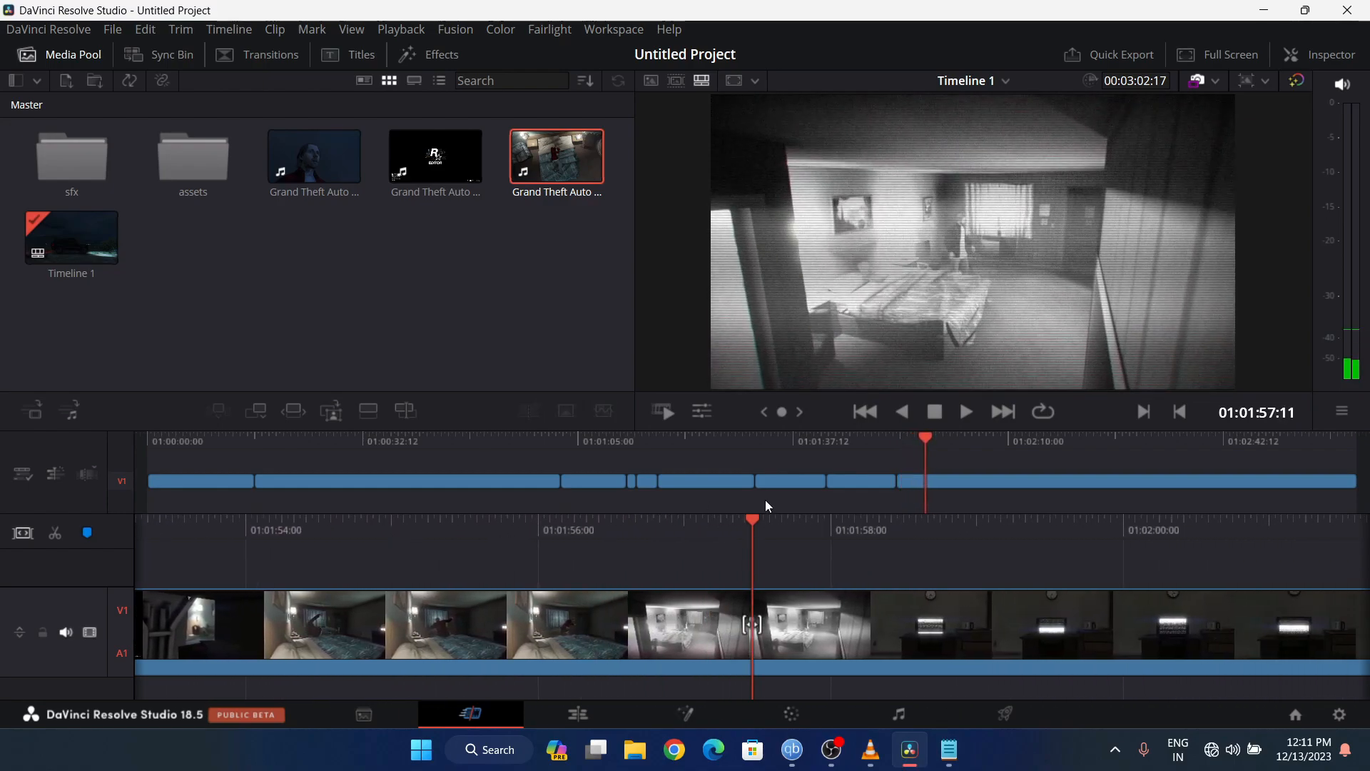
{"action": "left_click_drag", "start_coordinate": [1099, 533], "coordinate": [554, 563]}
{"action": "left_click_drag", "start_coordinate": [1007, 544], "coordinate": [778, 551]}
{"action": "key", "text": "ctrl+b"}
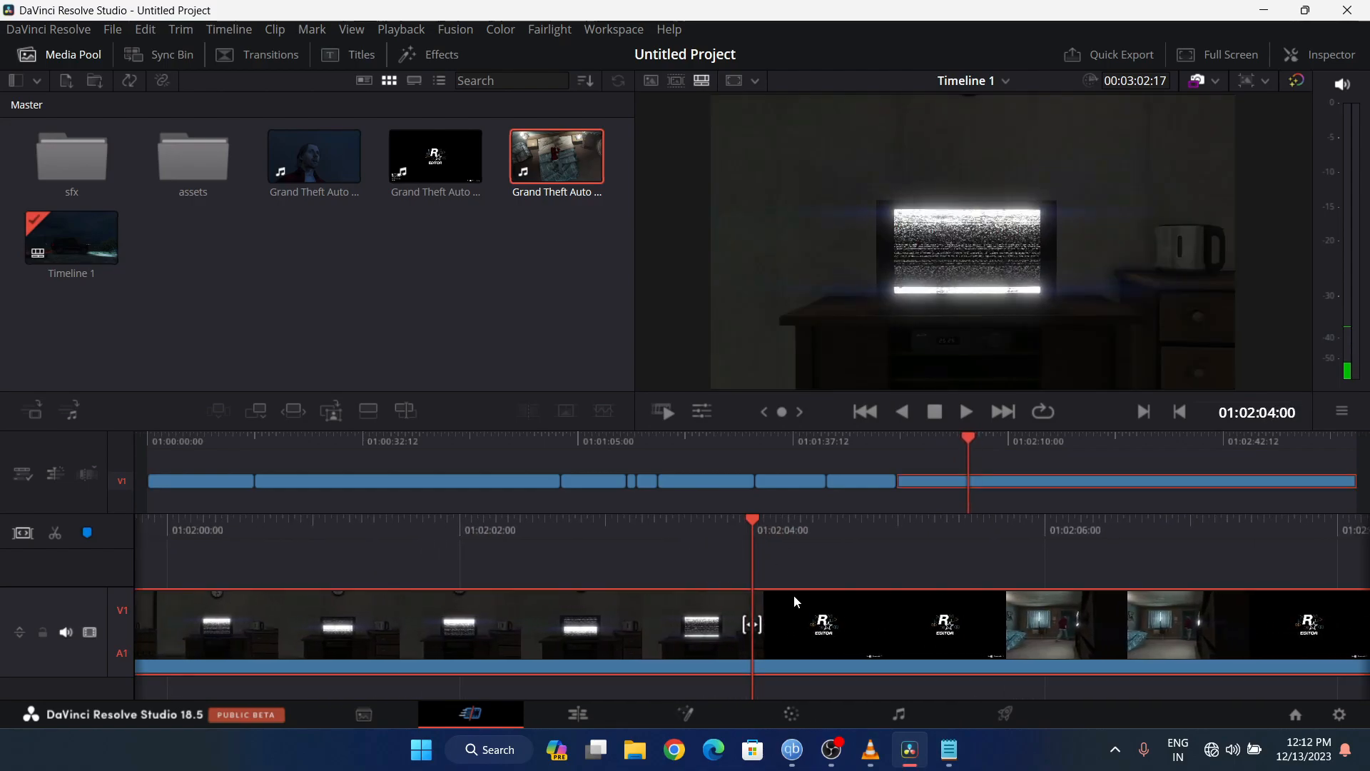
- Split the clip at 01:02:05:18, where the man walks in the bedroom, and delete the logo section between 01:02:04:00 and this cut
{"action": "mouse_move", "coordinate": [1164, 533]}
{"action": "left_mouse_down"}
{"action": "mouse_move", "coordinate": [777, 551]}
{"action": "mouse_move", "coordinate": [967, 530]}
{"action": "mouse_move", "coordinate": [1261, 525]}
{"action": "mouse_move", "coordinate": [1131, 536]}
{"action": "mouse_move", "coordinate": [1195, 531]}
{"action": "mouse_move", "coordinate": [1157, 537]}
{"action": "left_mouse_up"}
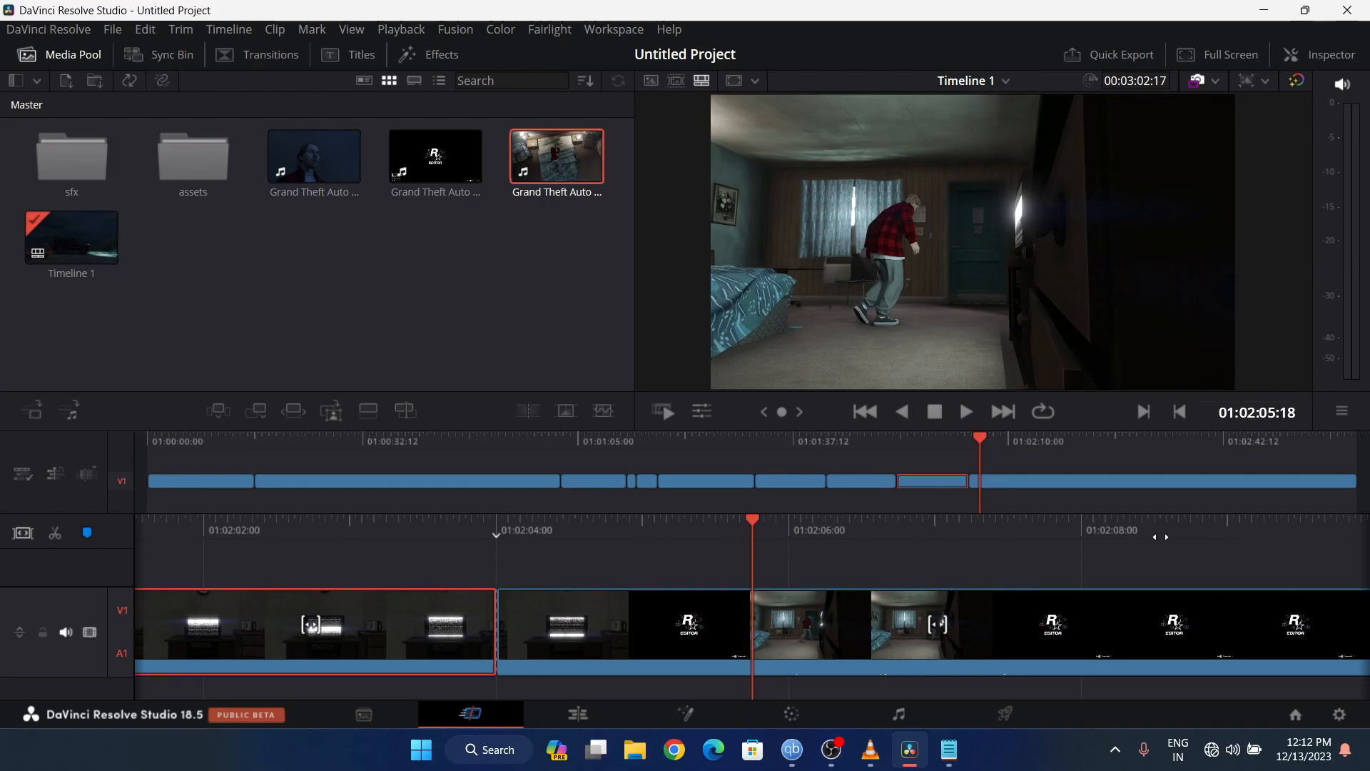
{"action": "left_click", "coordinate": [938, 609]}
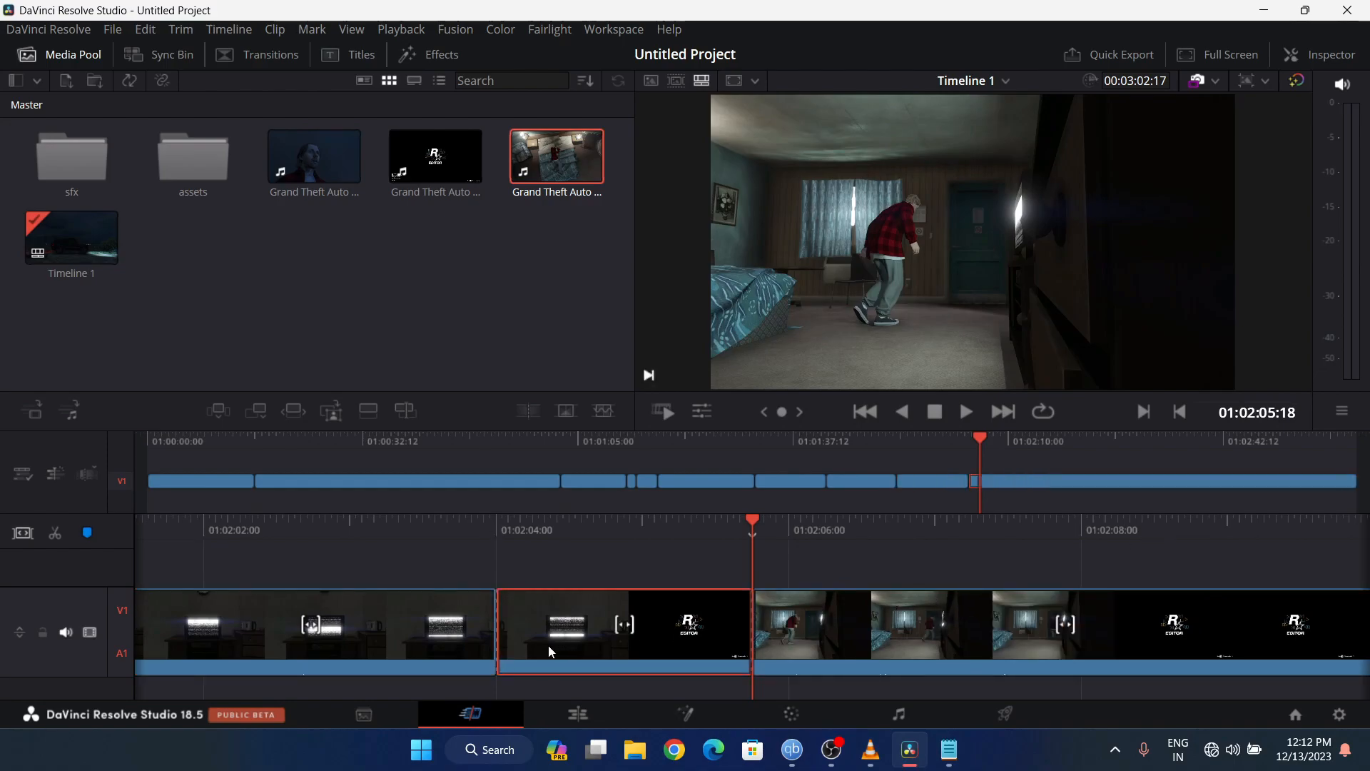
{"action": "key", "text": "Delete"}
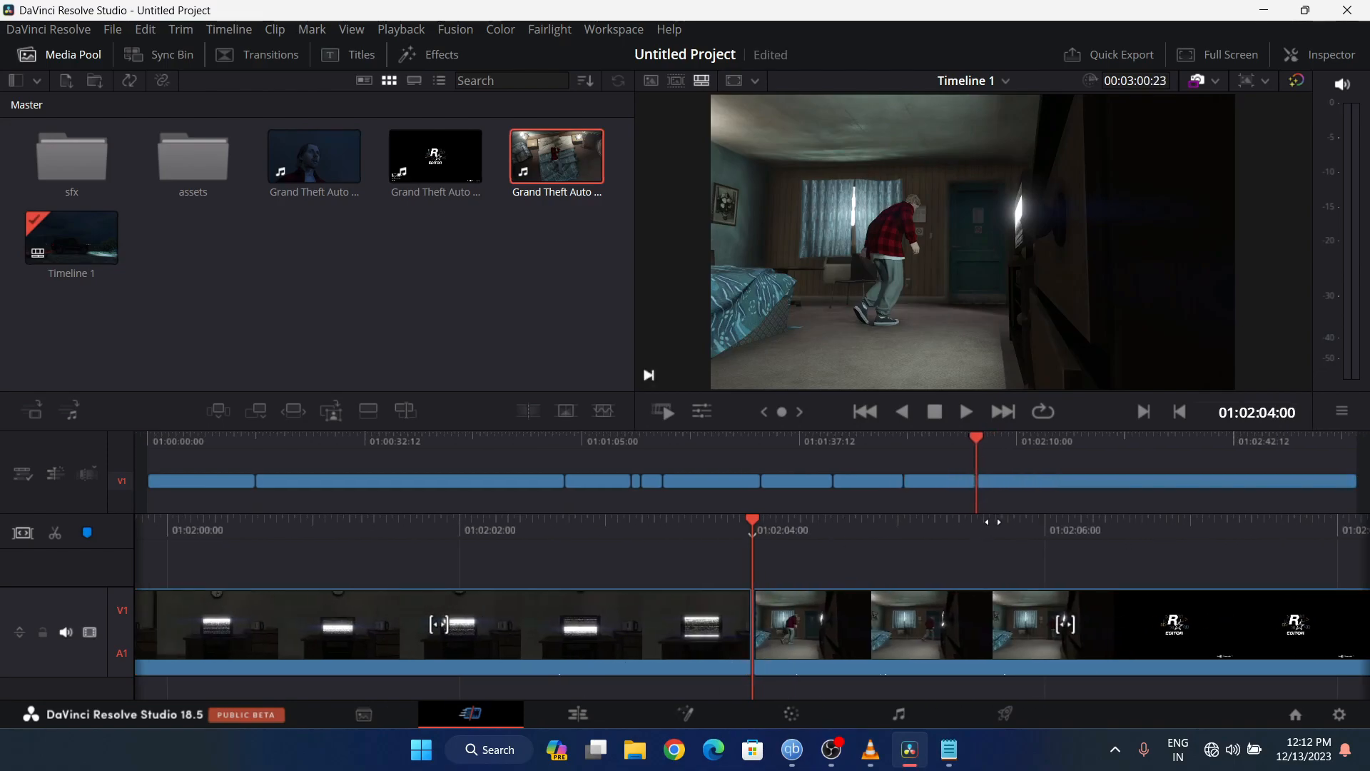
{"action": "key", "text": "space"}
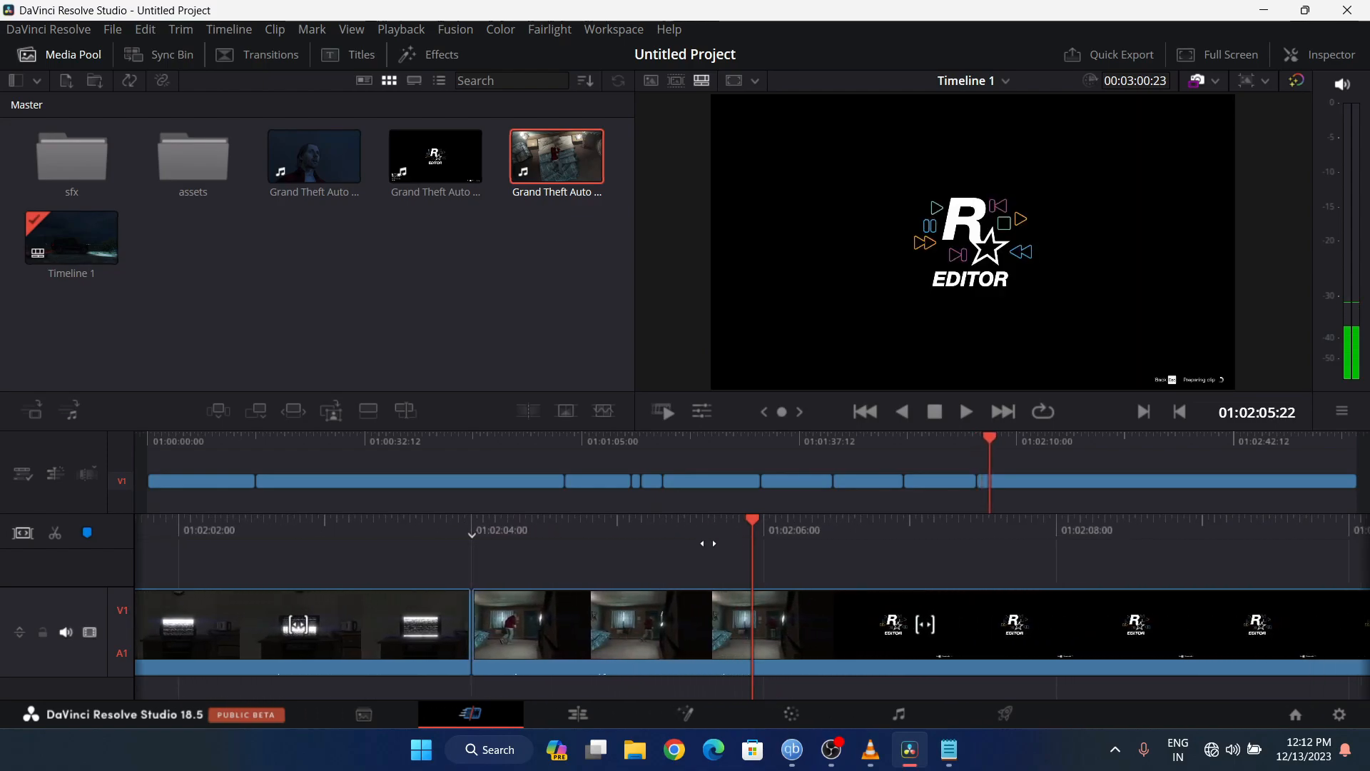
- Split the Video 1 clip at 01:02:05:17 in the bedroom shot and delete everything after the cut
{"action": "key", "text": "space"}
{"action": "left_click", "coordinate": [807, 631]}
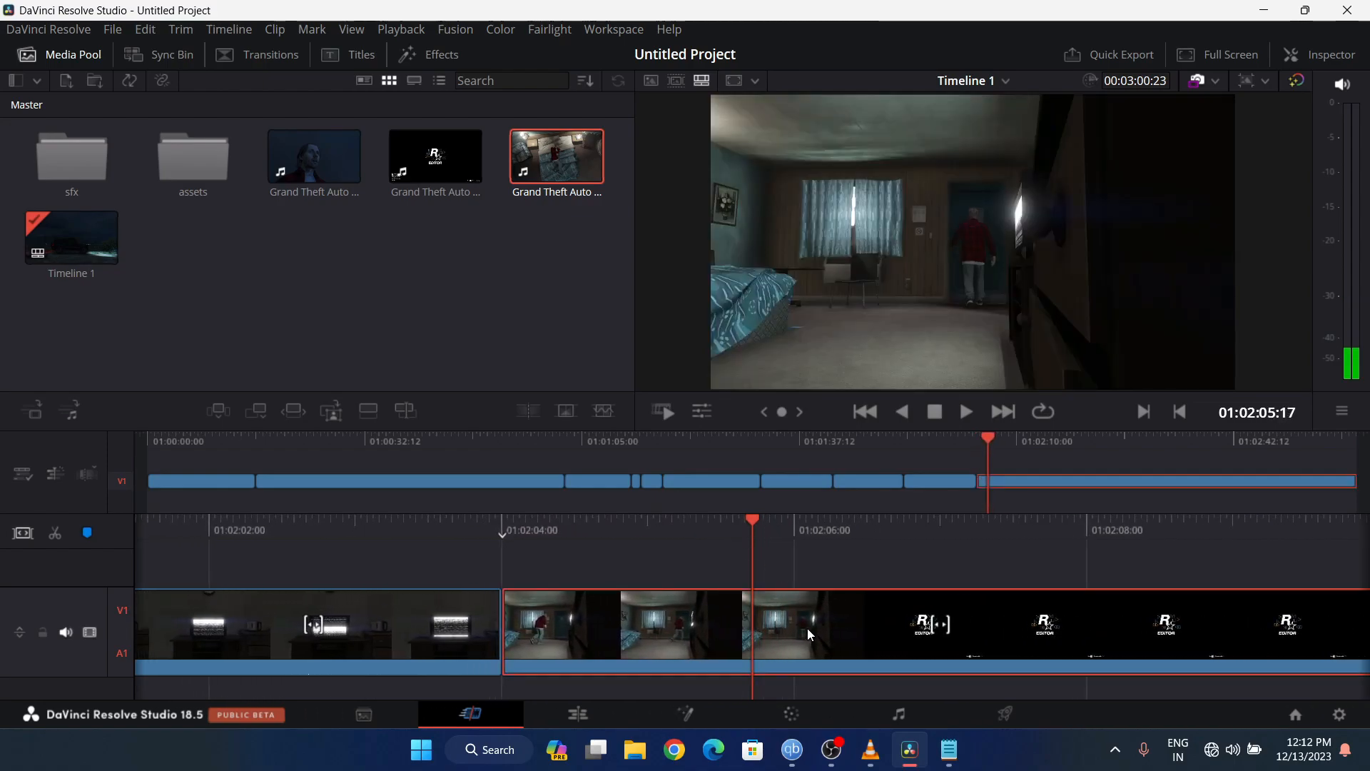
{"action": "key", "text": "ctrl+b"}
{"action": "key", "text": "Delete"}
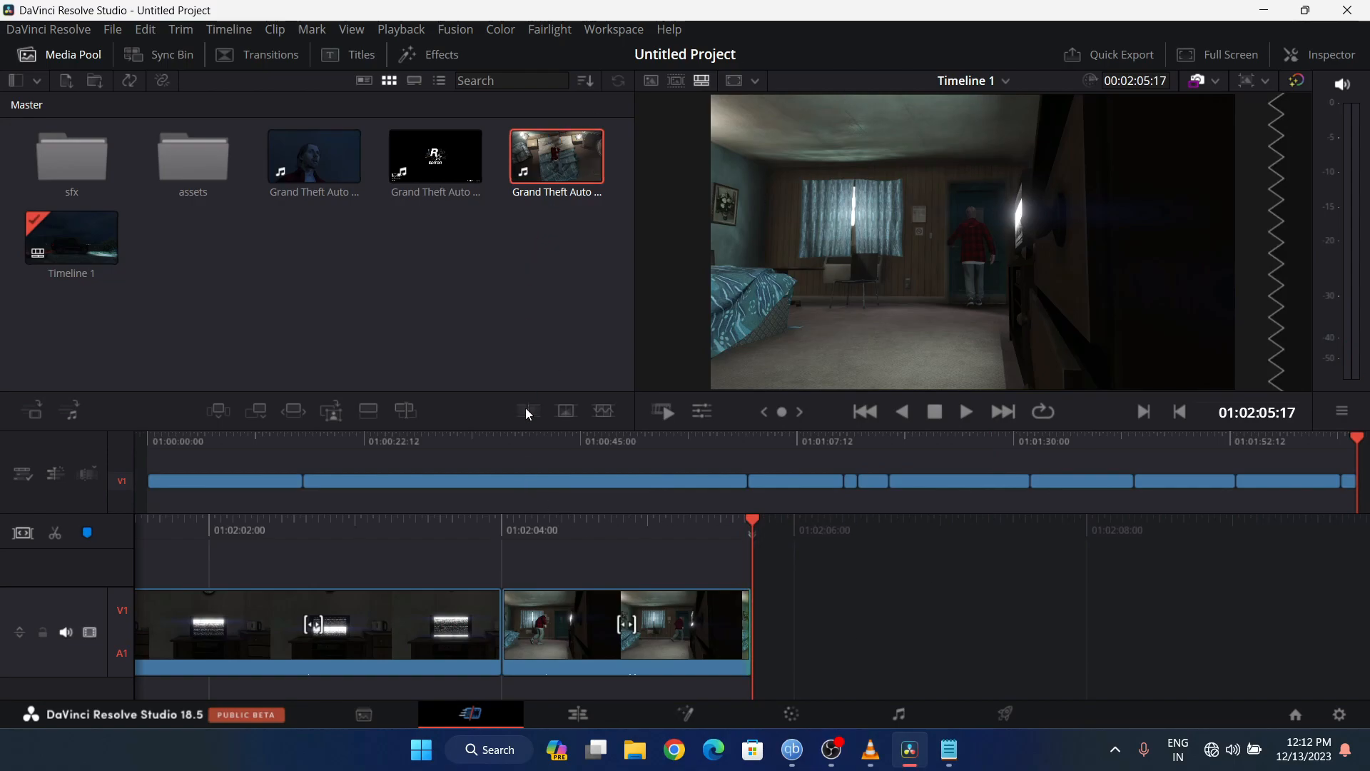
- Scrub back through the assembled footage to the overhead ground shot and switch to the Edit page
{"action": "left_click_drag", "start_coordinate": [369, 526], "coordinate": [321, 550]}
{"action": "left_click_drag", "start_coordinate": [214, 521], "coordinate": [1360, 554]}
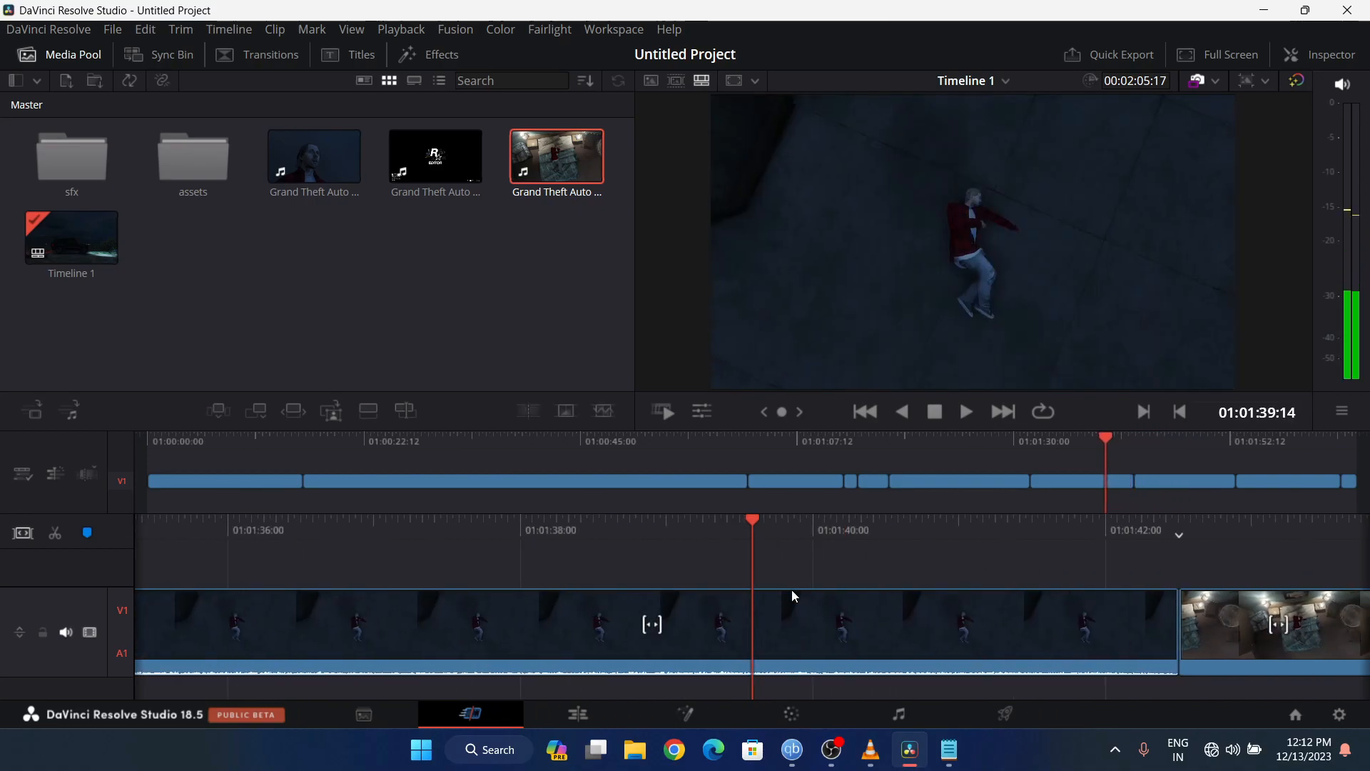
{"action": "left_click", "coordinate": [583, 714]}
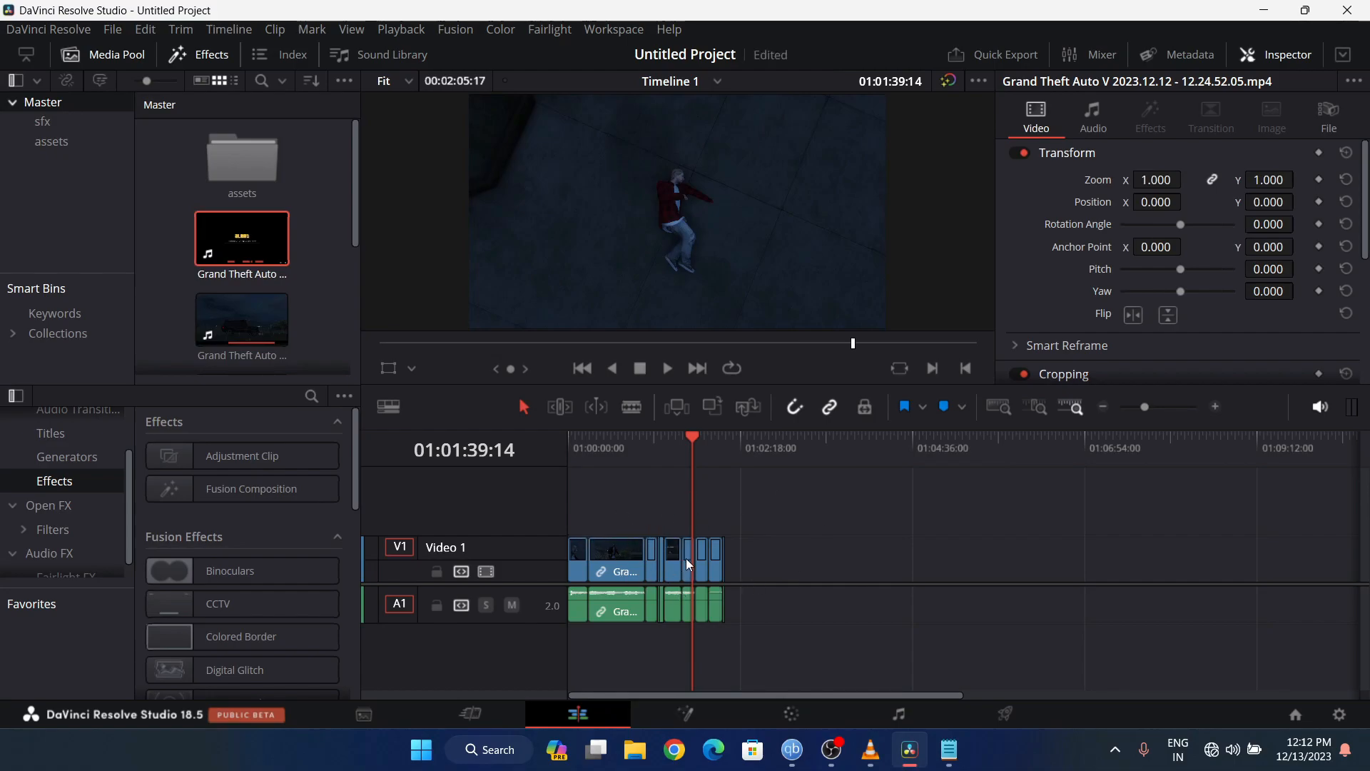
{"action": "left_click", "coordinate": [470, 714]}
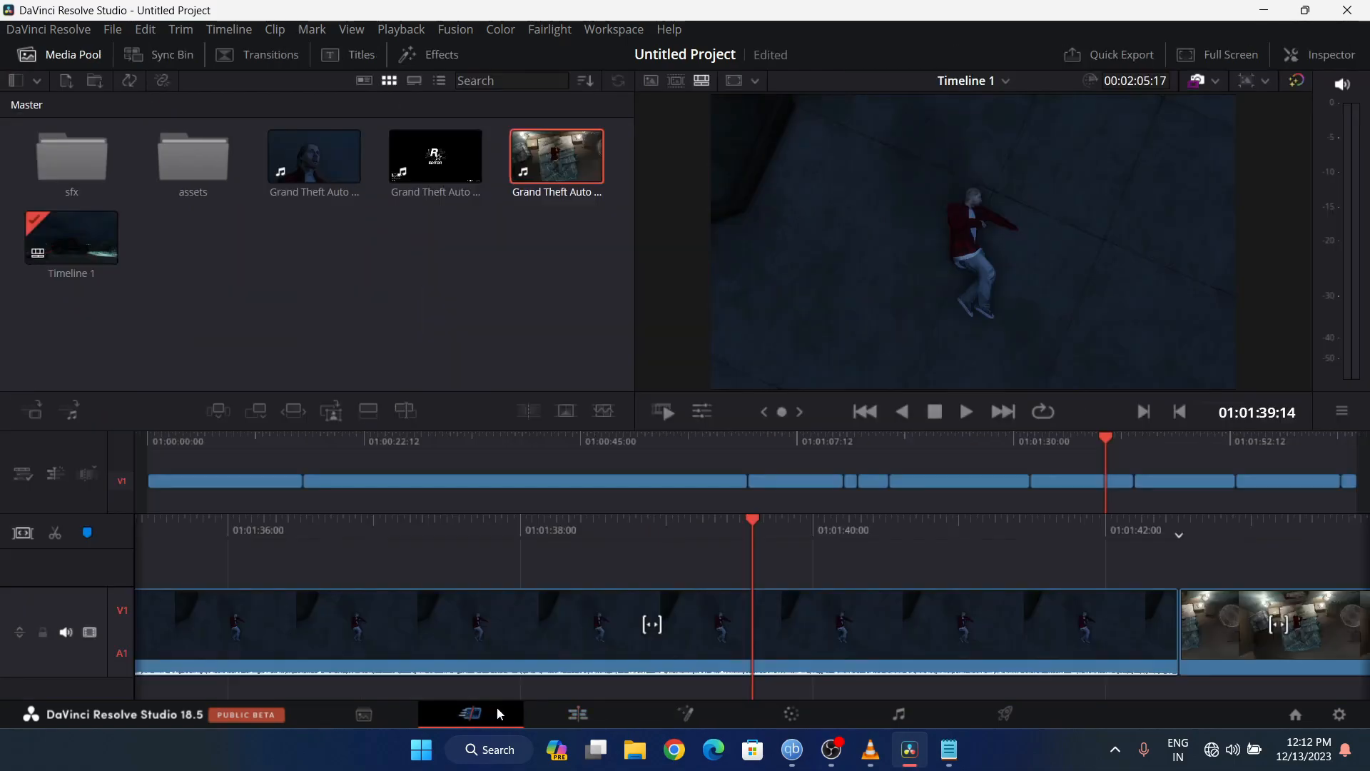
{"action": "left_click", "coordinate": [578, 713]}
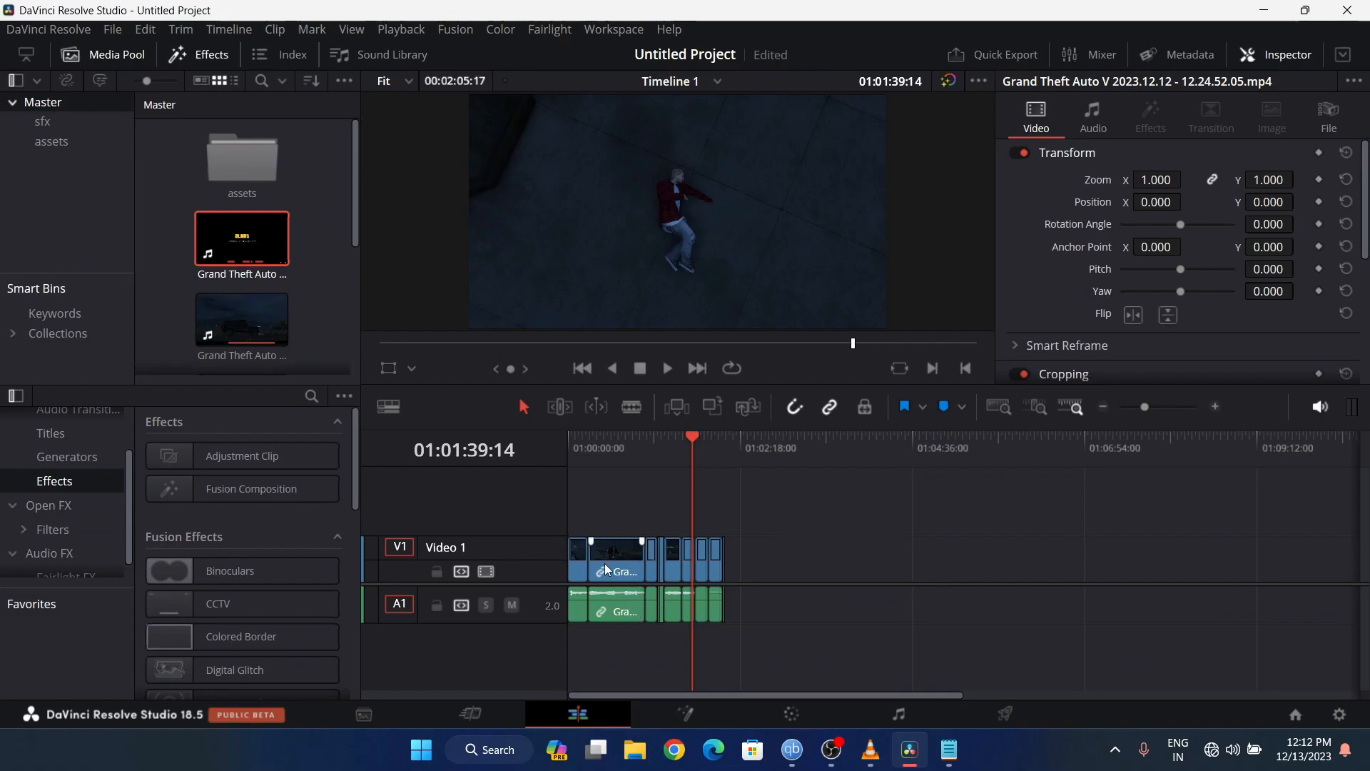
- Scrub through the whole assembled sequence and mute audio track A1
{"action": "scroll", "coordinate": [605, 566], "scroll_direction": "up", "scroll_amount": 5}
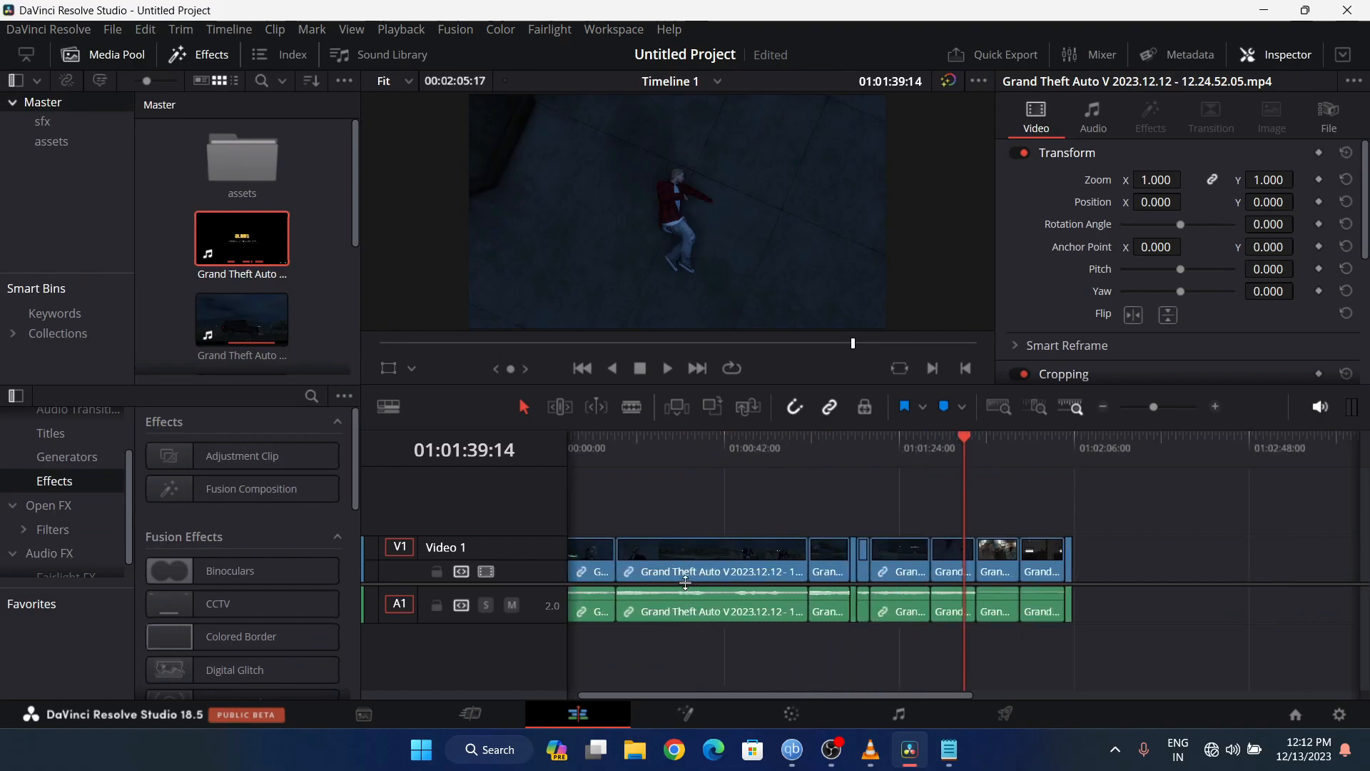
{"action": "scroll", "coordinate": [725, 582], "scroll_direction": "up", "scroll_amount": 1}
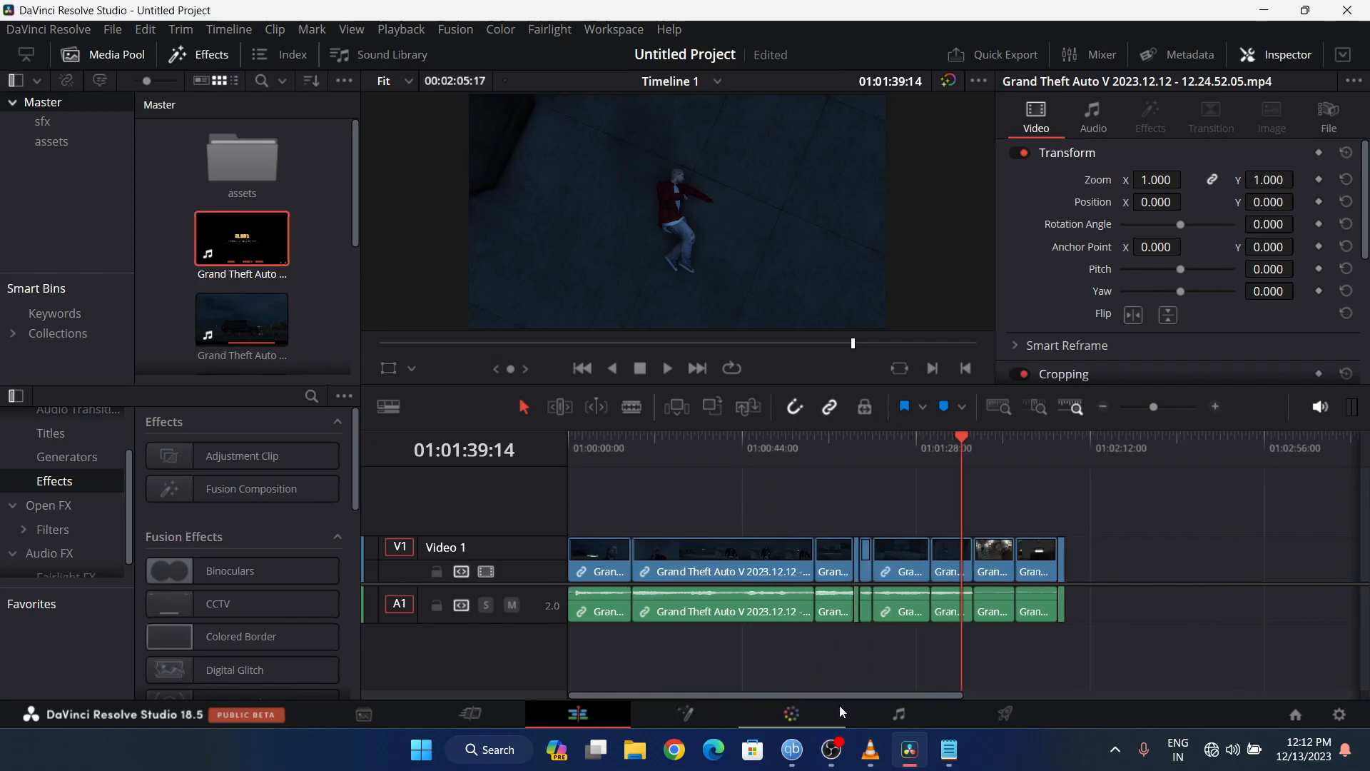
{"action": "scroll", "coordinate": [652, 648], "scroll_direction": "up", "scroll_amount": 2}
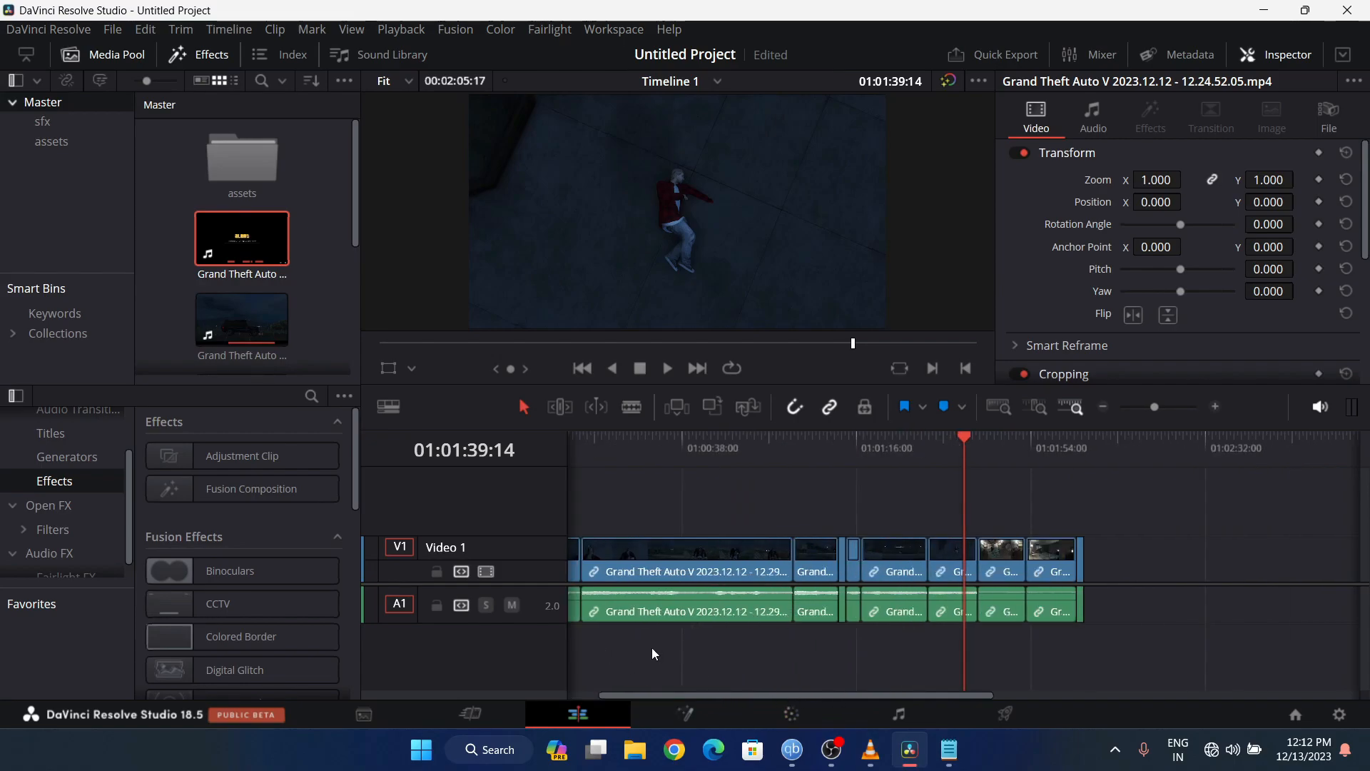
{"action": "left_click_drag", "start_coordinate": [761, 696], "coordinate": [775, 696]}
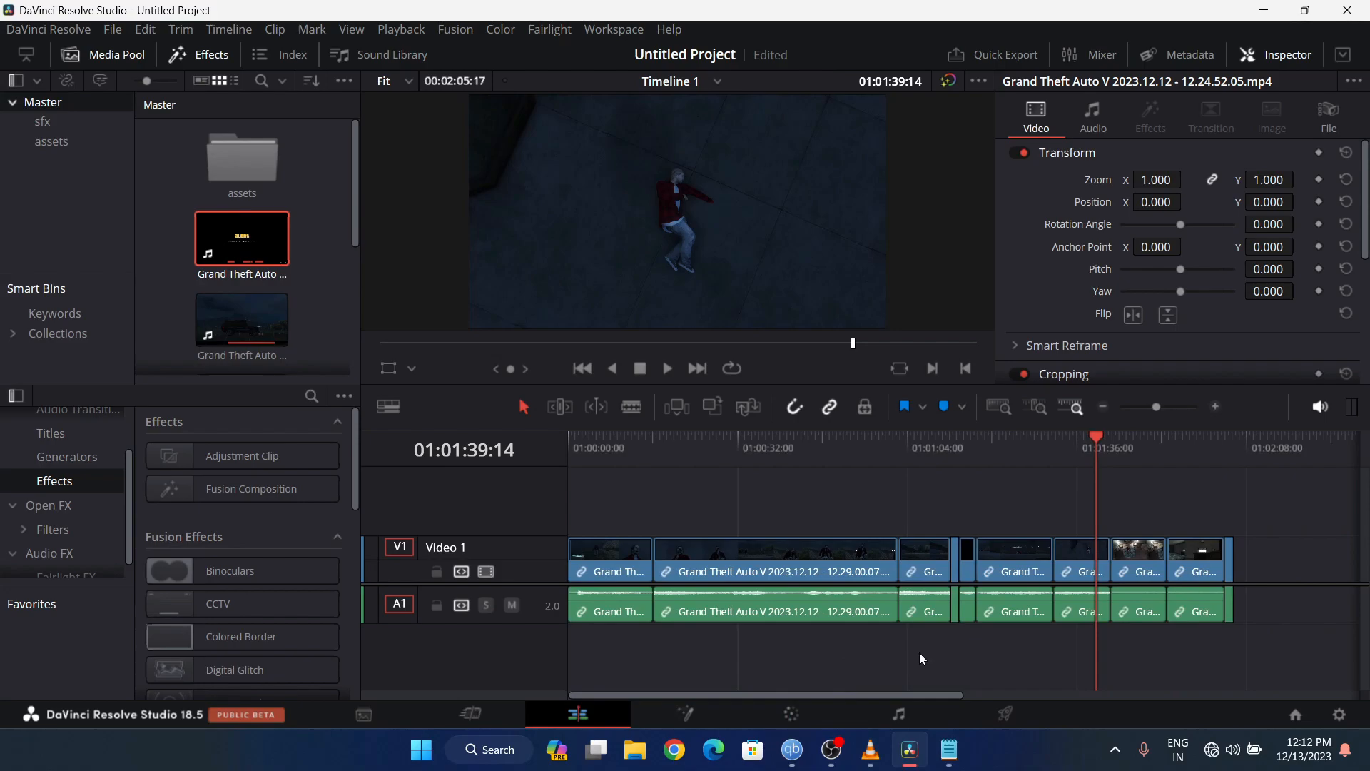
{"action": "scroll", "coordinate": [920, 653], "scroll_direction": "left", "scroll_amount": 3}
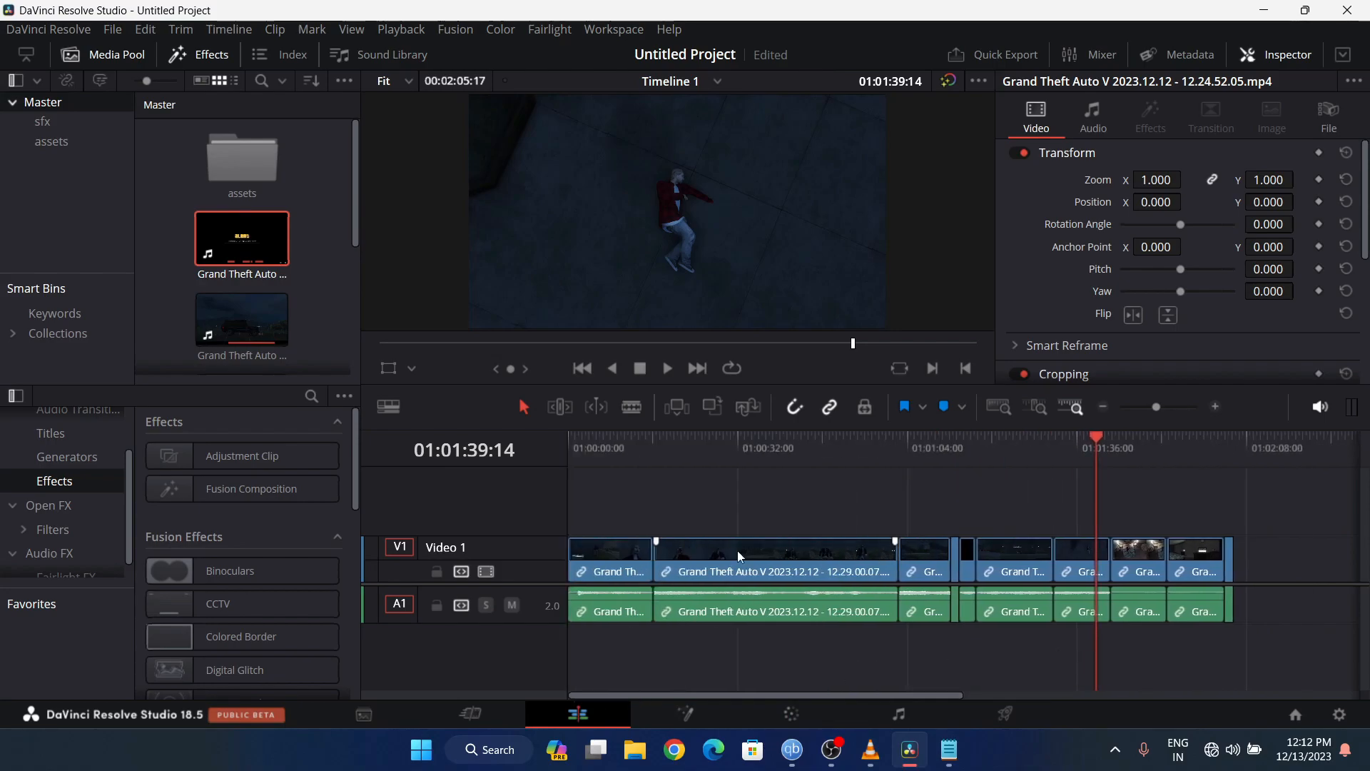
{"action": "left_click", "coordinate": [598, 450]}
{"action": "left_click_drag", "start_coordinate": [606, 450], "coordinate": [1033, 492]}
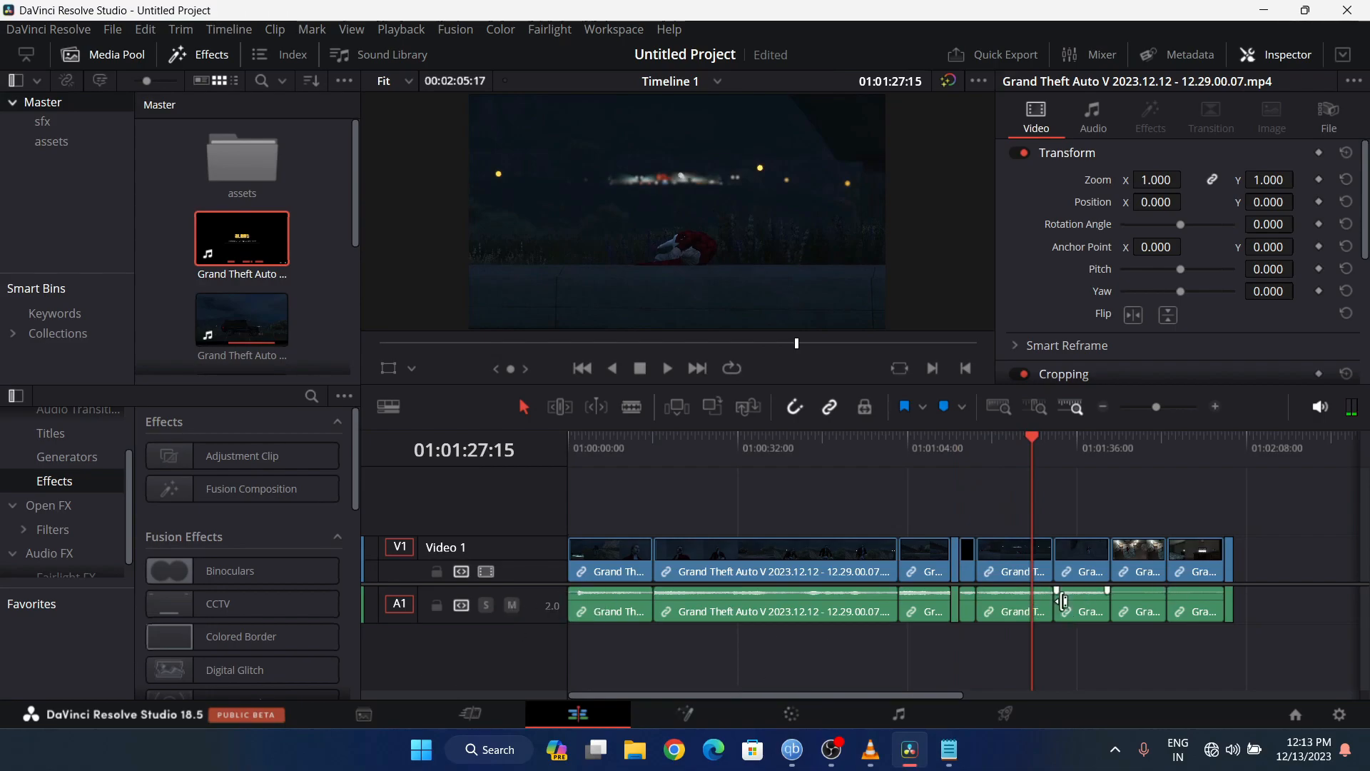
{"action": "left_click", "coordinate": [511, 606]}
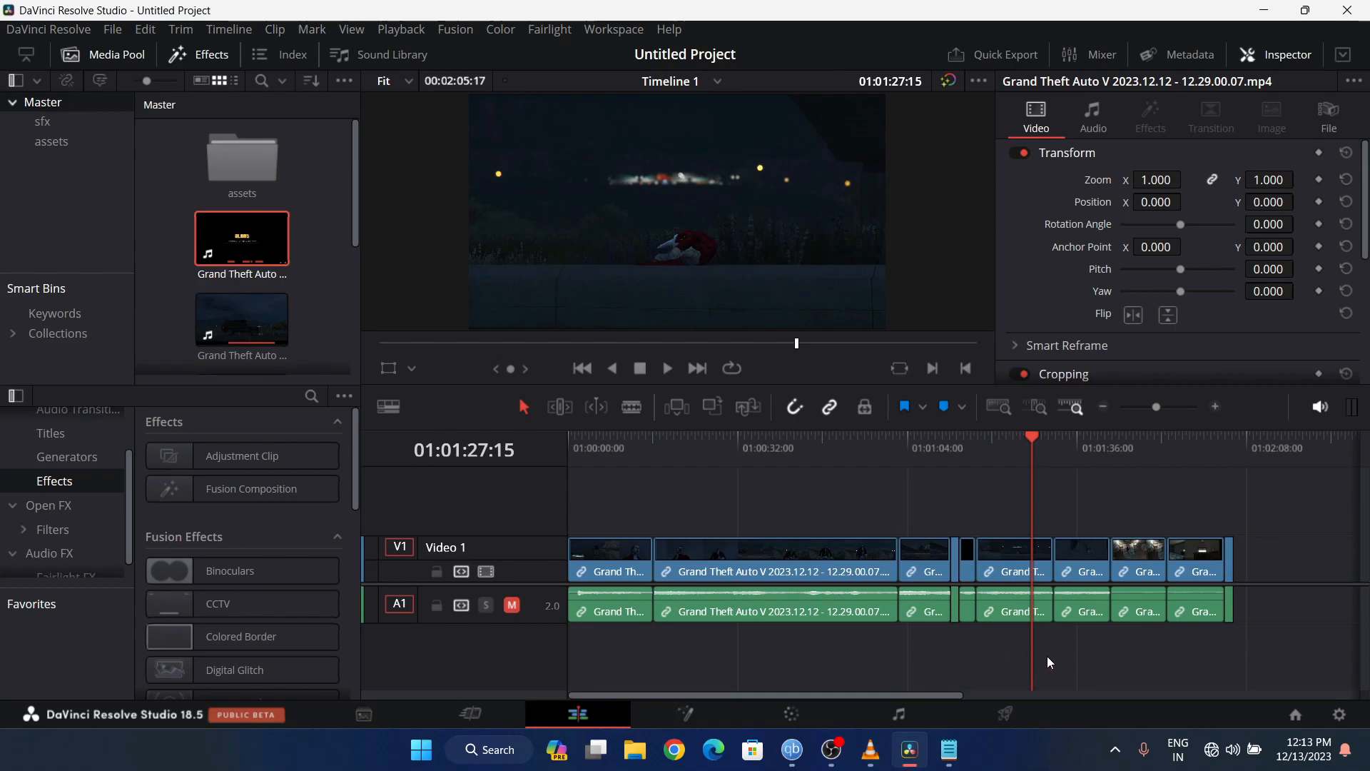
{"action": "left_click_drag", "start_coordinate": [1050, 451], "coordinate": [723, 494]}
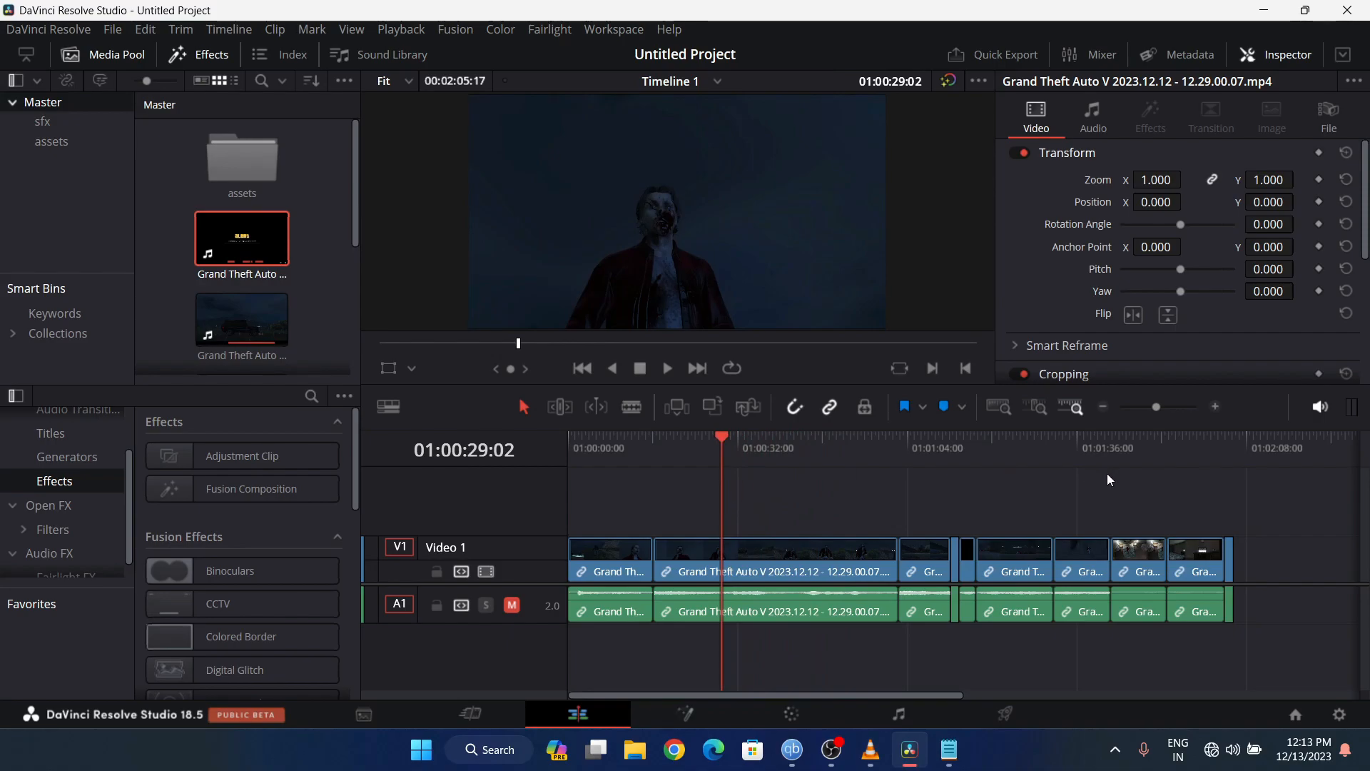
- Place 21-9 BORDER.png from the assets bin at the start of Video 2 and extend it past the last clip
{"action": "left_click", "coordinate": [301, 204]}
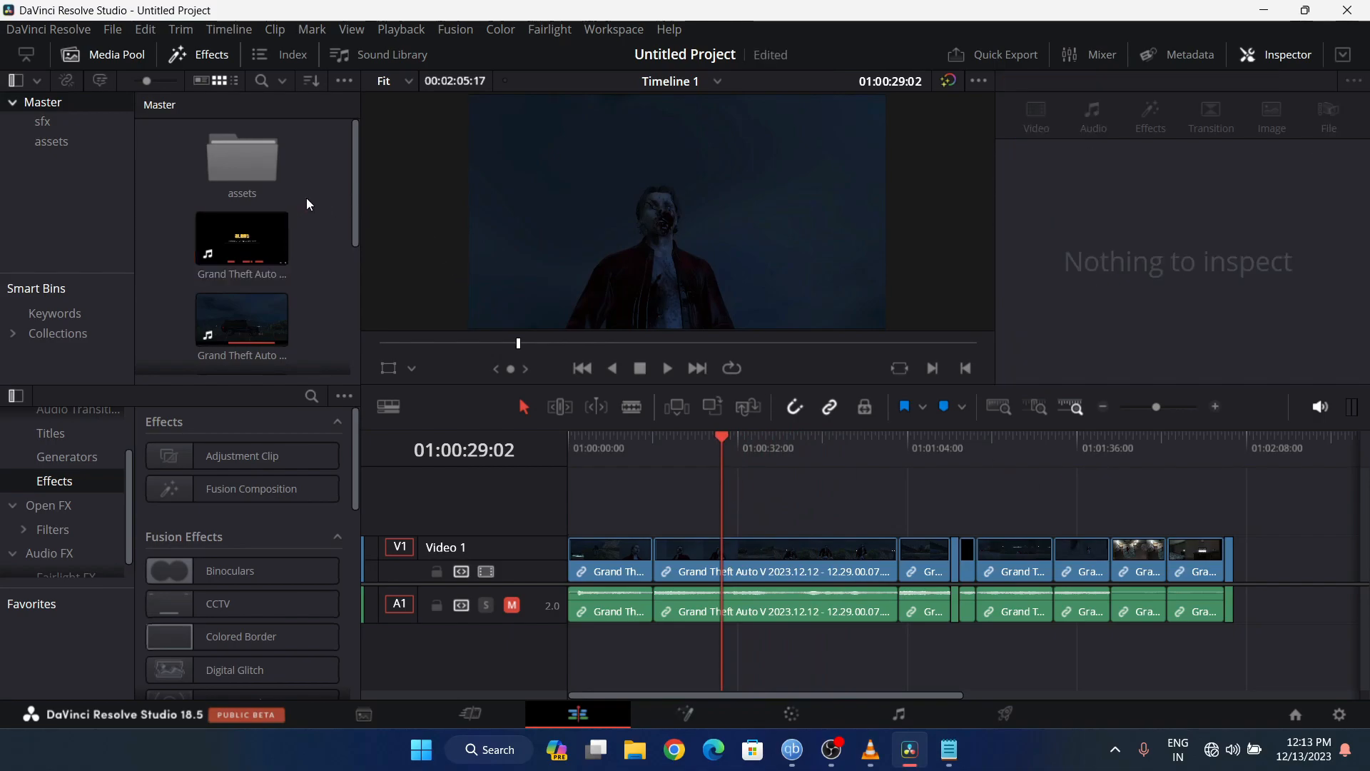
{"action": "double_click", "coordinate": [256, 174]}
{"action": "left_click", "coordinate": [232, 176]}
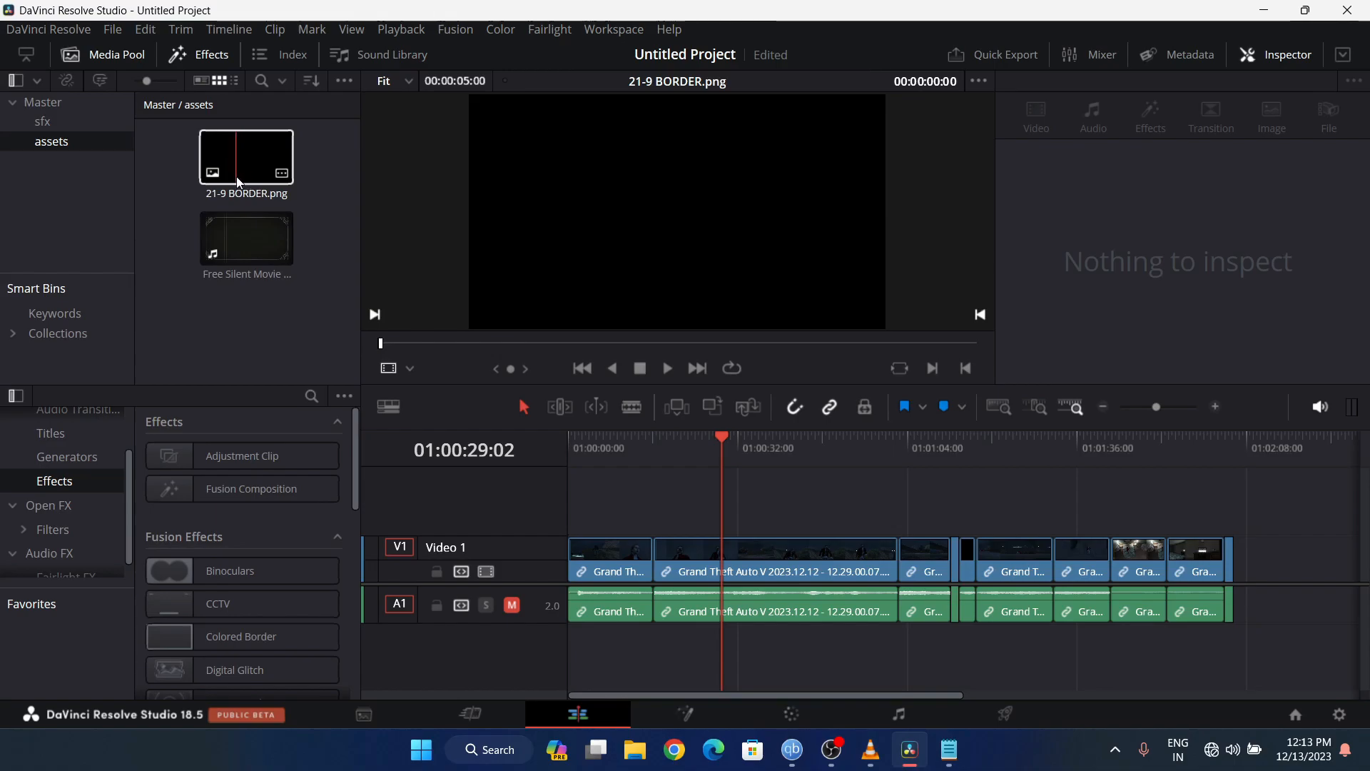
{"action": "left_click_drag", "start_coordinate": [241, 183], "coordinate": [575, 527]}
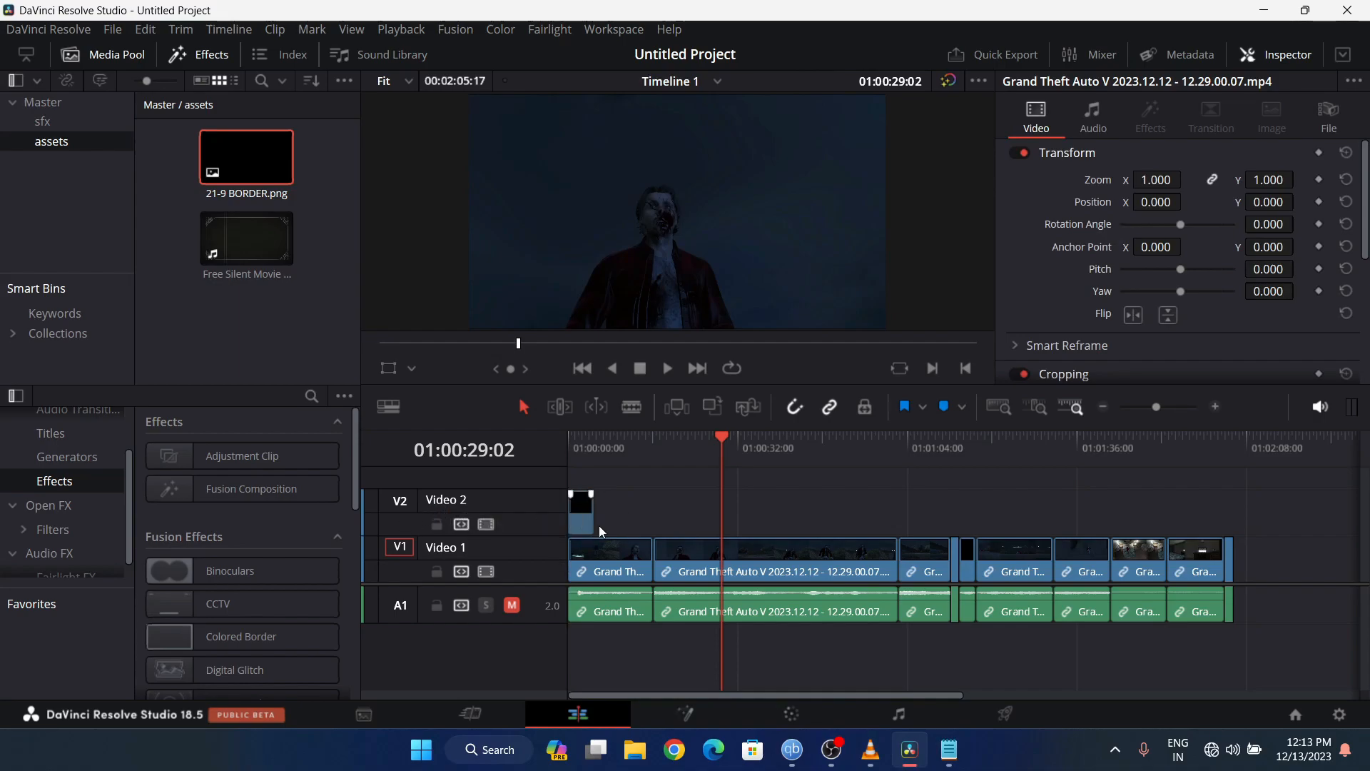
{"action": "left_click_drag", "start_coordinate": [596, 519], "coordinate": [1331, 523]}
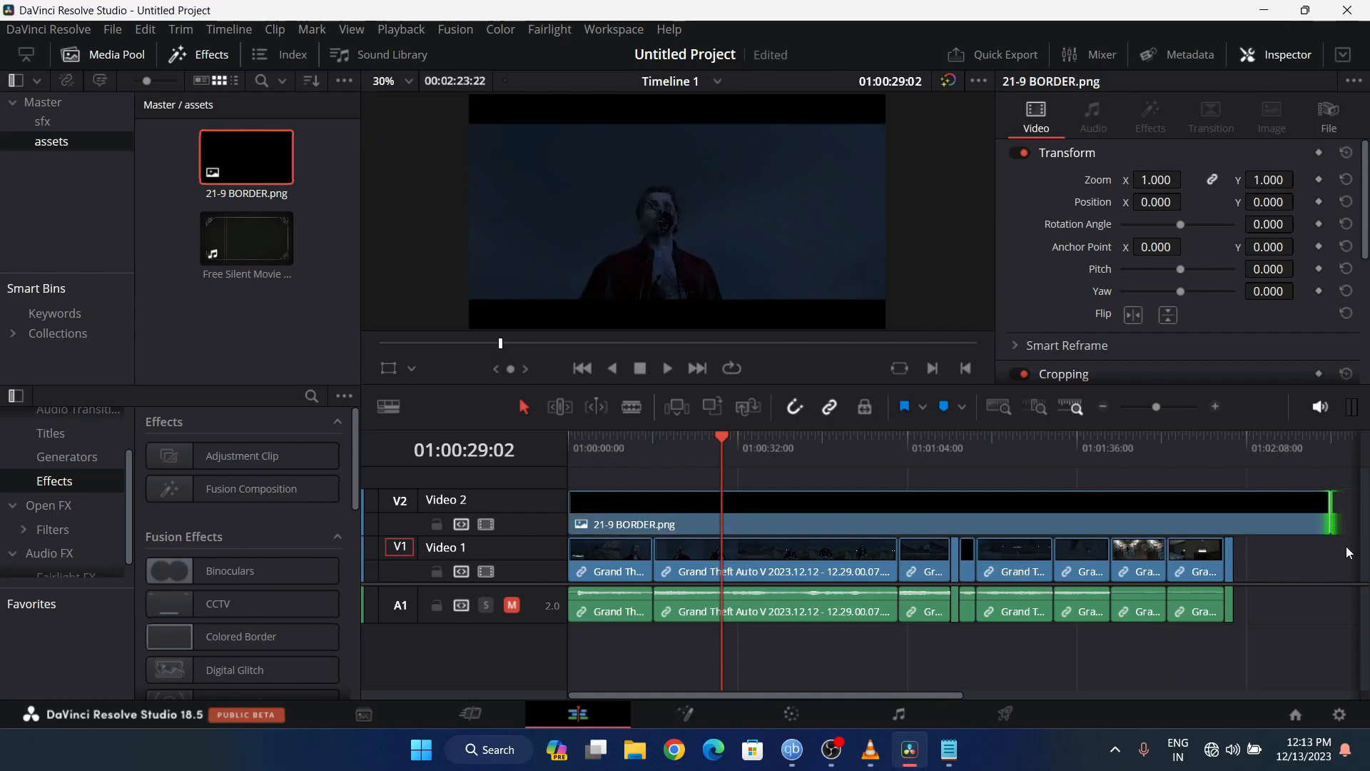
- Play the opening car shot, split it at 01:00:02:03 and delete the section before the cut
{"action": "left_click_drag", "start_coordinate": [608, 442], "coordinate": [523, 435]}
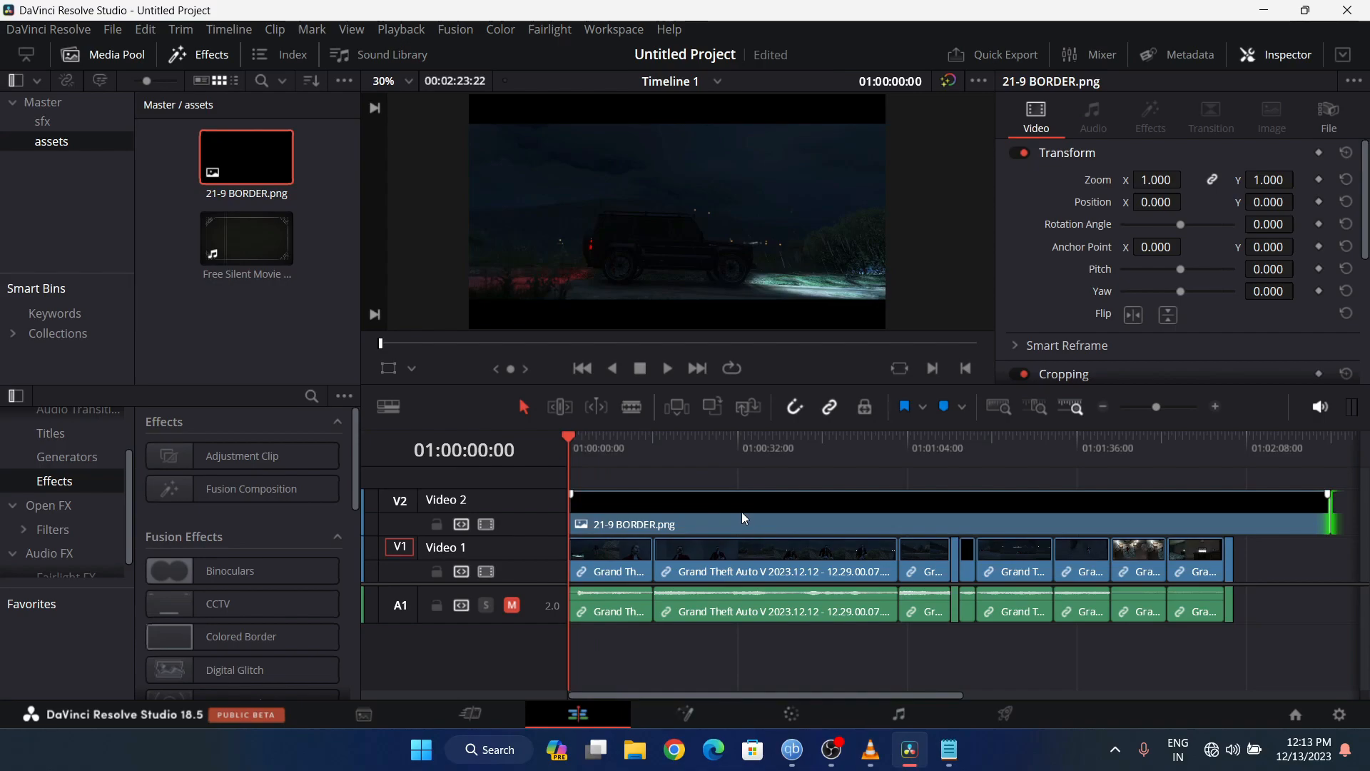
{"action": "key", "text": "space"}
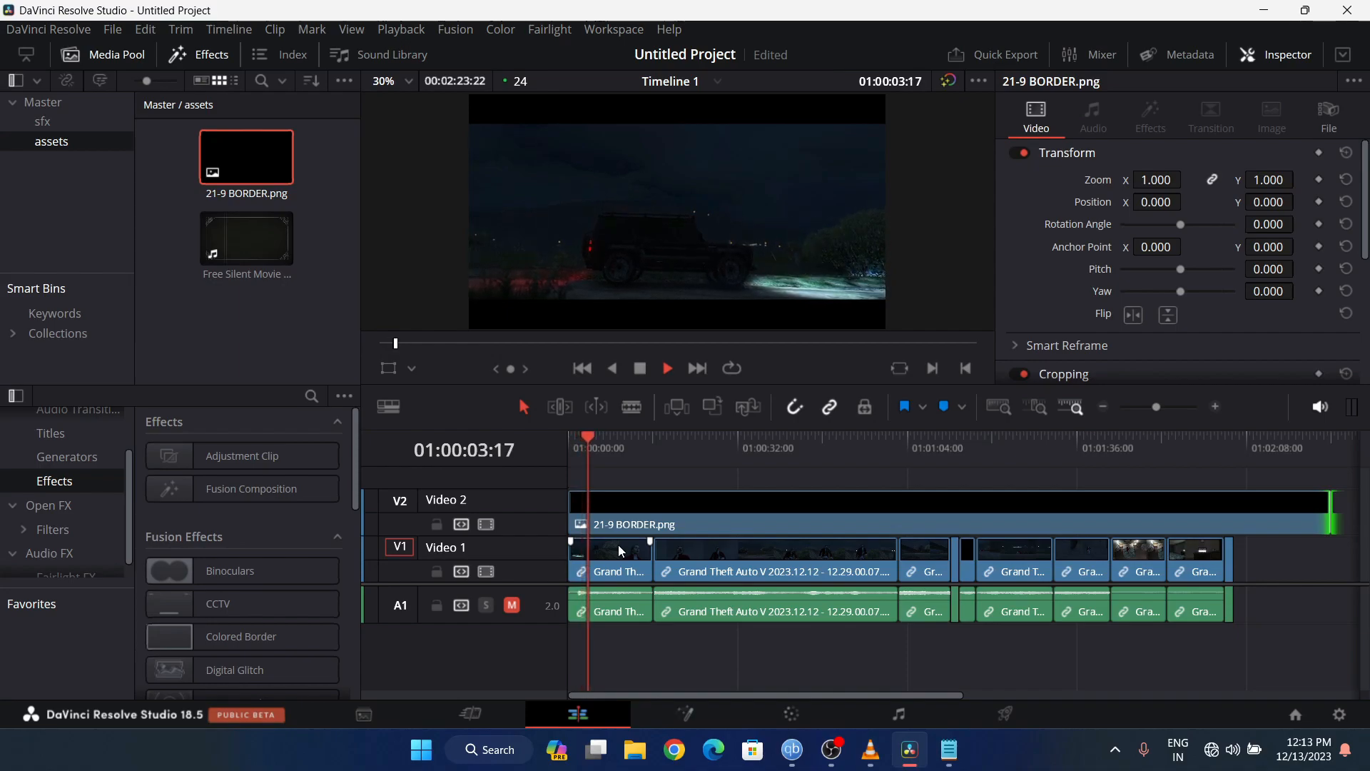
{"action": "left_click_drag", "start_coordinate": [598, 459], "coordinate": [580, 456]}
{"action": "key", "text": "space"}
{"action": "key", "text": "space"}
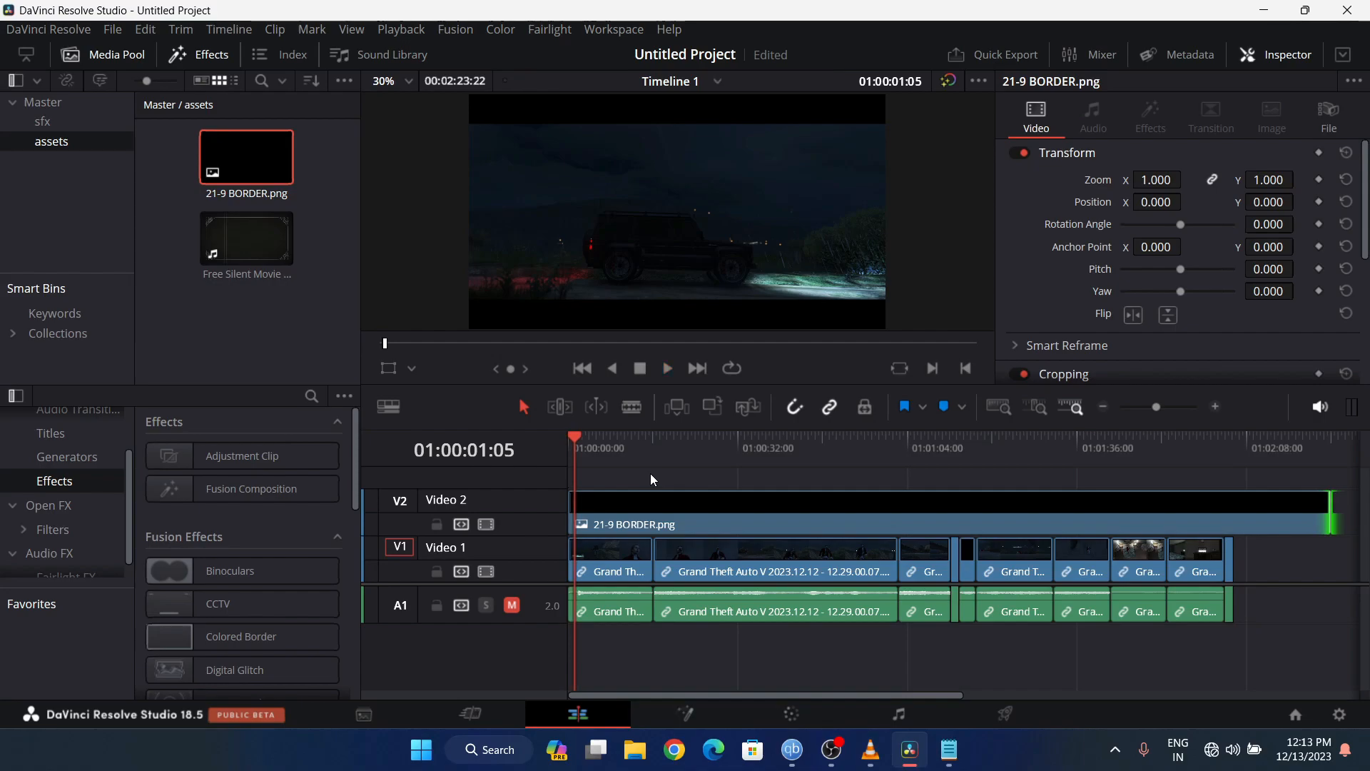
{"action": "key", "text": "space"}
{"action": "key", "text": "space"}
{"action": "left_click", "coordinate": [609, 577]}
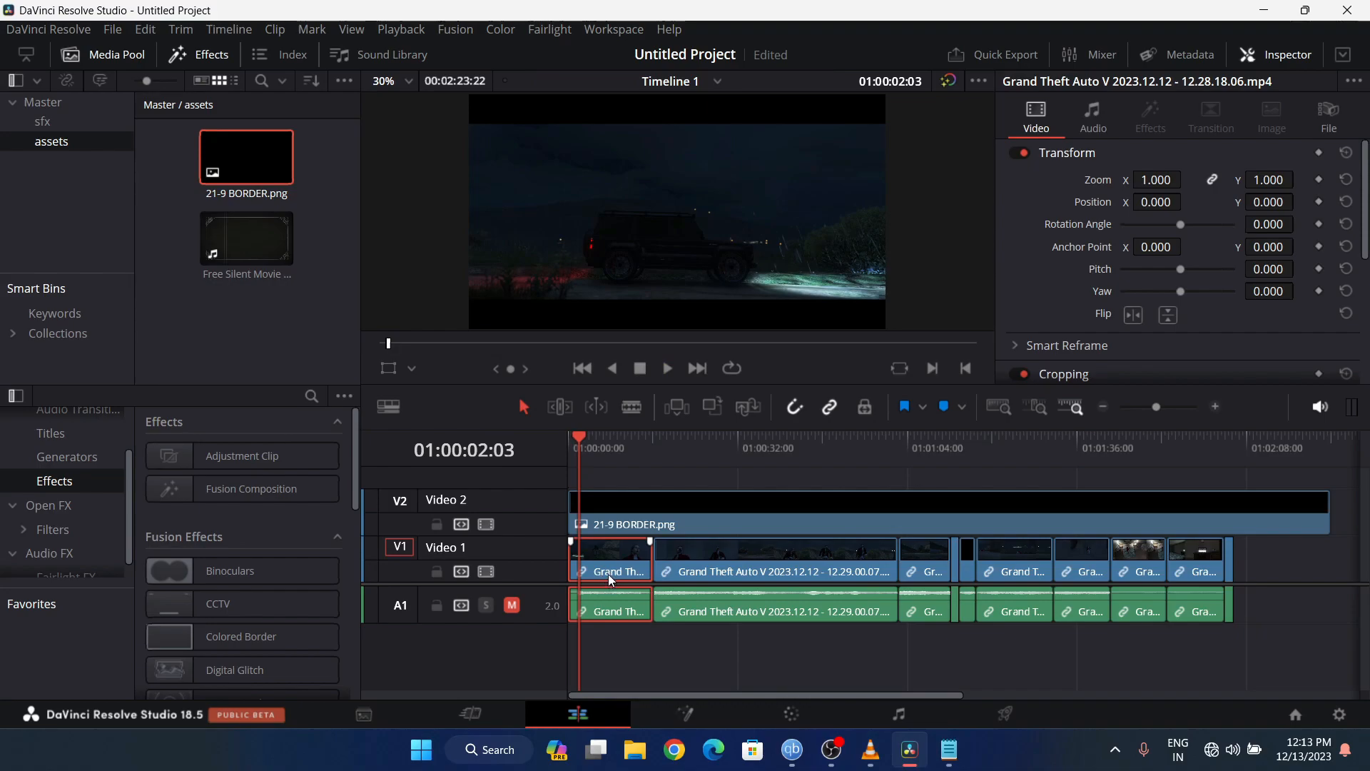
{"action": "key", "text": "ctrl+b"}
{"action": "key", "text": "Delete"}
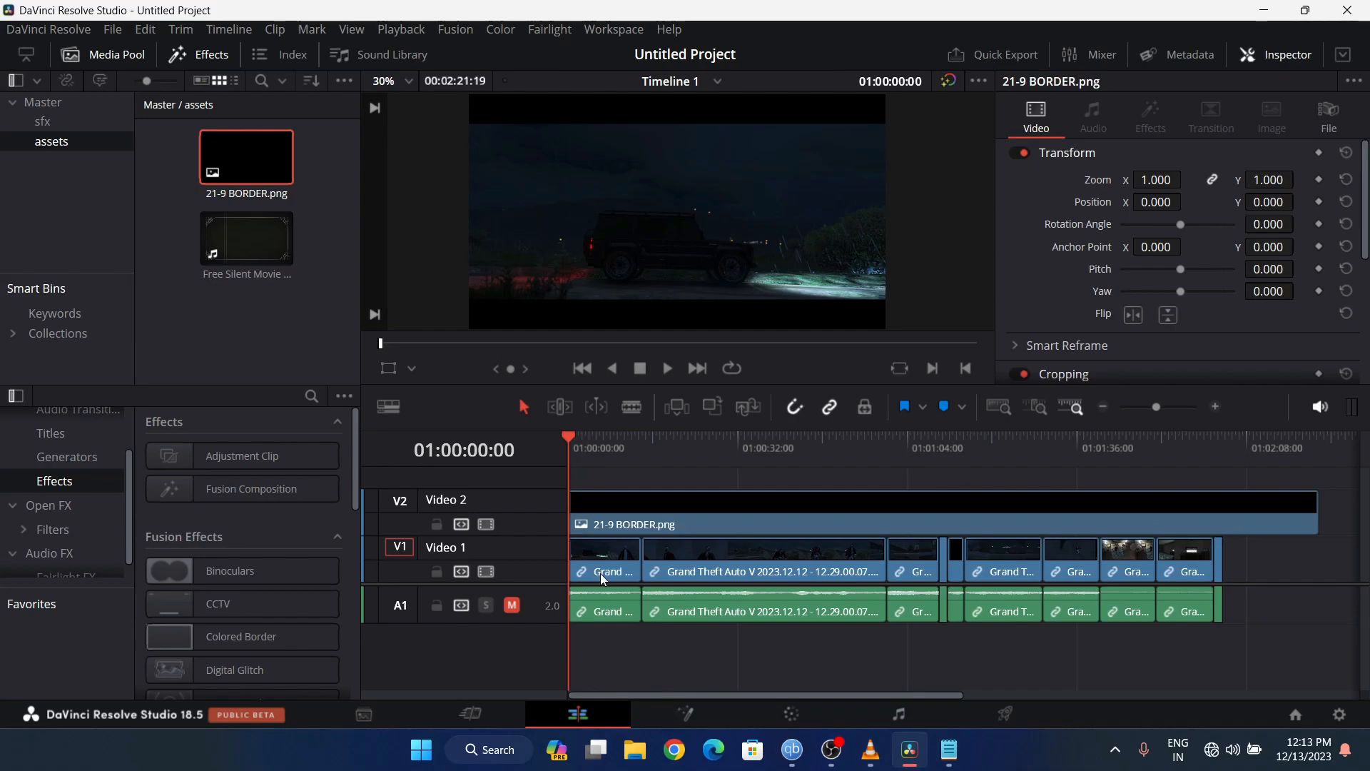
- Play through the opening shots and split the long 12.29.00.07 clip at 01:00:31:14, on the man beside the road
{"action": "left_click", "coordinate": [505, 713]}
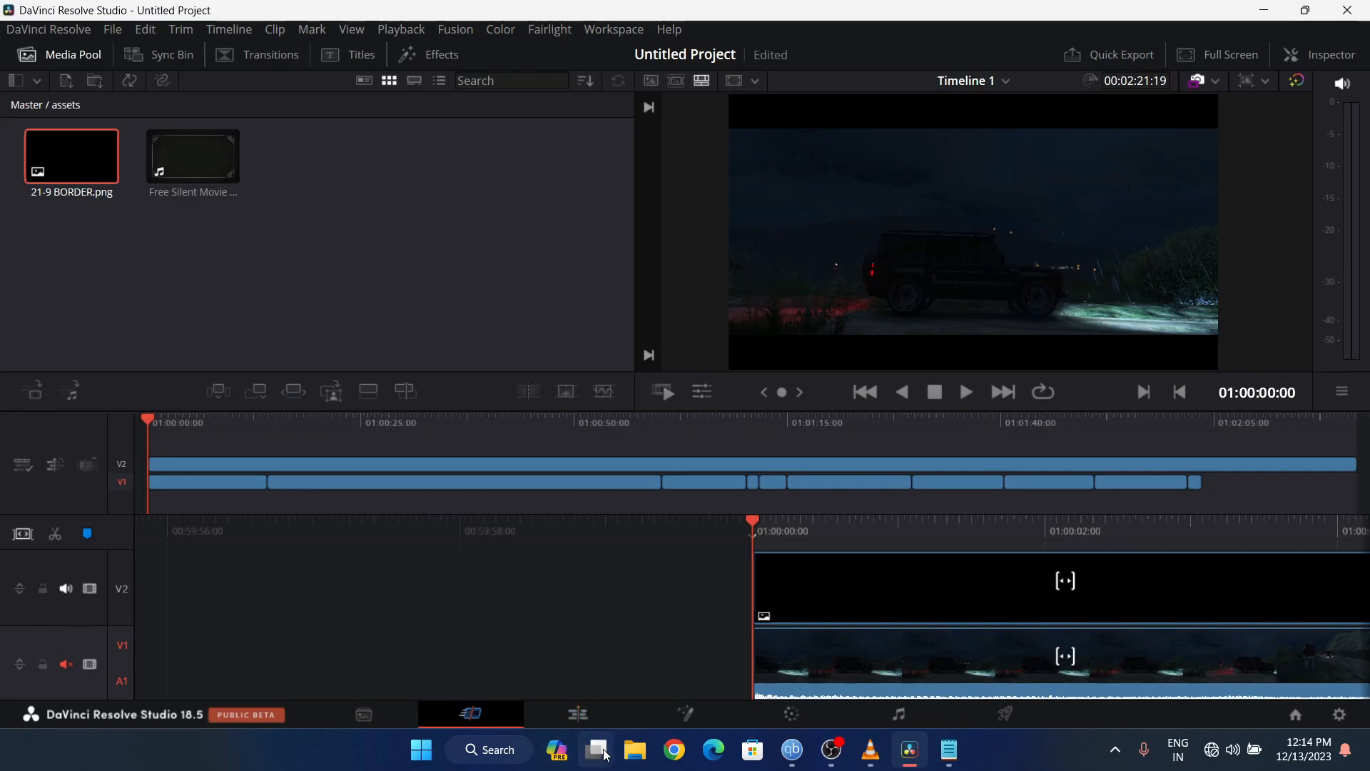
{"action": "left_click", "coordinate": [579, 713]}
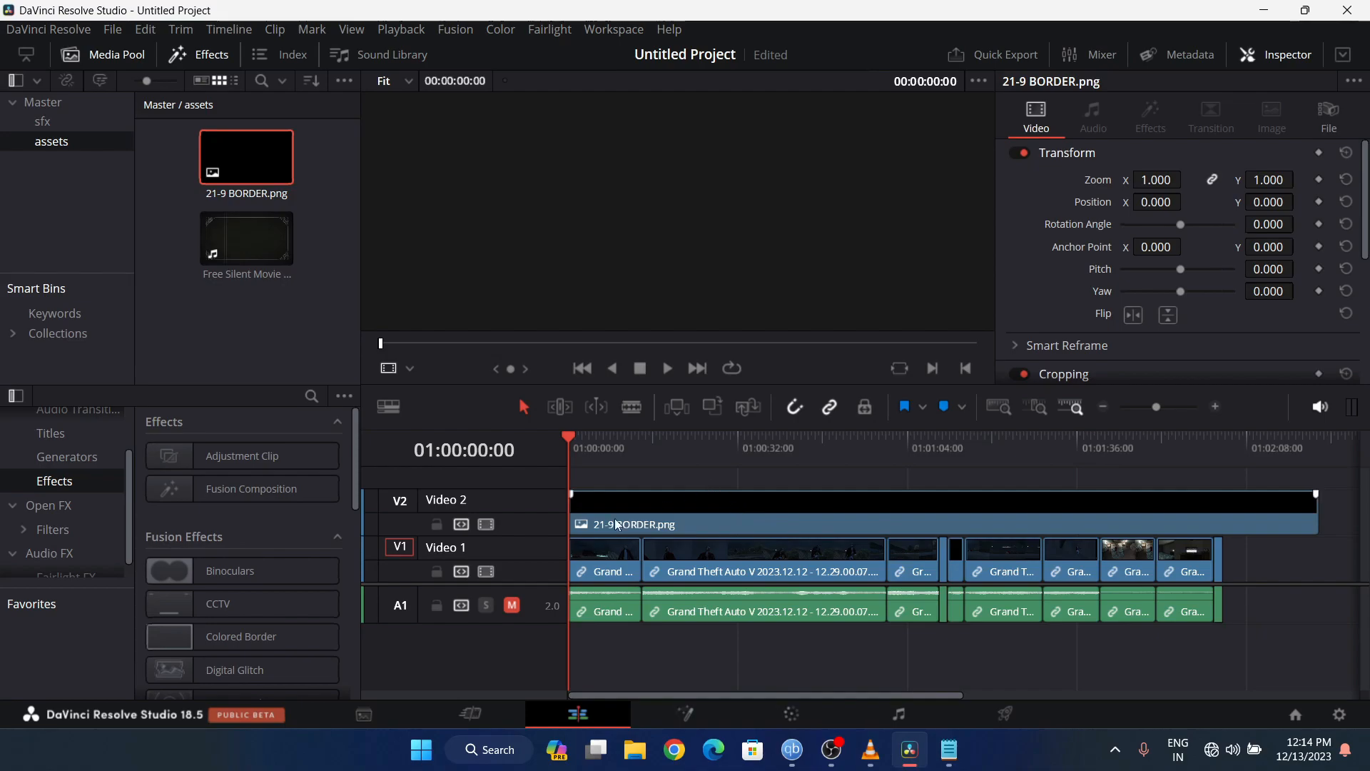
{"action": "key", "text": "space"}
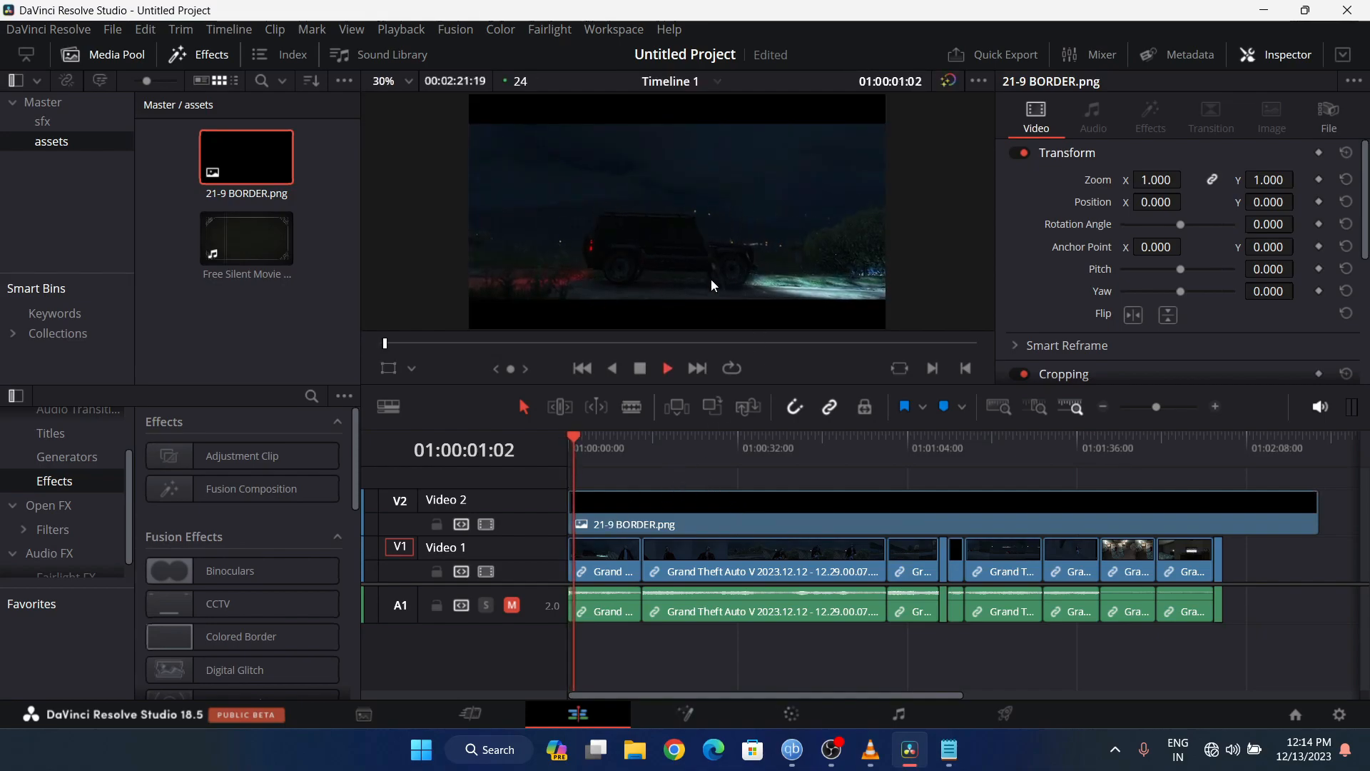
{"action": "left_click", "coordinate": [645, 440]}
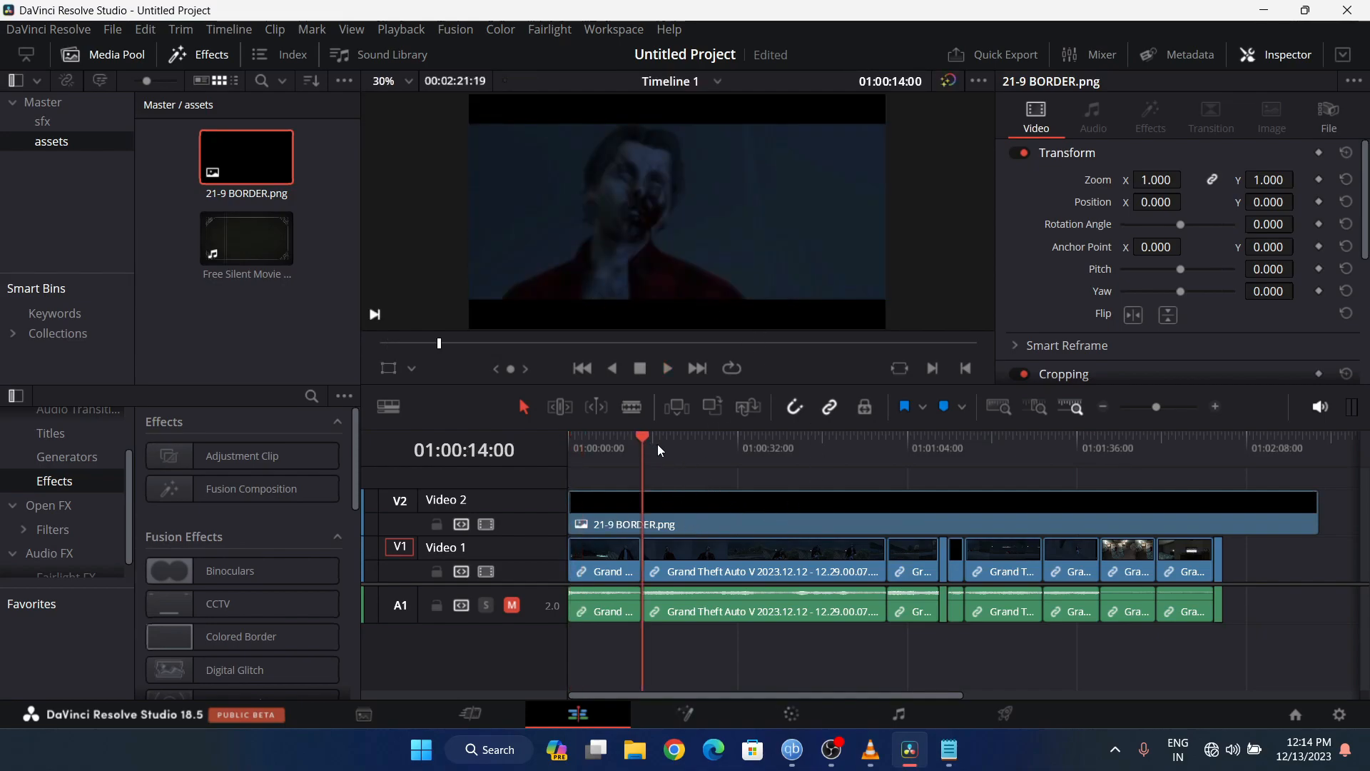
{"action": "key", "text": "space"}
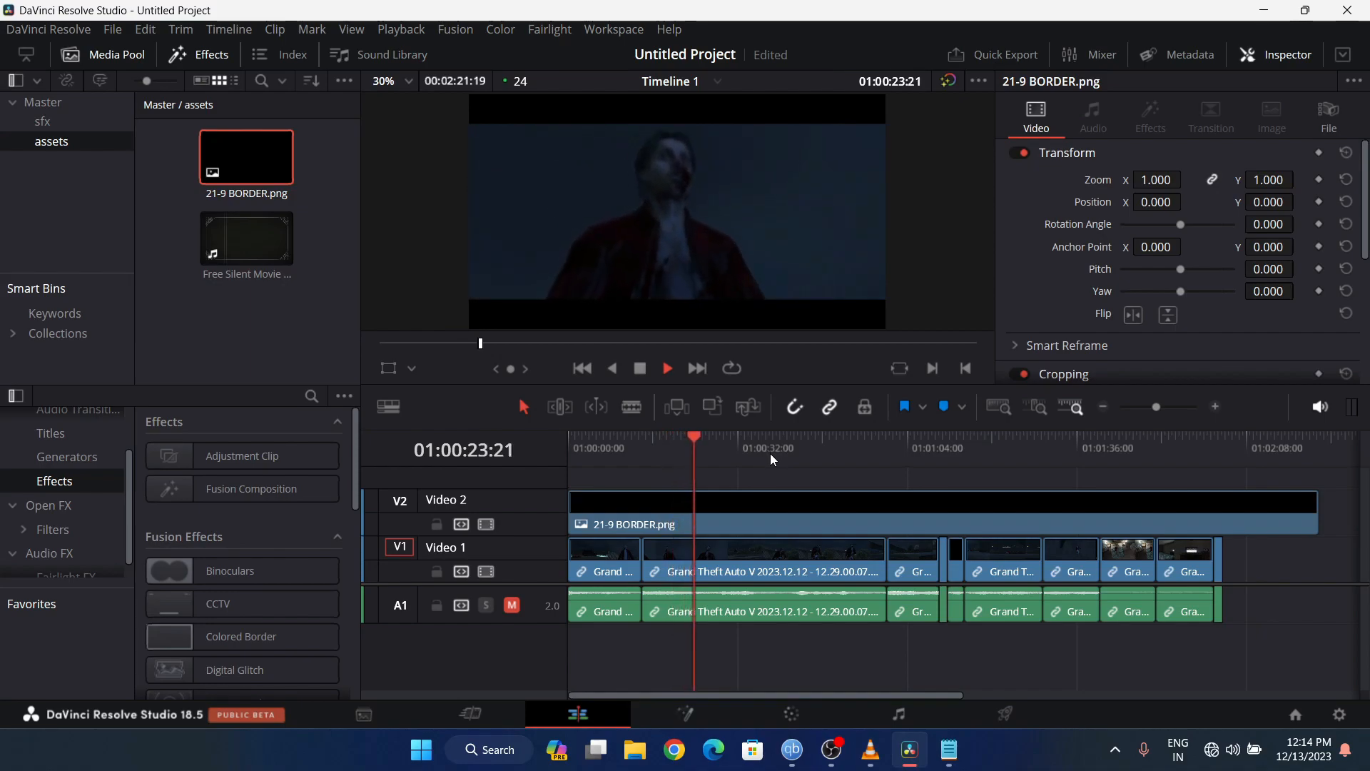
{"action": "key", "text": "space"}
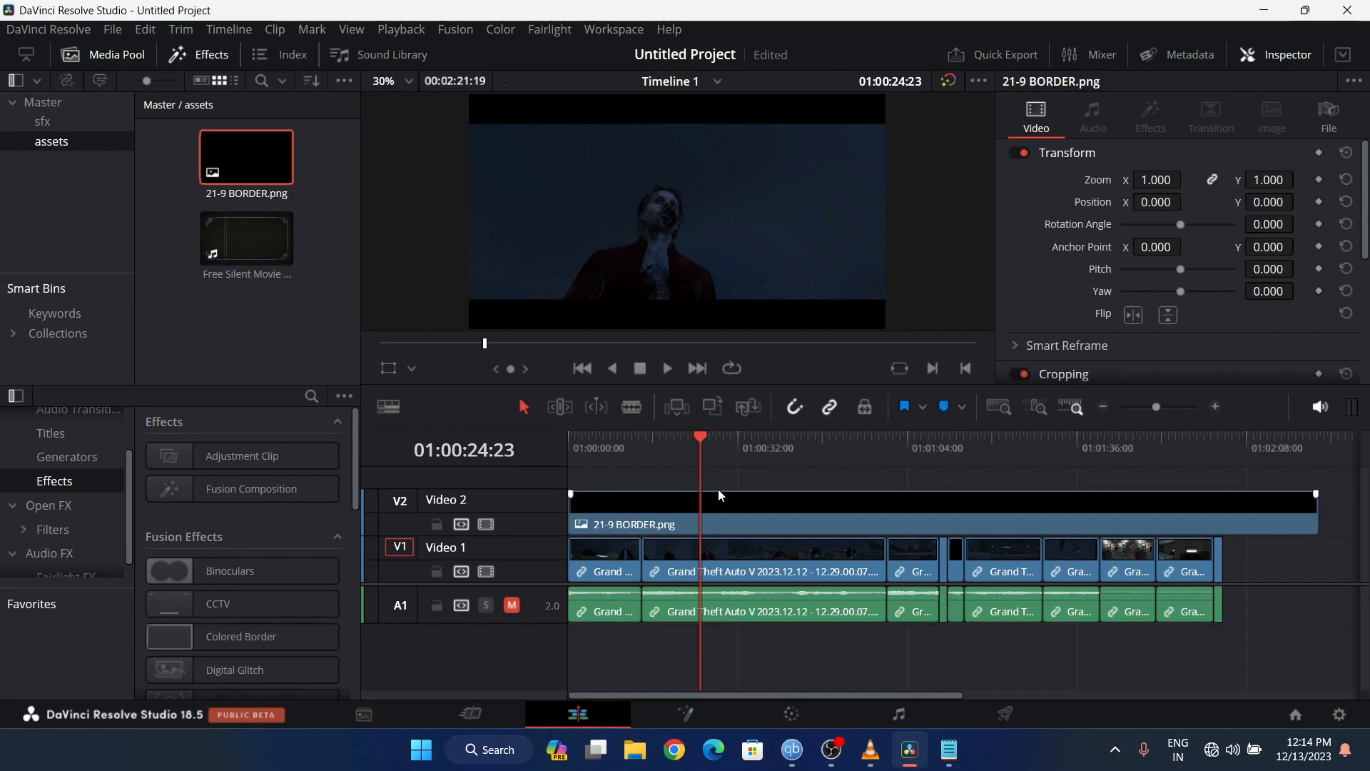
{"action": "left_click_drag", "start_coordinate": [703, 457], "coordinate": [735, 482]}
{"action": "left_click", "coordinate": [746, 569]}
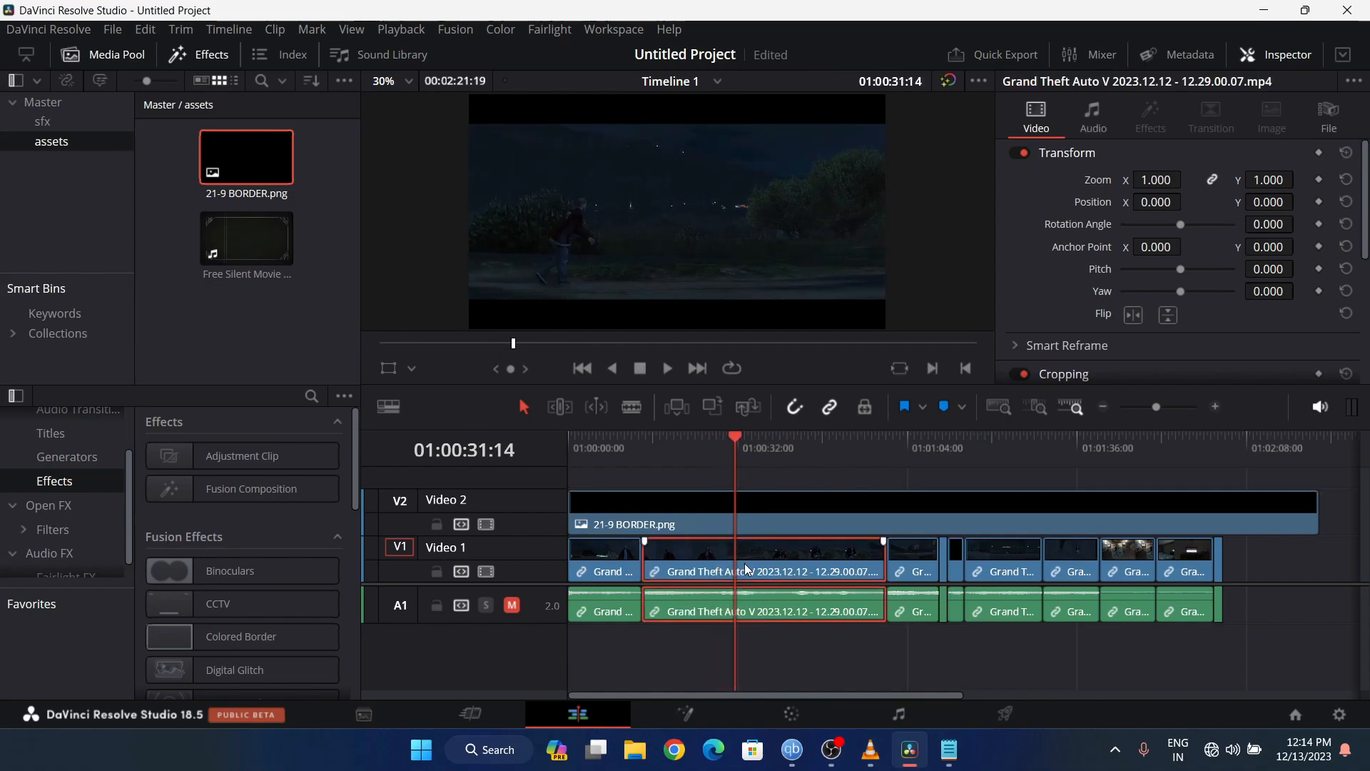
{"action": "key", "text": "ctrl+b"}
- Move the 21-9 border clip from Video 2 up to a new Video 3 track
{"action": "left_click_drag", "start_coordinate": [765, 511], "coordinate": [767, 486]}
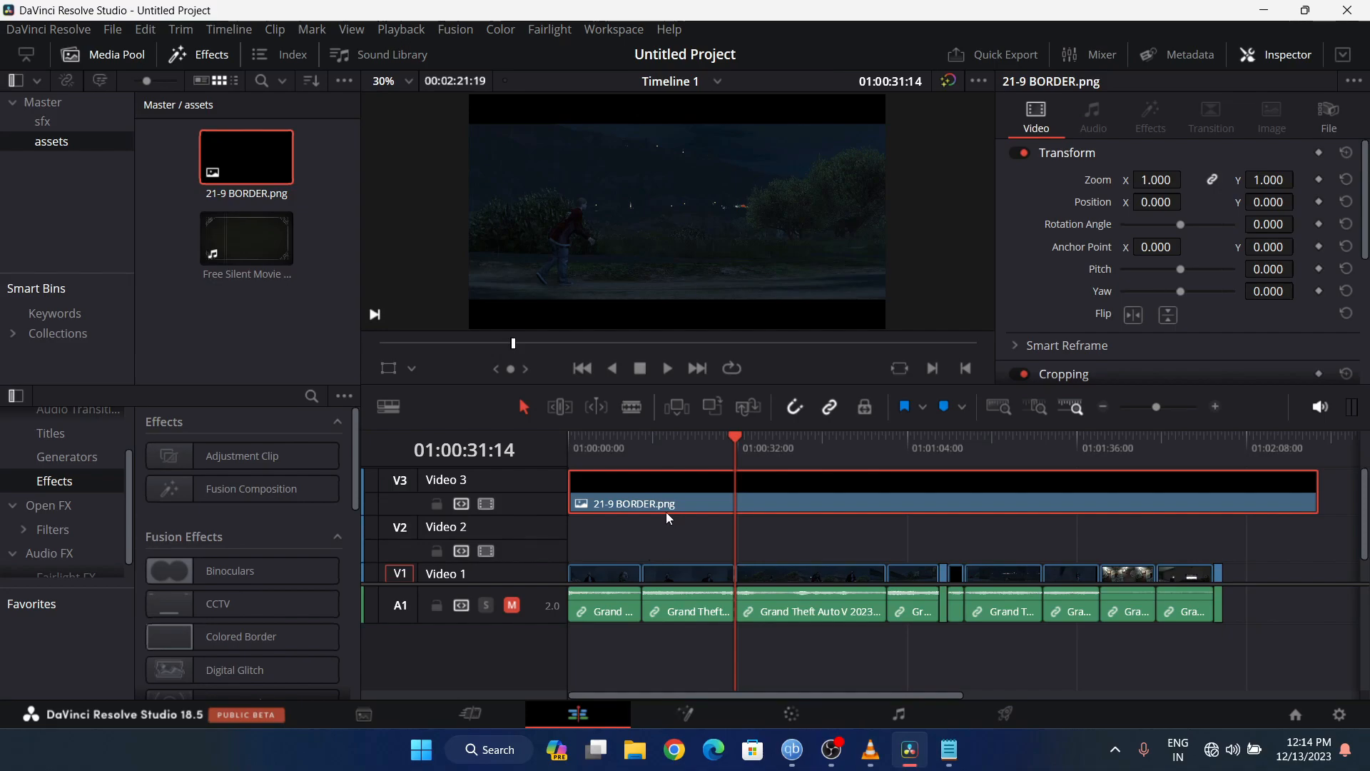
{"action": "scroll", "coordinate": [805, 544], "scroll_direction": "down", "scroll_amount": 1}
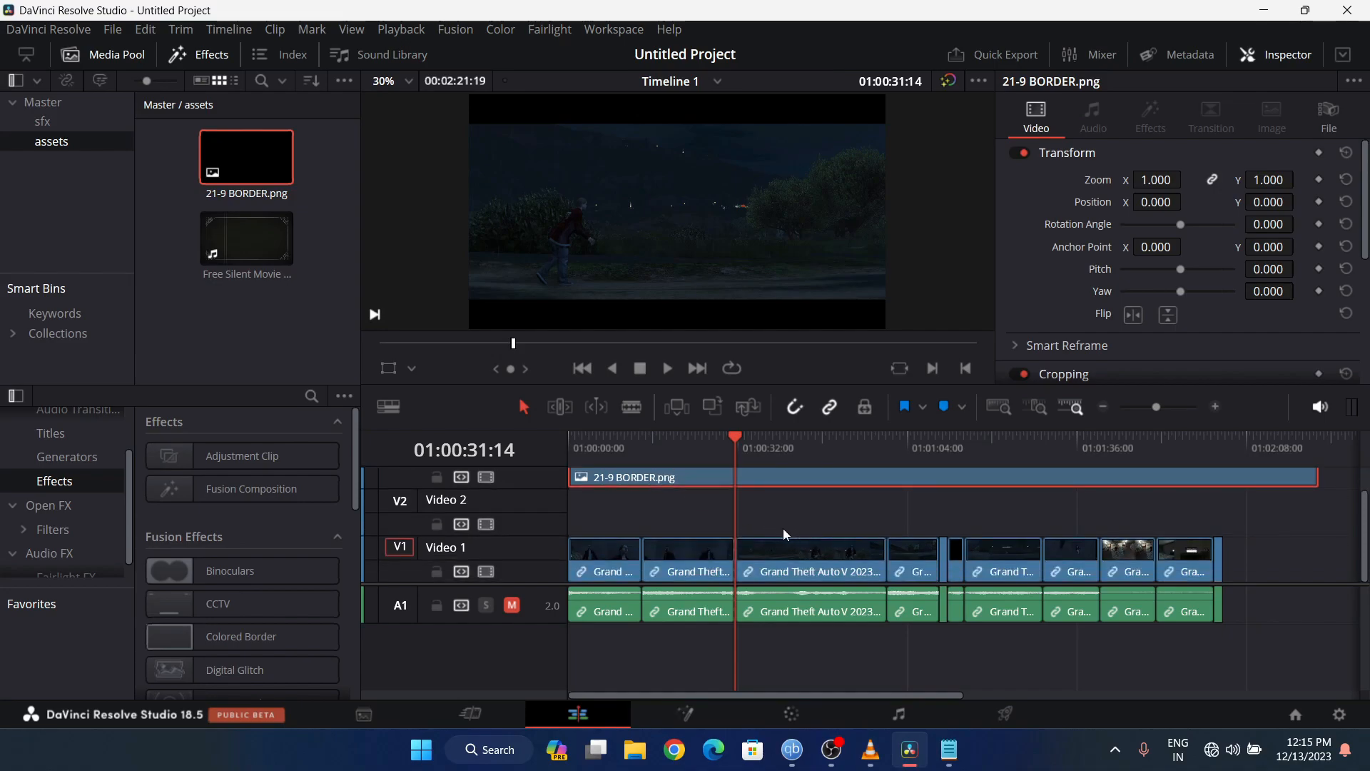
- Add the 12.24.52.05 gameplay clip from the Master bin to Video 1 after the border's end and scrub to its beach shot at 01:02:42:15
{"action": "left_click", "coordinate": [154, 269]}
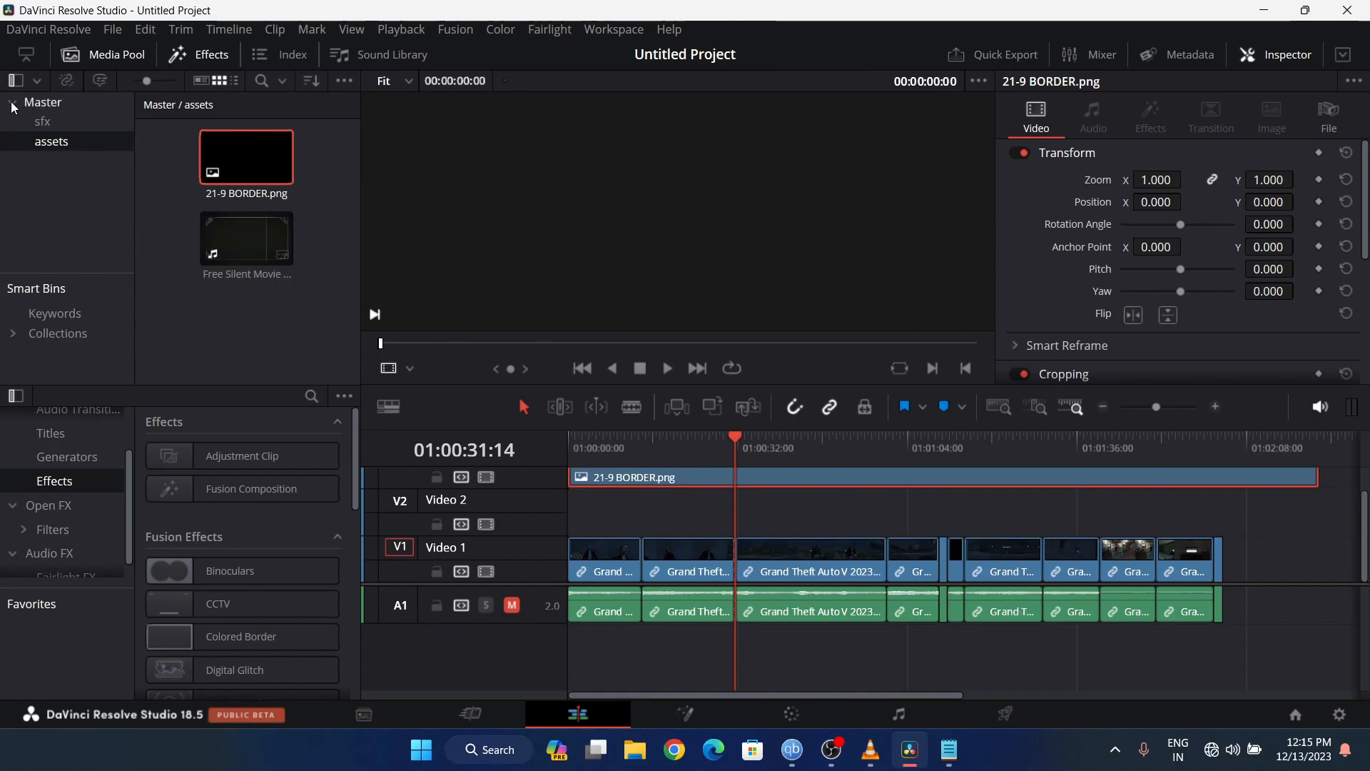
{"action": "left_click", "coordinate": [39, 103]}
{"action": "scroll", "coordinate": [282, 257], "scroll_direction": "down", "scroll_amount": 2}
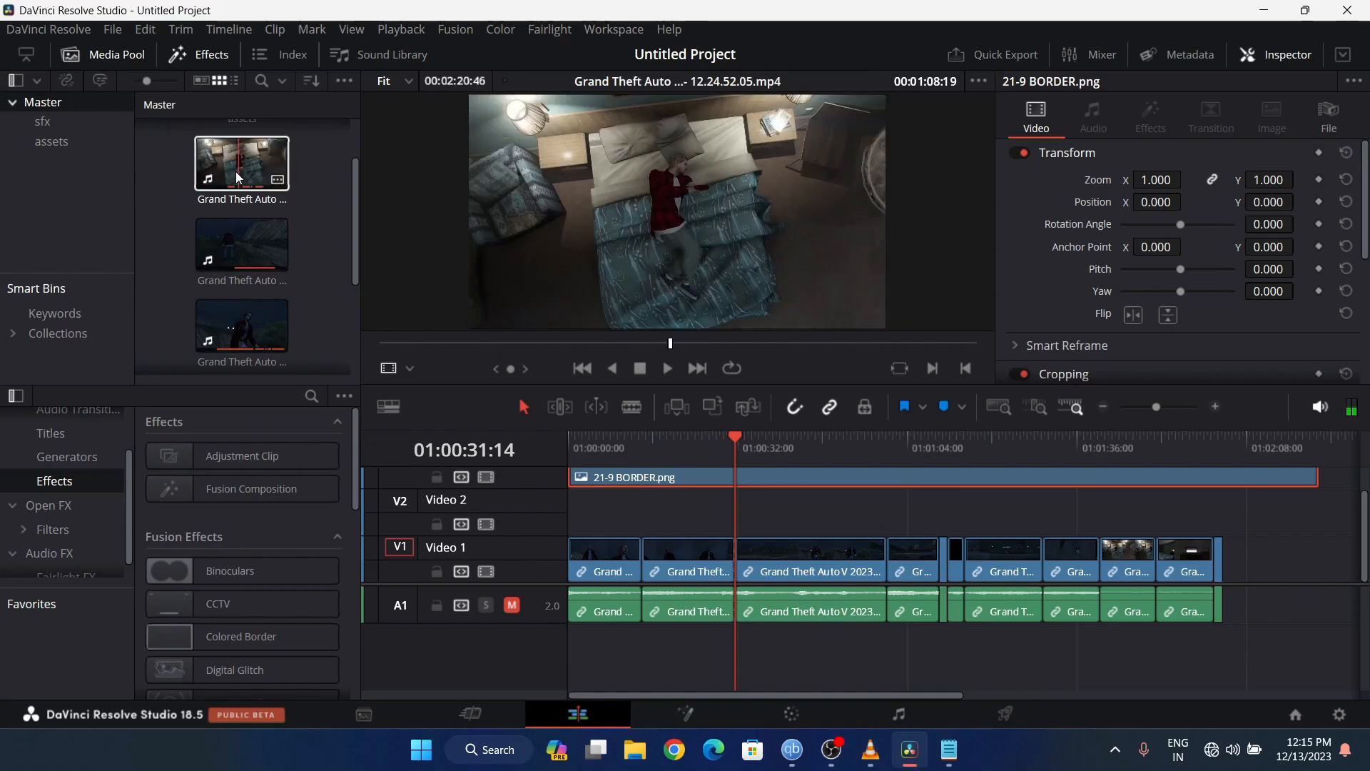
{"action": "left_click_drag", "start_coordinate": [271, 174], "coordinate": [1280, 577]}
{"action": "left_click_drag", "start_coordinate": [739, 692], "coordinate": [958, 693]}
{"action": "left_click_drag", "start_coordinate": [630, 459], "coordinate": [748, 472]}
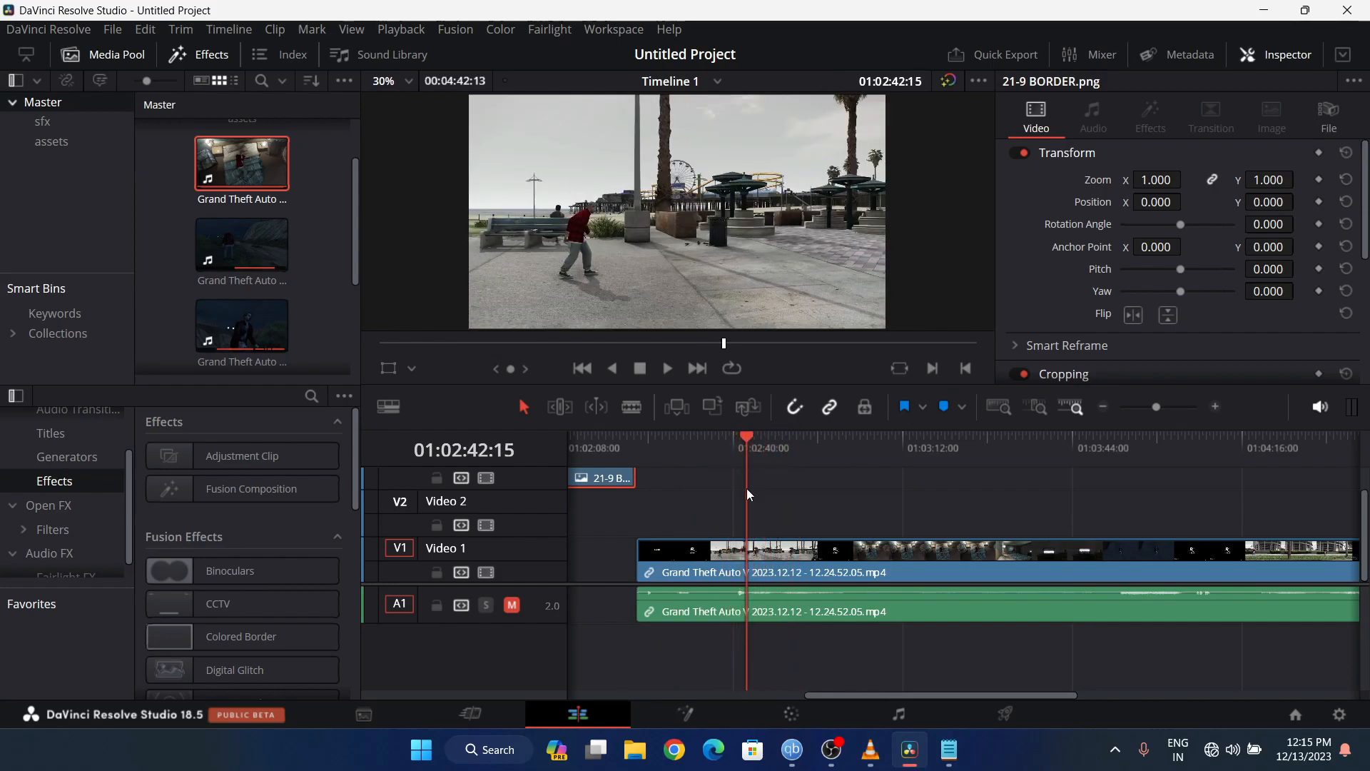
- Split the 12.24.52.05 beach footage at 01:02:42:15 and 01:02:44:06, and delete the section before the first cut
{"action": "left_click", "coordinate": [757, 551]}
{"action": "key", "text": "ctrl+b"}
{"action": "key", "text": "space"}
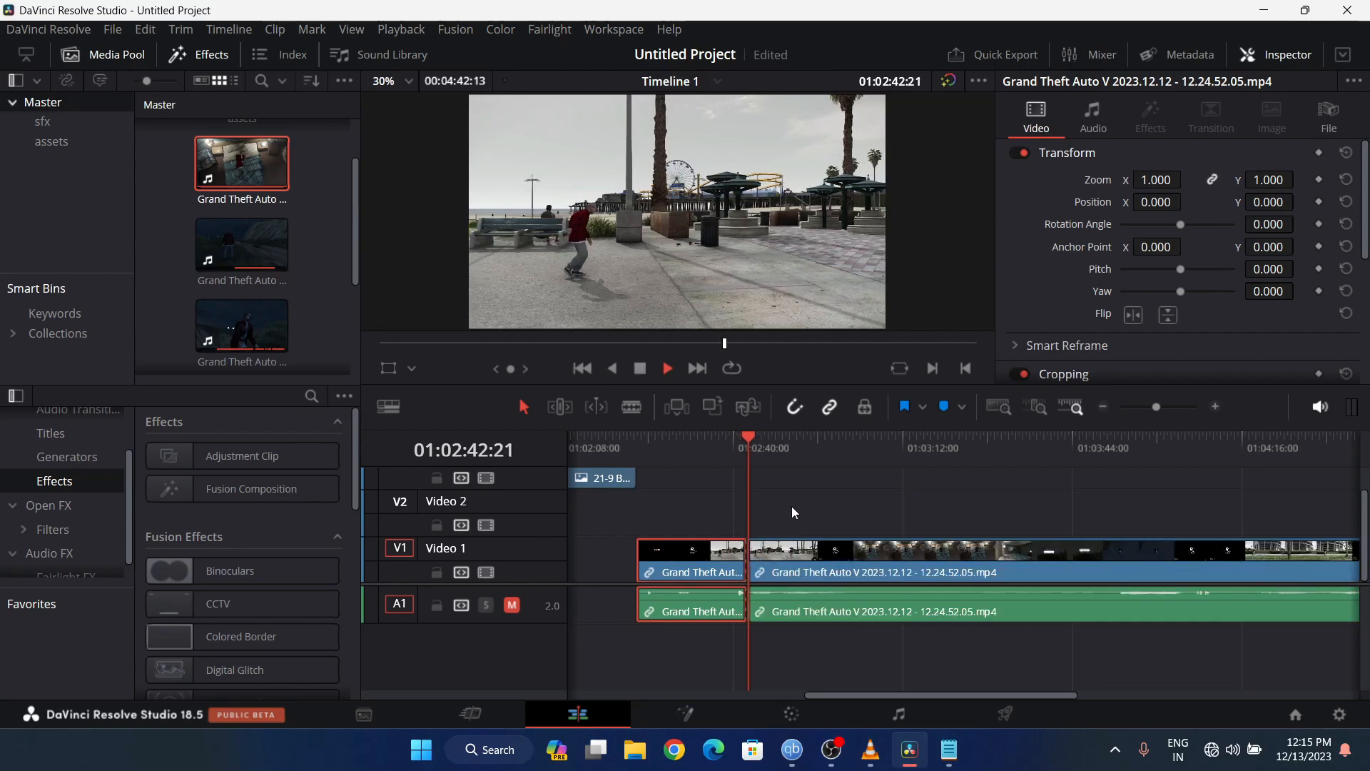
{"action": "key", "text": "space"}
{"action": "left_click", "coordinate": [782, 555]}
{"action": "key", "text": "ctrl+b"}
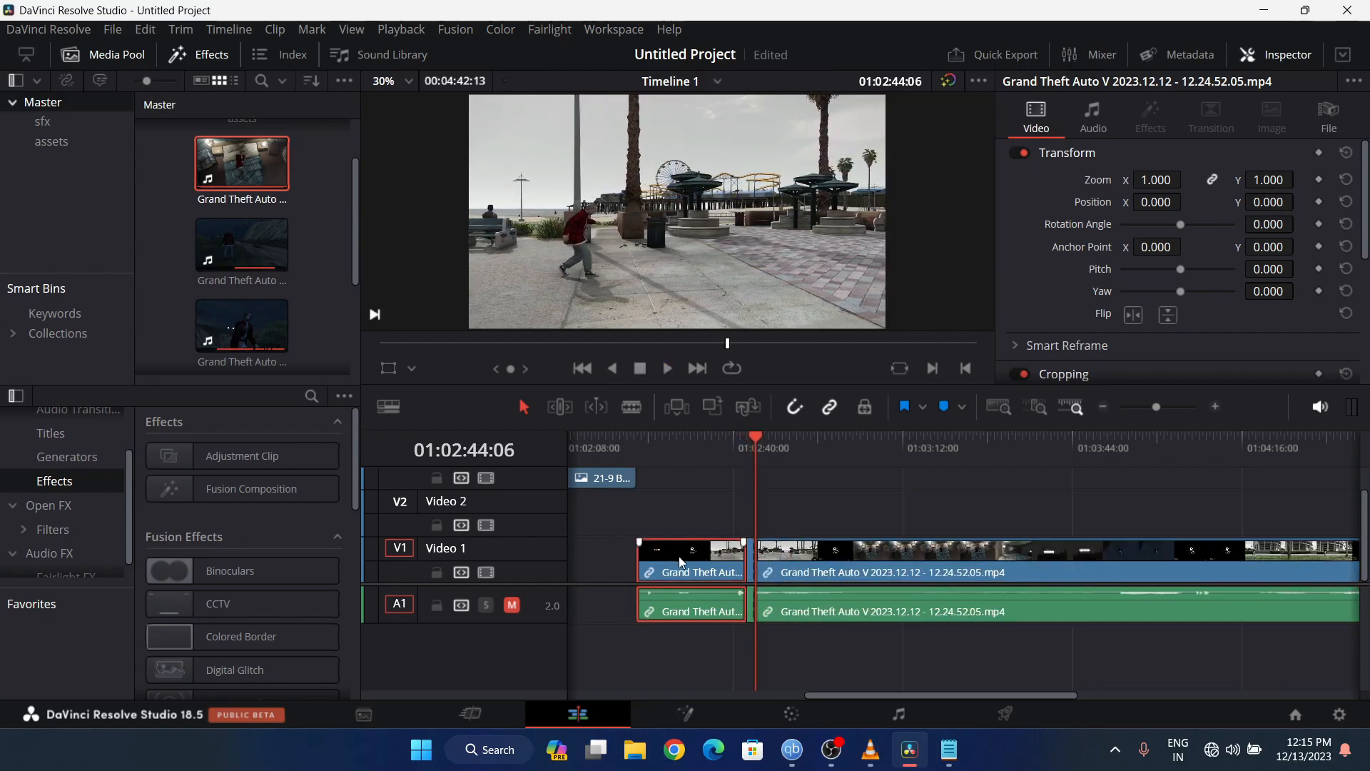
{"action": "key", "text": "BackSpace"}
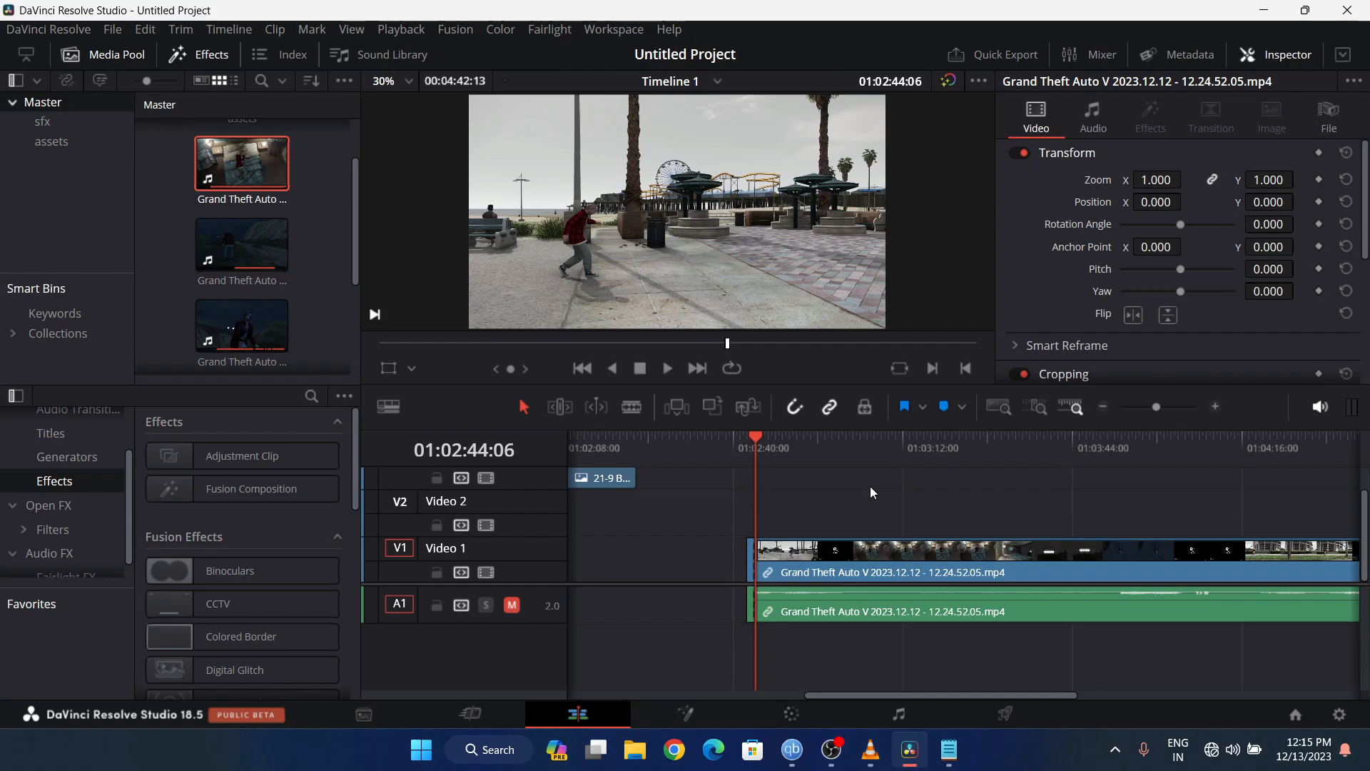
- Find the shot of the man walking past the columned building and split the clip at 01:04:22:17 and 01:04:24:11
{"action": "key", "text": "space"}
{"action": "left_click", "coordinate": [896, 448]}
{"action": "left_click_drag", "start_coordinate": [931, 469], "coordinate": [1279, 492]}
{"action": "left_click", "coordinate": [1287, 552]}
{"action": "key", "text": "space"}
{"action": "key", "text": "space"}
{"action": "left_click", "coordinate": [1278, 448]}
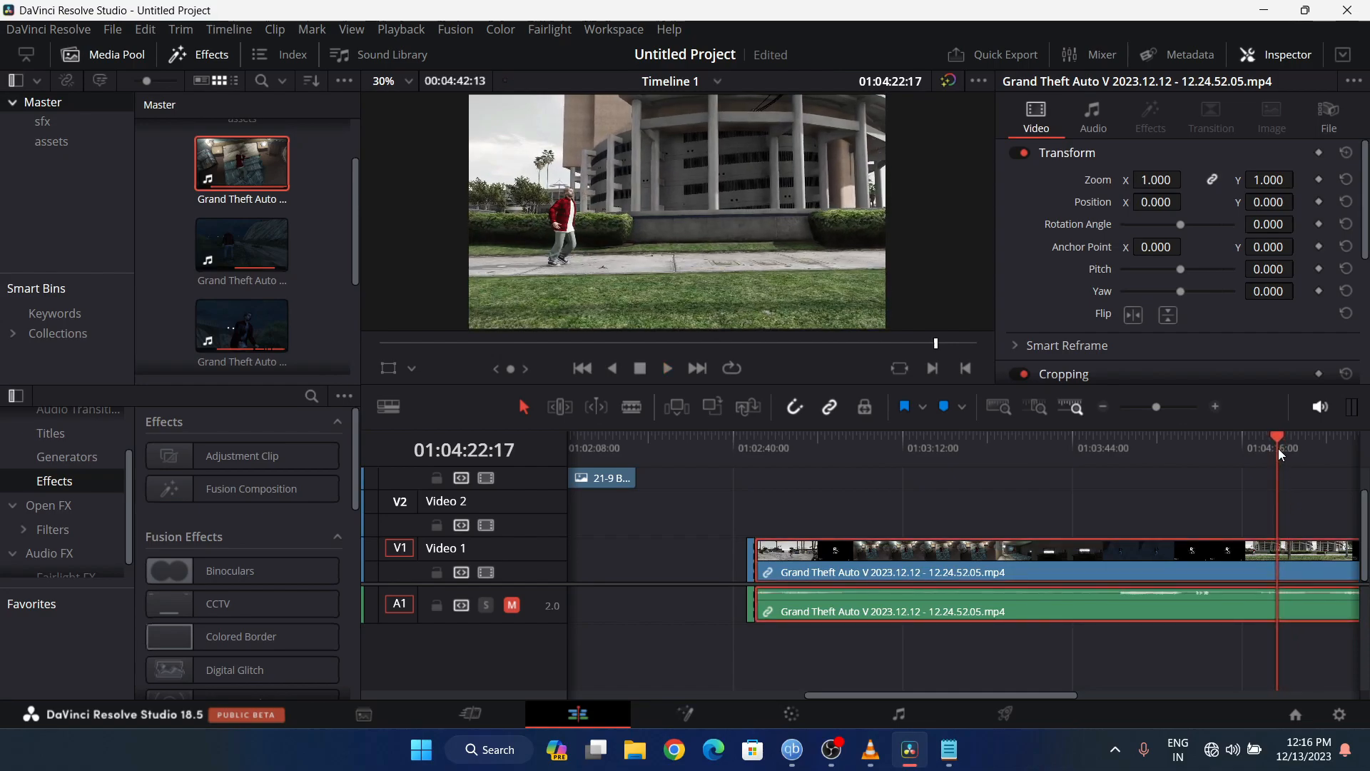
{"action": "key", "text": "ctrl+b"}
{"action": "key", "text": "space"}
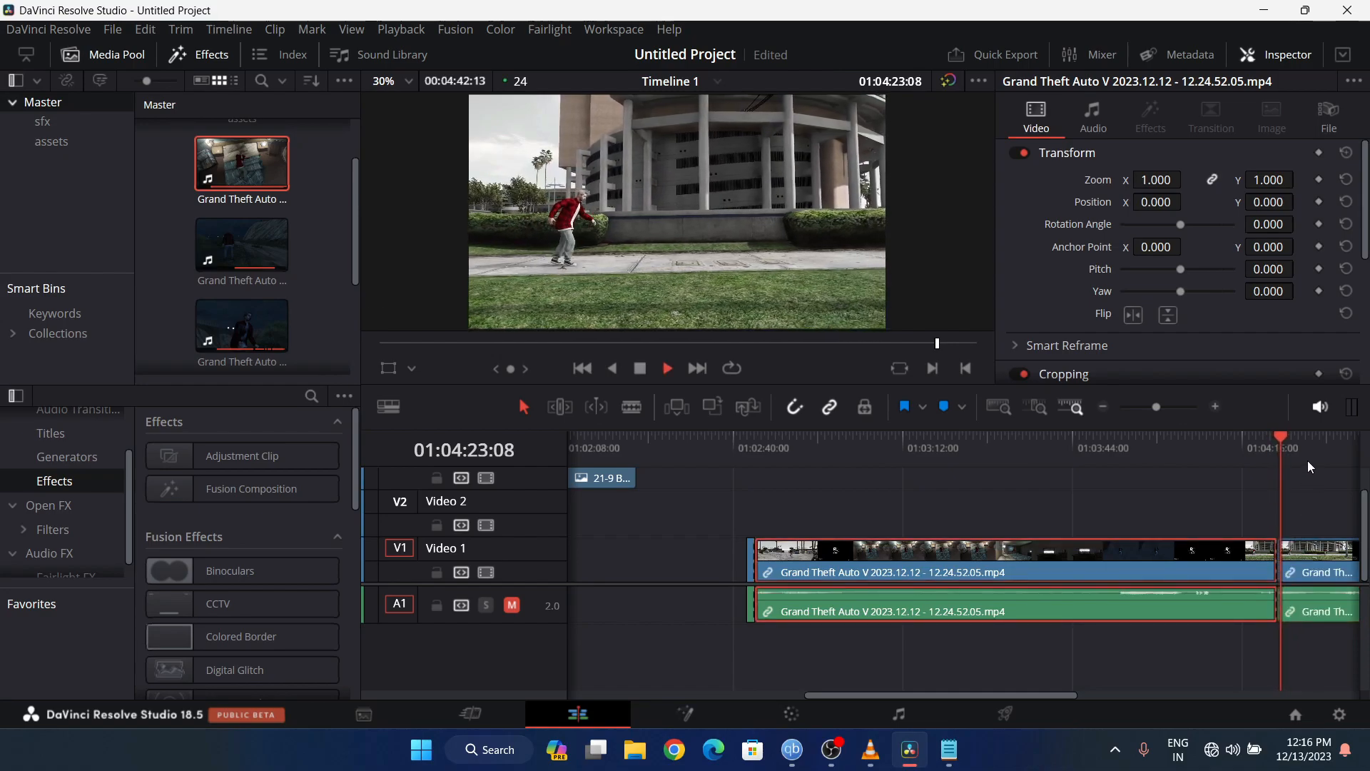
{"action": "key", "text": "space"}
{"action": "left_click", "coordinate": [1309, 547]}
{"action": "key", "text": "Delete"}
- Ripple-delete the footage between the short beach and building shots, and delete the remaining footage after the building shot
{"action": "left_click", "coordinate": [1246, 563]}
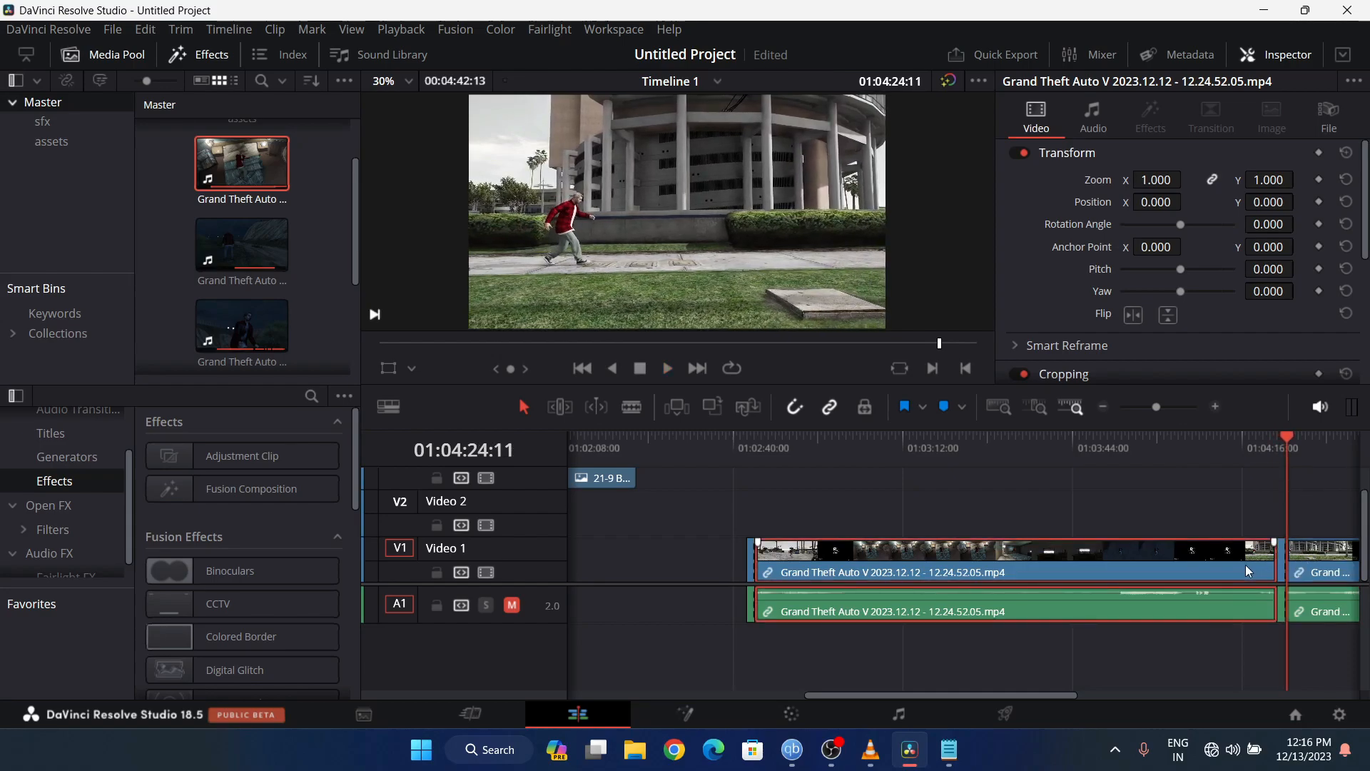
{"action": "key", "text": "shift+BackSpace"}
{"action": "left_click", "coordinate": [812, 550]}
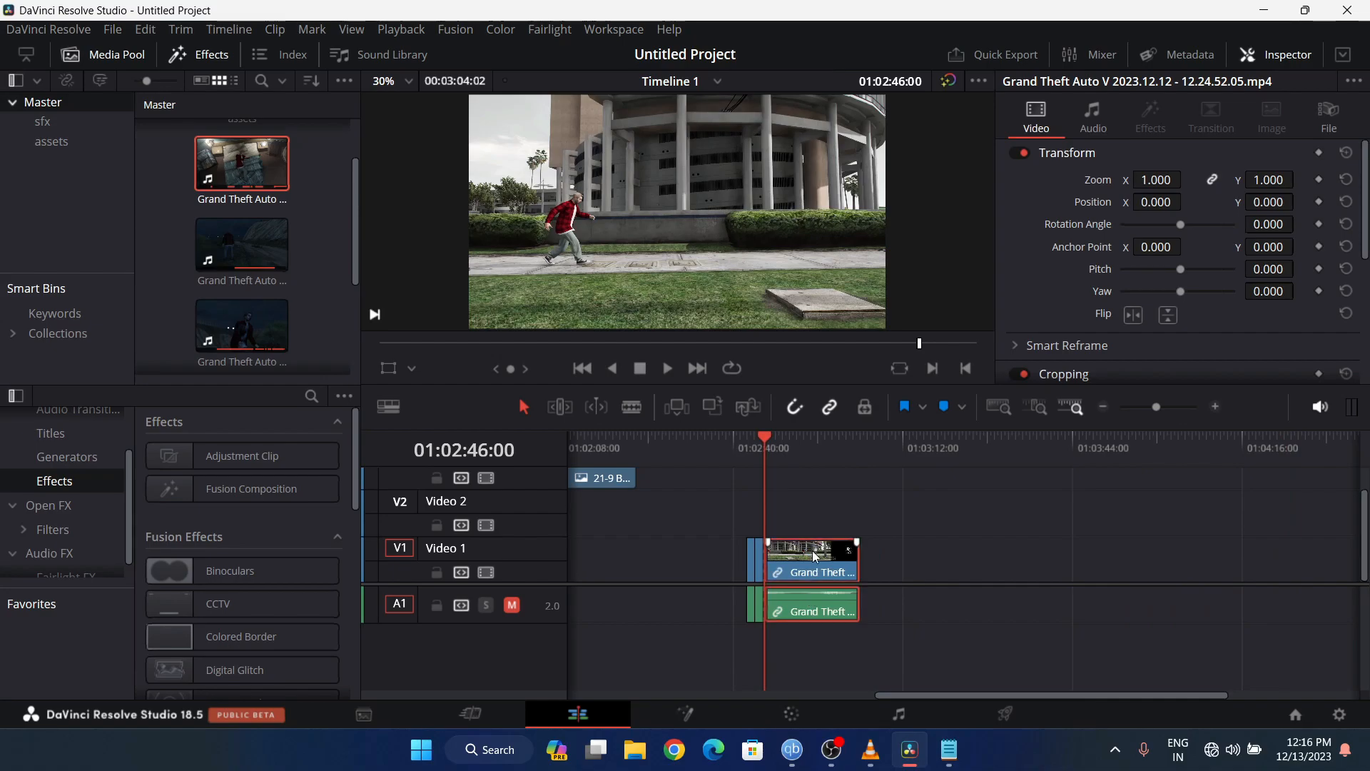
{"action": "key", "text": "Delete"}
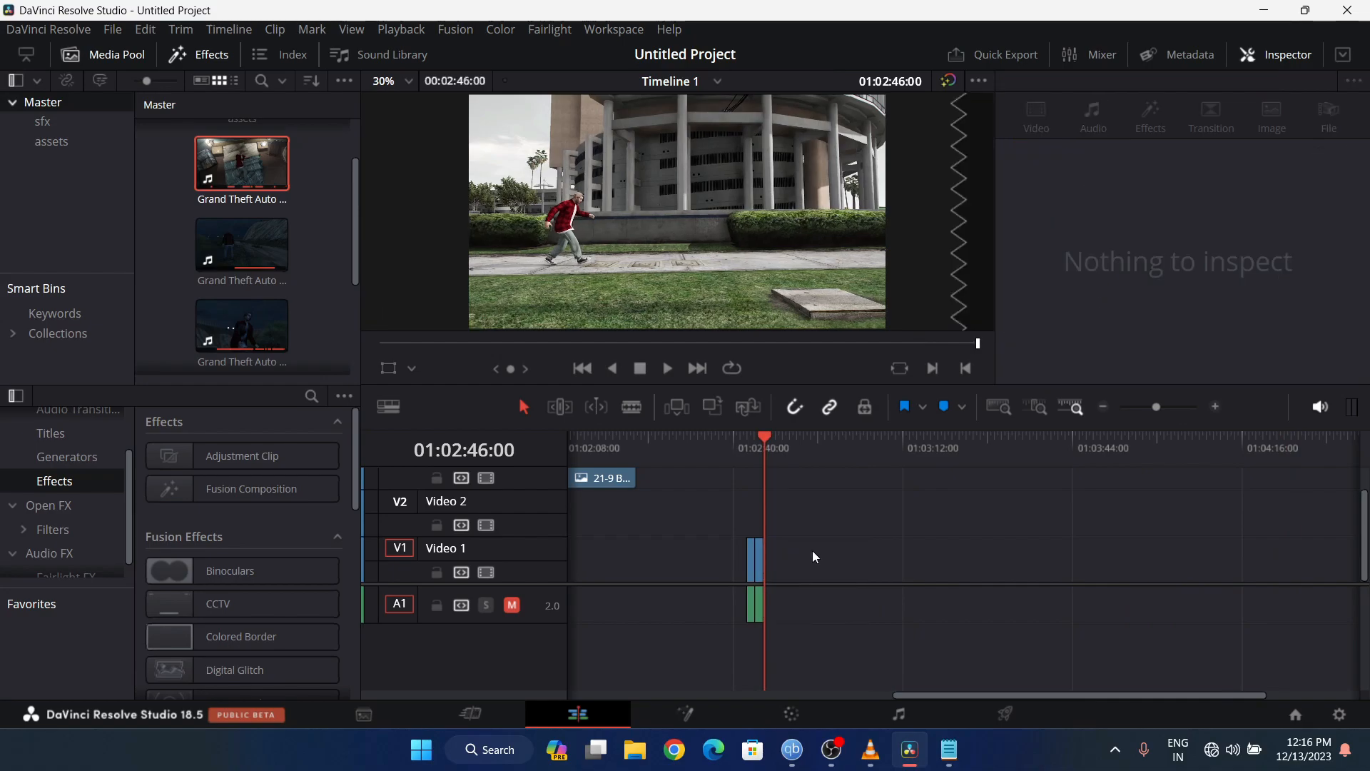
- Move the short beach and building clips together onto Video 2, starting at the cut at 01:00:31:14, and compare frames there
{"action": "left_click_drag", "start_coordinate": [802, 548], "coordinate": [711, 598]}
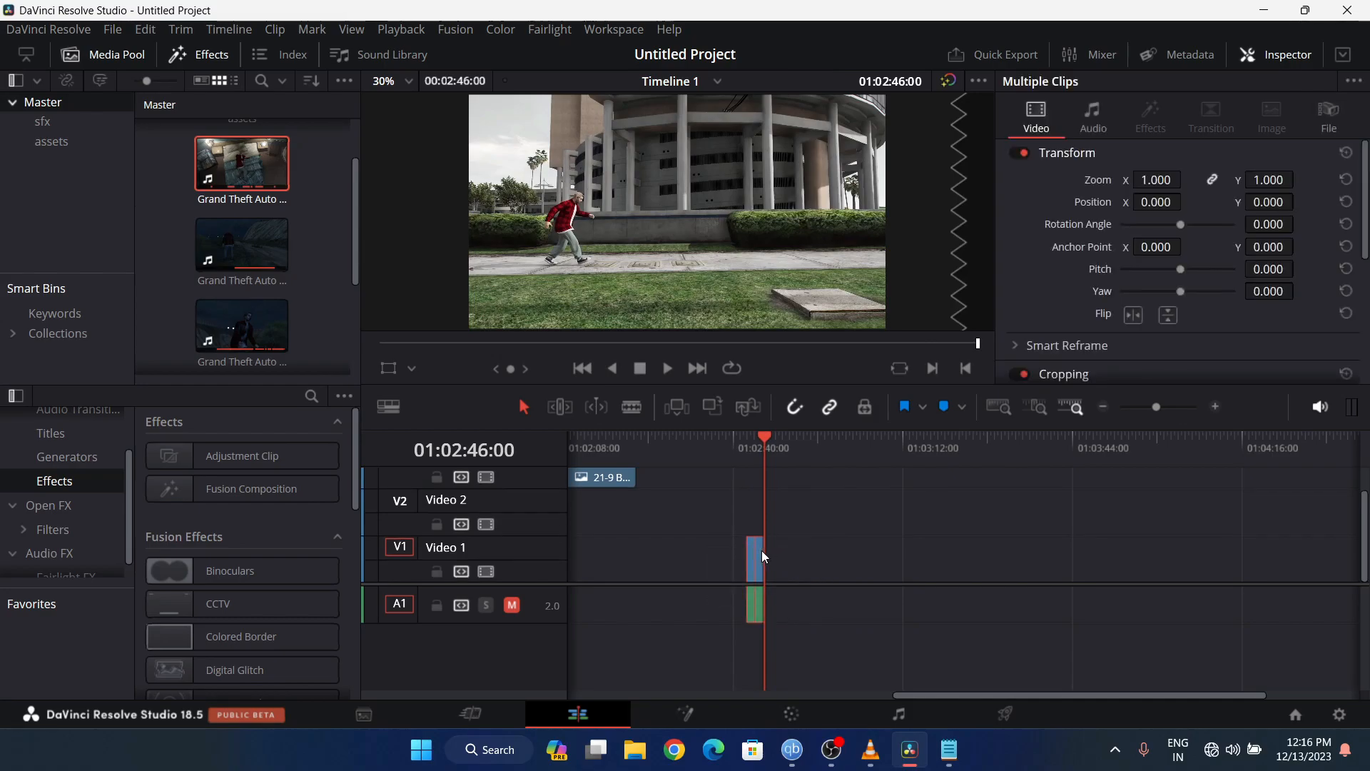
{"action": "left_click_drag", "start_coordinate": [758, 559], "coordinate": [752, 516]}
{"action": "left_click", "coordinate": [731, 446]}
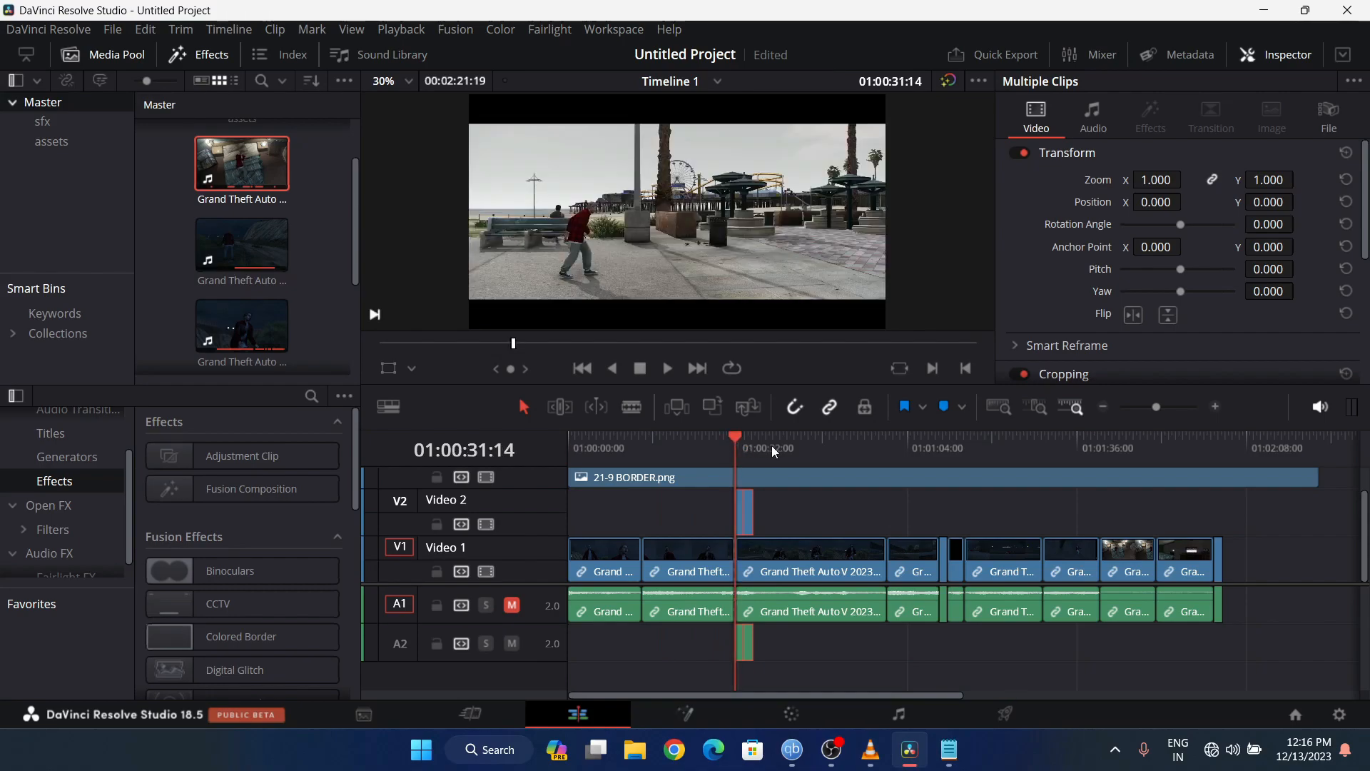
{"action": "scroll", "coordinate": [791, 508], "scroll_direction": "up", "scroll_amount": 5}
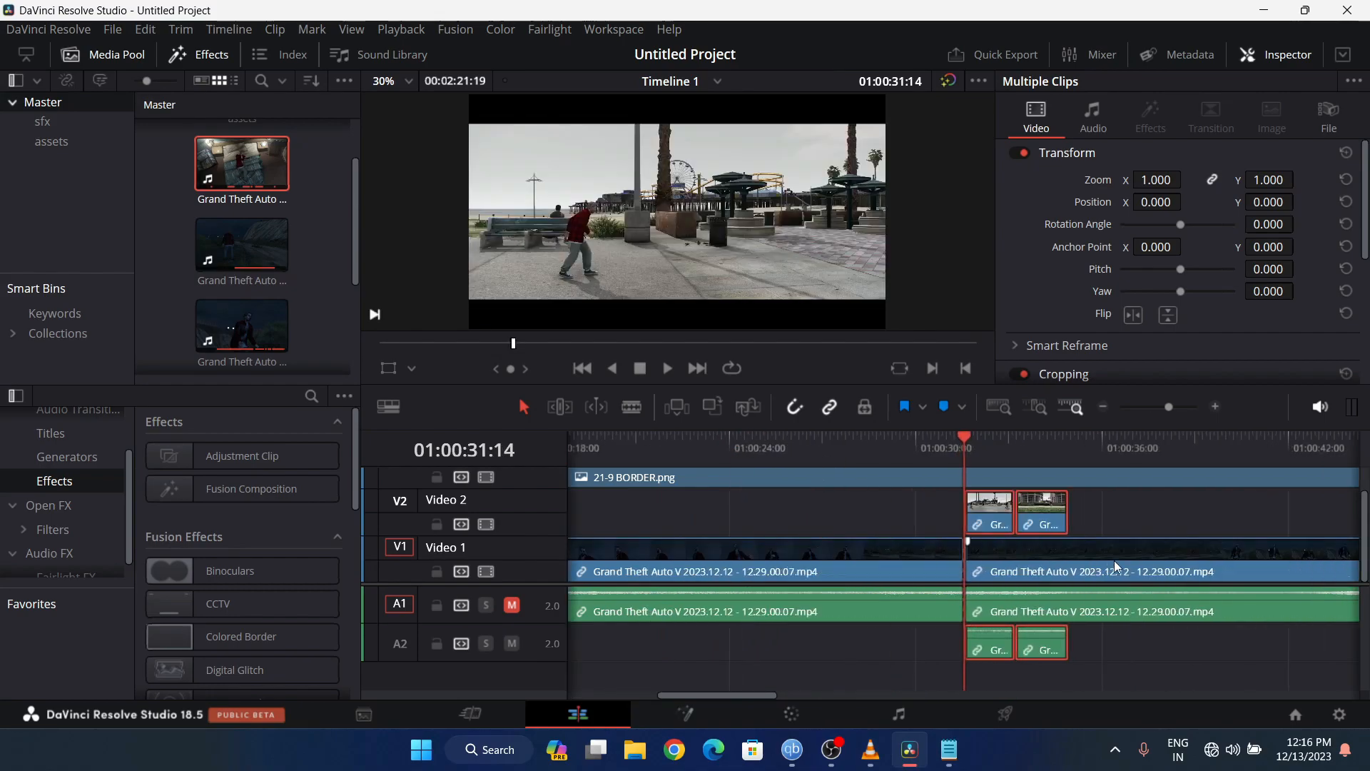
{"action": "scroll", "coordinate": [1112, 546], "scroll_direction": "down", "scroll_amount": 1}
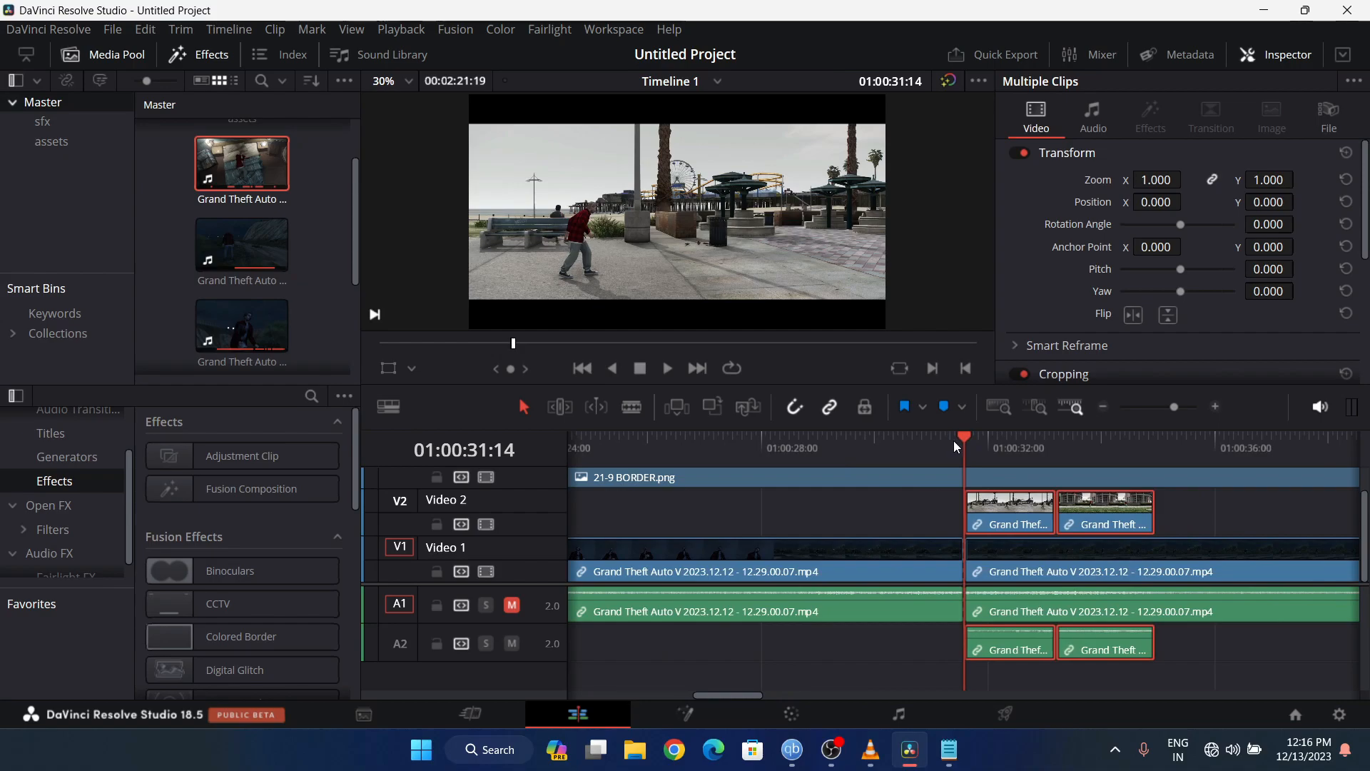
{"action": "mouse_move", "coordinate": [961, 442]}
{"action": "left_mouse_down"}
{"action": "mouse_move", "coordinate": [892, 443]}
{"action": "mouse_move", "coordinate": [948, 447]}
{"action": "left_mouse_up"}
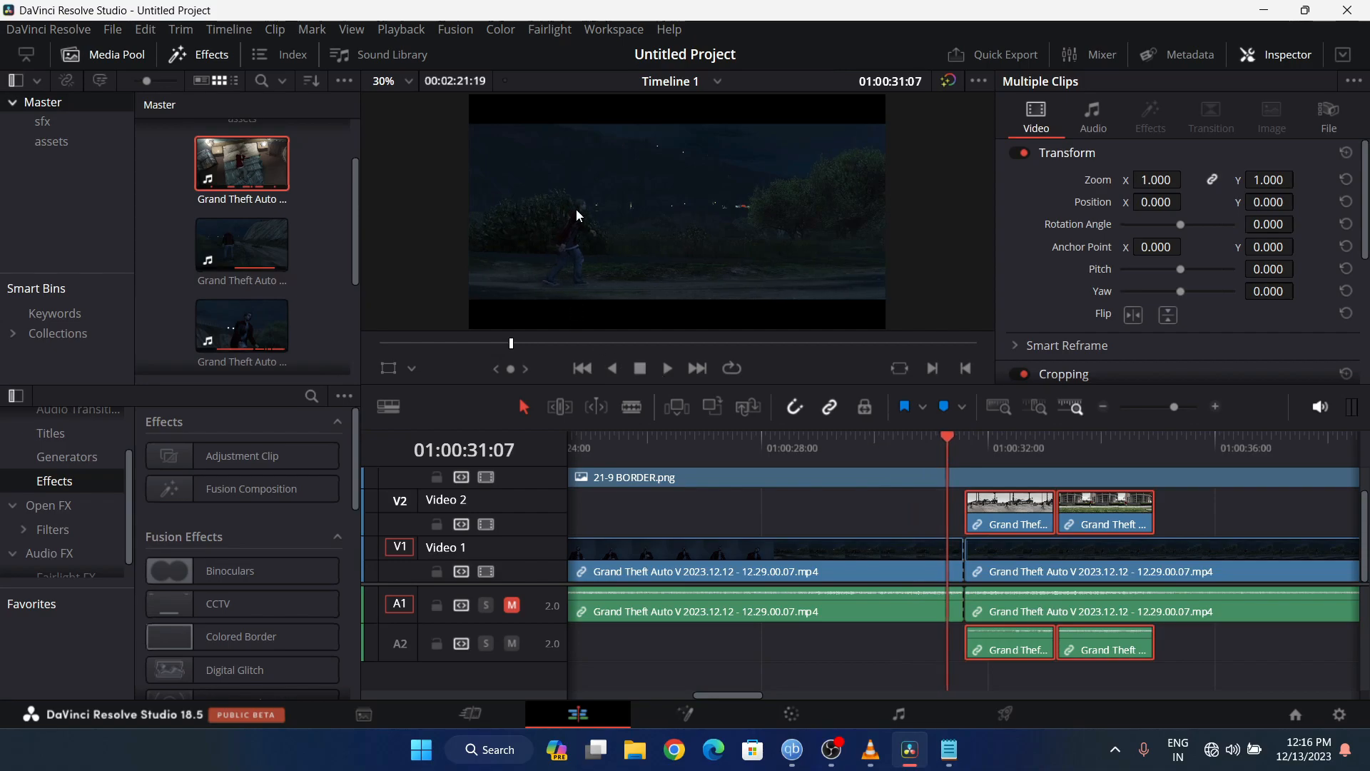
- Move the building clip on Video 2 aside to about 01:00:43 and shift the beach clip to start at 01:00:32:13
{"action": "left_click", "coordinate": [1103, 517]}
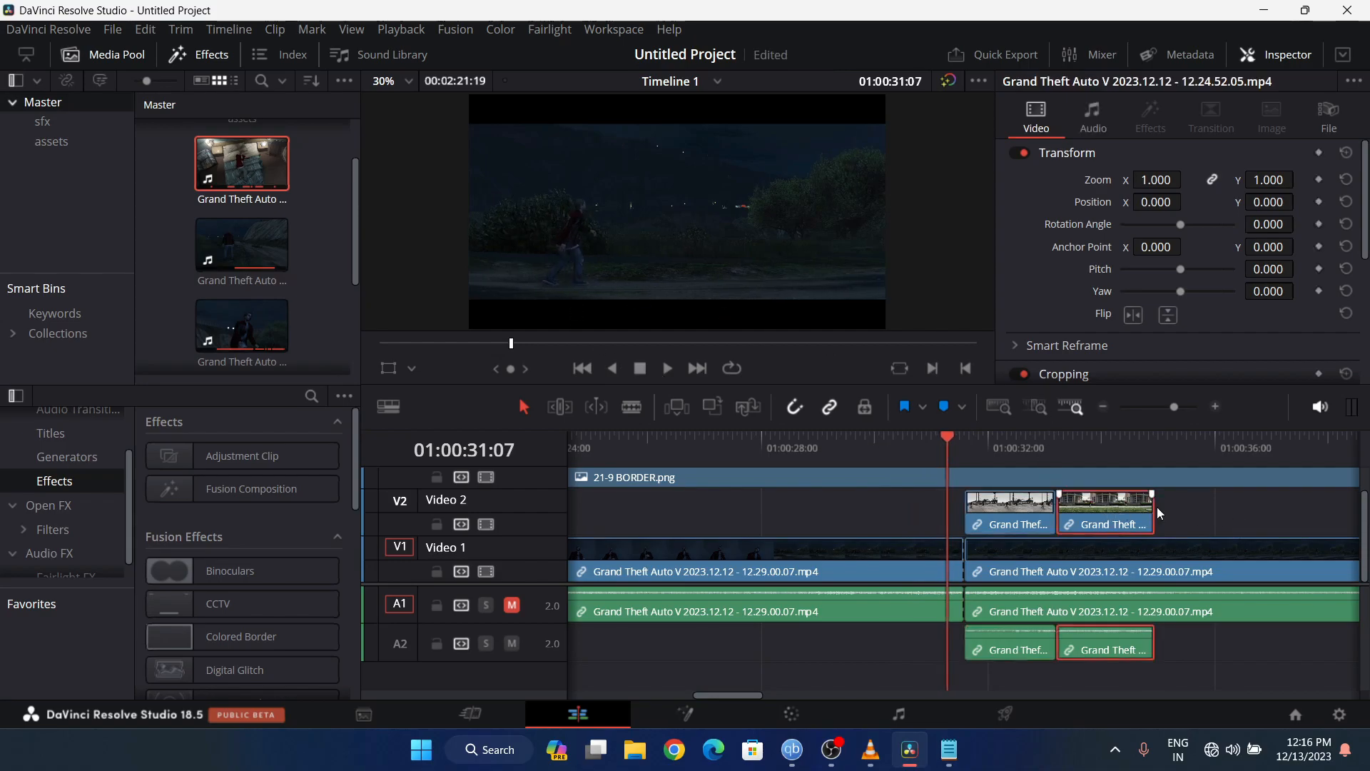
{"action": "scroll", "coordinate": [1141, 507], "scroll_direction": "right", "scroll_amount": 5}
{"action": "left_click_drag", "start_coordinate": [652, 509], "coordinate": [705, 499]}
- Scrub the beach clip for the matching stride, split it at 01:00:33:05 and delete the part before the cut
{"action": "left_click", "coordinate": [675, 443]}
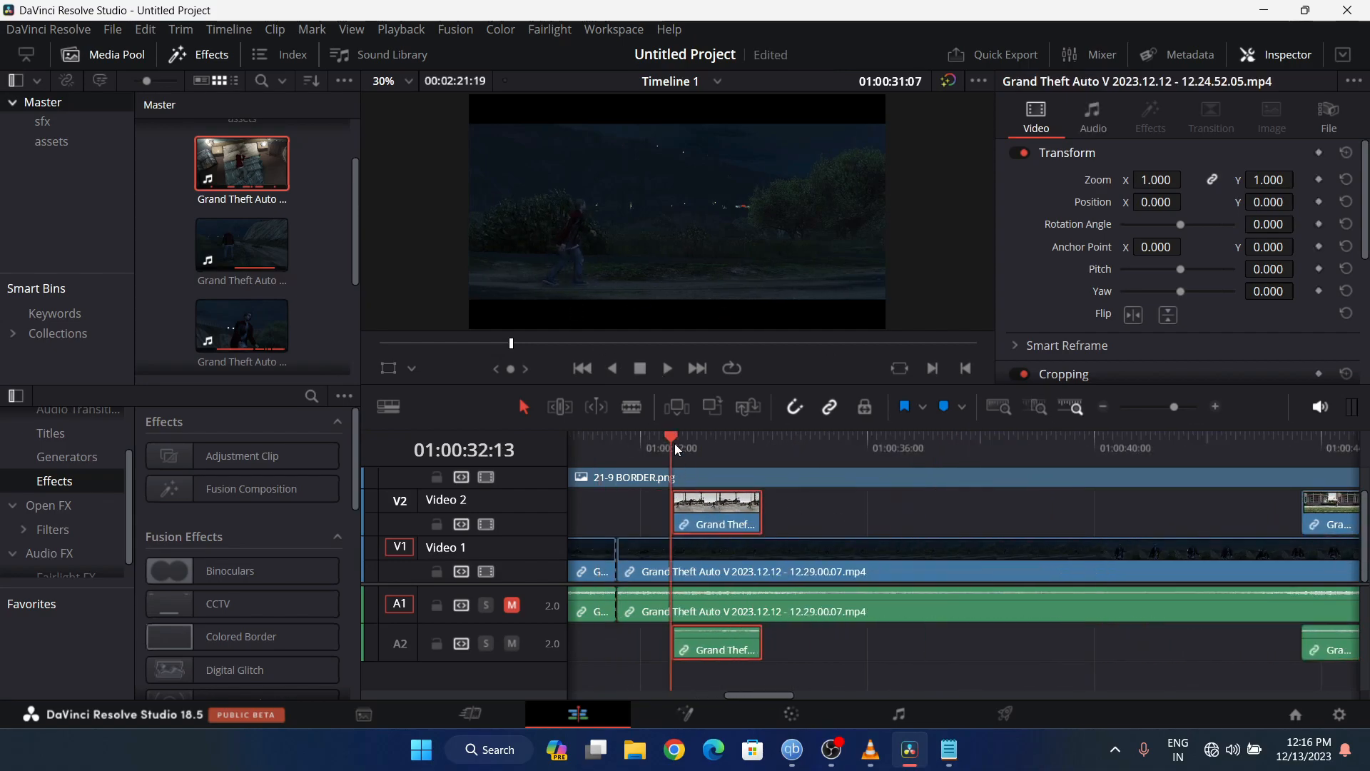
{"action": "left_click_drag", "start_coordinate": [670, 443], "coordinate": [709, 450]}
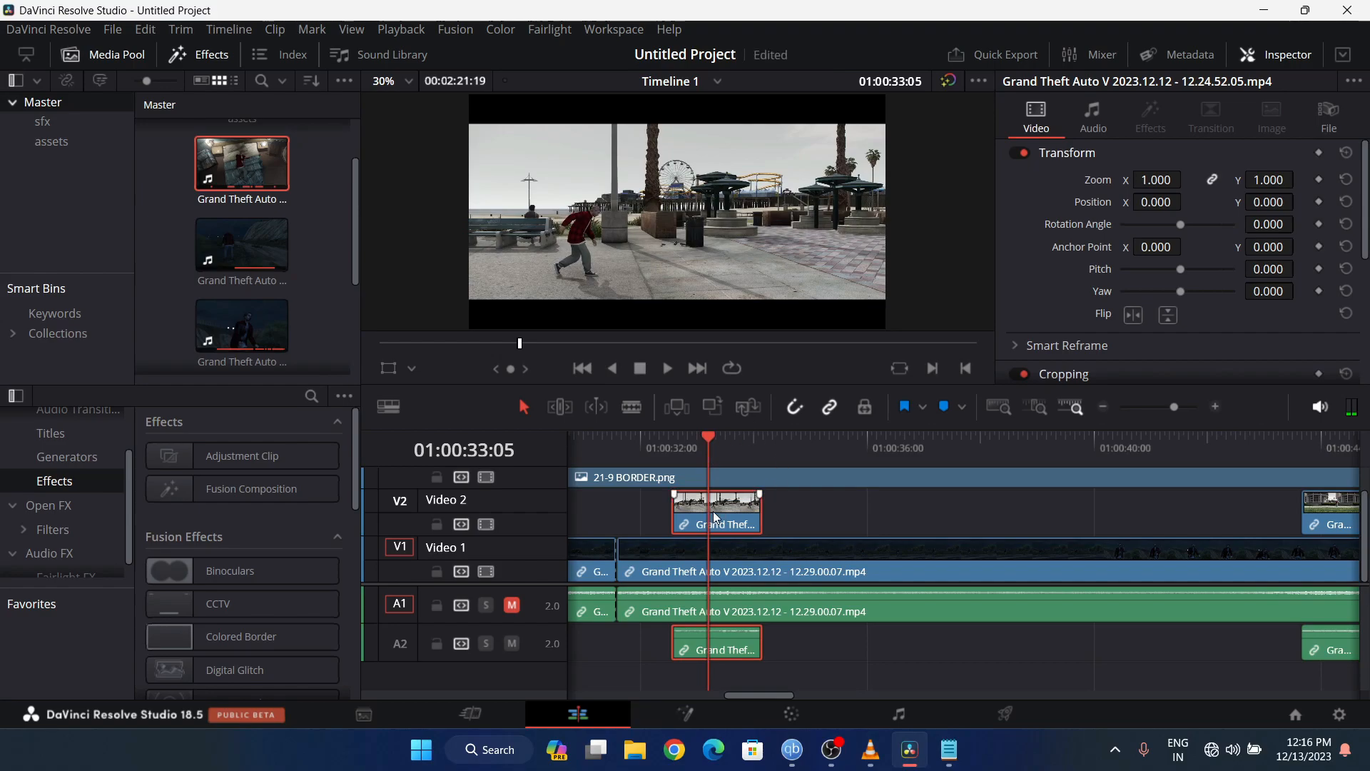
{"action": "key", "text": "ctrl+b"}
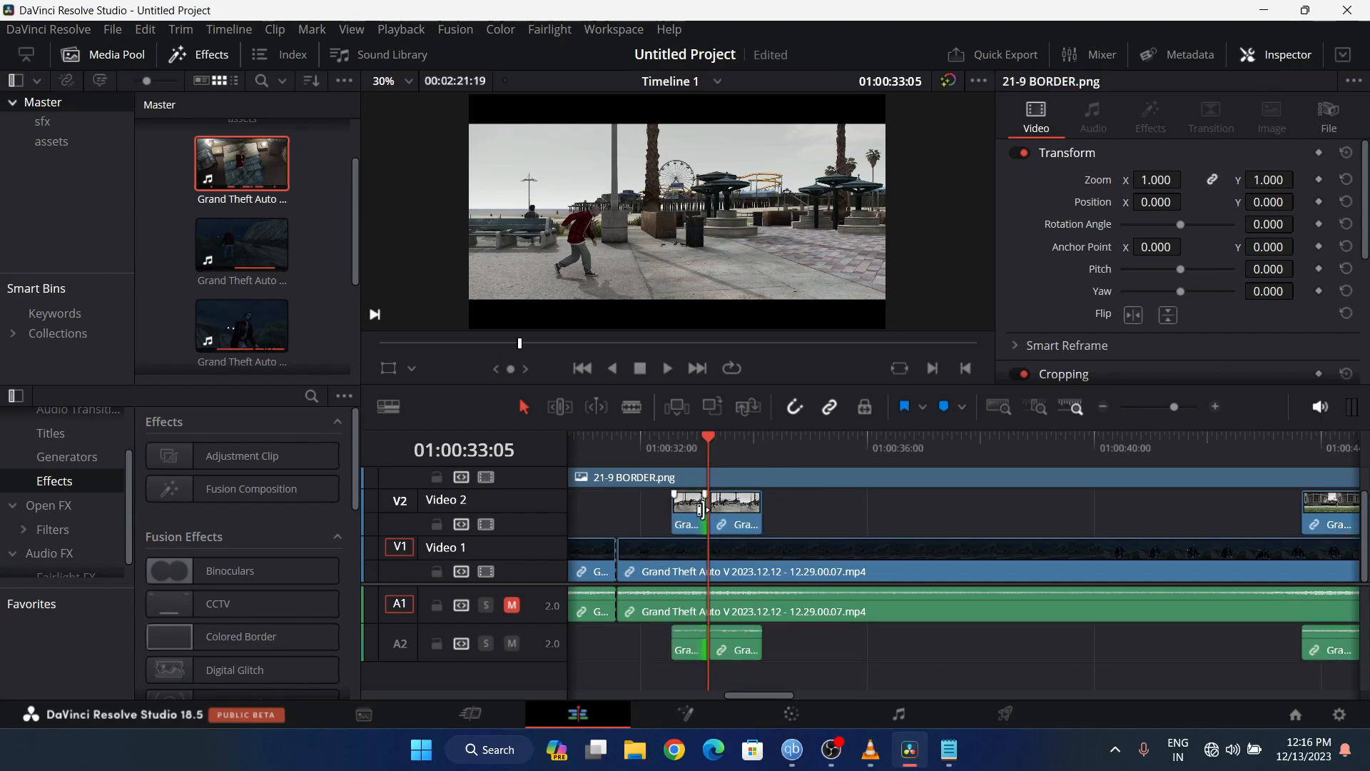
{"action": "left_click", "coordinate": [692, 504]}
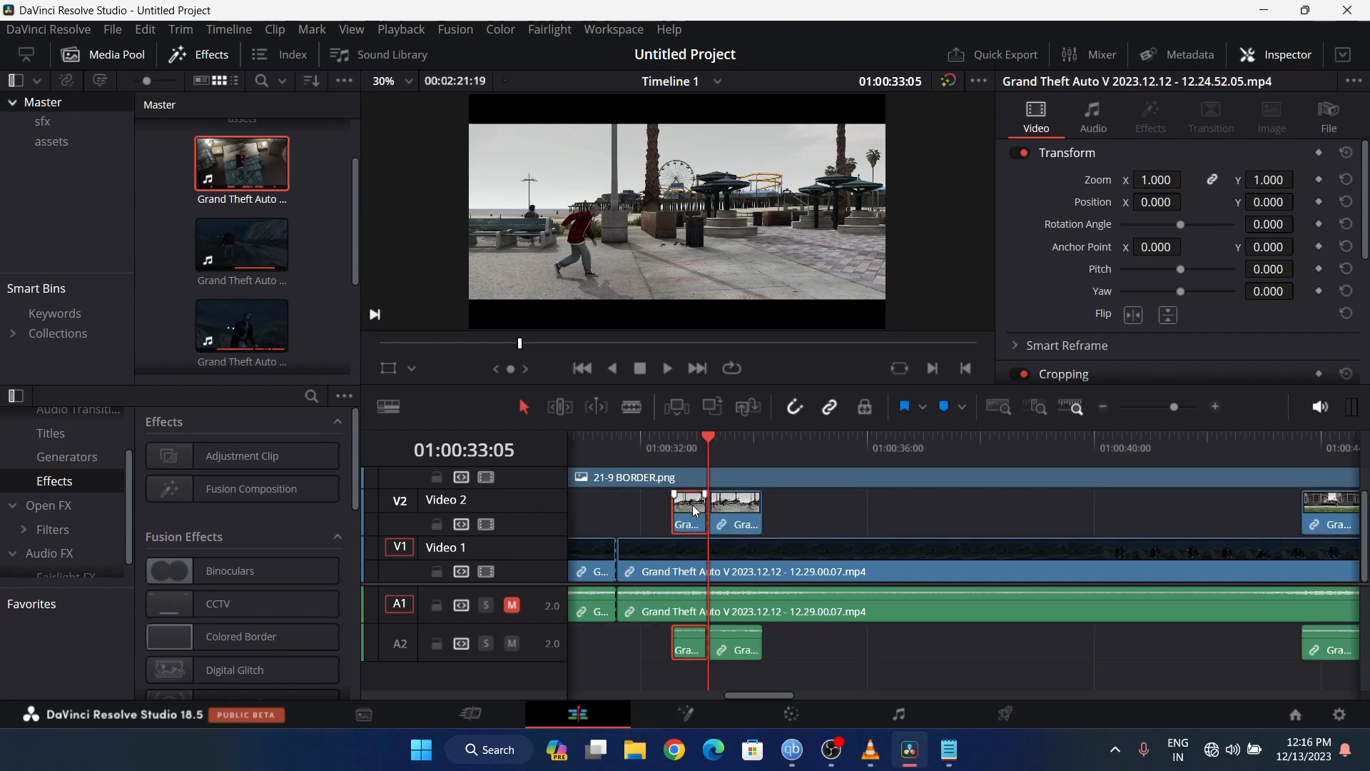
{"action": "key", "text": "Delete"}
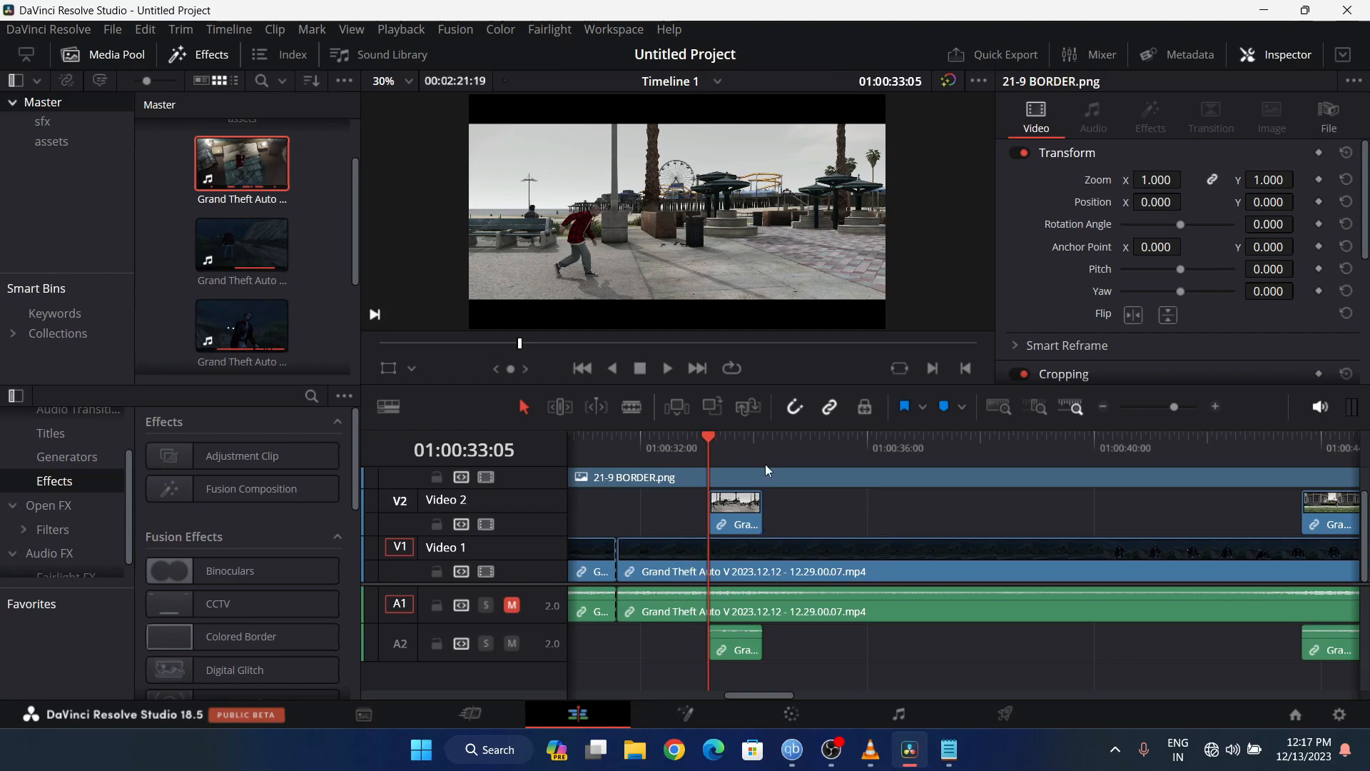
- Move the beach clip back to the cut at 01:00:31:14, and cut out the Video 1 section beneath it up to 01:00:32:13
{"action": "left_click_drag", "start_coordinate": [735, 504], "coordinate": [641, 502]}
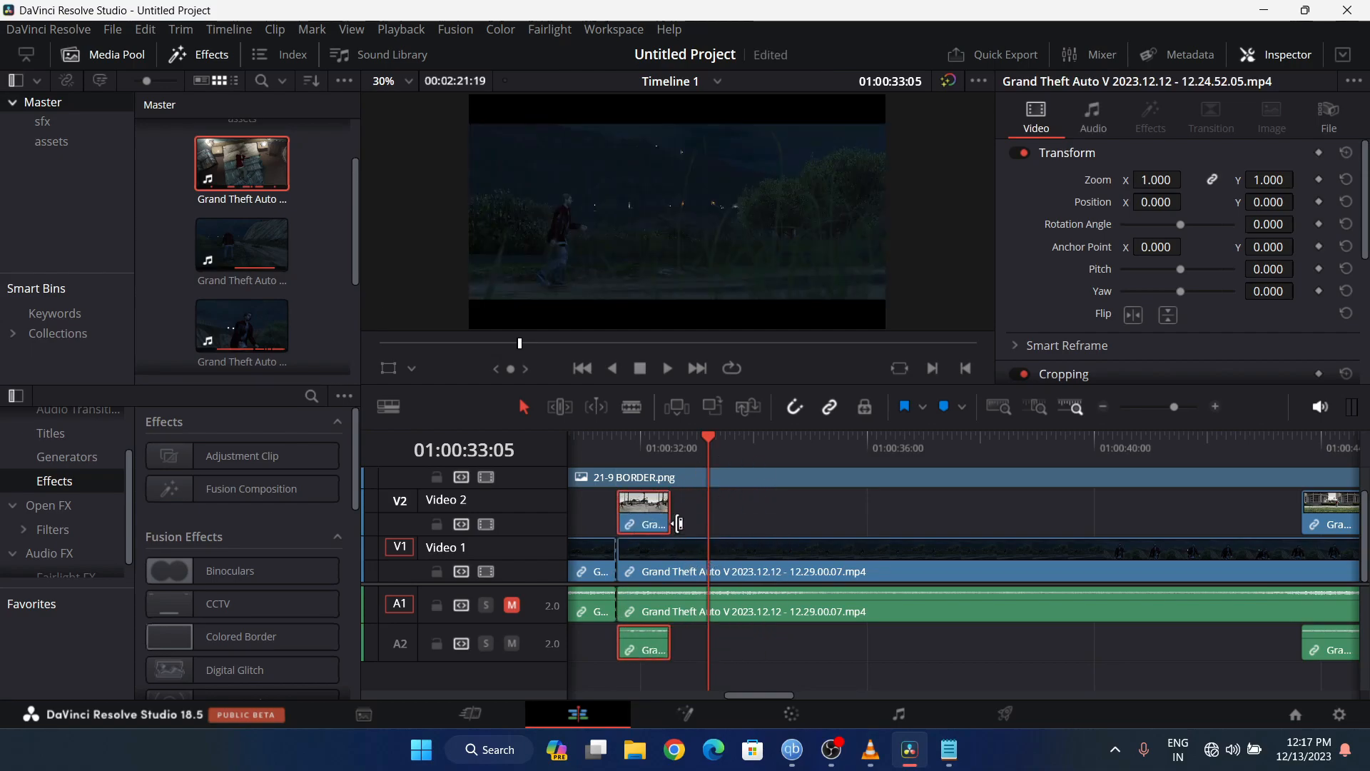
{"action": "left_click", "coordinate": [671, 442]}
{"action": "left_click", "coordinate": [697, 551]}
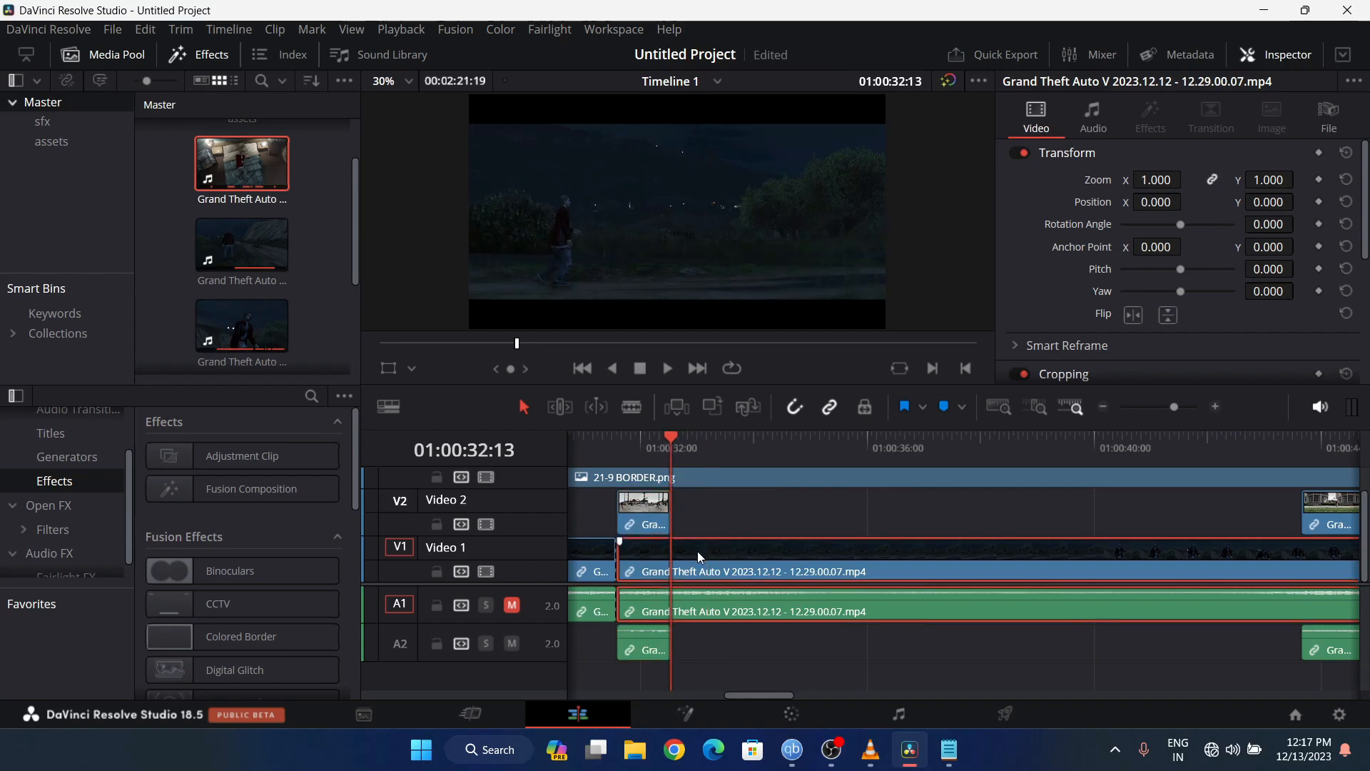
{"action": "key", "text": "ctrl+b"}
{"action": "left_click", "coordinate": [651, 567]}
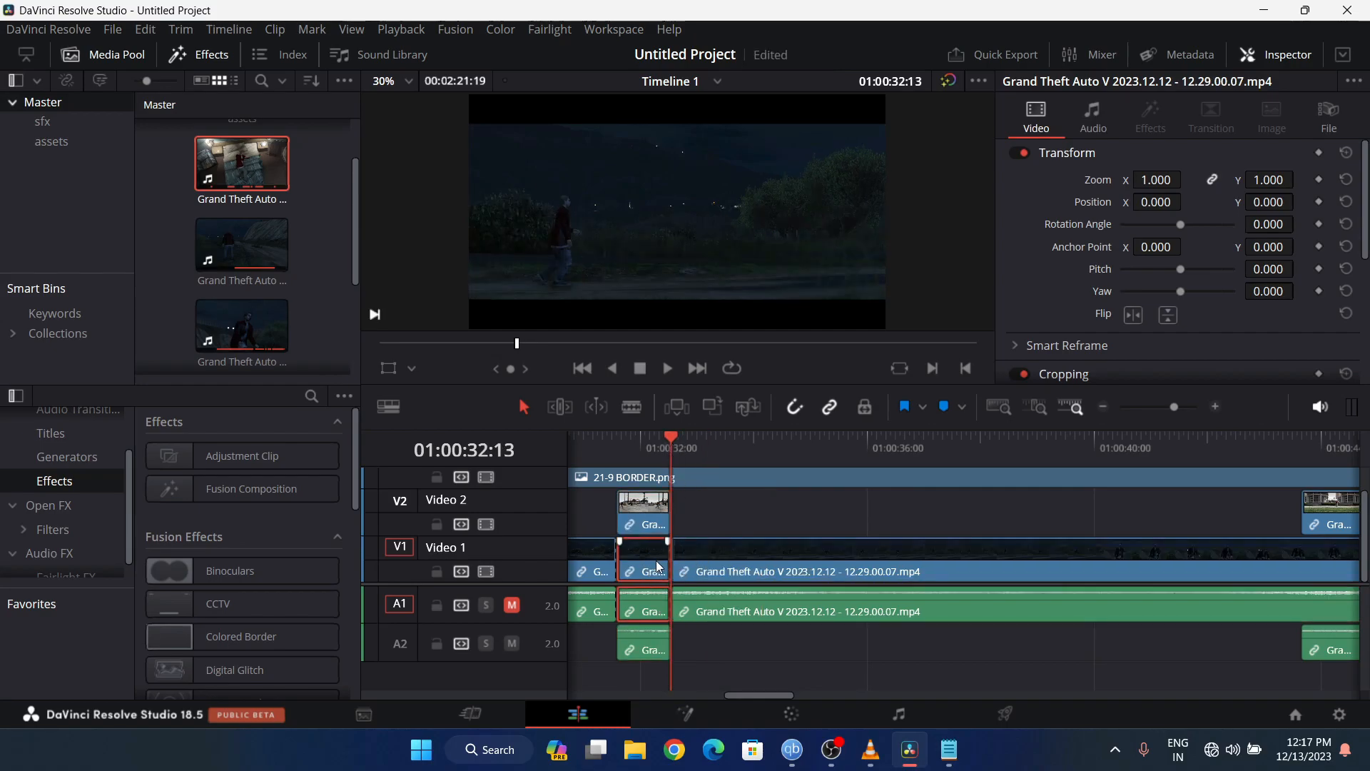
{"action": "key", "text": "BackSpace"}
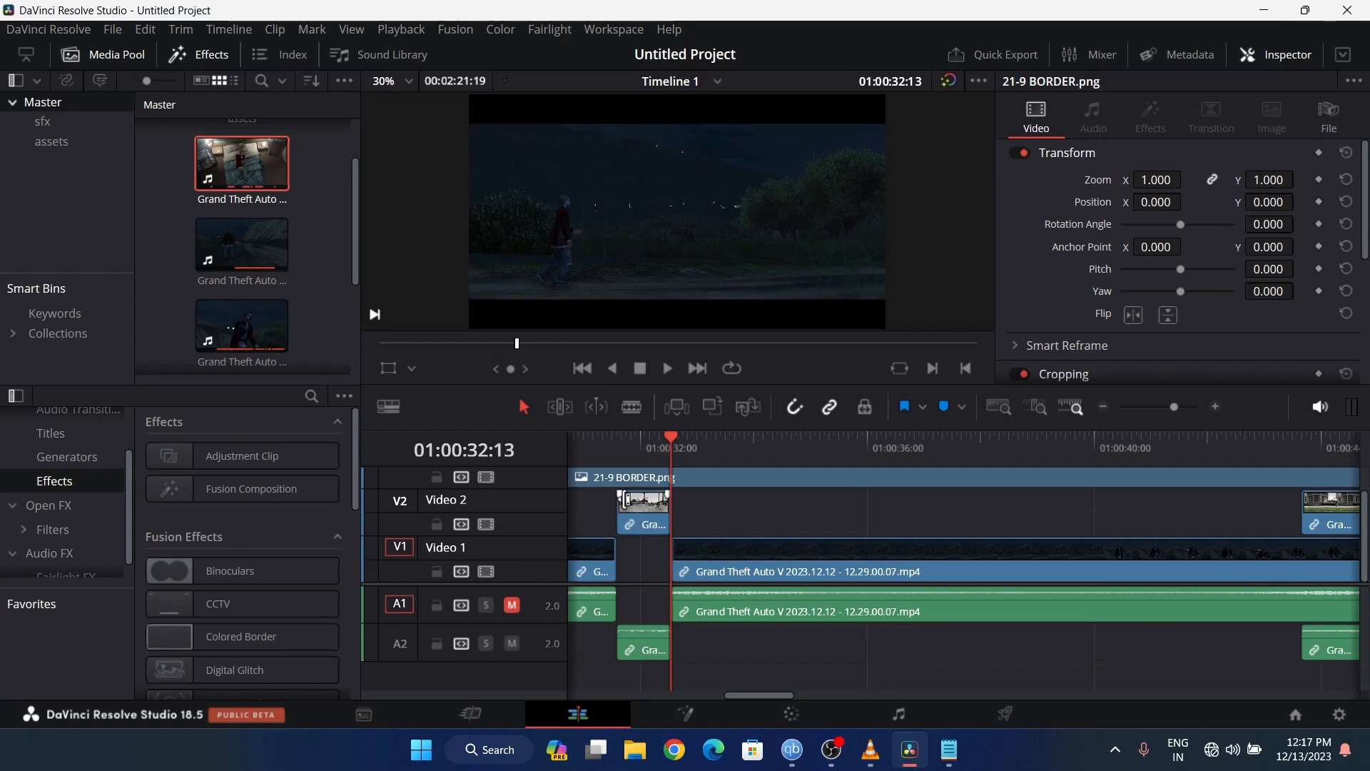
- Slide the beach clip on Video 2 to start slightly before 01:00:31:11, overlapping the night clip and matching the walking pose
{"action": "left_click", "coordinate": [615, 440]}
{"action": "mouse_move", "coordinate": [654, 505]}
{"action": "left_mouse_down"}
{"action": "mouse_move", "coordinate": [623, 502]}
{"action": "mouse_move", "coordinate": [633, 508]}
{"action": "left_mouse_up"}
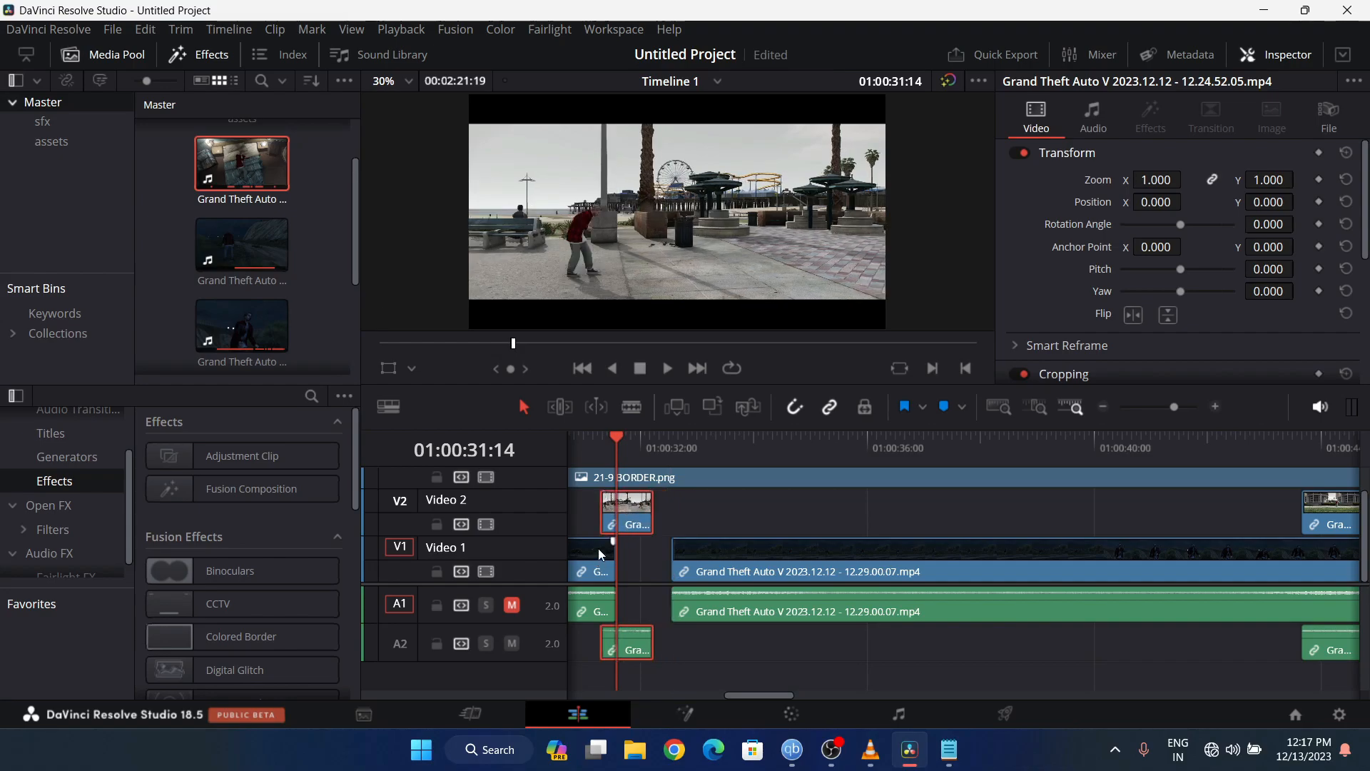
{"action": "key", "text": "ctrl+equal"}
{"action": "key", "text": "ctrl+equal"}
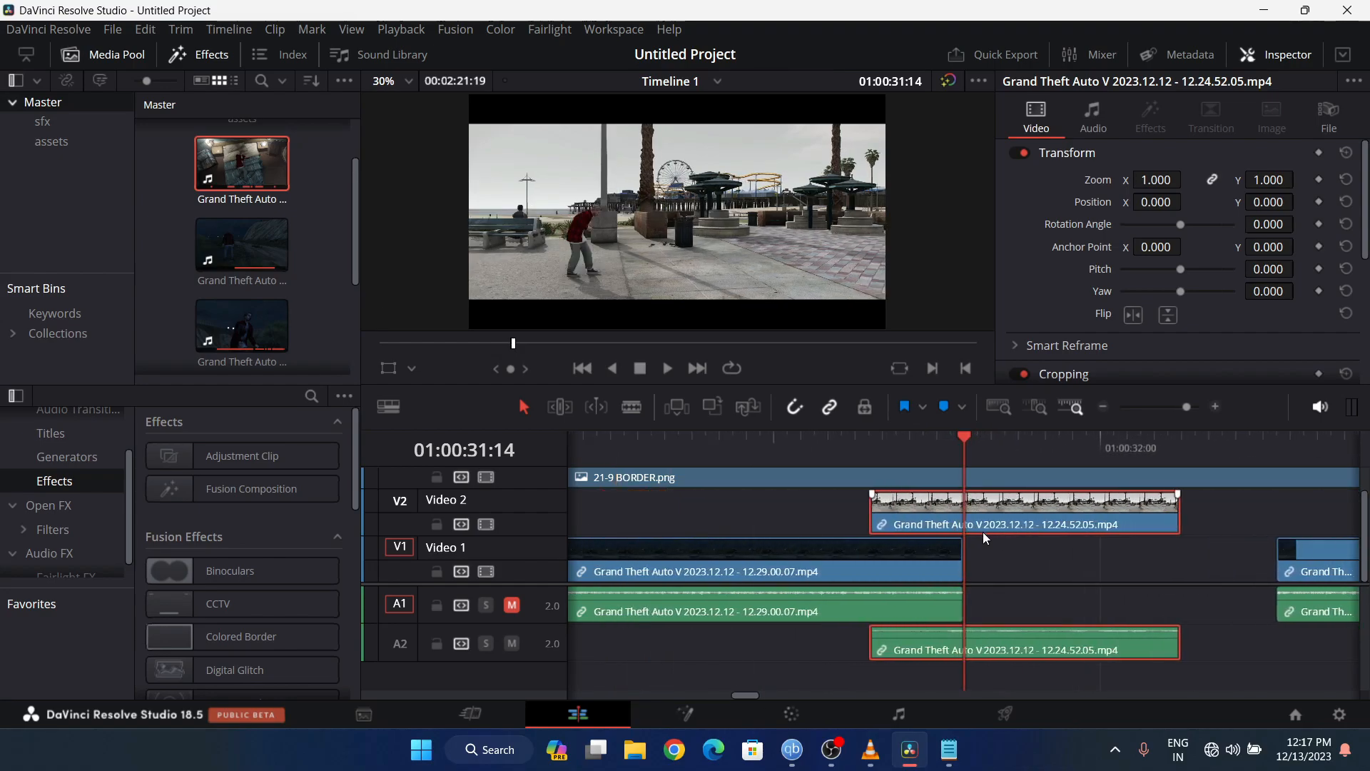
{"action": "left_click_drag", "start_coordinate": [926, 499], "coordinate": [969, 506]}
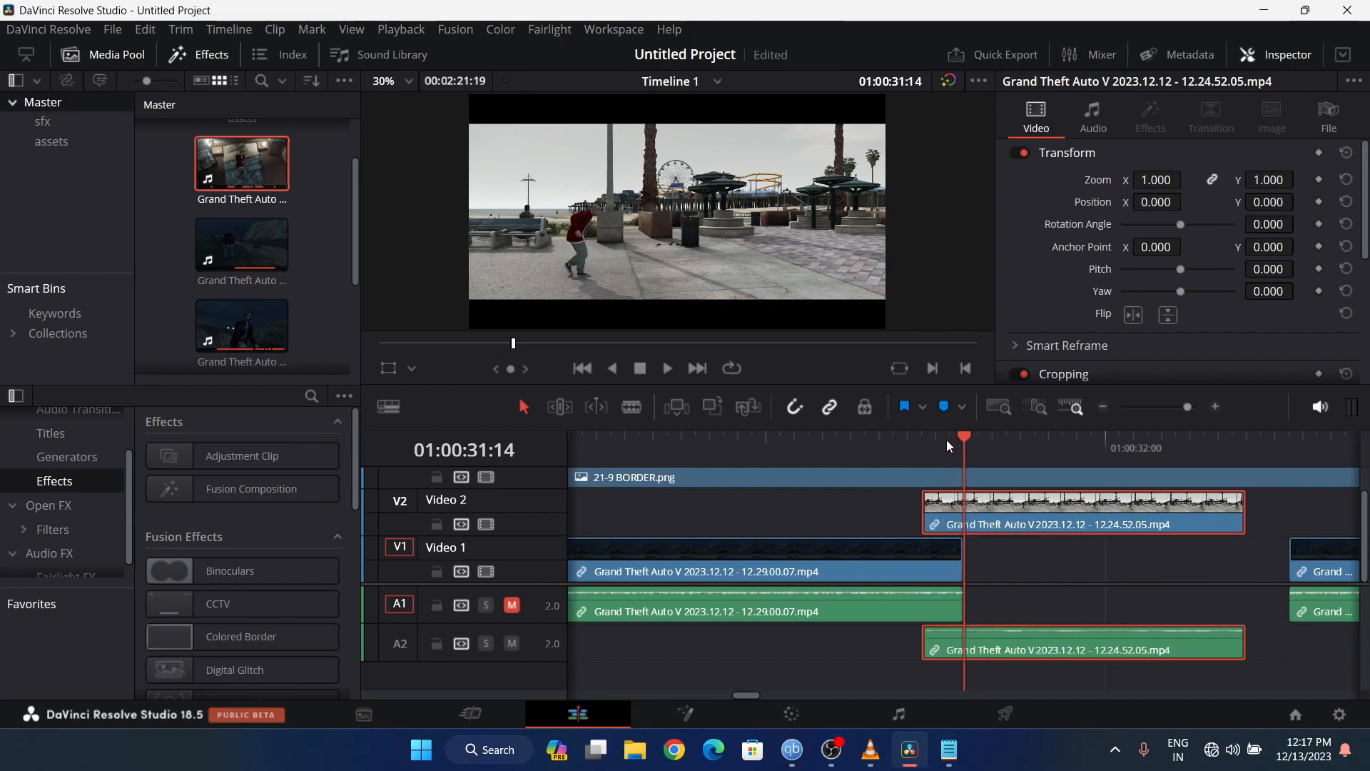
{"action": "left_click_drag", "start_coordinate": [993, 512], "coordinate": [965, 511]}
{"action": "mouse_move", "coordinate": [959, 444]}
{"action": "left_mouse_down"}
{"action": "mouse_move", "coordinate": [926, 445]}
{"action": "mouse_move", "coordinate": [940, 448]}
{"action": "left_mouse_up"}
{"action": "left_click_drag", "start_coordinate": [1008, 517], "coordinate": [979, 515]}
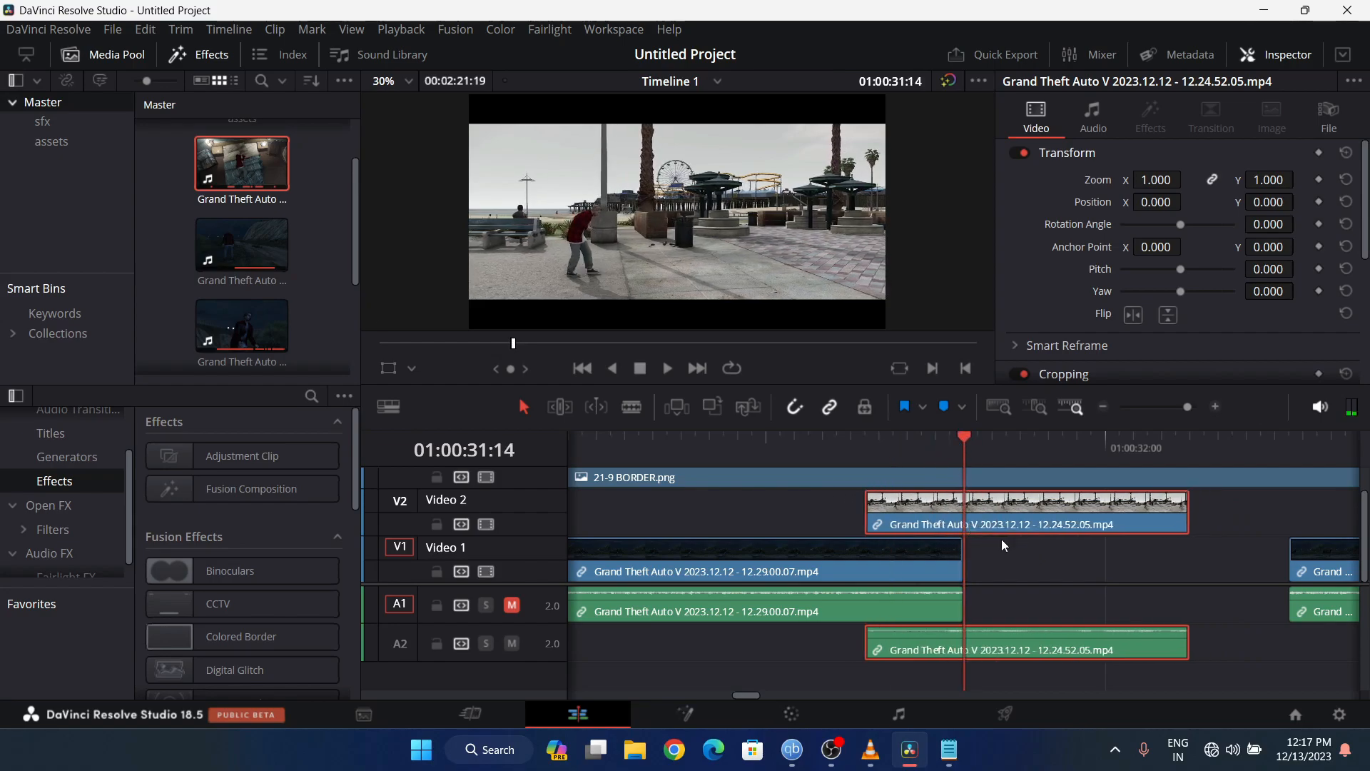
{"action": "left_click", "coordinate": [992, 560]}
{"action": "left_click_drag", "start_coordinate": [963, 444], "coordinate": [922, 443]}
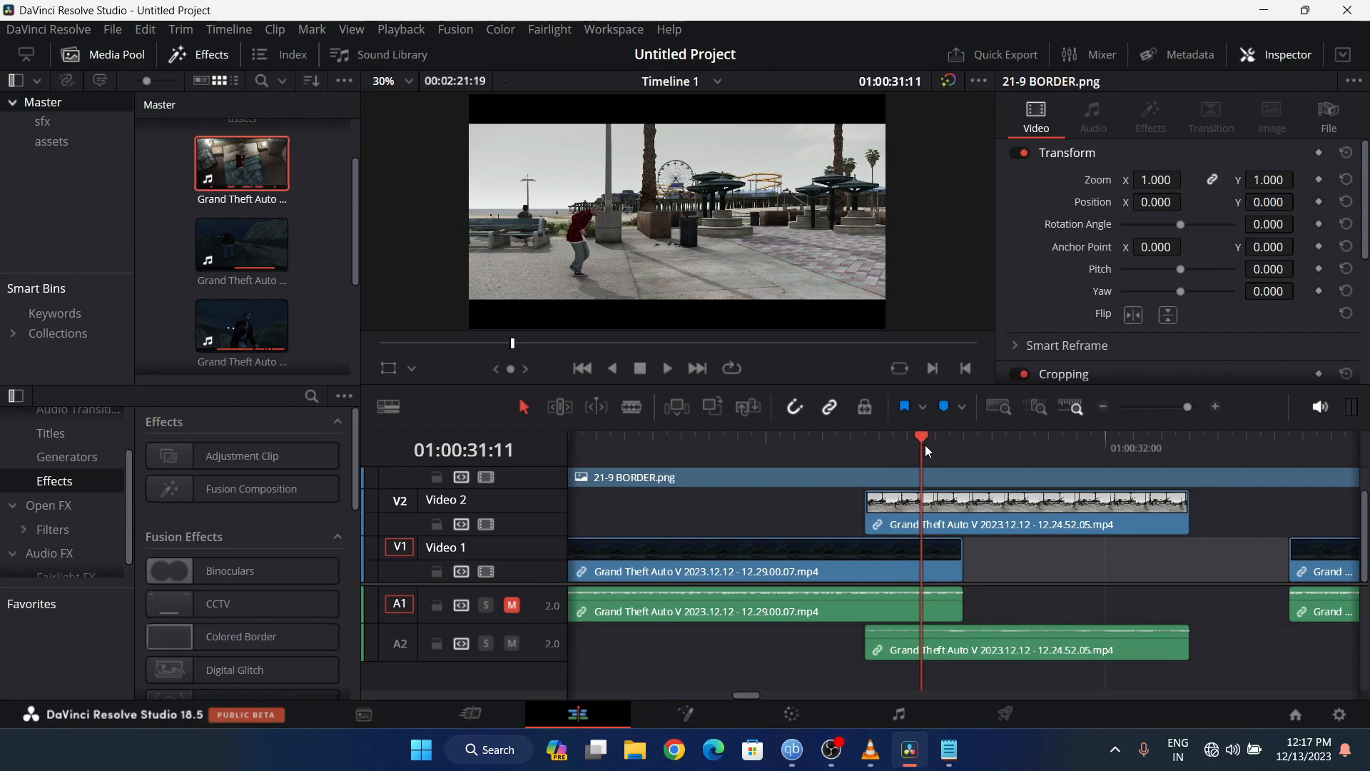
{"action": "left_click_drag", "start_coordinate": [997, 527], "coordinate": [1026, 514]}
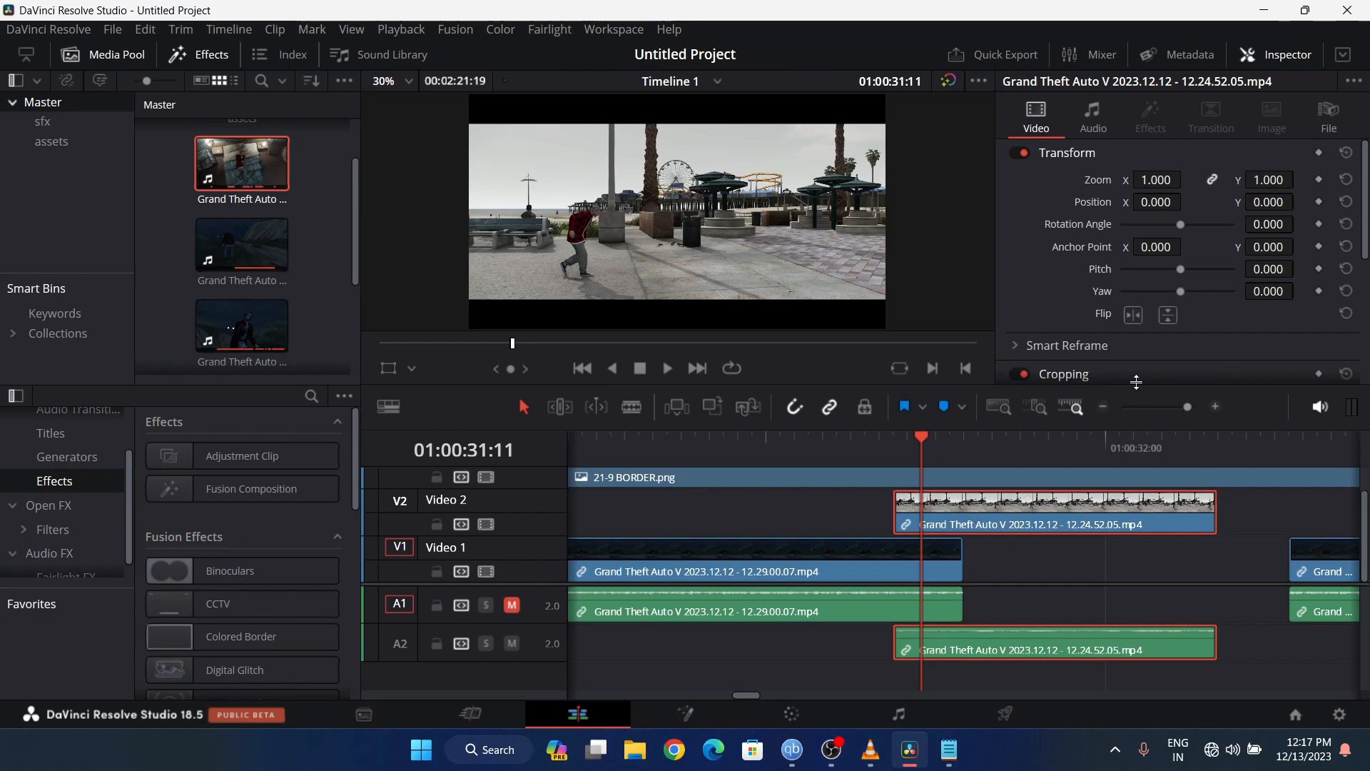
- Lower the beach clip's opacity to 12.98 so the night clip shows through
{"action": "left_click", "coordinate": [1292, 51]}
{"action": "left_click", "coordinate": [1292, 52]}
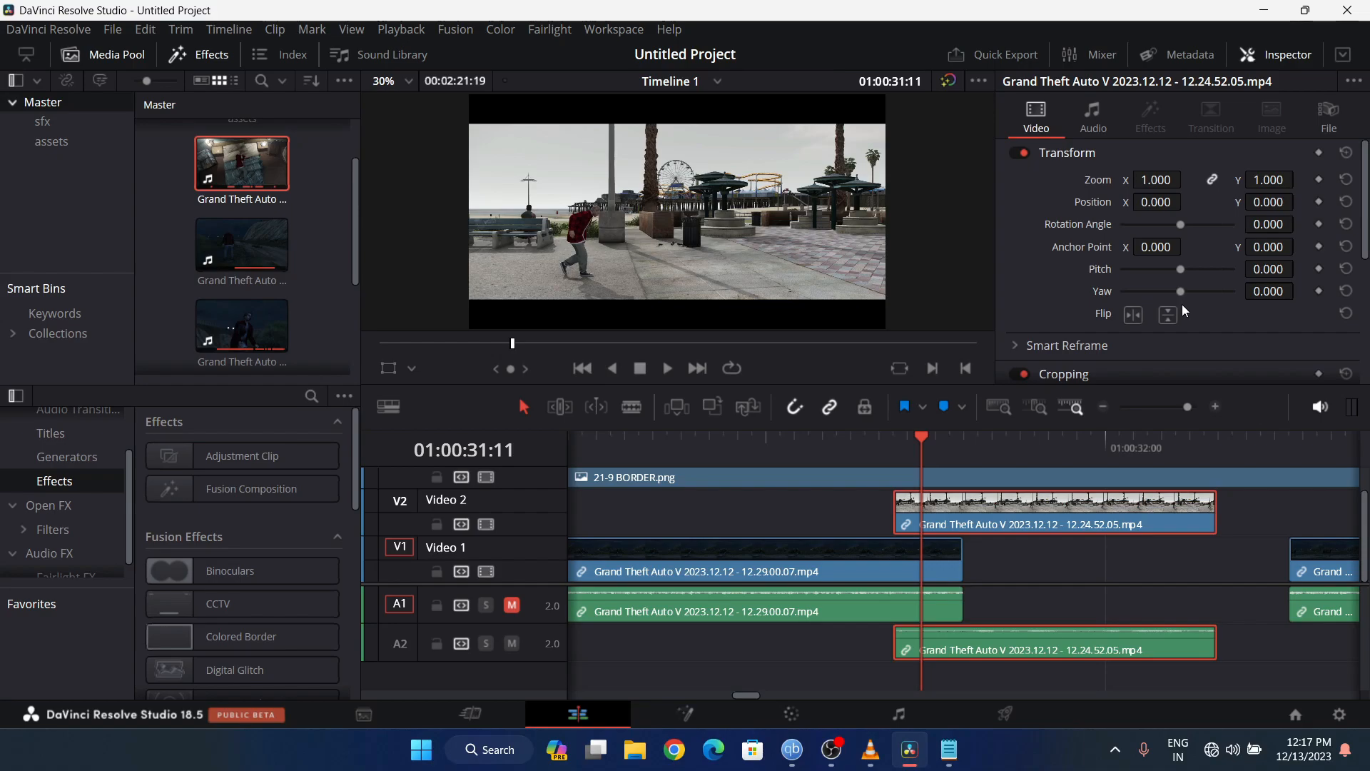
{"action": "scroll", "coordinate": [1182, 304], "scroll_direction": "down", "scroll_amount": 5}
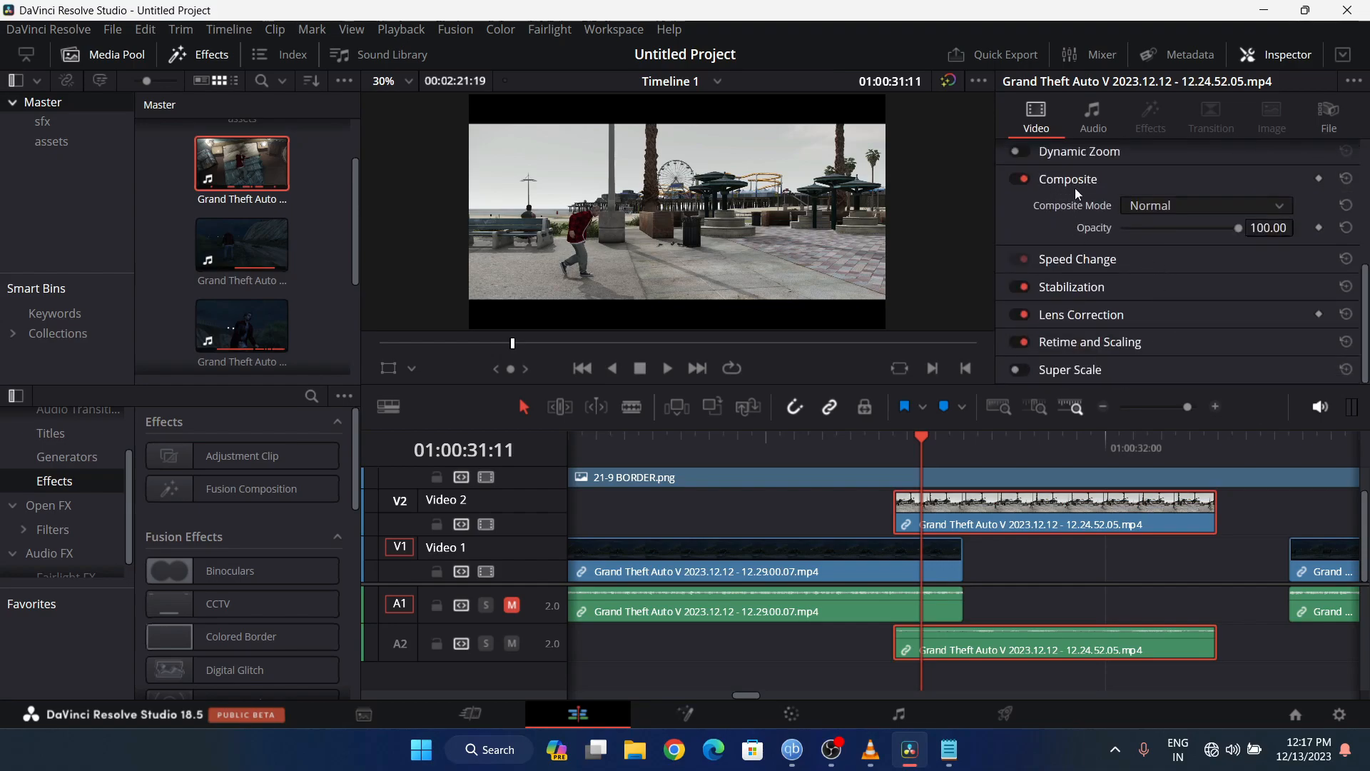
{"action": "left_click_drag", "start_coordinate": [1239, 228], "coordinate": [1137, 236]}
- Examine up close how the walking man in the beach clip lines up with the one in the night clip
{"action": "scroll", "coordinate": [565, 270], "scroll_direction": "up", "scroll_amount": 1}
{"action": "scroll", "coordinate": [565, 269], "scroll_direction": "up", "scroll_amount": 3}
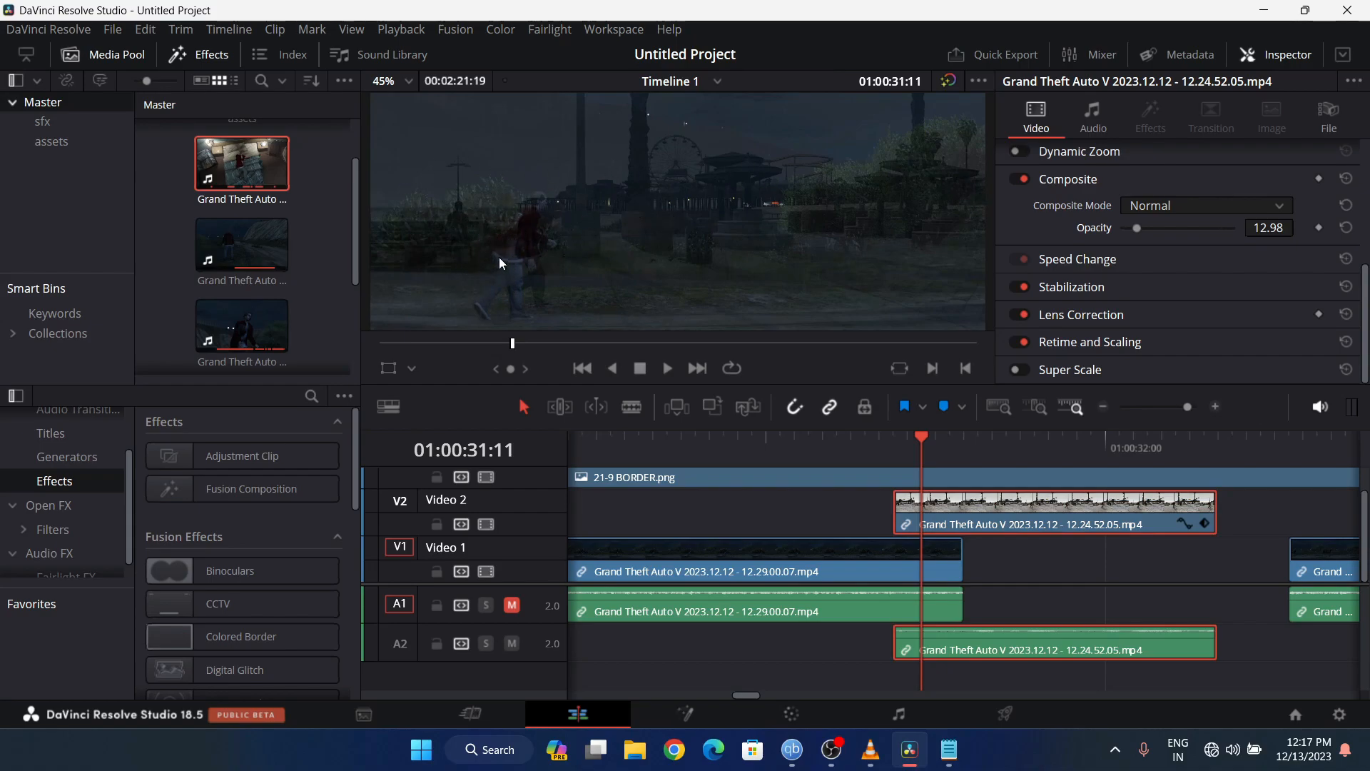
{"action": "scroll", "coordinate": [457, 289], "scroll_direction": "up", "scroll_amount": 5}
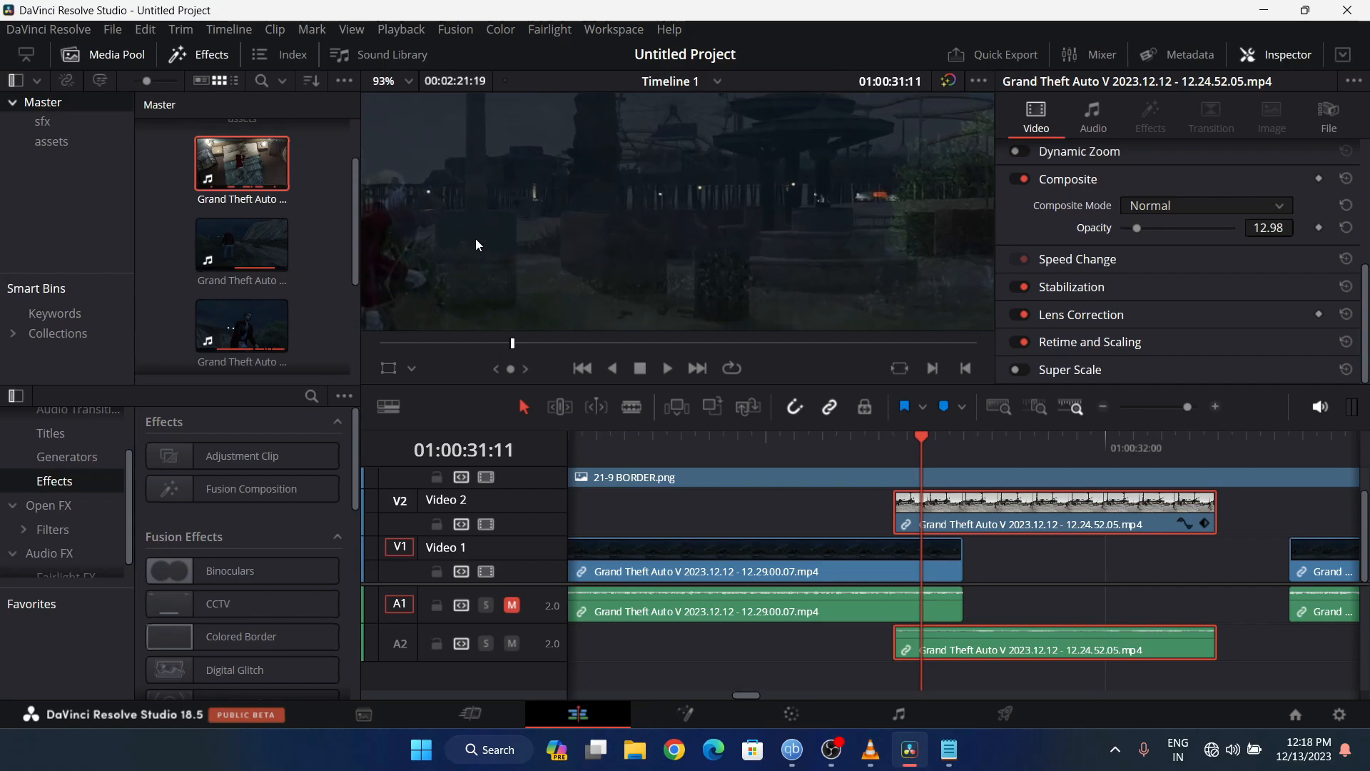
{"action": "left_click_drag", "start_coordinate": [469, 242], "coordinate": [720, 207]}
{"action": "scroll", "coordinate": [870, 264], "scroll_direction": "down", "scroll_amount": 1}
{"action": "scroll", "coordinate": [869, 271], "scroll_direction": "down", "scroll_amount": 1}
{"action": "left_click_drag", "start_coordinate": [870, 271], "coordinate": [743, 217]}
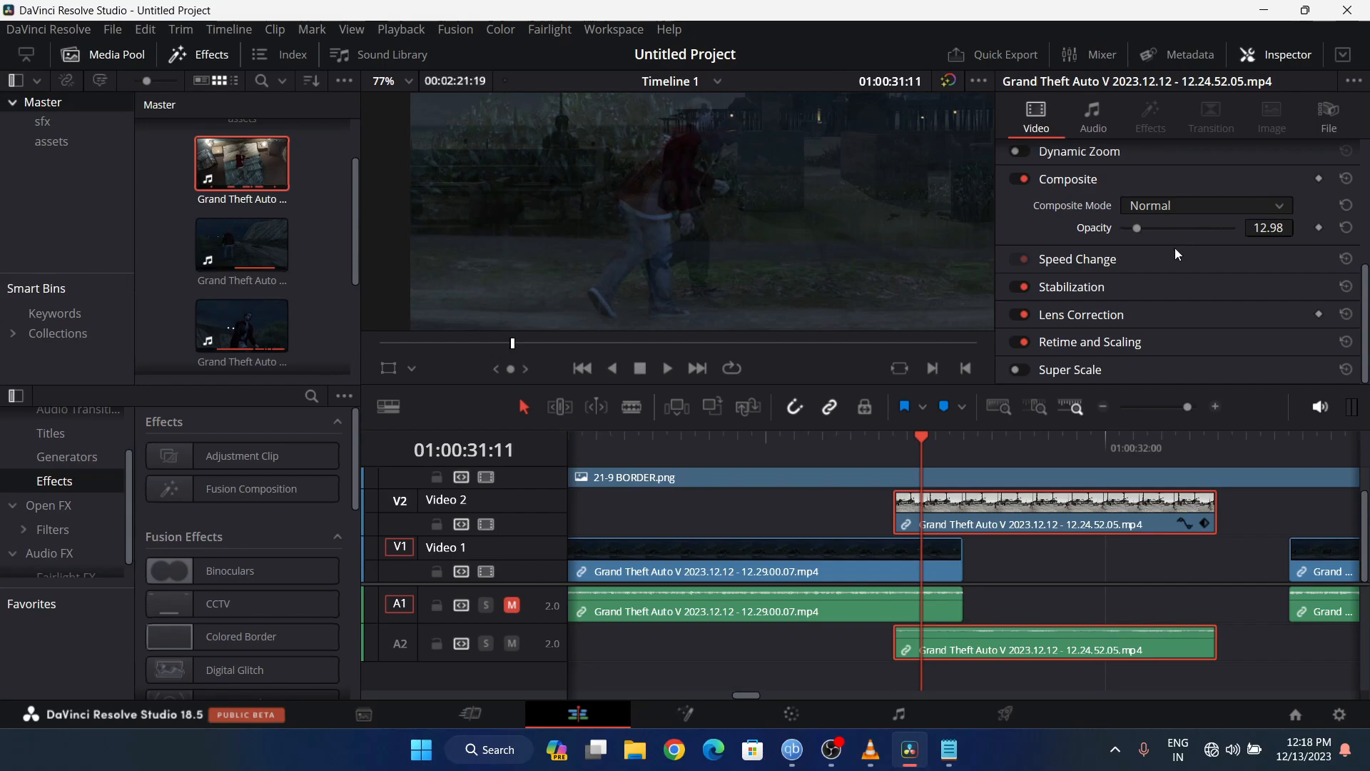
{"action": "scroll", "coordinate": [1180, 257], "scroll_direction": "up", "scroll_amount": 5}
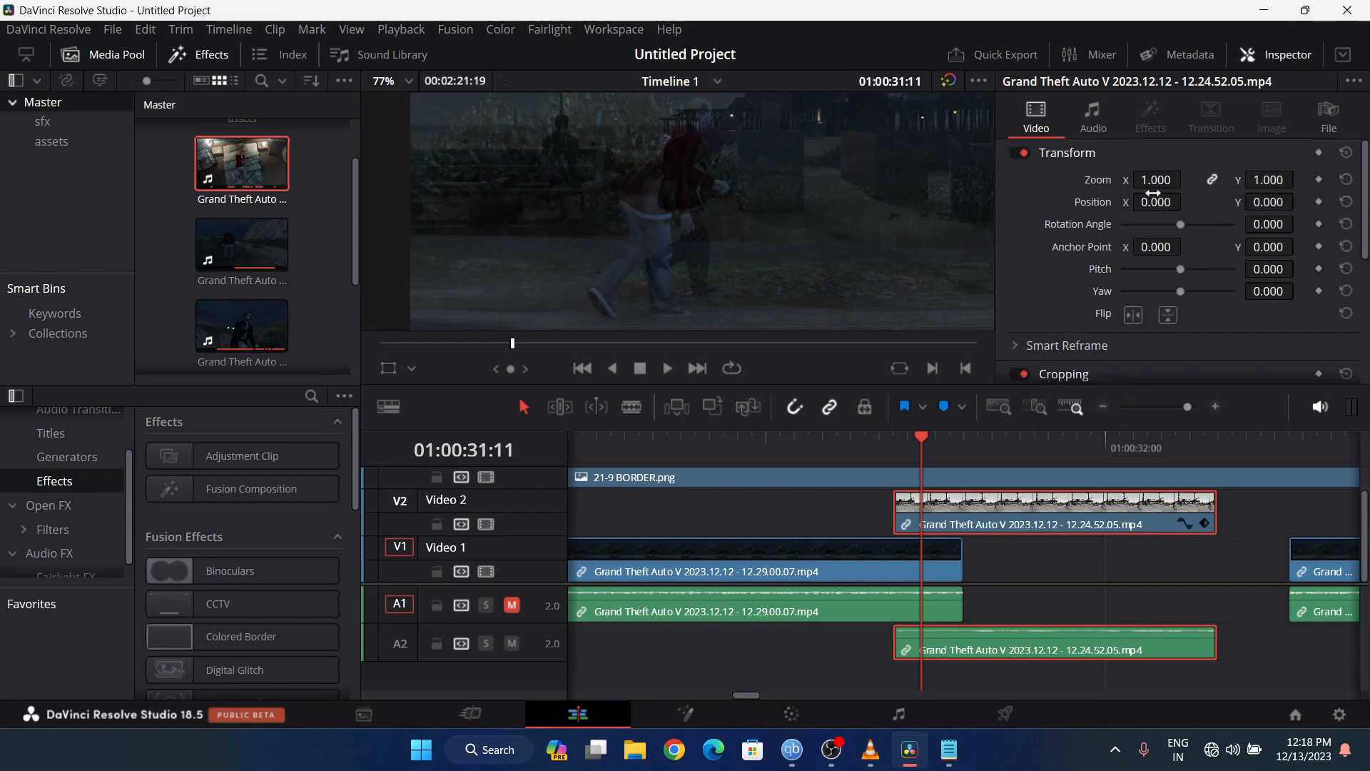
- Scale the beach clip to a zoom of 1.130 and set its X position to -12 to match the night clip's walking figure
{"action": "mouse_move", "coordinate": [1145, 206]}
{"action": "left_mouse_down"}
{"action": "mouse_move", "coordinate": [1103, 205]}
{"action": "mouse_move", "coordinate": [1160, 203]}
{"action": "left_mouse_up"}
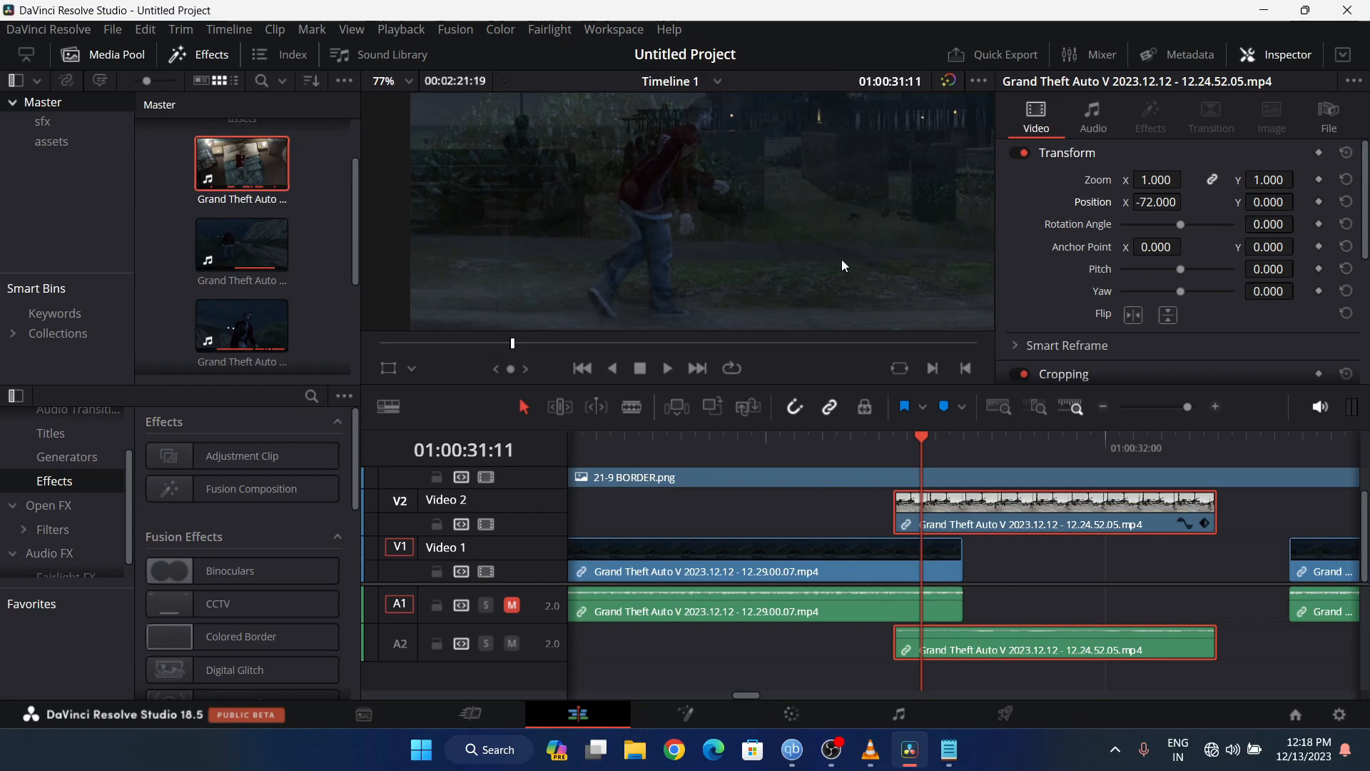
{"action": "left_click_drag", "start_coordinate": [1156, 179], "coordinate": [1187, 200]}
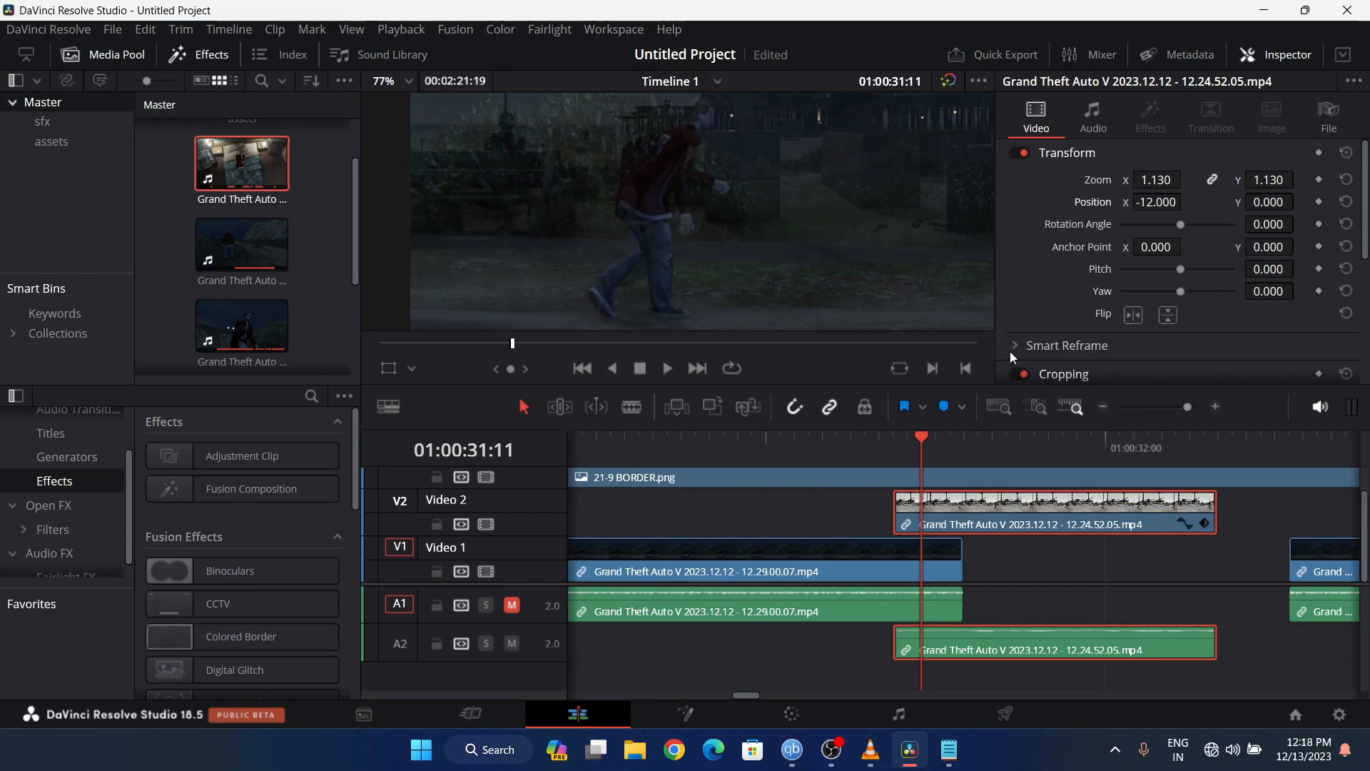
- Move the beach clip down into the gap on Video 1 after the night clip and restore its opacity to 100
{"action": "left_click_drag", "start_coordinate": [952, 515], "coordinate": [1024, 563]}
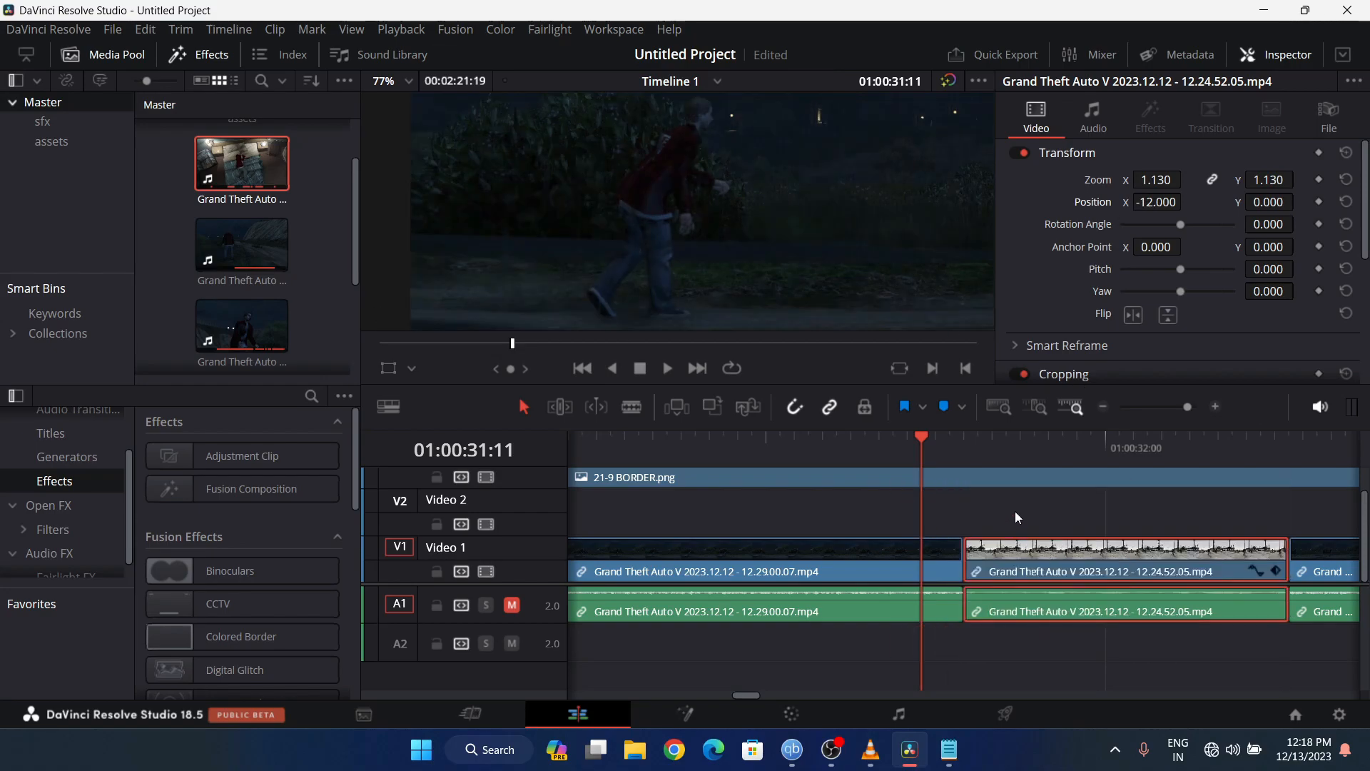
{"action": "scroll", "coordinate": [1214, 268], "scroll_direction": "down", "scroll_amount": 5}
{"action": "left_click_drag", "start_coordinate": [1136, 232], "coordinate": [1277, 232]}
{"action": "left_click", "coordinate": [1061, 510]}
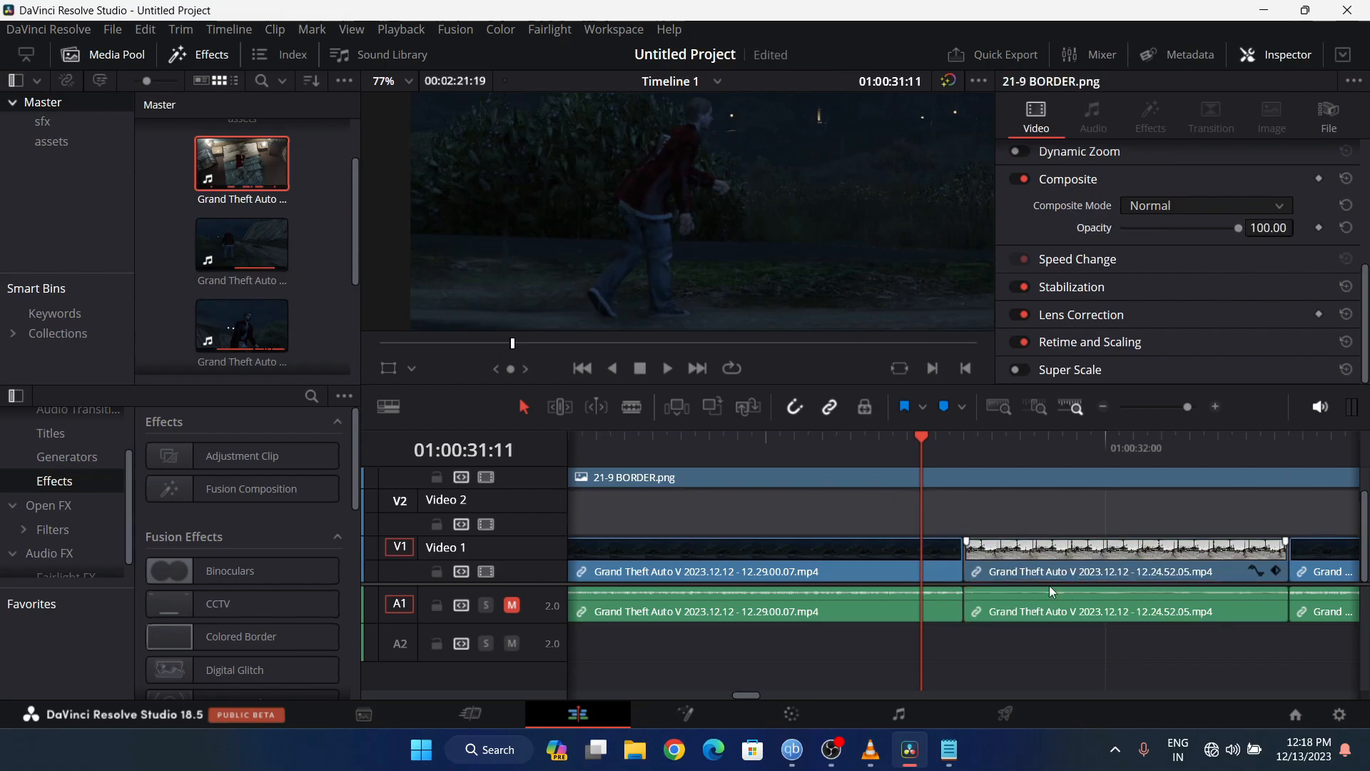
- Play back the transition from the night walk to the beach shot several times, fitting the whole frame in the viewer
{"action": "key", "text": "space"}
{"action": "key", "text": "space"}
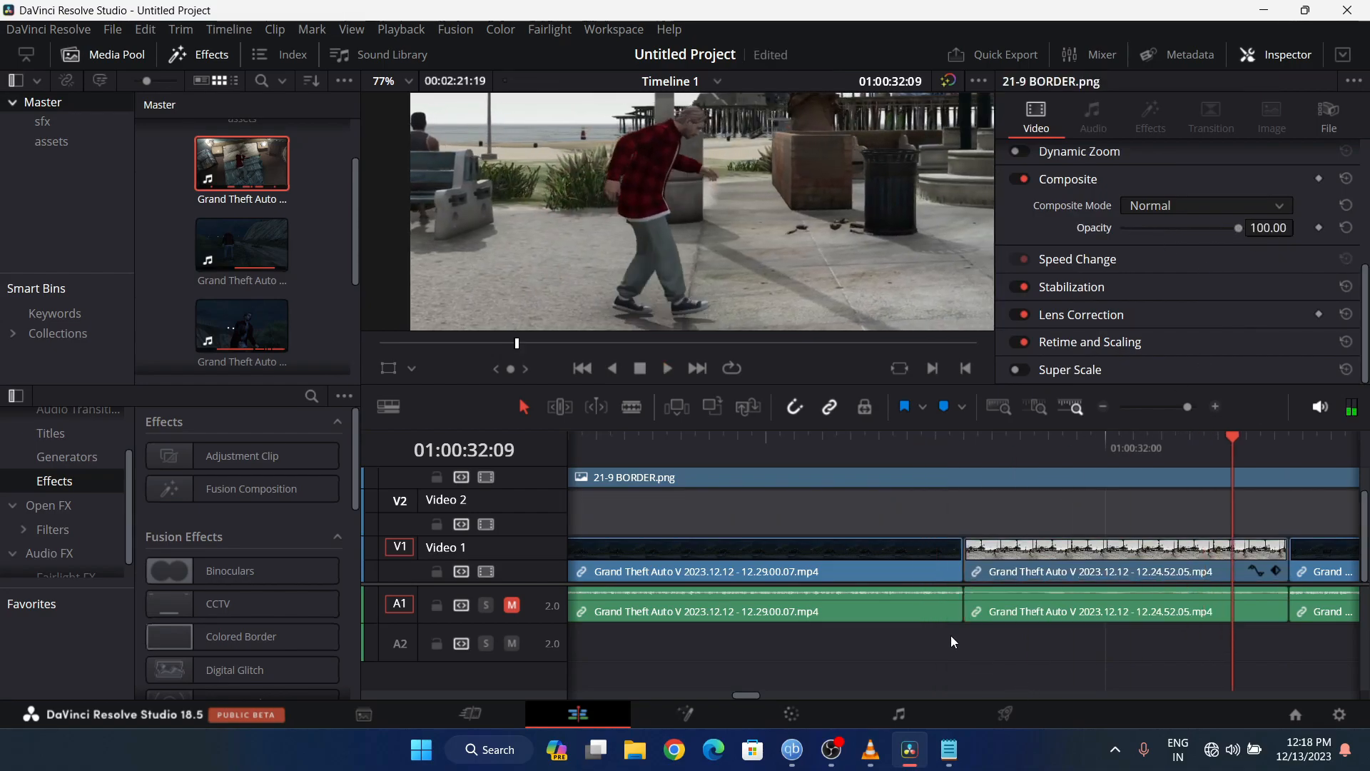
{"action": "left_click", "coordinate": [695, 452]}
{"action": "key", "text": "space"}
{"action": "key", "text": "space"}
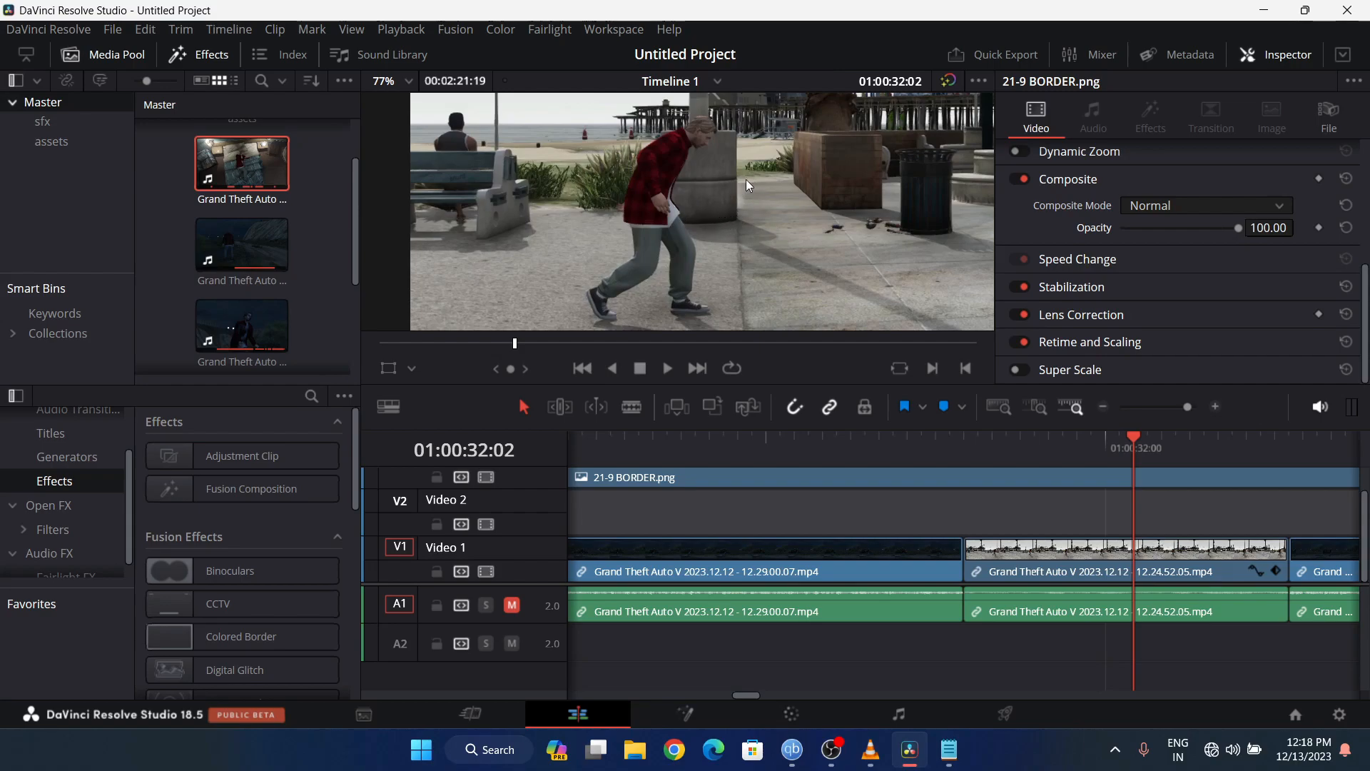
{"action": "key", "text": "shift+z"}
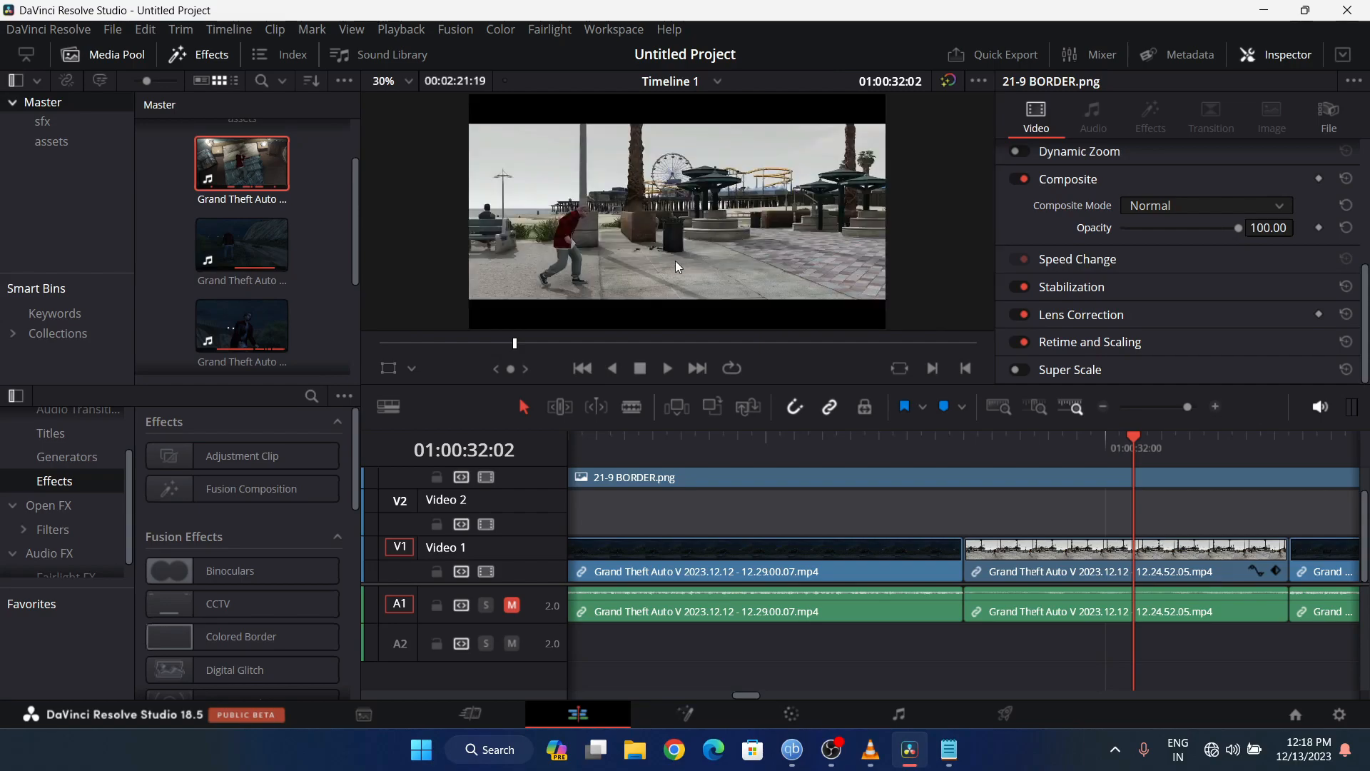
{"action": "left_click", "coordinate": [905, 454]}
{"action": "key", "text": "space"}
{"action": "left_click", "coordinate": [582, 448]}
{"action": "key", "text": "space"}
{"action": "key", "text": "space"}
{"action": "key", "text": "space"}
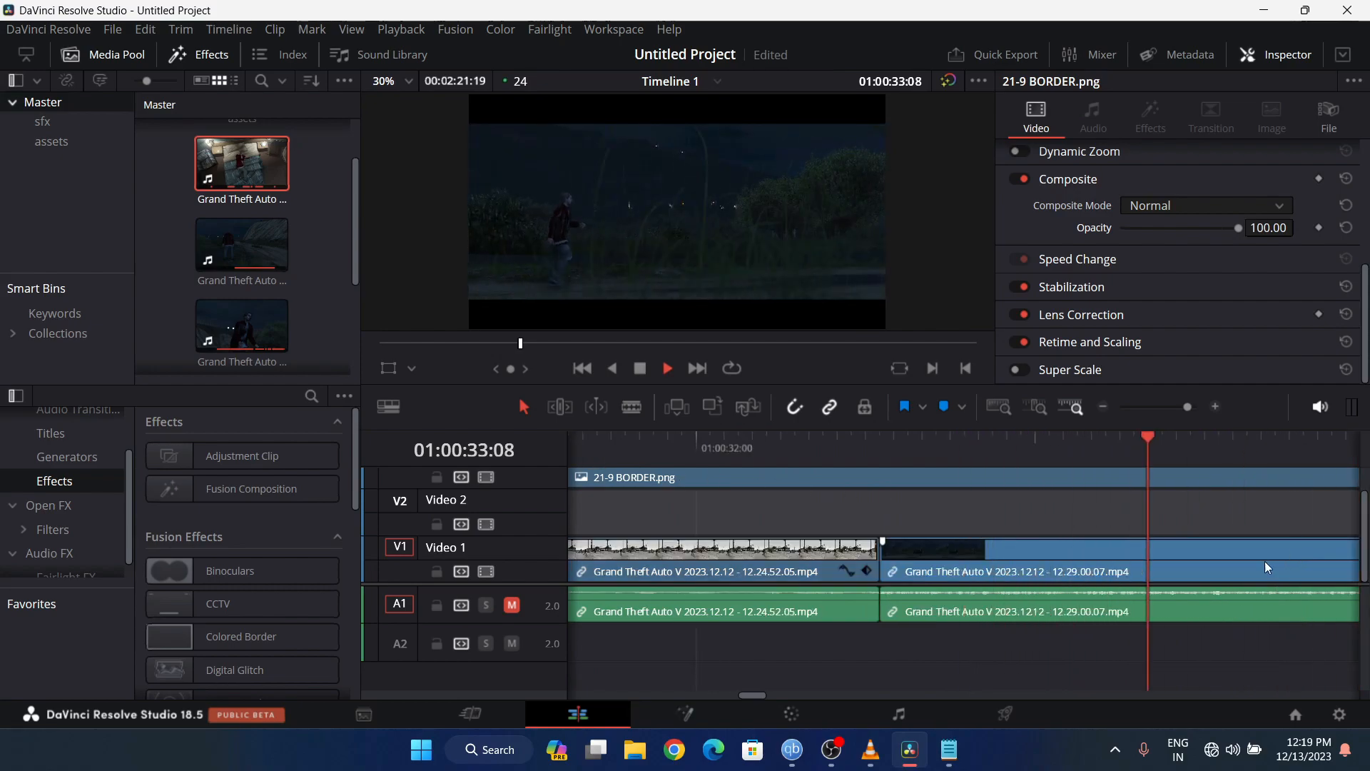
- Split the night clip on Video 1 at 01:00:34:10 and move the building clip on Video 2 to start at that cut
{"action": "key", "text": "space"}
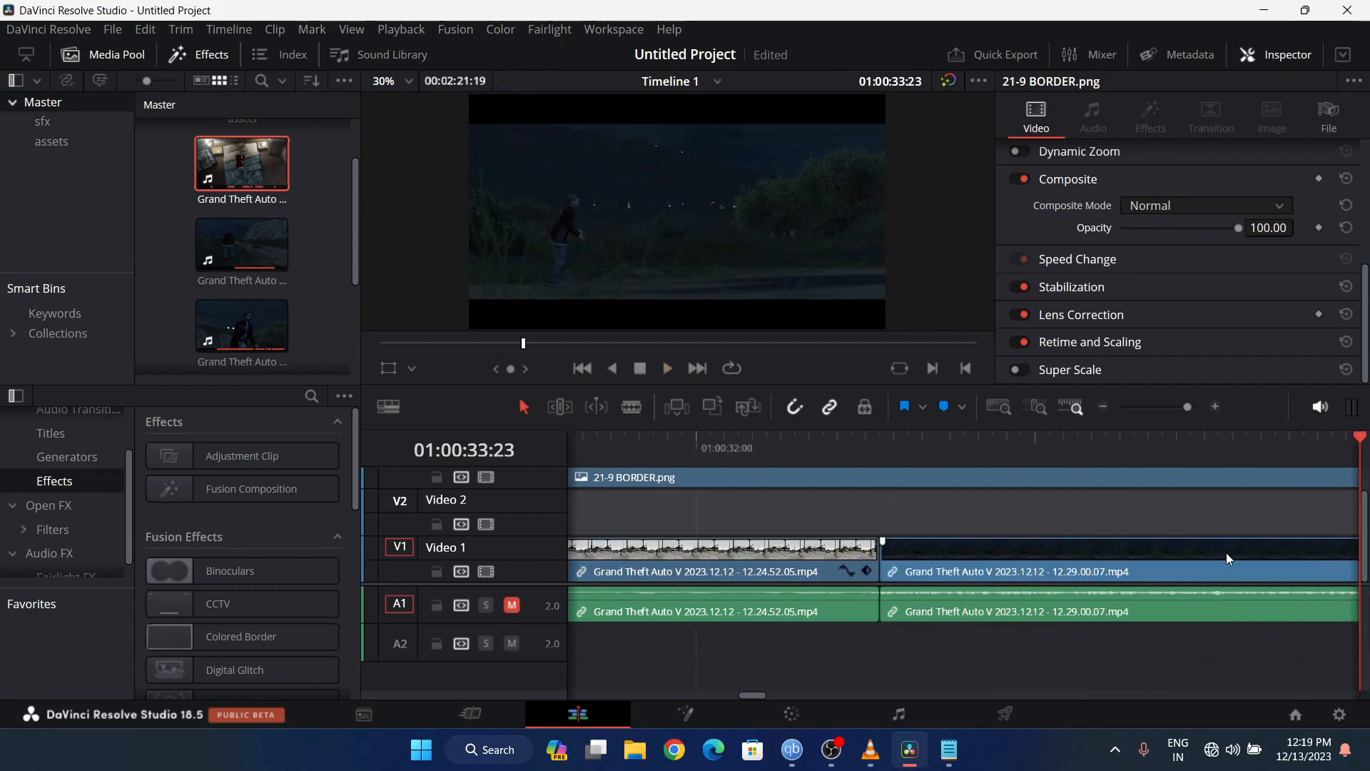
{"action": "key", "text": "space"}
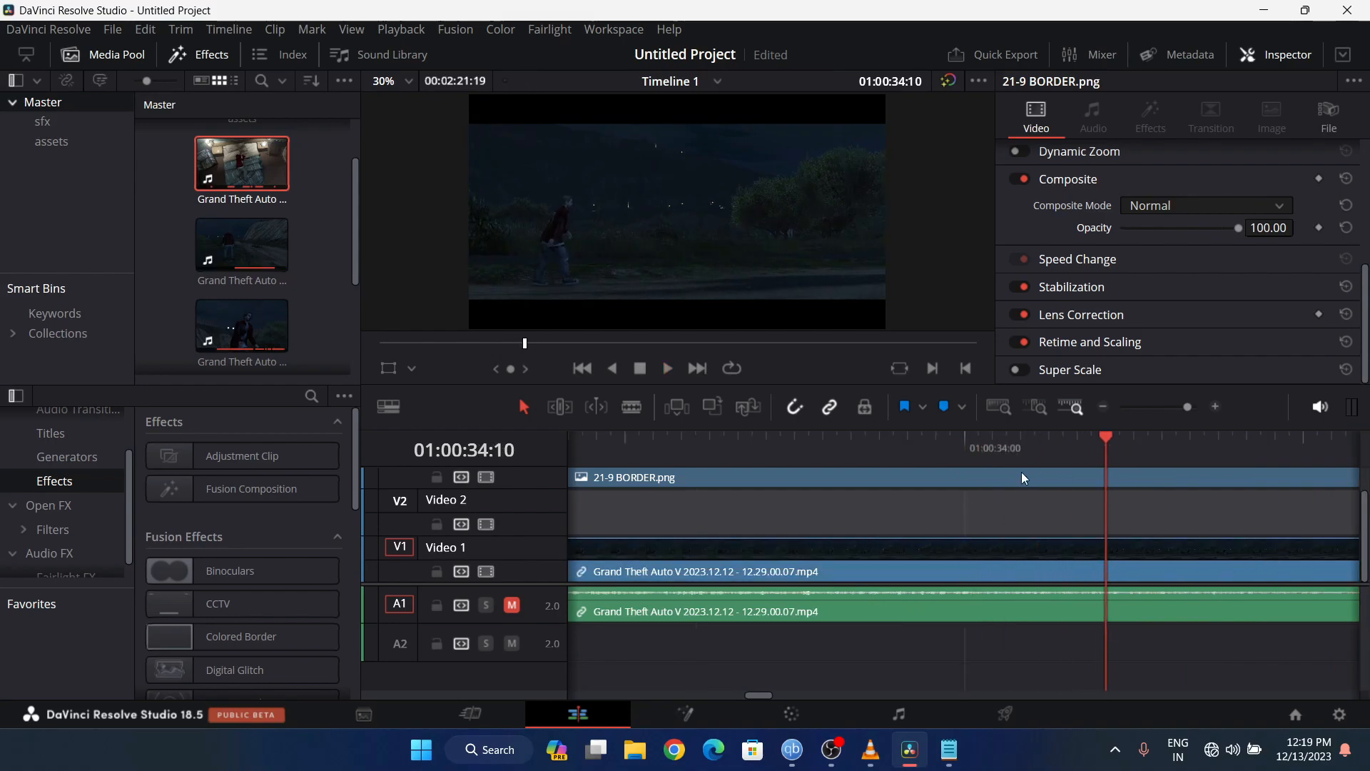
{"action": "left_click", "coordinate": [1121, 546]}
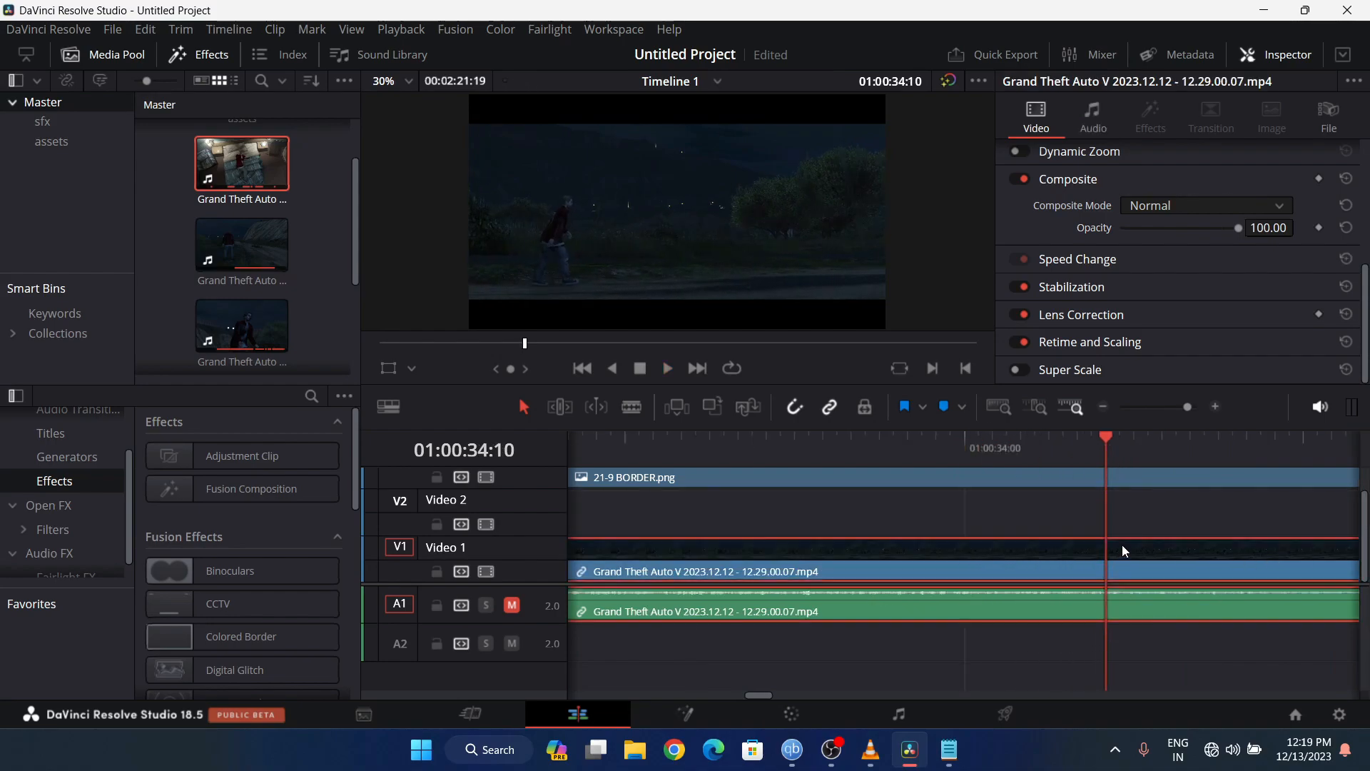
{"action": "key", "text": "ctrl+b"}
{"action": "left_click_drag", "start_coordinate": [1193, 407], "coordinate": [1167, 404]}
{"action": "left_click_drag", "start_coordinate": [1183, 507], "coordinate": [991, 514]}
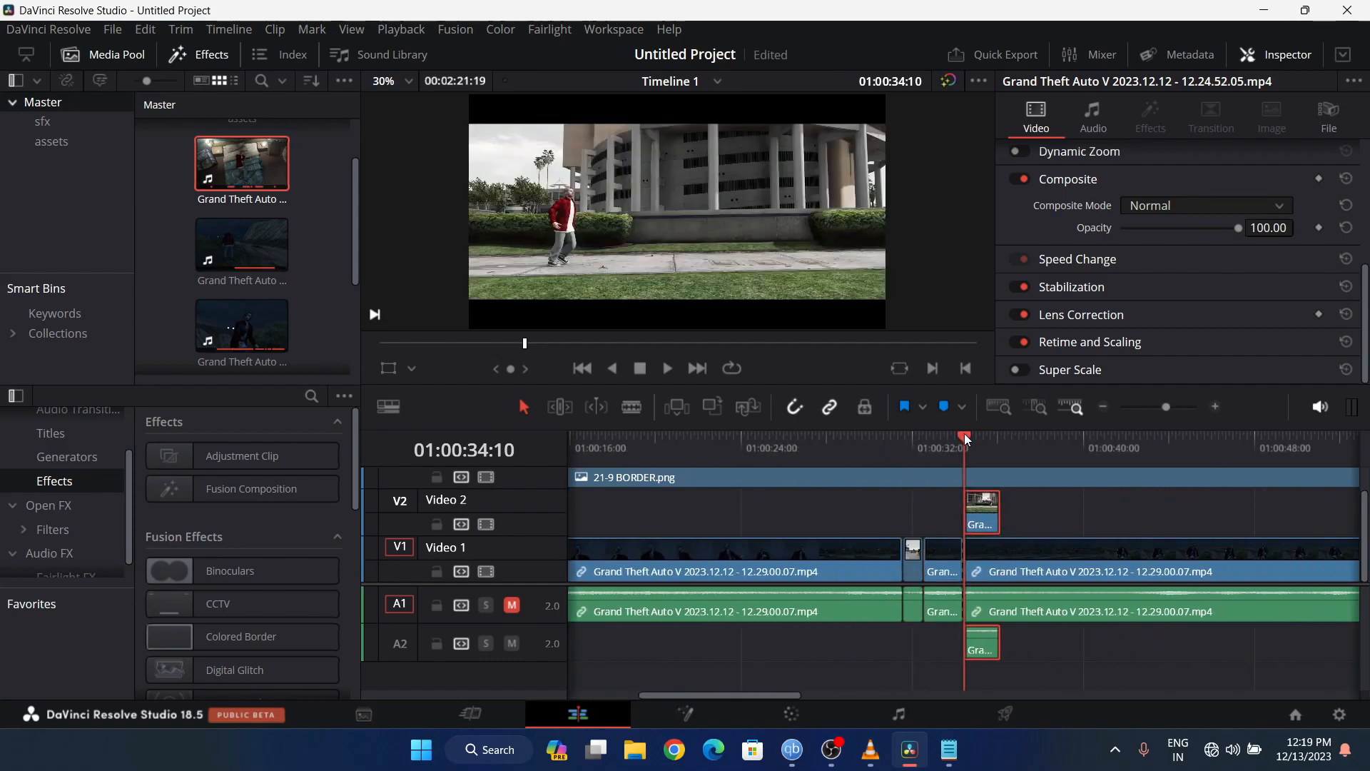
- Extend the end of the building clip on Video 2 and play it to find a matching walking pose
{"action": "left_click", "coordinate": [950, 446]}
{"action": "key", "text": "space"}
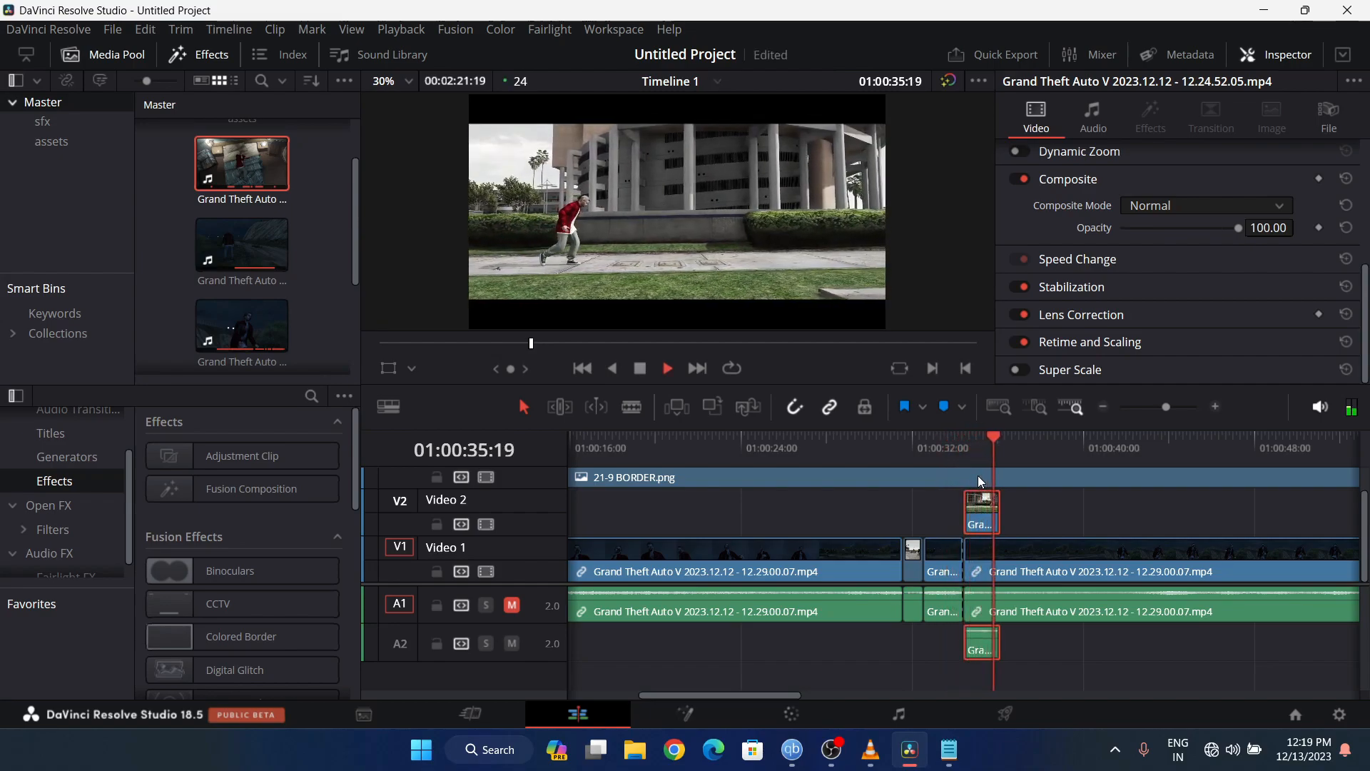
{"action": "key", "text": "space"}
{"action": "left_click_drag", "start_coordinate": [1002, 511], "coordinate": [1053, 510]}
{"action": "left_click", "coordinate": [984, 444]}
{"action": "key", "text": "space"}
- Trim off the building clip's opening up to 01:00:36:05 and move the remainder back to the cut at 01:00:34:10
{"action": "key", "text": "Left"}
{"action": "key", "text": "Left"}
{"action": "key", "text": "Left"}
{"action": "key", "text": "Left"}
{"action": "key", "text": "Left"}
{"action": "key", "text": "Left"}
{"action": "left_click", "coordinate": [1010, 507]}
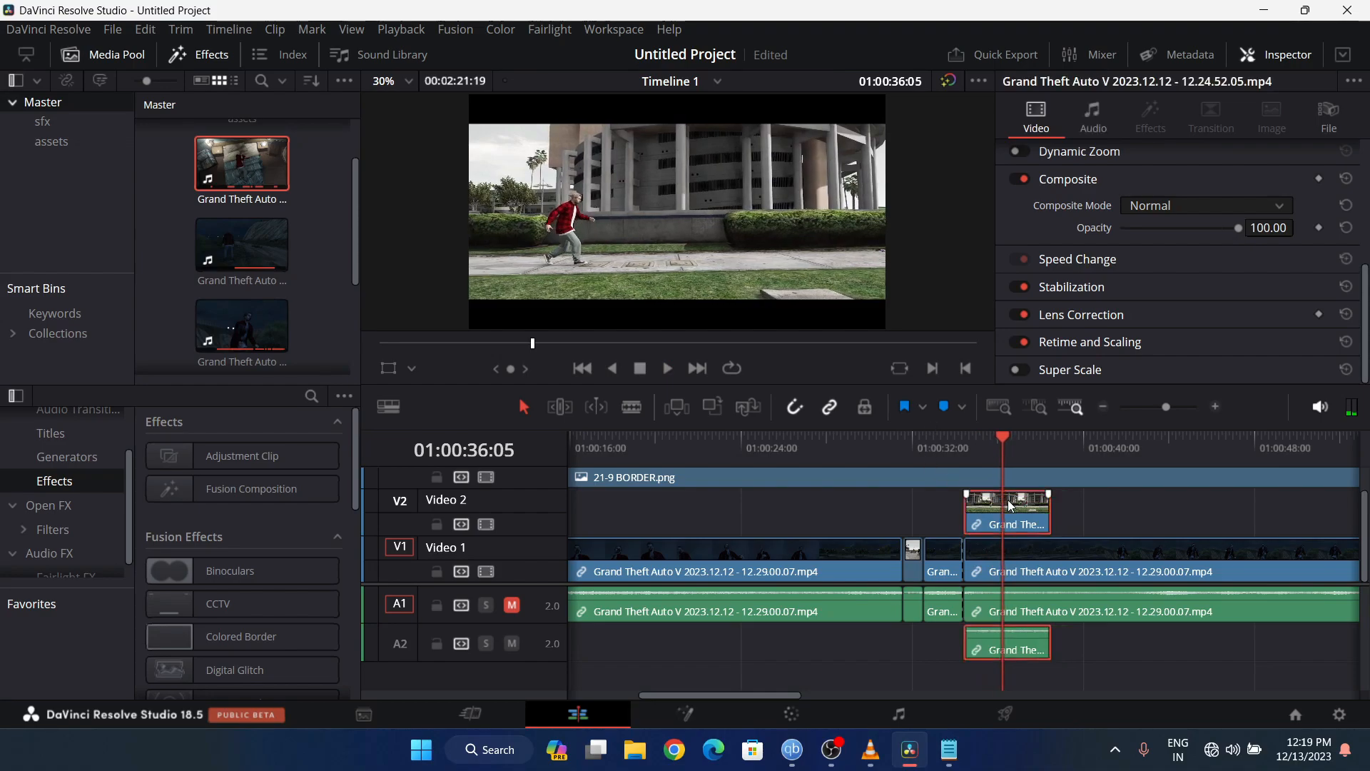
{"action": "key", "text": "ctrl+b"}
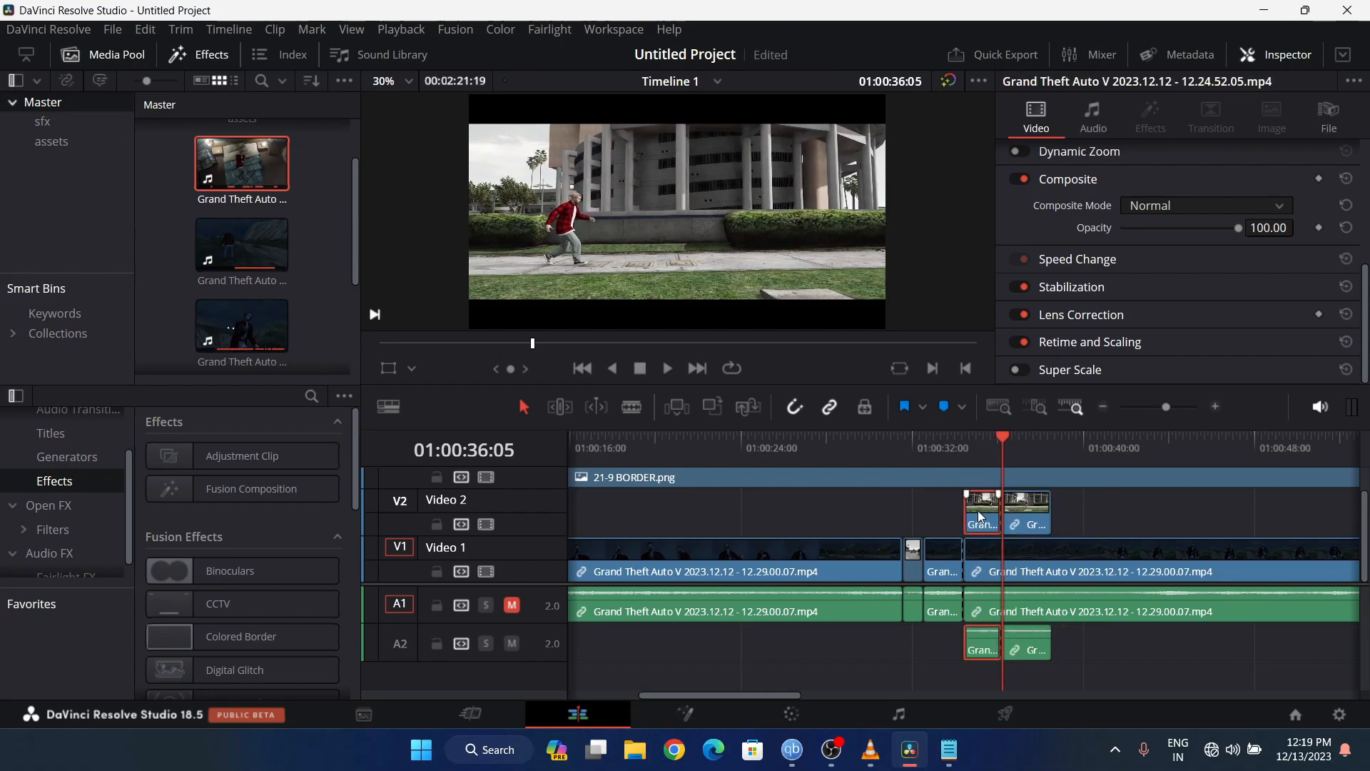
{"action": "key", "text": "Delete"}
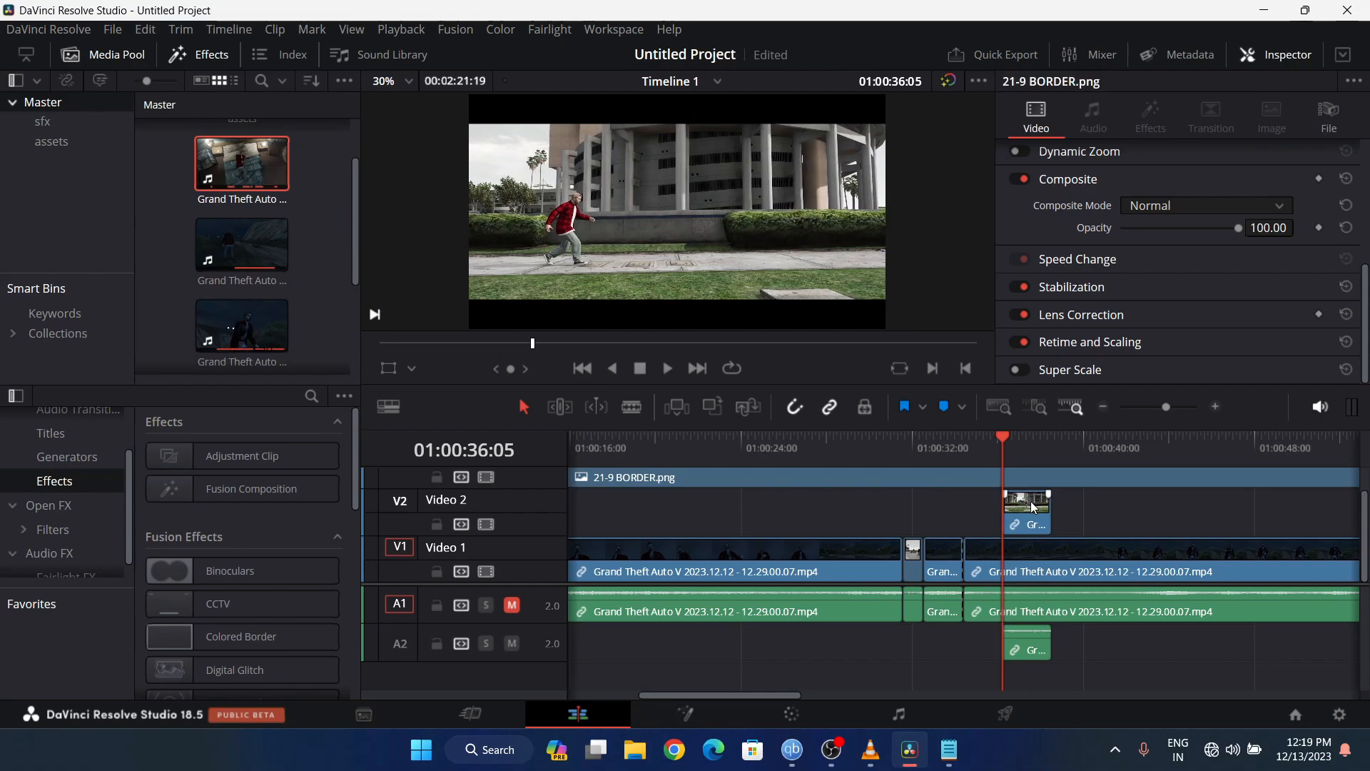
{"action": "left_click_drag", "start_coordinate": [1034, 504], "coordinate": [998, 507]}
- Split the night clip at the building clip's end, 01:00:36:18, and remove the Video 1 section beneath the building clip
{"action": "left_click", "coordinate": [1014, 440]}
{"action": "left_click", "coordinate": [1029, 580]}
{"action": "key", "text": "ctrl+b"}
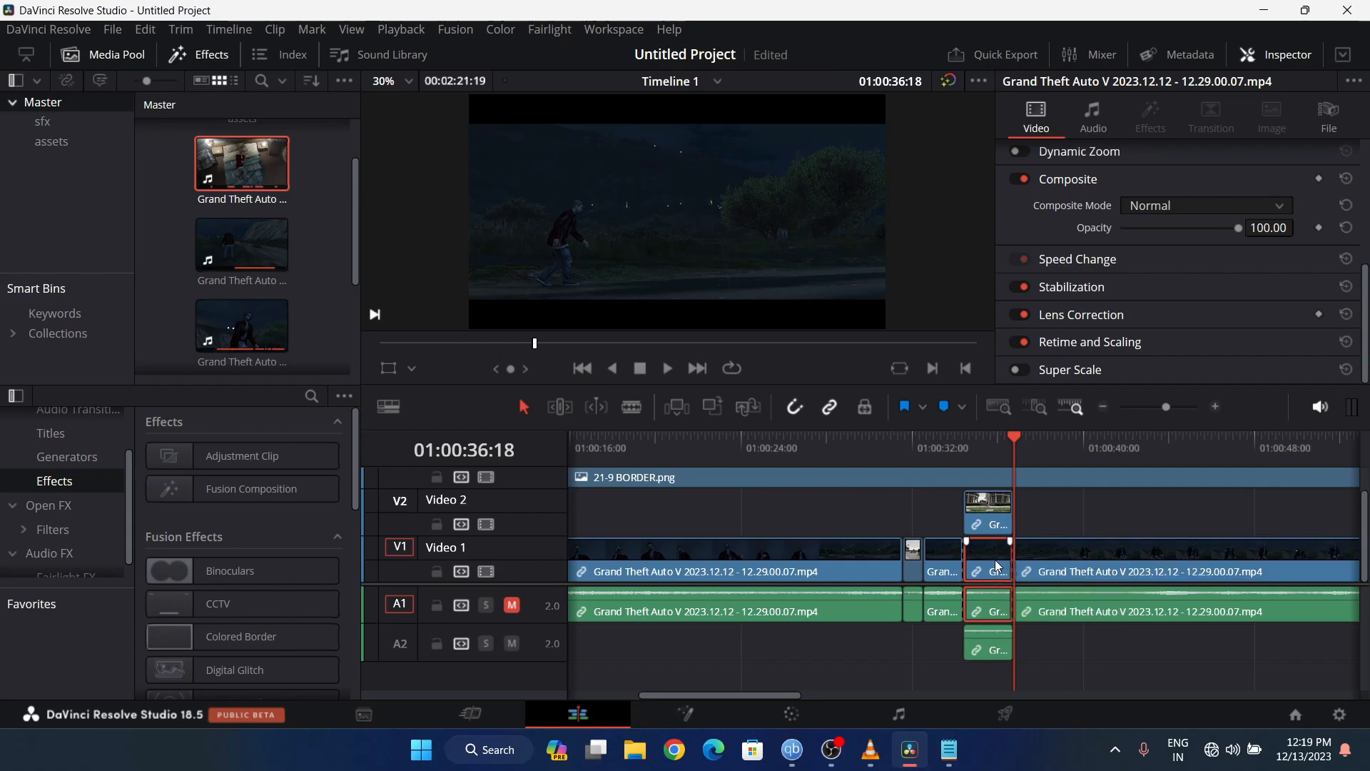
{"action": "key", "text": "BackSpace"}
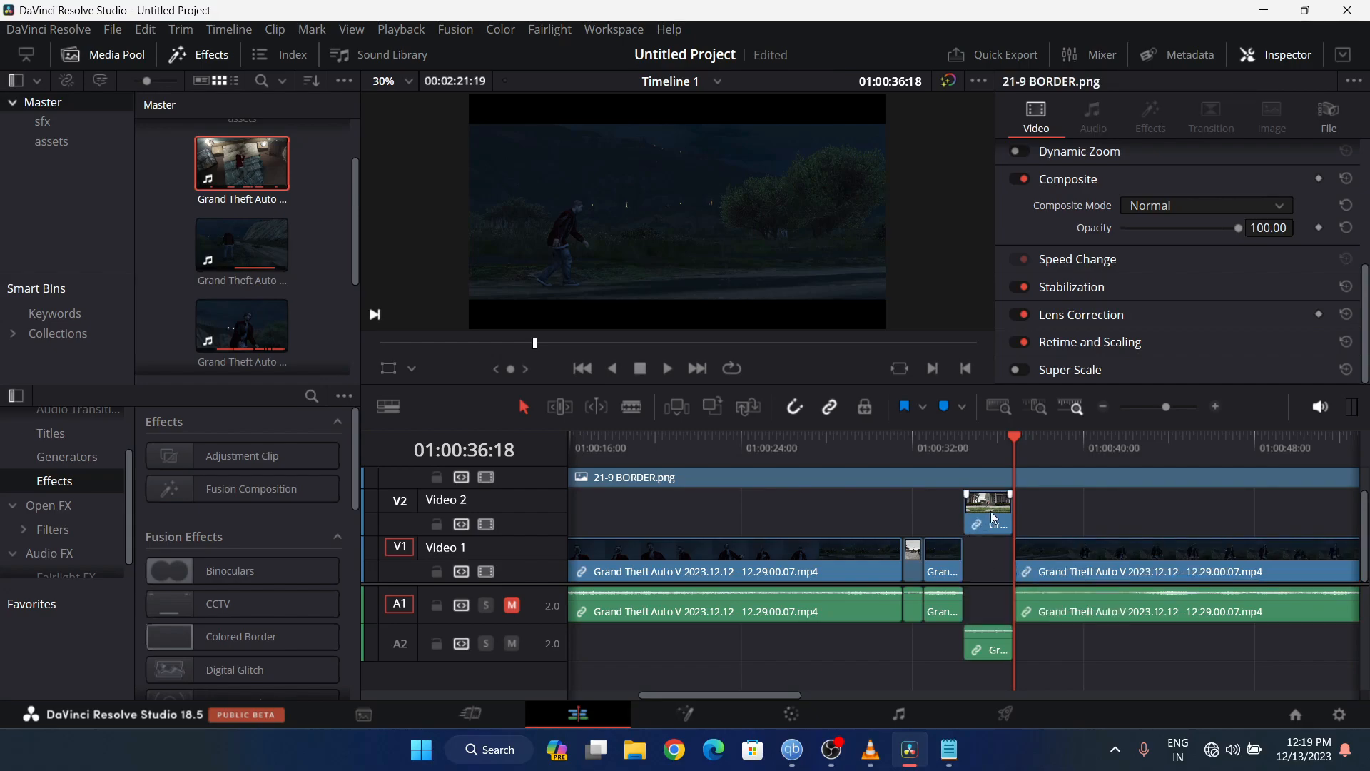
- Slide the building clip on Video 2 to start slightly before 01:00:34:07, overlapping the night clip and matching the walking pose
{"action": "left_click", "coordinate": [965, 446]}
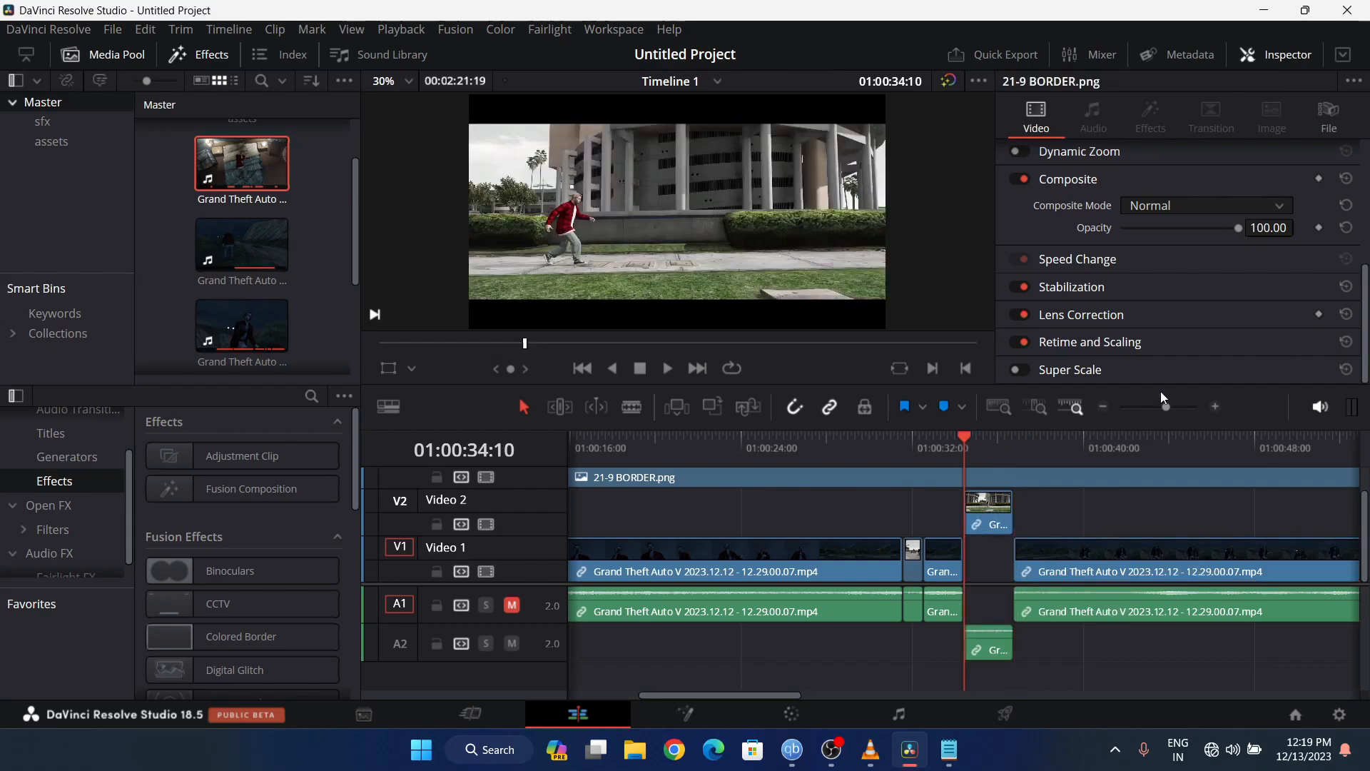
{"action": "scroll", "coordinate": [980, 559], "scroll_direction": "up", "scroll_amount": 5}
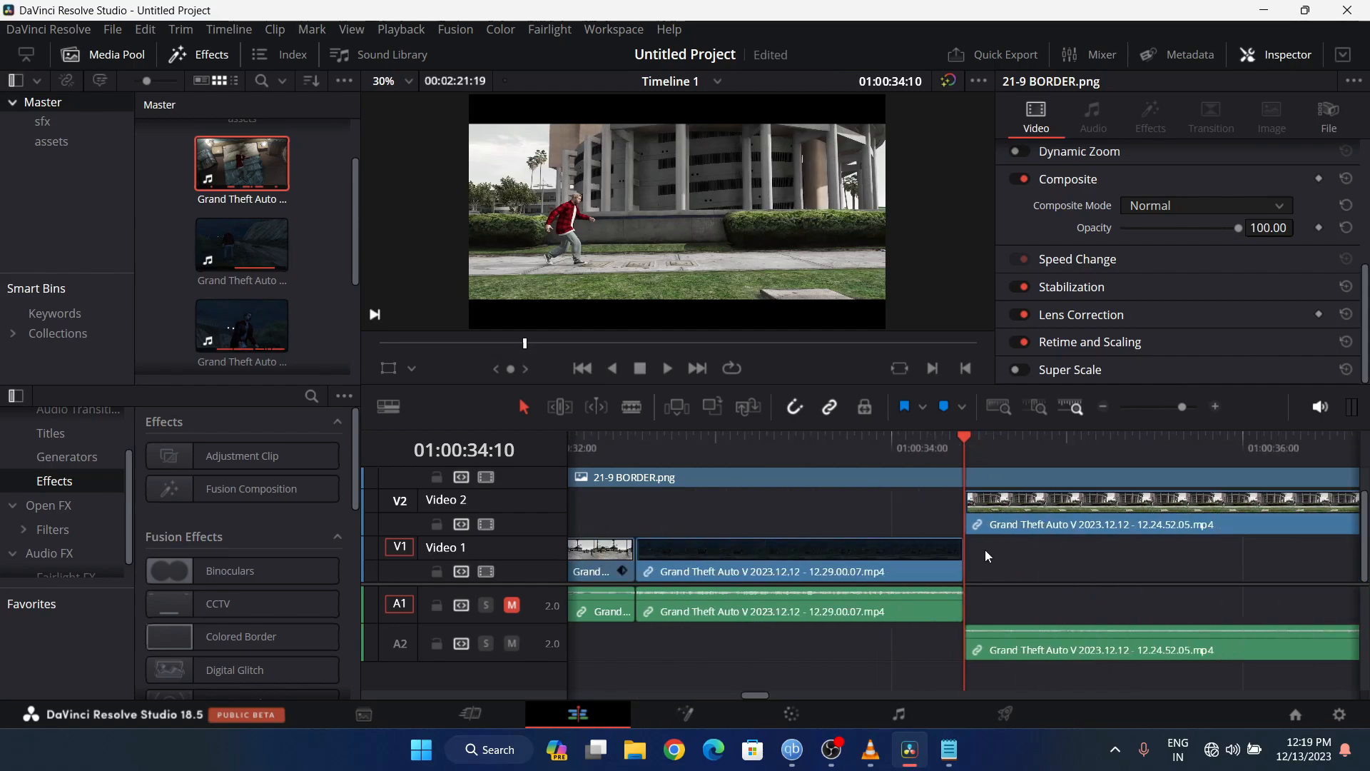
{"action": "left_click_drag", "start_coordinate": [1021, 499], "coordinate": [967, 493]}
{"action": "left_click", "coordinate": [941, 438]}
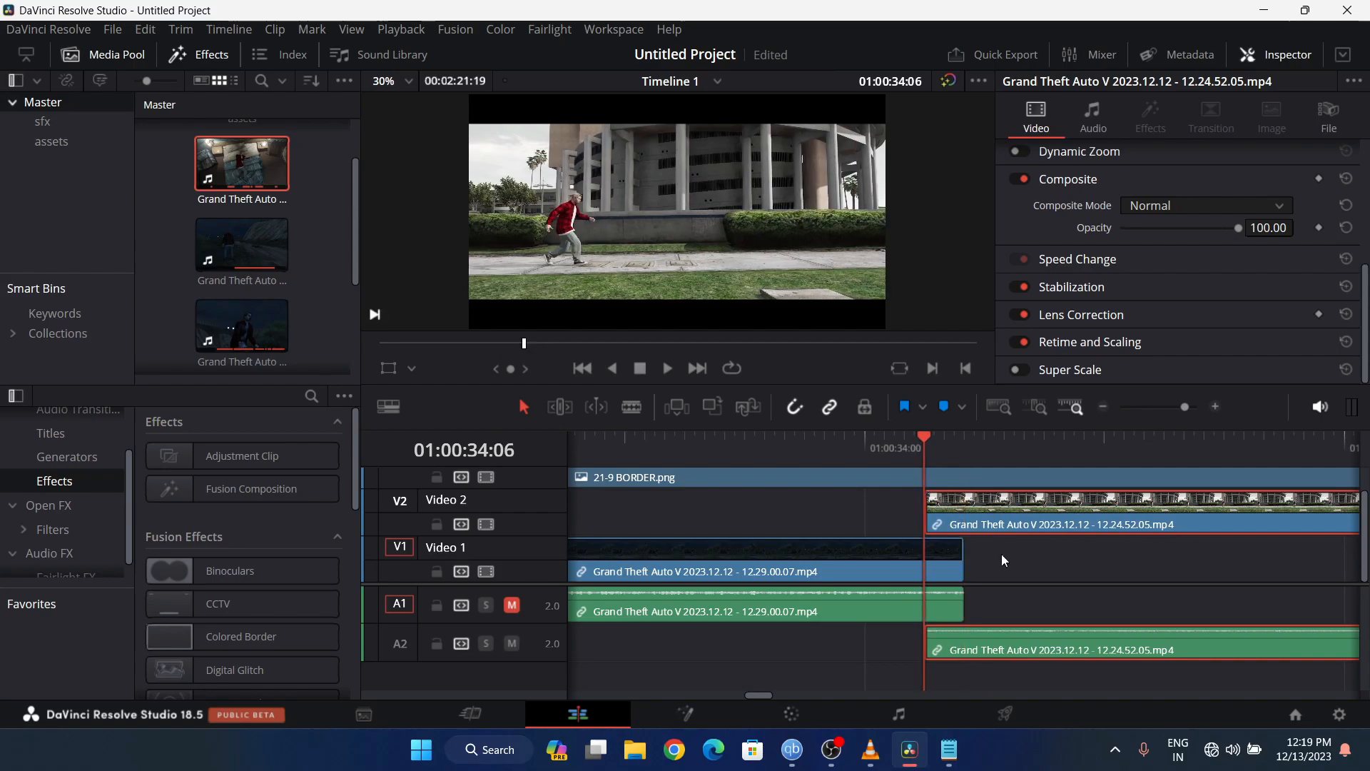
{"action": "left_click", "coordinate": [1008, 553]}
{"action": "left_click", "coordinate": [964, 444]}
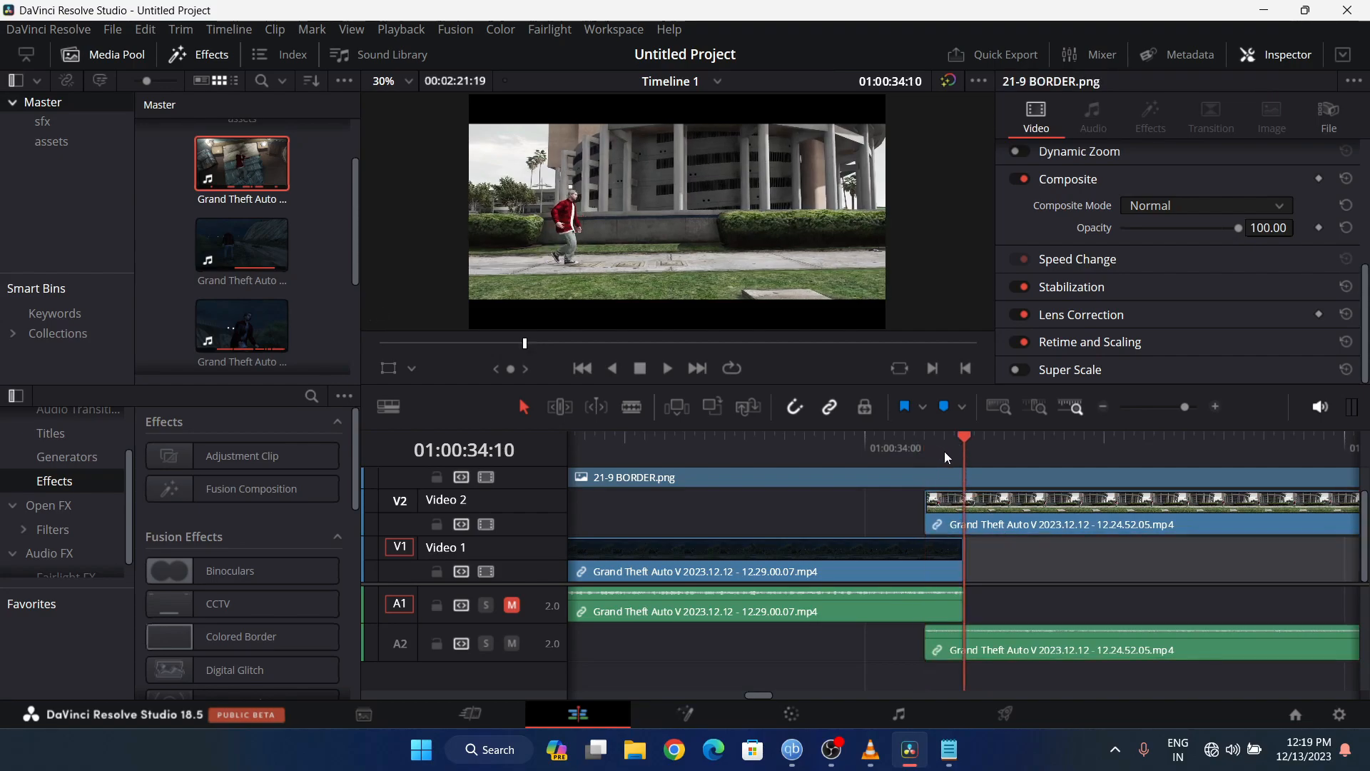
{"action": "left_click", "coordinate": [1037, 508]}
{"action": "mouse_move", "coordinate": [1037, 508]}
{"action": "left_mouse_down"}
{"action": "mouse_move", "coordinate": [997, 498]}
{"action": "mouse_move", "coordinate": [1043, 506]}
{"action": "left_mouse_up"}
{"action": "left_click", "coordinate": [928, 443]}
{"action": "left_click", "coordinate": [938, 446]}
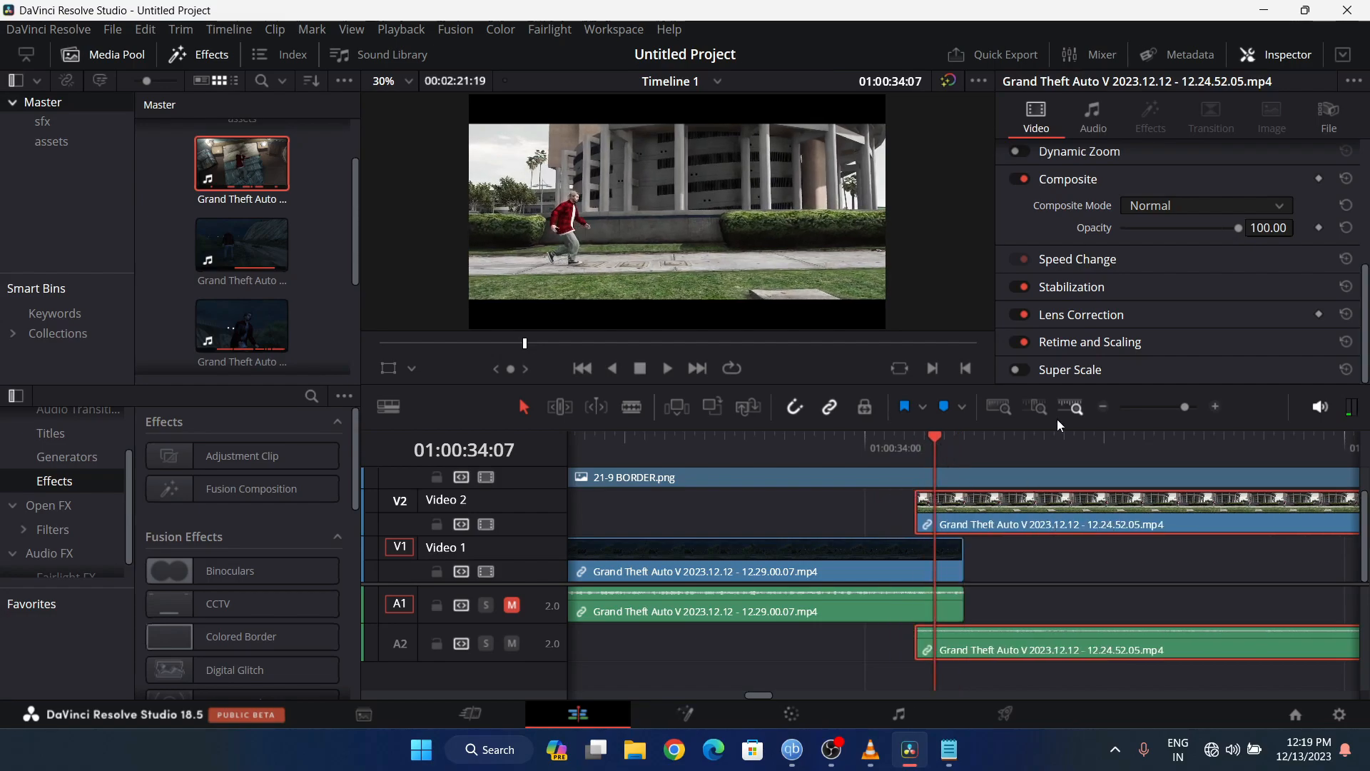
- Lower the building clip's opacity to 9.92 and compare the two walking figures up close in the viewer
{"action": "left_click_drag", "start_coordinate": [1241, 232], "coordinate": [1135, 238]}
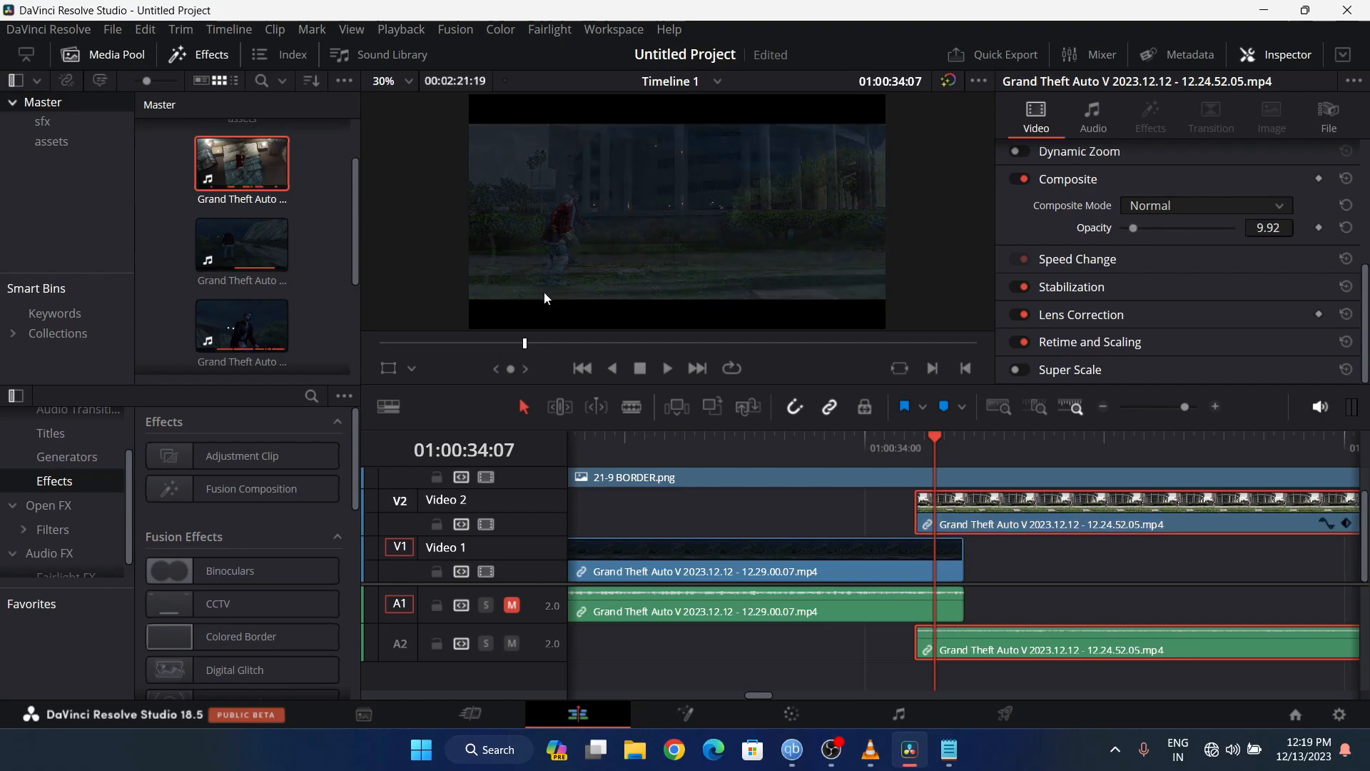
{"action": "scroll", "coordinate": [543, 292], "scroll_direction": "up", "scroll_amount": 3}
{"action": "scroll", "coordinate": [533, 287], "scroll_direction": "up", "scroll_amount": 1}
{"action": "left_click_drag", "start_coordinate": [571, 276], "coordinate": [811, 215]}
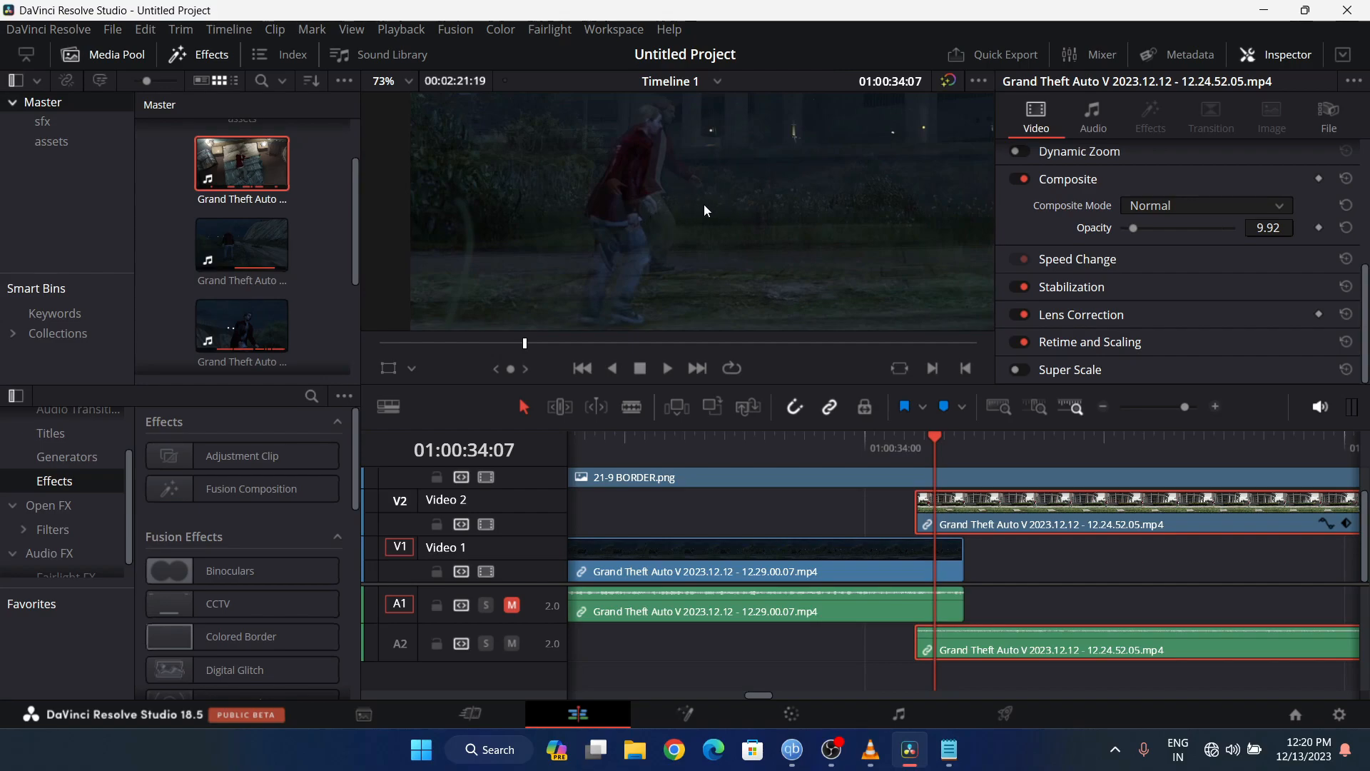
{"action": "left_click_drag", "start_coordinate": [721, 187], "coordinate": [711, 197]}
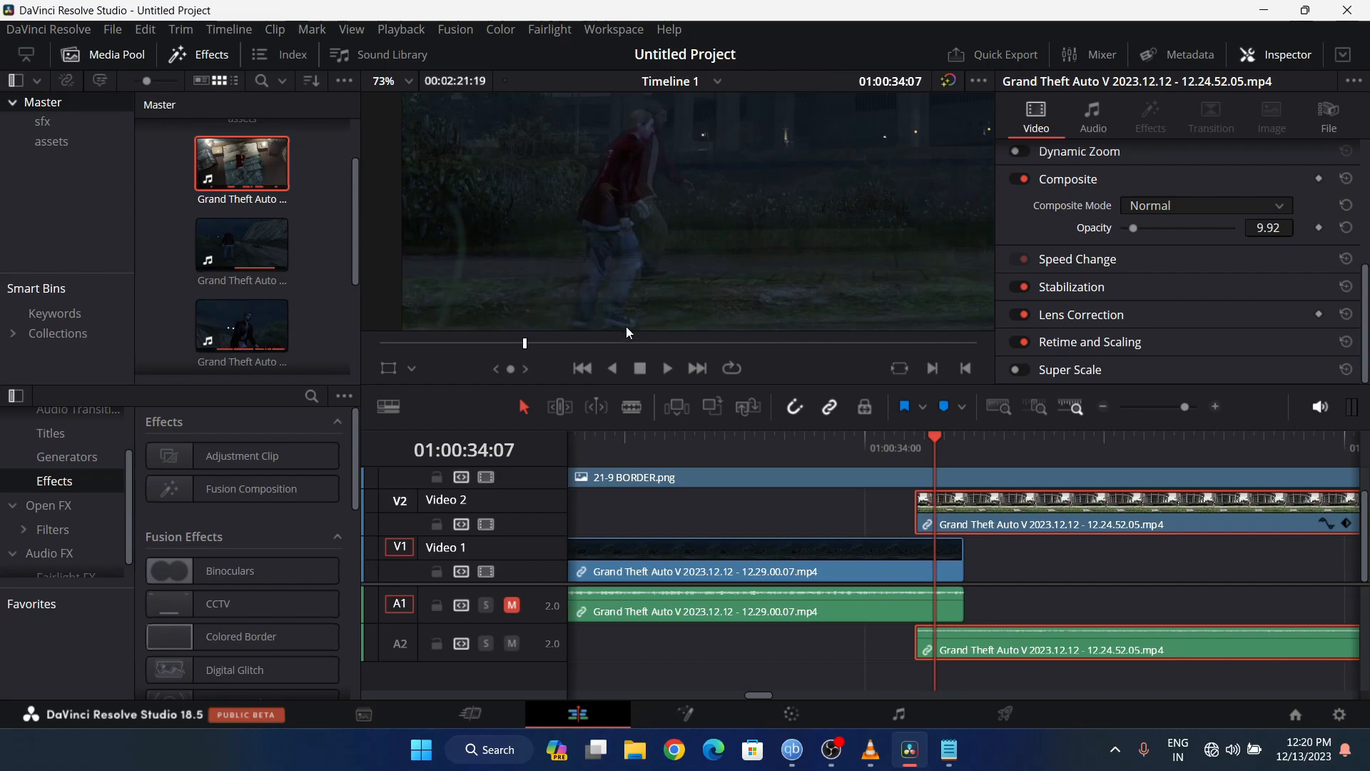
{"action": "left_click_drag", "start_coordinate": [626, 327], "coordinate": [696, 260]}
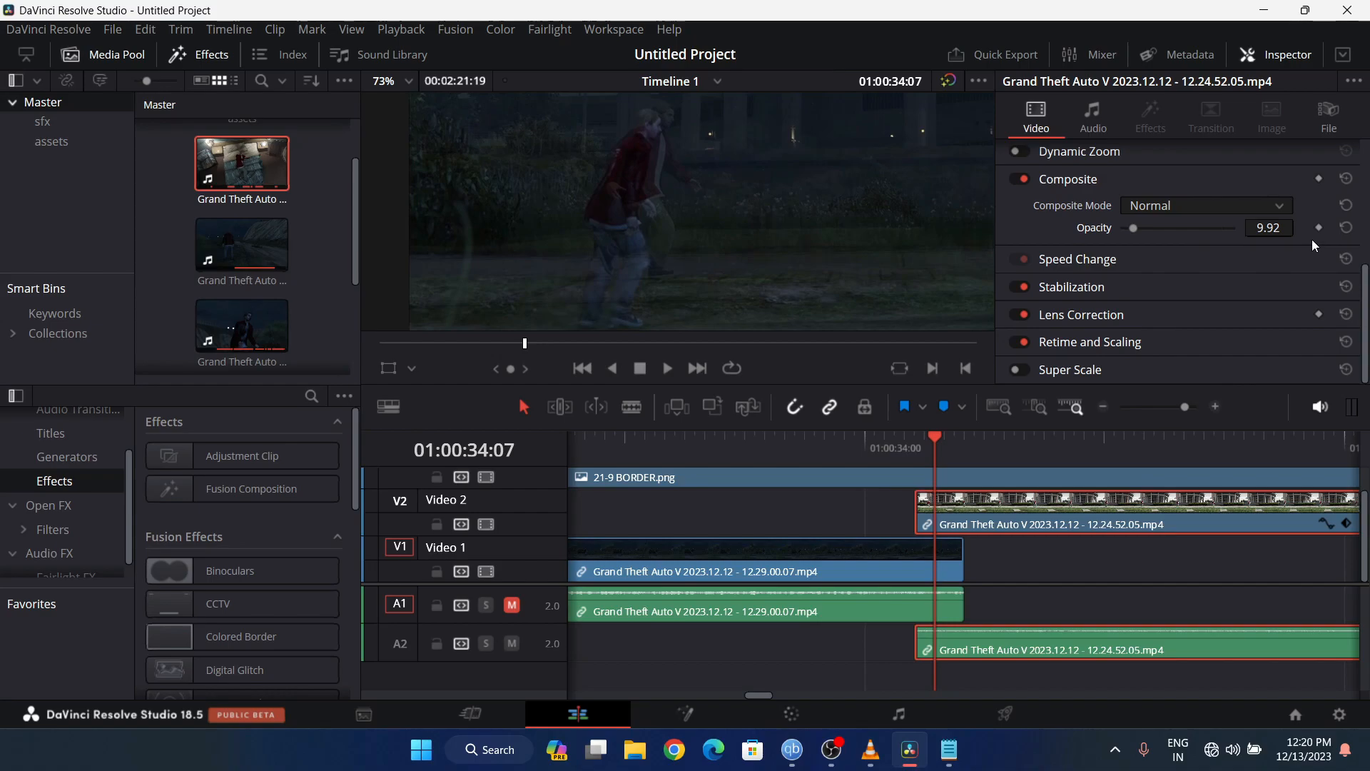
- Set the building clip's zoom to 1.240 and its position to X 77, Y -45 to align the walking figures
{"action": "scroll", "coordinate": [1214, 243], "scroll_direction": "up", "scroll_amount": 3}
{"action": "left_click_drag", "start_coordinate": [1153, 182], "coordinate": [1154, 184]}
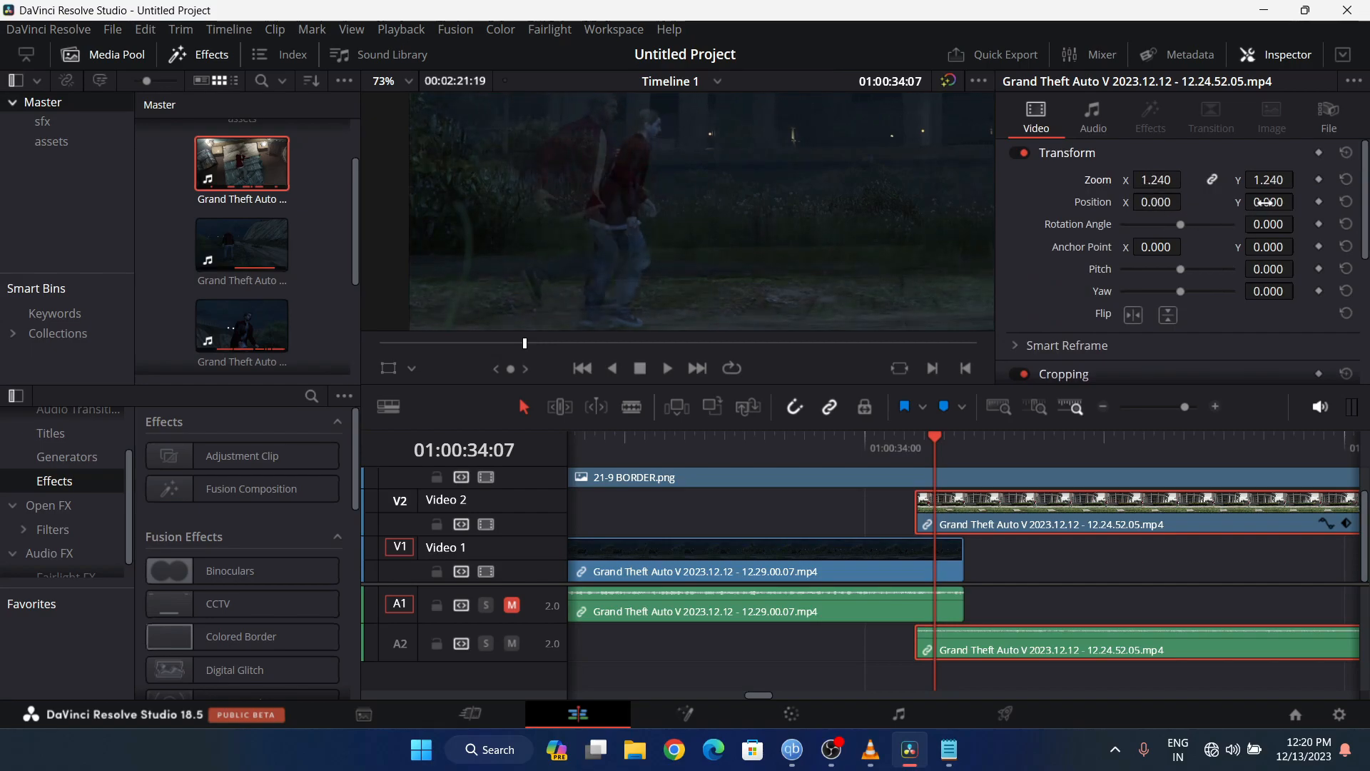
{"action": "left_click_drag", "start_coordinate": [1299, 202], "coordinate": [1299, 203]}
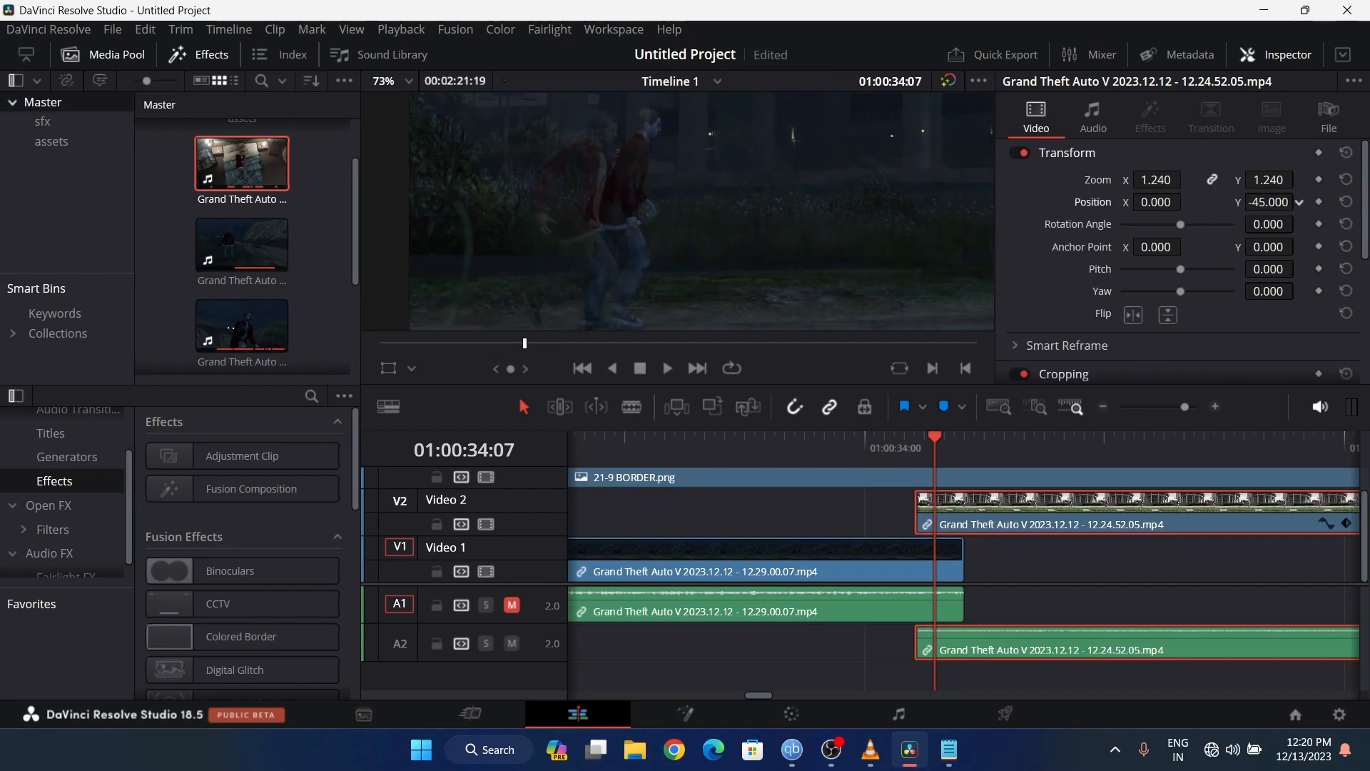
{"action": "left_click_drag", "start_coordinate": [1142, 202], "coordinate": [805, 217]}
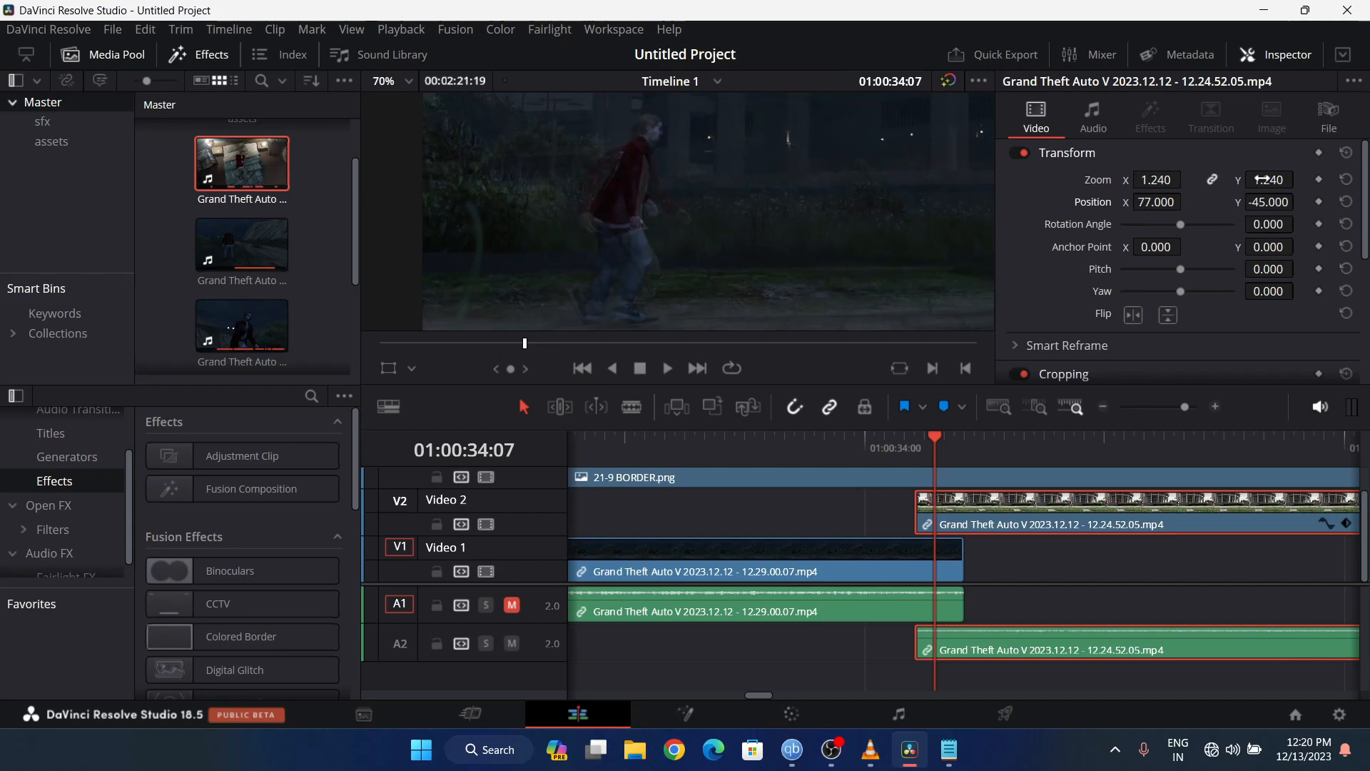
- Move the building clip down into the gap on Video 1 after the night clip and restore its opacity to 100
{"action": "left_click_drag", "start_coordinate": [991, 508], "coordinate": [1029, 554]}
{"action": "left_click", "coordinate": [1020, 502]}
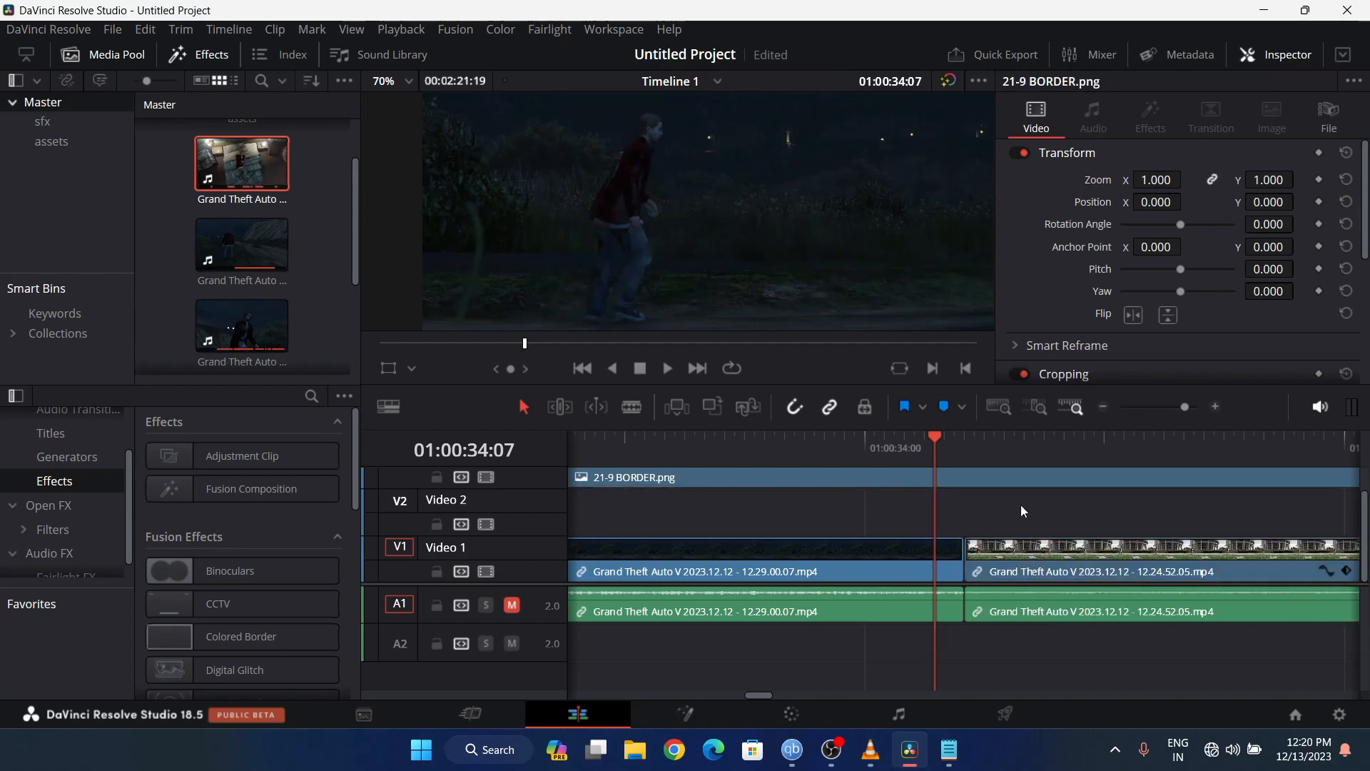
{"action": "left_click", "coordinate": [1030, 554]}
{"action": "scroll", "coordinate": [1184, 296], "scroll_direction": "down", "scroll_amount": 10}
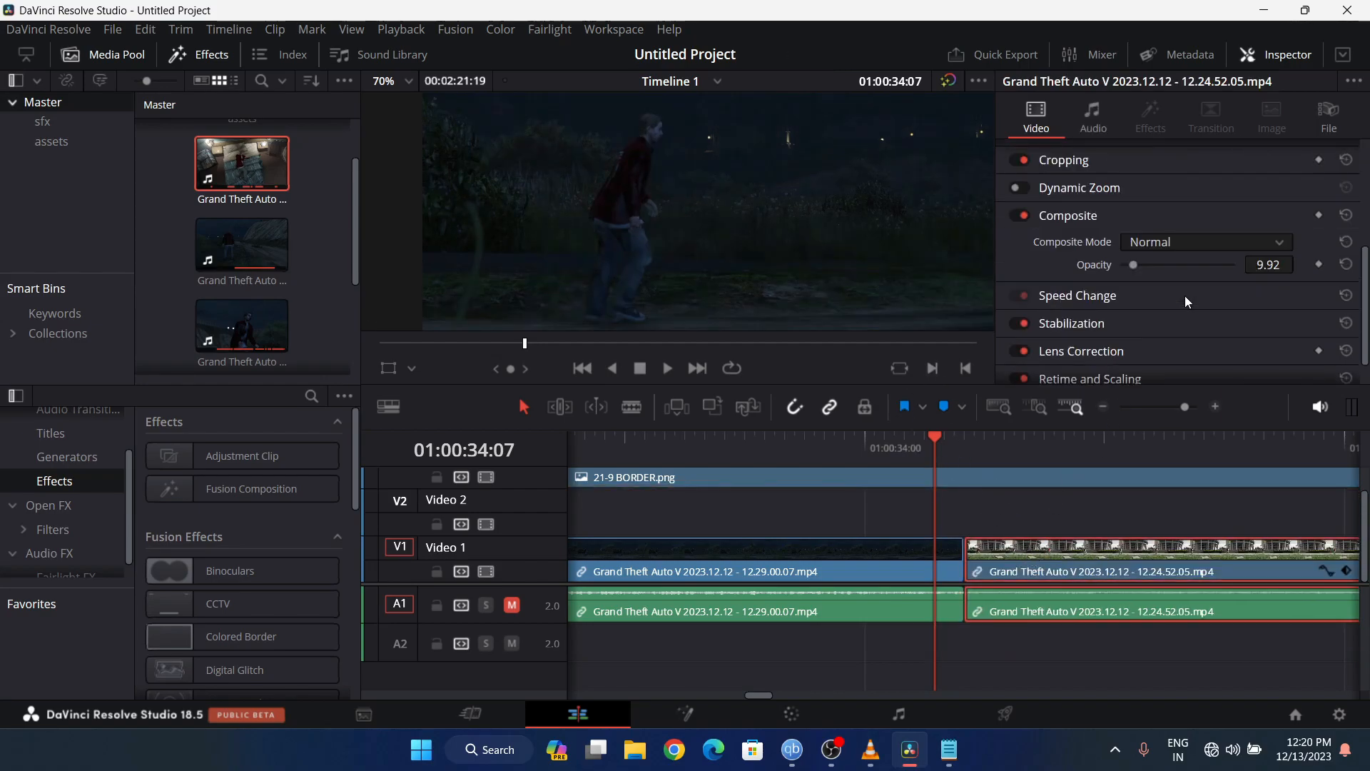
{"action": "left_click_drag", "start_coordinate": [1135, 227], "coordinate": [1242, 227]}
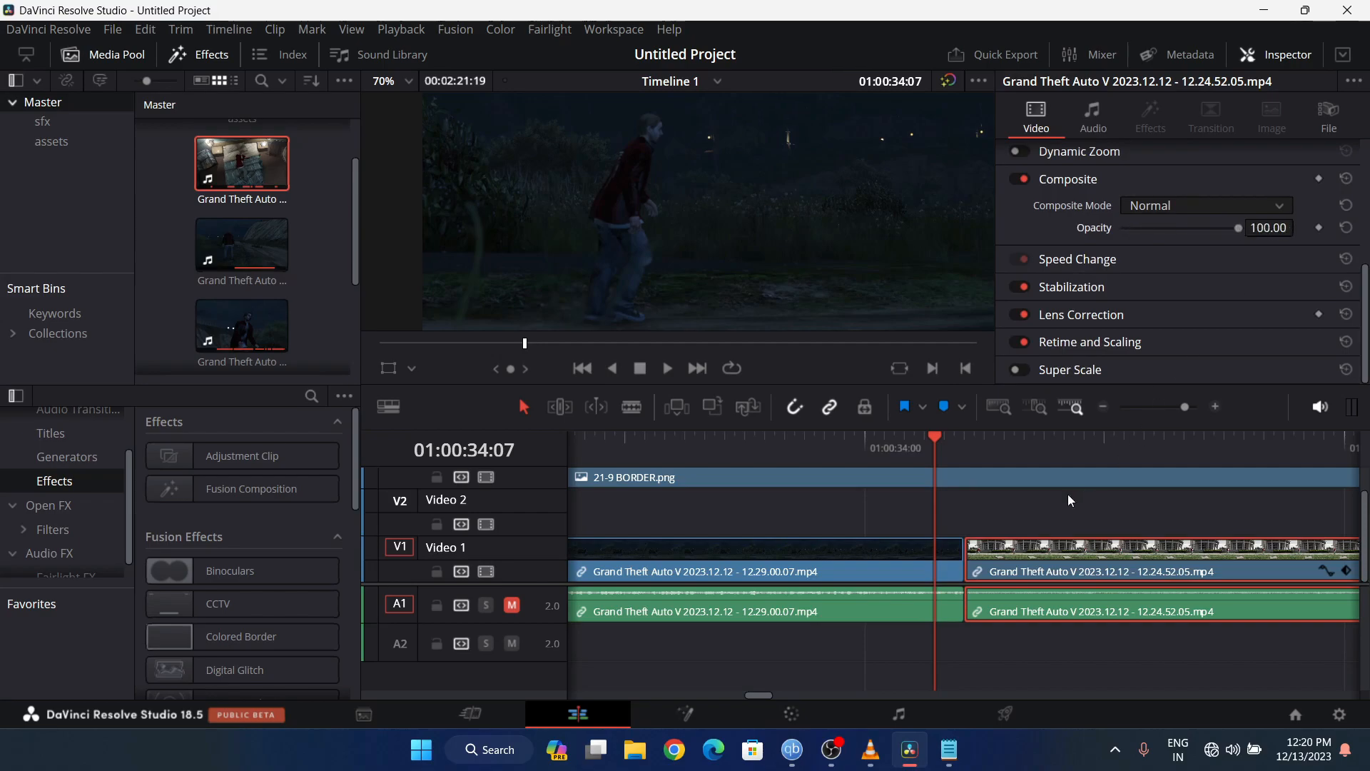
- Play the match cuts from the beach shot into the building shot and check the full frame in the viewer
{"action": "key", "text": "space"}
{"action": "key", "text": "space"}
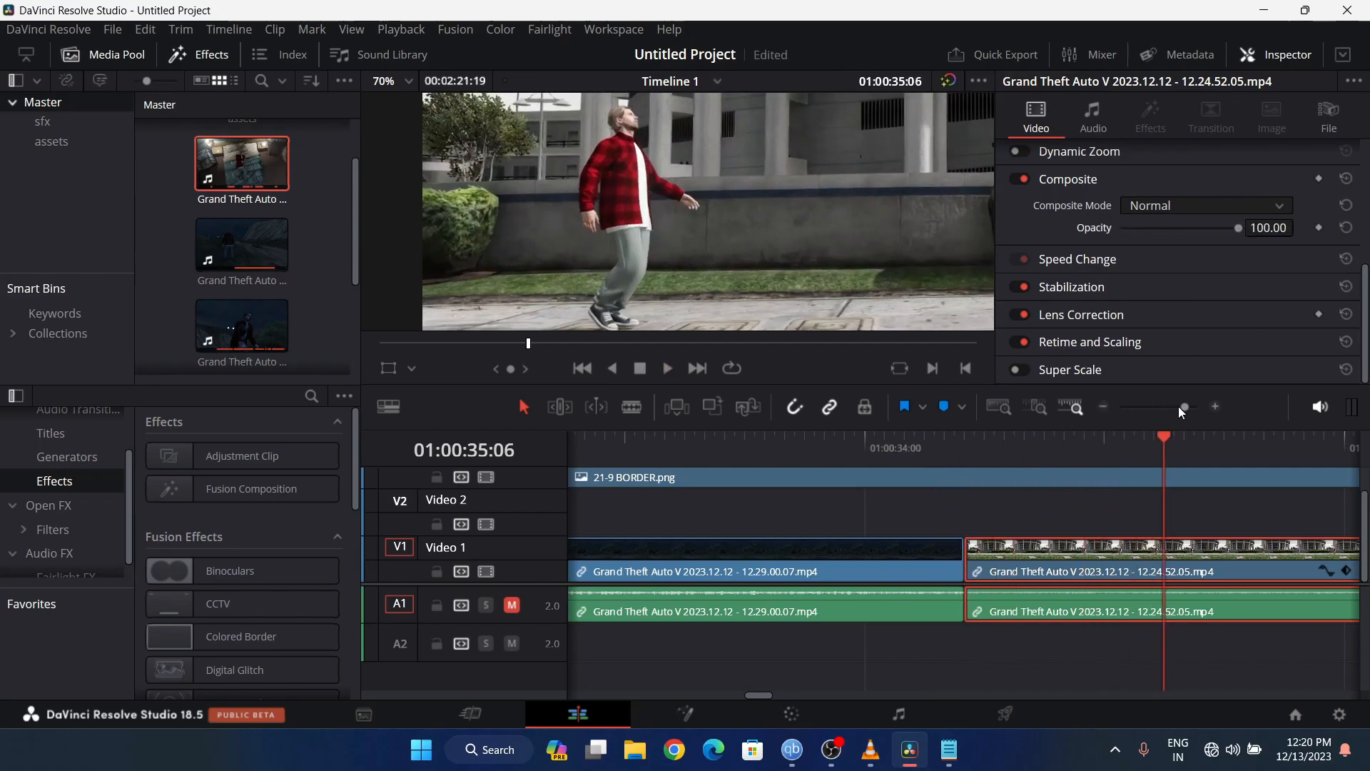
{"action": "left_click_drag", "start_coordinate": [1175, 406], "coordinate": [1169, 406]}
{"action": "left_click", "coordinate": [859, 438]}
{"action": "key", "text": "space"}
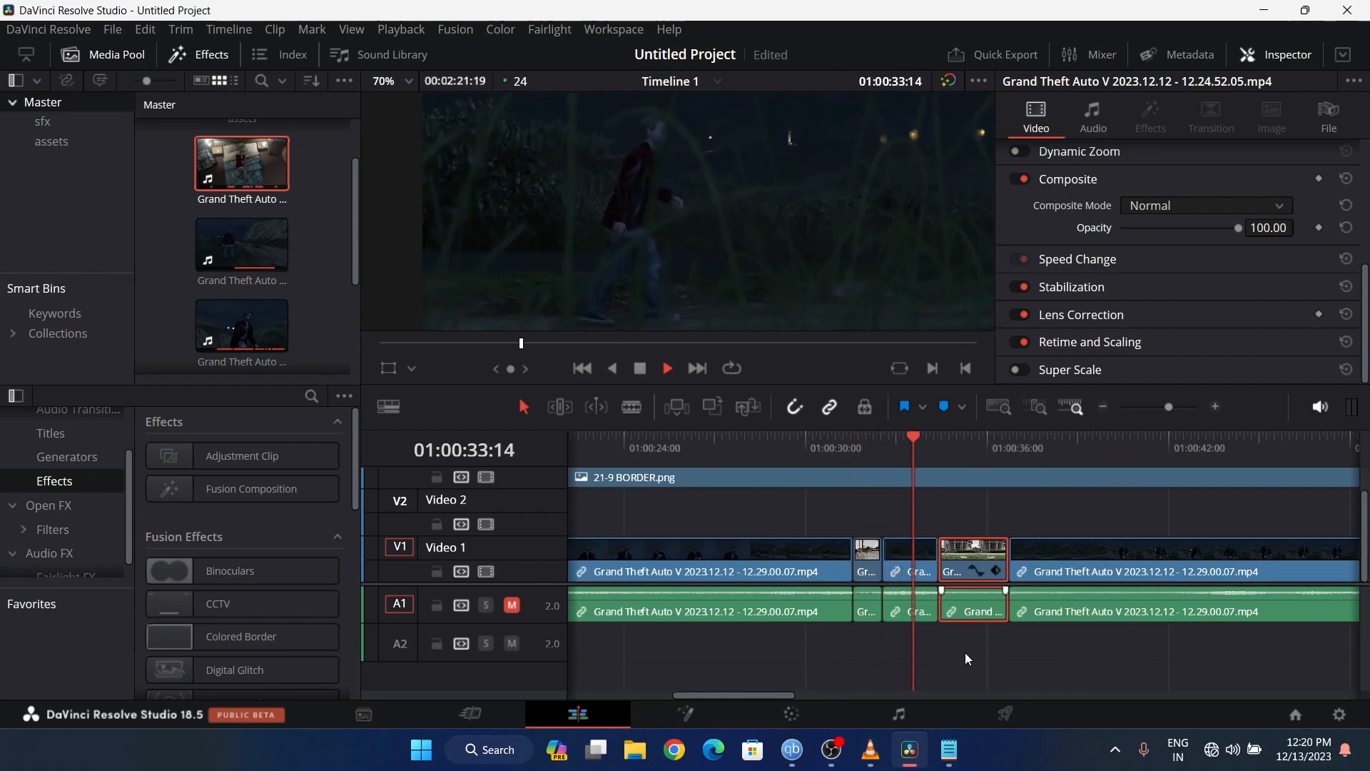
{"action": "key", "text": "space"}
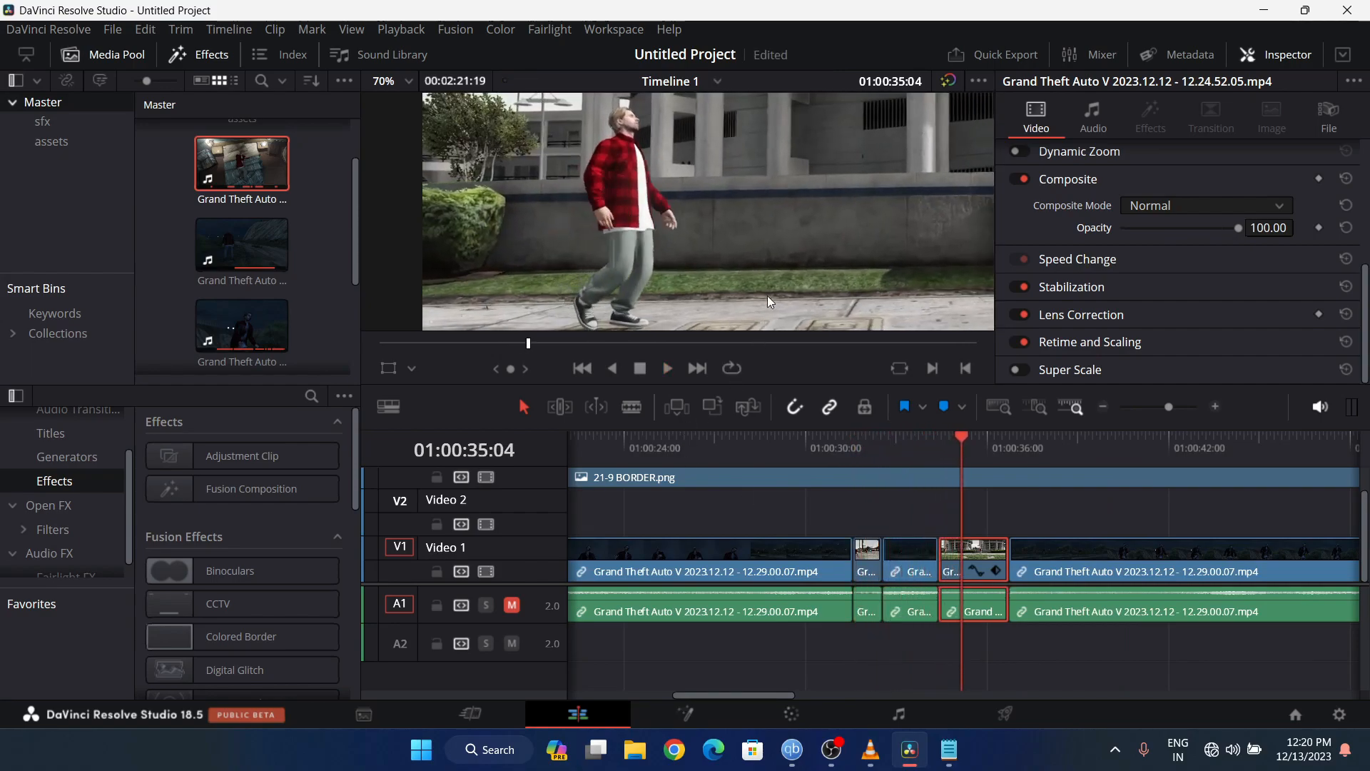
{"action": "scroll", "coordinate": [765, 212], "scroll_direction": "down", "scroll_amount": 3}
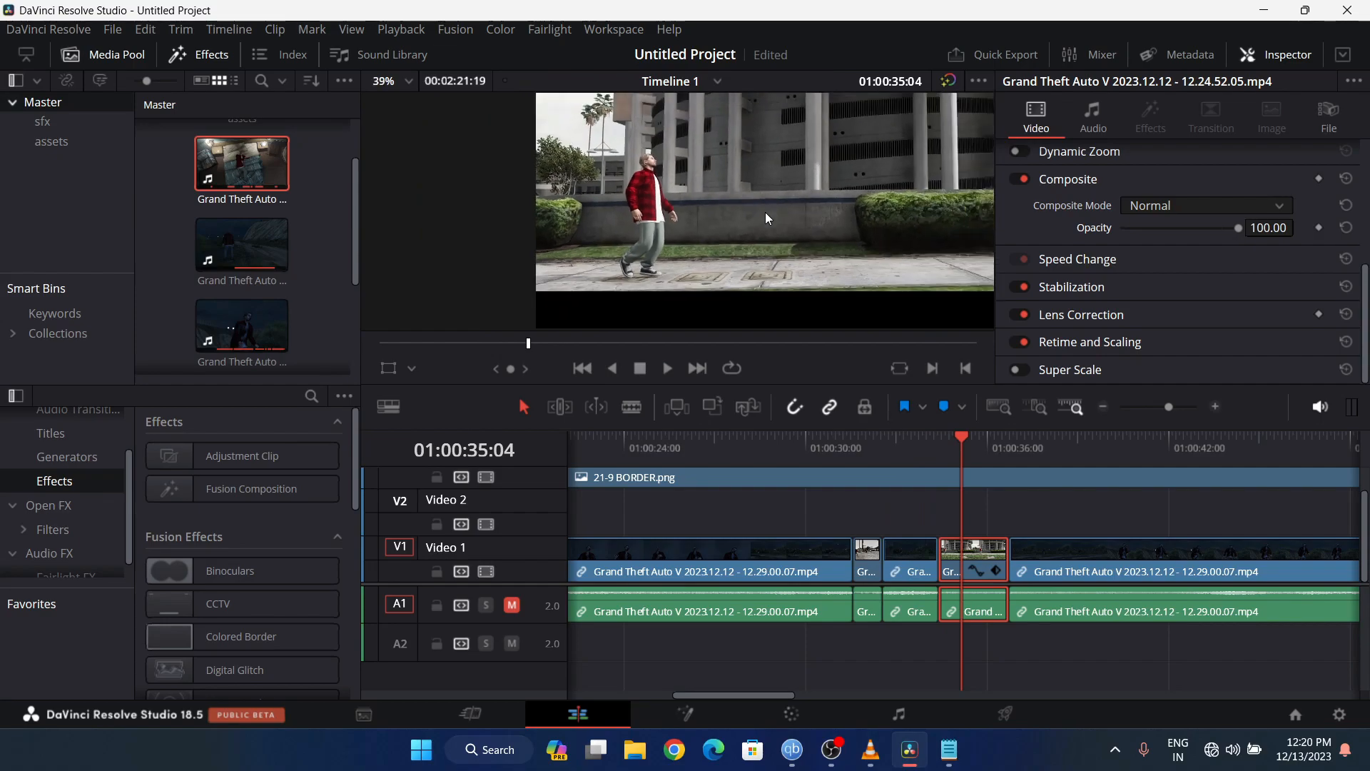
{"action": "scroll", "coordinate": [766, 212], "scroll_direction": "down", "scroll_amount": 1}
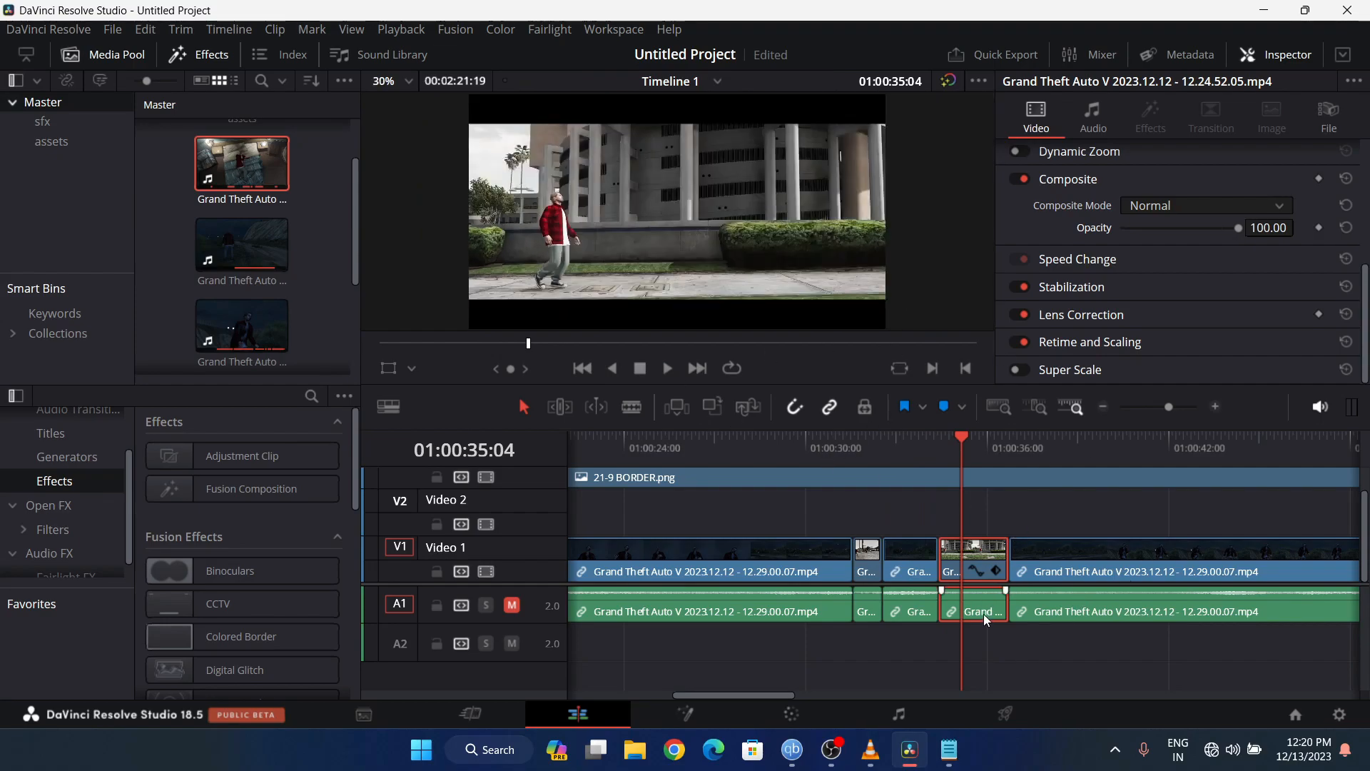
- Unlink the short beach clip and move its audio down to audio track 2, keeping its picture on Video 1
{"action": "left_click", "coordinate": [869, 612]}
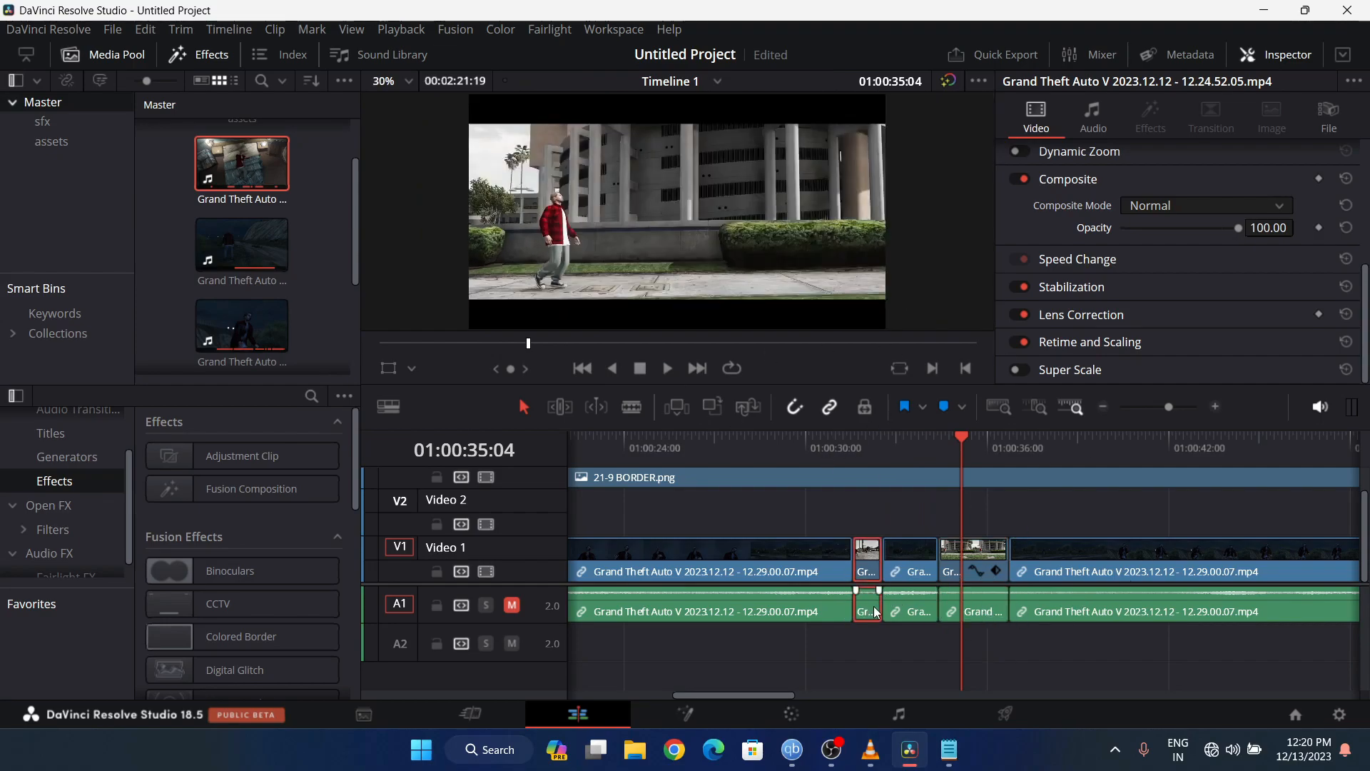
{"action": "left_click", "coordinate": [513, 608]}
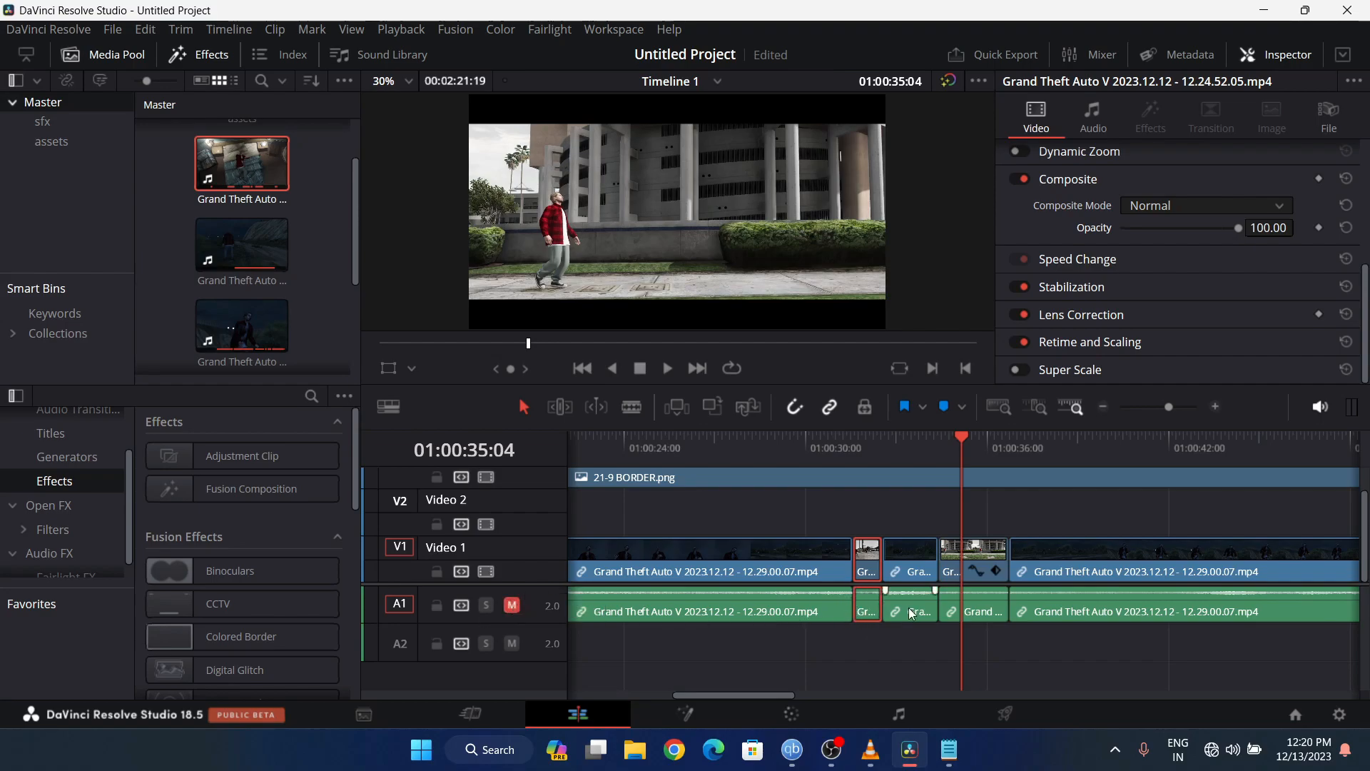
{"action": "left_click", "coordinate": [875, 639]}
{"action": "left_click", "coordinate": [866, 615]}
{"action": "left_click_drag", "start_coordinate": [873, 608], "coordinate": [871, 642]}
- Unlink the building clip and move its audio down to audio track 2, keeping its picture on Video 1
{"action": "left_click_drag", "start_coordinate": [985, 604], "coordinate": [983, 631]}
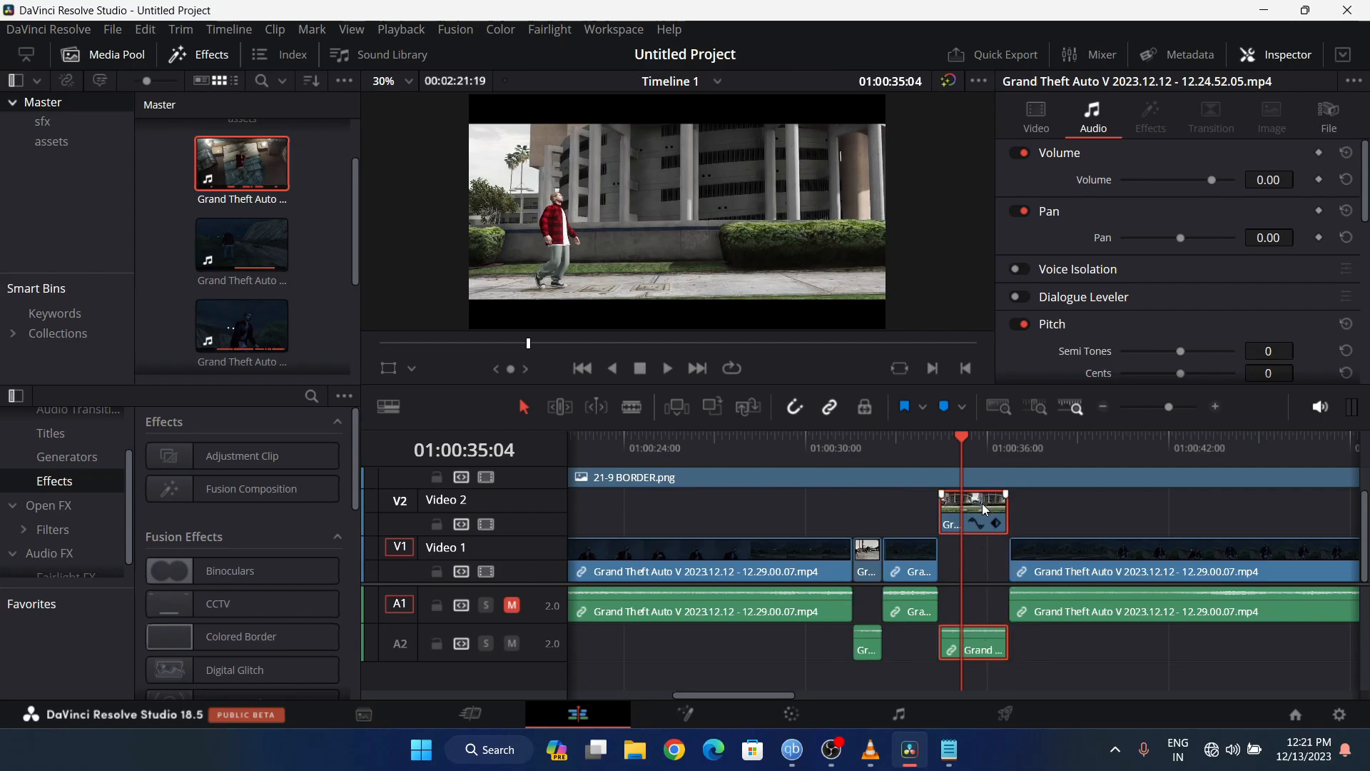
{"action": "left_click_drag", "start_coordinate": [982, 511], "coordinate": [983, 551]}
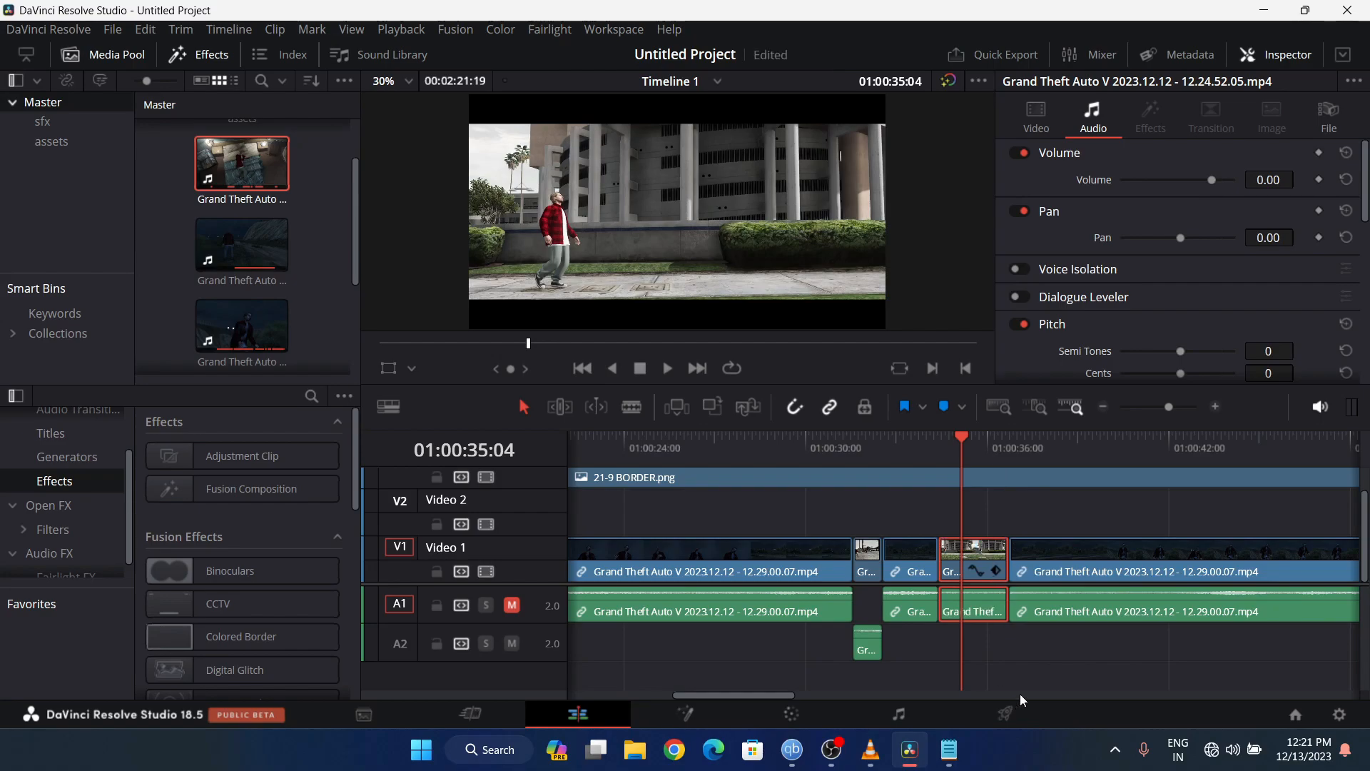
{"action": "left_click", "coordinate": [1004, 652]}
{"action": "left_click_drag", "start_coordinate": [979, 606], "coordinate": [982, 646]}
{"action": "left_click", "coordinate": [1076, 554]}
{"action": "right_click", "coordinate": [1059, 559]}
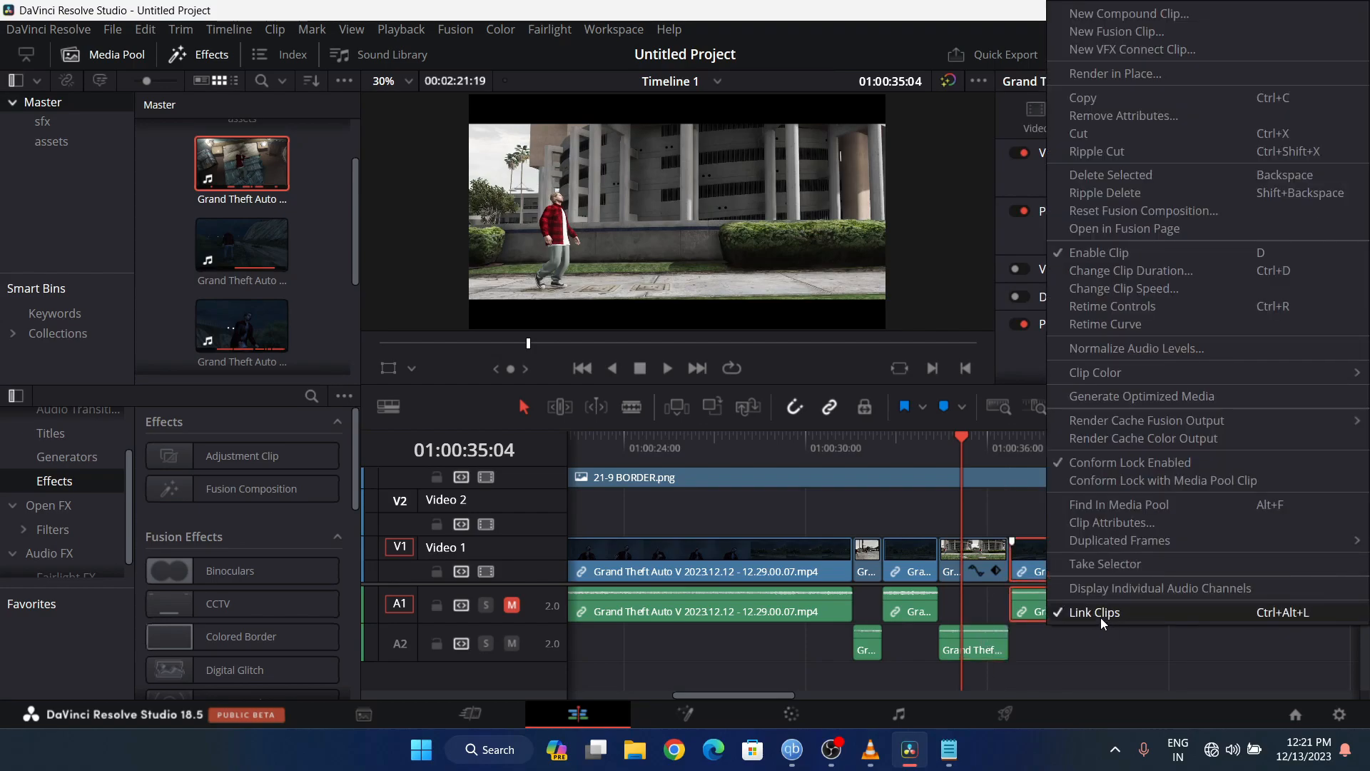
{"action": "left_click", "coordinate": [1102, 657]}
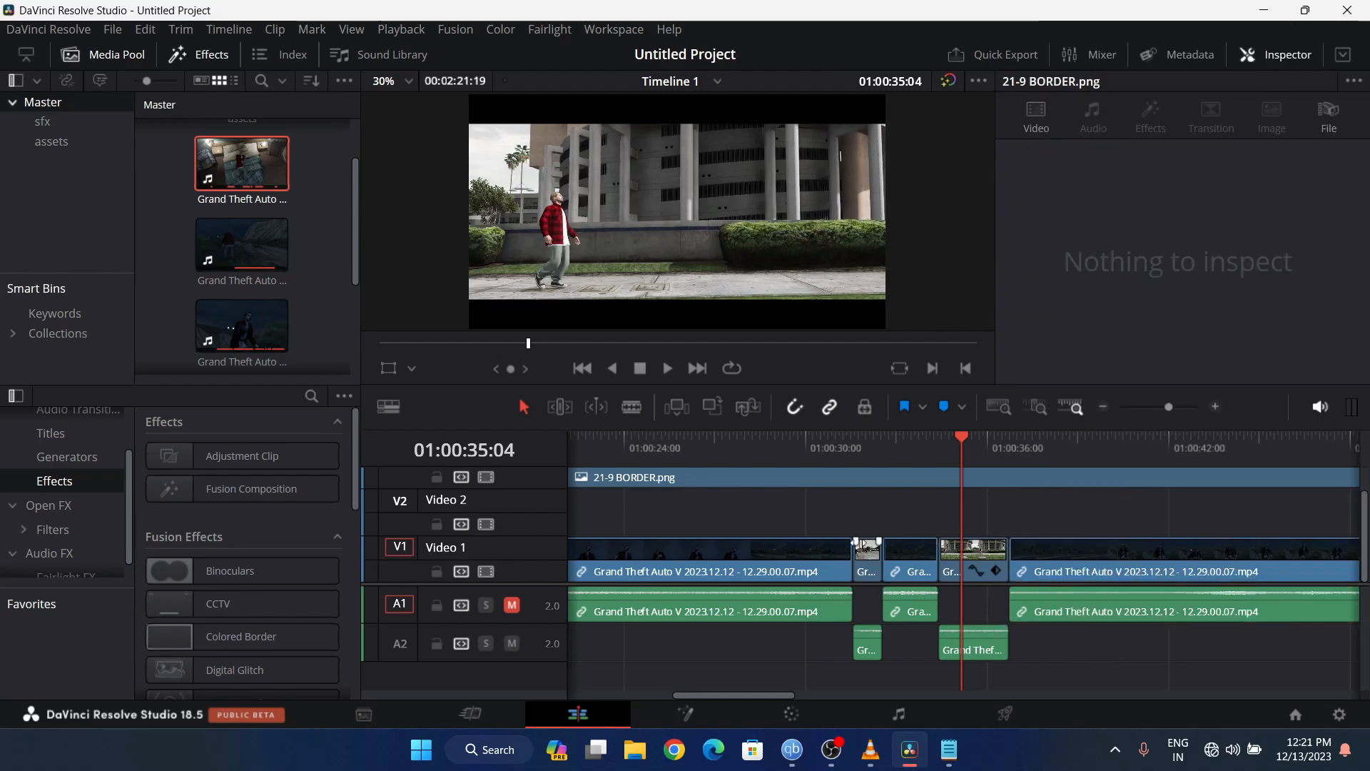
- Play from before the beach clip to just past the building clip to check the match cuts with their sound
{"action": "left_click", "coordinate": [855, 449]}
{"action": "left_click", "coordinate": [803, 452]}
{"action": "key", "text": "space"}
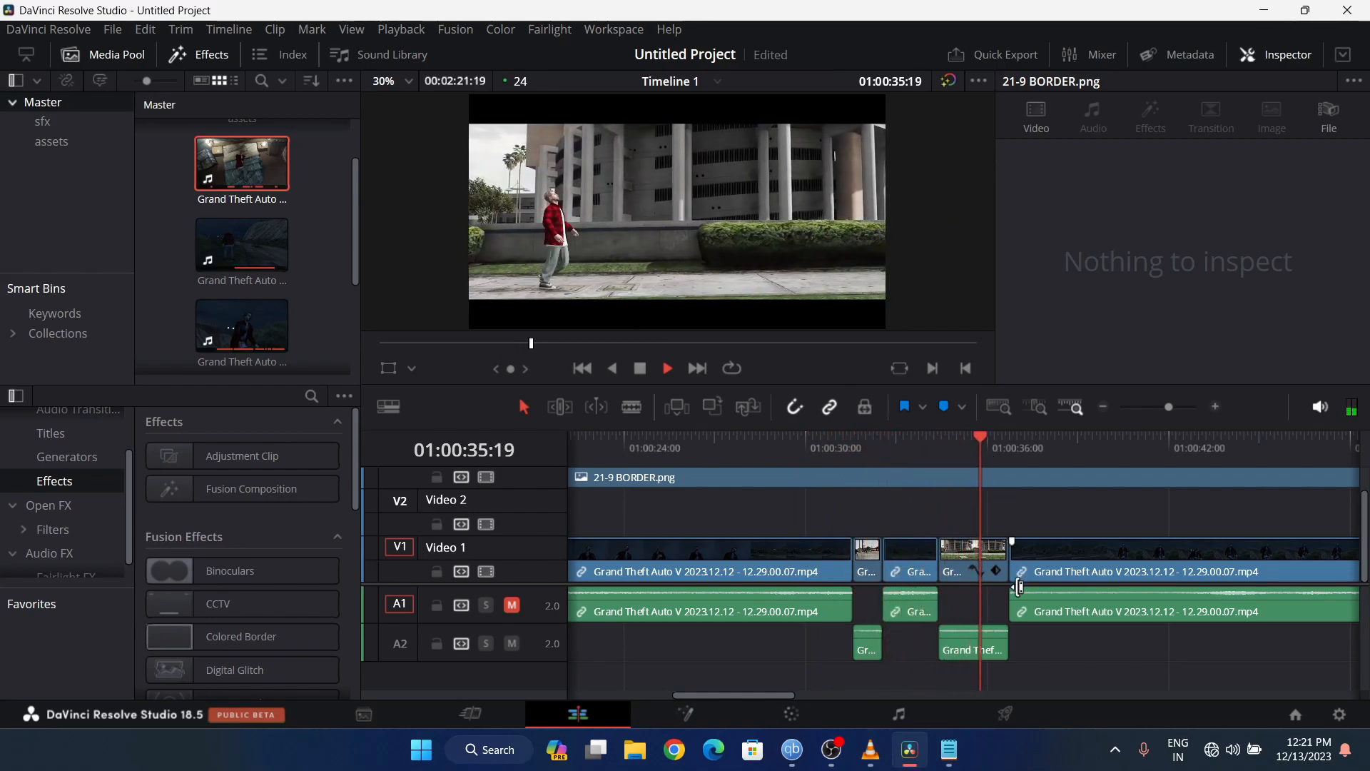
{"action": "key", "text": "space"}
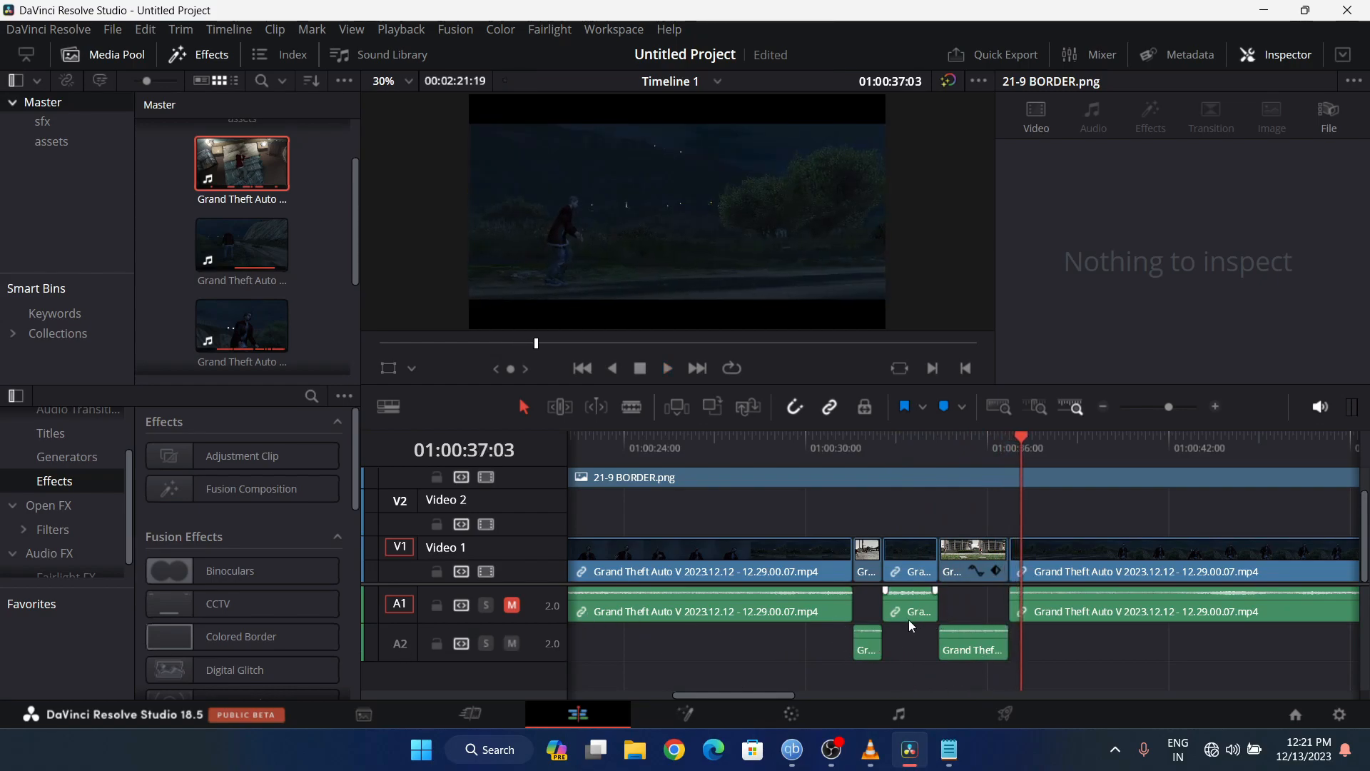
- Move the 21-9 BORDER.png clip down to Video 2, keeping it aligned with the start of the timeline
{"action": "mouse_move", "coordinate": [1169, 407]}
{"action": "left_mouse_down"}
{"action": "mouse_move", "coordinate": [1149, 405]}
{"action": "mouse_move", "coordinate": [1157, 413]}
{"action": "left_mouse_up"}
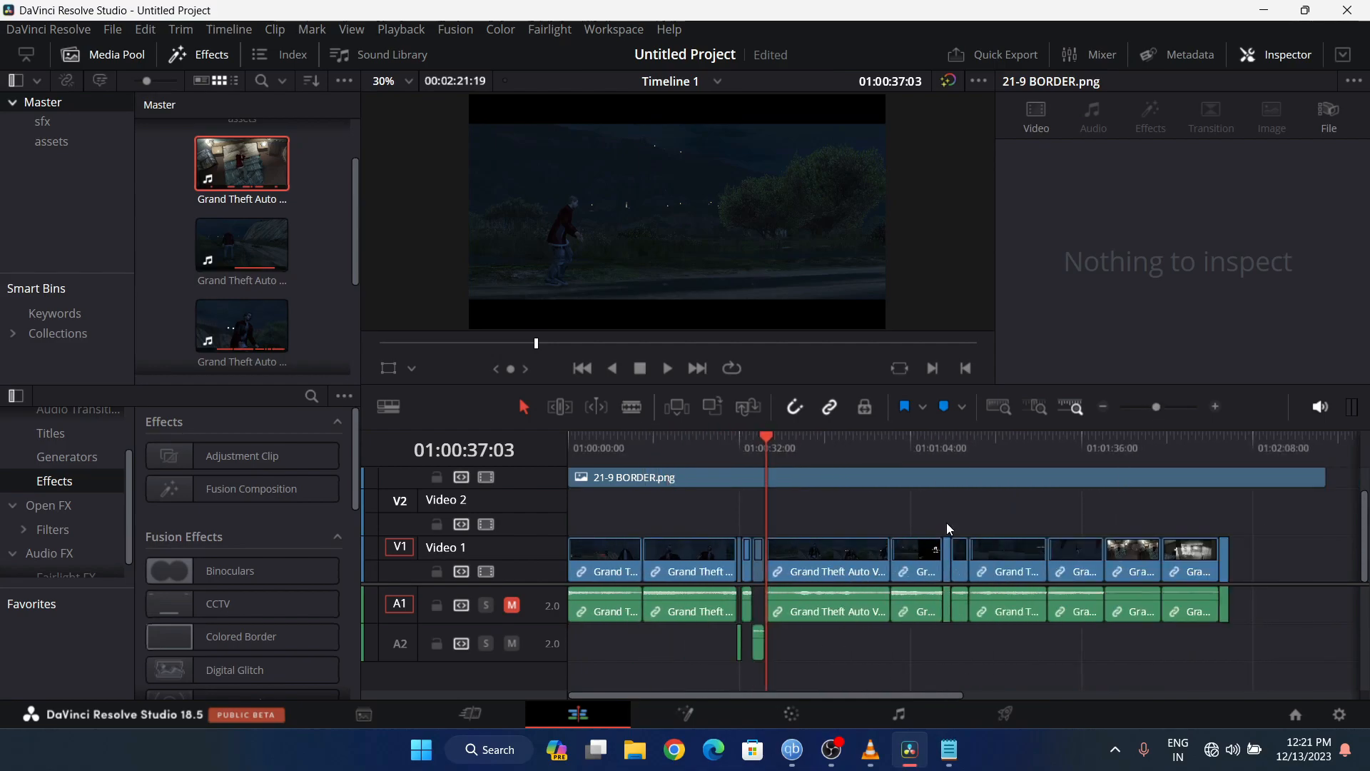
{"action": "left_click", "coordinate": [571, 440]}
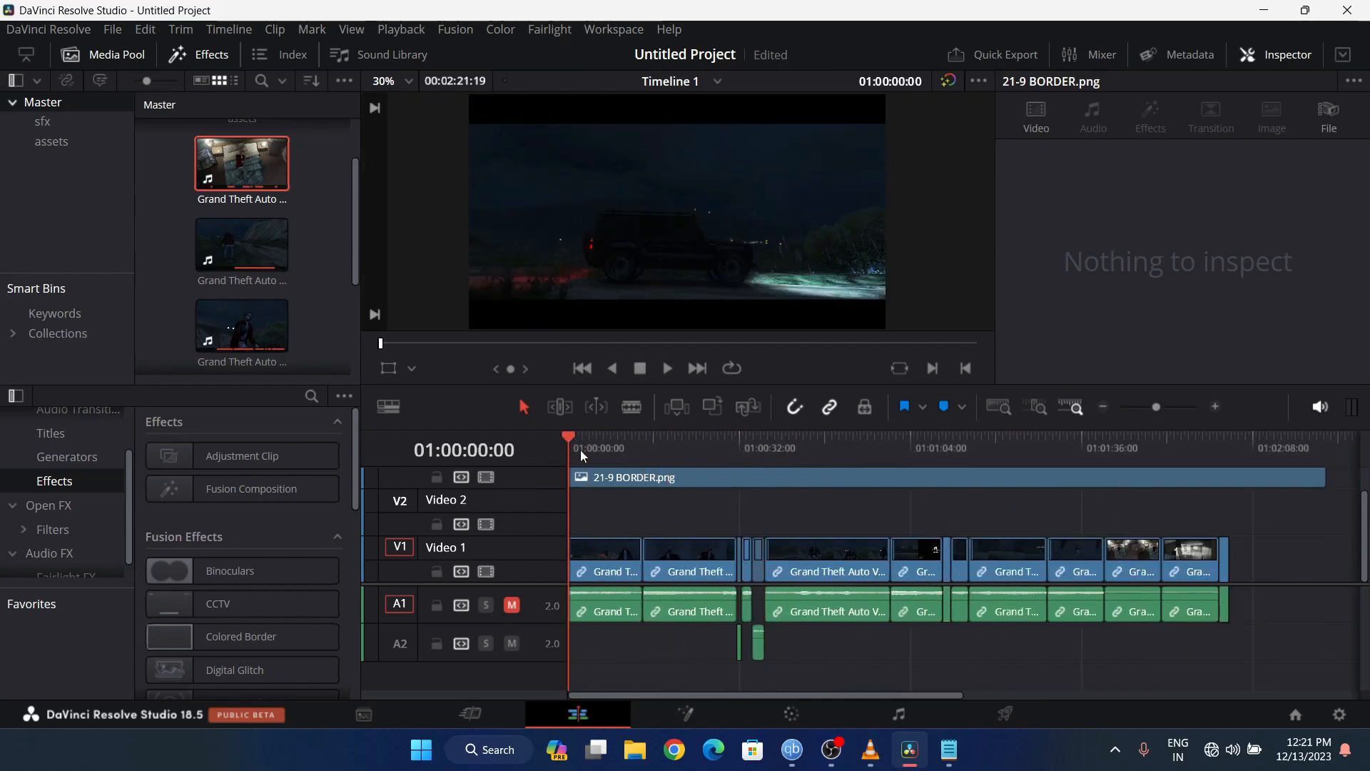
{"action": "left_click", "coordinate": [744, 483]}
{"action": "left_click_drag", "start_coordinate": [748, 477], "coordinate": [784, 499]}
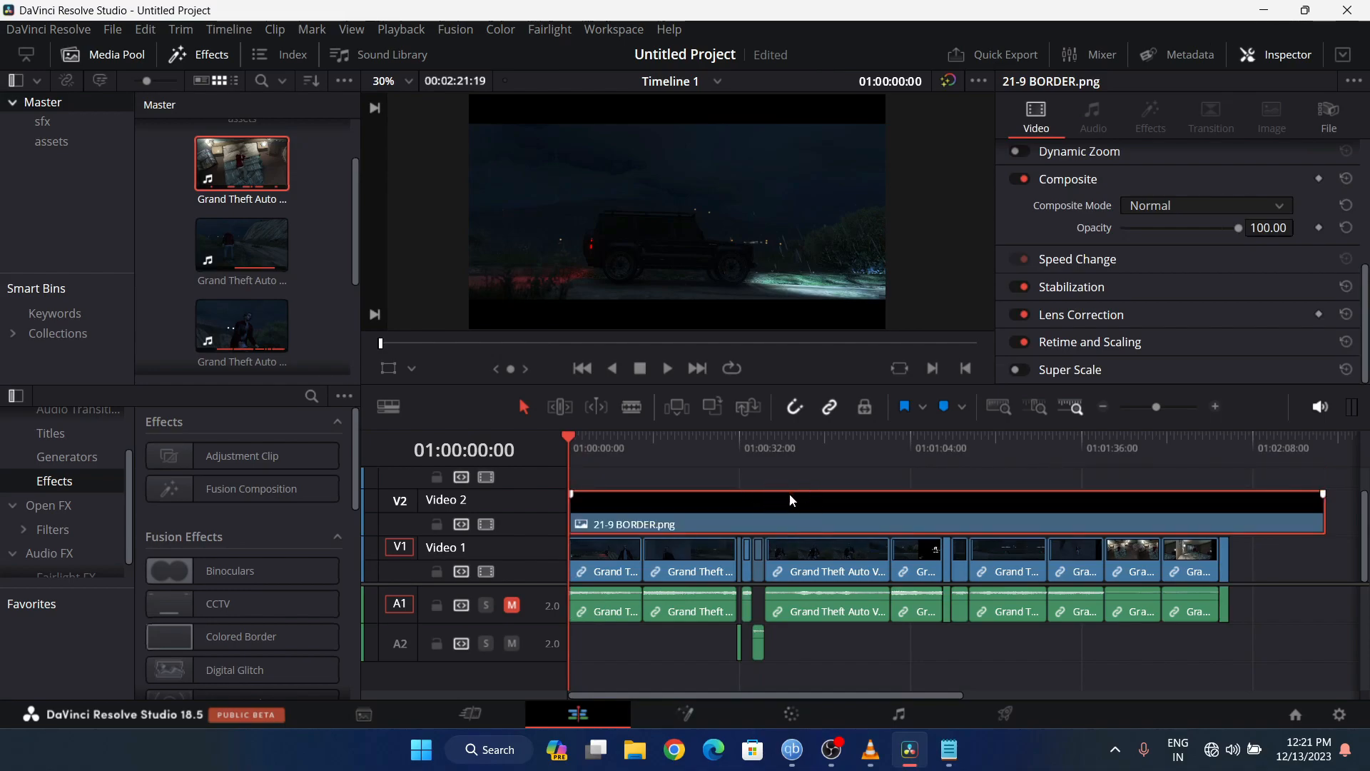
- Review the timeline's opening, the falling shot near 01:01:33 and the room shot around 01:01:51
{"action": "key", "text": "space"}
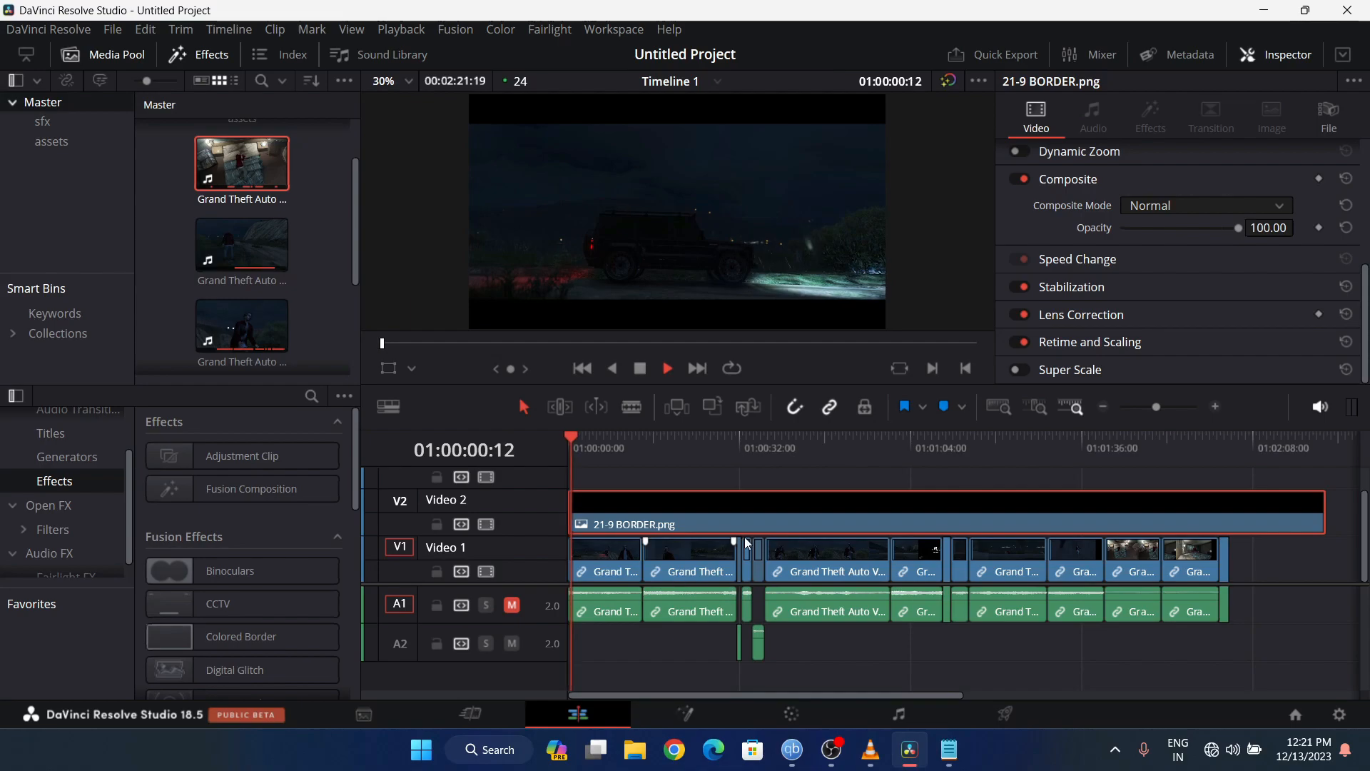
{"action": "left_click", "coordinate": [1069, 447]}
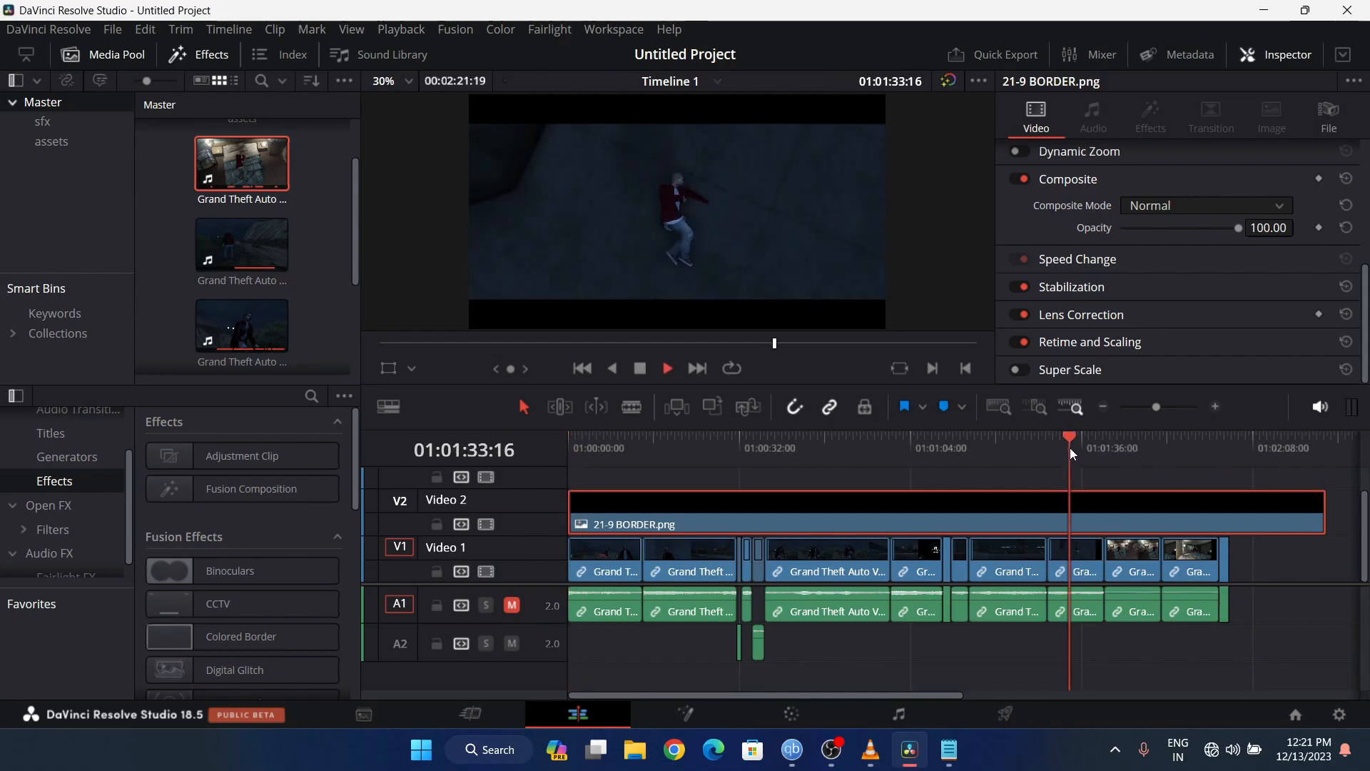
{"action": "mouse_move", "coordinate": [1106, 446]}
{"action": "left_mouse_down"}
{"action": "mouse_move", "coordinate": [1124, 446]}
{"action": "mouse_move", "coordinate": [1105, 448]}
{"action": "left_mouse_up"}
{"action": "left_click", "coordinate": [1078, 451]}
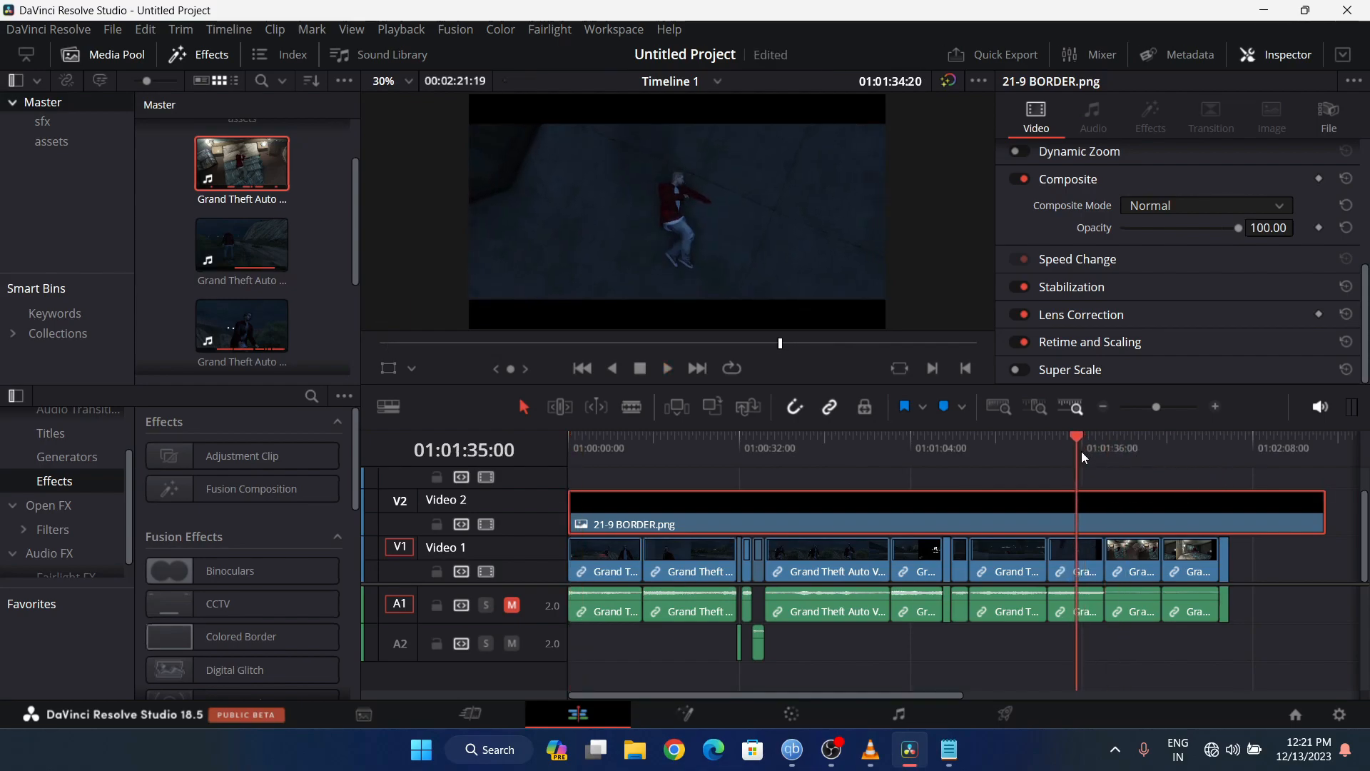
{"action": "left_click", "coordinate": [1161, 460]}
{"action": "key", "text": "space"}
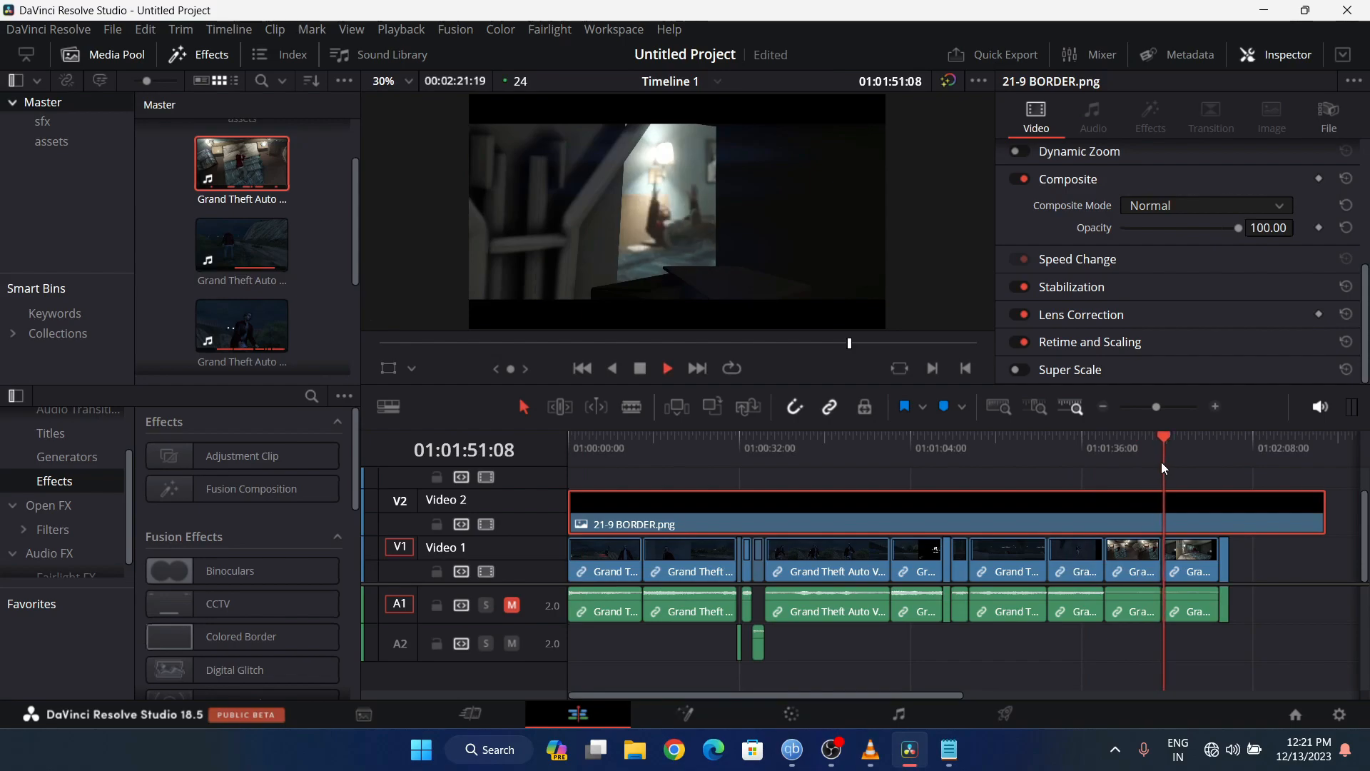
{"action": "key", "text": "space"}
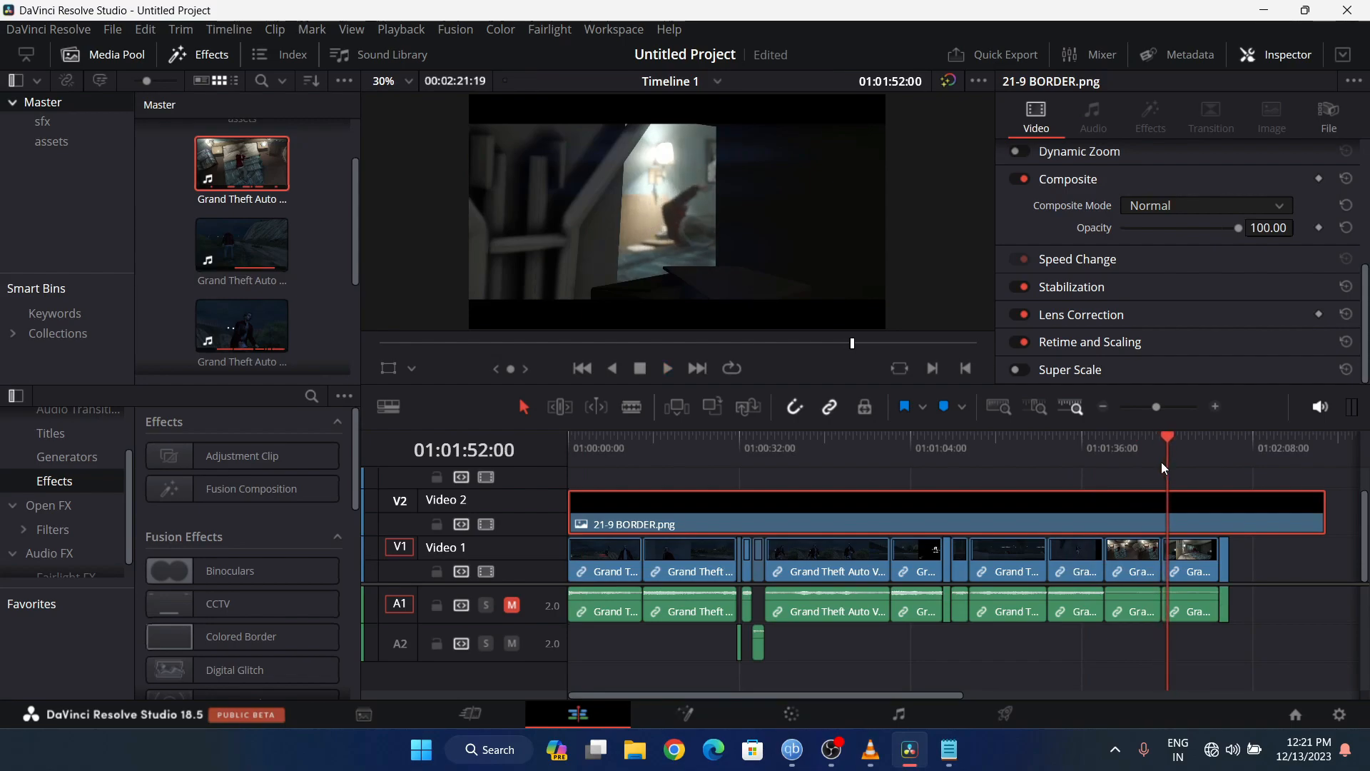
- Place the Free Silent Movie text card clip from the assets bin on Video 3 at 01:00:07:01
{"action": "left_click", "coordinate": [48, 140]}
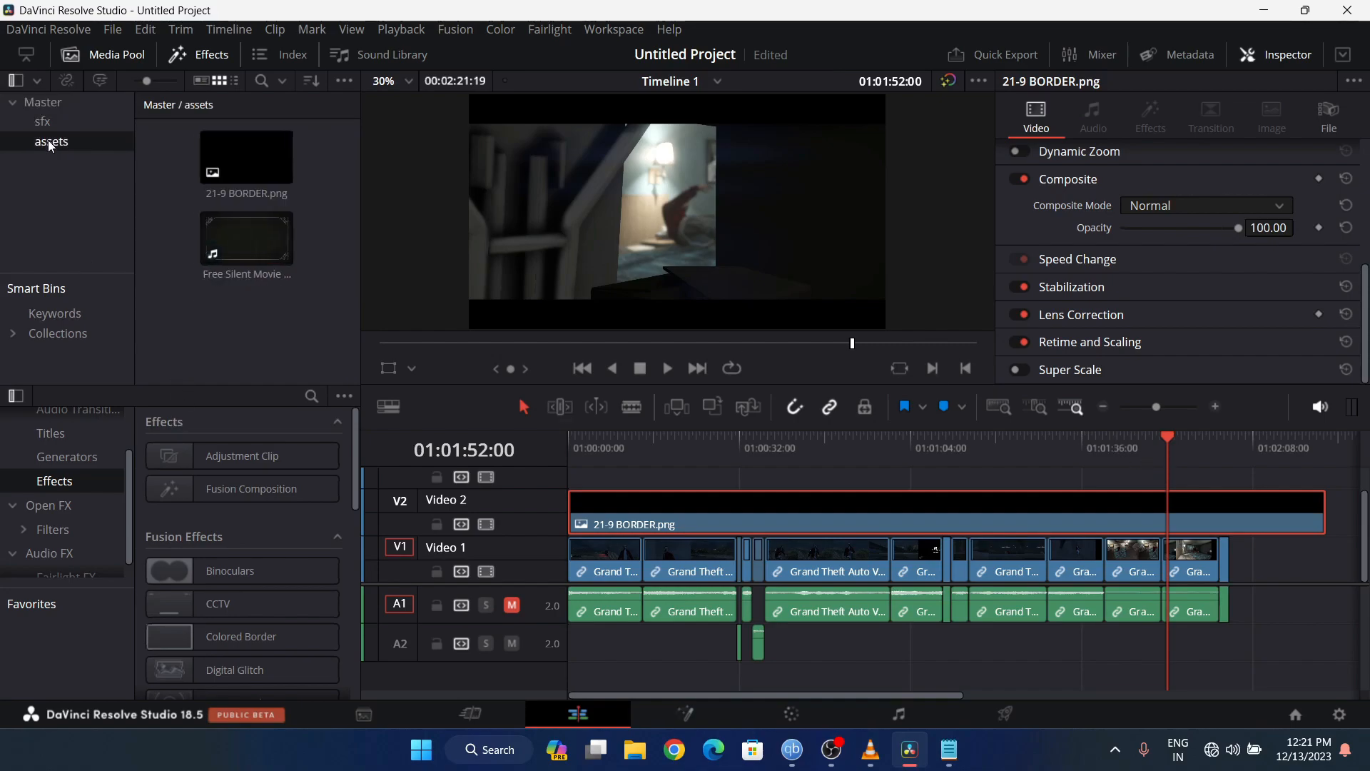
{"action": "left_click", "coordinate": [246, 179]}
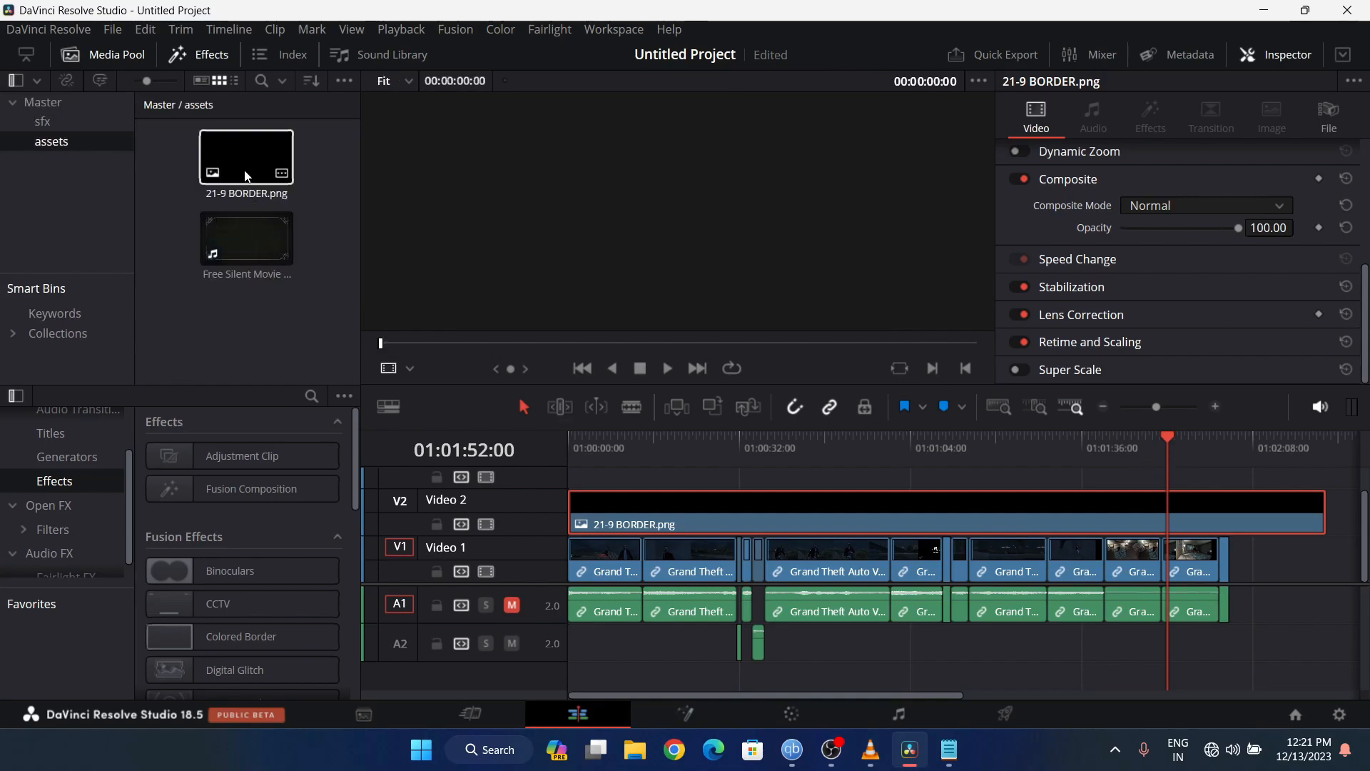
{"action": "left_click", "coordinate": [247, 240]}
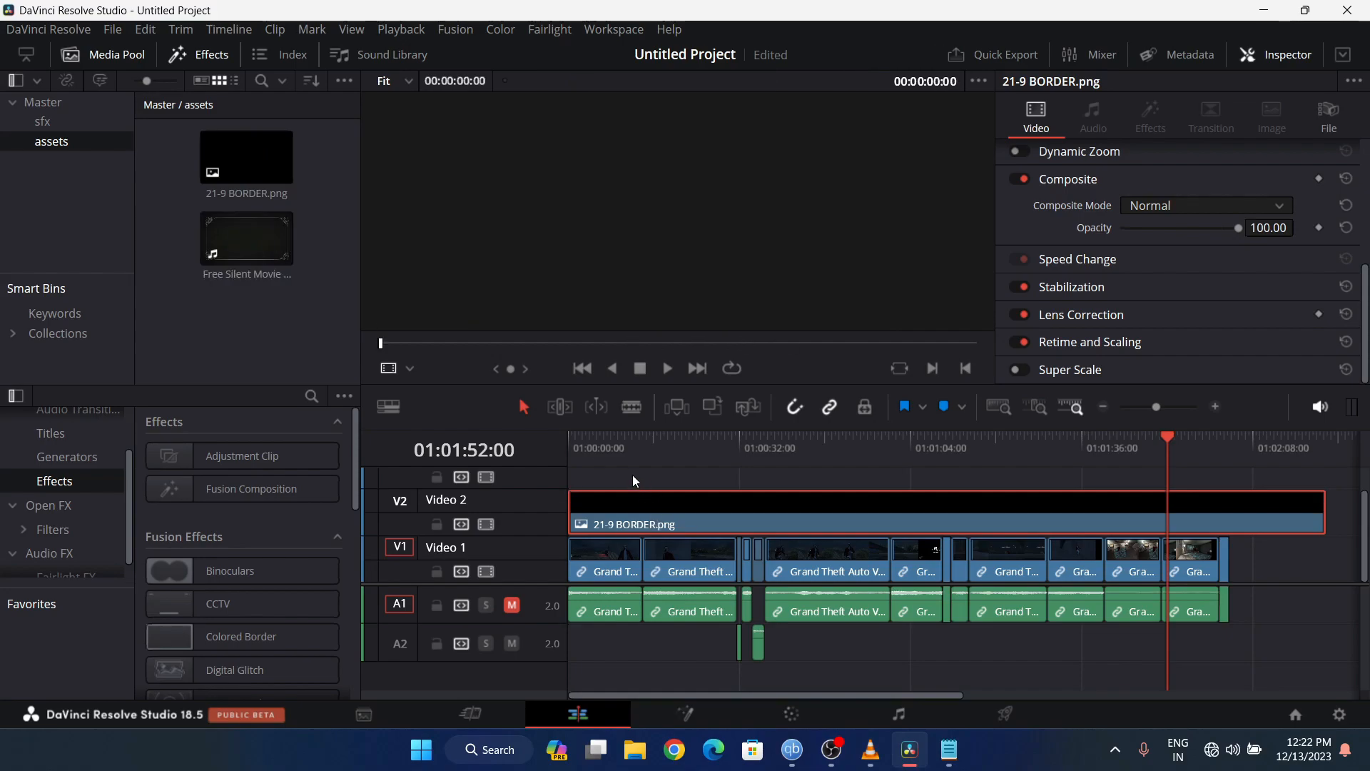
{"action": "left_click", "coordinate": [598, 447]}
{"action": "key", "text": "space"}
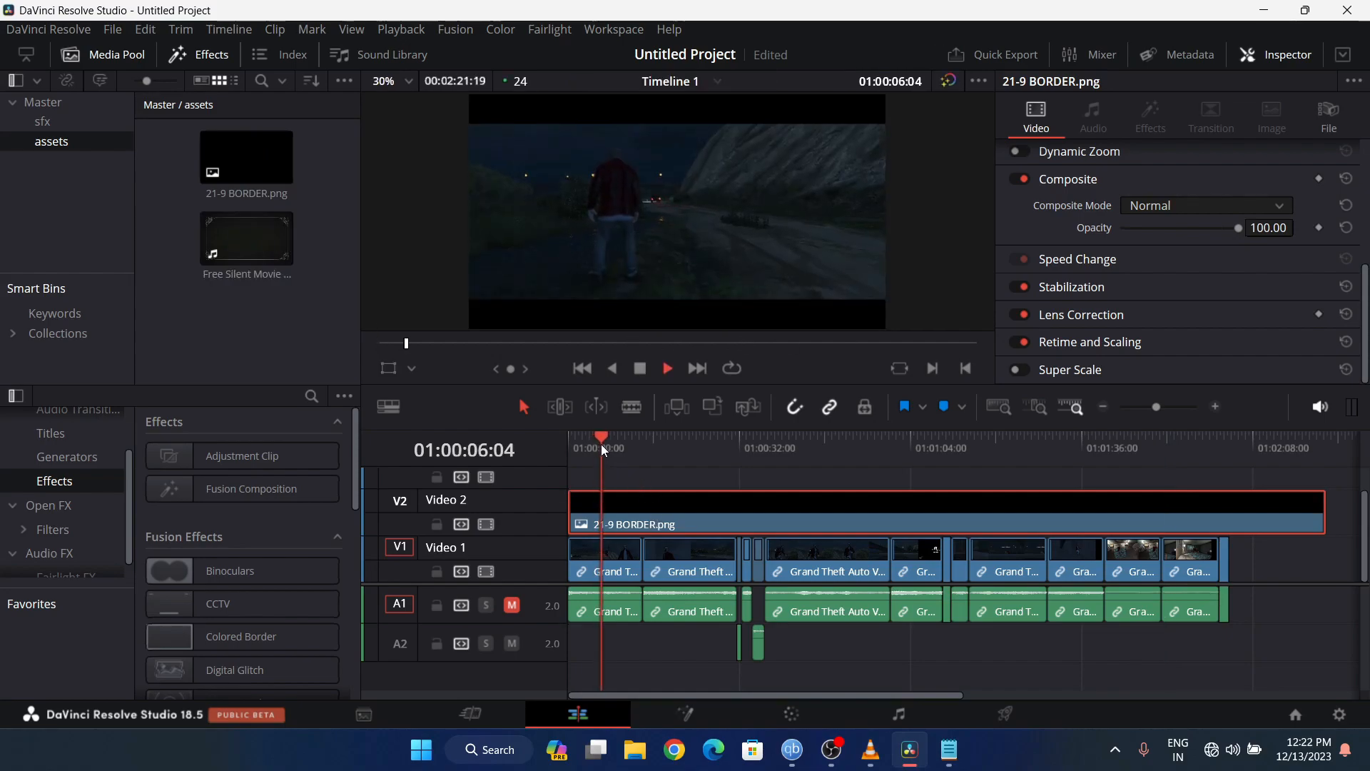
{"action": "key", "text": "space"}
{"action": "key", "text": "j"}
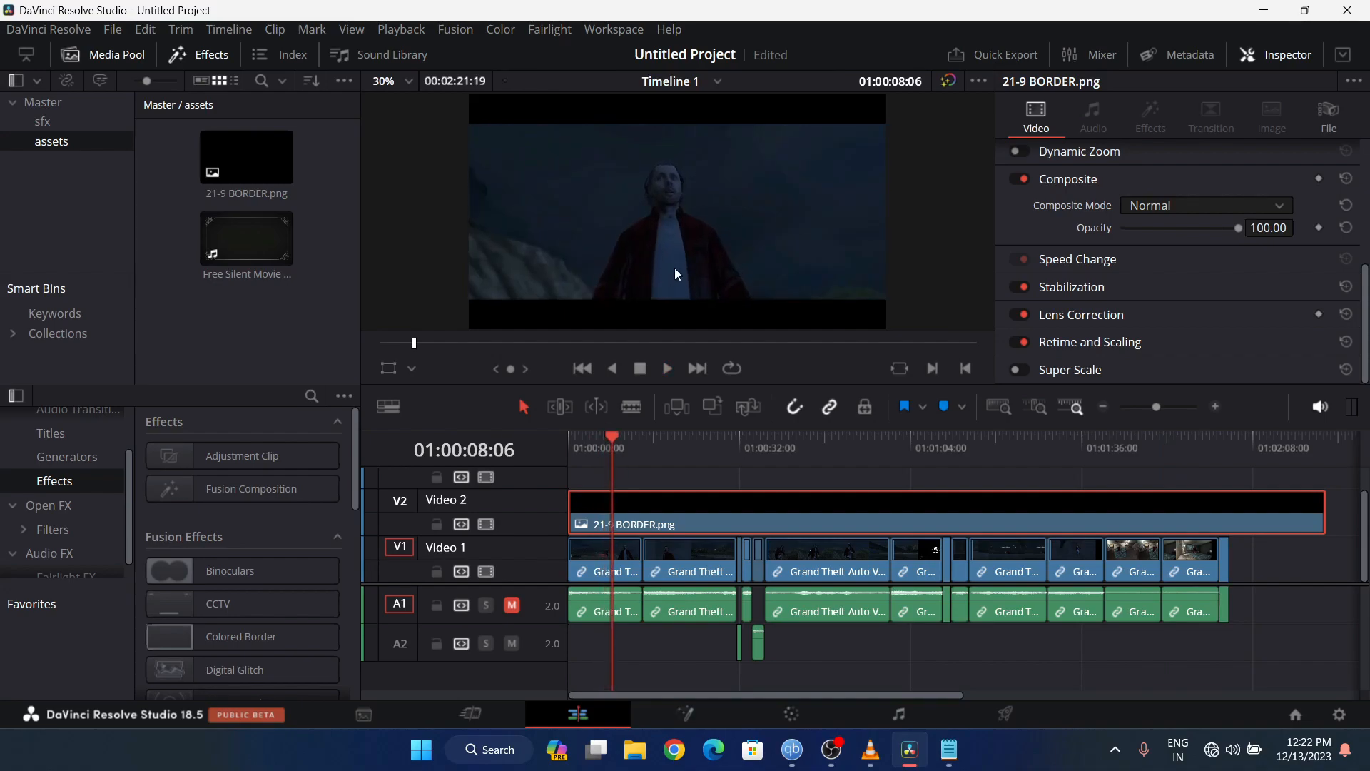
{"action": "key", "text": "k"}
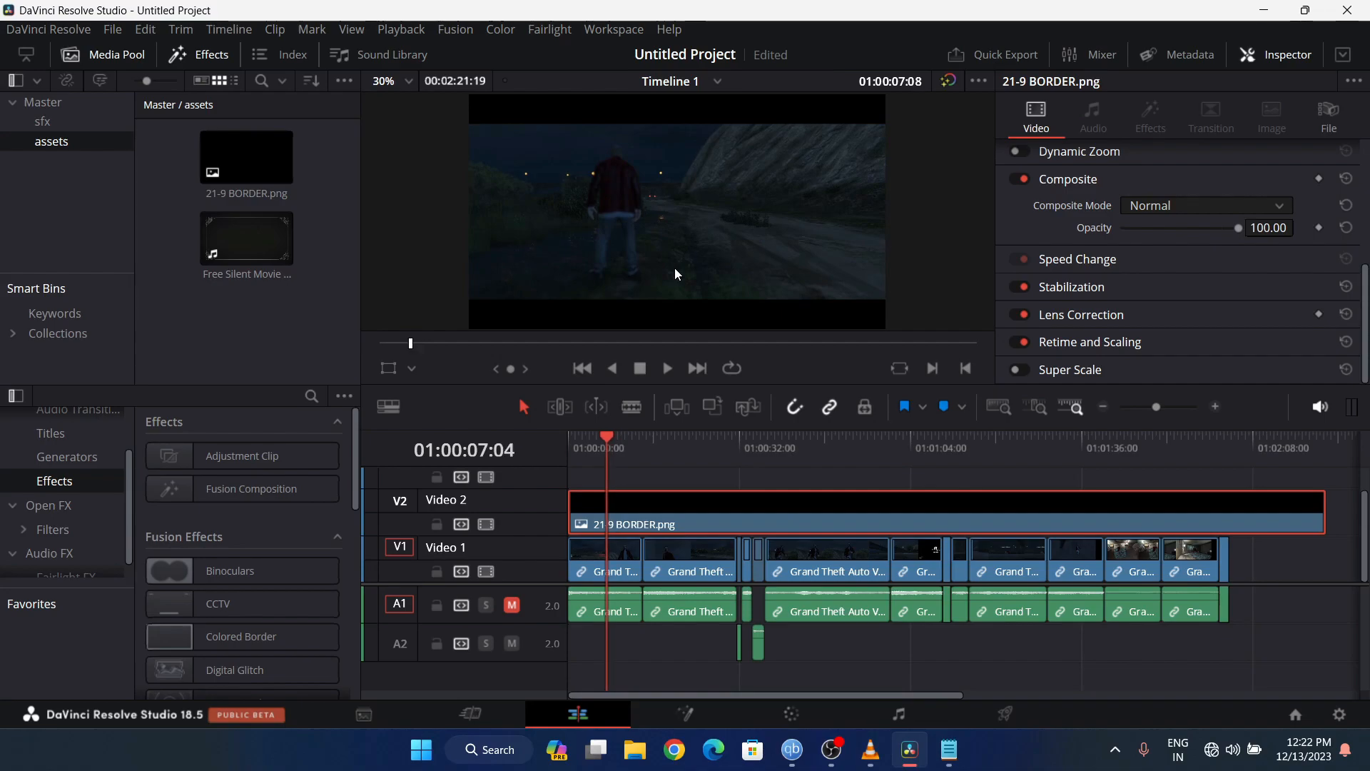
{"action": "left_click", "coordinate": [265, 261]}
{"action": "left_click_drag", "start_coordinate": [264, 260], "coordinate": [631, 525]}
{"action": "left_click_drag", "start_coordinate": [624, 502], "coordinate": [620, 493]}
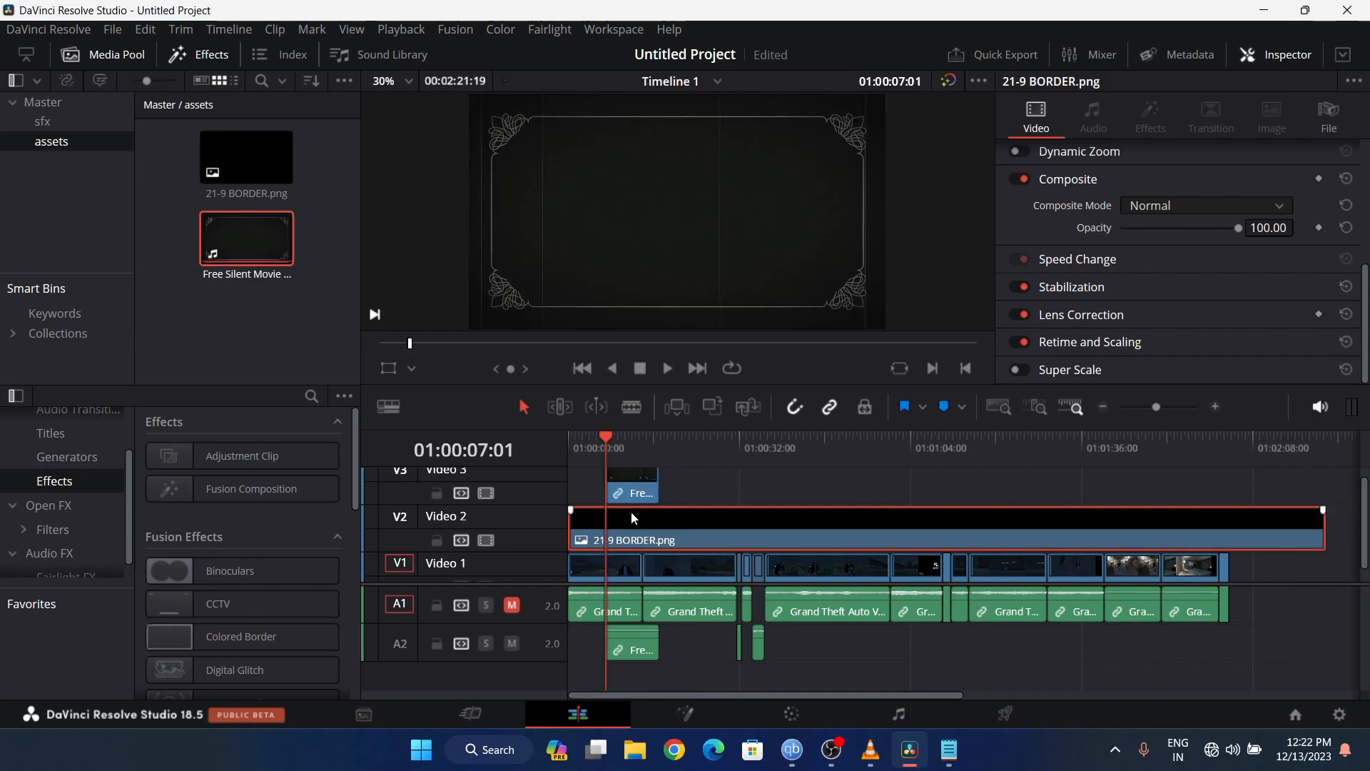
- Unlink the silent movie text card clip, delete its audio and enlarge the video track area of the timeline
{"action": "left_click", "coordinate": [630, 655]}
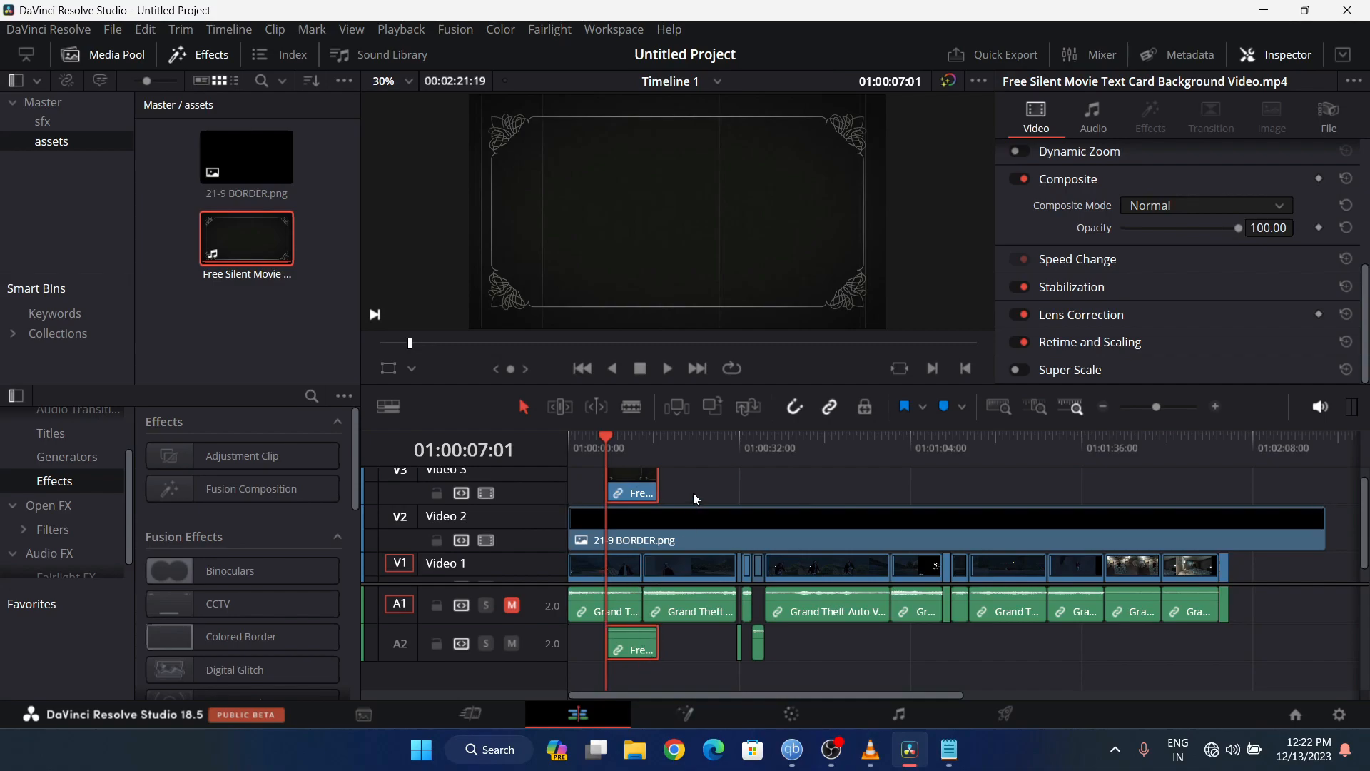
{"action": "key", "text": "ctrl+alt+l"}
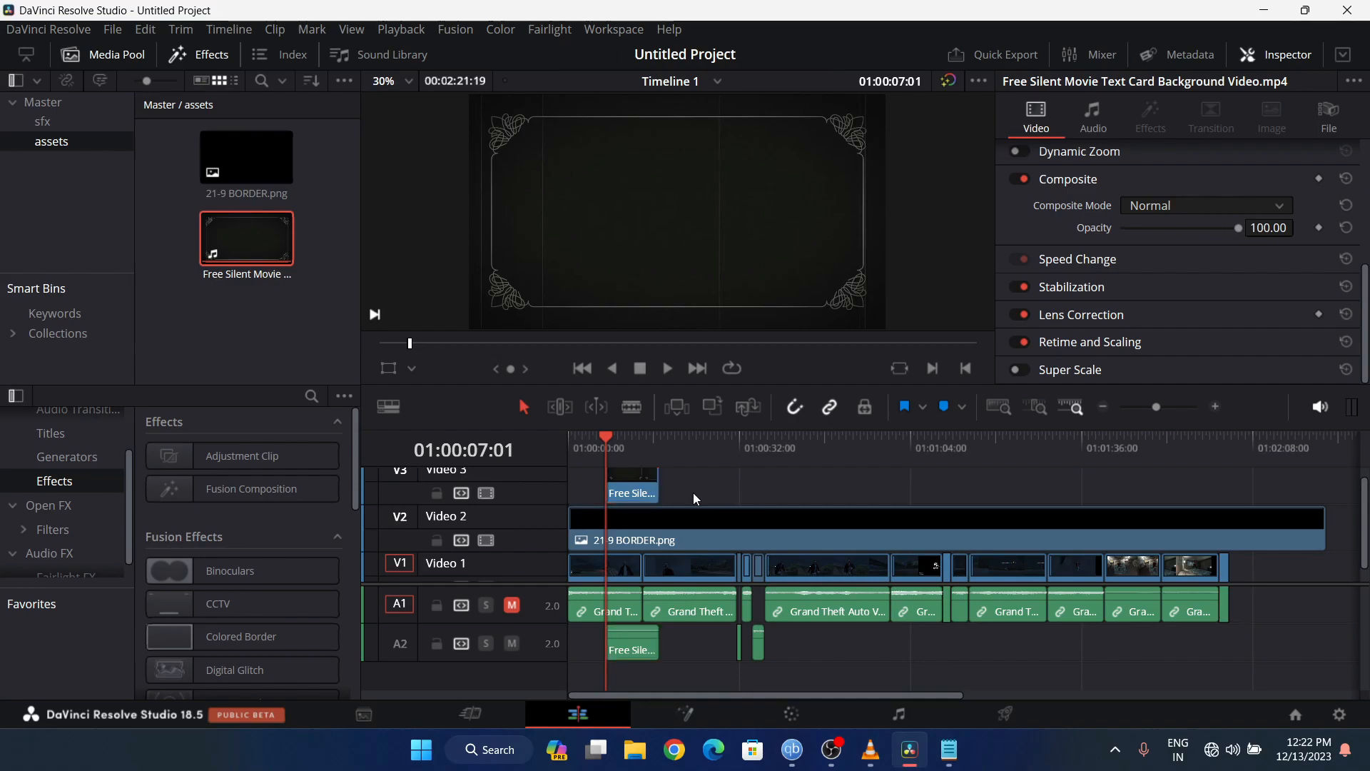
{"action": "left_click", "coordinate": [628, 642]}
{"action": "key", "text": "BackSpace"}
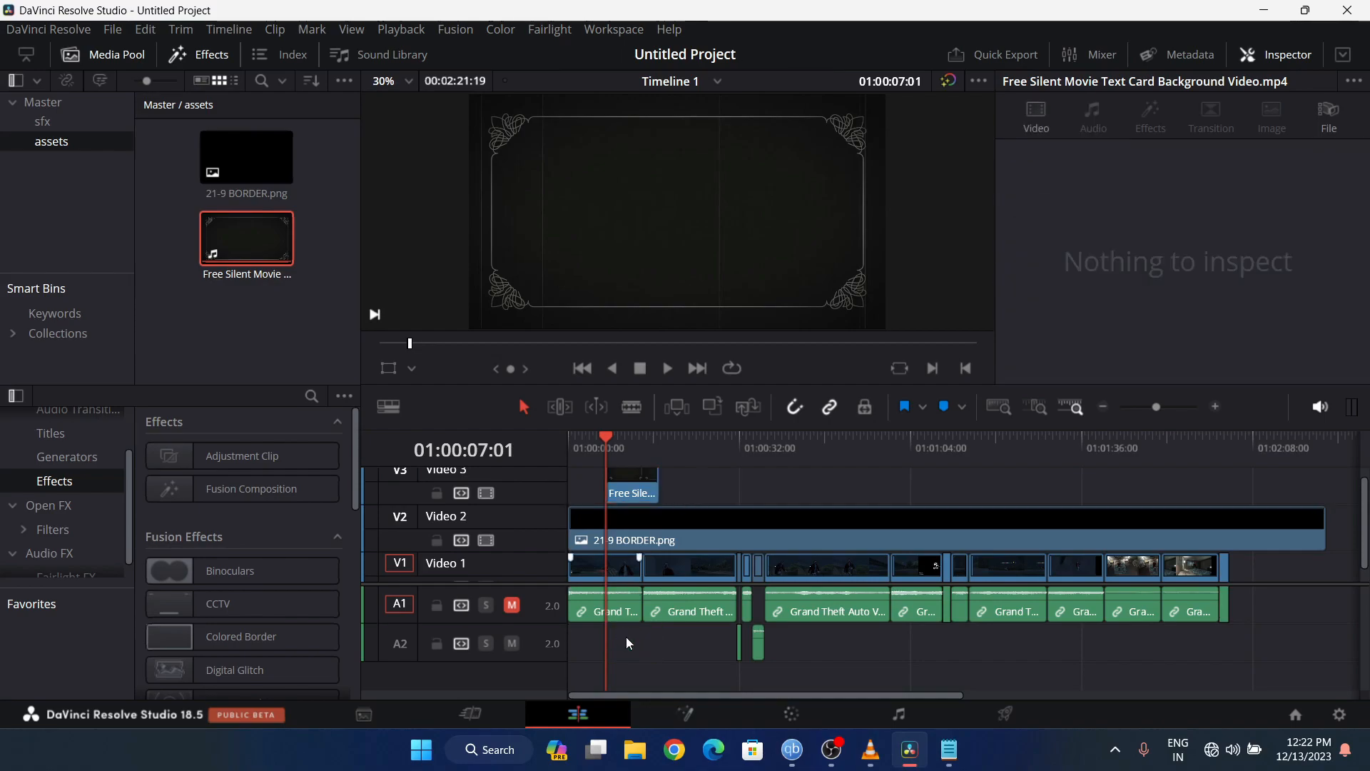
{"action": "left_click_drag", "start_coordinate": [676, 585], "coordinate": [683, 646]}
{"action": "left_click", "coordinate": [647, 528]}
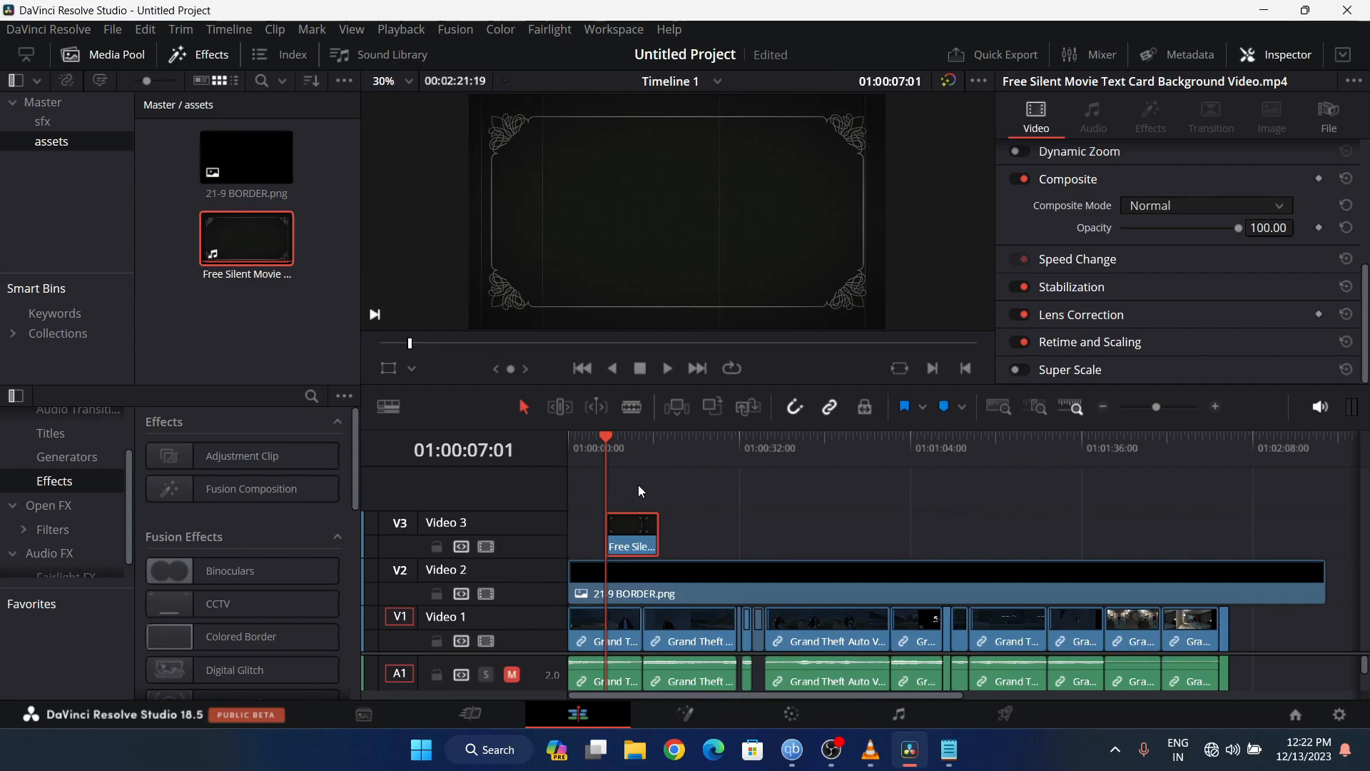
- Add a basic Text title on Video 4 directly above the silent movie text card, starting at 01:00:07:01
{"action": "scroll", "coordinate": [50, 434], "scroll_direction": "up", "scroll_amount": 2}
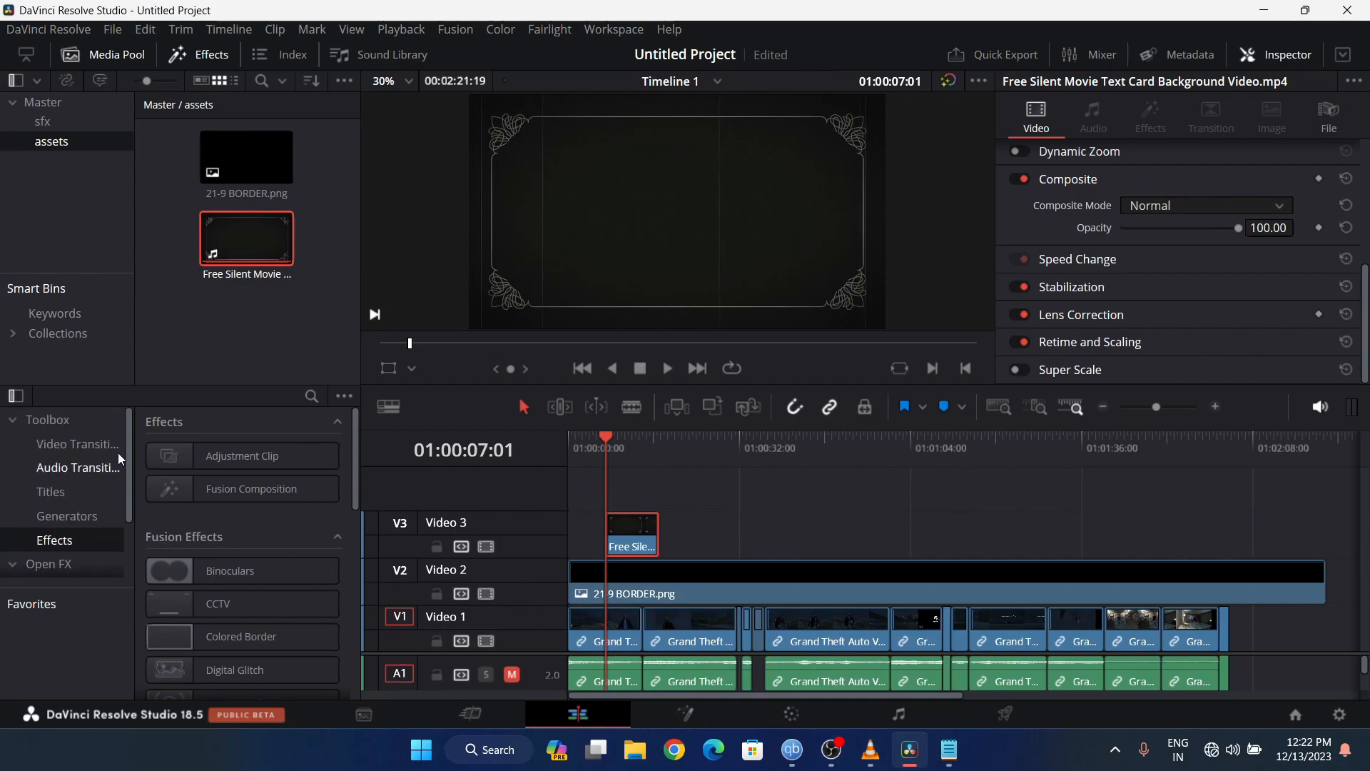
{"action": "left_click", "coordinate": [57, 493]}
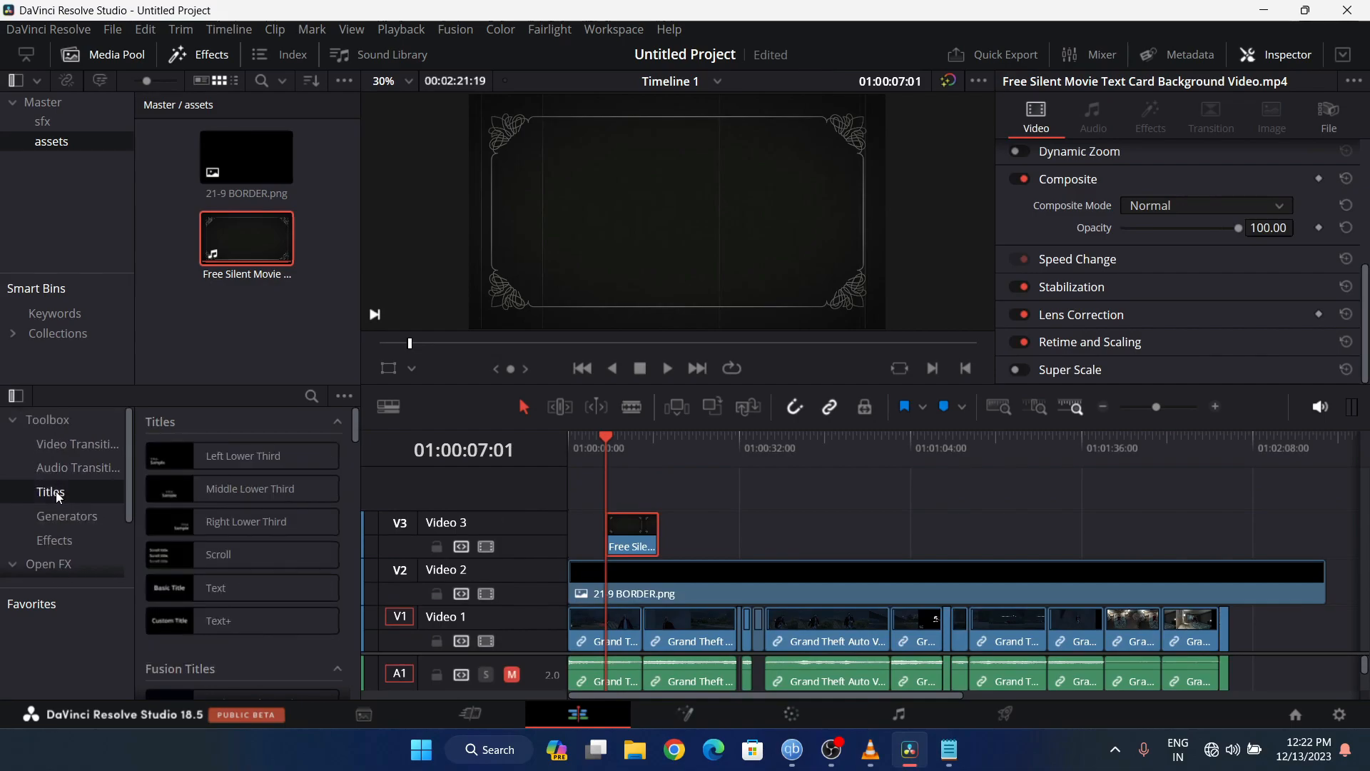
{"action": "left_click", "coordinate": [212, 54]}
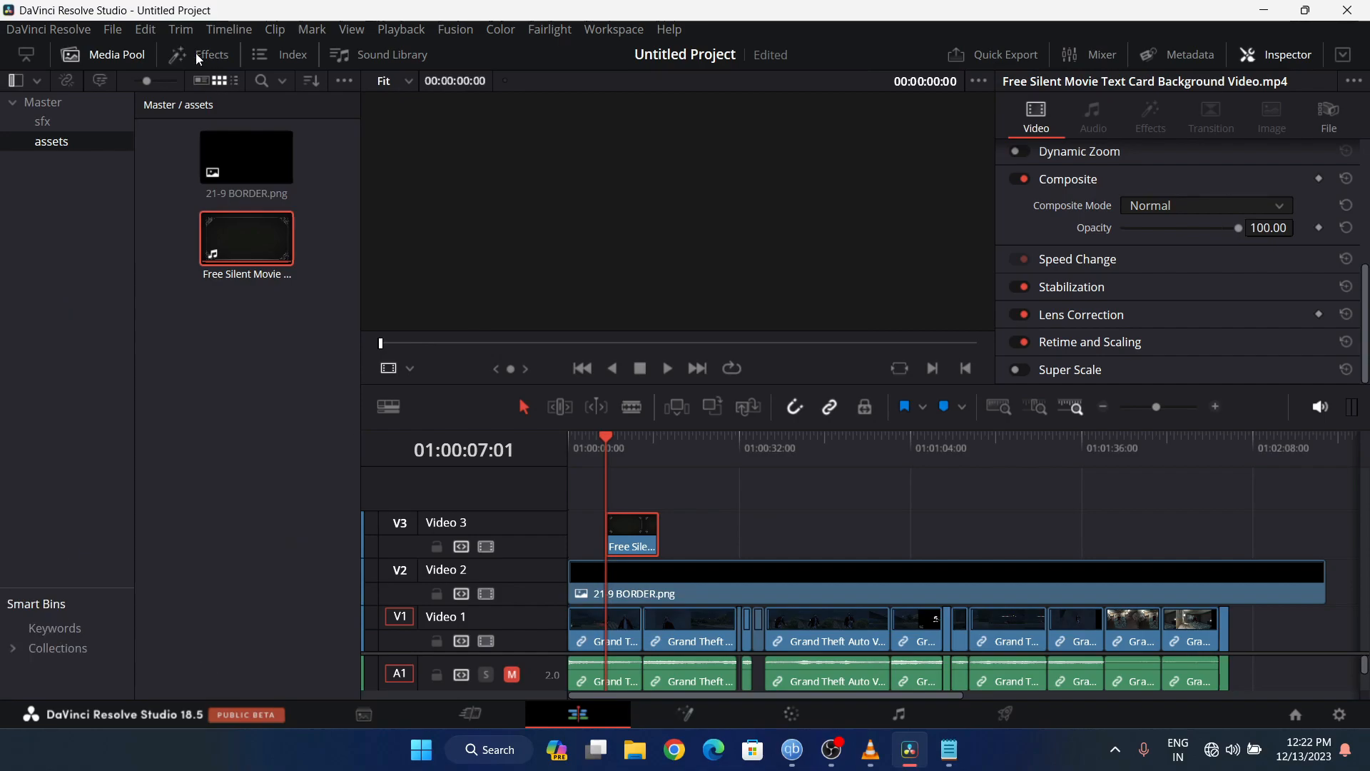
{"action": "left_click", "coordinate": [198, 57]}
{"action": "left_click", "coordinate": [196, 53]}
{"action": "left_click", "coordinate": [195, 53]}
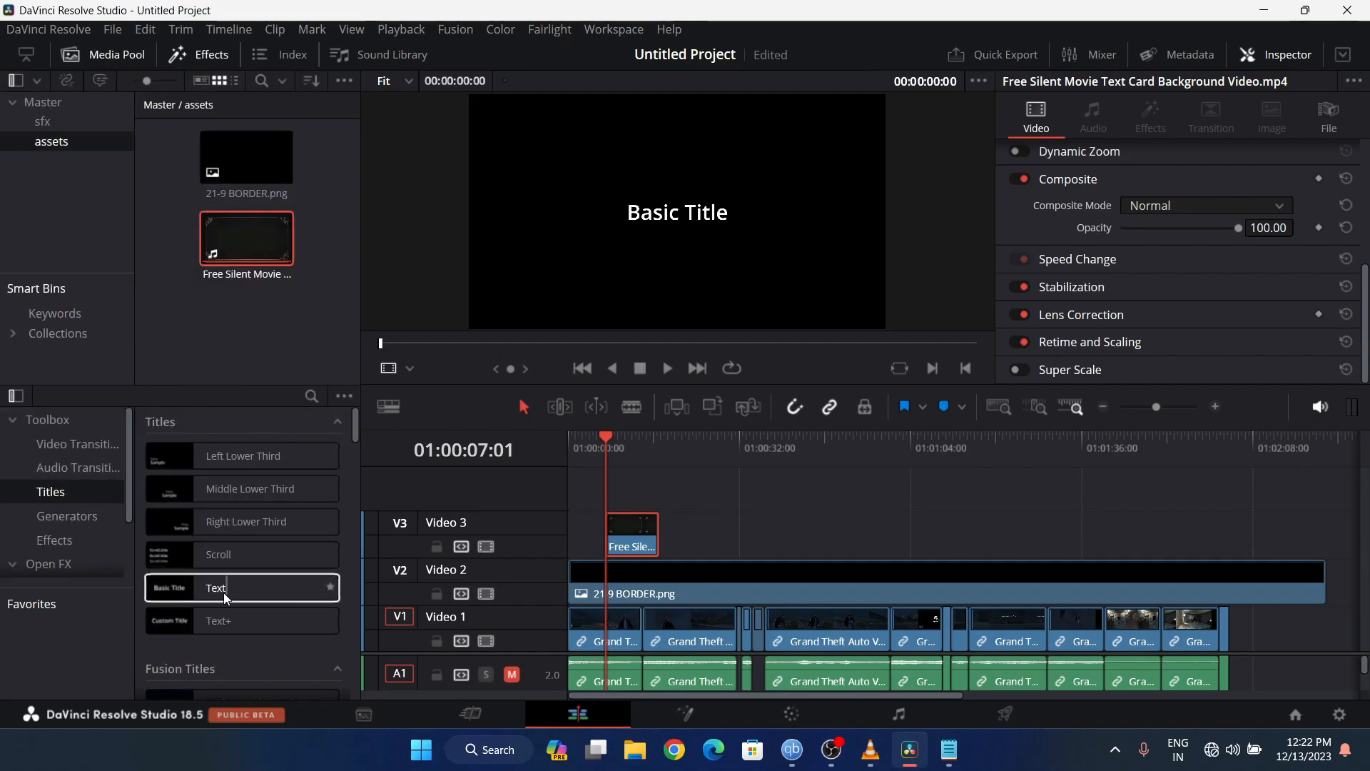
{"action": "left_click_drag", "start_coordinate": [188, 591], "coordinate": [642, 485]}
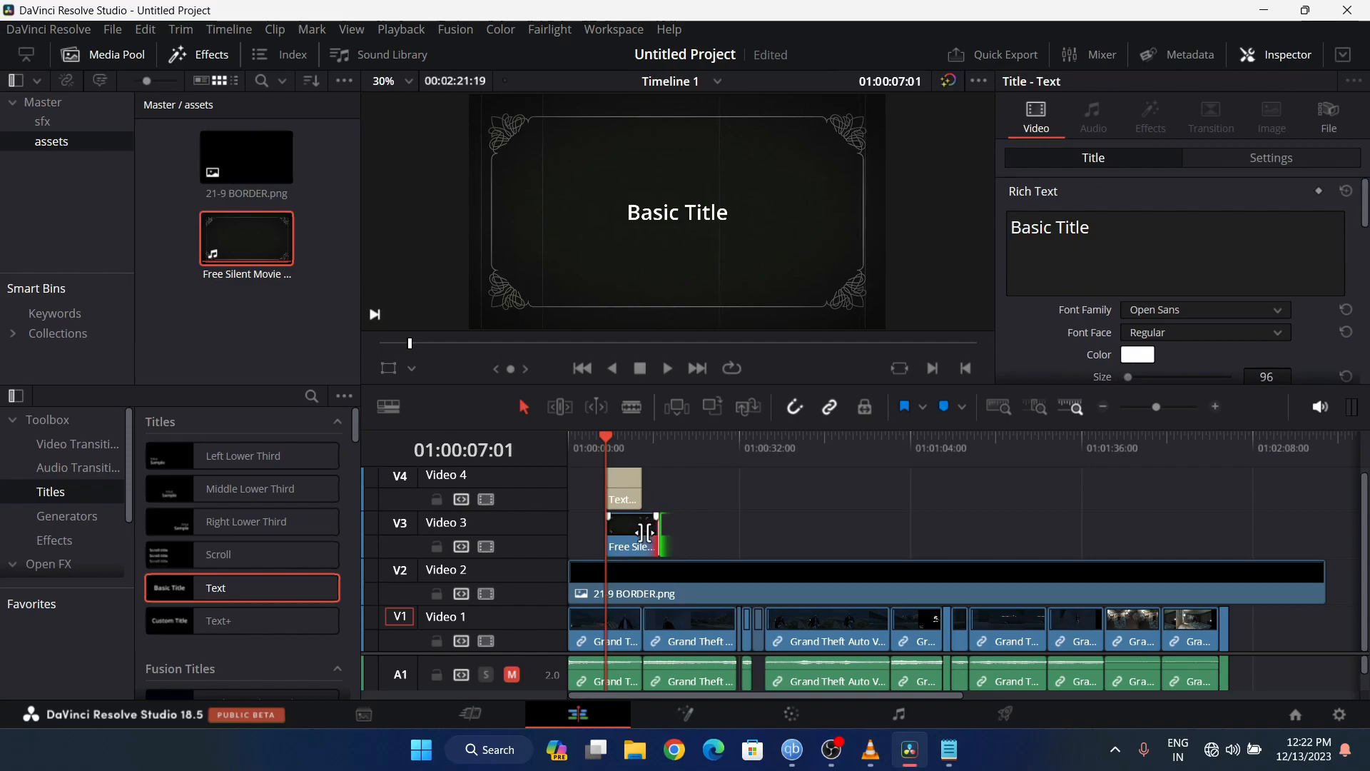
- Trim the end of the silent movie text card on Video 3 to match the title's end and play through it
{"action": "double_click", "coordinate": [646, 534]}
{"action": "left_click", "coordinate": [642, 531]}
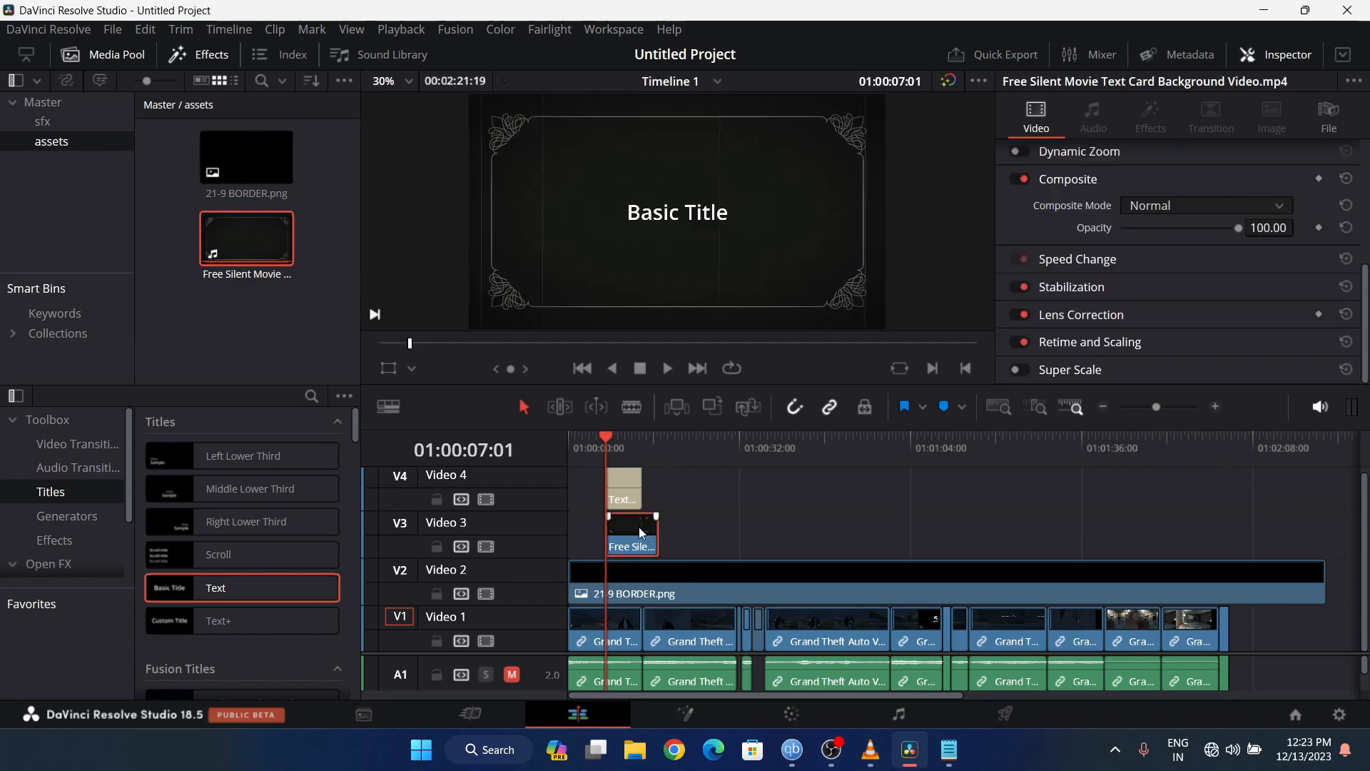
{"action": "left_click_drag", "start_coordinate": [651, 536], "coordinate": [641, 536]}
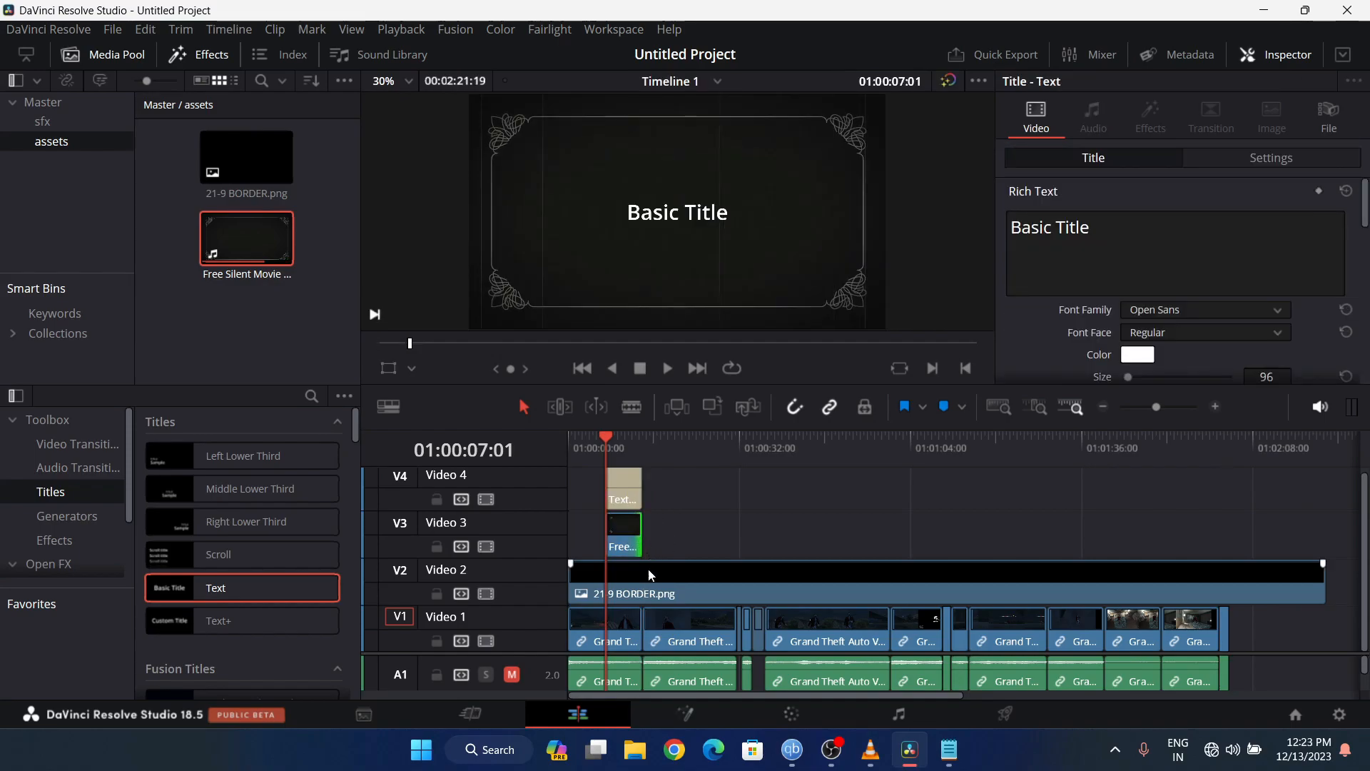
{"action": "key", "text": "space"}
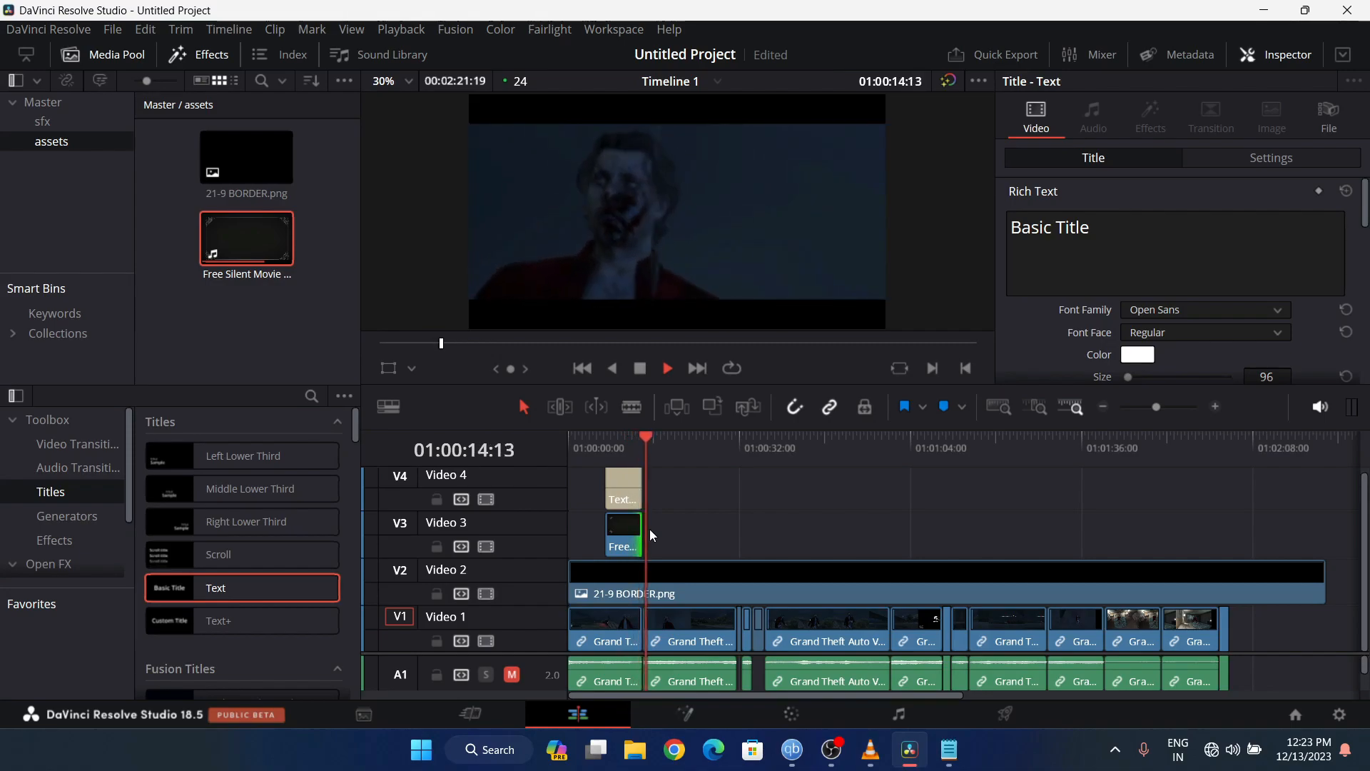
{"action": "key", "text": "space"}
- Shorten the first Video 1 clip, the silent movie text card and the title so all three end at about 01:00:12:06
{"action": "left_click_drag", "start_coordinate": [658, 527], "coordinate": [615, 477]}
{"action": "left_click", "coordinate": [628, 631]}
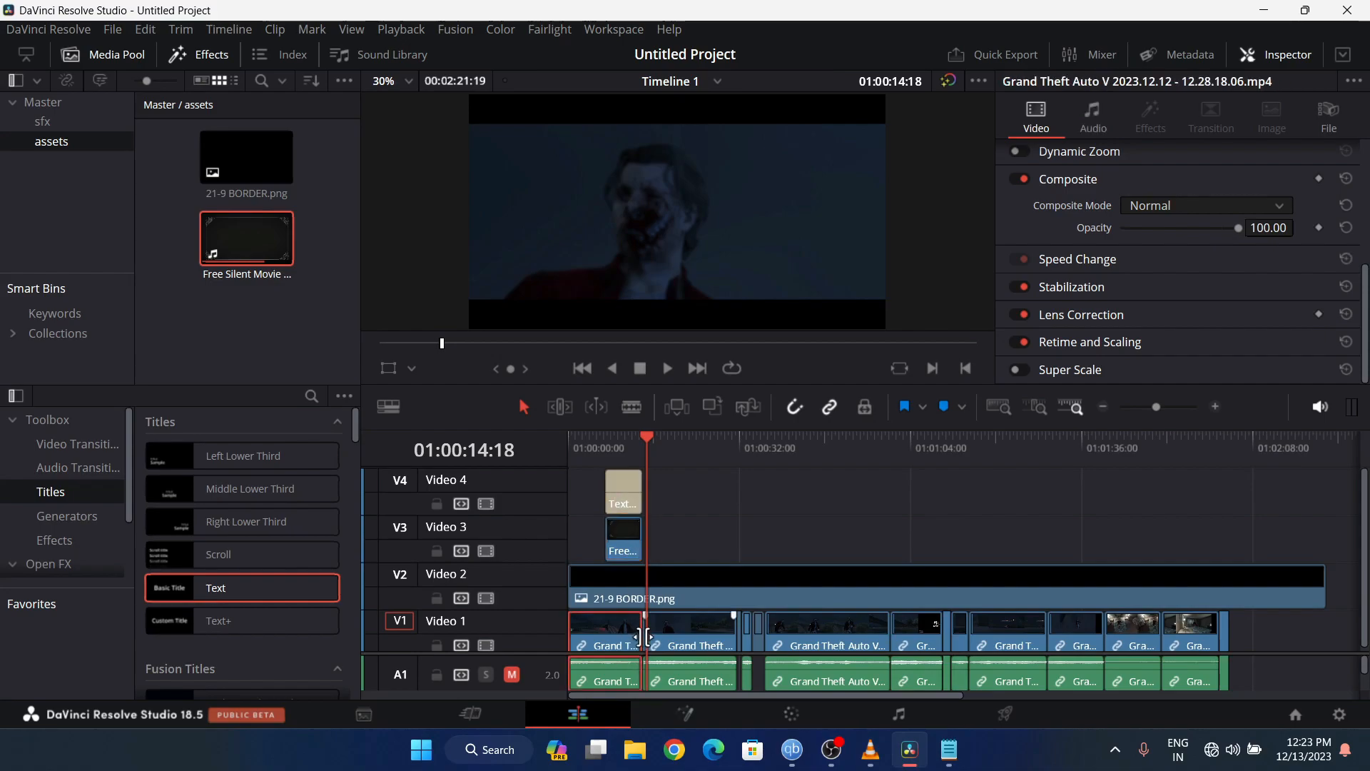
{"action": "left_click", "coordinate": [637, 635]}
{"action": "left_click_drag", "start_coordinate": [637, 635], "coordinate": [623, 634]}
{"action": "scroll", "coordinate": [577, 663], "scroll_direction": "up", "scroll_amount": 8}
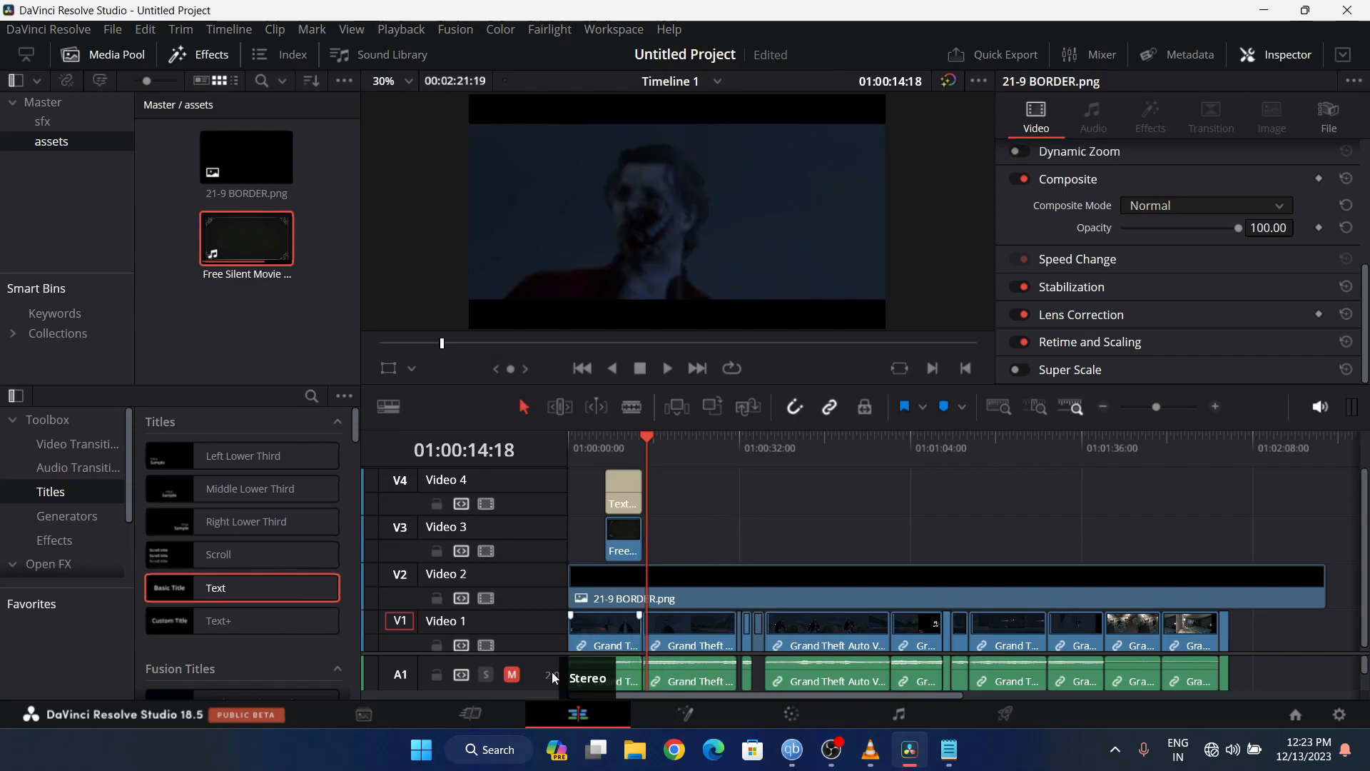
{"action": "scroll", "coordinate": [765, 641], "scroll_direction": "down", "scroll_amount": 2}
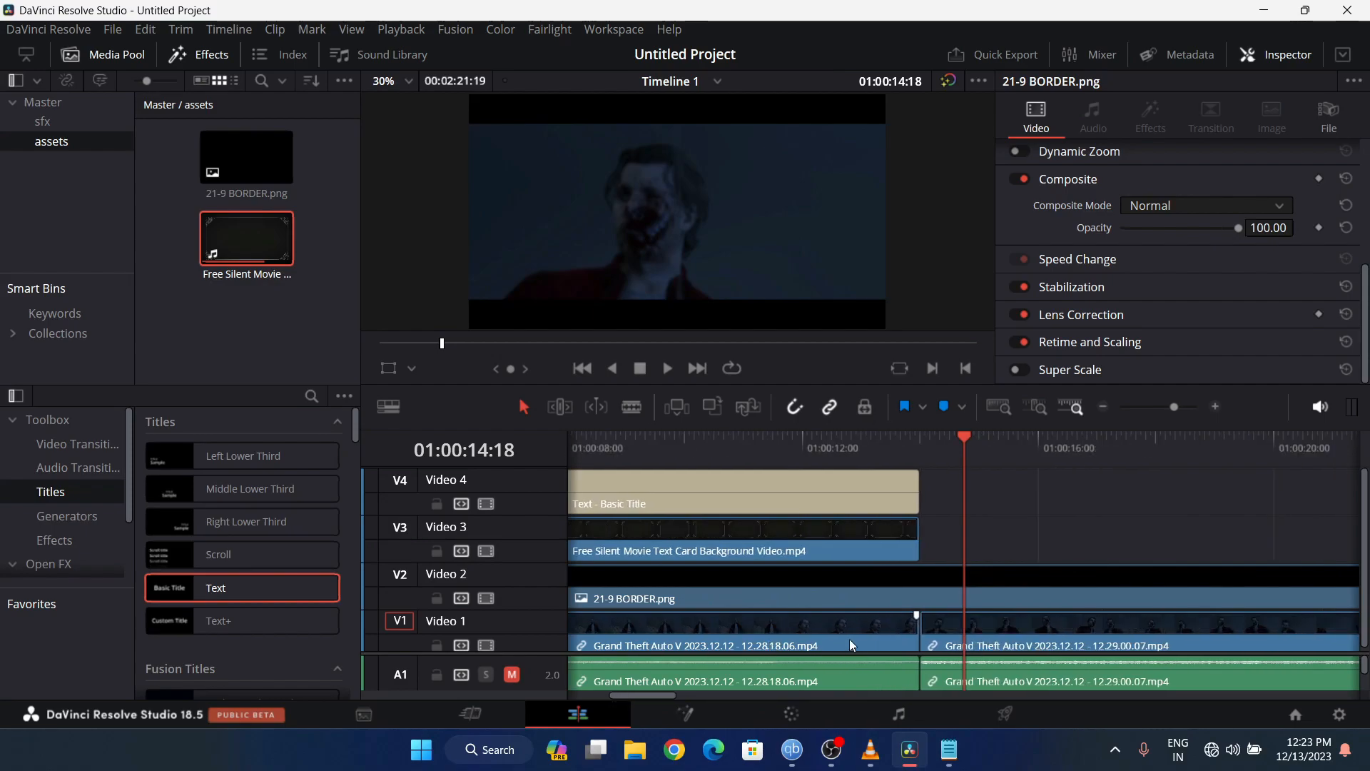
{"action": "left_click_drag", "start_coordinate": [911, 634], "coordinate": [815, 645]}
{"action": "left_click_drag", "start_coordinate": [917, 548], "coordinate": [819, 546]}
{"action": "left_click_drag", "start_coordinate": [918, 491], "coordinate": [818, 506]}
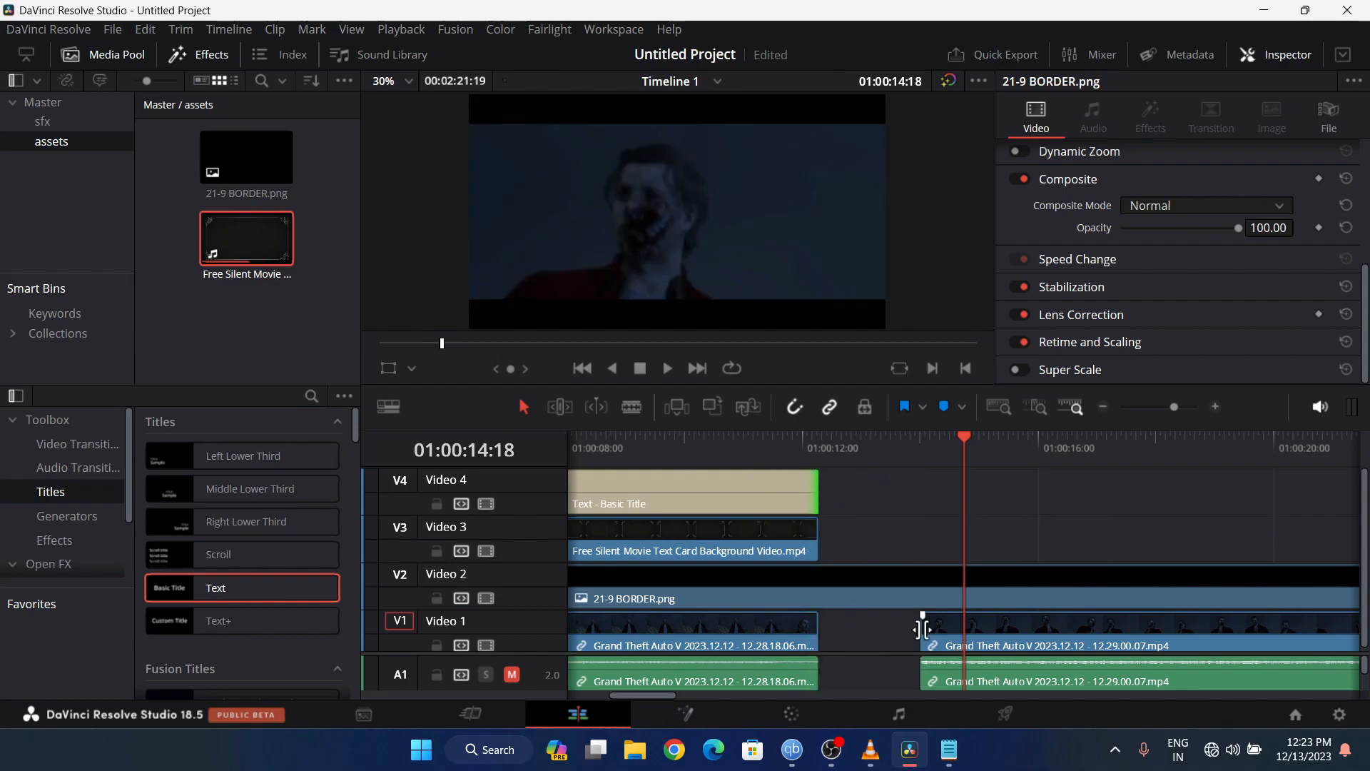
- Delete the gap between the first two Video 1 clips and play back the shortened title card
{"action": "left_click", "coordinate": [872, 620]}
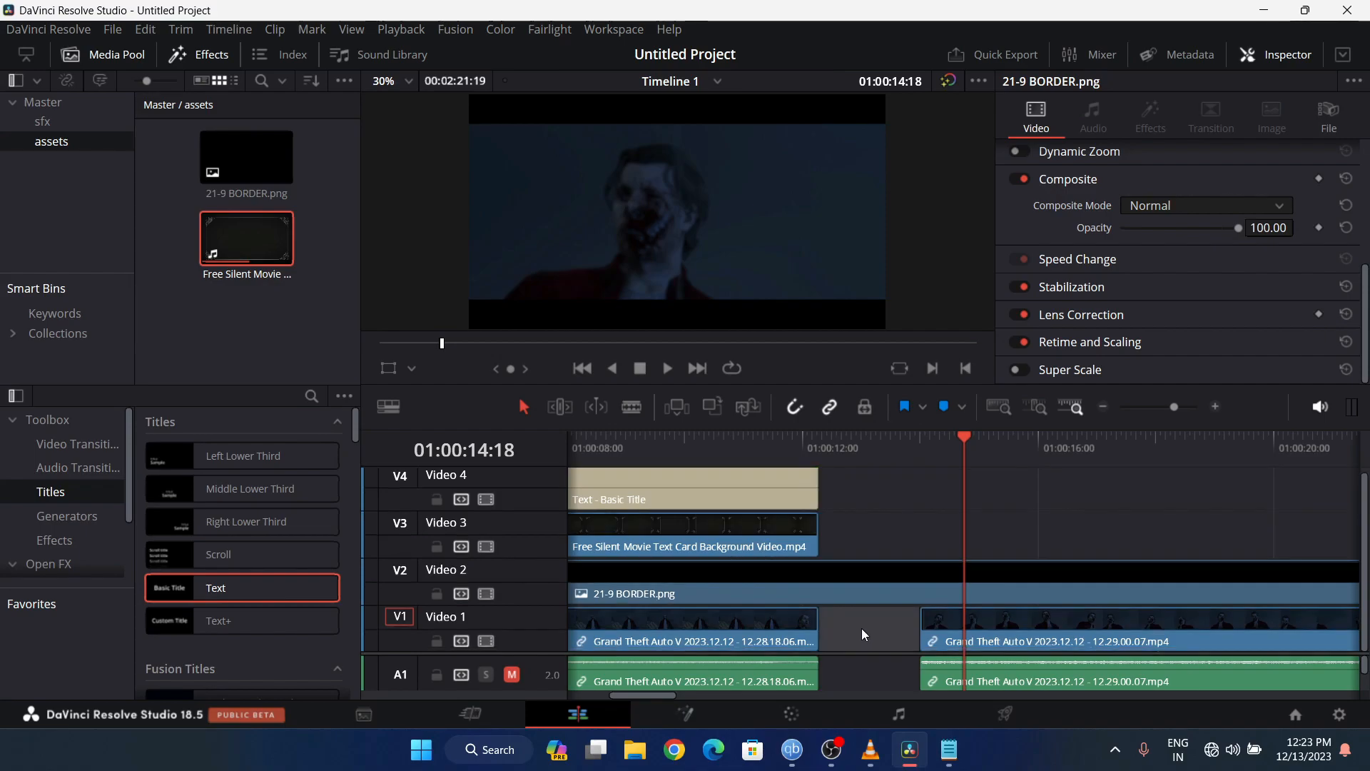
{"action": "key", "text": "Delete"}
{"action": "scroll", "coordinate": [893, 477], "scroll_direction": "down", "scroll_amount": 5}
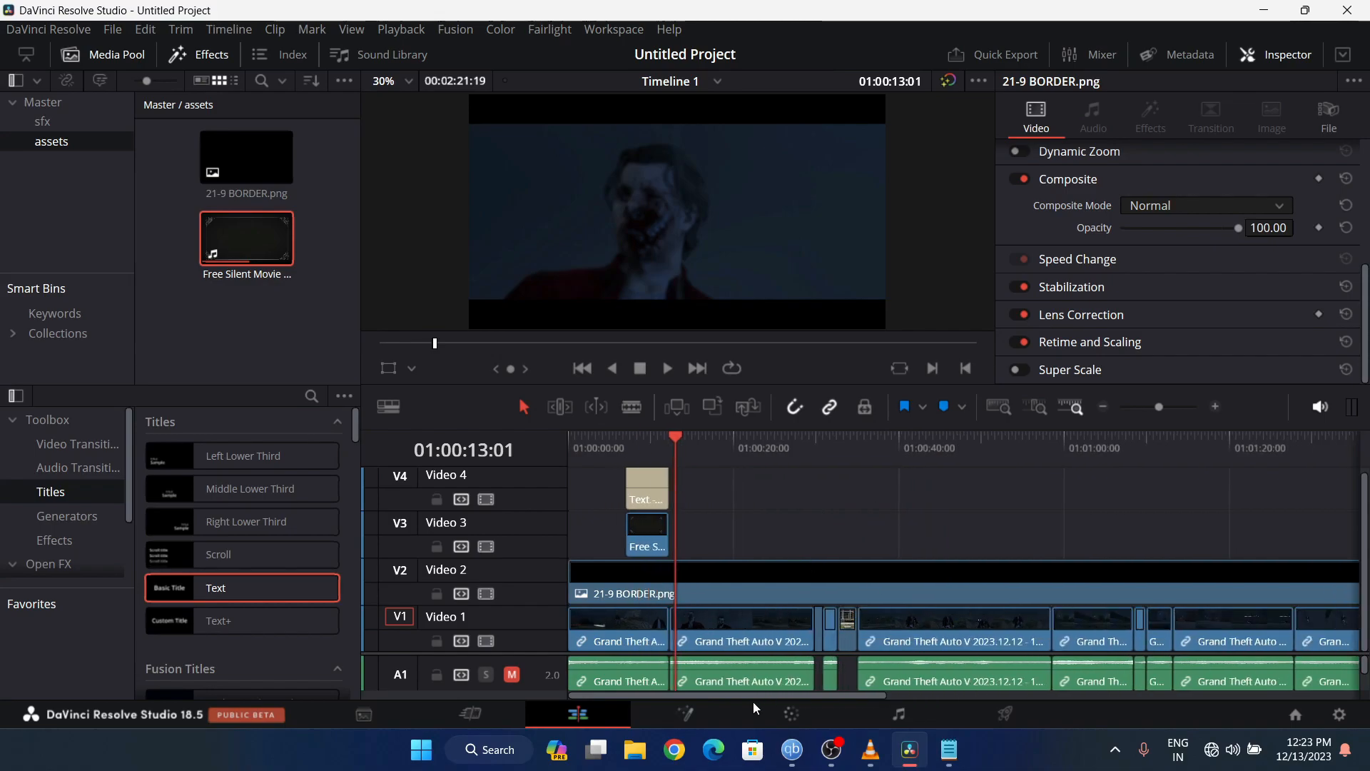
{"action": "scroll", "coordinate": [901, 664], "scroll_direction": "down", "scroll_amount": 2}
{"action": "scroll", "coordinate": [884, 671], "scroll_direction": "up", "scroll_amount": 2}
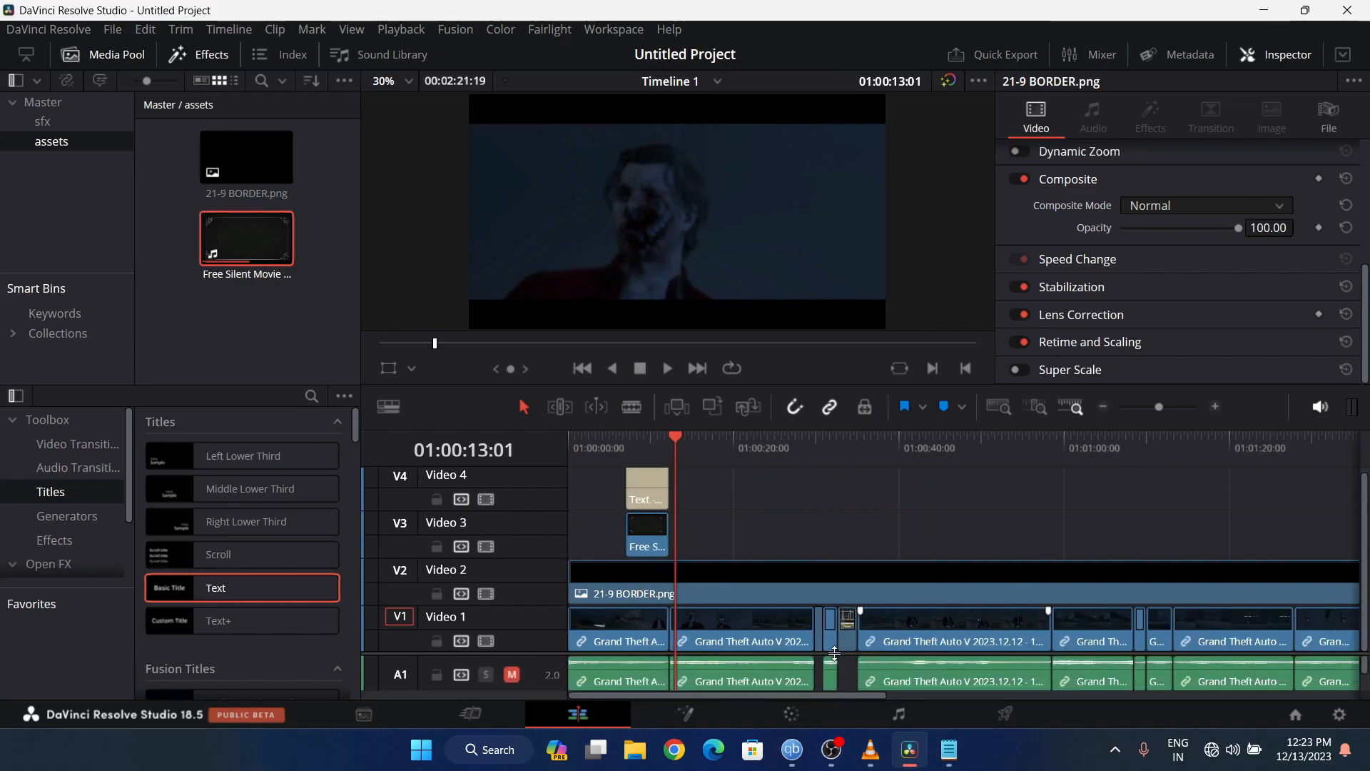
{"action": "left_click", "coordinate": [621, 443]}
{"action": "key", "text": "space"}
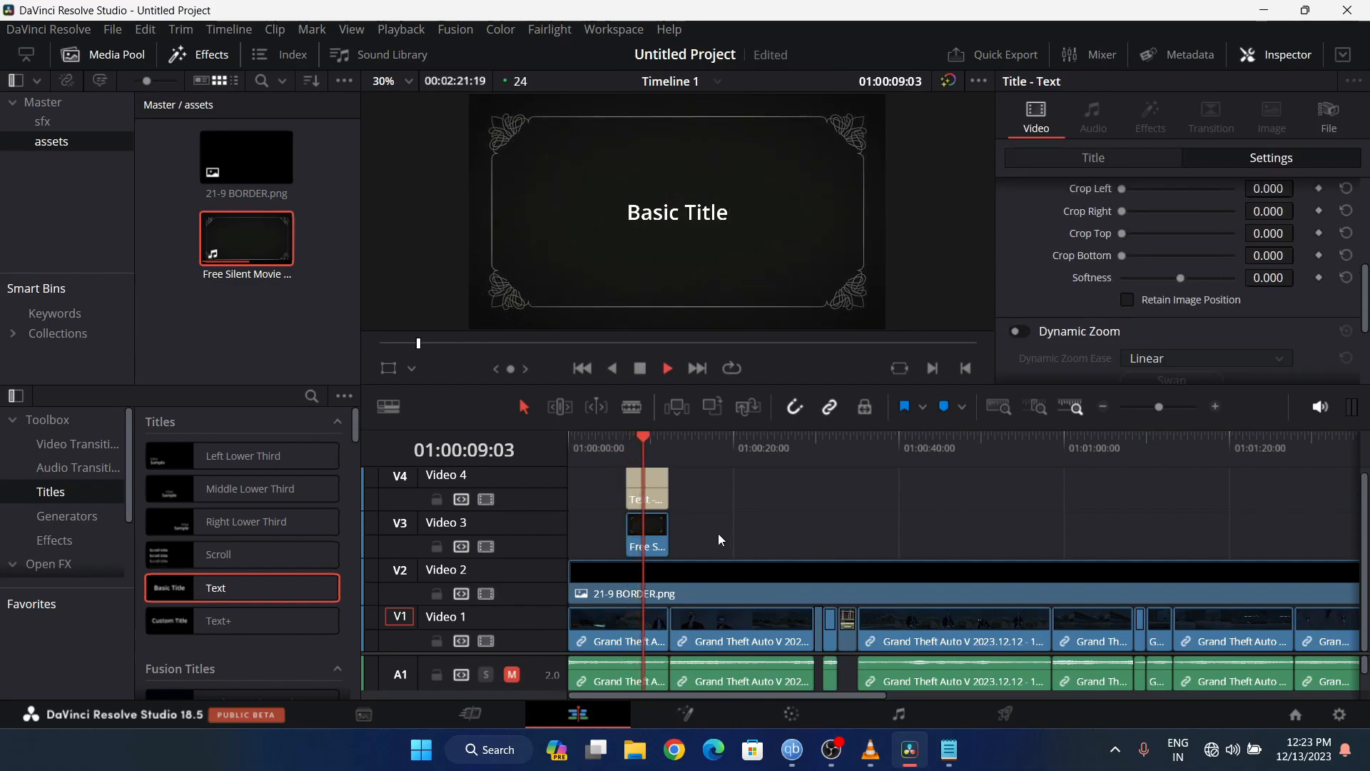
{"action": "key", "text": "space"}
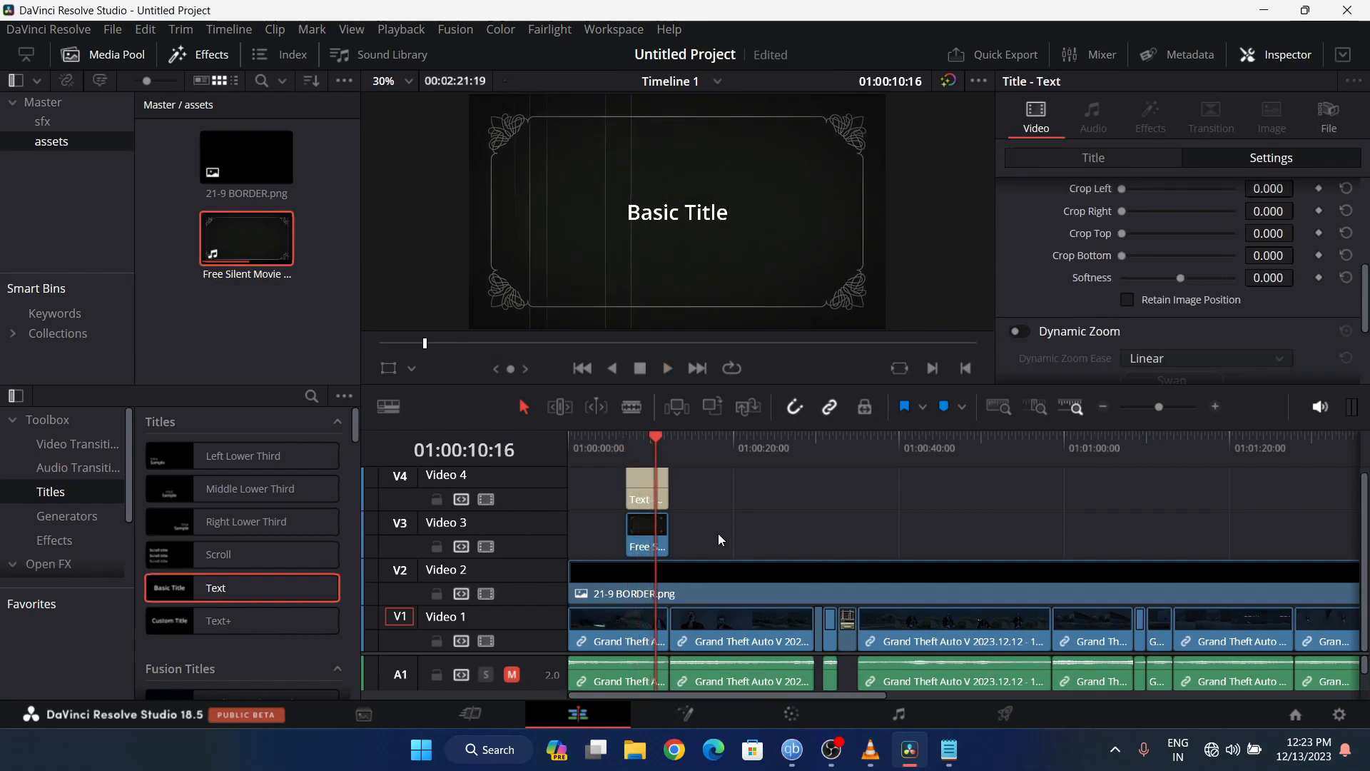
- Switch to Notepad, copy the line HE DIDN'T KNEW WHERE HE WAS, and return to DaVinci Resolve
{"action": "left_click", "coordinate": [948, 749]}
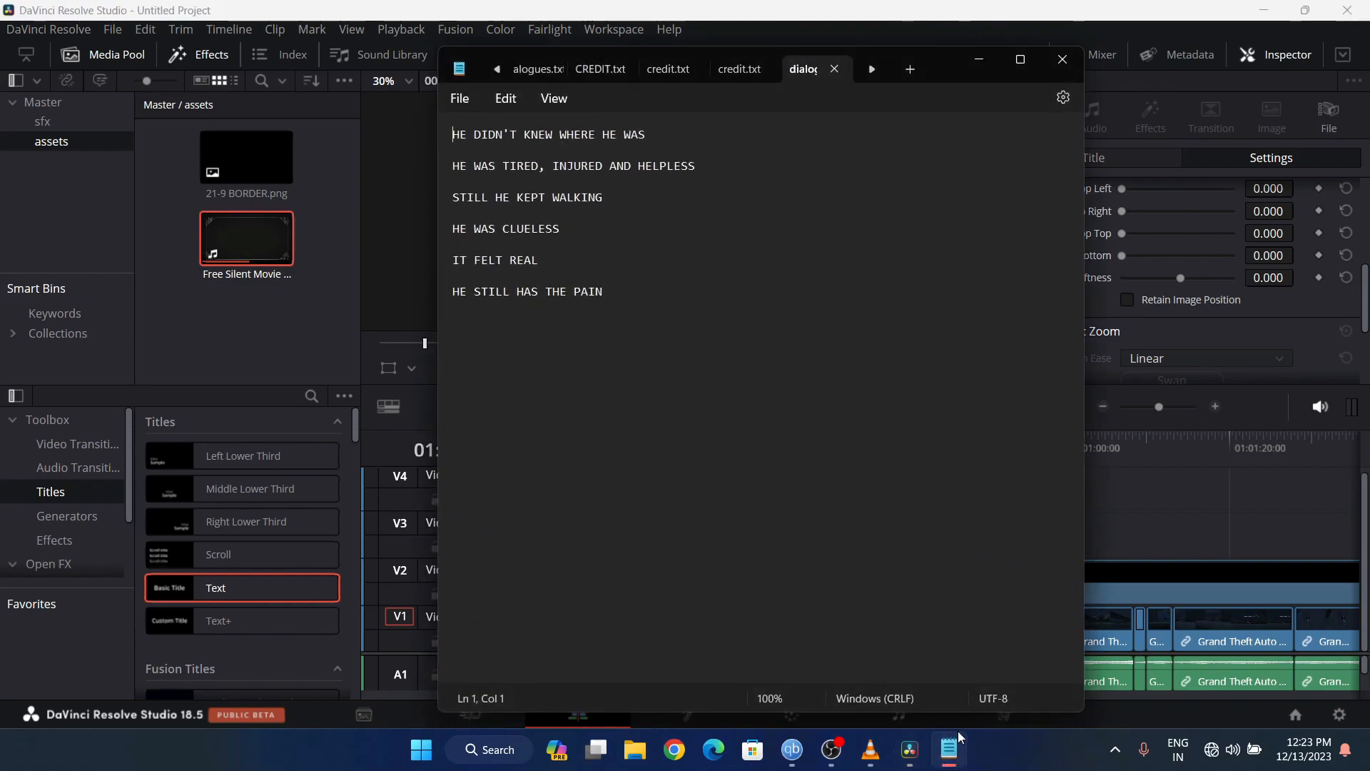
{"action": "triple_click", "coordinate": [631, 135]}
{"action": "key", "text": "ctrl+c"}
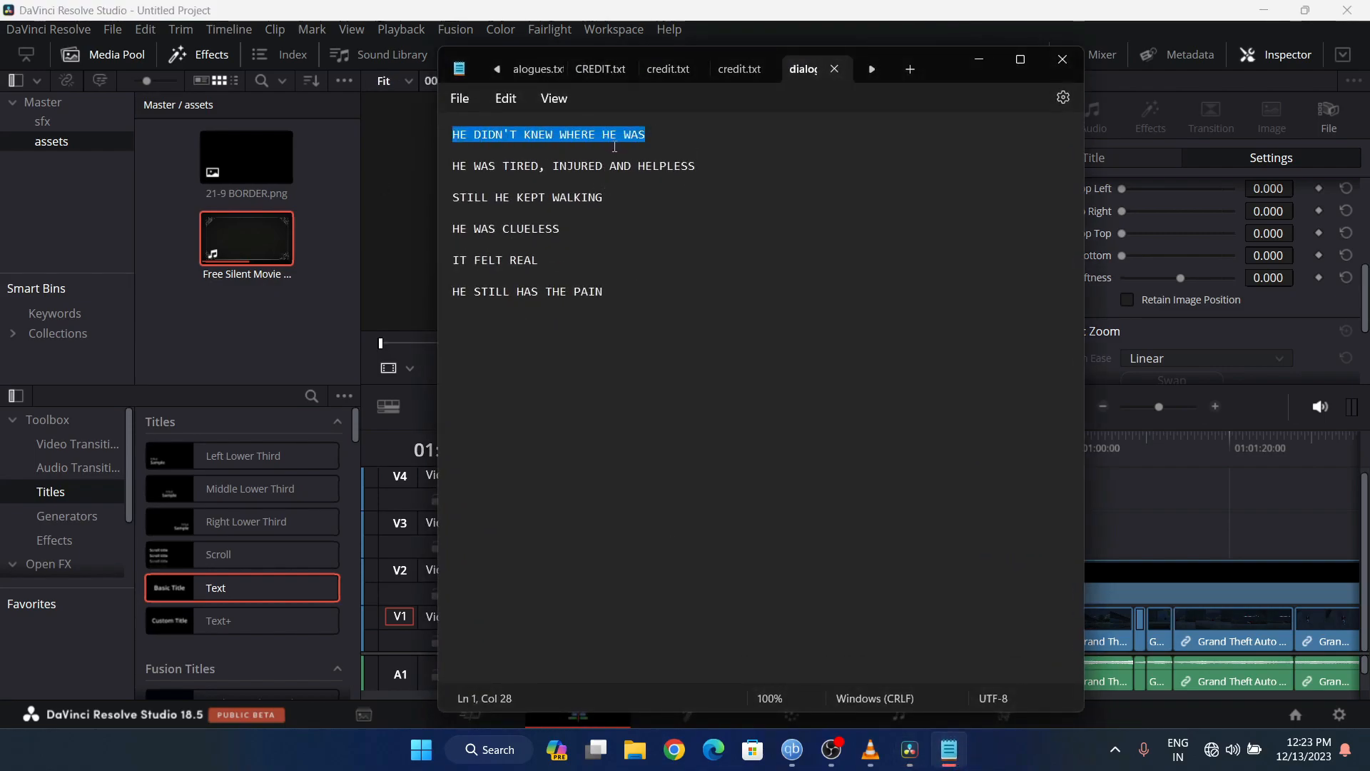
{"action": "left_click", "coordinate": [1195, 465]}
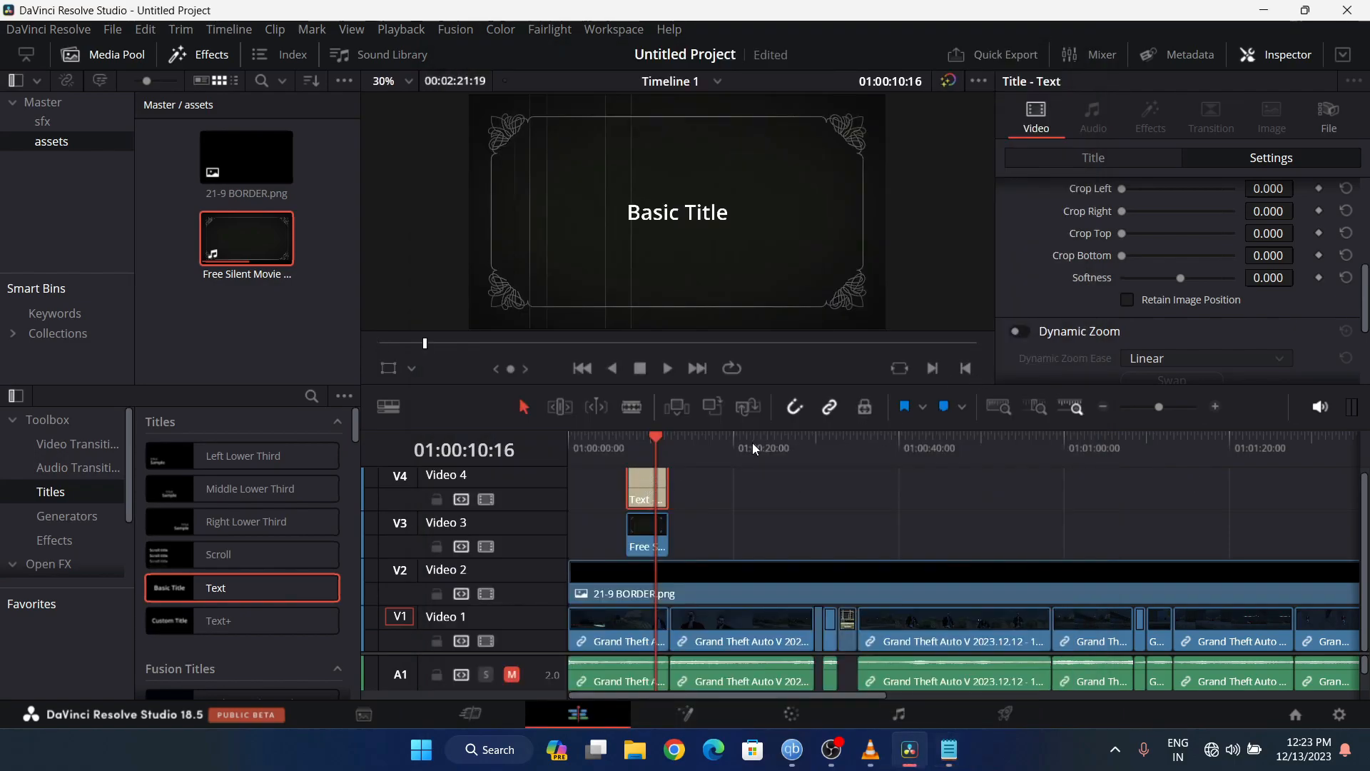
- Replace the title's text with 'HE DIDN'T KNEW WHERE HE WAS' in single quotes, split into two lines after KNEW
{"action": "left_click", "coordinate": [1118, 155]}
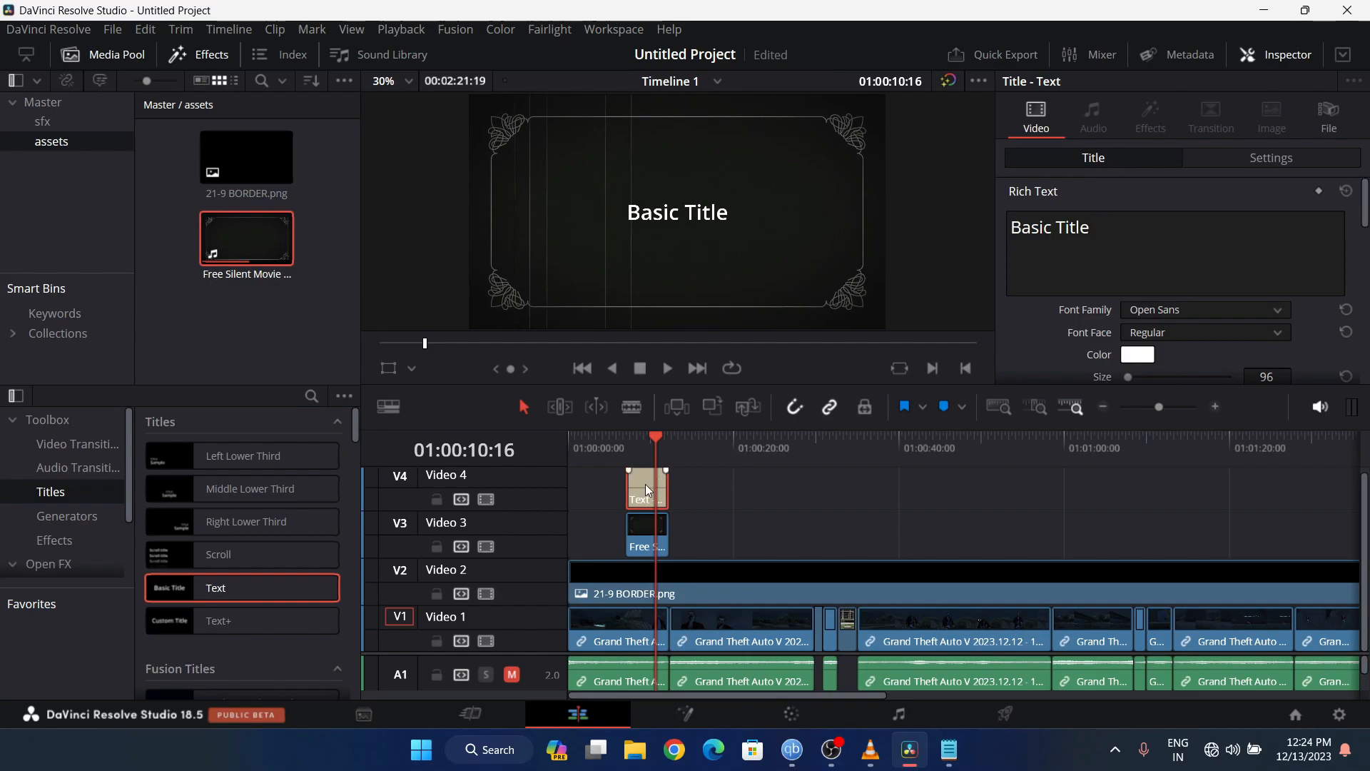
{"action": "triple_click", "coordinate": [1156, 224]}
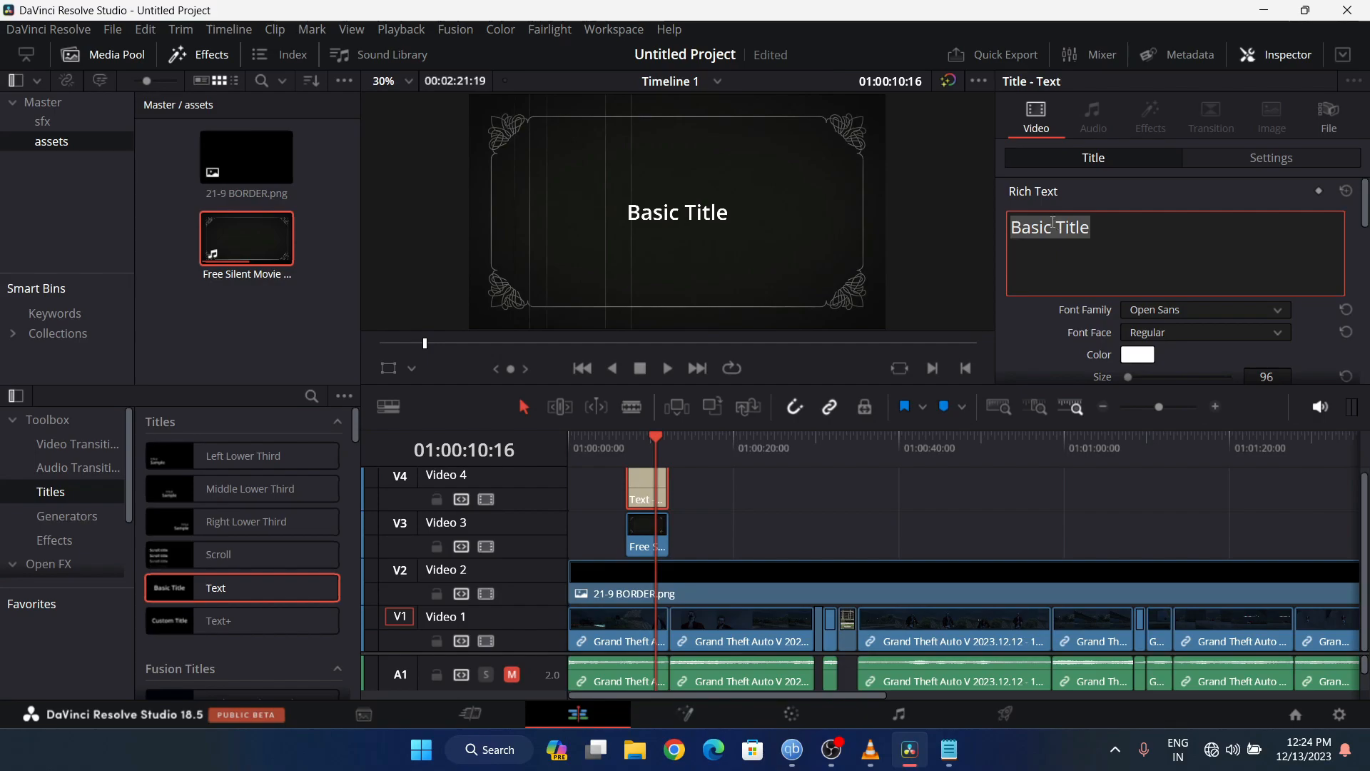
{"action": "type", "text": "\""}
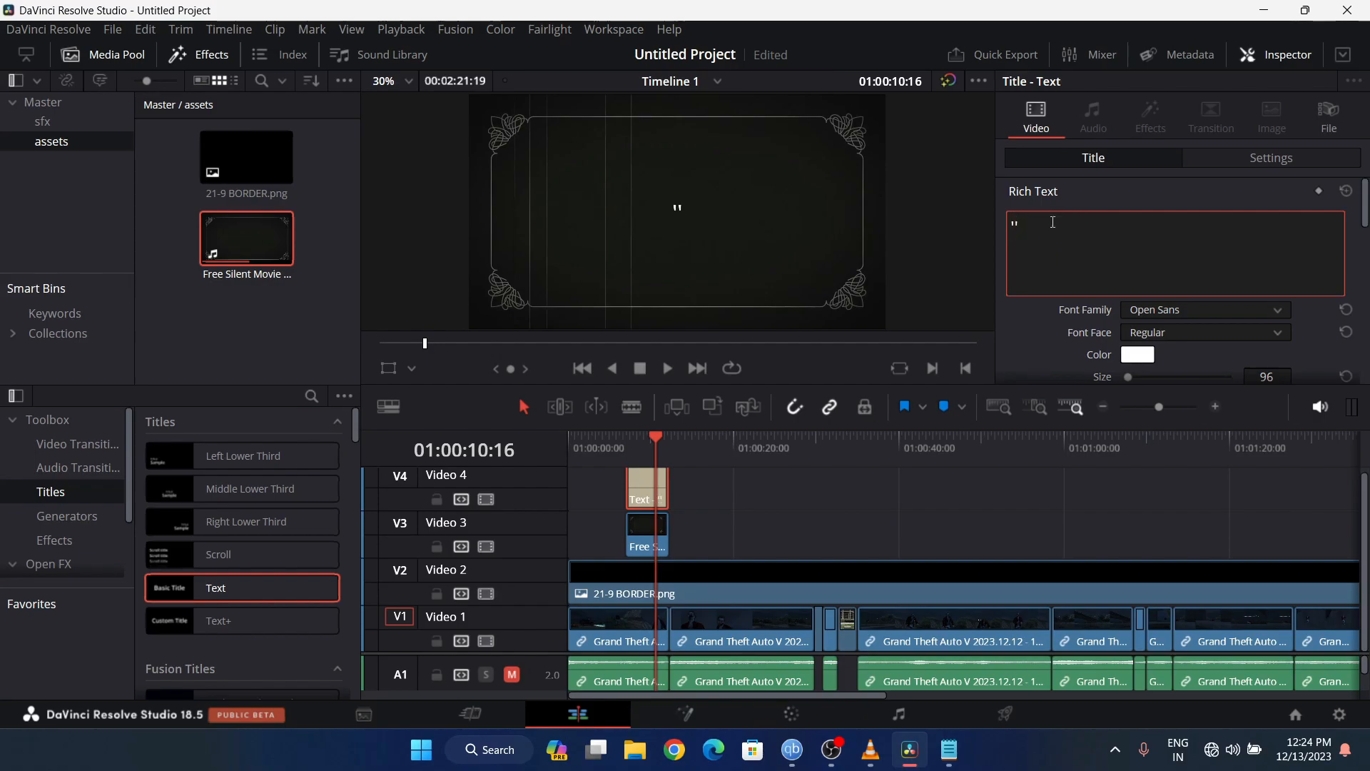
{"action": "key", "text": "ctrl+v"}
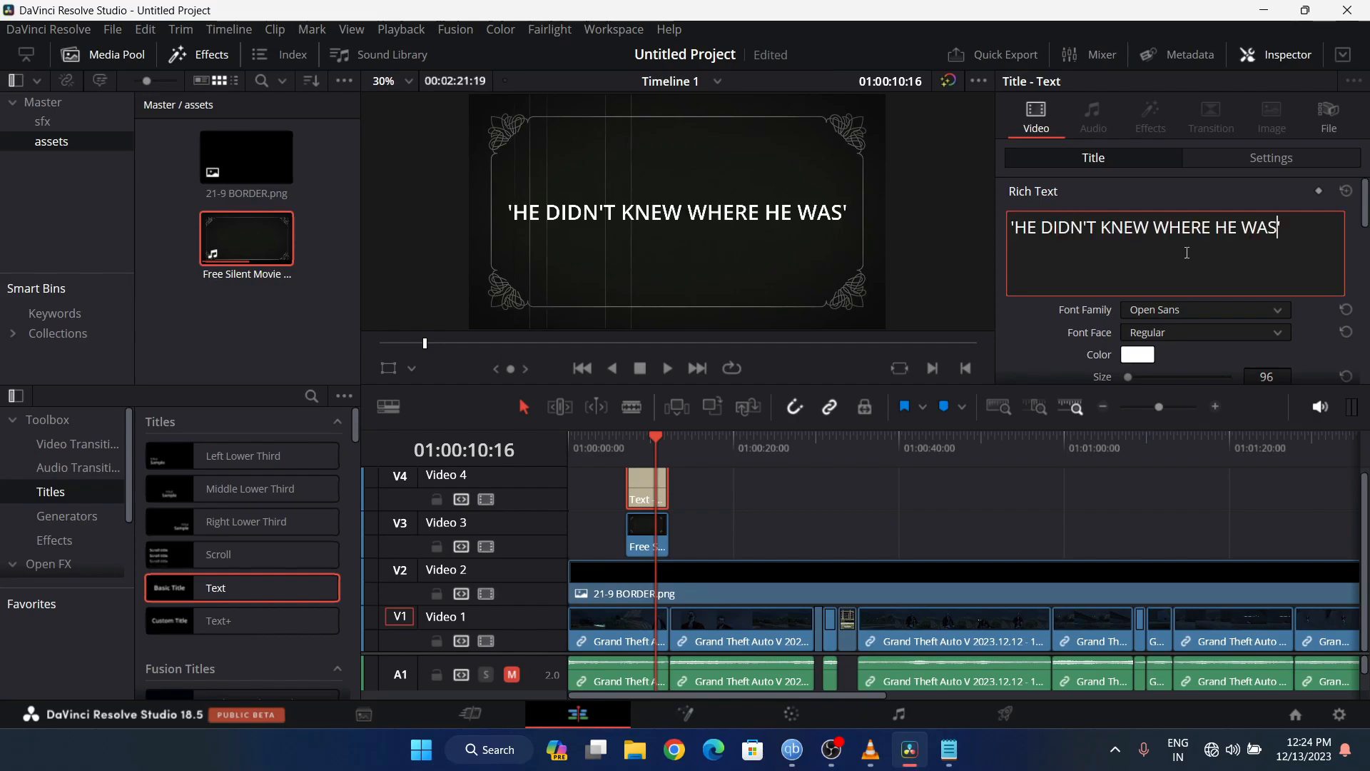
{"action": "key", "text": "BackSpace"}
{"action": "key", "text": "Return"}
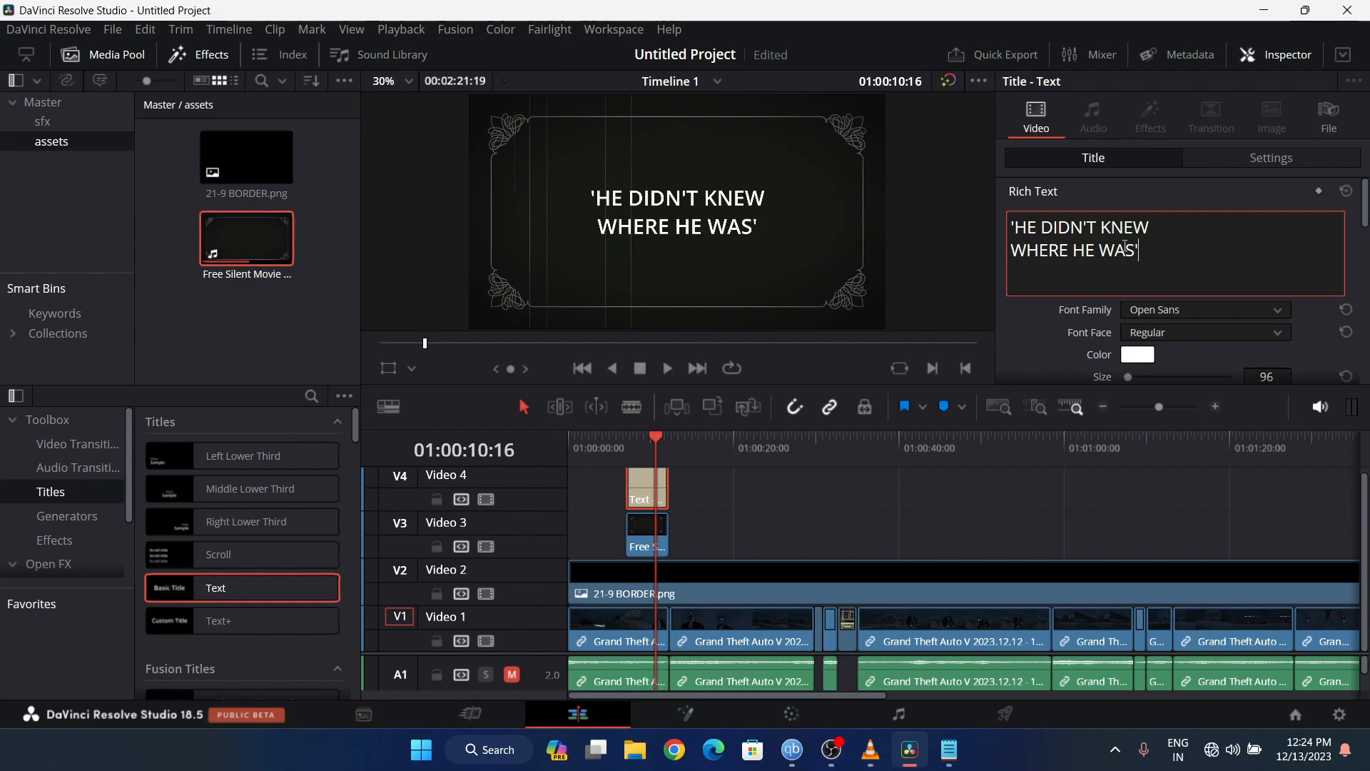
- Change the font family of the whole title text to Silentina Film
{"action": "key", "text": "ctrl+a"}
{"action": "left_click", "coordinate": [1205, 307]}
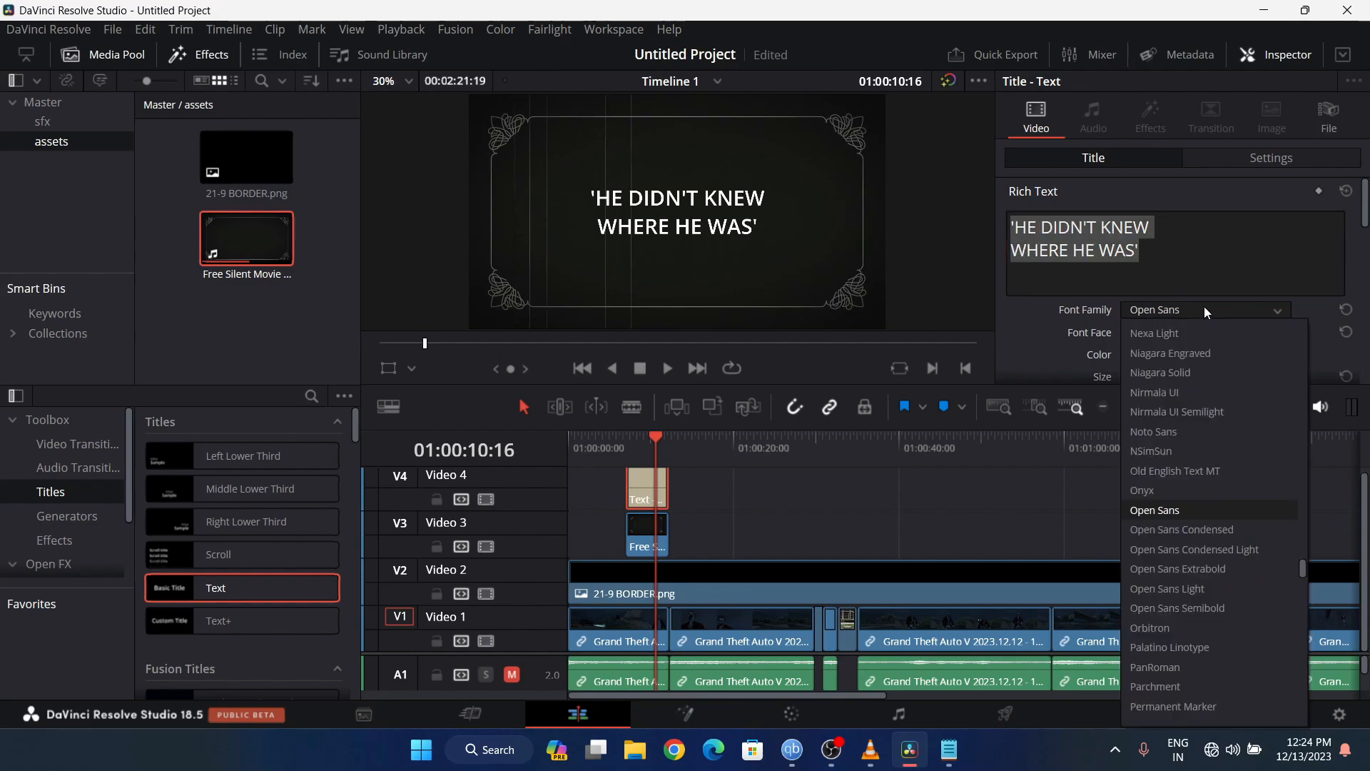
{"action": "scroll", "coordinate": [1182, 455], "scroll_direction": "down", "scroll_amount": 10}
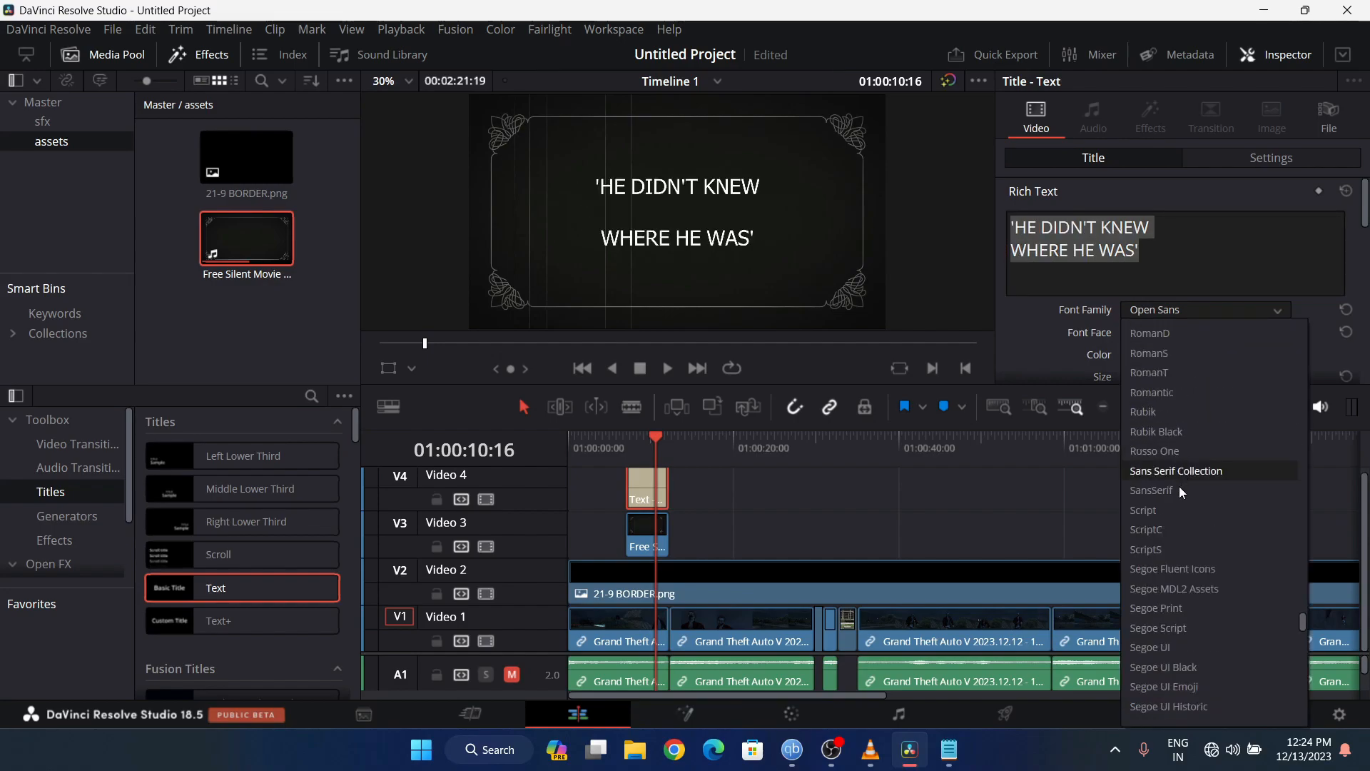
{"action": "scroll", "coordinate": [1178, 614], "scroll_direction": "down", "scroll_amount": 1}
{"action": "scroll", "coordinate": [1167, 604], "scroll_direction": "down", "scroll_amount": 3}
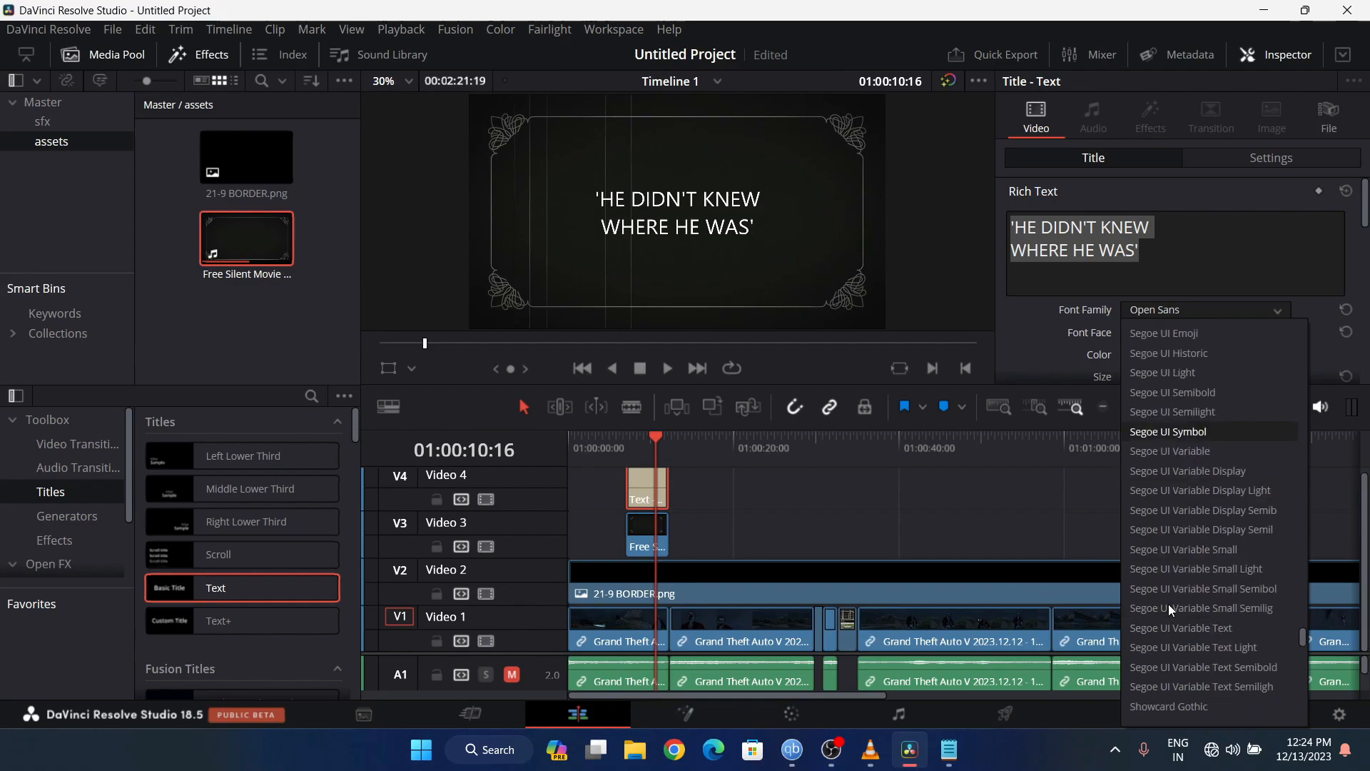
{"action": "scroll", "coordinate": [1168, 604], "scroll_direction": "down", "scroll_amount": 3}
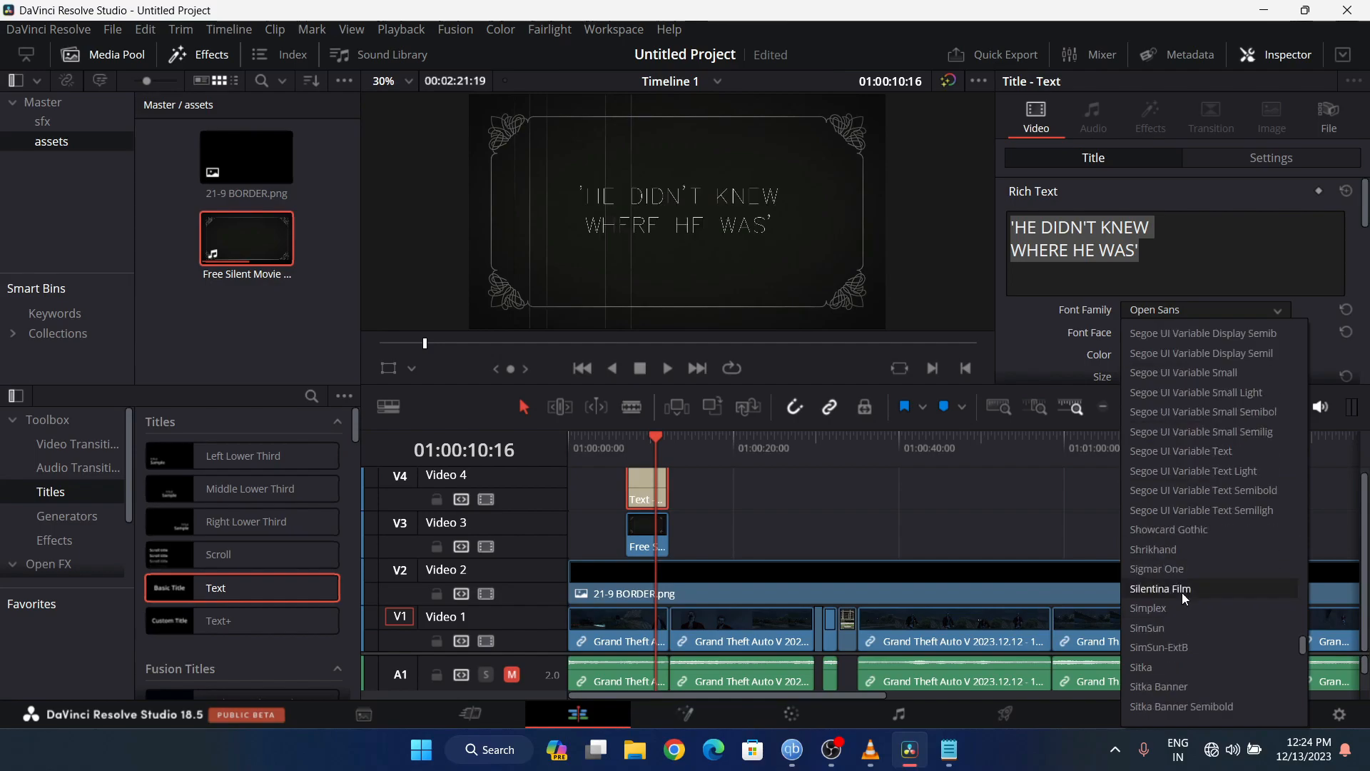
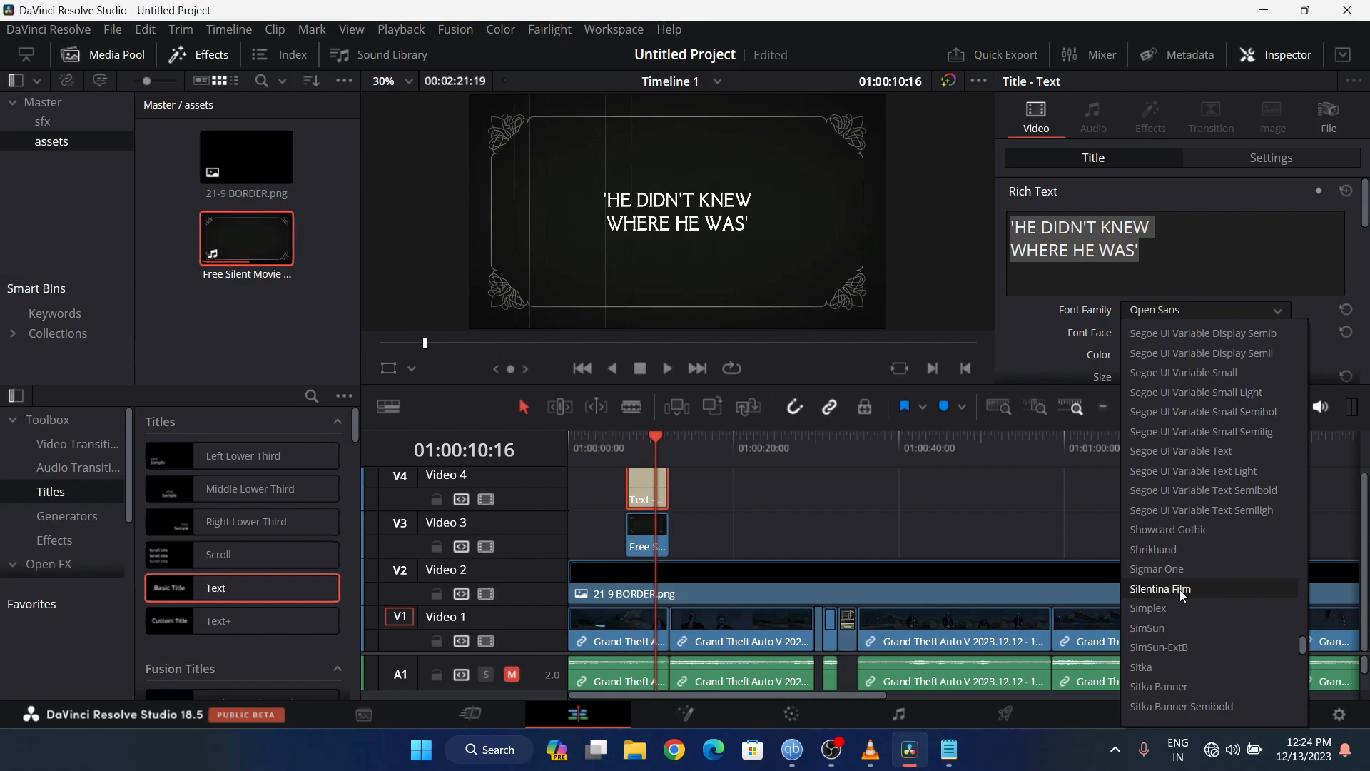
{"action": "left_click", "coordinate": [1180, 590]}
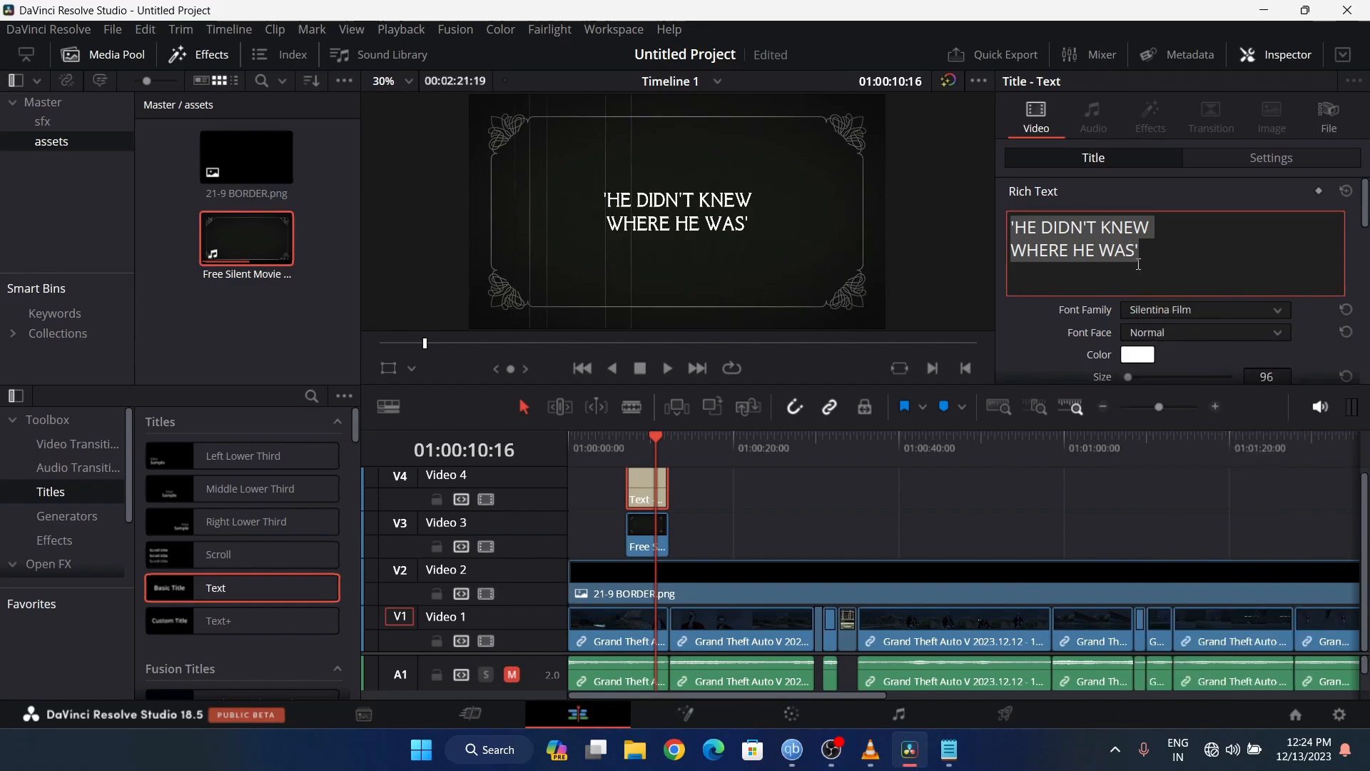
- Set the title text's color to light grey #b9b9b9 and play back the opening through the title card
{"action": "left_click", "coordinate": [1136, 359]}
{"action": "left_click_drag", "start_coordinate": [752, 187], "coordinate": [1094, 255]}
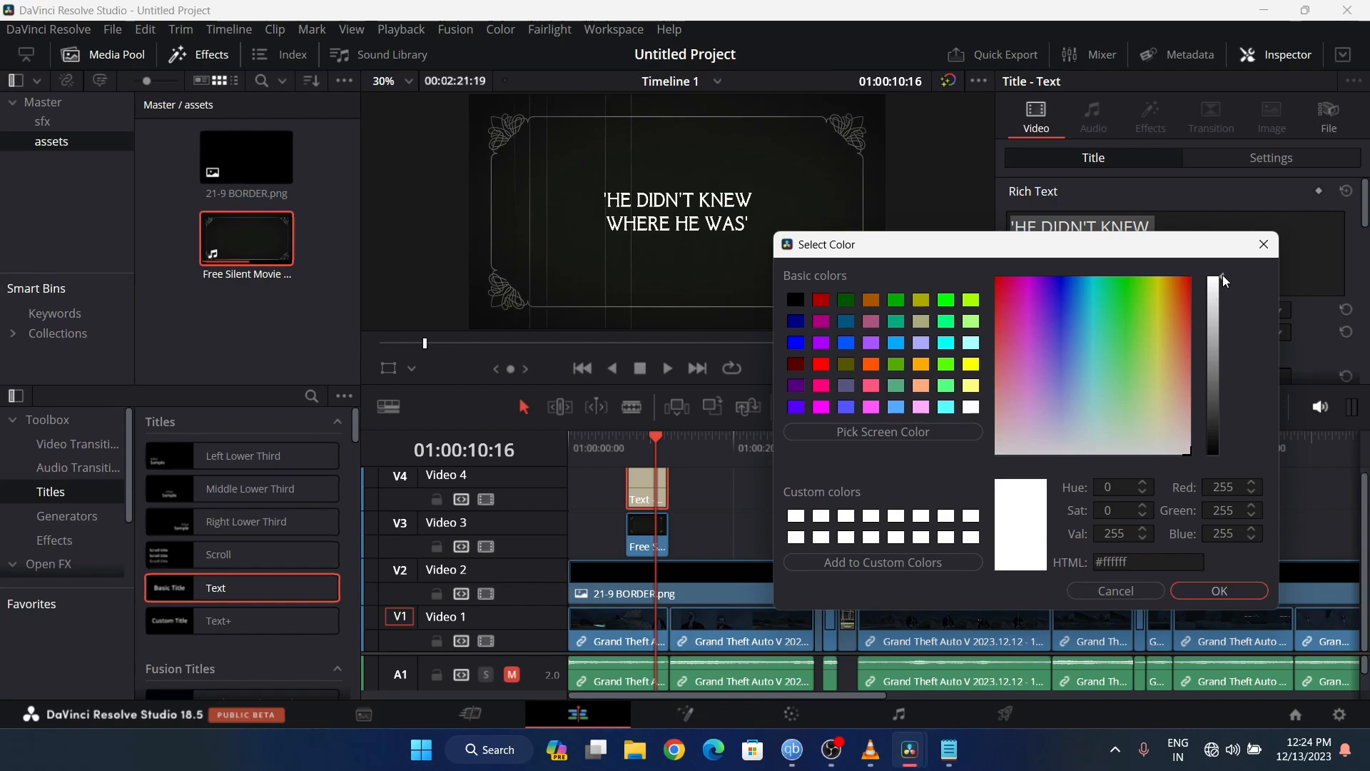
{"action": "left_click_drag", "start_coordinate": [1223, 280], "coordinate": [1222, 326]}
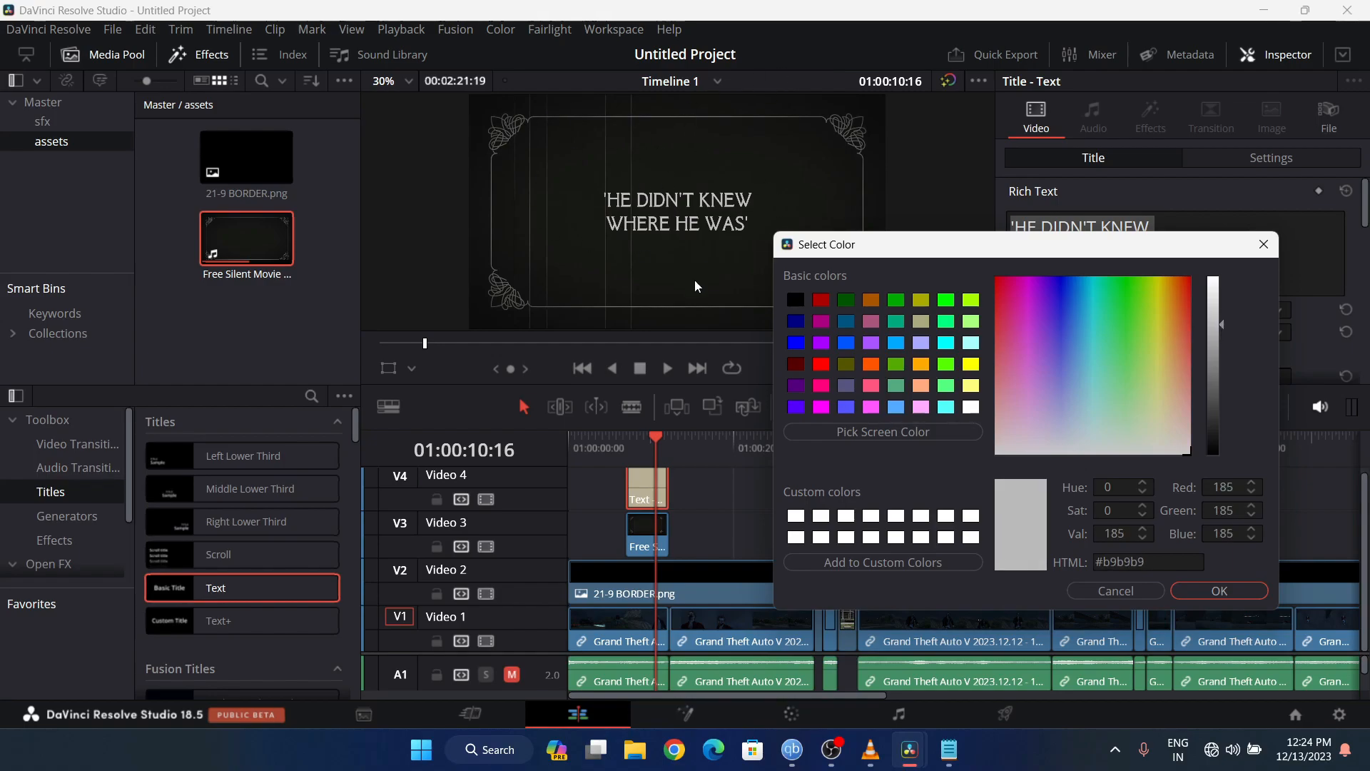
{"action": "left_click", "coordinate": [1219, 590]}
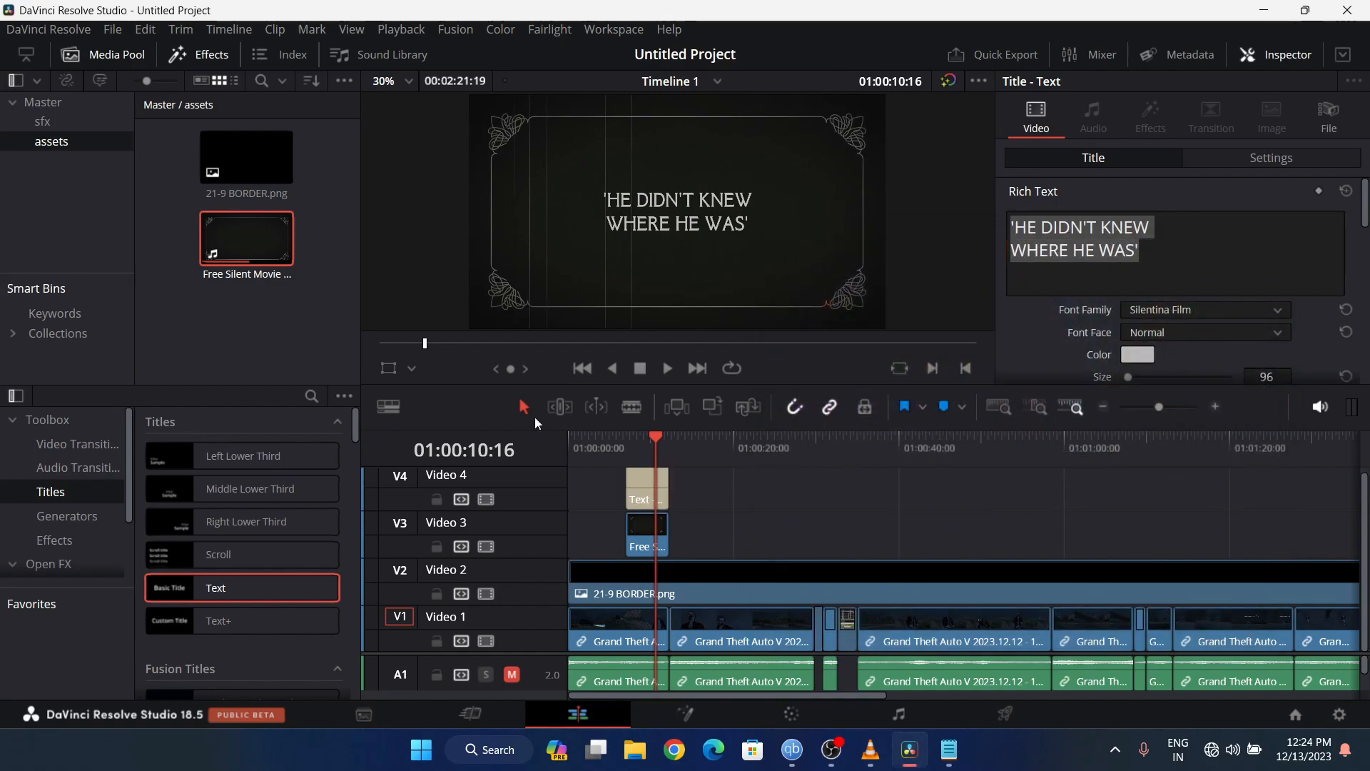
{"action": "left_click", "coordinate": [626, 438]}
{"action": "left_click", "coordinate": [604, 436]}
{"action": "key", "text": "space"}
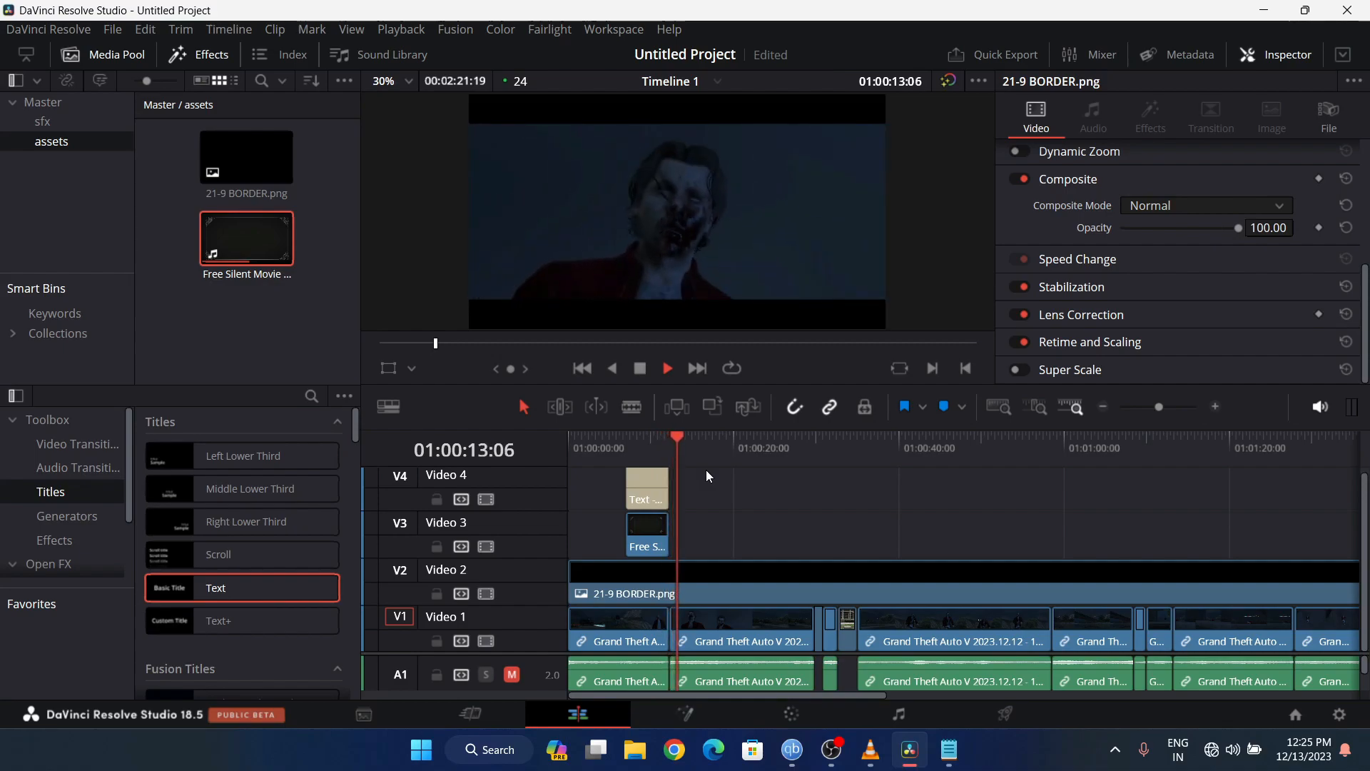
- Copy the first title card together with its background video and paste both at 01:00:38:06 on the same tracks
{"action": "key", "text": "space"}
{"action": "left_click_drag", "start_coordinate": [688, 524], "coordinate": [631, 482]}
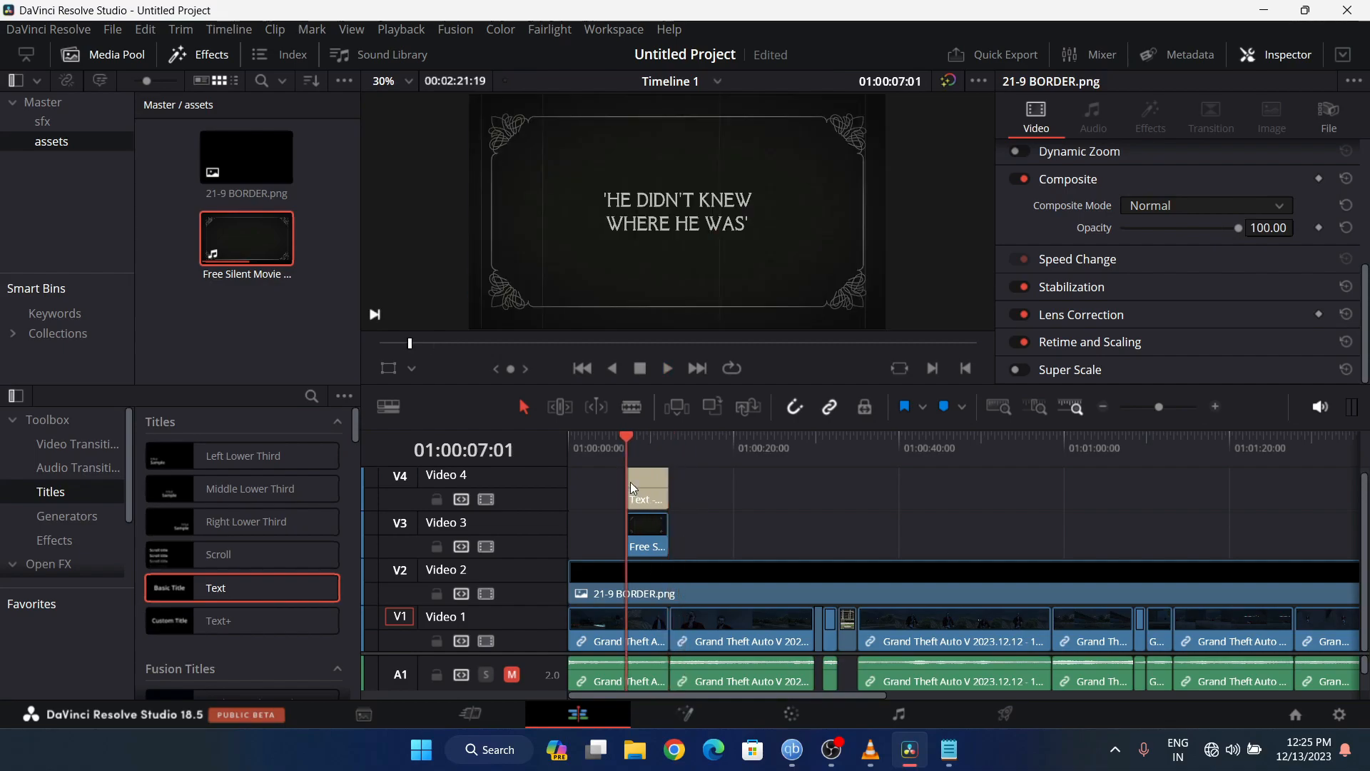
{"action": "left_click", "coordinate": [631, 481]}
{"action": "left_click_drag", "start_coordinate": [678, 541], "coordinate": [650, 485]}
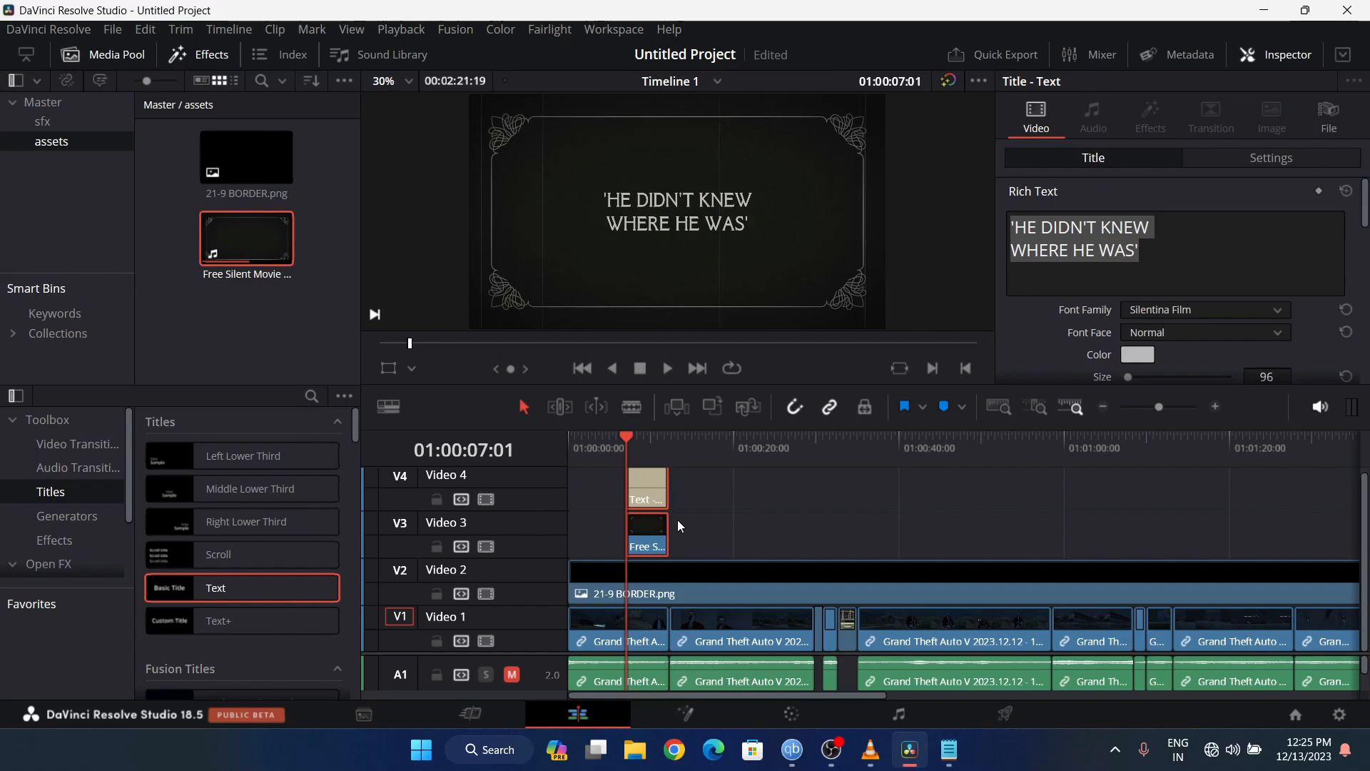
{"action": "left_click_drag", "start_coordinate": [811, 442], "coordinate": [885, 443]}
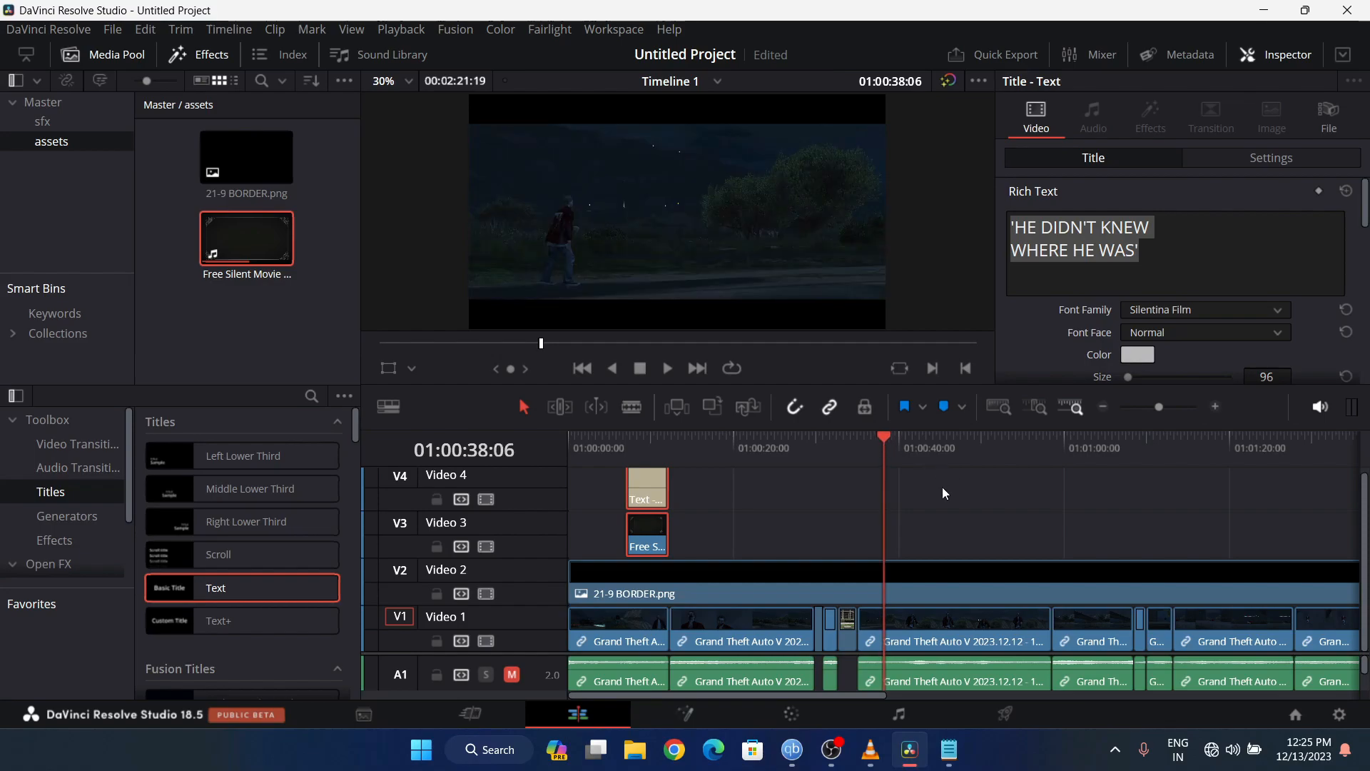
{"action": "key", "text": "ctrl+v"}
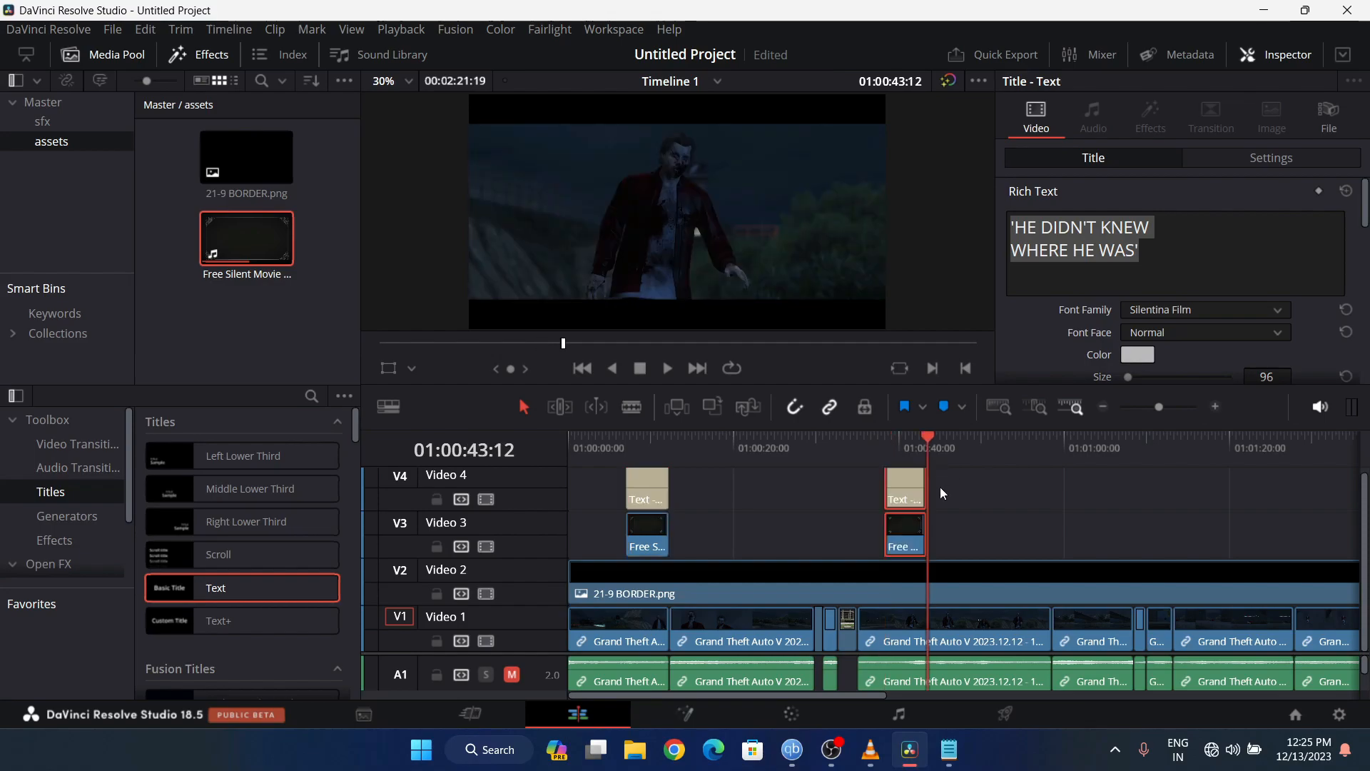
{"action": "left_click_drag", "start_coordinate": [582, 526], "coordinate": [657, 482]}
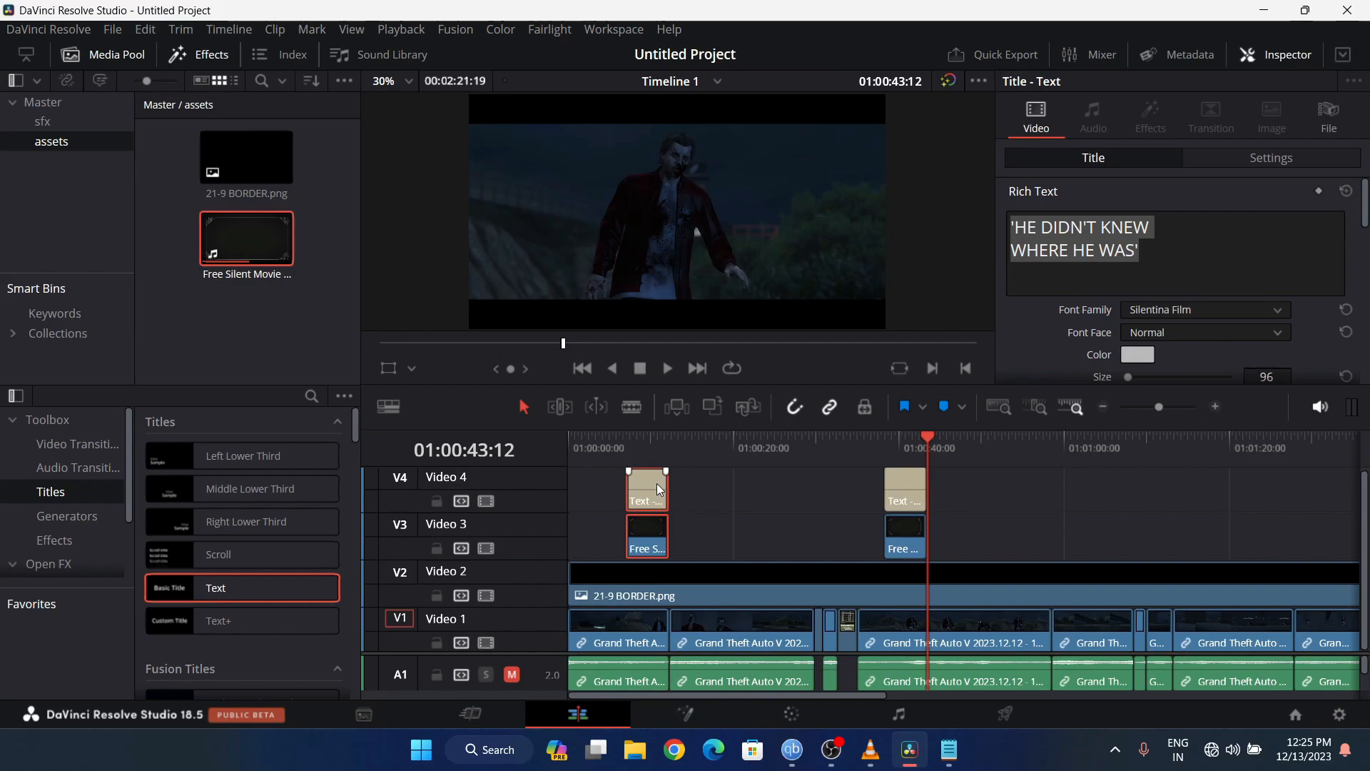
- Switch to Notepad, copy the lines HE WAS TIRED, INJURED AND HELPLESS and STILL HE KEPT WALKING, and return to DaVinci Resolve
{"action": "left_click", "coordinate": [880, 444]}
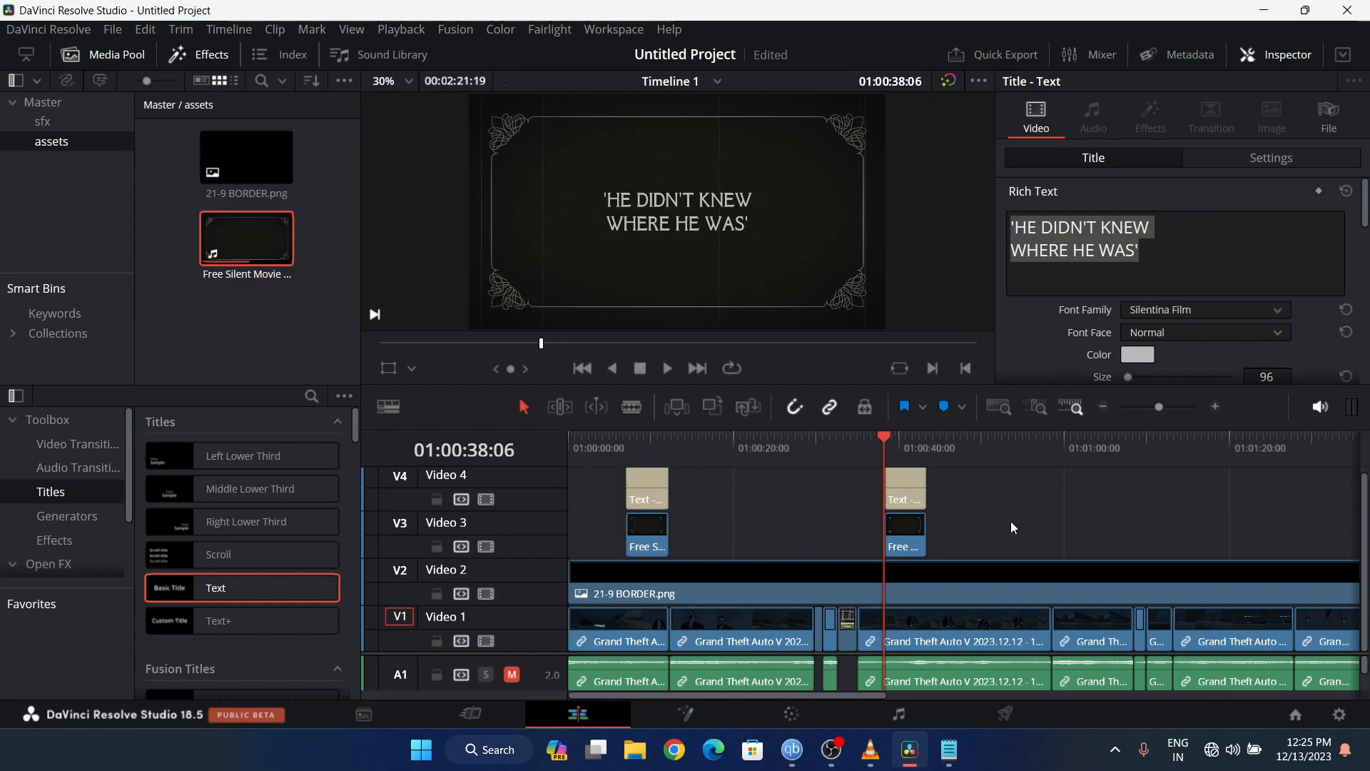
{"action": "left_click", "coordinate": [950, 749]}
{"action": "left_click_drag", "start_coordinate": [700, 166], "coordinate": [458, 166]}
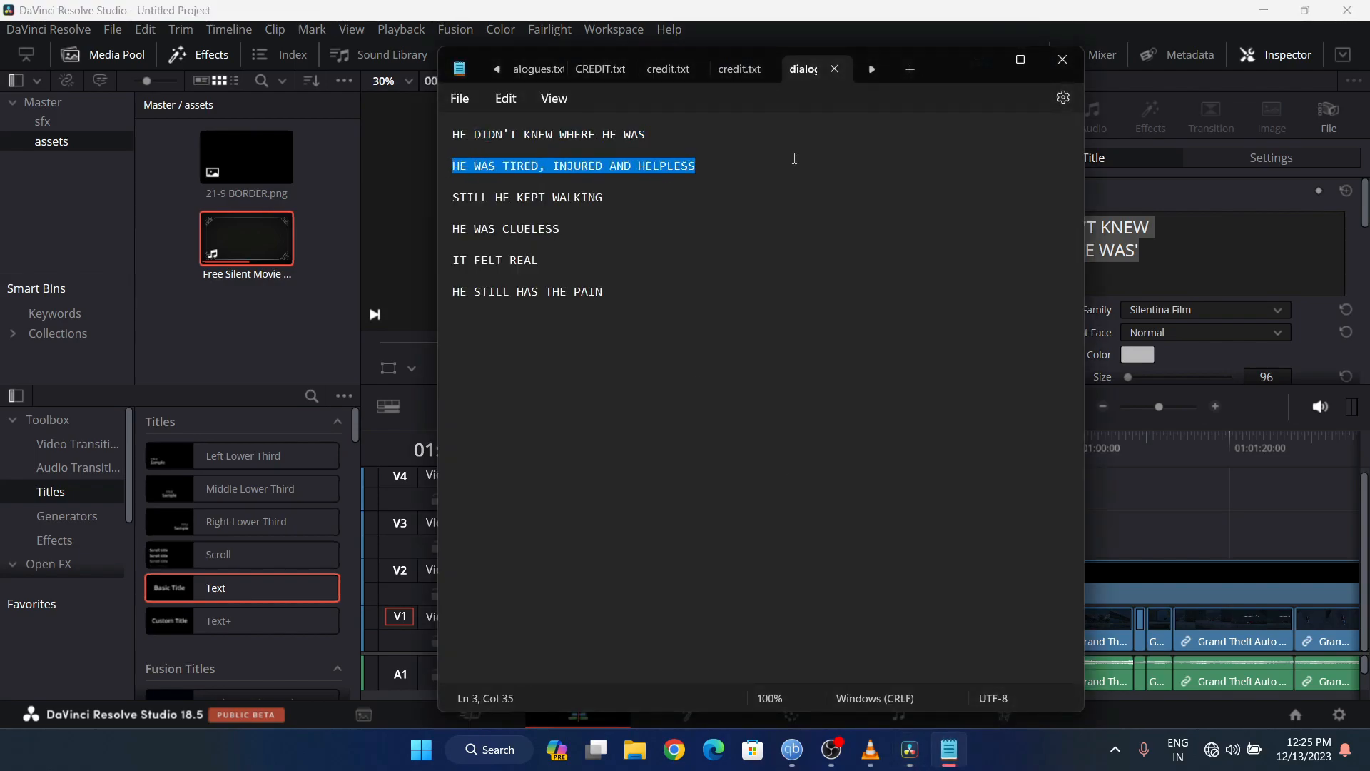
{"action": "left_click_drag", "start_coordinate": [625, 199], "coordinate": [449, 166]}
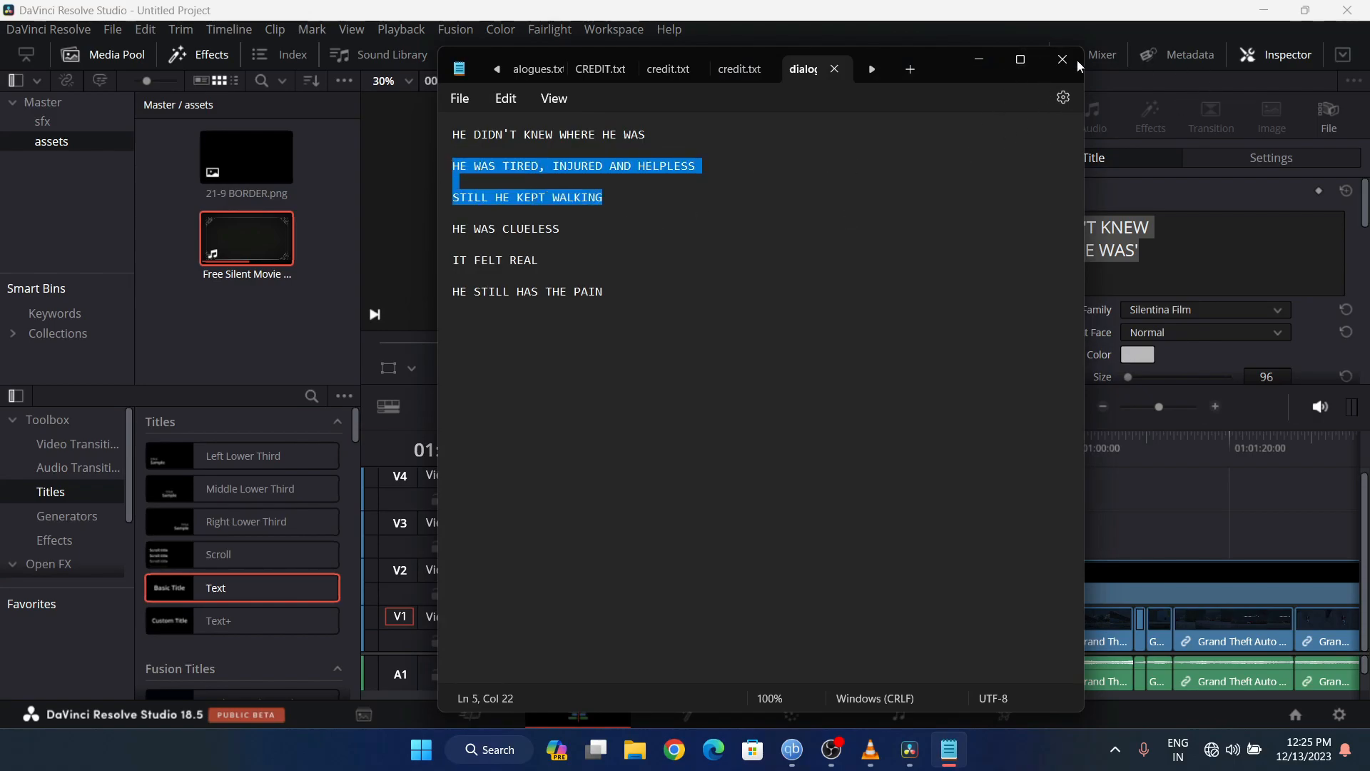
{"action": "left_click", "coordinate": [968, 58]}
- Replace the second title's text with 'HE WAS TIRED, INJURED AND HELPLESS, STILL HE KEPT WALKING', split into two lines after the second comma
{"action": "left_click", "coordinate": [1126, 250]}
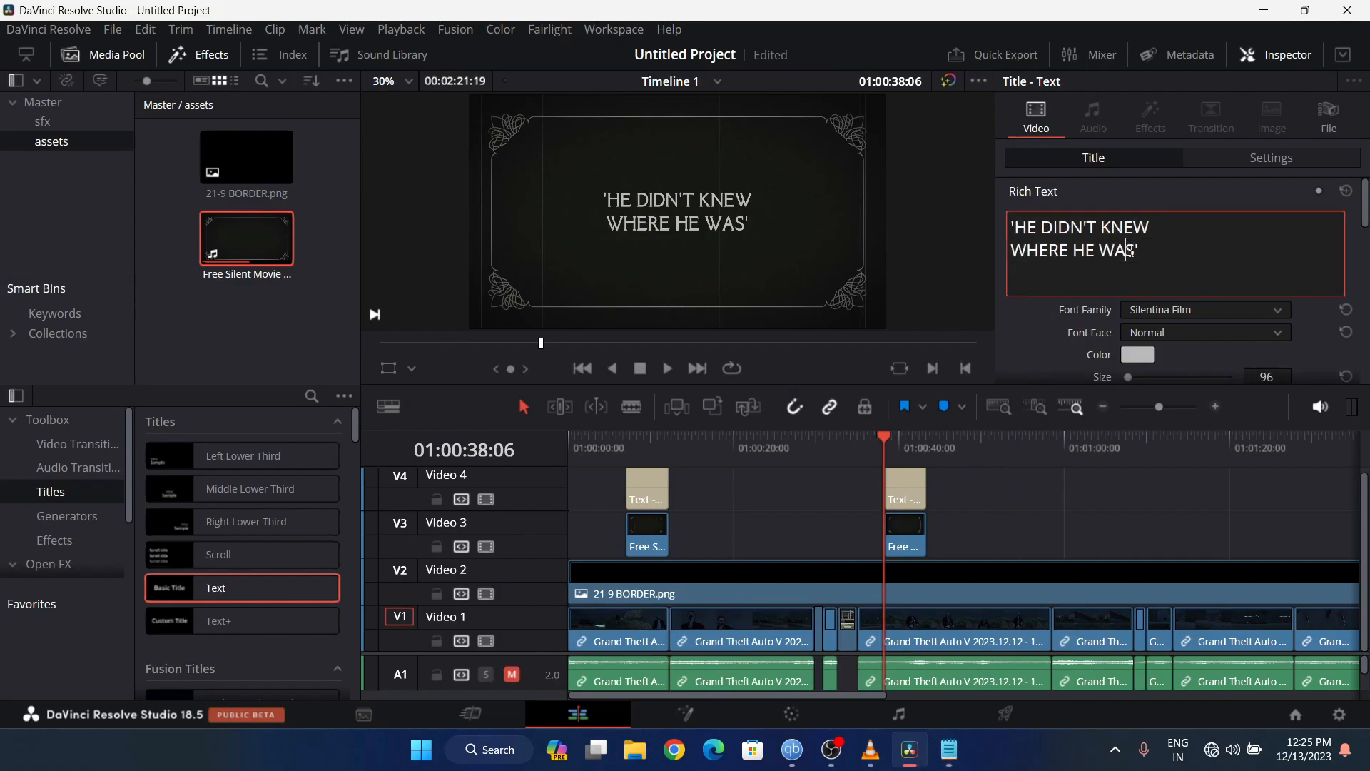
{"action": "left_click_drag", "start_coordinate": [1133, 251], "coordinate": [1012, 227]}
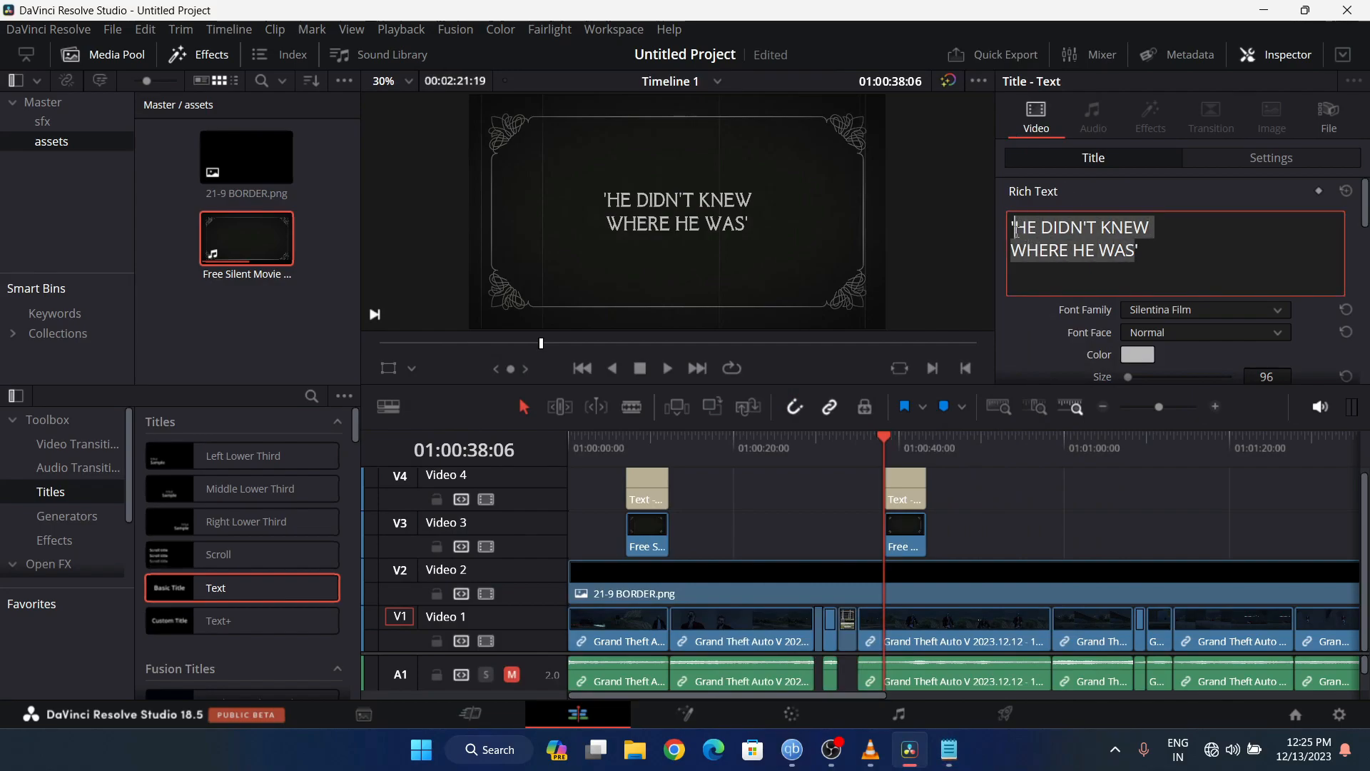
{"action": "type", "text": "'HE WAS TIRED, INJURED AND HELPLESS  STILL HE KEPT WALKING'"}
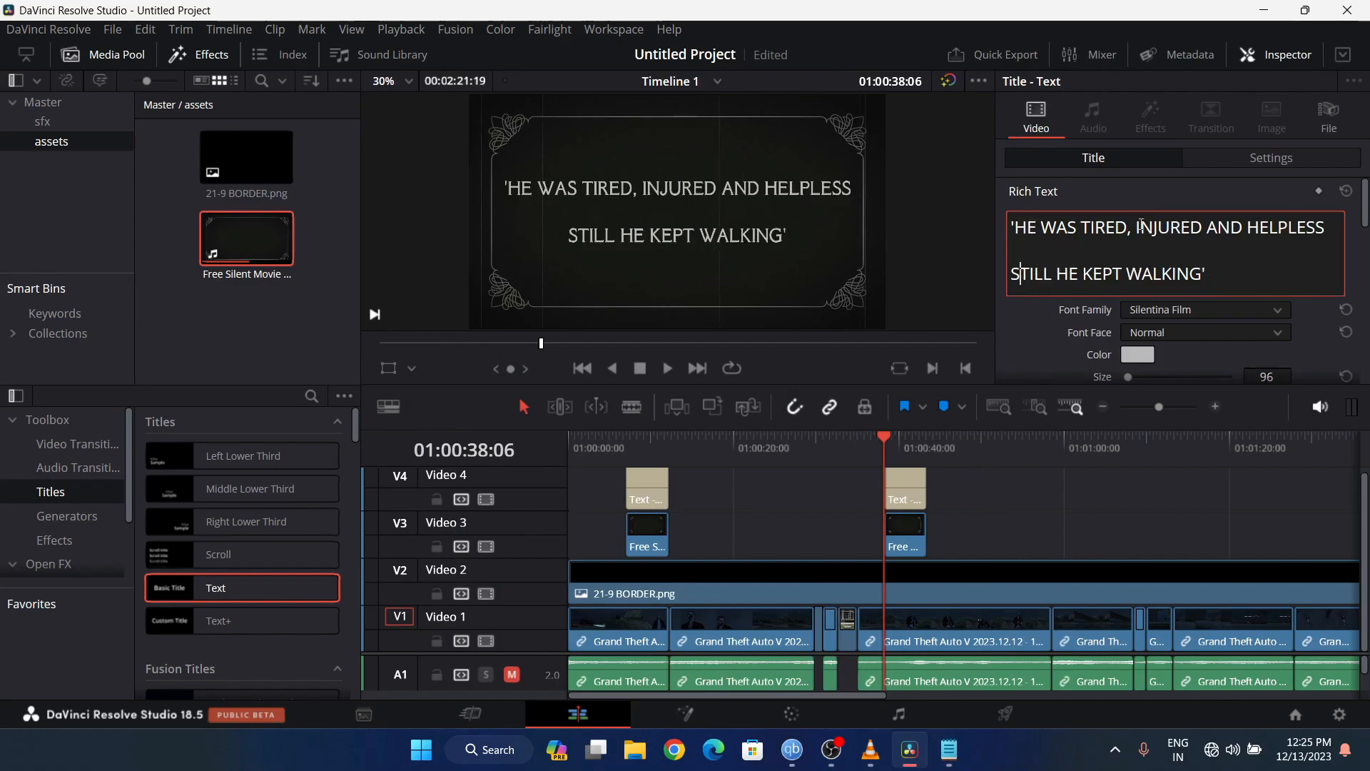
{"action": "key", "text": "BackSpace"}
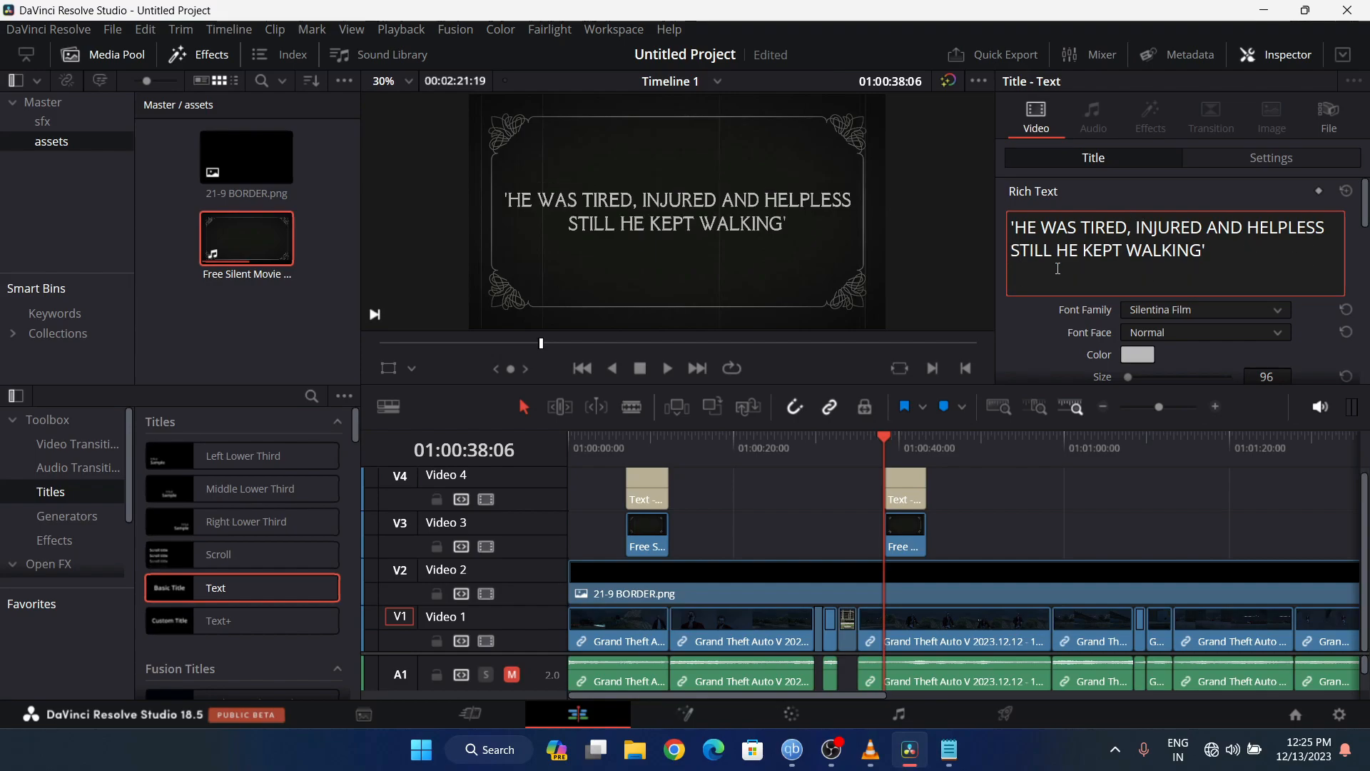
{"action": "left_click", "coordinate": [1334, 231]}
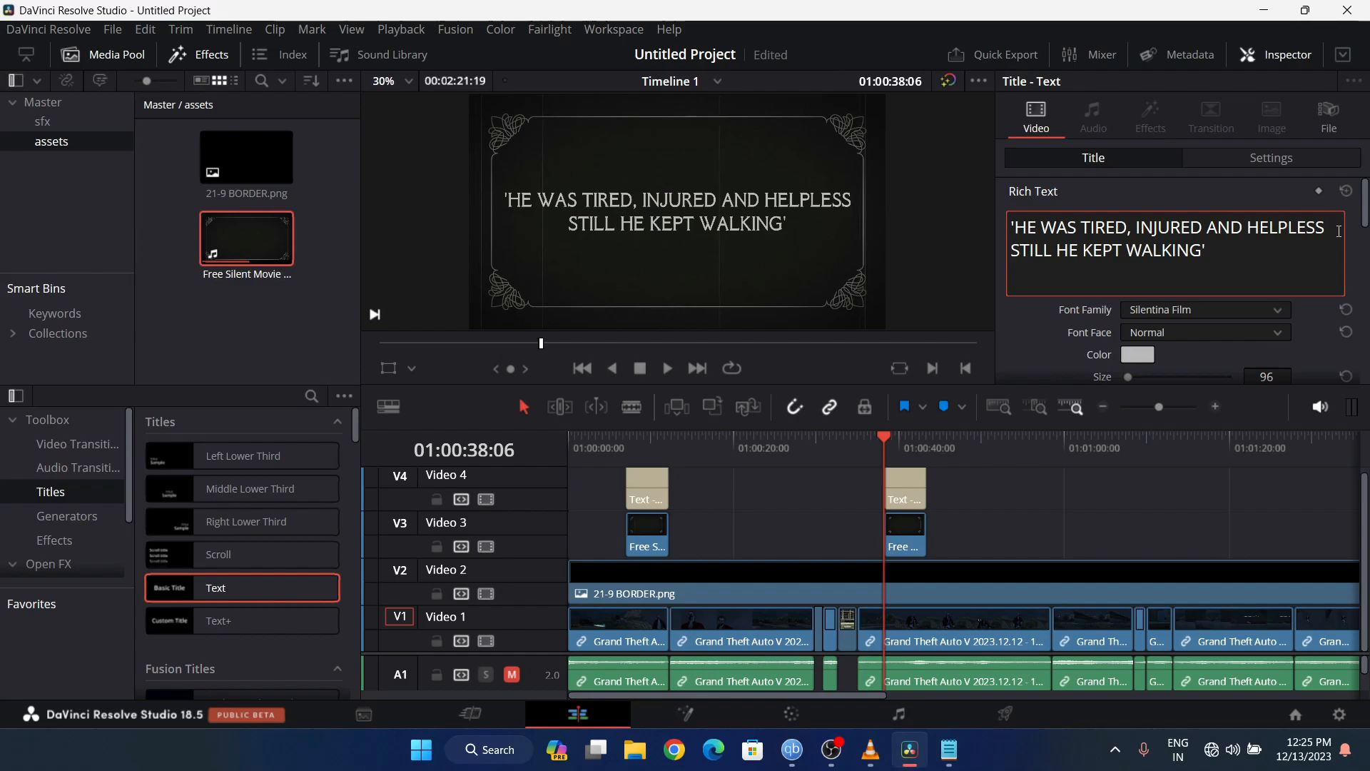
{"action": "type", "text": ","}
- Set the second title's text size to 85
{"action": "scroll", "coordinate": [1254, 254], "scroll_direction": "down", "scroll_amount": 3}
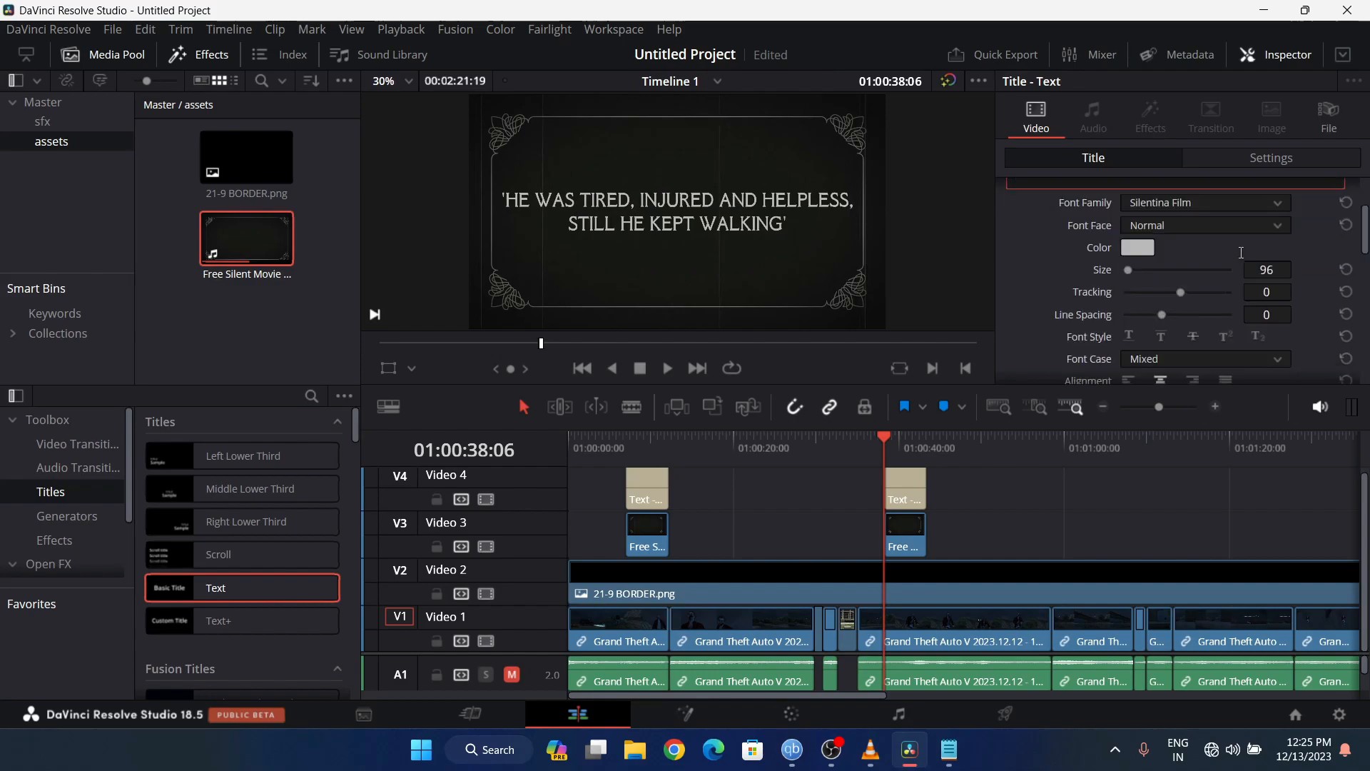
{"action": "left_click_drag", "start_coordinate": [1267, 272], "coordinate": [1084, 400]}
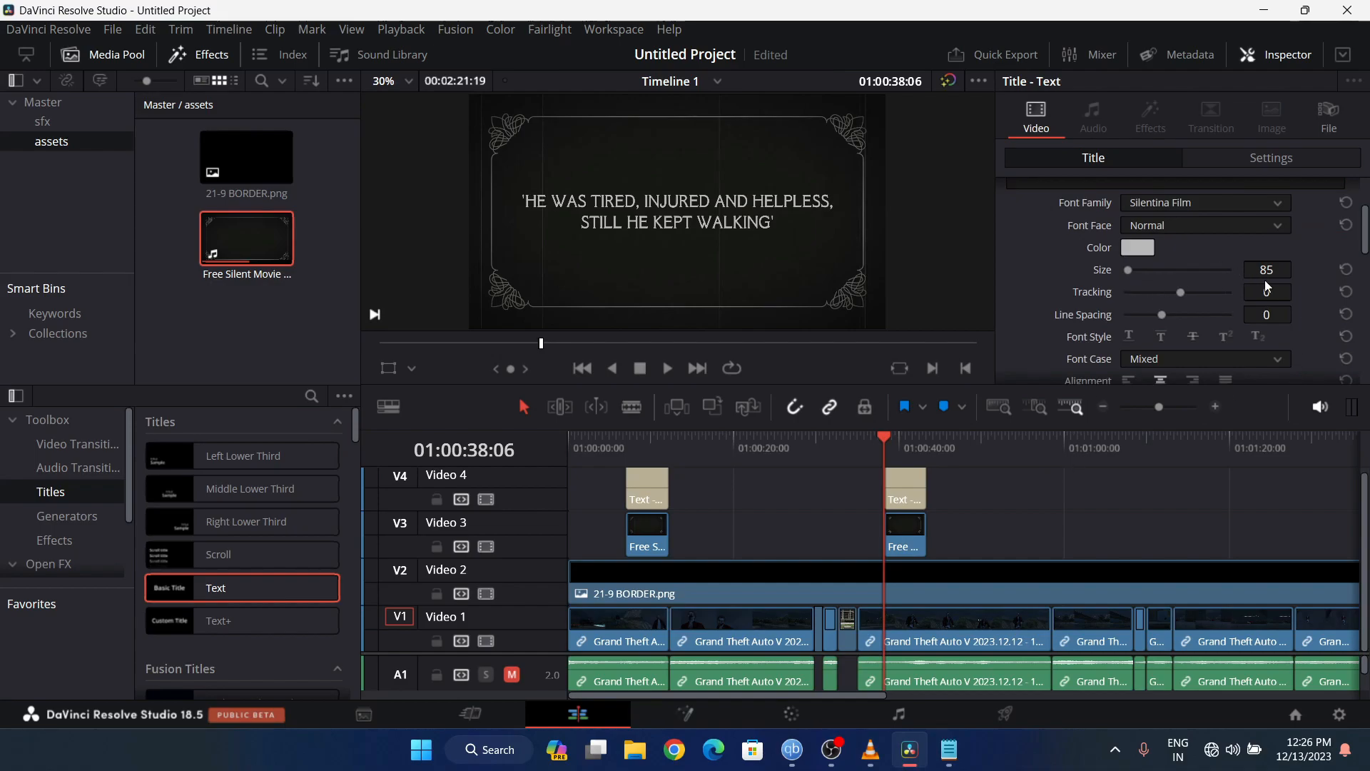
{"action": "scroll", "coordinate": [1266, 285], "scroll_direction": "up", "scroll_amount": 3}
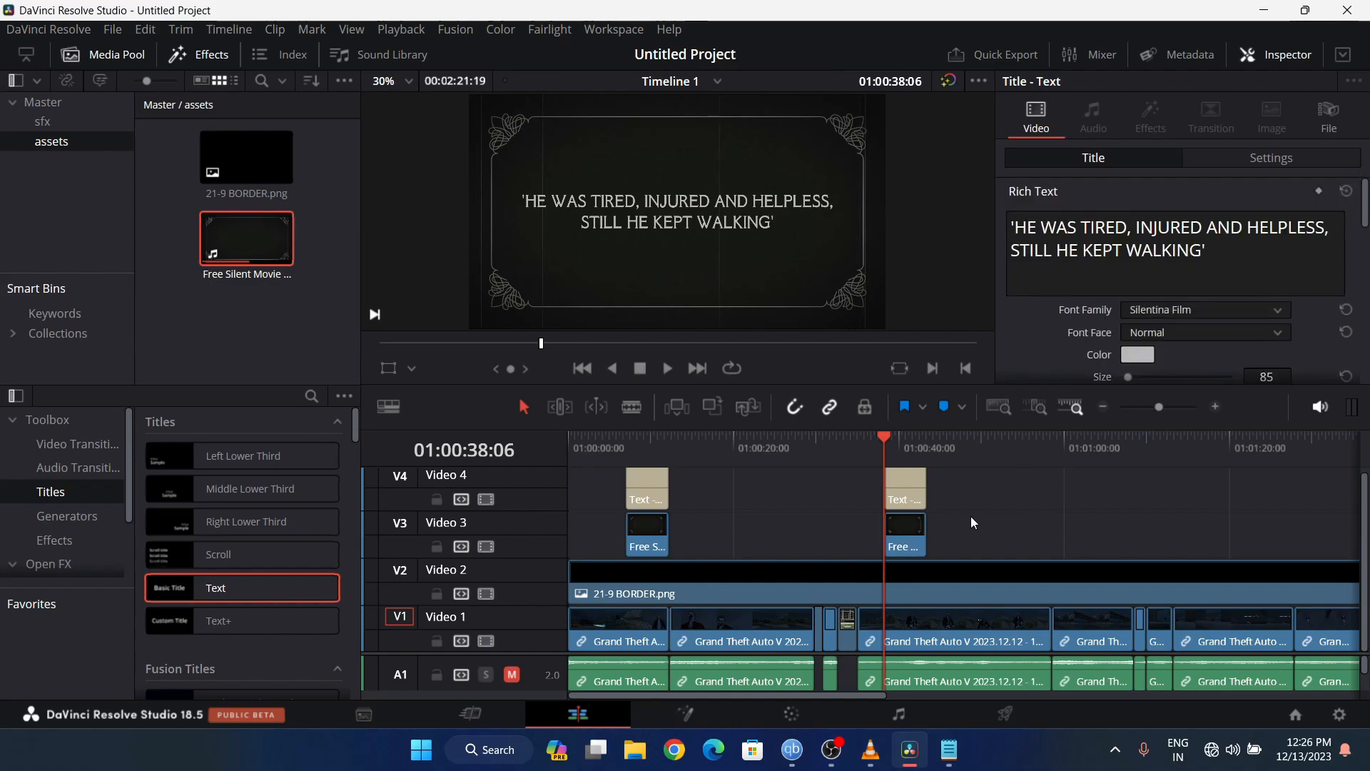
- Play the second title card, trim its title and background to end at 01:00:41:21, and save the project
{"action": "key", "text": "space"}
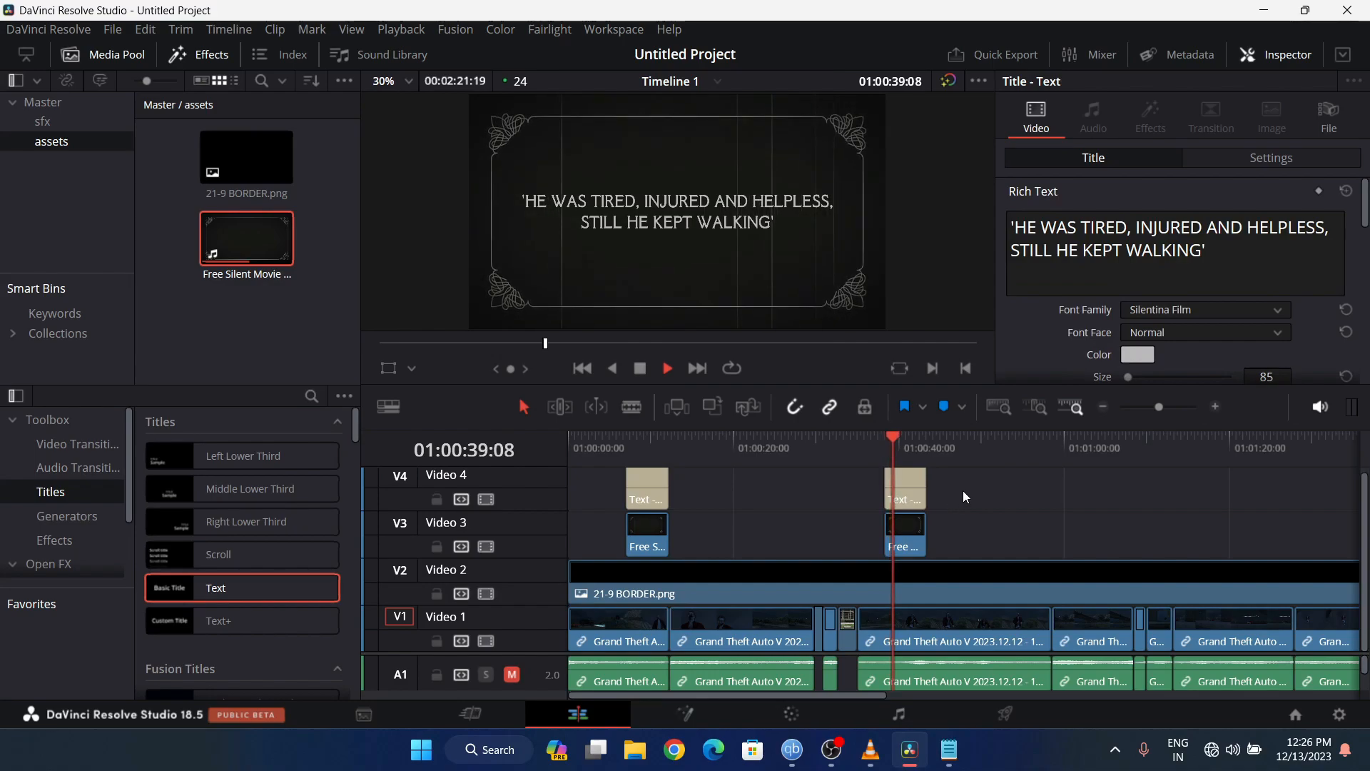
{"action": "key", "text": "space"}
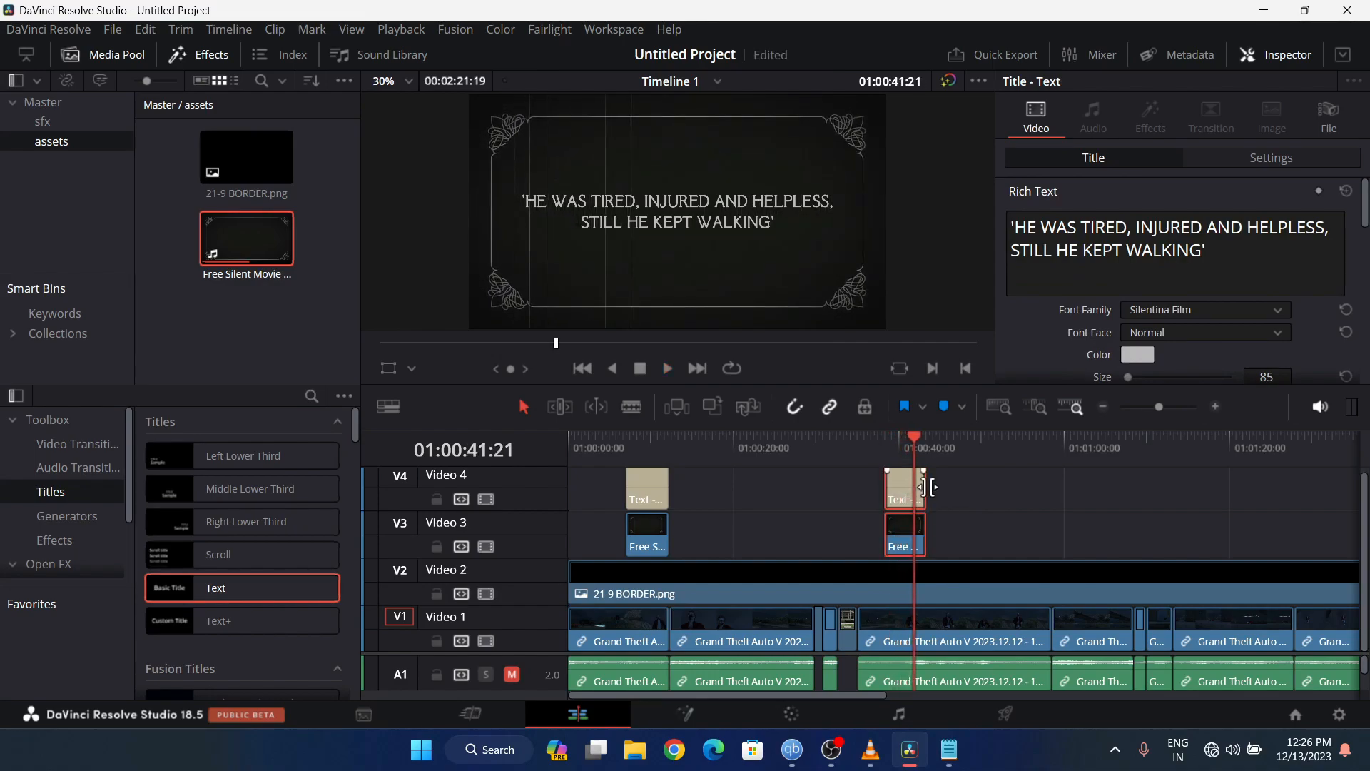
{"action": "left_click_drag", "start_coordinate": [925, 486], "coordinate": [915, 489]}
{"action": "key", "text": "ctrl+s"}
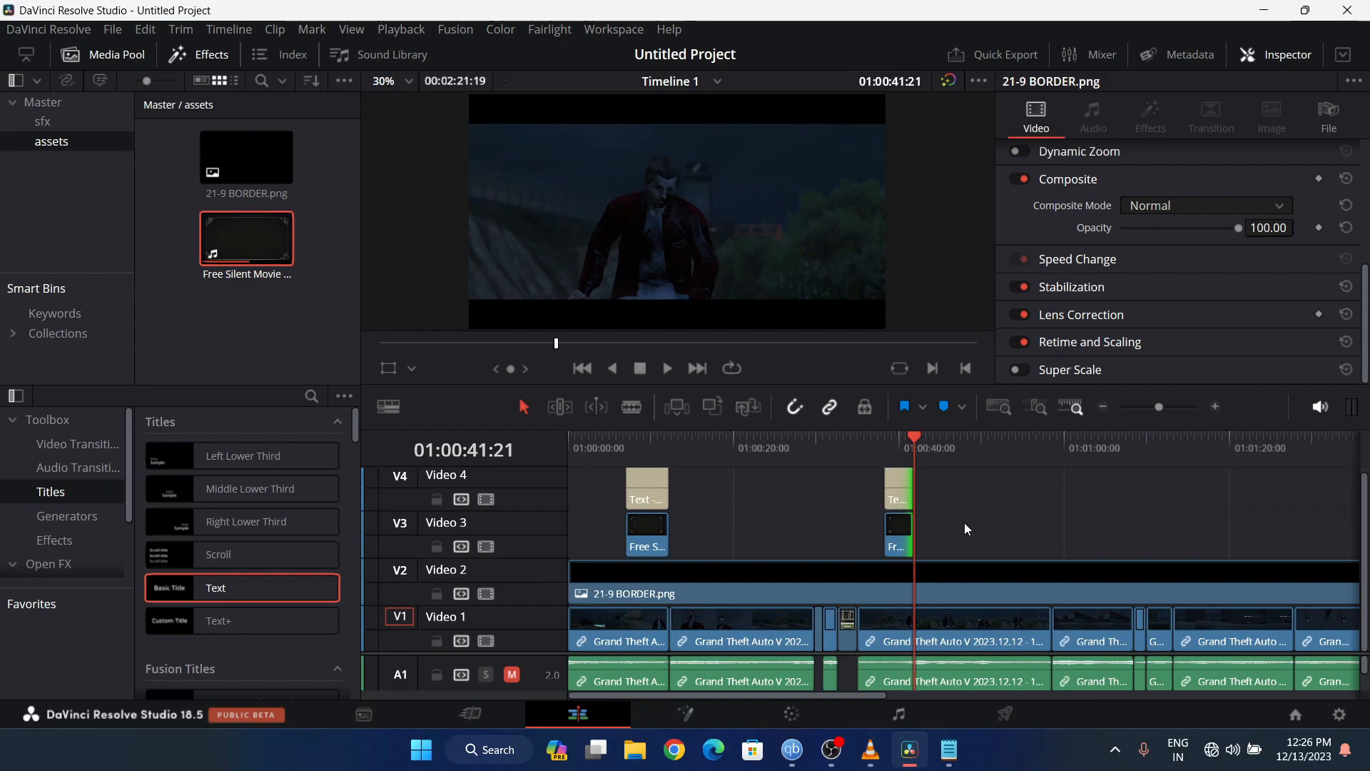
- Split the walking clip under the second title card at 01:00:46:16 and ripple delete its remainder
{"action": "key", "text": "space"}
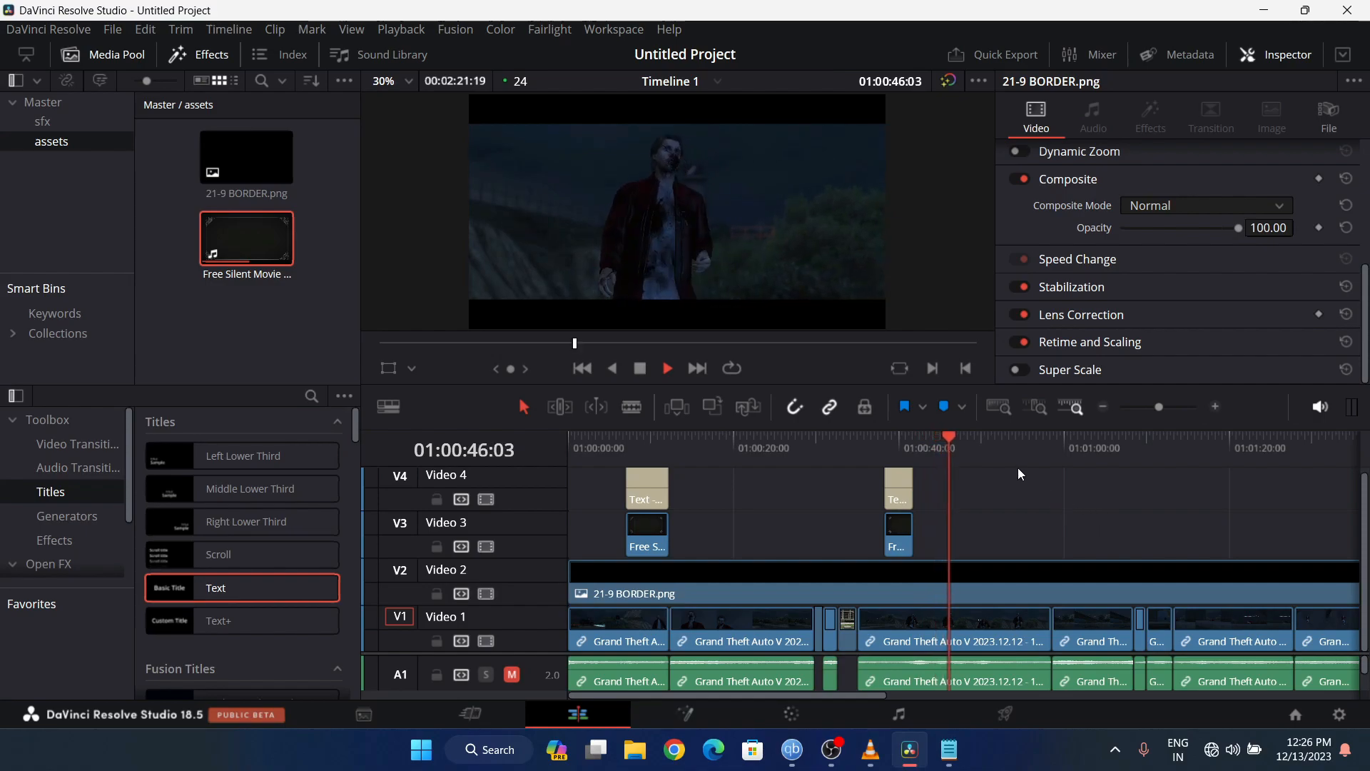
{"action": "key", "text": "space"}
{"action": "left_click", "coordinate": [966, 644]}
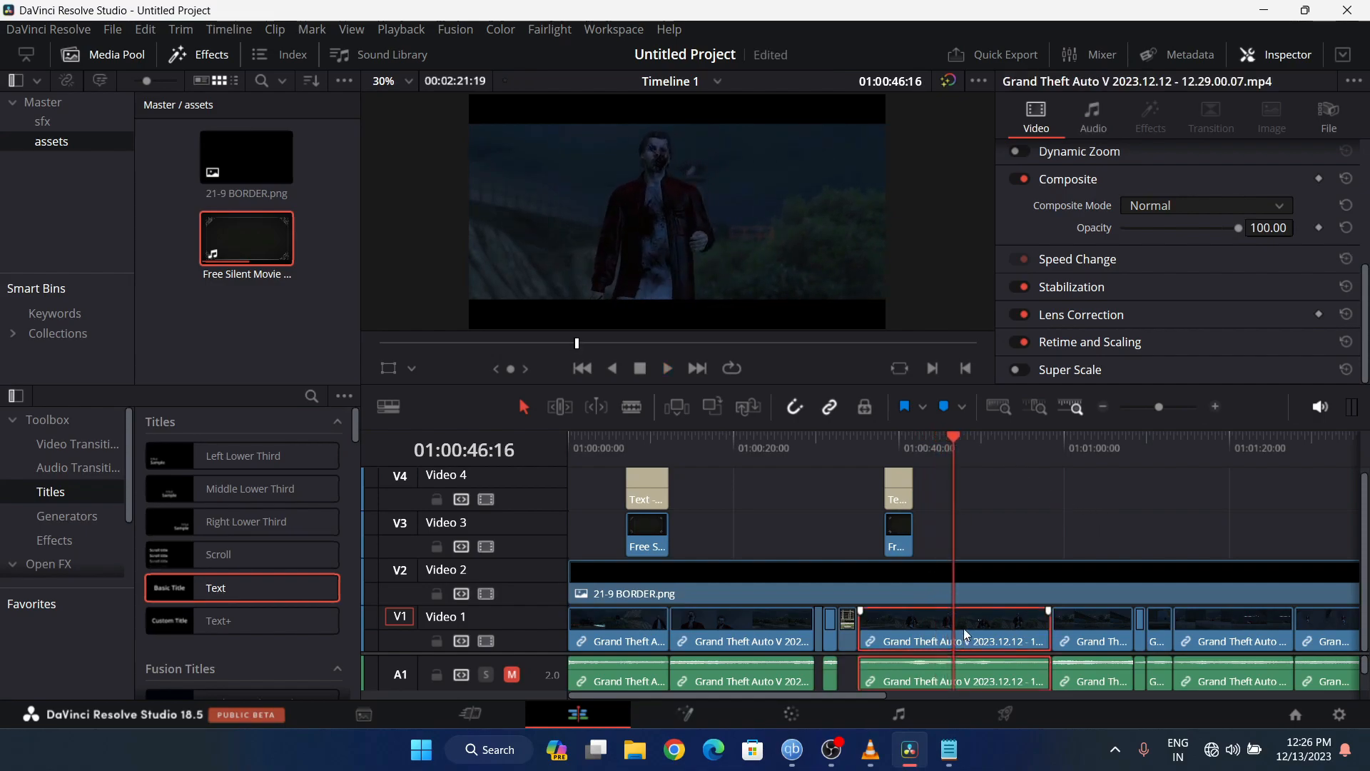
{"action": "key", "text": "ctrl+b"}
{"action": "key", "text": "space"}
{"action": "left_click_drag", "start_coordinate": [995, 448], "coordinate": [1025, 463]}
{"action": "key", "text": "space"}
{"action": "key", "text": "space"}
{"action": "left_click", "coordinate": [1009, 650]}
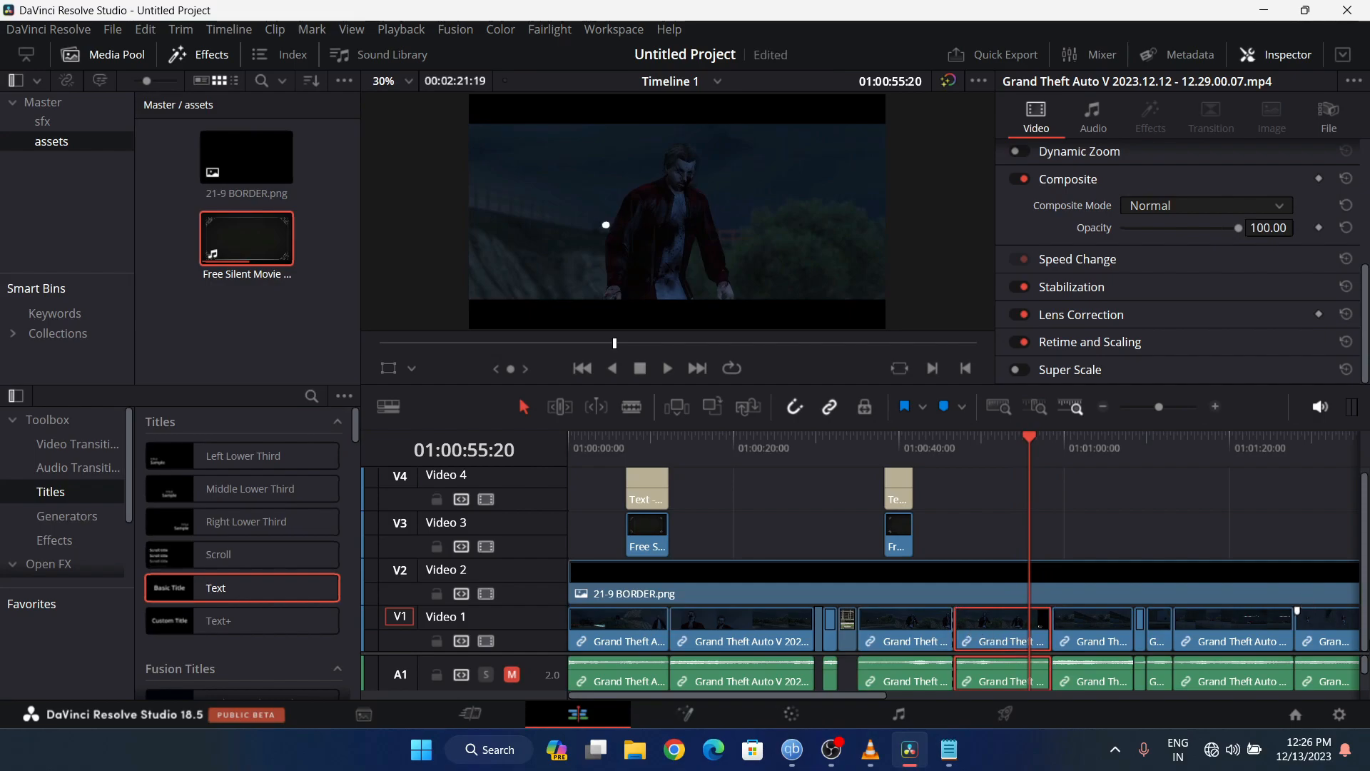
{"action": "key", "text": "BackSpace"}
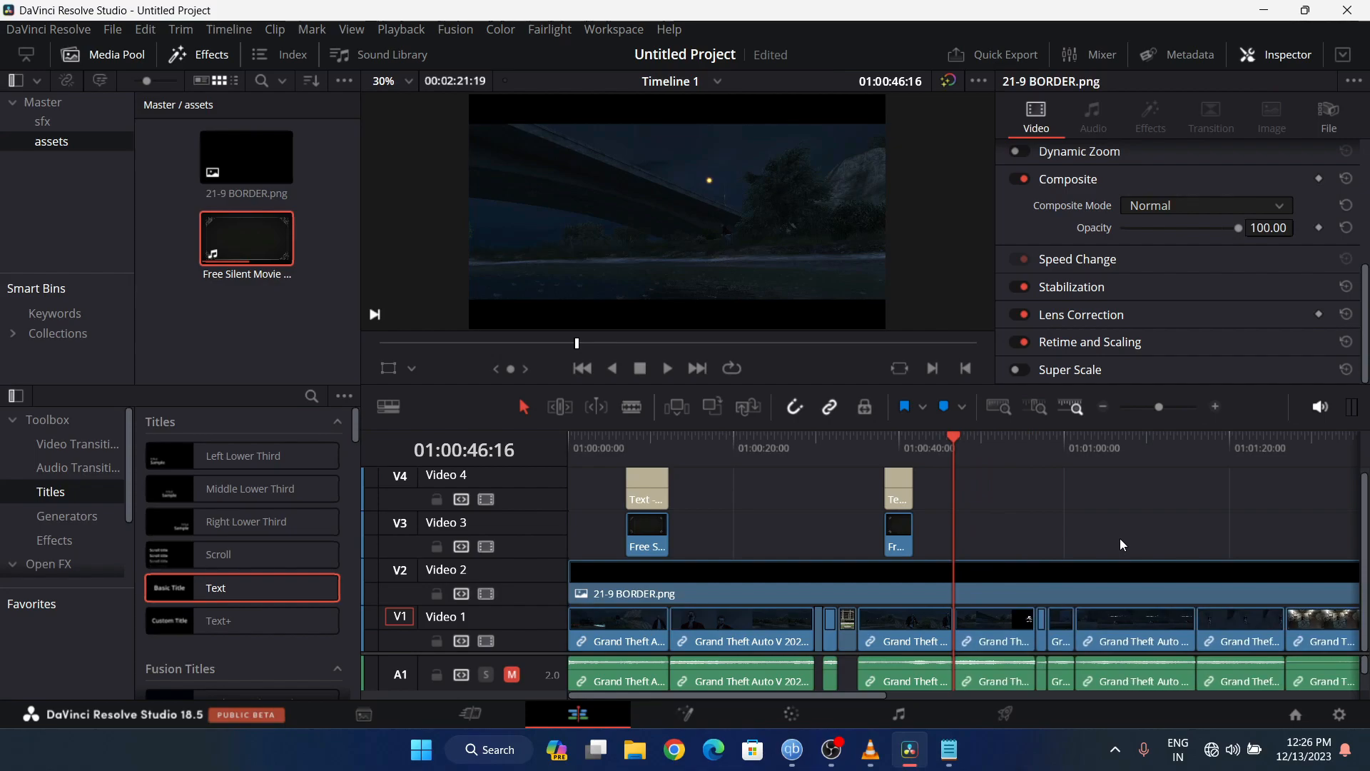
- Play back the new cut at 01:00:46:16, including the lead-in from the second title card
{"action": "key", "text": "space"}
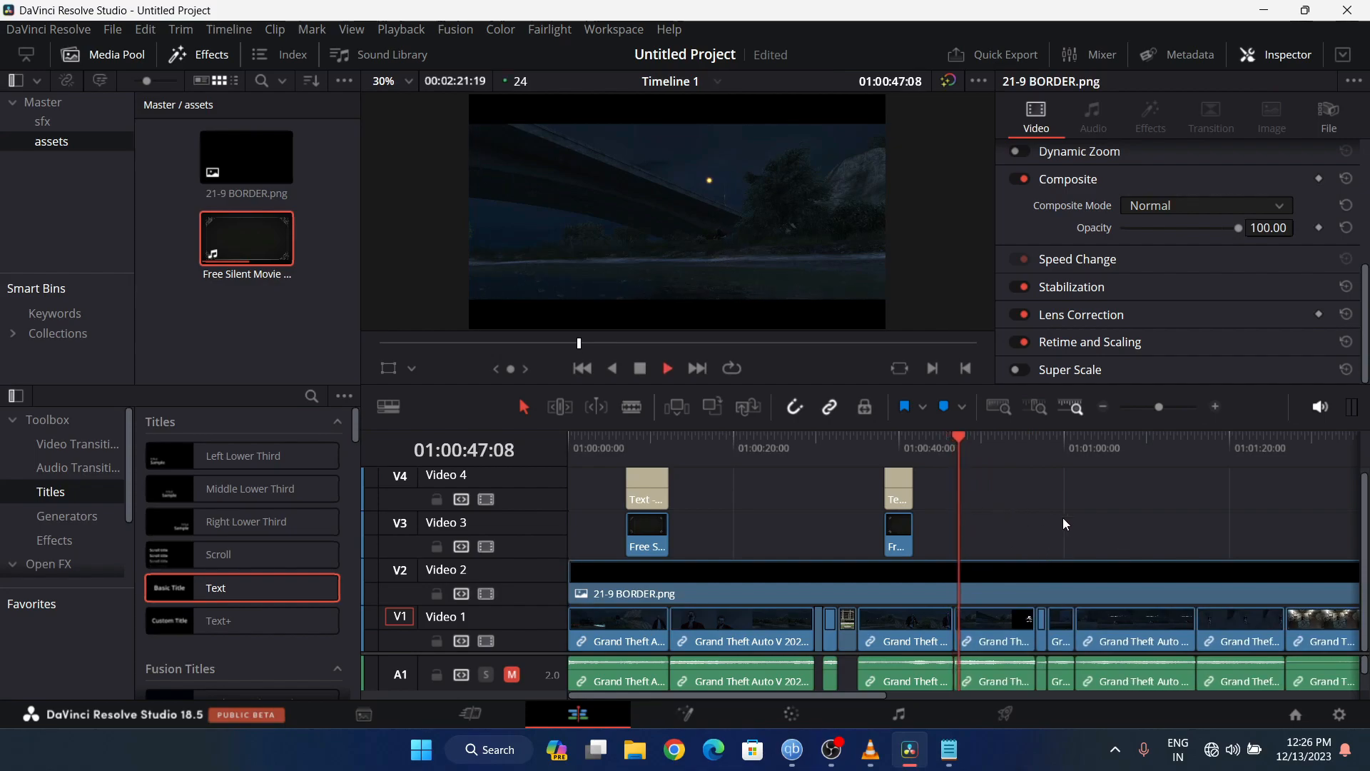
{"action": "key", "text": "space"}
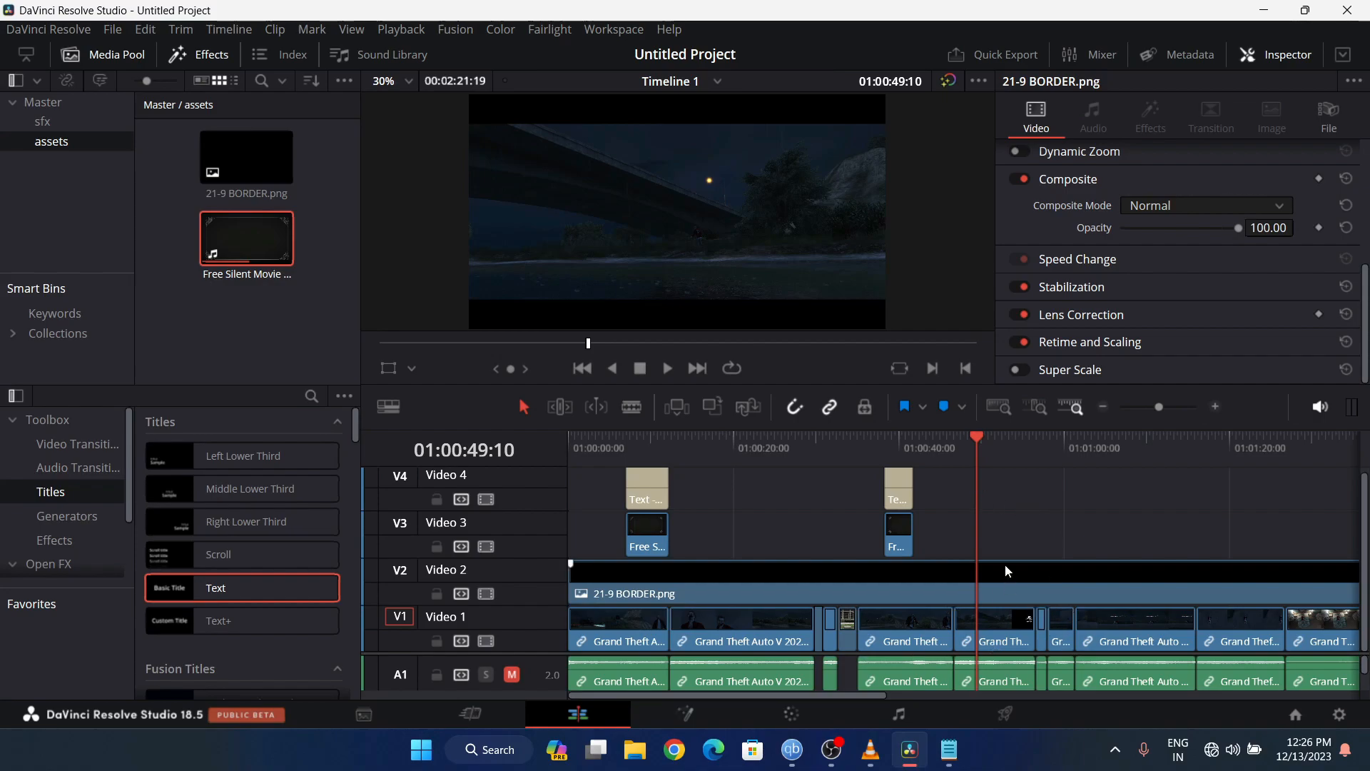
{"action": "left_click", "coordinate": [884, 443]}
{"action": "key", "text": "space"}
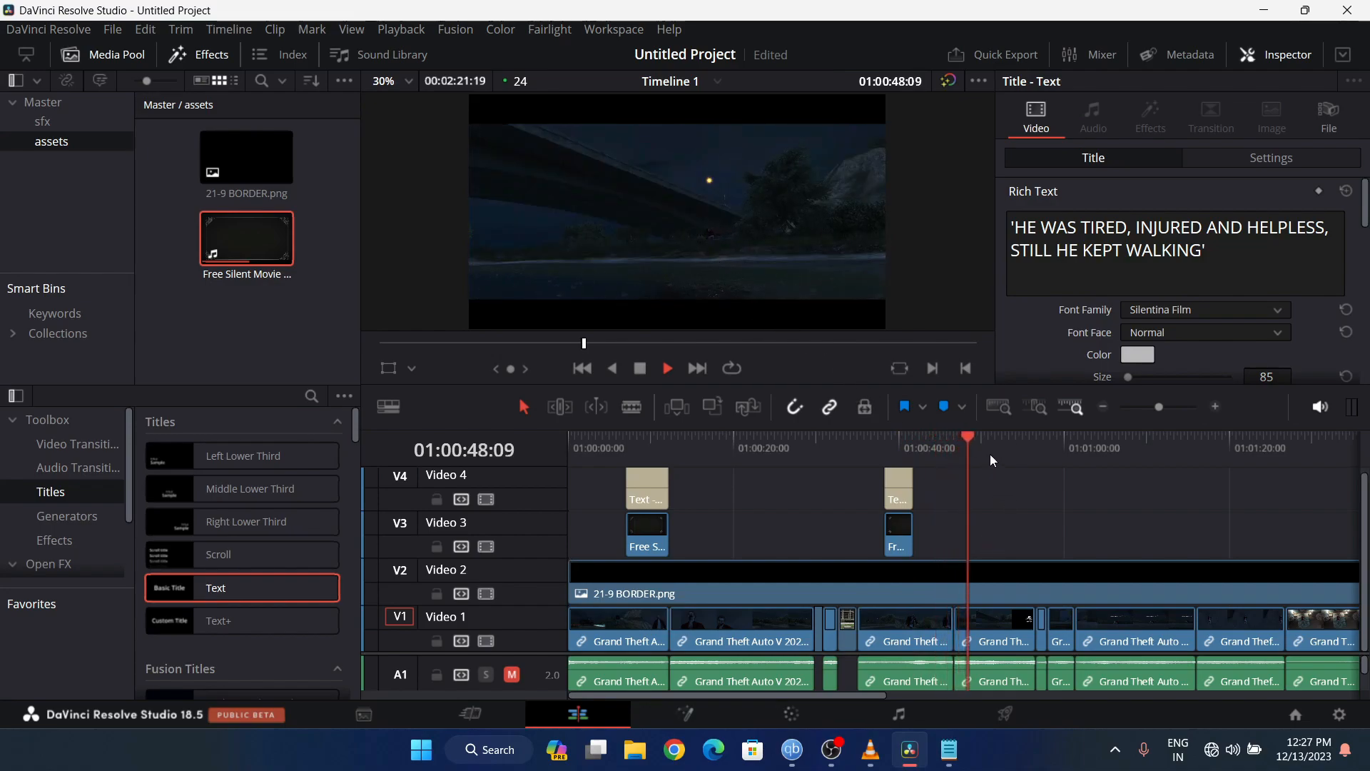
{"action": "mouse_move", "coordinate": [998, 446]}
{"action": "left_mouse_down"}
{"action": "mouse_move", "coordinate": [1314, 491]}
{"action": "mouse_move", "coordinate": [1003, 463]}
{"action": "left_mouse_up"}
{"action": "key", "text": "space"}
- Copy the second title card and its background to 01:01:50:00, after the last clip, and extend both to about 10 seconds
{"action": "left_click", "coordinate": [899, 528]}
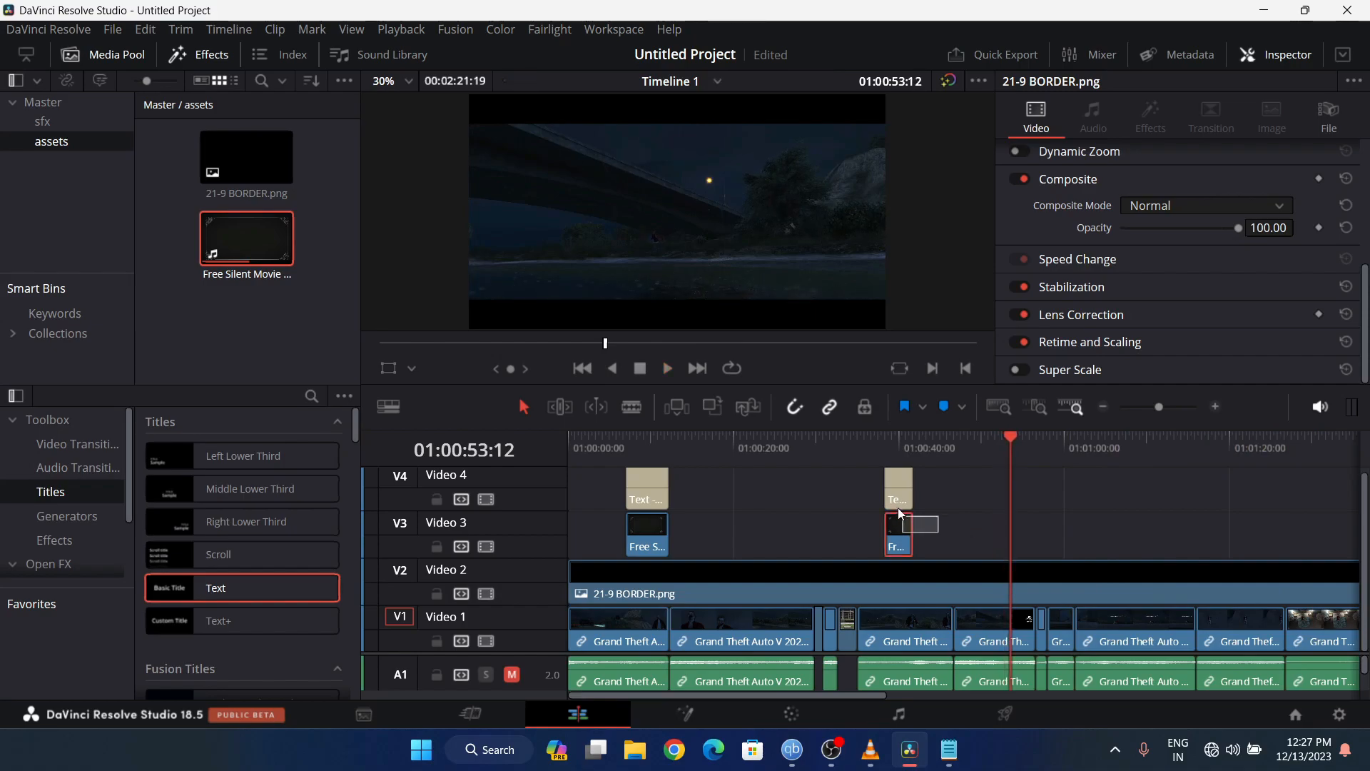
{"action": "left_click", "coordinate": [897, 494], "text": "ctrl"}
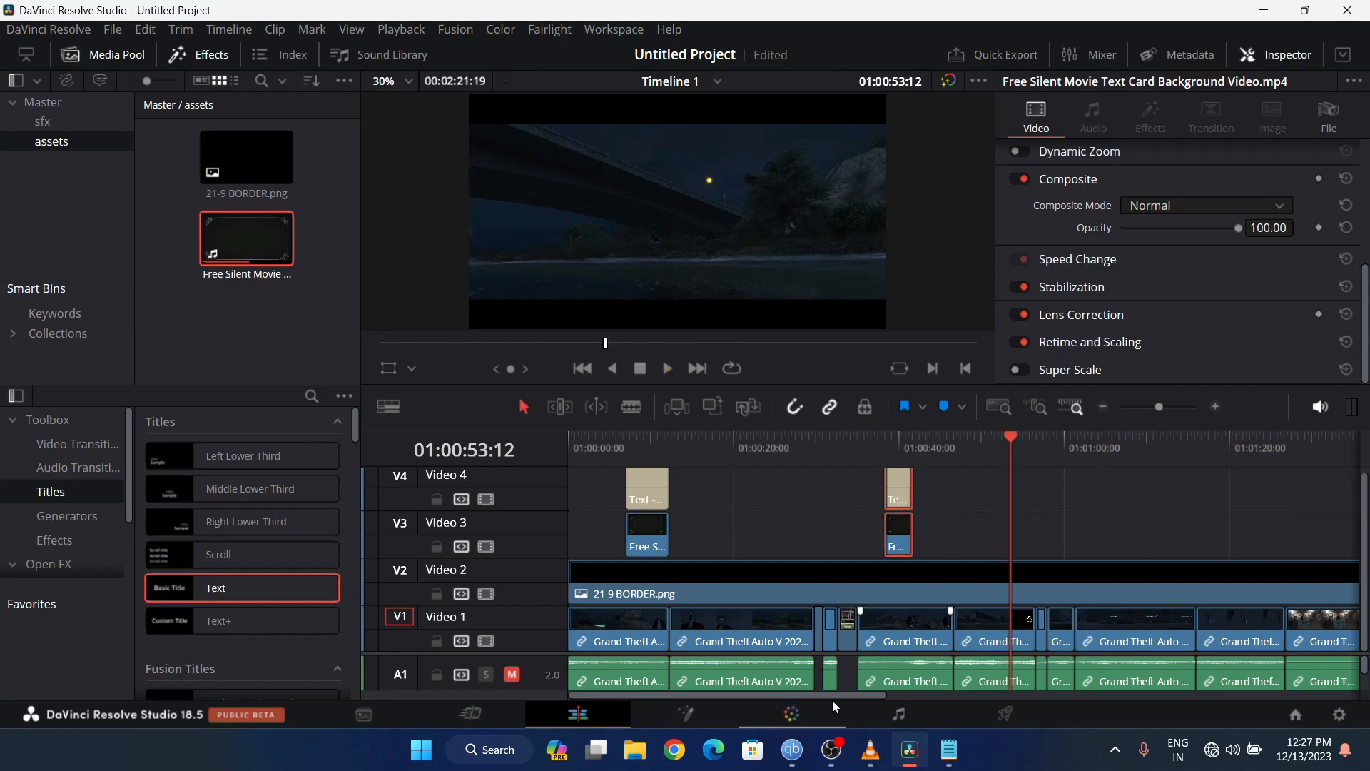
{"action": "left_click_drag", "start_coordinate": [833, 694], "coordinate": [1033, 688]}
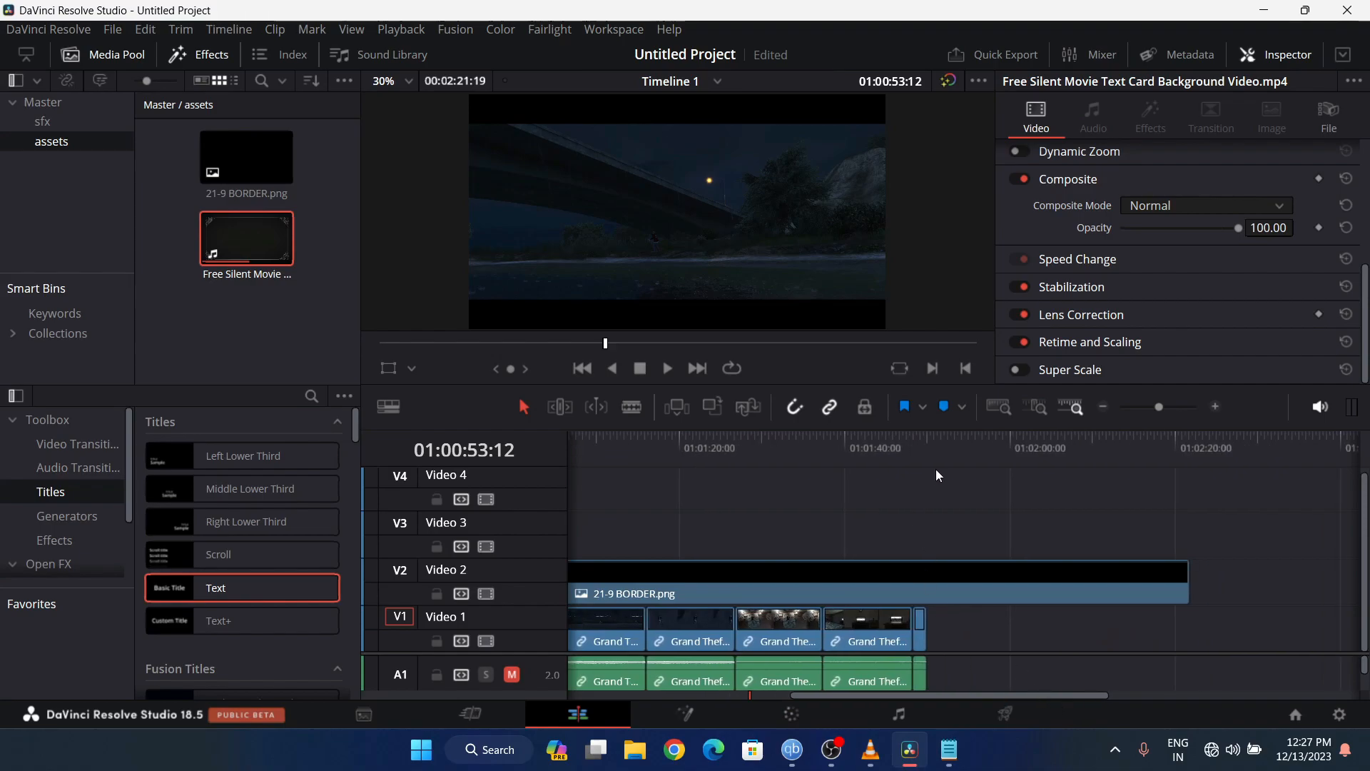
{"action": "left_click", "coordinate": [928, 444]}
{"action": "key", "text": "ctrl+v"}
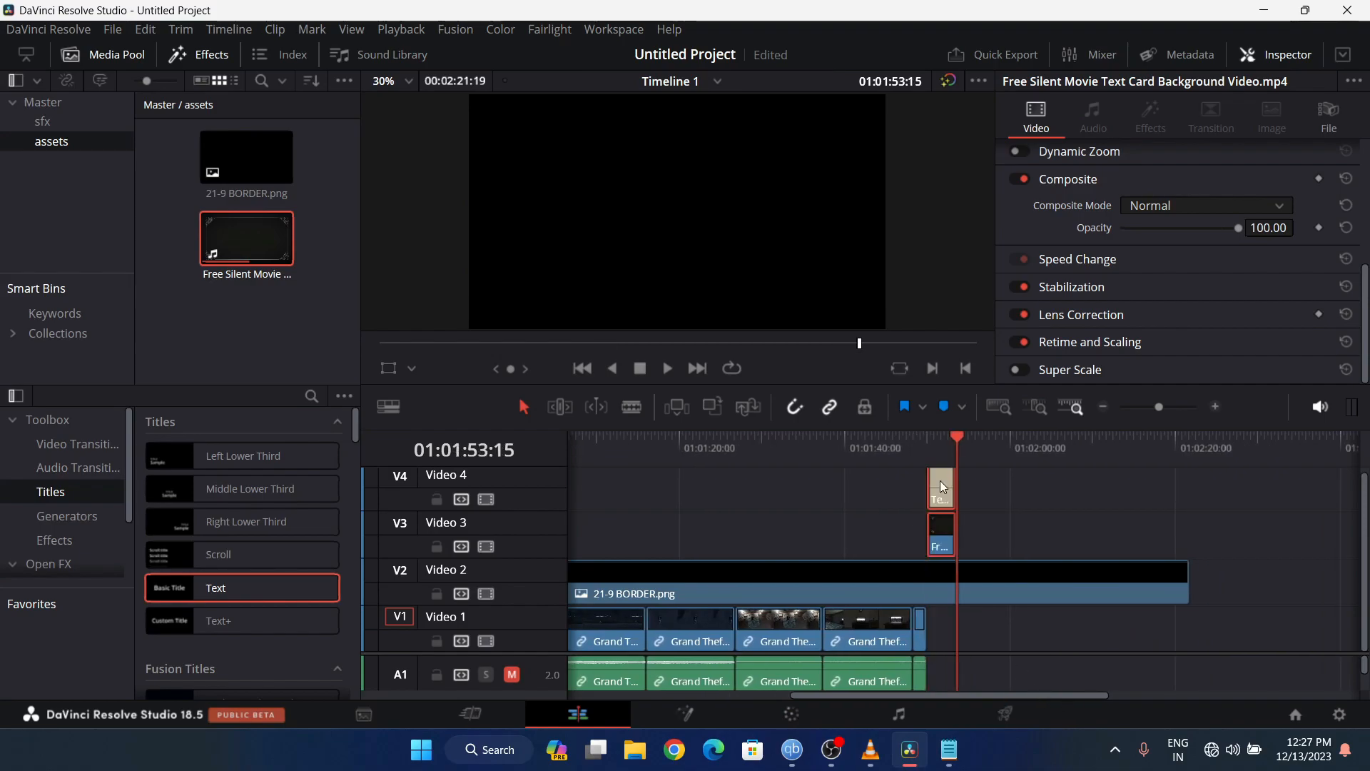
{"action": "left_click_drag", "start_coordinate": [949, 525], "coordinate": [1035, 521]}
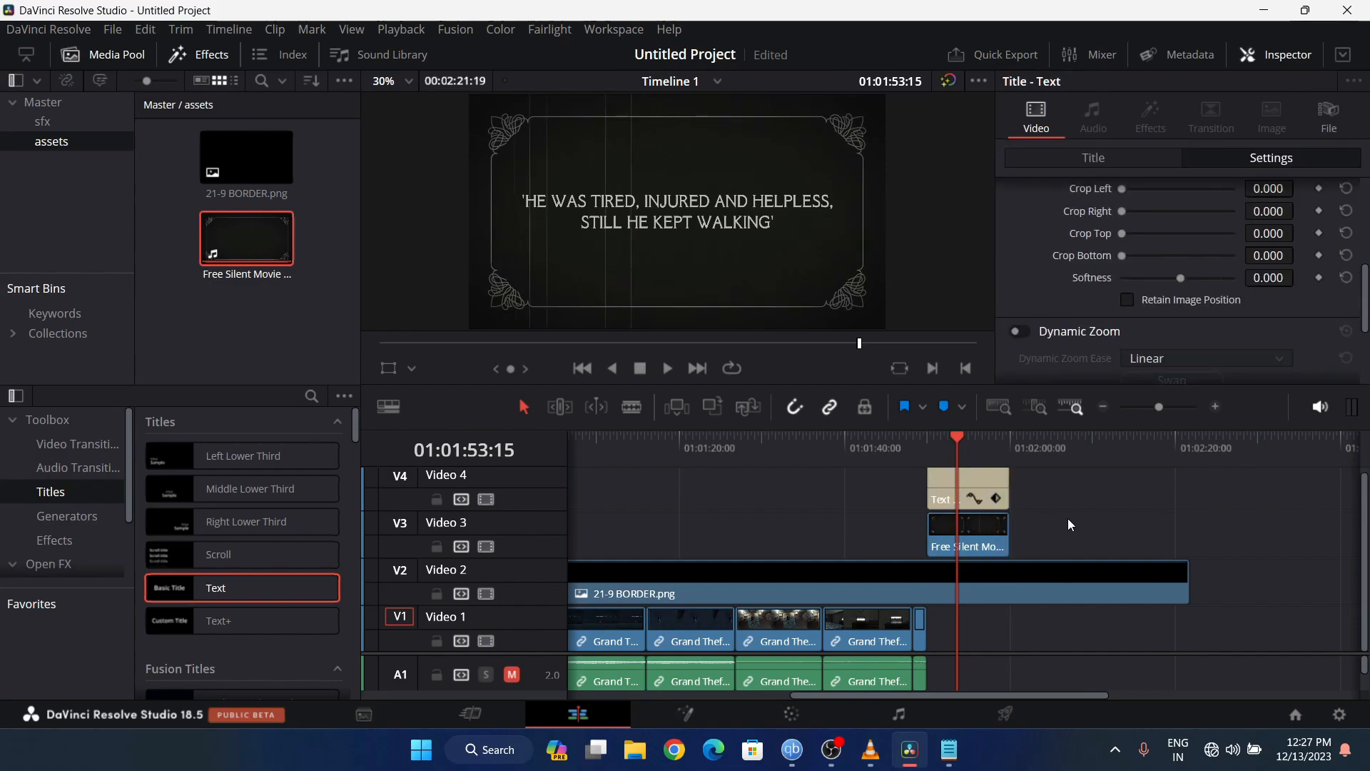
- Place the playhead at 01:01:52:03 over the third title card and select its text clip on Video 4
{"action": "left_click", "coordinate": [931, 440]}
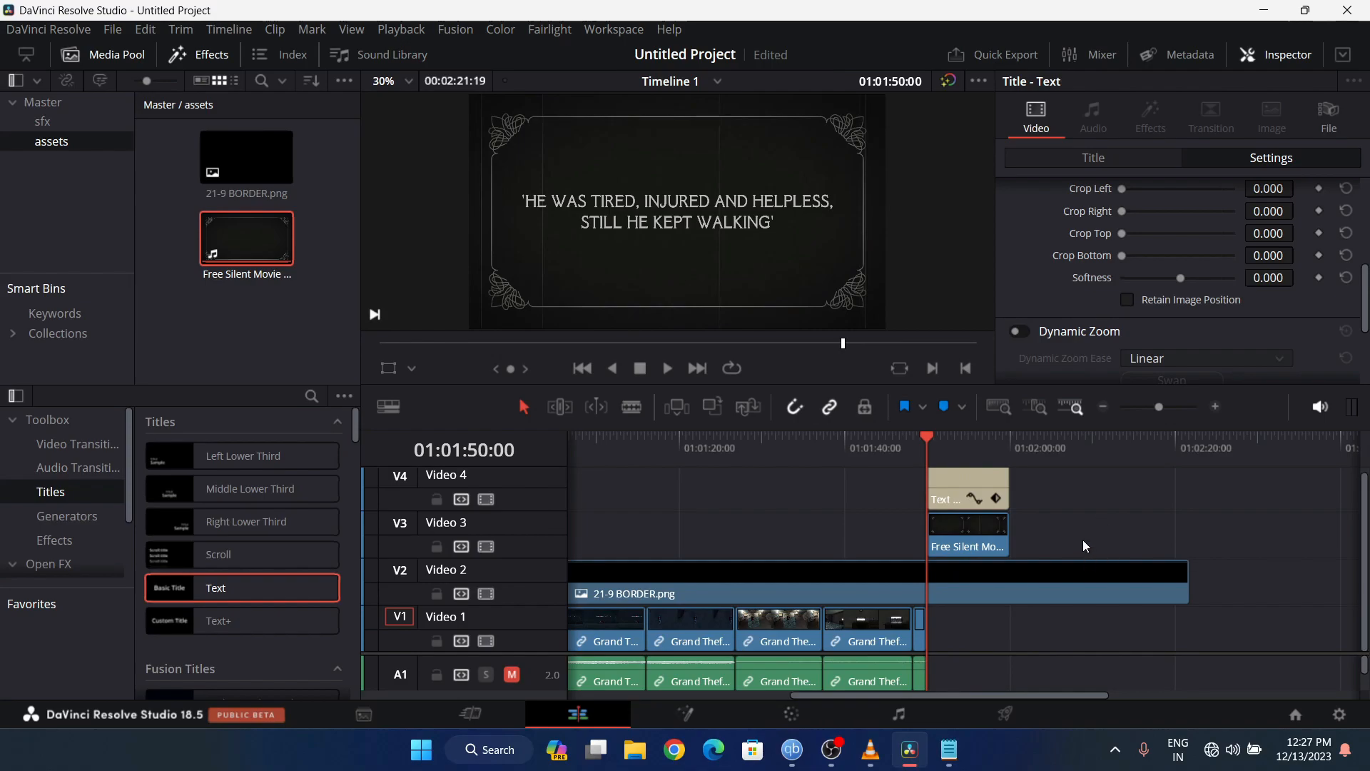
{"action": "scroll", "coordinate": [1082, 540], "scroll_direction": "up", "scroll_amount": 2}
{"action": "scroll", "coordinate": [1082, 540], "scroll_direction": "up", "scroll_amount": 2}
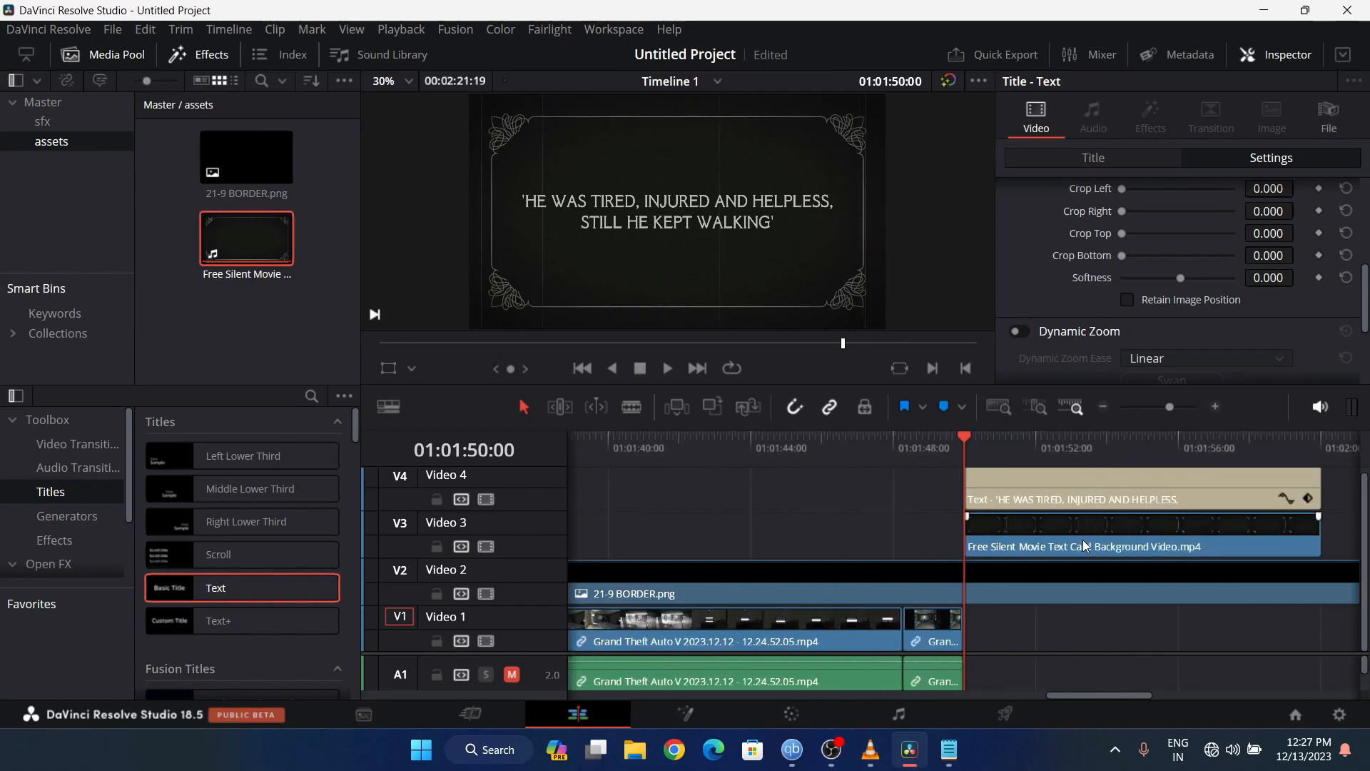
{"action": "left_click_drag", "start_coordinate": [1085, 696], "coordinate": [1132, 691]}
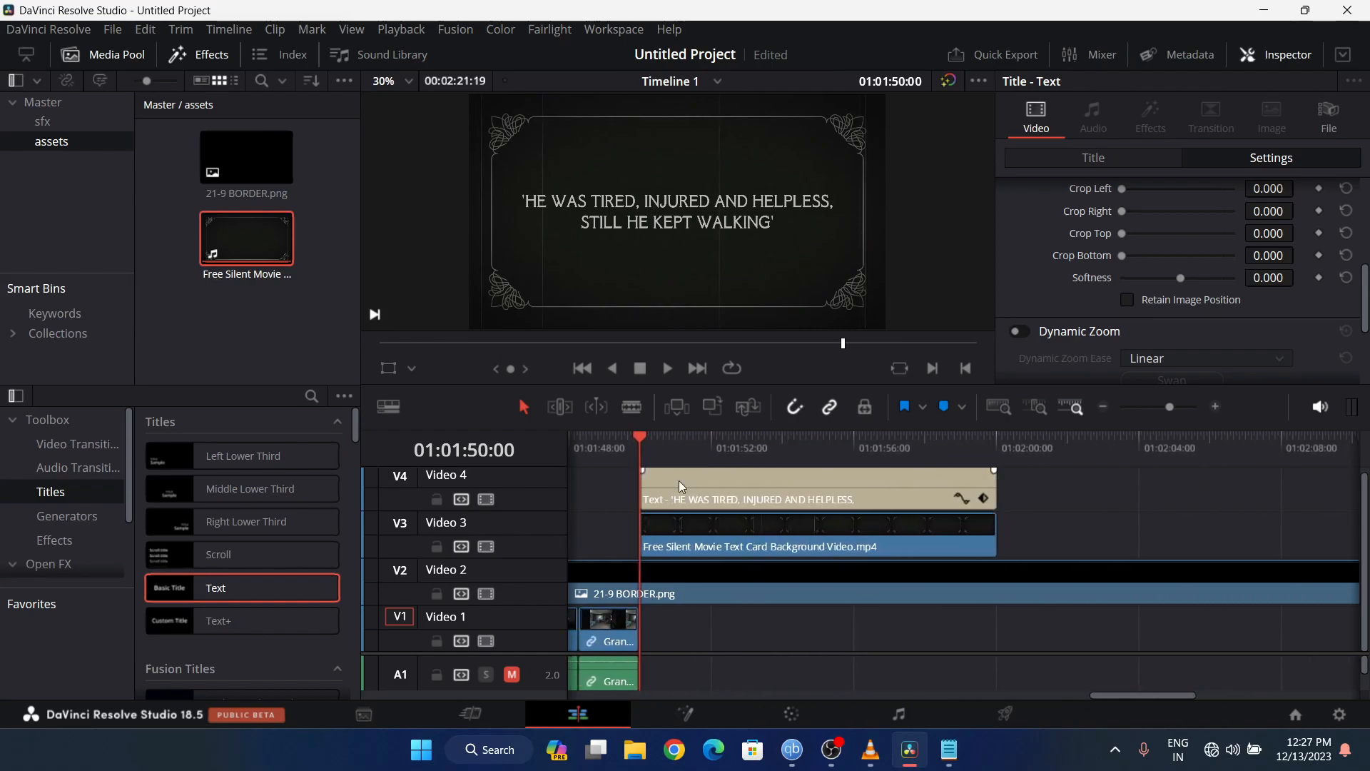
{"action": "left_click", "coordinate": [663, 439]}
{"action": "left_click_drag", "start_coordinate": [680, 442], "coordinate": [716, 438]}
{"action": "left_click", "coordinate": [742, 530]}
{"action": "left_click", "coordinate": [748, 495]}
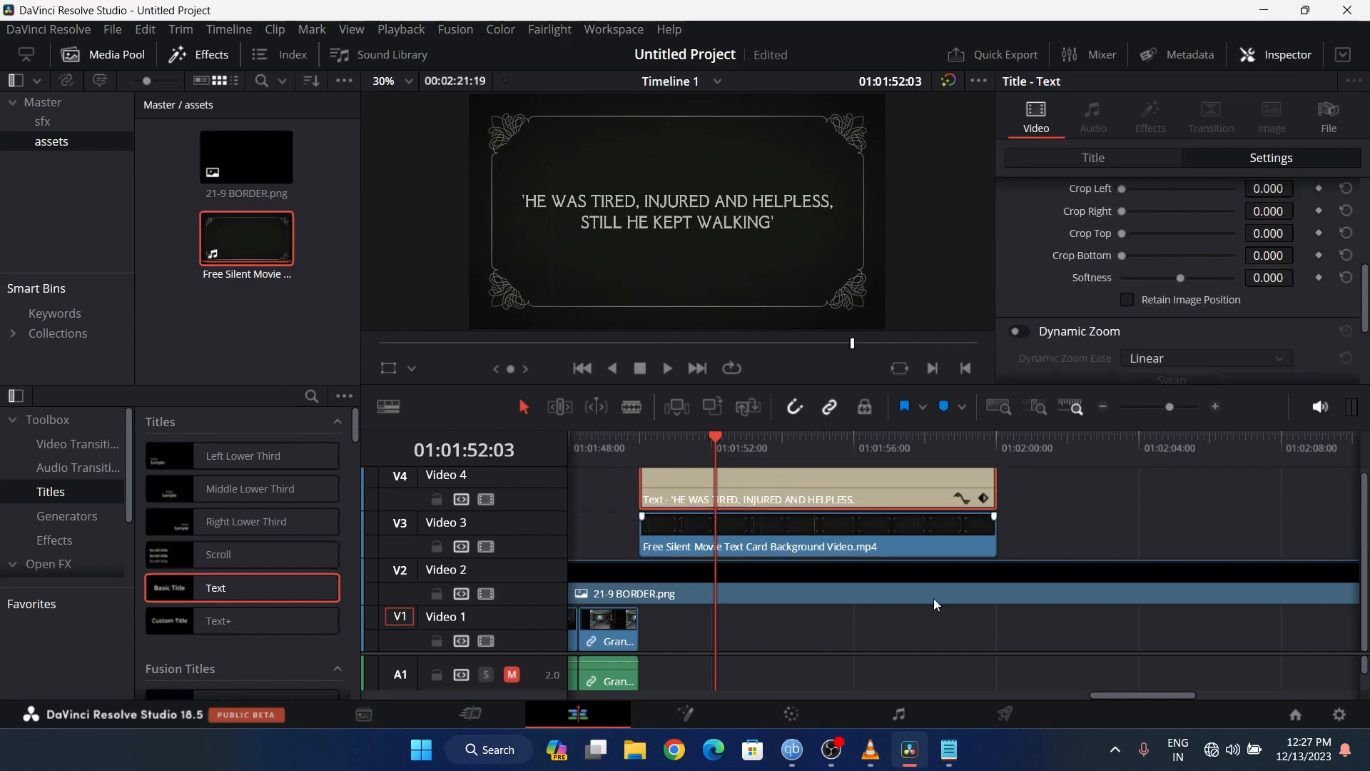
- Copy the line HE WAS CLUELESS from the dialogue text file and replace the third card's text with 'HE WAS CLUELESS' in single quotes
{"action": "left_click", "coordinate": [947, 750]}
{"action": "left_click", "coordinate": [580, 239]}
{"action": "left_click_drag", "start_coordinate": [563, 228], "coordinate": [455, 229]}
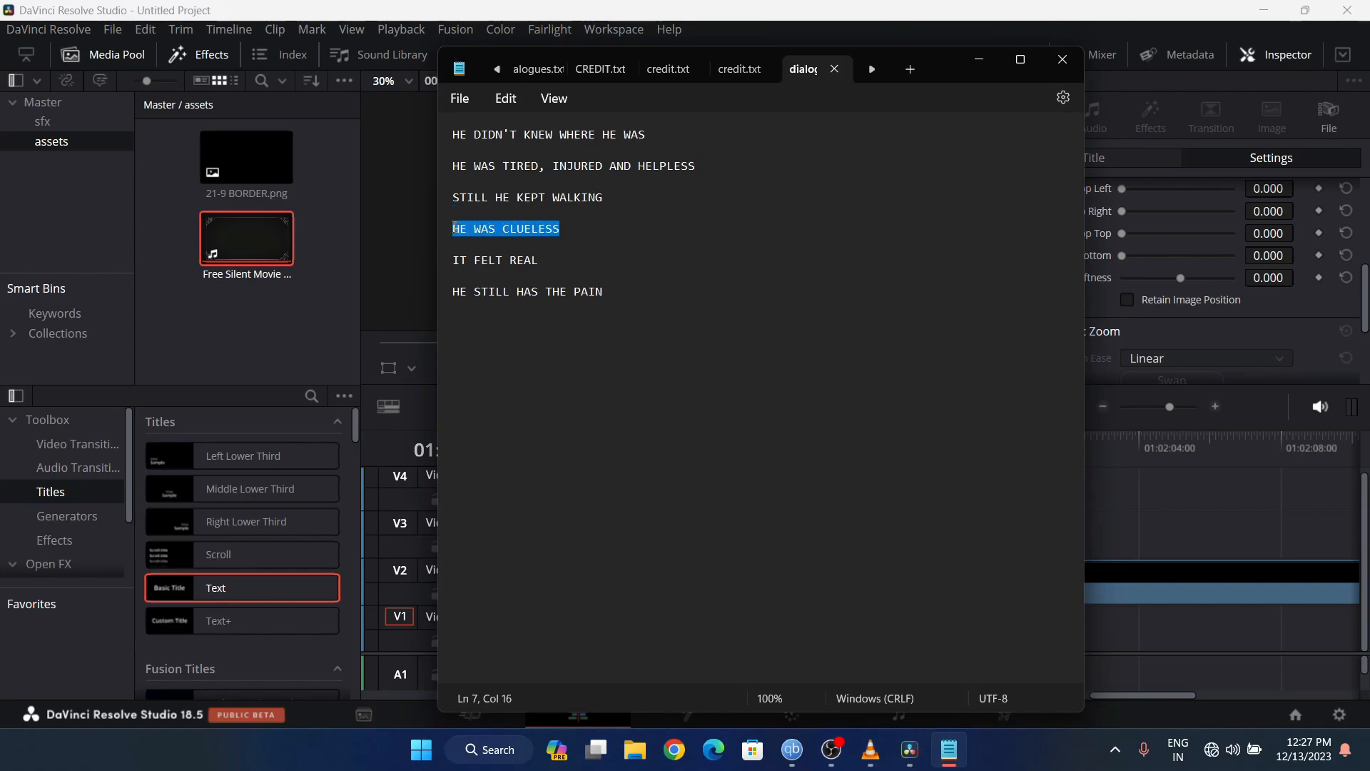
{"action": "left_click", "coordinate": [913, 491]}
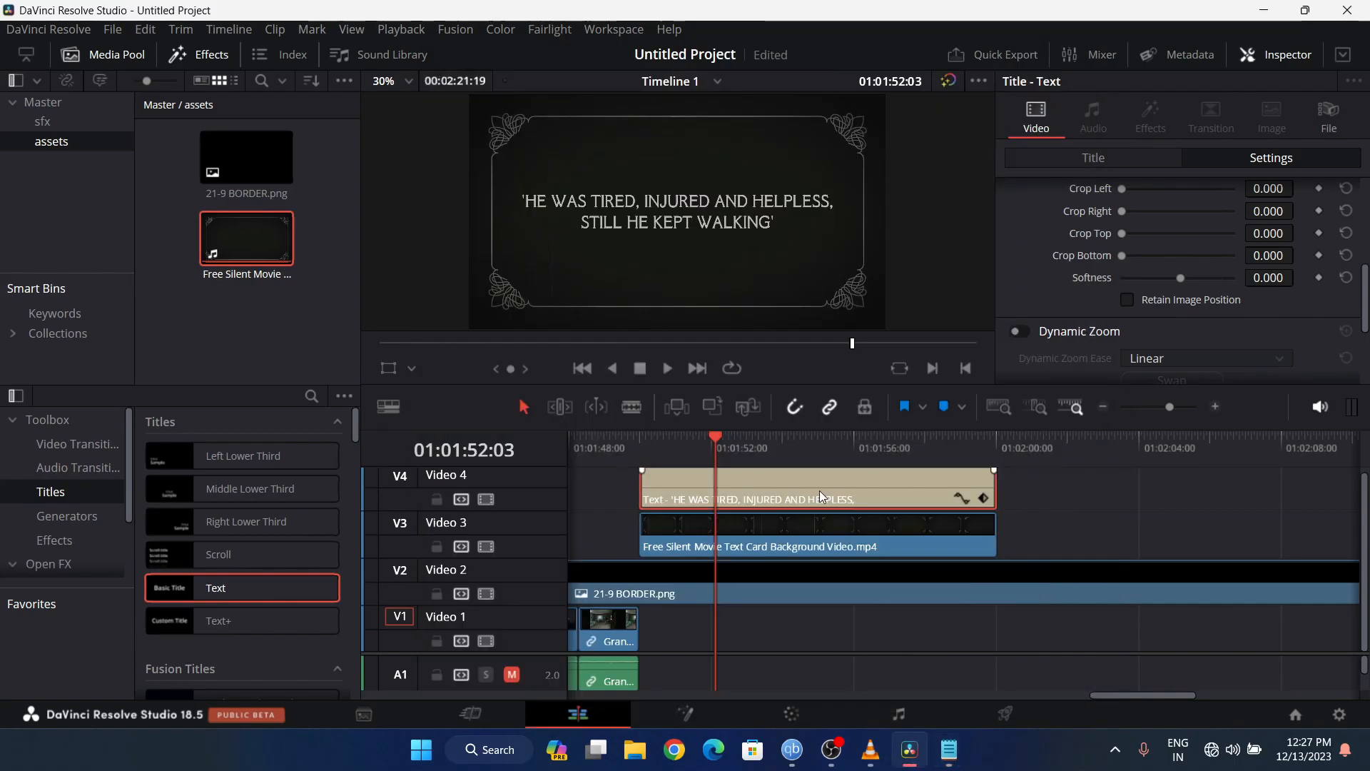
{"action": "left_click", "coordinate": [1110, 152]}
{"action": "left_click_drag", "start_coordinate": [1206, 251], "coordinate": [995, 221]}
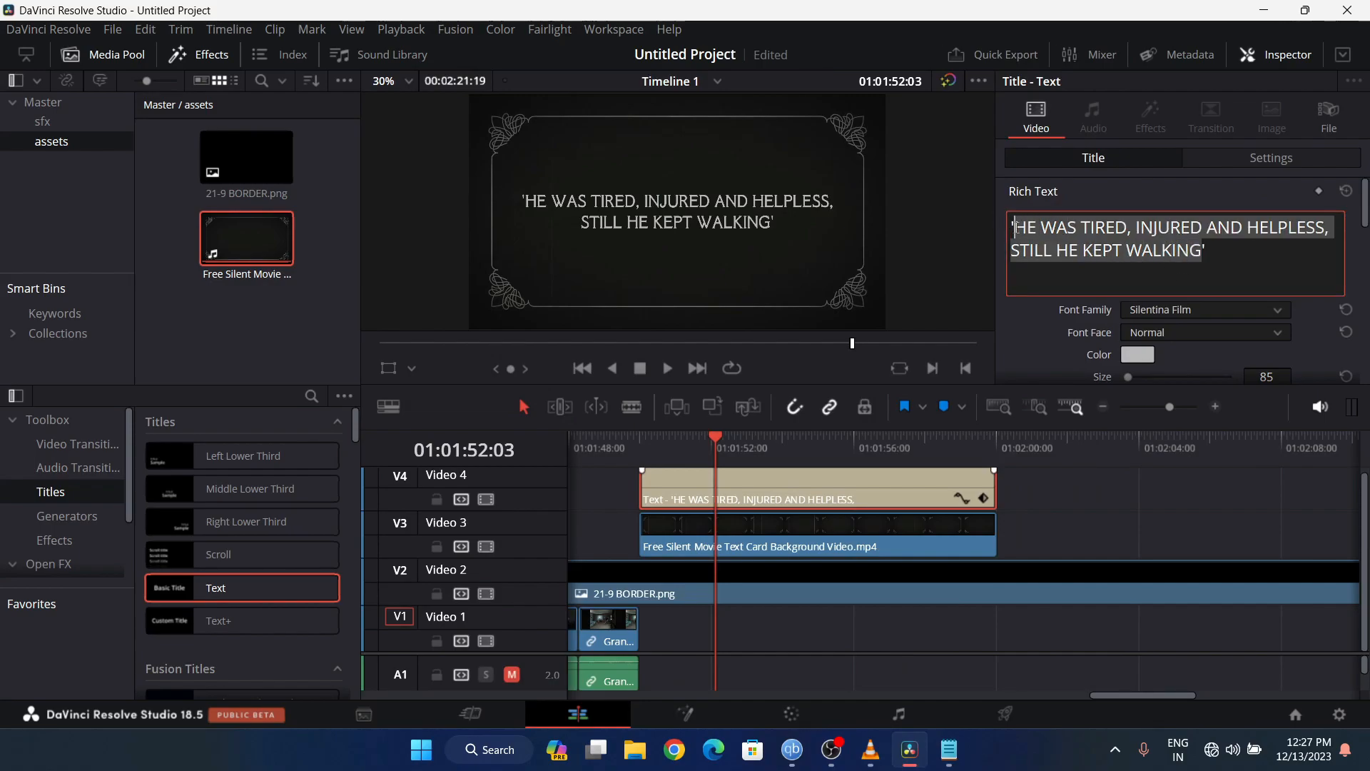
{"action": "type", "text": "'HE WAS CLUELESS'"}
- Set the third title's font size to 120
{"action": "left_click", "coordinate": [1268, 376]}
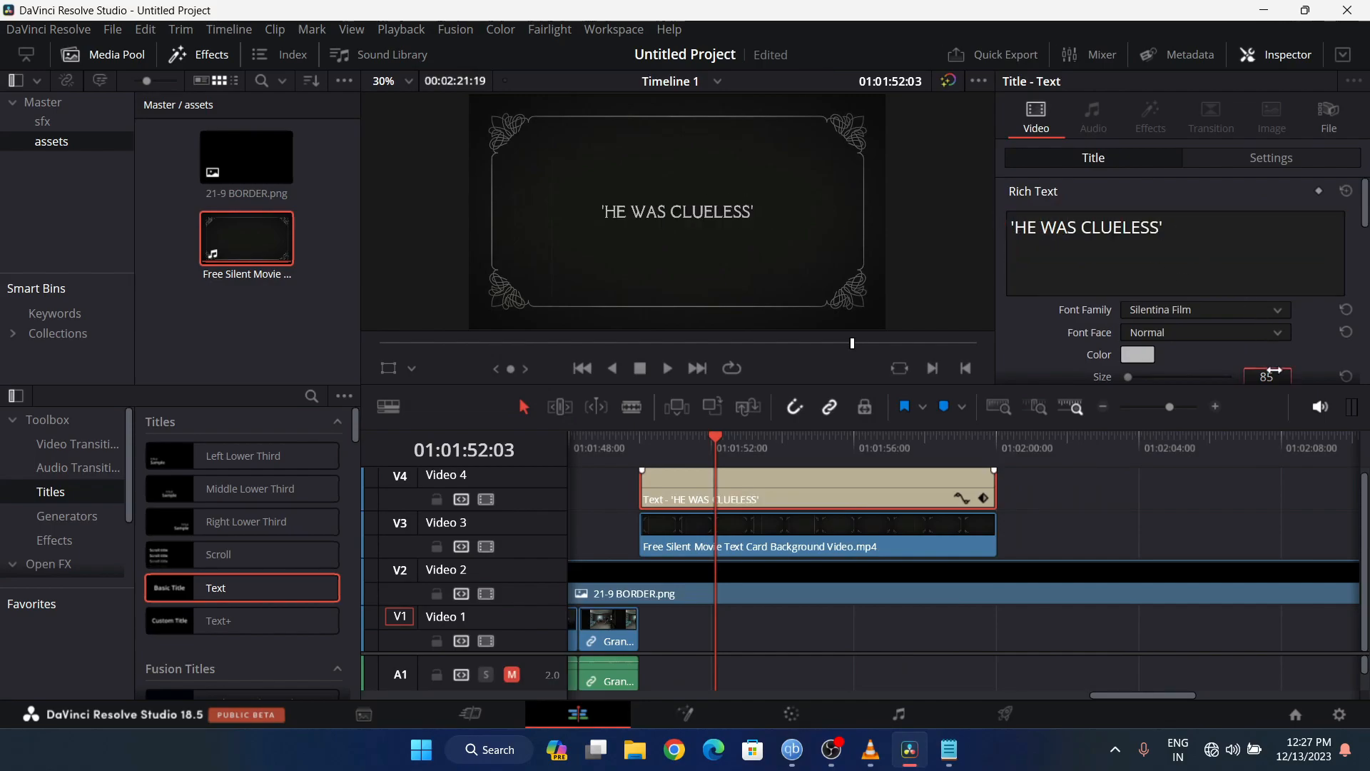
{"action": "type", "text": "120"}
{"action": "key", "text": "Return"}
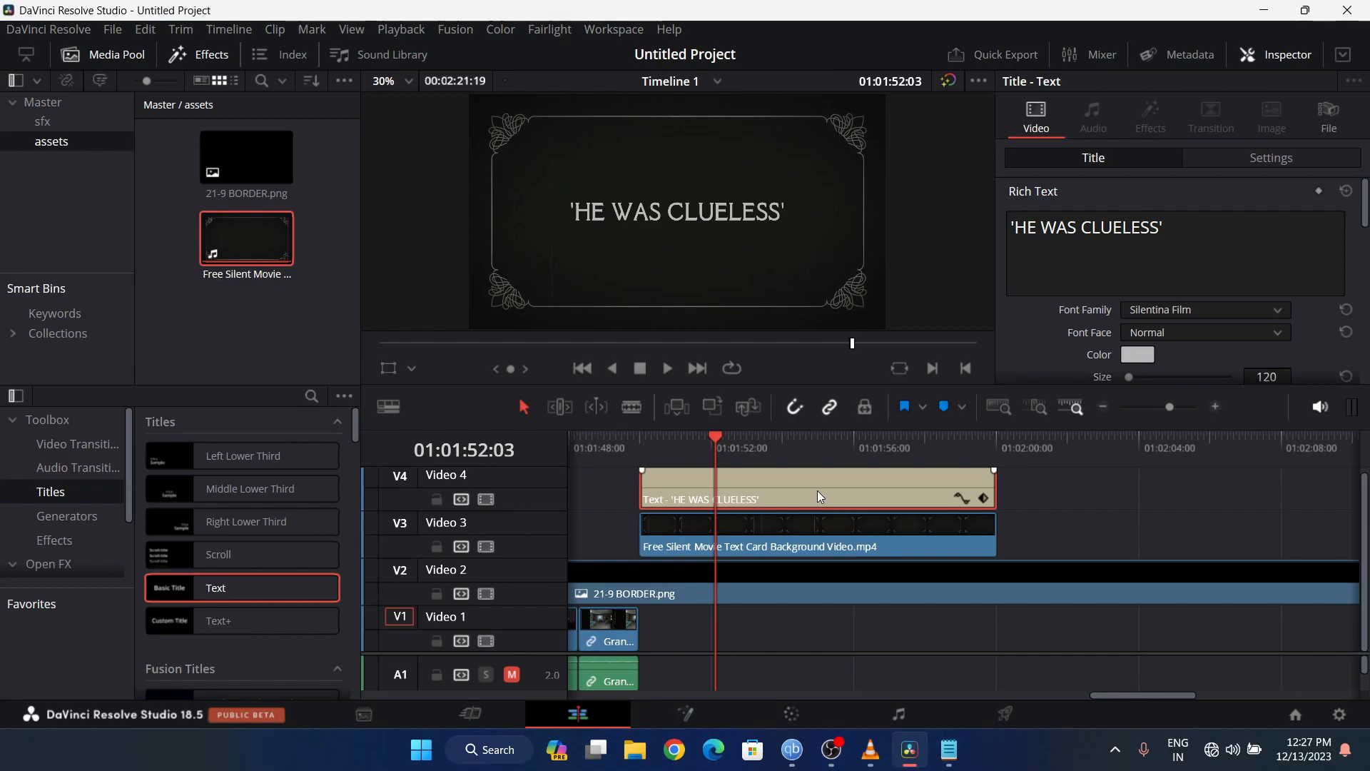
- Split the 'HE WAS CLUELESS' title at 01:01:52:03 and at about 01:01:54:00, and return the playhead to 01:01:52:17 in the middle segment
{"action": "key", "text": "ctrl+b"}
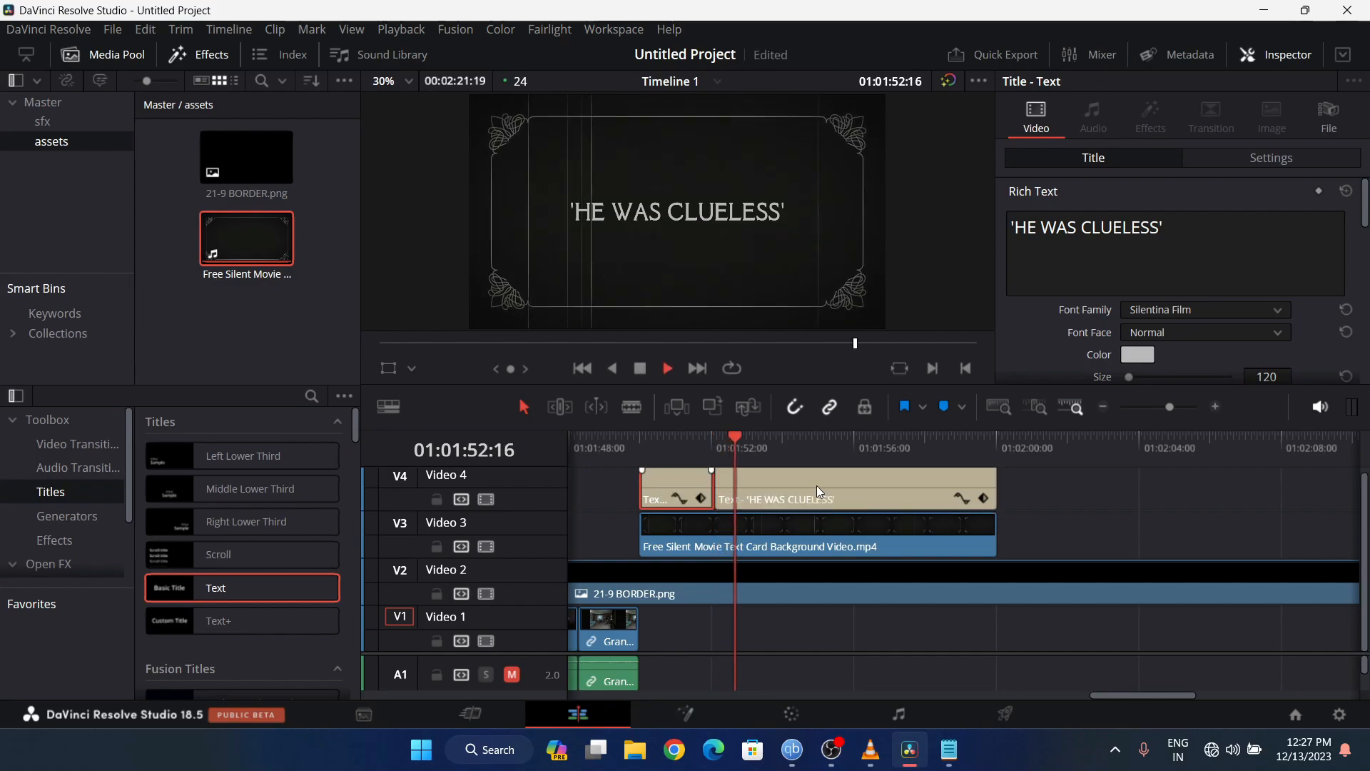
{"action": "key", "text": "space"}
{"action": "left_click", "coordinate": [817, 485]}
{"action": "key", "text": "ctrl+b"}
{"action": "left_click", "coordinate": [738, 451]}
{"action": "scroll", "coordinate": [755, 504], "scroll_direction": "down", "scroll_amount": 1}
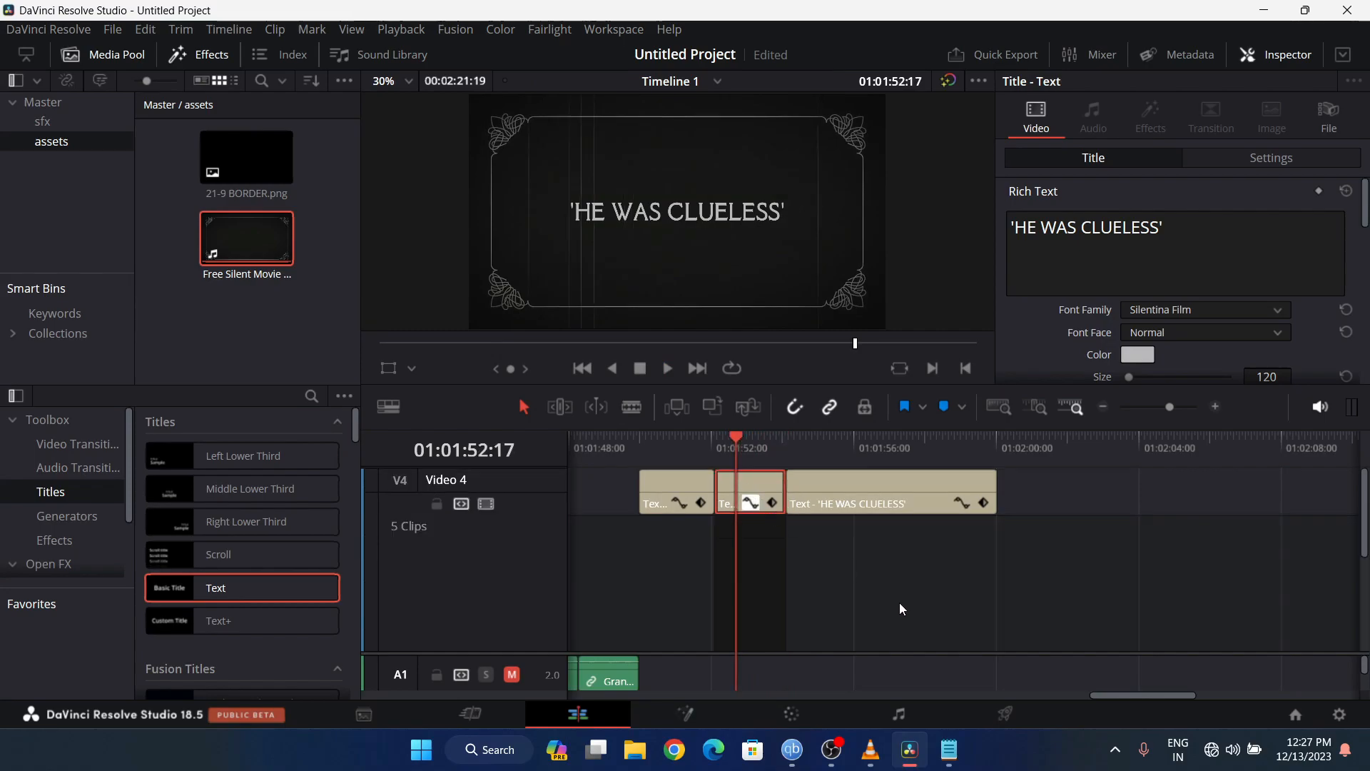
- Replace the second title clip's text with 'IT FELT REAL', copied from the dialogue list in Notepad
{"action": "scroll", "coordinate": [755, 507], "scroll_direction": "up", "scroll_amount": 1}
{"action": "left_click", "coordinate": [946, 745]}
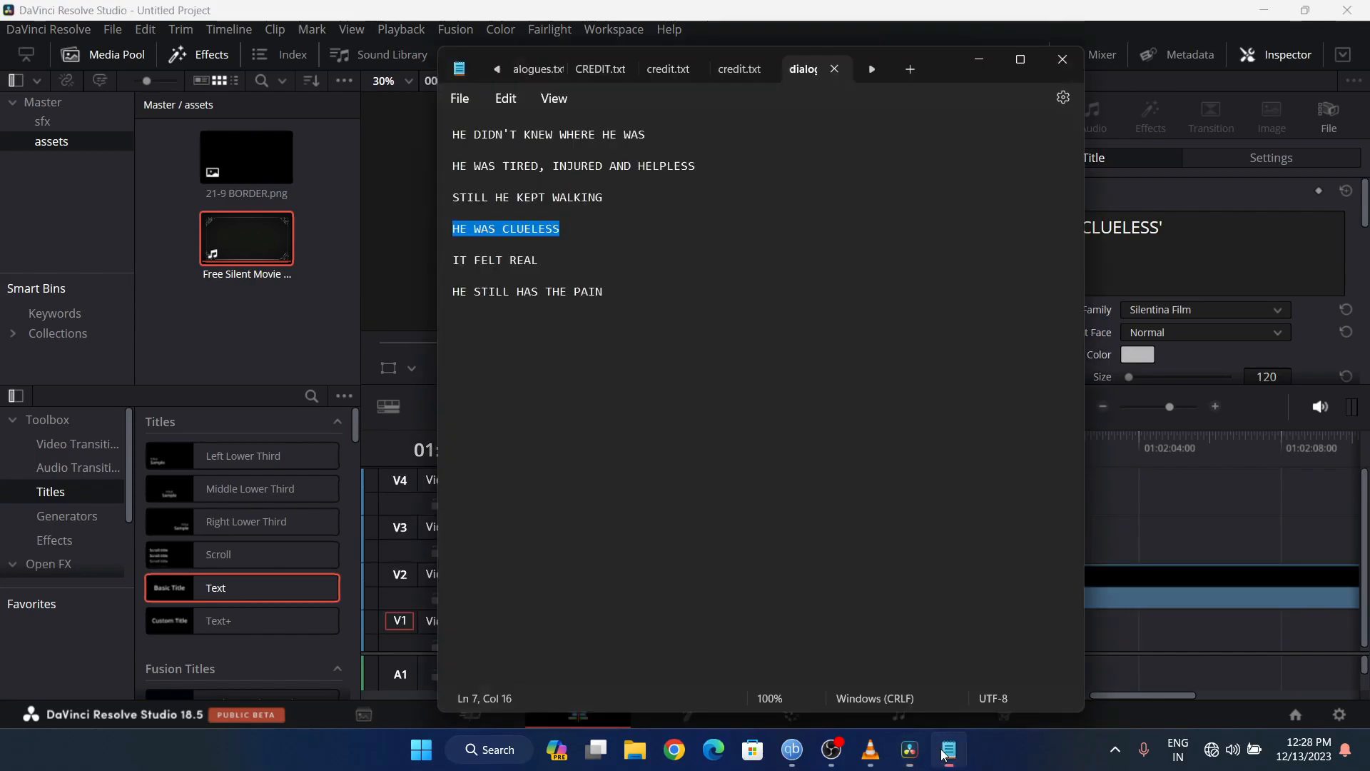
{"action": "left_click_drag", "start_coordinate": [539, 261], "coordinate": [468, 264]}
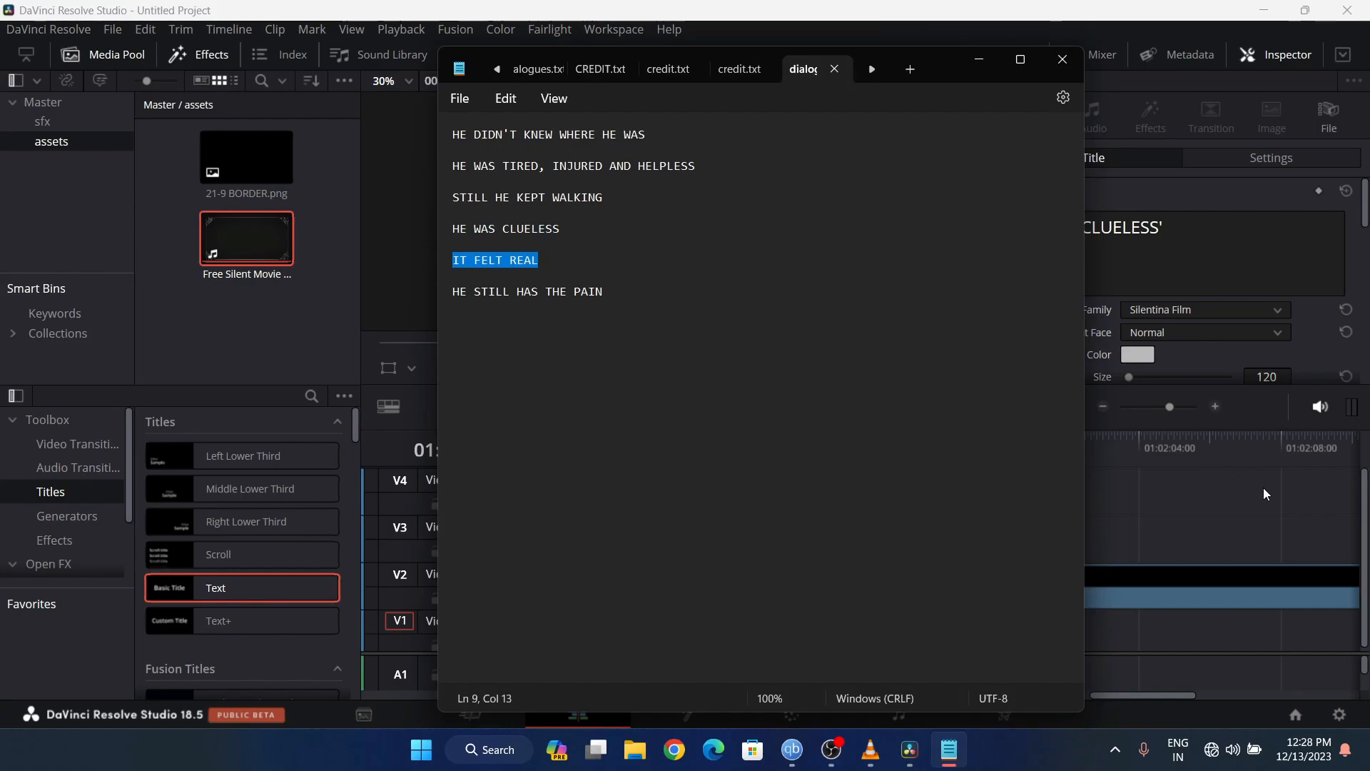
{"action": "left_click", "coordinate": [1160, 215]}
{"action": "left_click", "coordinate": [754, 486]}
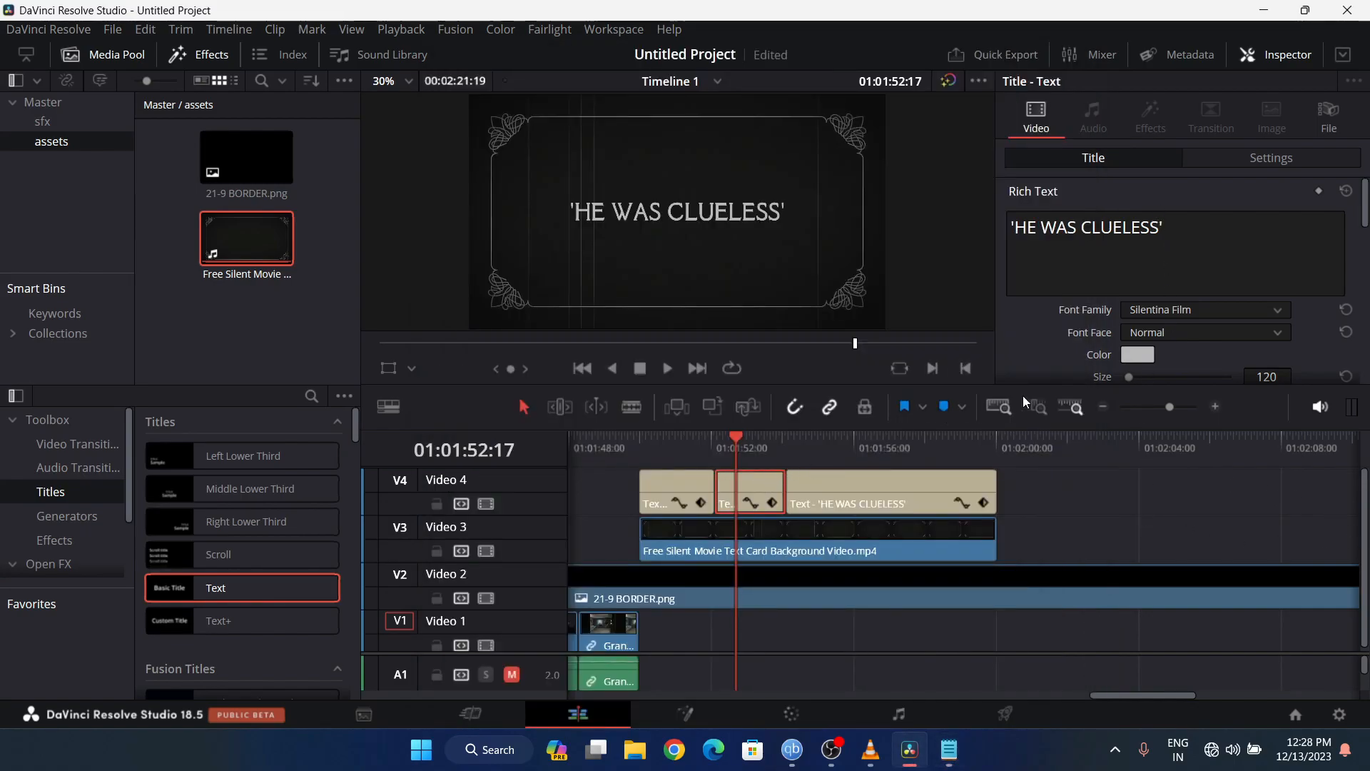
{"action": "left_click_drag", "start_coordinate": [1163, 229], "coordinate": [1018, 228]}
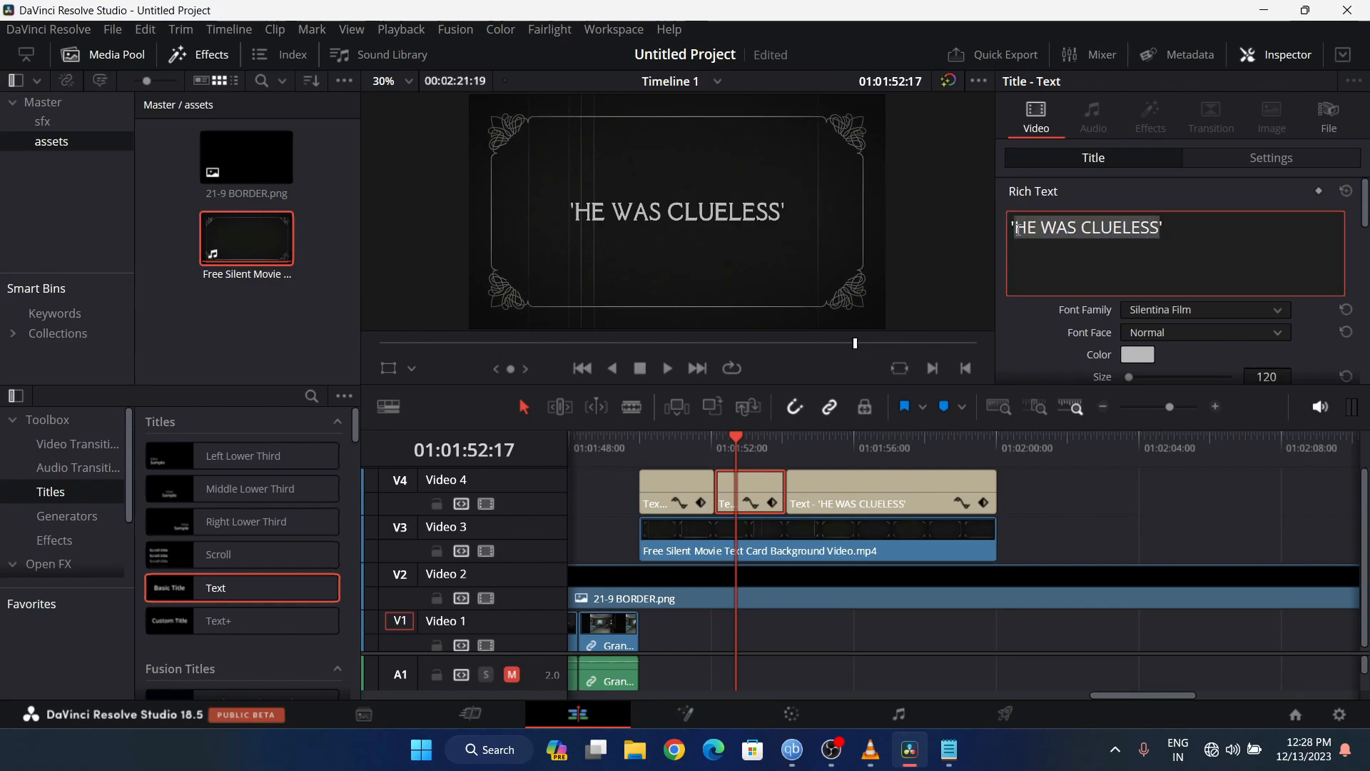
{"action": "type", "text": "IT FELT REAL'"}
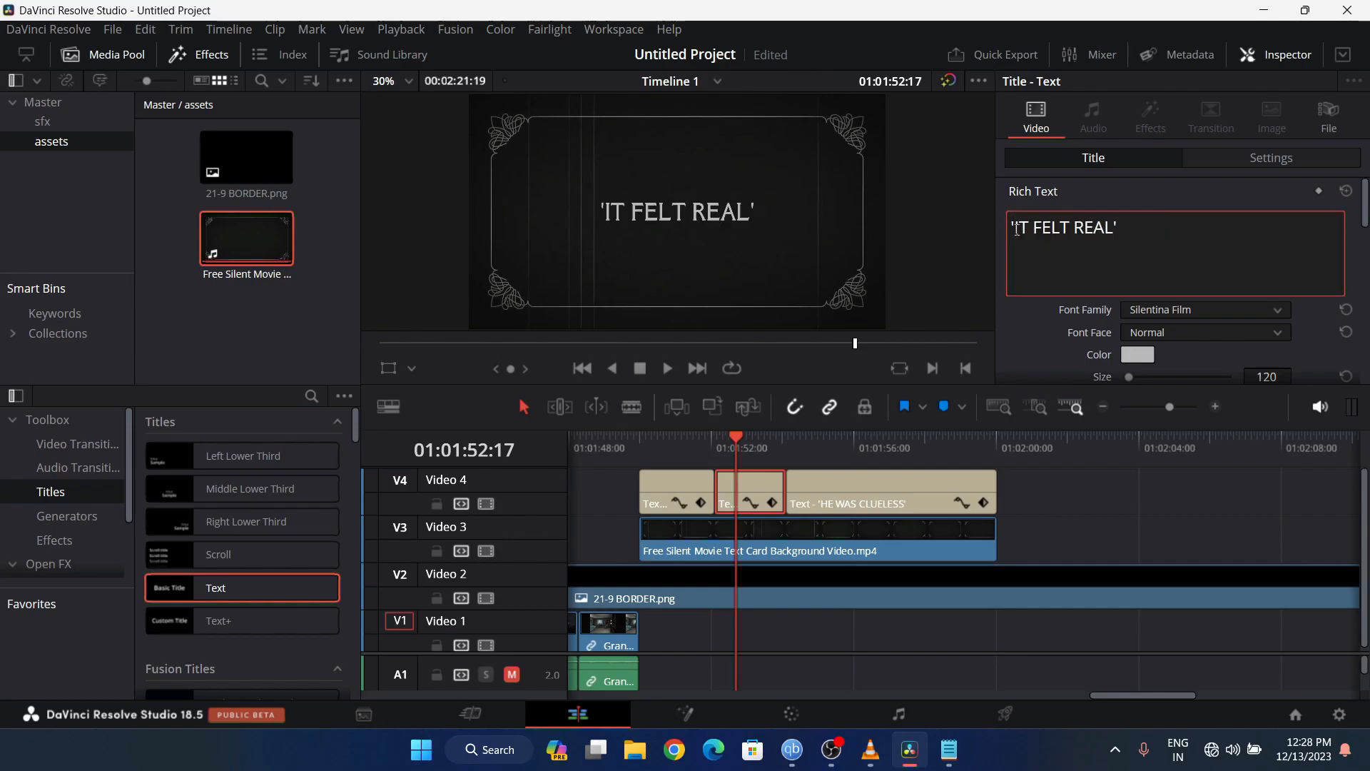
- Replace the third title clip's text with 'HE STILL HAS THE PAIN', copied from the dialogue list in Notepad
{"action": "left_click", "coordinate": [806, 444]}
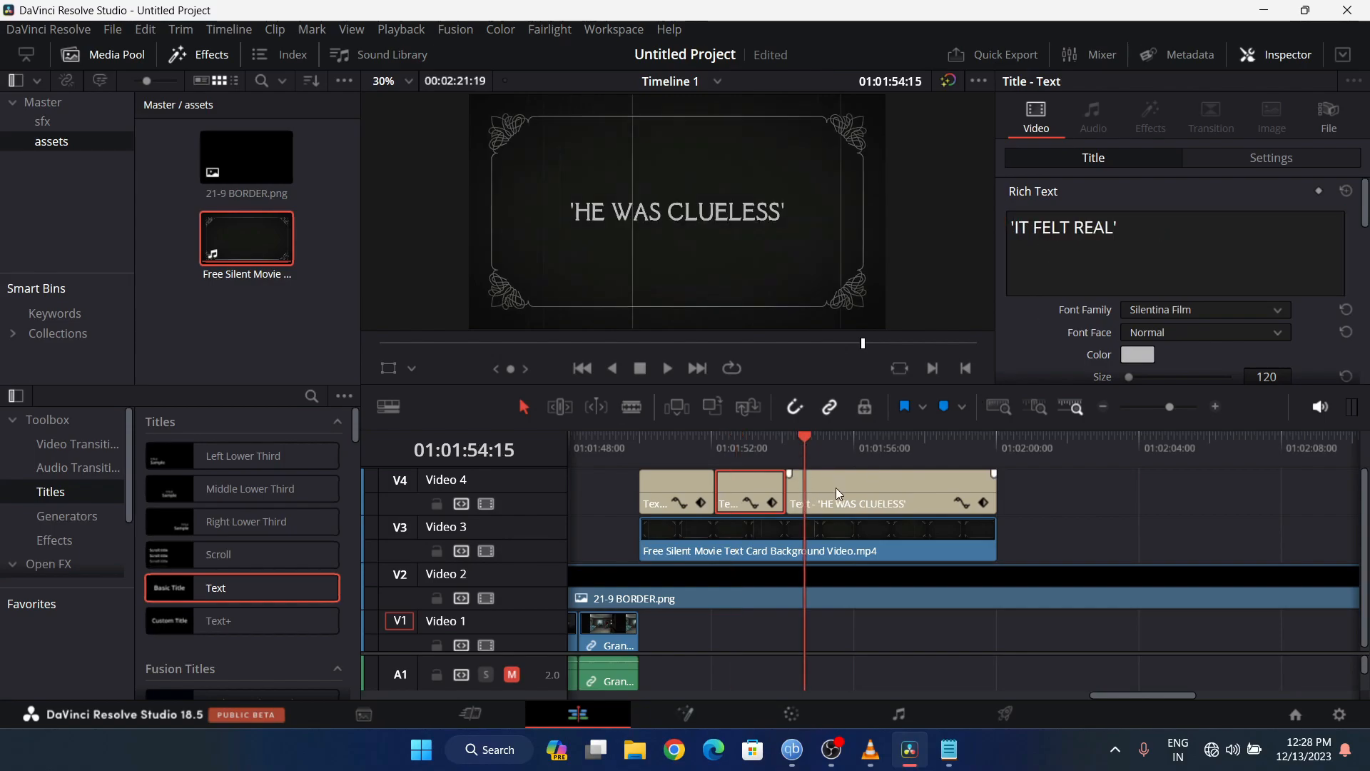
{"action": "left_click", "coordinate": [838, 486]}
{"action": "left_click", "coordinate": [949, 749]}
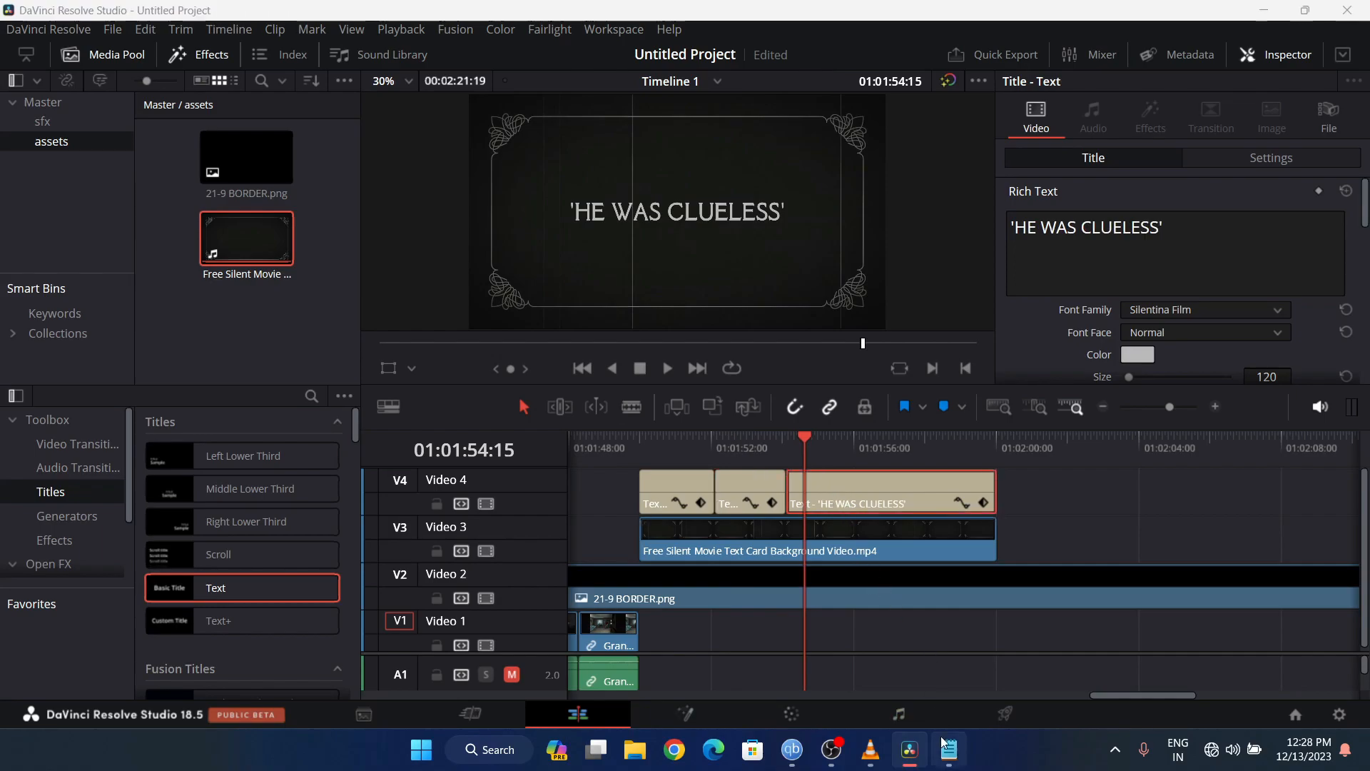
{"action": "left_click_drag", "start_coordinate": [619, 305], "coordinate": [452, 292]}
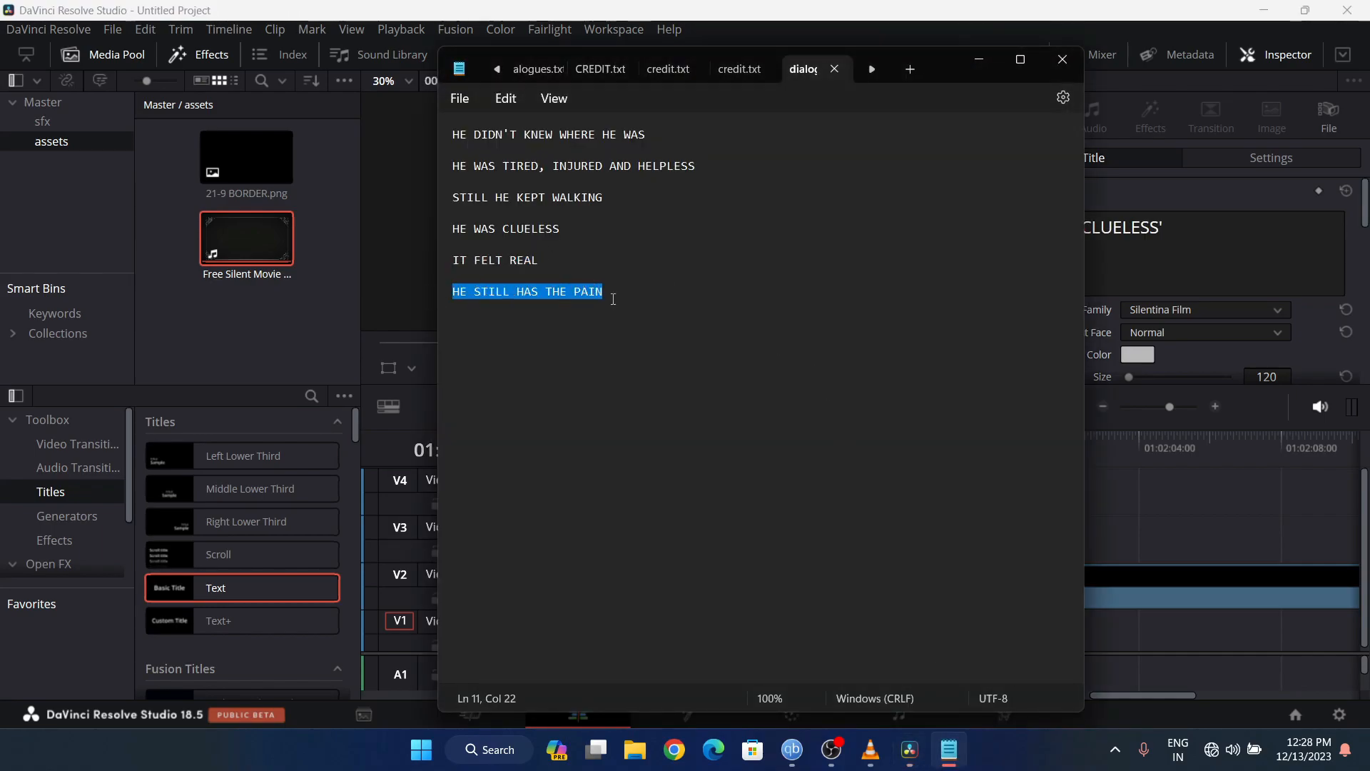
{"action": "left_click", "coordinate": [1227, 494]}
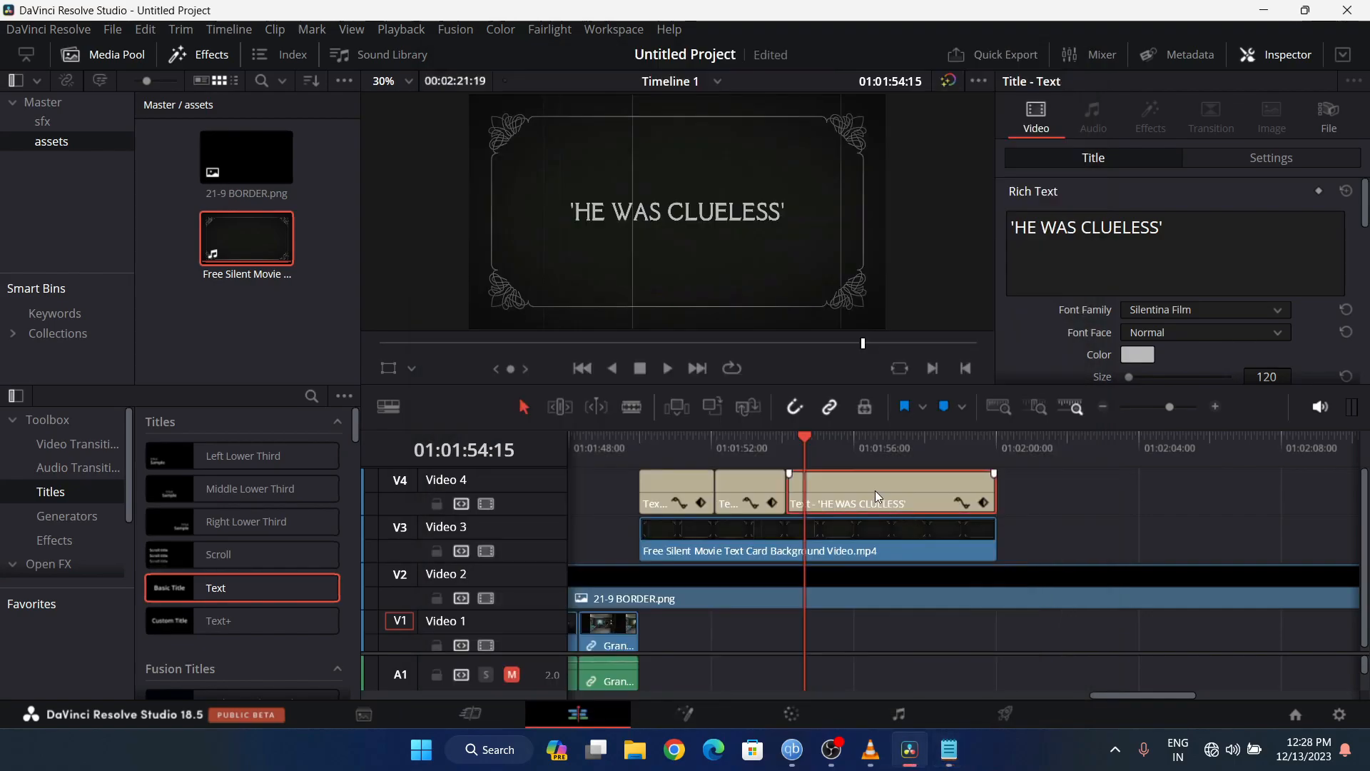
{"action": "left_click_drag", "start_coordinate": [1161, 227], "coordinate": [1014, 230]}
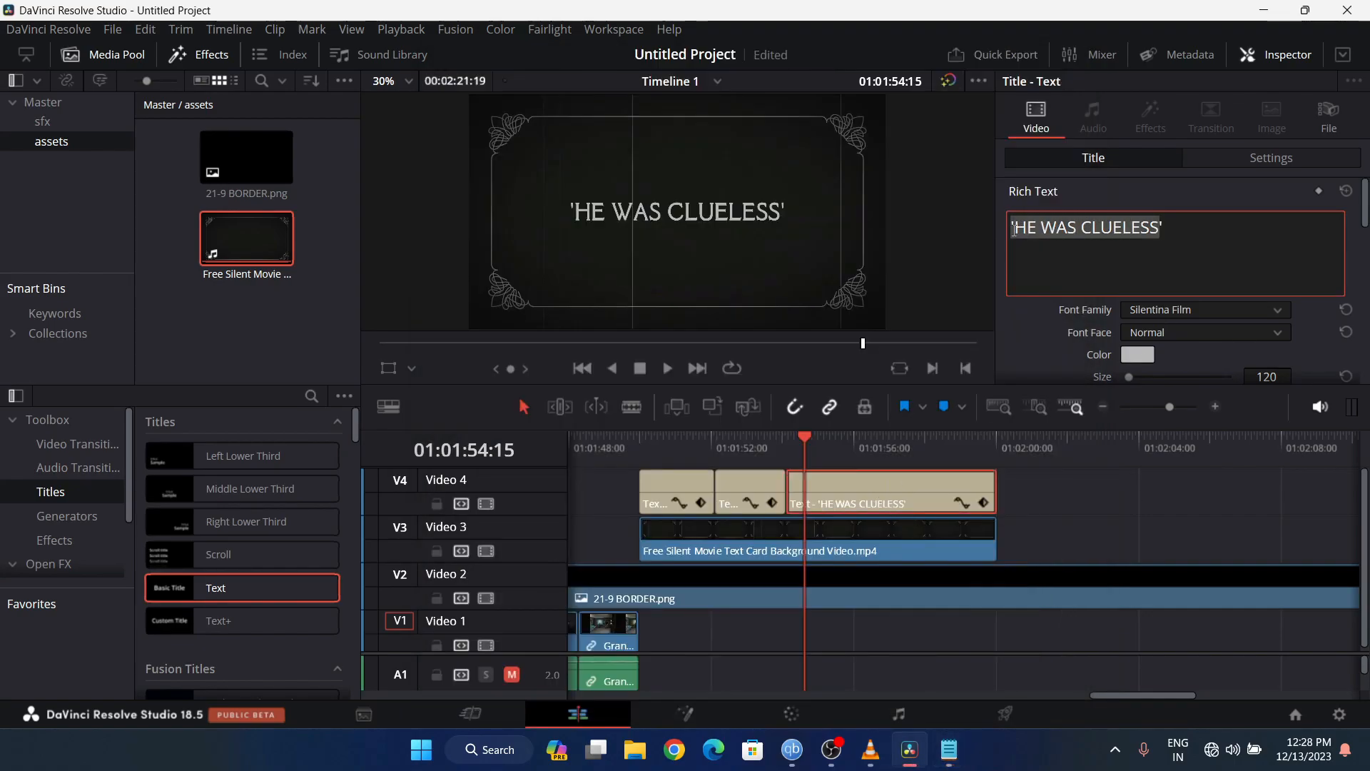
{"action": "type", "text": "HE STILL HAS THE PAIN'"}
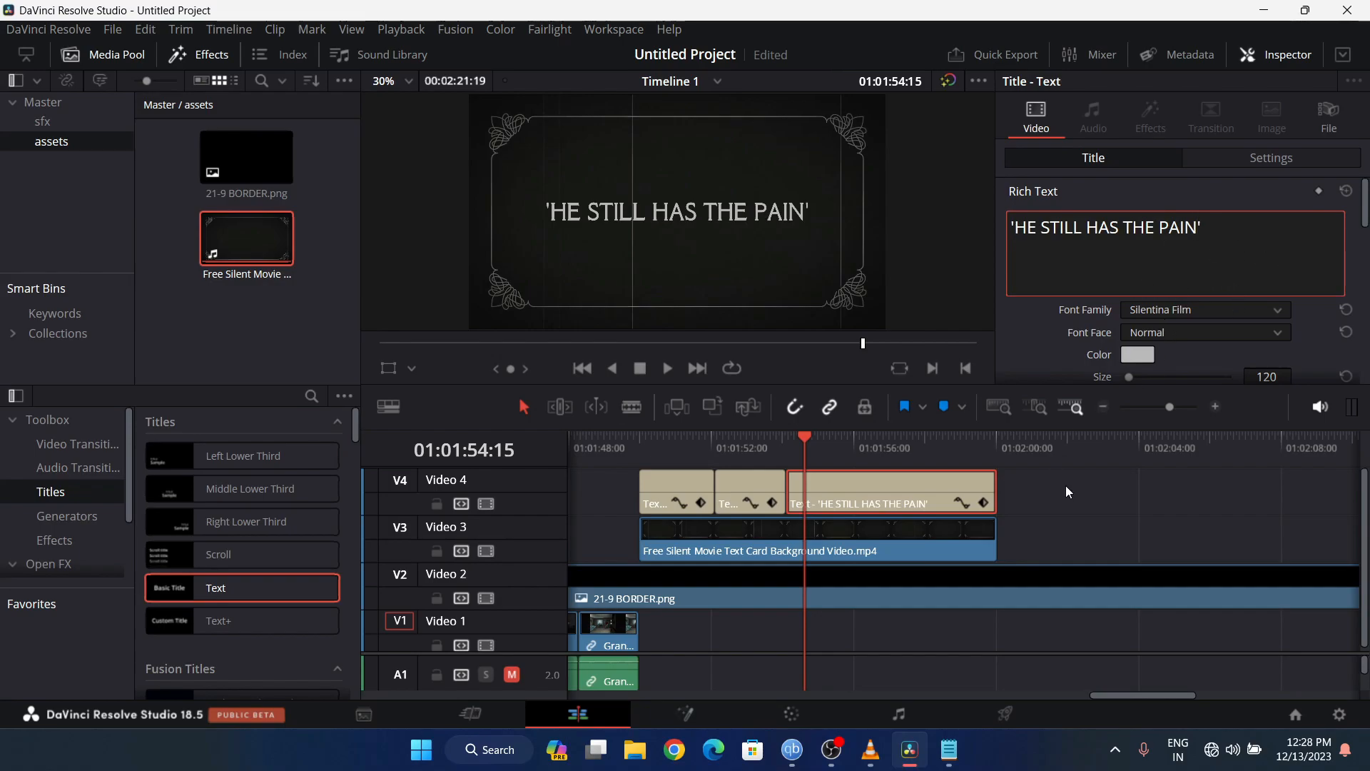
- Split the 'HE STILL HAS THE PAIN' title at 01:01:56:00 and trim the silent movie background's end back to that cut
{"action": "left_click", "coordinate": [785, 437]}
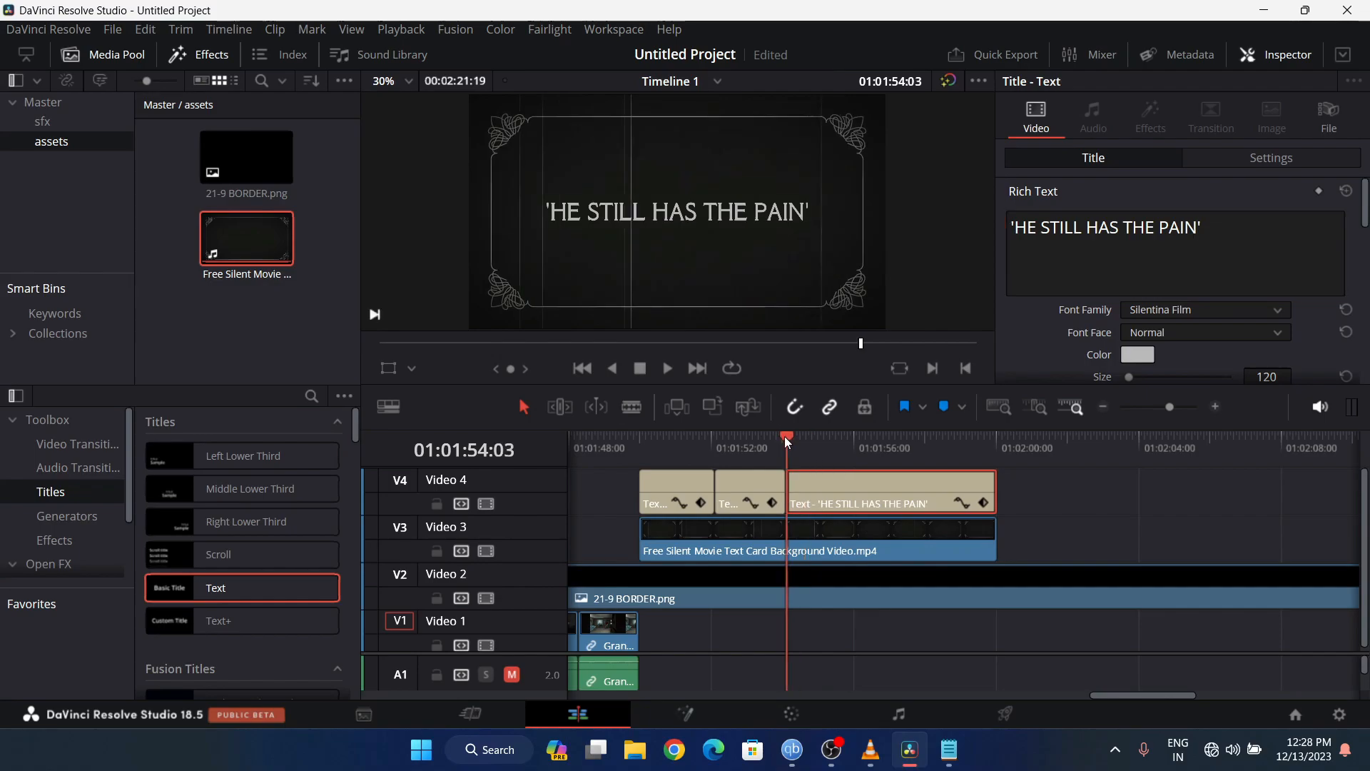
{"action": "key", "text": "space"}
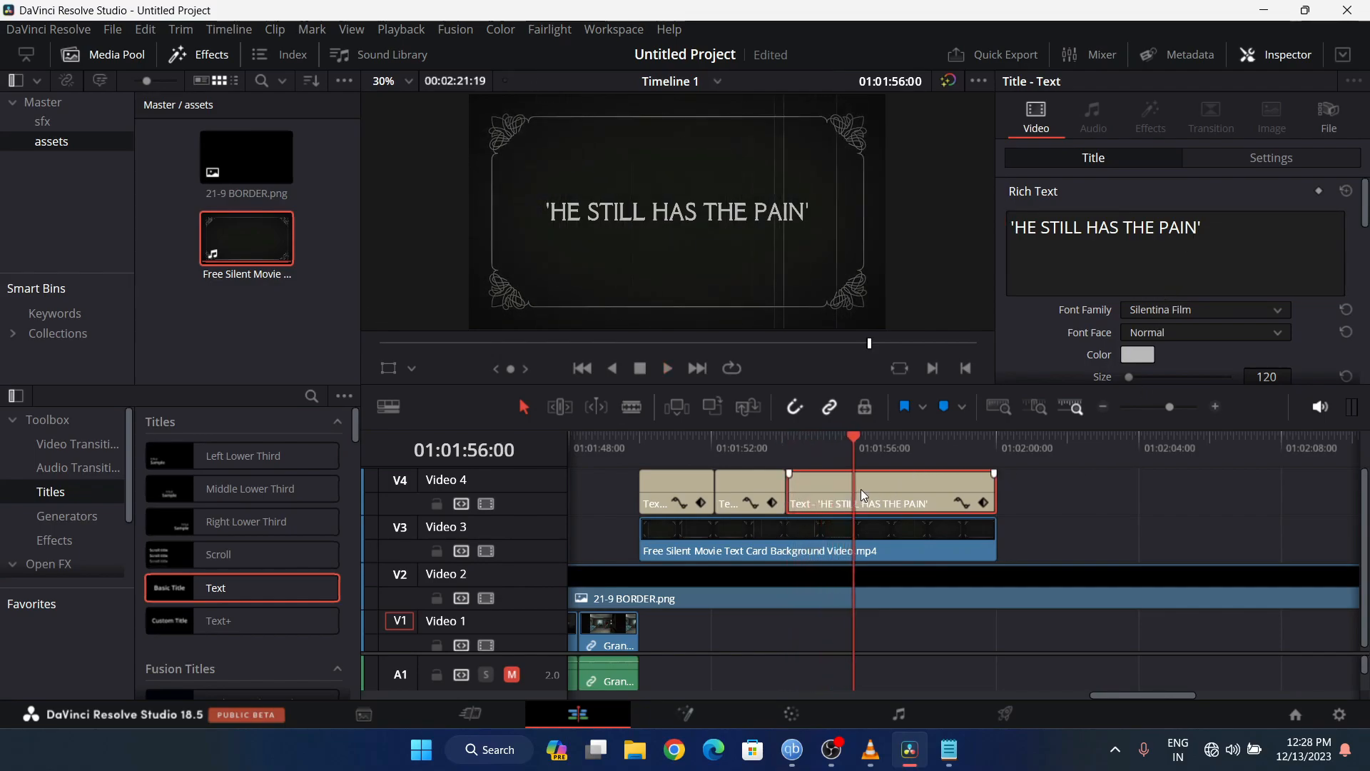
{"action": "key", "text": "ctrl+b"}
{"action": "left_click", "coordinate": [1060, 511]}
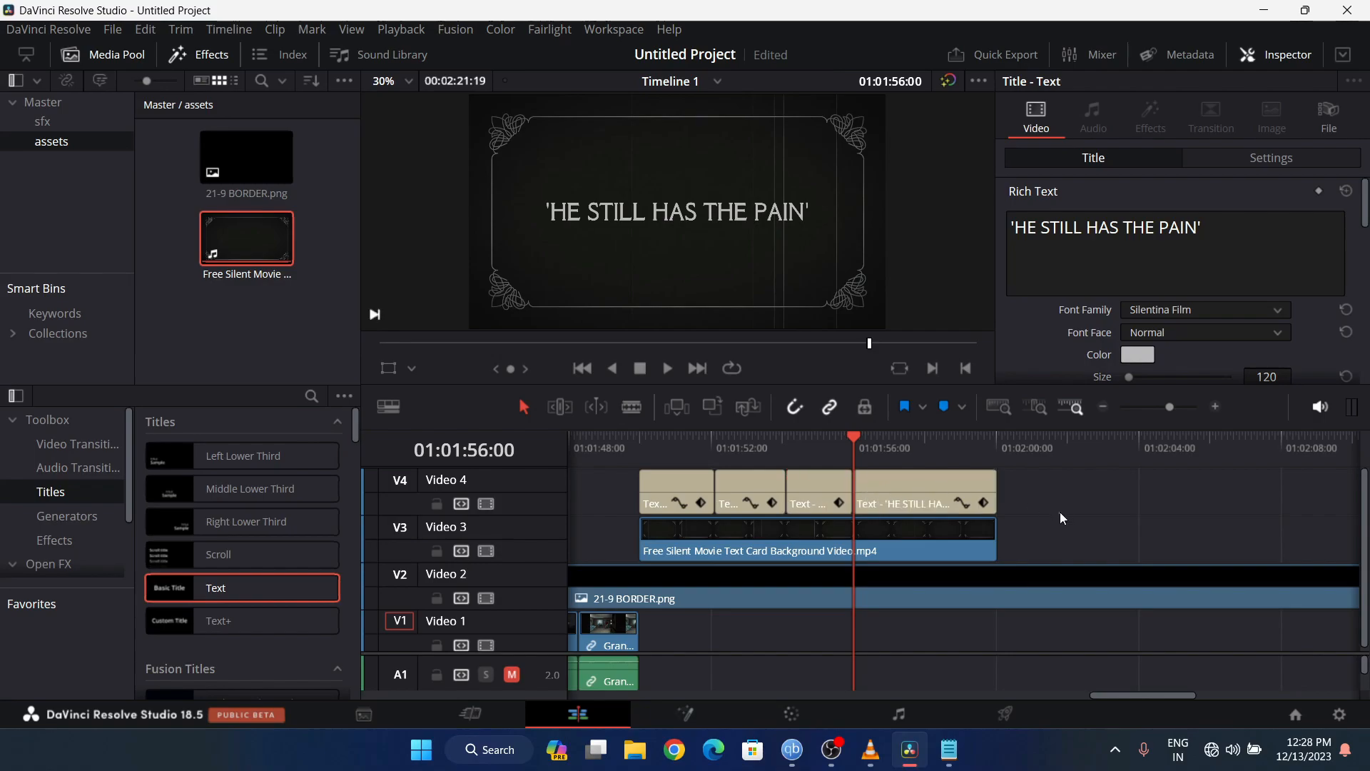
{"action": "left_click", "coordinate": [940, 547]}
{"action": "left_click_drag", "start_coordinate": [996, 539], "coordinate": [888, 549]}
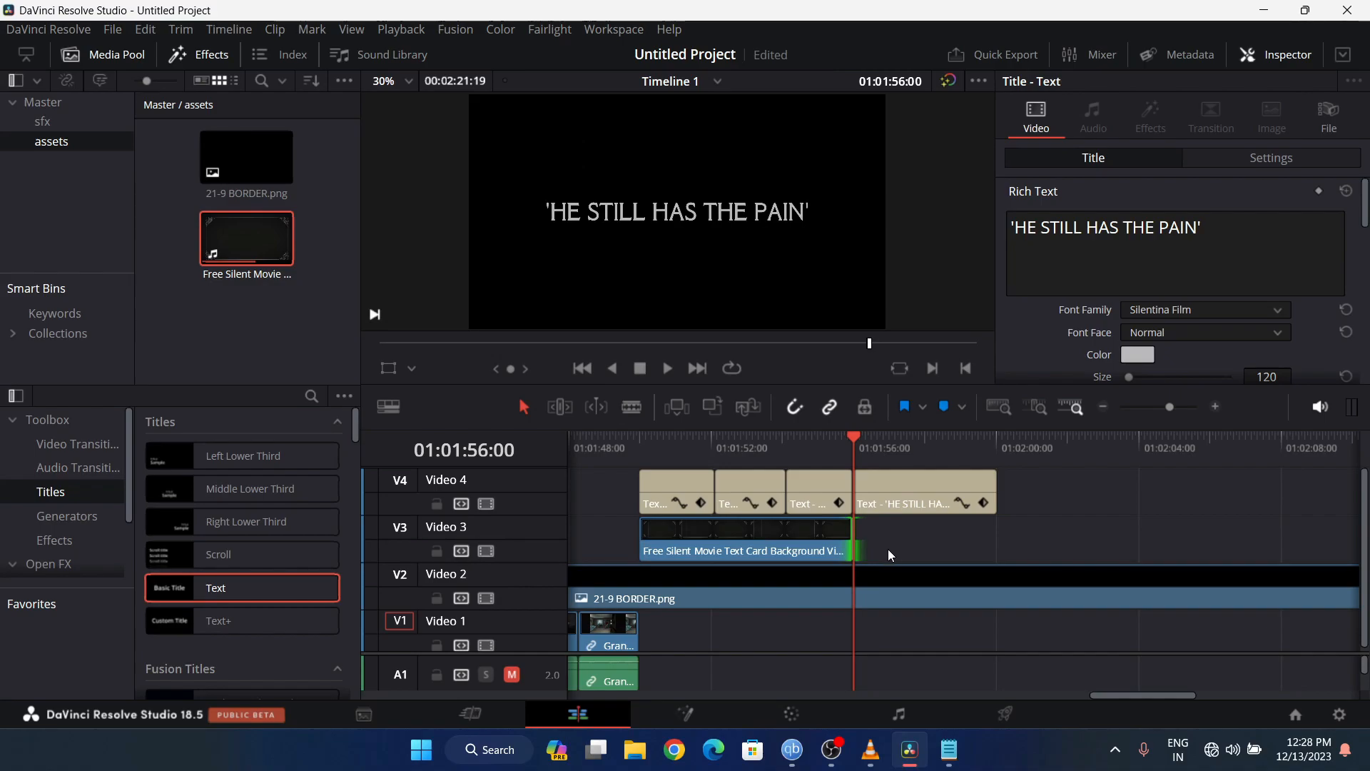
- In the last title clip, color the opening quote and the words HE STILL HAS THE black (#000000)
{"action": "key", "text": "space"}
{"action": "key", "text": "space"}
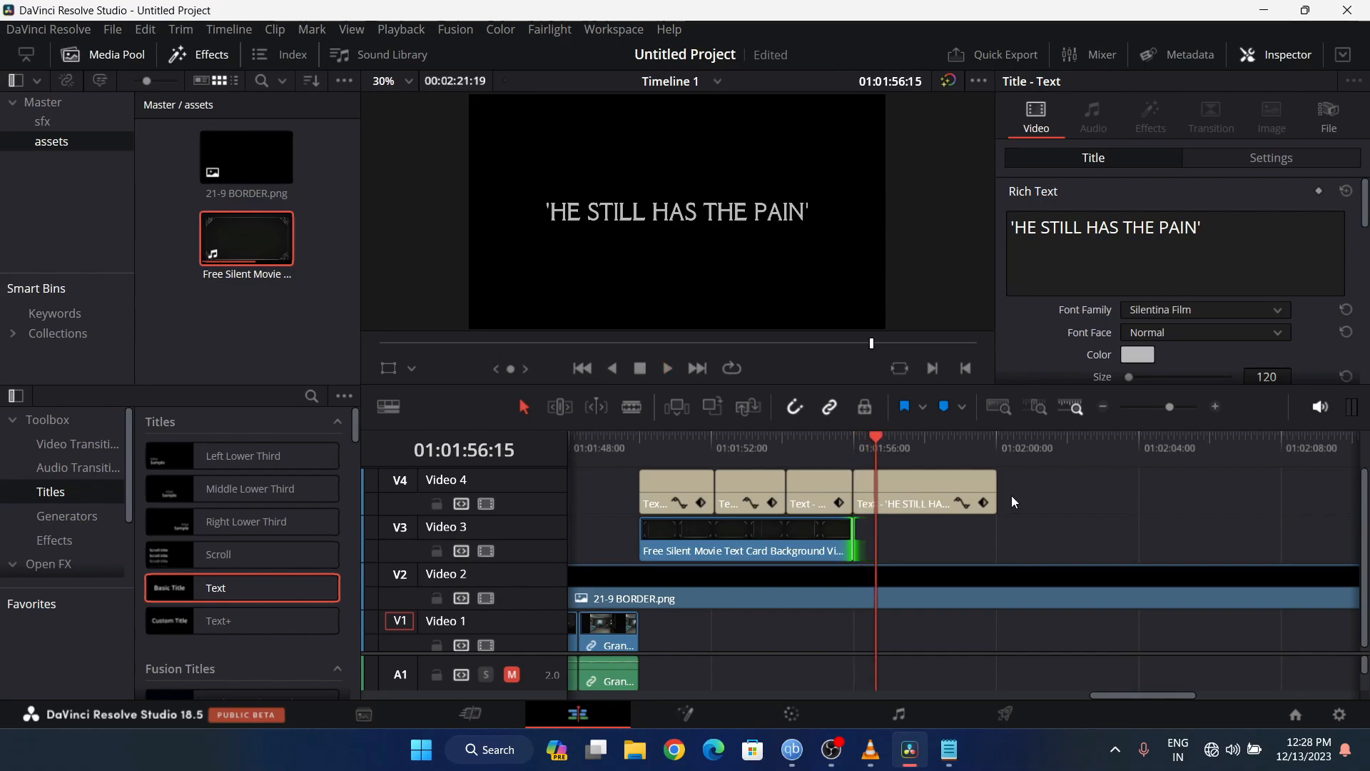
{"action": "left_click", "coordinate": [932, 485]}
{"action": "left_click_drag", "start_coordinate": [1162, 227], "coordinate": [940, 230]}
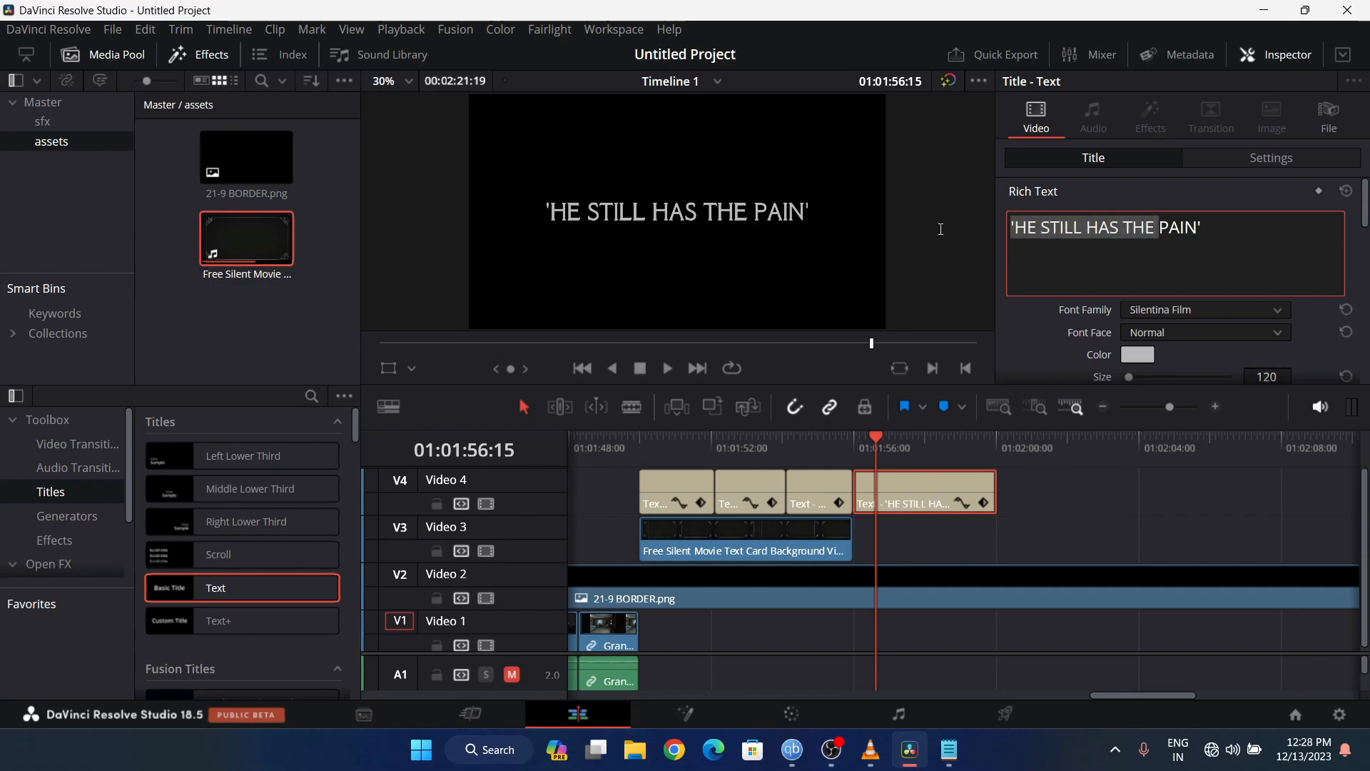
{"action": "left_click", "coordinate": [1139, 354]}
{"action": "left_click_drag", "start_coordinate": [873, 335], "coordinate": [892, 477]}
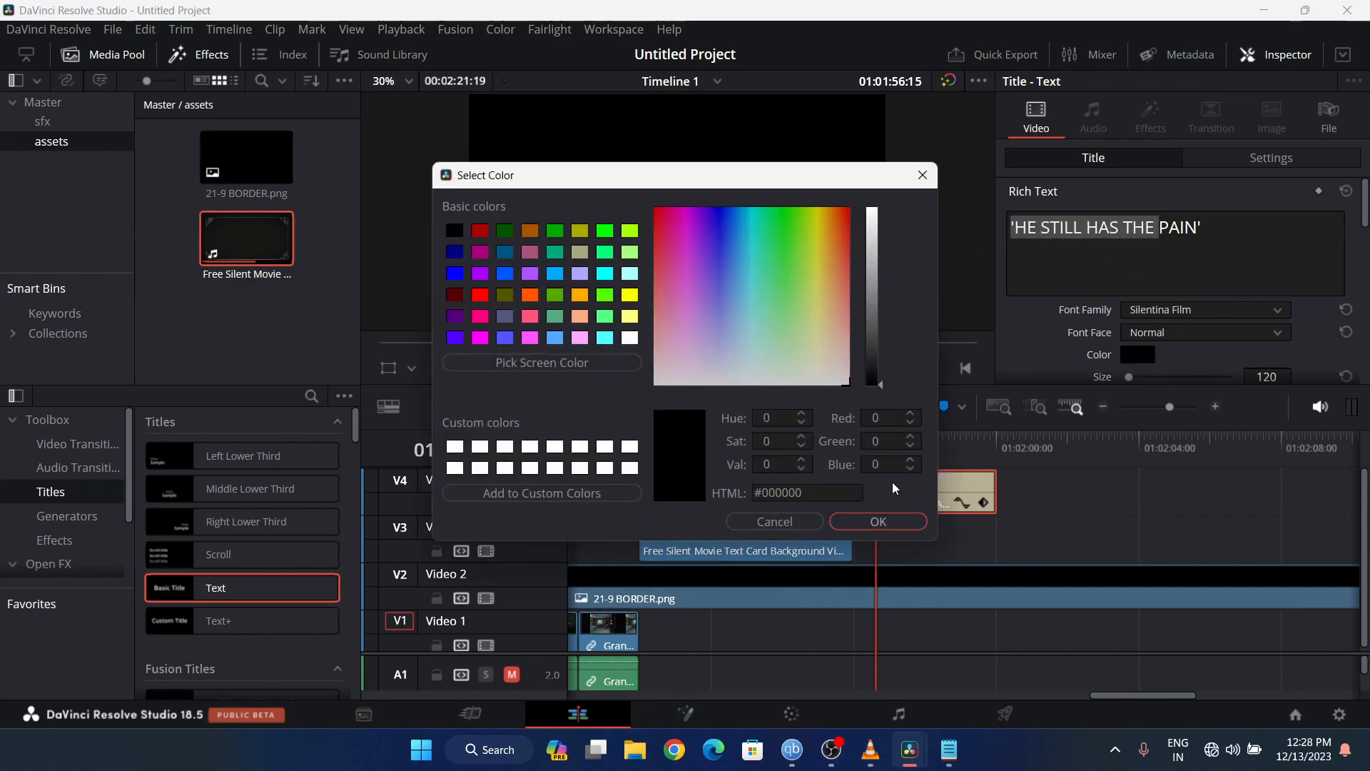
{"action": "left_click", "coordinate": [892, 520]}
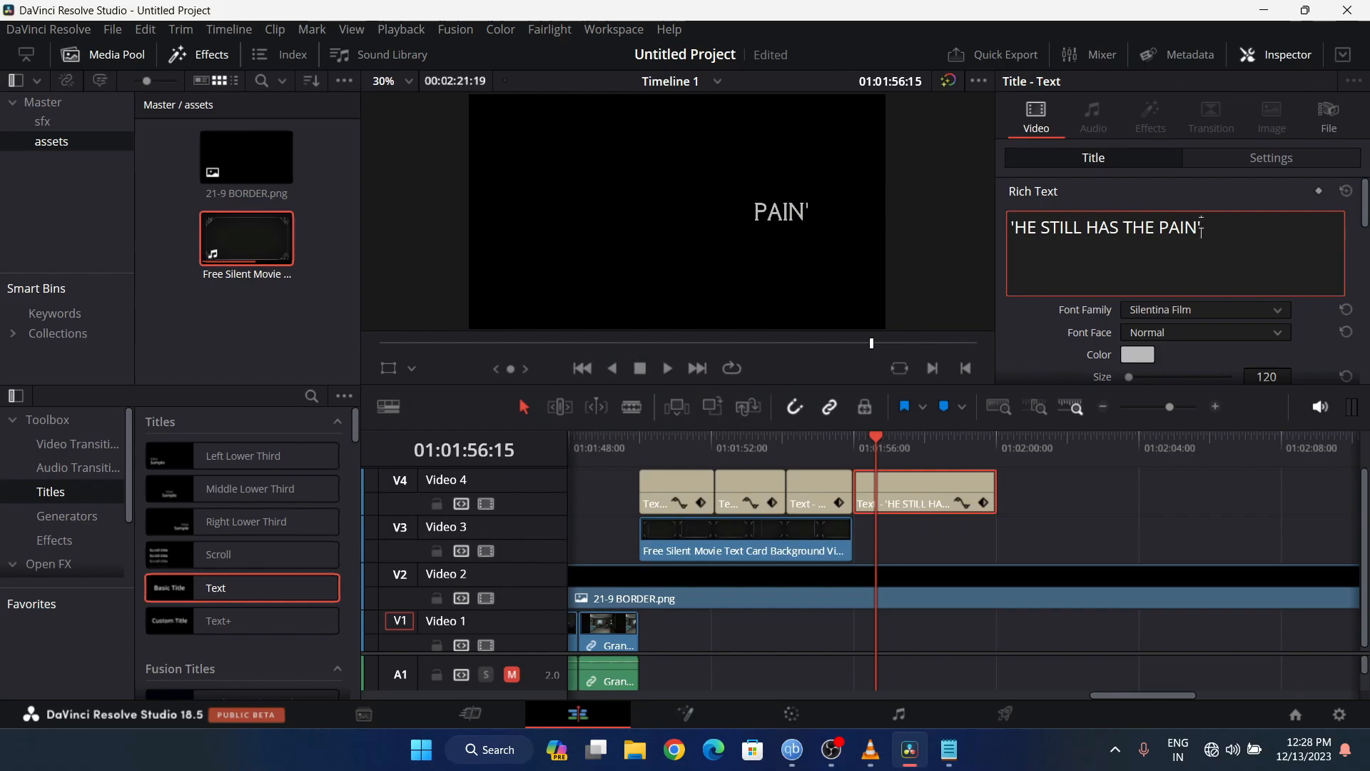
- Color the closing quotation mark of the last title black
{"action": "left_click", "coordinate": [1139, 355]}
{"action": "left_click_drag", "start_coordinate": [892, 357], "coordinate": [891, 484]}
{"action": "left_click", "coordinate": [875, 521]}
- Color the word PAIN in the last title red (#ff0000)
{"action": "left_click_drag", "start_coordinate": [1197, 223], "coordinate": [1167, 224]}
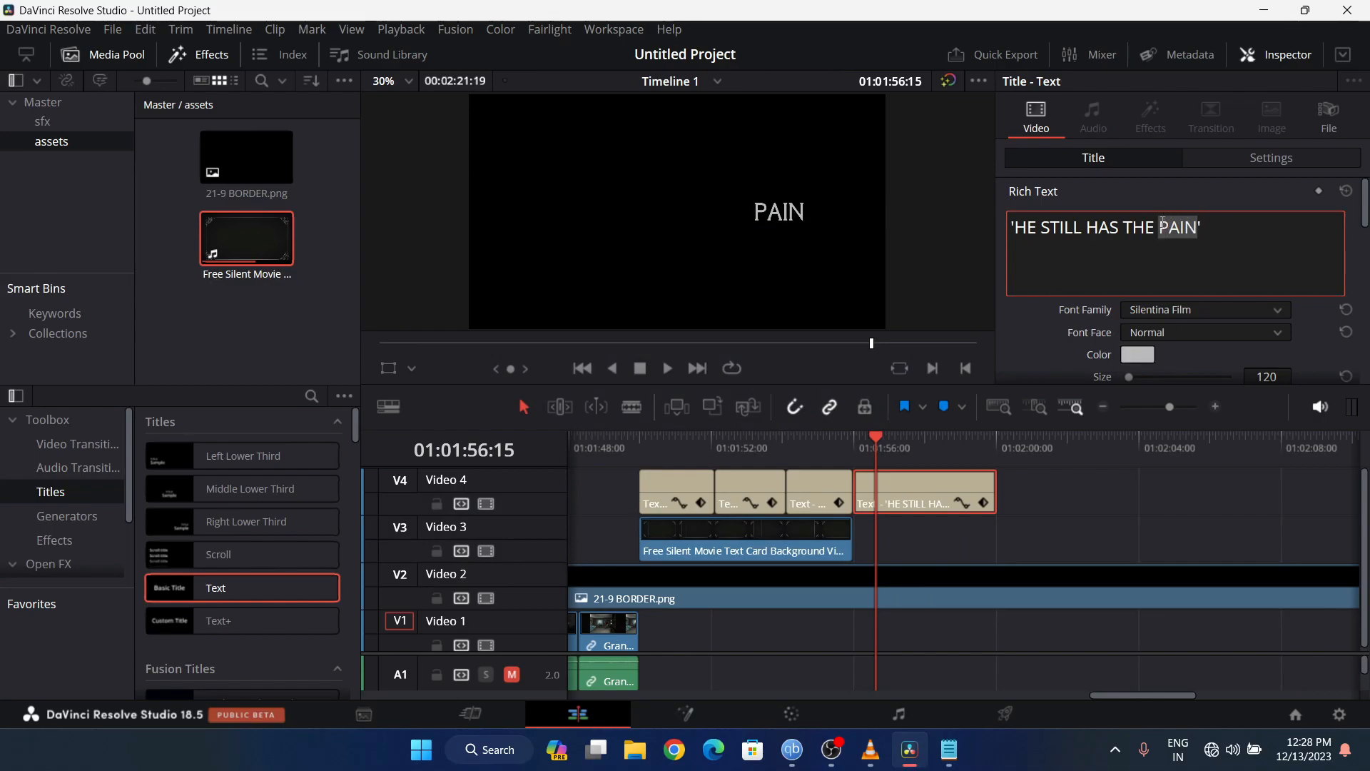
{"action": "left_click", "coordinate": [1141, 356]}
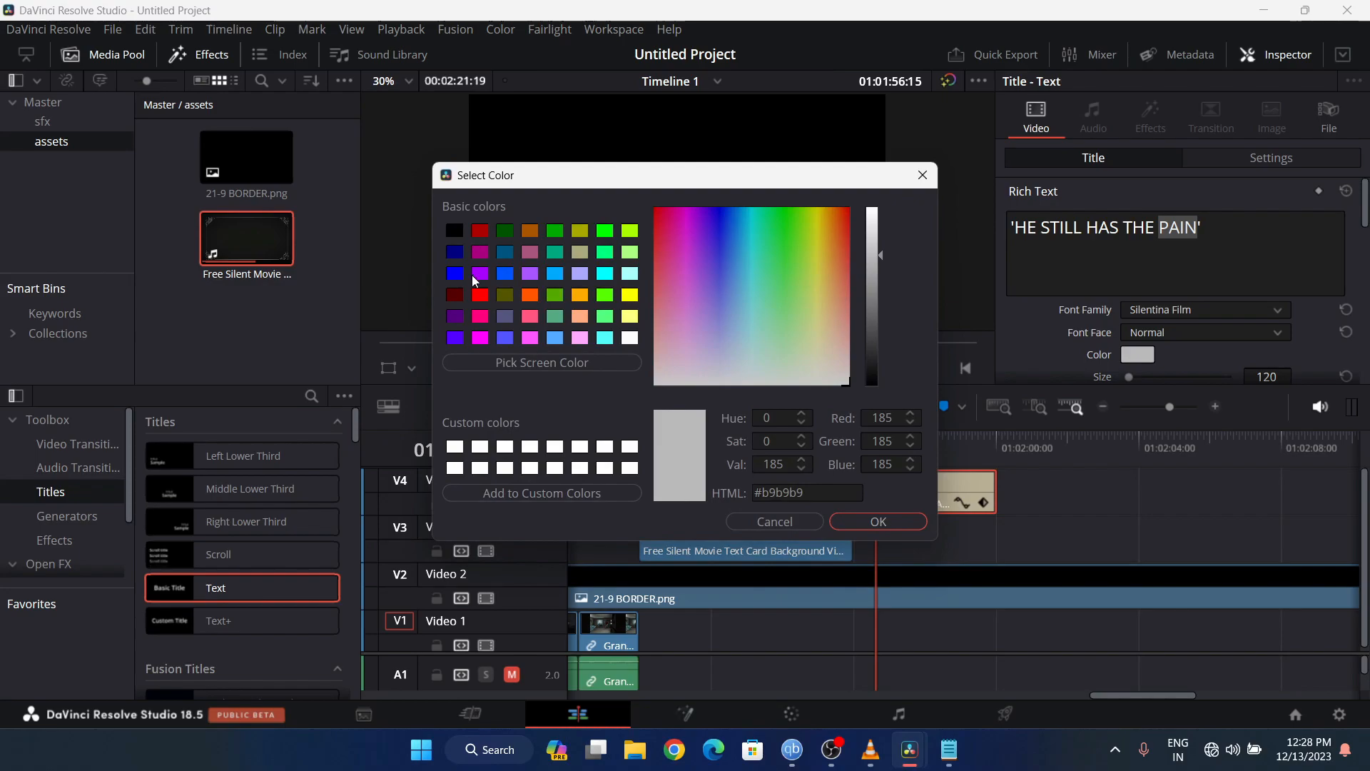
{"action": "left_click", "coordinate": [481, 295]}
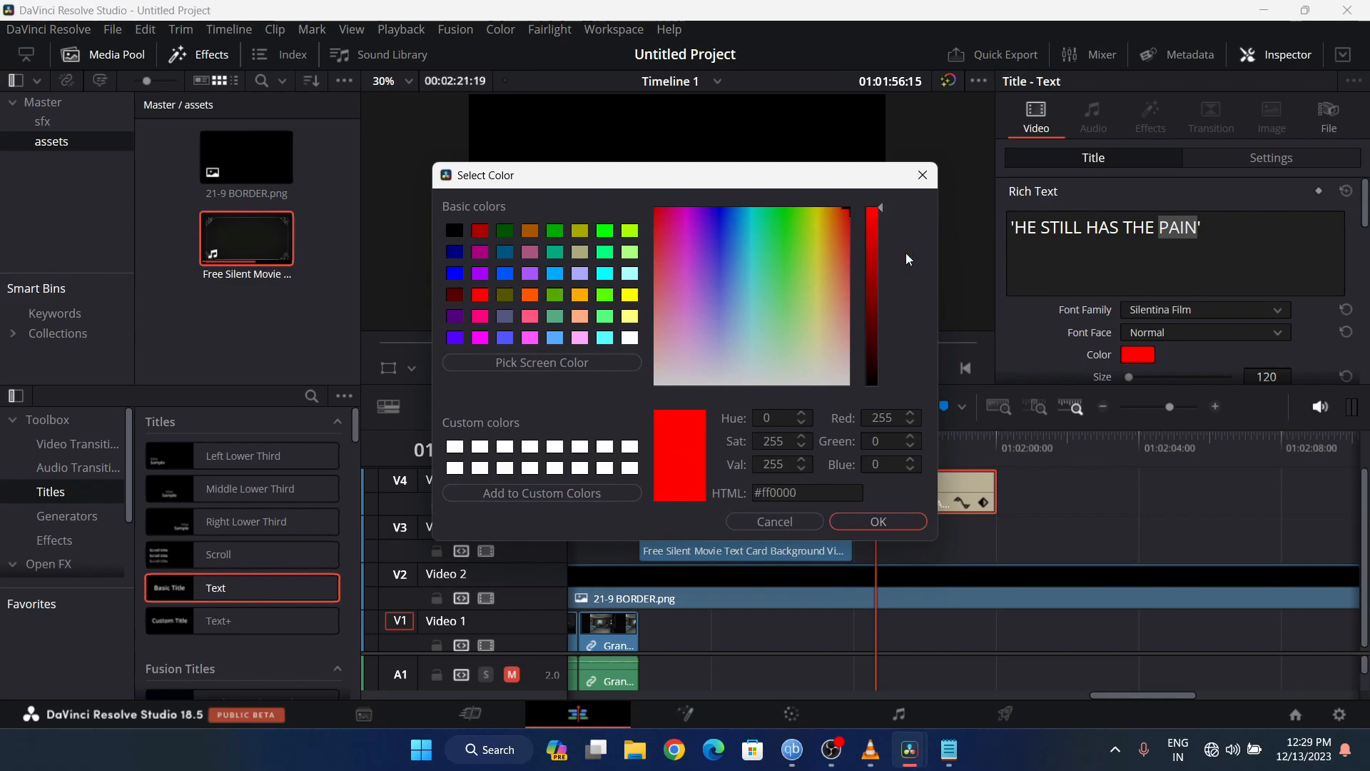
{"action": "left_click", "coordinate": [895, 514]}
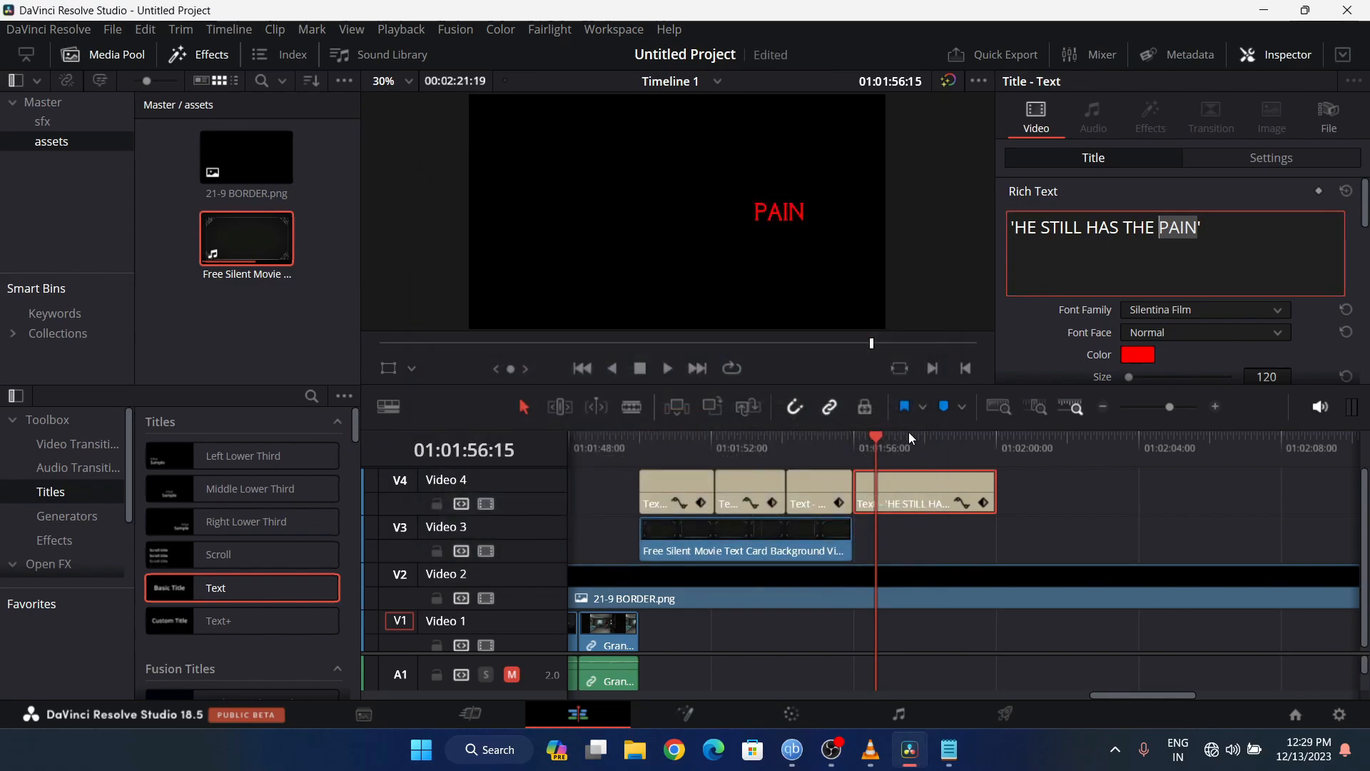
- Play the last title and extend its end to about 01:02:04
{"action": "left_click", "coordinate": [834, 446]}
{"action": "key", "text": "space"}
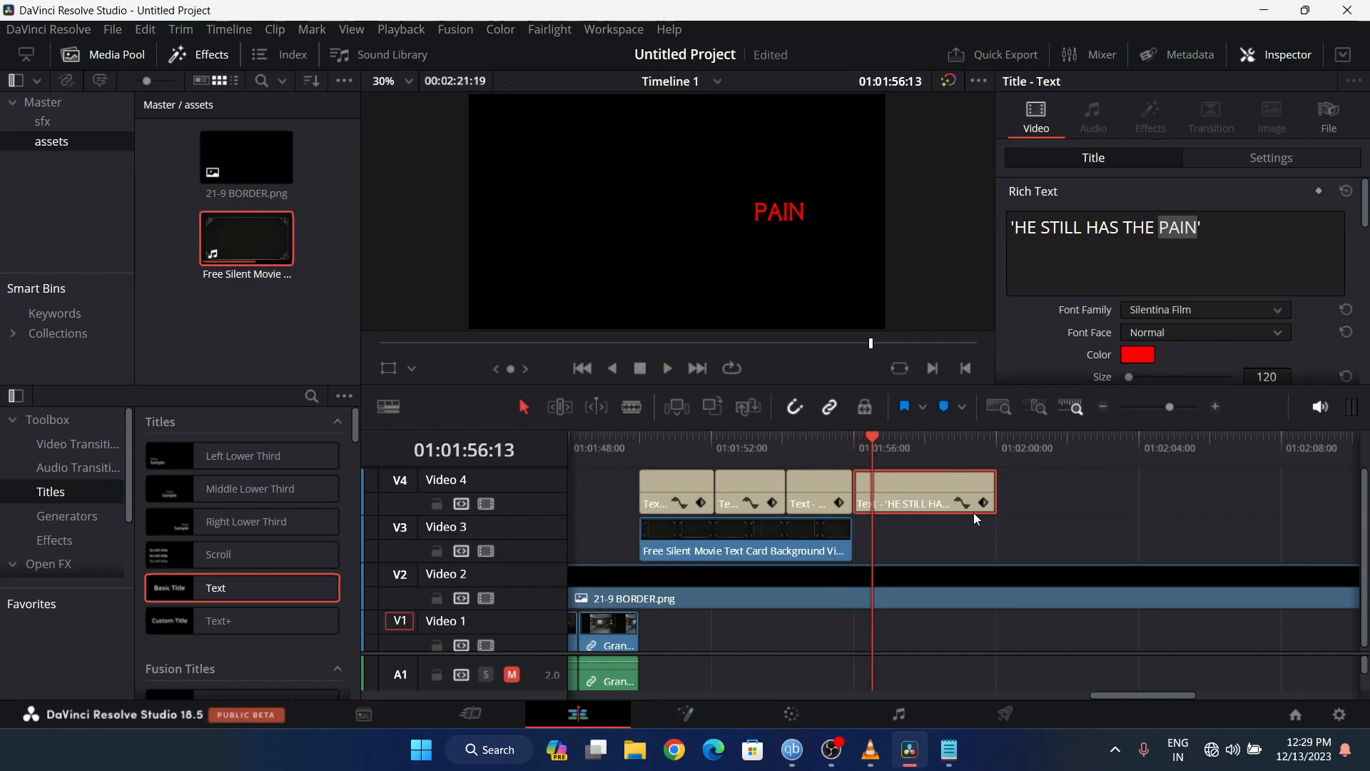
{"action": "left_click_drag", "start_coordinate": [996, 491], "coordinate": [1147, 491]}
{"action": "key", "text": "space"}
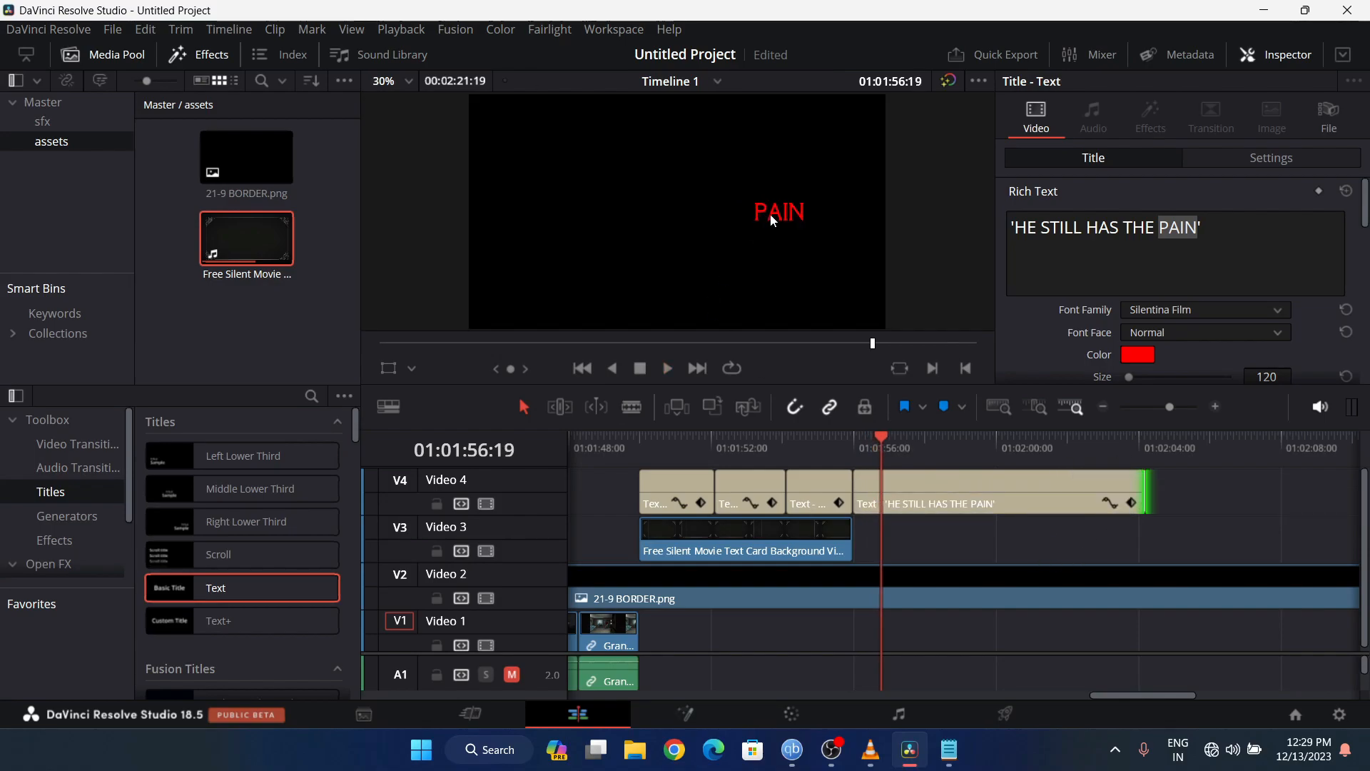
- Add Zoom and Position keyframes to the PAIN title at 01:01:56:22
{"action": "mouse_move", "coordinate": [873, 444]}
{"action": "left_mouse_down"}
{"action": "mouse_move", "coordinate": [858, 439]}
{"action": "mouse_move", "coordinate": [887, 448]}
{"action": "left_mouse_up"}
{"action": "left_click", "coordinate": [900, 488]}
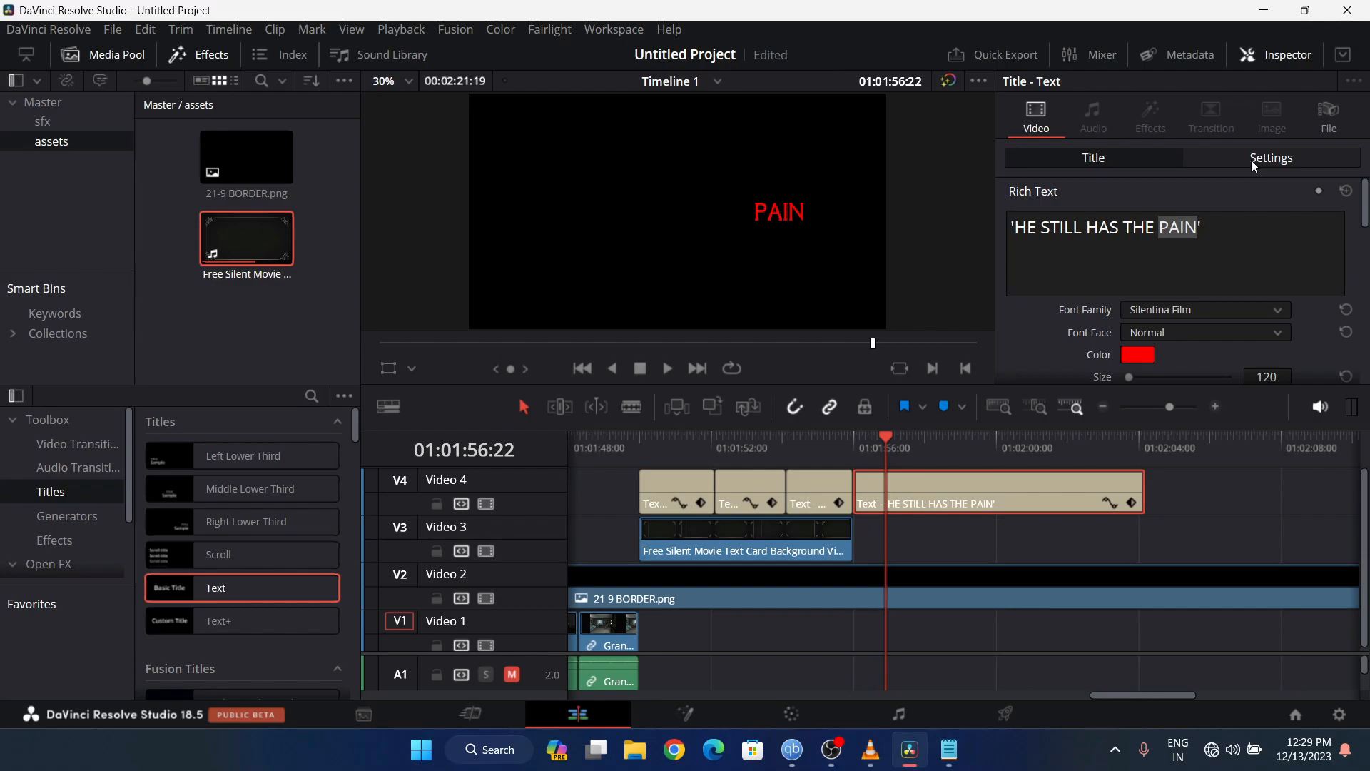
{"action": "scroll", "coordinate": [1194, 265], "scroll_direction": "down", "scroll_amount": 3}
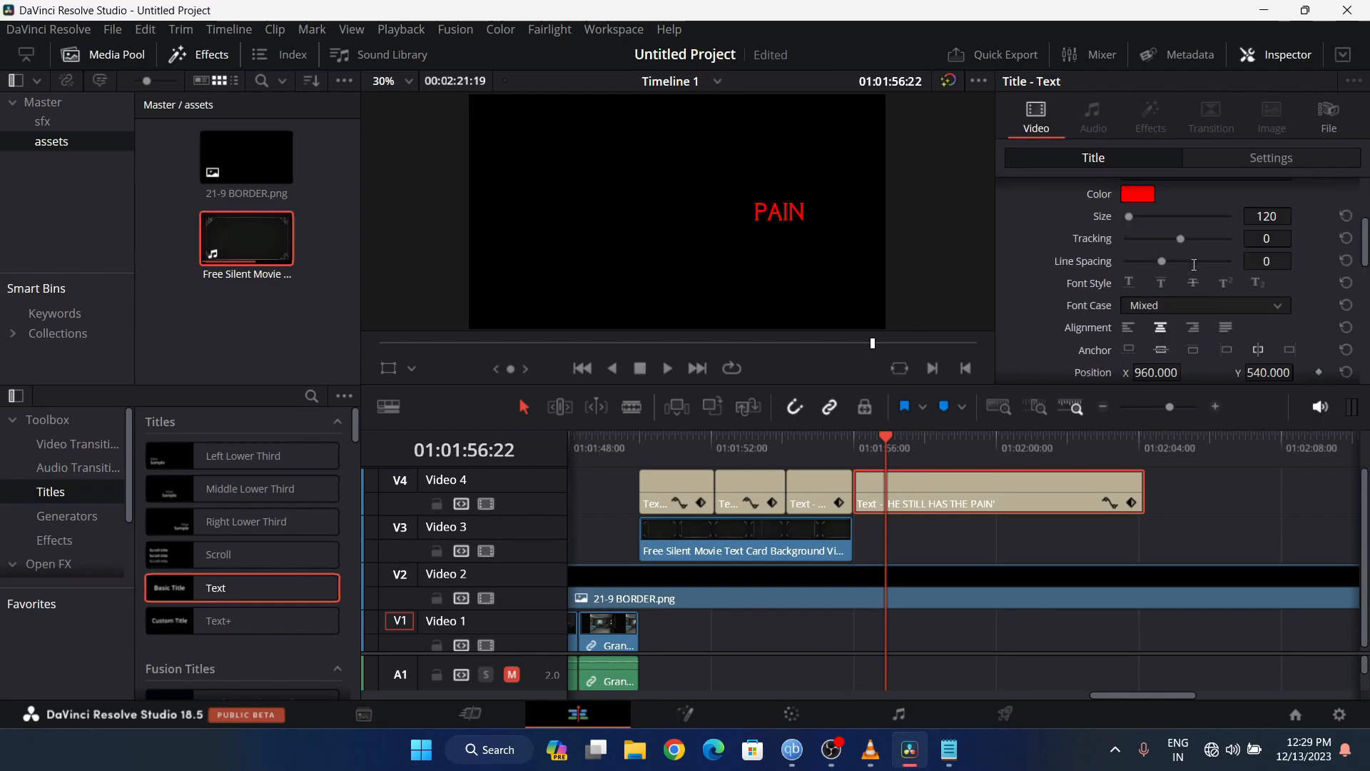
{"action": "left_click", "coordinate": [1286, 157]}
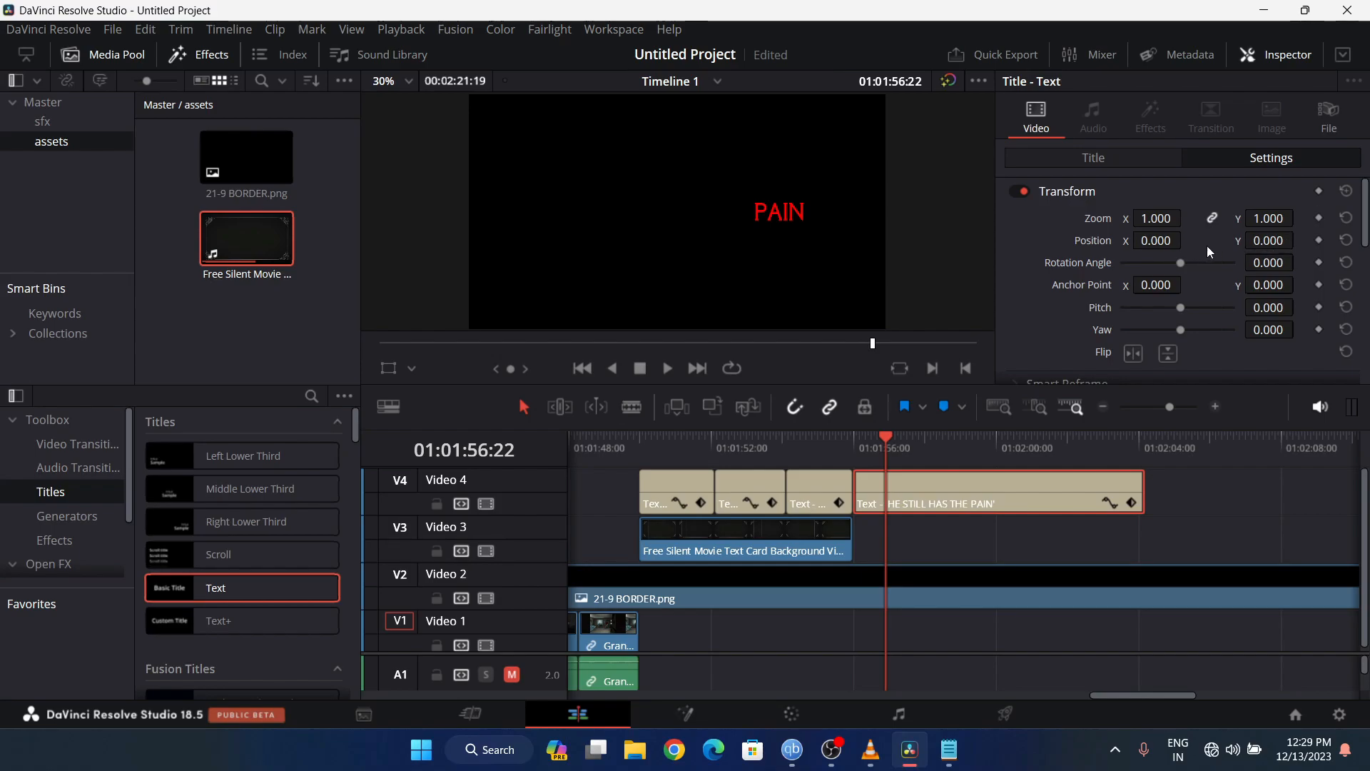
{"action": "left_click", "coordinate": [1318, 218]}
{"action": "left_click", "coordinate": [1320, 239]}
- At 01:02:01:16, keyframe the PAIN title's Zoom at 1.390 and Position at X -653, Y 19, and play back the animation
{"action": "left_click_drag", "start_coordinate": [918, 444], "coordinate": [1057, 451]}
{"action": "left_click_drag", "start_coordinate": [1150, 219], "coordinate": [1156, 218]}
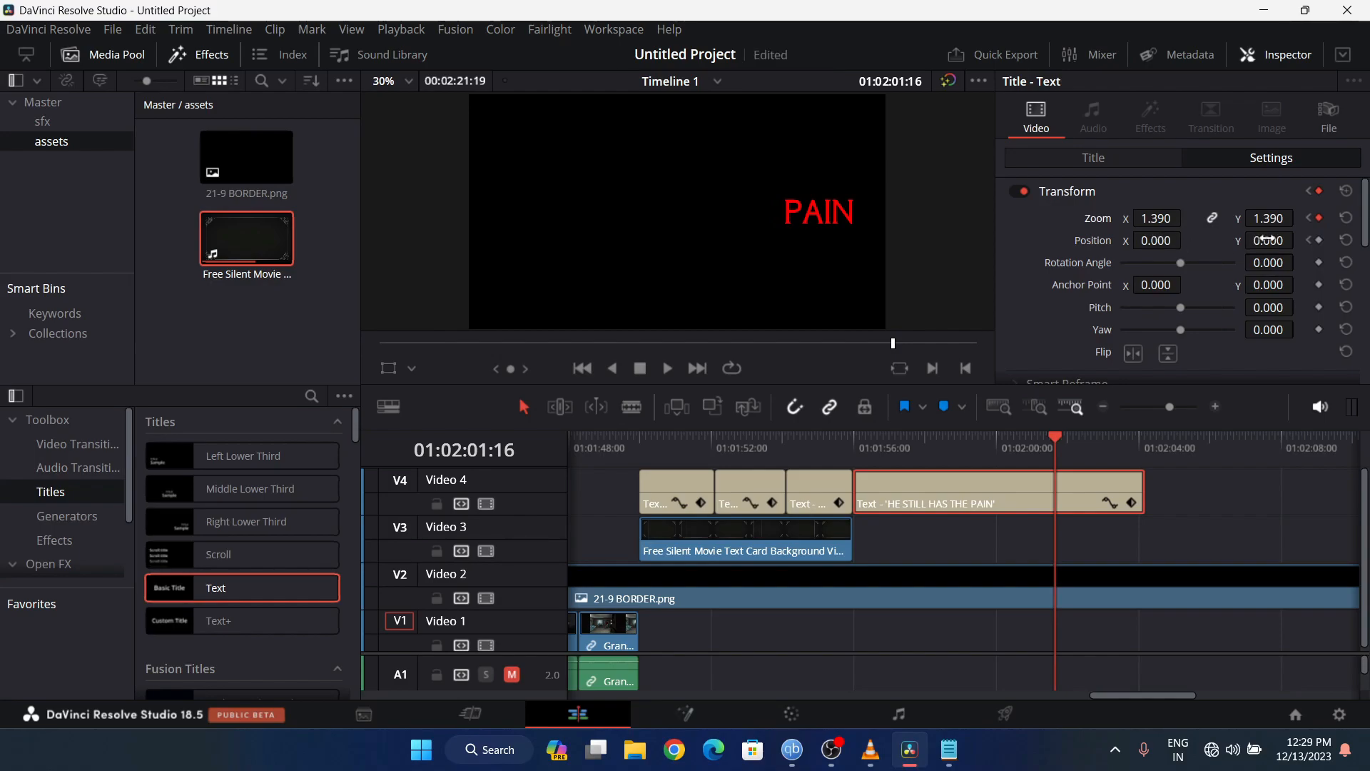
{"action": "mouse_move", "coordinate": [1166, 241]}
{"action": "left_mouse_down"}
{"action": "mouse_move", "coordinate": [942, 241]}
{"action": "mouse_move", "coordinate": [1186, 240]}
{"action": "left_mouse_up"}
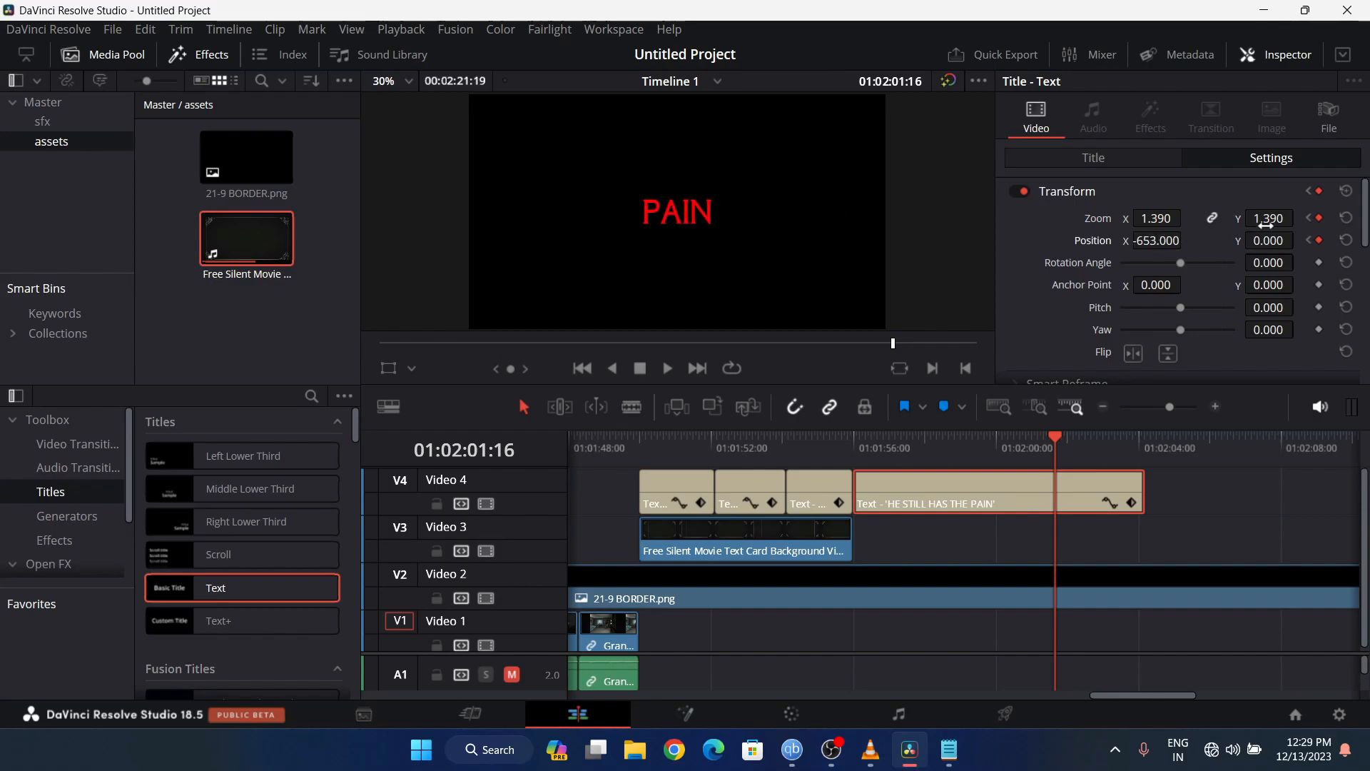
{"action": "left_click_drag", "start_coordinate": [1272, 244], "coordinate": [1299, 239]}
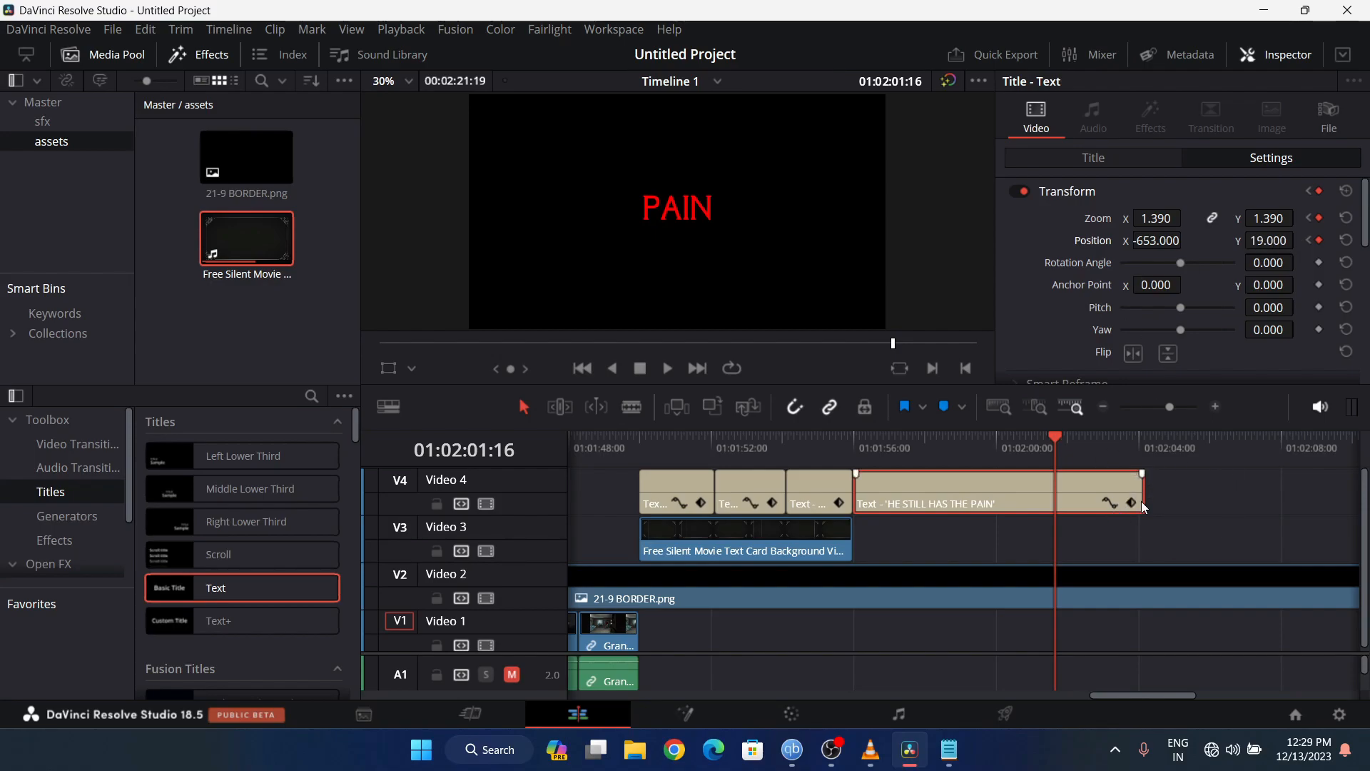
{"action": "left_click", "coordinate": [866, 450]}
{"action": "key", "text": "space"}
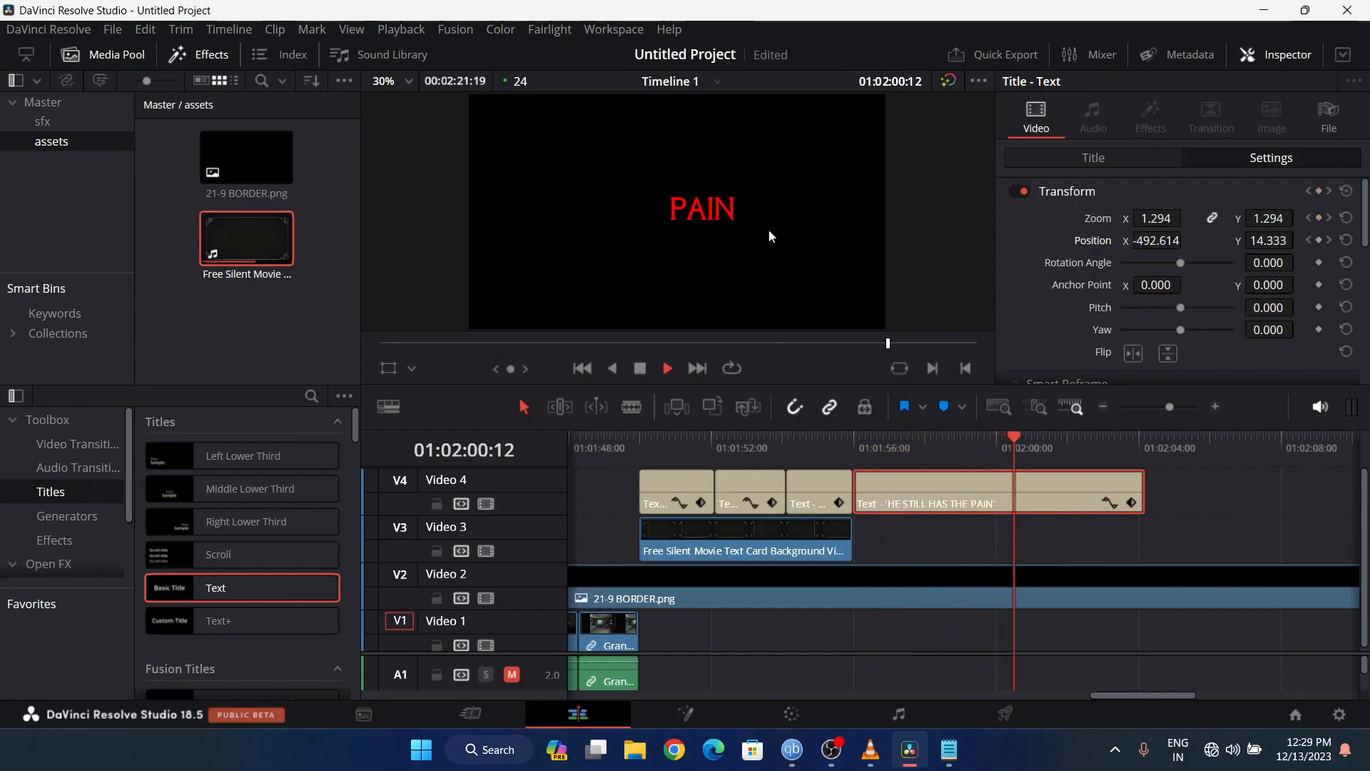
{"action": "key", "text": "space"}
- Open the PAIN title's keyframe curve and apply easing to the first Zoom X keyframe
{"action": "left_click", "coordinate": [1111, 505]}
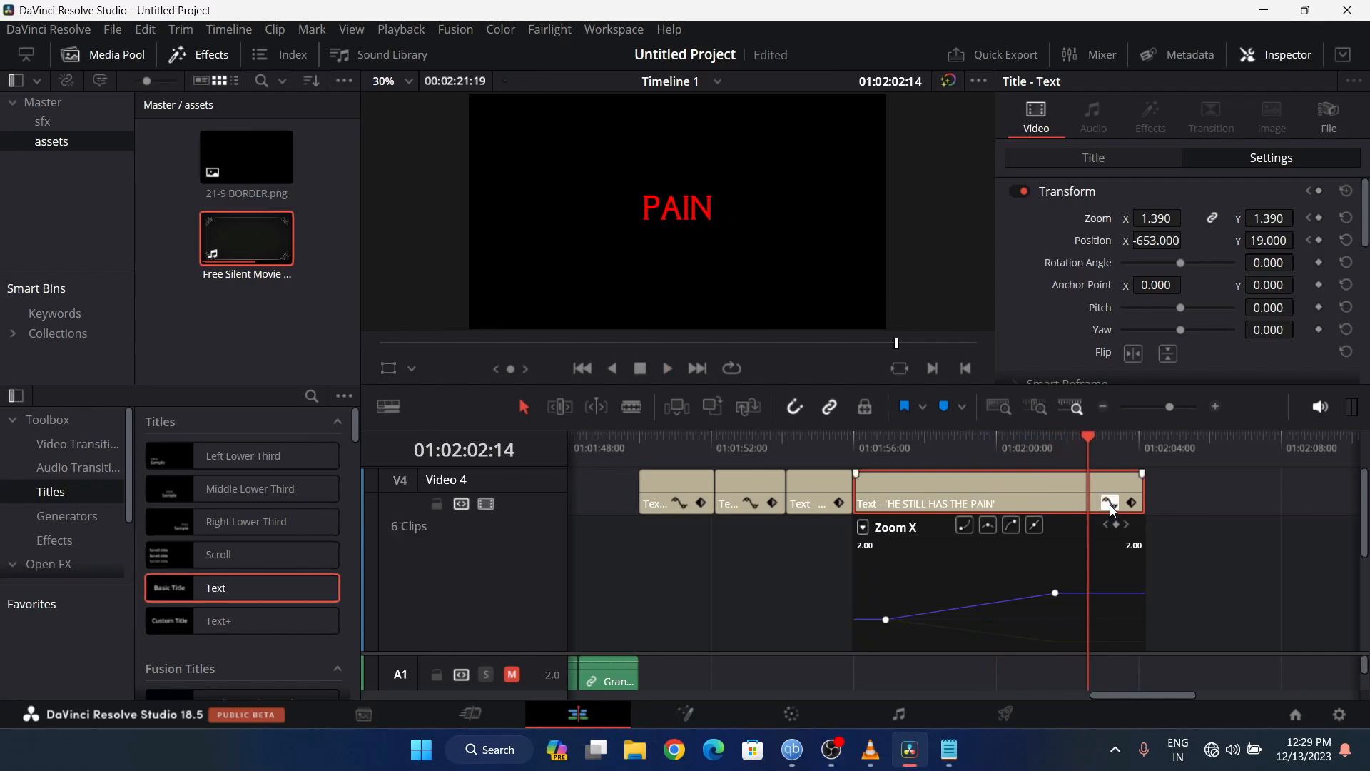
{"action": "scroll", "coordinate": [1246, 528], "scroll_direction": "down", "scroll_amount": 3}
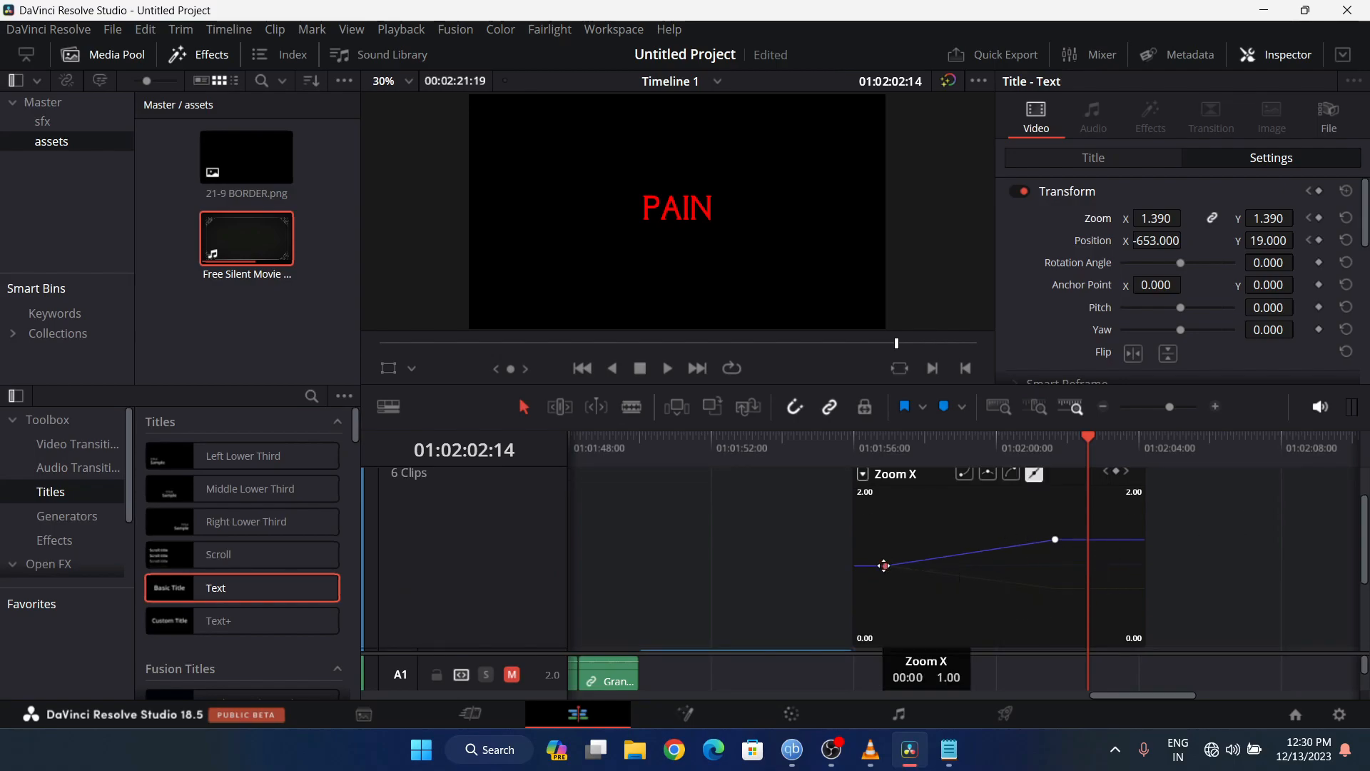
{"action": "right_click", "coordinate": [886, 566]}
{"action": "left_click", "coordinate": [938, 600]}
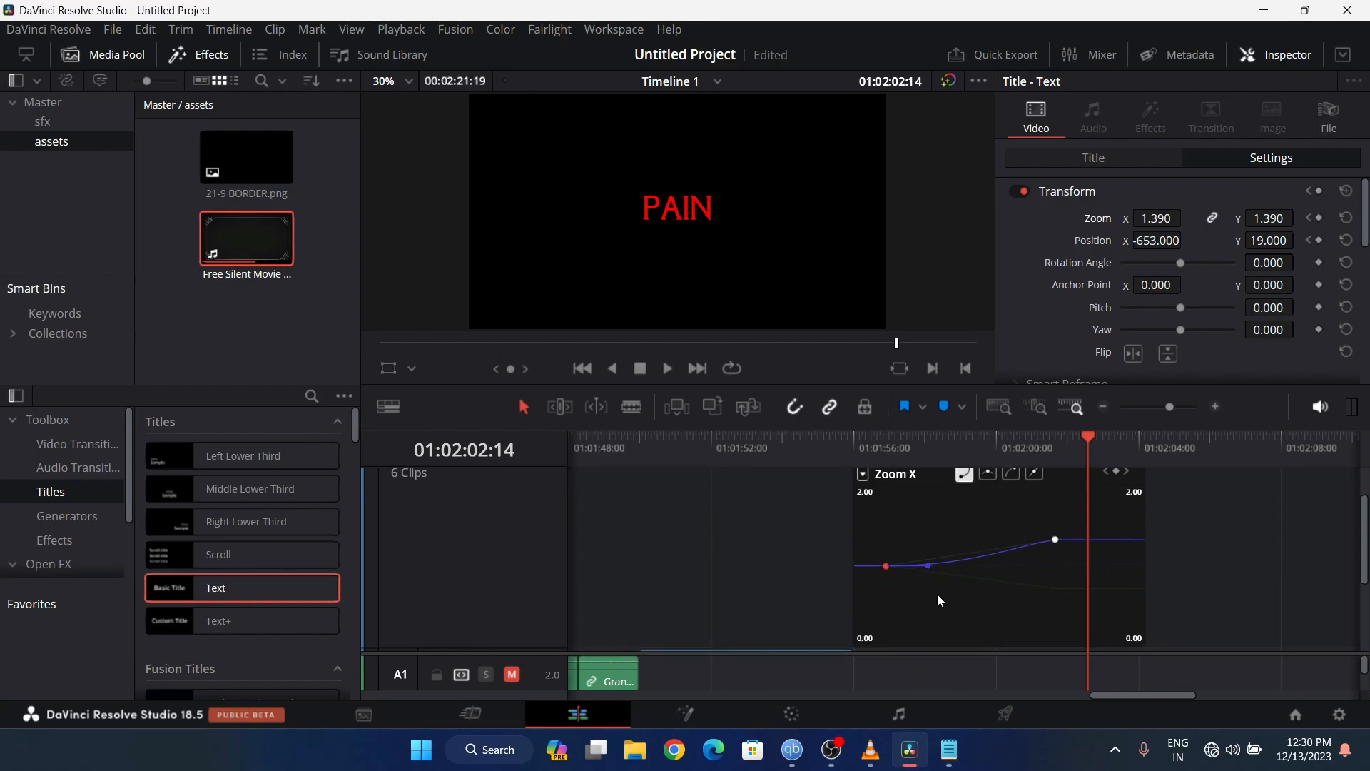
- Apply easing to the last Zoom X keyframe and to both Position X keyframes of the PAIN title
{"action": "right_click", "coordinate": [1055, 539]}
{"action": "left_click", "coordinate": [1092, 570]}
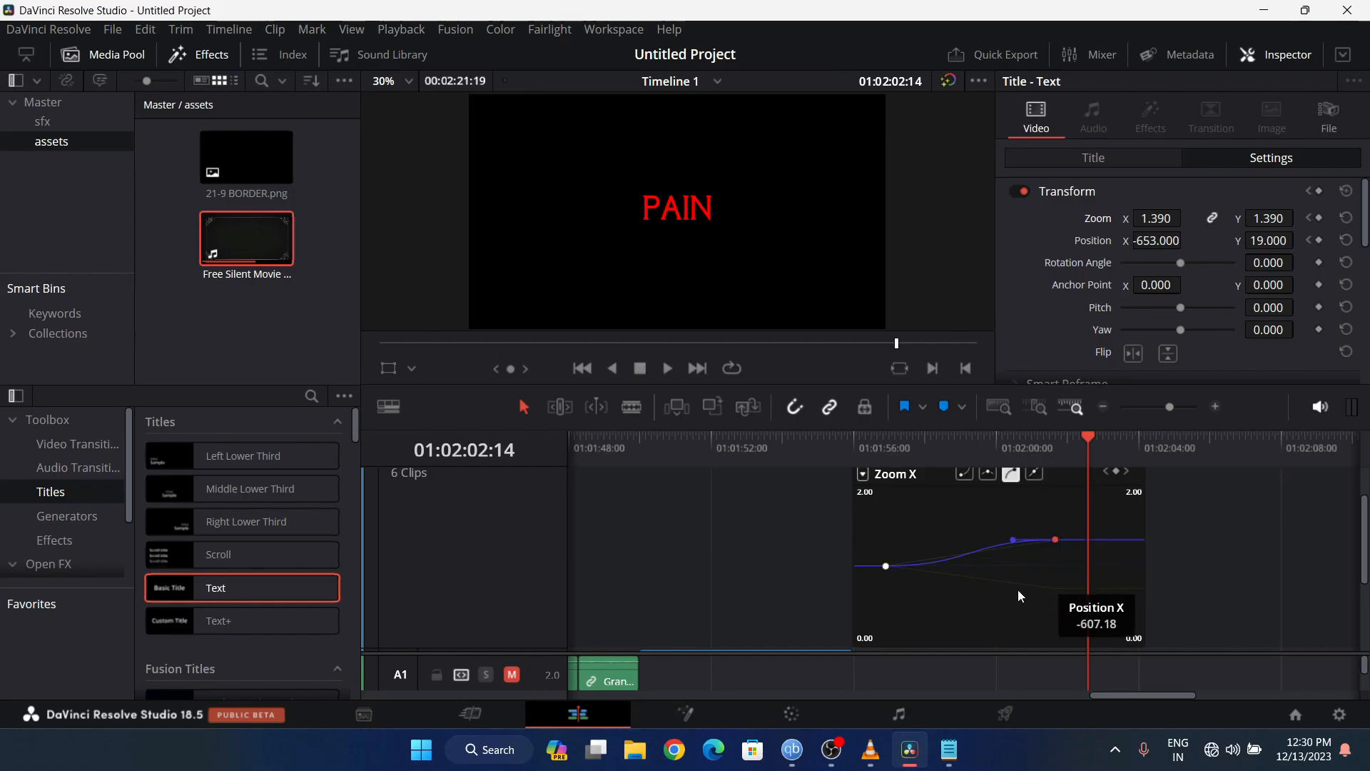
{"action": "left_click", "coordinate": [997, 591]}
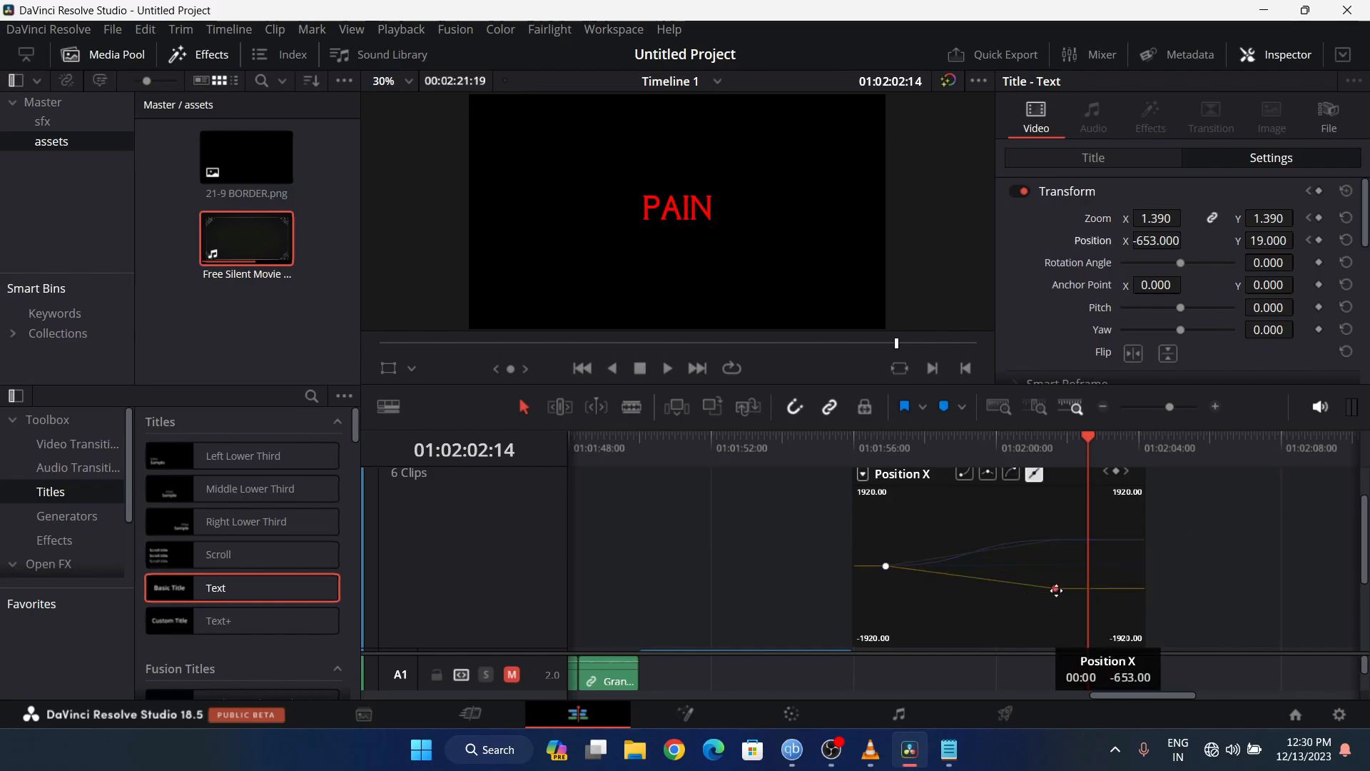
{"action": "right_click", "coordinate": [1055, 588]}
{"action": "left_click", "coordinate": [1099, 622]}
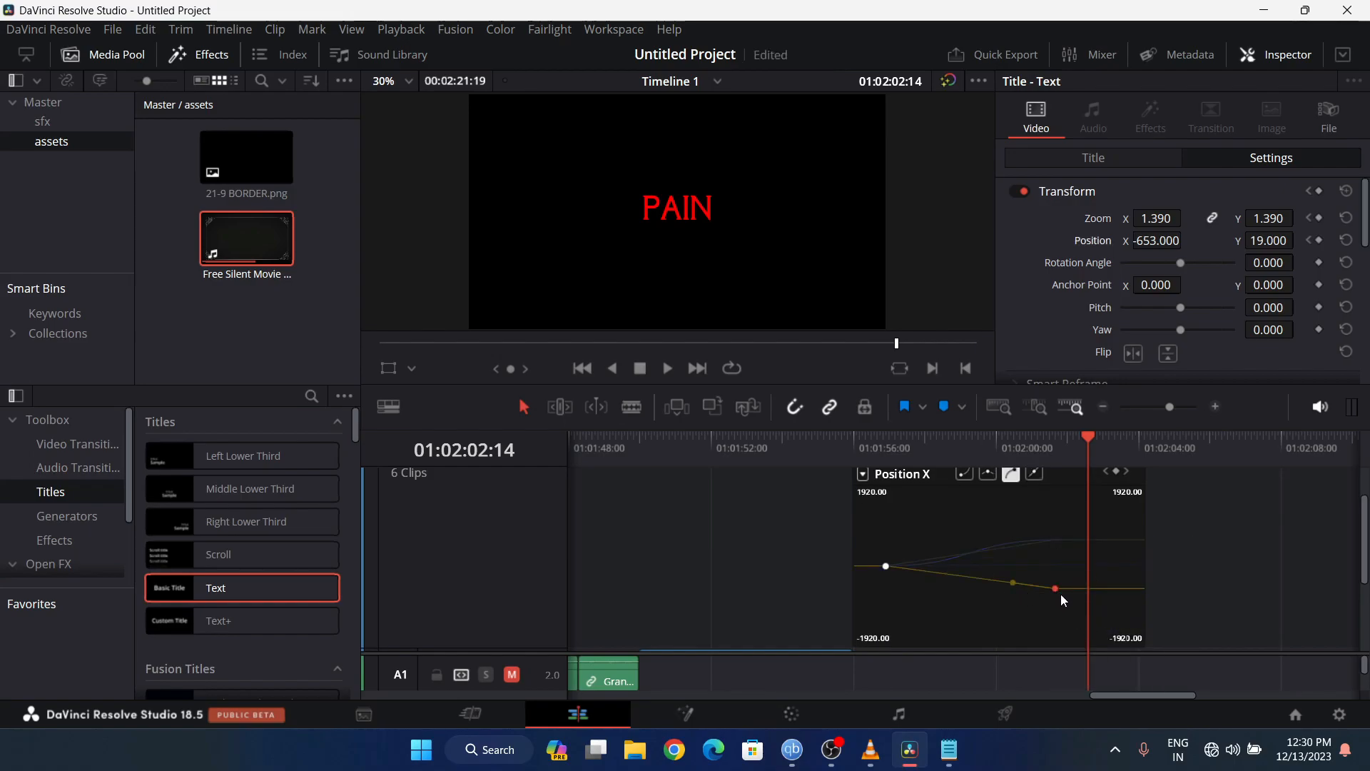
{"action": "left_click", "coordinate": [886, 566]}
{"action": "right_click", "coordinate": [886, 566]}
{"action": "left_click", "coordinate": [935, 598]}
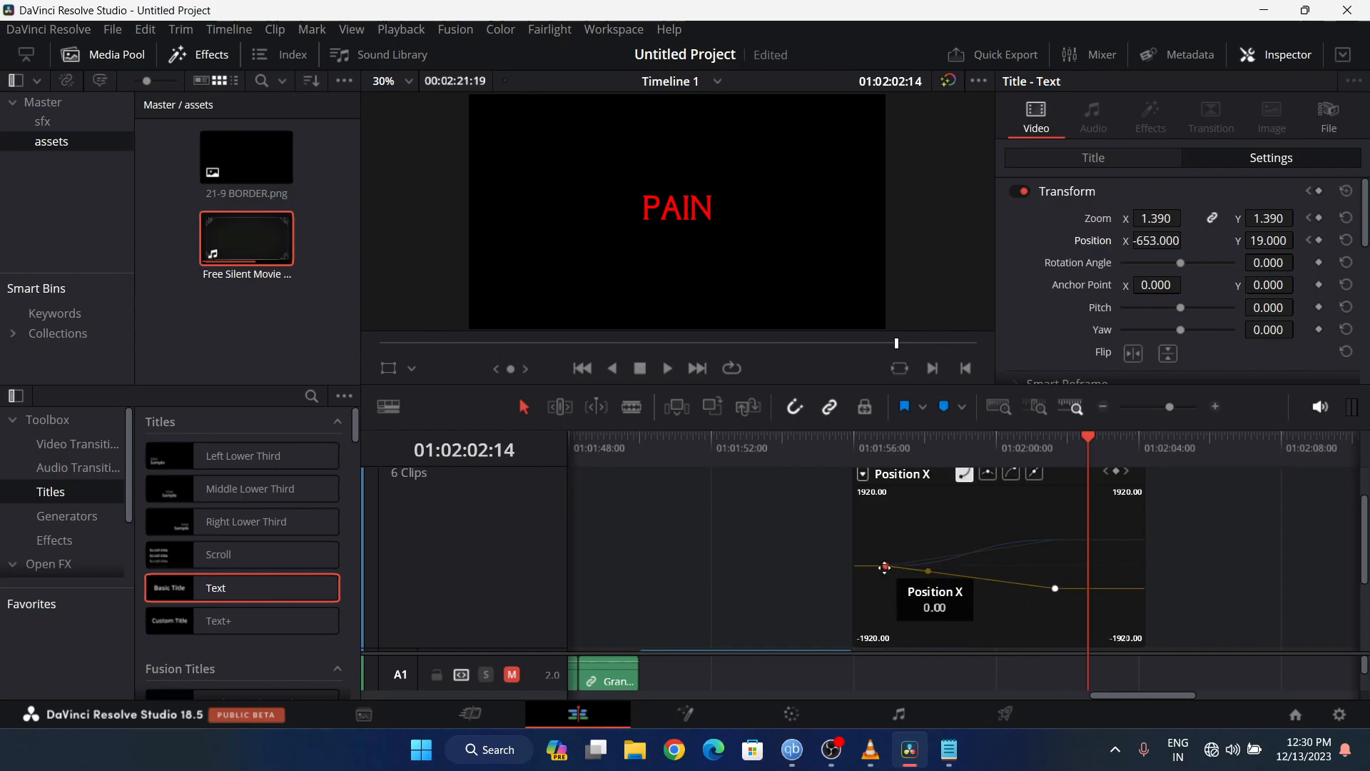
- Apply easing to both Zoom Y keyframes of the PAIN title
{"action": "left_click", "coordinate": [1031, 547]}
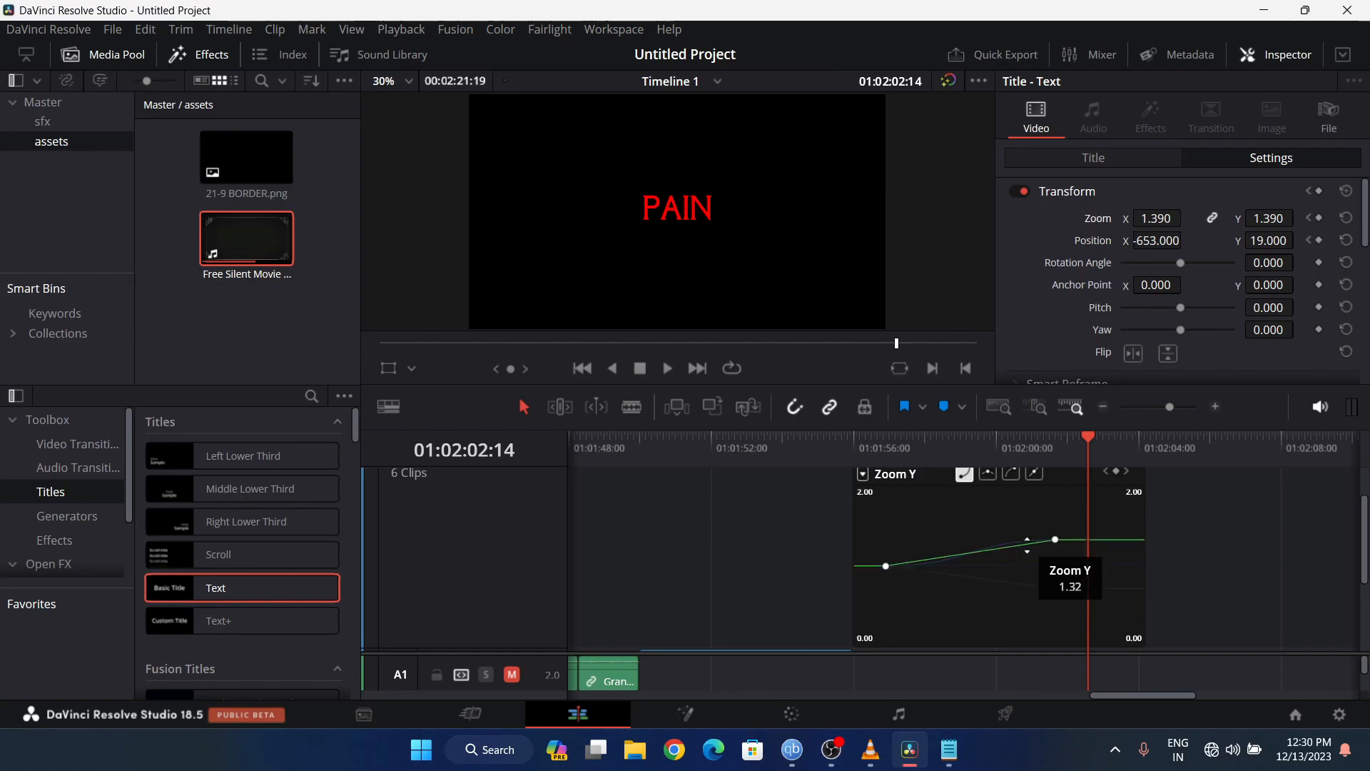
{"action": "right_click", "coordinate": [885, 567]}
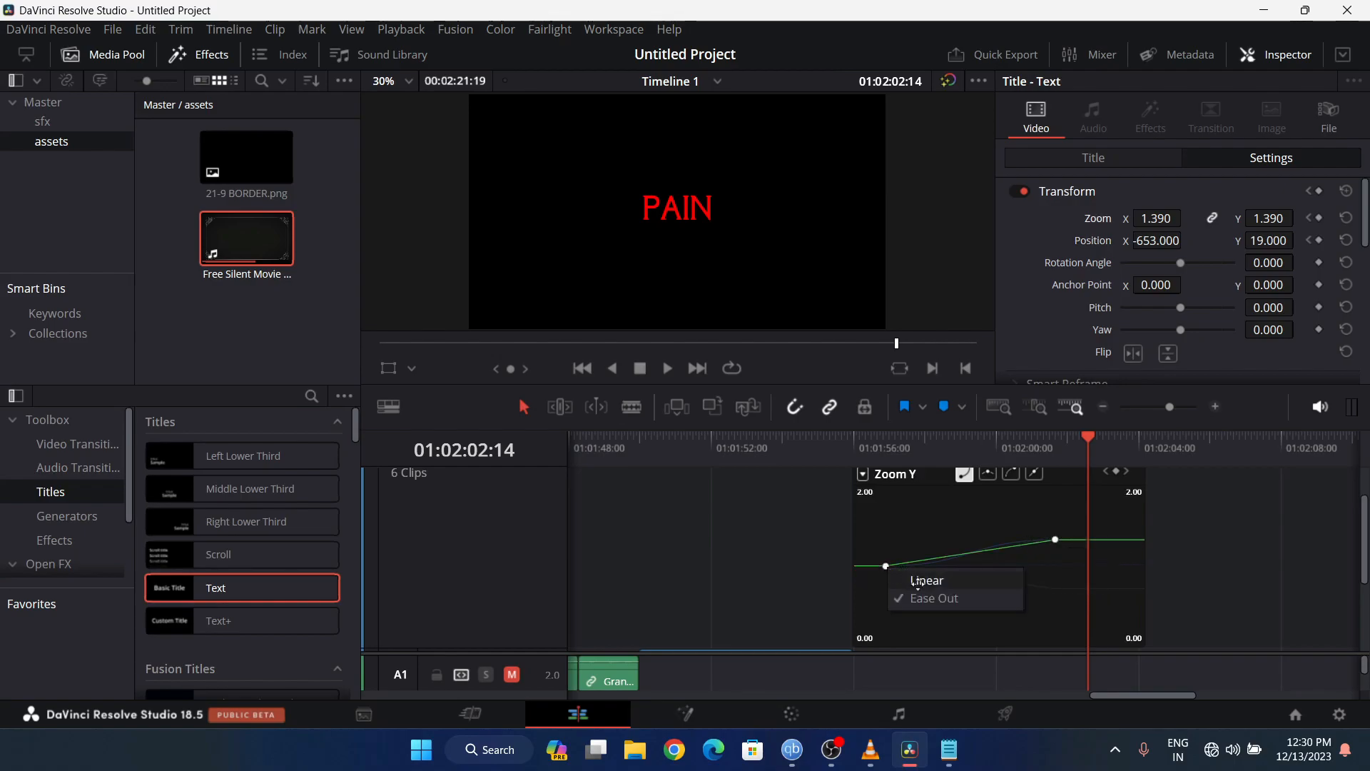
{"action": "right_click", "coordinate": [1056, 540]}
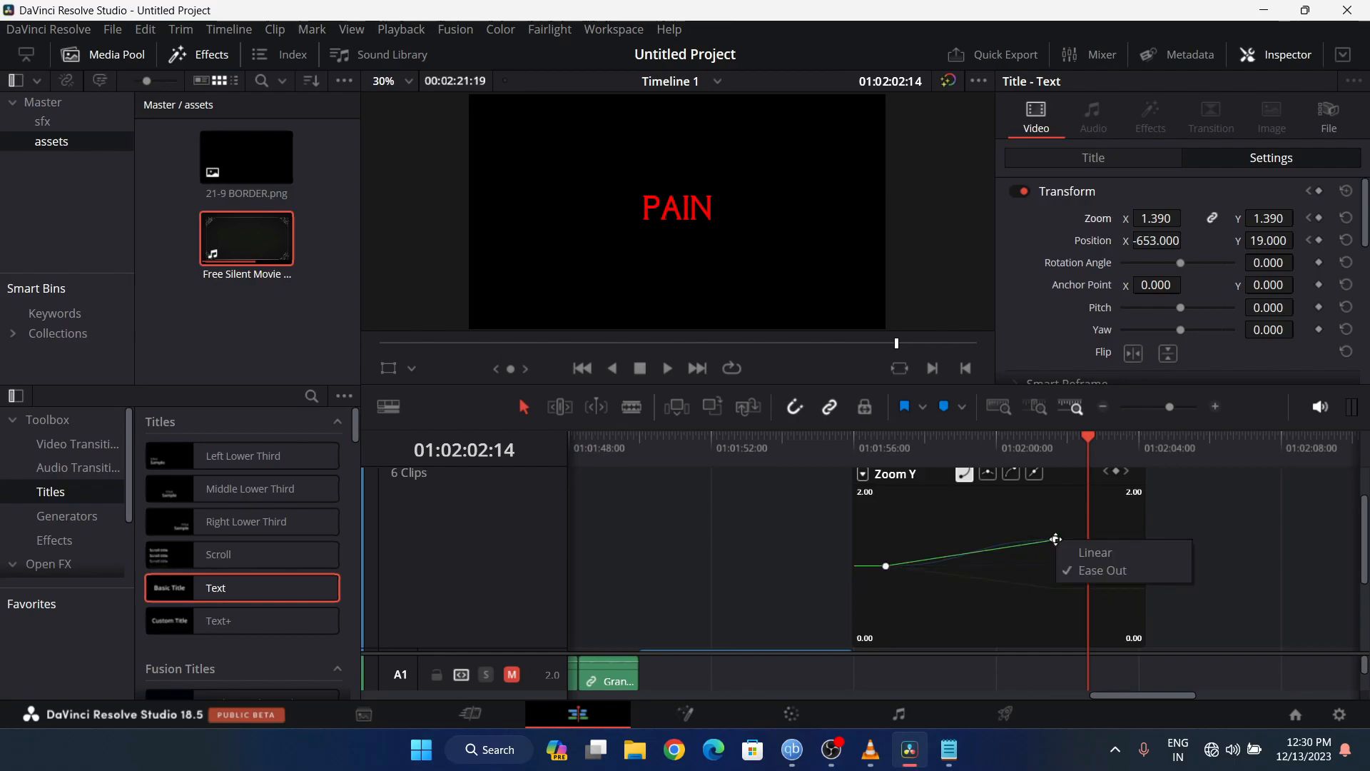
{"action": "right_click", "coordinate": [887, 567]}
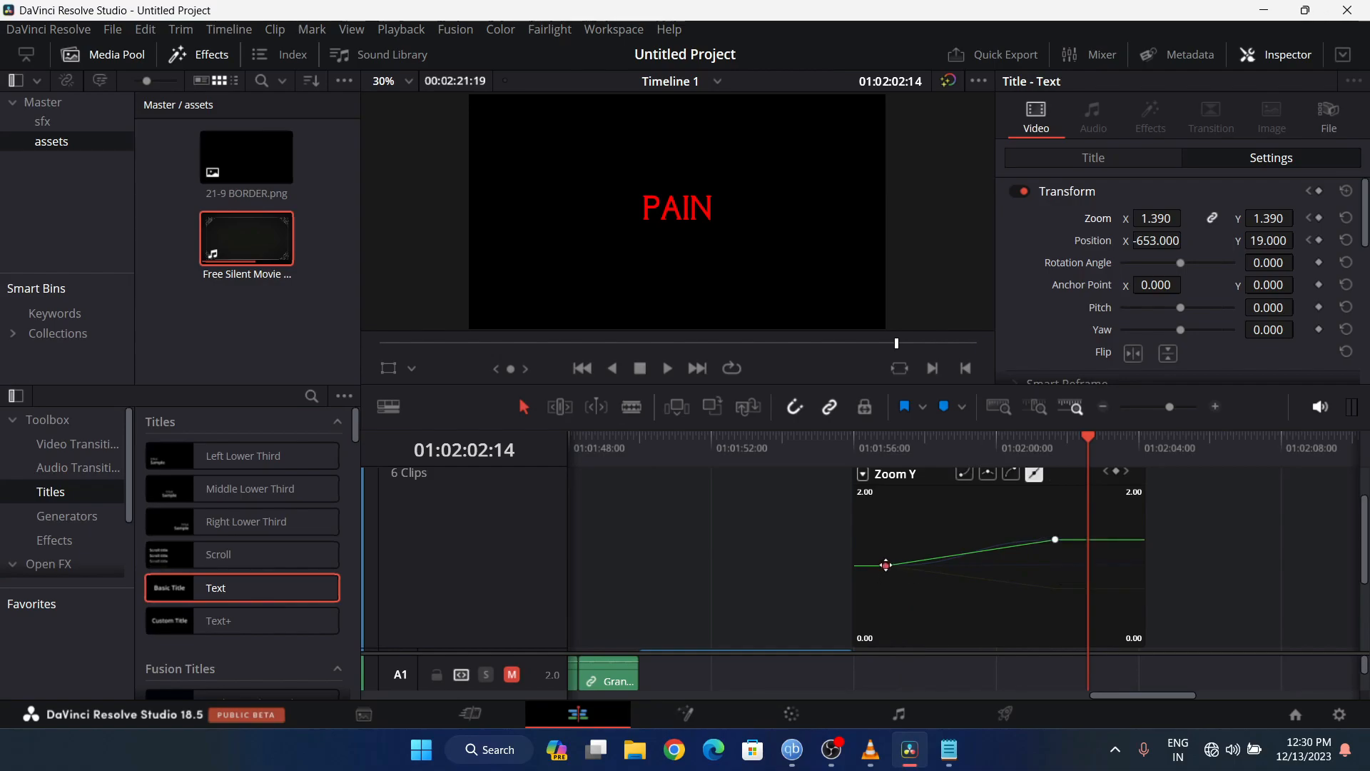
{"action": "right_click", "coordinate": [886, 567]}
{"action": "left_click", "coordinate": [931, 598]}
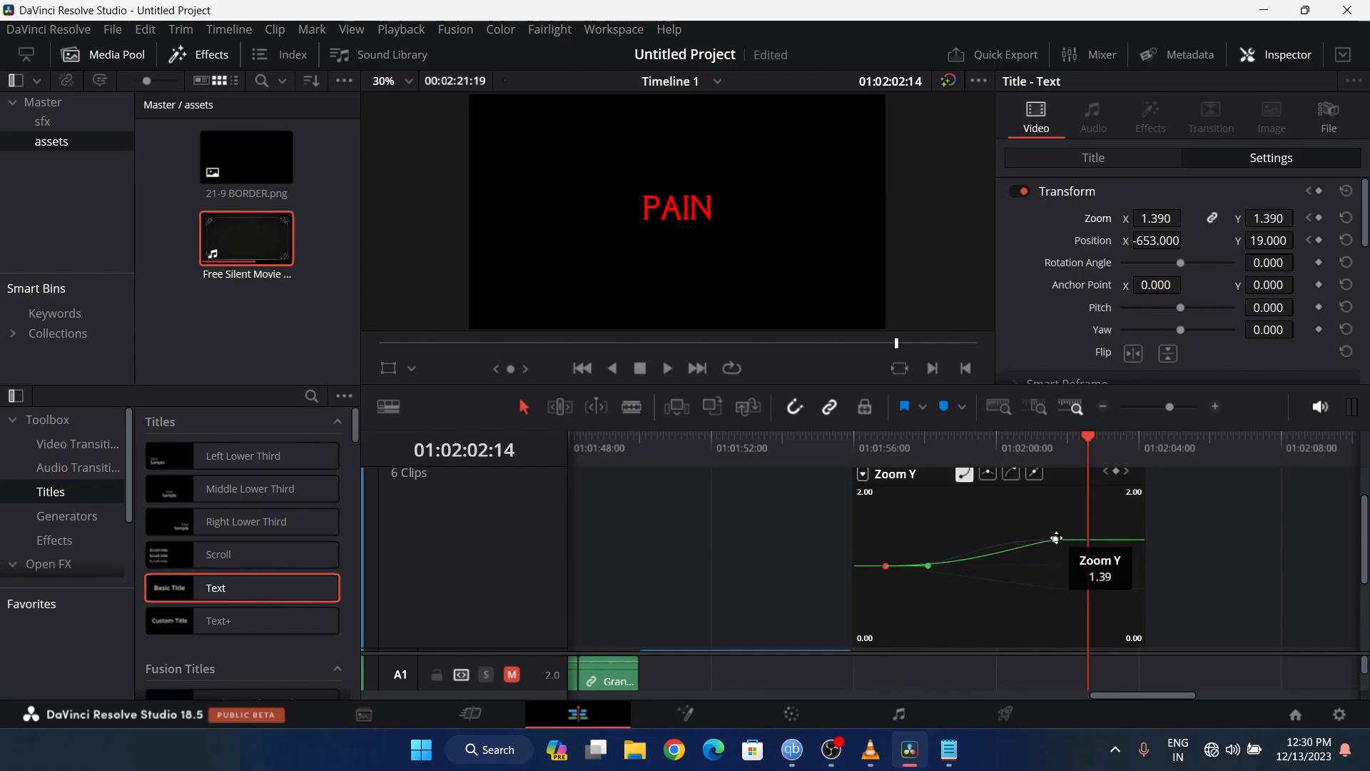
{"action": "right_click", "coordinate": [1056, 540]}
{"action": "left_click", "coordinate": [1074, 570]}
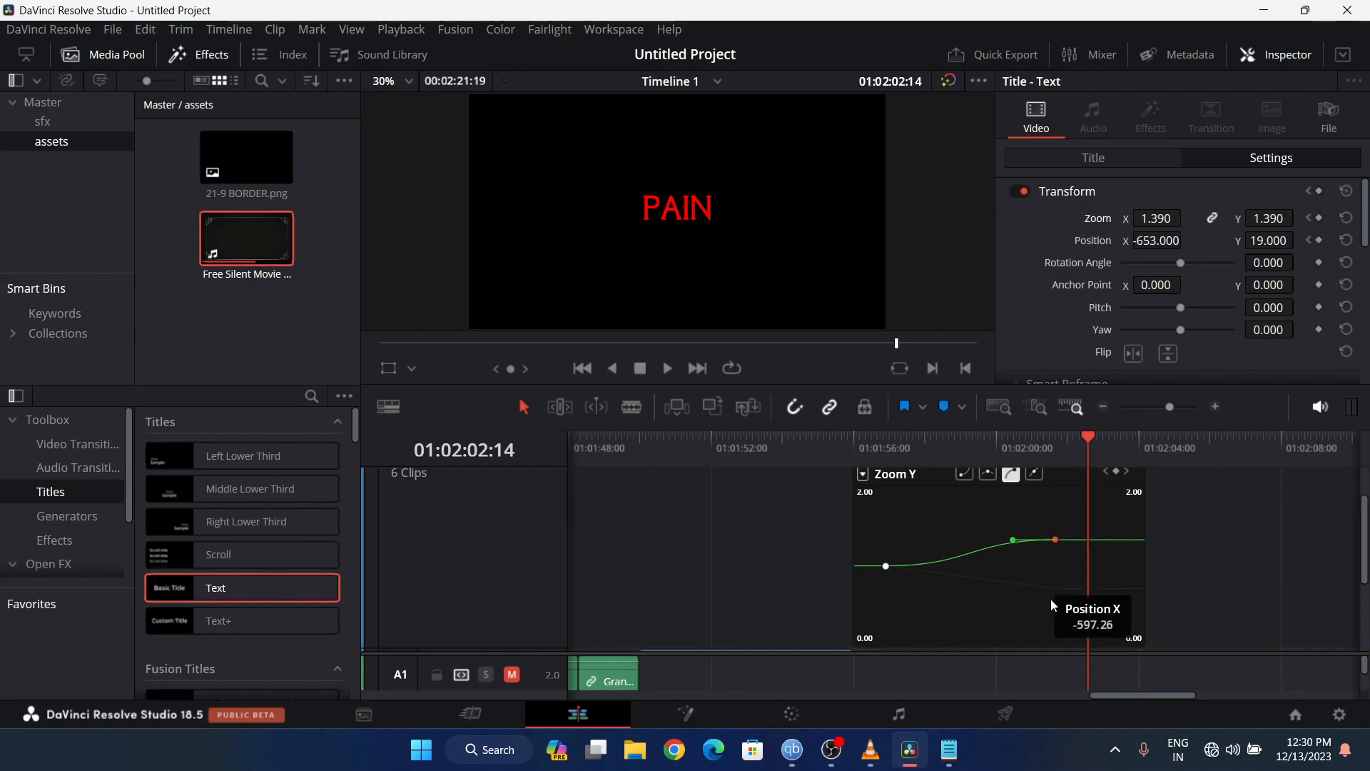
- Apply easing to both Position Y keyframes of the PAIN title and play back the animation
{"action": "left_click", "coordinate": [1059, 566]}
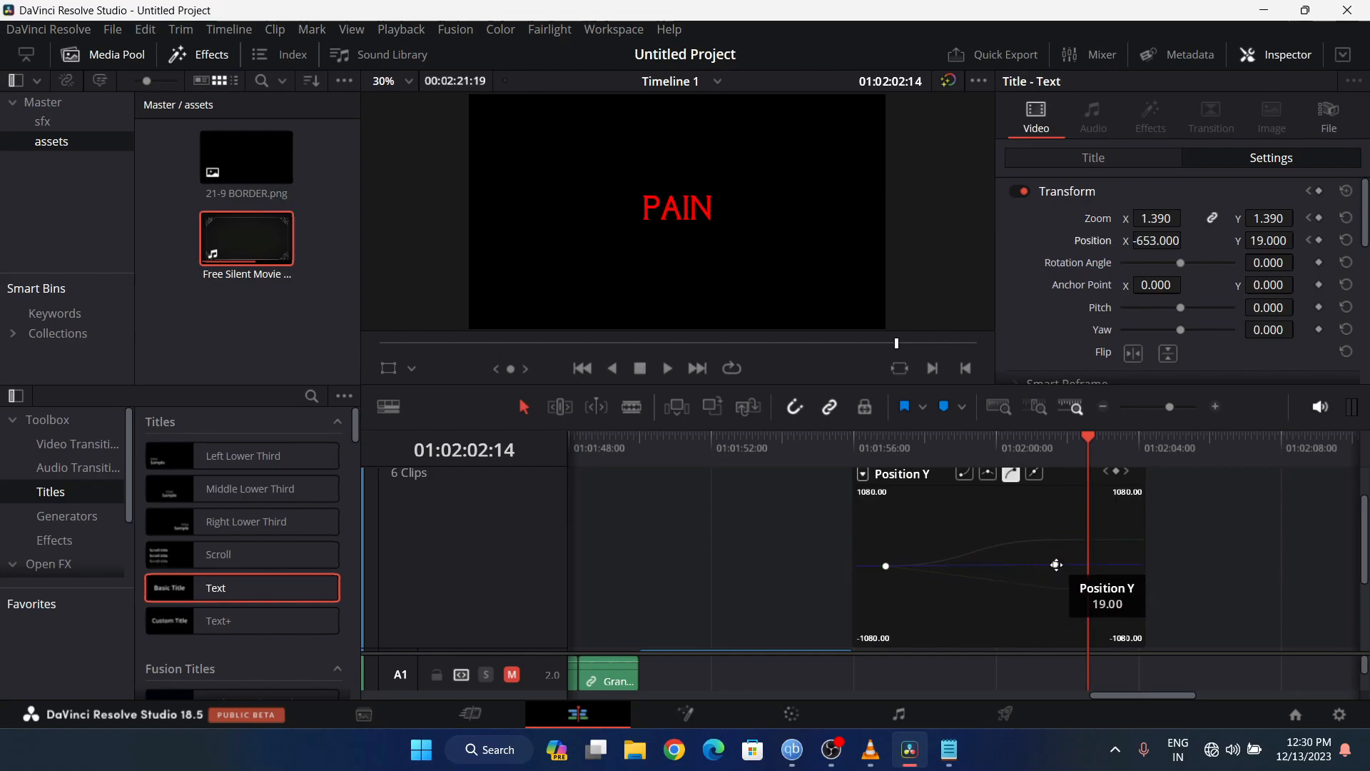
{"action": "right_click", "coordinate": [1059, 566]}
{"action": "left_click", "coordinate": [1081, 598]}
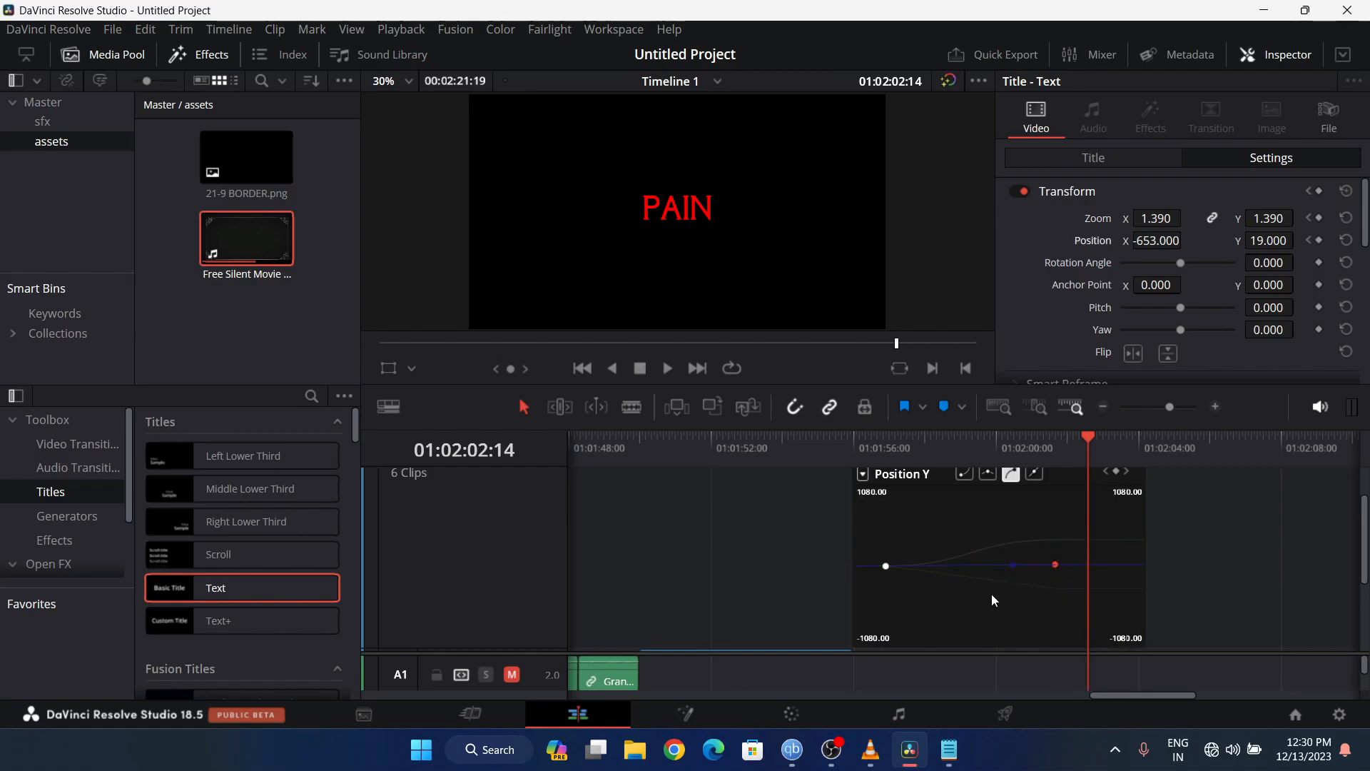
{"action": "right_click", "coordinate": [886, 566]}
{"action": "left_click", "coordinate": [926, 597]}
{"action": "left_click", "coordinate": [855, 444]}
{"action": "key", "text": "space"}
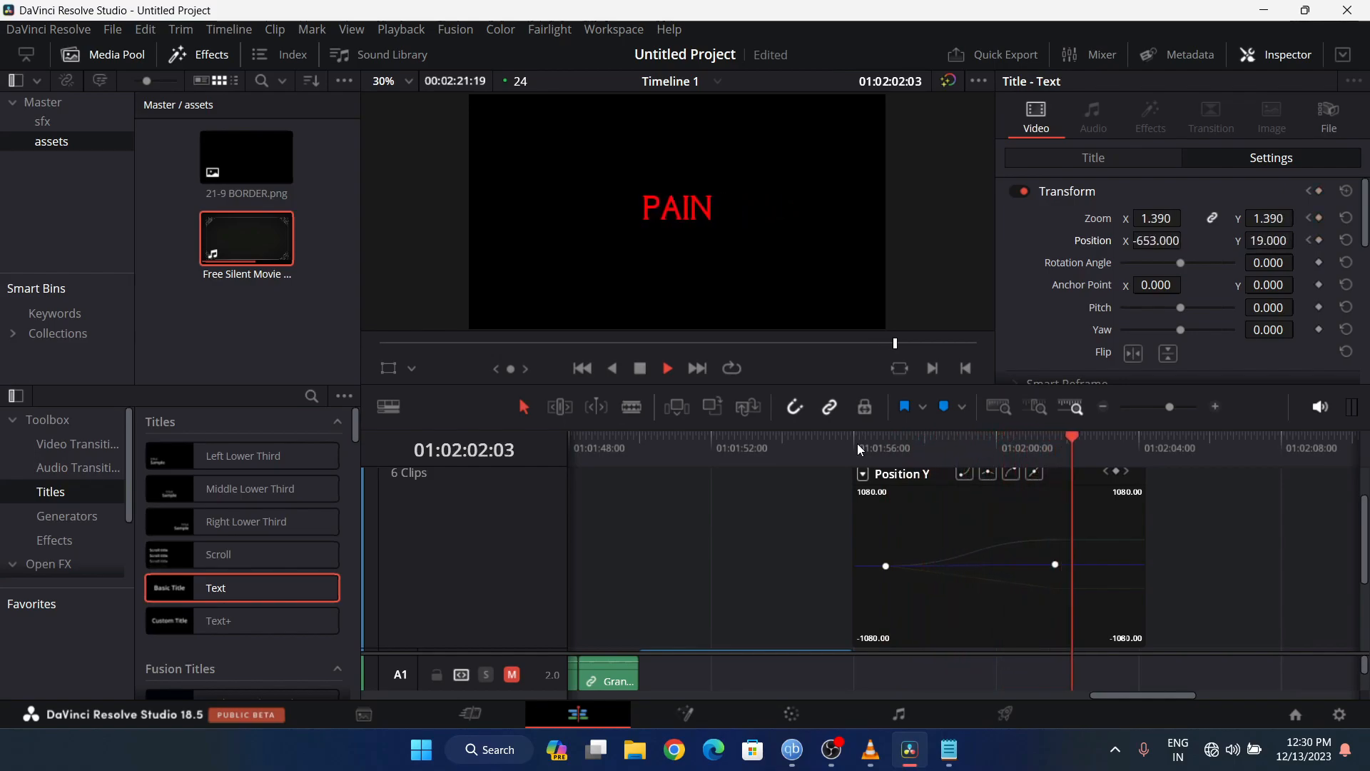
{"action": "key", "text": "space"}
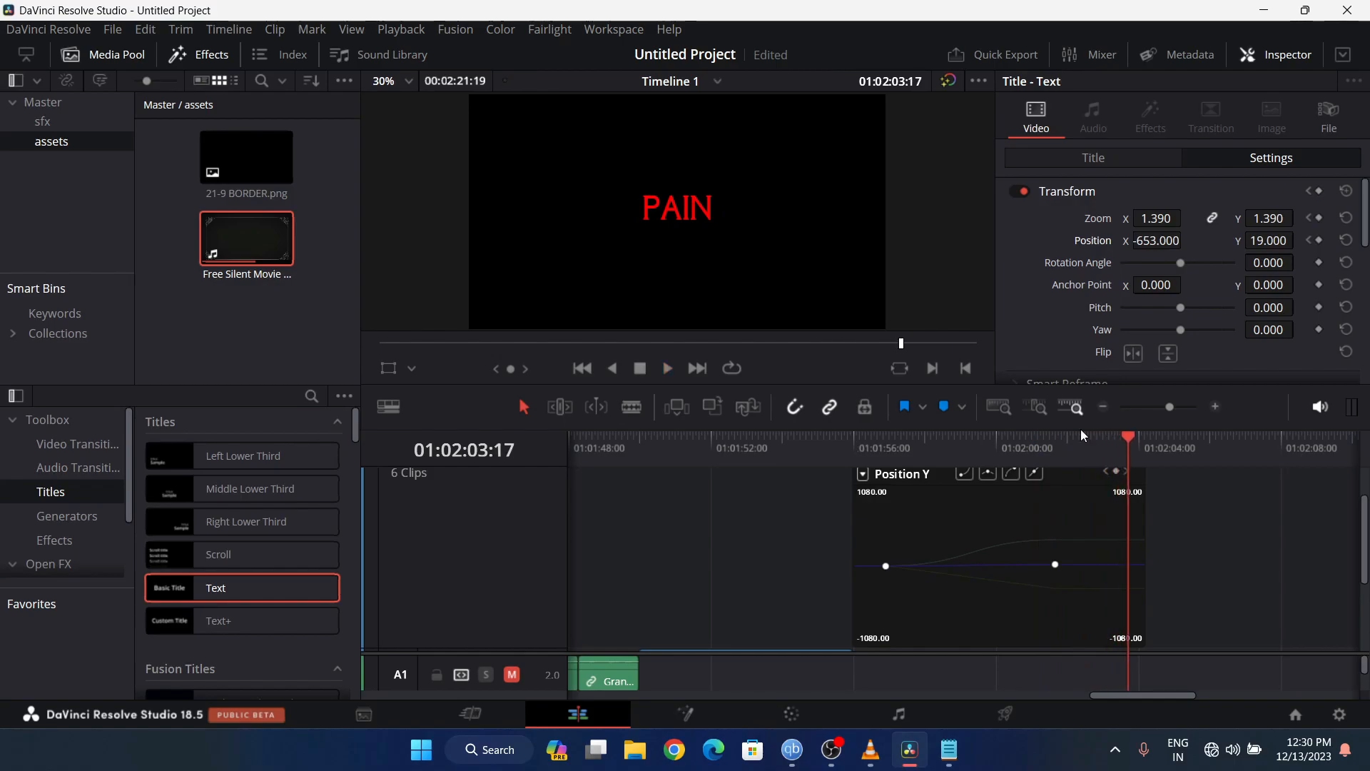
- Lengthen the curve handles of both Position X keyframes to smooth the start and end of the movement
{"action": "scroll", "coordinate": [1176, 507], "scroll_direction": "up", "scroll_amount": 1}
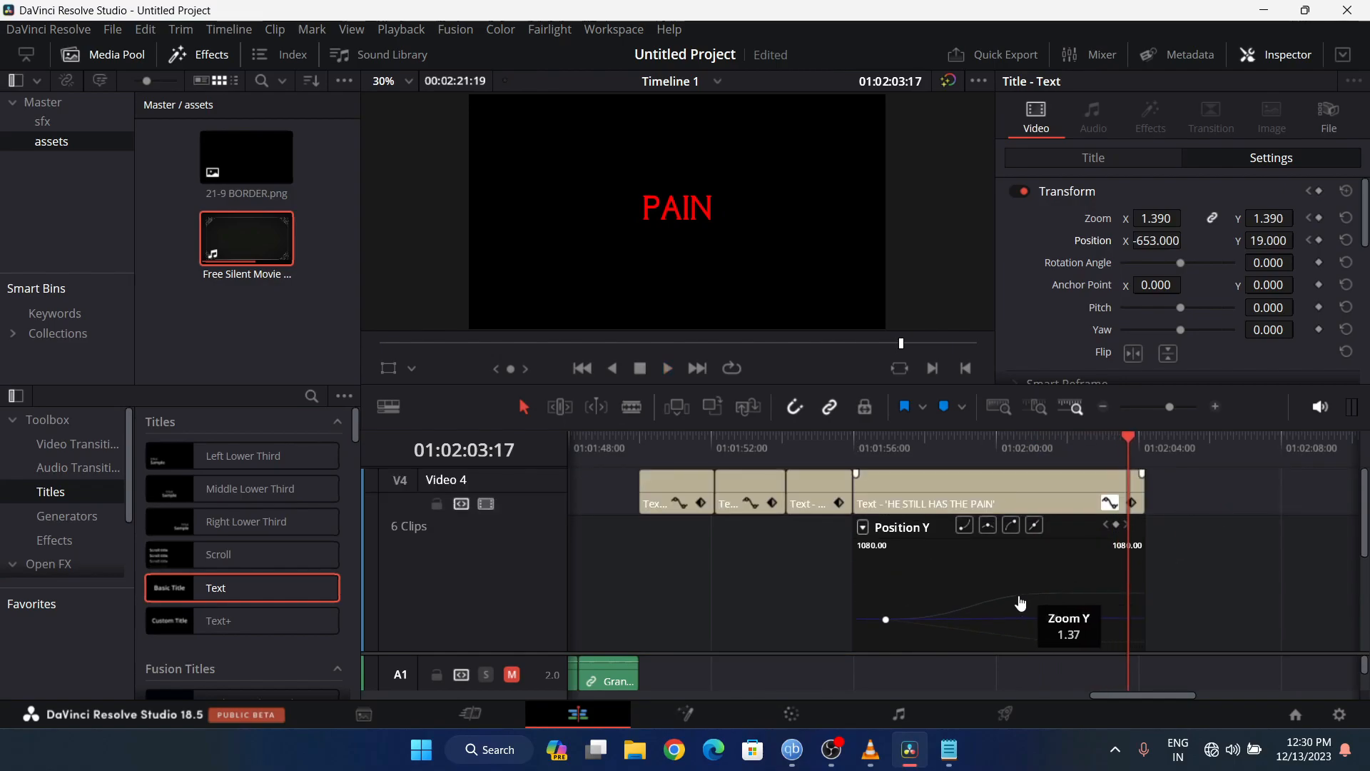
{"action": "scroll", "coordinate": [1056, 599], "scroll_direction": "down", "scroll_amount": 1}
{"action": "left_click", "coordinate": [1055, 606]}
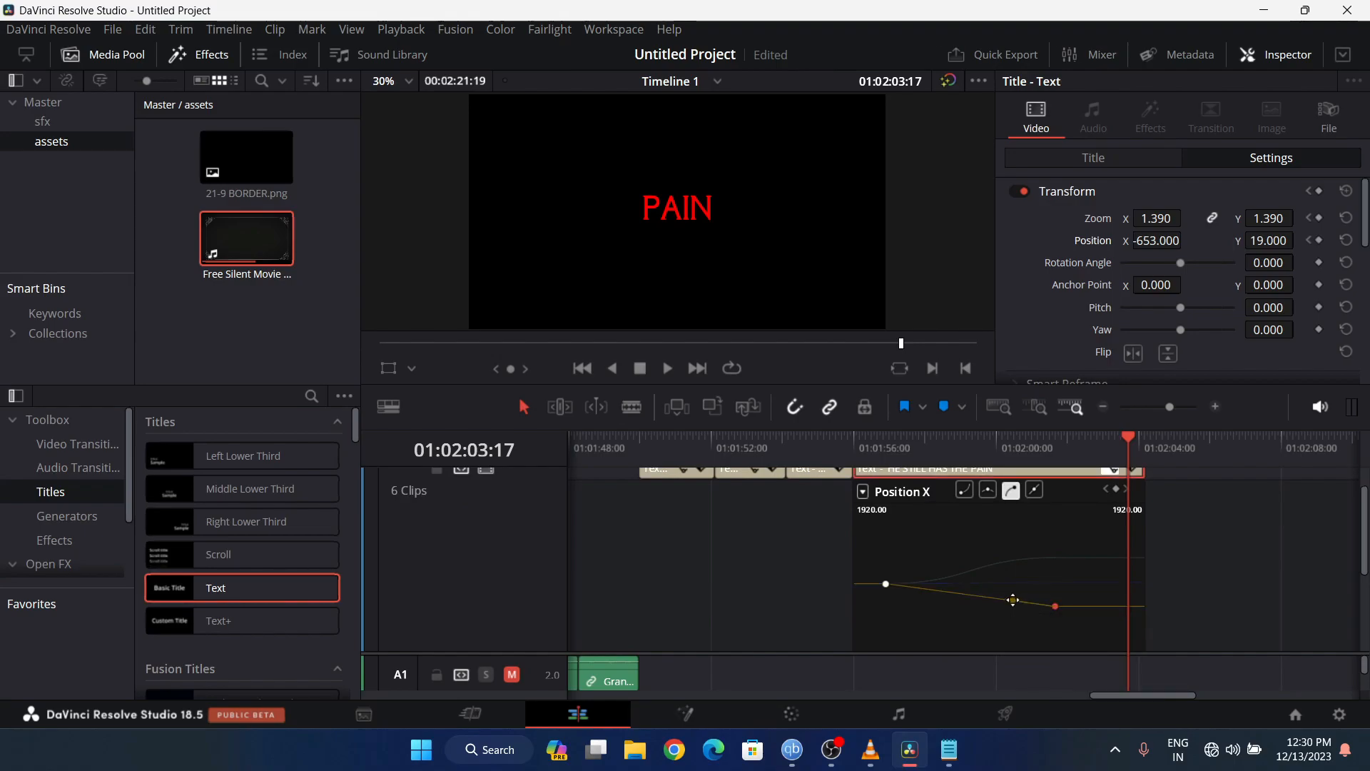
{"action": "mouse_move", "coordinate": [1052, 609]}
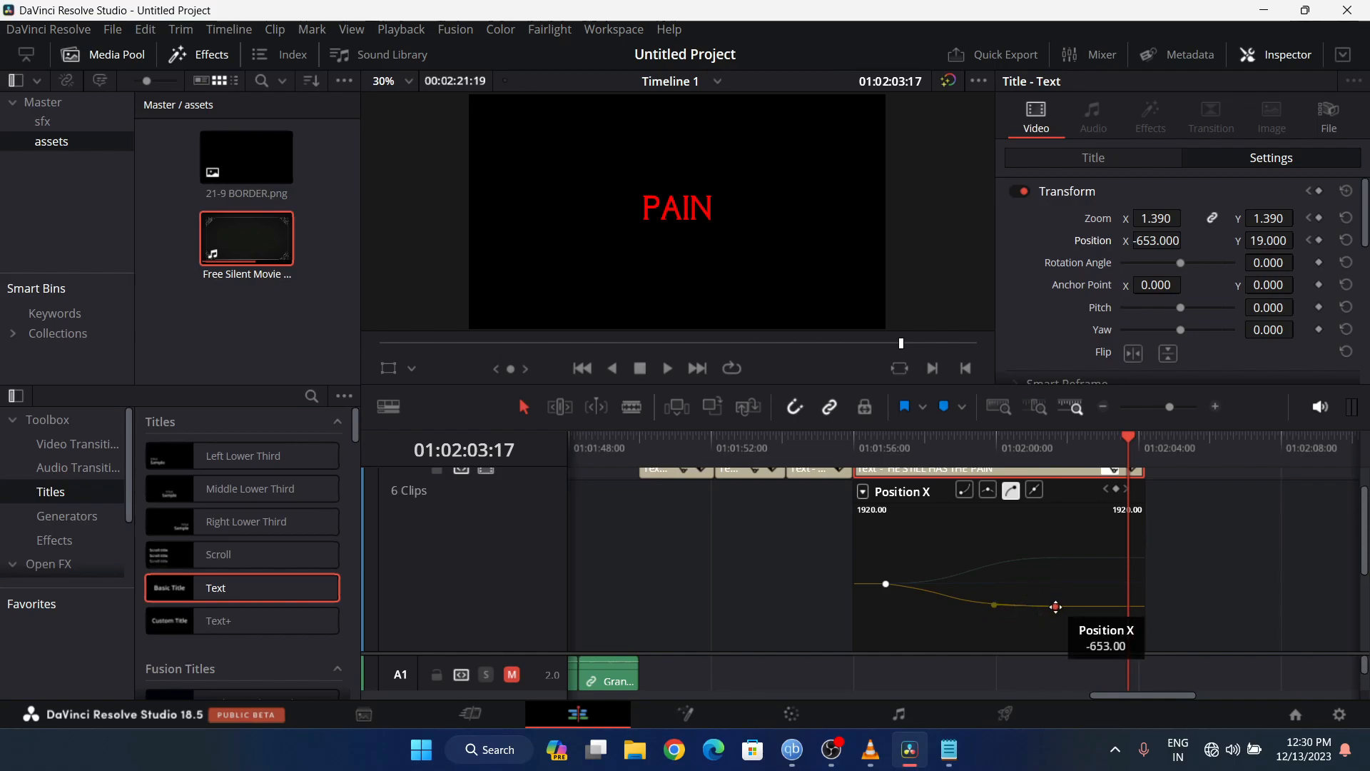
{"action": "left_click_drag", "start_coordinate": [1055, 607], "coordinate": [1057, 612]}
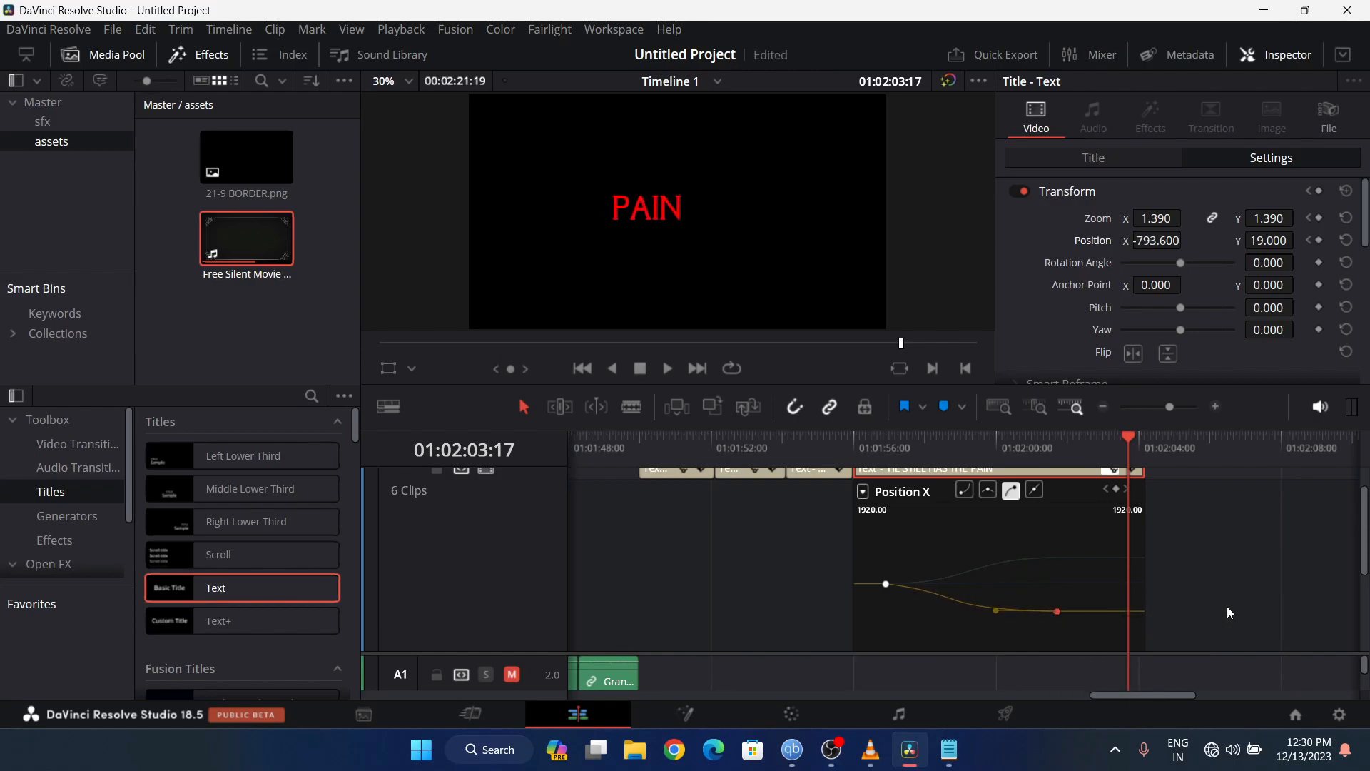
{"action": "key", "text": "ctrl+z"}
{"action": "left_click_drag", "start_coordinate": [886, 584], "coordinate": [925, 586]}
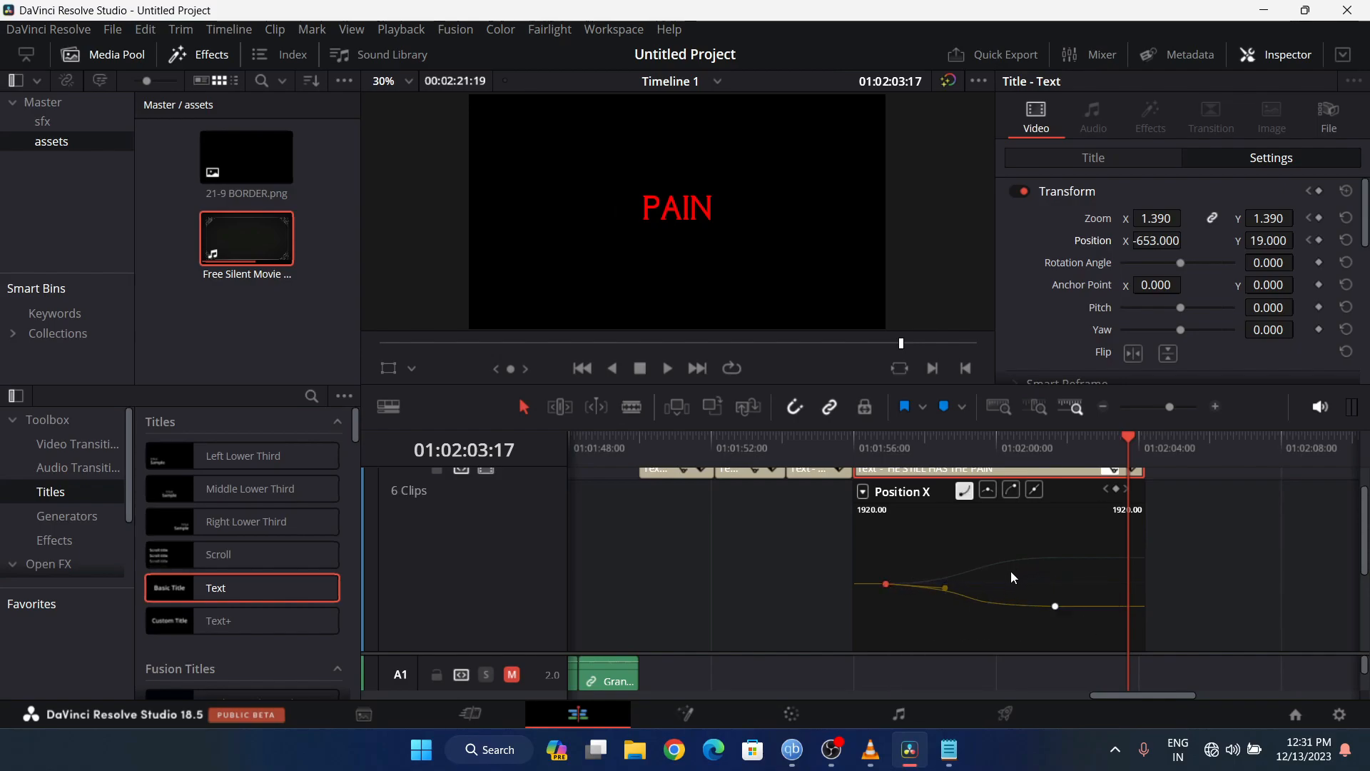
{"action": "mouse_move", "coordinate": [947, 590]}
{"action": "left_click", "coordinate": [1297, 578]}
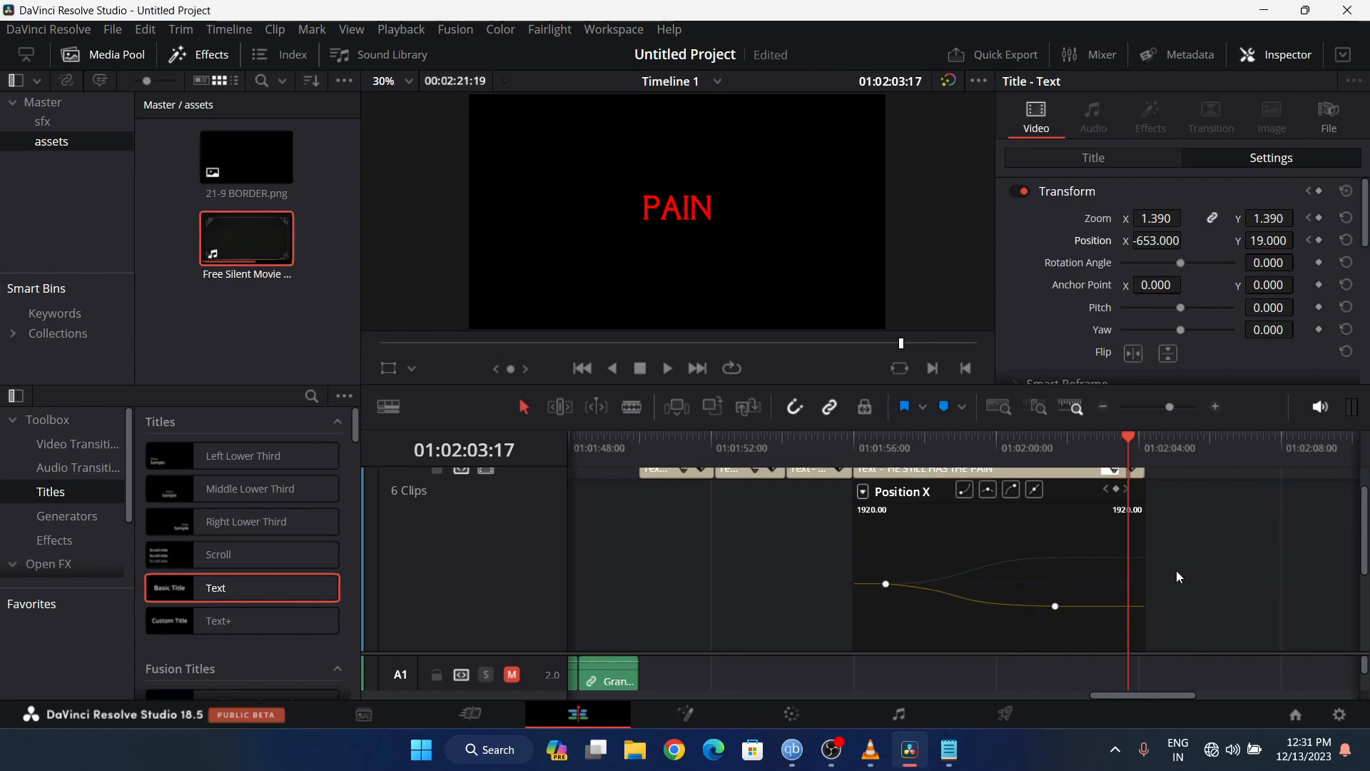
- Play back the PAIN title from its start and close its keyframe curve
{"action": "left_click", "coordinate": [856, 438]}
{"action": "key", "text": "space"}
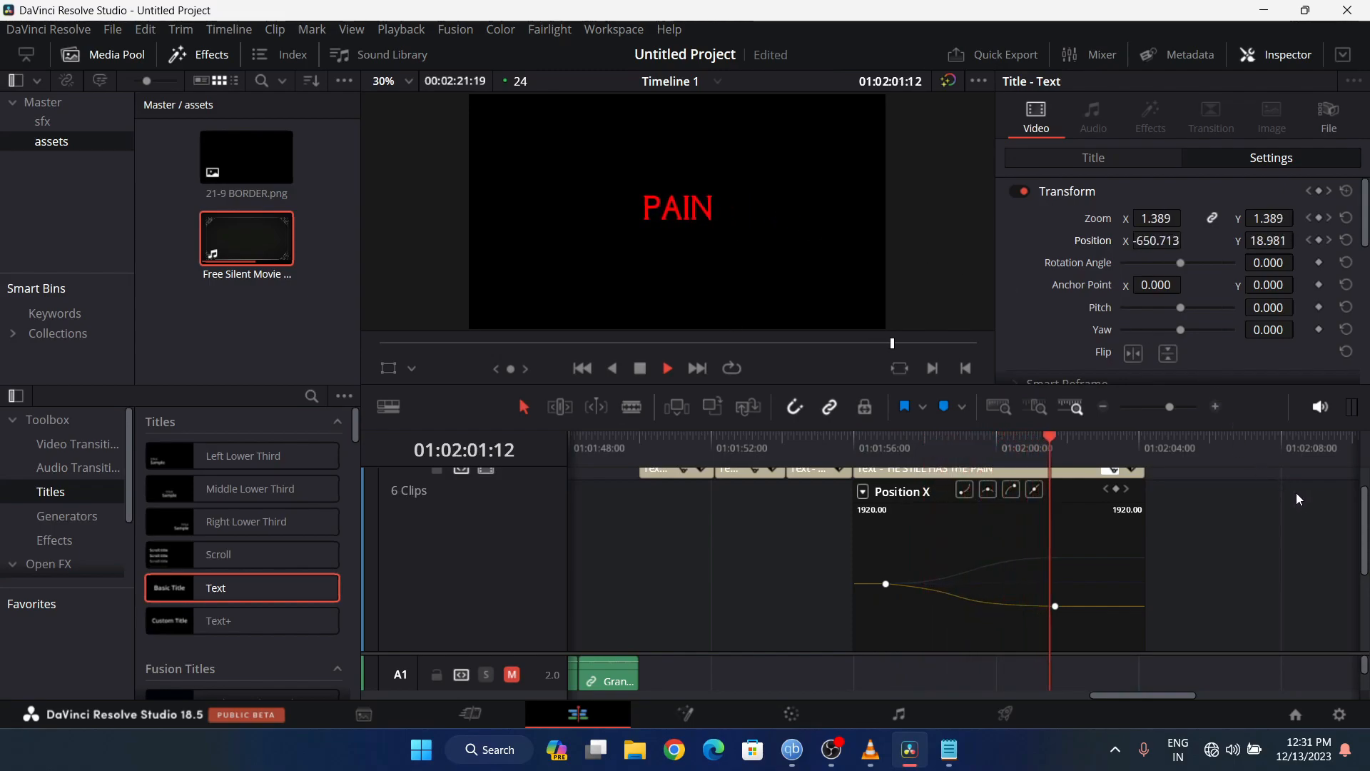
{"action": "key", "text": "space"}
{"action": "scroll", "coordinate": [1242, 532], "scroll_direction": "up", "scroll_amount": 1}
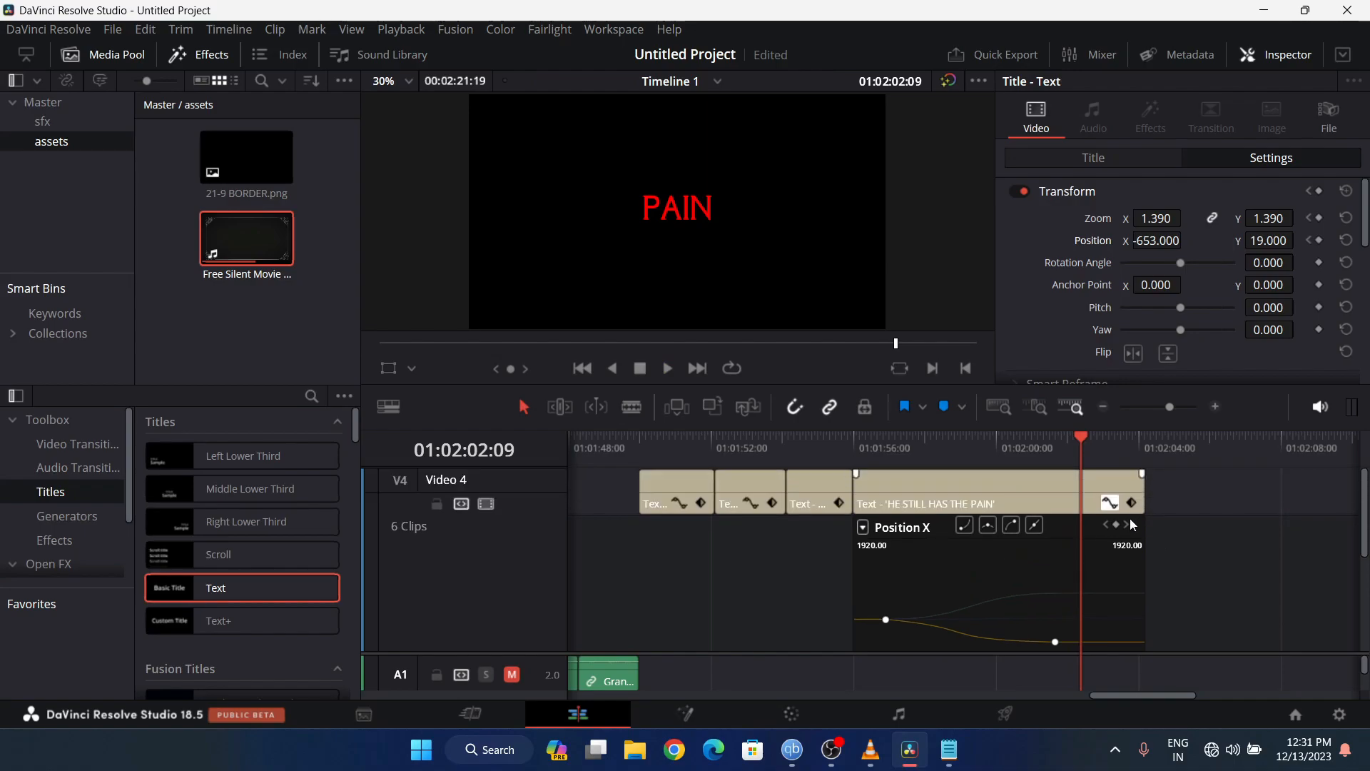
{"action": "left_click", "coordinate": [1111, 503]}
- Split the 21-9 BORDER.png clip at 01:02:04:05, where the PAIN title ends, and delete the remainder
{"action": "left_click", "coordinate": [1148, 443]}
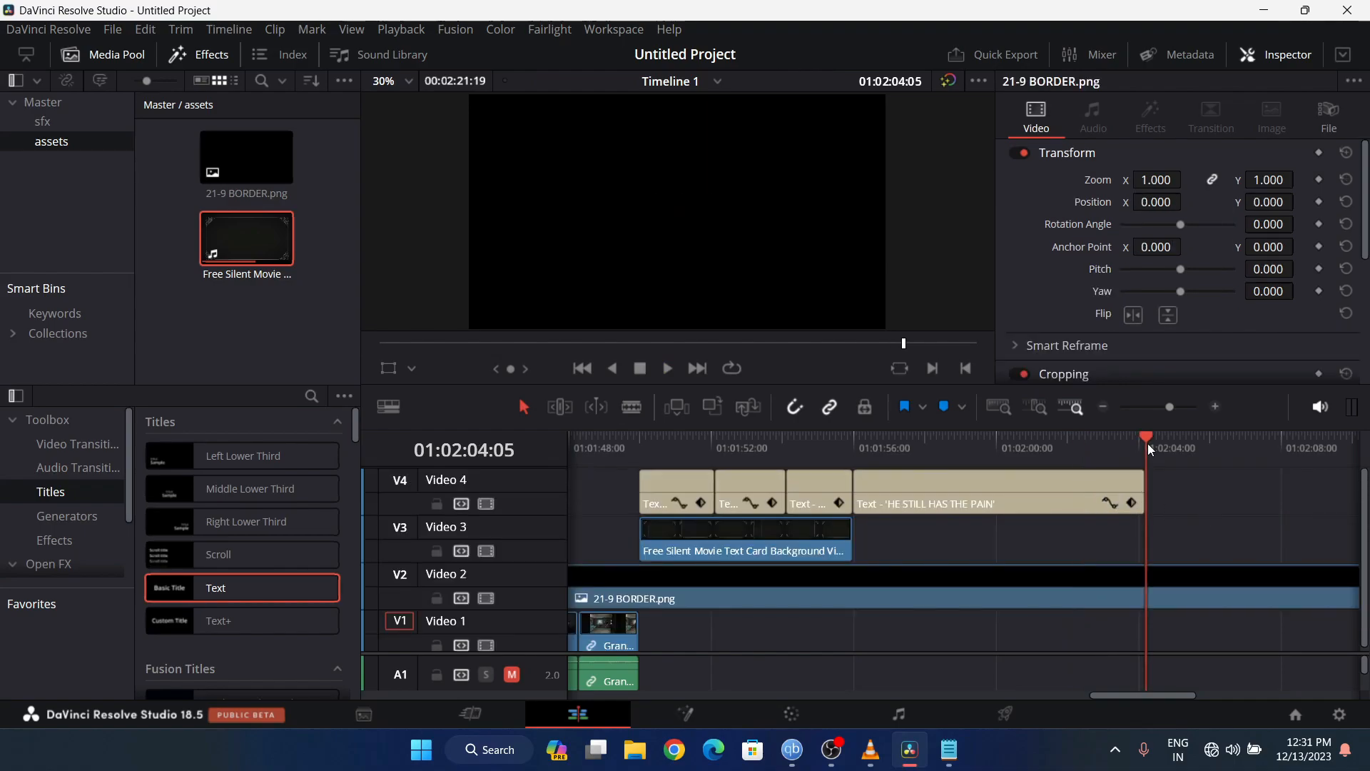
{"action": "left_click", "coordinate": [1176, 580]}
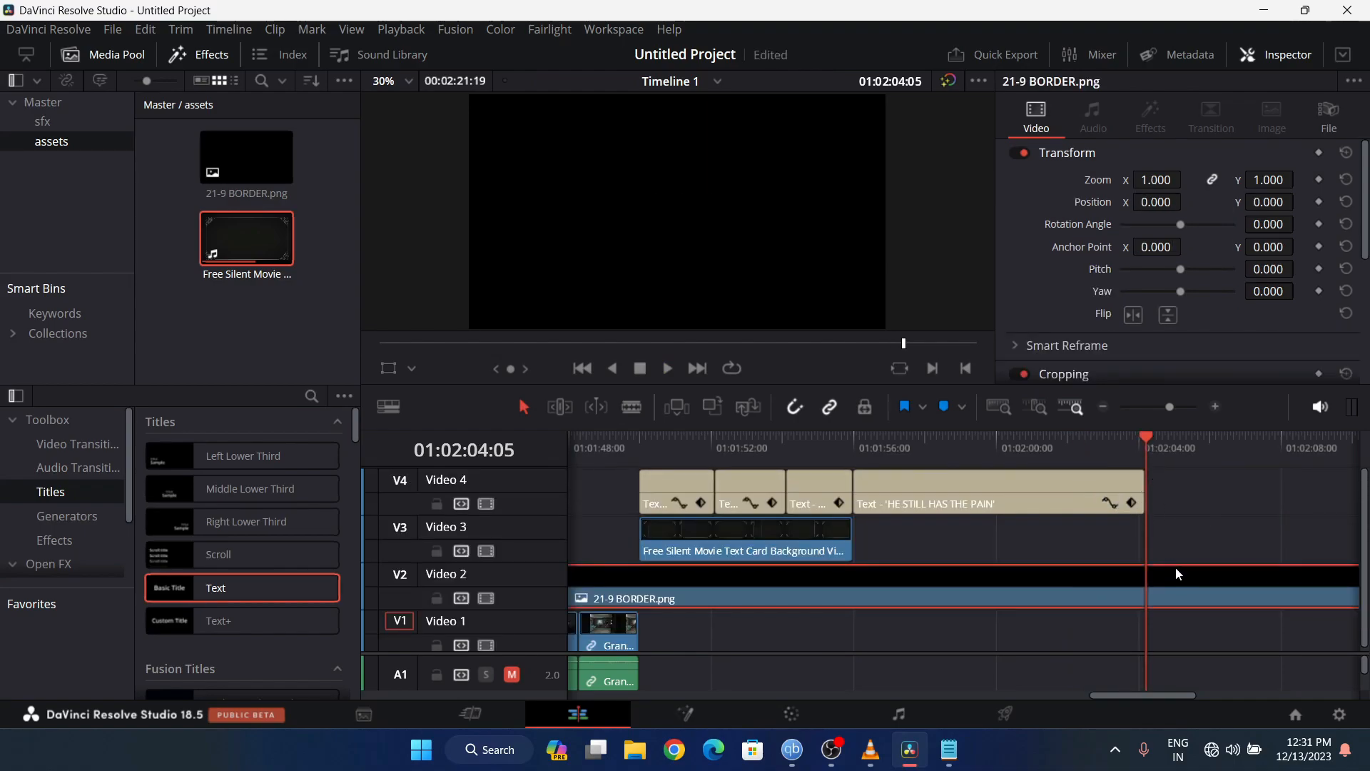
{"action": "key", "text": "ctrl+b"}
{"action": "left_click", "coordinate": [1185, 582]}
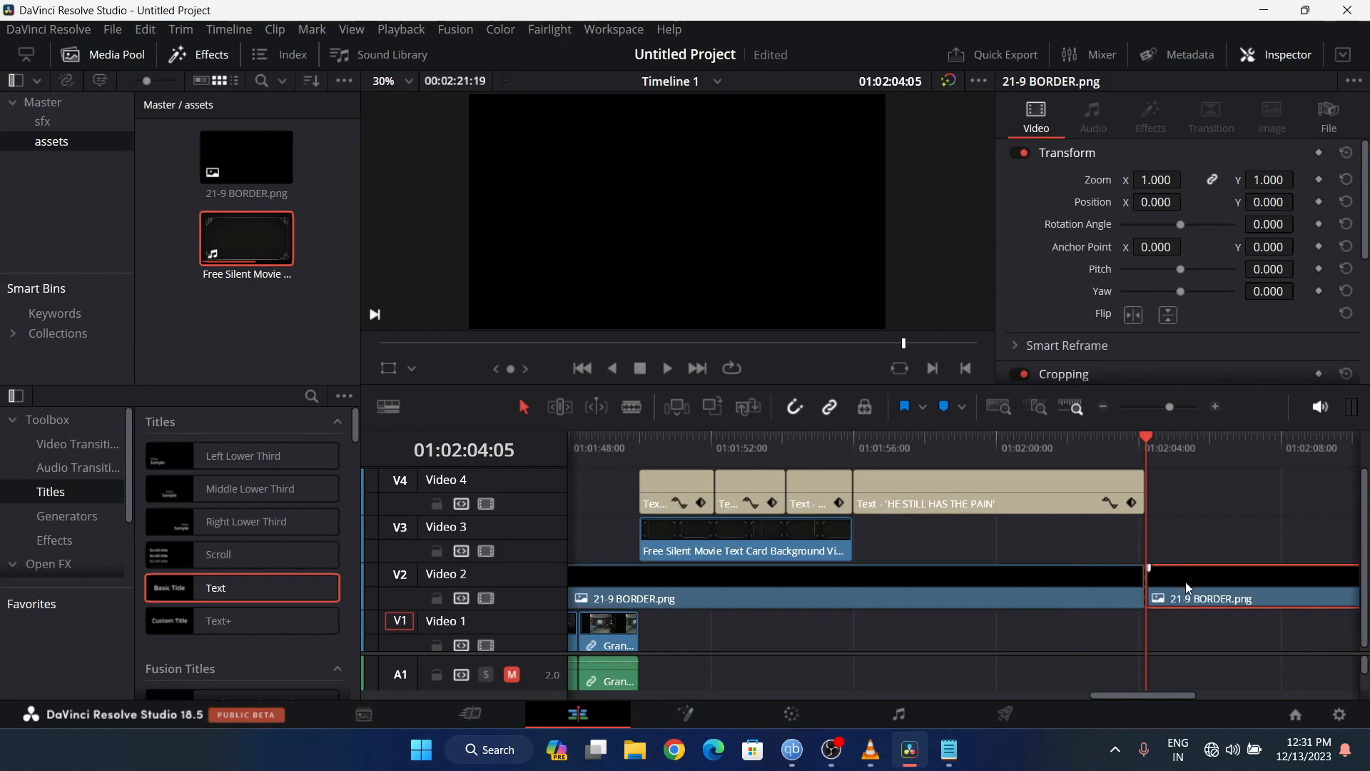
{"action": "key", "text": "Delete"}
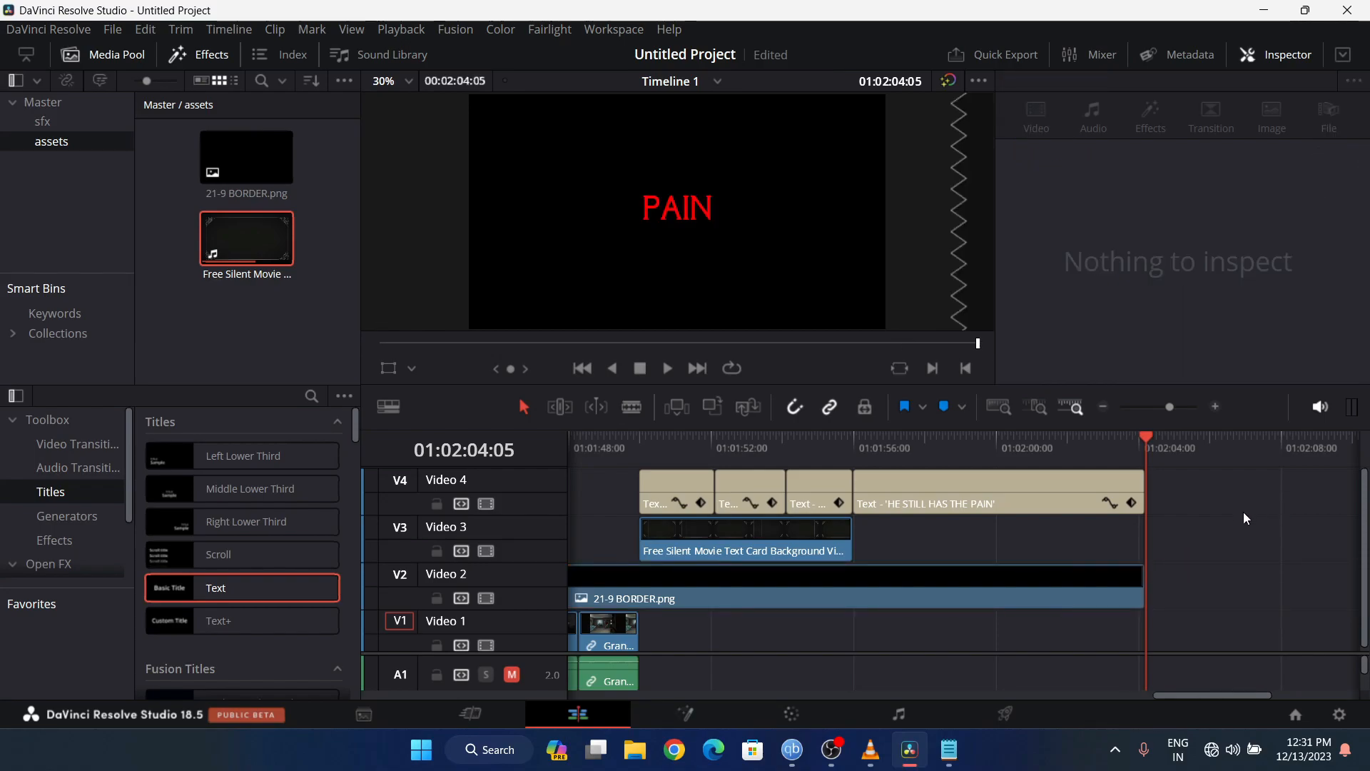
- Return to the start of the timeline, play the opening briefly and open the sfx bin
{"action": "left_click_drag", "start_coordinate": [1171, 404], "coordinate": [1160, 406]}
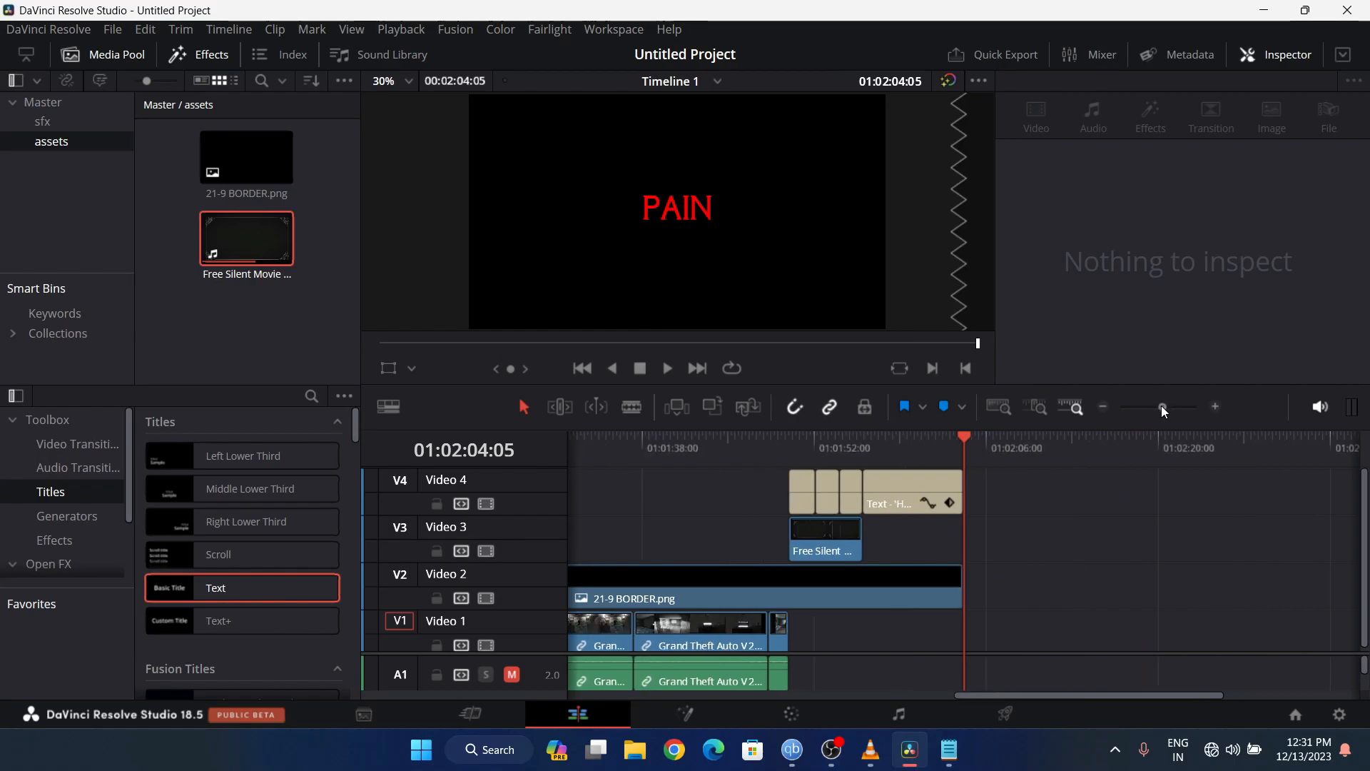
{"action": "key", "text": "Home"}
{"action": "left_click", "coordinate": [710, 584]}
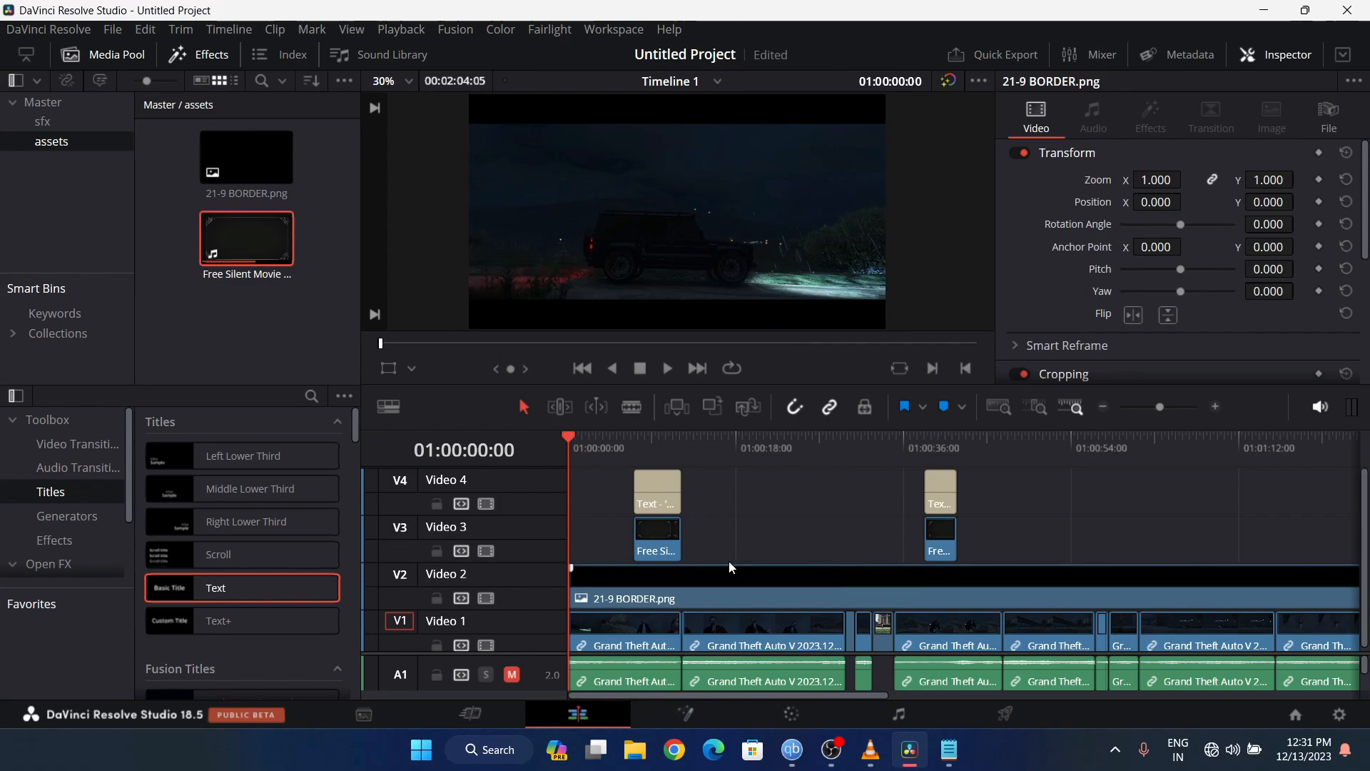
{"action": "scroll", "coordinate": [860, 532], "scroll_direction": "down", "scroll_amount": 1}
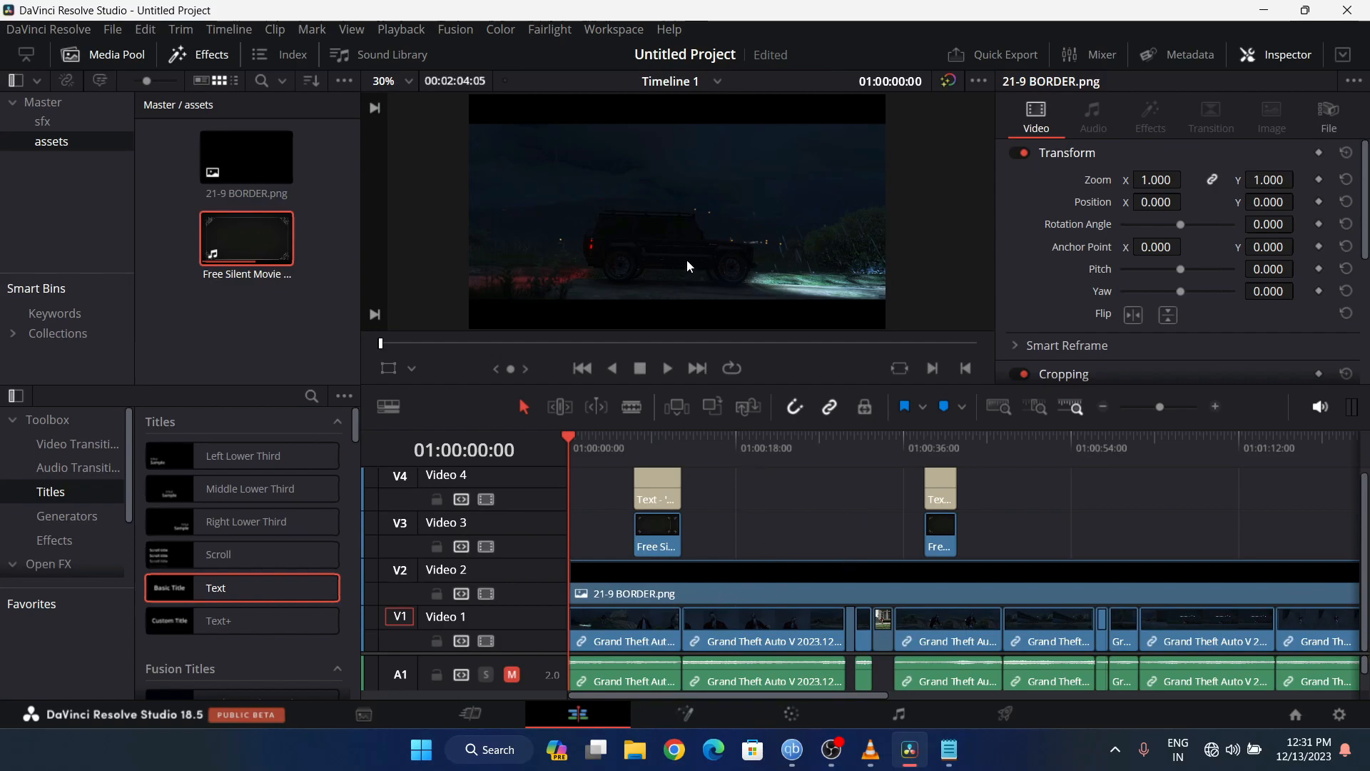
{"action": "key", "text": "space"}
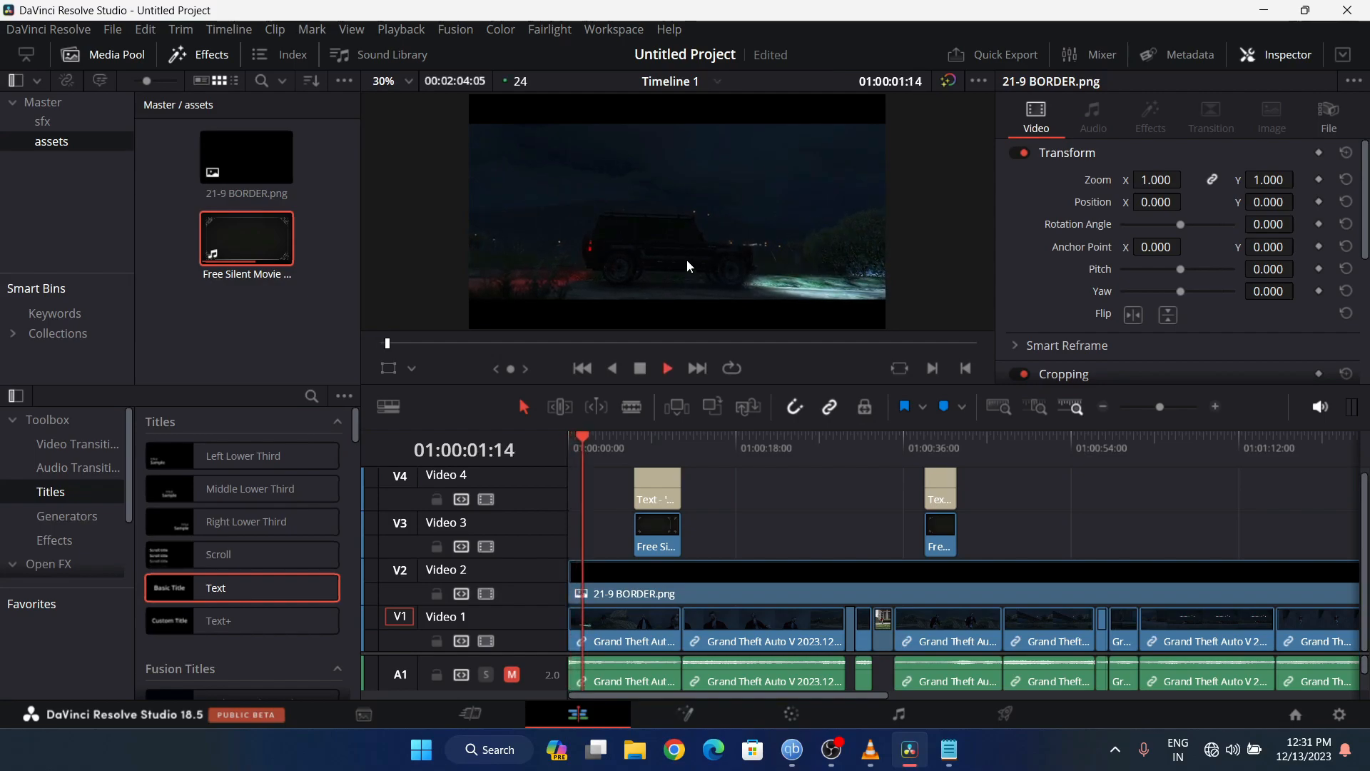
{"action": "left_click_drag", "start_coordinate": [584, 459], "coordinate": [554, 435]}
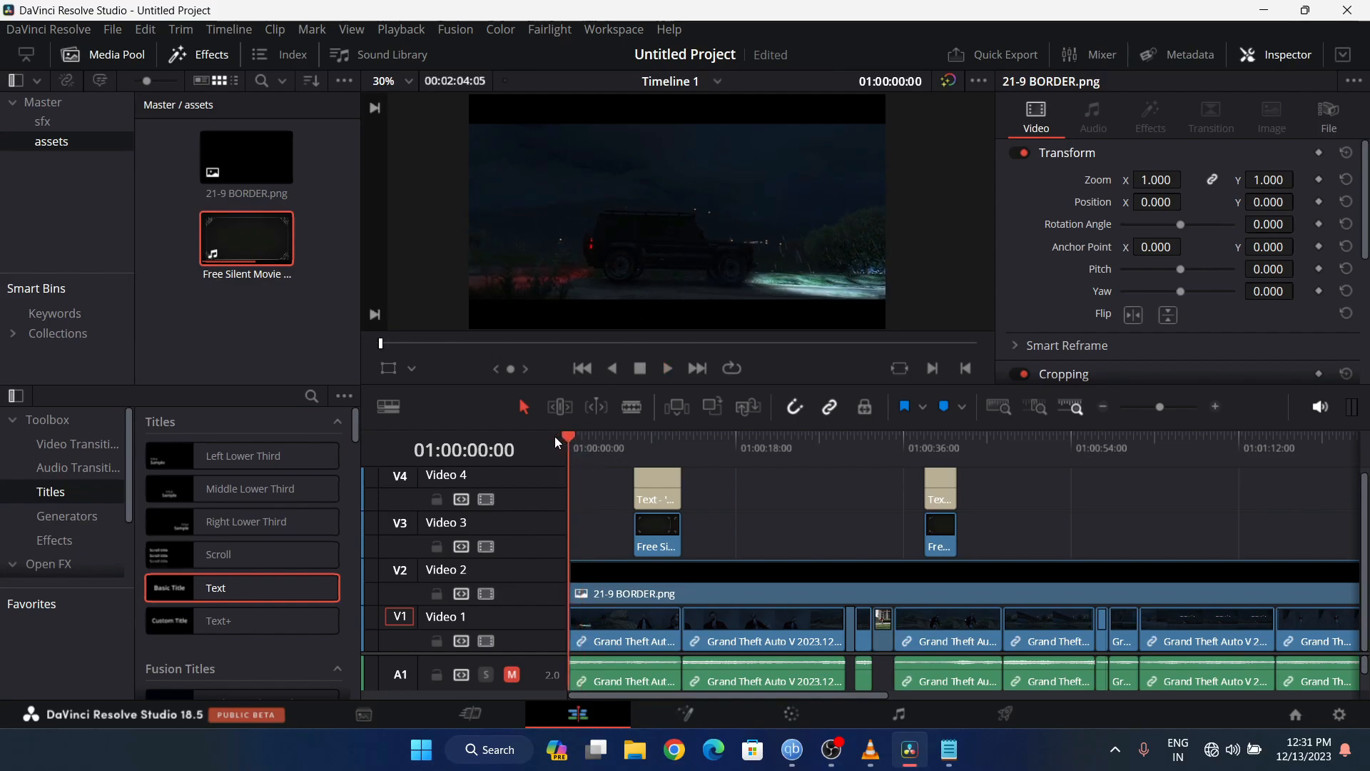
{"action": "left_click", "coordinate": [42, 121]}
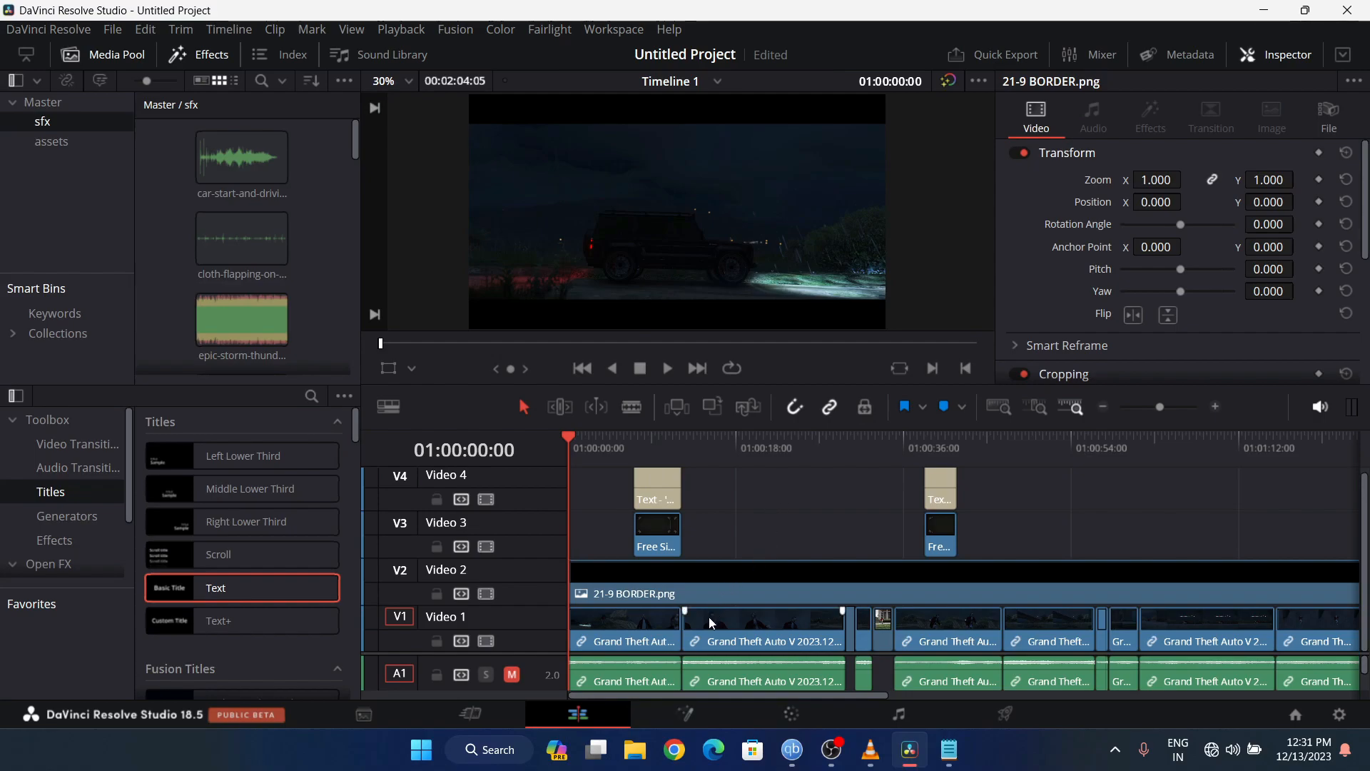
{"action": "scroll", "coordinate": [745, 528], "scroll_direction": "down", "scroll_amount": 4}
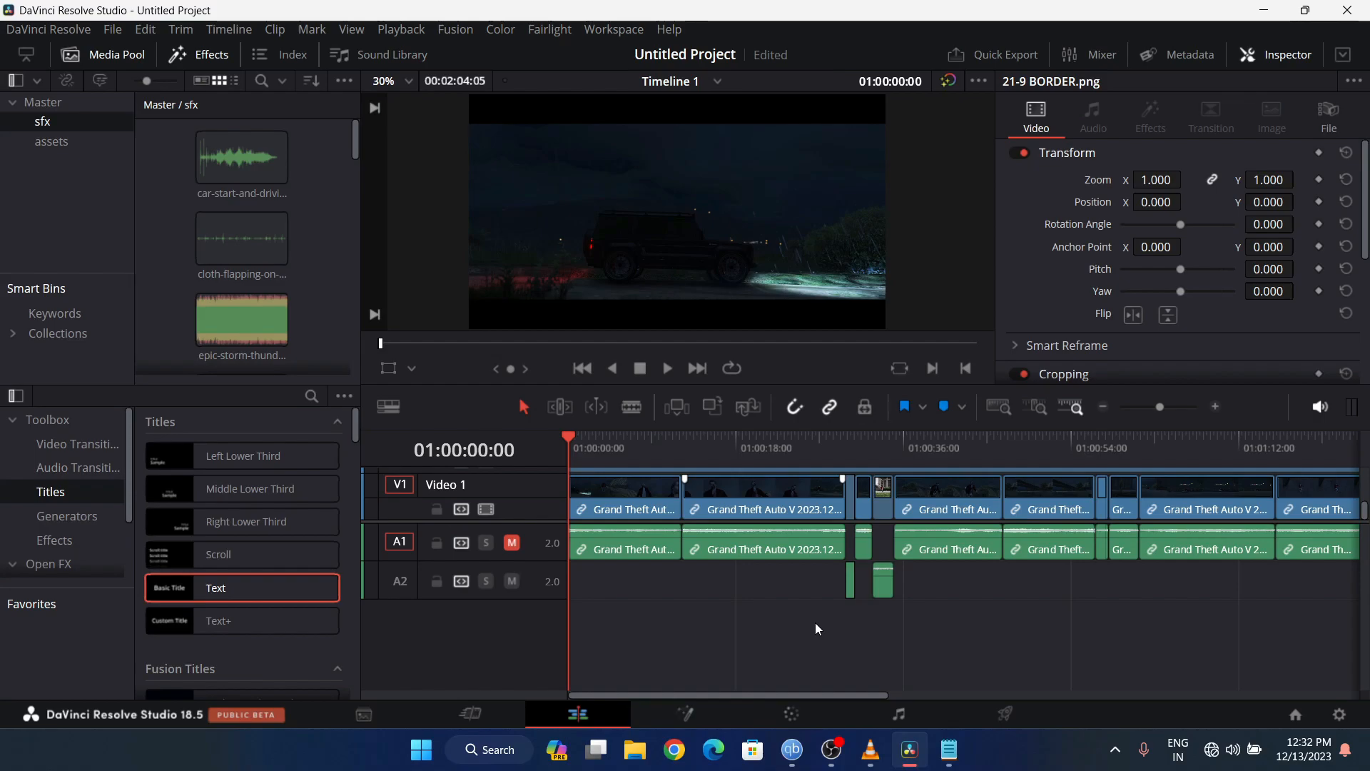
- Switch to the Fairlight page and float the viewer as a separate window over the track headers
{"action": "left_click", "coordinate": [916, 721]}
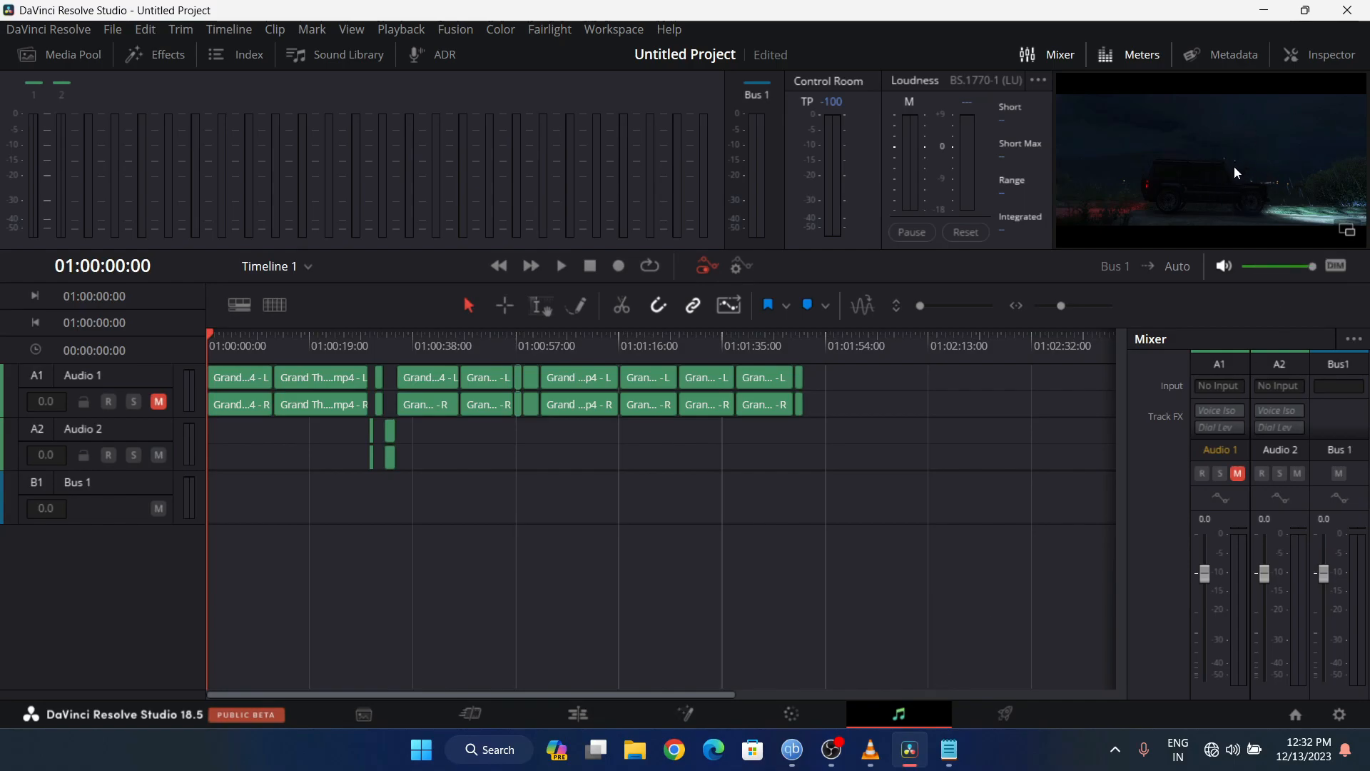
{"action": "left_click", "coordinate": [1349, 232]}
{"action": "left_click_drag", "start_coordinate": [837, 218], "coordinate": [258, 187]}
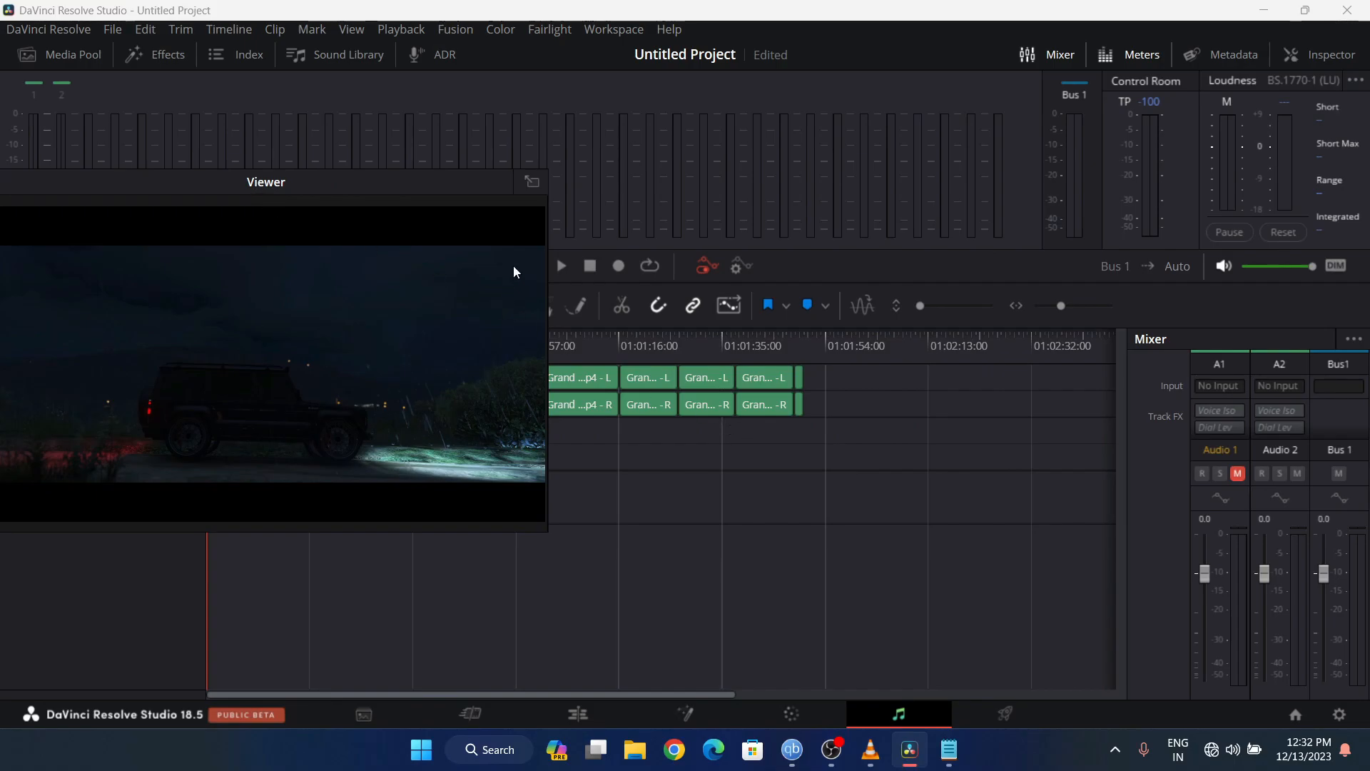
- Dock the floating viewer back into the Fairlight page and show the media pool with the sfx bin
{"action": "left_click_drag", "start_coordinate": [493, 182], "coordinate": [699, 188]}
{"action": "left_click", "coordinate": [743, 183]}
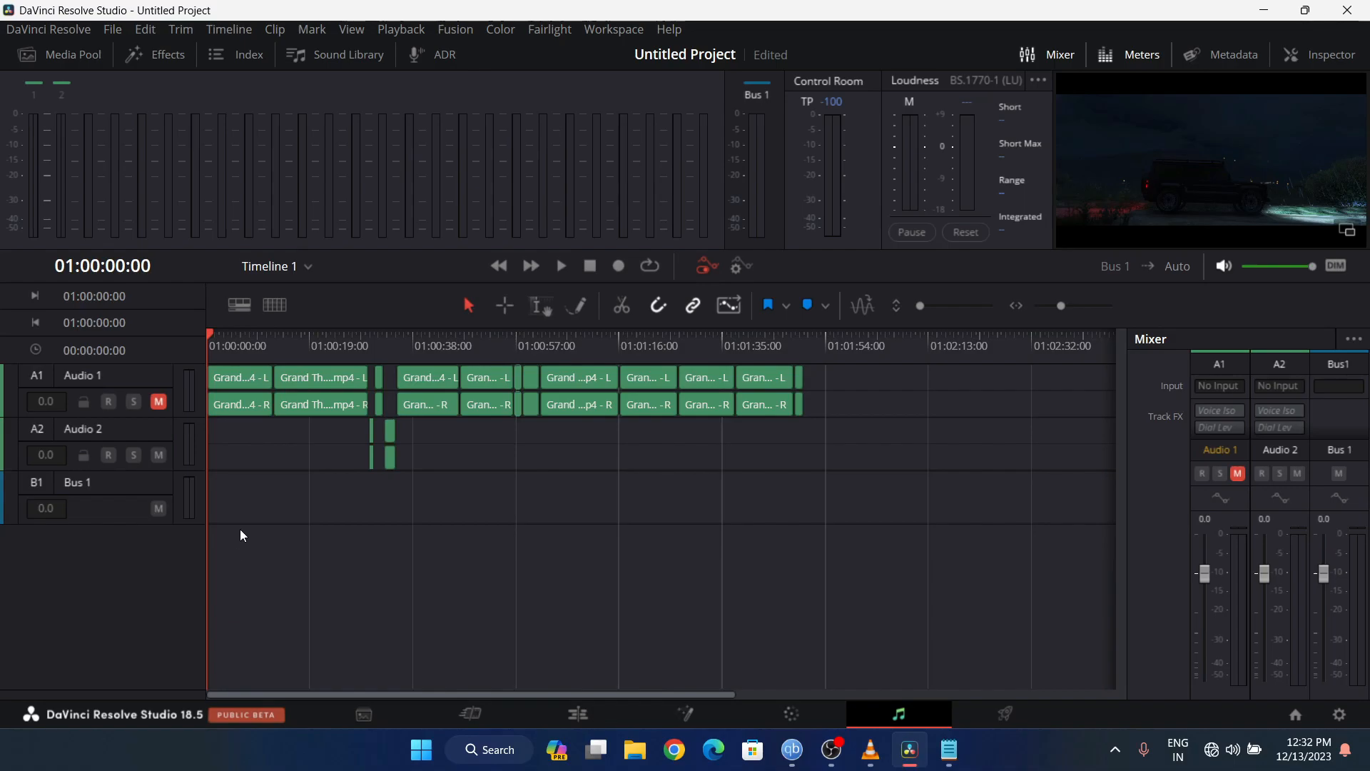
{"action": "left_click", "coordinate": [56, 54]}
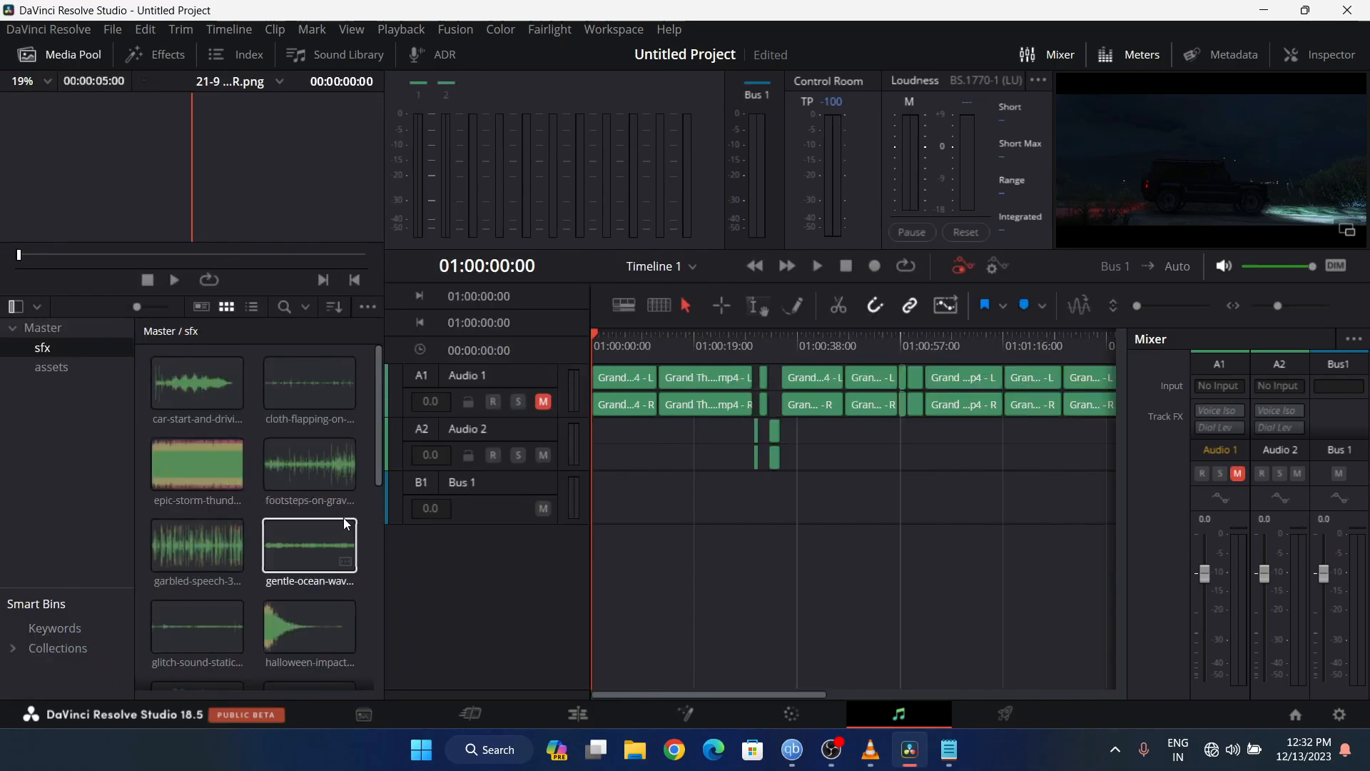
{"action": "left_click", "coordinate": [603, 714]}
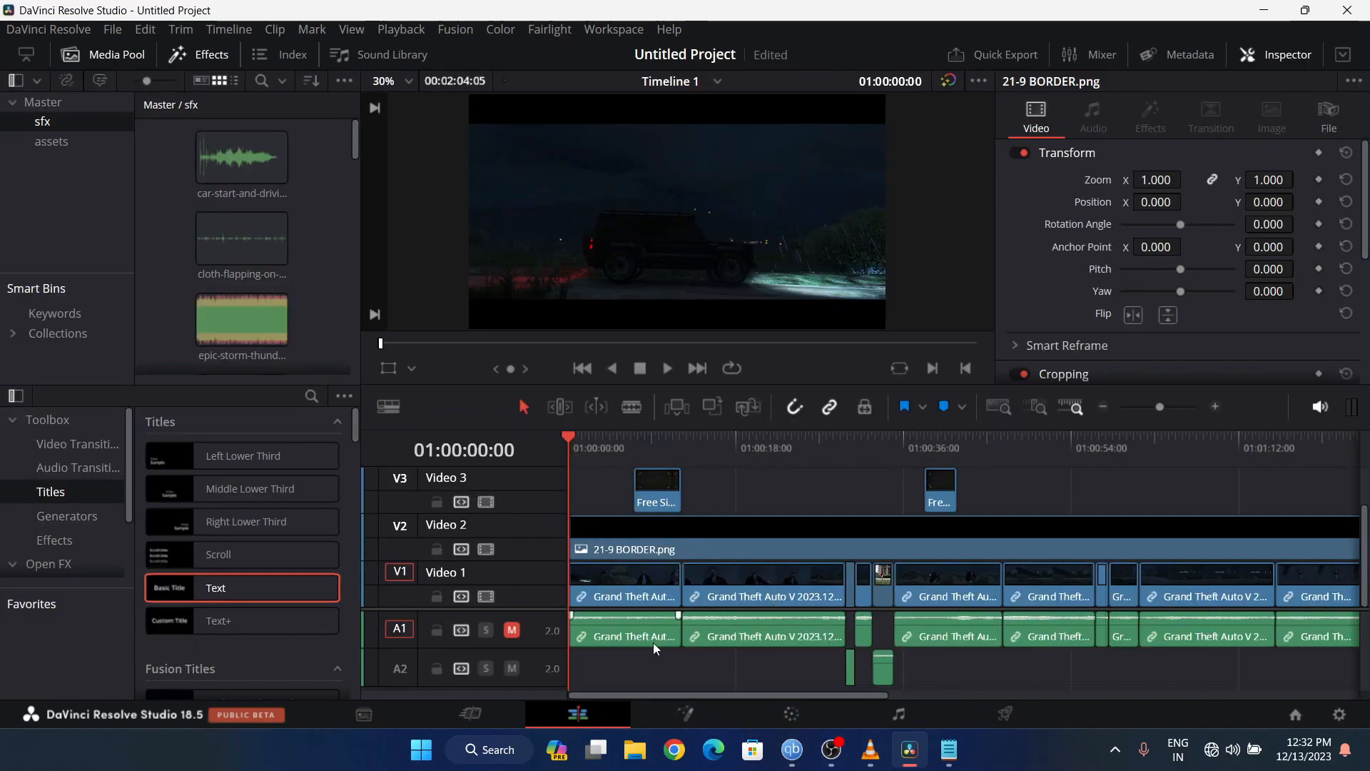
{"action": "left_click", "coordinate": [894, 714]}
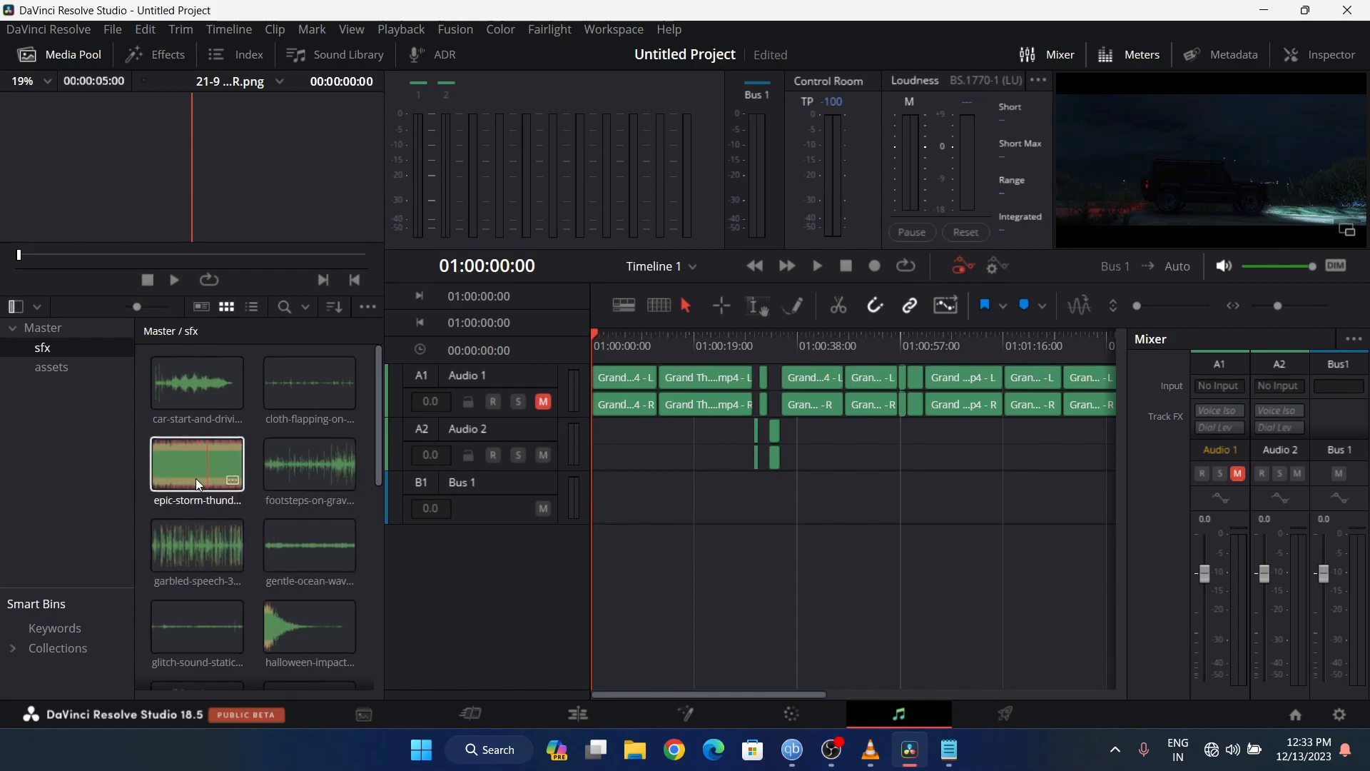
- Place the epic-storm-thunder sound on a new track below Audio 2 at the timeline start, play it briefly and save the project
{"action": "left_click_drag", "start_coordinate": [207, 479], "coordinate": [609, 511]}
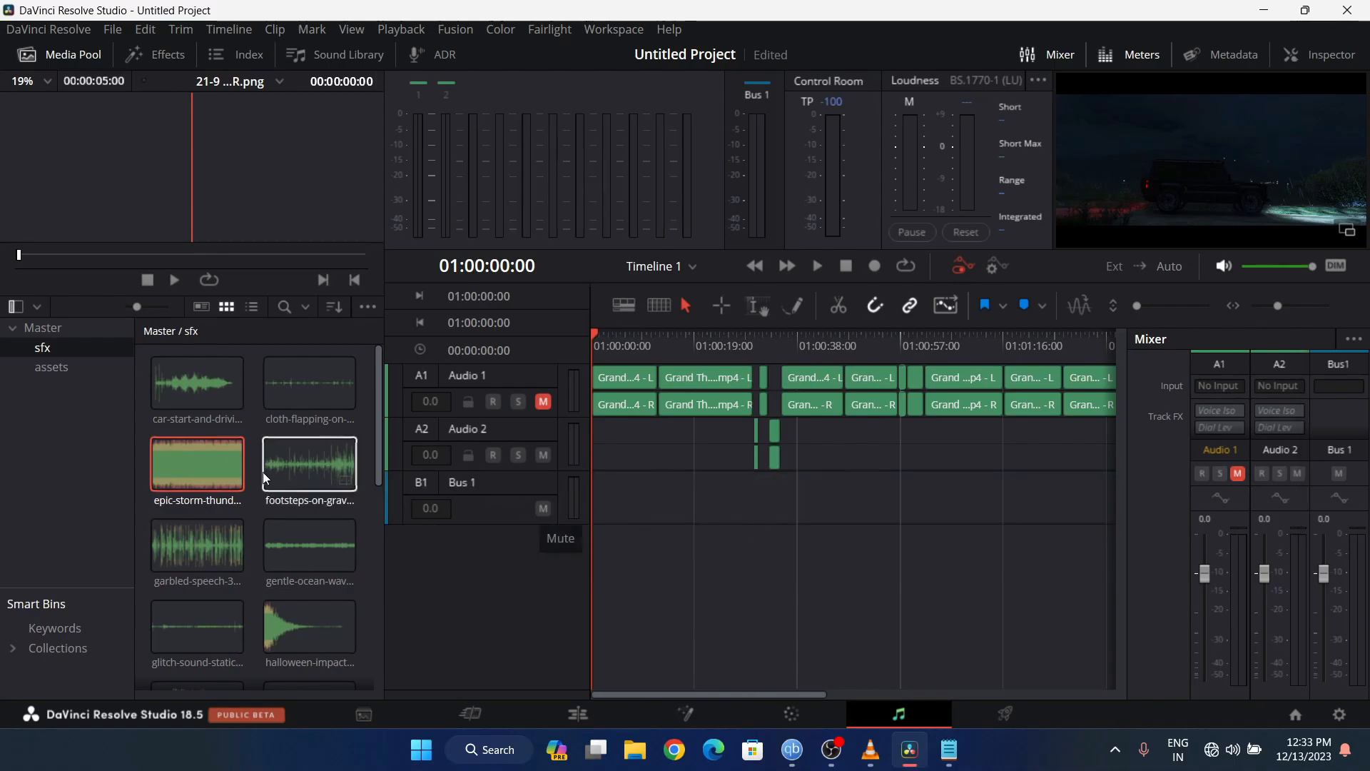
{"action": "left_click_drag", "start_coordinate": [214, 466], "coordinate": [610, 494]}
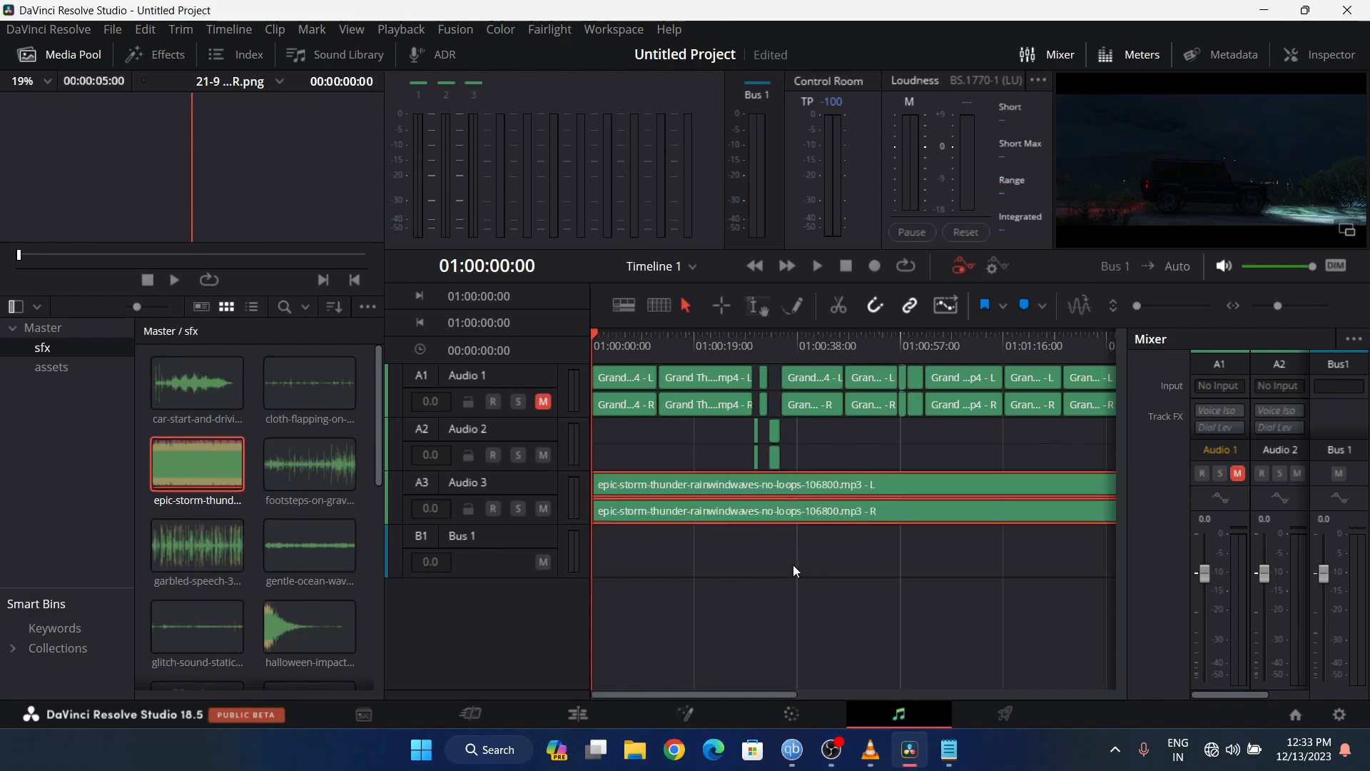
{"action": "key", "text": "space"}
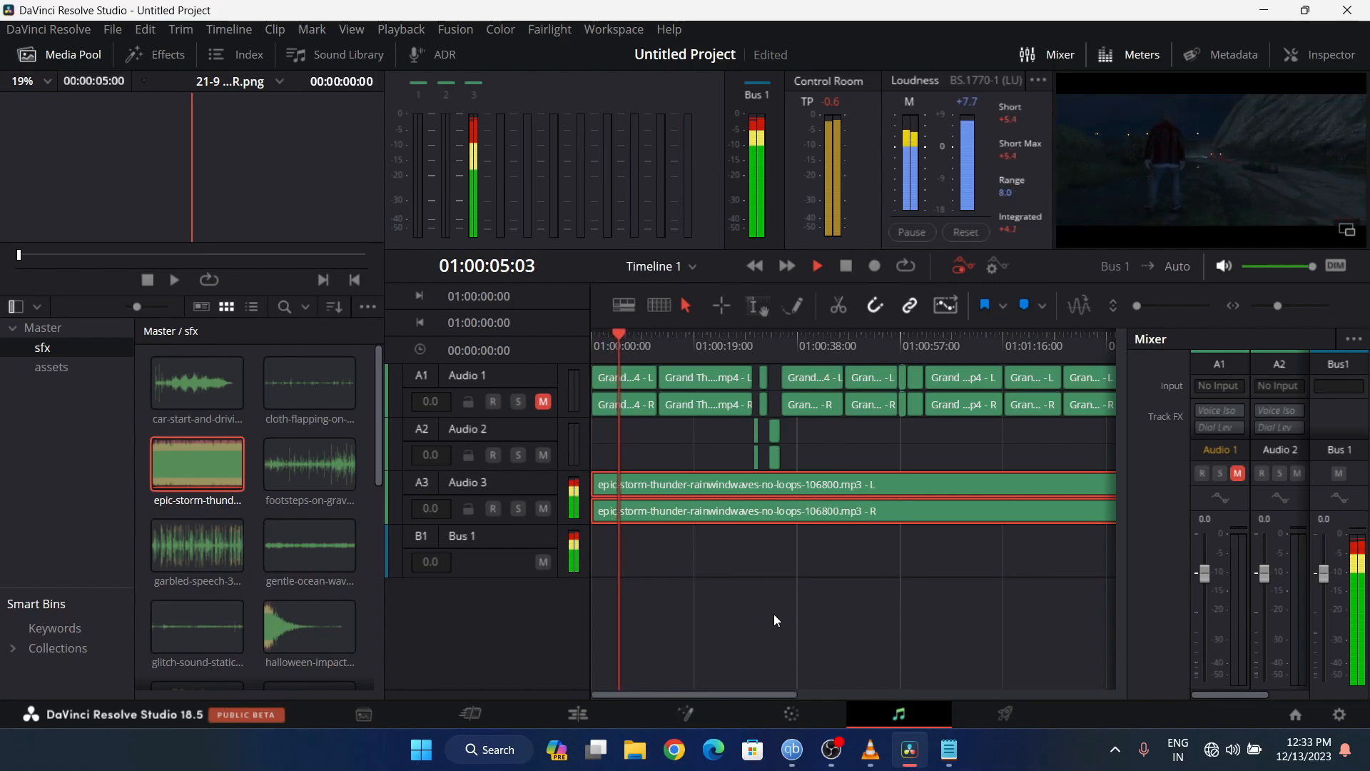
{"action": "key", "text": "space"}
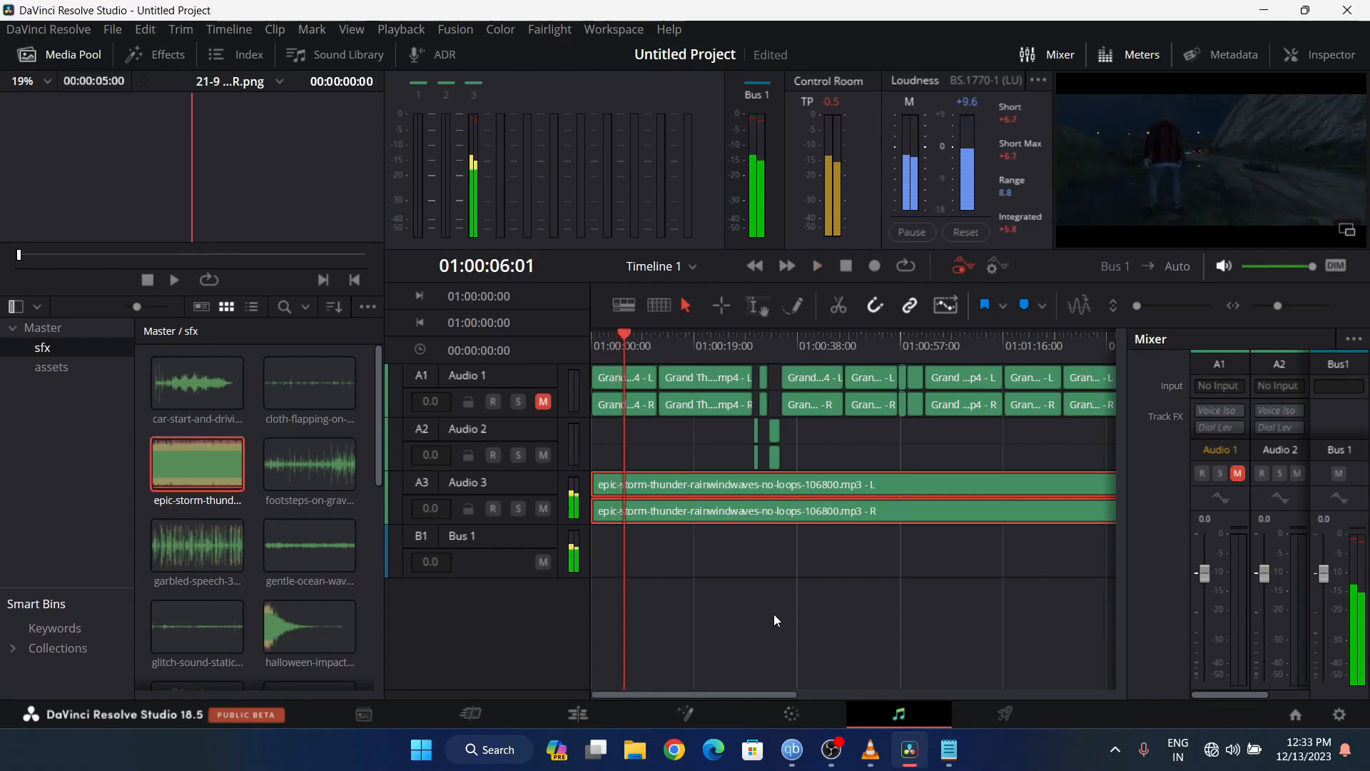
{"action": "key", "text": "ctrl+s"}
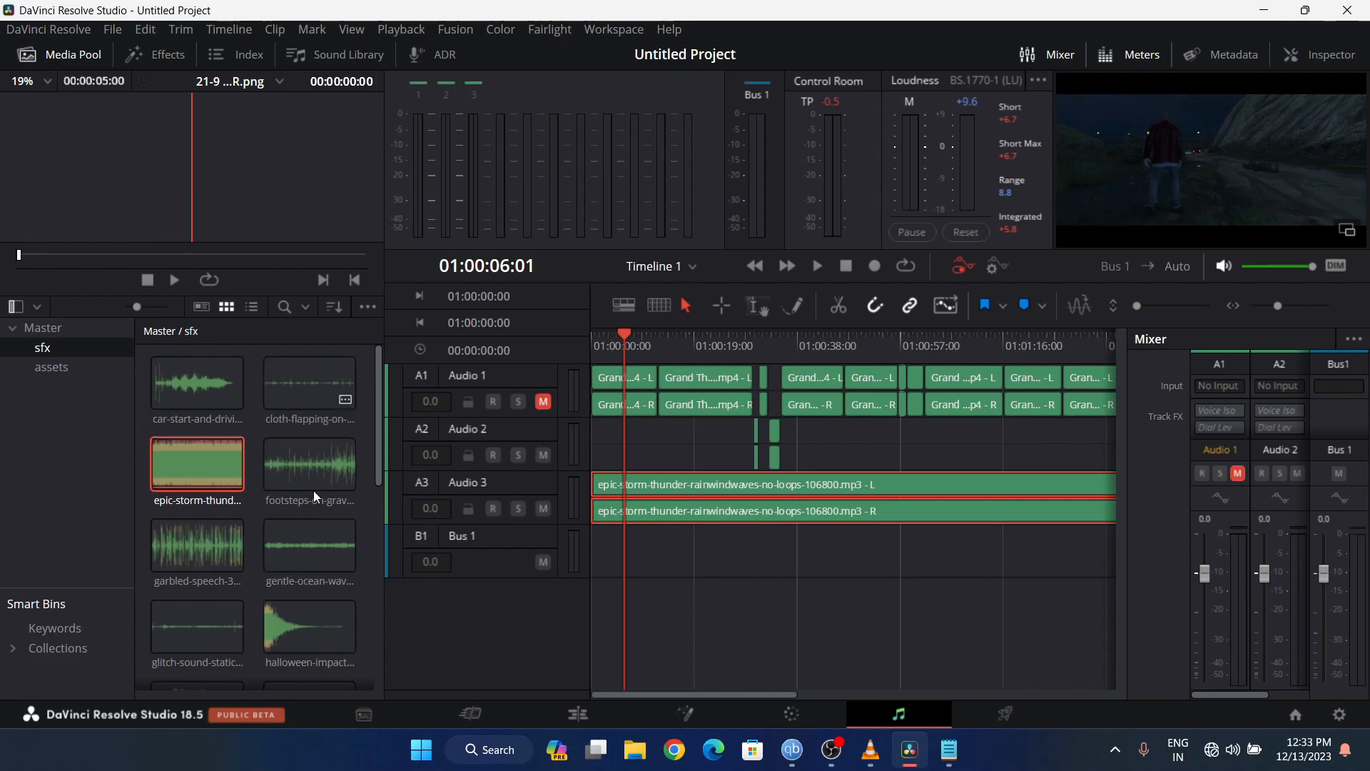
- Search the sfx bin for "for" and place the mystic-forest-ambient sound on a new track below Audio 3 from the timeline start
{"action": "scroll", "coordinate": [316, 560], "scroll_direction": "down", "scroll_amount": 1}
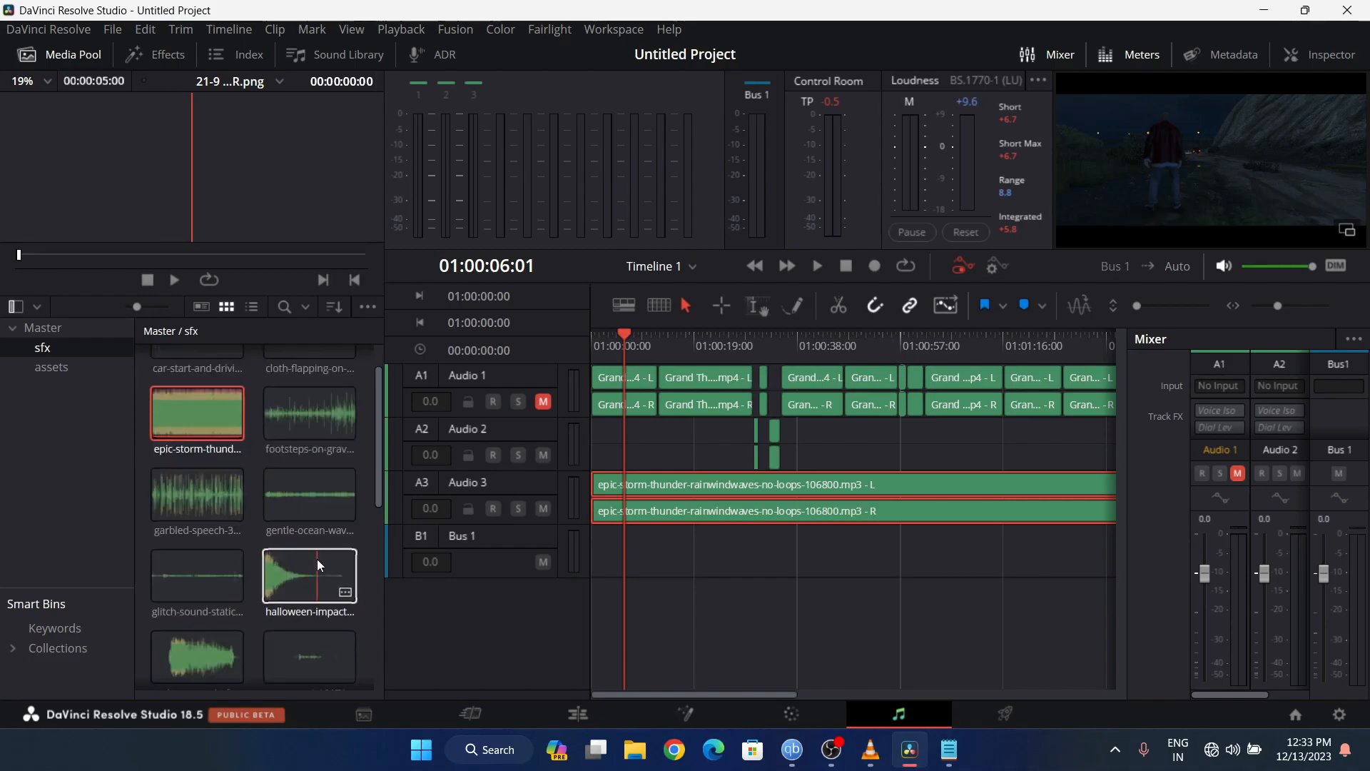
{"action": "scroll", "coordinate": [228, 599], "scroll_direction": "down", "scroll_amount": 2}
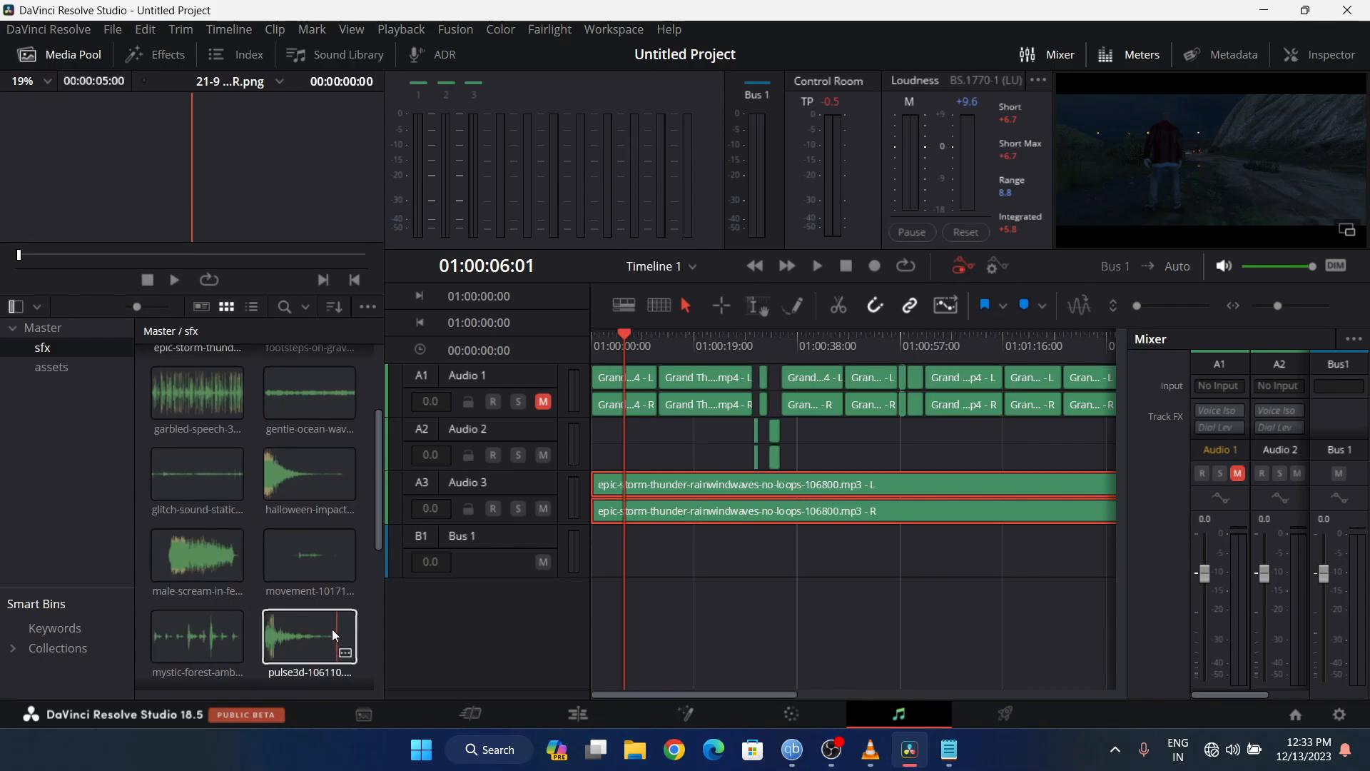
{"action": "scroll", "coordinate": [318, 570], "scroll_direction": "up", "scroll_amount": 3}
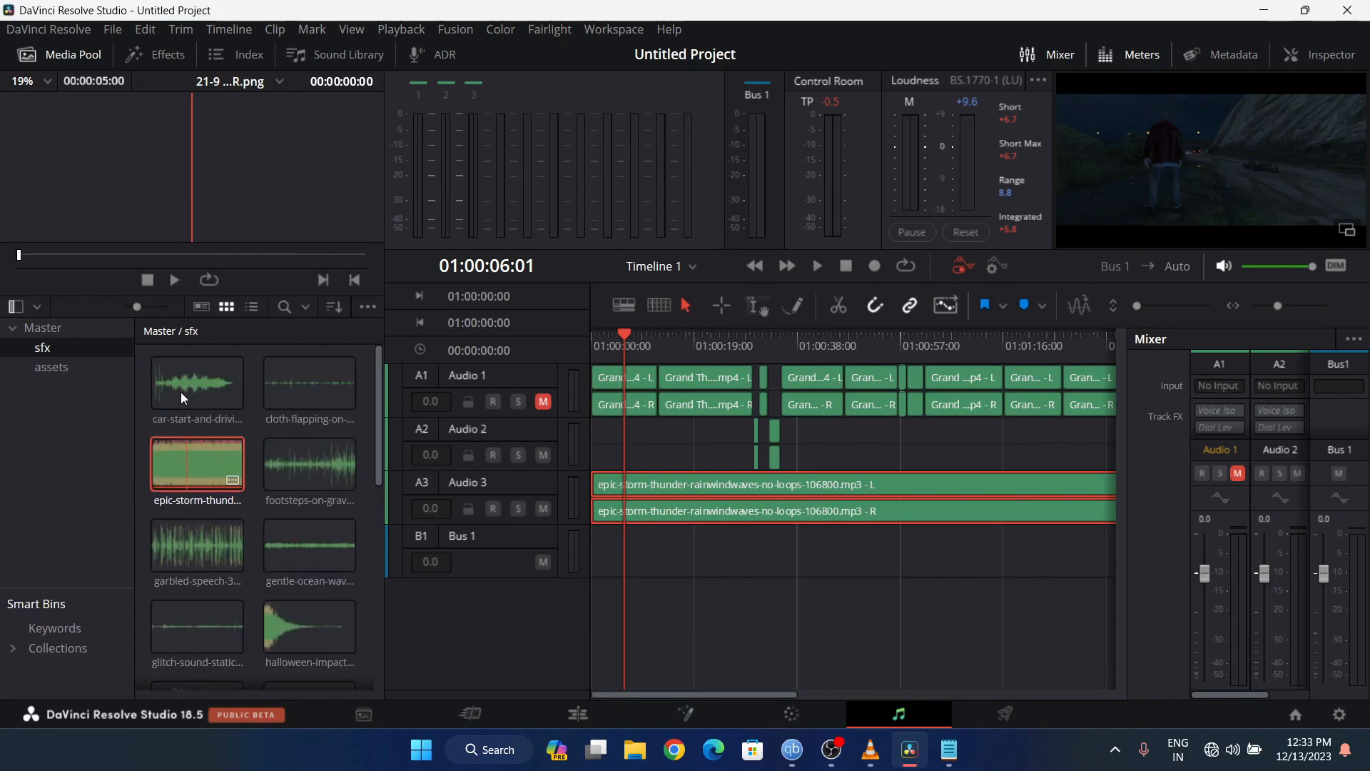
{"action": "left_click", "coordinate": [289, 304]}
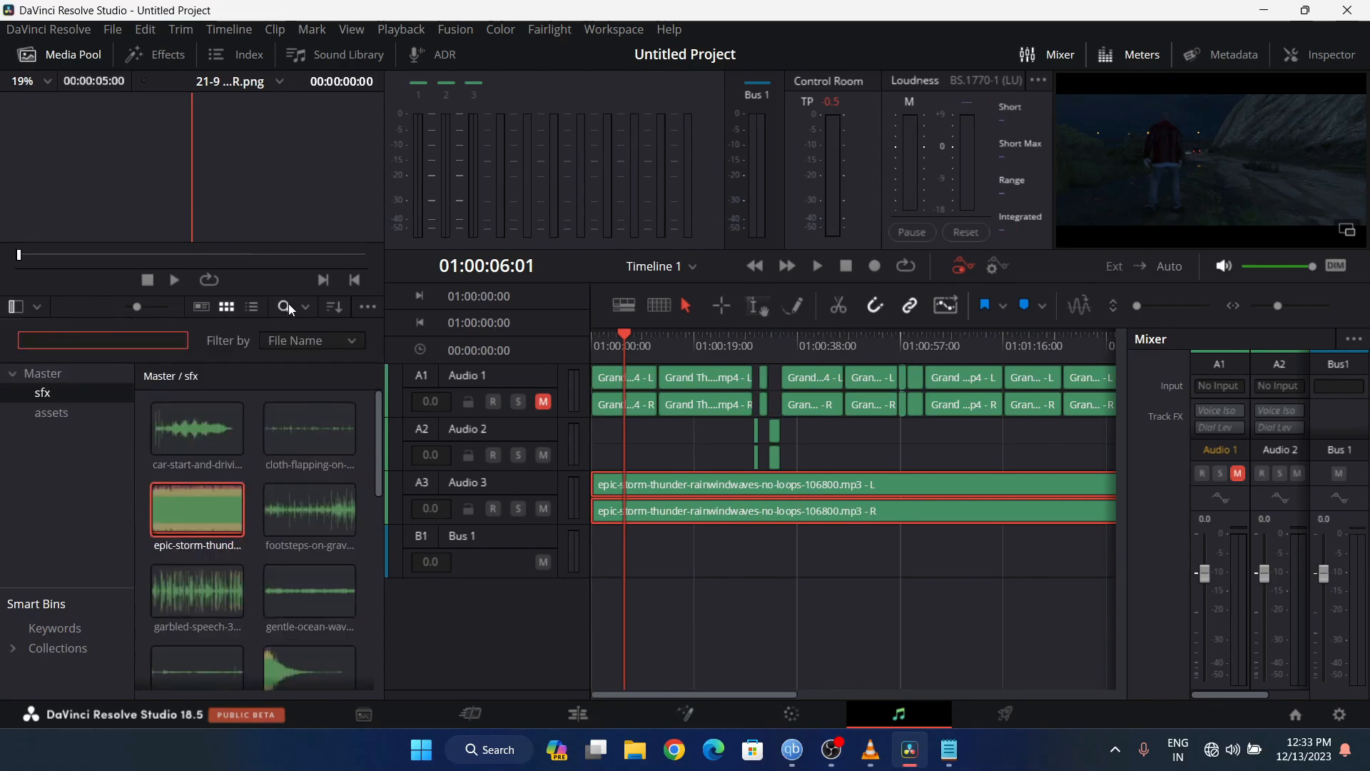
{"action": "type", "text": "for"}
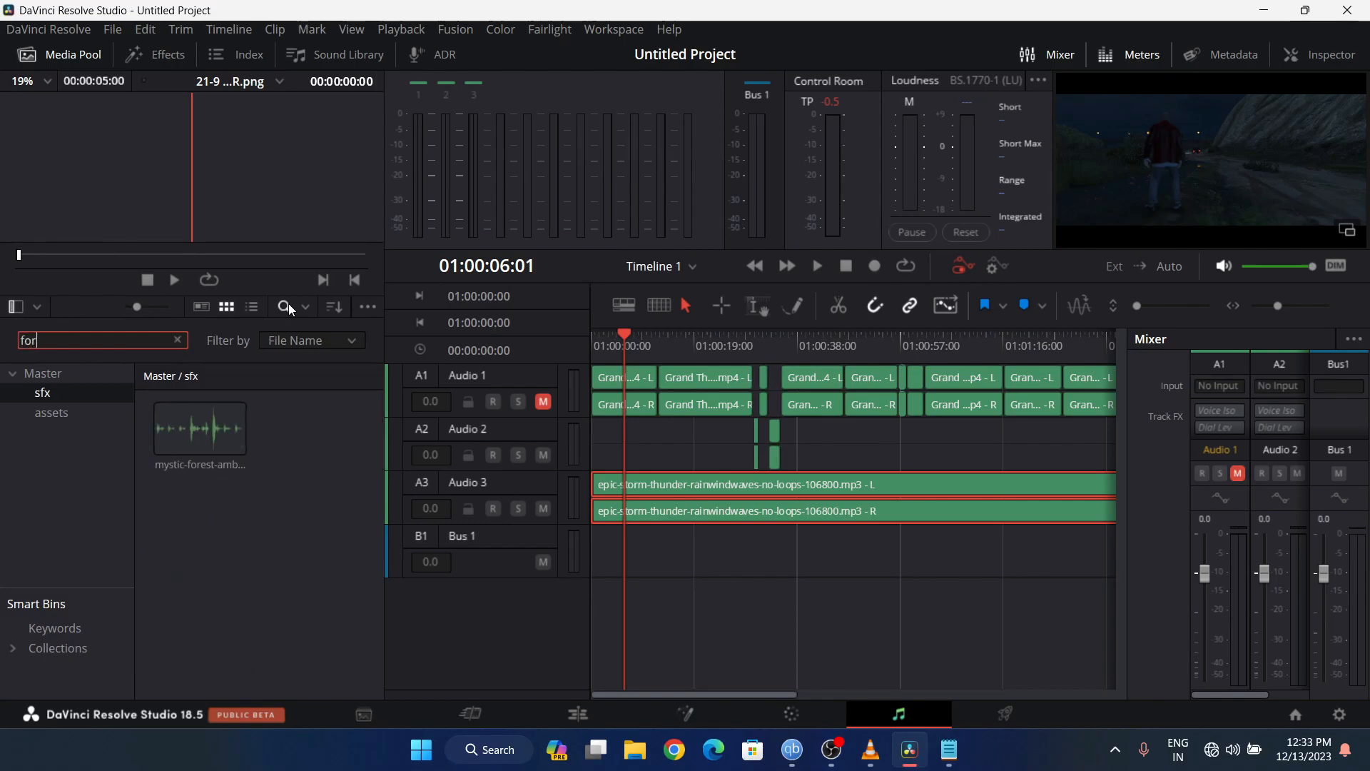
{"action": "left_click_drag", "start_coordinate": [183, 438], "coordinate": [596, 541]}
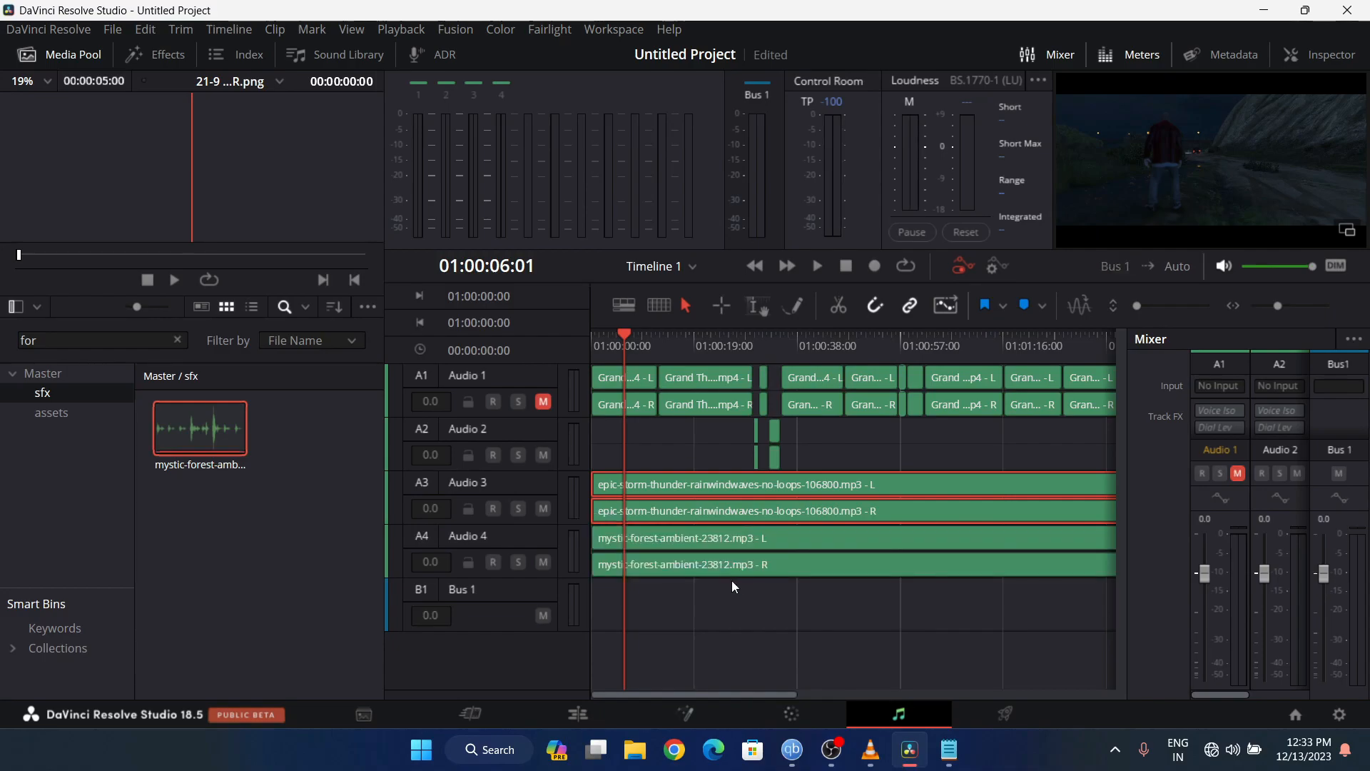
- Play the storm and forest ambience together from the timeline start, select the forest clip, and return to the start
{"action": "left_click_drag", "start_coordinate": [621, 348], "coordinate": [578, 346]}
{"action": "left_click", "coordinate": [838, 618]}
{"action": "key", "text": "space"}
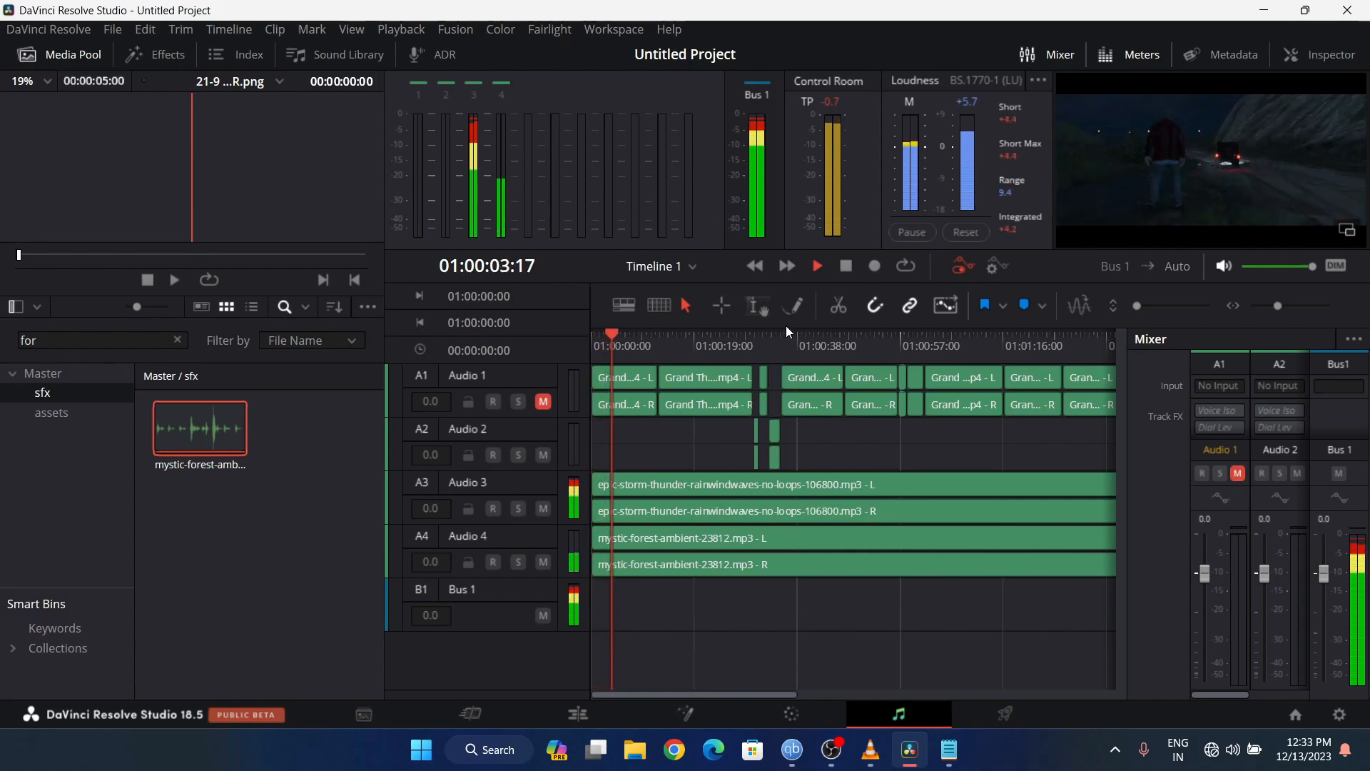
{"action": "key", "text": "space"}
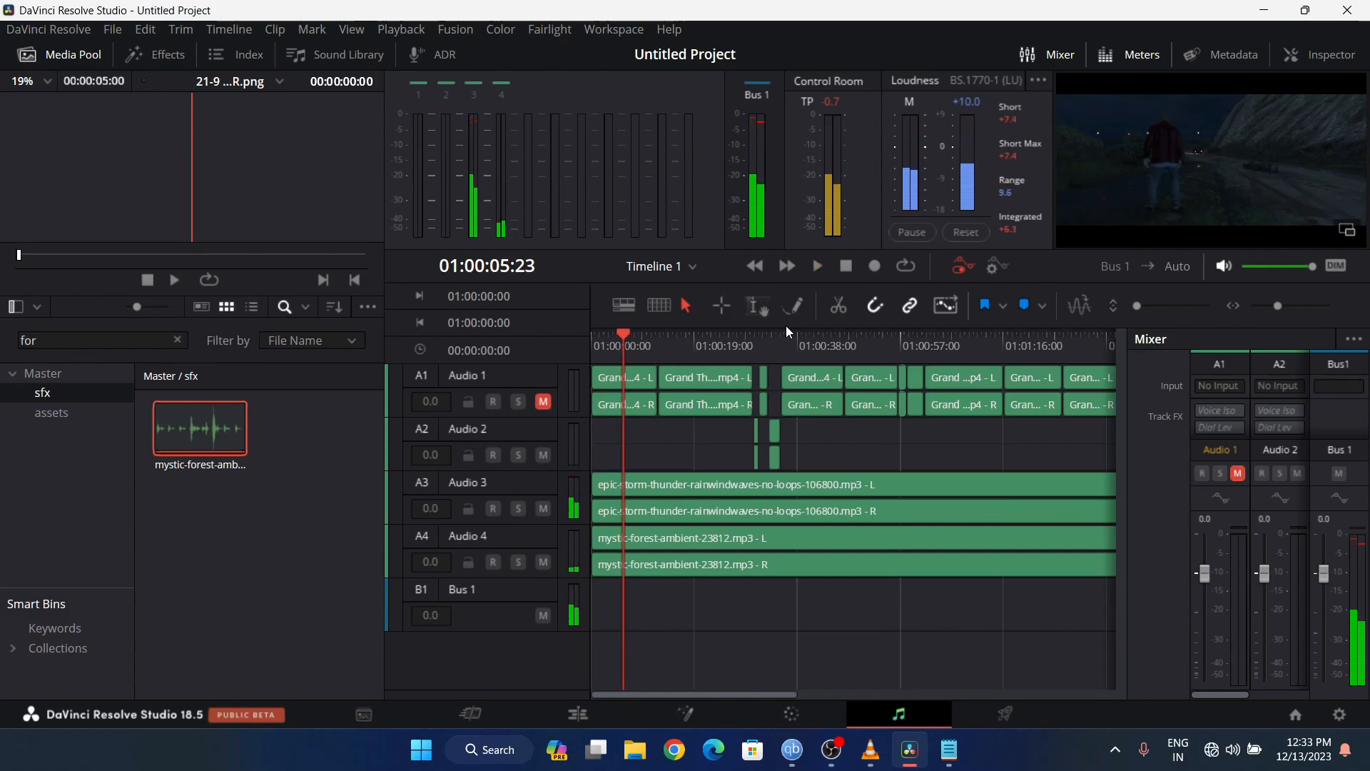
{"action": "left_click", "coordinate": [751, 545]}
{"action": "key", "text": "space"}
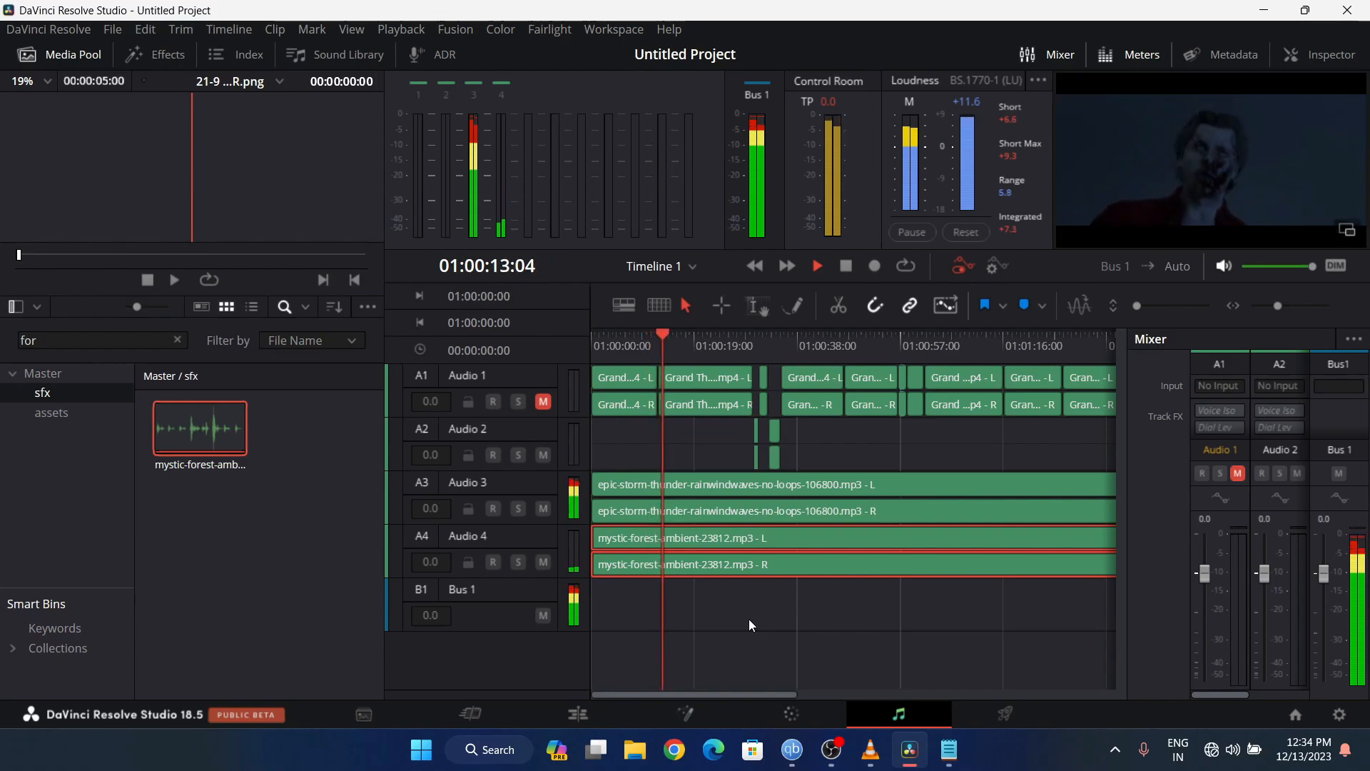
{"action": "left_click", "coordinate": [593, 333]}
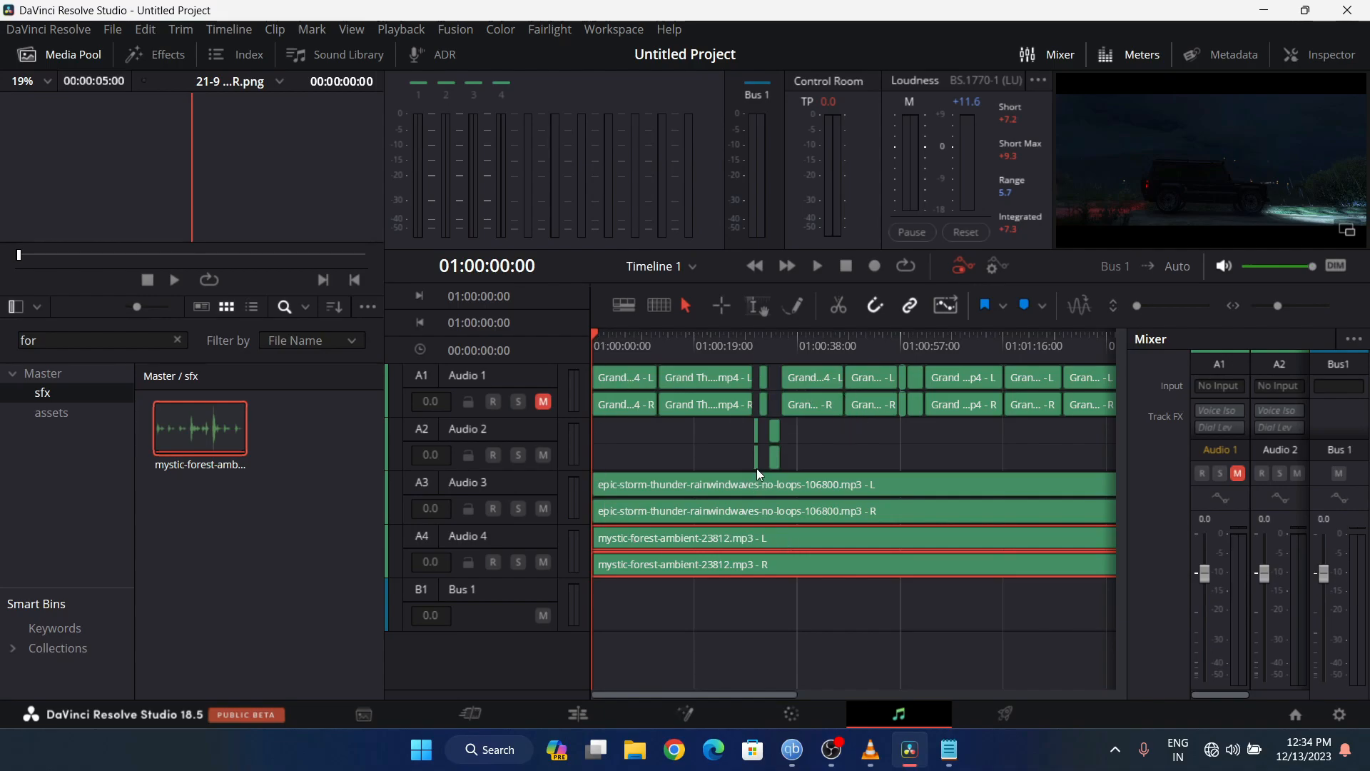
- Show the track index in place of the media pool and hide tracks Audio 1 to Audio 4
{"action": "left_click", "coordinate": [84, 55]}
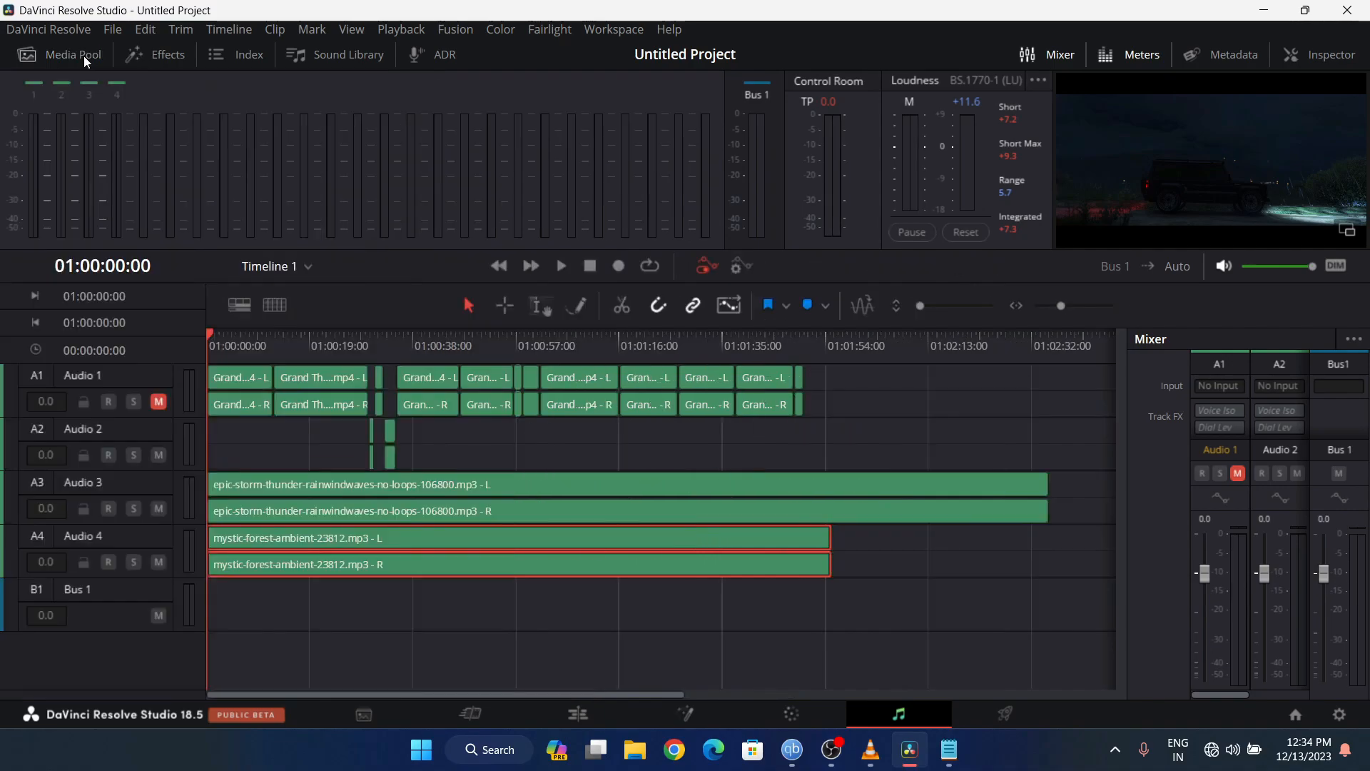
{"action": "left_click", "coordinate": [254, 56]}
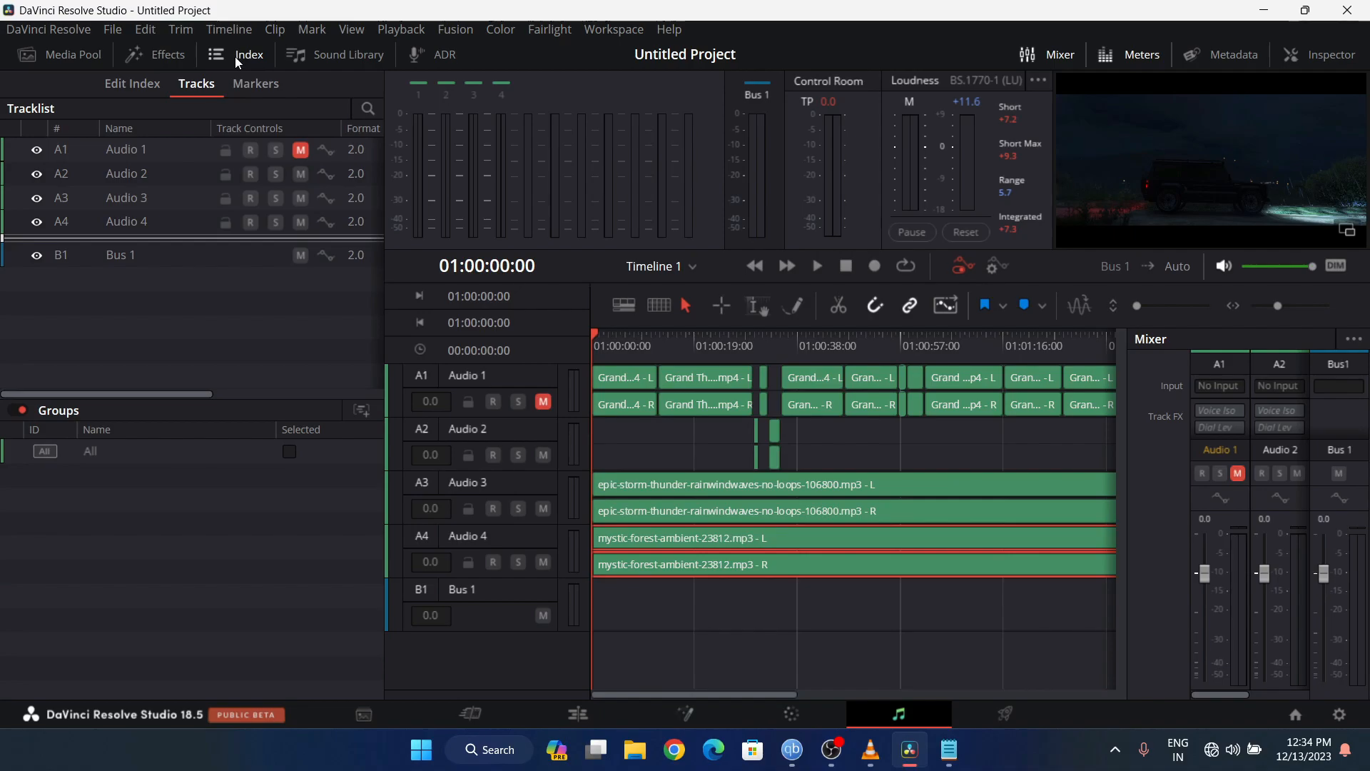
{"action": "left_click", "coordinate": [37, 149]}
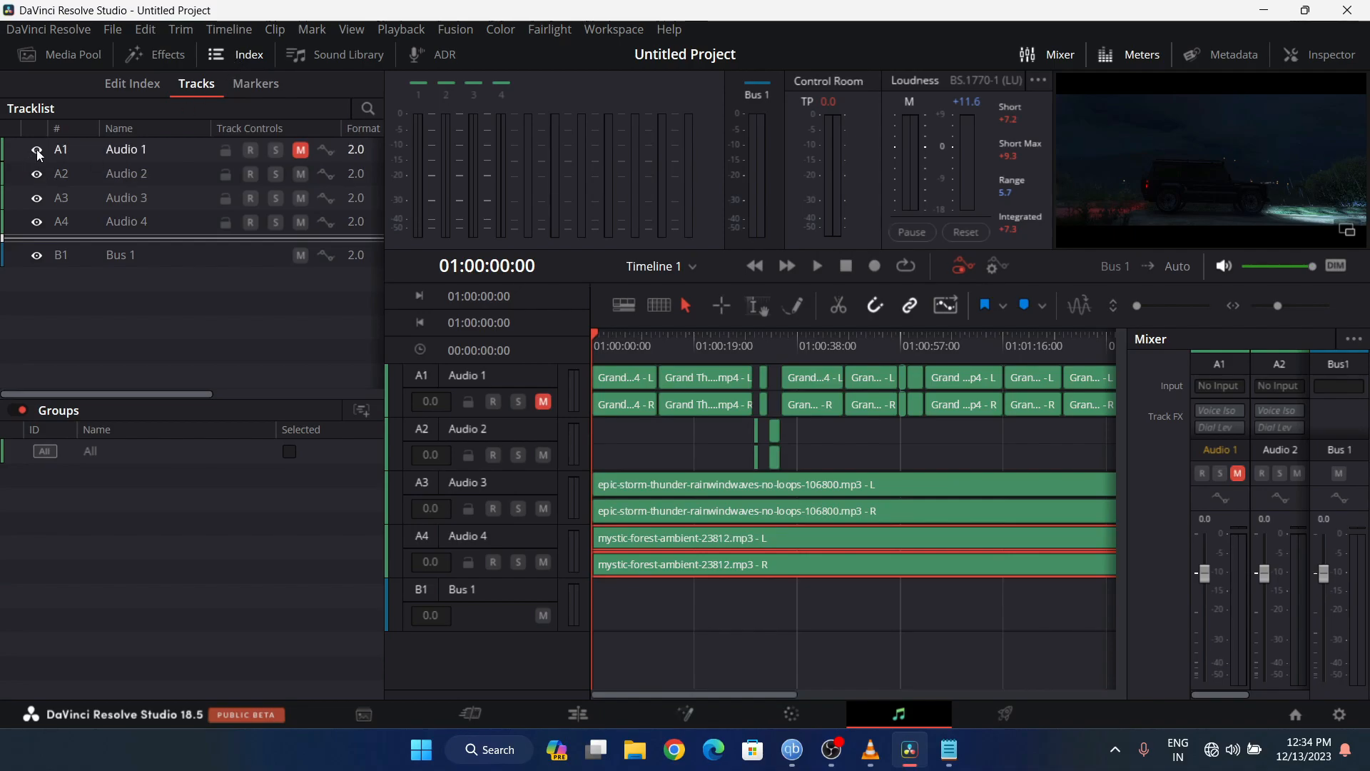
{"action": "left_click", "coordinate": [36, 173]}
{"action": "left_click", "coordinate": [36, 197]}
{"action": "left_click", "coordinate": [37, 221]}
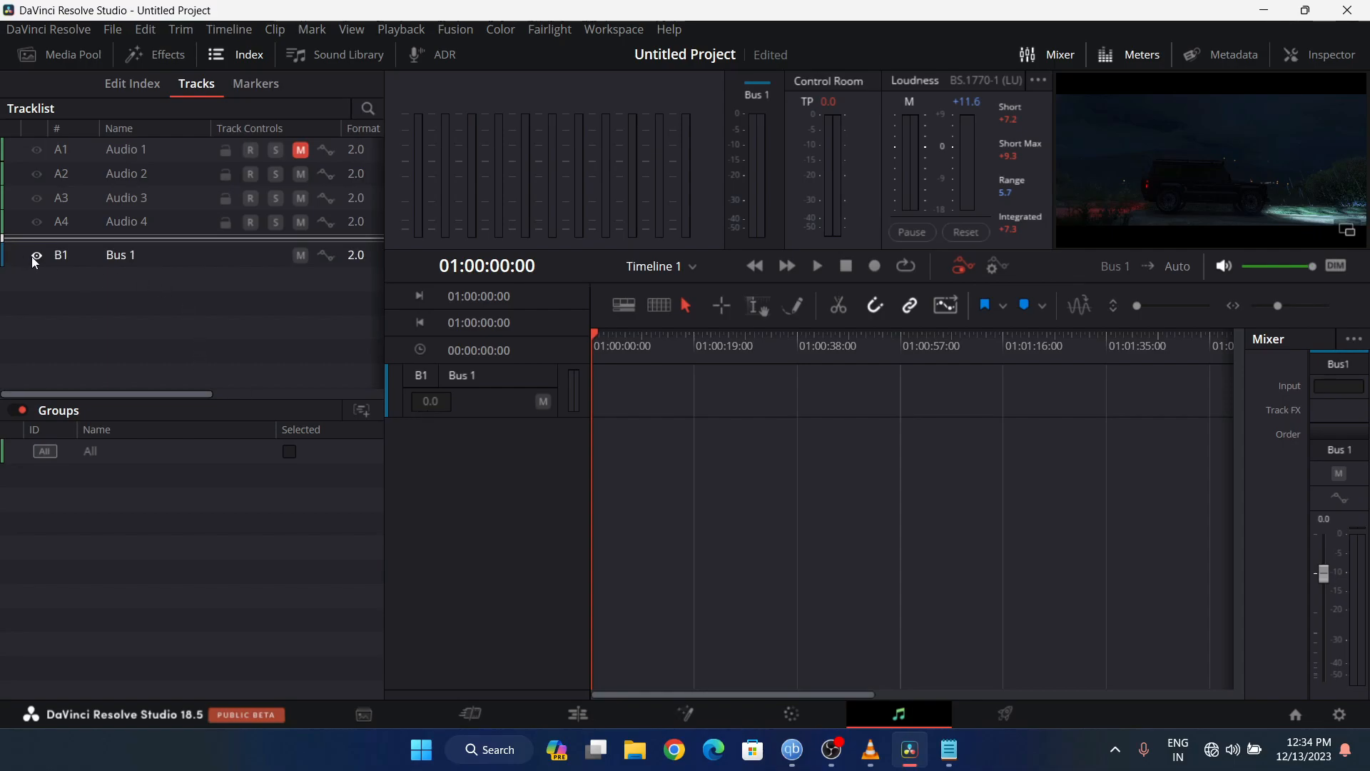
- Add a stereo audio track, play the opening briefly and return the playhead to the timeline start
{"action": "right_click", "coordinate": [513, 432]}
{"action": "mouse_move", "coordinate": [605, 67]}
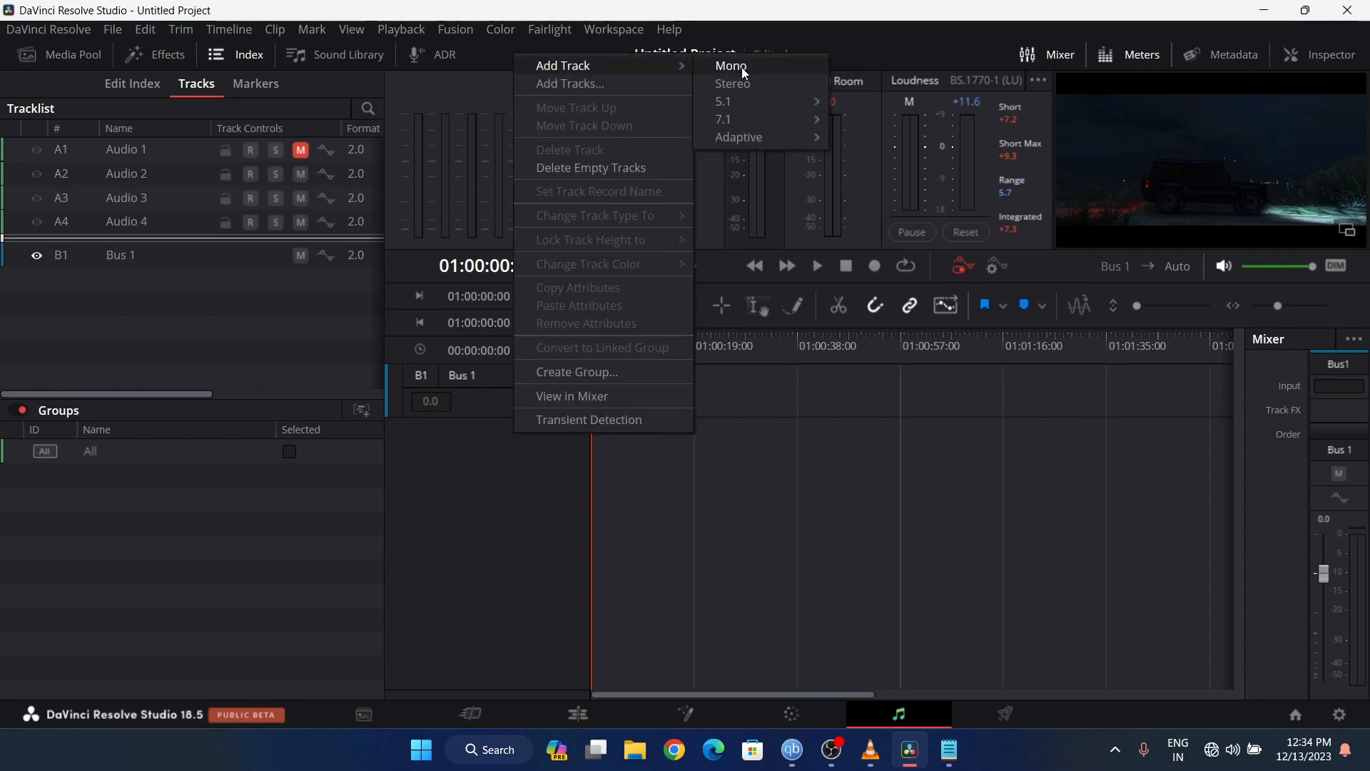
{"action": "left_click", "coordinate": [739, 82]}
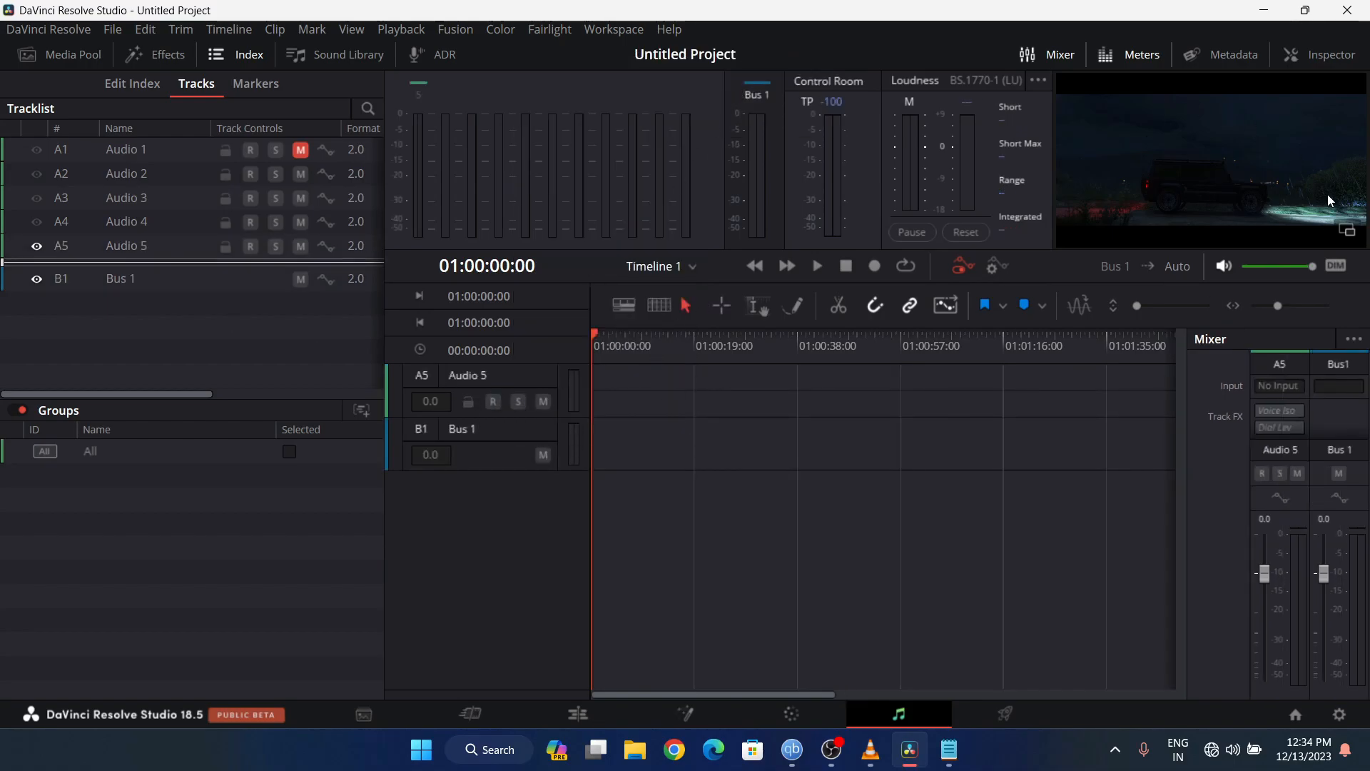
{"action": "key", "text": "space"}
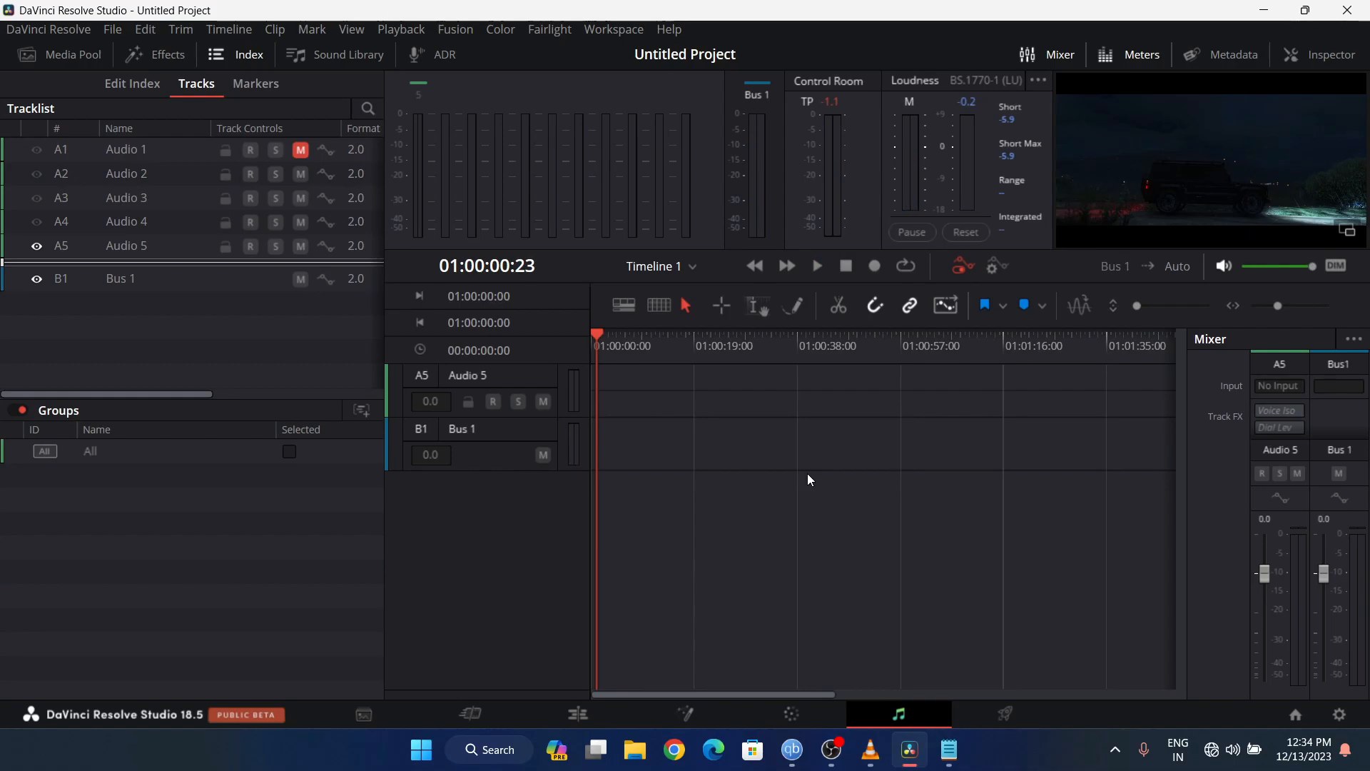
{"action": "left_click_drag", "start_coordinate": [600, 340], "coordinate": [585, 343]}
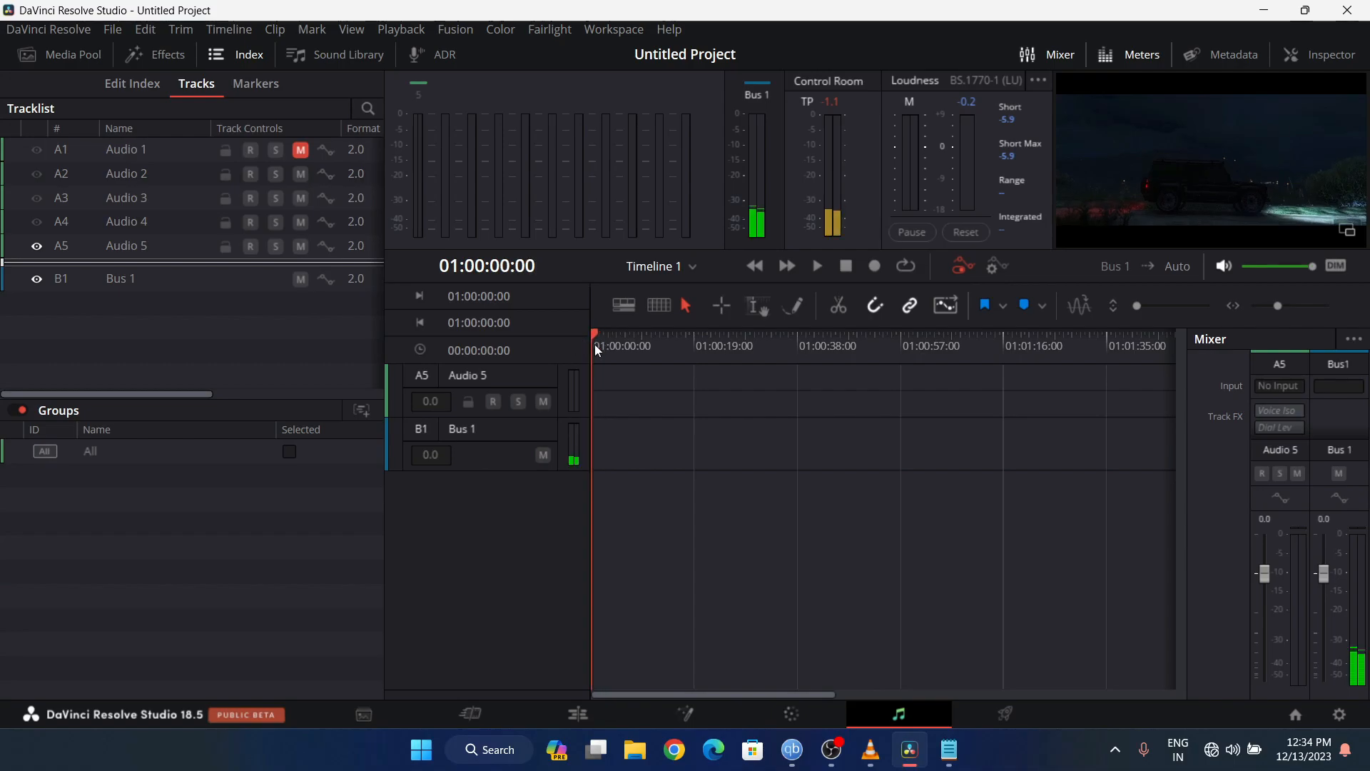
- Bring back the media pool, clear its search and place the car-start sound on Audio 5 at the timeline start
{"action": "left_click", "coordinate": [243, 54]}
{"action": "left_click", "coordinate": [76, 52]}
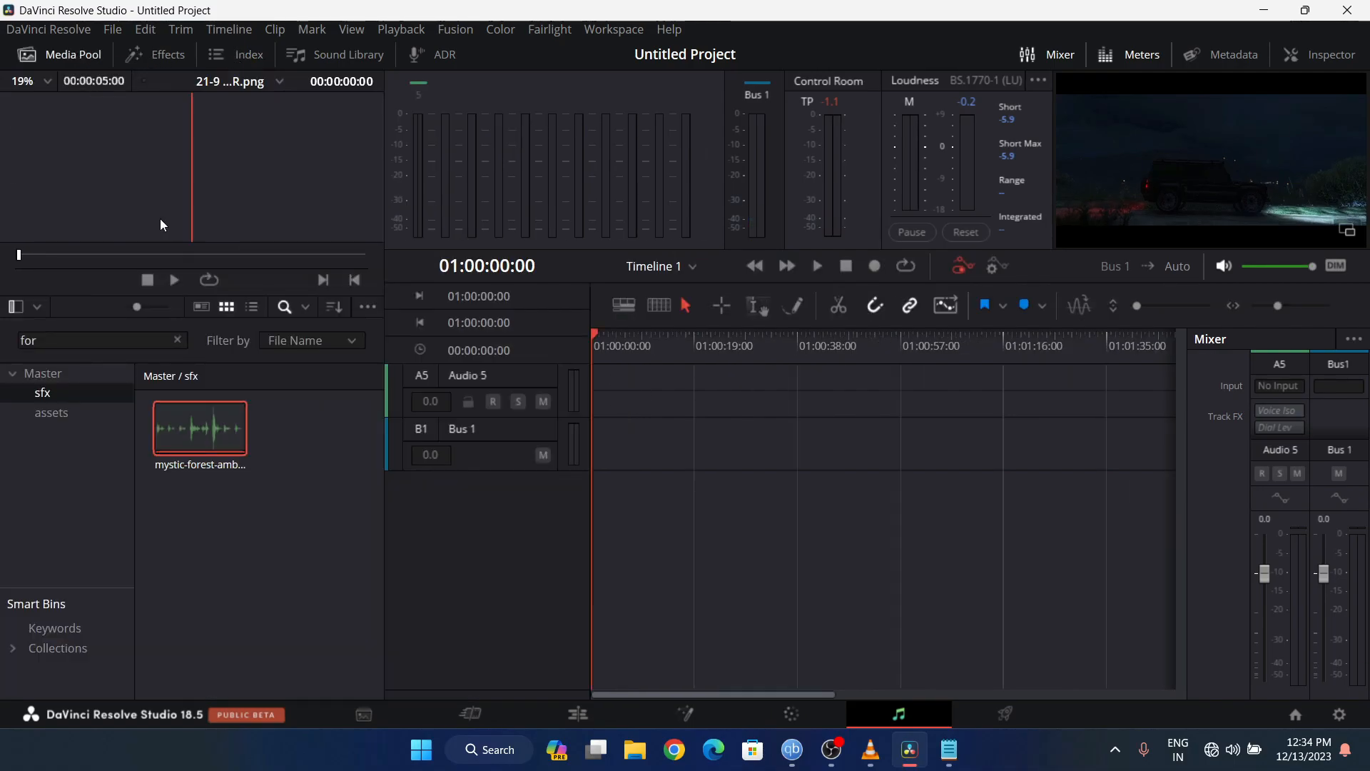
{"action": "left_click", "coordinate": [177, 337]}
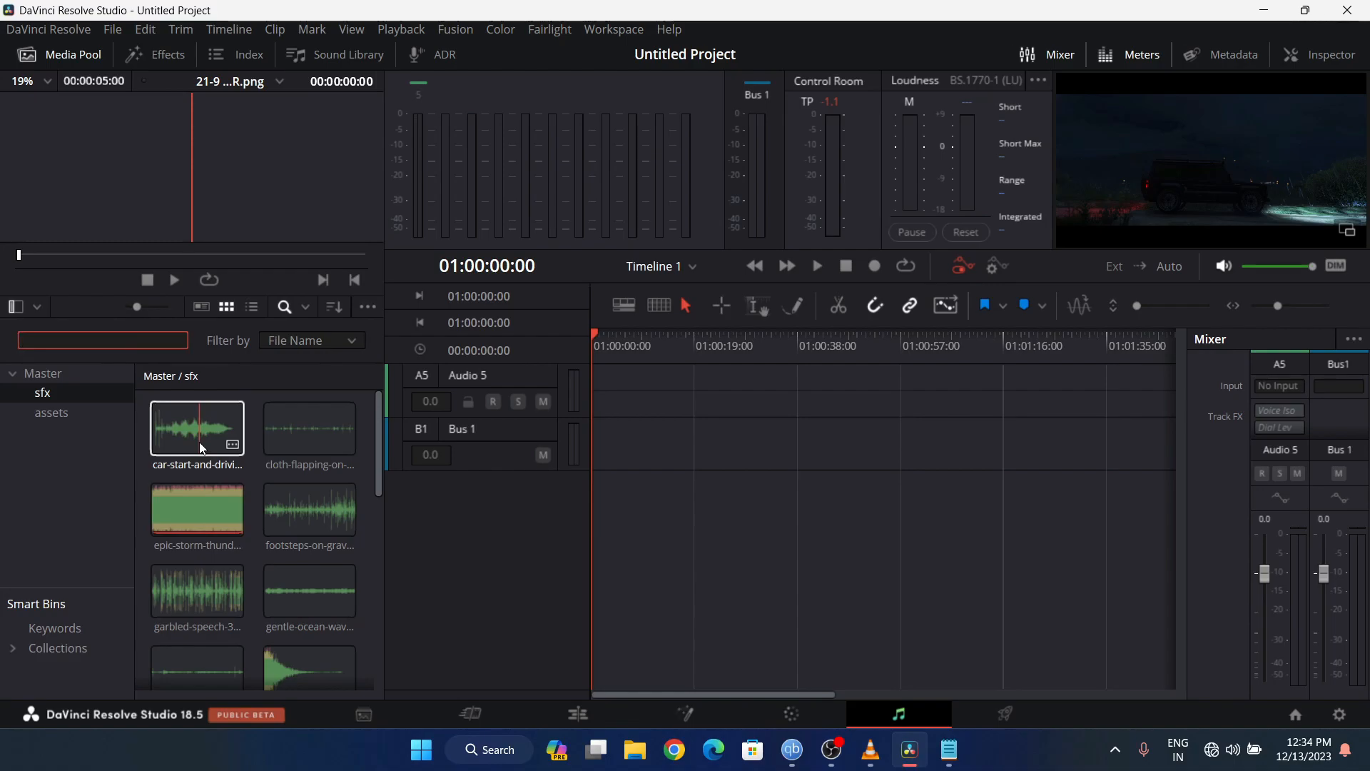
{"action": "left_click_drag", "start_coordinate": [196, 441], "coordinate": [596, 392]}
{"action": "left_click", "coordinate": [700, 406]}
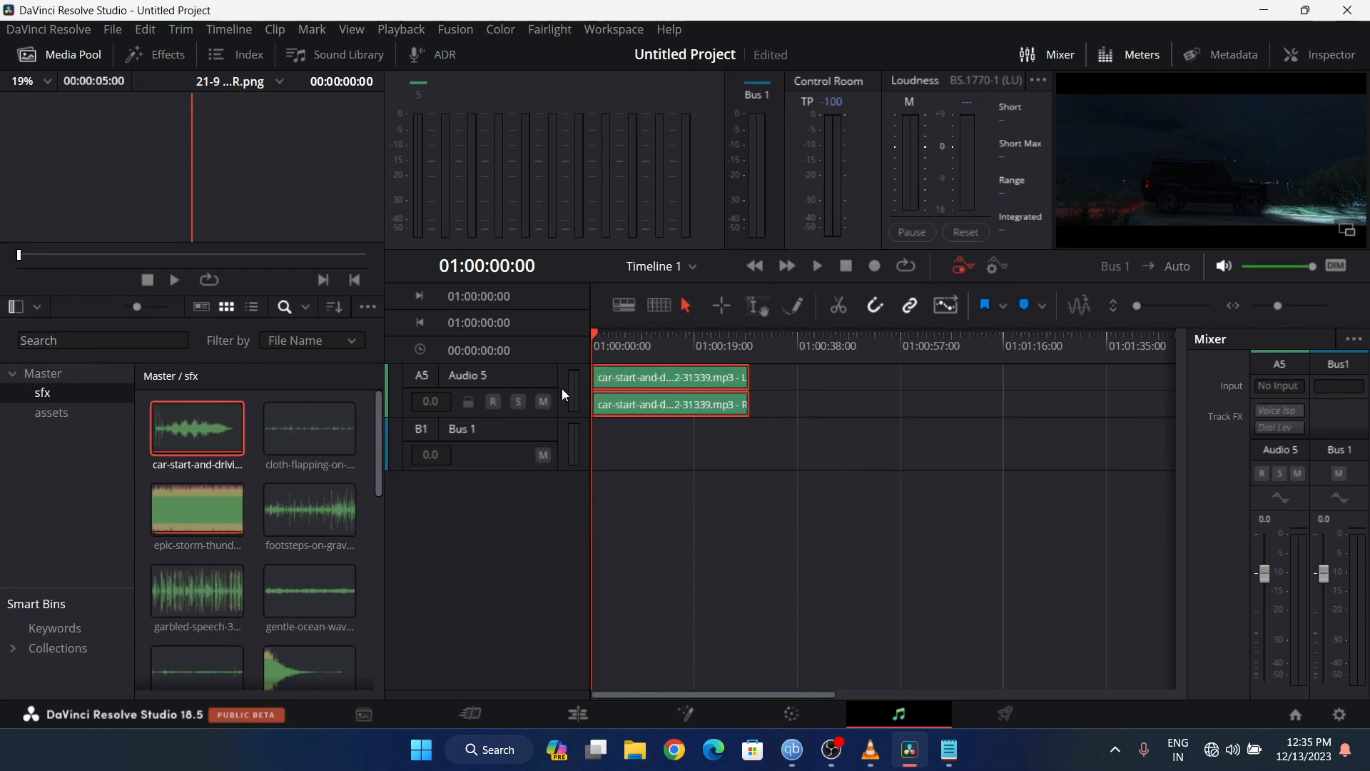
- Raise the Audio 5 track level to +3.7 and play back the car sound
{"action": "left_click", "coordinate": [559, 370]}
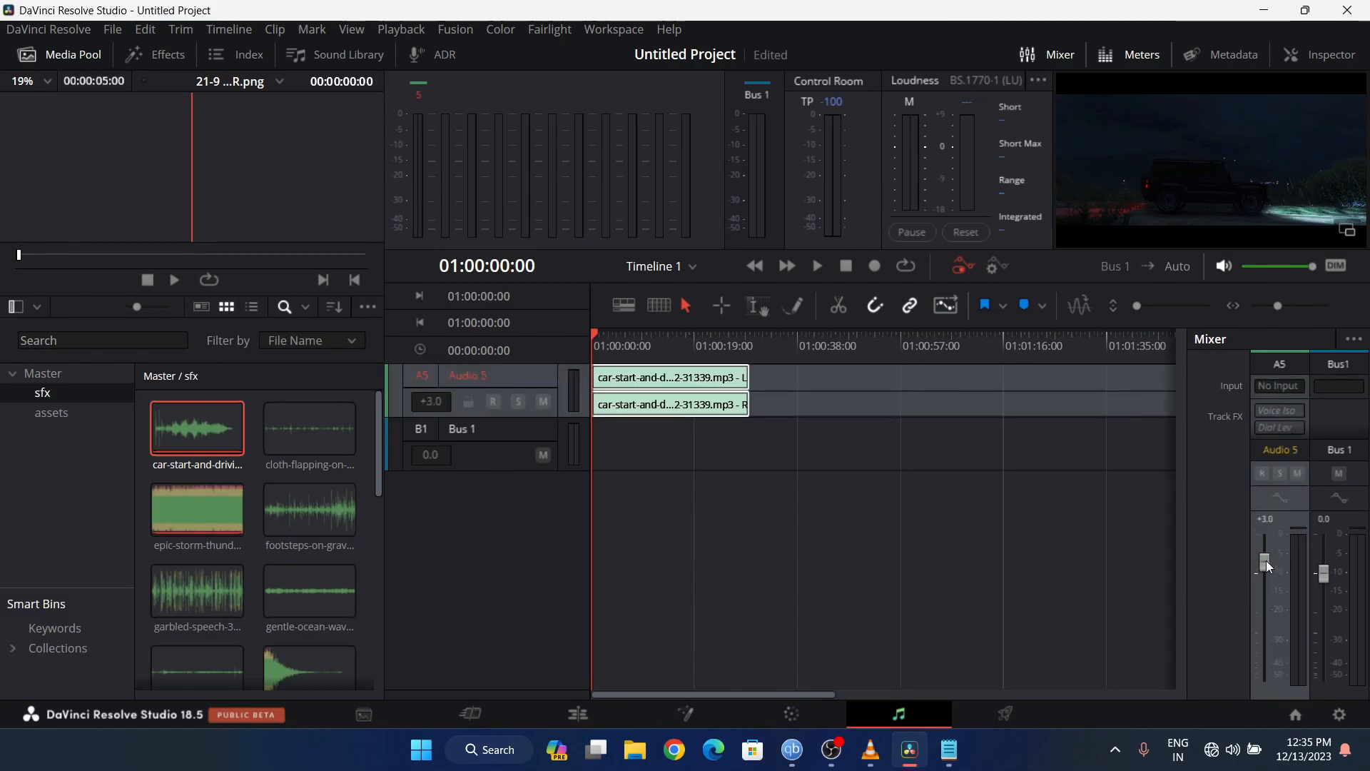
{"action": "key", "text": "space"}
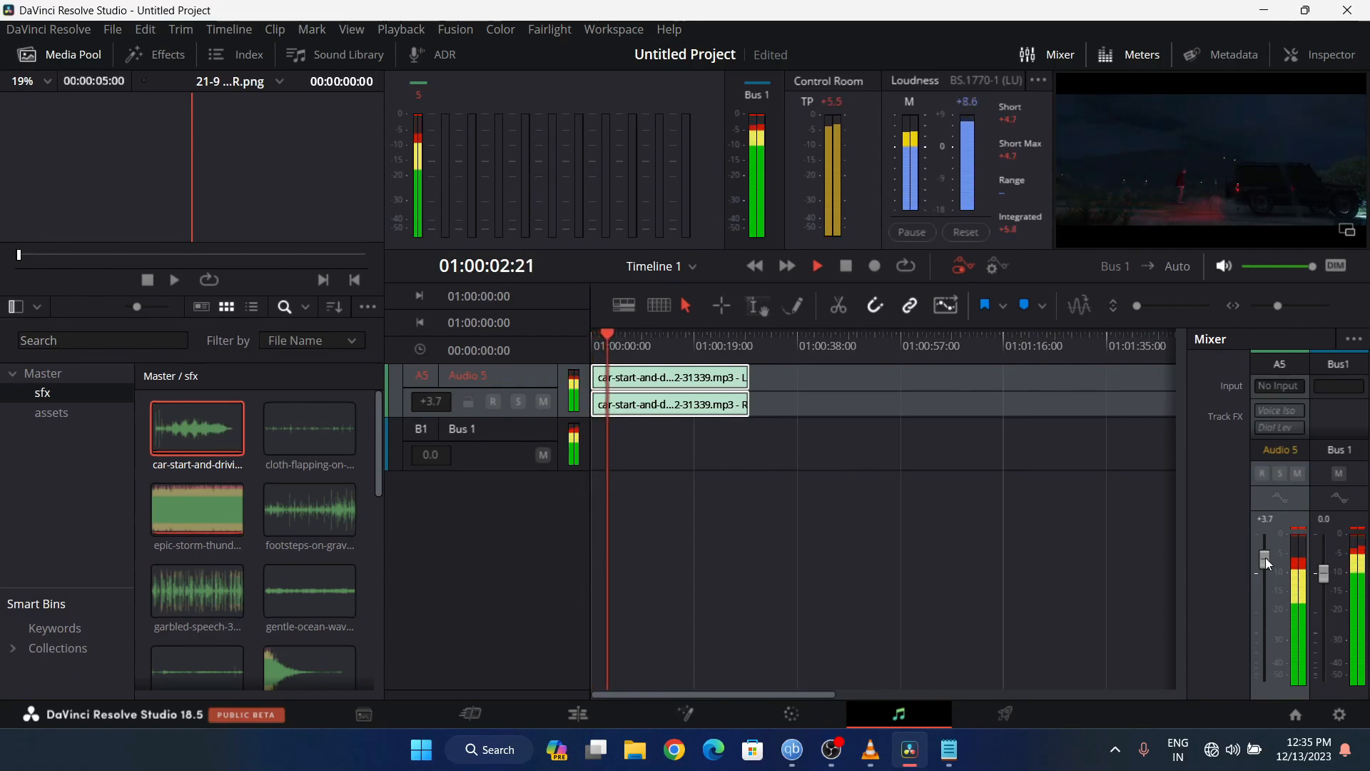
{"action": "key", "text": "space"}
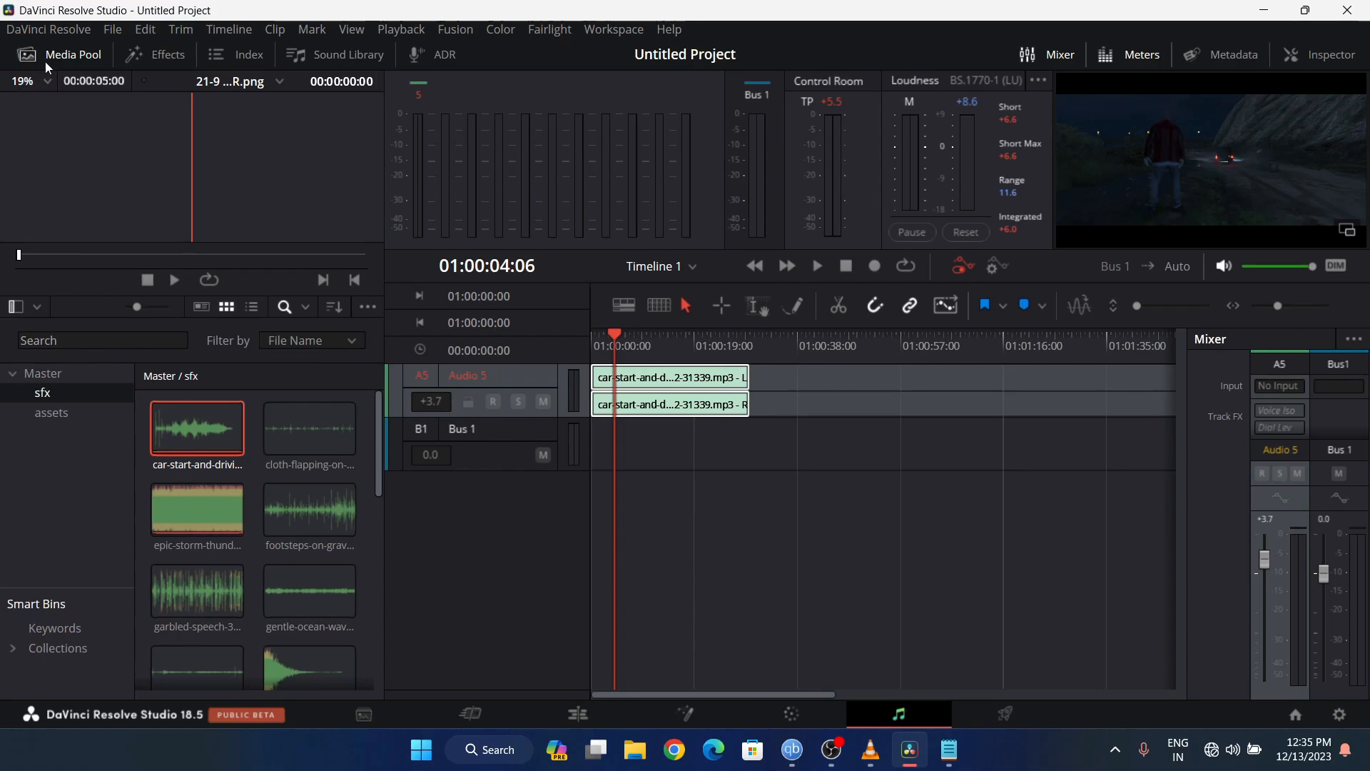
- Show the track index in place of the media pool and mute tracks Audio 2, Audio 3 and Audio 4
{"action": "left_click", "coordinate": [61, 52]}
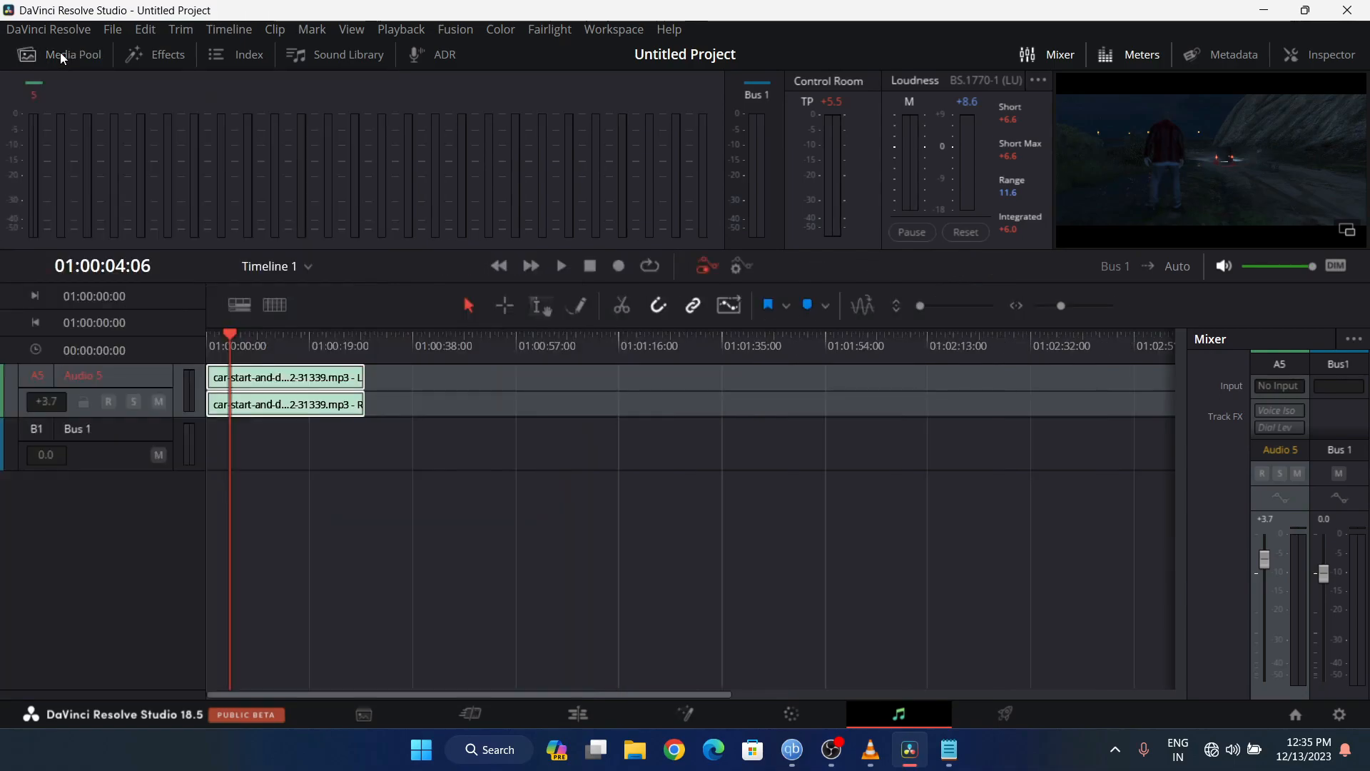
{"action": "left_click", "coordinate": [246, 53]}
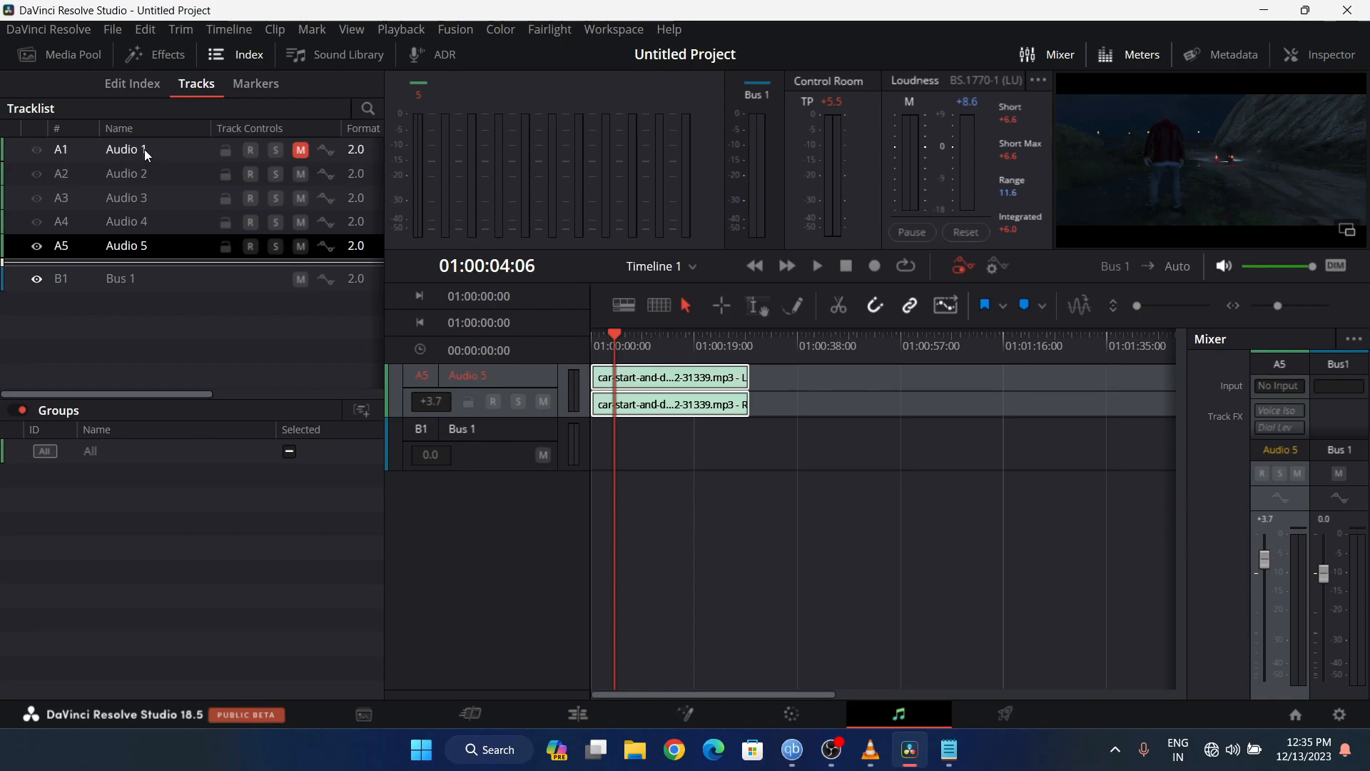
{"action": "left_click", "coordinate": [301, 173]}
{"action": "left_click", "coordinate": [300, 198]}
{"action": "left_click", "coordinate": [300, 221]}
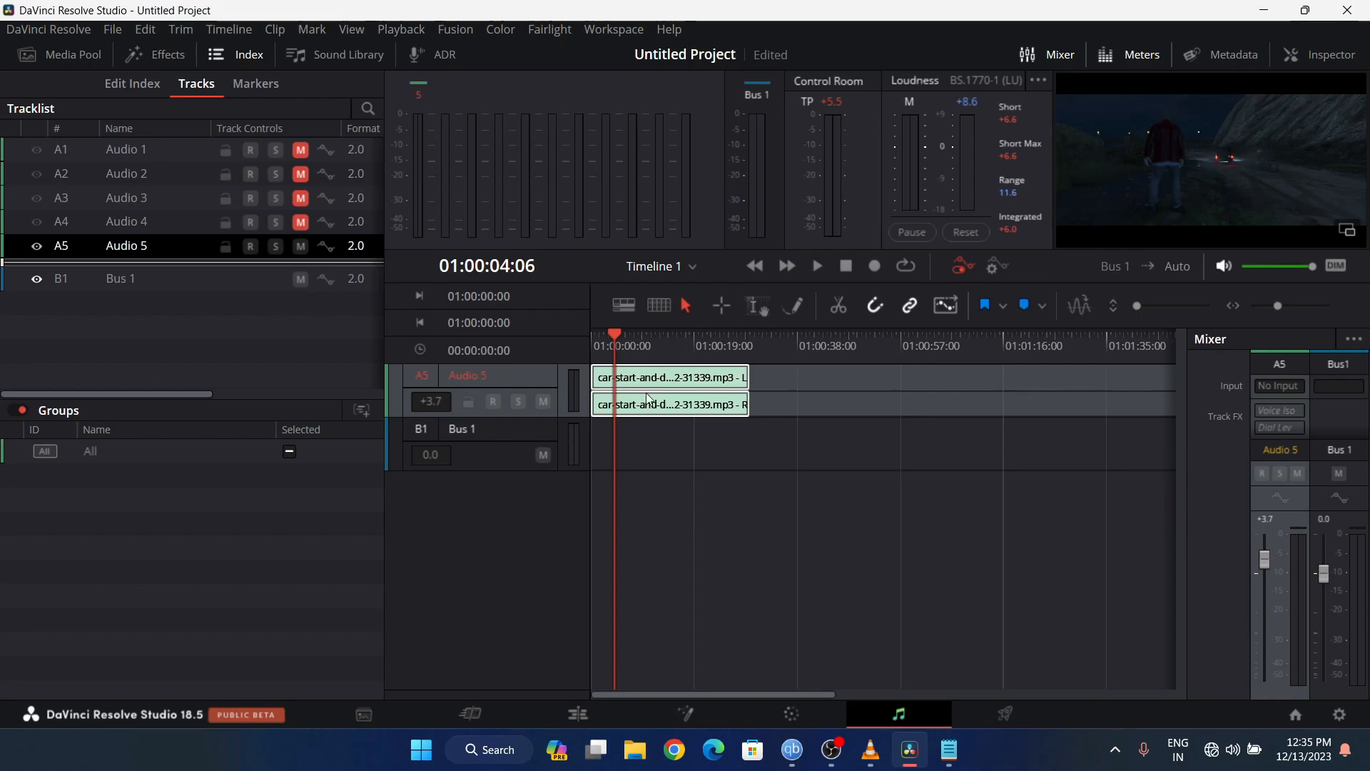
- Play the car sound from the timeline start and enlarge the Audio 5 track to show its waveforms
{"action": "left_click_drag", "start_coordinate": [610, 344], "coordinate": [583, 341]}
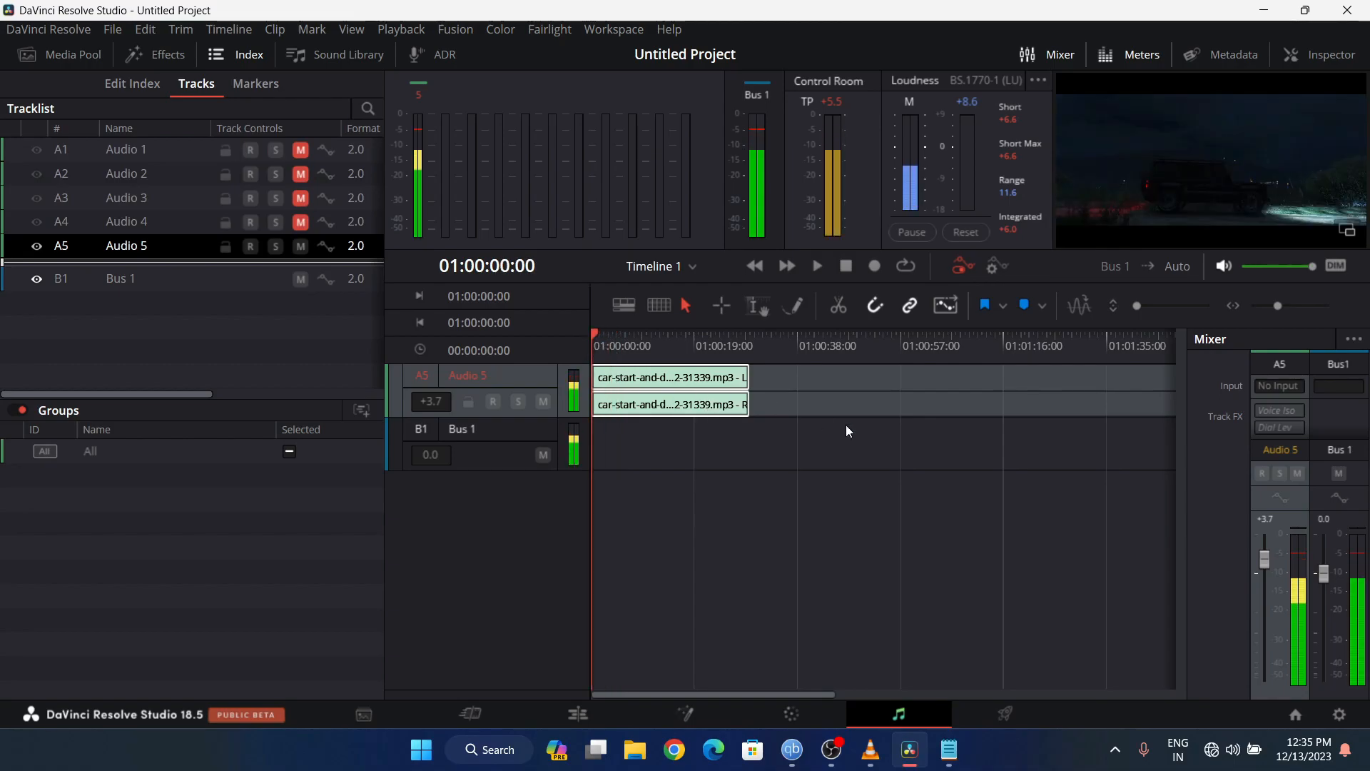
{"action": "key", "text": "space"}
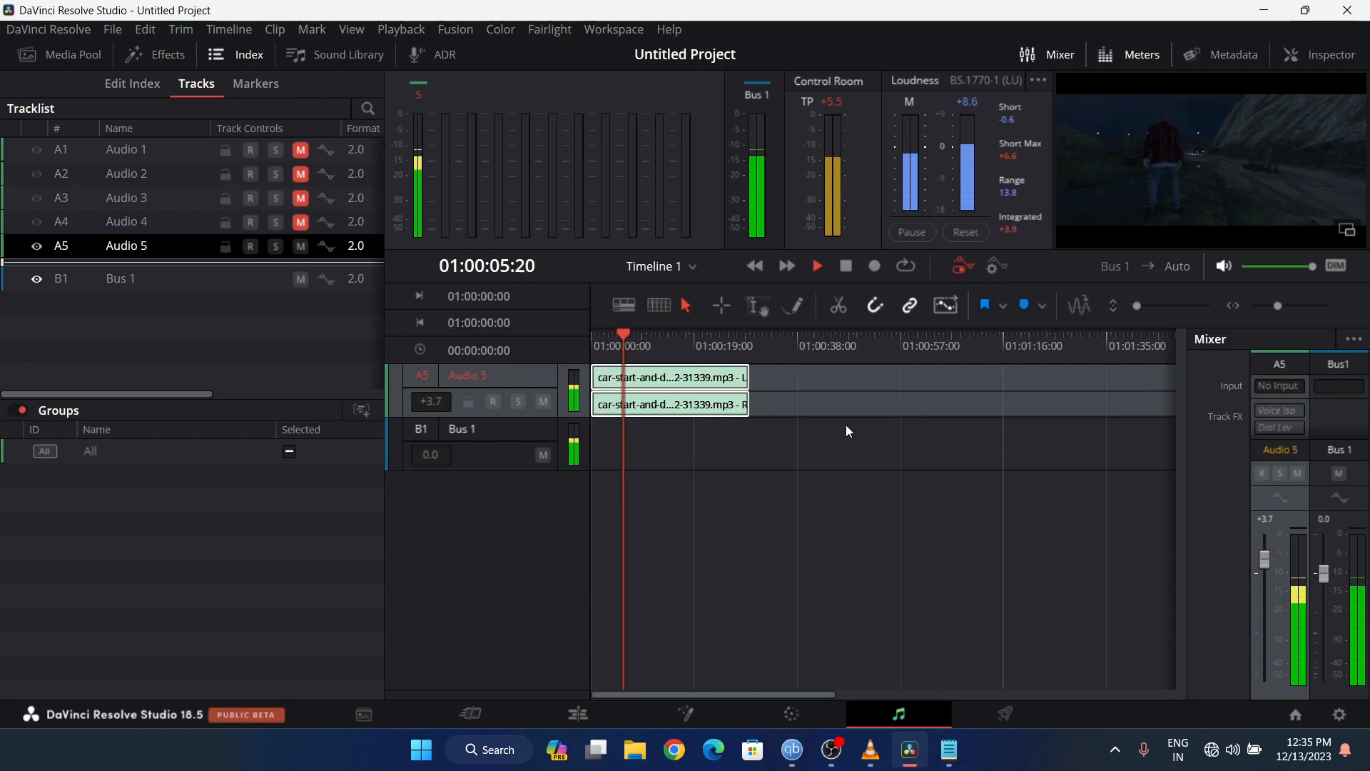
{"action": "key", "text": "space"}
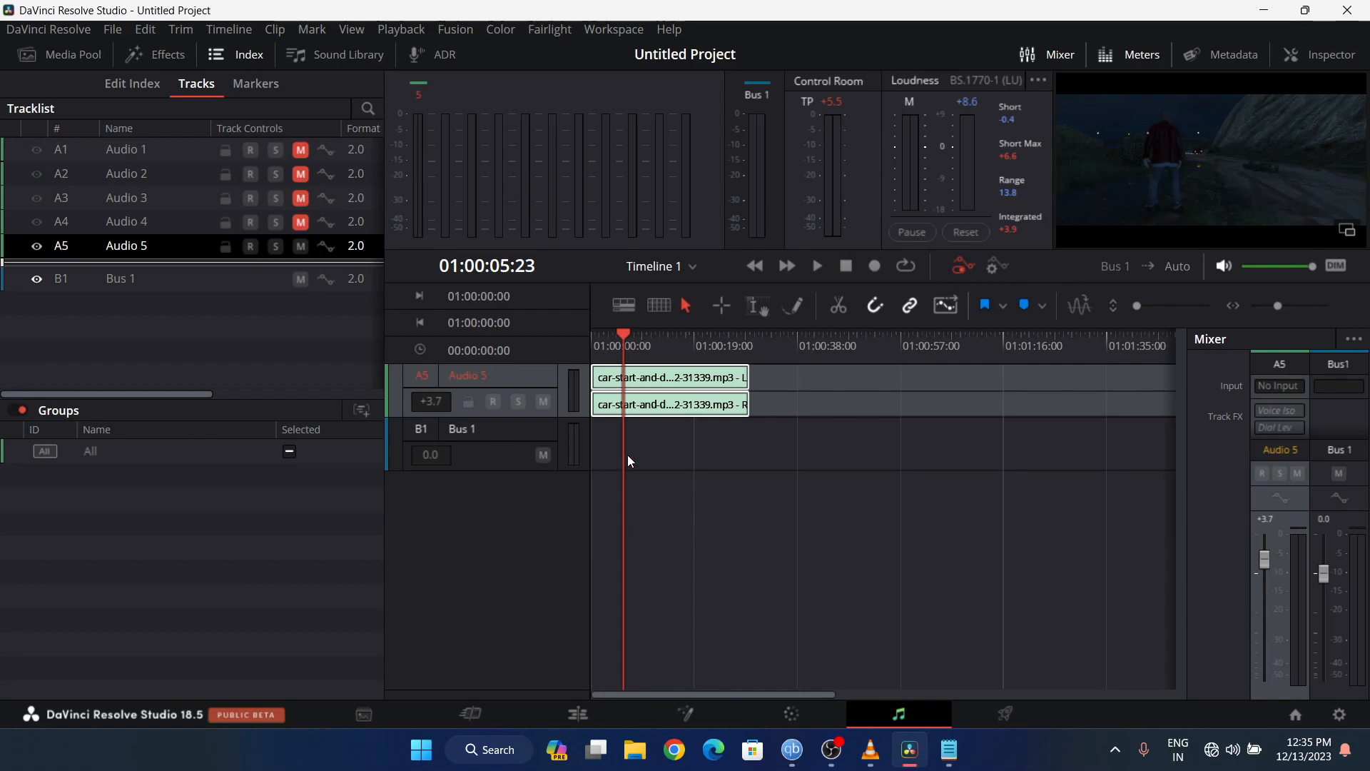
{"action": "scroll", "coordinate": [627, 450], "scroll_direction": "up", "scroll_amount": 5}
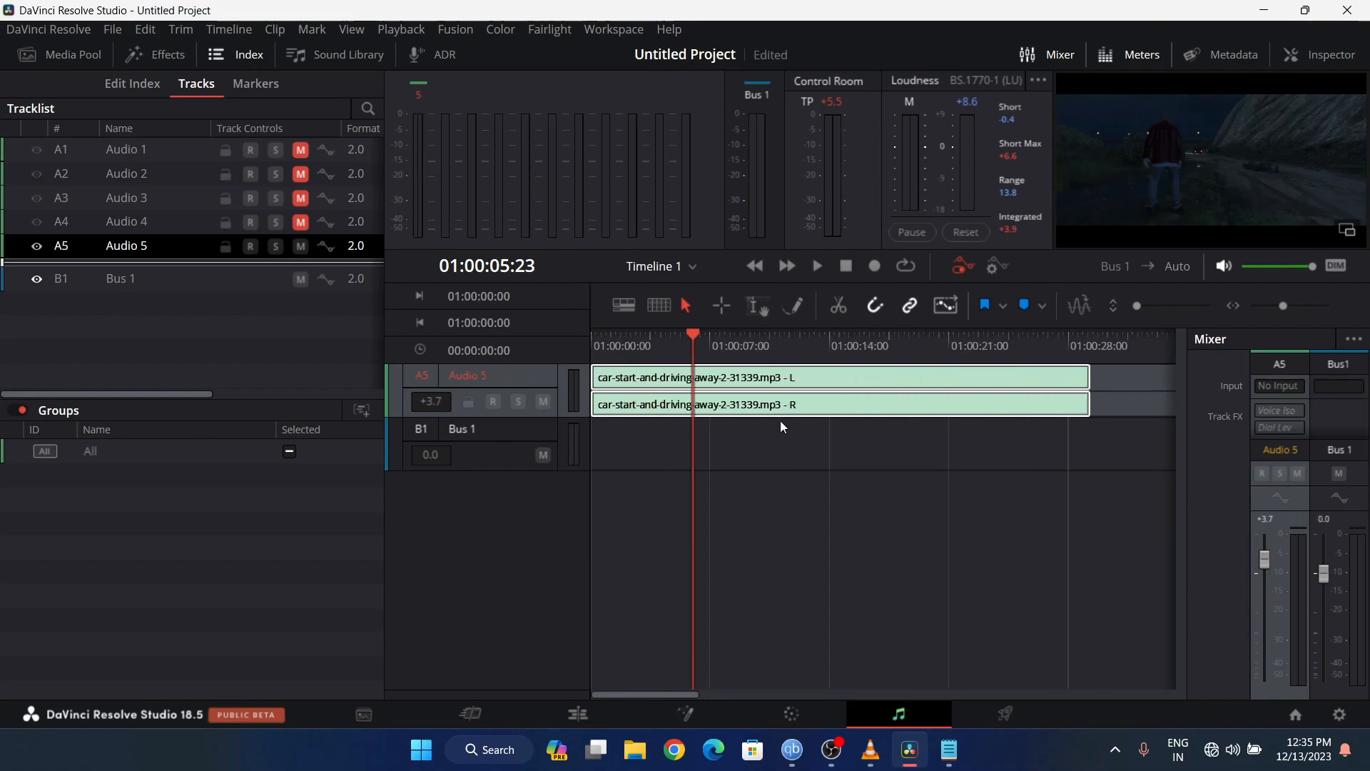
{"action": "left_click_drag", "start_coordinate": [554, 416], "coordinate": [549, 499]}
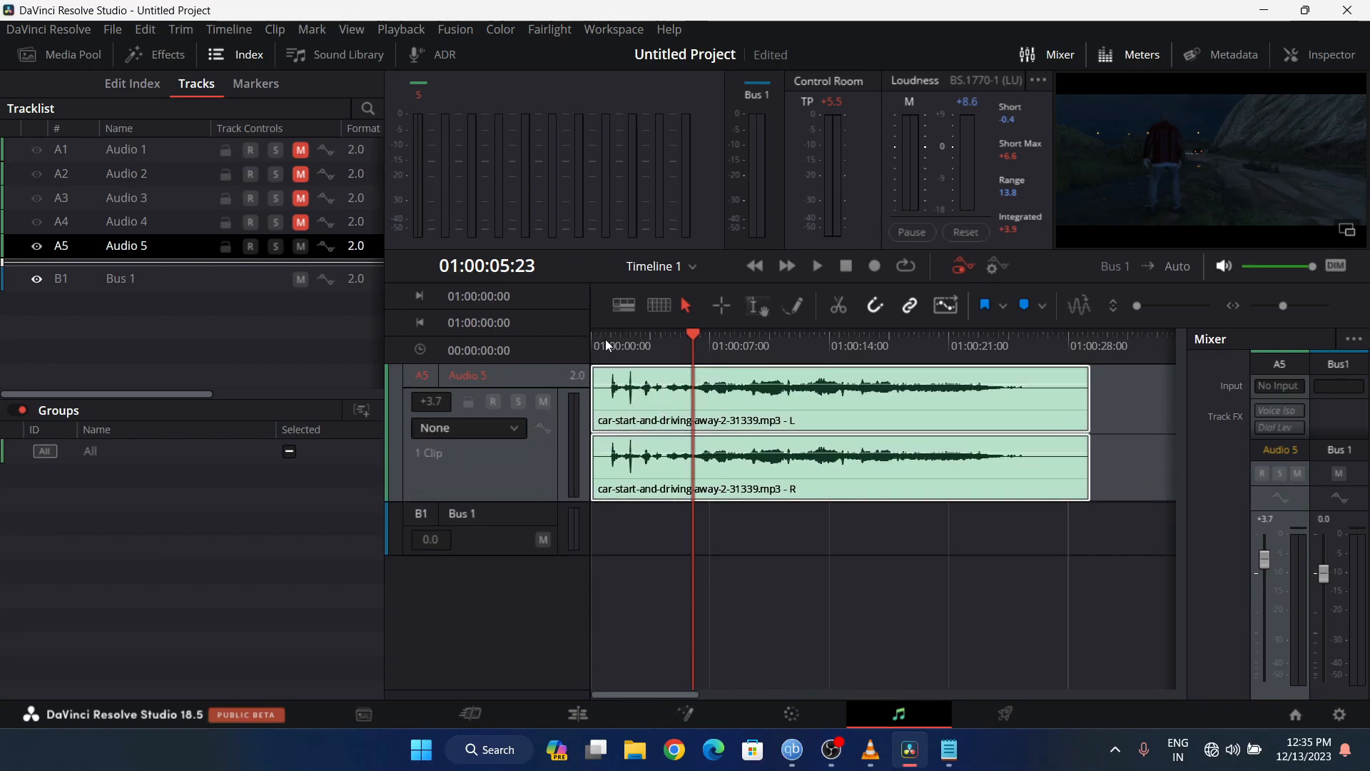
- Trim the silent beginning of the car sound so the clip starts at 01:00:00:23
{"action": "key", "text": "Home"}
{"action": "key", "text": "space"}
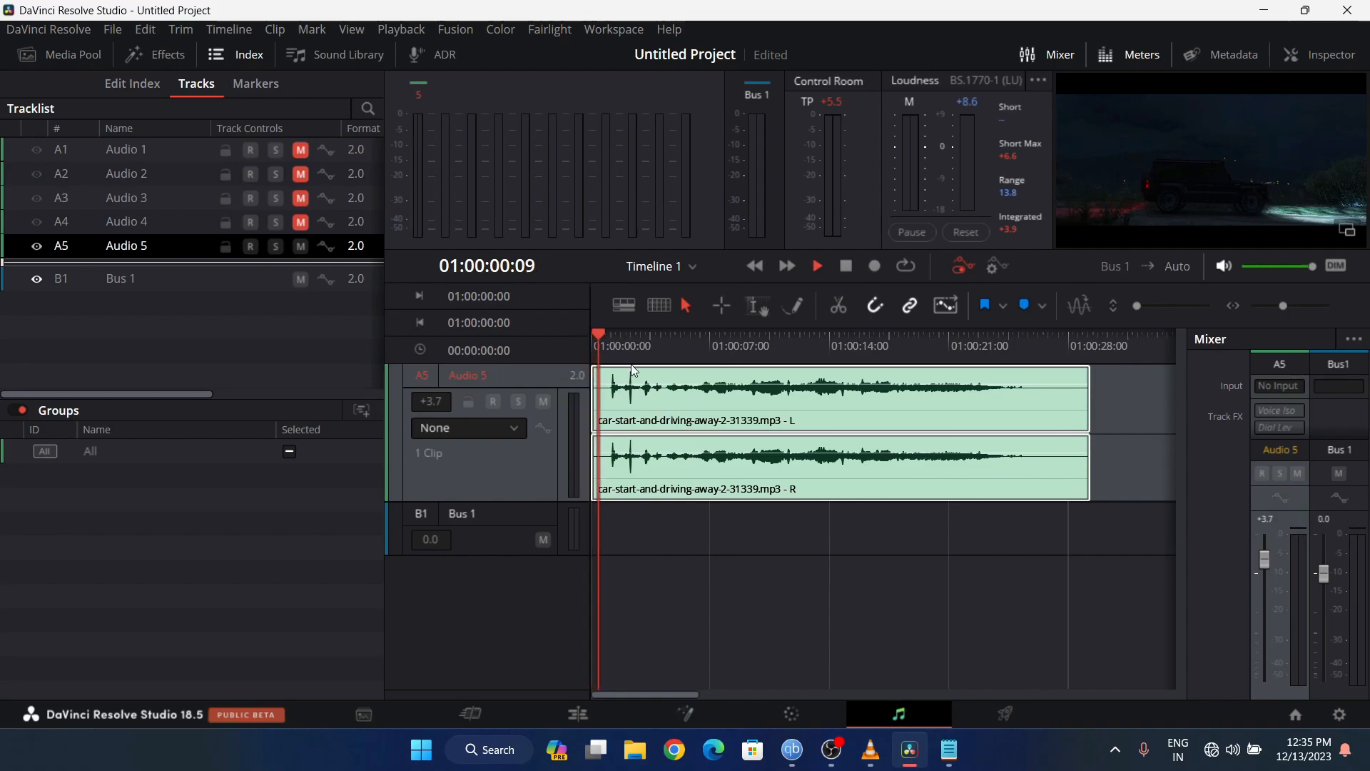
{"action": "left_click", "coordinate": [640, 411]}
{"action": "key", "text": "shift+["}
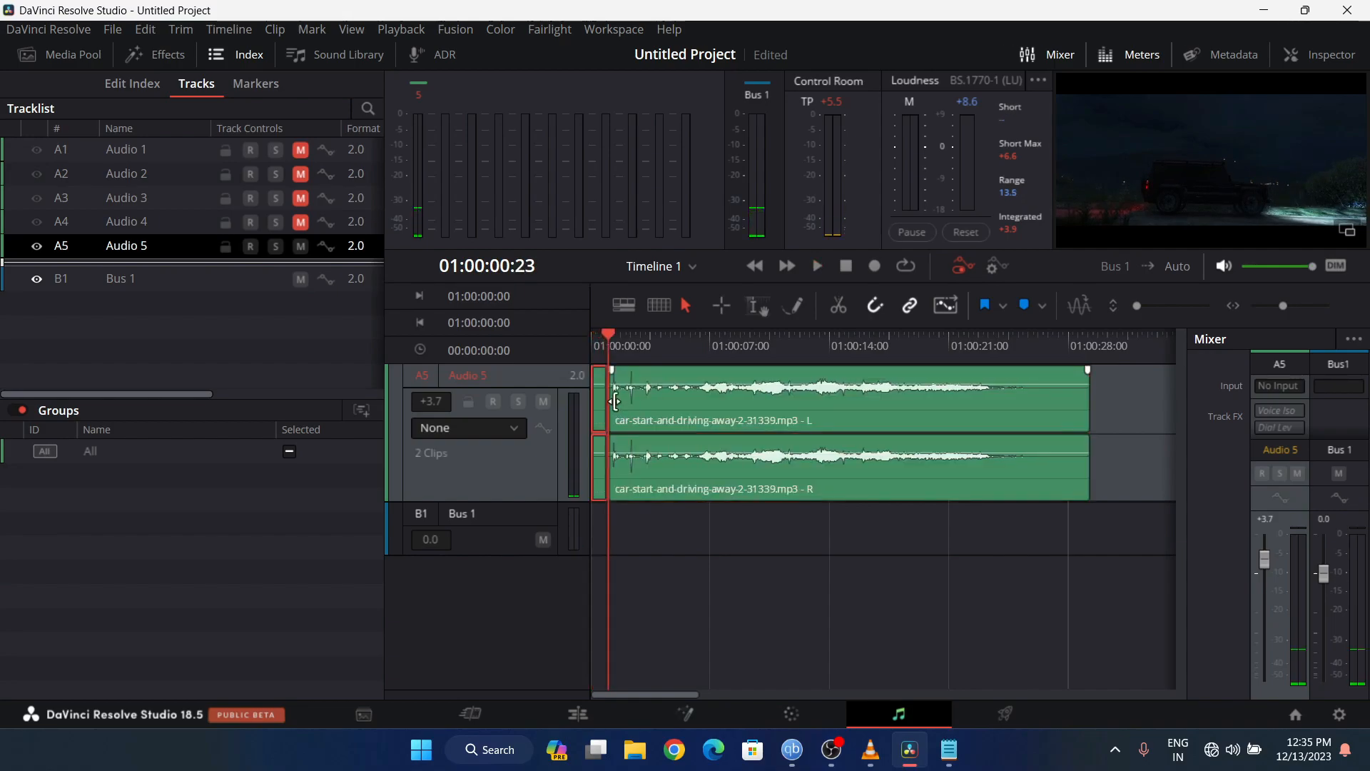
- Play the trimmed car sound and split the clip at 01:00:02:11
{"action": "key", "text": "space"}
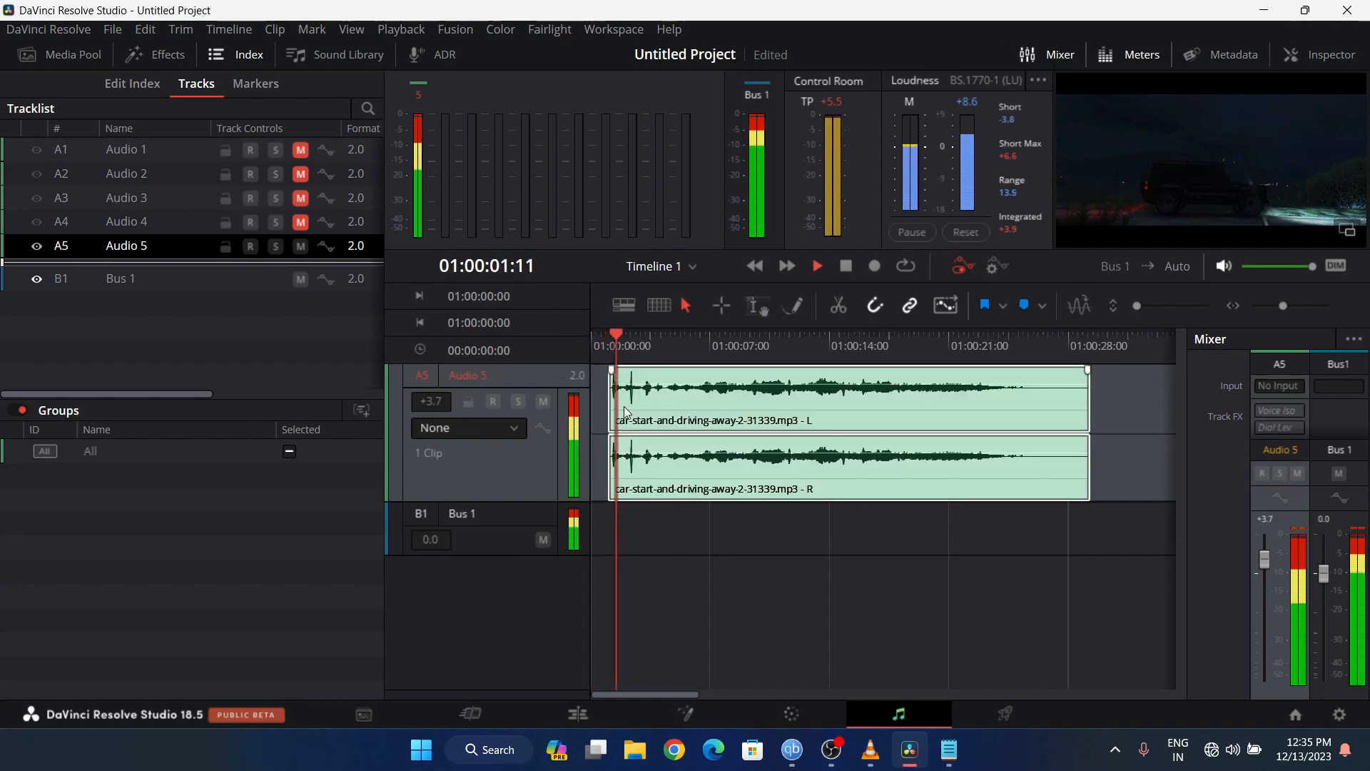
{"action": "key", "text": "space"}
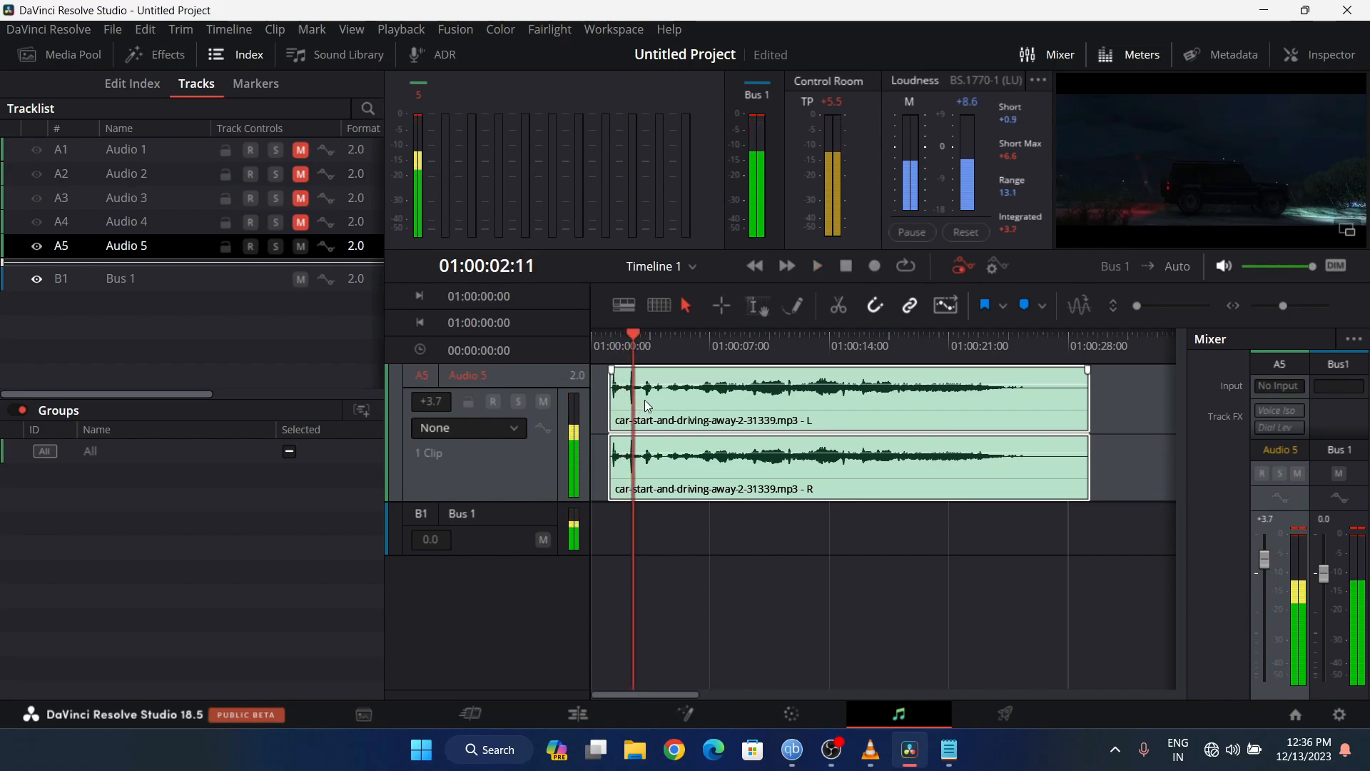
{"action": "left_click", "coordinate": [644, 400]}
{"action": "key", "text": "ctrl+b"}
{"action": "key", "text": "space"}
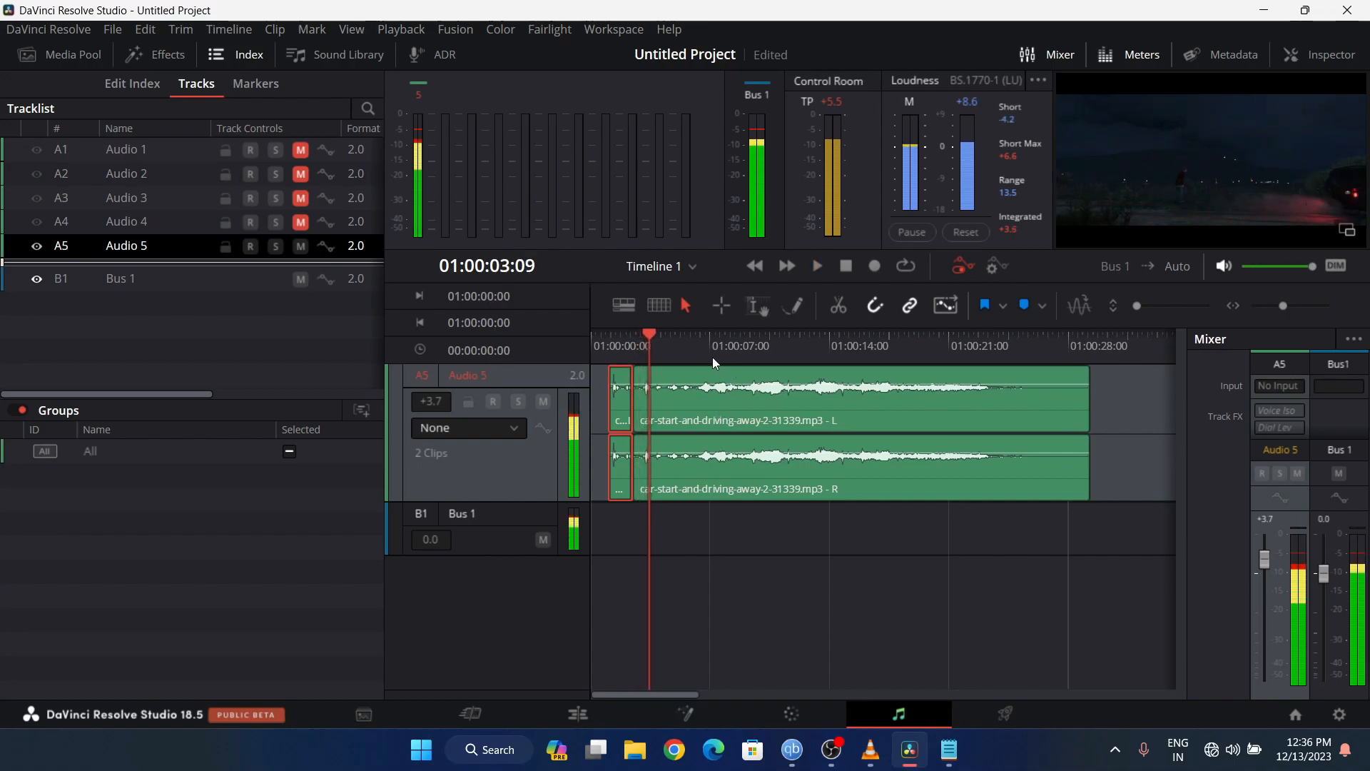
- Find where the engine pulls away and split the car sound again at 01:00:06:06
{"action": "left_click", "coordinate": [697, 346]}
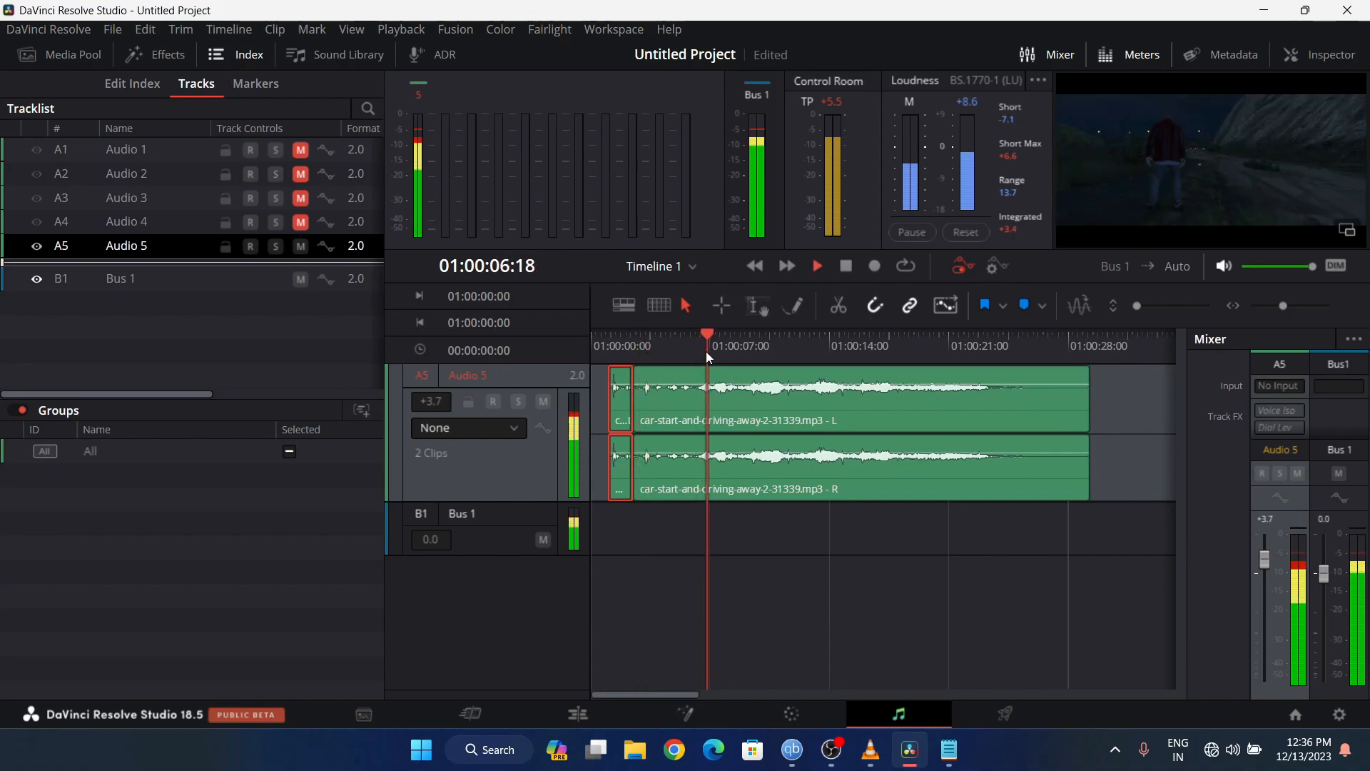
{"action": "left_click_drag", "start_coordinate": [718, 344], "coordinate": [697, 345]}
{"action": "left_click", "coordinate": [697, 345]}
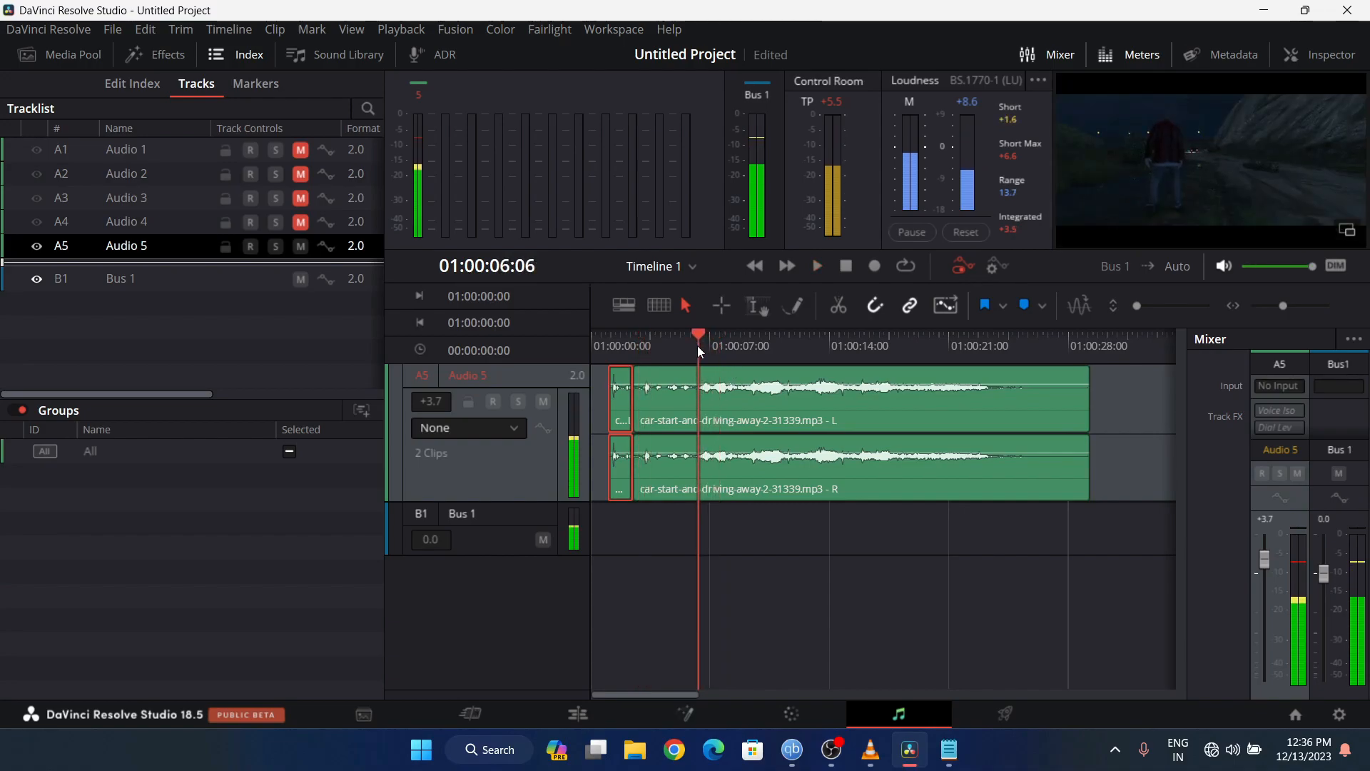
{"action": "left_click", "coordinate": [707, 396]}
{"action": "key", "text": "ctrl+b"}
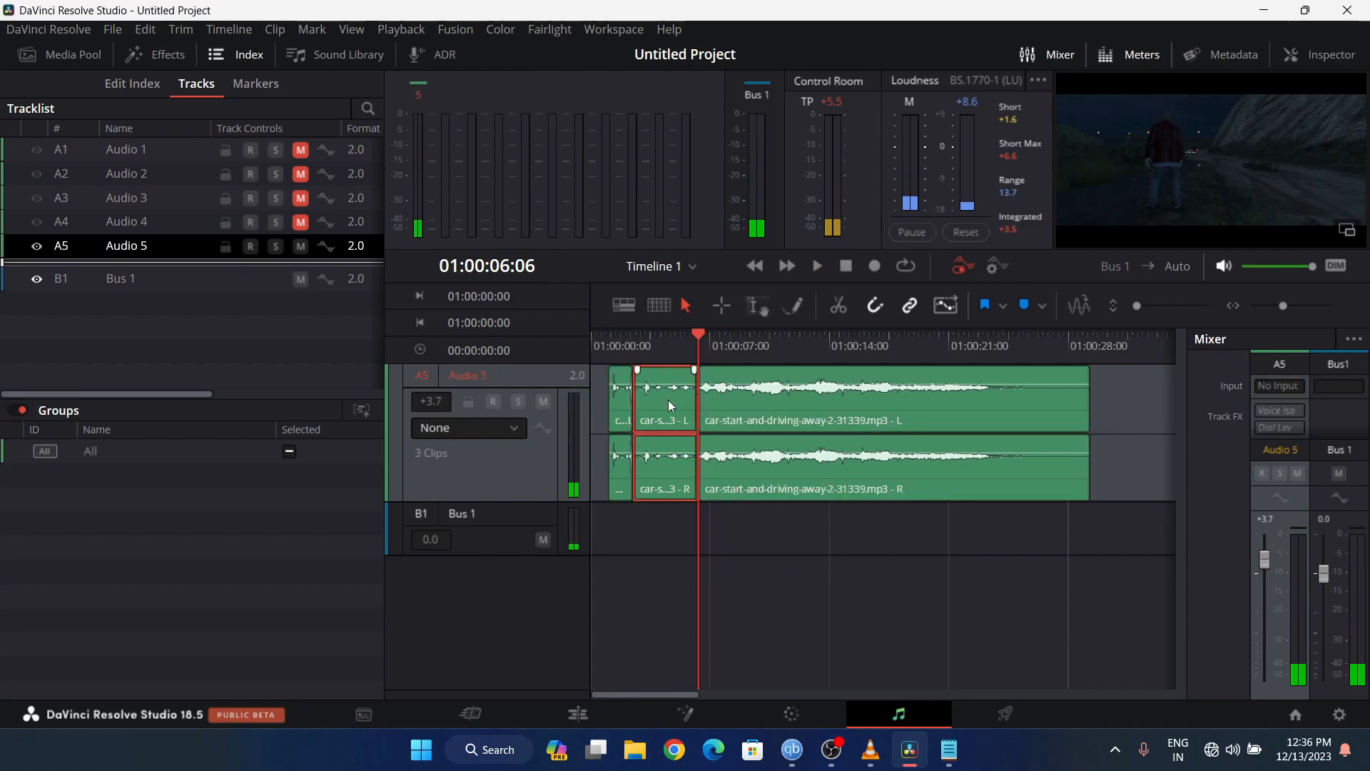
- Delete the middle car section between 01:00:02:11 and 01:00:06:06 and close the gap with the remaining clip
{"action": "key", "text": "Delete"}
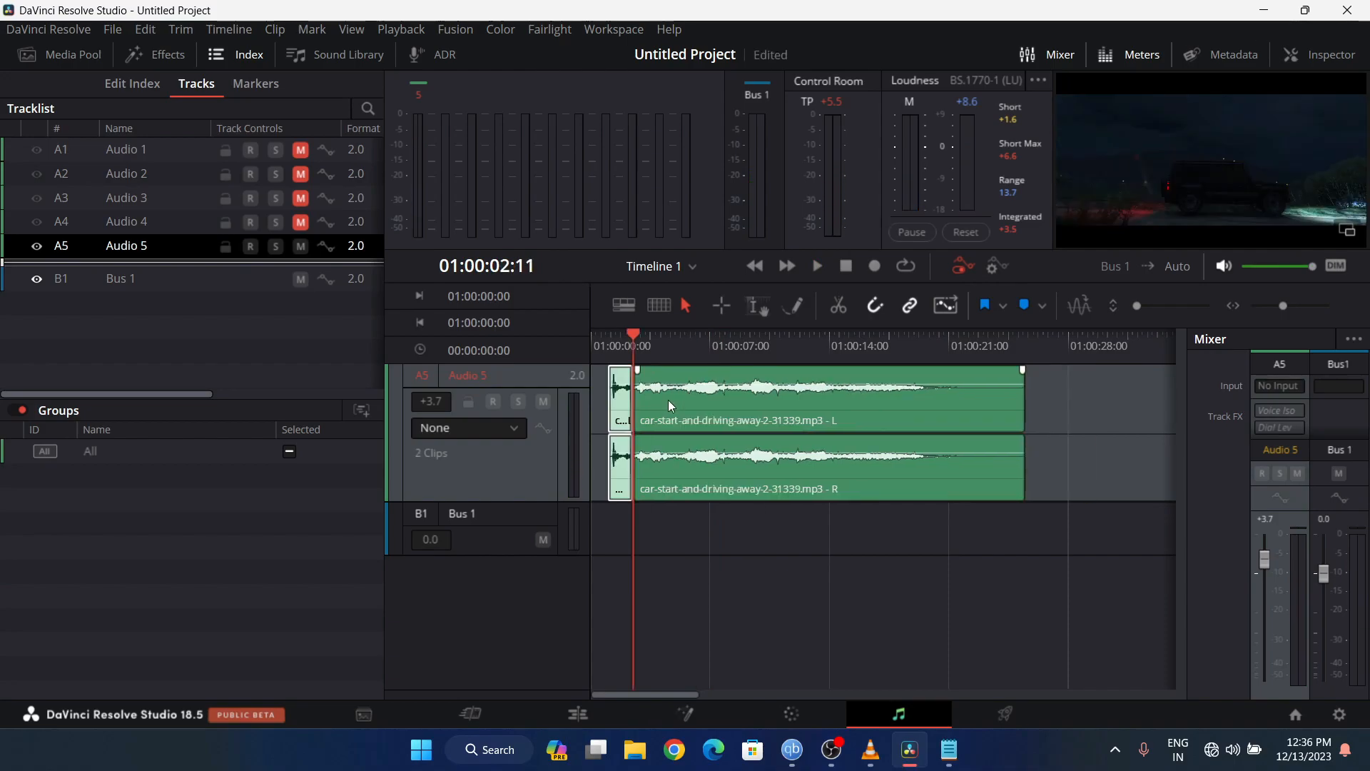
{"action": "key", "text": "ctrl+z"}
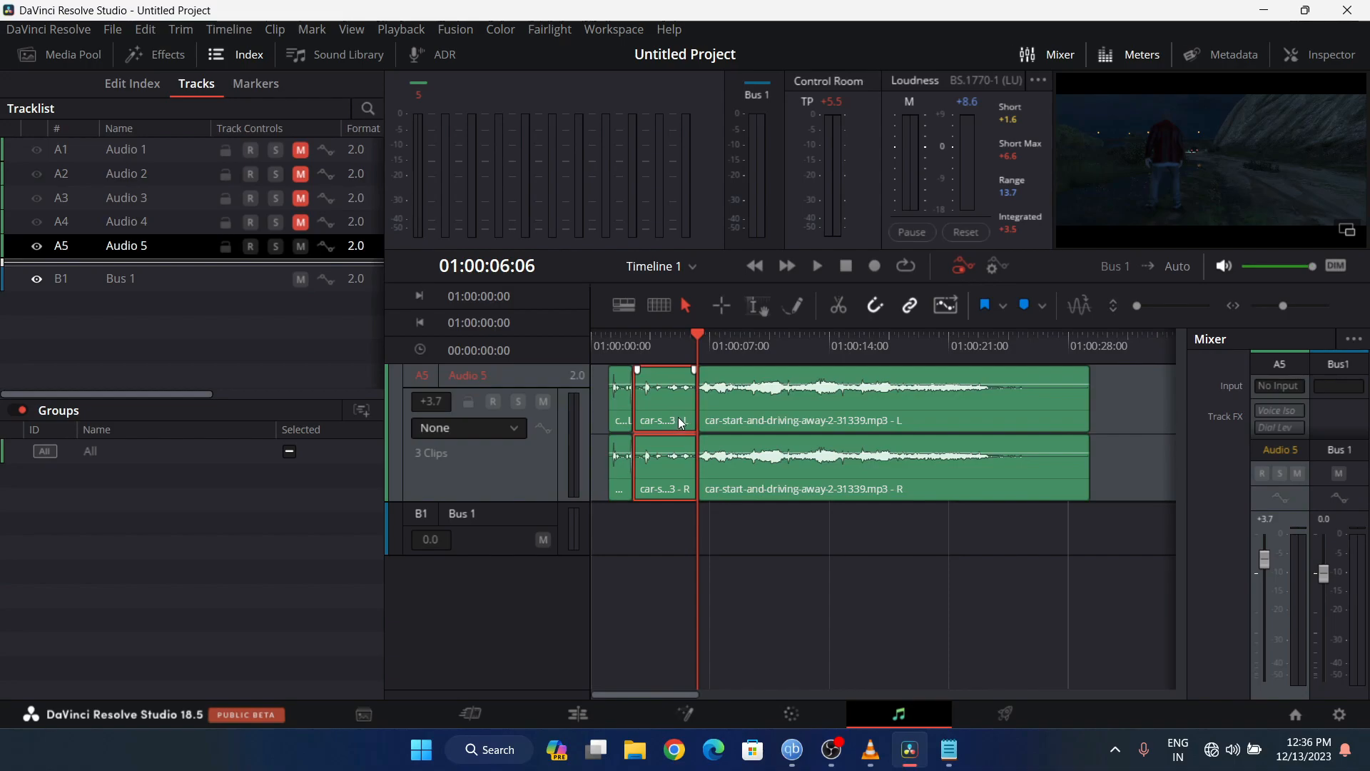
{"action": "key", "text": "Delete"}
{"action": "left_click_drag", "start_coordinate": [781, 416], "coordinate": [711, 398]}
- Play back the shortened car sound from 01:00:00:23 against the picture
{"action": "left_click", "coordinate": [611, 344]}
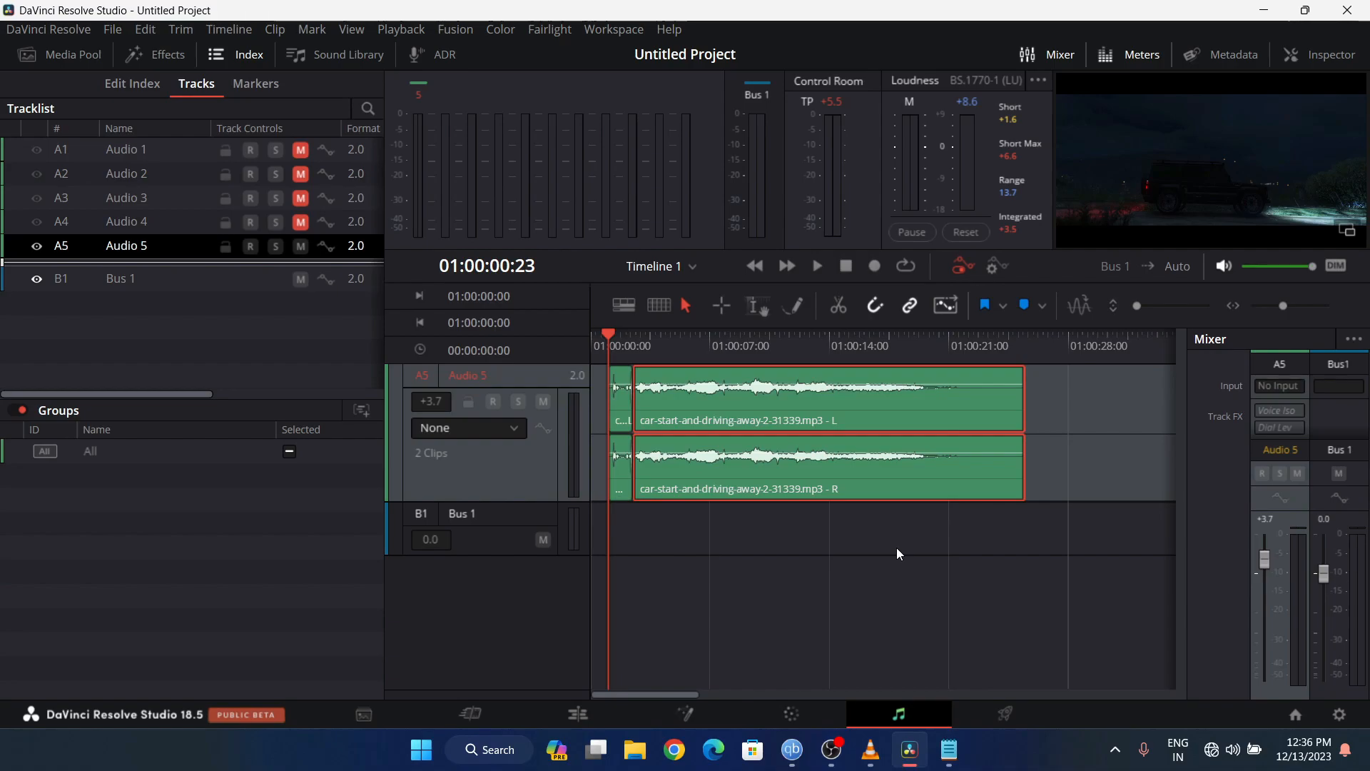
{"action": "left_click", "coordinate": [896, 546]}
{"action": "key", "text": "space"}
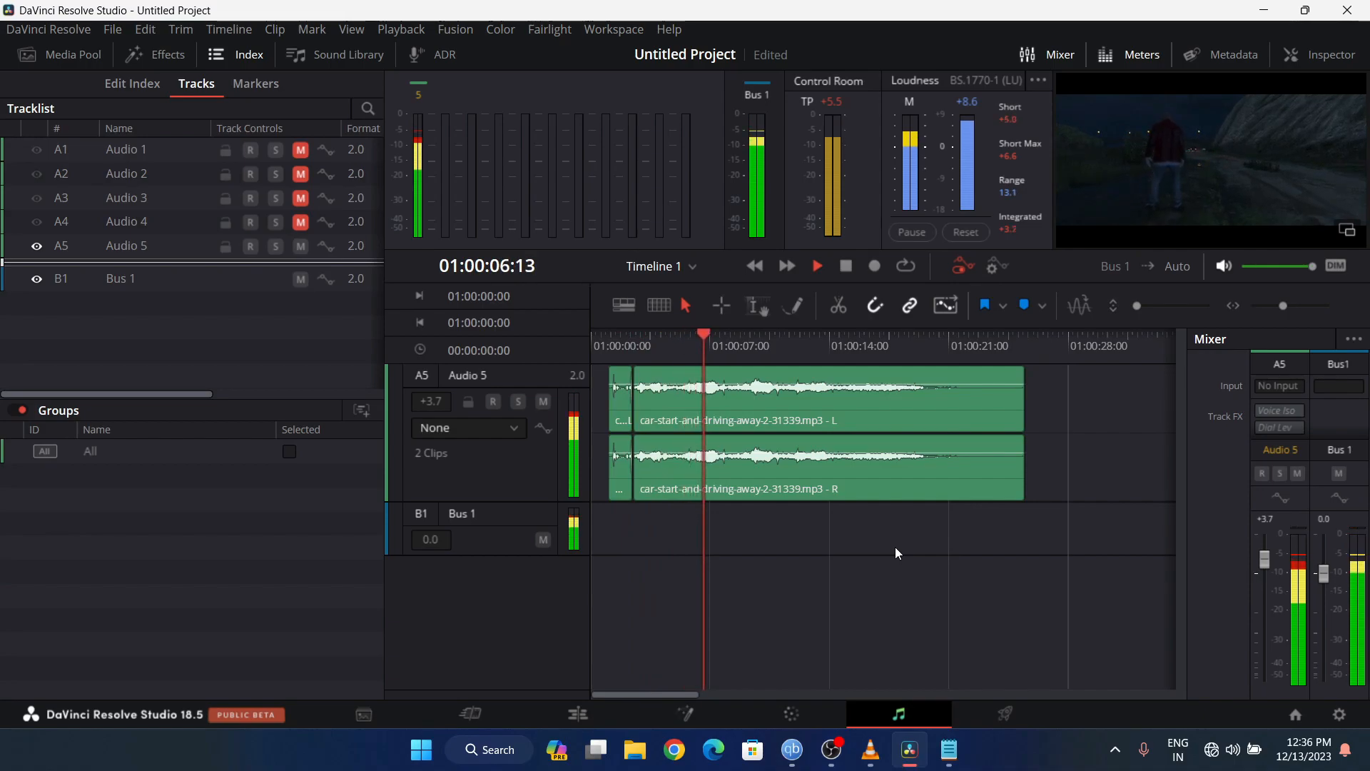
{"action": "key", "text": "space"}
{"action": "key", "text": "j"}
- Split the car sound at the end of the shot, 01:00:07:00, and delete everything after the cut
{"action": "key", "text": "Right"}
{"action": "key", "text": "Right"}
{"action": "key", "text": "Right"}
{"action": "key", "text": "Right"}
{"action": "key", "text": "Right"}
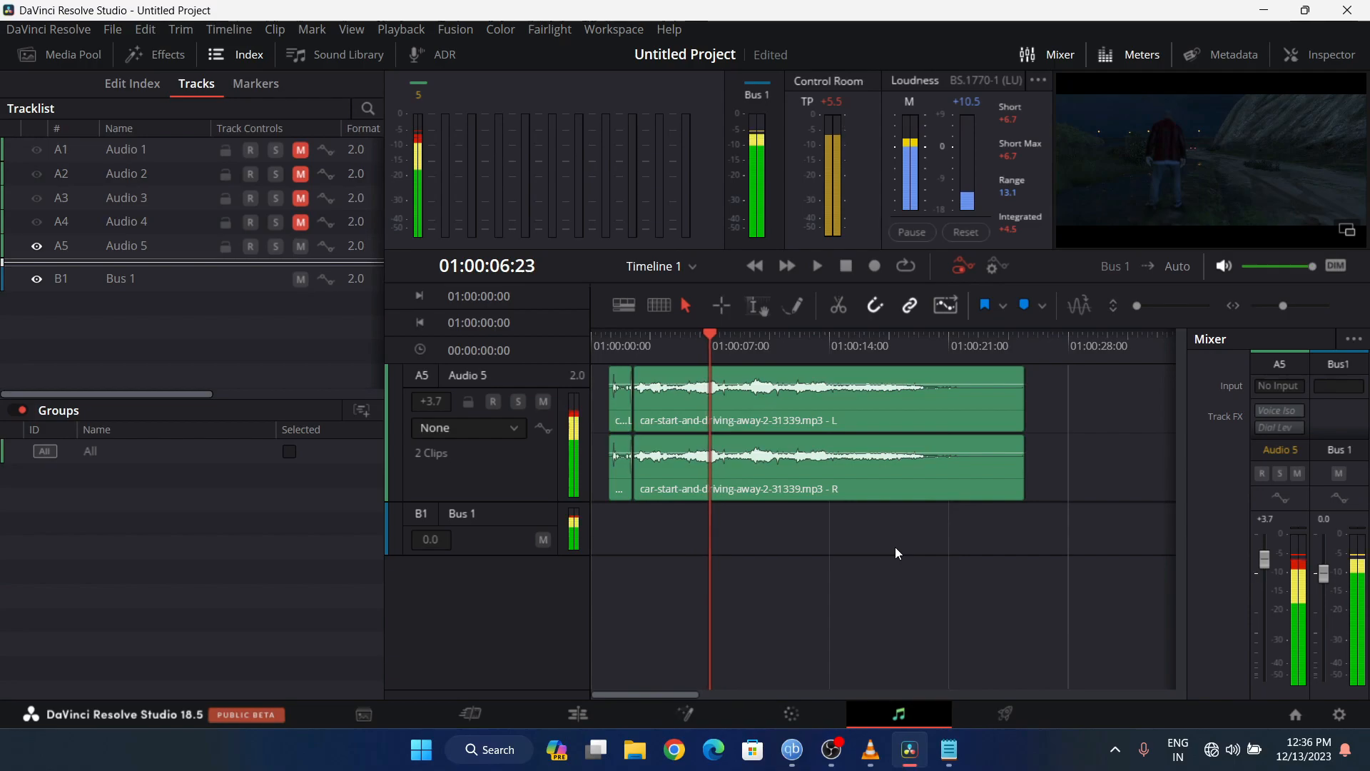
{"action": "key", "text": "Left"}
{"action": "key", "text": "Left"}
{"action": "left_click", "coordinate": [783, 397]}
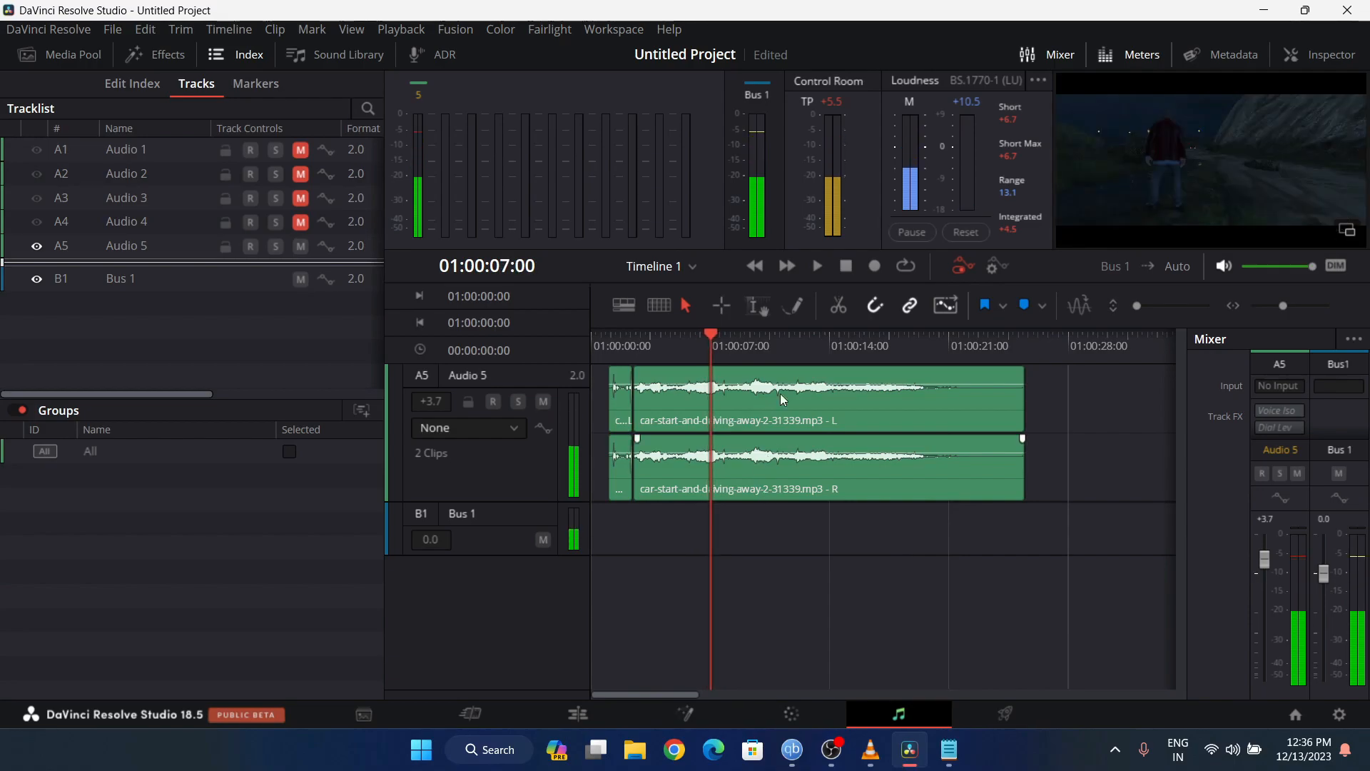
{"action": "key", "text": "ctrl+b"}
{"action": "left_click", "coordinate": [805, 413]}
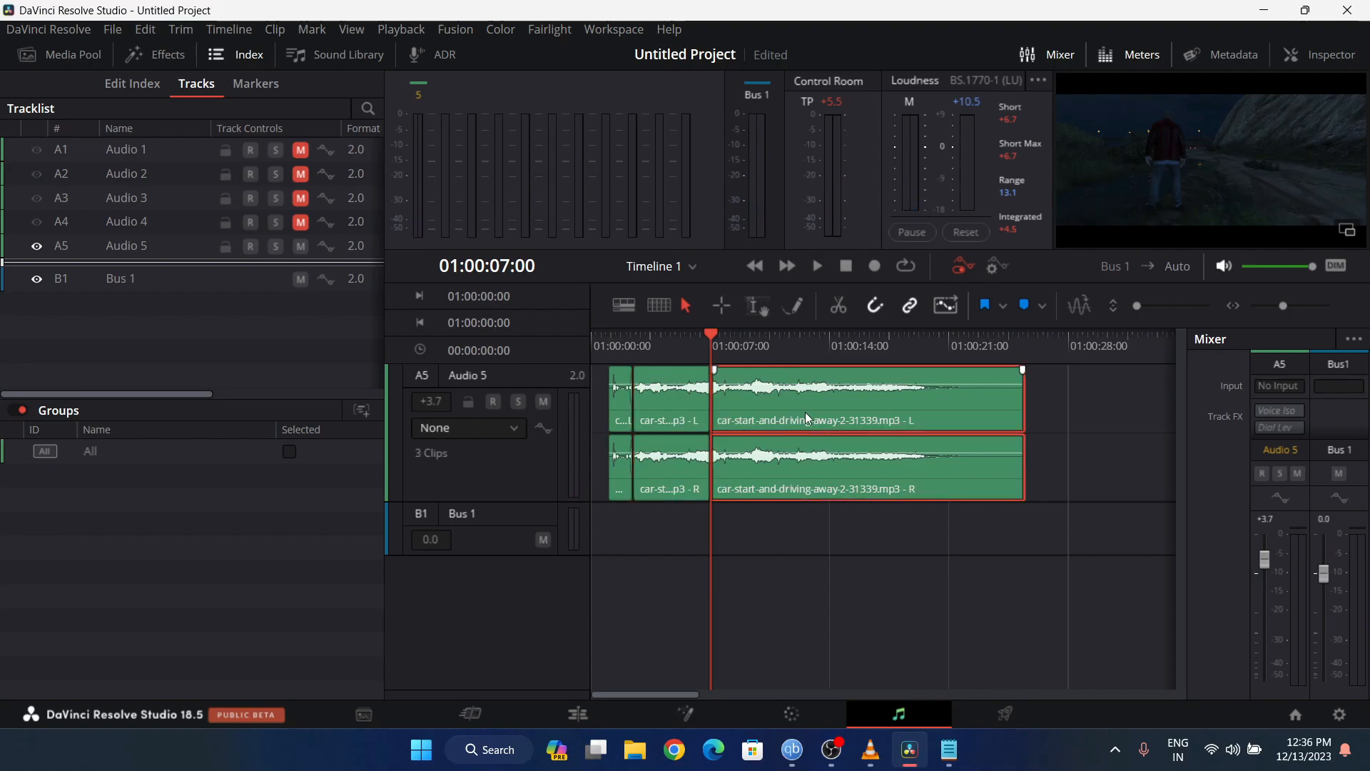
{"action": "key", "text": "Delete"}
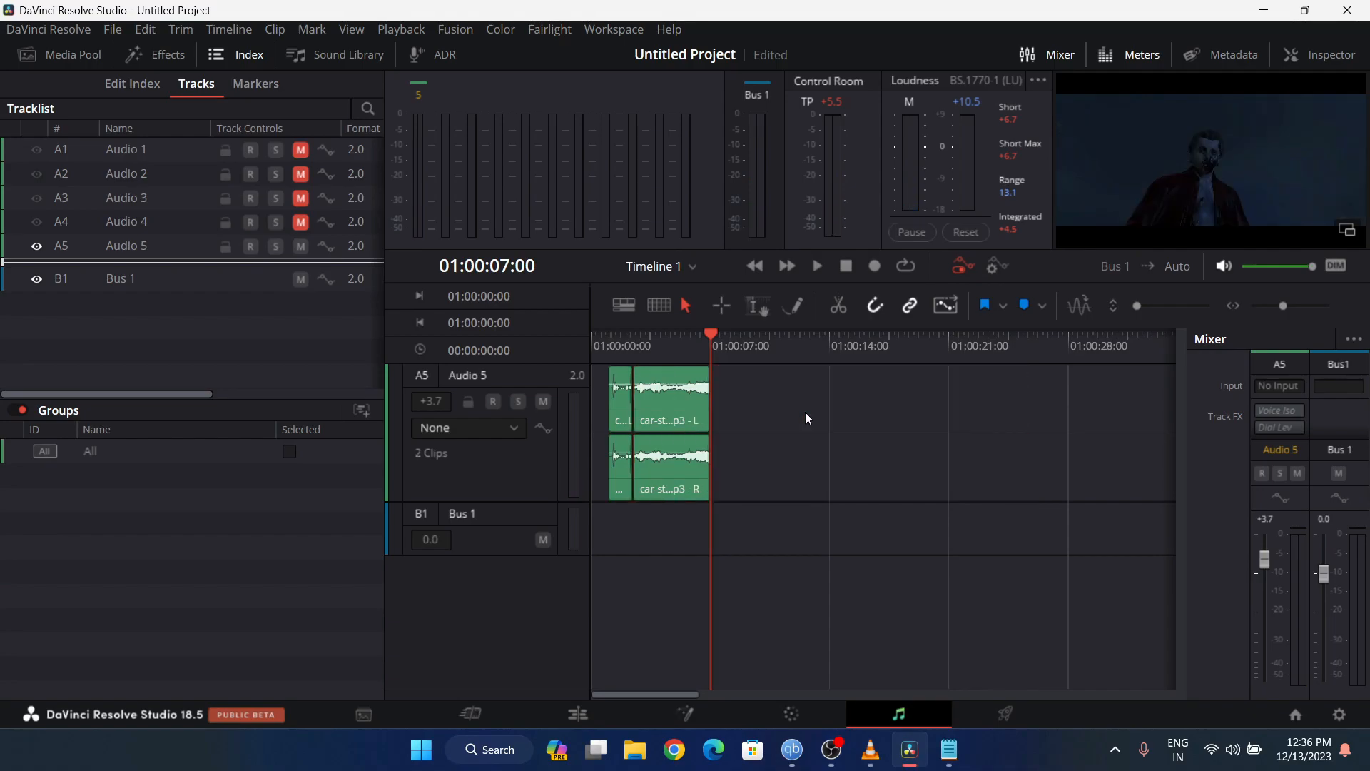
- Hide the track index and play the edited car sound from the beginning
{"action": "left_click", "coordinate": [246, 54]}
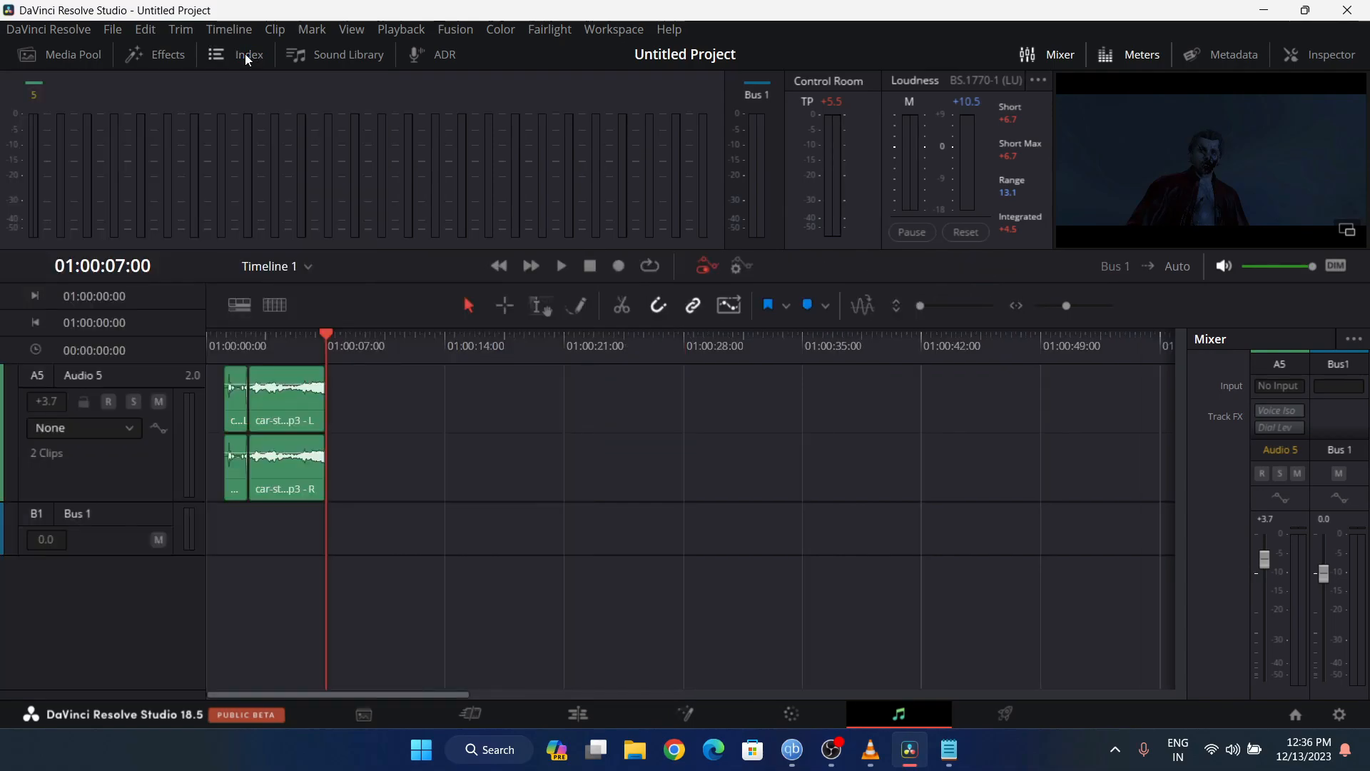
{"action": "left_click", "coordinate": [217, 340]}
{"action": "key", "text": "space"}
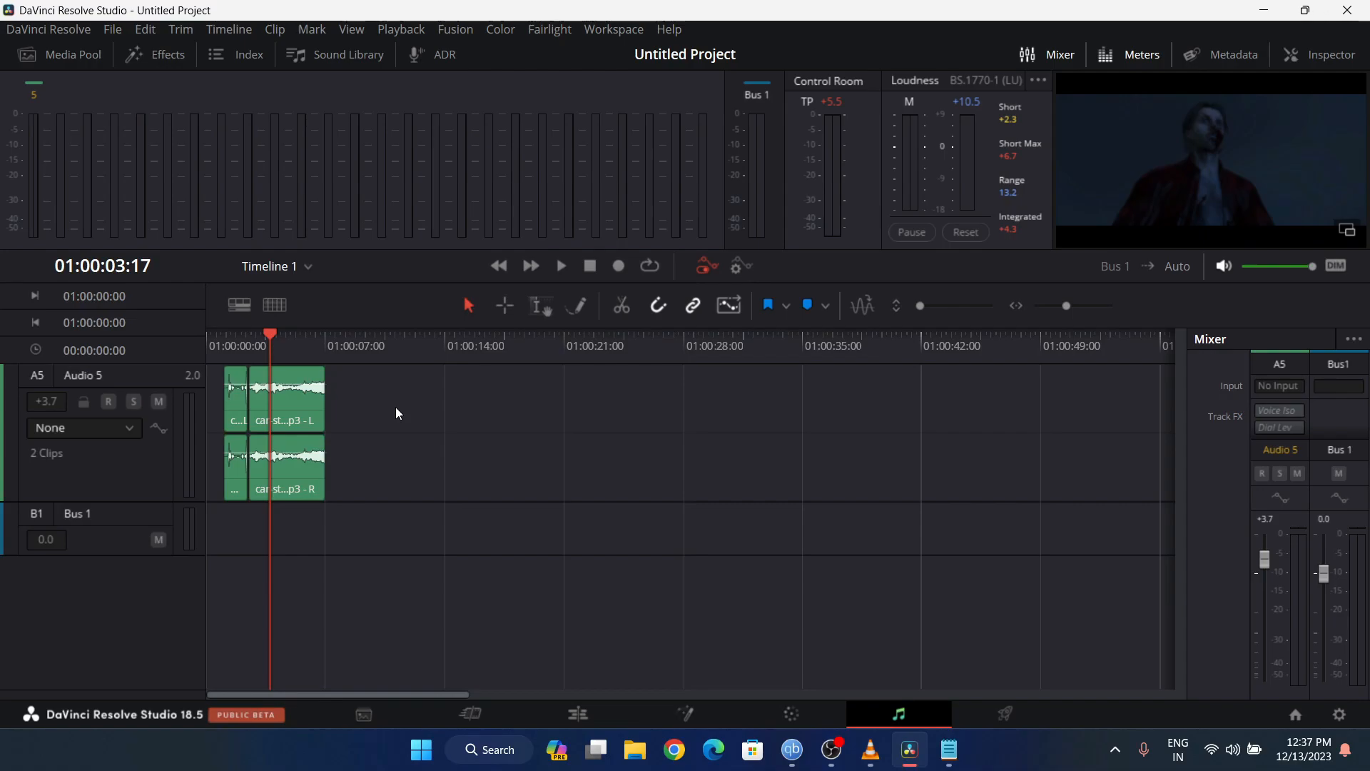
- Bring back the car section after 01:00:07:00 and delete it again
{"action": "key", "text": "ctrl+v"}
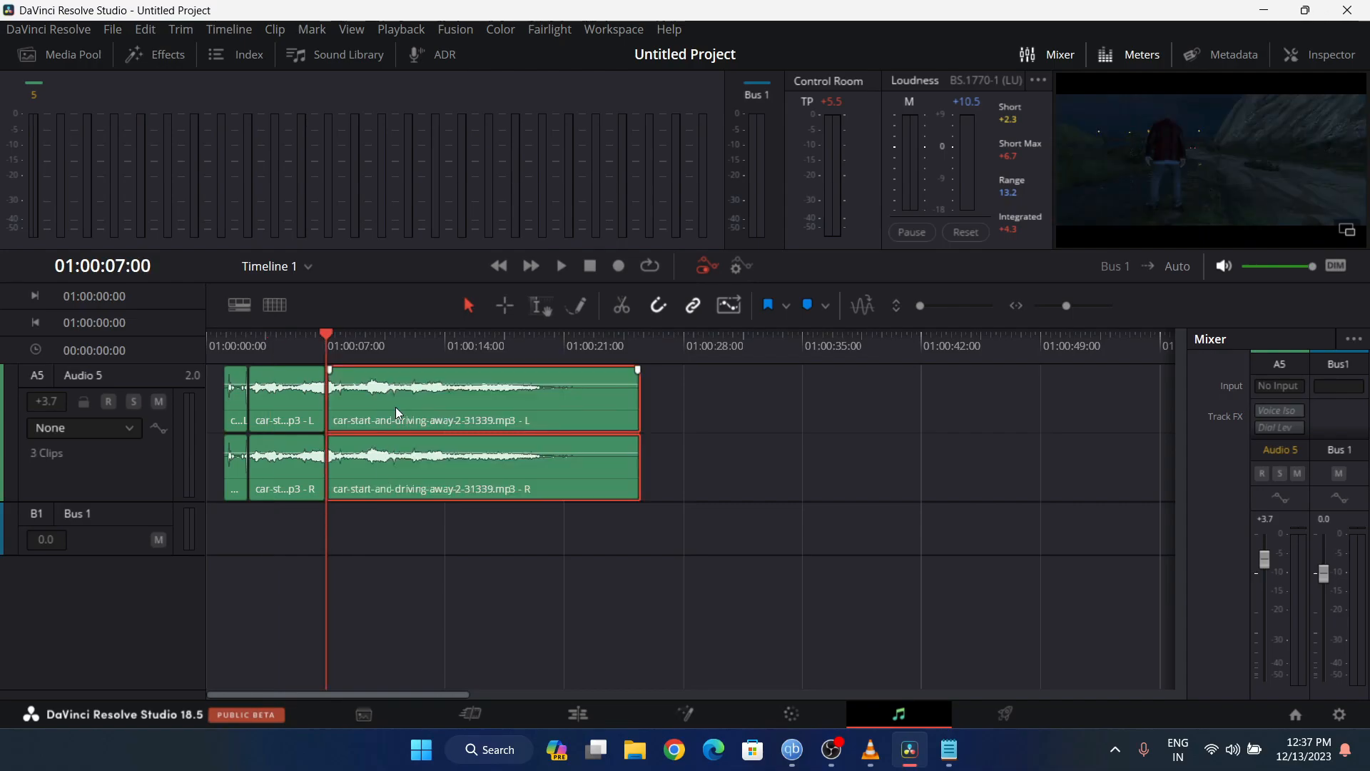
{"action": "key", "text": "Delete"}
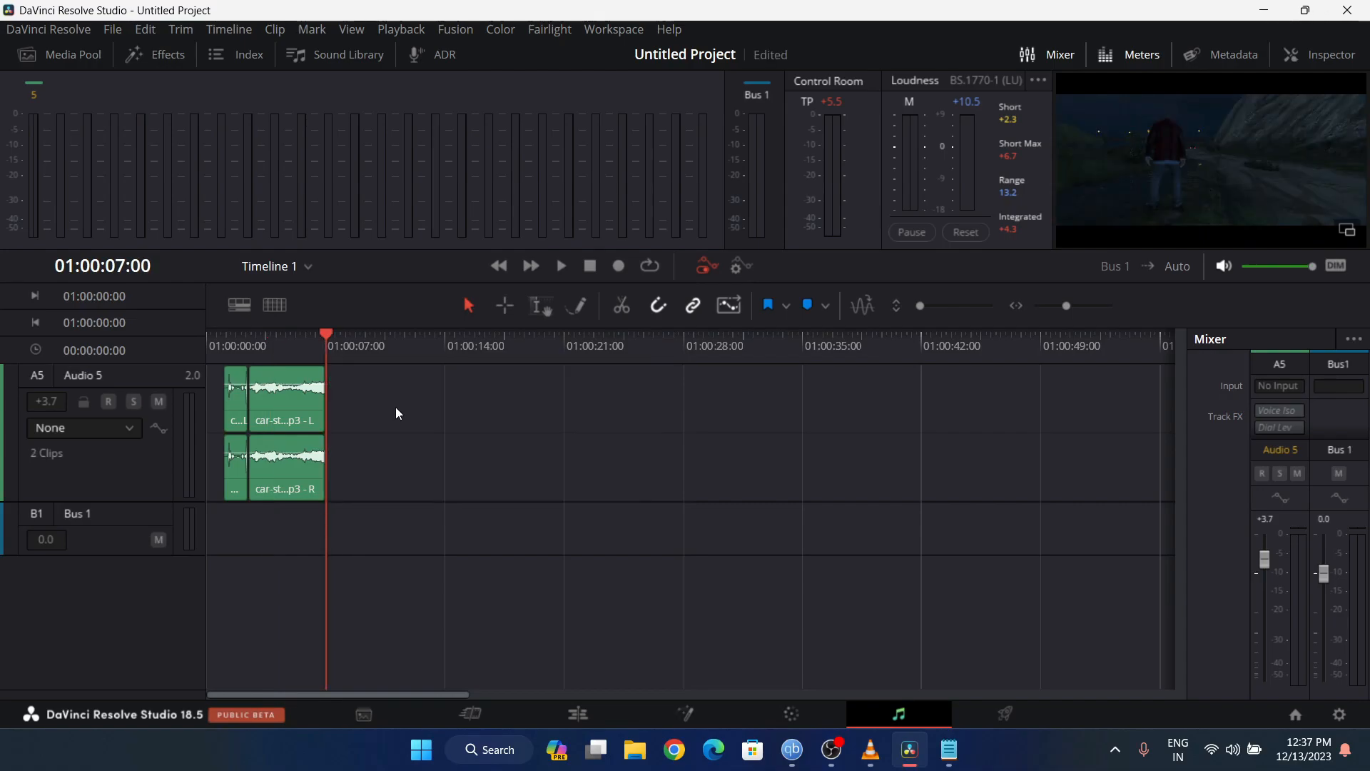
- Play the two remaining car clips from 01:00:00:23 twice to check their timing and level
{"action": "left_click", "coordinate": [228, 348]}
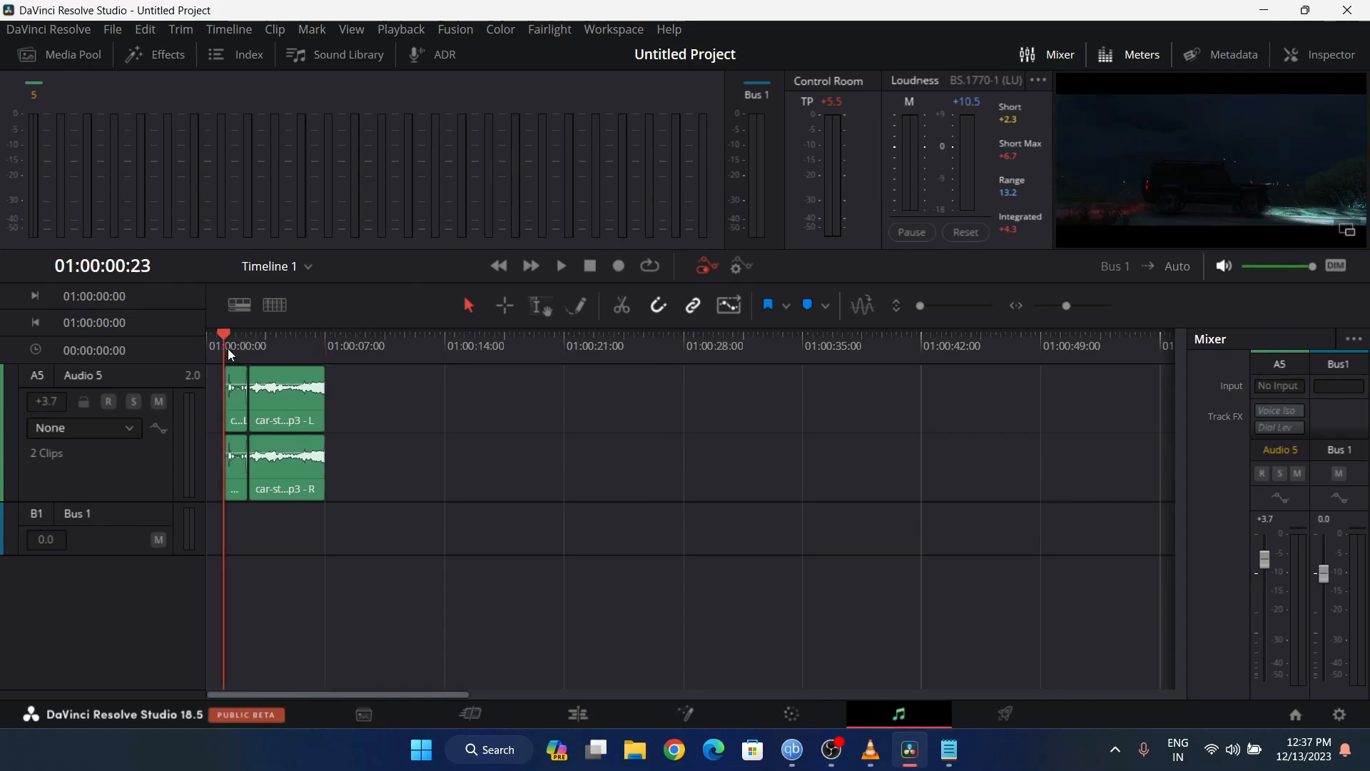
{"action": "key", "text": "space"}
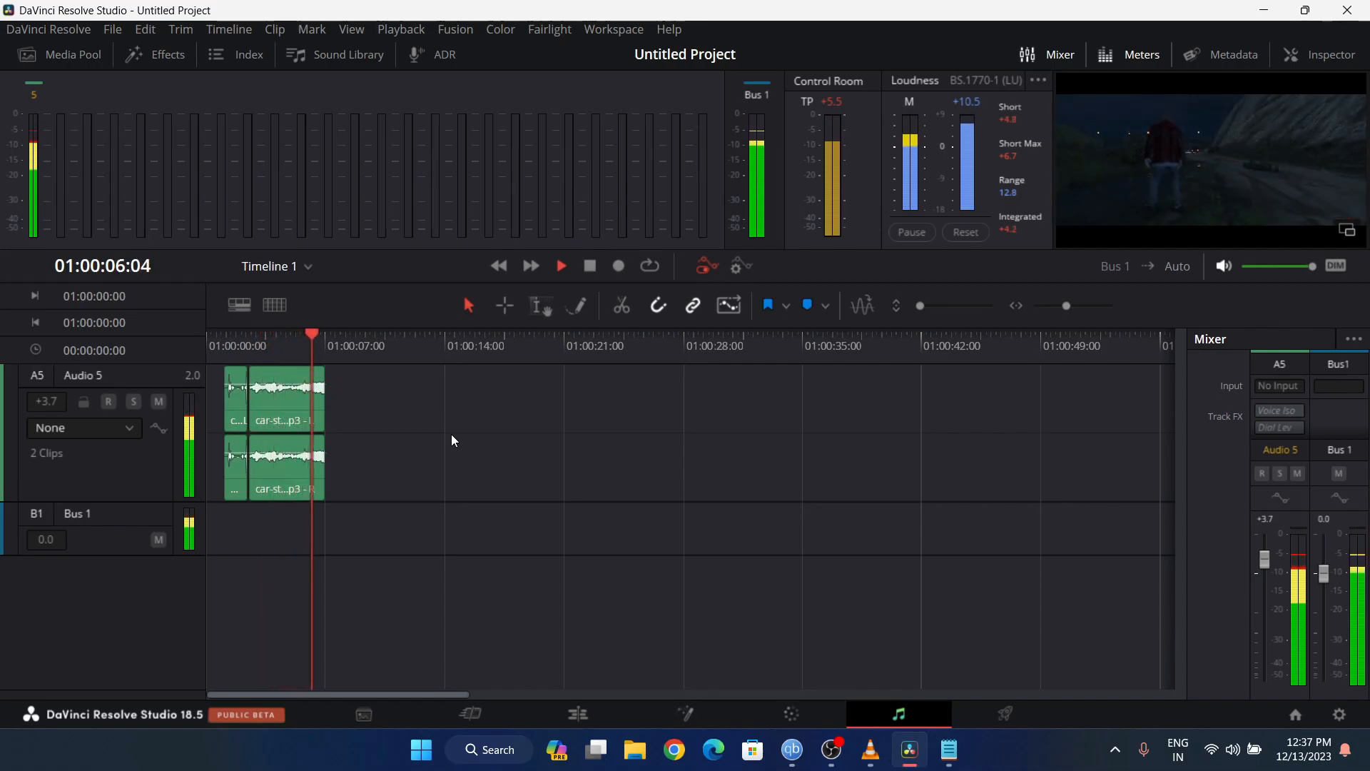
{"action": "key", "text": "space"}
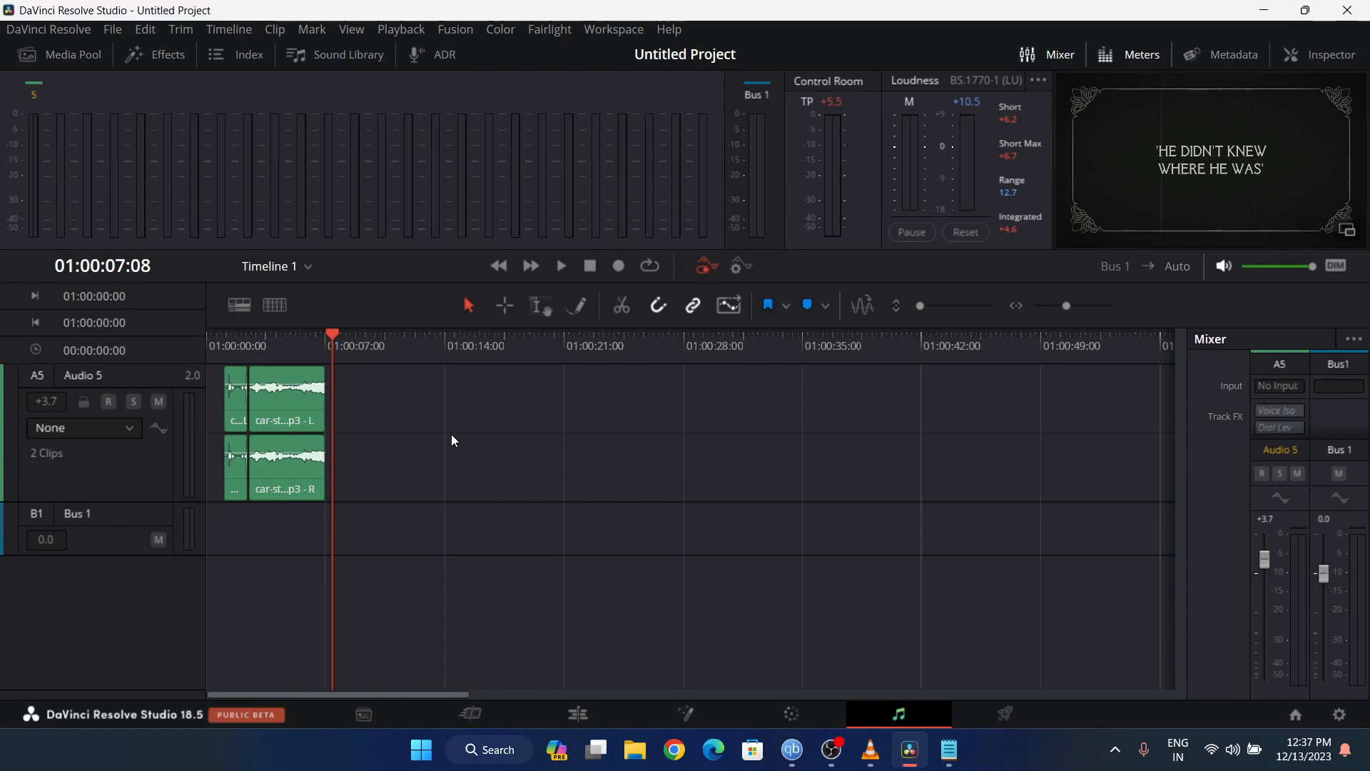
{"action": "left_click", "coordinate": [226, 341]}
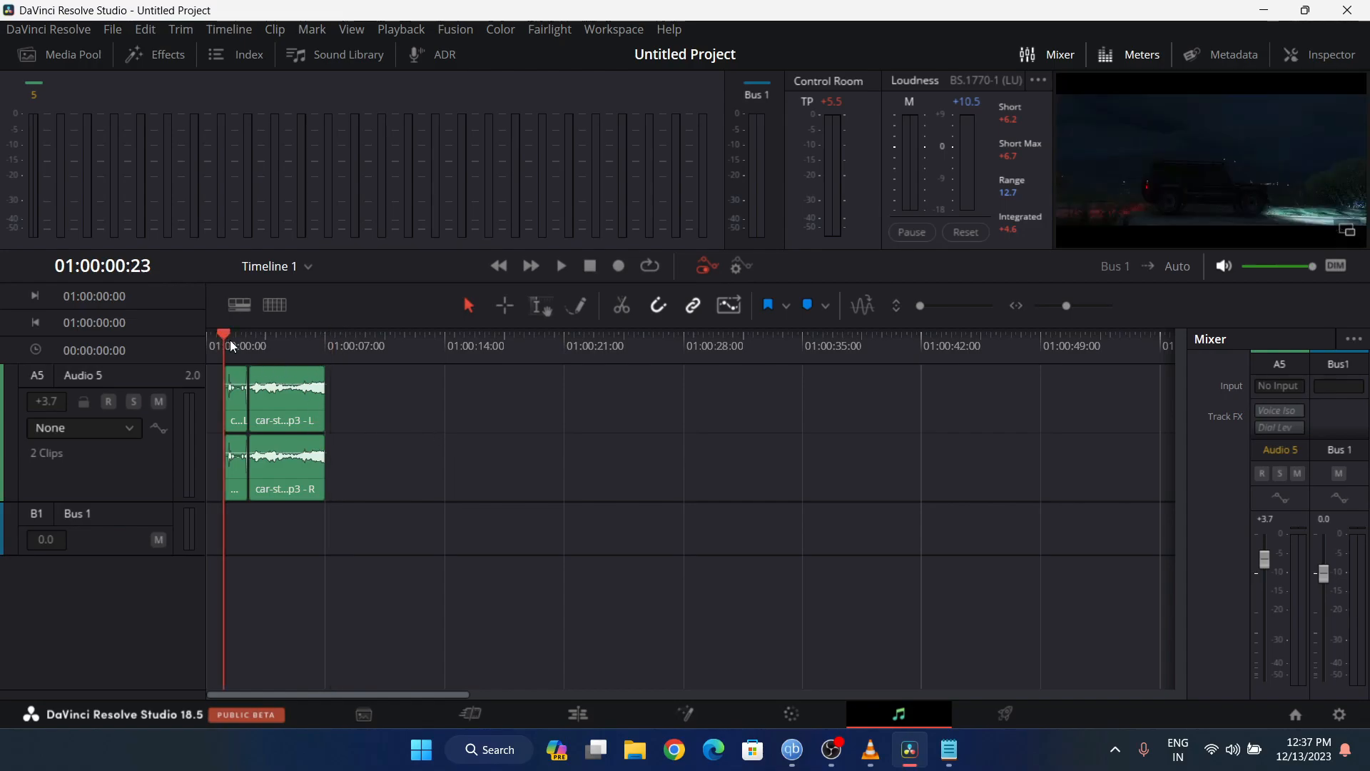
{"action": "key", "text": "space"}
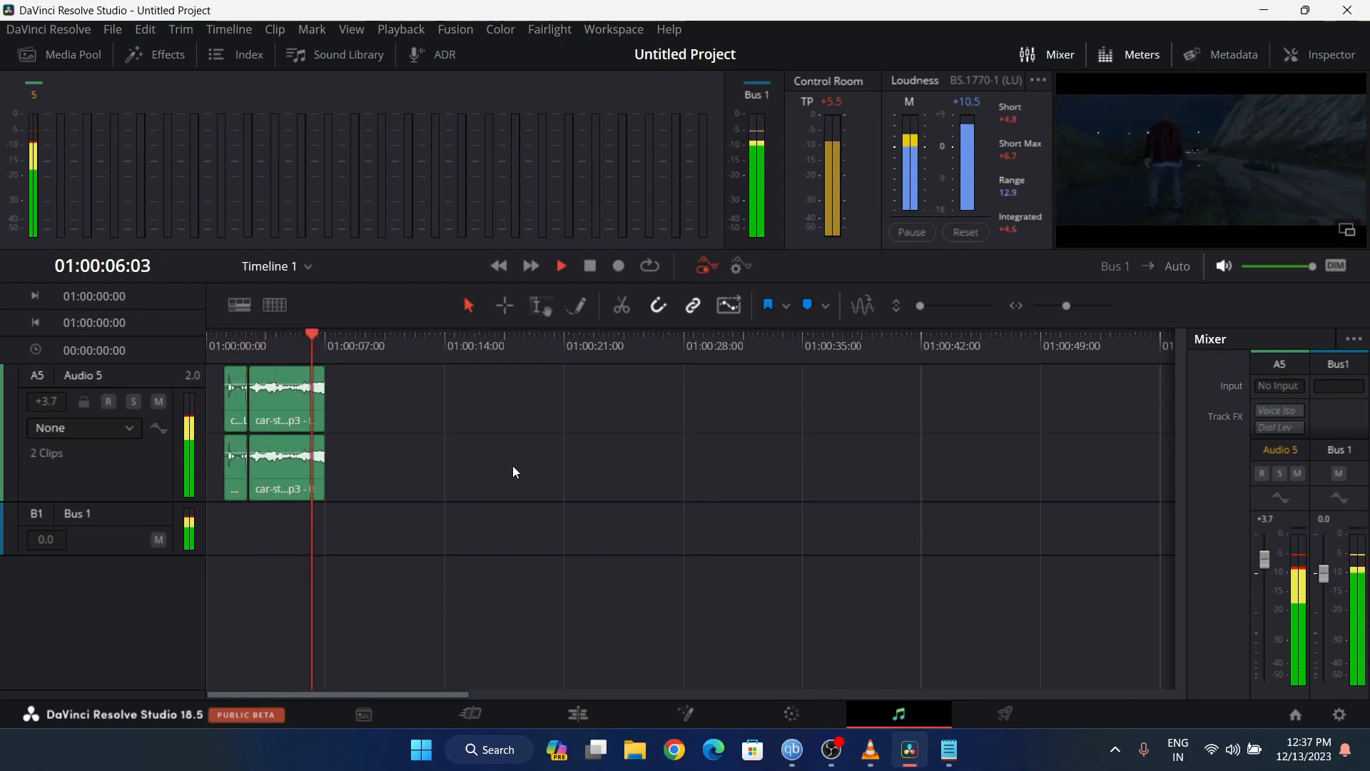
{"action": "key", "text": "space"}
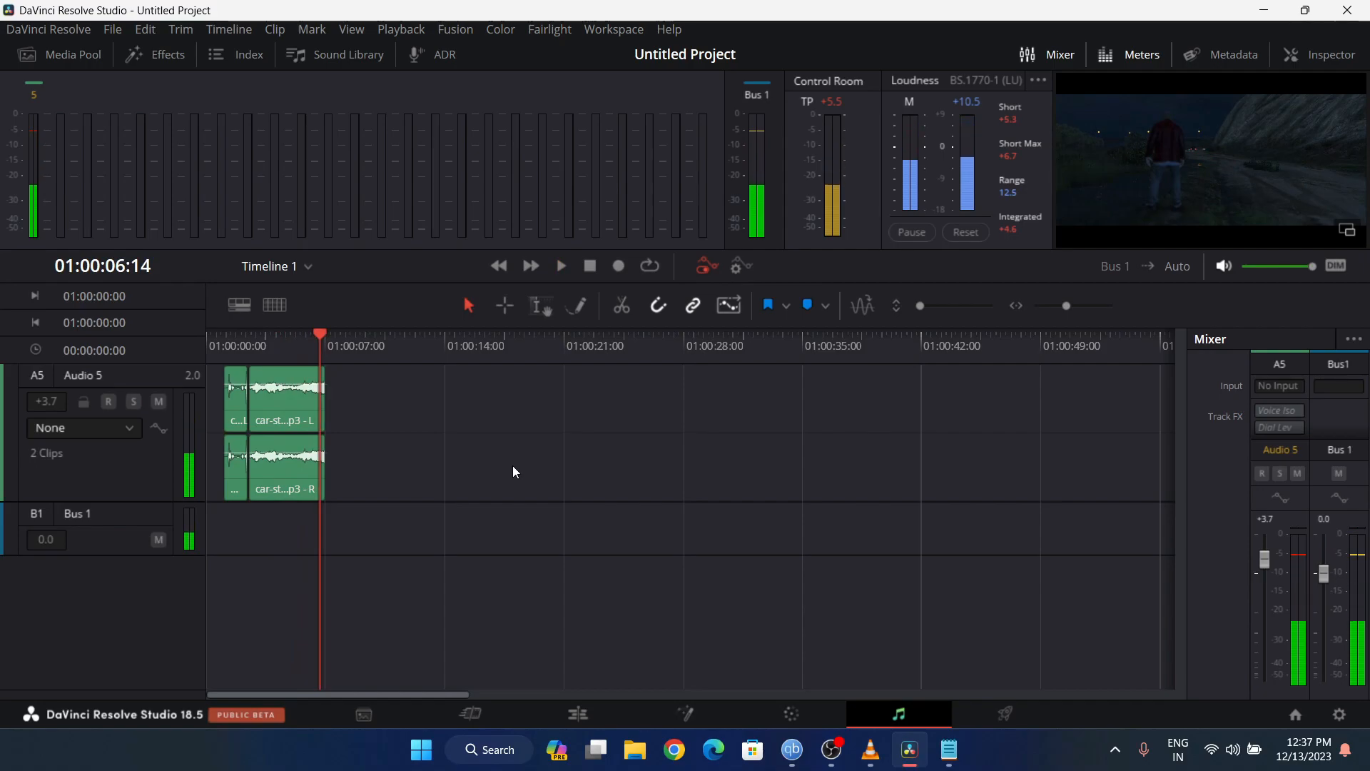
- Raise the Audio 5 track level to +5.5
{"action": "left_click", "coordinate": [271, 396]}
{"action": "left_click_drag", "start_coordinate": [1265, 561], "coordinate": [1269, 551]}
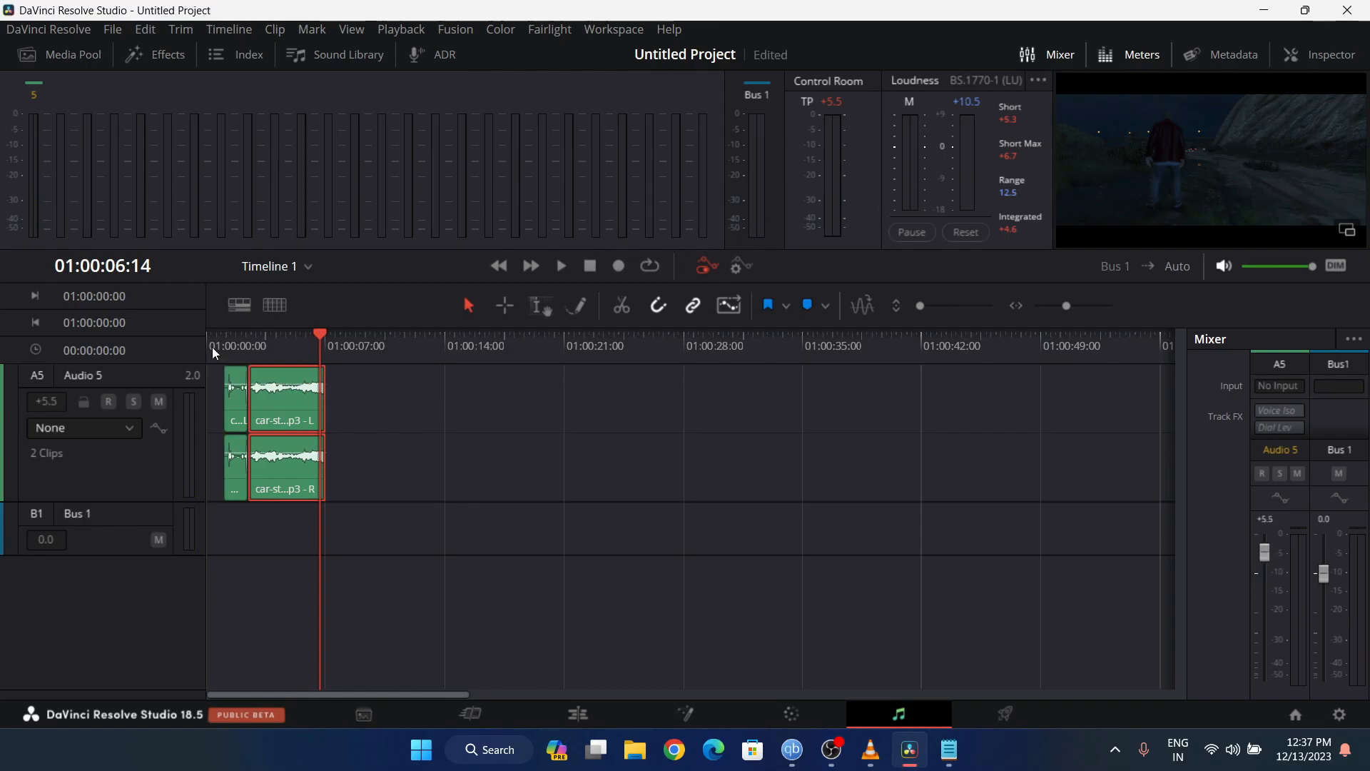
- Place the playhead at 01:00:02:11, show the automation controls and set the On Stop mode to Hold
{"action": "left_click", "coordinate": [252, 340]}
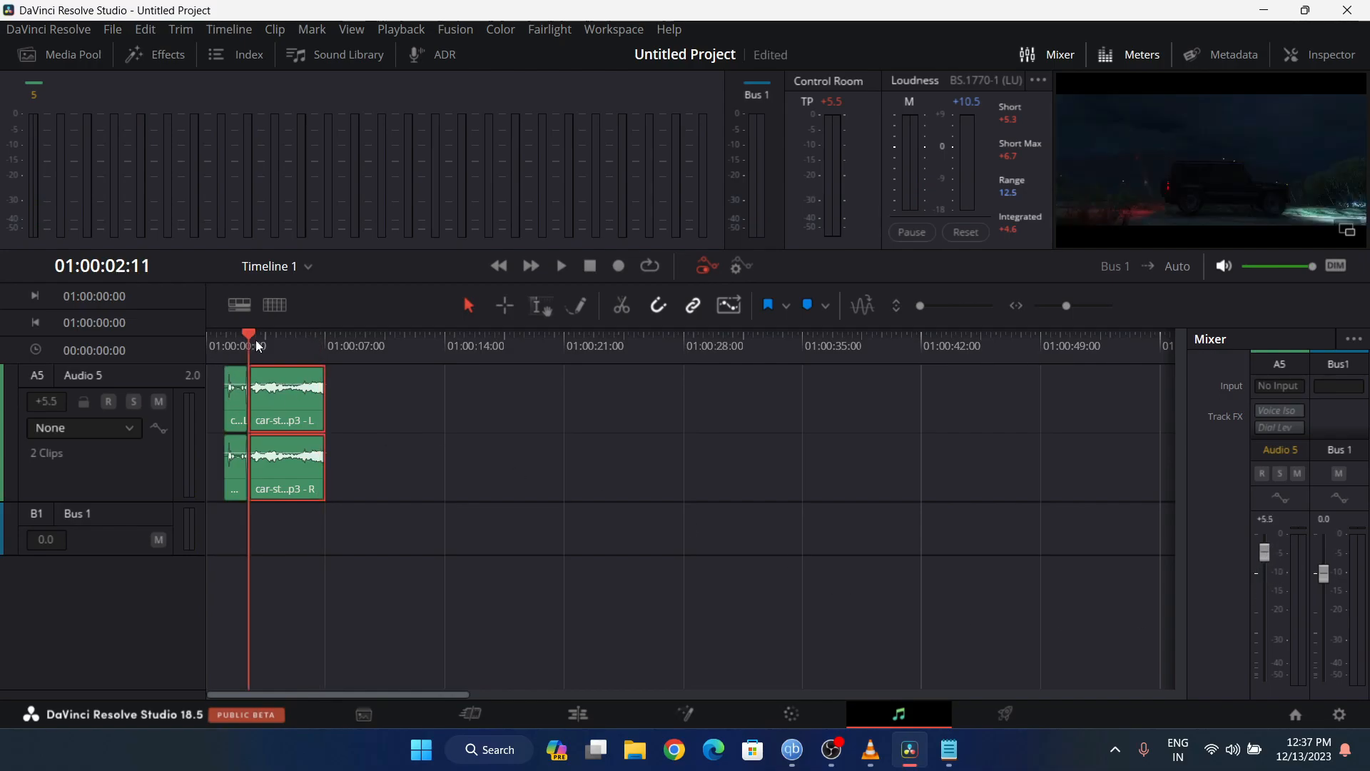
{"action": "left_click", "coordinate": [705, 265]}
{"action": "left_click", "coordinate": [740, 267]}
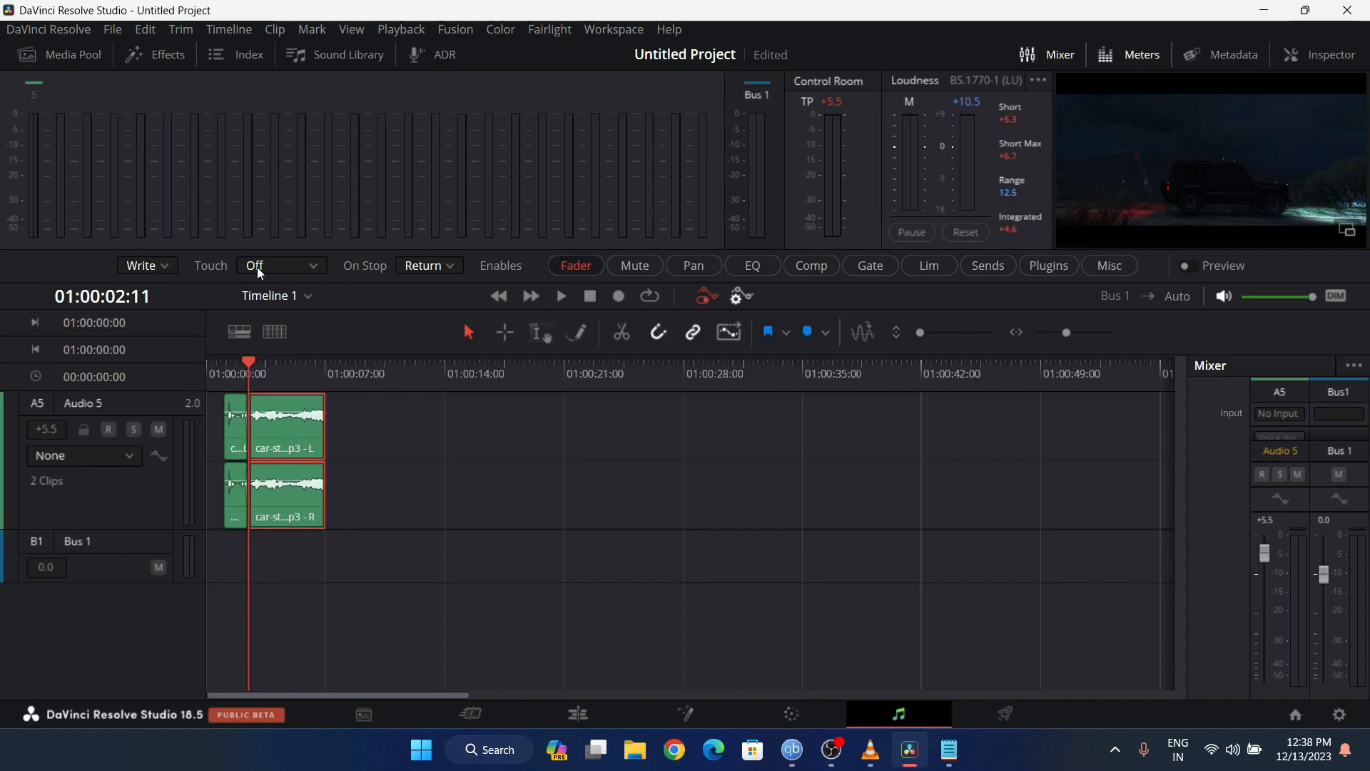
{"action": "left_click", "coordinate": [424, 265]}
{"action": "left_click", "coordinate": [427, 267]}
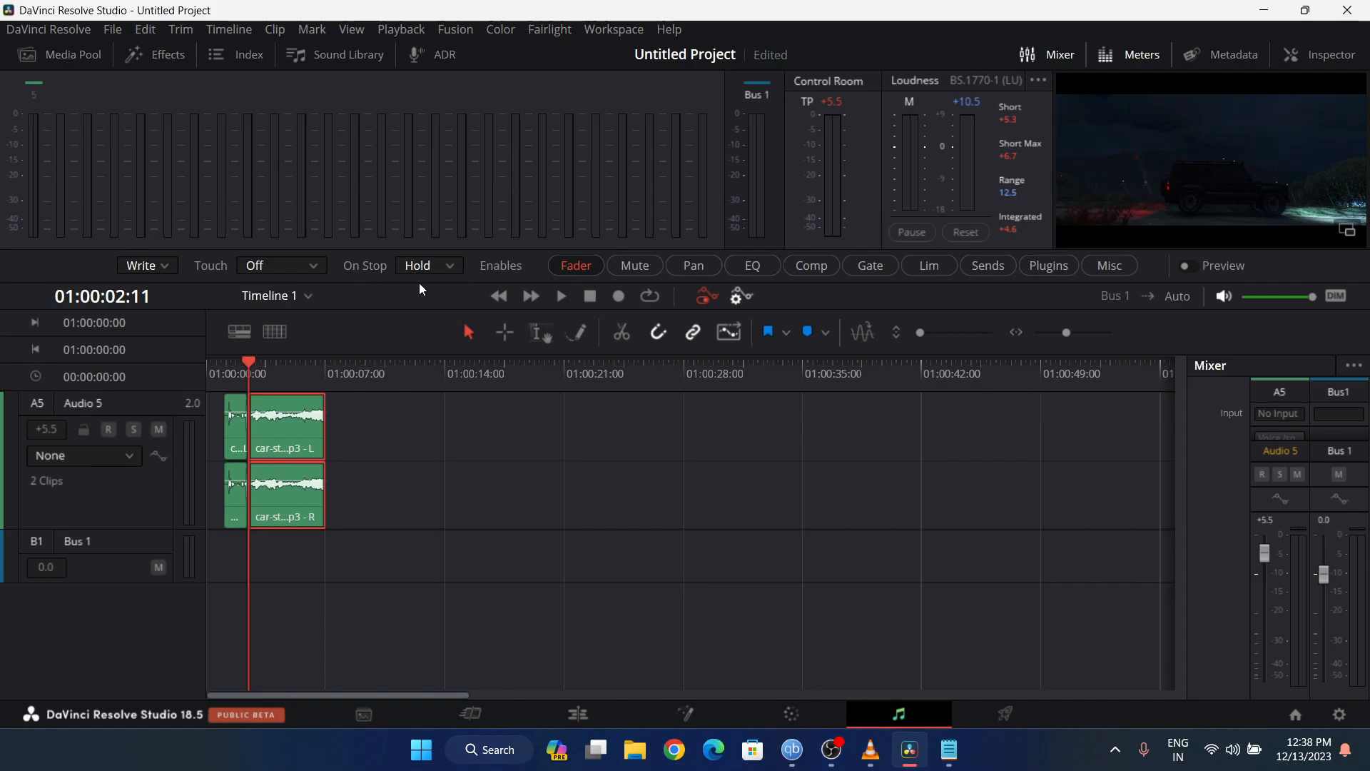
{"action": "left_click", "coordinate": [290, 266]}
{"action": "left_click", "coordinate": [285, 305]}
{"action": "left_click", "coordinate": [262, 270]}
{"action": "left_click", "coordinate": [260, 286]}
{"action": "key", "text": "space"}
{"action": "key", "text": "space"}
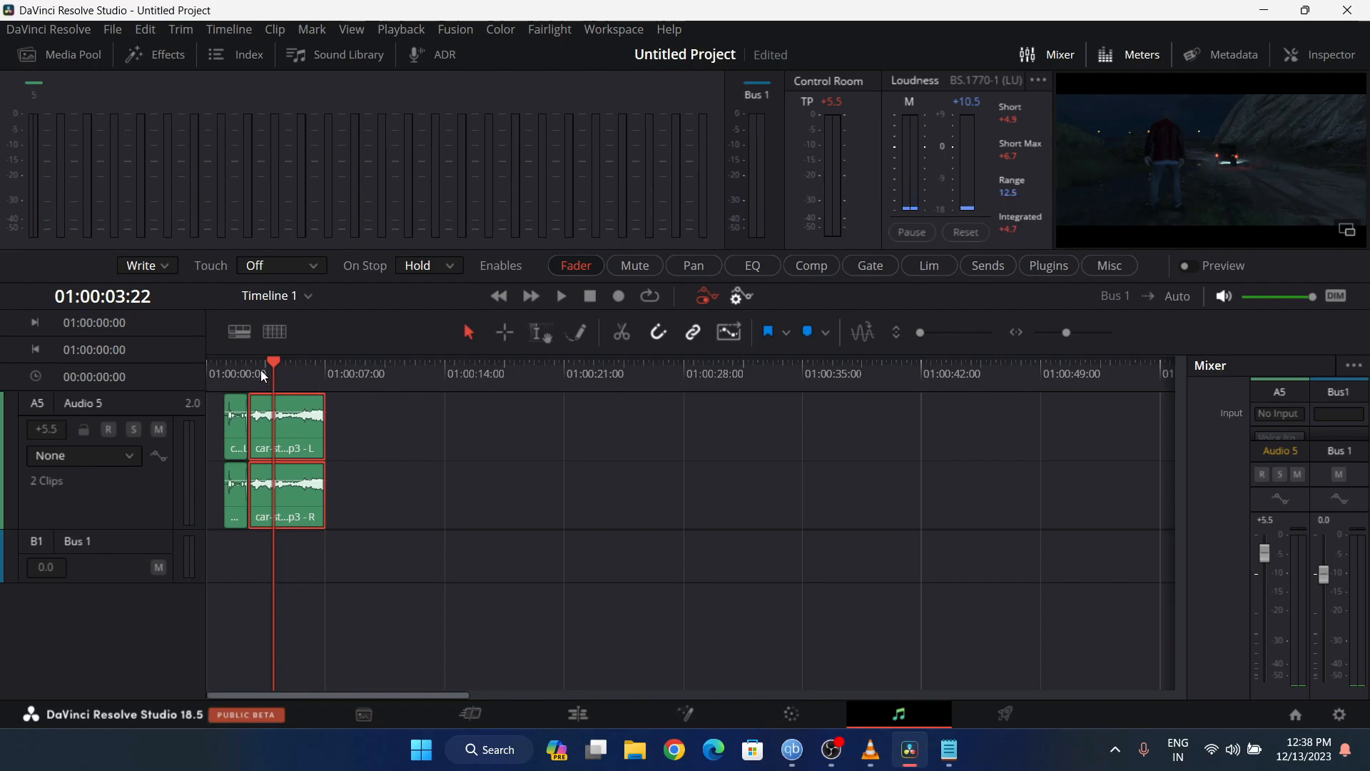
{"action": "key", "text": "Up"}
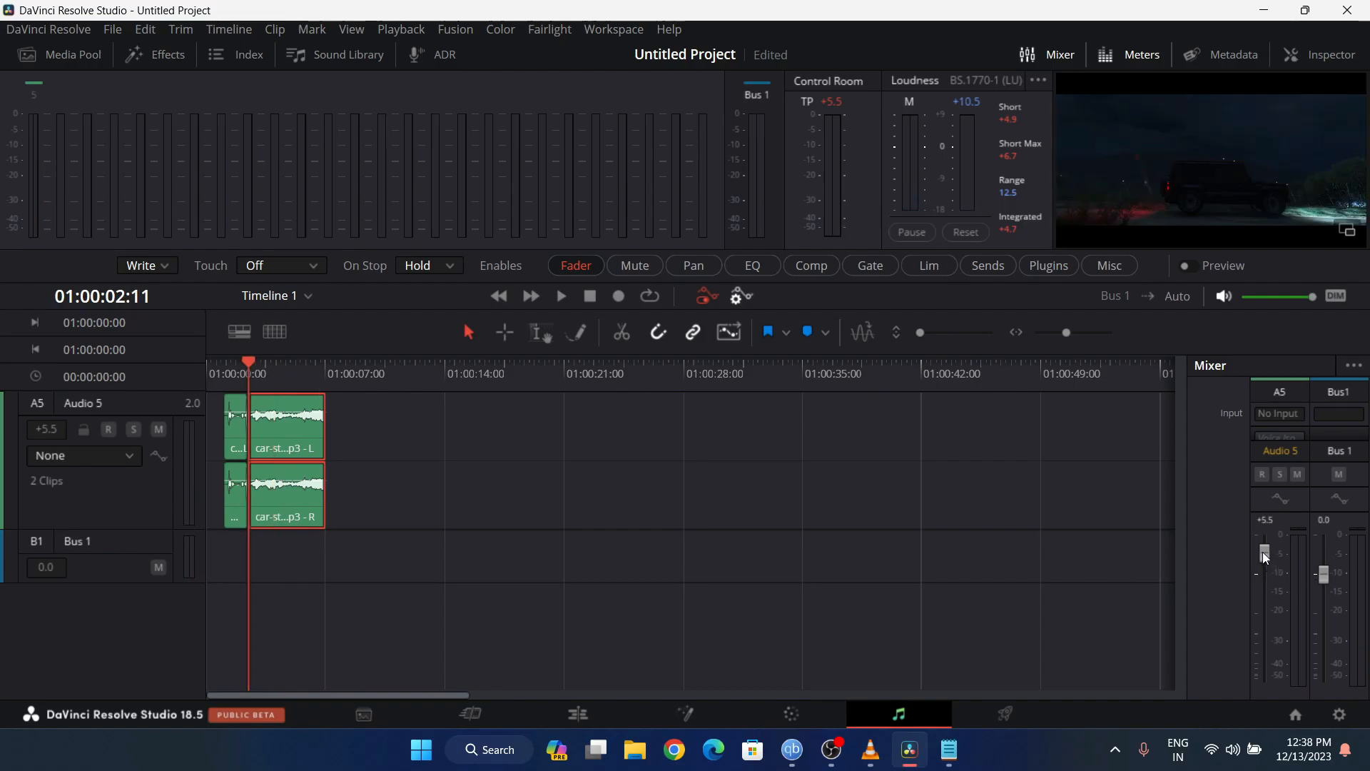
- Set the automation Touch mode to Latch and record an Audio 5 fader ride from 01:00:02:11 down to -15
{"action": "left_click", "coordinate": [293, 265]}
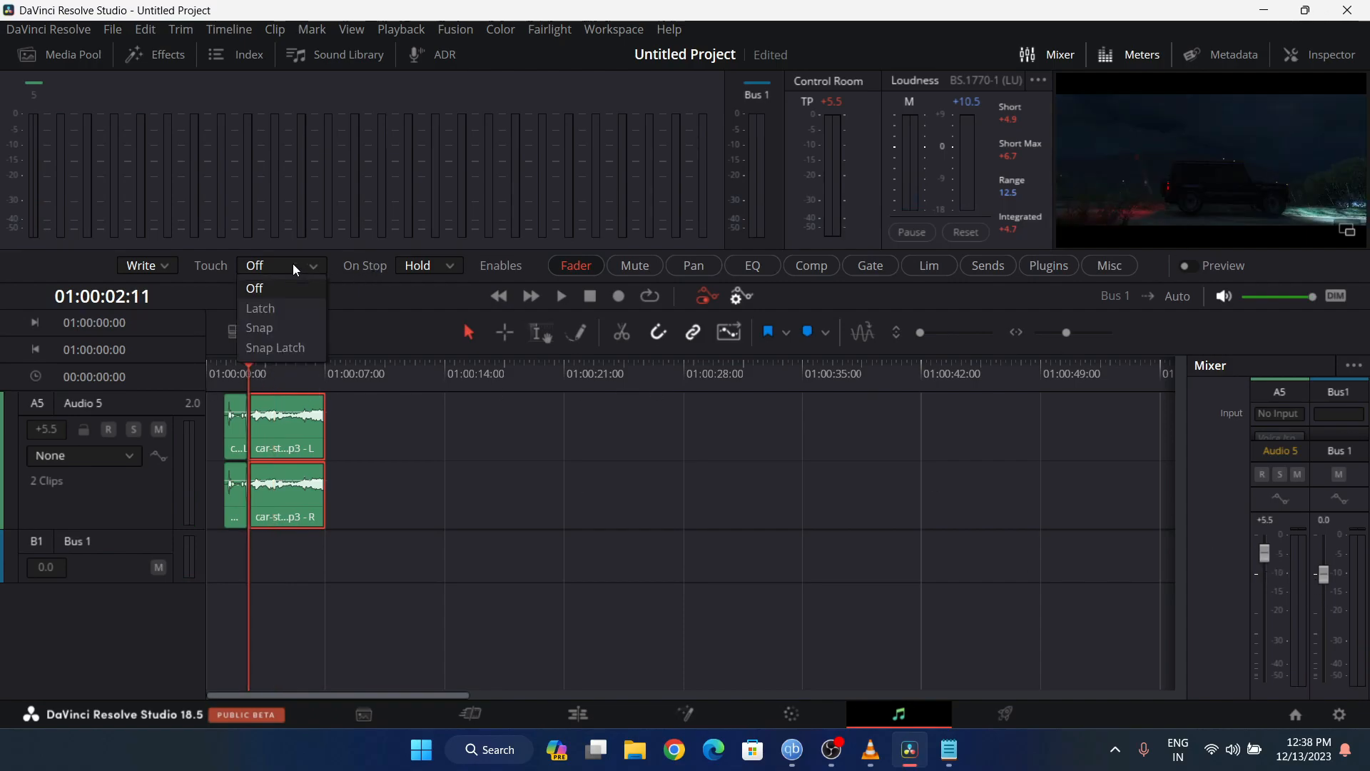
{"action": "left_click", "coordinate": [293, 306]}
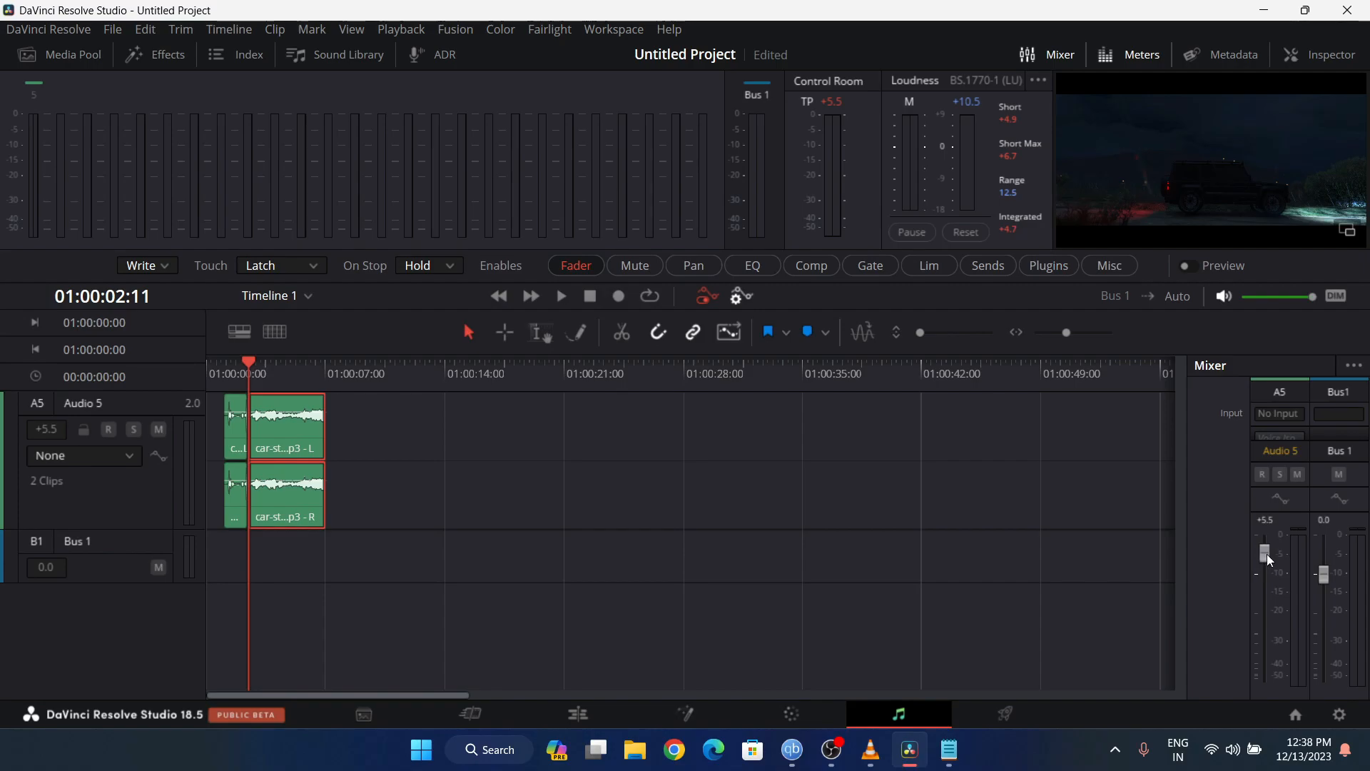
{"action": "key", "text": "space"}
{"action": "left_click_drag", "start_coordinate": [1267, 554], "coordinate": [1269, 624]}
{"action": "key", "text": "space"}
- Play back the recorded Audio 5 volume fade twice and return to the second car clip's start
{"action": "left_click", "coordinate": [250, 378]}
{"action": "key", "text": "space"}
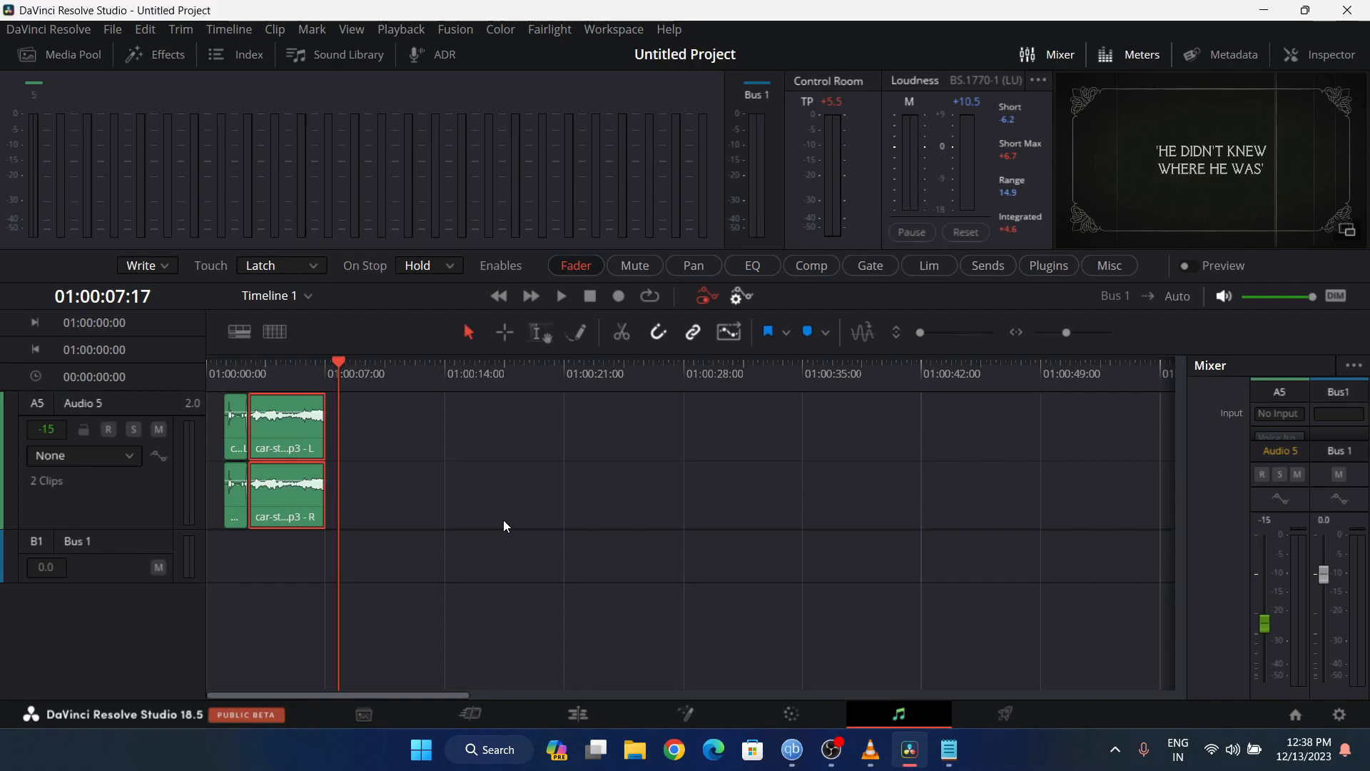
{"action": "left_click_drag", "start_coordinate": [254, 371], "coordinate": [217, 369]}
{"action": "key", "text": "space"}
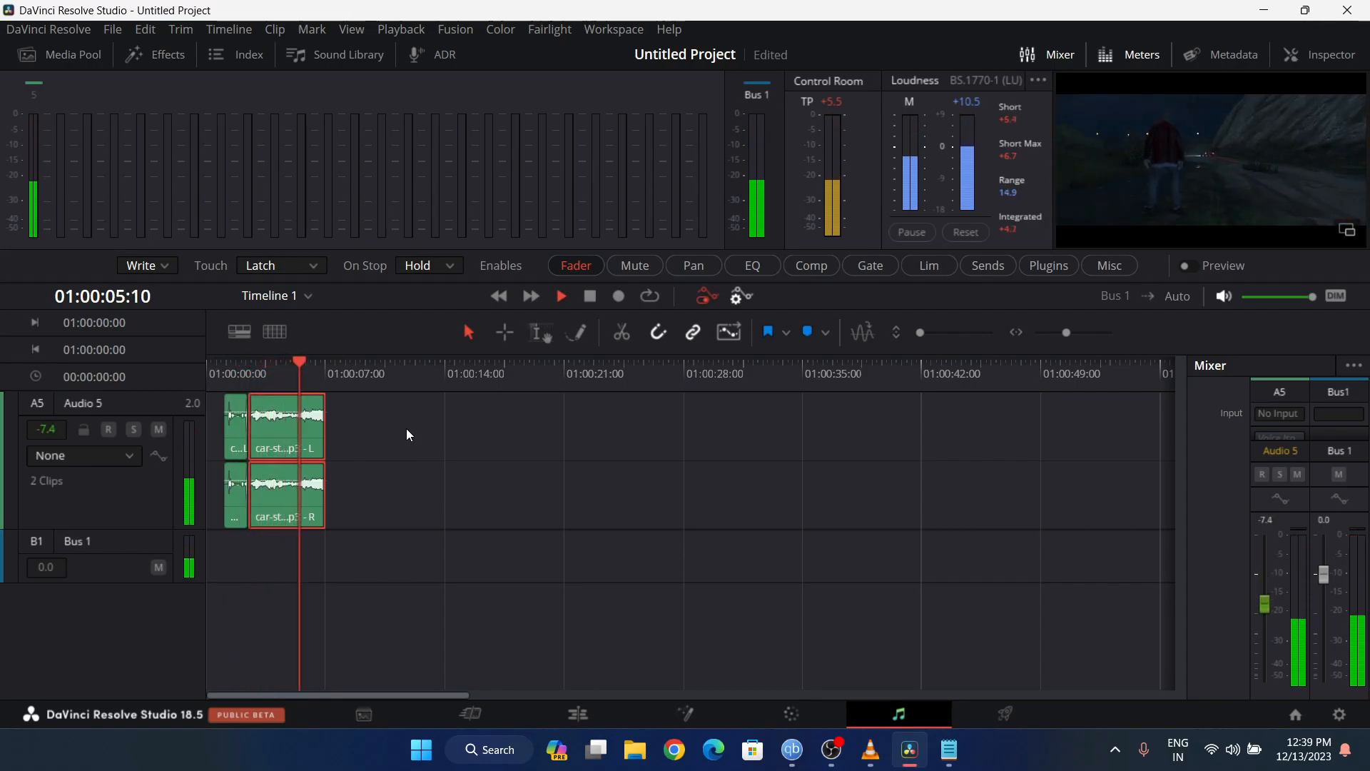
{"action": "key", "text": "space"}
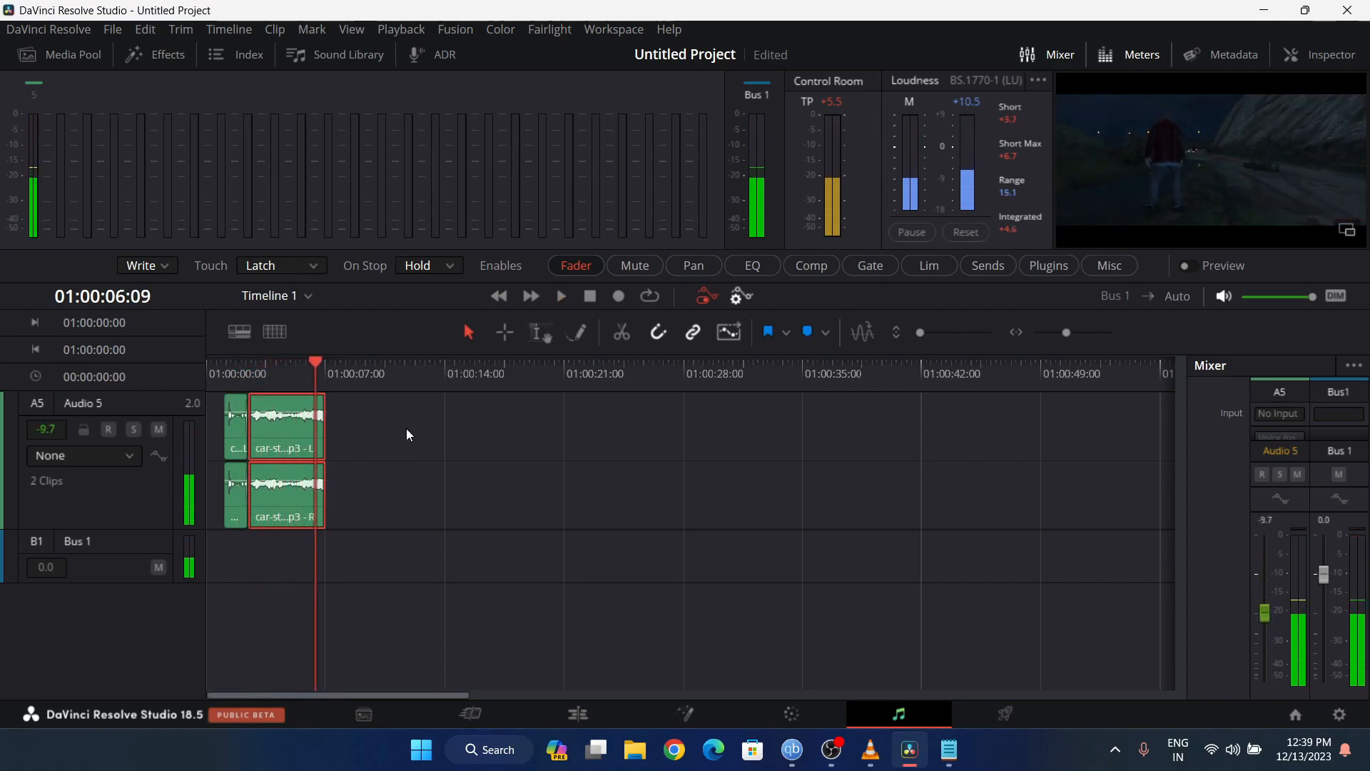
{"action": "left_click", "coordinate": [250, 367]}
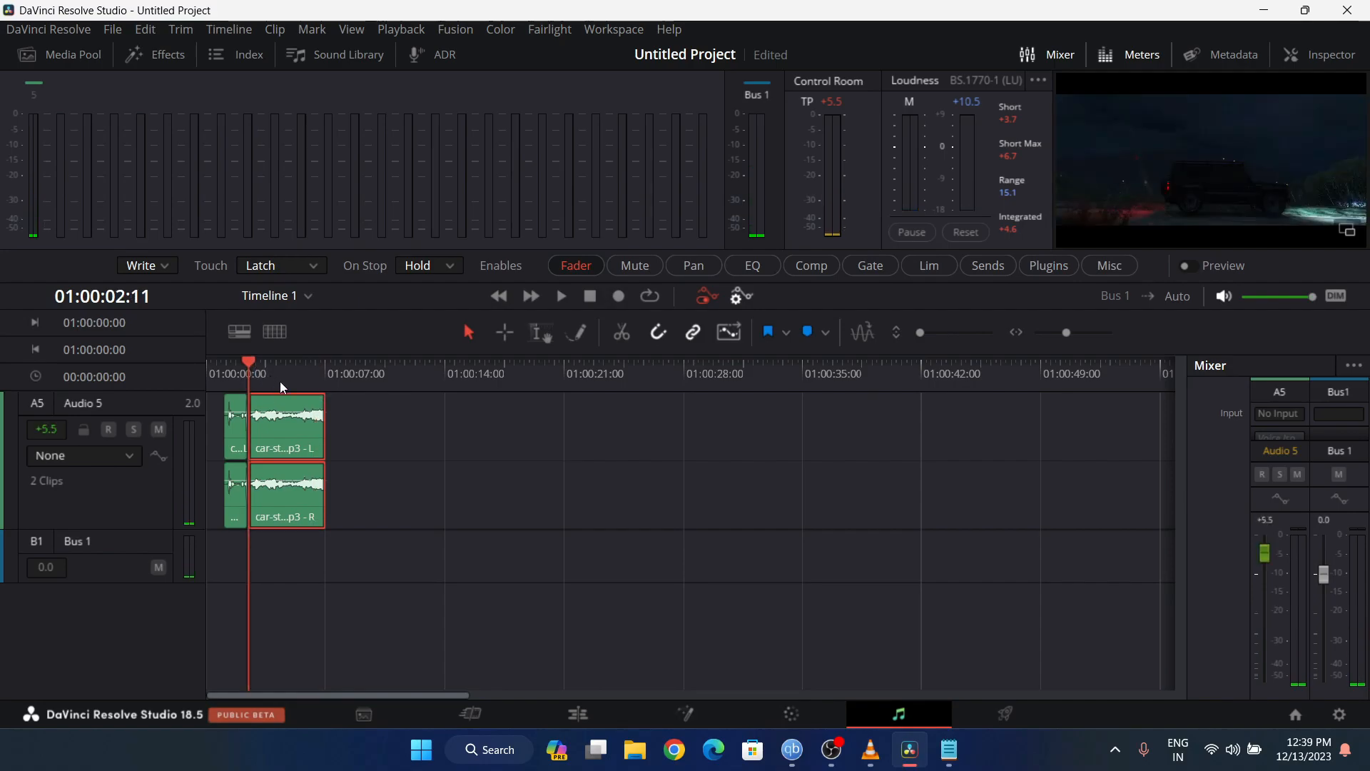
- Enable automation for Pan instead of Fader and open the pan controls of Audio 5
{"action": "left_click", "coordinate": [581, 270]}
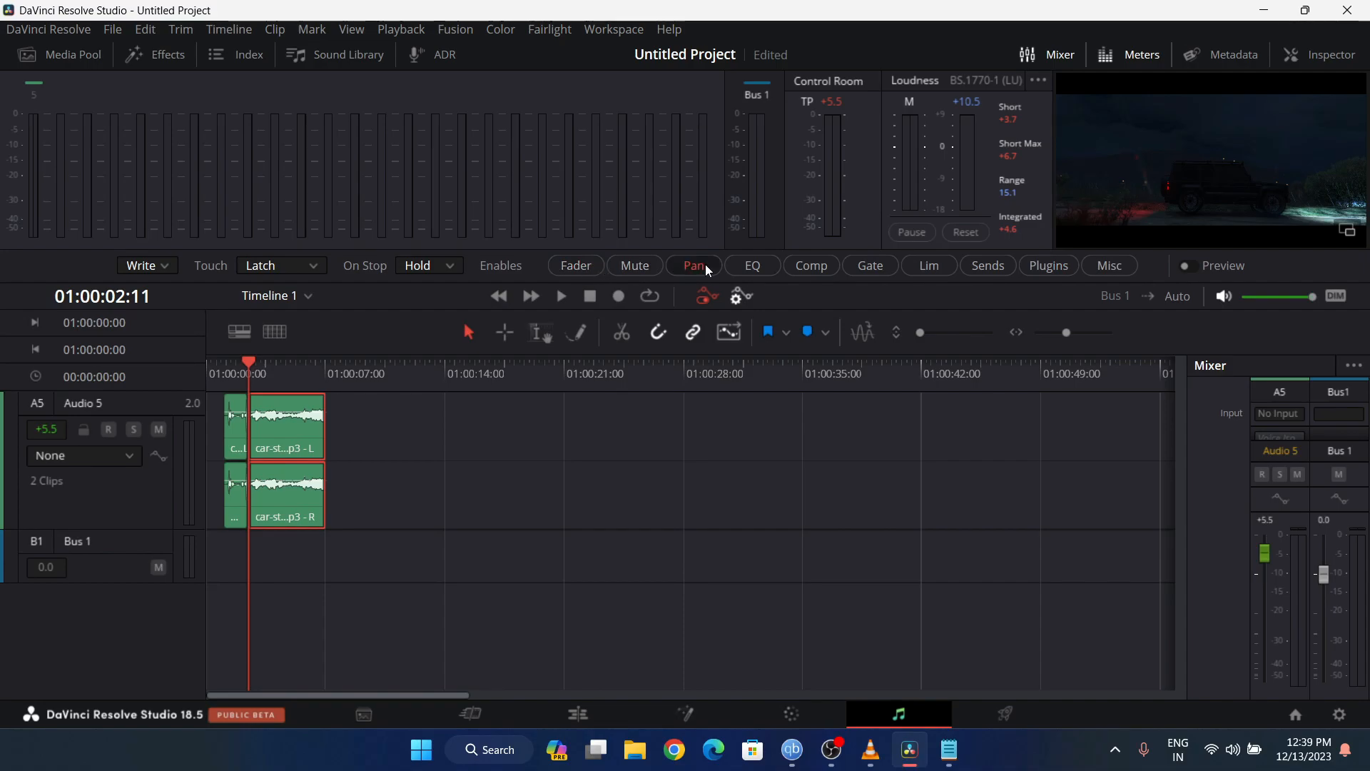
{"action": "left_click", "coordinate": [272, 266]}
{"action": "left_click", "coordinate": [273, 266]}
{"action": "left_click", "coordinate": [1354, 366]}
{"action": "left_click", "coordinate": [1240, 286]}
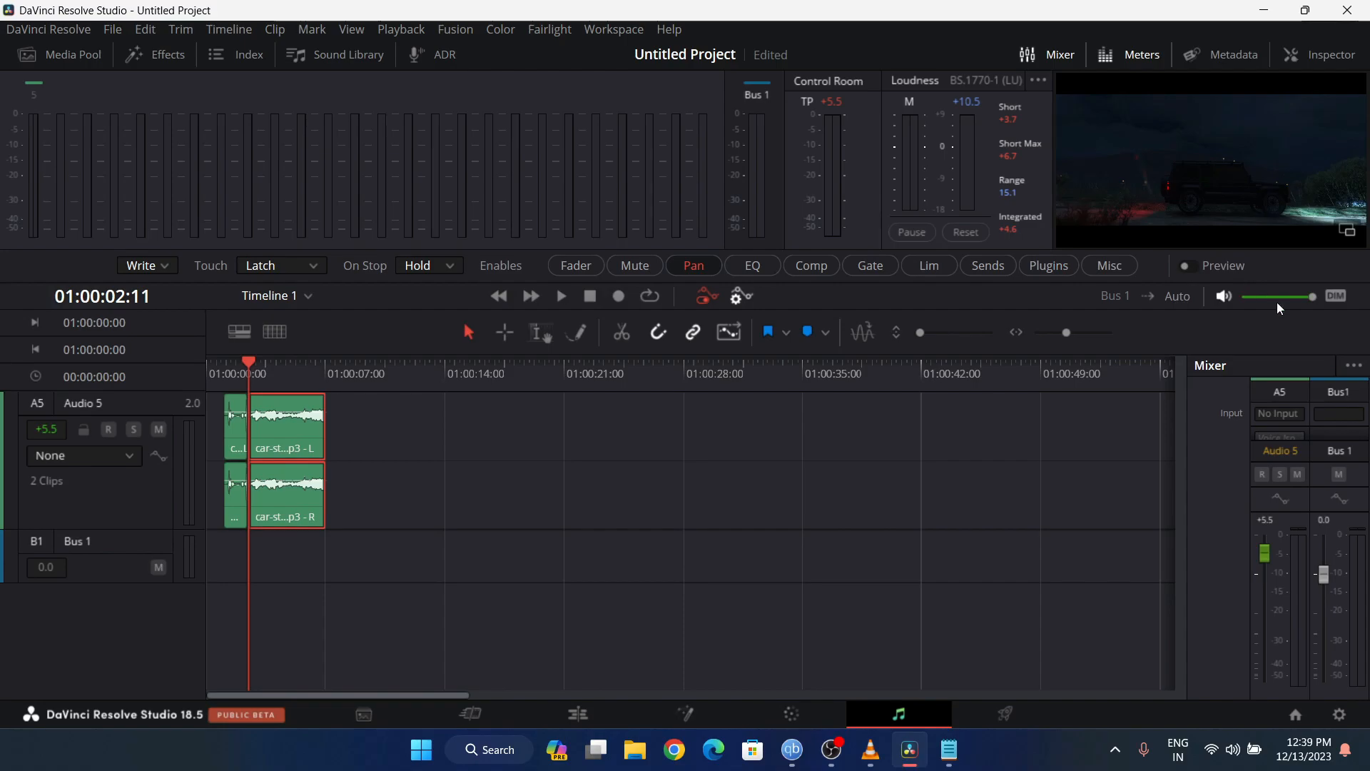
{"action": "left_click", "coordinate": [1354, 366]}
{"action": "left_click", "coordinate": [1258, 285]}
{"action": "scroll", "coordinate": [1278, 428], "scroll_direction": "down", "scroll_amount": 2}
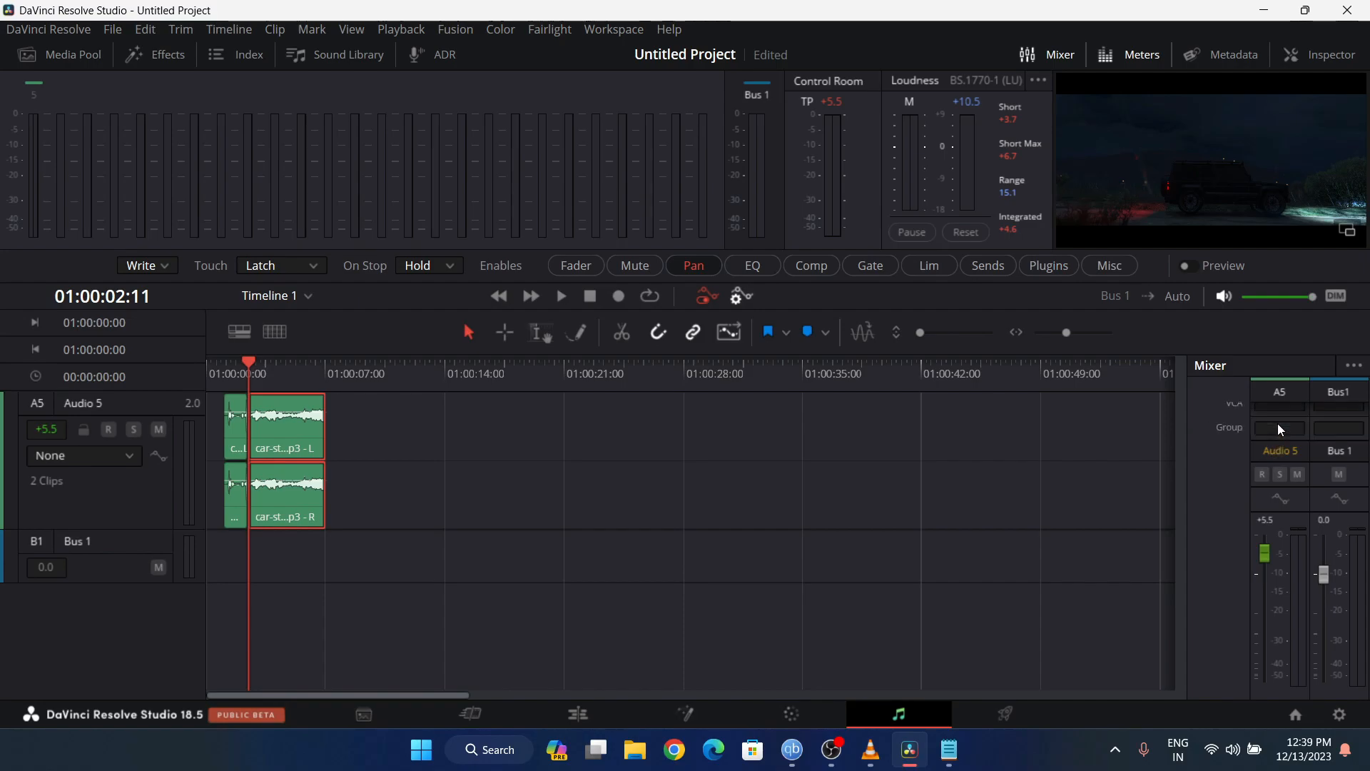
{"action": "scroll", "coordinate": [1279, 428], "scroll_direction": "up", "scroll_amount": 2}
{"action": "scroll", "coordinate": [1280, 428], "scroll_direction": "down", "scroll_amount": 3}
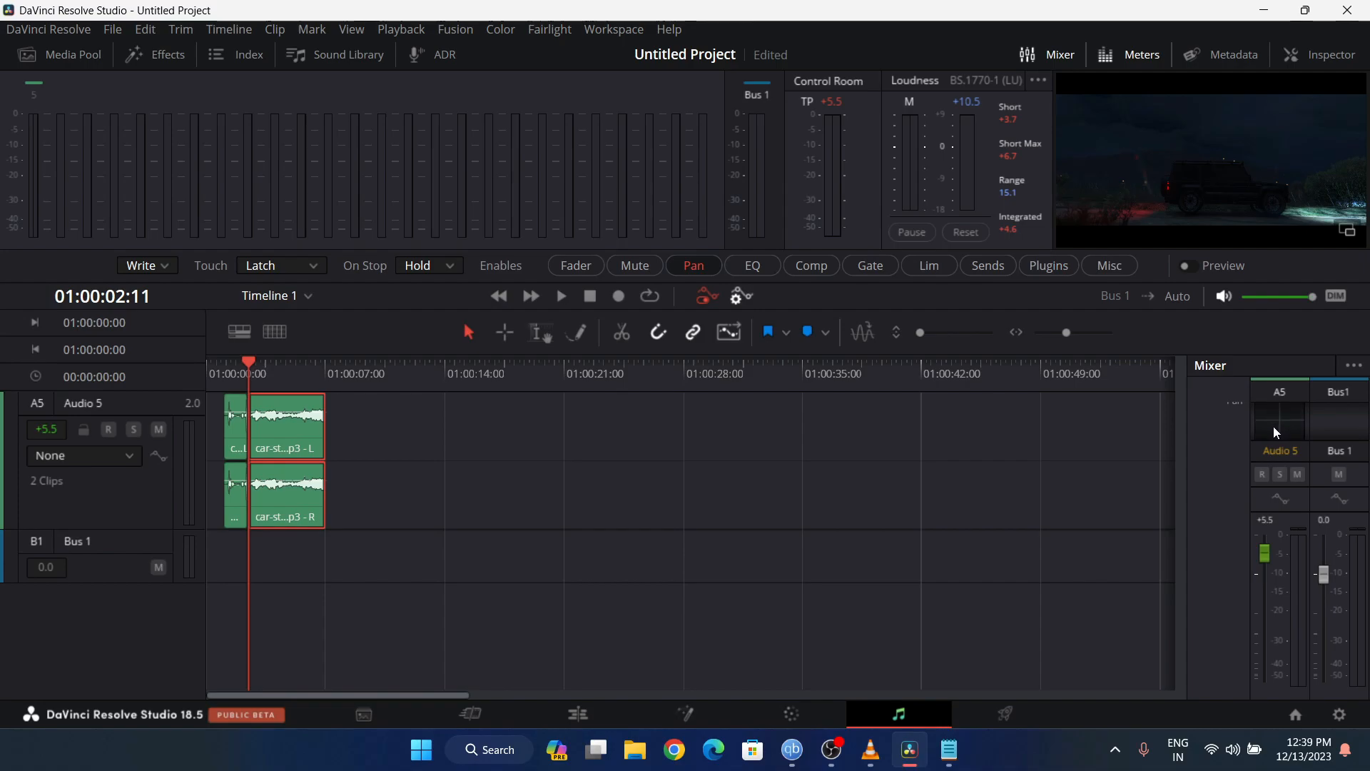
{"action": "double_click", "coordinate": [1275, 428]}
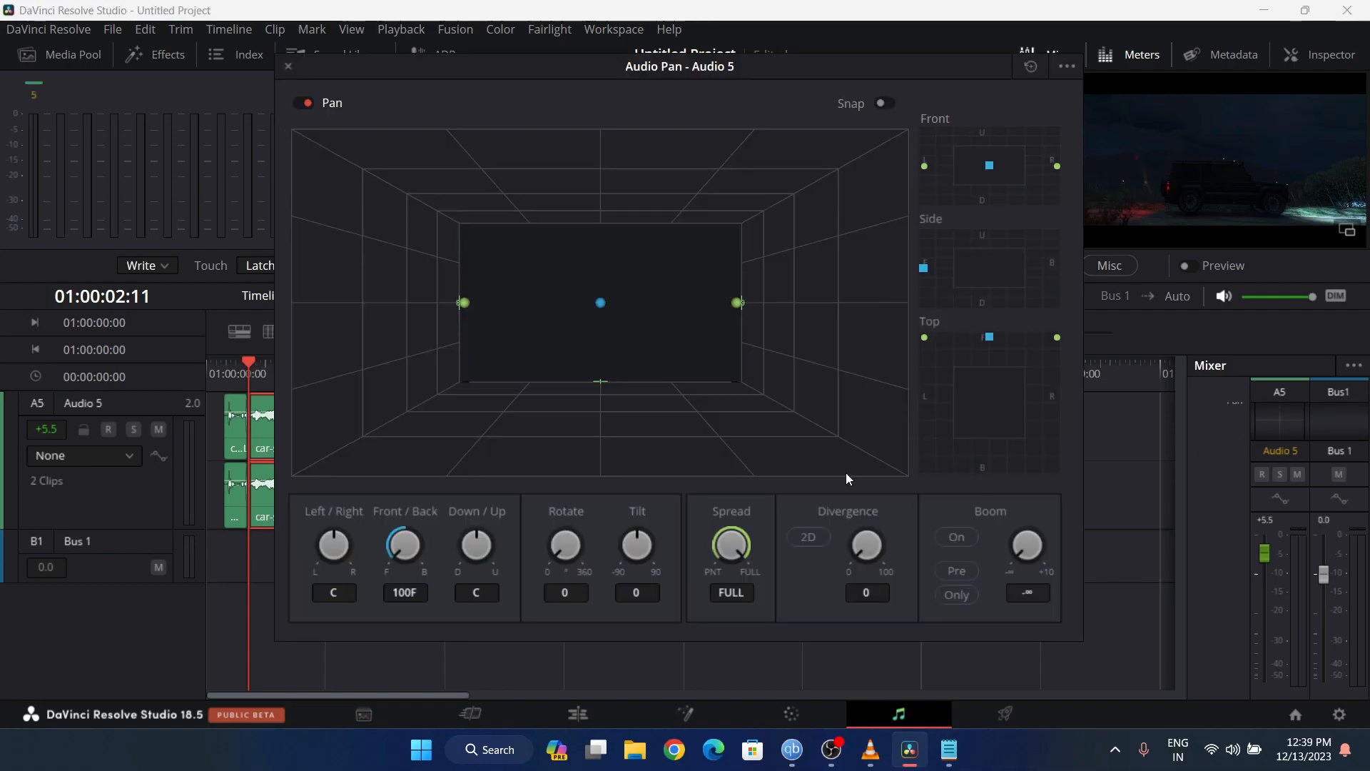
{"action": "left_click_drag", "start_coordinate": [602, 57], "coordinate": [705, 118]}
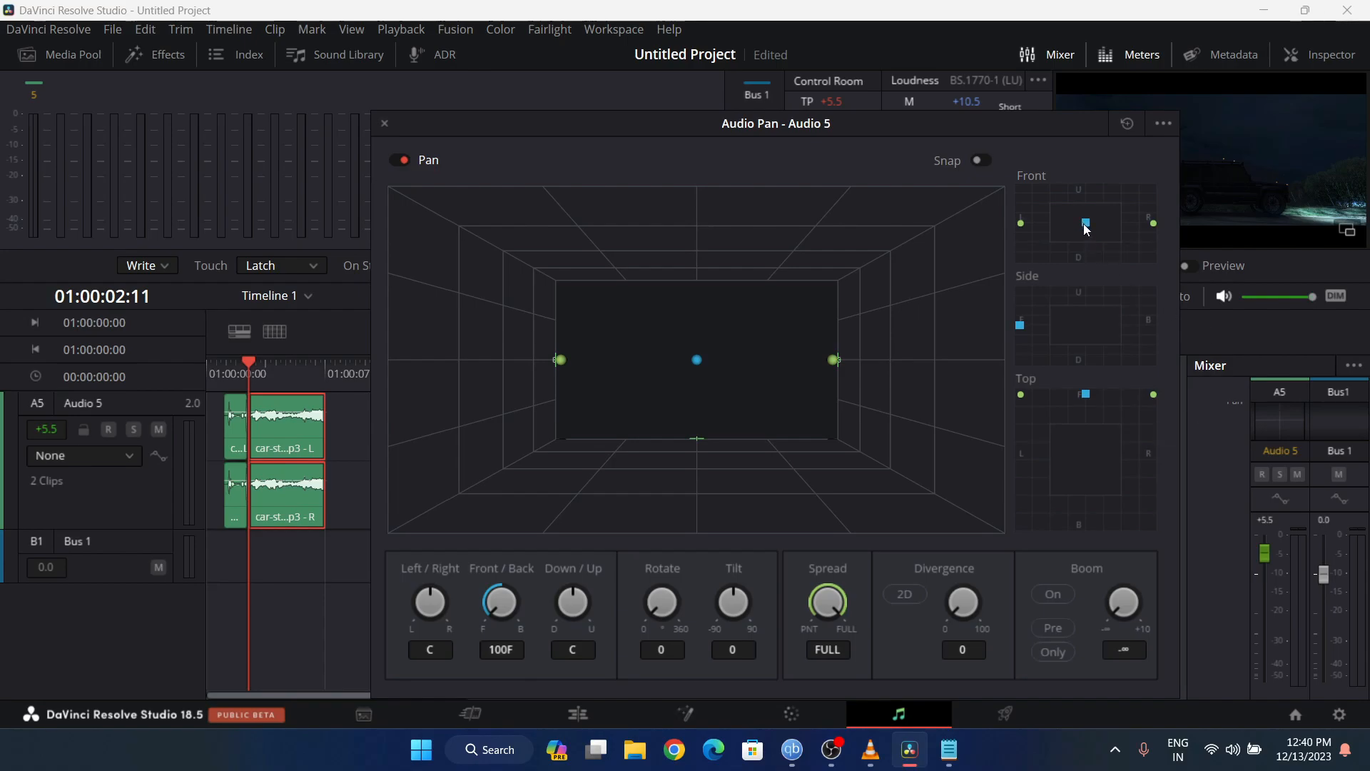
- Turn the automation Touch mode off and set the Audio 5 starting pan to 51L and 7U
{"action": "left_click", "coordinate": [273, 264]}
{"action": "left_click", "coordinate": [271, 286]}
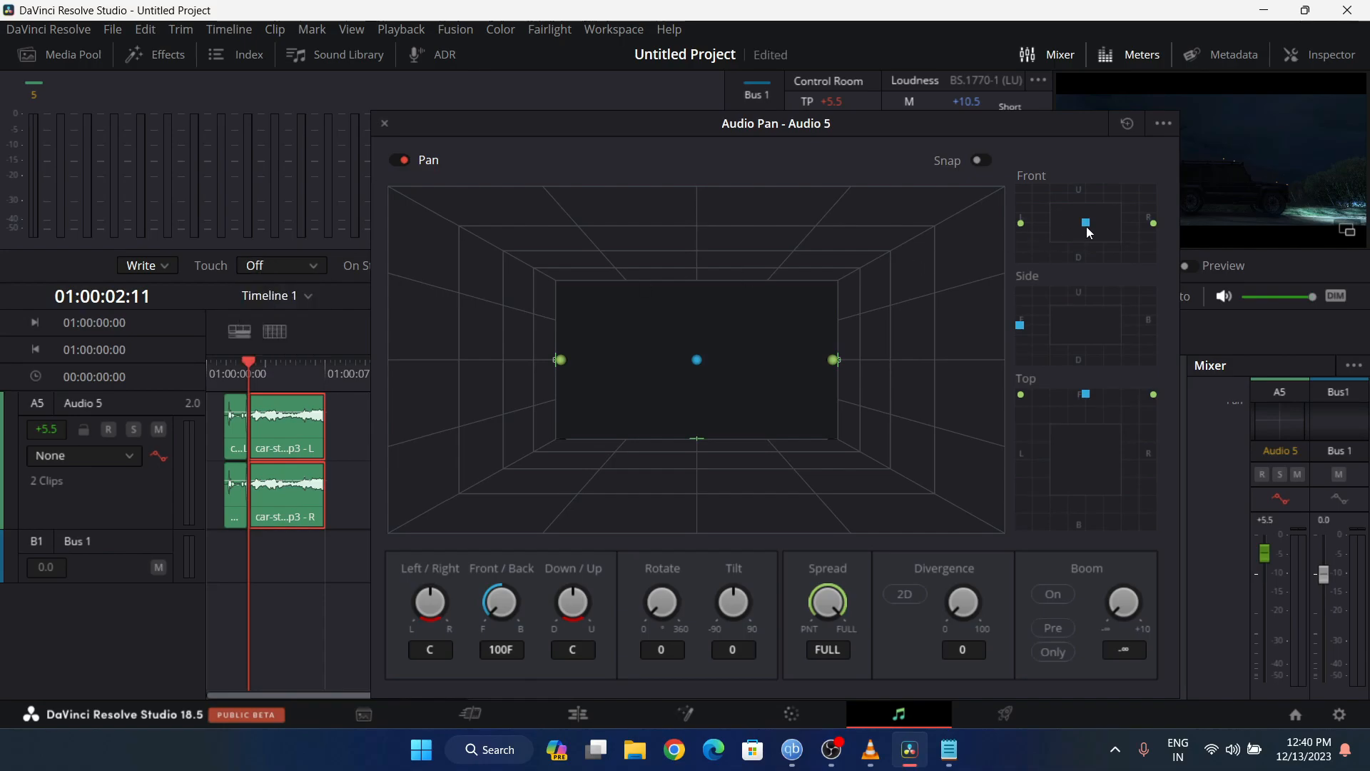
{"action": "left_click_drag", "start_coordinate": [1087, 228], "coordinate": [1050, 222]}
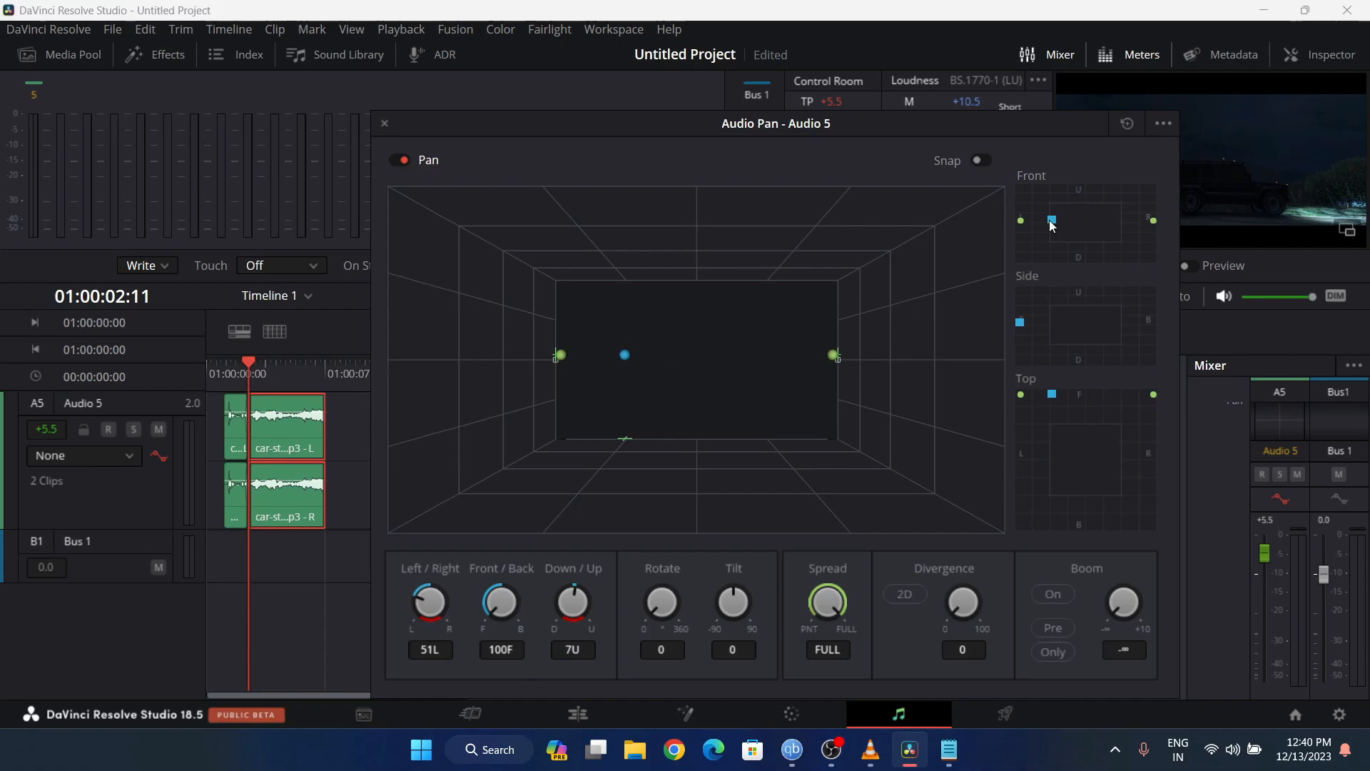
- Set the Audio 5 pan spread to 50
{"action": "left_click_drag", "start_coordinate": [834, 602], "coordinate": [649, 631]}
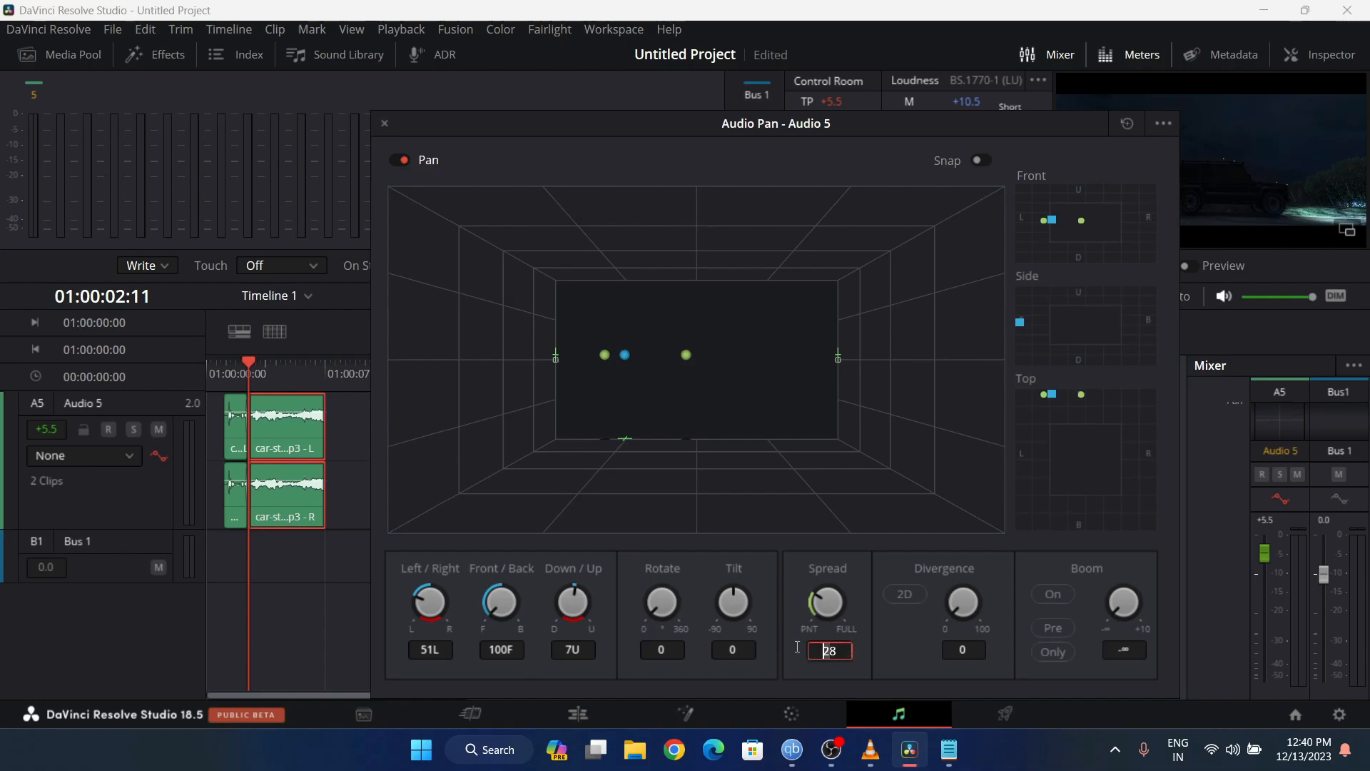
{"action": "key", "text": "Delete"}
{"action": "type", "text": "5"}
{"action": "key", "text": "BackSpace"}
{"action": "type", "text": "0"}
{"action": "key", "text": "Return"}
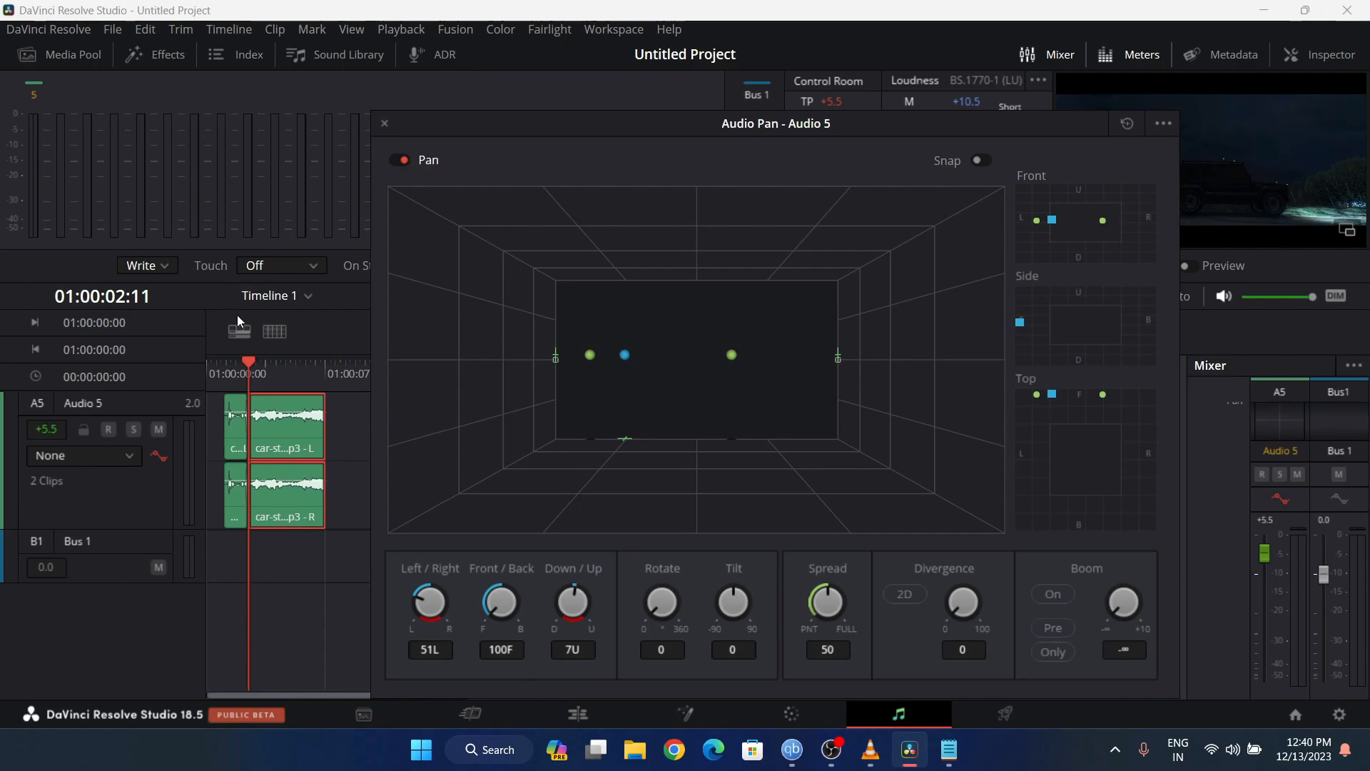
- Set the Touch mode to Latch and record the Audio 5 pan moving to 60R during playback from 01:00:02:11
{"action": "left_click", "coordinate": [256, 270]}
{"action": "left_click", "coordinate": [269, 305]}
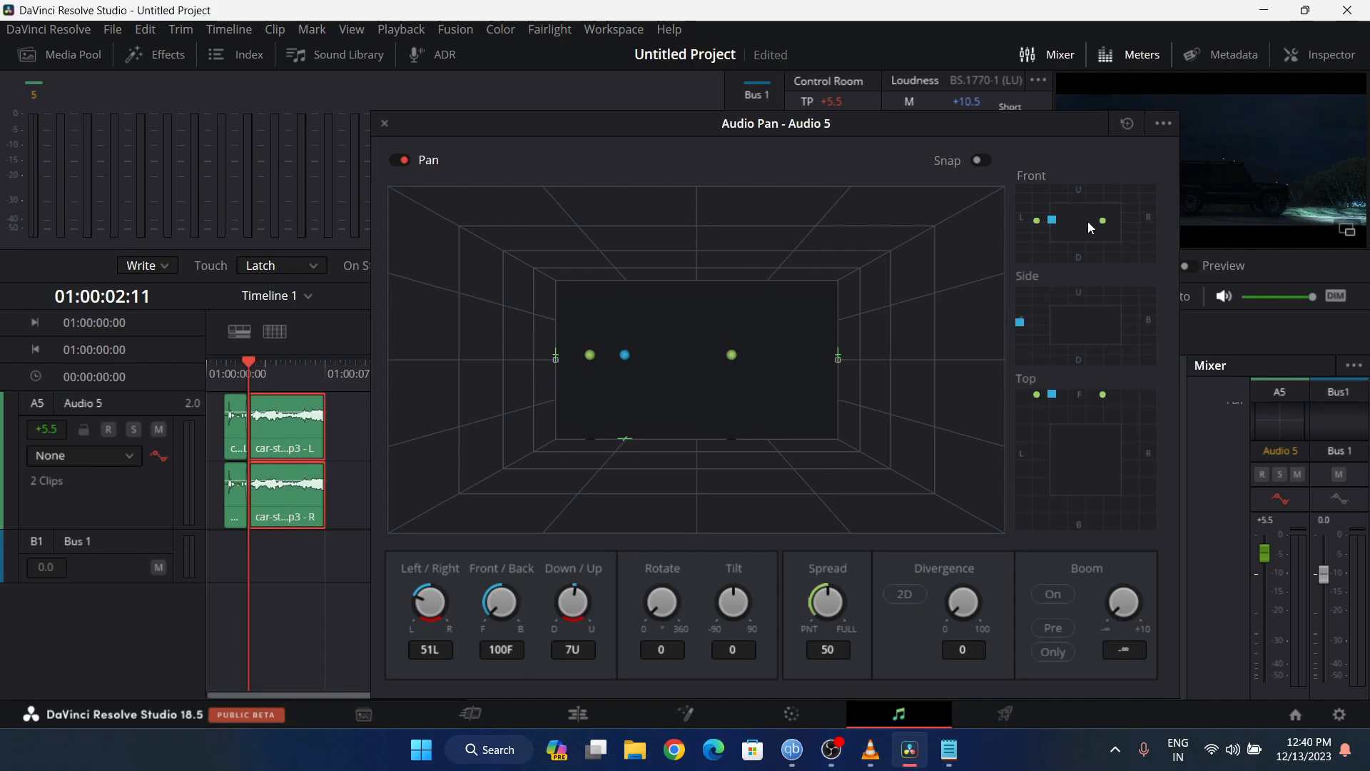
{"action": "left_click_drag", "start_coordinate": [1053, 223], "coordinate": [1128, 220]}
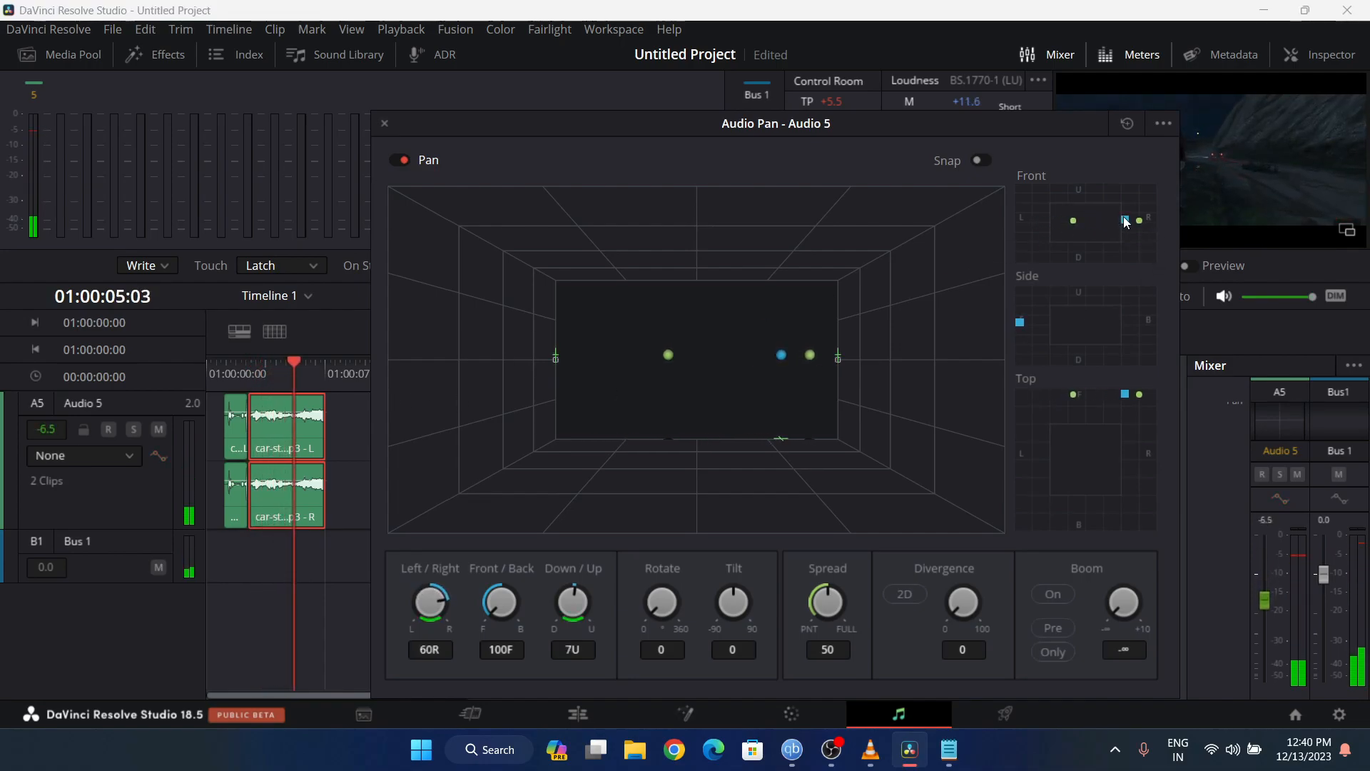
- Play back the recorded pan movement on the second car clip twice, and close the pan controls
{"action": "left_click_drag", "start_coordinate": [251, 374], "coordinate": [265, 399]}
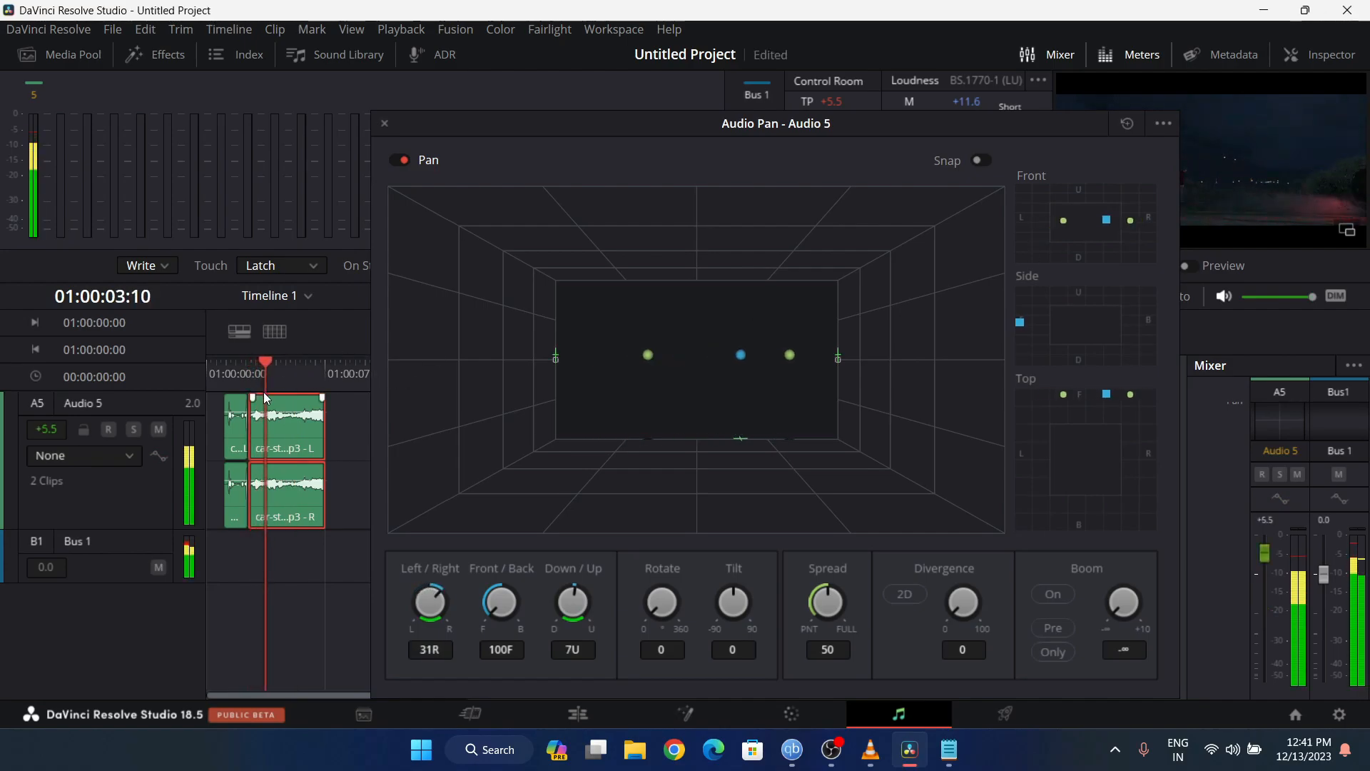
{"action": "key", "text": "space"}
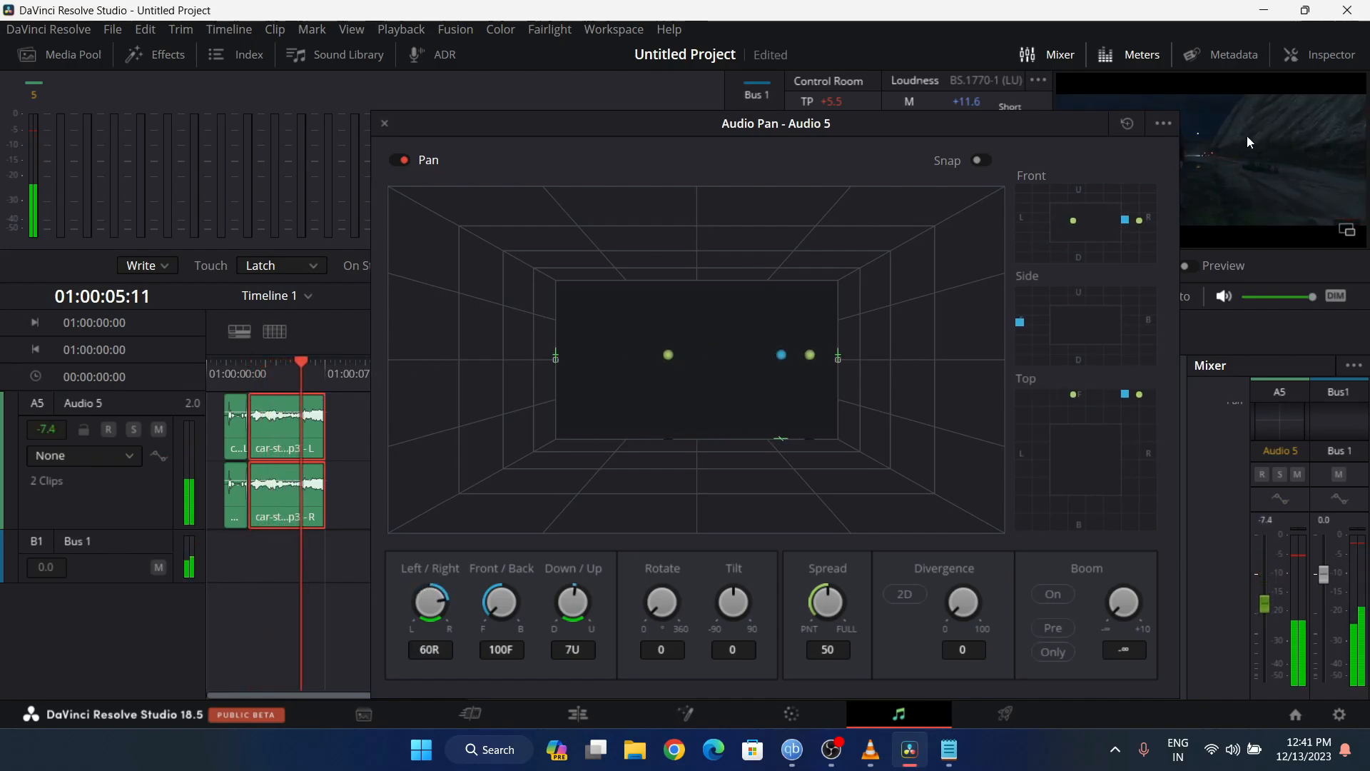
{"action": "key", "text": "space"}
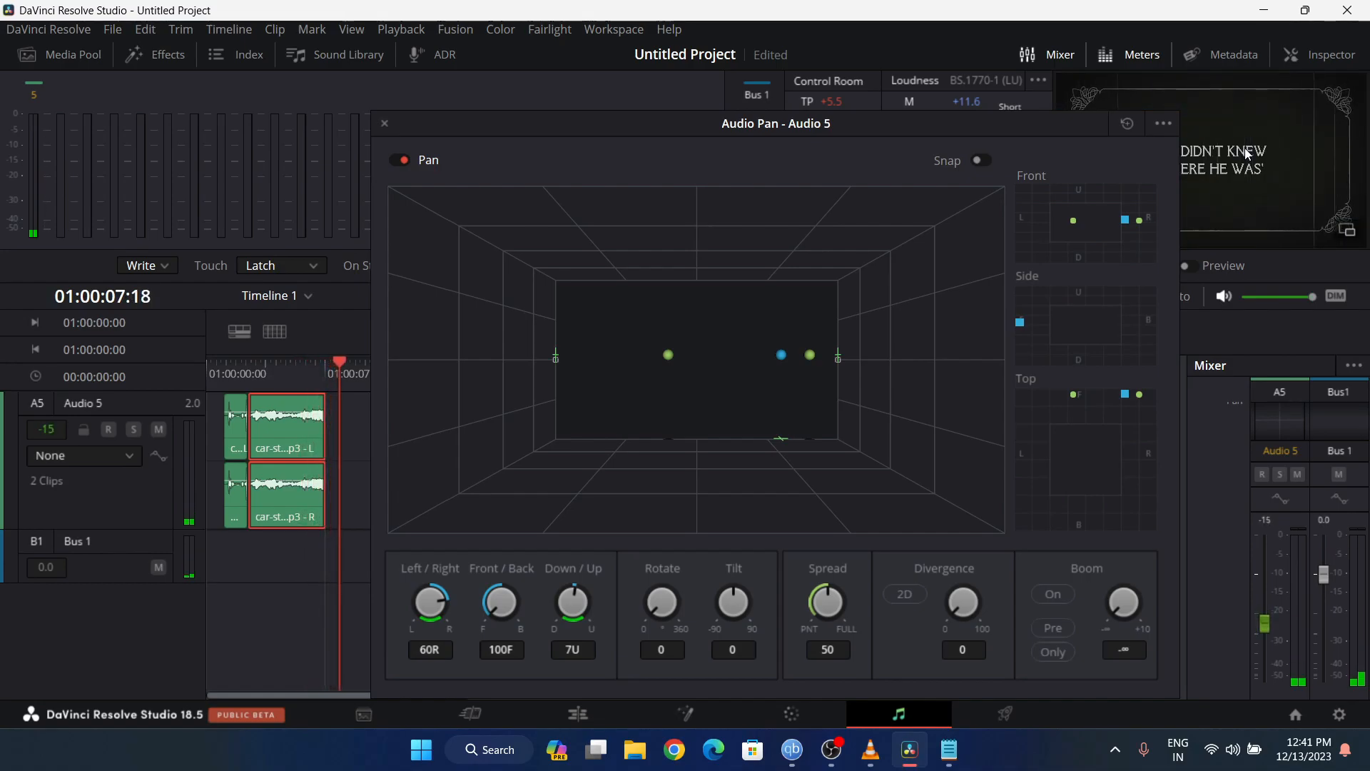
{"action": "left_click", "coordinate": [259, 371]}
{"action": "key", "text": "space"}
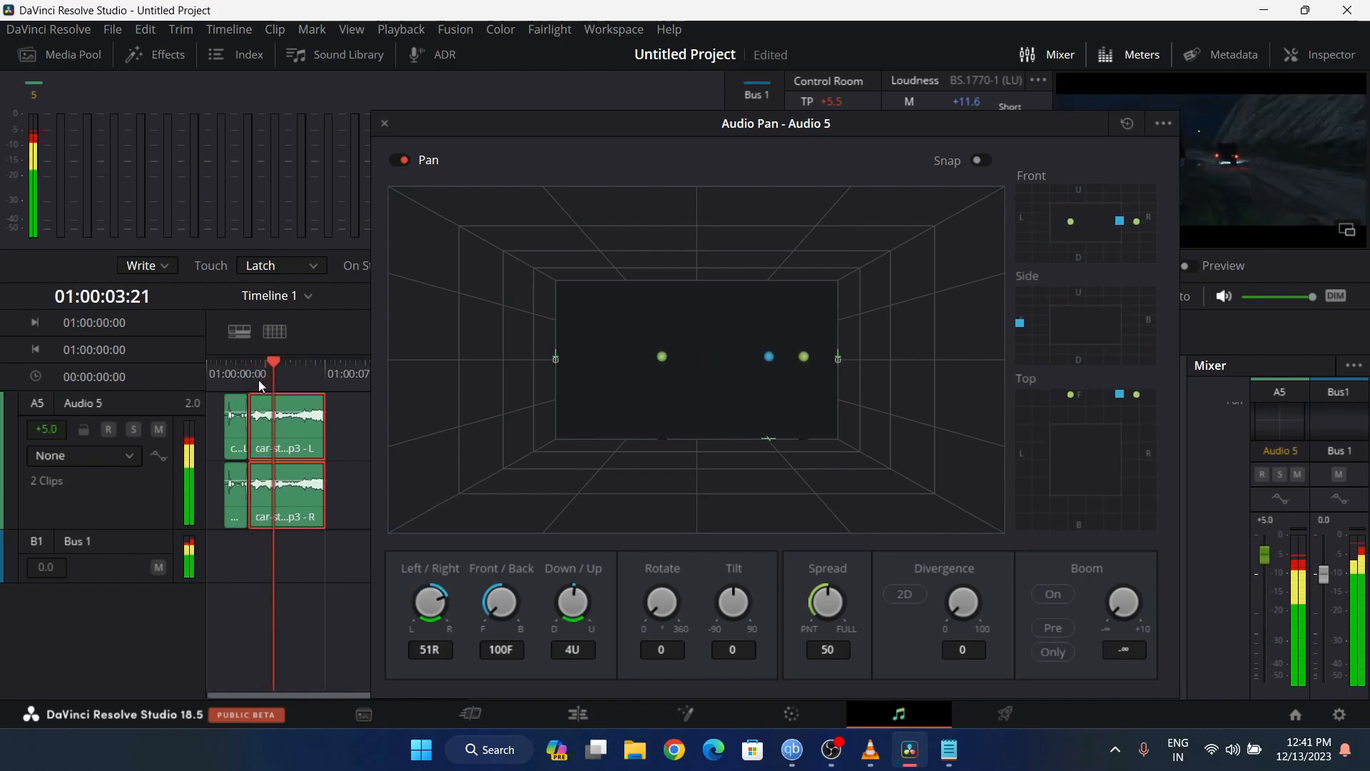
{"action": "key", "text": "space"}
{"action": "left_click", "coordinate": [386, 122]}
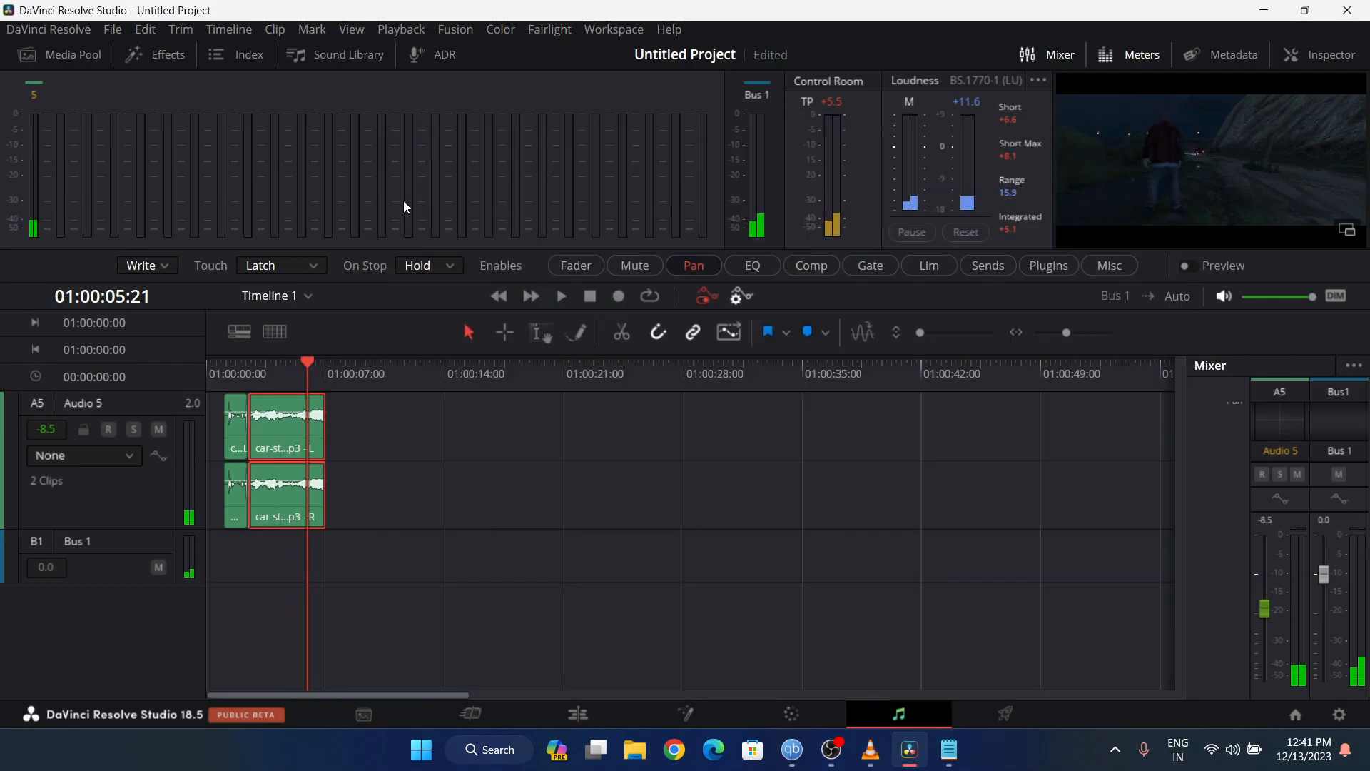
- Play both car clips from about 01:00:01:00 to check the volume and pan automation together
{"action": "left_click", "coordinate": [225, 376]}
{"action": "key", "text": "space"}
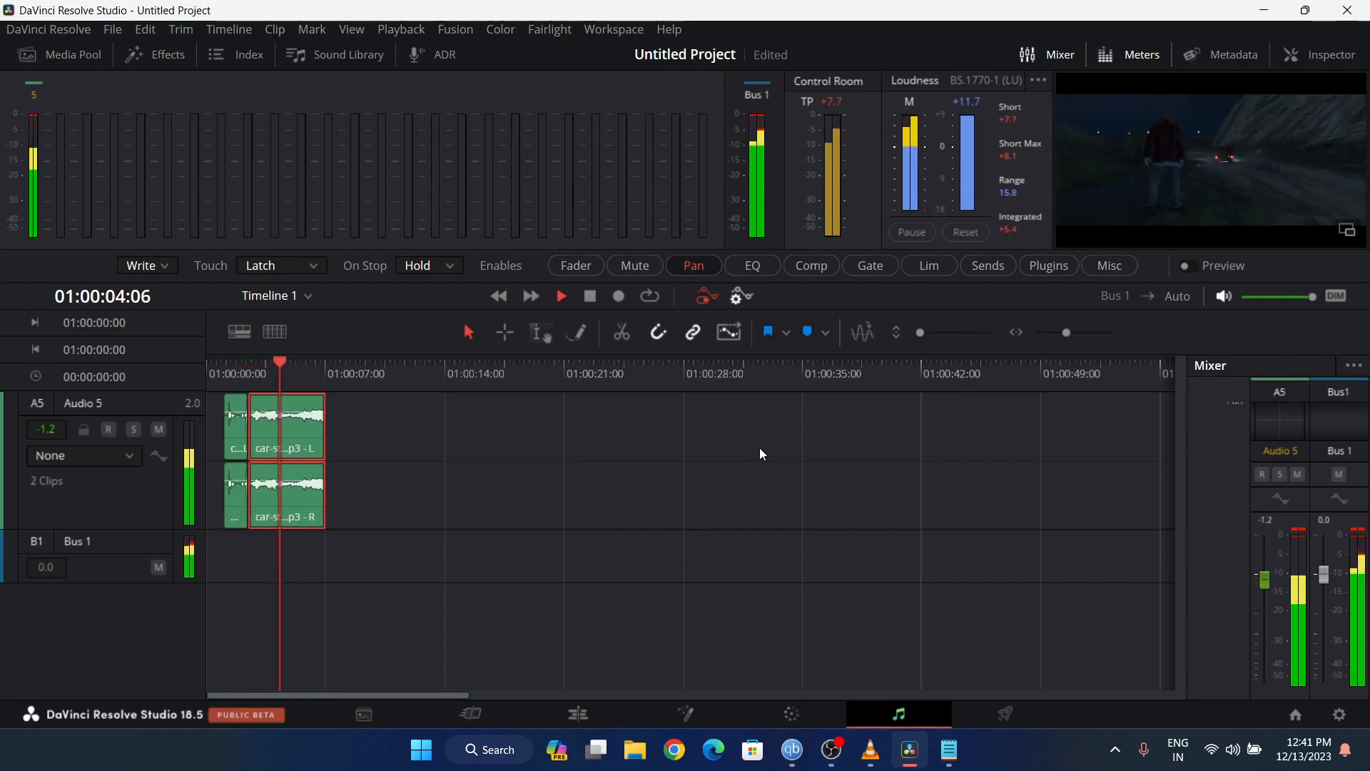
{"action": "key", "text": "space"}
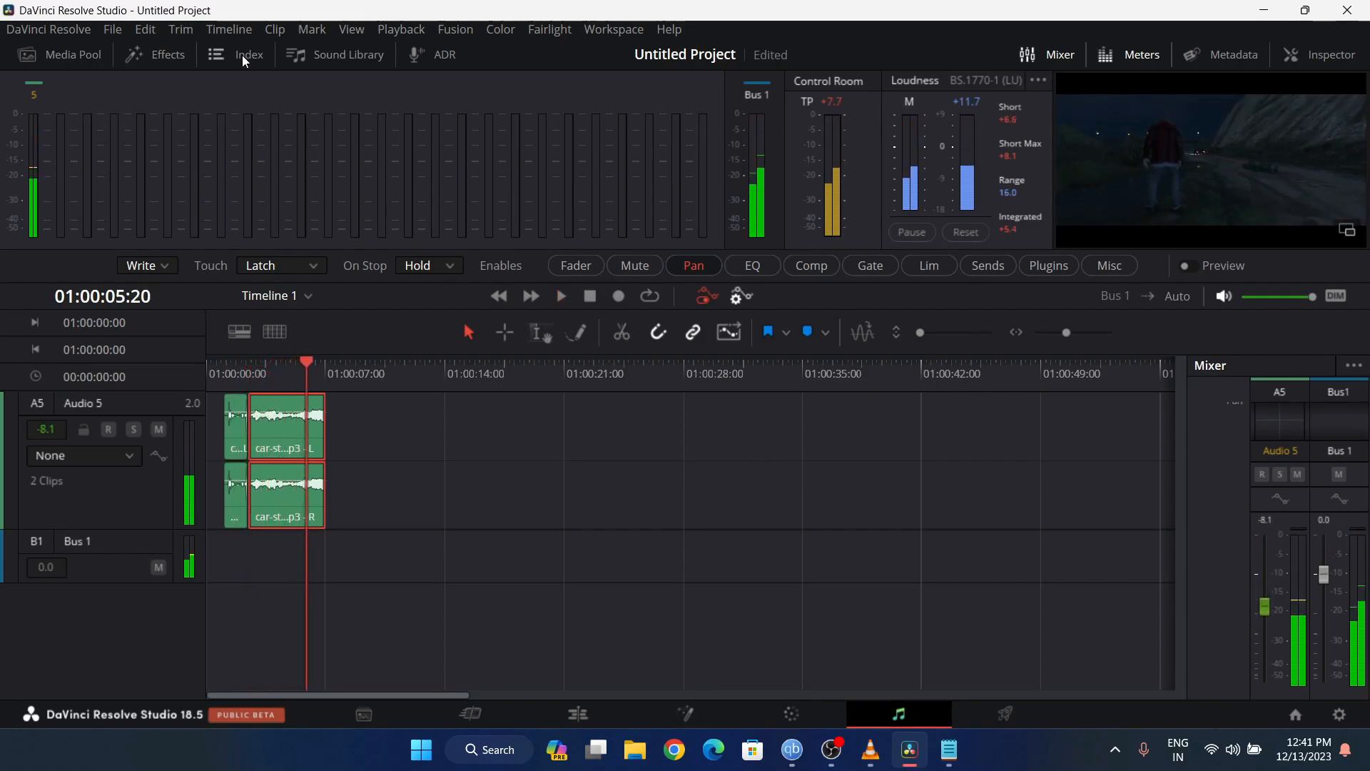
- Show the track list and unmute Audio 2, Audio 3 and Audio 4
{"action": "left_click", "coordinate": [242, 55]}
{"action": "left_click", "coordinate": [300, 174]}
{"action": "left_click", "coordinate": [300, 199]}
{"action": "left_click", "coordinate": [300, 222]}
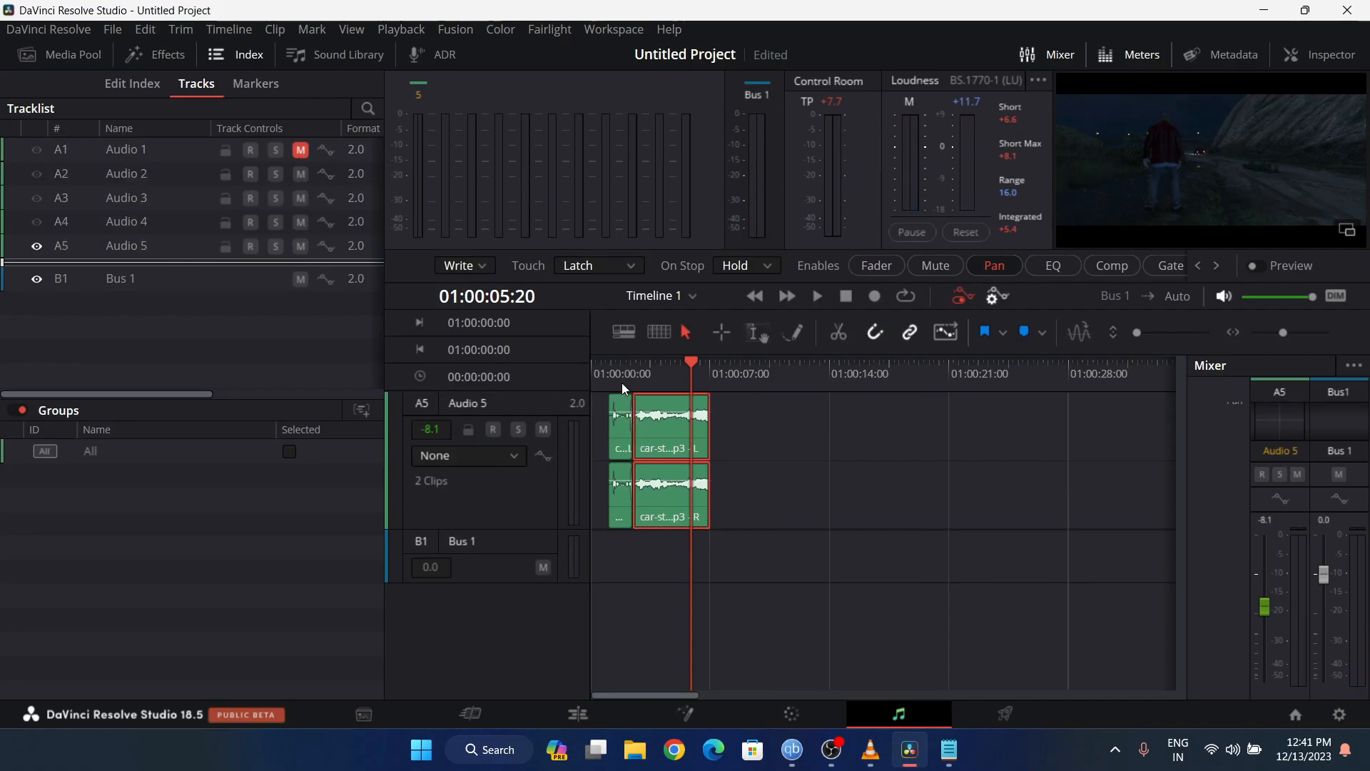
- Play the opening with all unmuted tracks, first from the beginning and again from inside the first car clip
{"action": "left_click_drag", "start_coordinate": [625, 384], "coordinate": [583, 363]}
{"action": "key", "text": "space"}
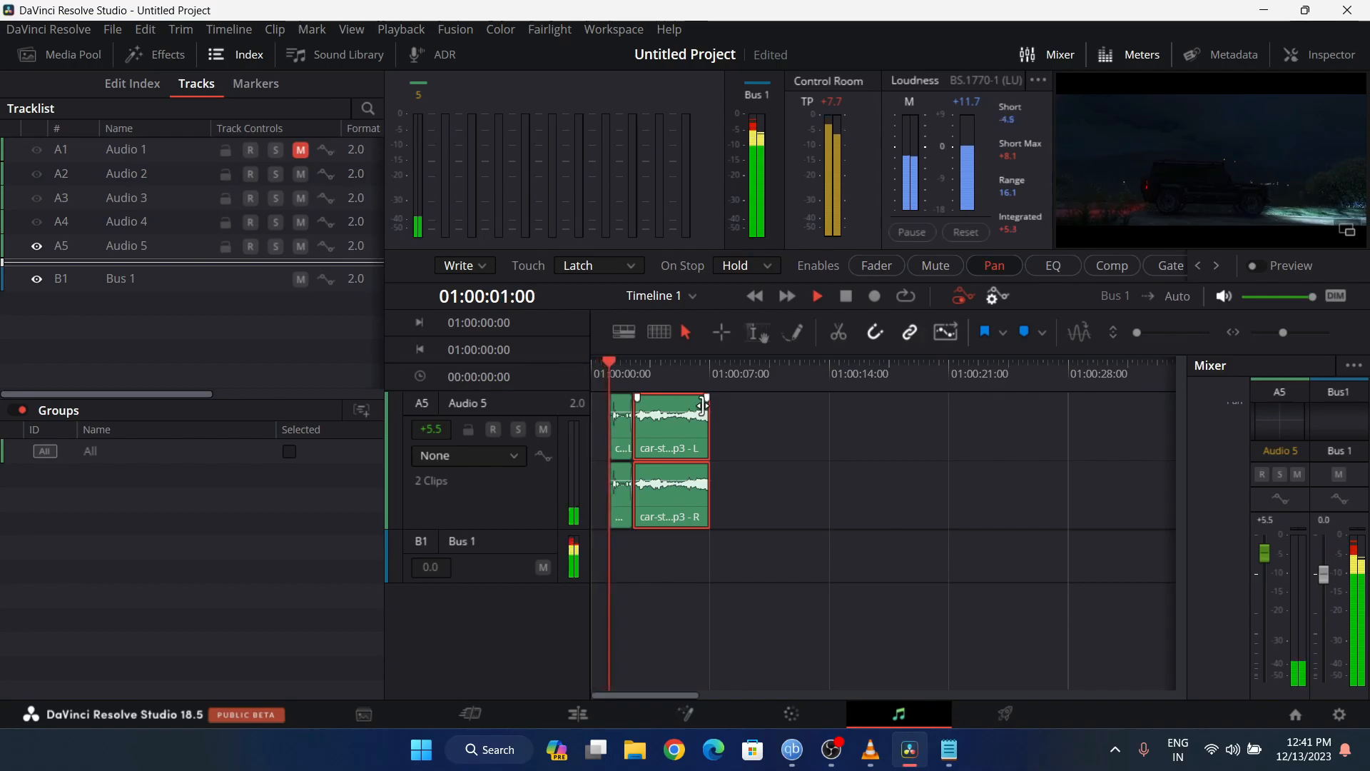
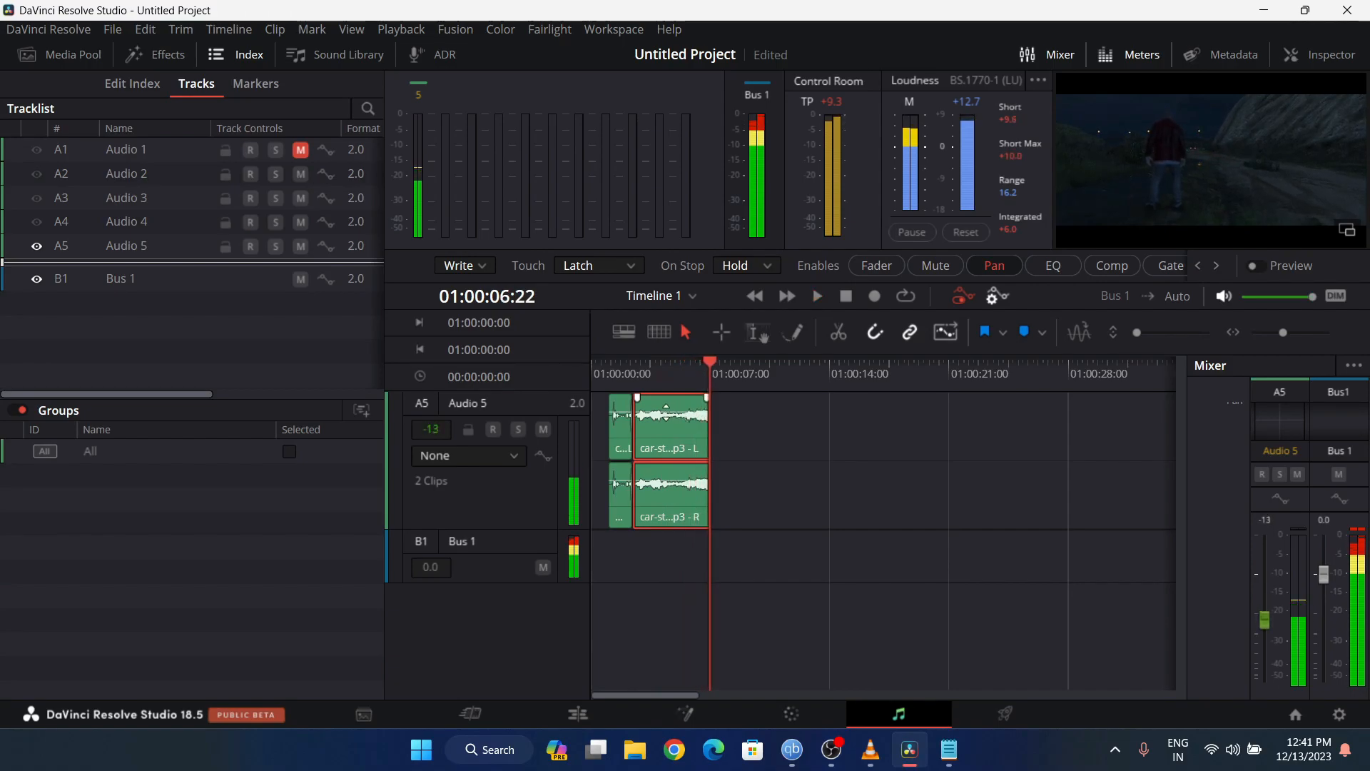
{"action": "left_click", "coordinate": [621, 368]}
{"action": "key", "text": "space"}
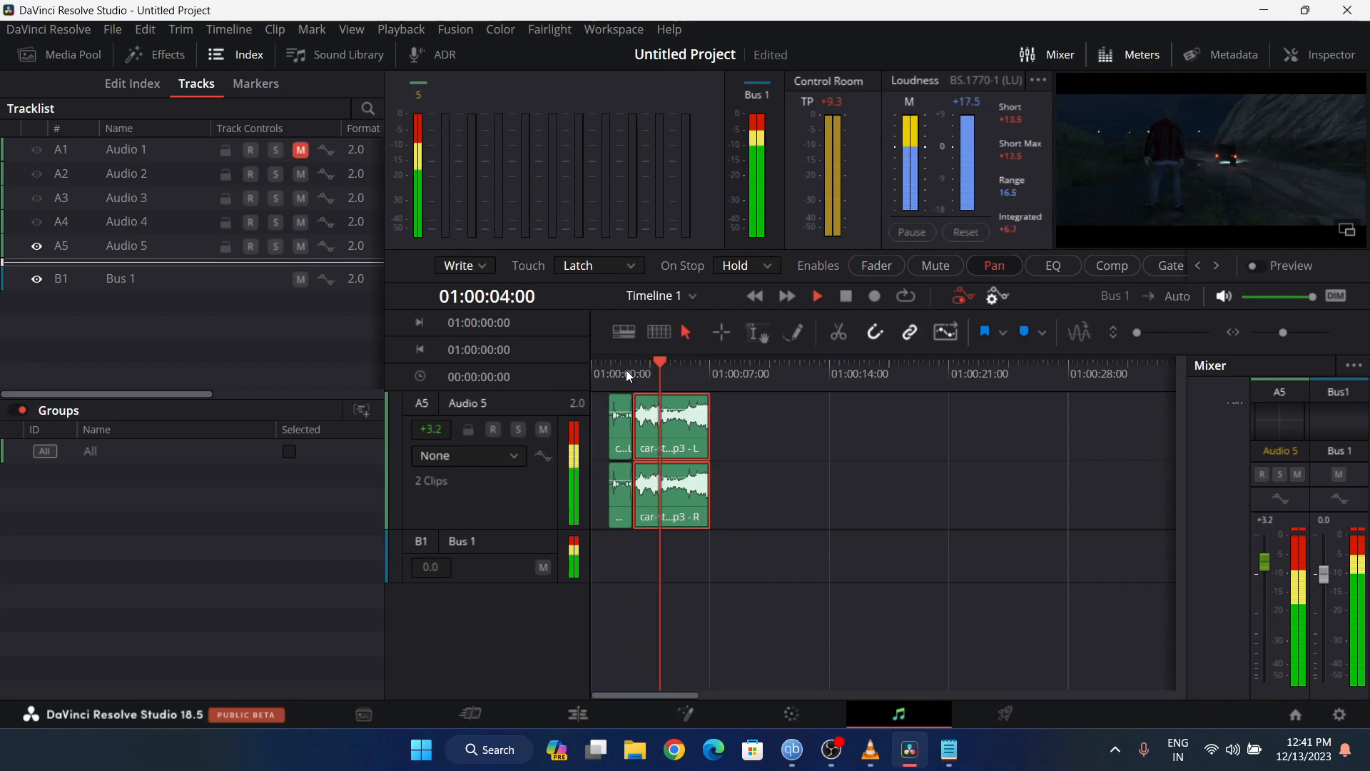
{"action": "key", "text": "space"}
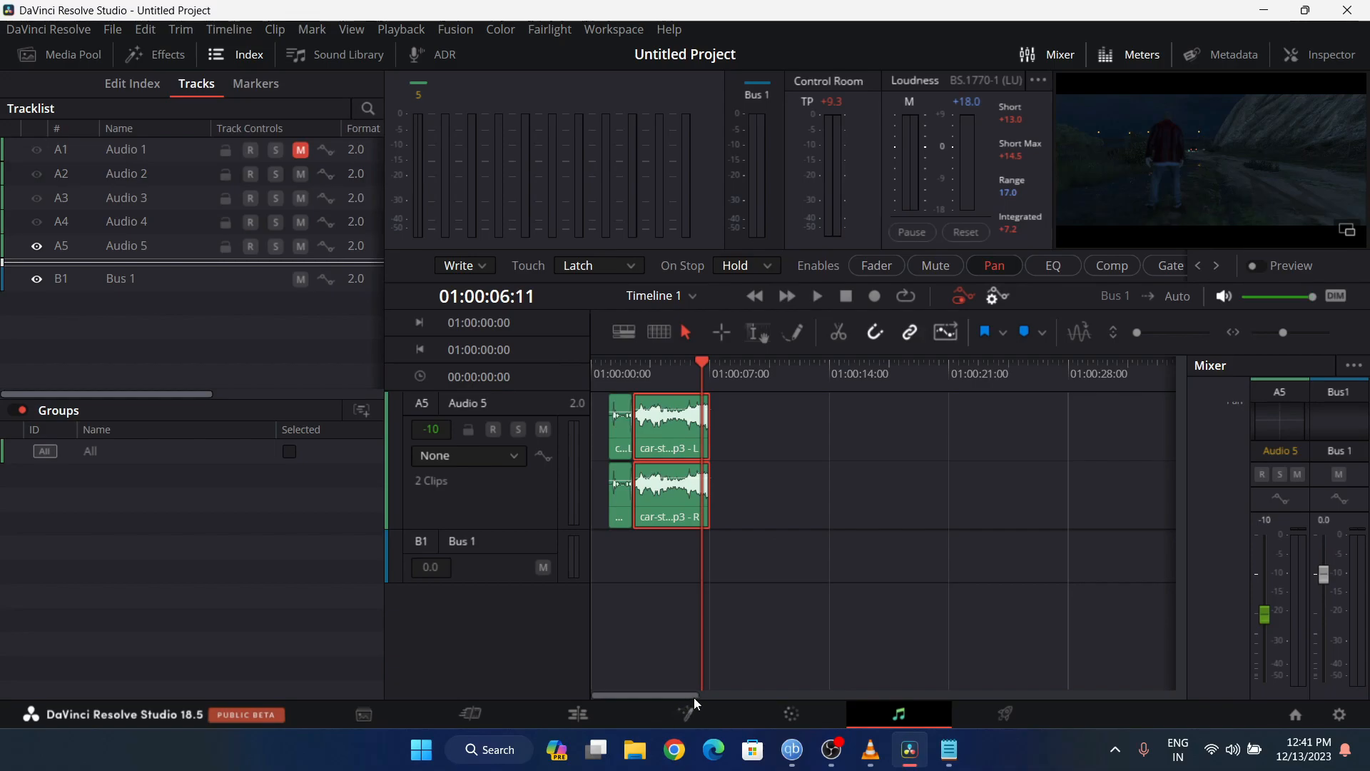
- Switch to the Edit page and play the timeline from the first title card into the close-up of the man's face
{"action": "left_click", "coordinate": [611, 715]}
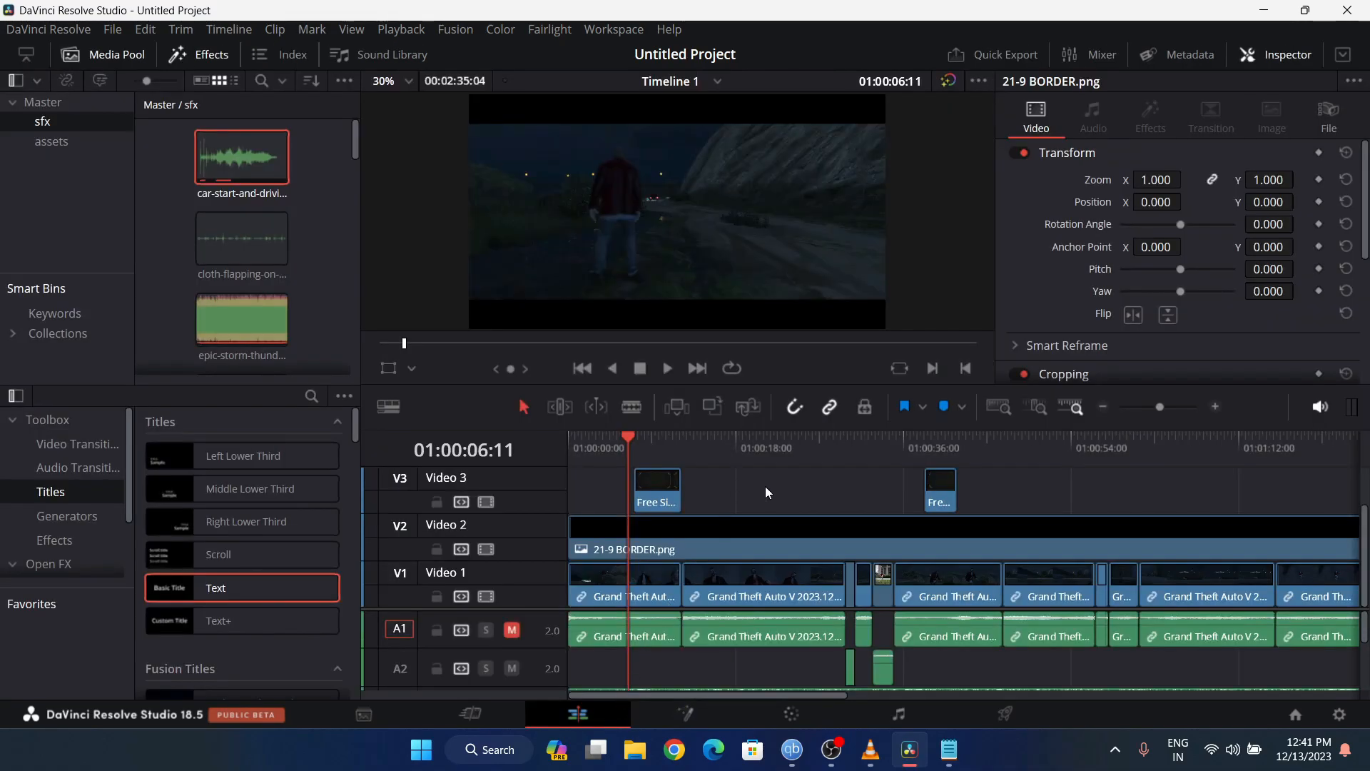
{"action": "scroll", "coordinate": [945, 680], "scroll_direction": "down", "scroll_amount": 1}
{"action": "scroll", "coordinate": [945, 681], "scroll_direction": "up", "scroll_amount": 1}
{"action": "scroll", "coordinate": [664, 596], "scroll_direction": "down", "scroll_amount": 1}
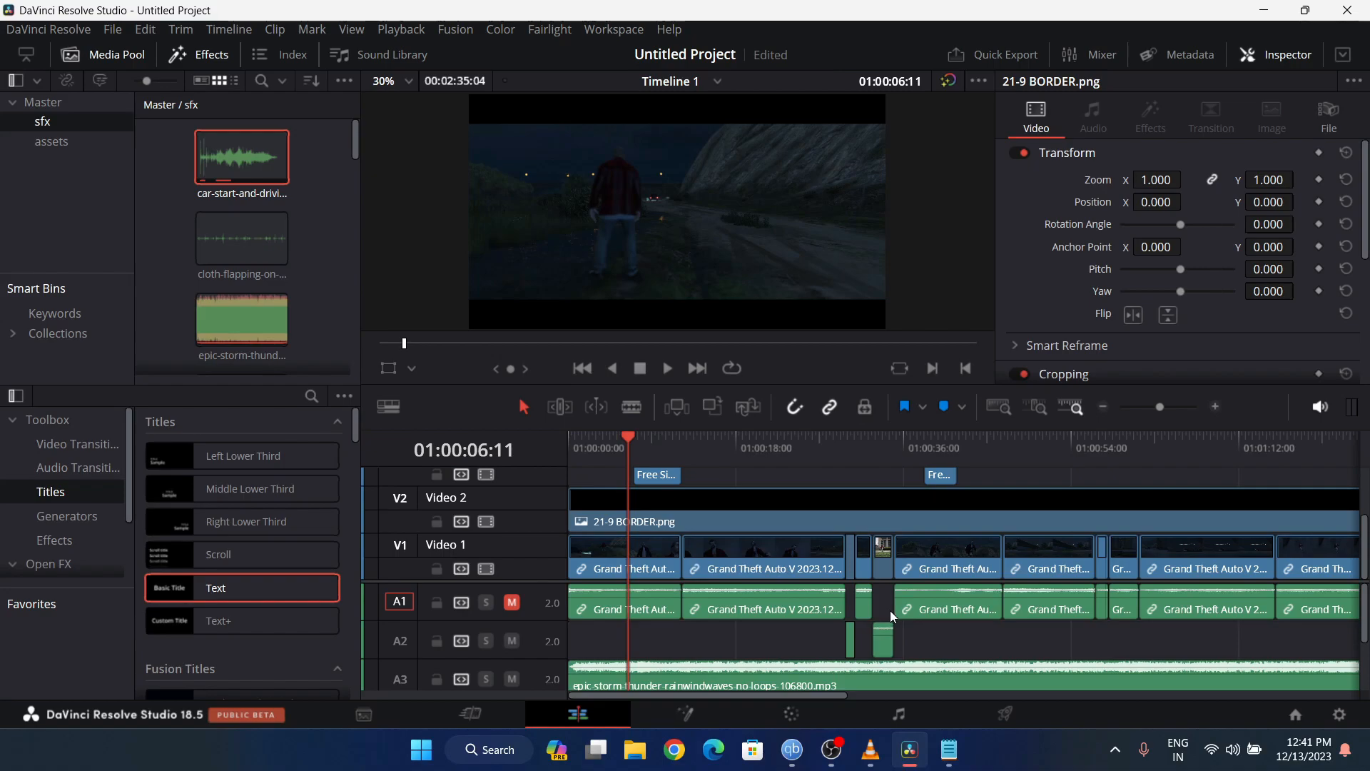
{"action": "left_click", "coordinate": [671, 438]}
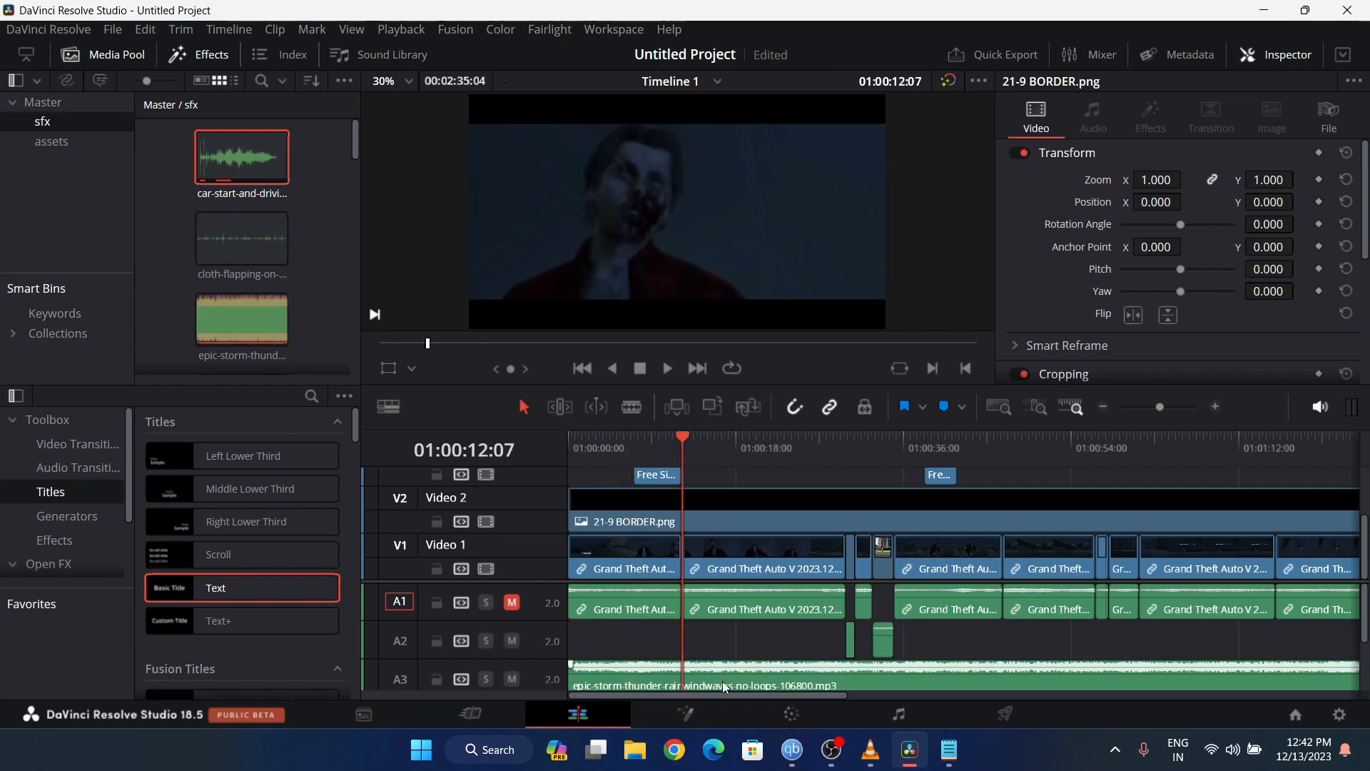
{"action": "scroll", "coordinate": [715, 683], "scroll_direction": "down", "scroll_amount": 2}
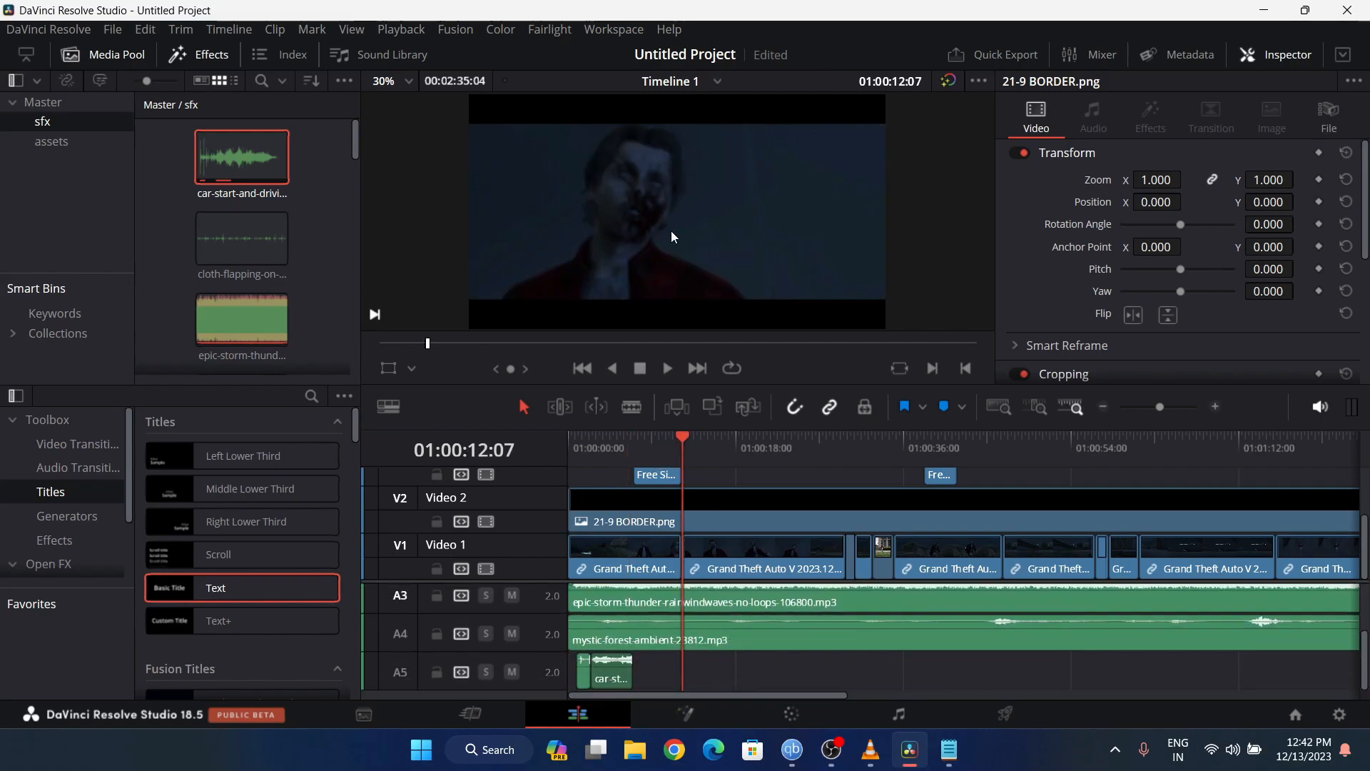
{"action": "scroll", "coordinate": [746, 588], "scroll_direction": "up", "scroll_amount": 1}
{"action": "left_click", "coordinate": [665, 441]}
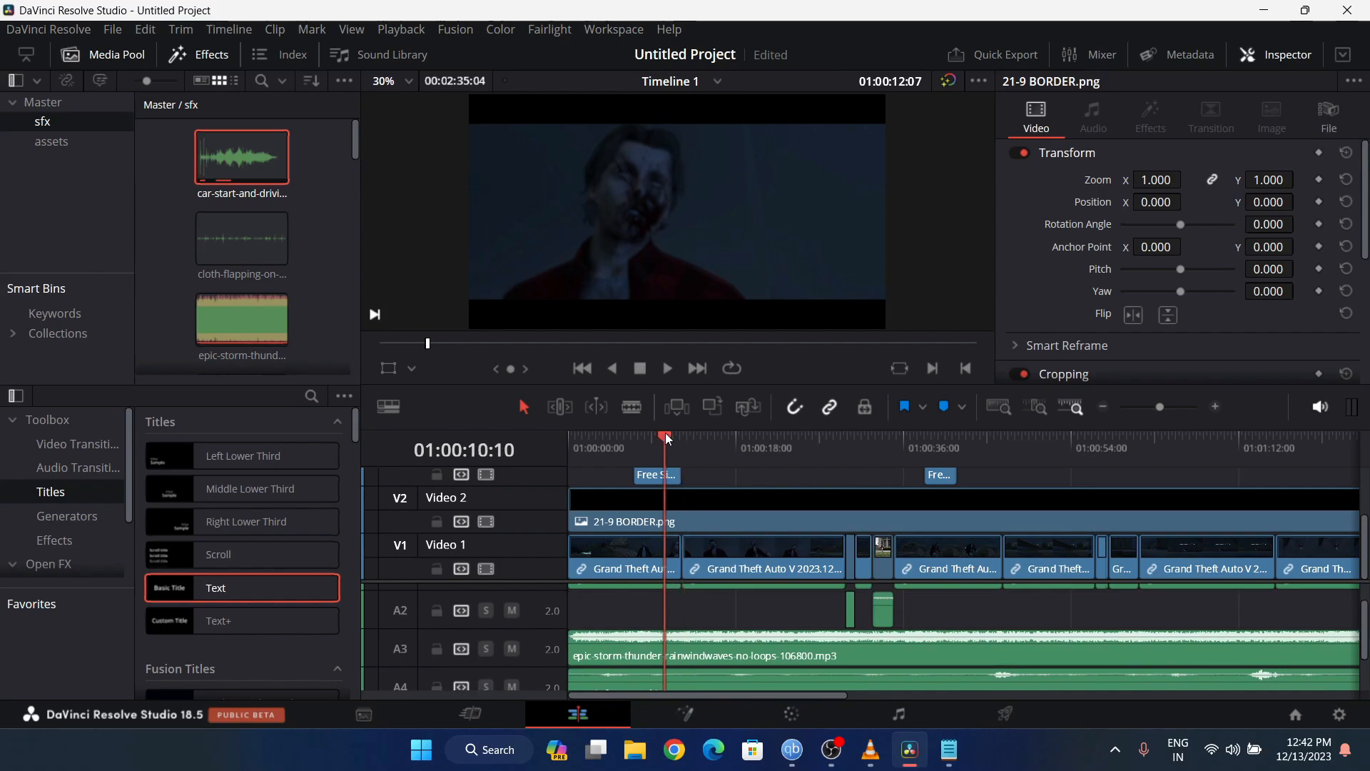
{"action": "key", "text": "space"}
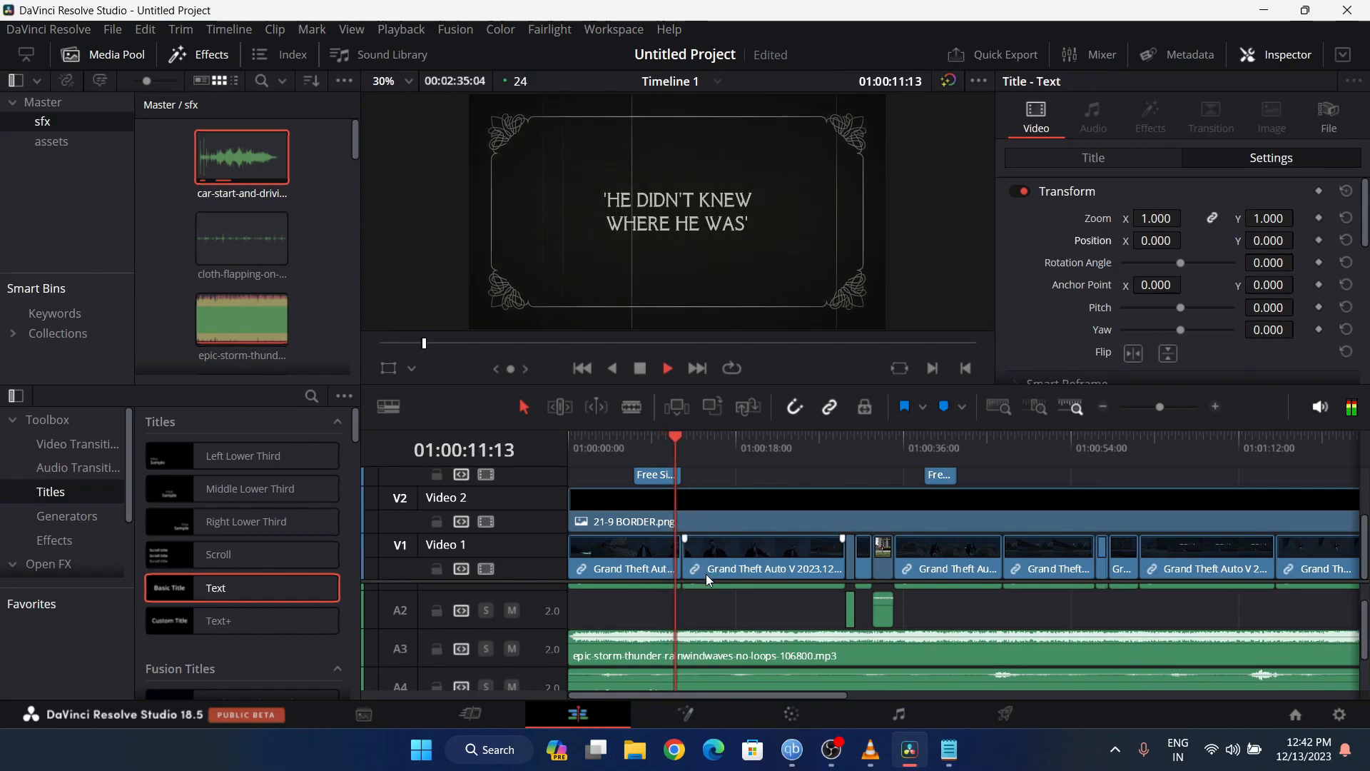
{"action": "key", "text": "space"}
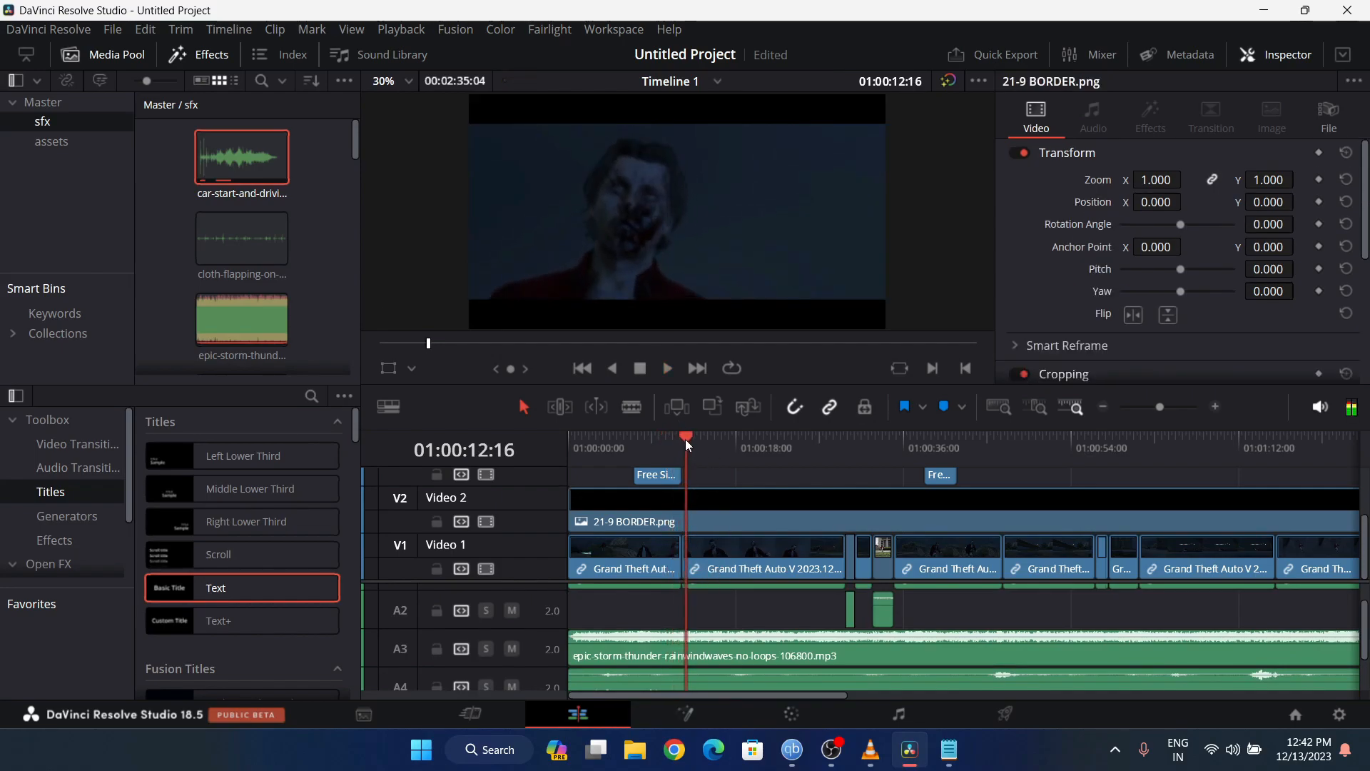
- Place the halloween-impact sound from the sfx bin on Audio 2 at 01:00:12:07, where the face close-up begins
{"action": "left_click_drag", "start_coordinate": [685, 439], "coordinate": [681, 435]}
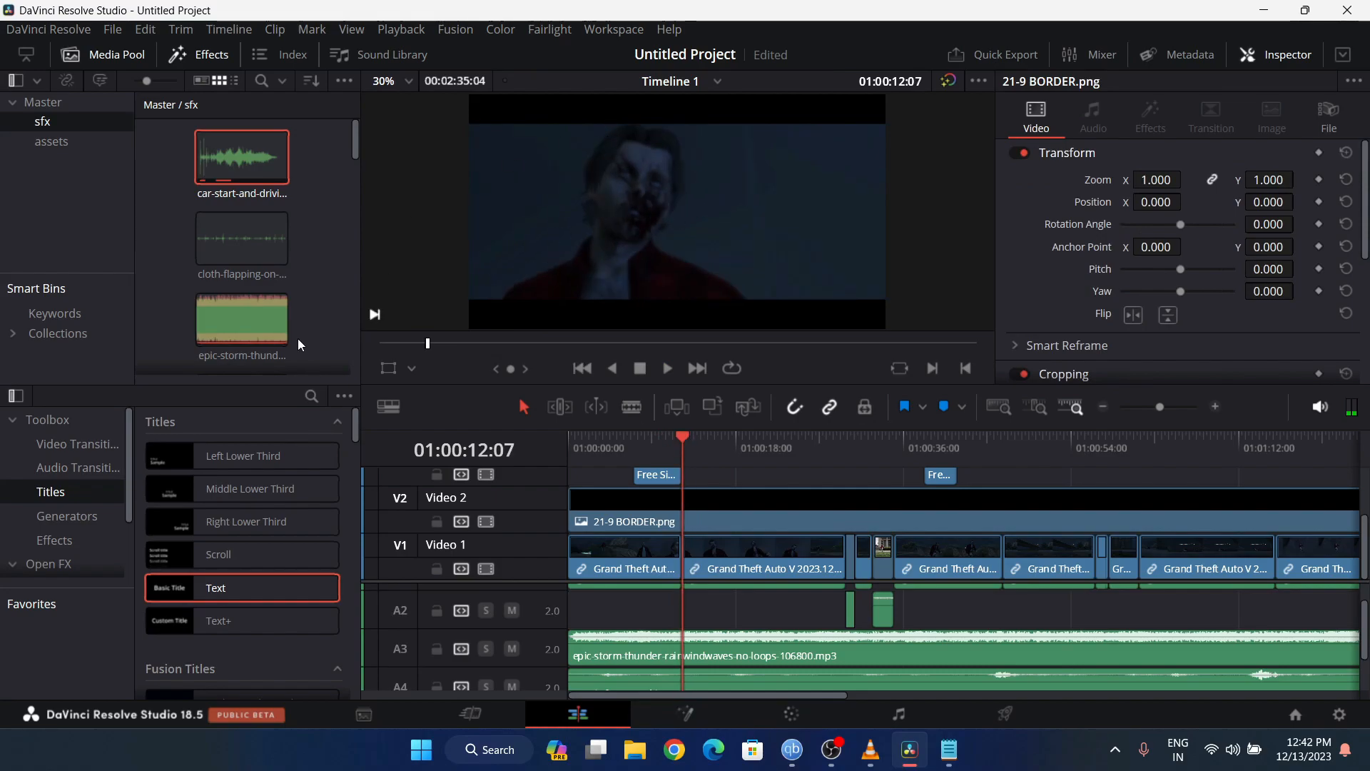
{"action": "scroll", "coordinate": [299, 344], "scroll_direction": "down", "scroll_amount": 2}
{"action": "scroll", "coordinate": [307, 314], "scroll_direction": "up", "scroll_amount": 2}
{"action": "scroll", "coordinate": [306, 314], "scroll_direction": "down", "scroll_amount": 4}
{"action": "scroll", "coordinate": [305, 306], "scroll_direction": "down", "scroll_amount": 2}
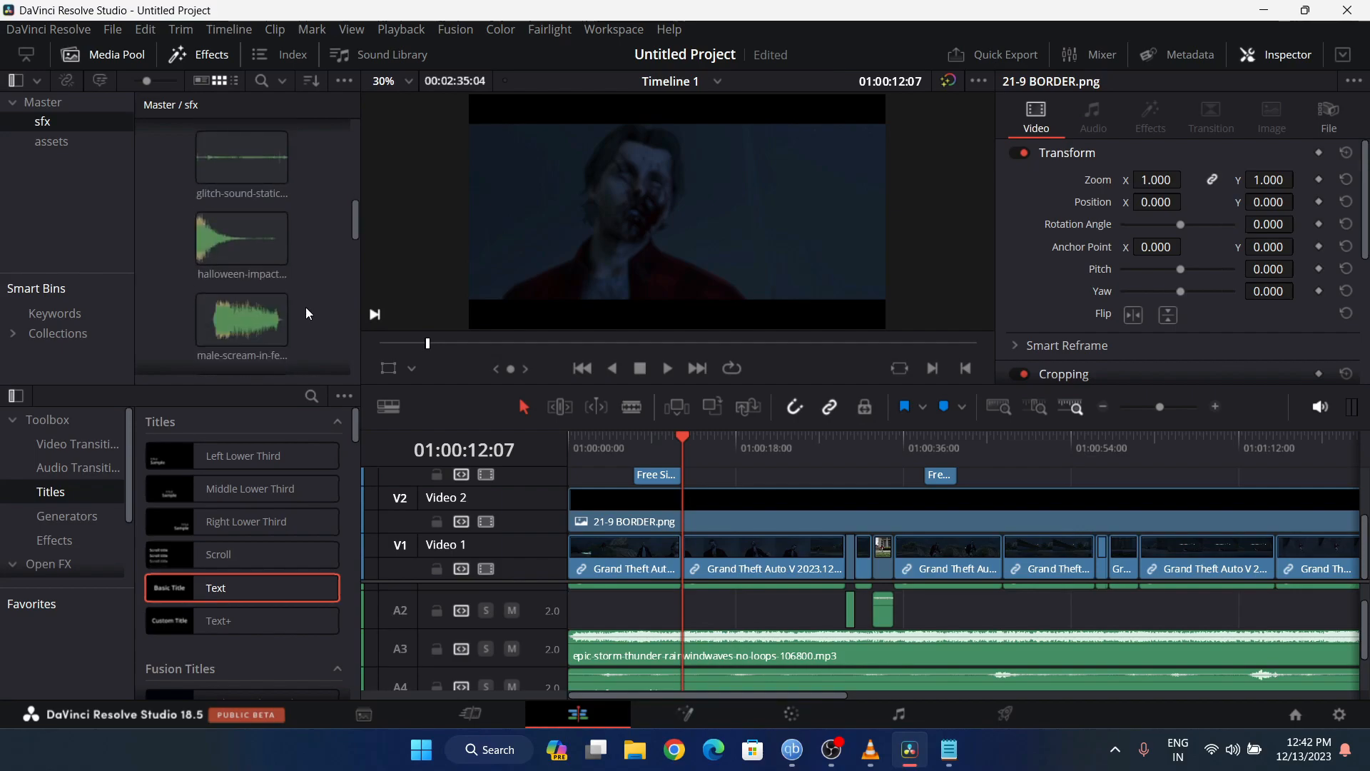
{"action": "left_click", "coordinate": [199, 259]}
{"action": "left_click_drag", "start_coordinate": [198, 259], "coordinate": [691, 603]}
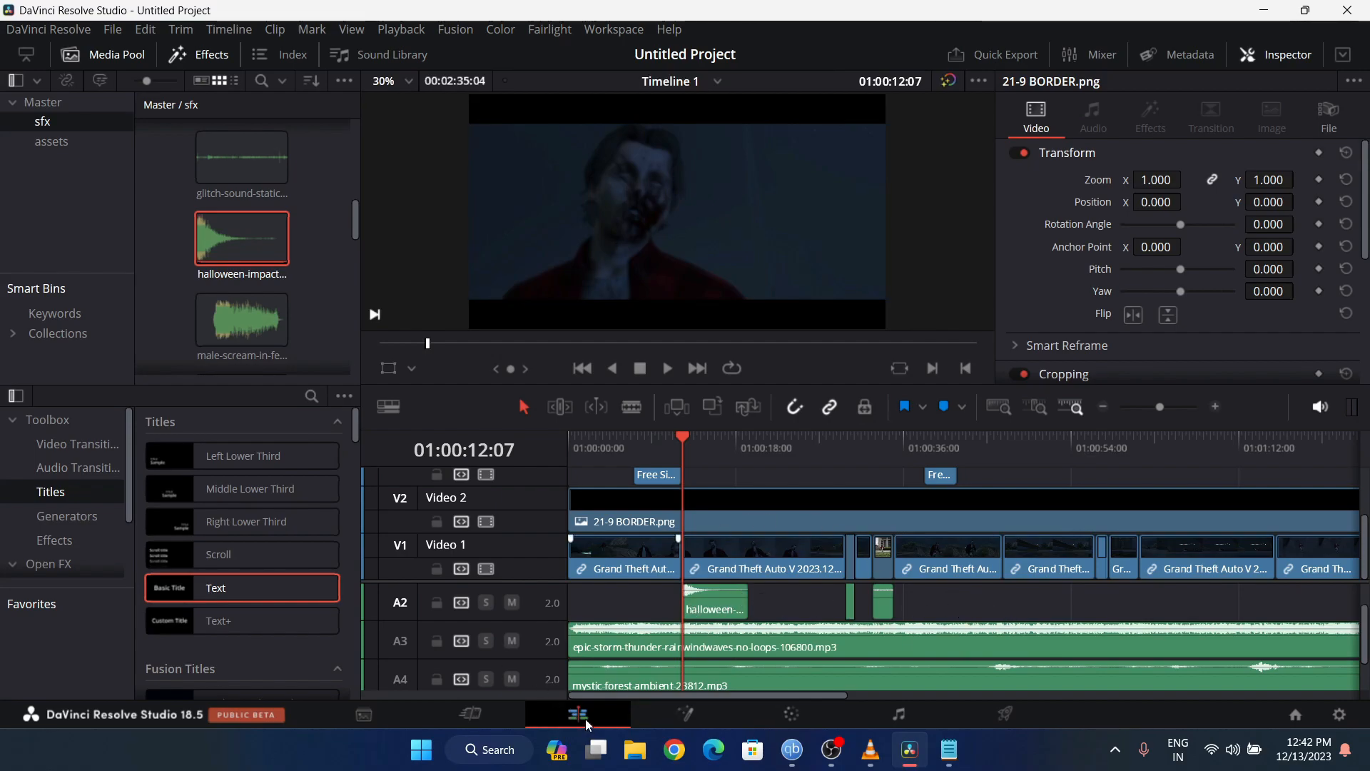
- Play from the first title card into the face close-up to check the timing of the halloween-impact sound
{"action": "left_click", "coordinate": [866, 717]}
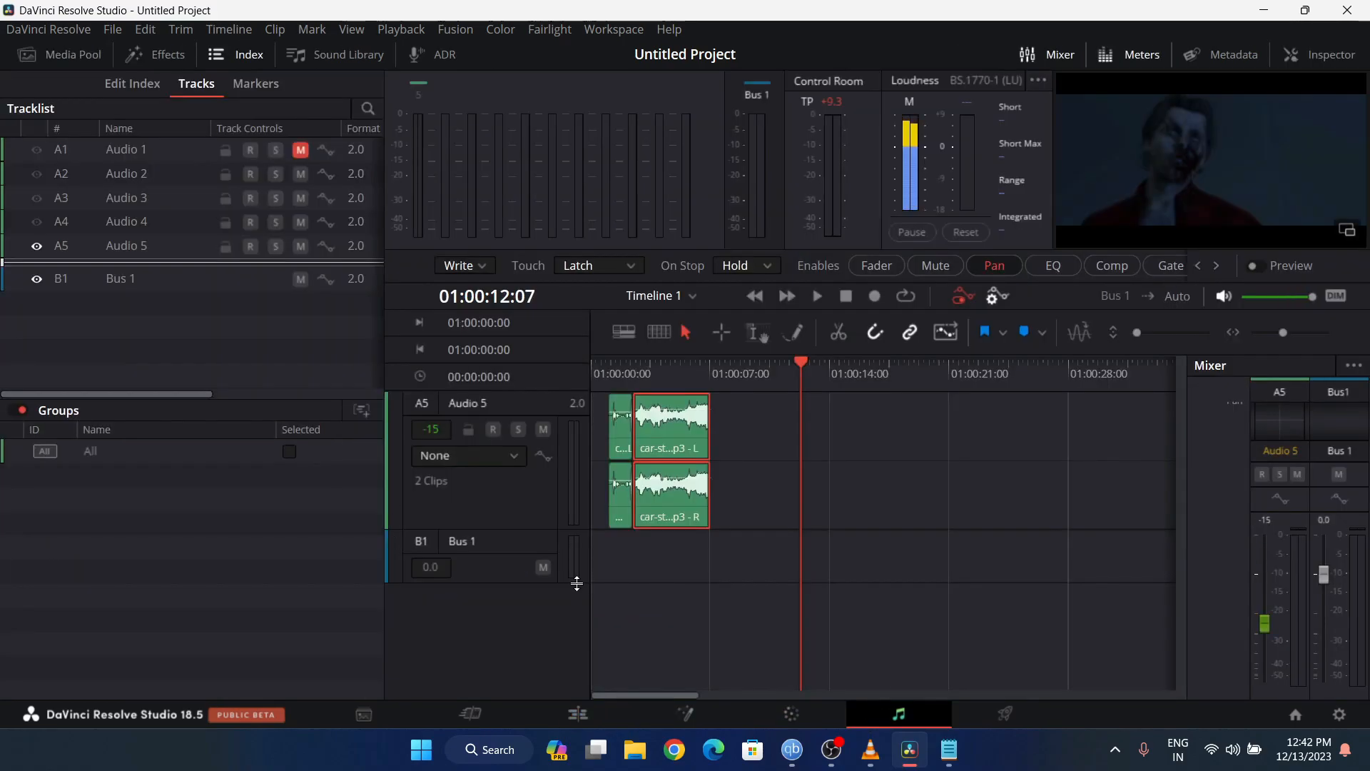
{"action": "left_click", "coordinate": [608, 713]}
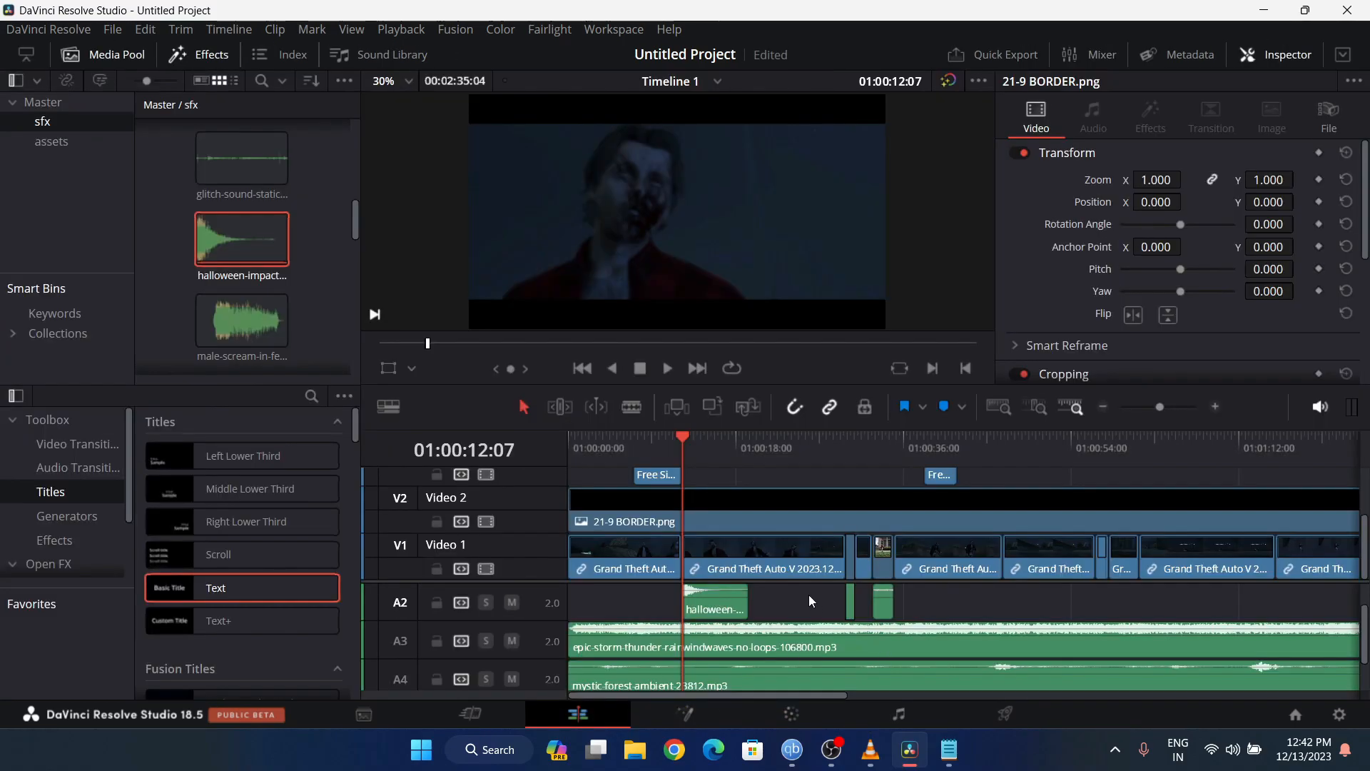
{"action": "double_click", "coordinate": [718, 612]}
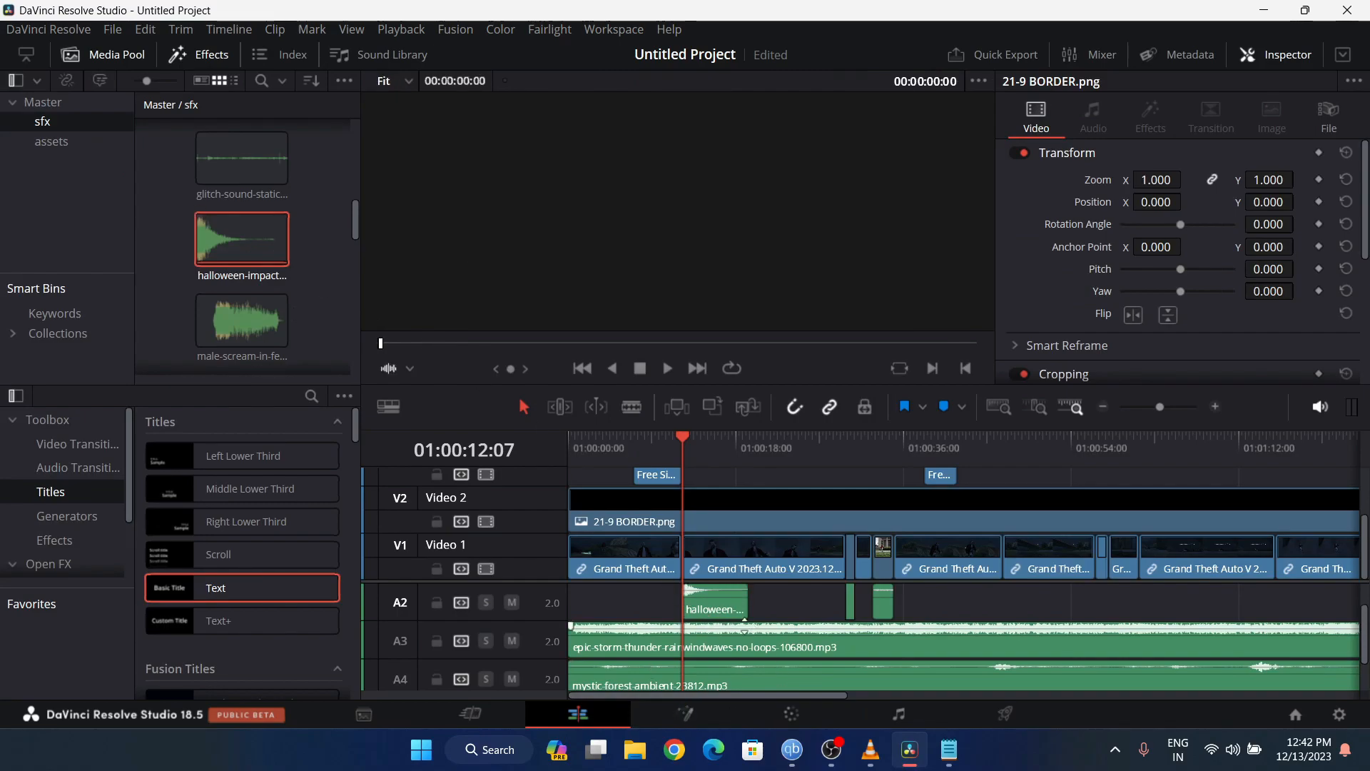
{"action": "left_click", "coordinate": [799, 601]}
{"action": "key", "text": "space"}
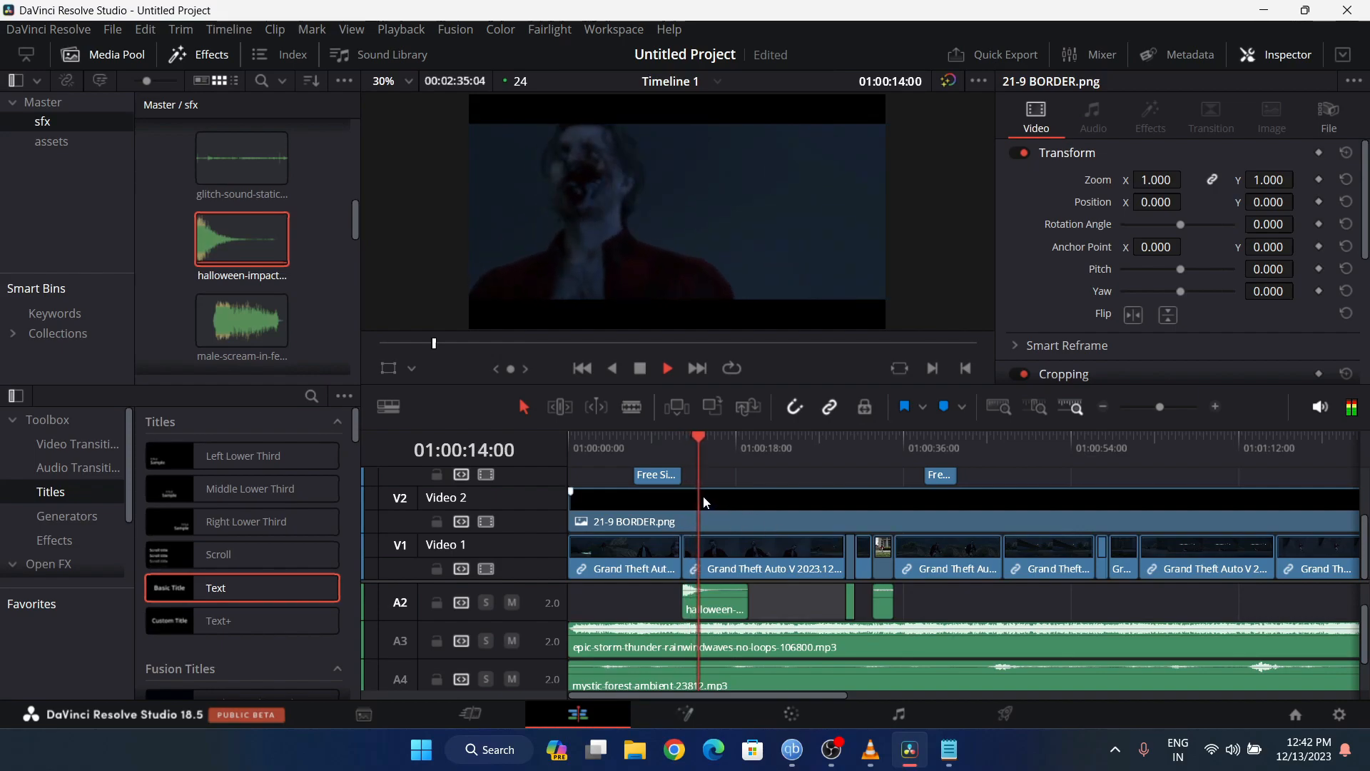
{"action": "left_click", "coordinate": [666, 450]}
{"action": "key", "text": "space"}
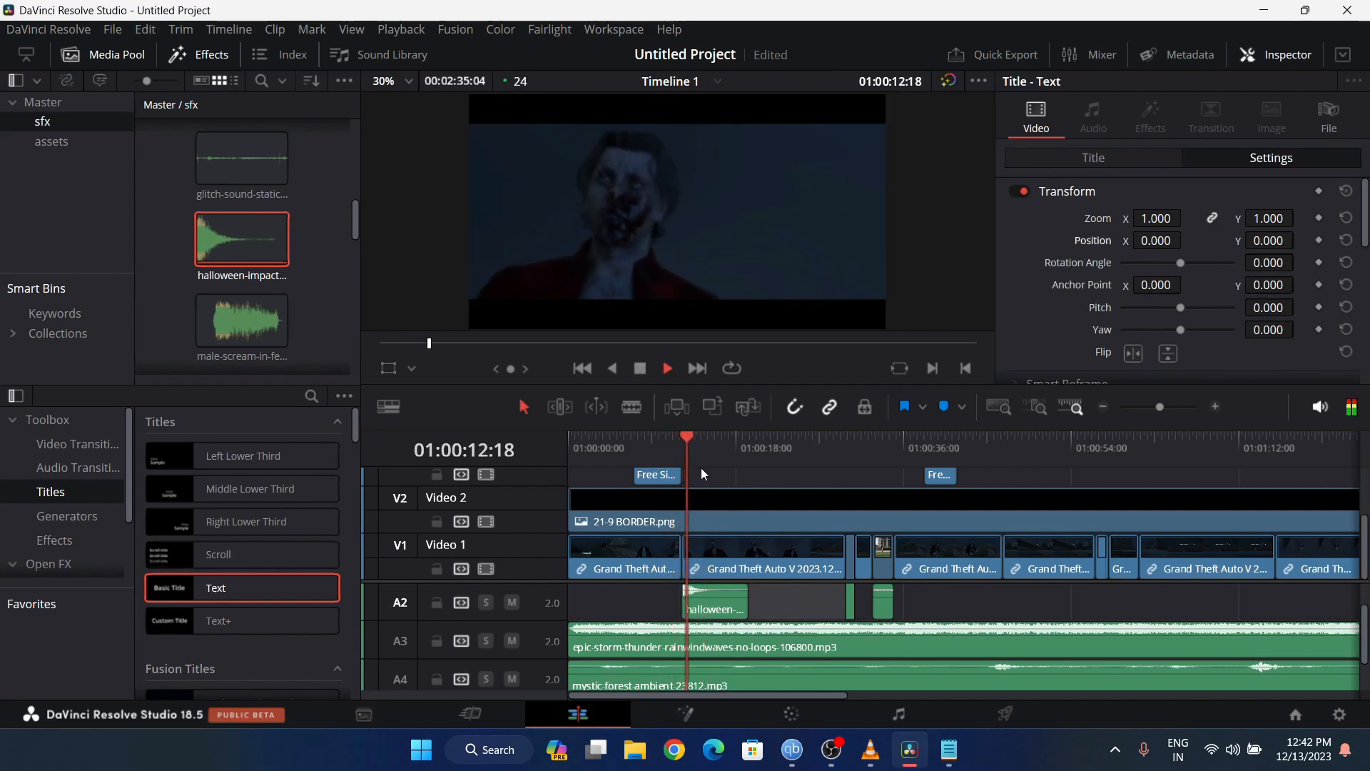
{"action": "key", "text": "space"}
- Split the storm sound on Audio 3 at 01:00:29:21 and 01:00:30:20, the start and end of the first daytime flashback shot
{"action": "left_click", "coordinate": [839, 438]}
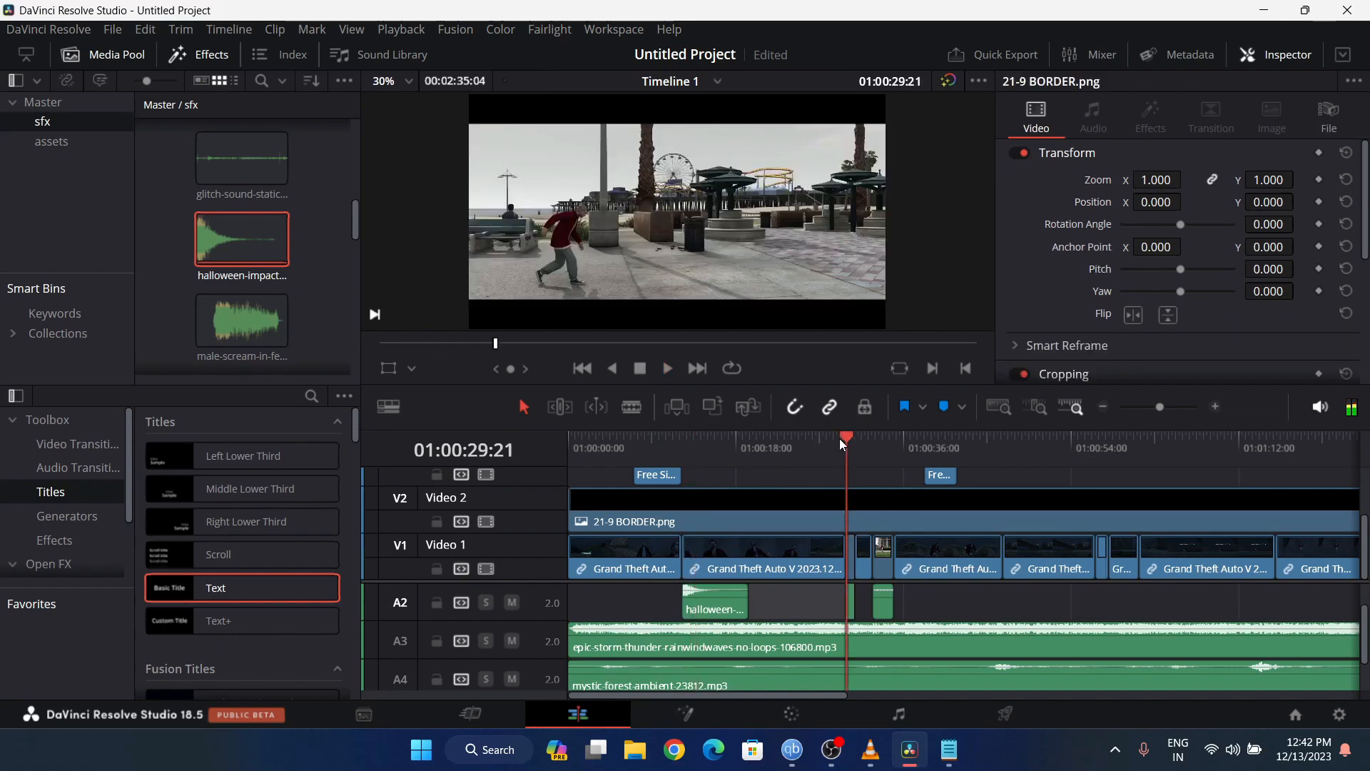
{"action": "key", "text": "space"}
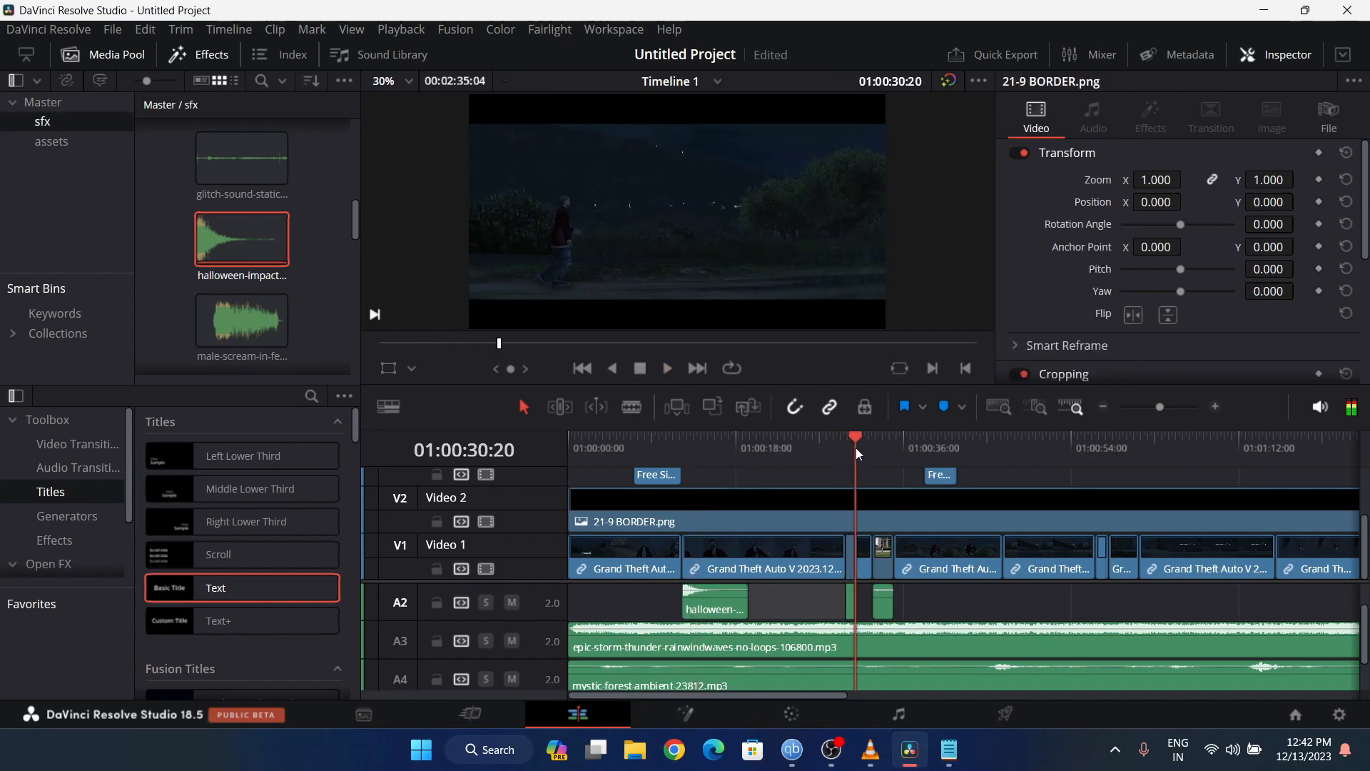
{"action": "left_click", "coordinate": [846, 447]}
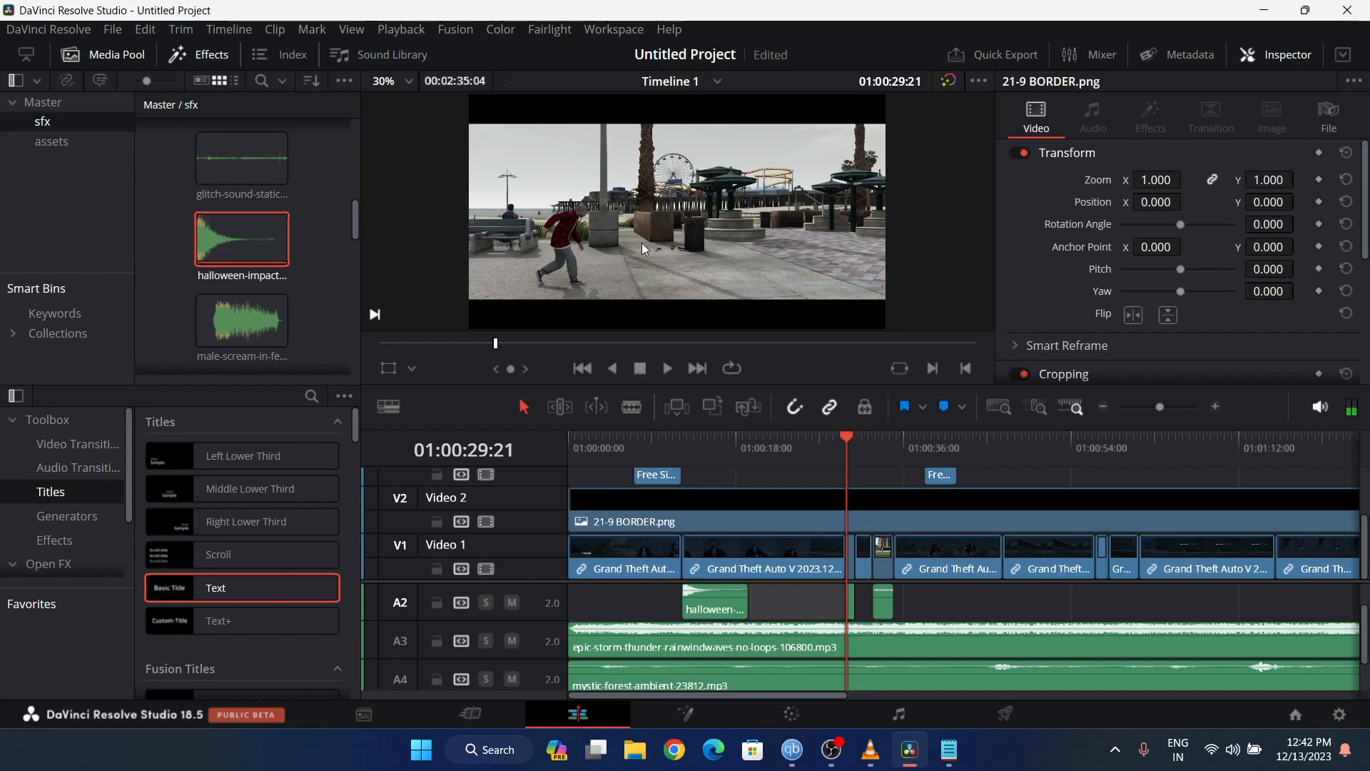
{"action": "scroll", "coordinate": [931, 661], "scroll_direction": "up", "scroll_amount": 5}
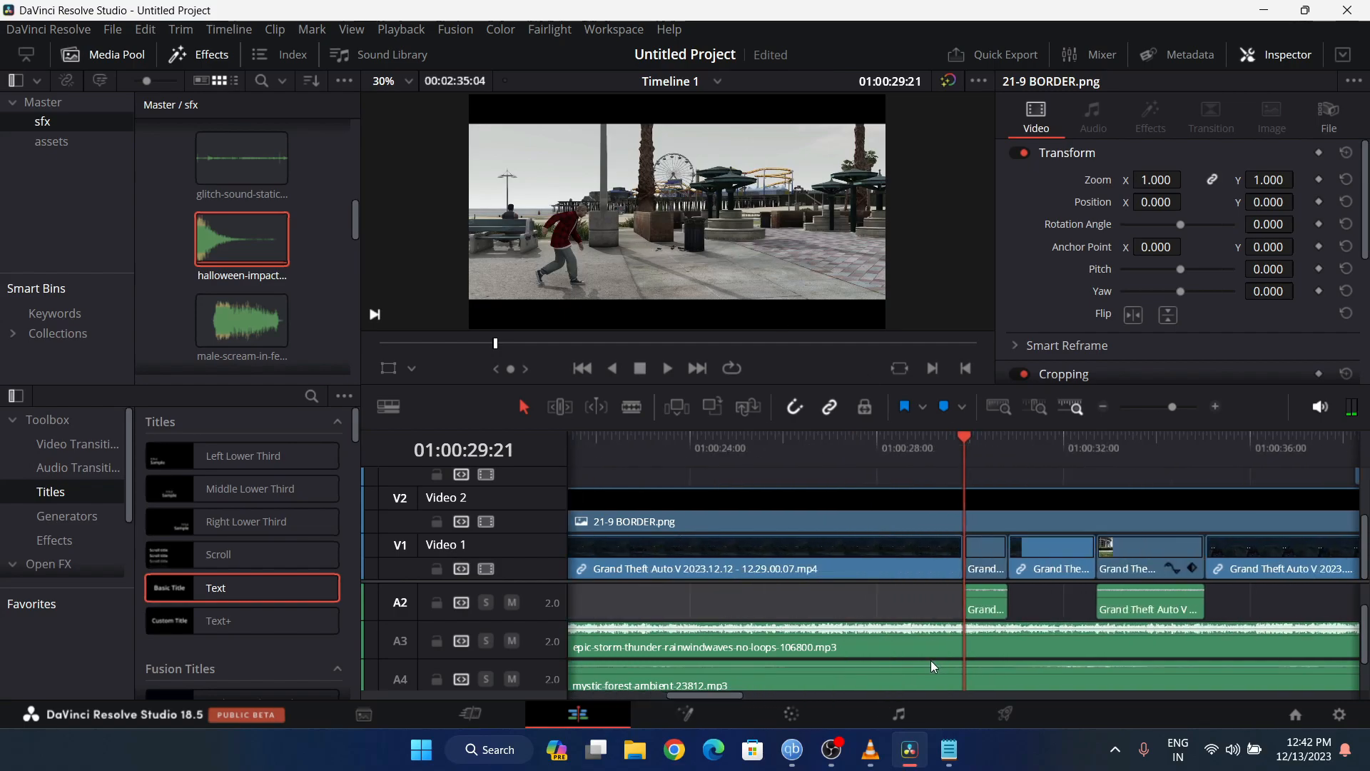
{"action": "left_click", "coordinate": [1005, 637]}
{"action": "key", "text": "ctrl+b"}
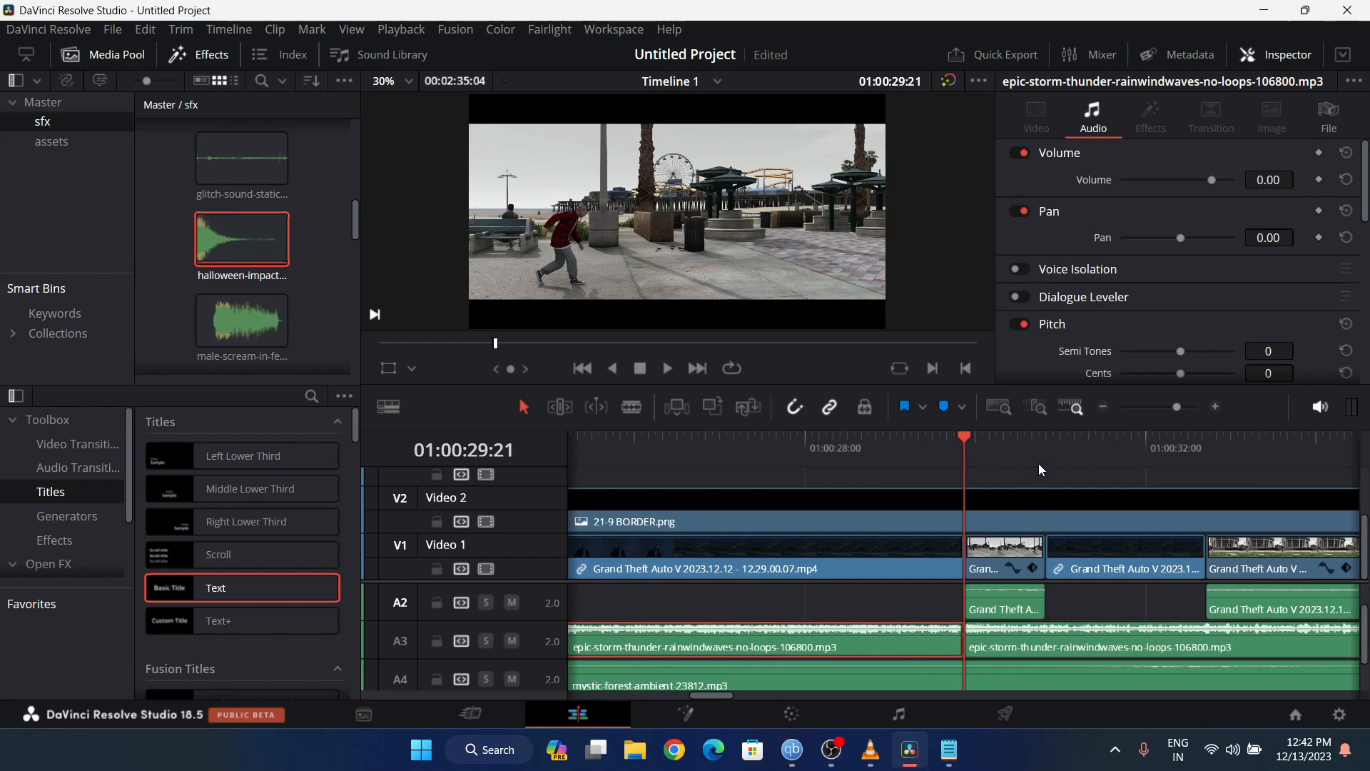
{"action": "left_click", "coordinate": [1047, 437]}
{"action": "key", "text": "ctrl+b"}
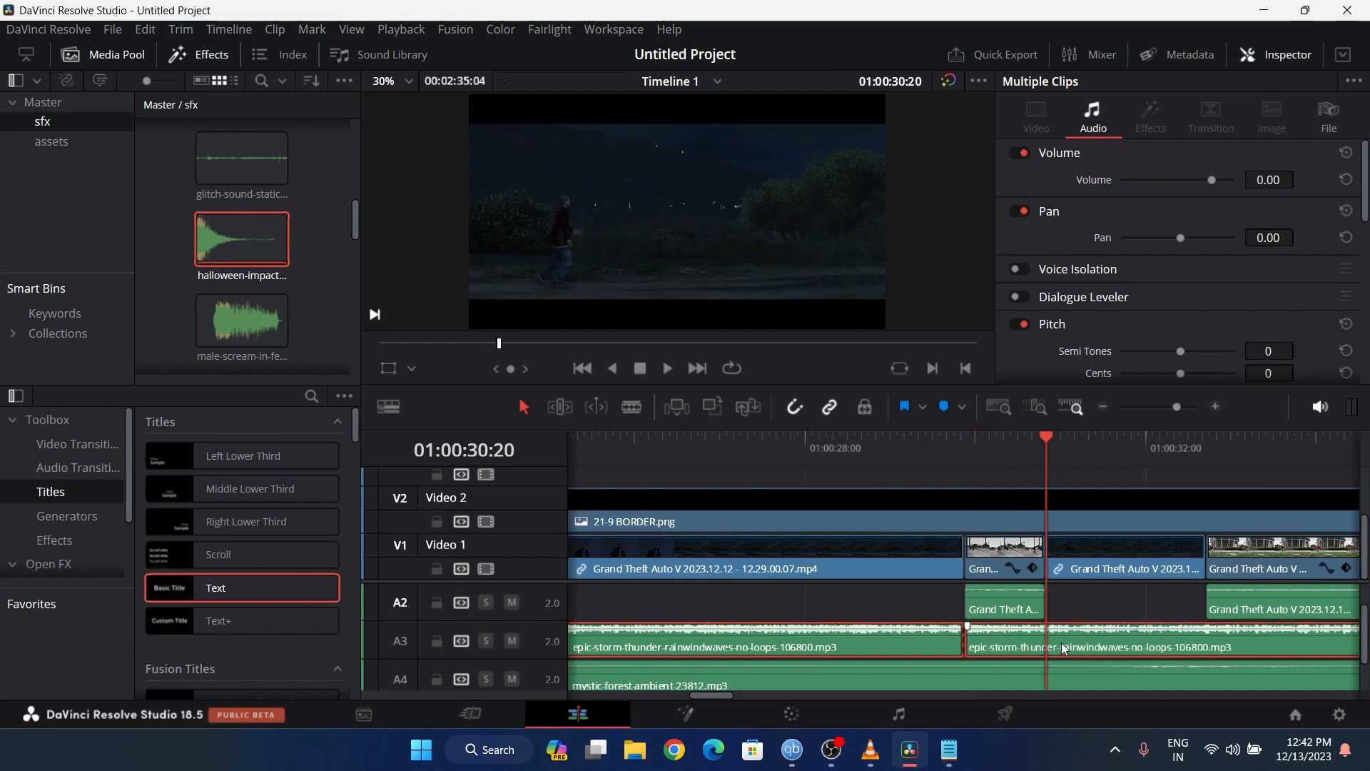
- Split the storm sound at the start of the second daytime flashback shot and at its end, 01:00:35:01
{"action": "left_click", "coordinate": [1206, 447]}
{"action": "key", "text": "ctrl+b"}
{"action": "left_click_drag", "start_coordinate": [710, 695], "coordinate": [721, 694]}
{"action": "left_click", "coordinate": [1204, 437]}
{"action": "left_click", "coordinate": [1210, 645]}
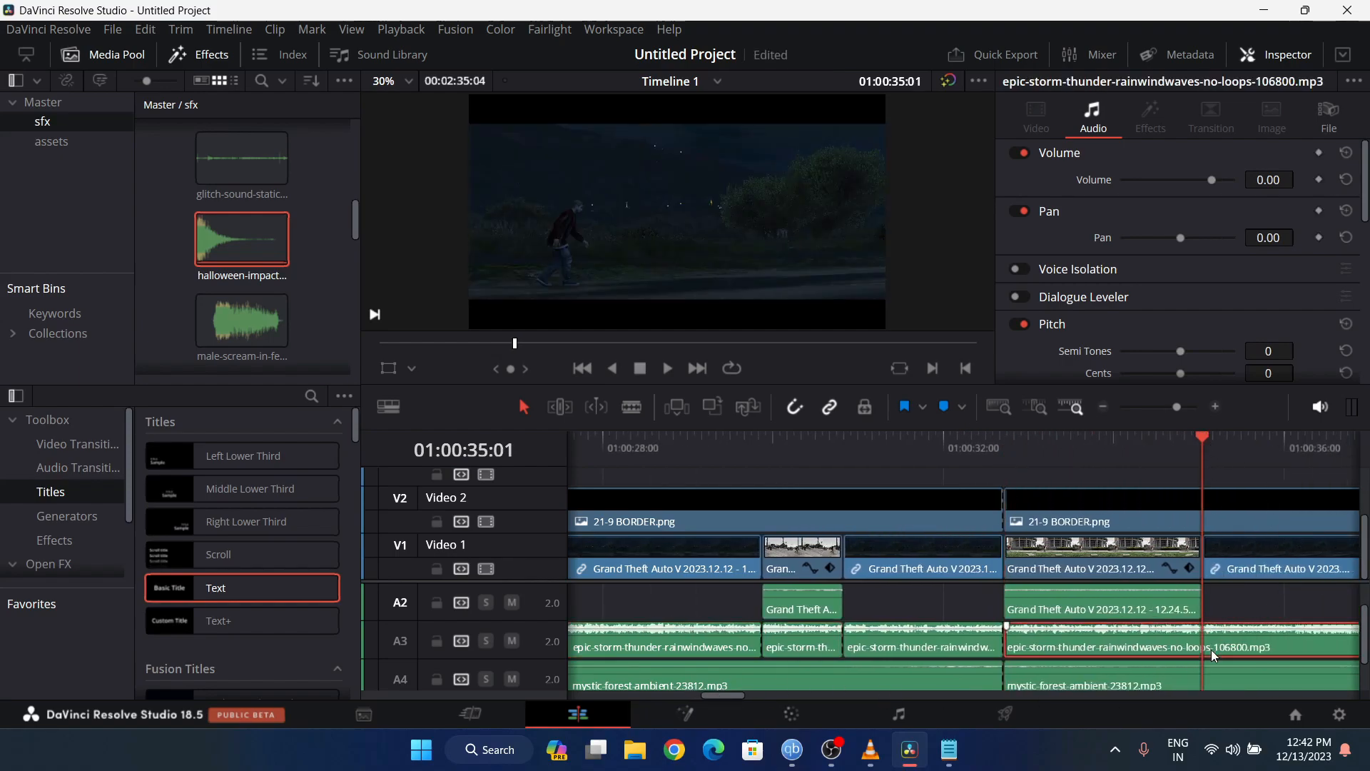
{"action": "key", "text": "ctrl+b"}
{"action": "left_click", "coordinate": [1233, 600]}
{"action": "left_click", "coordinate": [1219, 646]}
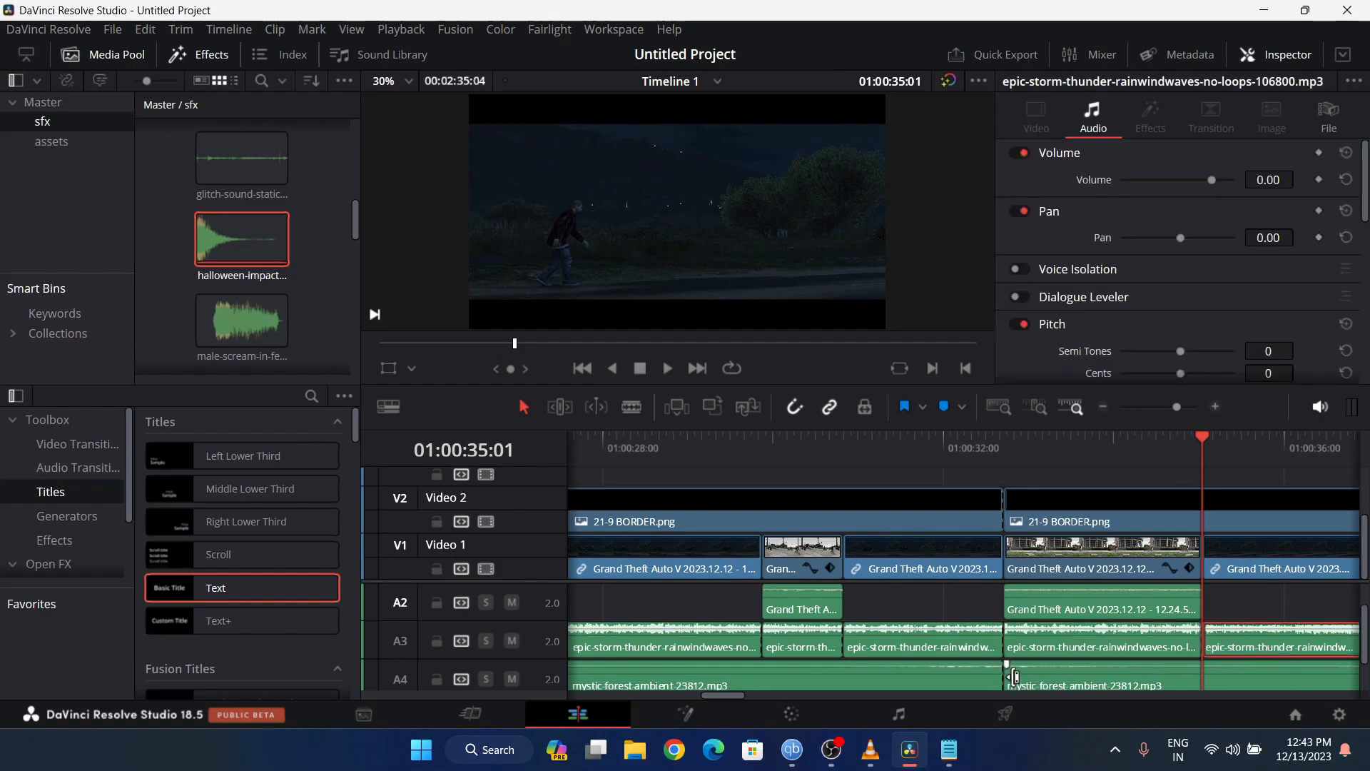
- Delete the storm sound segments on Audio 3 beneath the two daytime flashback shots
{"action": "left_click", "coordinate": [1082, 647]}
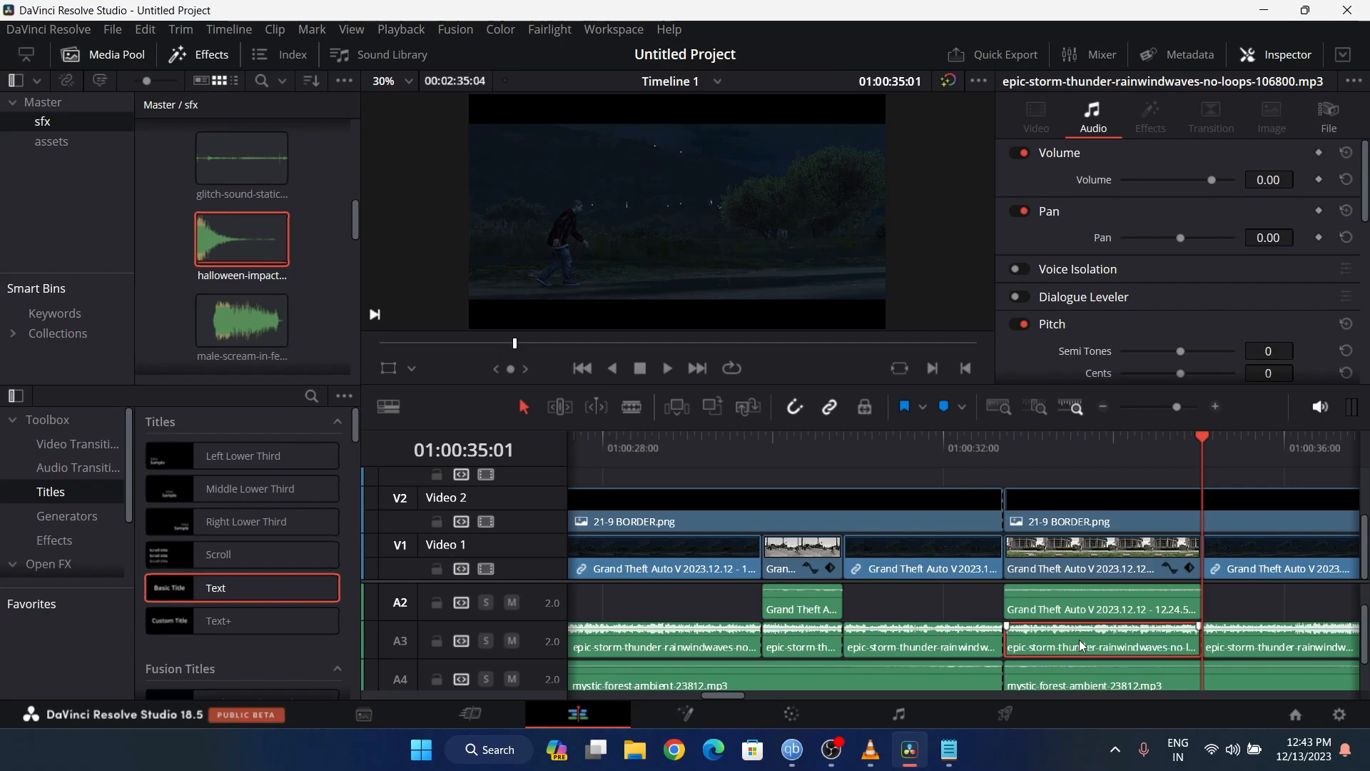
{"action": "key", "text": "BackSpace"}
{"action": "left_click", "coordinate": [803, 644]}
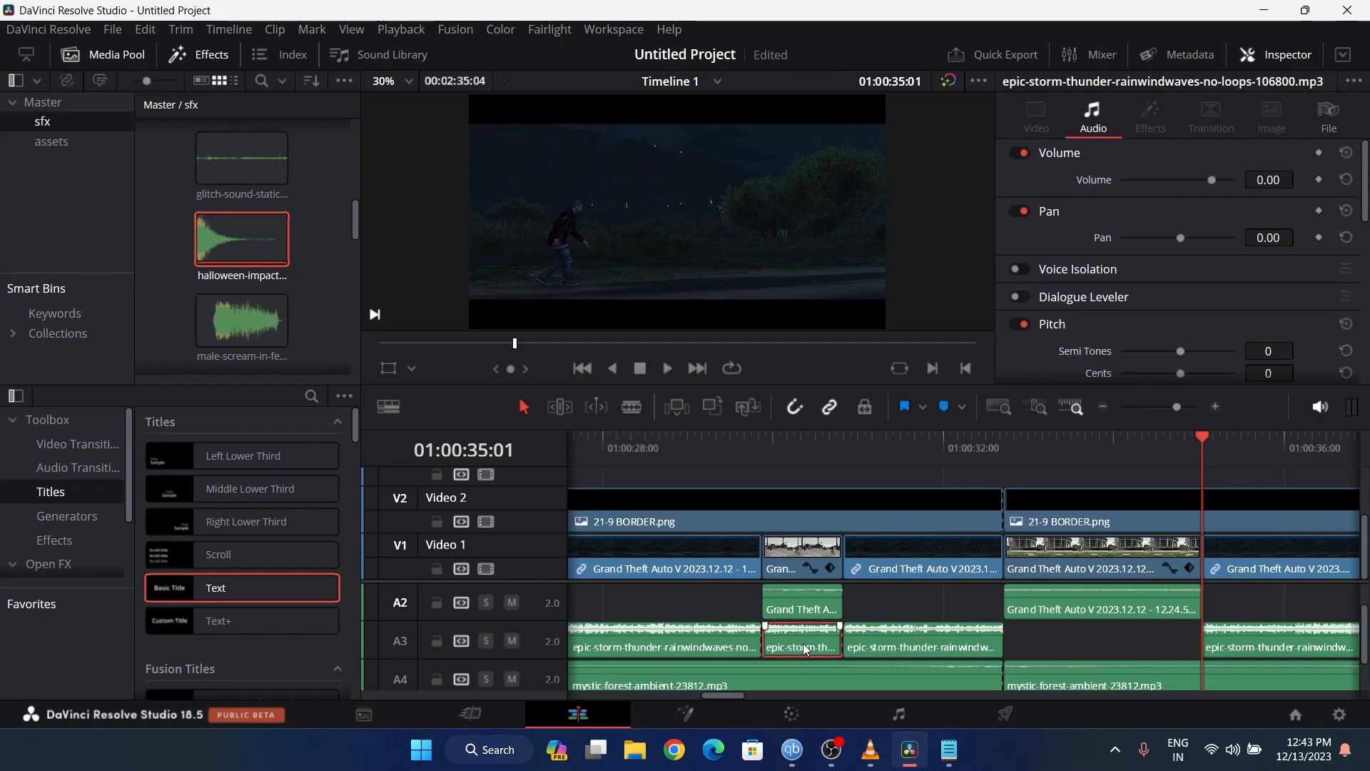
{"action": "key", "text": "BackSpace"}
- Play from 01:00:29:16 through both flashback shots to check the storm sound cutting out
{"action": "left_click", "coordinate": [742, 435]}
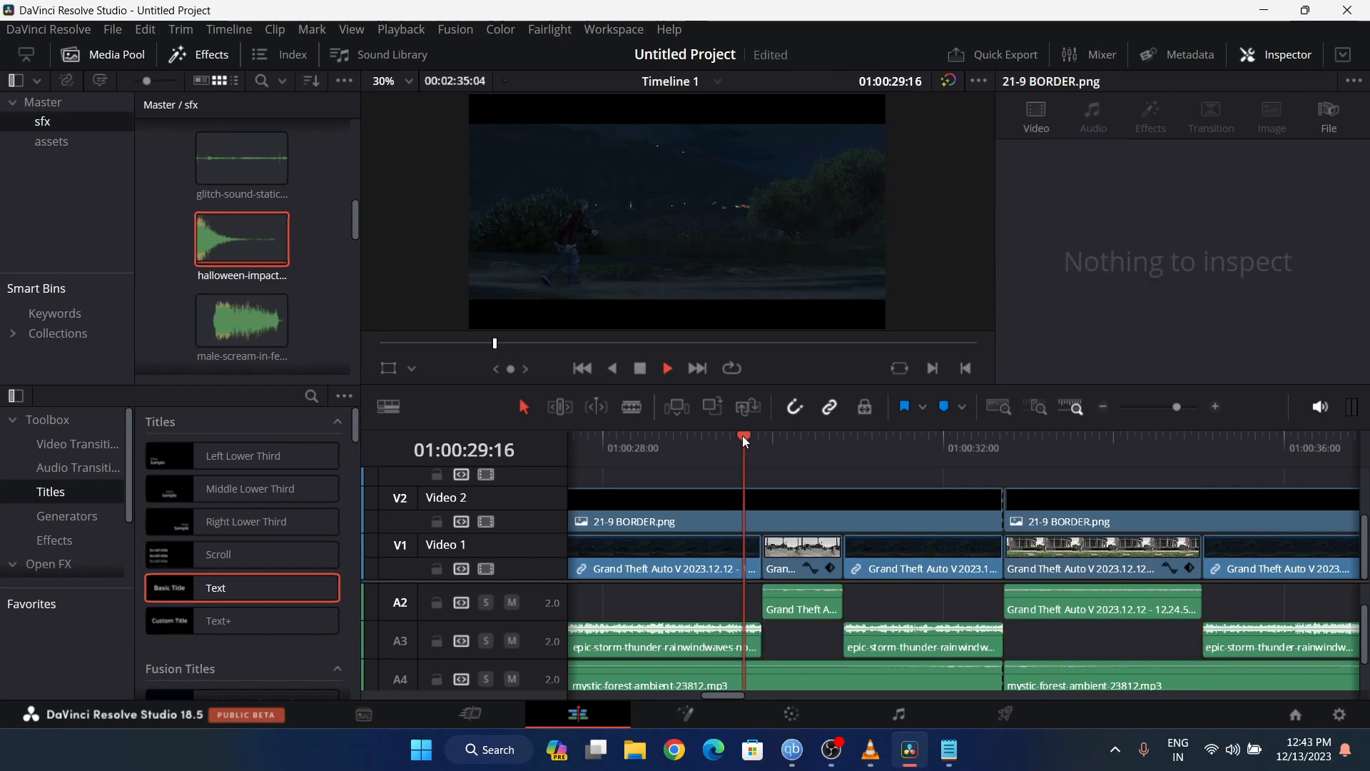
{"action": "key", "text": "space"}
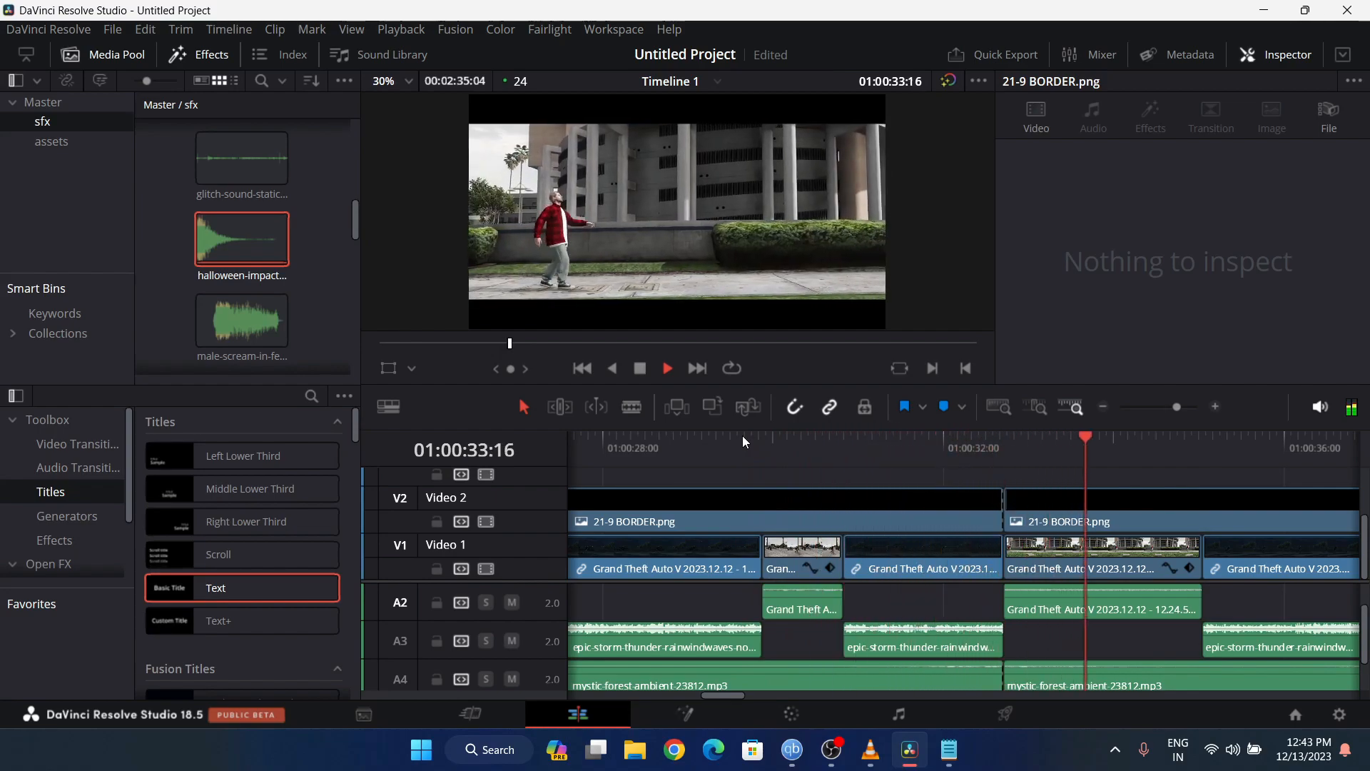
{"action": "key", "text": "space"}
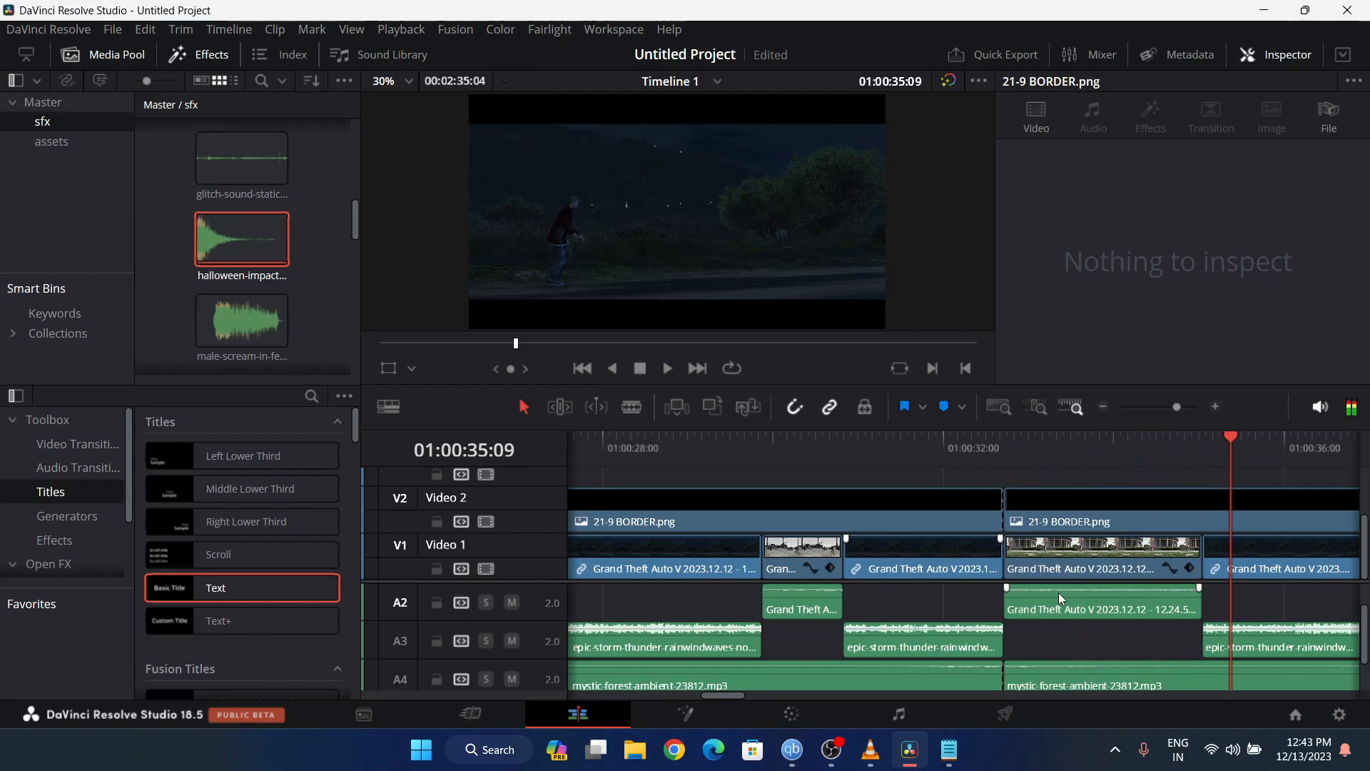
- Raise the volume of both flashback clips on Audio 2 and play the section from the first flashback shot
{"action": "left_click_drag", "start_coordinate": [1058, 592], "coordinate": [1058, 584]}
{"action": "left_click_drag", "start_coordinate": [808, 594], "coordinate": [808, 583]}
{"action": "left_click", "coordinate": [760, 444]}
{"action": "key", "text": "space"}
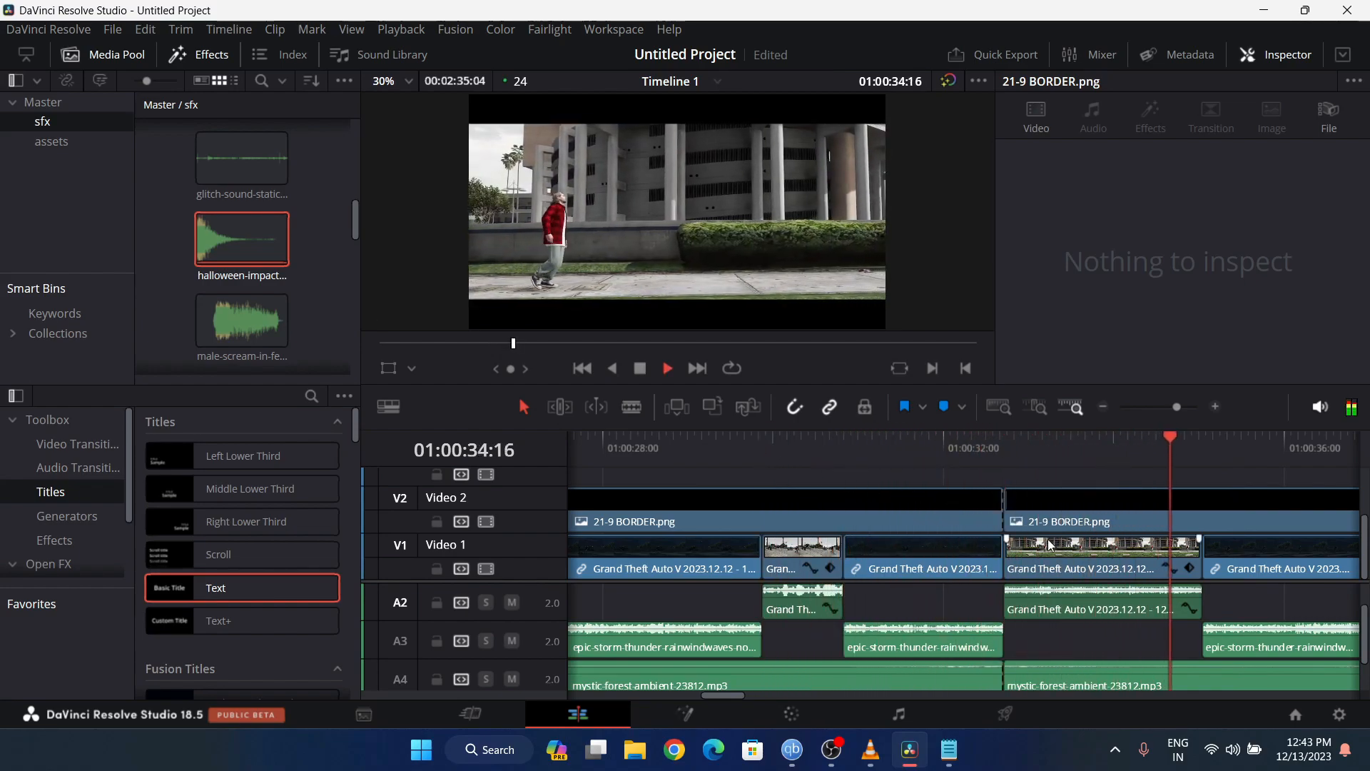
{"action": "key", "text": "space"}
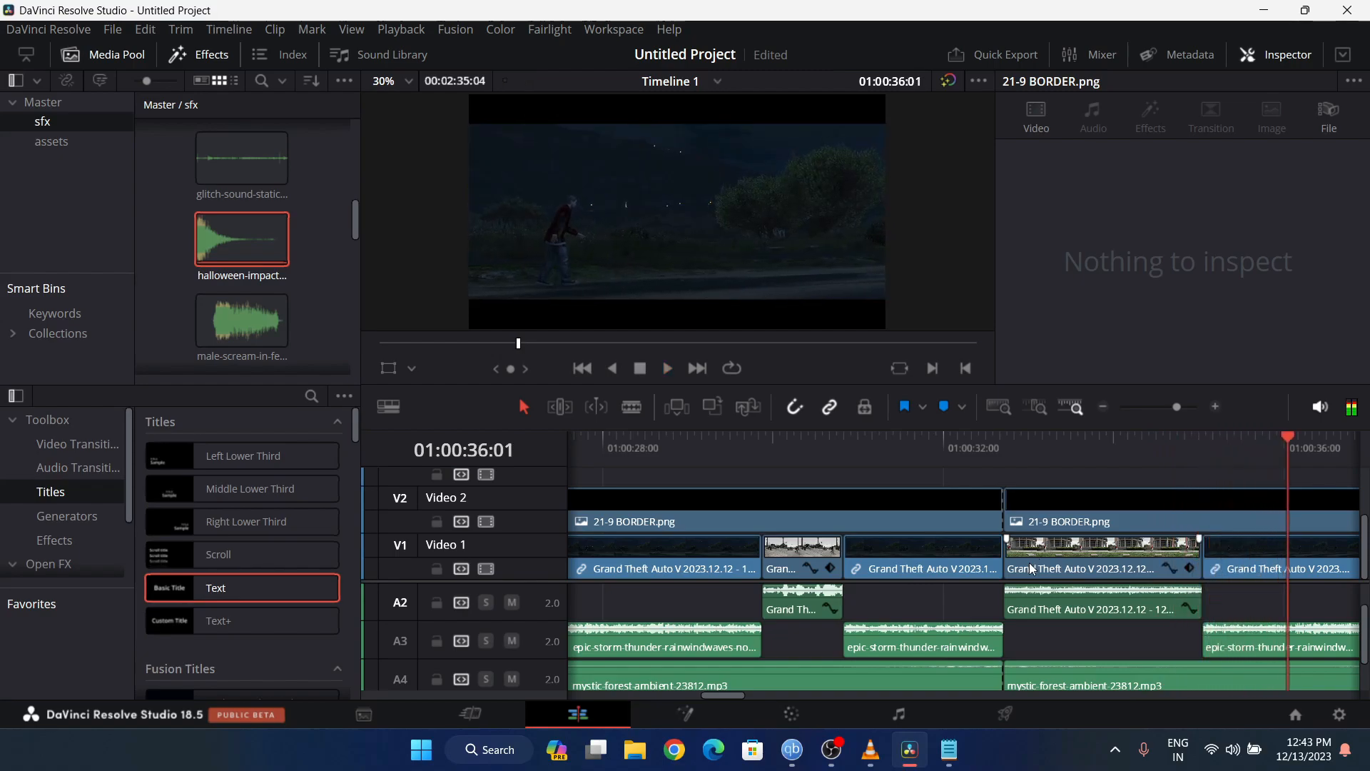
- Place the male-scream-in-fear sound on Audio 2 at 01:01:37:09, at the cut to the bedroom shot
{"action": "left_click_drag", "start_coordinate": [1167, 412], "coordinate": [1154, 408]}
{"action": "left_click", "coordinate": [1023, 440]}
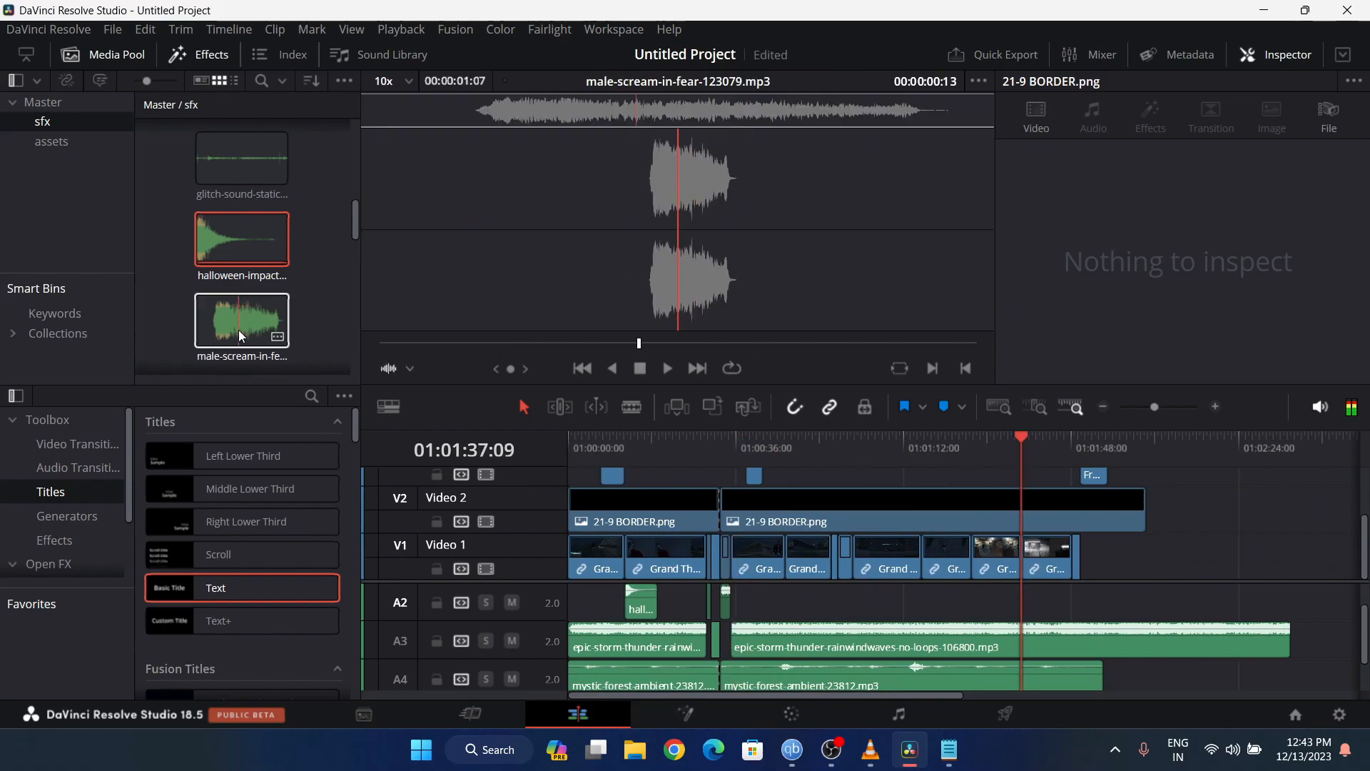
{"action": "left_click_drag", "start_coordinate": [237, 327], "coordinate": [1028, 636]}
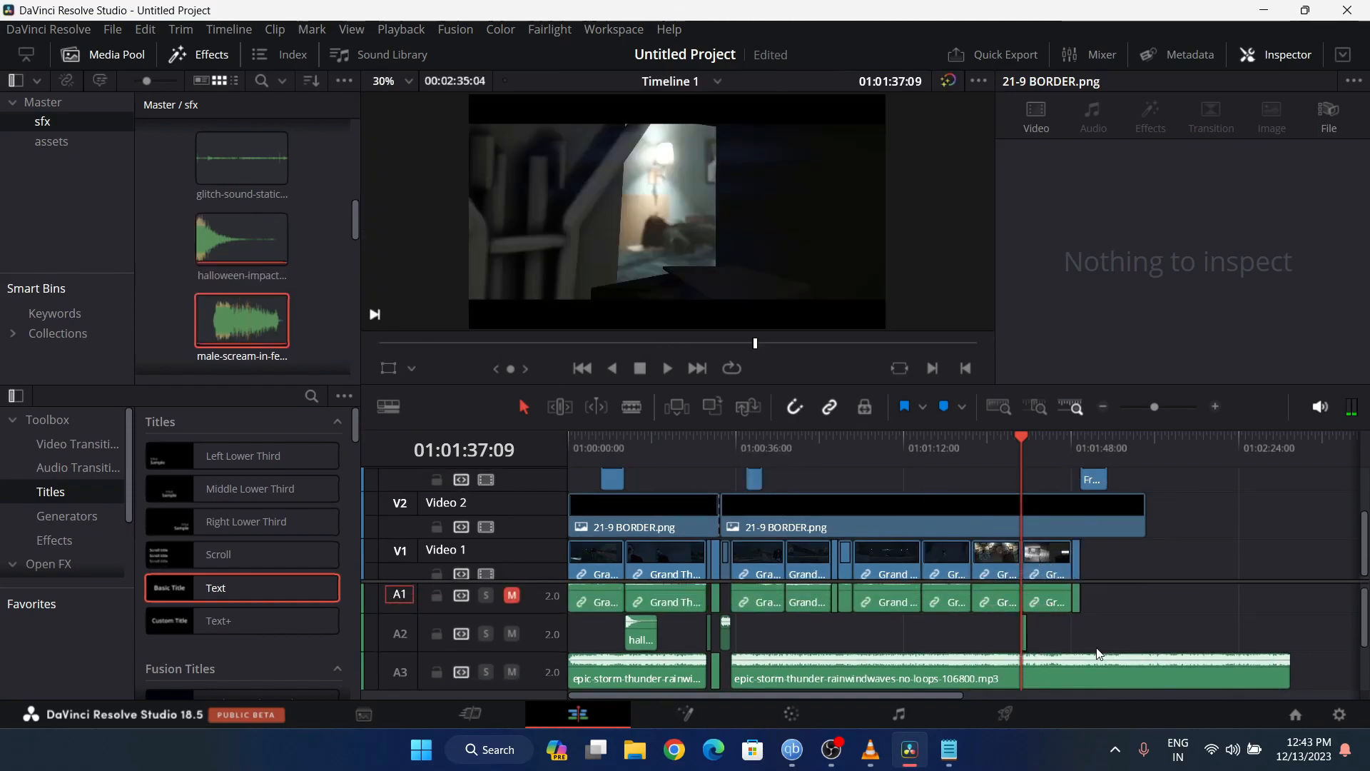
- Shift the scream clip earlier so its audible part starts on the cut at 01:01:37:09, and play it back
{"action": "key", "text": "ctrl+equal"}
{"action": "key", "text": "ctrl+equal"}
{"action": "key", "text": "ctrl+equal"}
{"action": "key", "text": "ctrl+equal"}
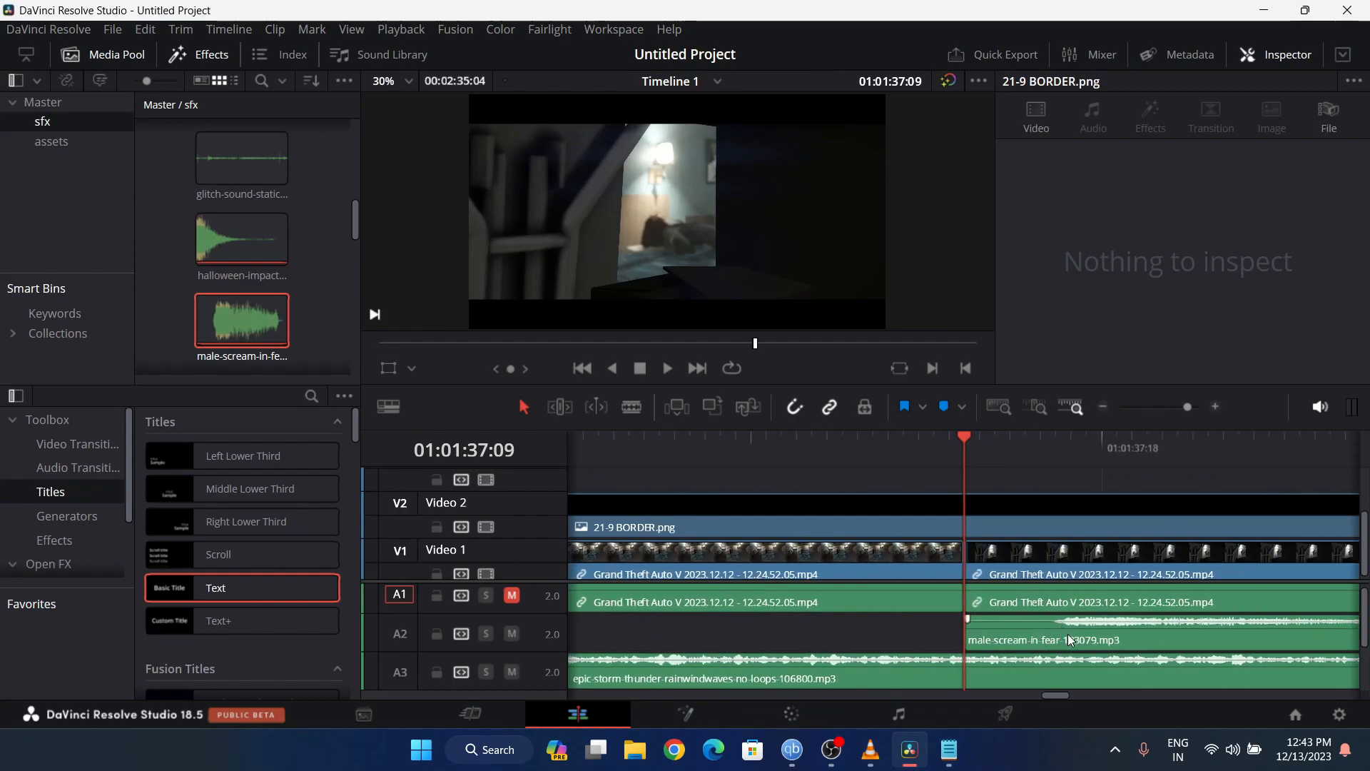
{"action": "left_click_drag", "start_coordinate": [1144, 639], "coordinate": [1050, 636]}
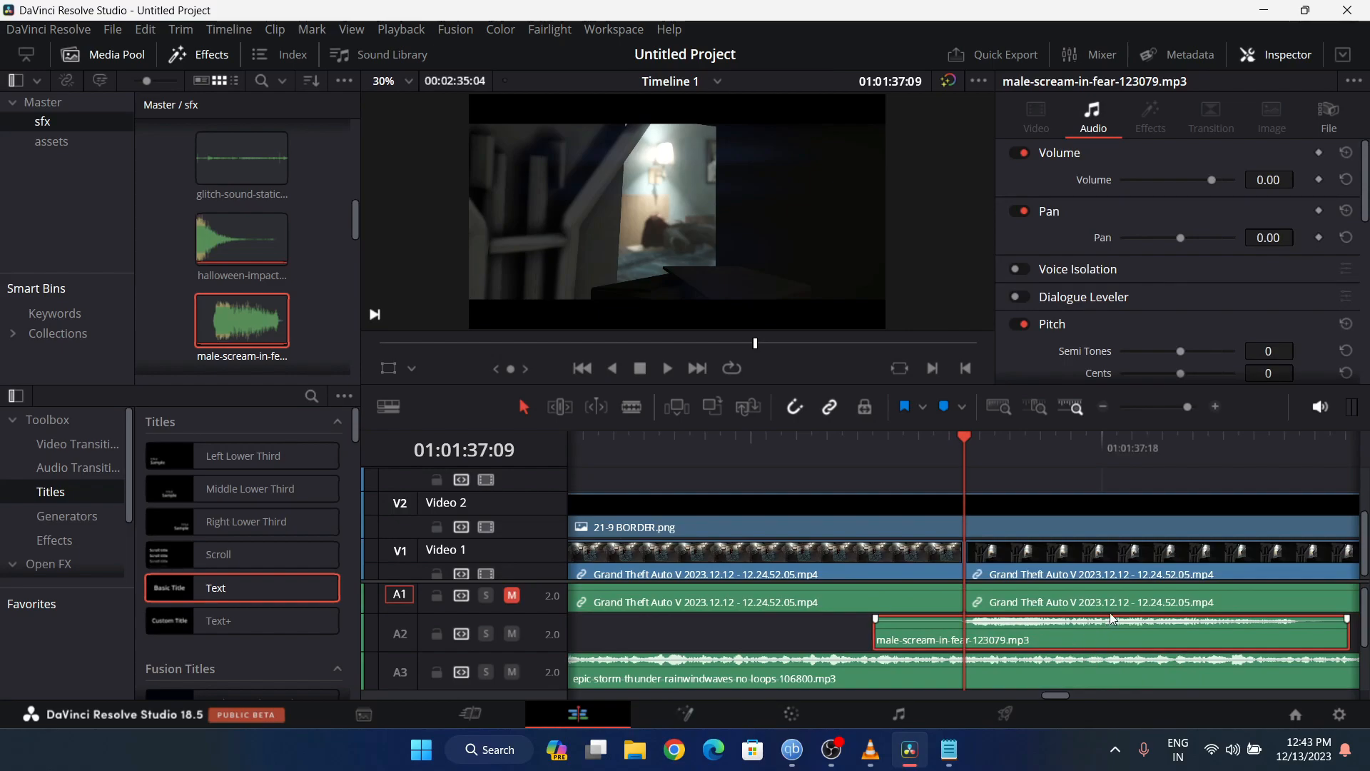
{"action": "left_click", "coordinate": [876, 436]}
{"action": "key", "text": "space"}
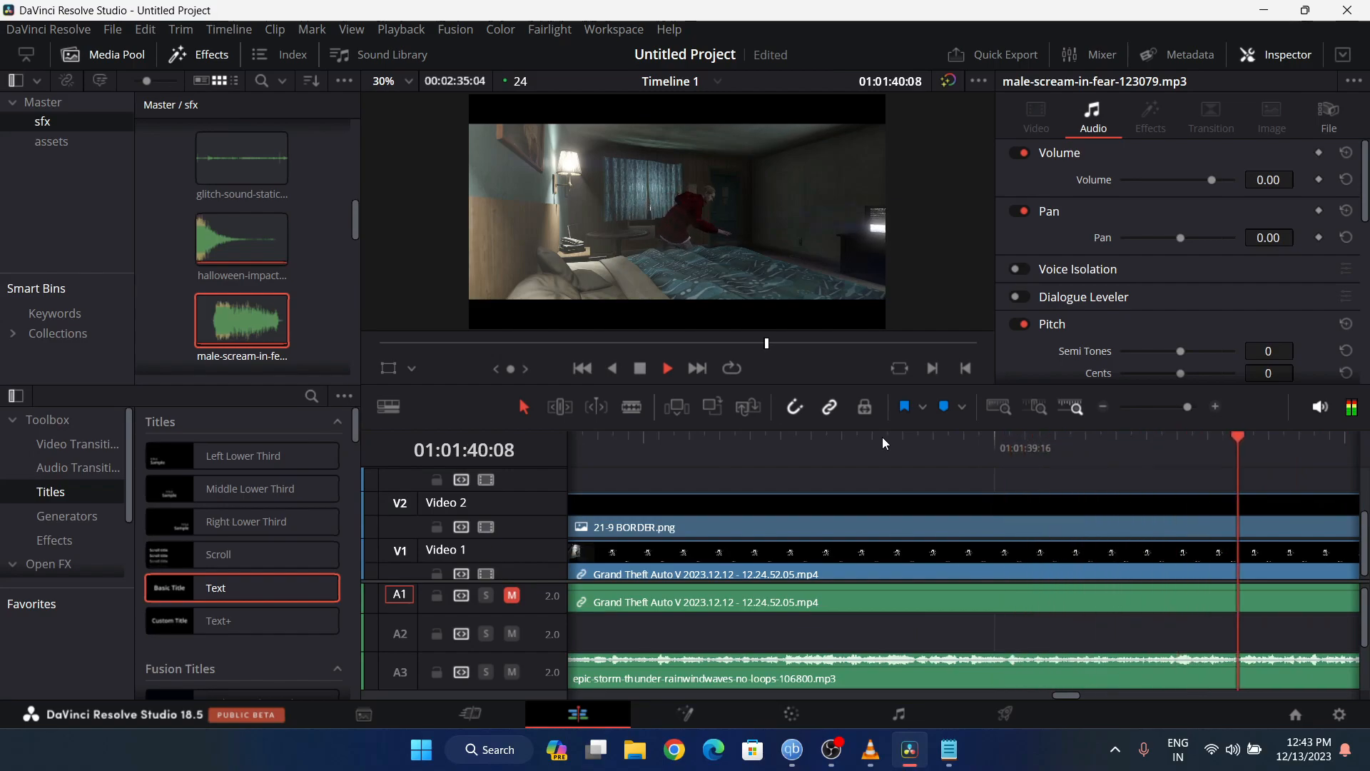
- Split the Video 1 clip and its linked audio at 01:01:41:00, at the end of the bedroom shot
{"action": "key", "text": "space"}
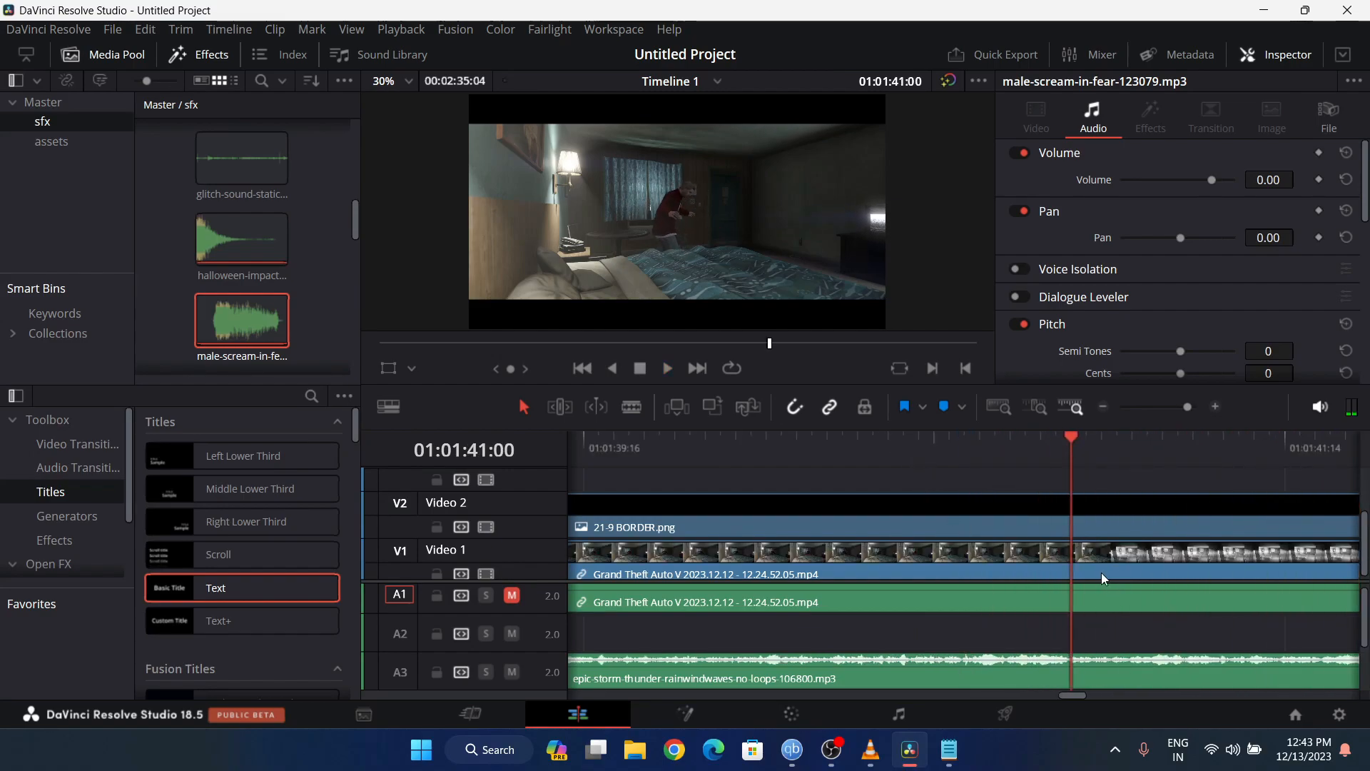
{"action": "key", "text": "Right"}
{"action": "key", "text": "Right"}
{"action": "key", "text": "Right"}
{"action": "key", "text": "Right"}
{"action": "left_click", "coordinate": [1102, 443]}
{"action": "left_click_drag", "start_coordinate": [1102, 447], "coordinate": [1078, 447]}
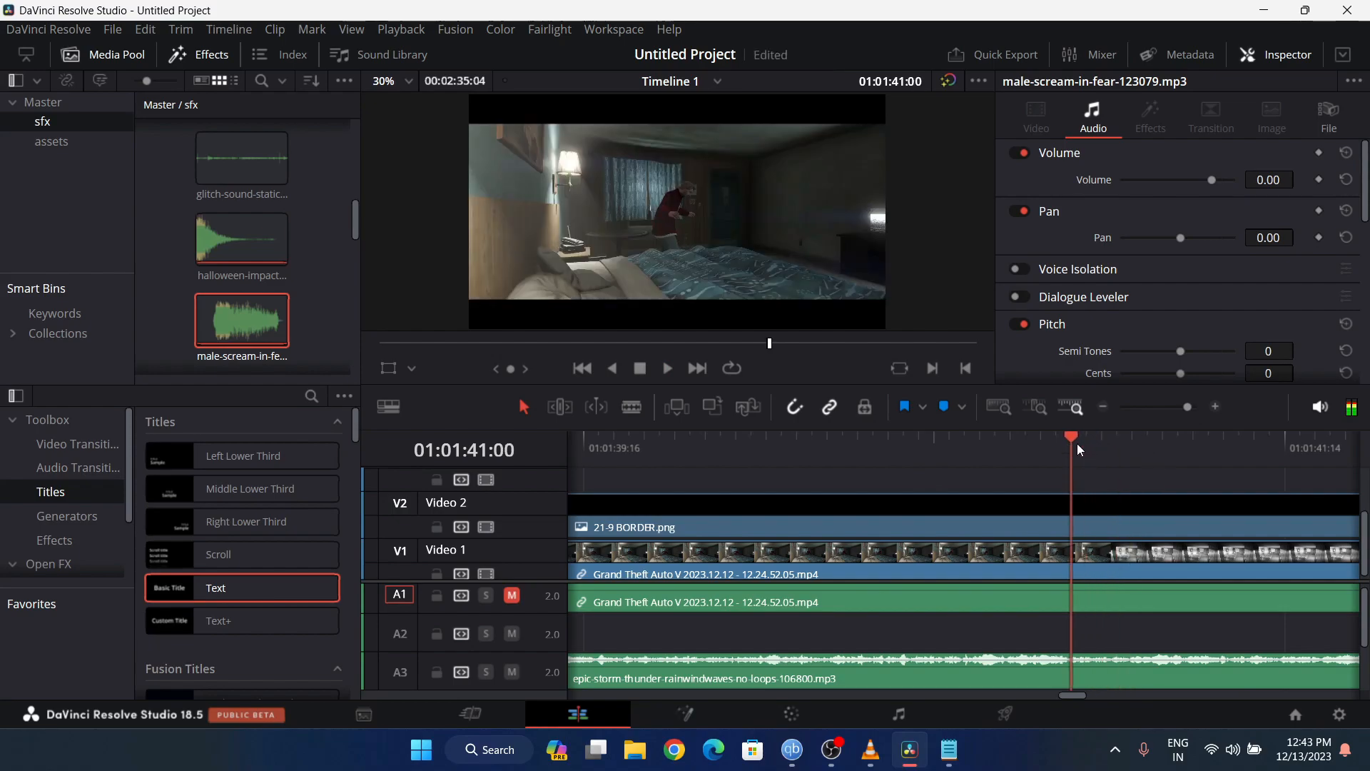
{"action": "left_click", "coordinate": [1089, 598]}
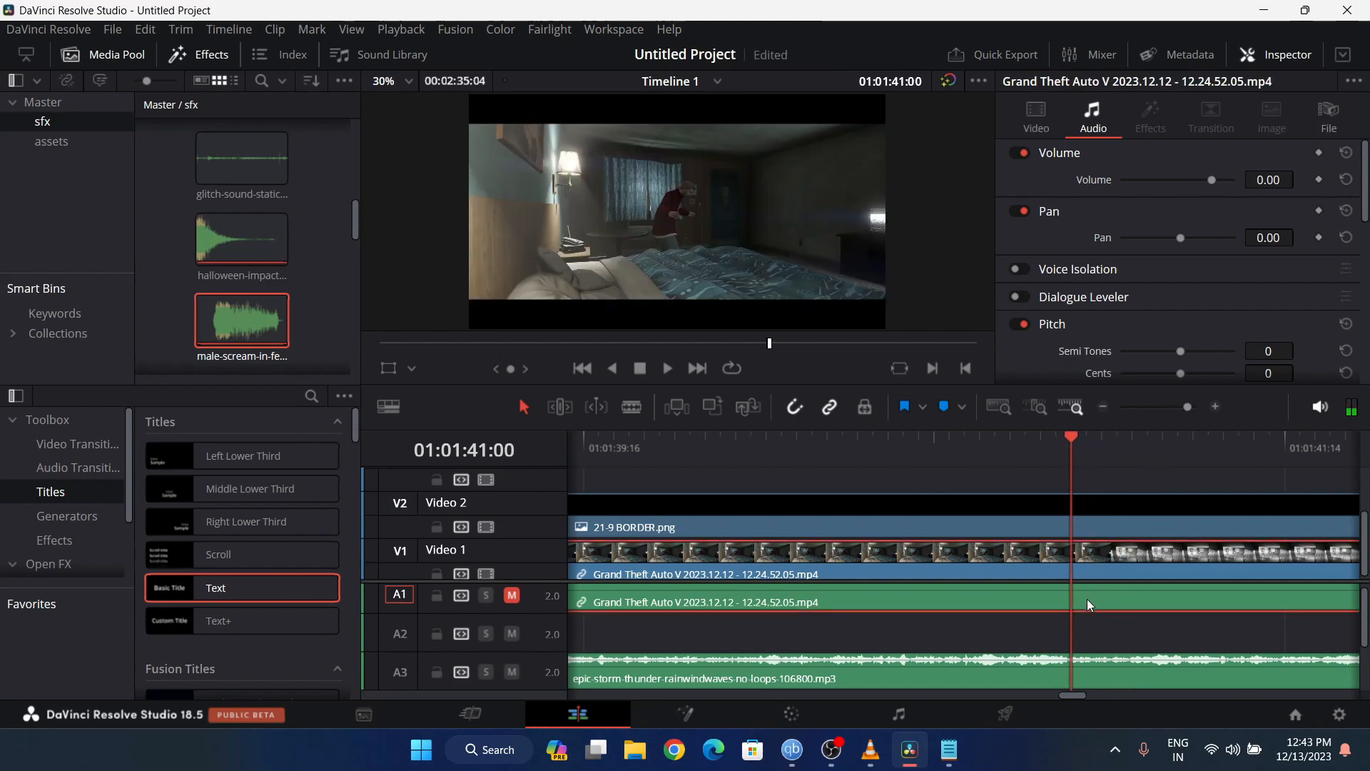
{"action": "key", "text": "ctrl+b"}
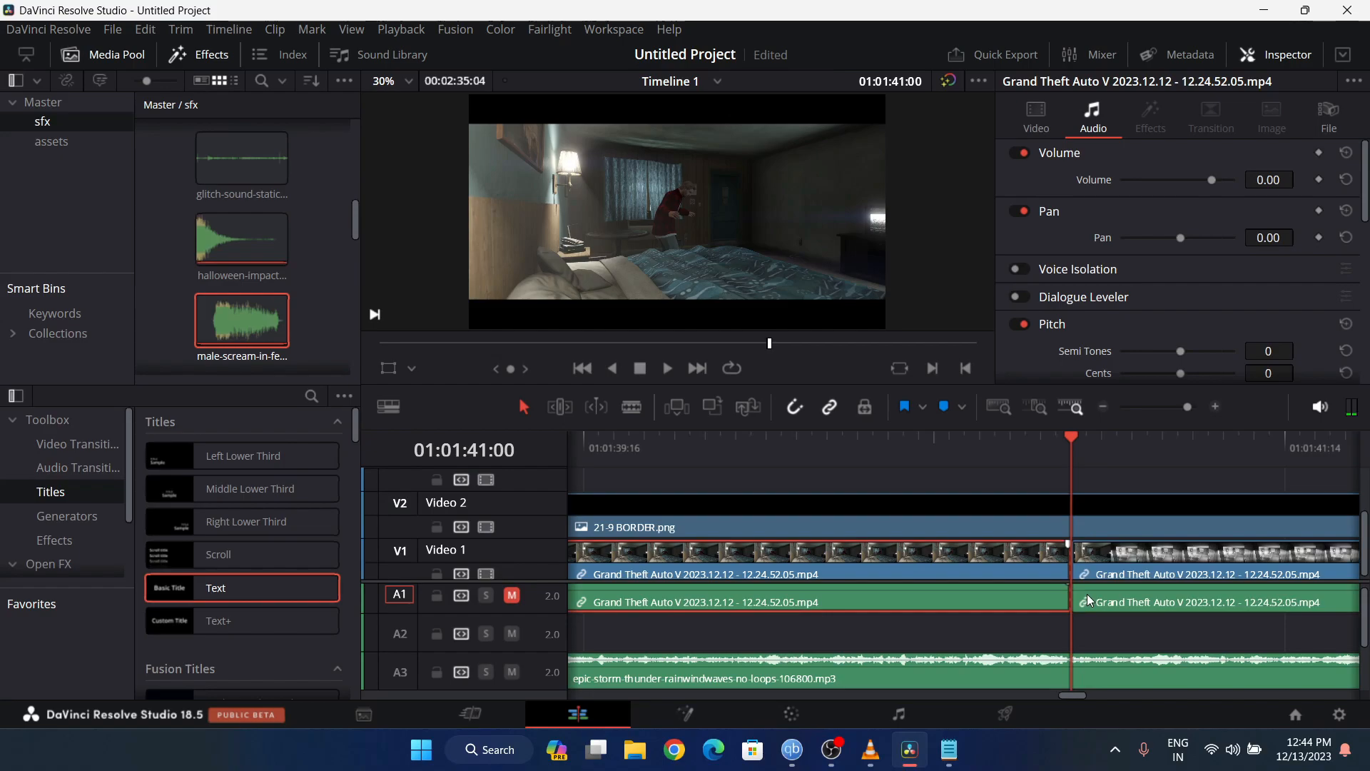
{"action": "key", "text": "ctrl+z"}
{"action": "key", "text": "ctrl+b"}
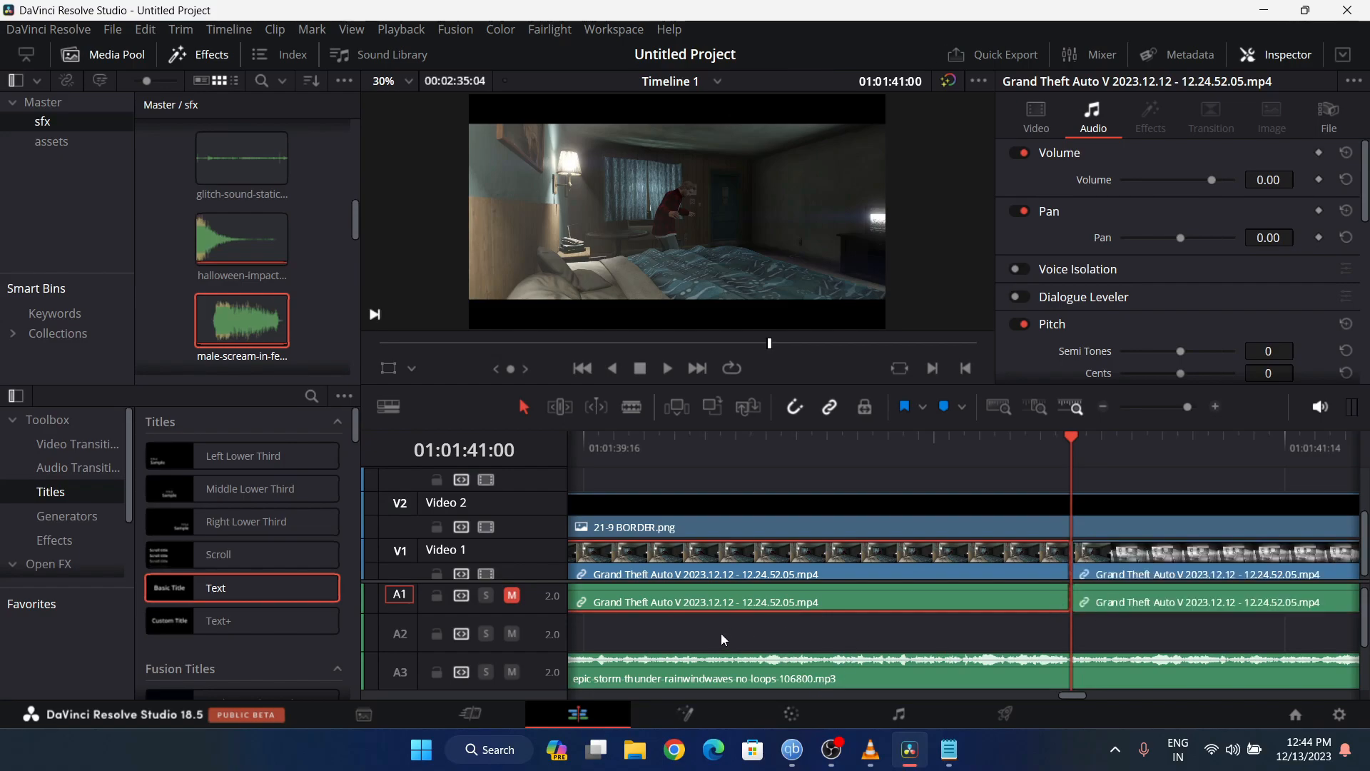
- Unlink the bedroom shot's audio from its video clip, for the section ending at 01:01:41:00
{"action": "key", "text": "ctrl+minus"}
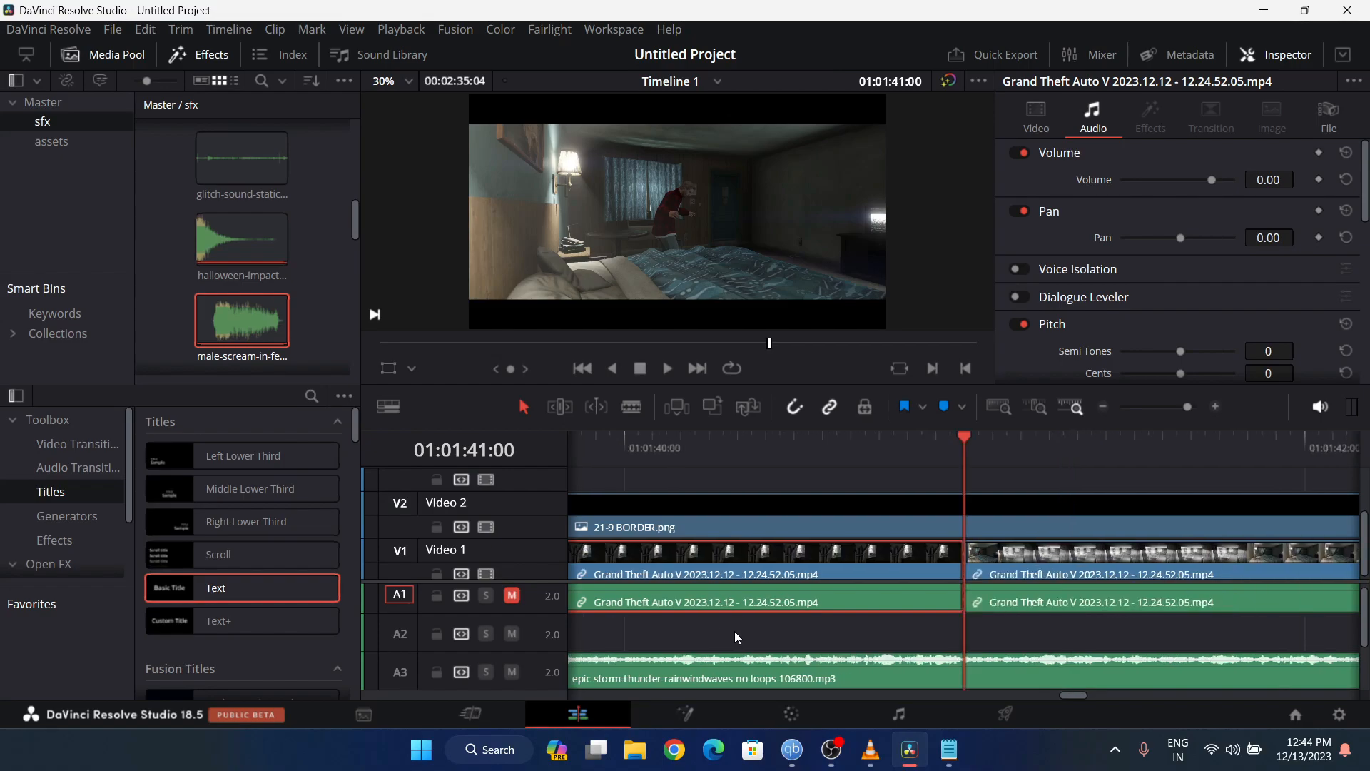
{"action": "key", "text": "ctrl+minus"}
{"action": "key", "text": "ctrl+minus"}
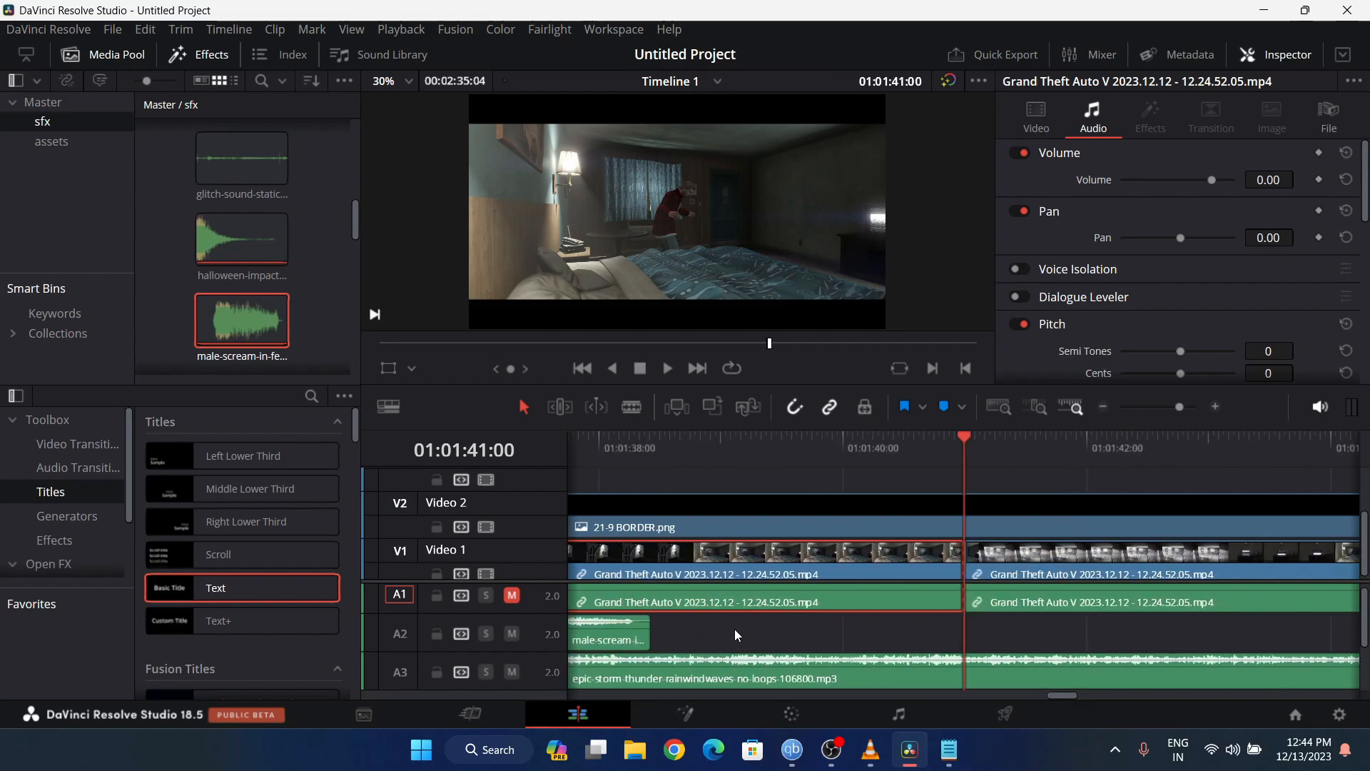
{"action": "right_click", "coordinate": [815, 602]}
{"action": "left_click", "coordinate": [848, 582]}
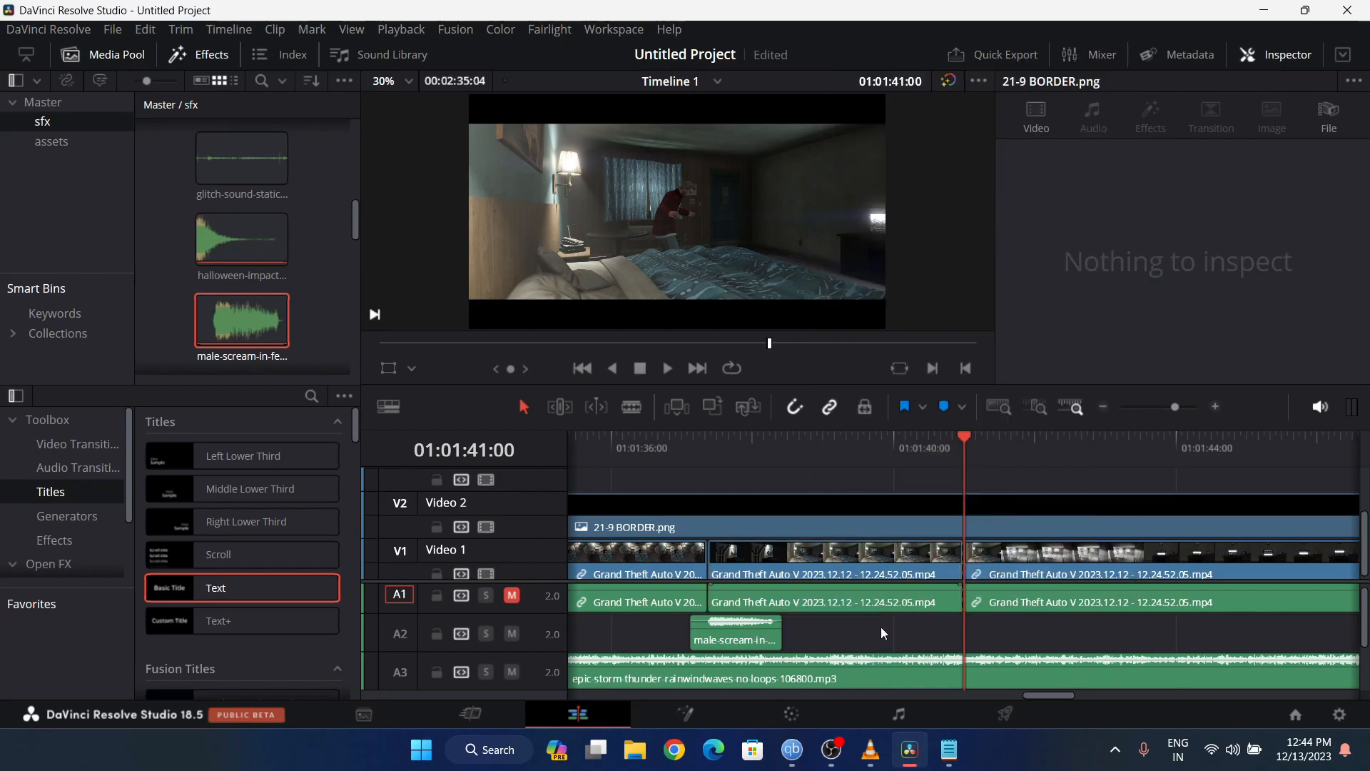
{"action": "left_click_drag", "start_coordinate": [878, 584], "coordinate": [877, 580]}
- Move the scream clip from Audio 2 to Audio 5, align its audible part with the cut at 01:01:37:09, and play it back
{"action": "scroll", "coordinate": [849, 614], "scroll_direction": "down", "scroll_amount": 3}
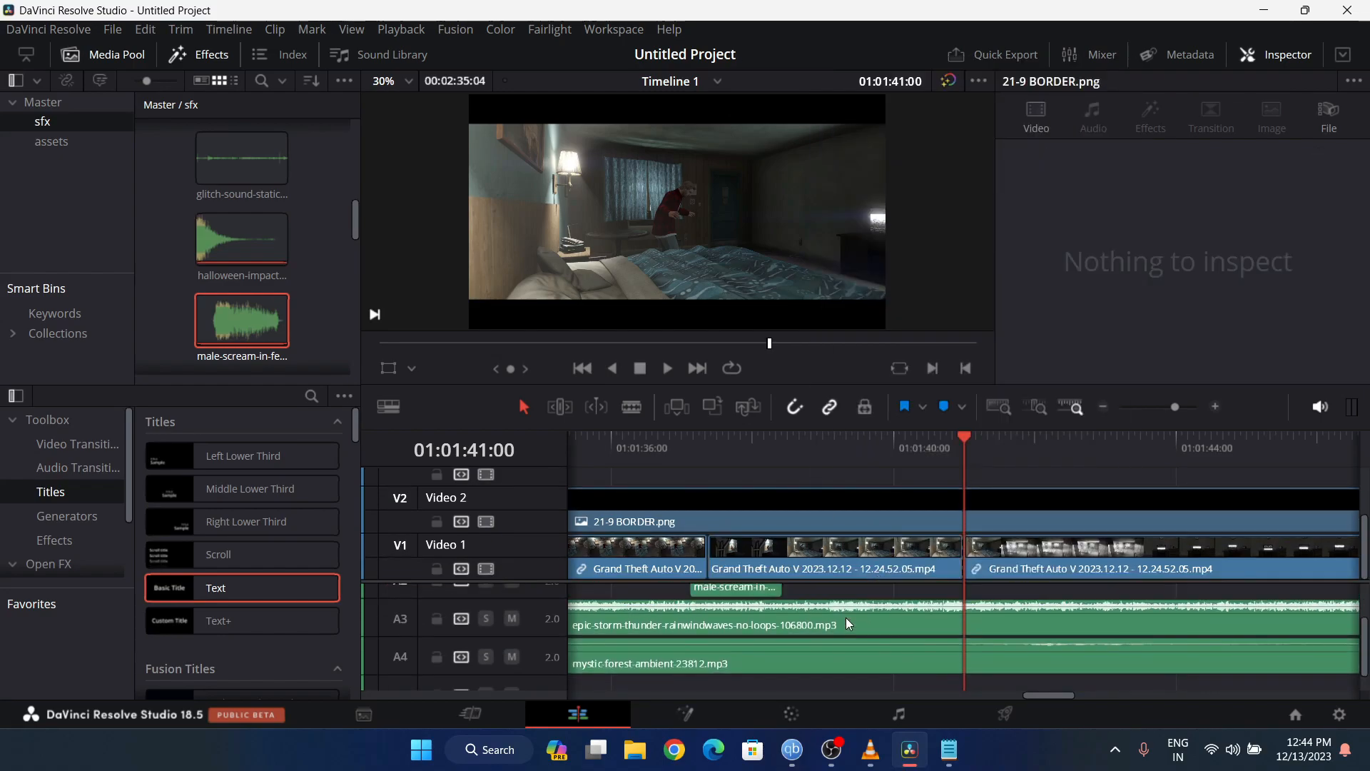
{"action": "left_click_drag", "start_coordinate": [756, 592], "coordinate": [746, 652]}
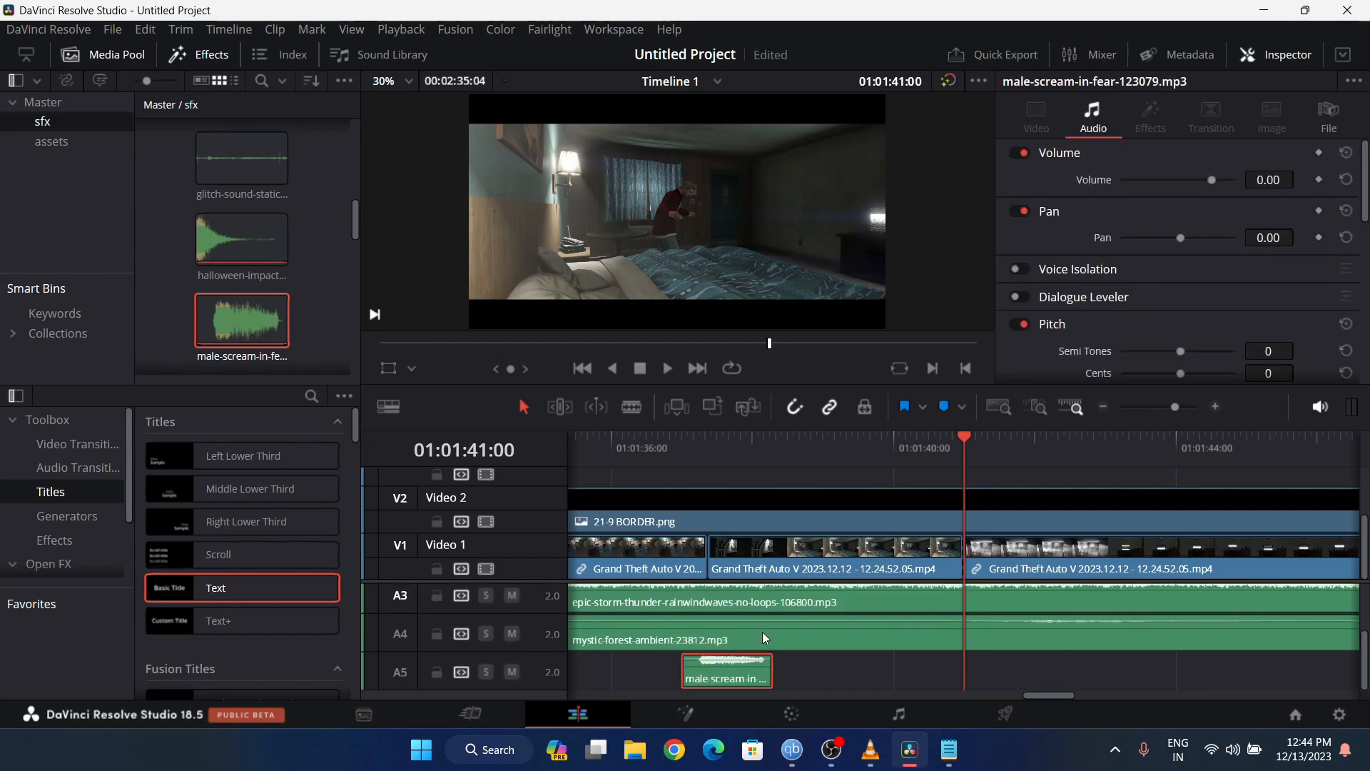
{"action": "left_click", "coordinate": [685, 438]}
{"action": "key", "text": "space"}
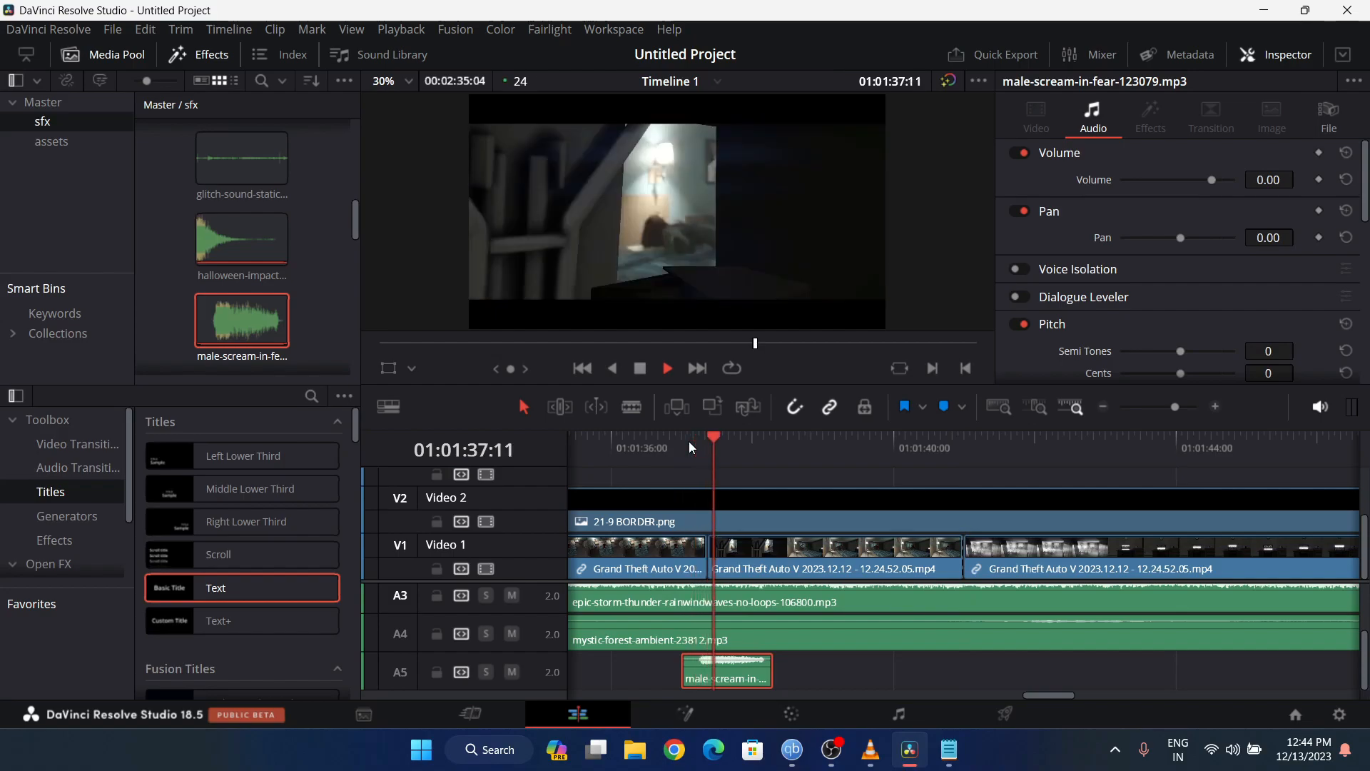
{"action": "key", "text": "space"}
{"action": "left_click_drag", "start_coordinate": [726, 675], "coordinate": [736, 676]}
{"action": "left_click", "coordinate": [693, 439]}
{"action": "key", "text": "space"}
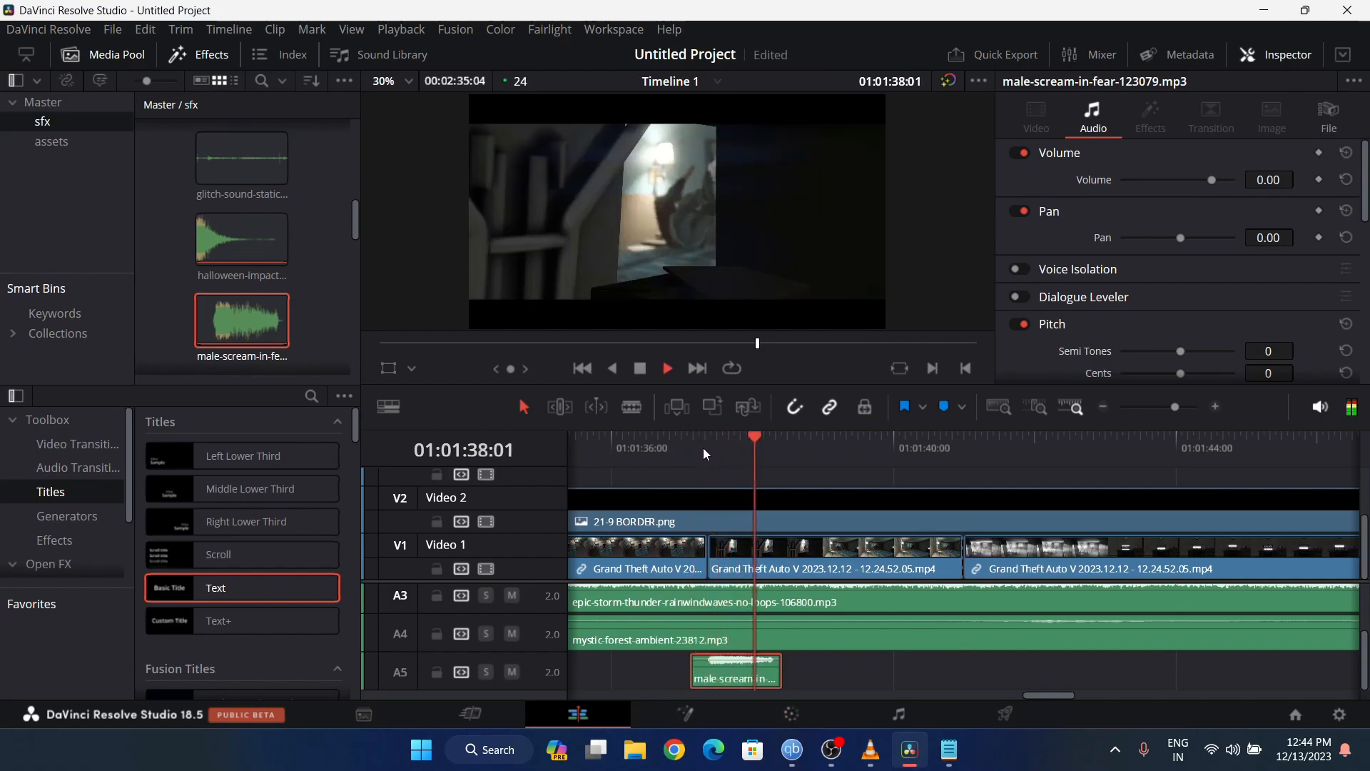
{"action": "key", "text": "space"}
- Move the bedroom shot's audio to Audio 2 at the same position, raise its volume to 30 dB, and play it back
{"action": "scroll", "coordinate": [847, 656], "scroll_direction": "up", "scroll_amount": 2}
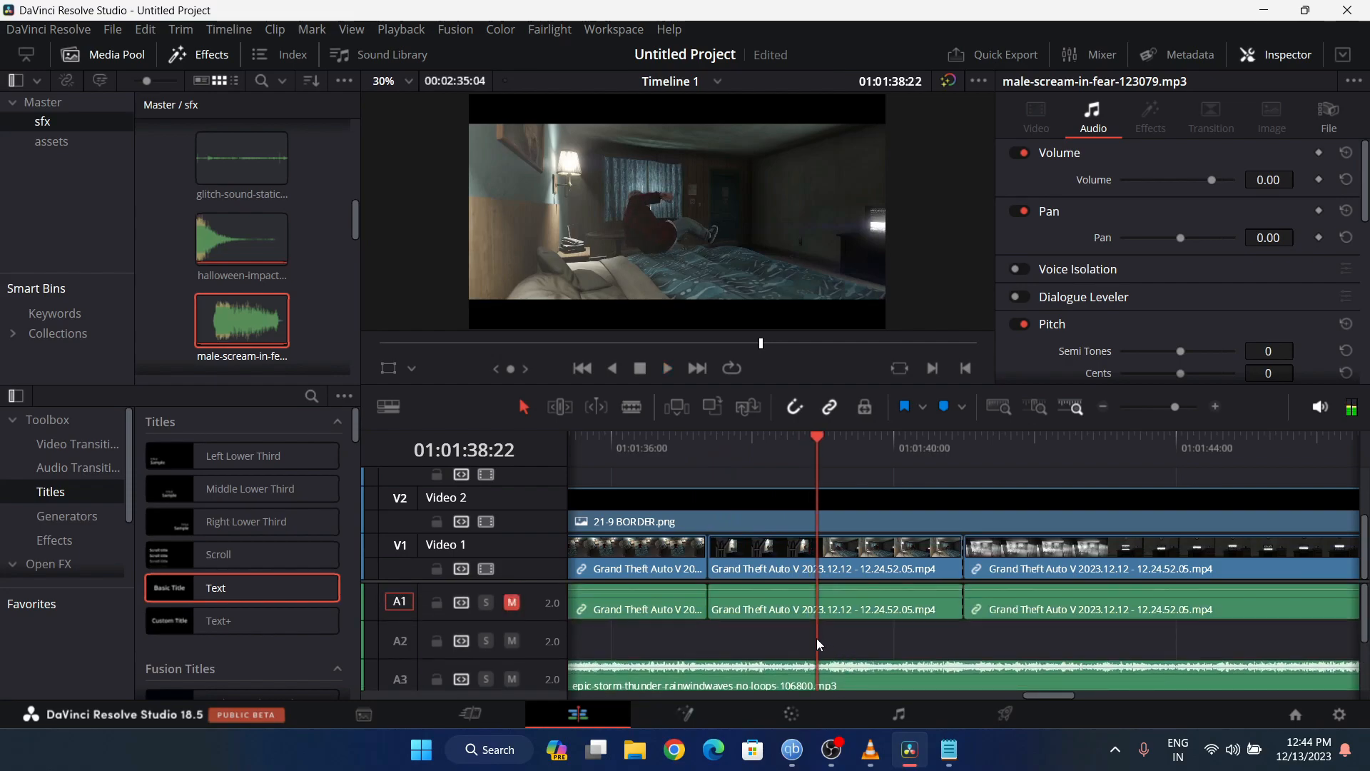
{"action": "left_click", "coordinate": [783, 609]}
{"action": "mouse_move", "coordinate": [790, 609]}
{"action": "left_mouse_down"}
{"action": "mouse_move", "coordinate": [791, 627]}
{"action": "mouse_move", "coordinate": [804, 618]}
{"action": "left_mouse_up"}
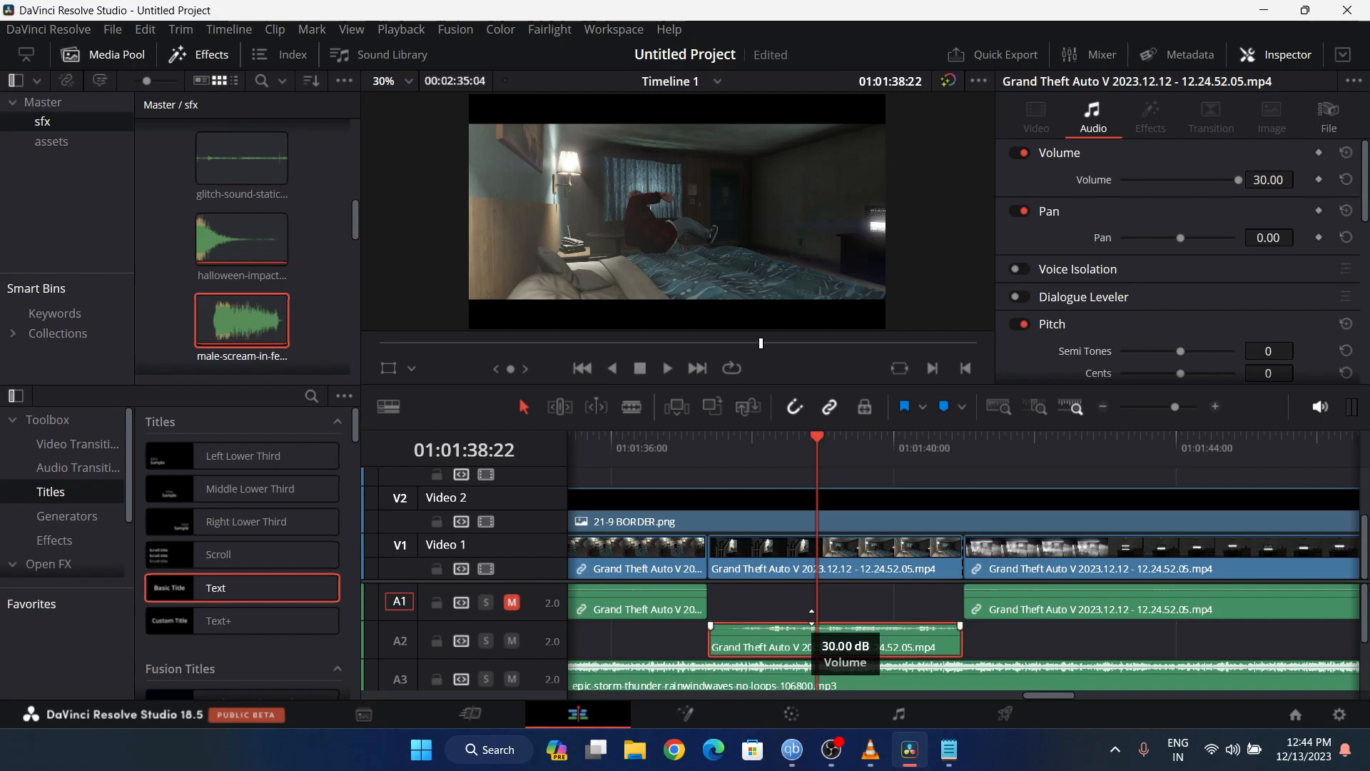
{"action": "left_click", "coordinate": [708, 460]}
{"action": "key", "text": "space"}
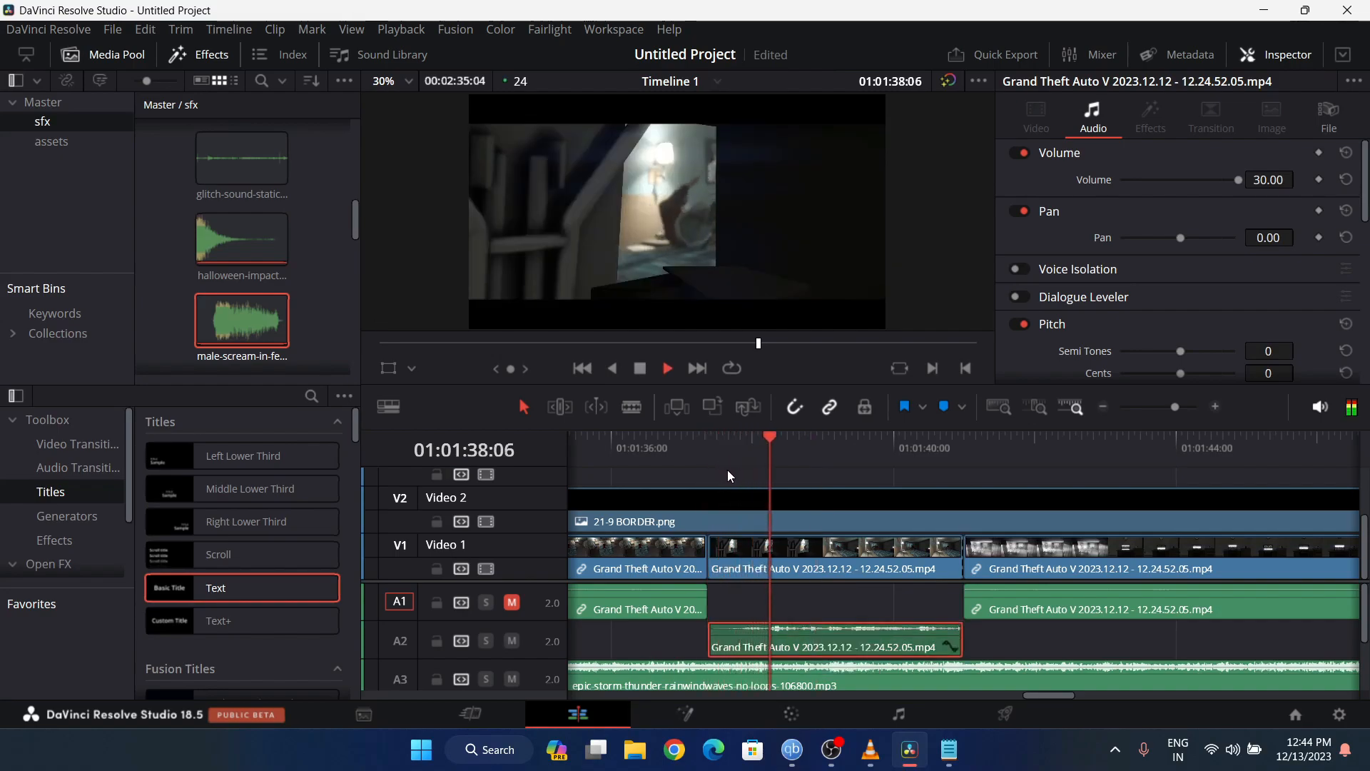
{"action": "key", "text": "space"}
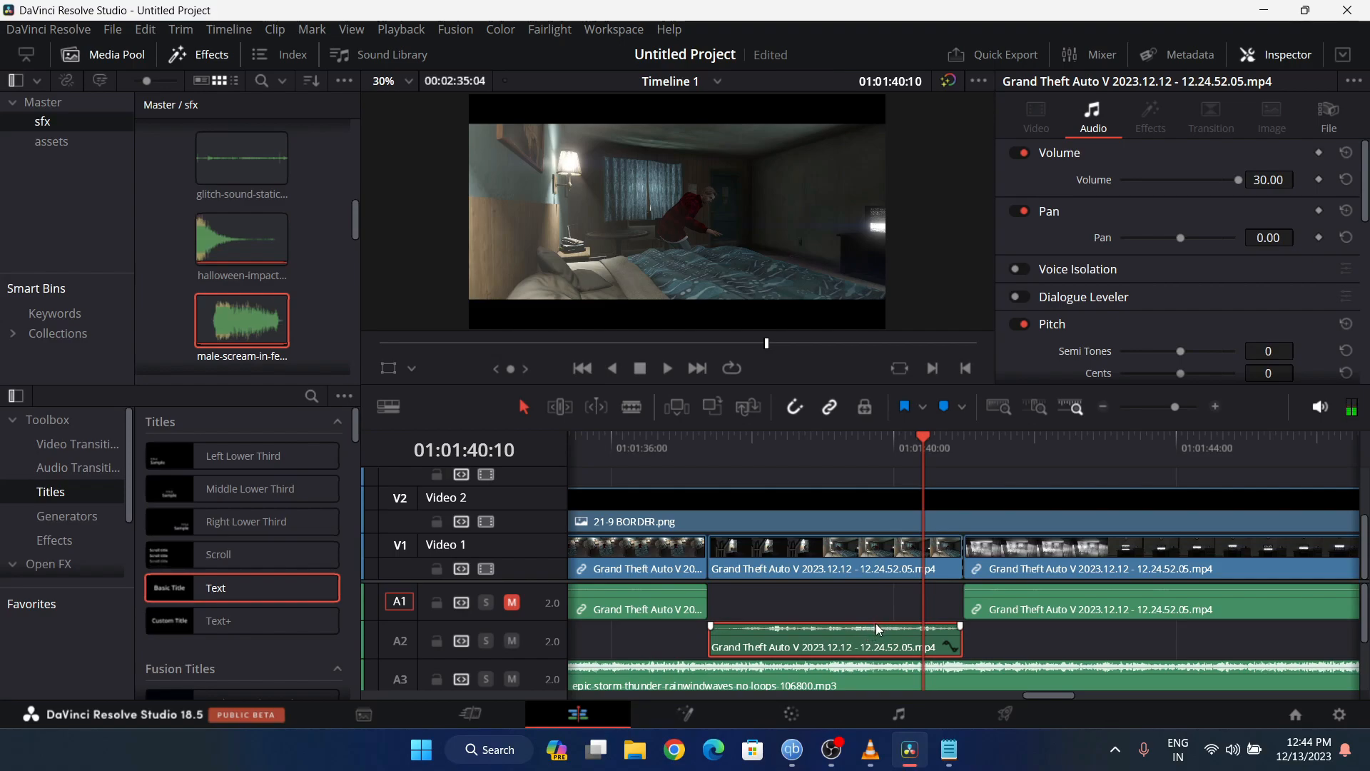
{"action": "left_click_drag", "start_coordinate": [869, 623], "coordinate": [872, 618]}
{"action": "key", "text": "ctrl+s"}
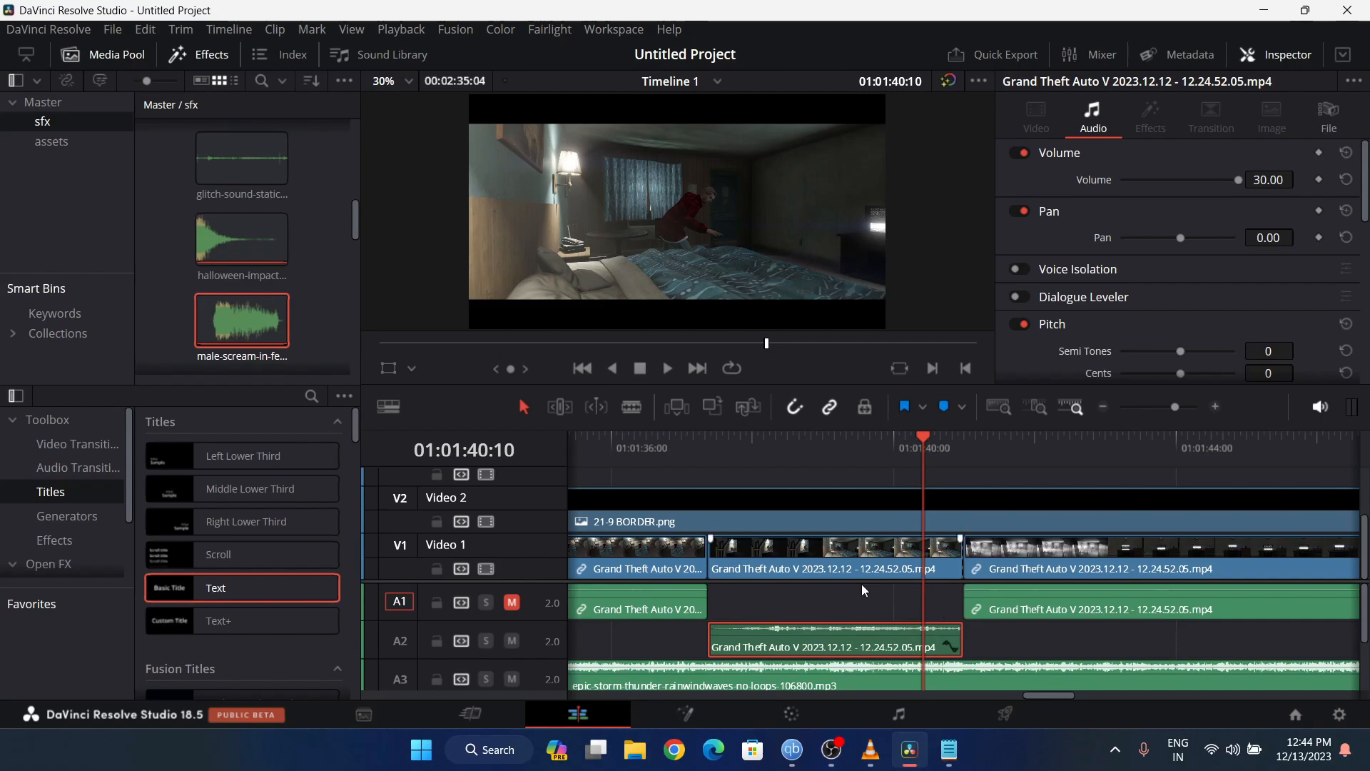
- Split the storm and forest ambience clips at 01:01:37:09, delete the parts after the cut, and play across it
{"action": "scroll", "coordinate": [1050, 630], "scroll_direction": "down", "scroll_amount": 2}
{"action": "scroll", "coordinate": [718, 623], "scroll_direction": "up", "scroll_amount": 1}
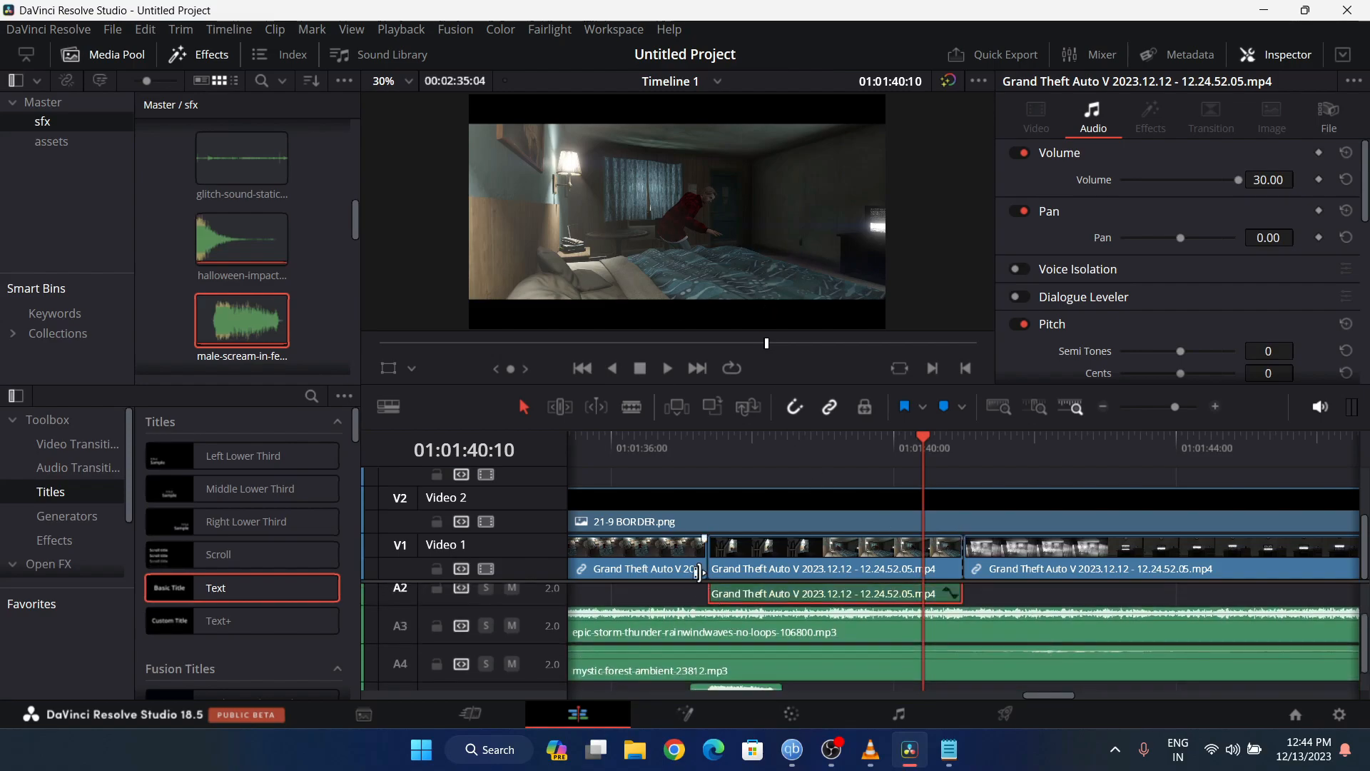
{"action": "left_click", "coordinate": [708, 442]}
{"action": "left_click", "coordinate": [734, 637]}
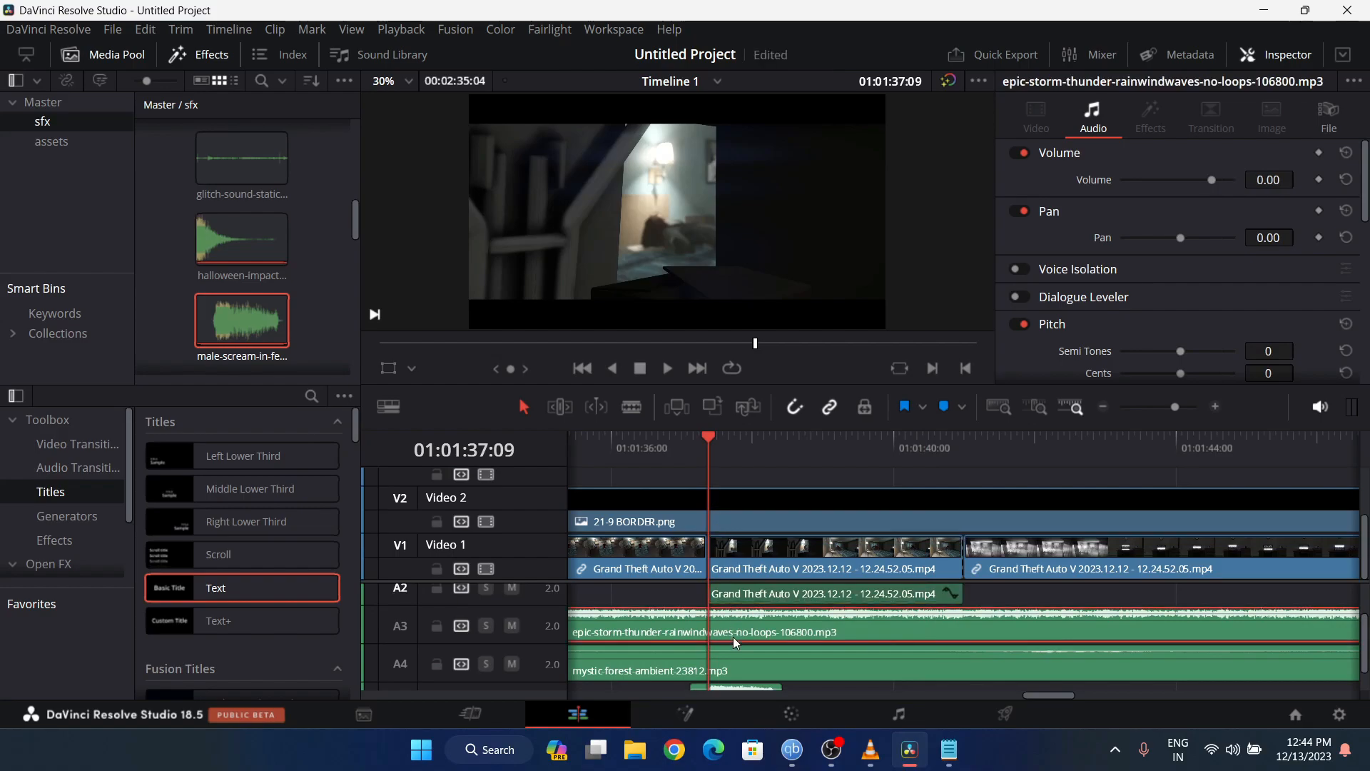
{"action": "left_click", "coordinate": [730, 667], "text": "ctrl"}
{"action": "key", "text": "ctrl+b"}
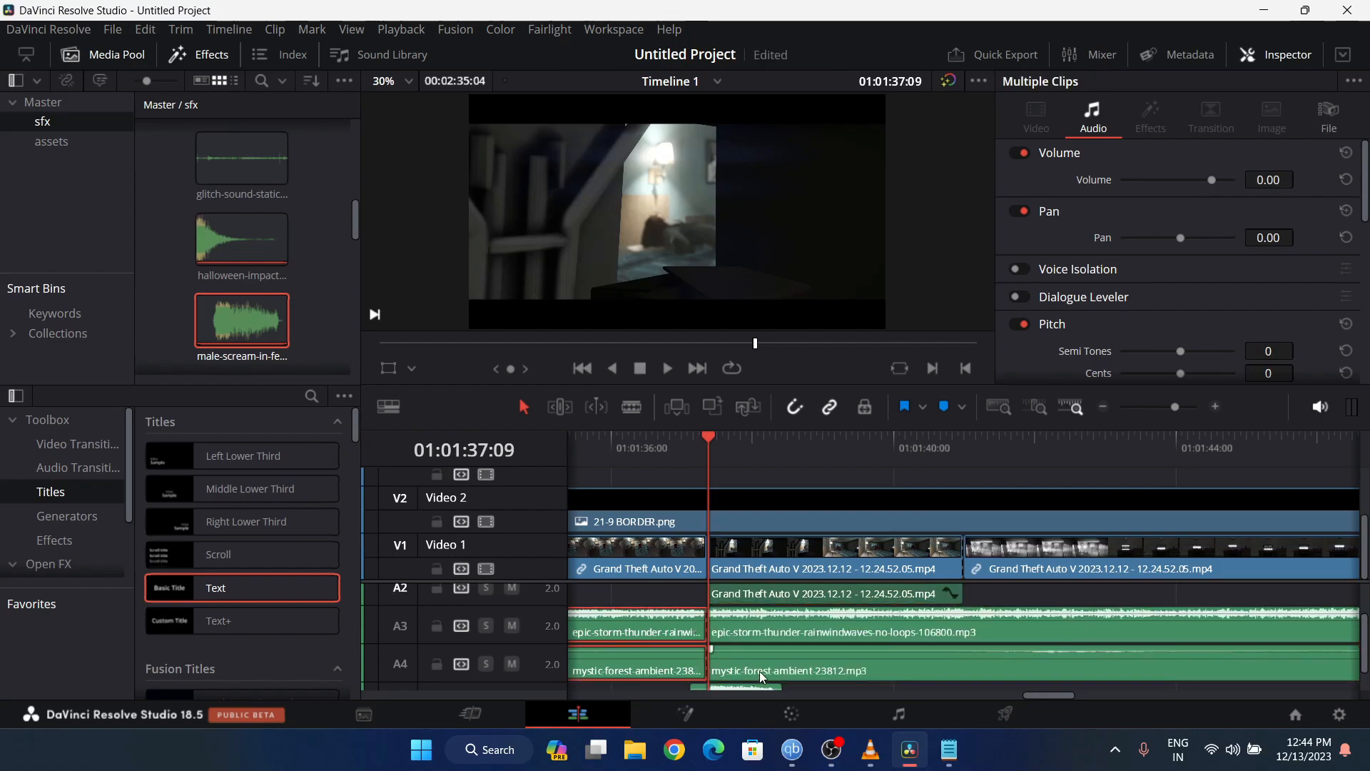
{"action": "left_click", "coordinate": [760, 628], "text": "ctrl"}
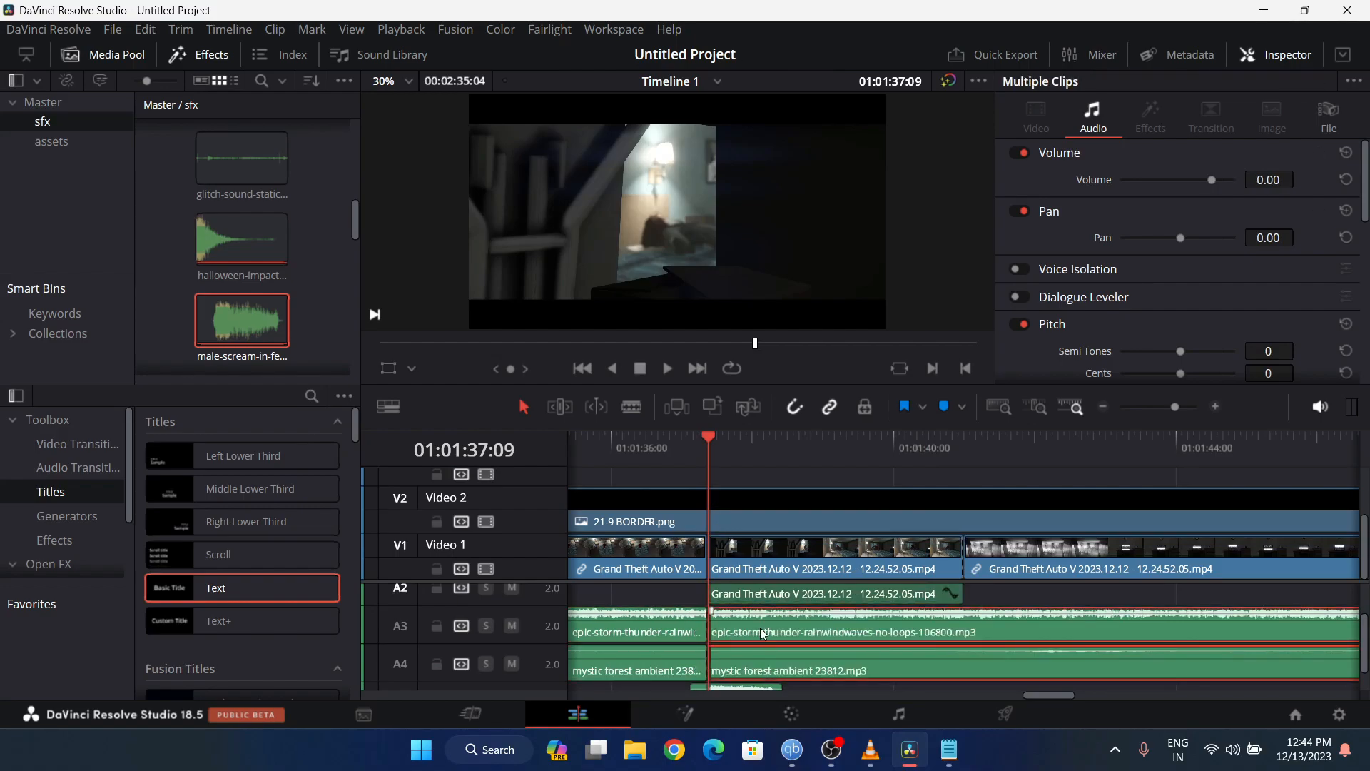
{"action": "key", "text": "Delete"}
{"action": "left_click", "coordinate": [671, 452]}
{"action": "key", "text": "space"}
{"action": "key", "text": "space"}
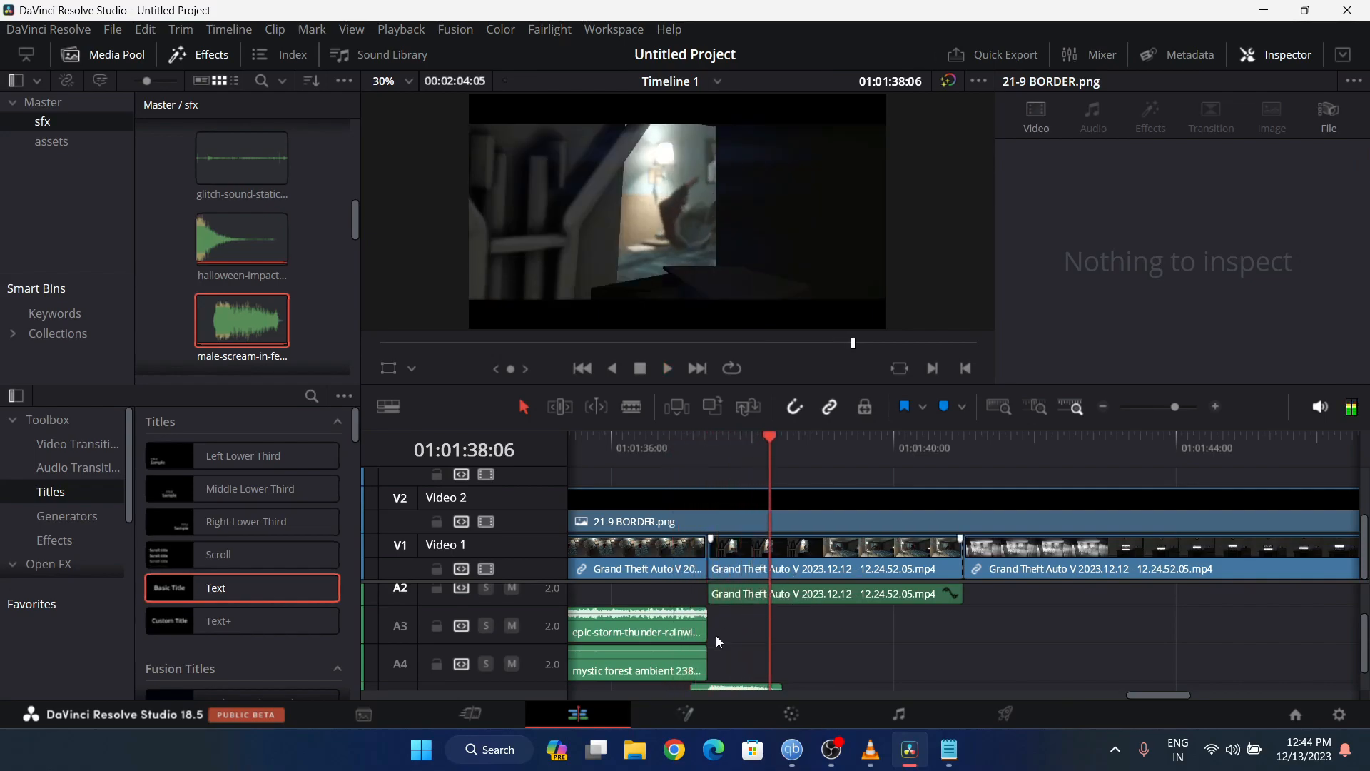
- Split the storm and forest clips at 01:01:26:19, the cut to the overhead bed shot, delete the parts after it, and play across the cut
{"action": "left_click_drag", "start_coordinate": [1163, 695], "coordinate": [1093, 697]}
{"action": "left_click", "coordinate": [748, 444]}
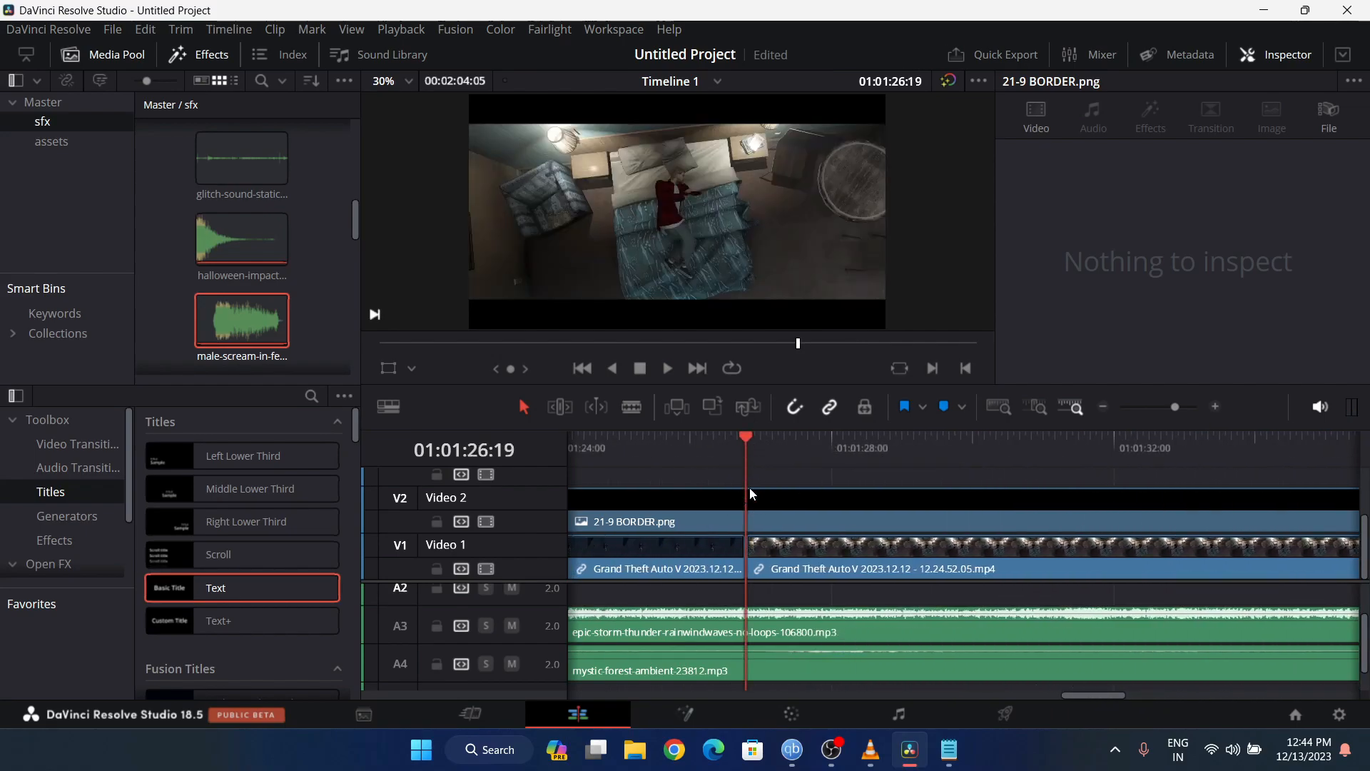
{"action": "left_click", "coordinate": [789, 623]}
{"action": "left_click", "coordinate": [801, 658], "text": "ctrl"}
{"action": "key", "text": "ctrl+b"}
{"action": "left_click", "coordinate": [809, 621]}
{"action": "left_click", "coordinate": [819, 671], "text": "ctrl"}
{"action": "key", "text": "Delete"}
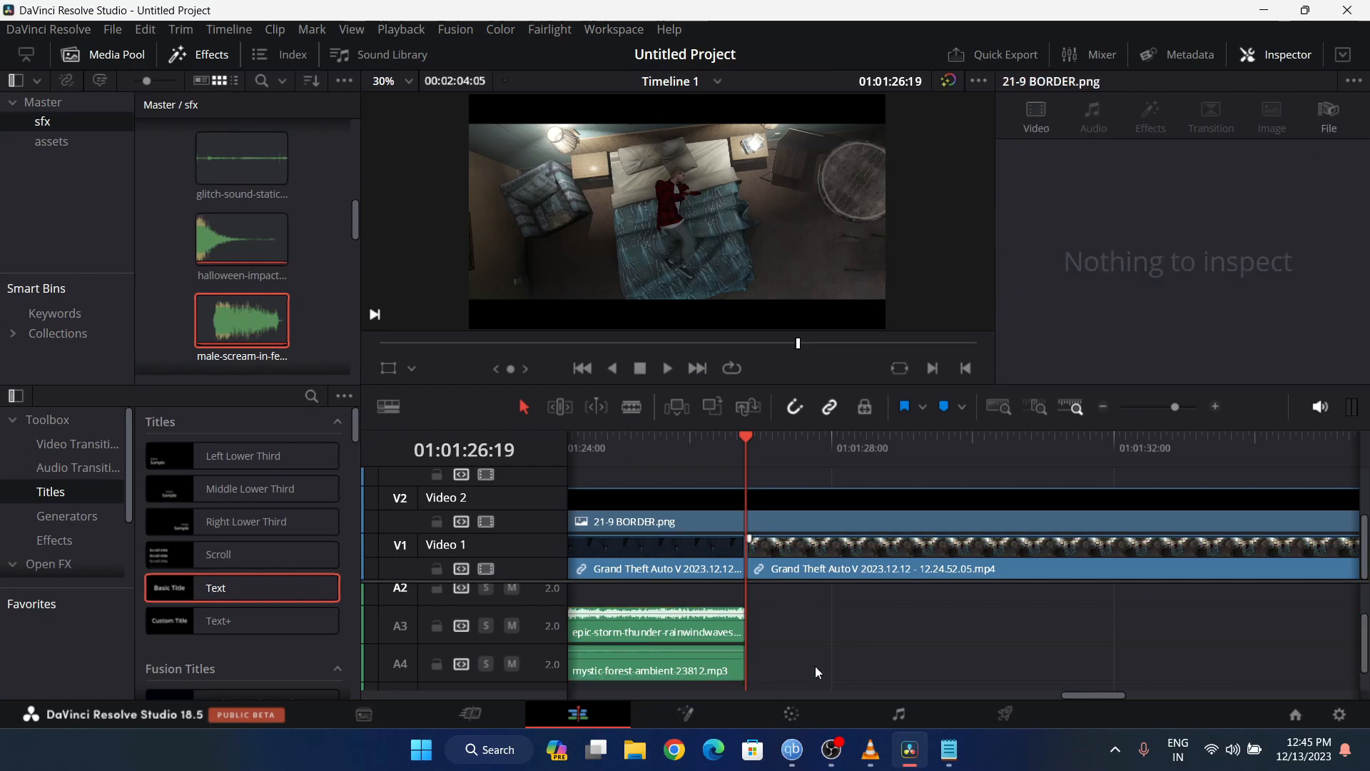
{"action": "left_click", "coordinate": [660, 431]}
{"action": "key", "text": "space"}
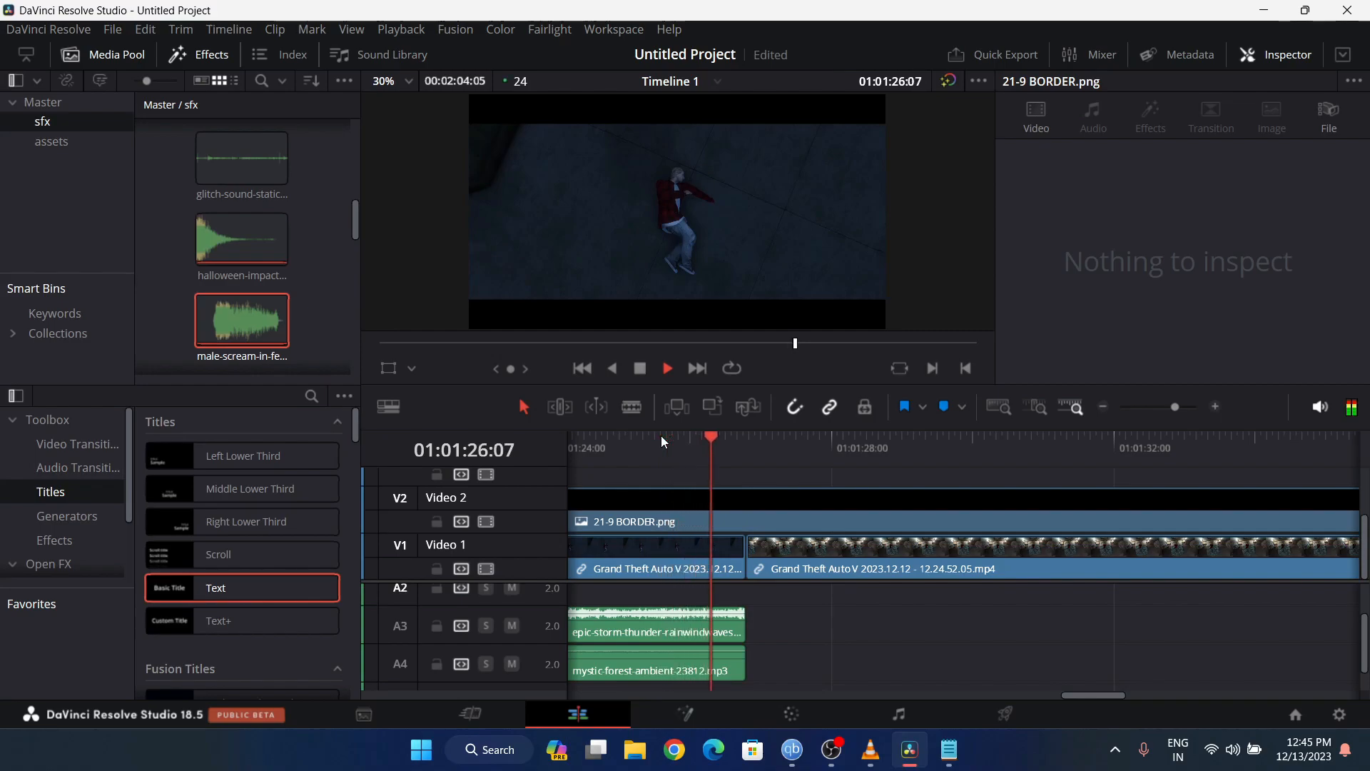
{"action": "key", "text": "space"}
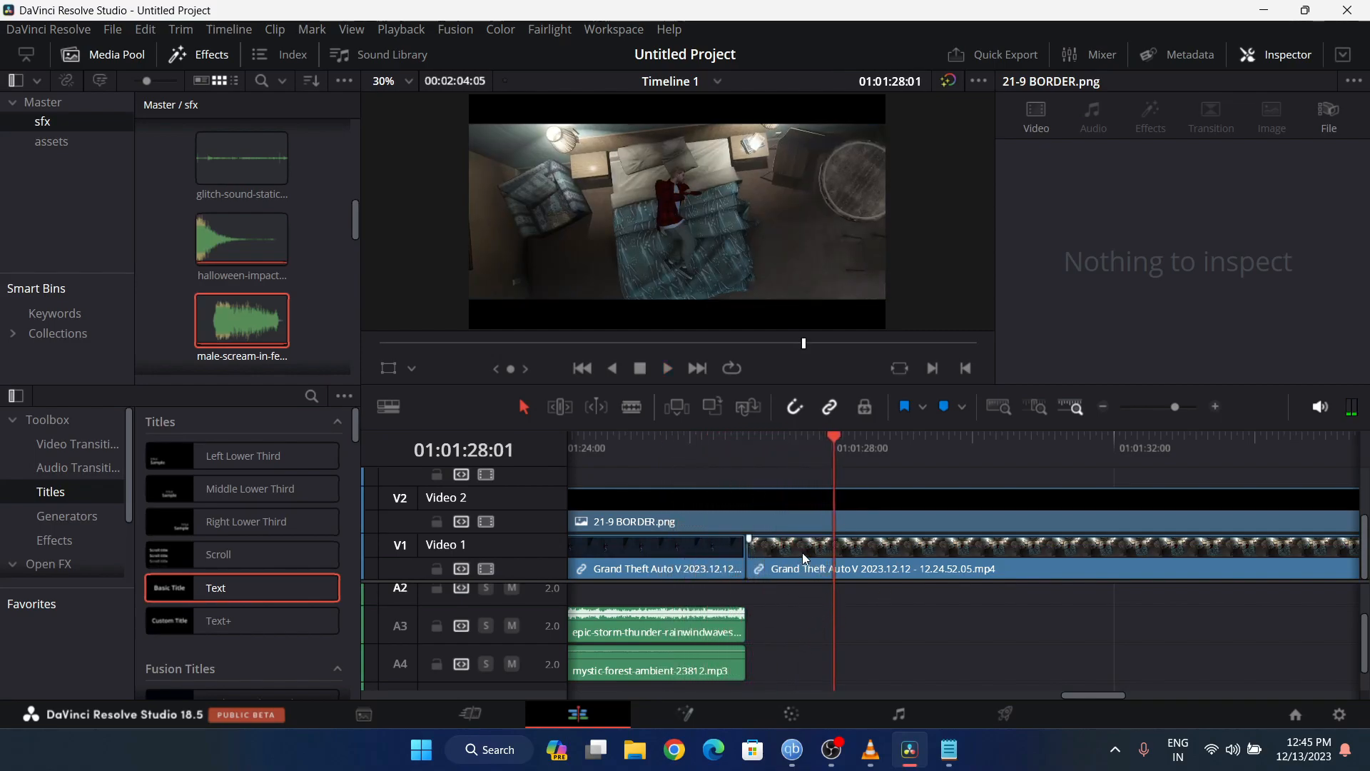
- Find the wind-outside-sound-ambient file in the sfx bin and place it on Audio 3 directly after the storm clip at 01:01:26:19
{"action": "double_click", "coordinate": [287, 298]}
{"action": "scroll", "coordinate": [289, 300], "scroll_direction": "down", "scroll_amount": 5}
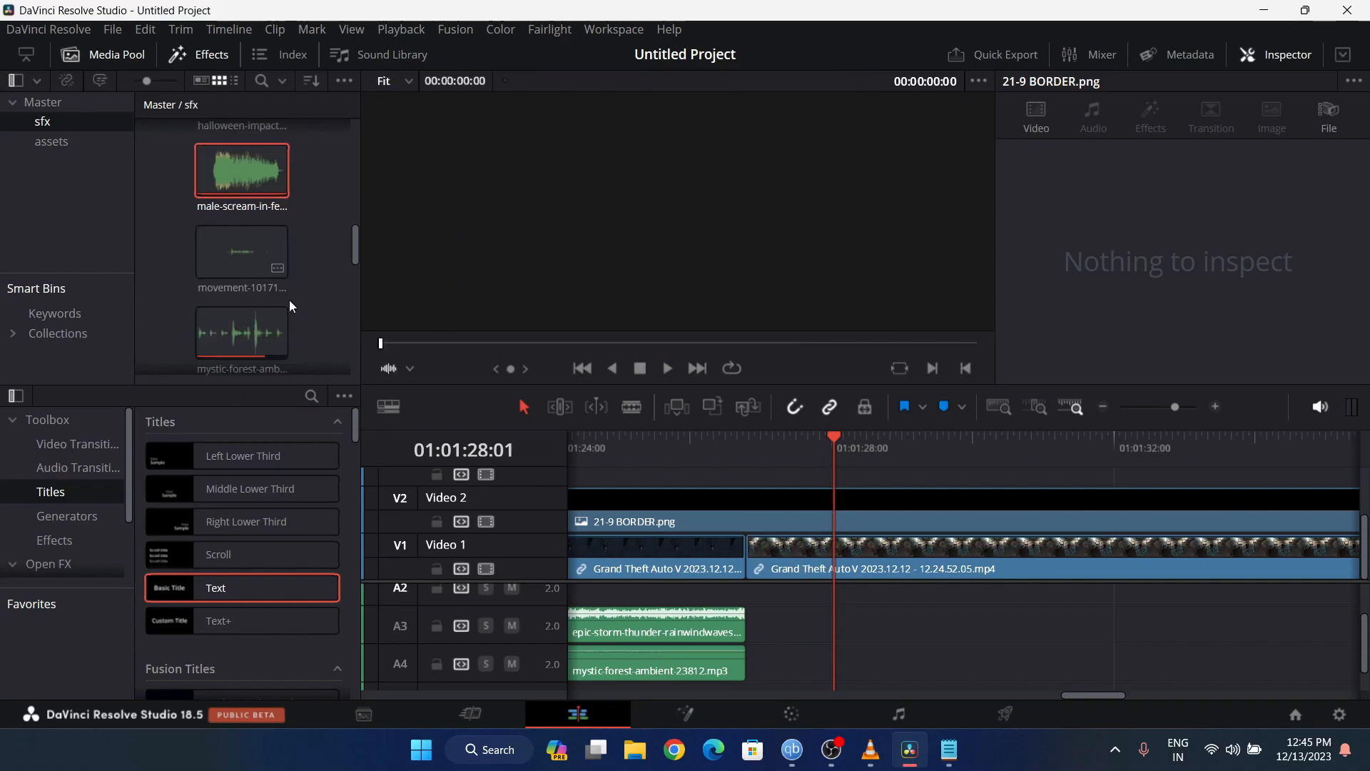
{"action": "scroll", "coordinate": [289, 300], "scroll_direction": "down", "scroll_amount": 3}
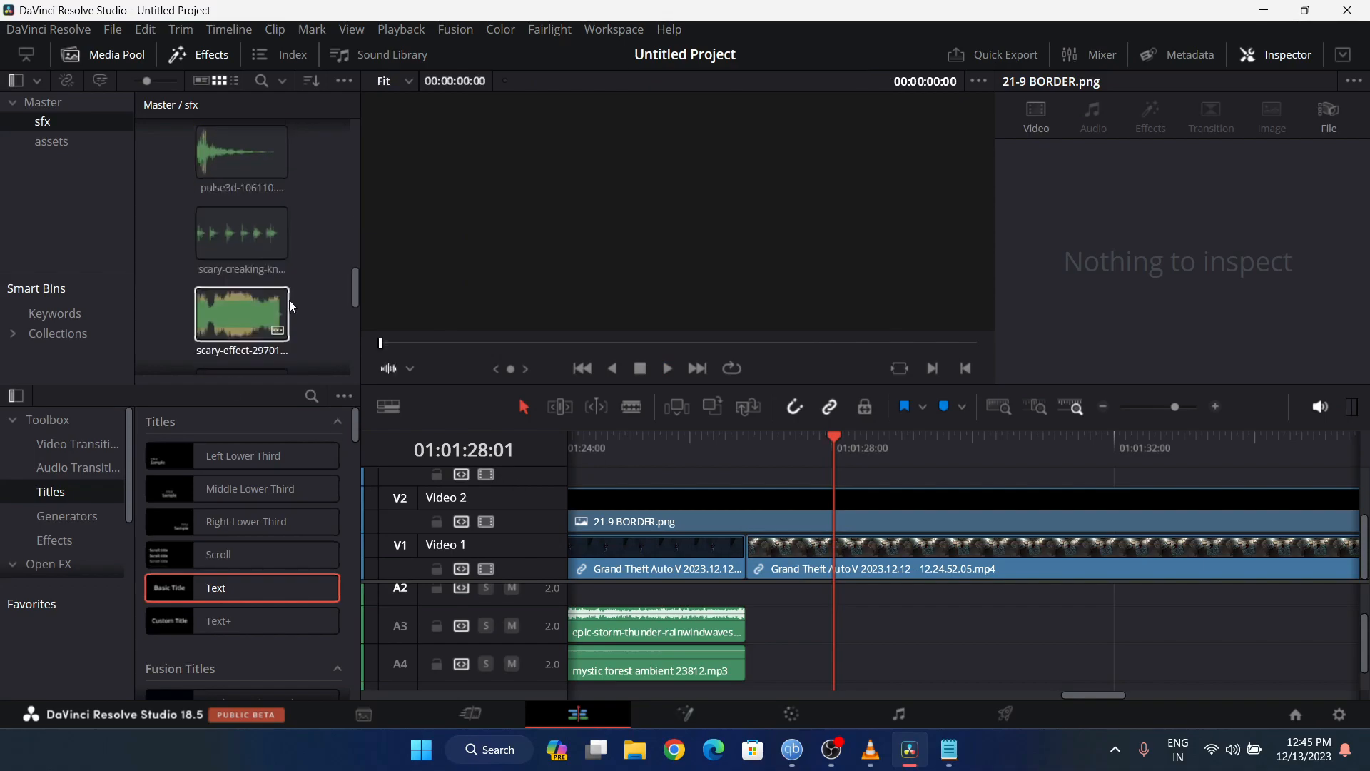
{"action": "scroll", "coordinate": [306, 358], "scroll_direction": "down", "scroll_amount": 2}
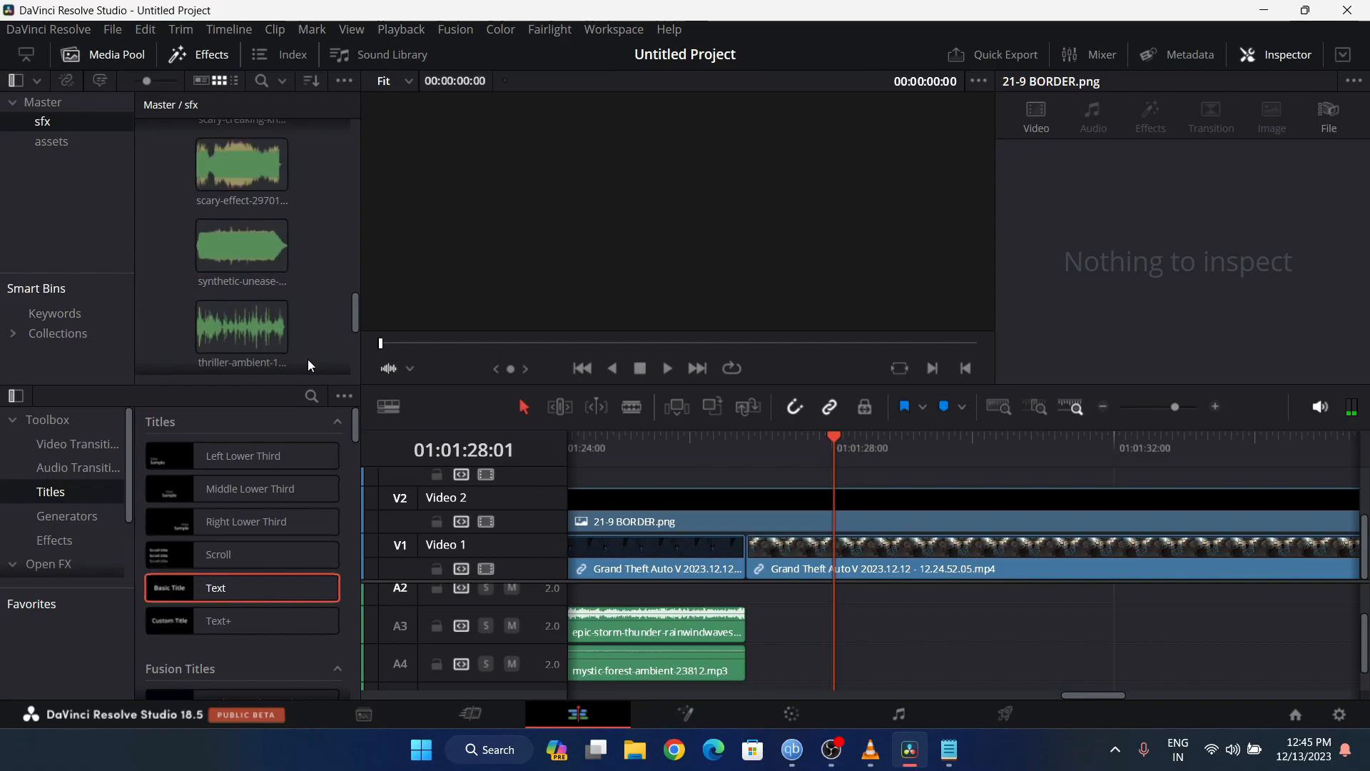
{"action": "scroll", "coordinate": [307, 358], "scroll_direction": "down", "scroll_amount": 2}
{"action": "scroll", "coordinate": [308, 342], "scroll_direction": "down", "scroll_amount": 2}
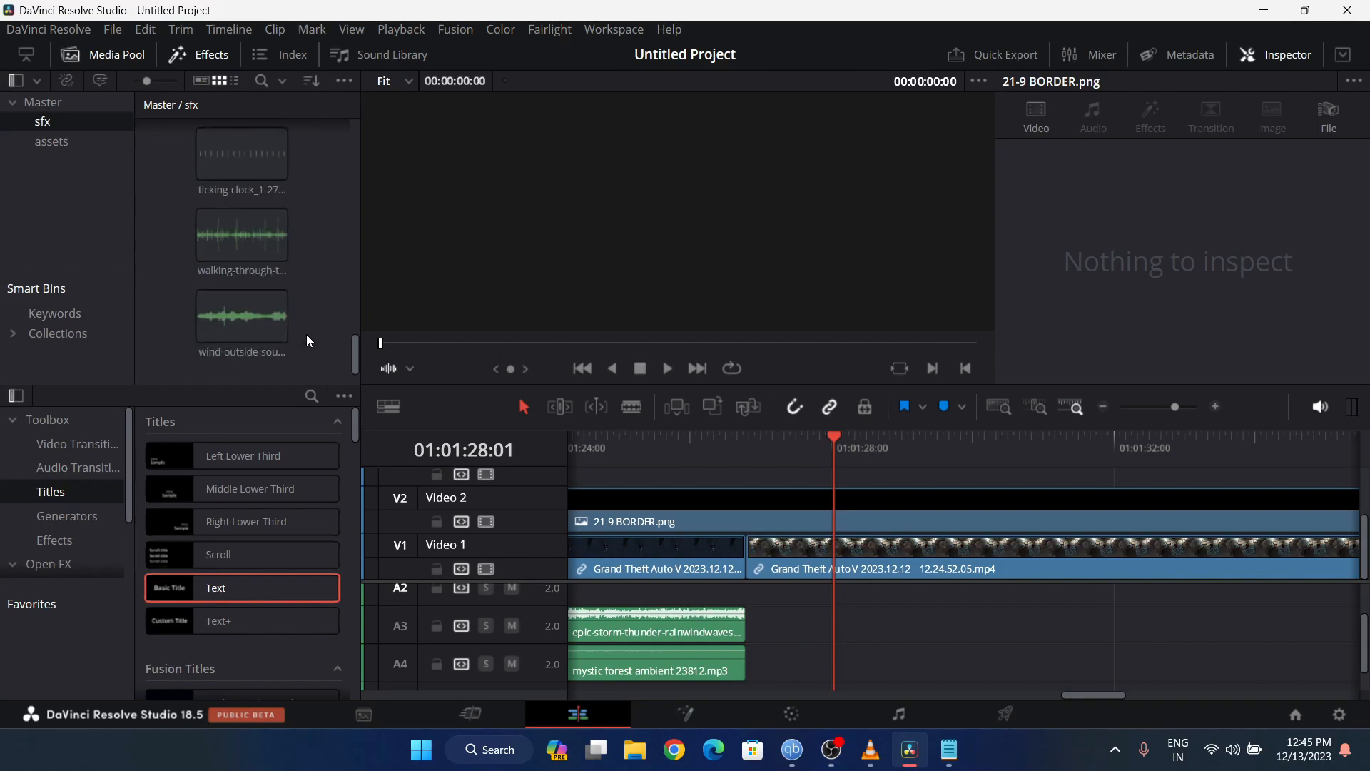
{"action": "left_click_drag", "start_coordinate": [257, 324], "coordinate": [759, 615]}
- Remove the wind clip's opening up to 01:01:27:22 and shift the remainder back to the cut at 01:01:26:19
{"action": "left_click", "coordinate": [746, 439]}
{"action": "key", "text": "space"}
{"action": "left_click", "coordinate": [855, 621]}
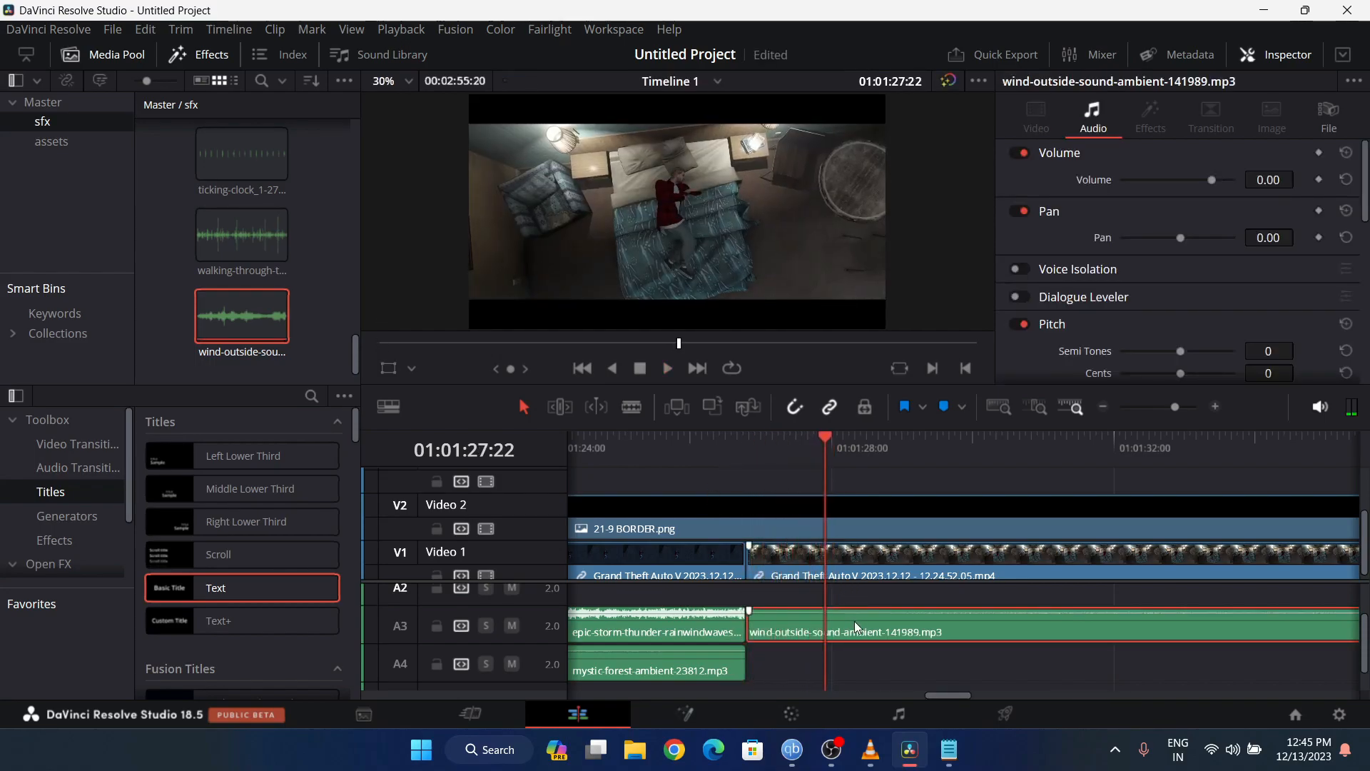
{"action": "key", "text": "ctrl+b"}
{"action": "left_click", "coordinate": [803, 618]}
{"action": "key", "text": "Delete"}
{"action": "left_click_drag", "start_coordinate": [845, 618], "coordinate": [772, 610]}
- Play from 01:01:26:11 through the bed and bedroom shots to check the wind ambience and the scream
{"action": "left_click", "coordinate": [722, 443]}
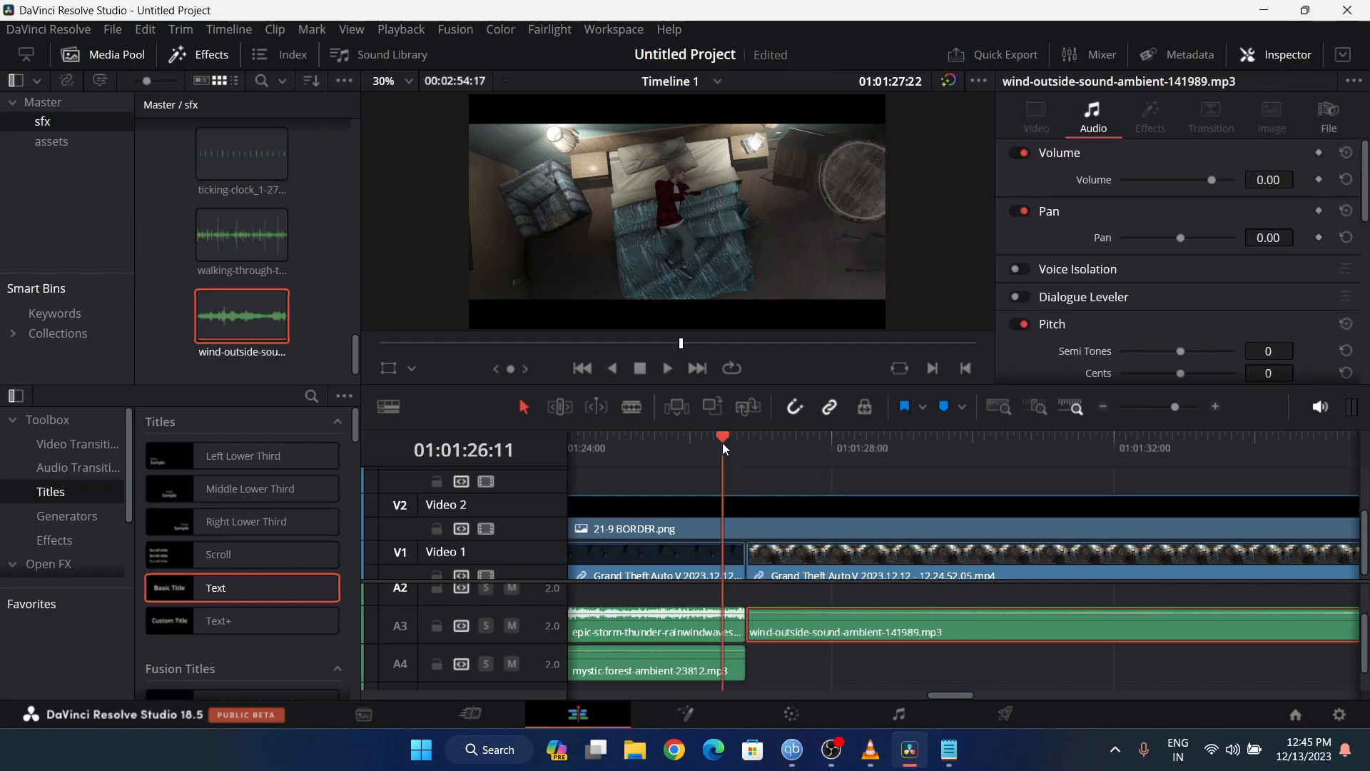
{"action": "left_click", "coordinate": [815, 473]}
{"action": "key", "text": "space"}
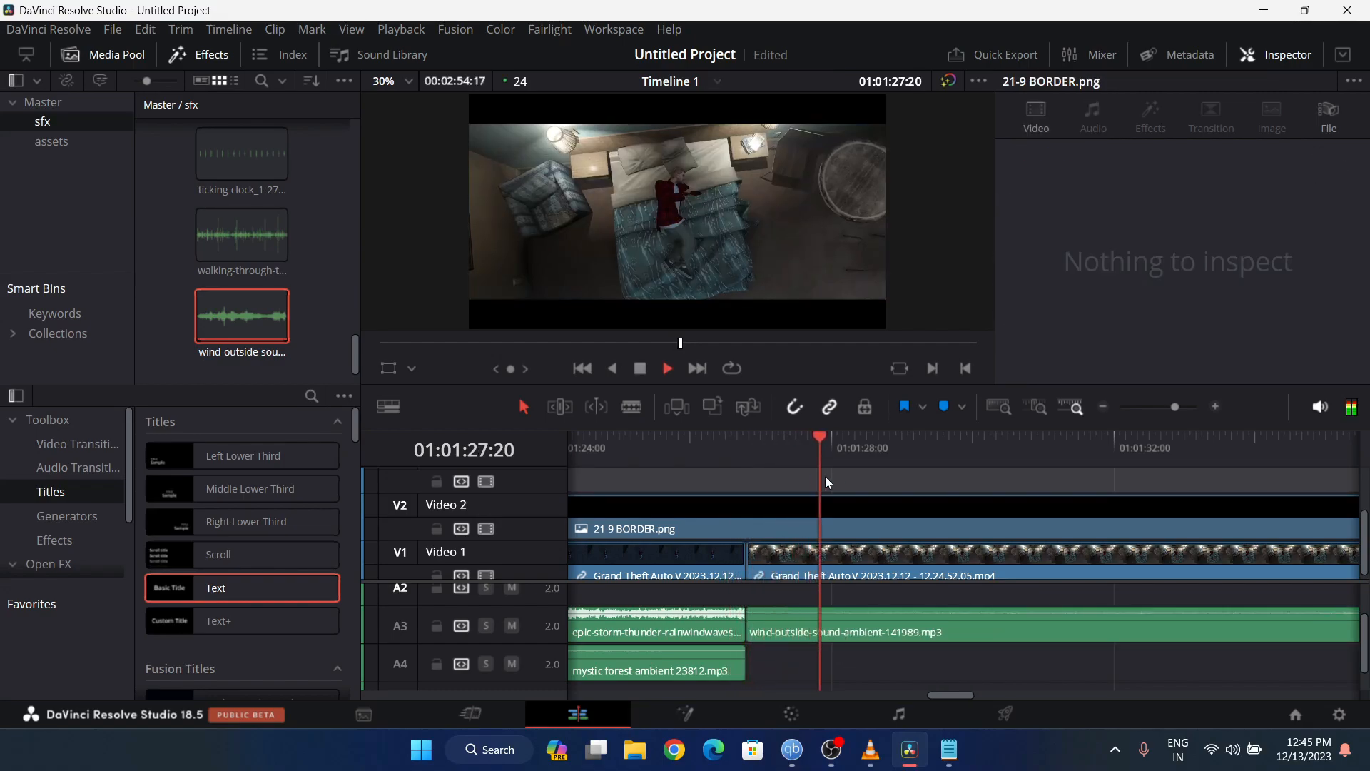
{"action": "left_click_drag", "start_coordinate": [1166, 408], "coordinate": [1162, 410]}
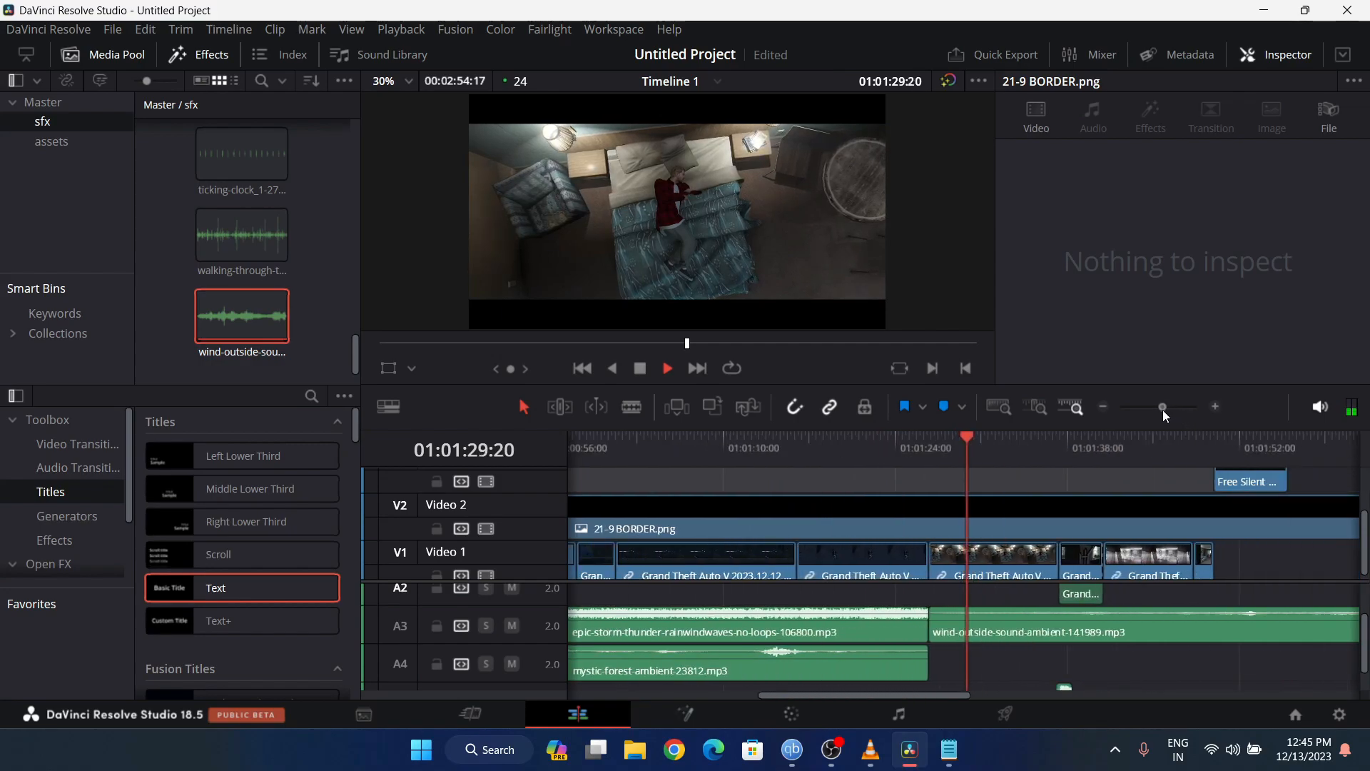
{"action": "left_click_drag", "start_coordinate": [918, 693], "coordinate": [977, 692]}
{"action": "scroll", "coordinate": [1029, 656], "scroll_direction": "down", "scroll_amount": 1}
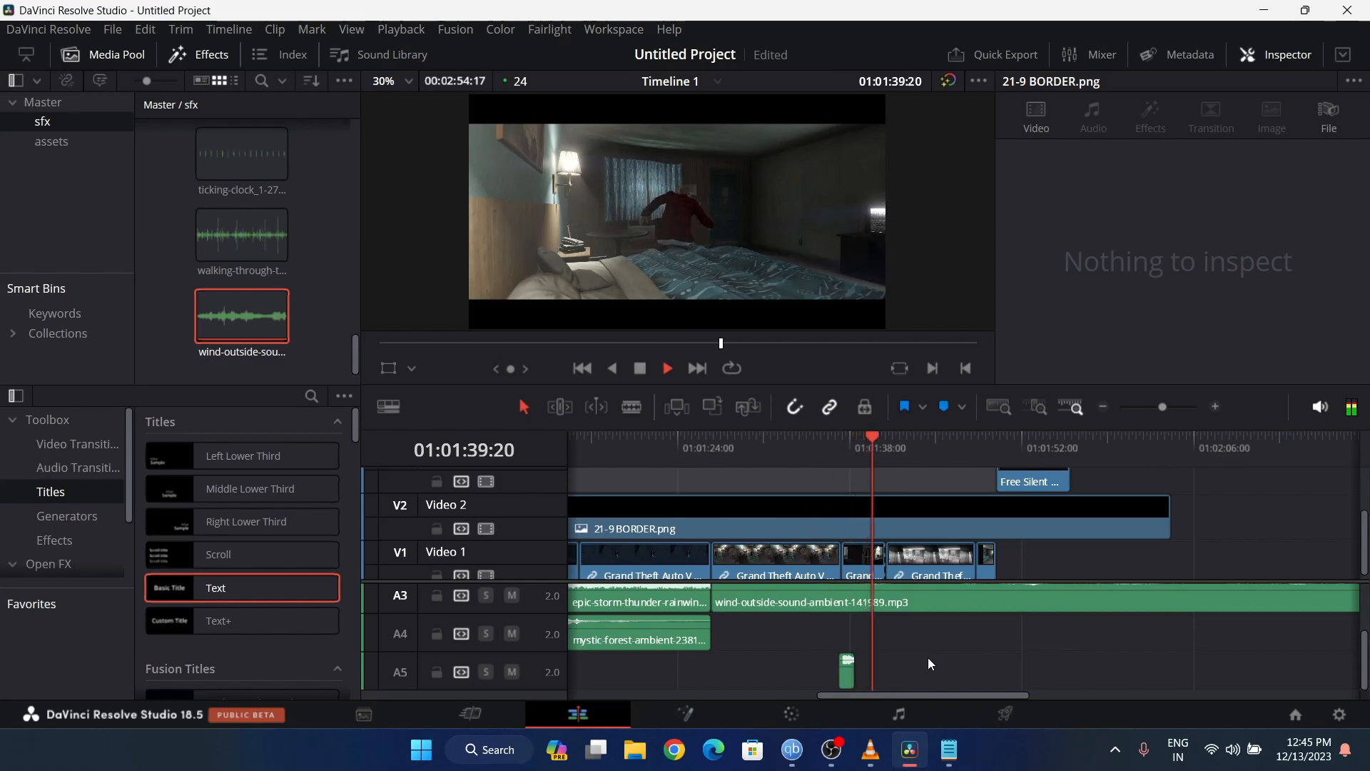
- Move the male-scream-in-fear clip from Audio 5 up to Audio 4, keeping its position in time
{"action": "scroll", "coordinate": [928, 657], "scroll_direction": "up", "scroll_amount": 3}
{"action": "key", "text": "space"}
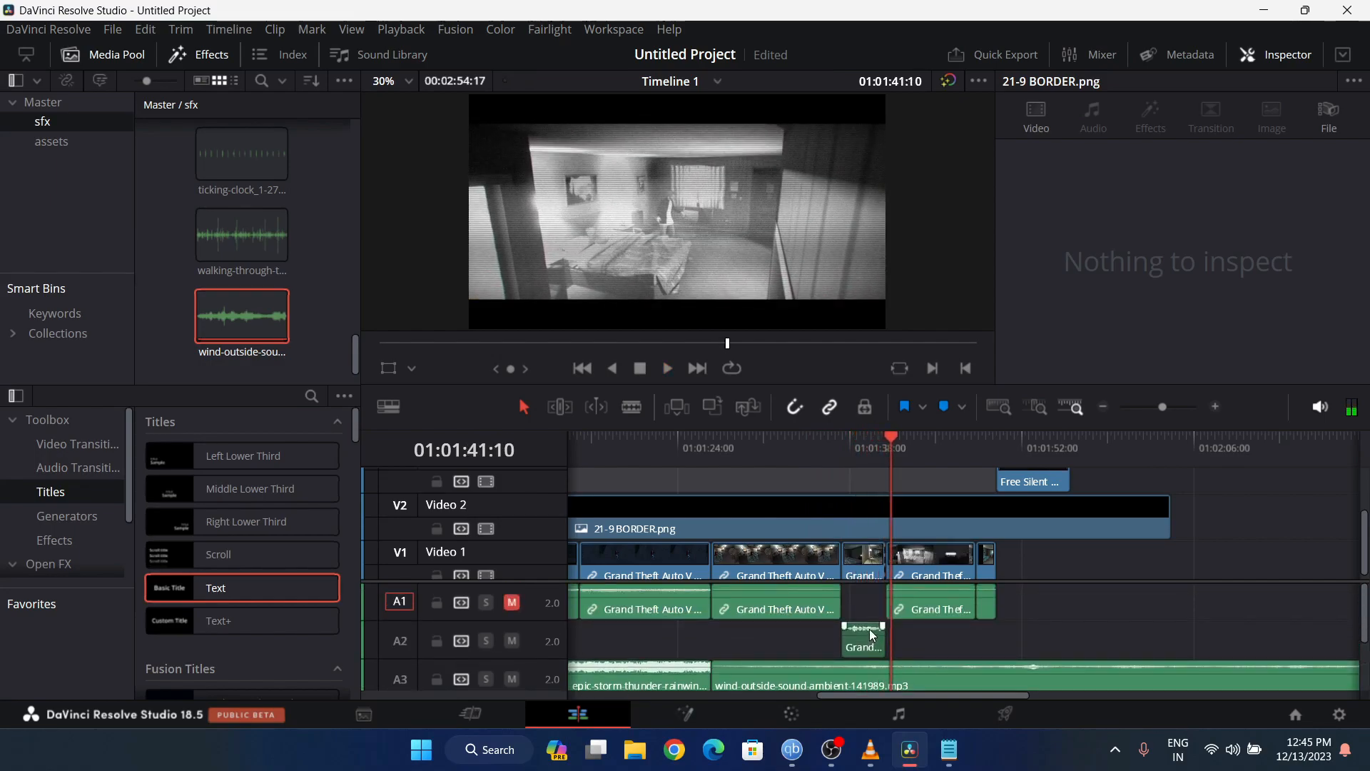
{"action": "scroll", "coordinate": [859, 638], "scroll_direction": "up", "scroll_amount": 5}
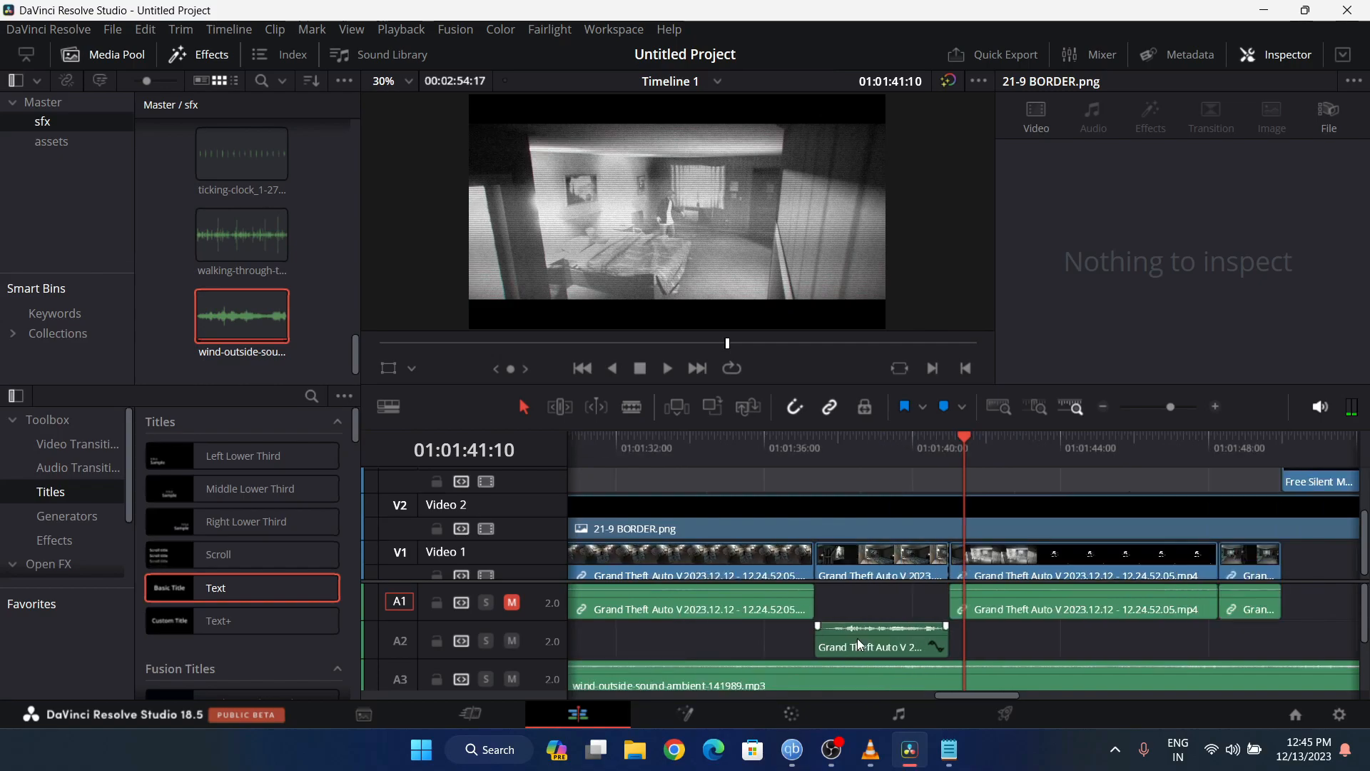
{"action": "scroll", "coordinate": [758, 614], "scroll_direction": "down", "scroll_amount": 3}
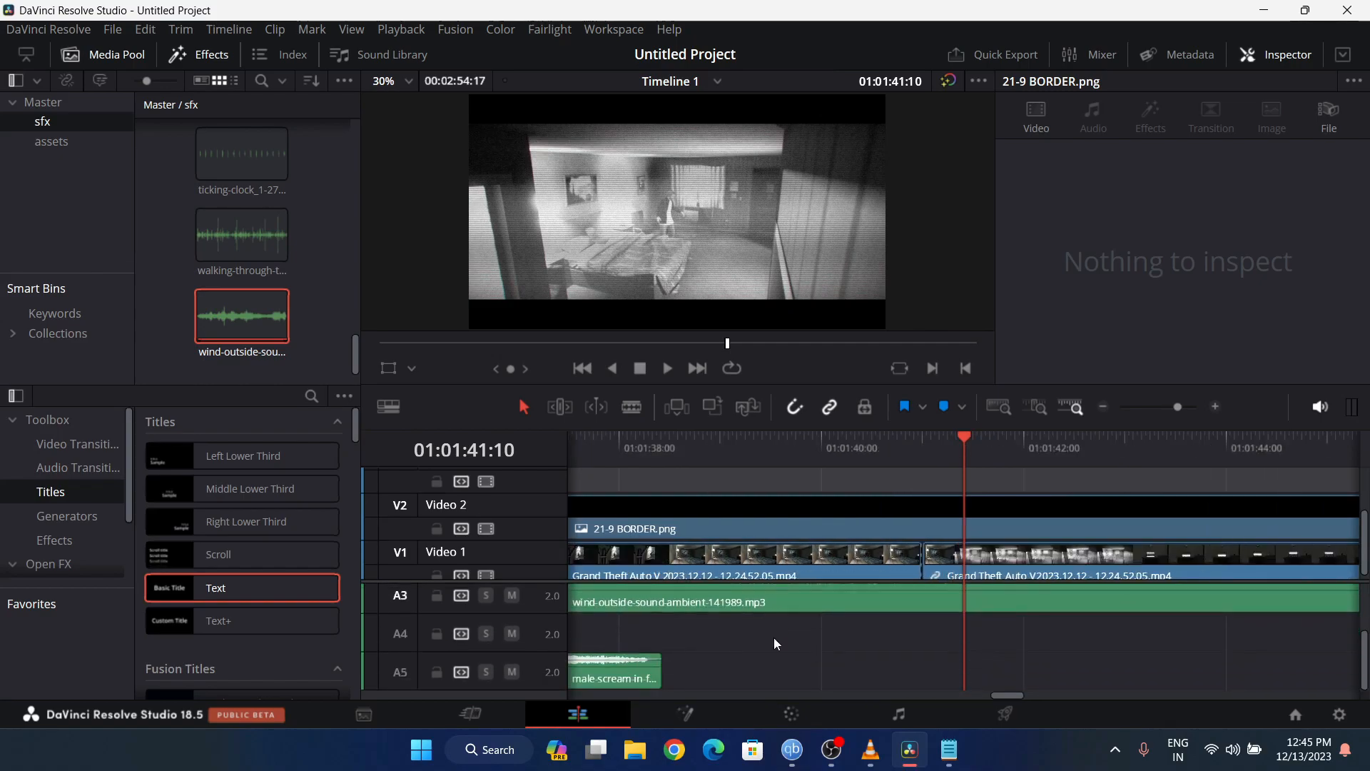
{"action": "left_click_drag", "start_coordinate": [1024, 695], "coordinate": [1009, 695]}
{"action": "left_click_drag", "start_coordinate": [780, 651], "coordinate": [791, 677]}
{"action": "left_click", "coordinate": [794, 656]}
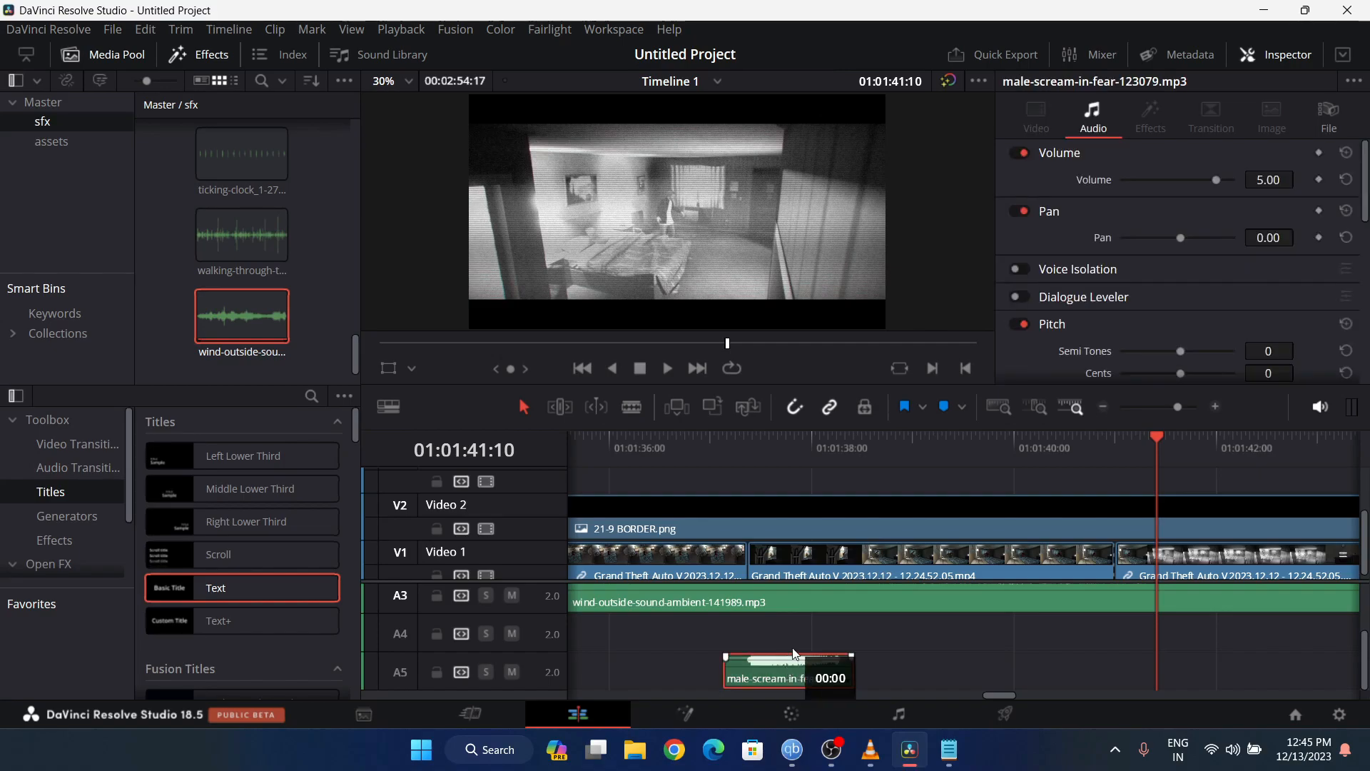
{"action": "scroll", "coordinate": [815, 643], "scroll_direction": "up", "scroll_amount": 3}
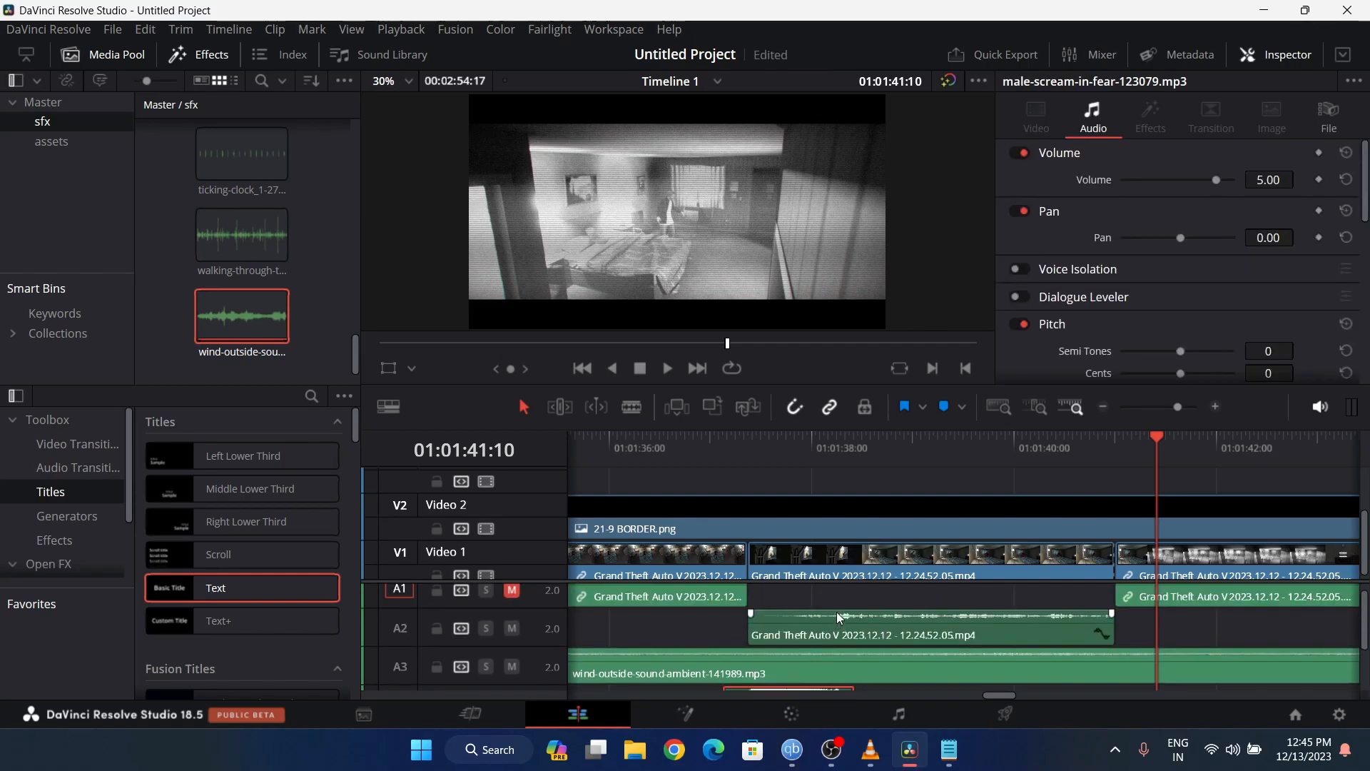
{"action": "scroll", "coordinate": [842, 615], "scroll_direction": "down", "scroll_amount": 1}
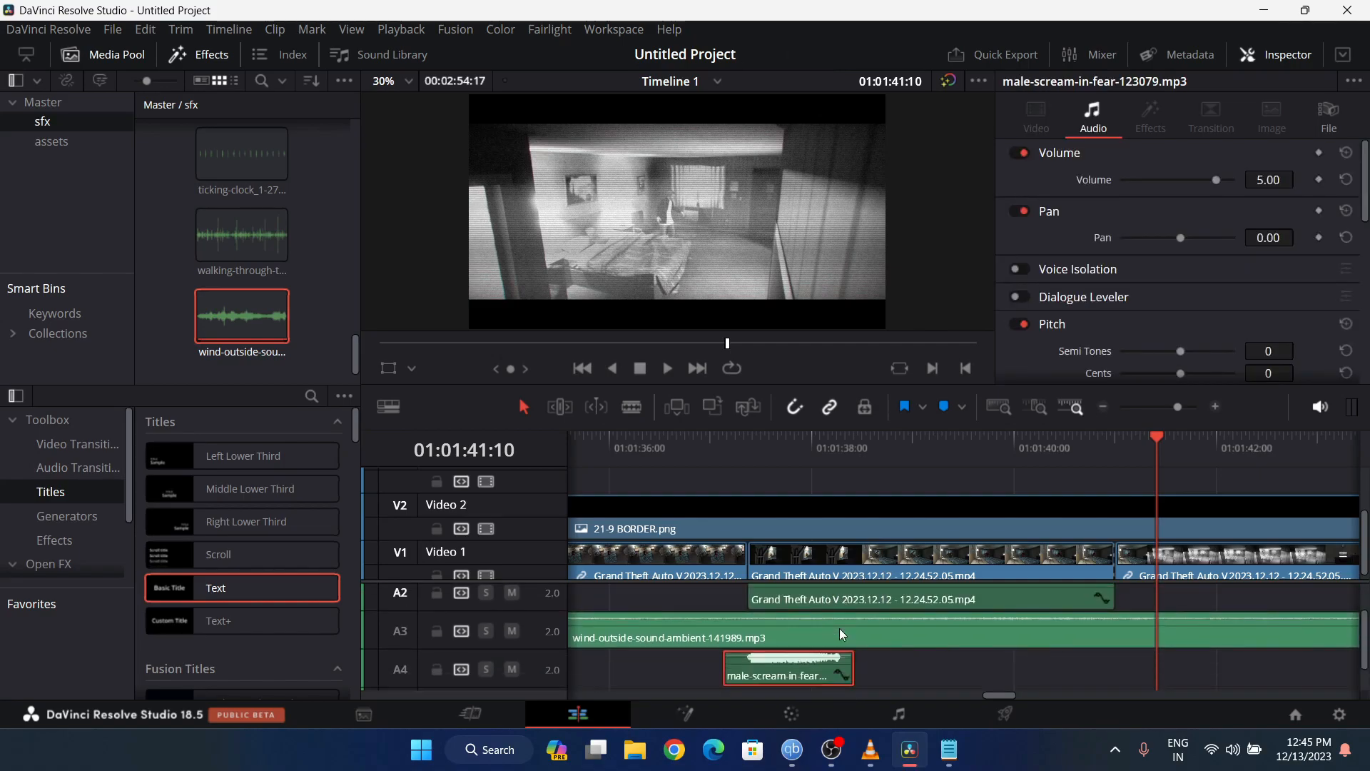
- Play the bedroom shot, lower its Grand Theft Auto V audio clip on Audio 2 to volume 15.11, and replay the shot
{"action": "left_click", "coordinate": [712, 452]}
{"action": "key", "text": "space"}
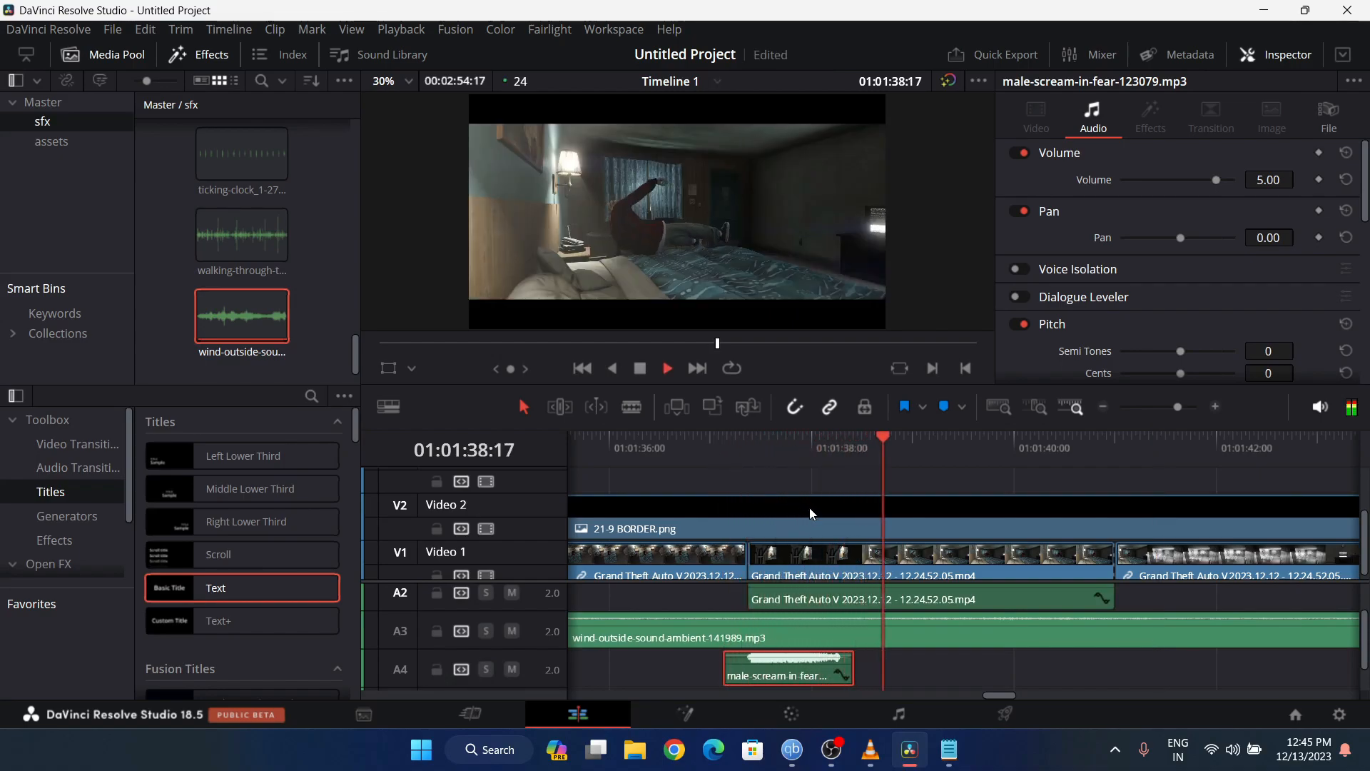
{"action": "key", "text": "space"}
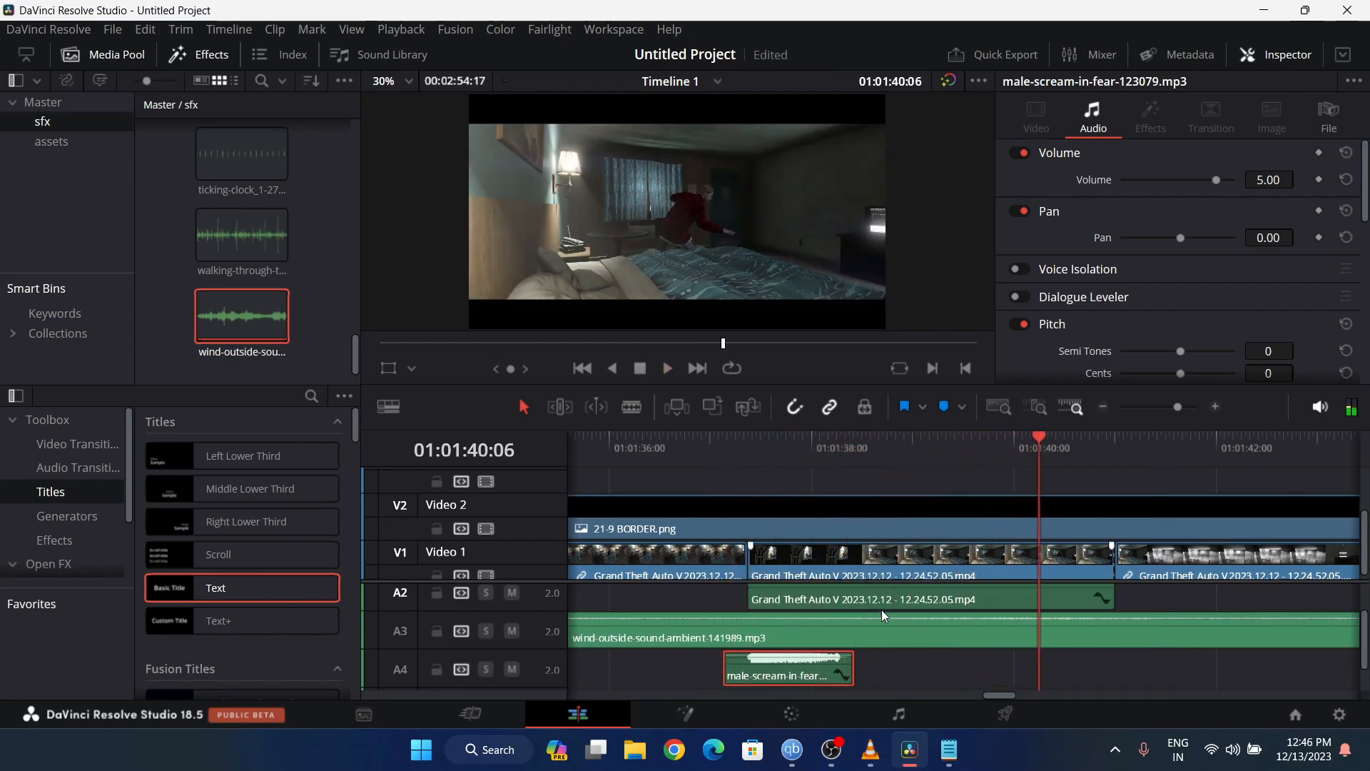
{"action": "scroll", "coordinate": [881, 610], "scroll_direction": "up", "scroll_amount": 1}
{"action": "left_click", "coordinate": [898, 624]}
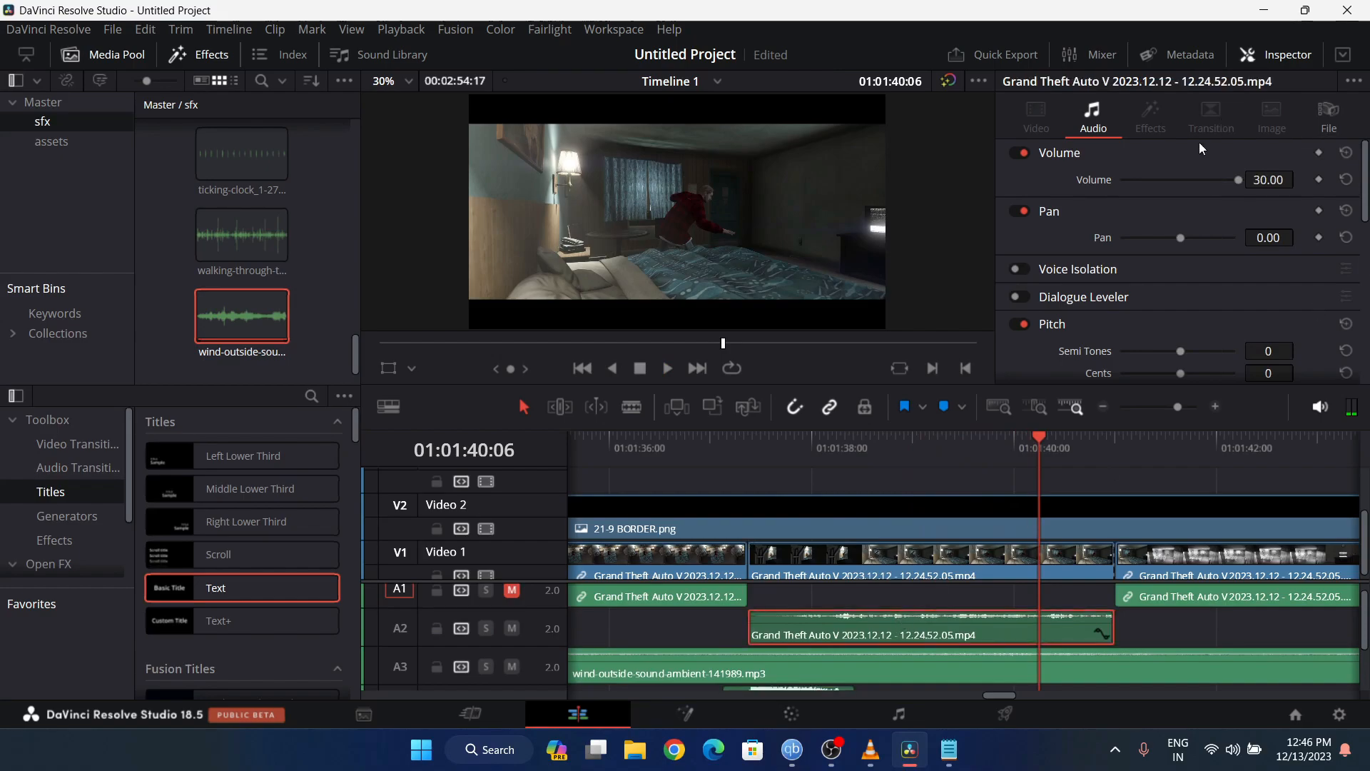
{"action": "left_click_drag", "start_coordinate": [1239, 180], "coordinate": [1225, 178]}
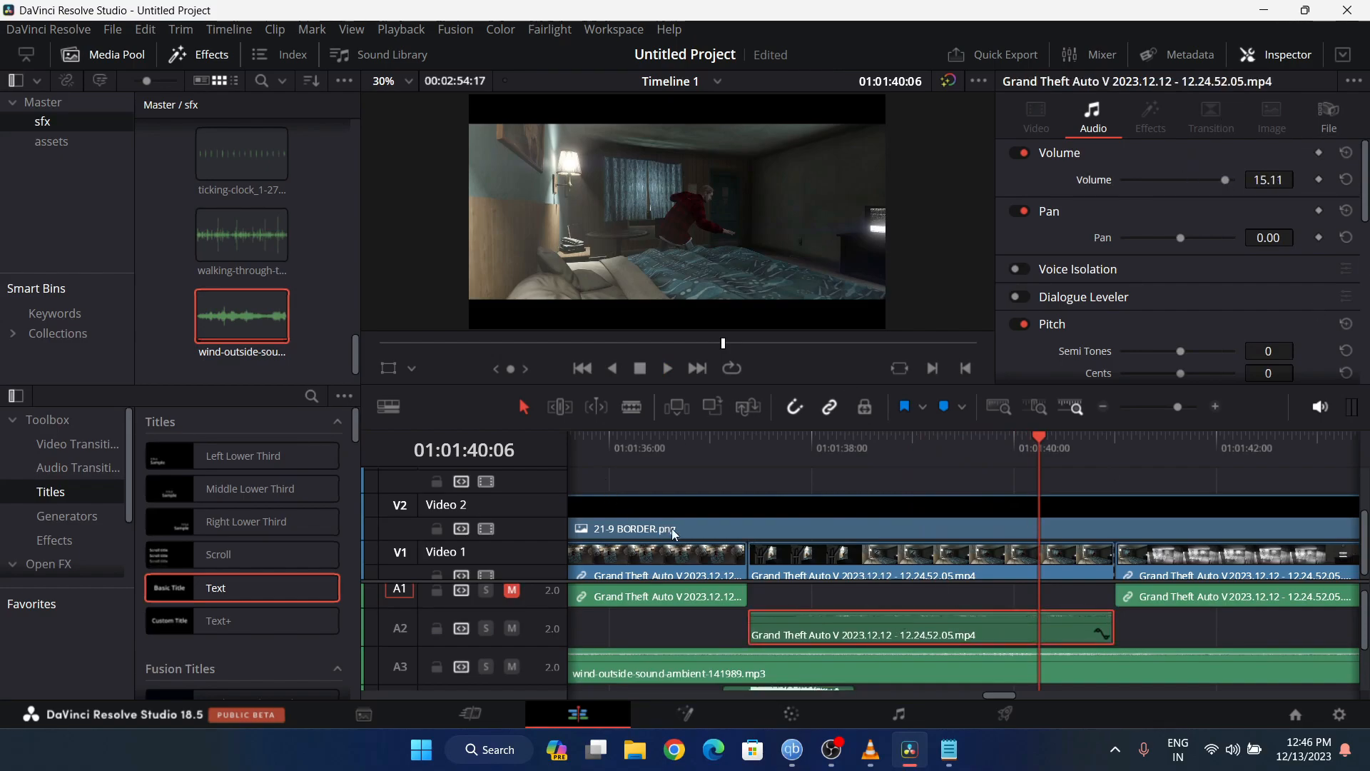
{"action": "left_click", "coordinate": [758, 445]}
{"action": "key", "text": "space"}
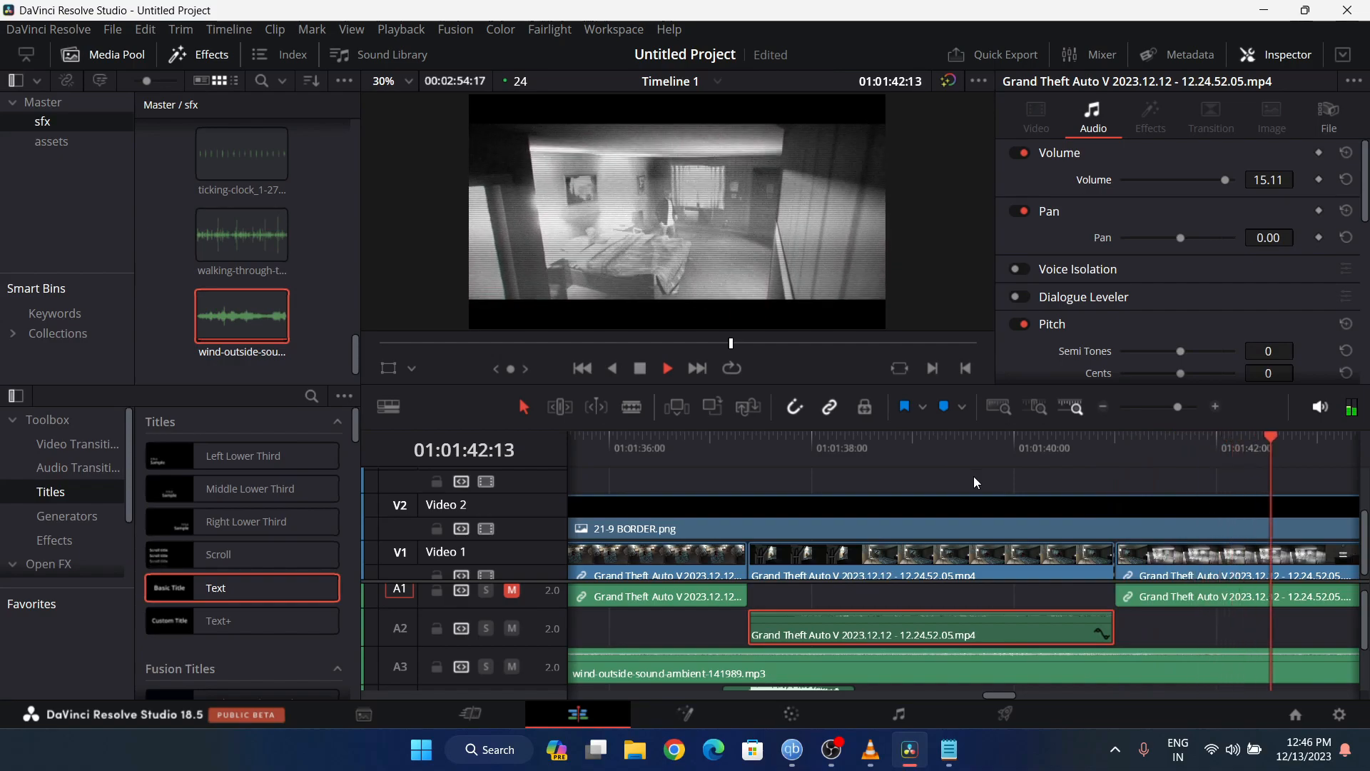
{"action": "key", "text": "space"}
- Search the sfx bin for "tick" and place the ticking-clock file on Audio 2 at 01:01:43:07, where the television shot begins
{"action": "mouse_move", "coordinate": [973, 460]}
{"action": "left_mouse_down"}
{"action": "mouse_move", "coordinate": [905, 461]}
{"action": "mouse_move", "coordinate": [948, 463]}
{"action": "left_mouse_up"}
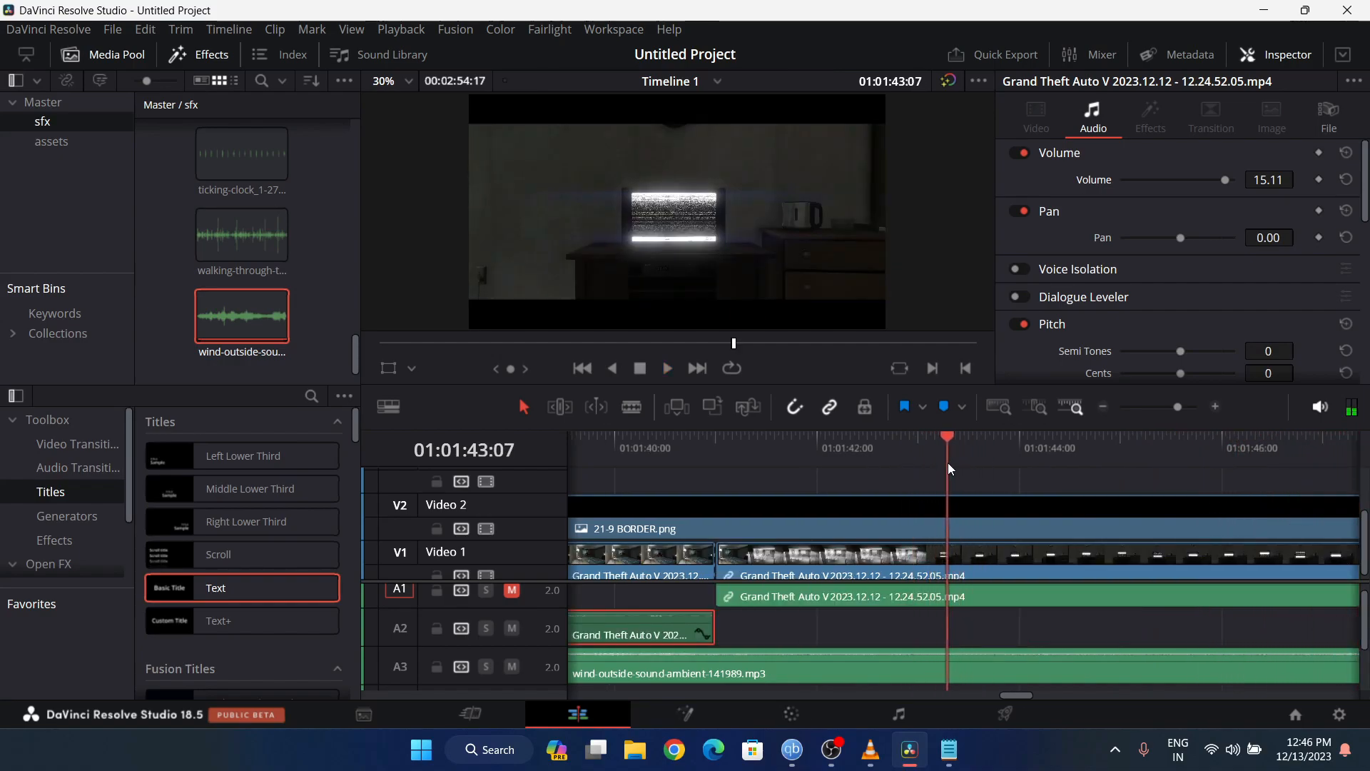
{"action": "left_click", "coordinate": [269, 77]}
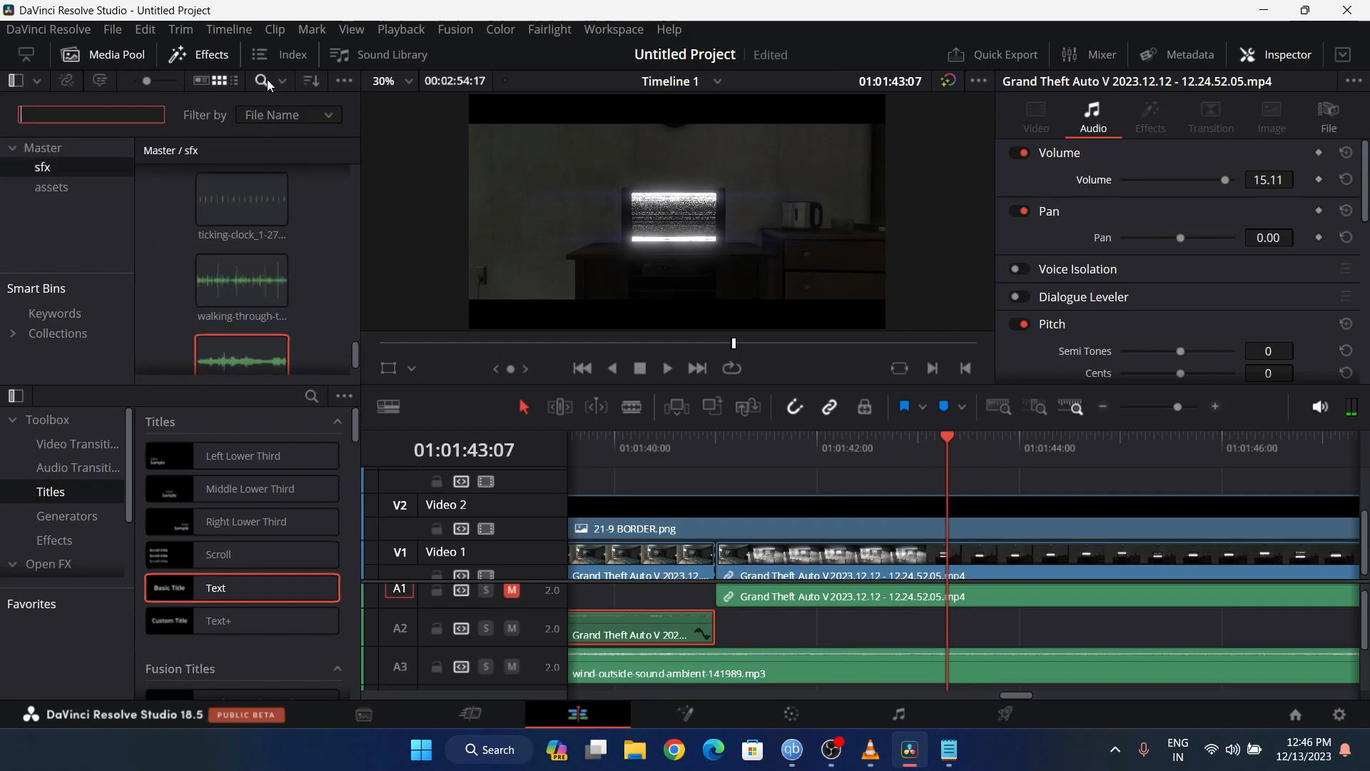
{"action": "type", "text": "tic"}
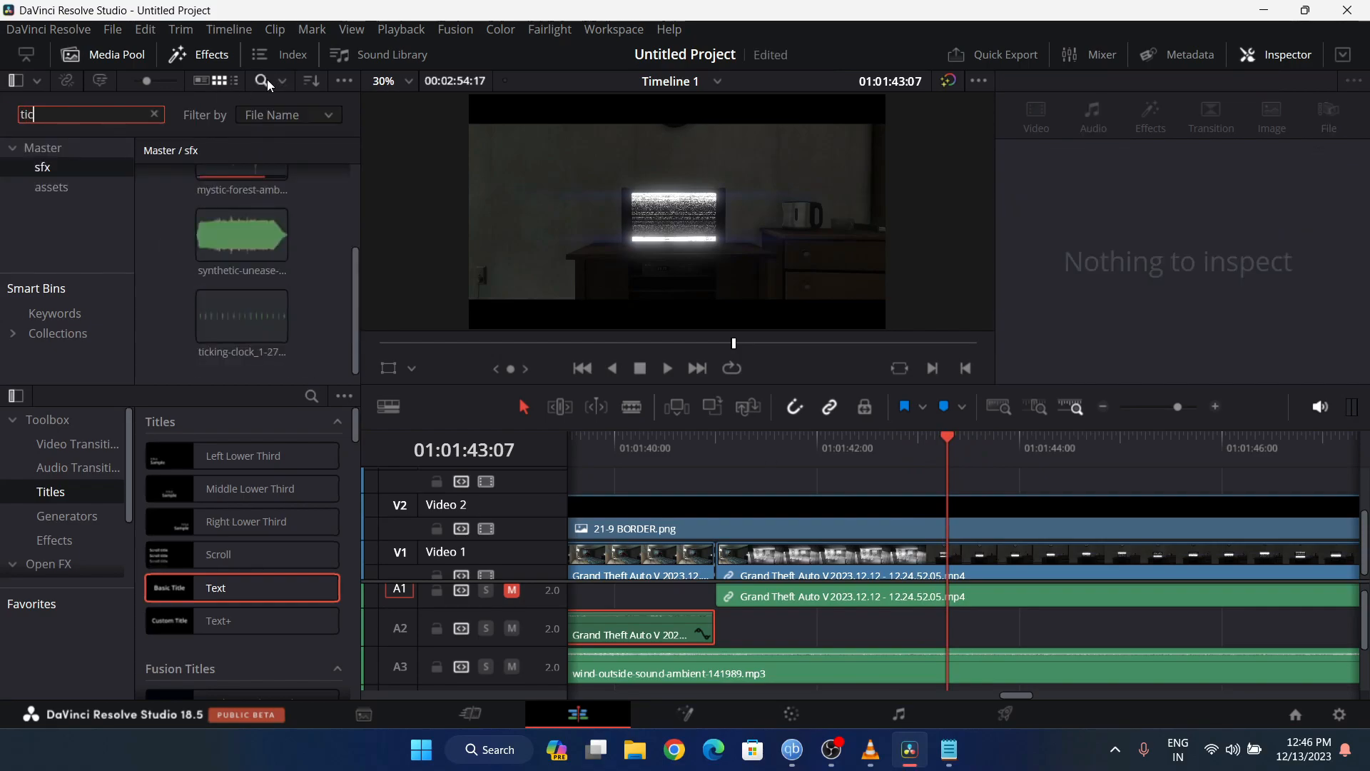
{"action": "type", "text": "k"}
{"action": "left_click", "coordinate": [230, 212]}
{"action": "left_click_drag", "start_coordinate": [230, 212], "coordinate": [941, 635]}
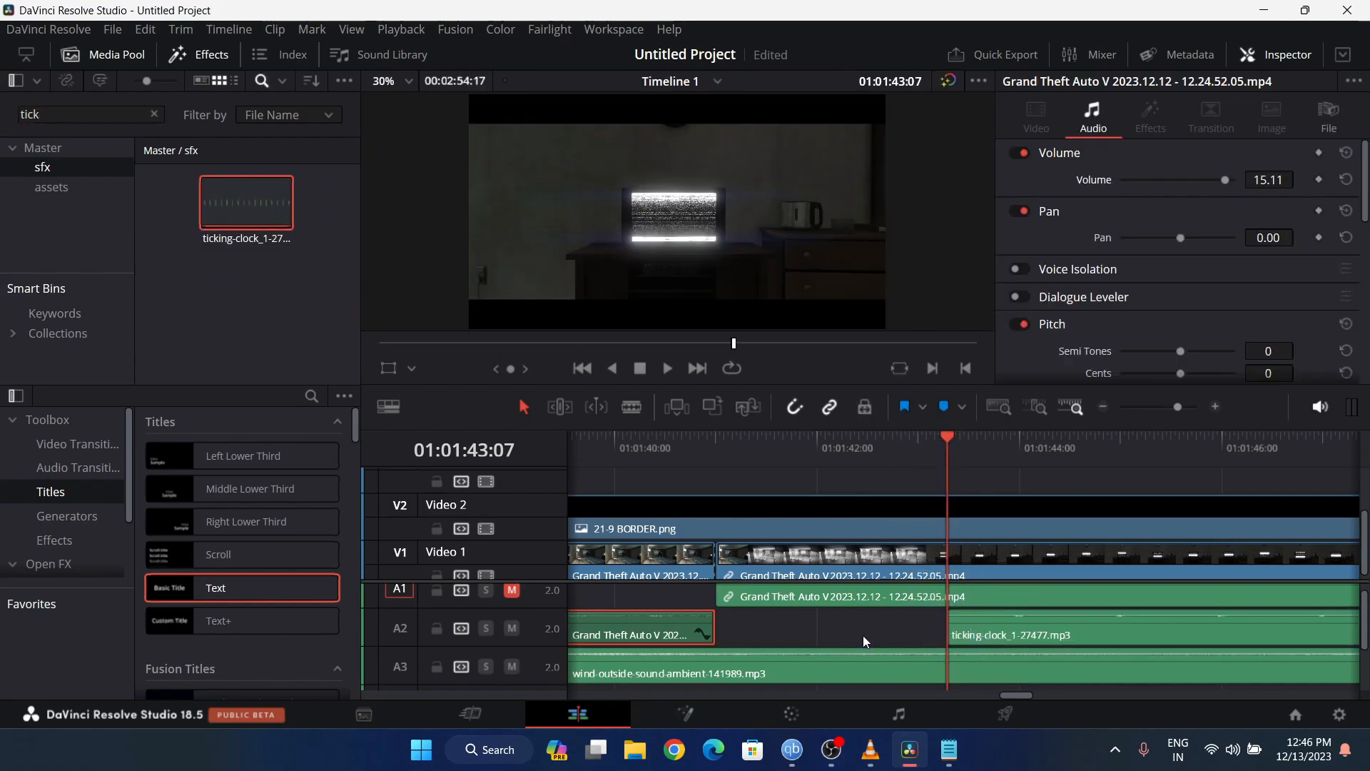
- Play the ticking through to the 'HE WAS CLUELESS' card and split the ticking clip on Audio 2 at 01:01:50:05
{"action": "key", "text": "space"}
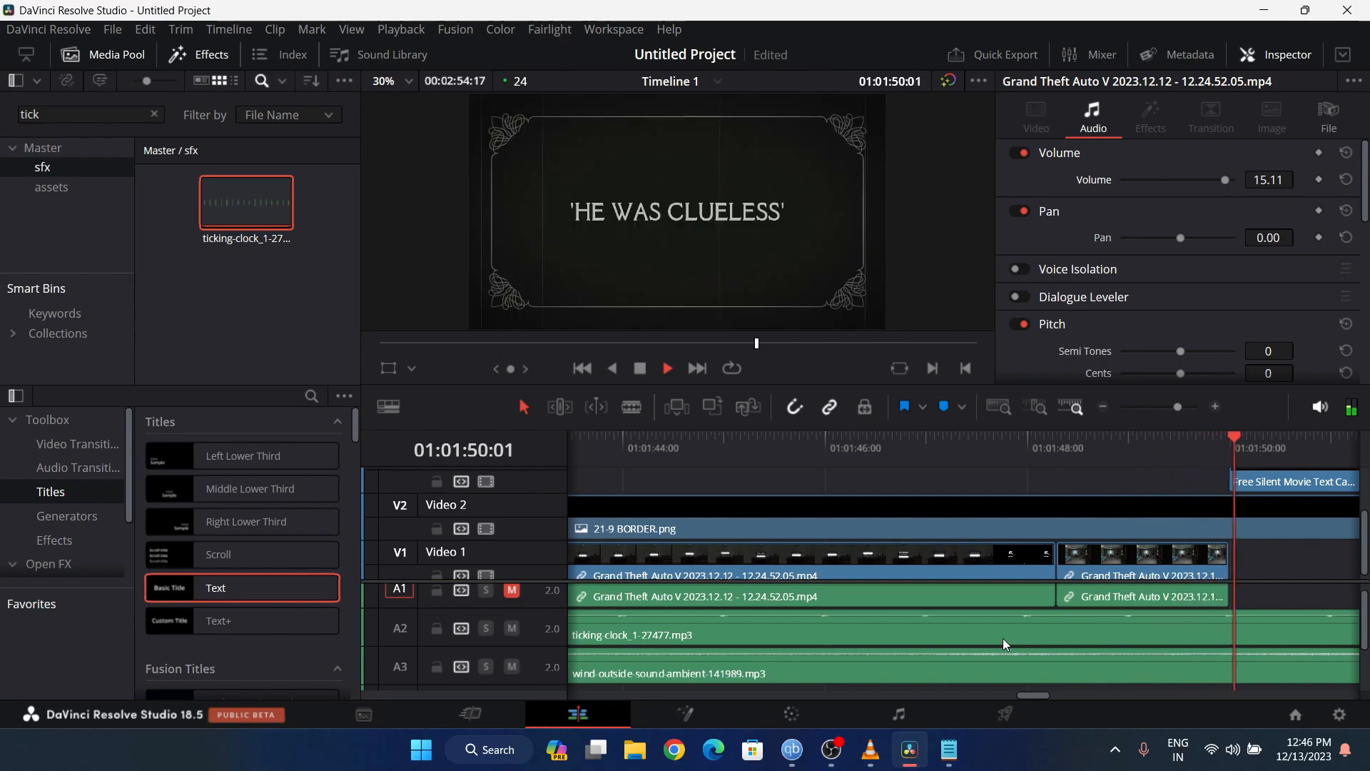
{"action": "key", "text": "space"}
{"action": "left_click_drag", "start_coordinate": [1304, 439], "coordinate": [1240, 445]}
{"action": "left_click", "coordinate": [1257, 622]}
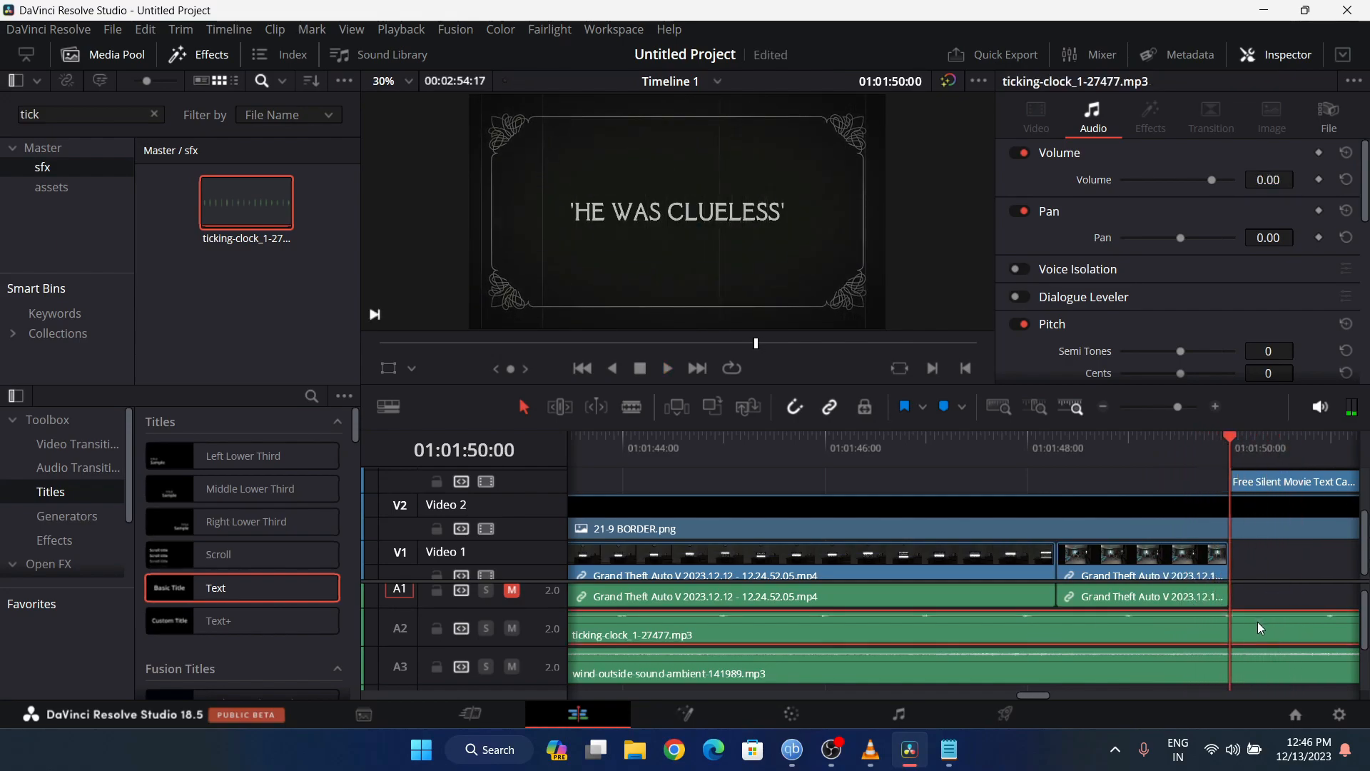
{"action": "key", "text": "ctrl+b"}
{"action": "key", "text": "ctrl+z"}
{"action": "left_click", "coordinate": [1252, 445]}
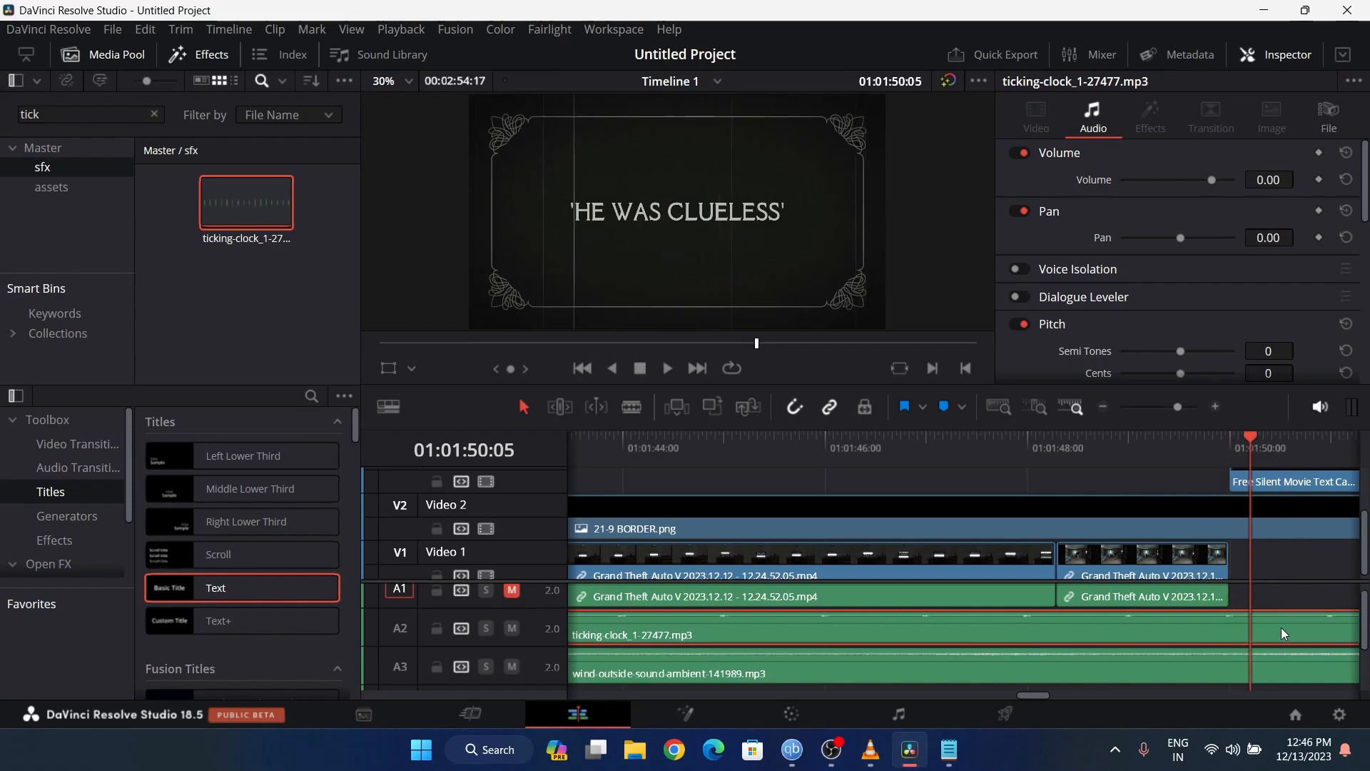
{"action": "key", "text": "ctrl+b"}
- Isolate a single tick under the 'HE WAS CLUELESS' card by splitting the ticking clip at 01:01:50:22 and 01:01:51:02
{"action": "left_click_drag", "start_coordinate": [1045, 692], "coordinate": [1062, 692]}
{"action": "scroll", "coordinate": [1152, 565], "scroll_direction": "up", "scroll_amount": 2}
{"action": "left_click", "coordinate": [1079, 438]}
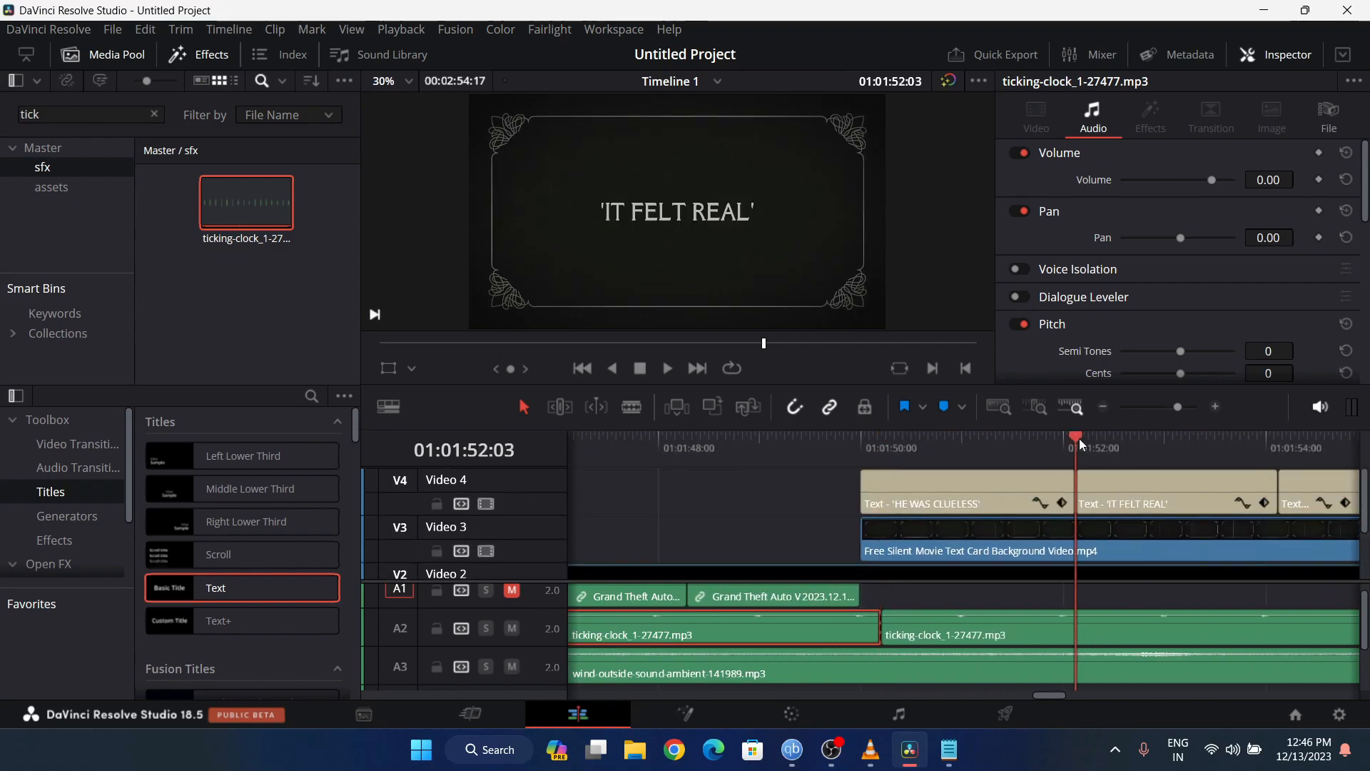
{"action": "scroll", "coordinate": [1094, 554], "scroll_direction": "down", "scroll_amount": 1}
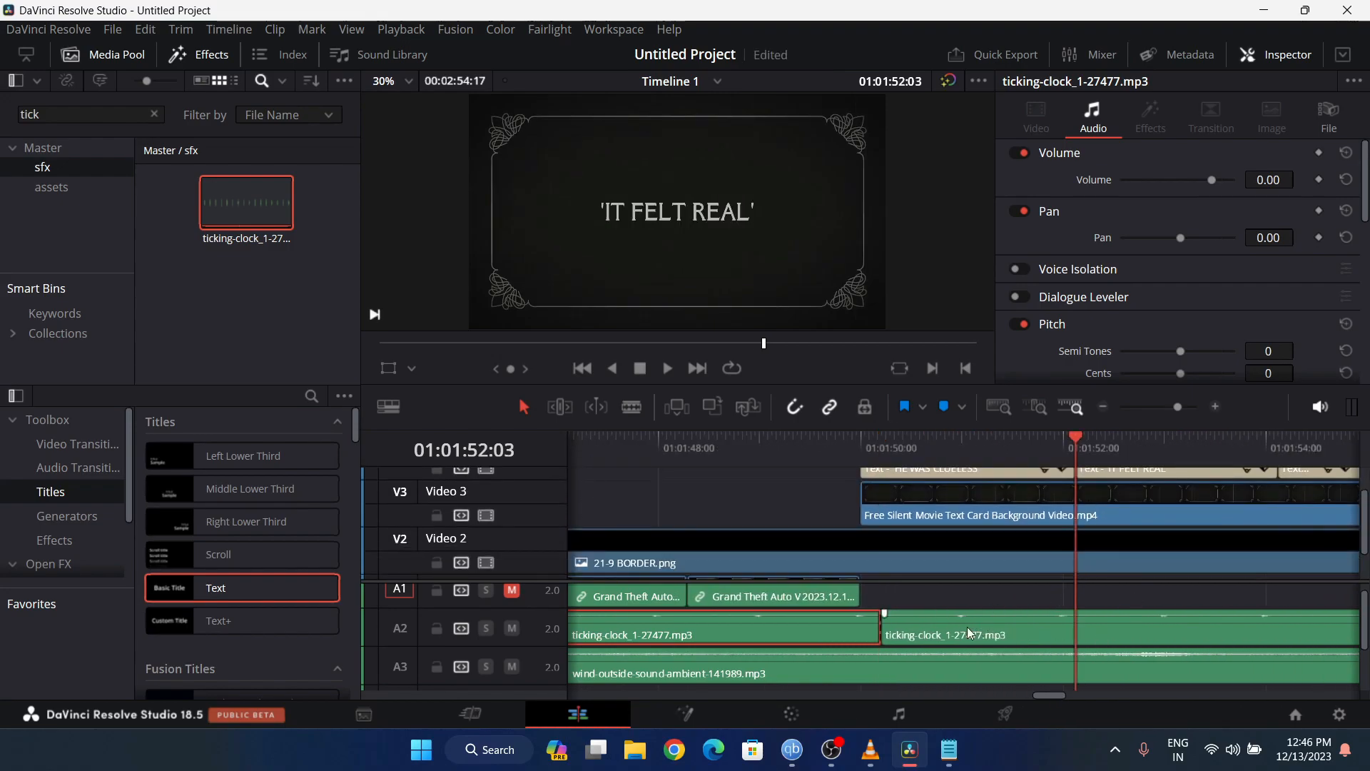
{"action": "left_click", "coordinate": [957, 441]}
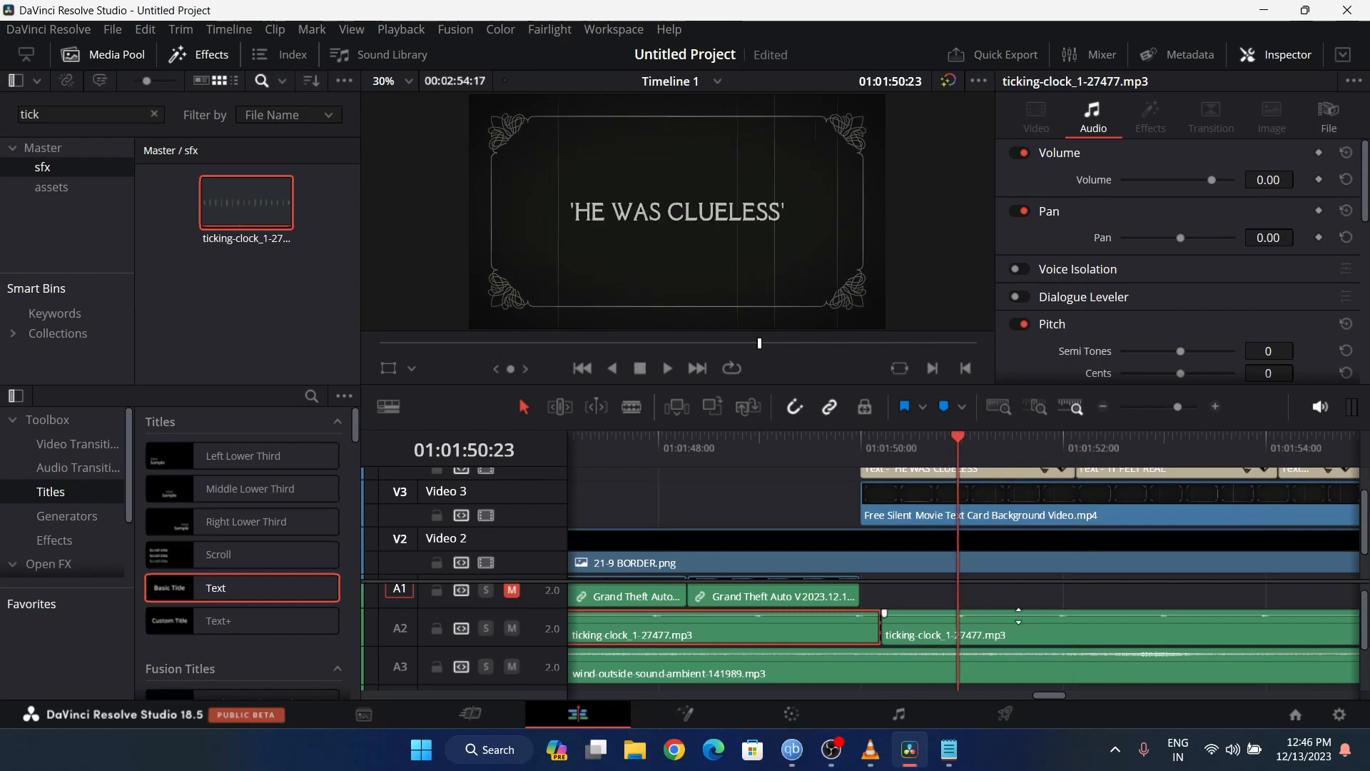
{"action": "scroll", "coordinate": [1030, 631], "scroll_direction": "up", "scroll_amount": 5}
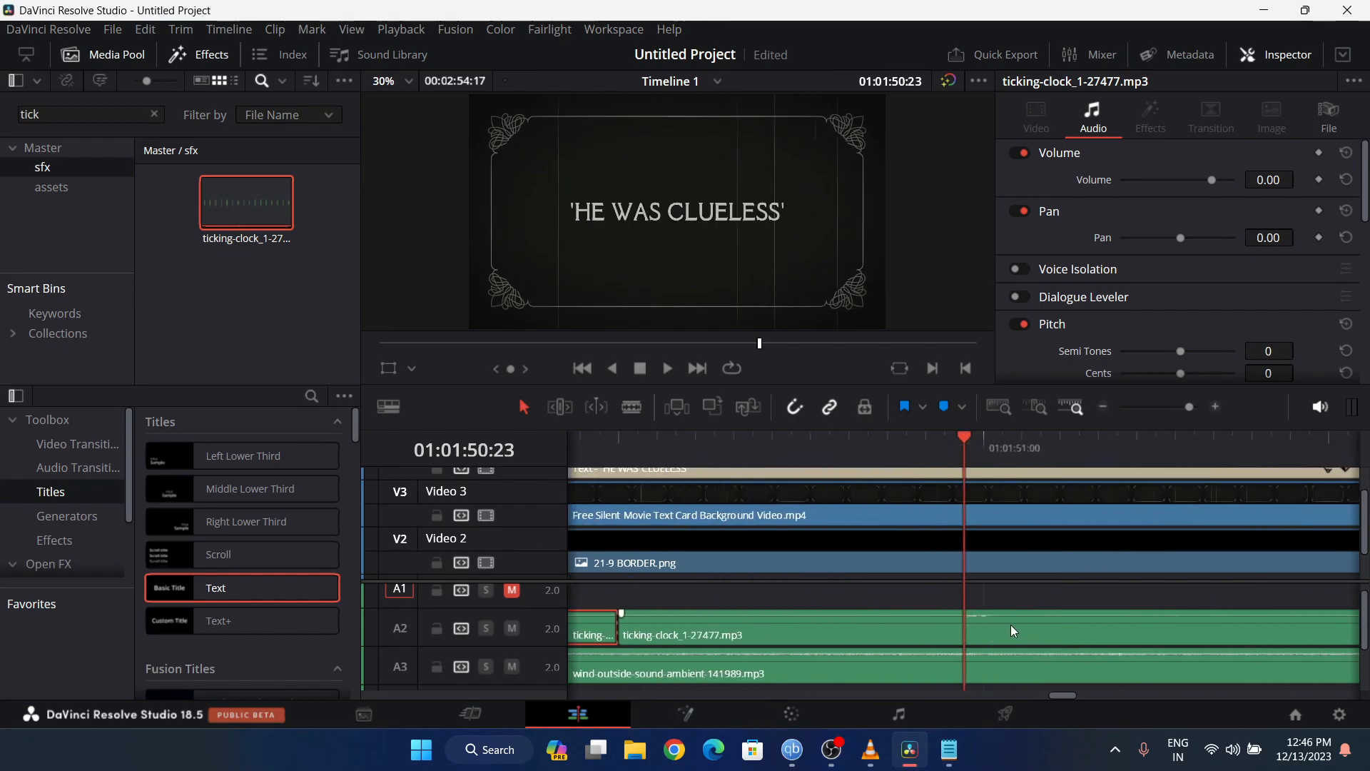
{"action": "left_click", "coordinate": [992, 631]}
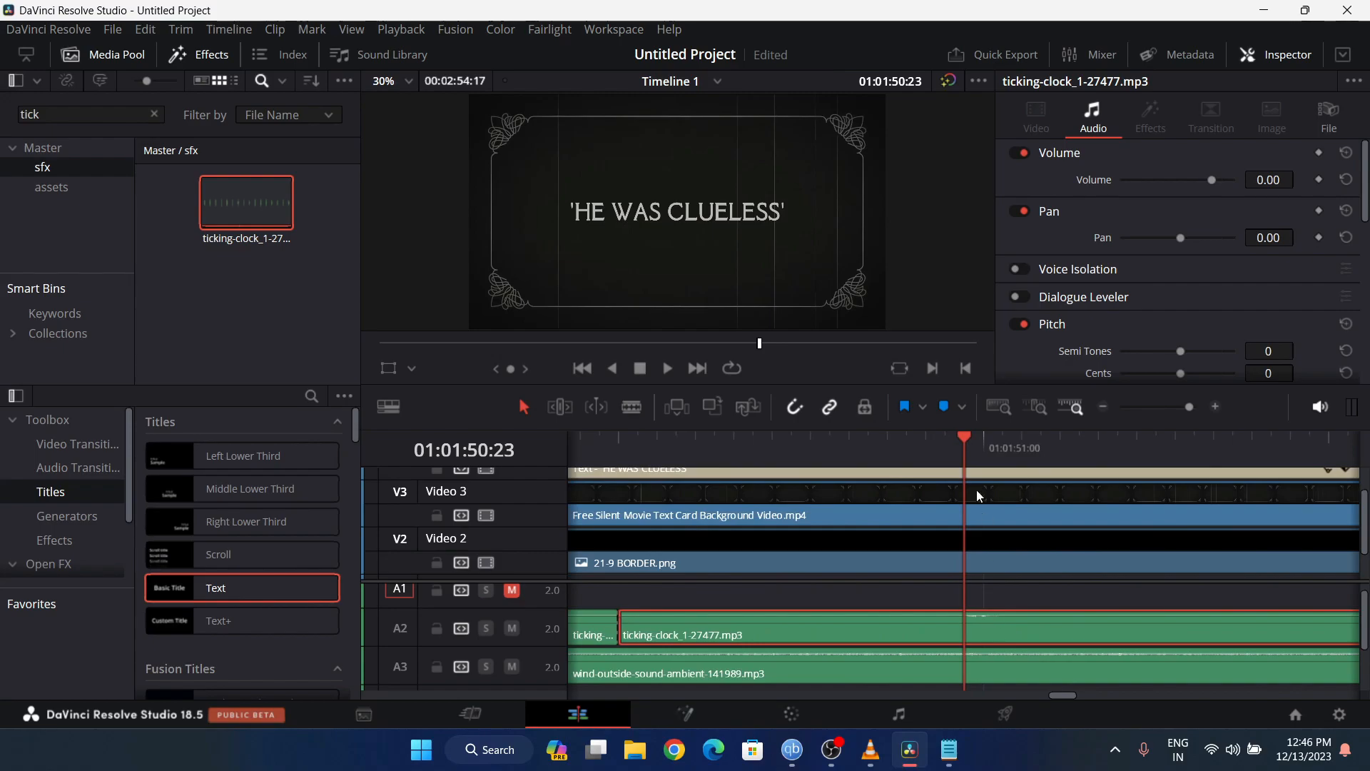
{"action": "left_click", "coordinate": [953, 441]}
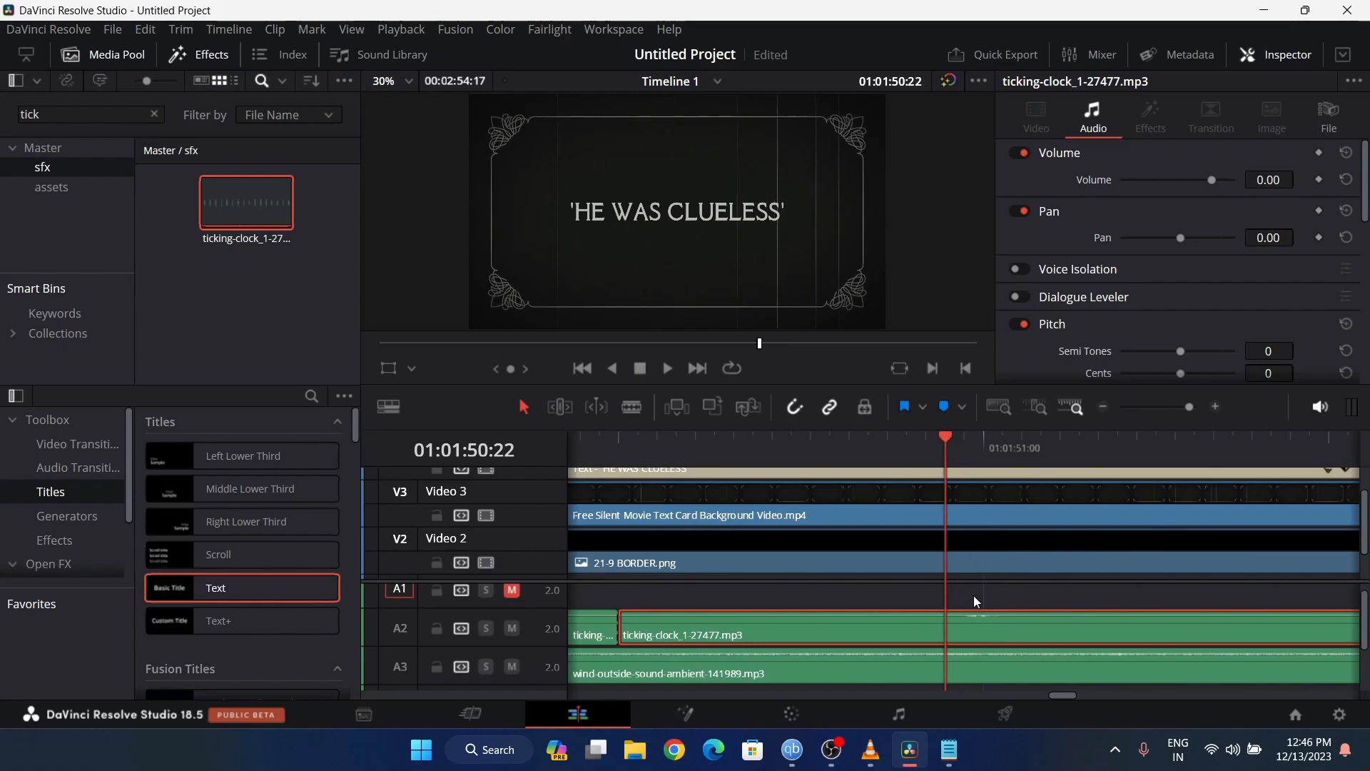
{"action": "key", "text": "ctrl+b"}
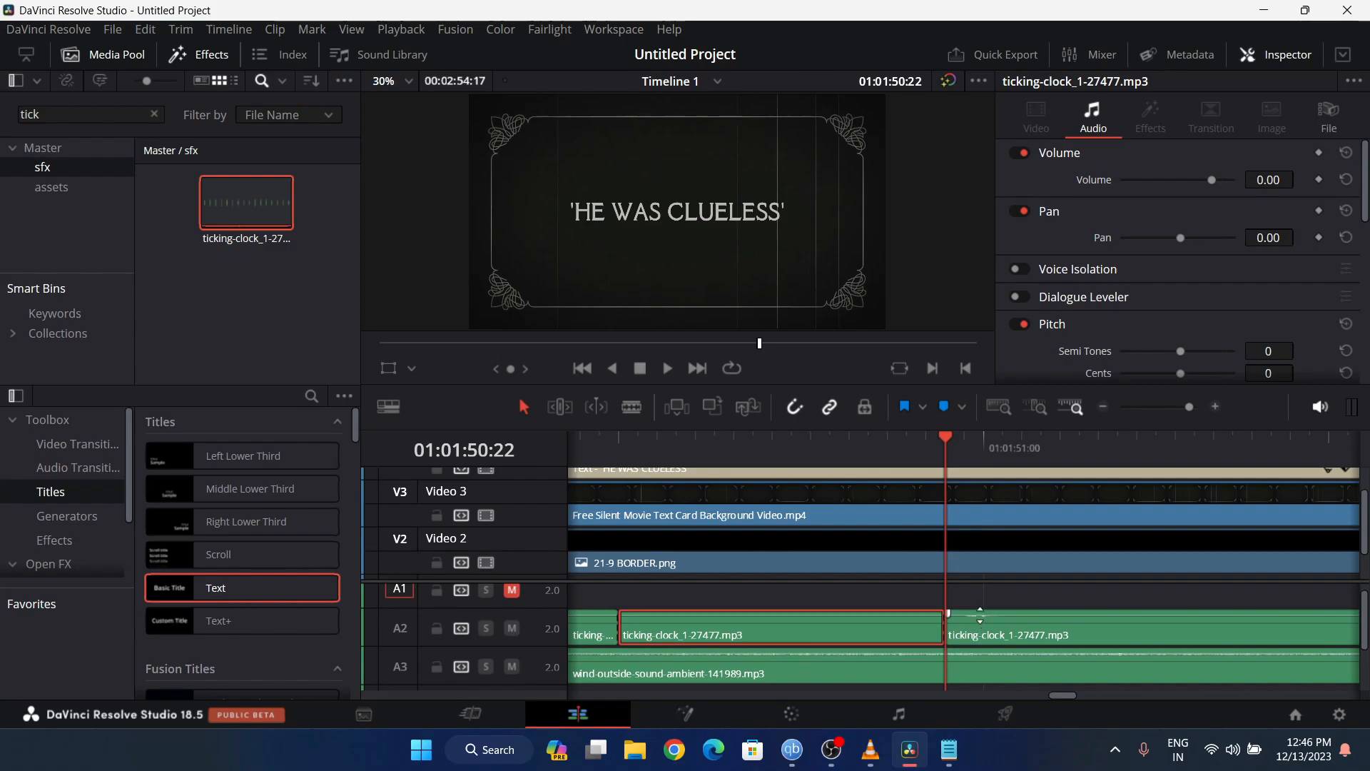
{"action": "left_click", "coordinate": [1015, 447]}
{"action": "key", "text": "ctrl+b"}
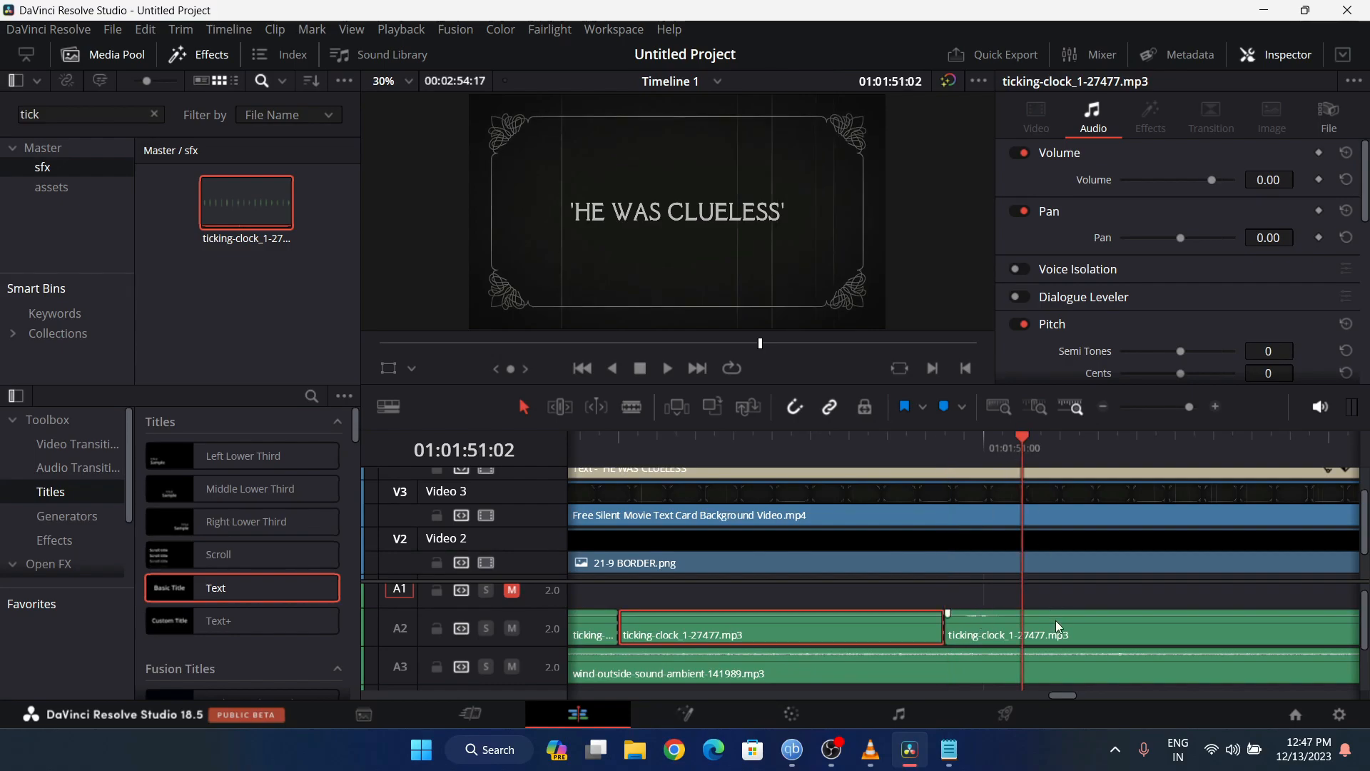
- Delete the ticking piece between 01:01:50:05 and 01:01:50:22 and shift the remainder after the isolated tick later on Audio 2
{"action": "left_click", "coordinate": [893, 628]}
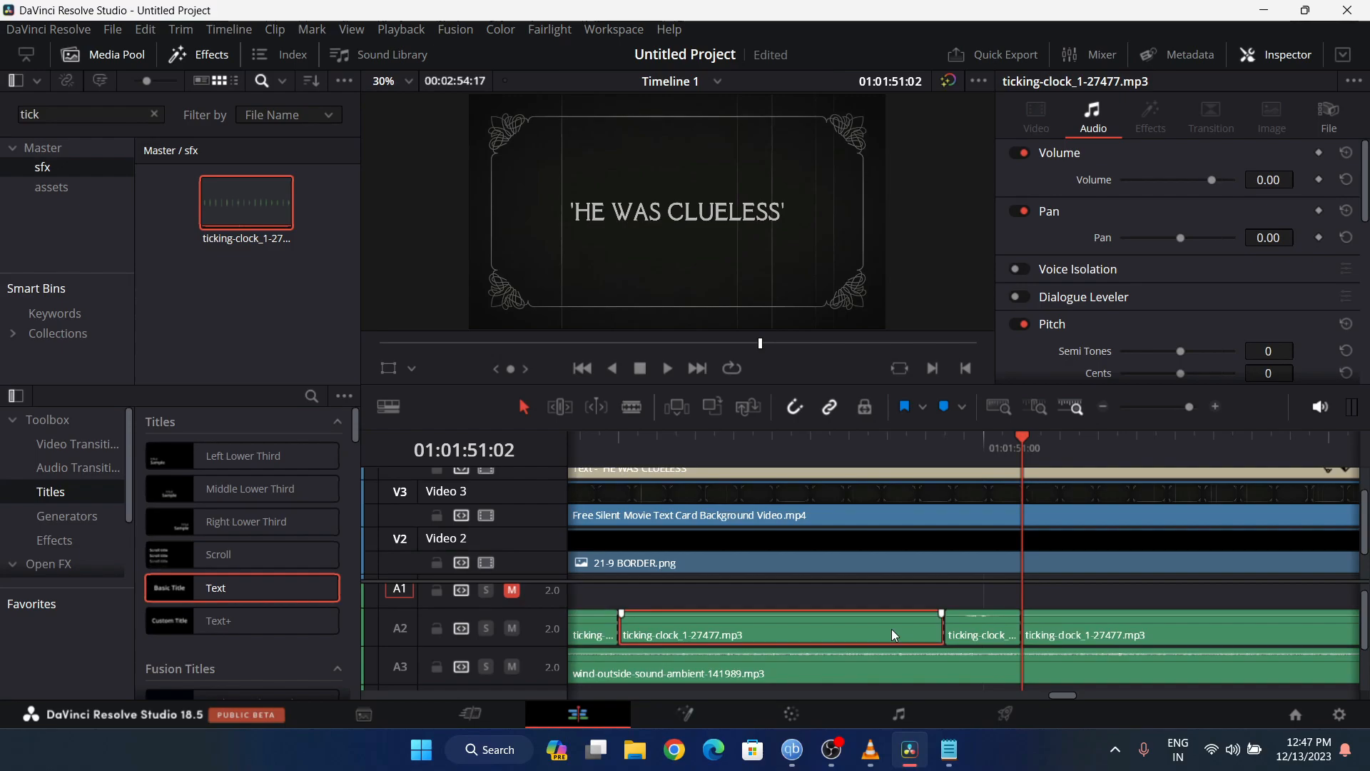
{"action": "key", "text": "Delete"}
{"action": "left_click", "coordinate": [1139, 638]}
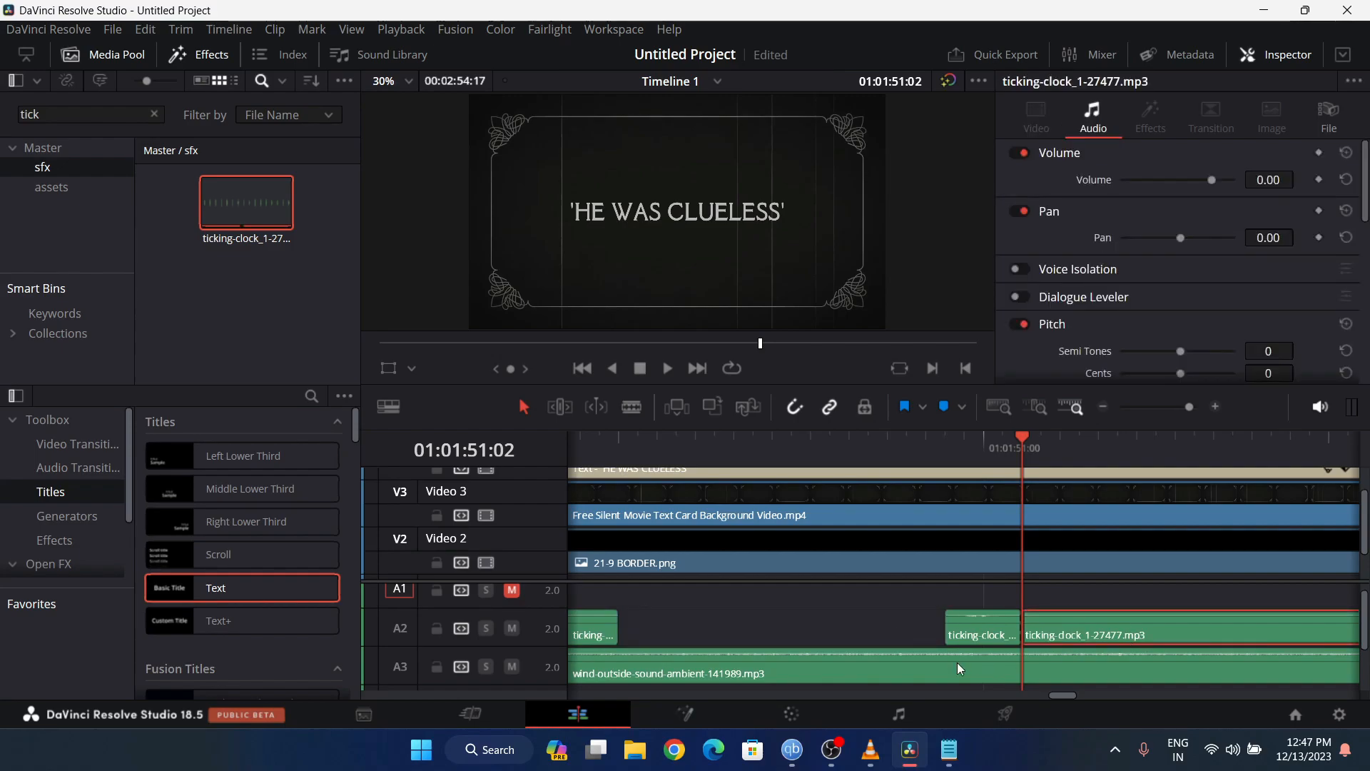
{"action": "left_click_drag", "start_coordinate": [1062, 696], "coordinate": [1078, 692]}
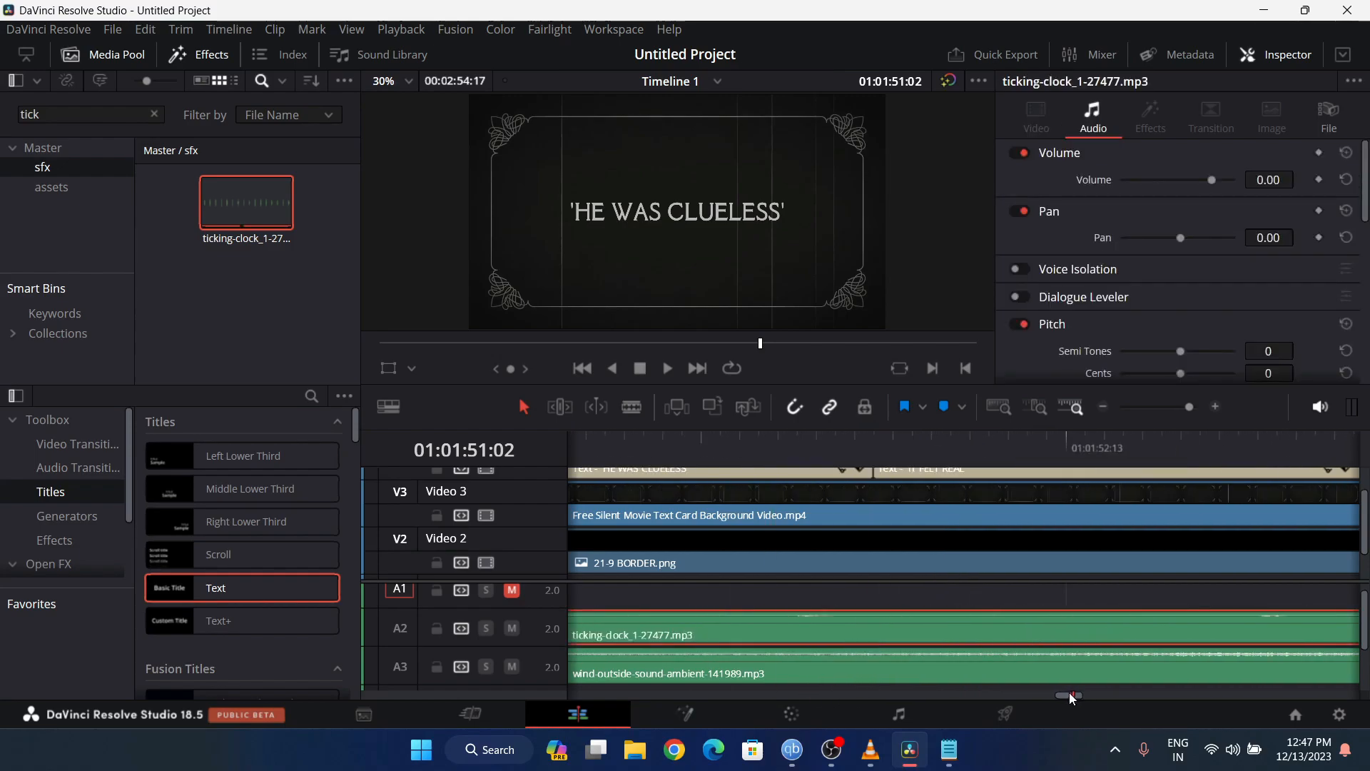
{"action": "left_click_drag", "start_coordinate": [837, 631], "coordinate": [1356, 632]}
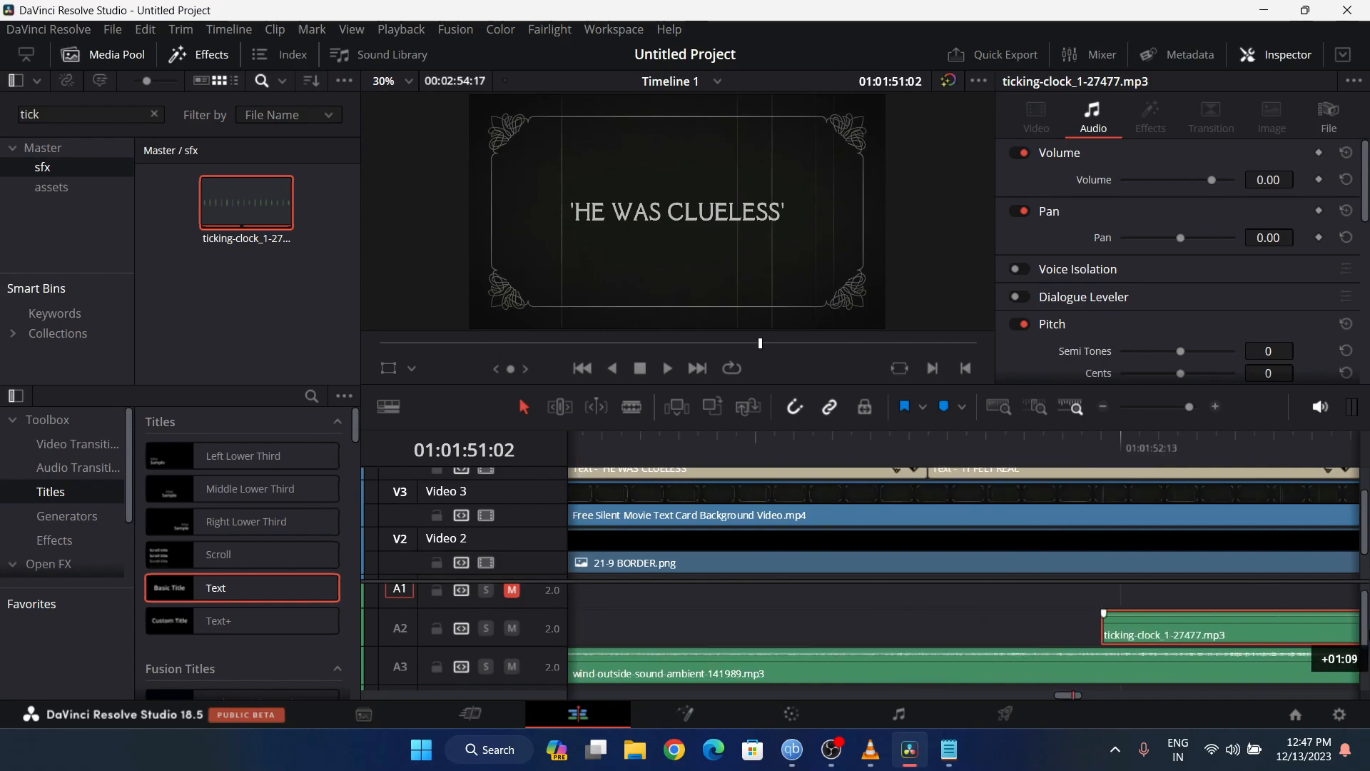
{"action": "key", "text": "ctrl+z"}
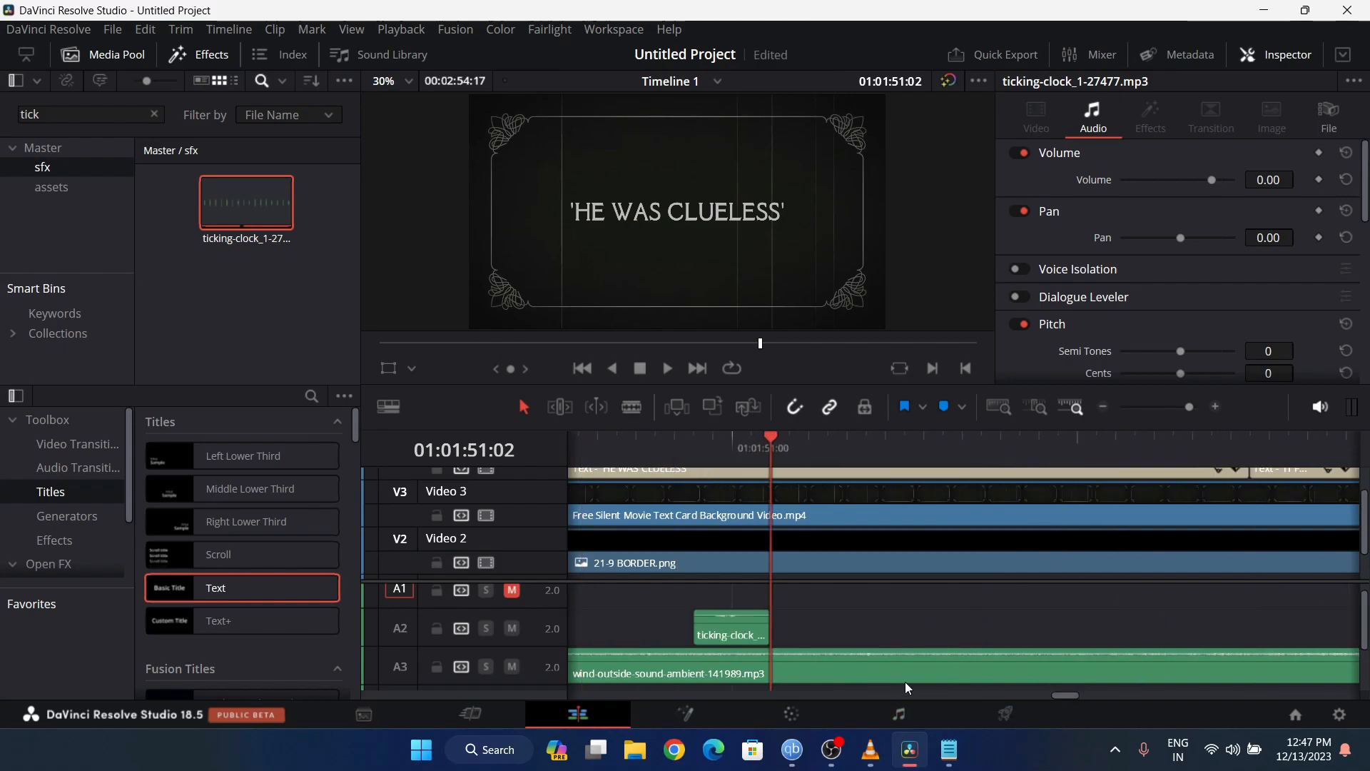
- Move the isolated tick to Audio 1 and align its start with the 'IT FELT REAL' card at 01:01:52:03
{"action": "left_click_drag", "start_coordinate": [734, 635], "coordinate": [1246, 603]}
{"action": "scroll", "coordinate": [877, 506], "scroll_direction": "up", "scroll_amount": 2}
{"action": "scroll", "coordinate": [875, 504], "scroll_direction": "down", "scroll_amount": 3}
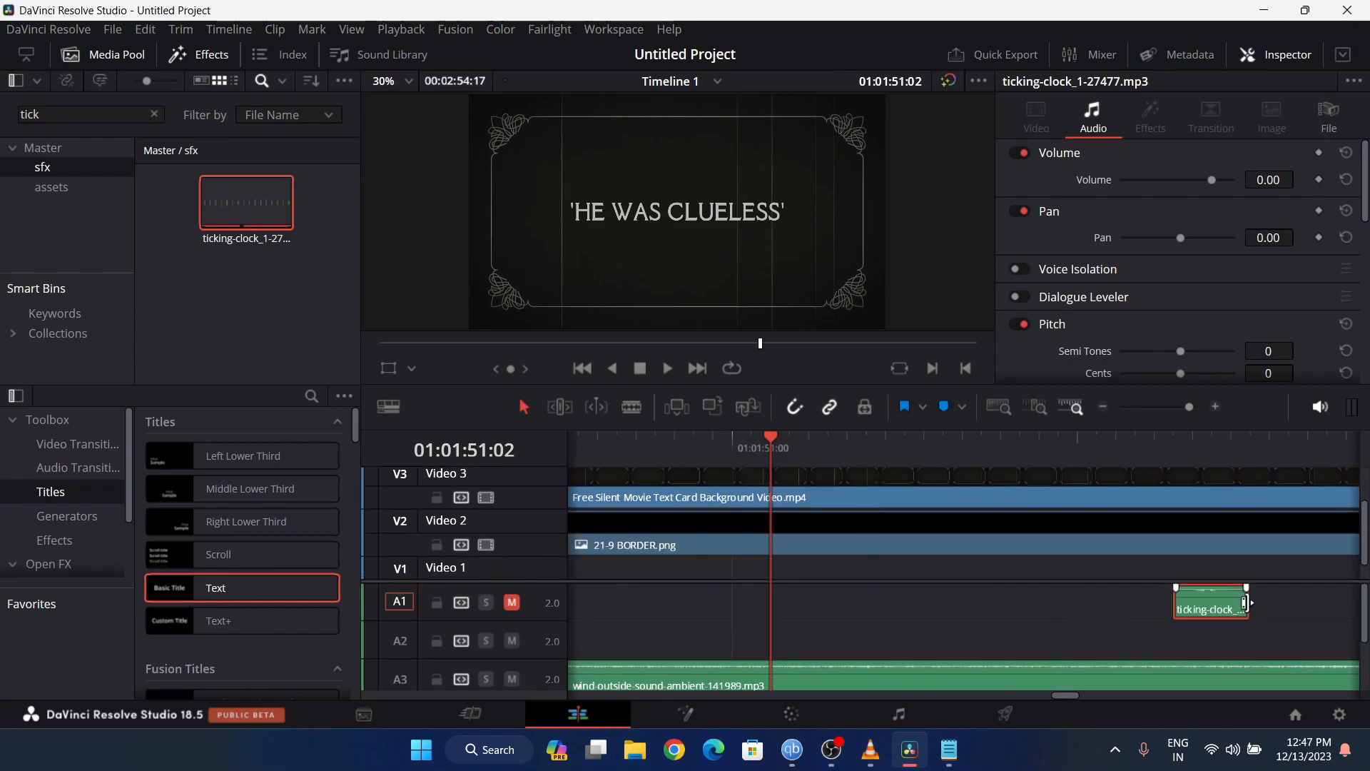
{"action": "mouse_move", "coordinate": [1065, 695]}
{"action": "left_mouse_down"}
{"action": "mouse_move", "coordinate": [1085, 695]}
{"action": "mouse_move", "coordinate": [1069, 695]}
{"action": "left_mouse_up"}
{"action": "scroll", "coordinate": [1070, 579], "scroll_direction": "up", "scroll_amount": 2}
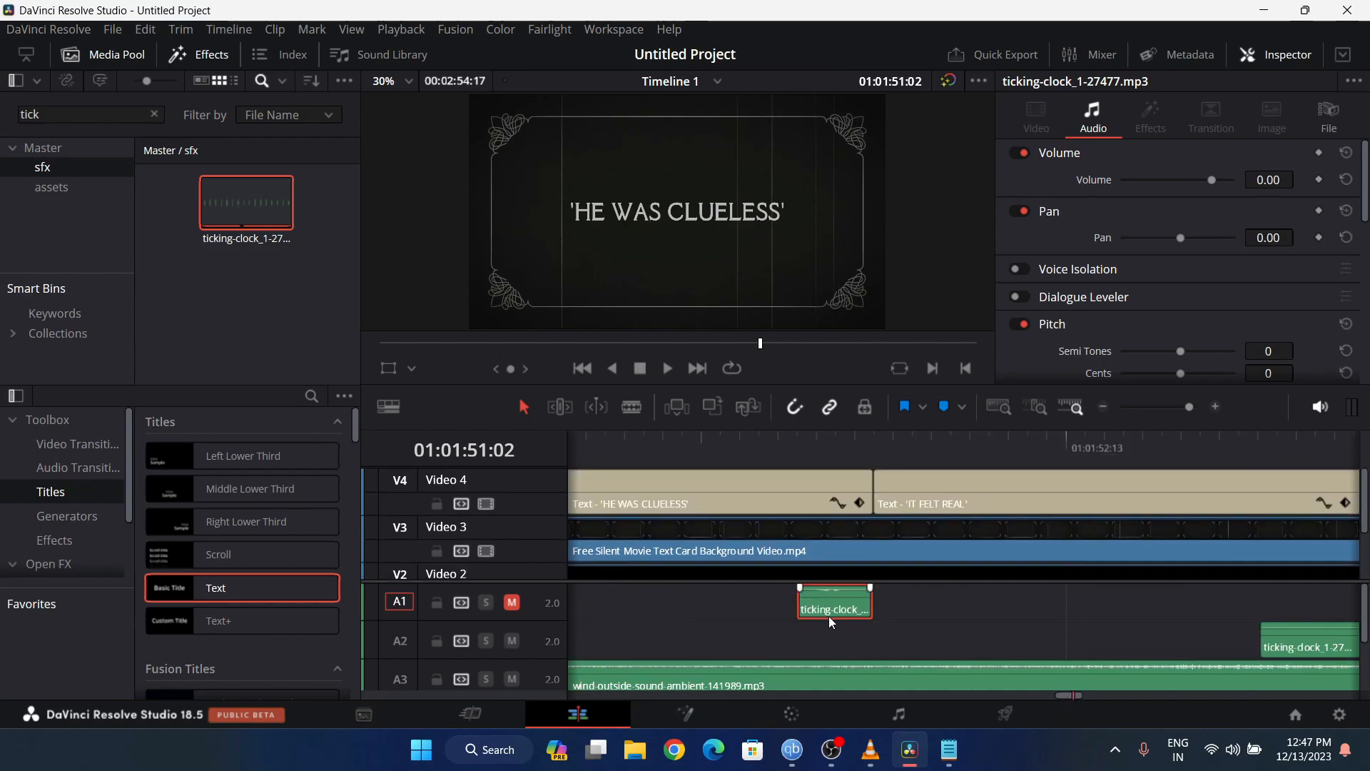
{"action": "left_click_drag", "start_coordinate": [853, 609], "coordinate": [893, 610]}
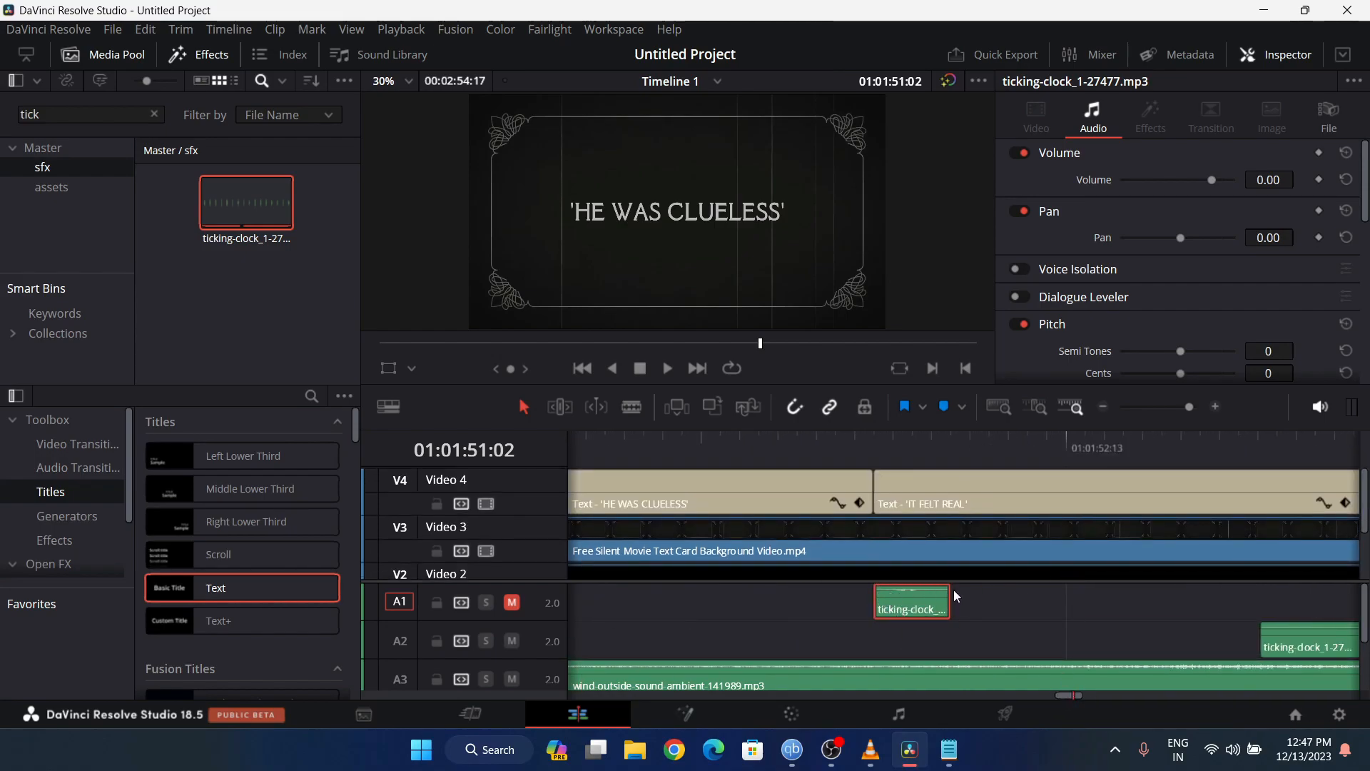
{"action": "left_click", "coordinate": [876, 439]}
{"action": "left_click_drag", "start_coordinate": [918, 602], "coordinate": [896, 599]}
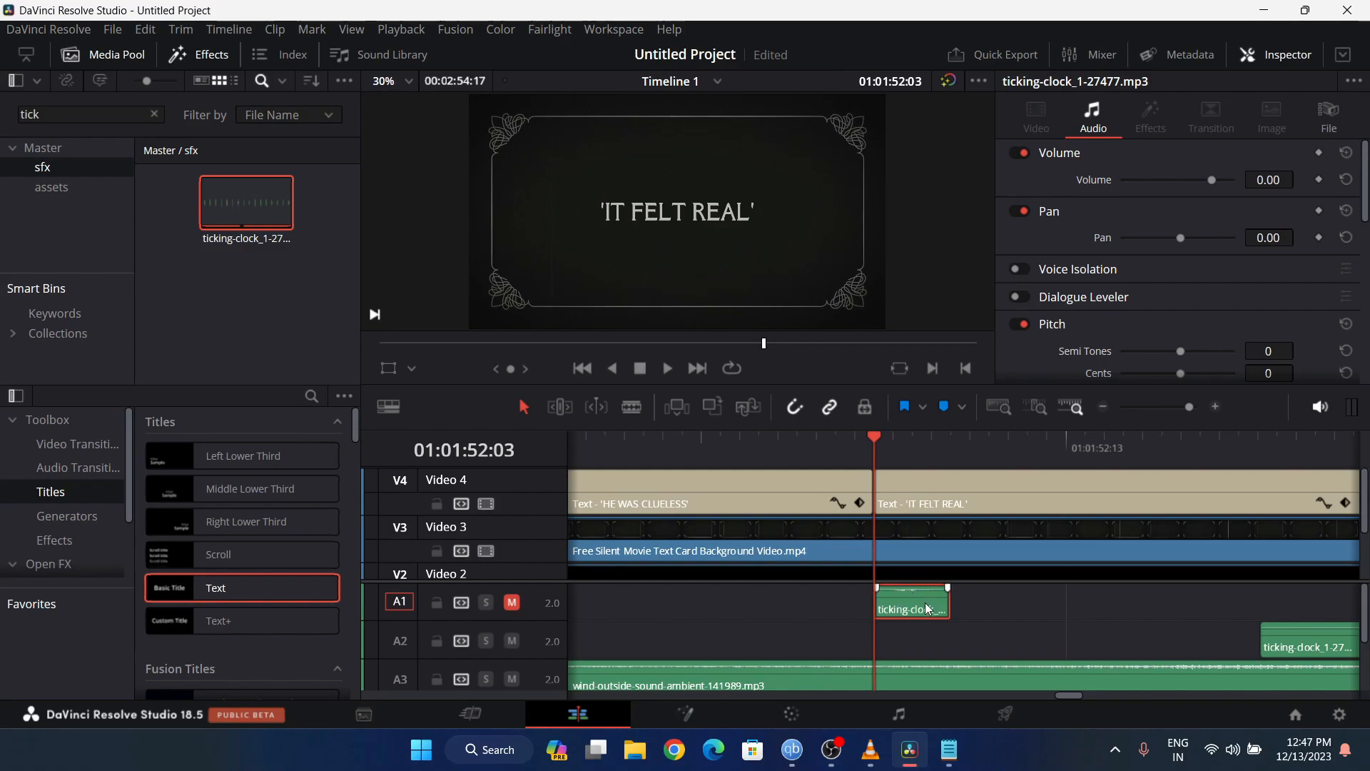
- Turn snapping off, shift the isolated tick on Audio 1 slightly ahead of the 'IT FELT REAL' card, and play it
{"action": "scroll", "coordinate": [917, 623], "scroll_direction": "up", "scroll_amount": 2}
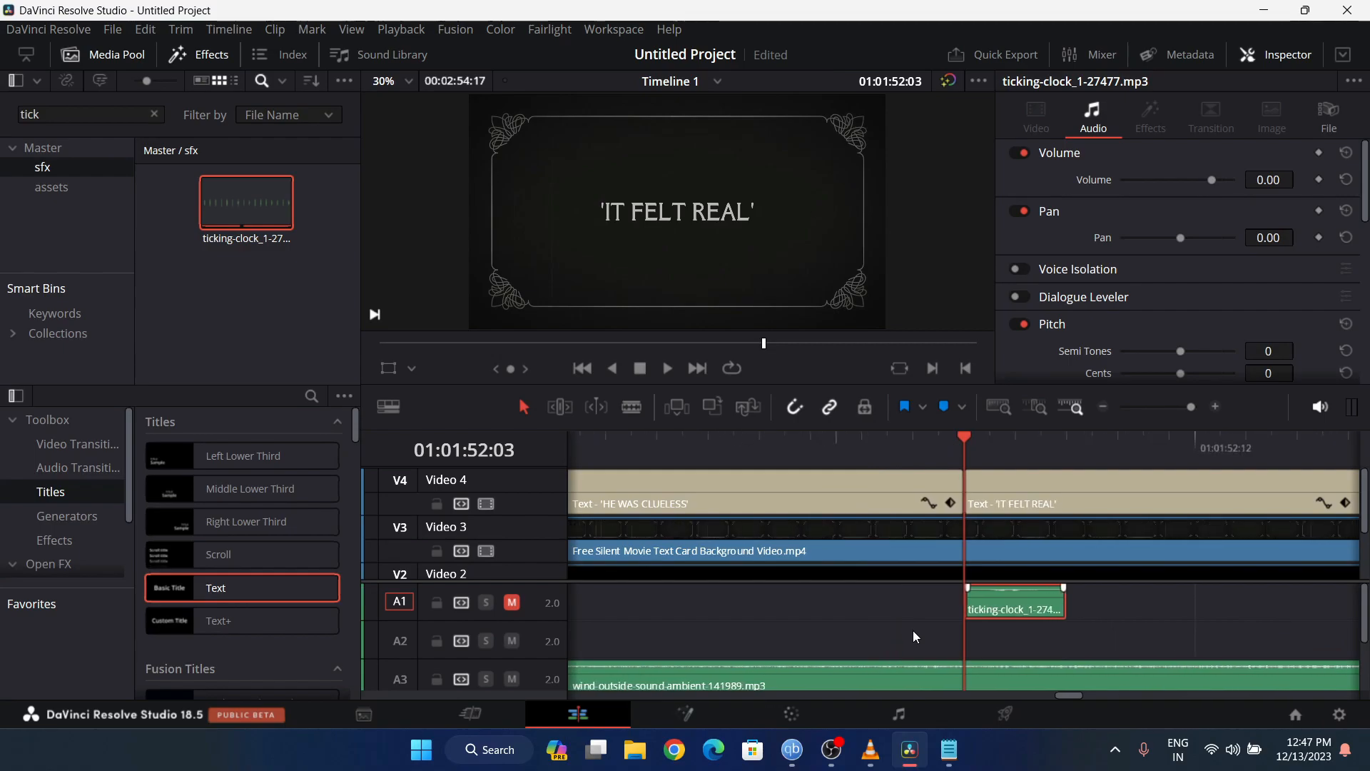
{"action": "scroll", "coordinate": [917, 627], "scroll_direction": "up", "scroll_amount": 1}
{"action": "left_click_drag", "start_coordinate": [1056, 607], "coordinate": [1021, 603]}
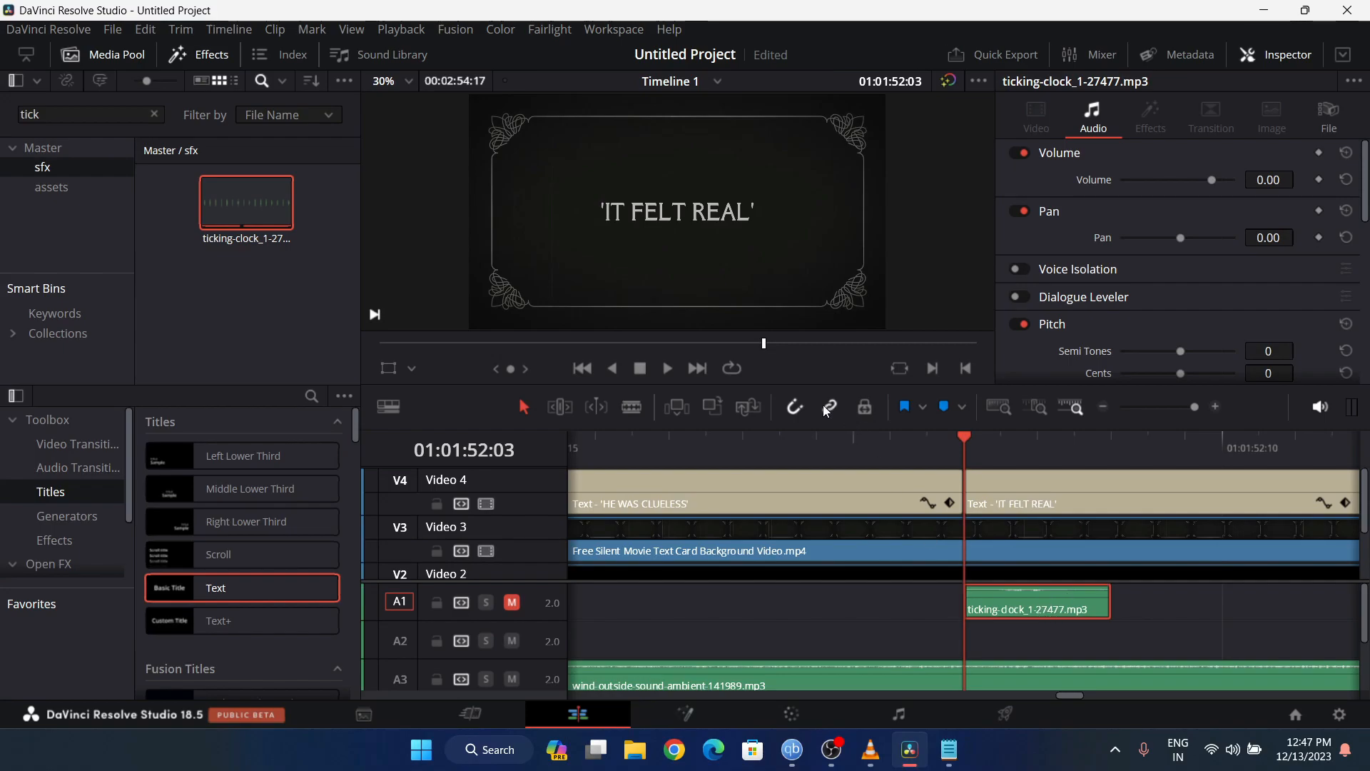
{"action": "left_click", "coordinate": [800, 406]}
{"action": "left_click_drag", "start_coordinate": [1056, 602], "coordinate": [1006, 597]}
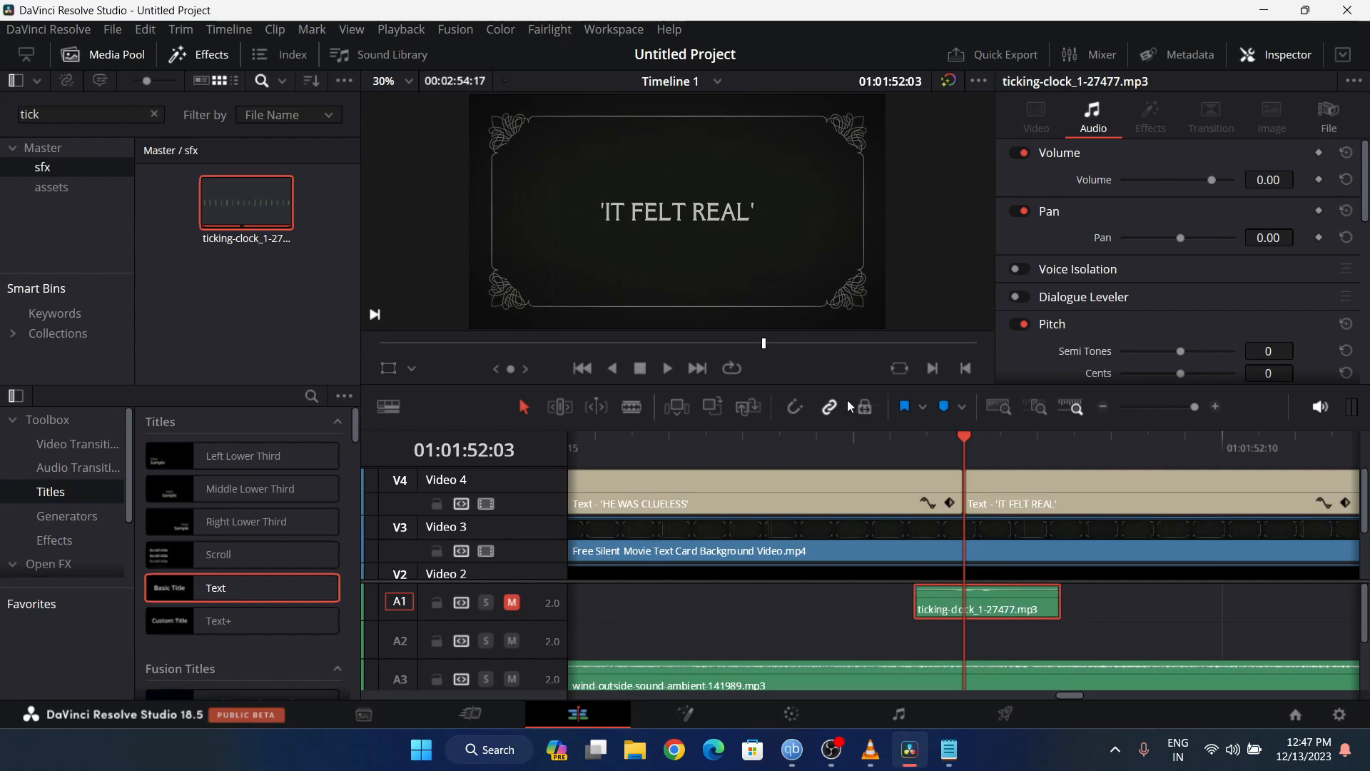
{"action": "left_click", "coordinate": [892, 442]}
{"action": "key", "text": "space"}
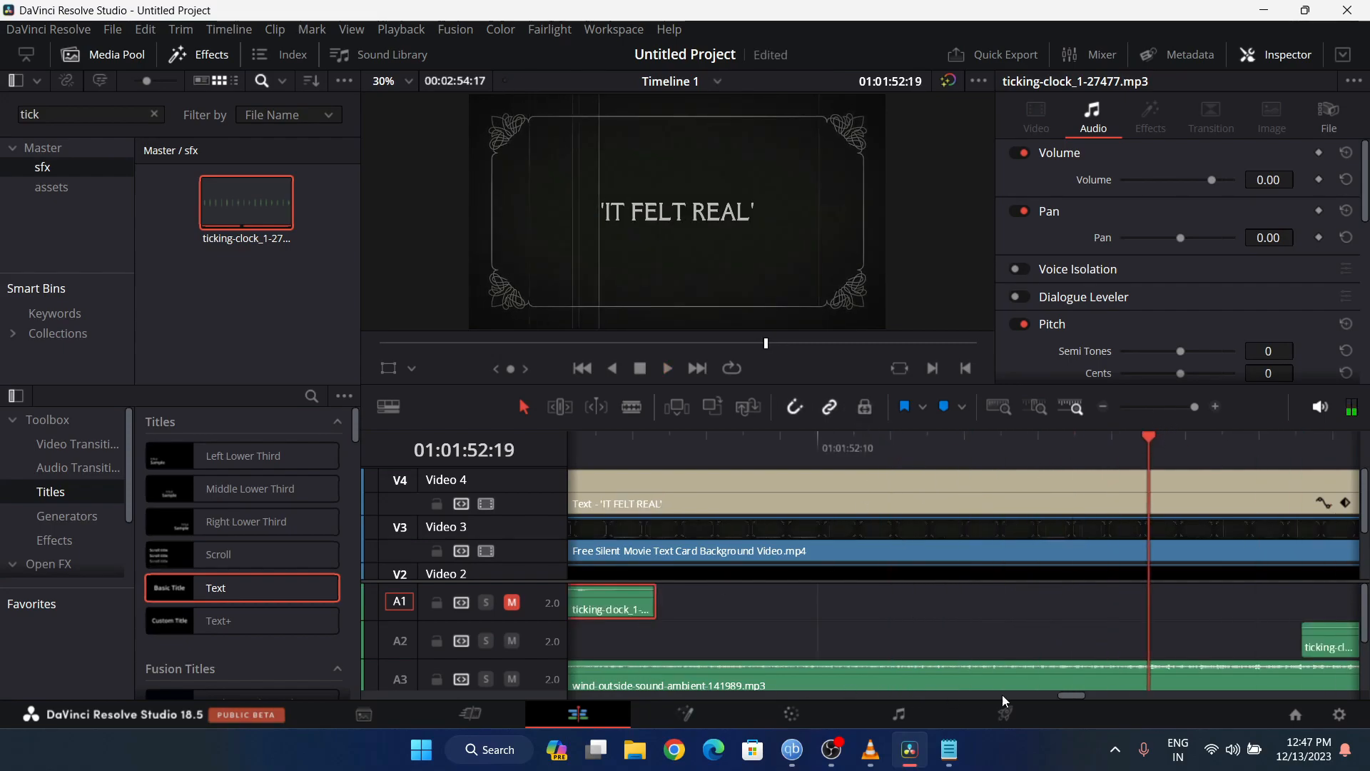
- Raise the isolated tick's volume to 20 and play the cut to the 'IT FELT REAL' card from 01:01:52:02
{"action": "left_click_drag", "start_coordinate": [1084, 698], "coordinate": [1076, 696]}
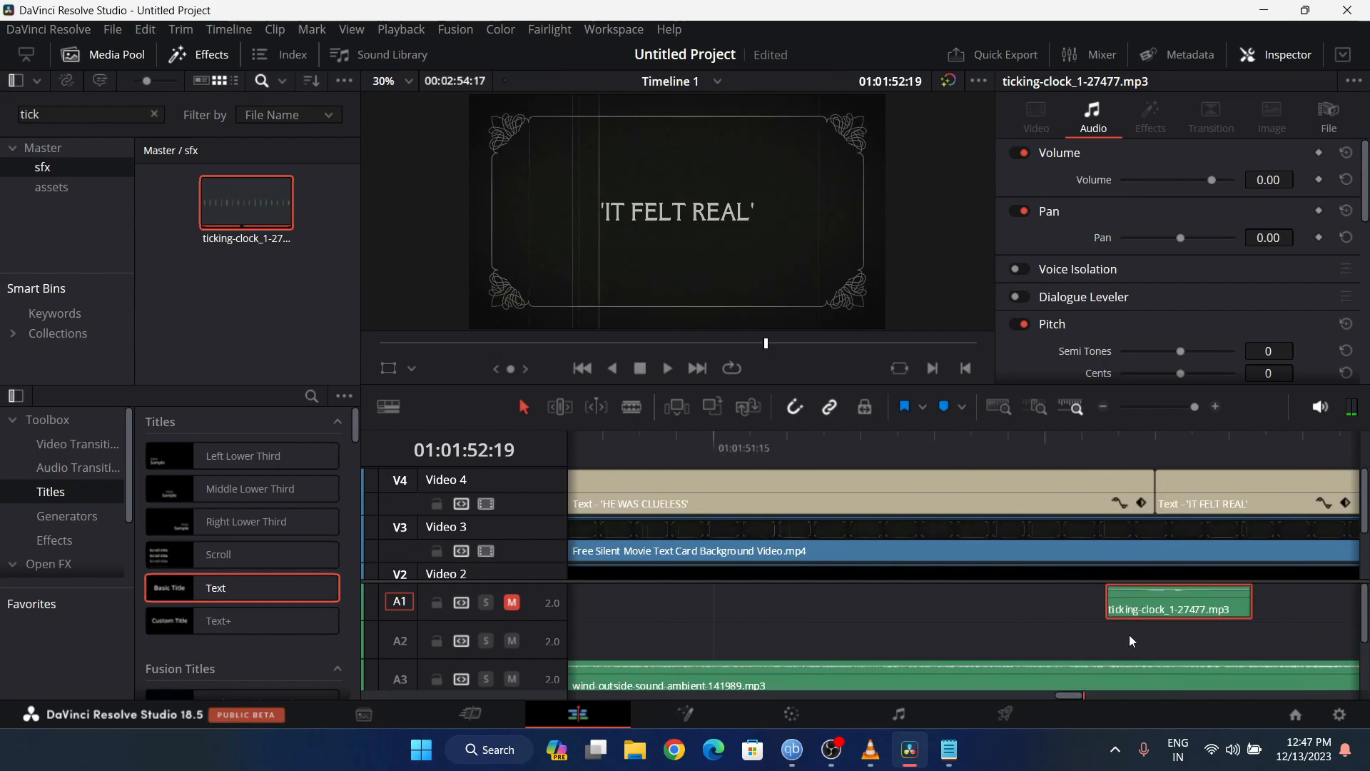
{"action": "left_click_drag", "start_coordinate": [1169, 591], "coordinate": [1177, 585]}
{"action": "left_click", "coordinate": [1104, 445]}
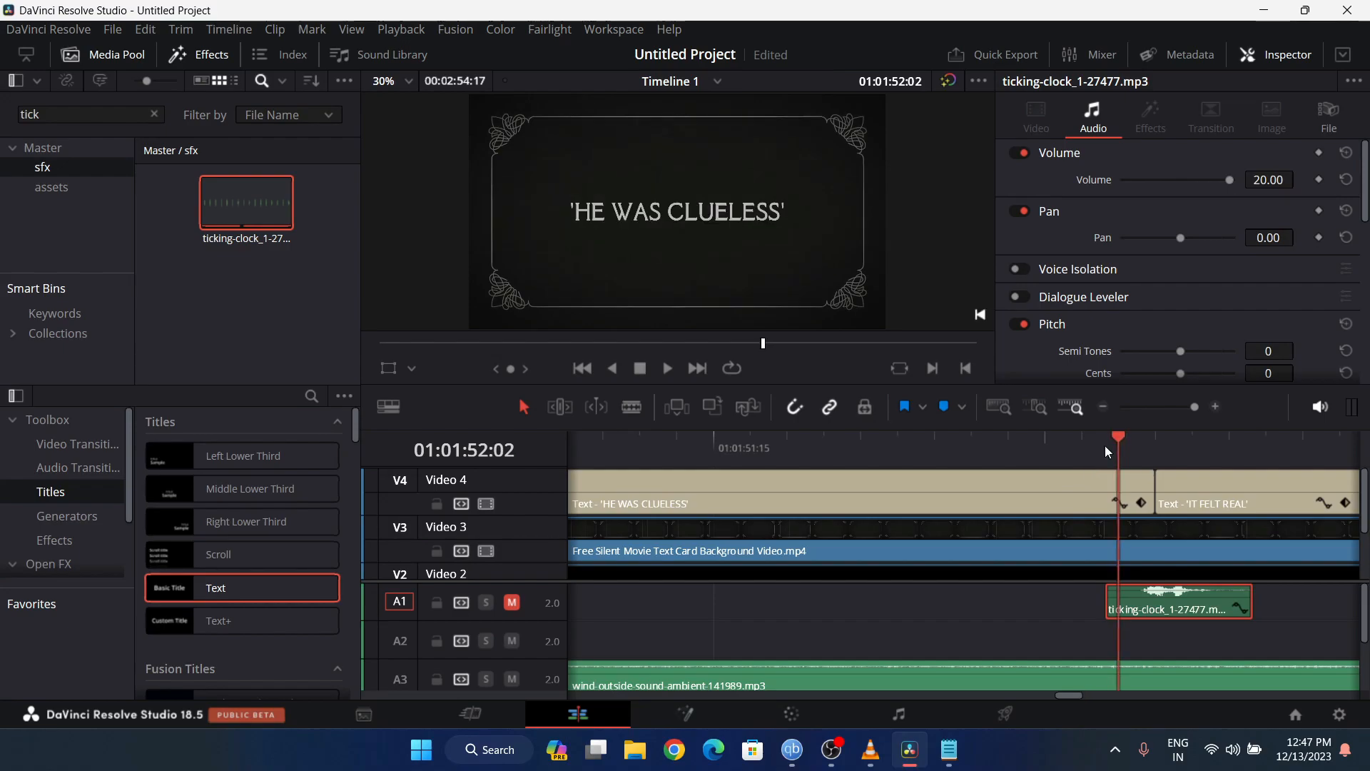
{"action": "key", "text": "space"}
{"action": "key", "text": "space"}
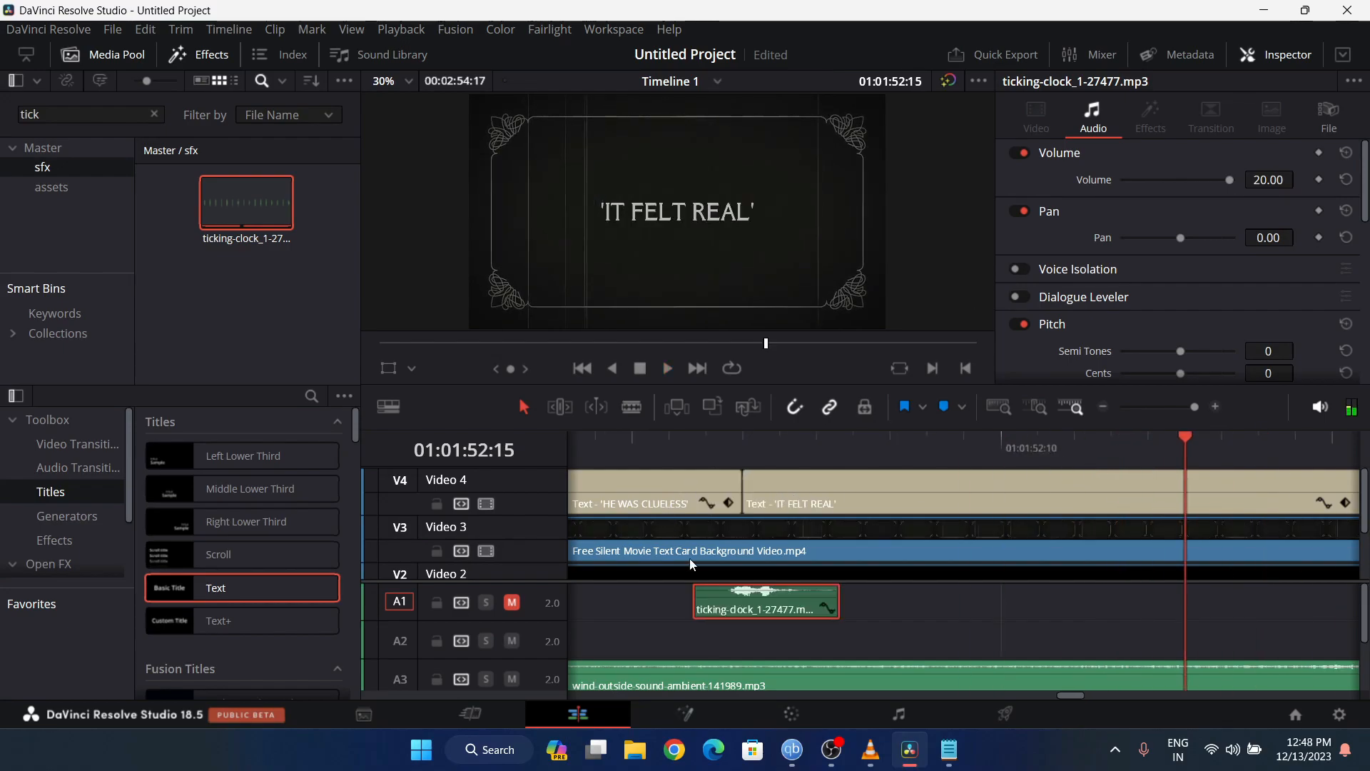
- Move the tick down to Audio 2, starting just ahead of the 'IT FELT REAL' card, and play the cut
{"action": "left_click_drag", "start_coordinate": [754, 613], "coordinate": [735, 646]}
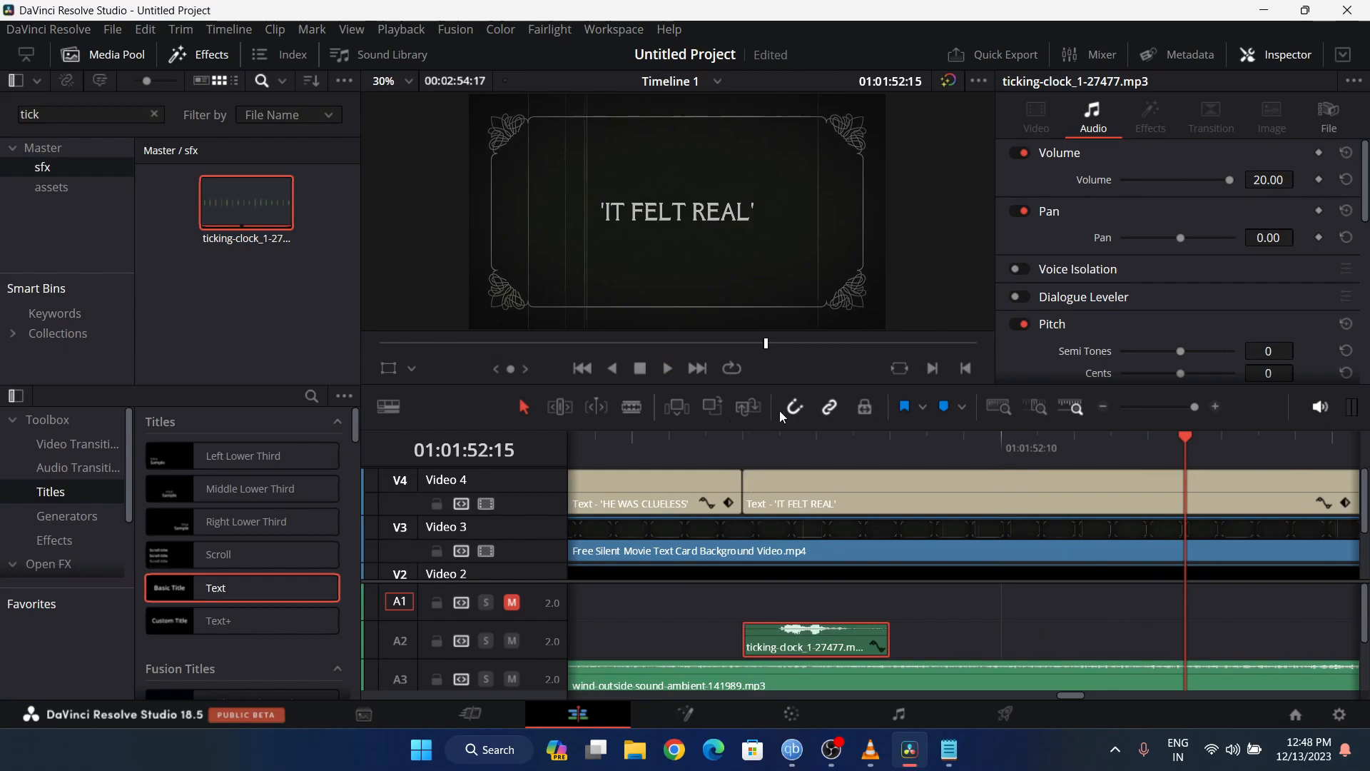
{"action": "left_click", "coordinate": [707, 438]}
{"action": "left_click_drag", "start_coordinate": [821, 637], "coordinate": [769, 632]}
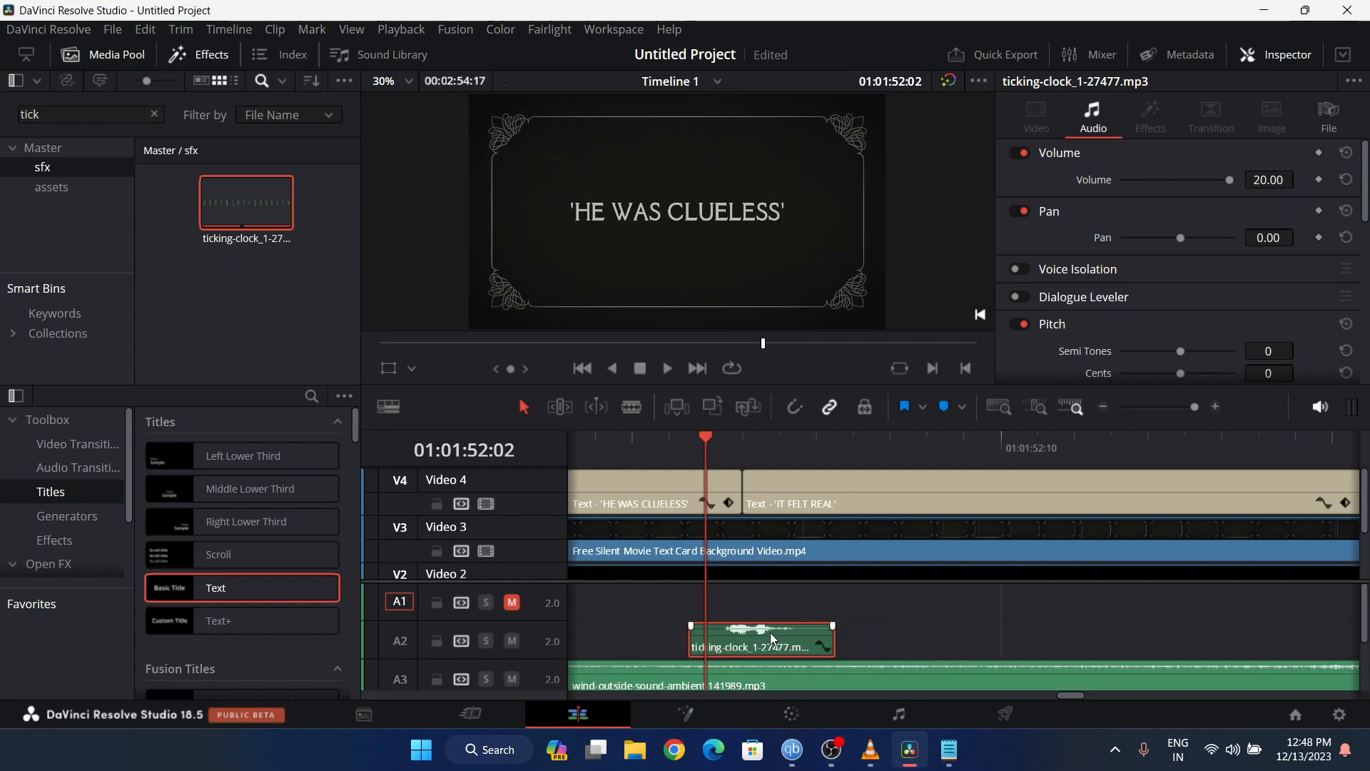
{"action": "key", "text": "space"}
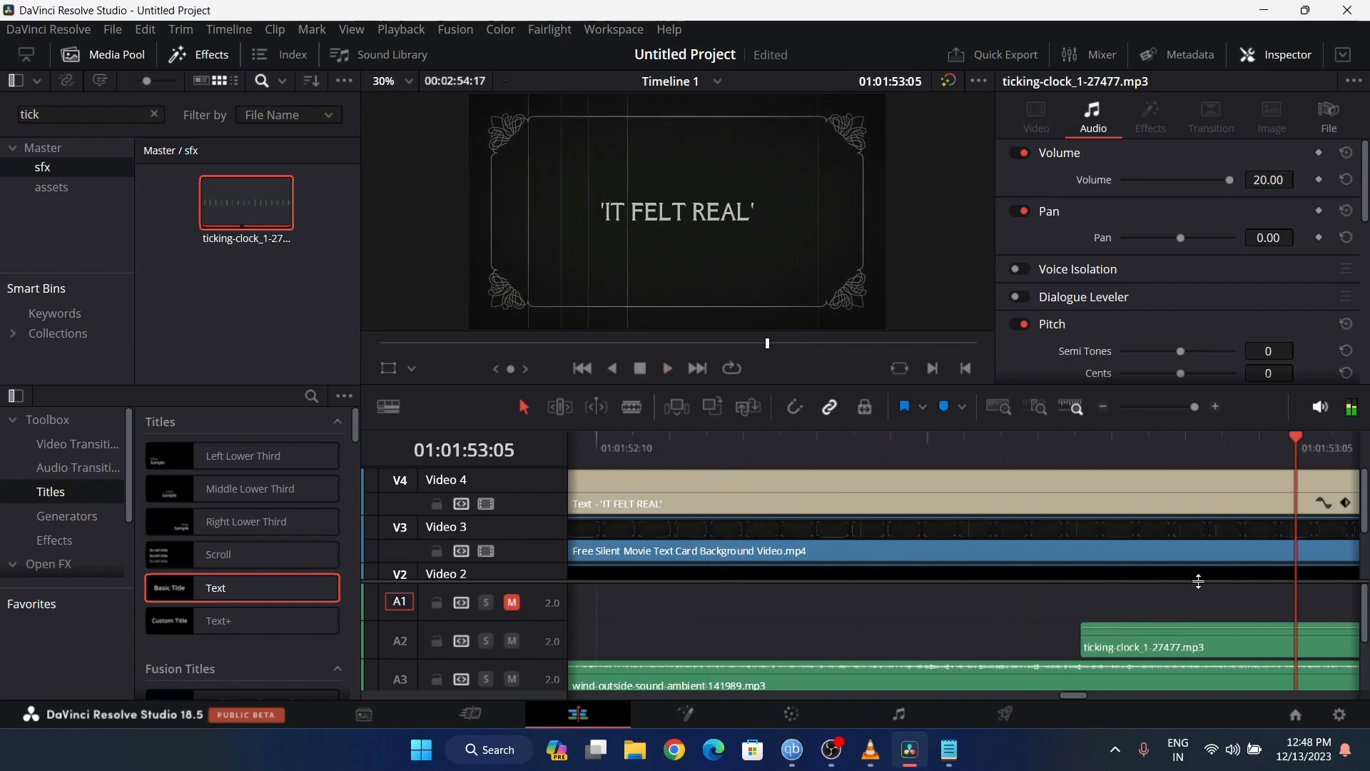
- Isolate the next tick by splitting the remaining ticking clip on Audio 2 at 01:01:53:18 and 01:01:54:02
{"action": "scroll", "coordinate": [1076, 585], "scroll_direction": "down", "scroll_amount": 4}
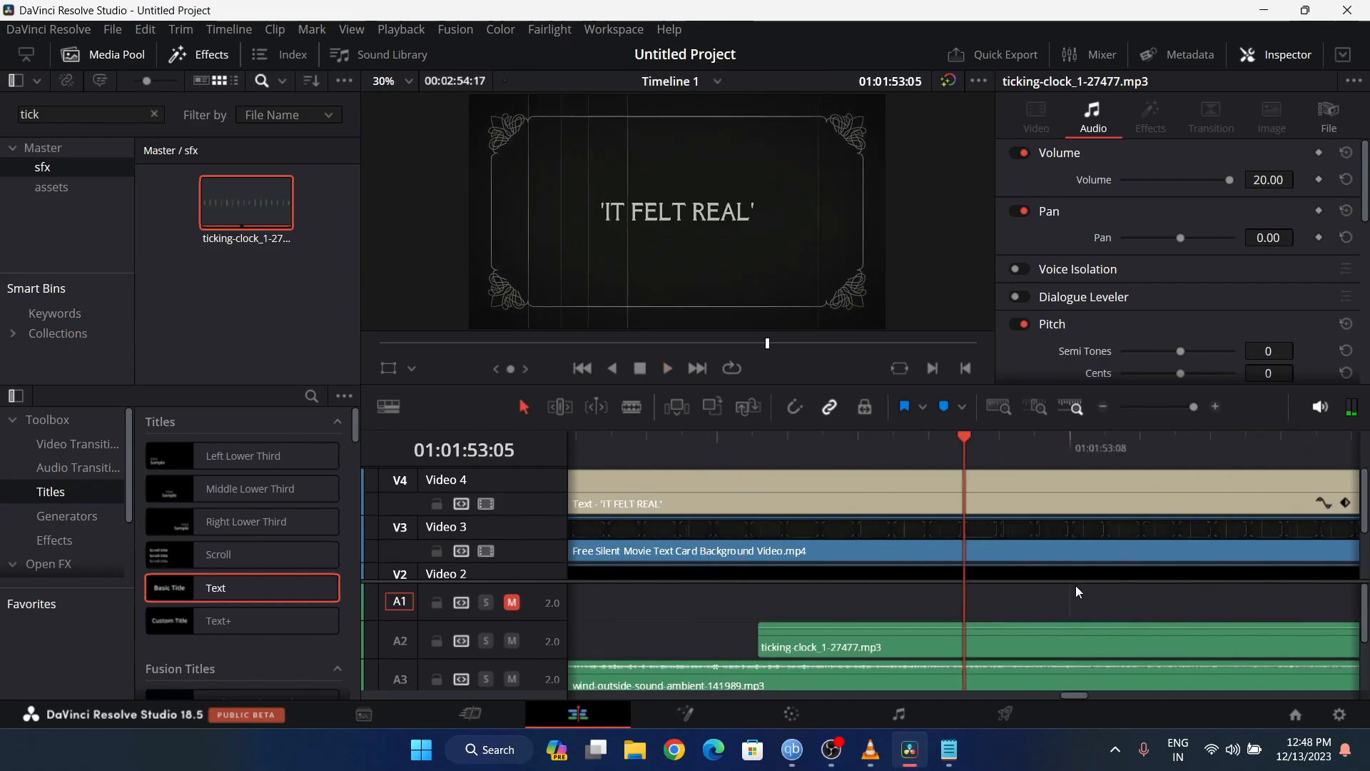
{"action": "scroll", "coordinate": [1076, 585], "scroll_direction": "down", "scroll_amount": 4}
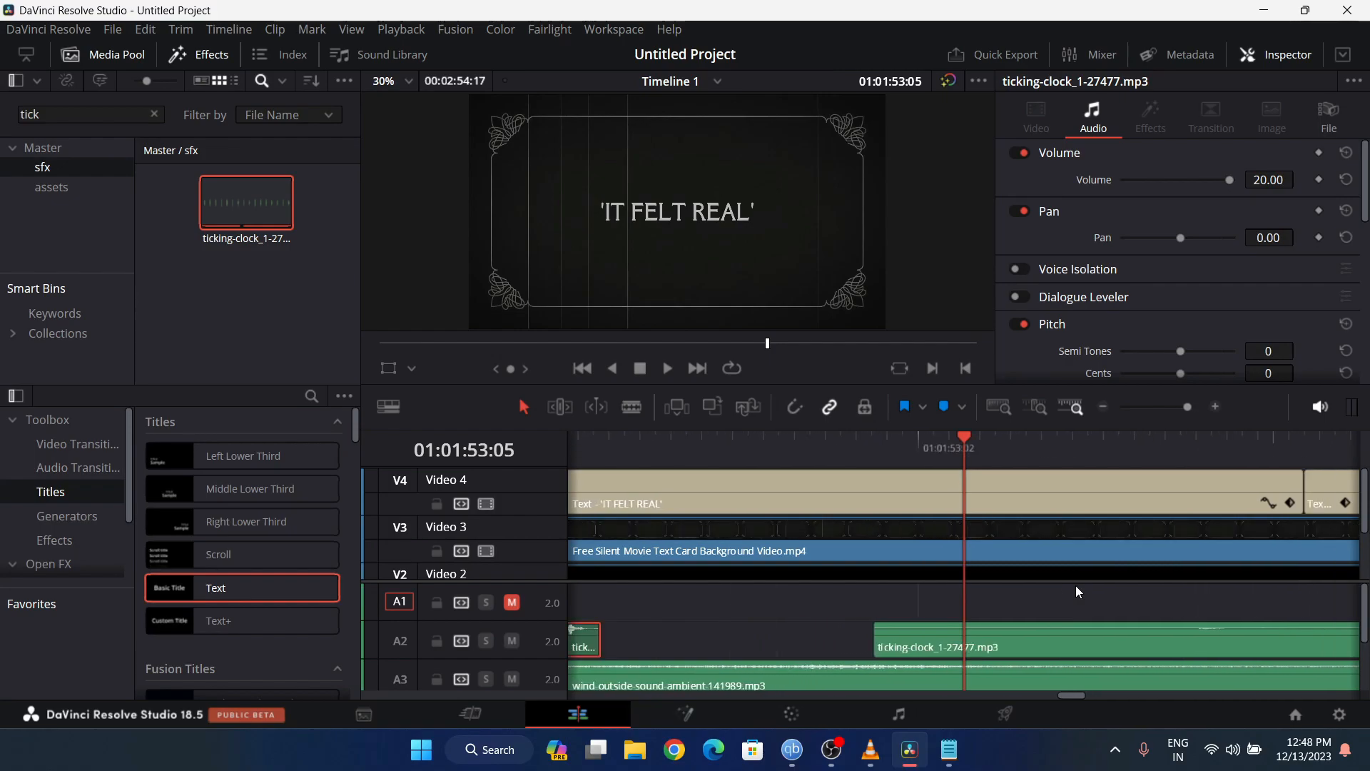
{"action": "left_click", "coordinate": [1049, 443]}
{"action": "left_click", "coordinate": [1077, 634]}
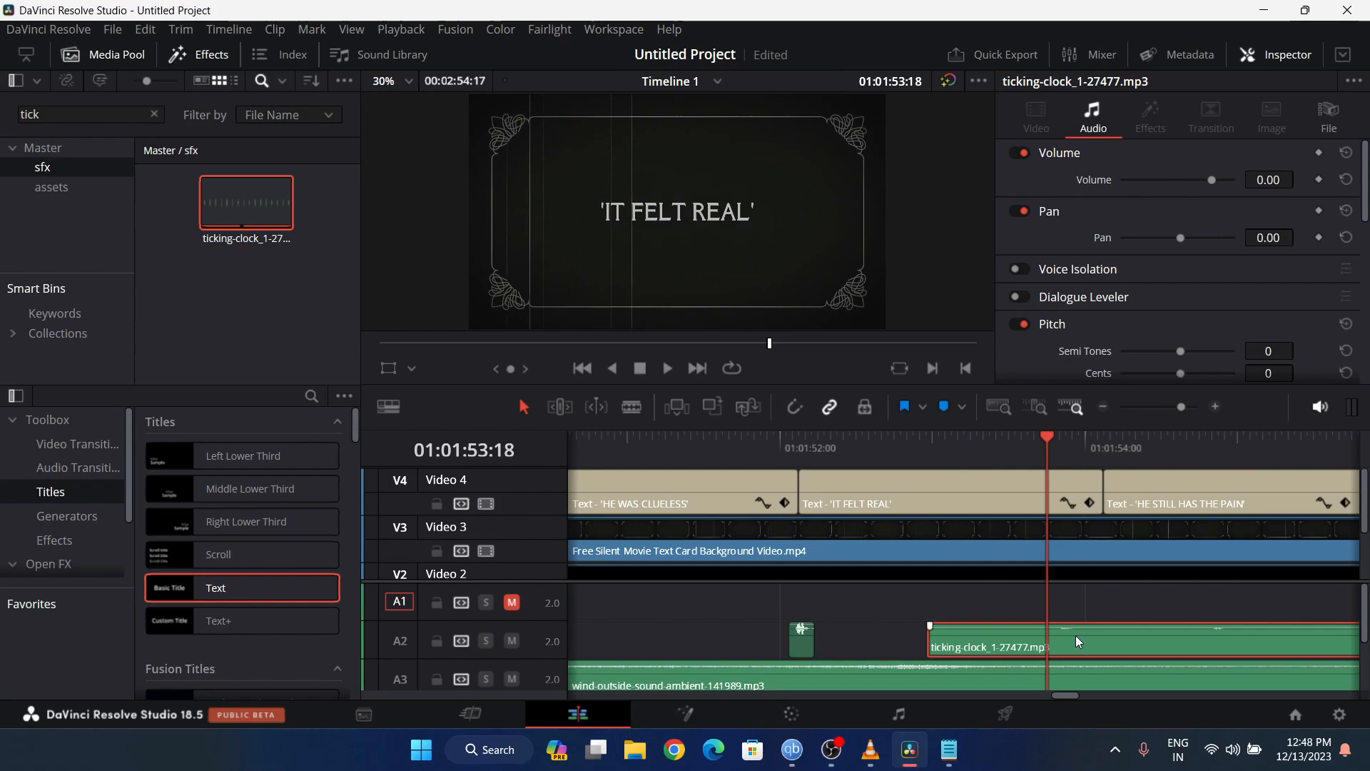
{"action": "key", "text": "ctrl+b"}
{"action": "left_click", "coordinate": [1098, 449]}
{"action": "left_click", "coordinate": [1128, 640]}
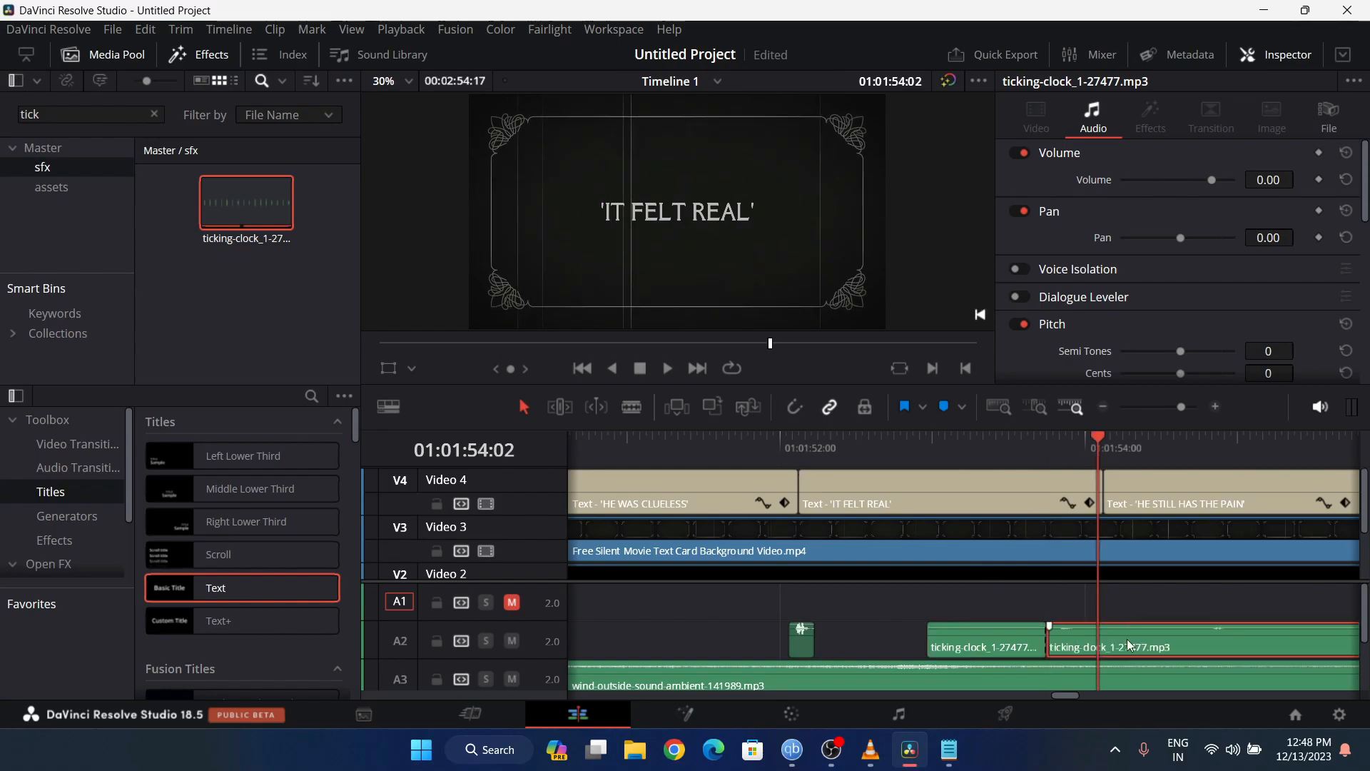
{"action": "key", "text": "ctrl+b"}
- Delete the ticking pieces before and after the newly isolated tick on Audio 2
{"action": "left_click", "coordinate": [963, 653]}
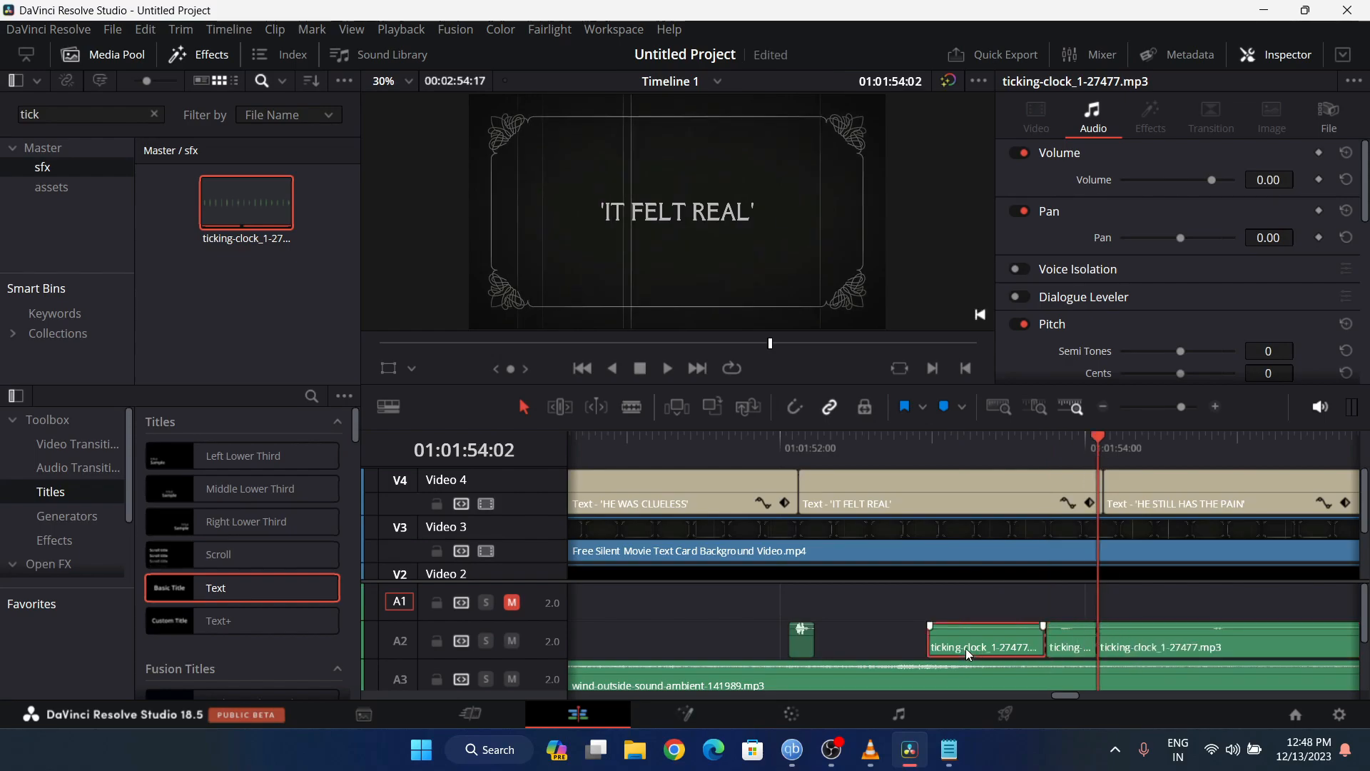
{"action": "key", "text": "BackSpace"}
{"action": "left_click", "coordinate": [1137, 639]}
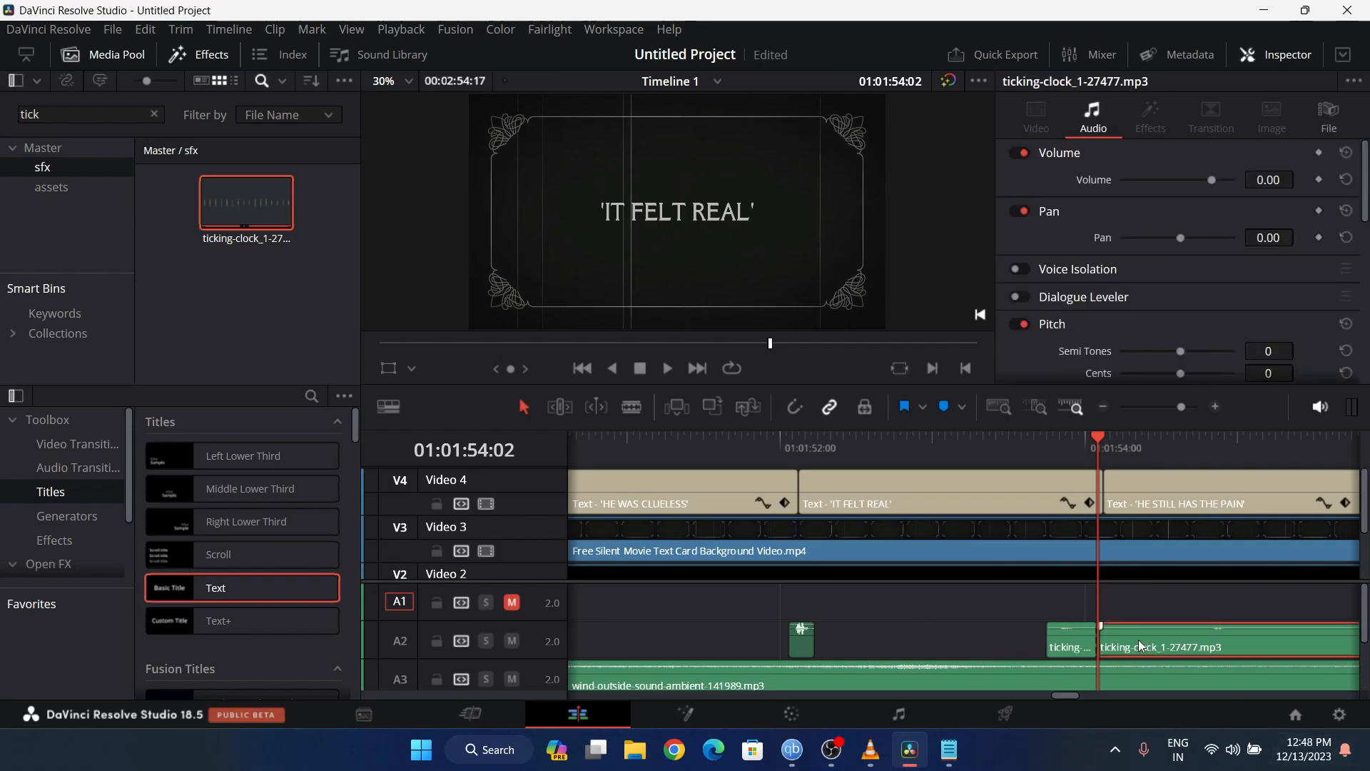
{"action": "key", "text": "BackSpace"}
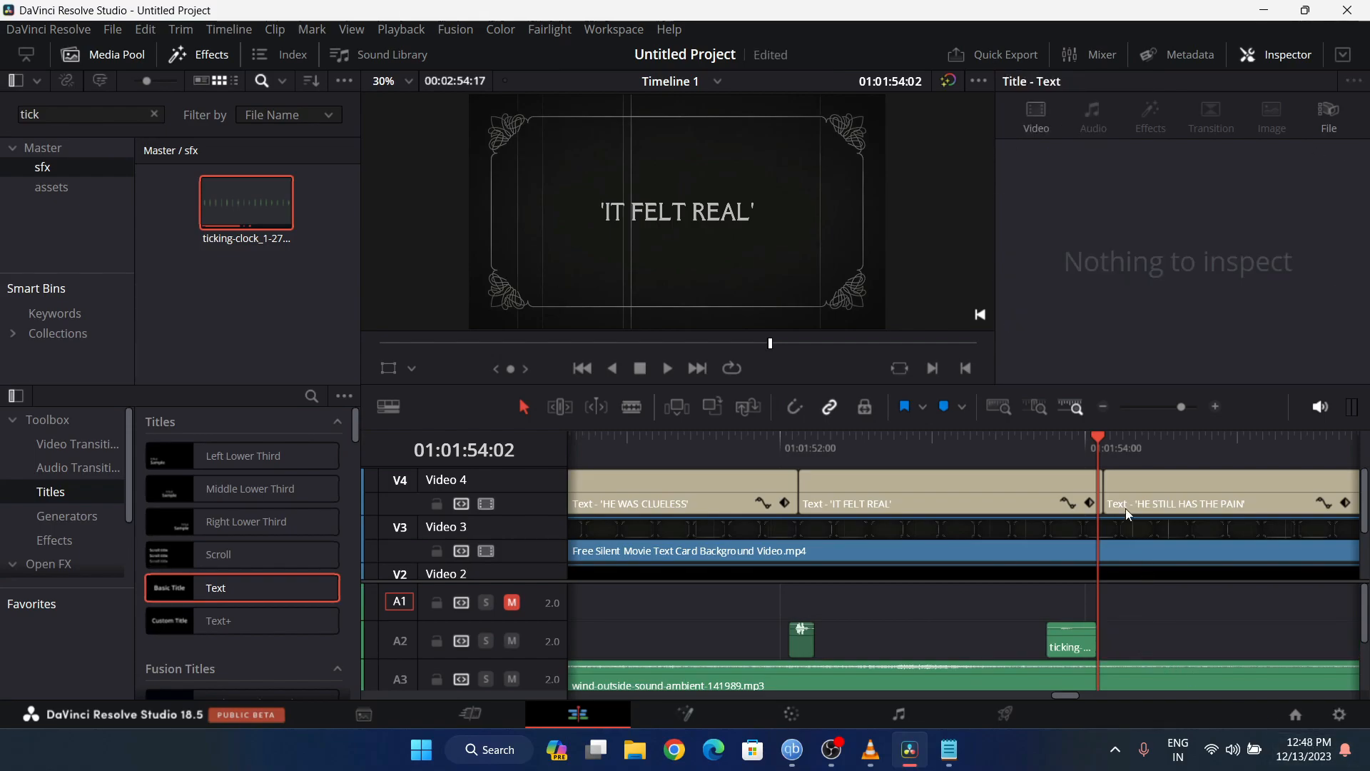
- Shift the tick over the start of the 'HE STILL HAS THE PAIN' card, set its volume to 15, and play it
{"action": "left_click", "coordinate": [1105, 446]}
{"action": "left_click_drag", "start_coordinate": [1064, 649], "coordinate": [1111, 618]}
{"action": "left_click", "coordinate": [1071, 454]}
{"action": "key", "text": "space"}
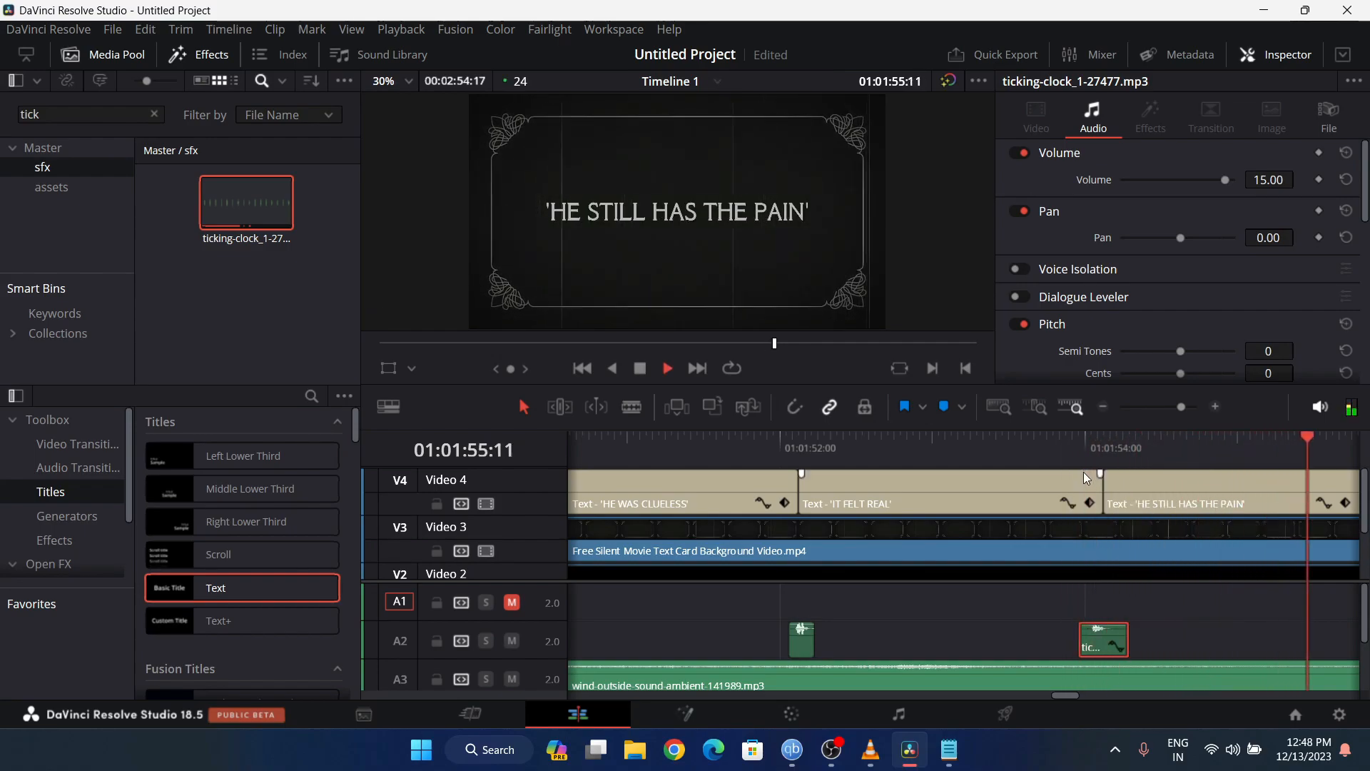
{"action": "key", "text": "space"}
- Place the playhead at the red 'PAIN' title at 01:01:56:00 and clear the 'tick' search from the sfx bin
{"action": "left_click_drag", "start_coordinate": [1028, 441], "coordinate": [859, 460]}
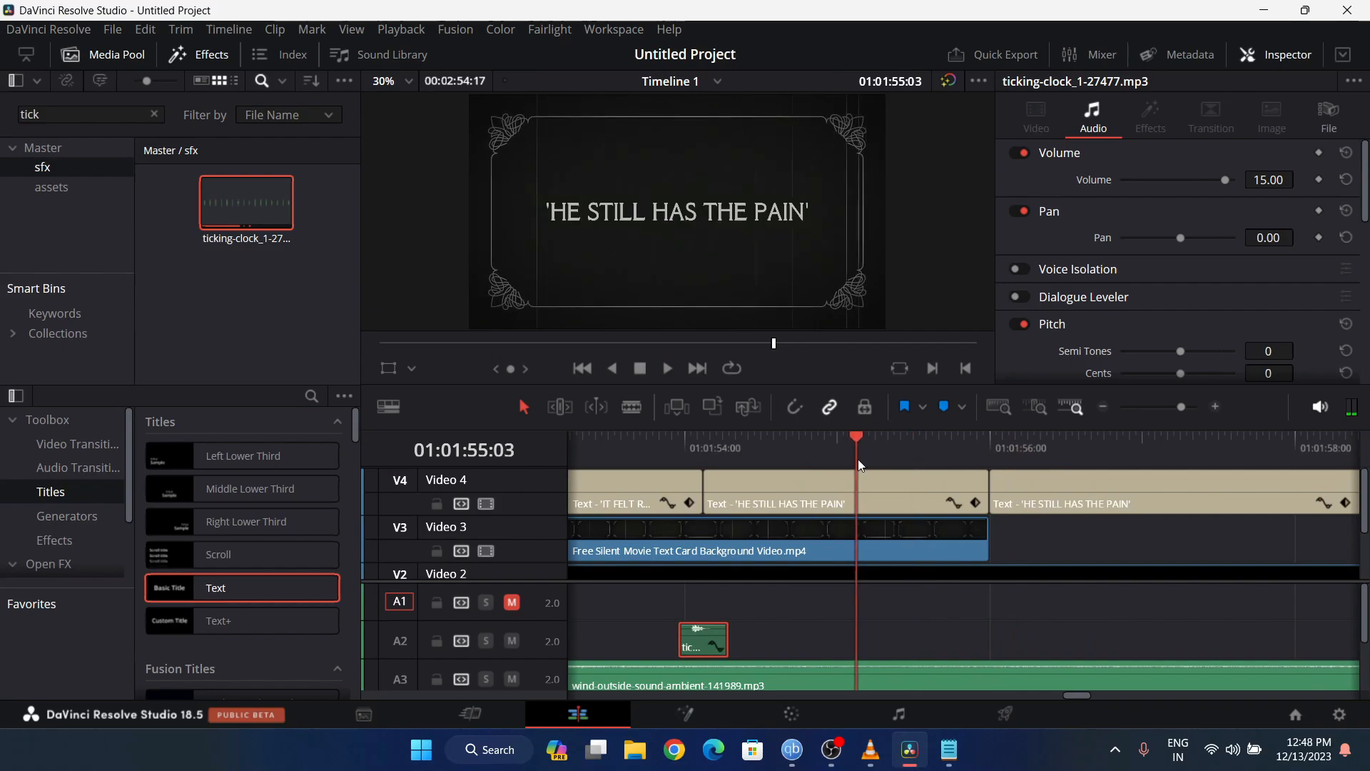
{"action": "left_click", "coordinate": [991, 439]}
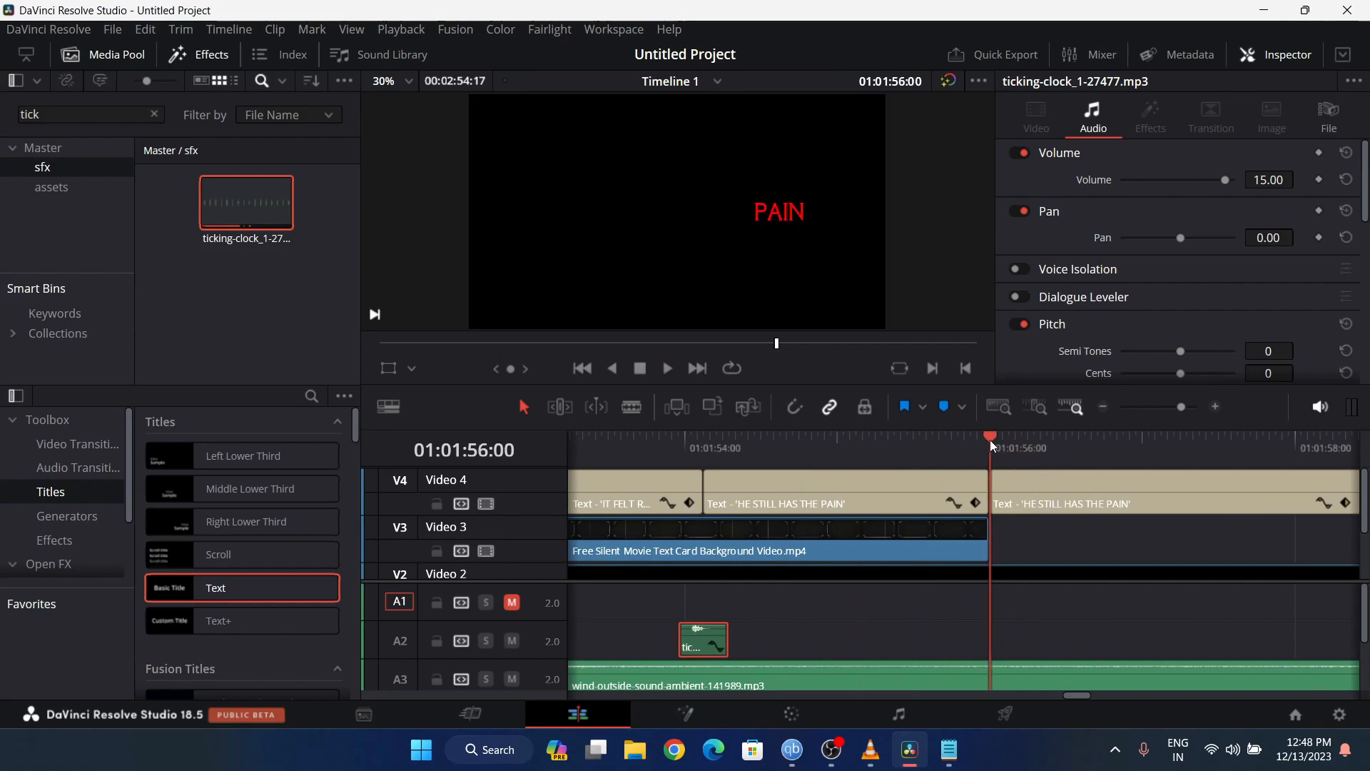
{"action": "left_click", "coordinate": [89, 109]}
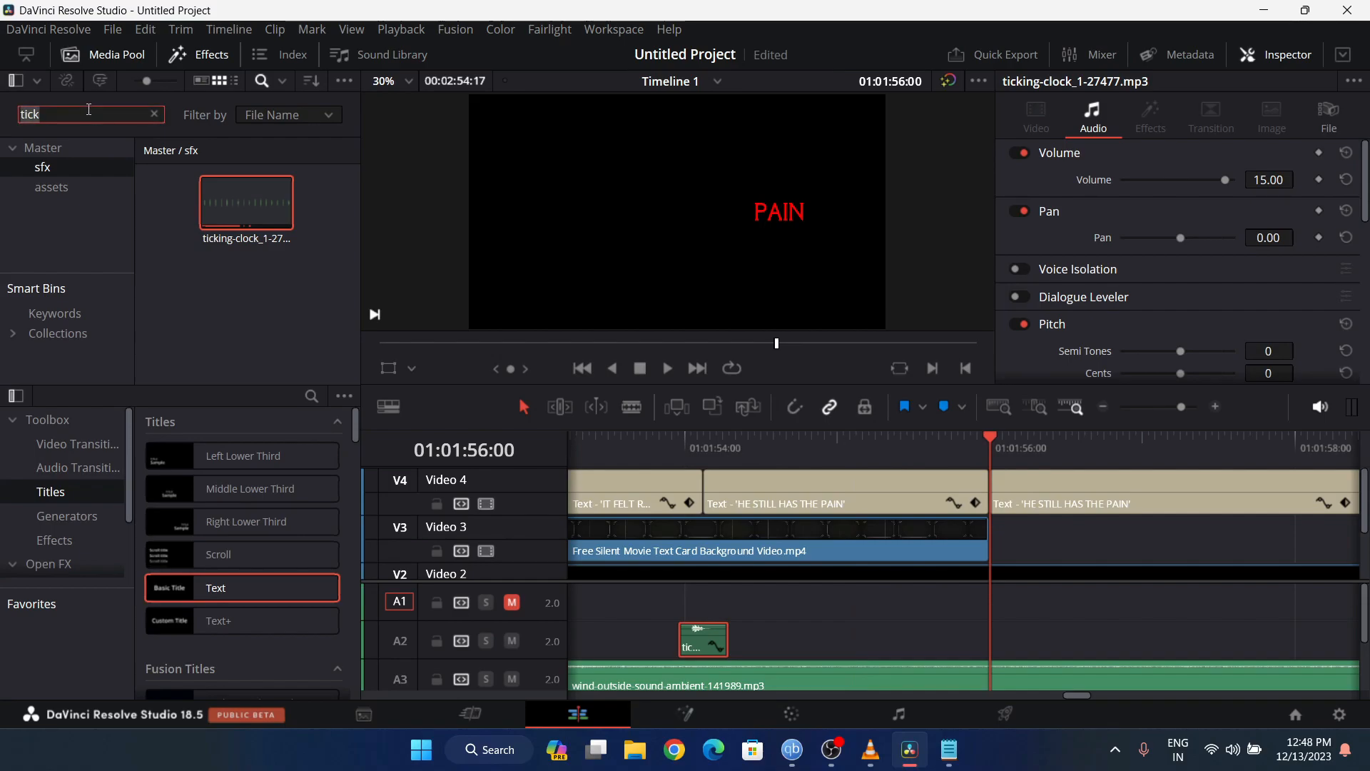
{"action": "key", "text": "BackSpace"}
{"action": "key", "text": "BackSpace"}
{"action": "key", "text": "BackSpace"}
{"action": "key", "text": "BackSpace"}
- Try searching the sfx bin for 'soni' and clear the search
{"action": "type", "text": "s"}
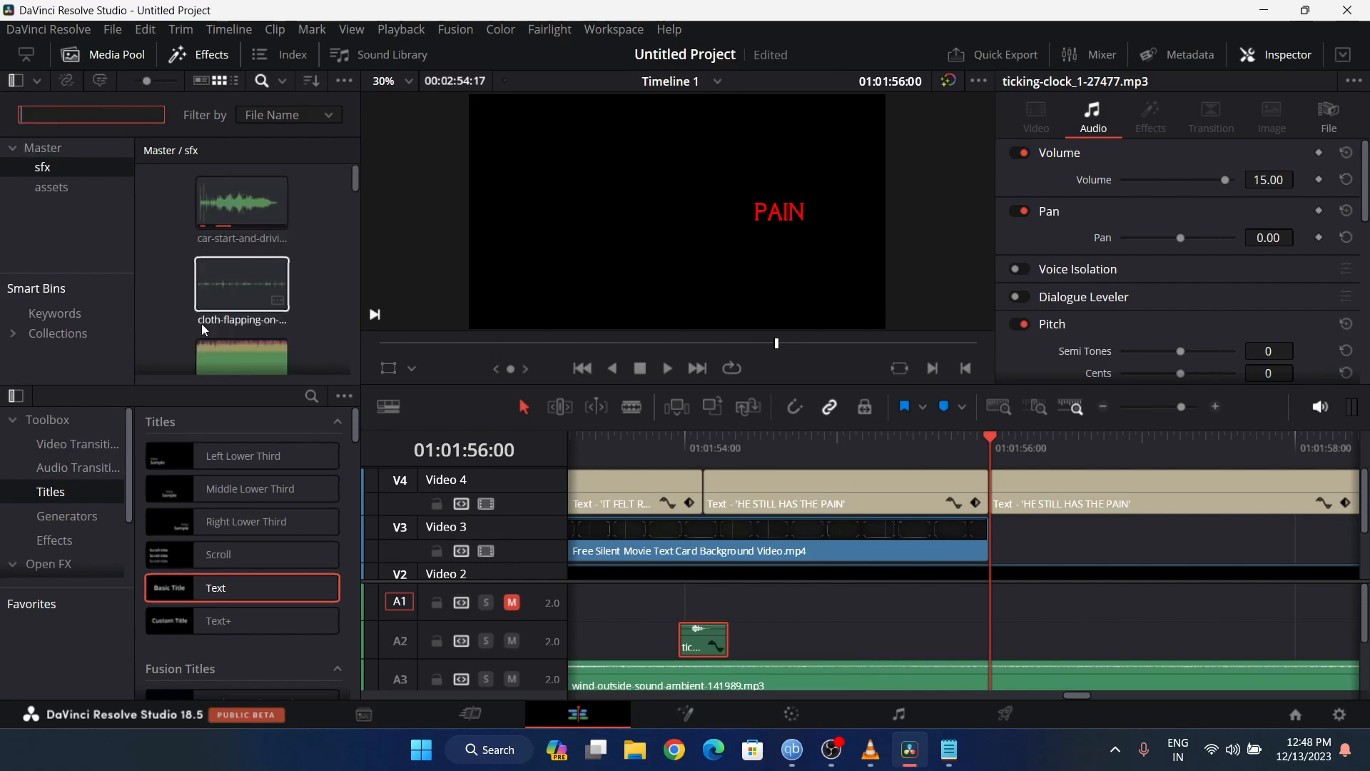
{"action": "type", "text": "oni"}
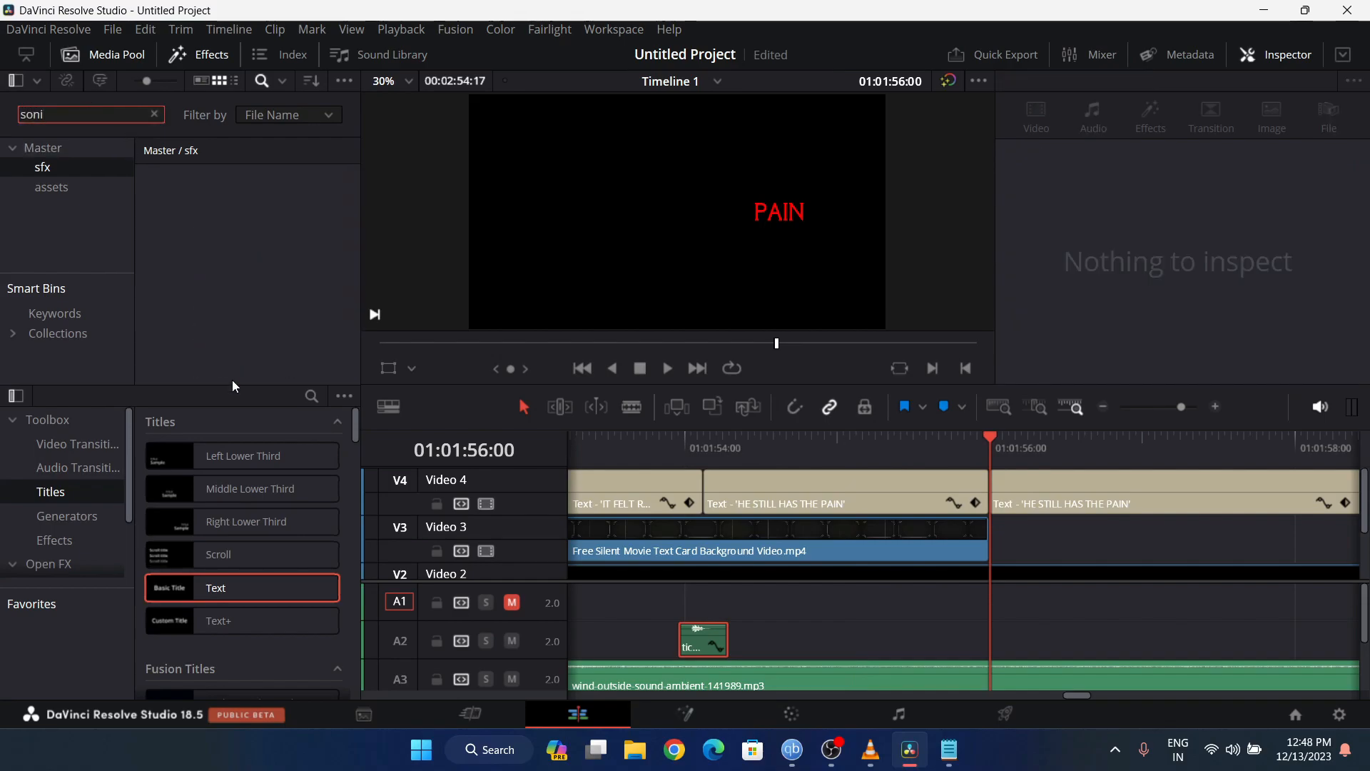
{"action": "key", "text": "BackSpace"}
{"action": "key", "text": "BackSpace"}
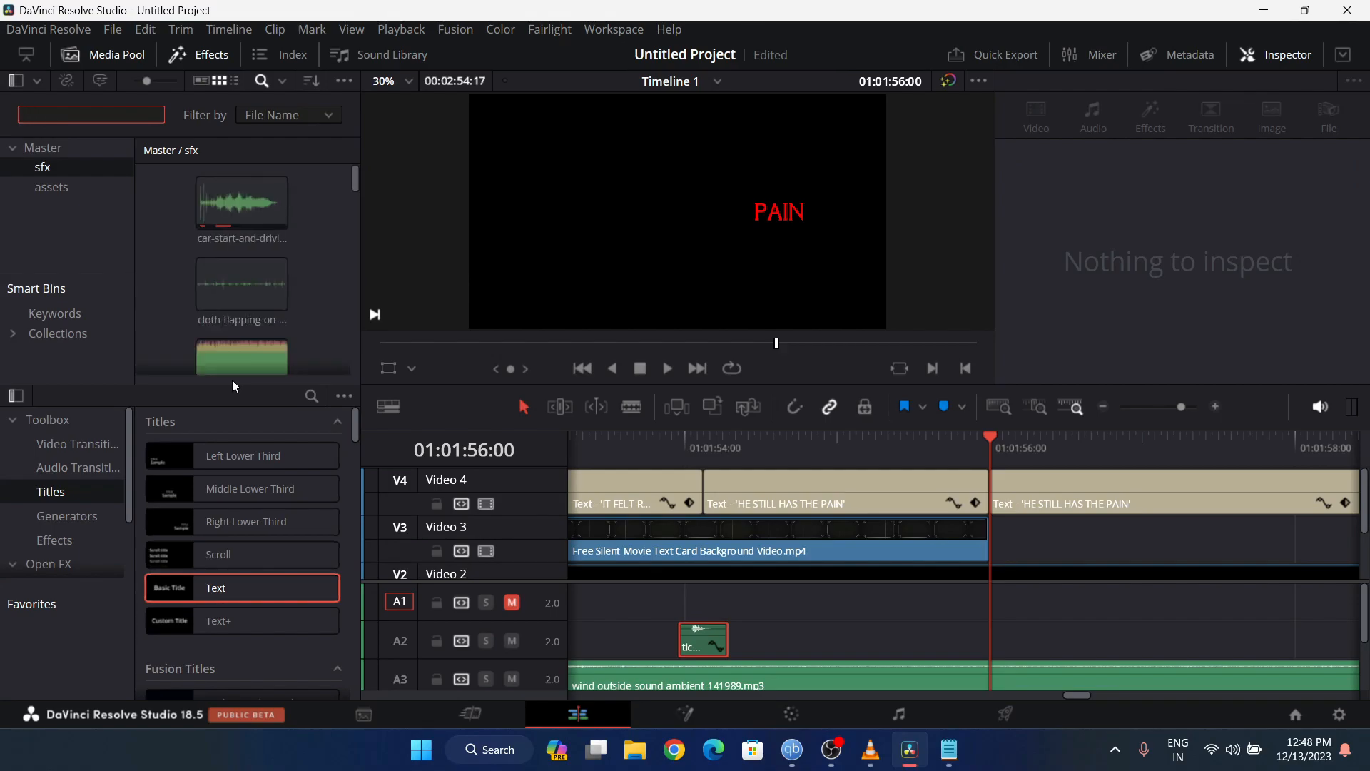
- Find pulse3d-106110.mp3 in the sfx bin and place it on Audio 2 at about 01:01:55:22, just ahead of the red 'PAIN' title
{"action": "scroll", "coordinate": [230, 448], "scroll_direction": "down", "scroll_amount": 2}
{"action": "scroll", "coordinate": [254, 357], "scroll_direction": "down", "scroll_amount": 1}
{"action": "scroll", "coordinate": [254, 356], "scroll_direction": "down", "scroll_amount": 5}
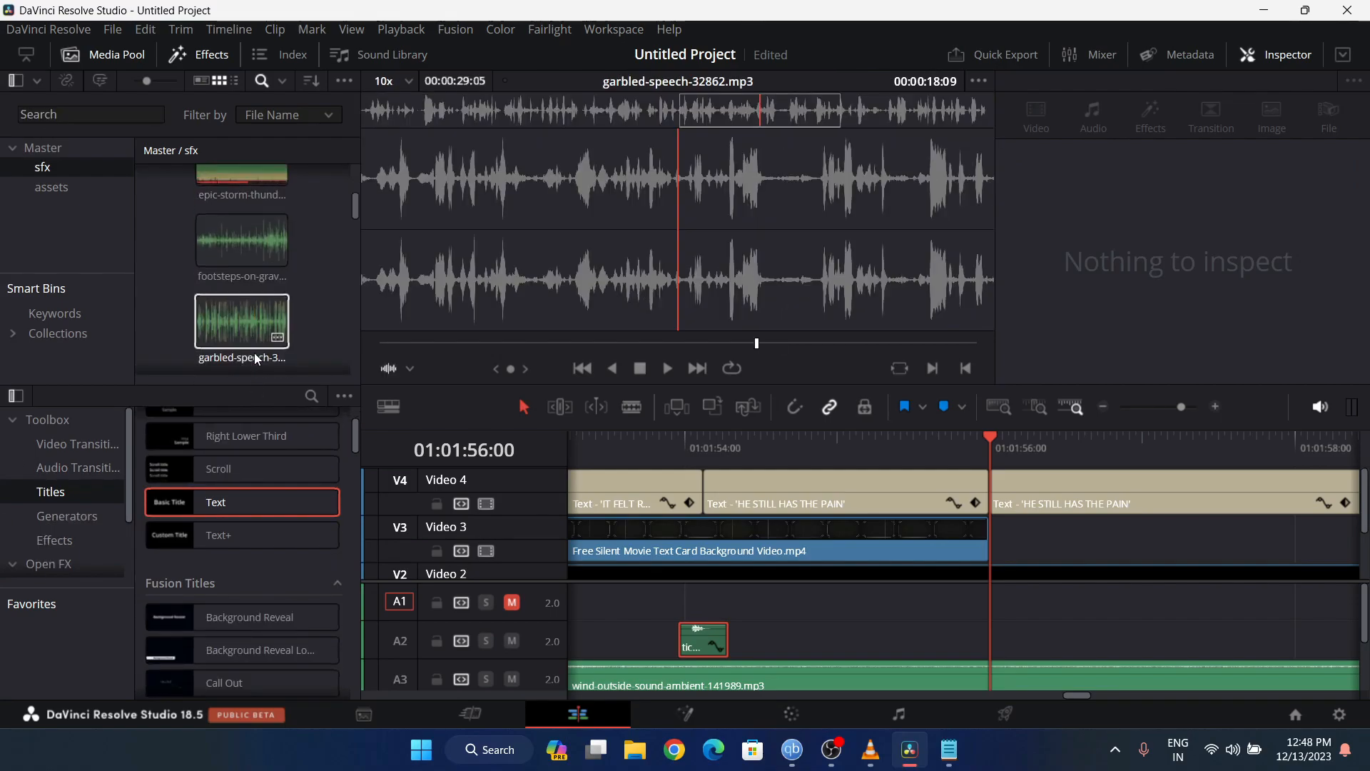
{"action": "scroll", "coordinate": [255, 354], "scroll_direction": "down", "scroll_amount": 4}
{"action": "scroll", "coordinate": [255, 357], "scroll_direction": "down", "scroll_amount": 4}
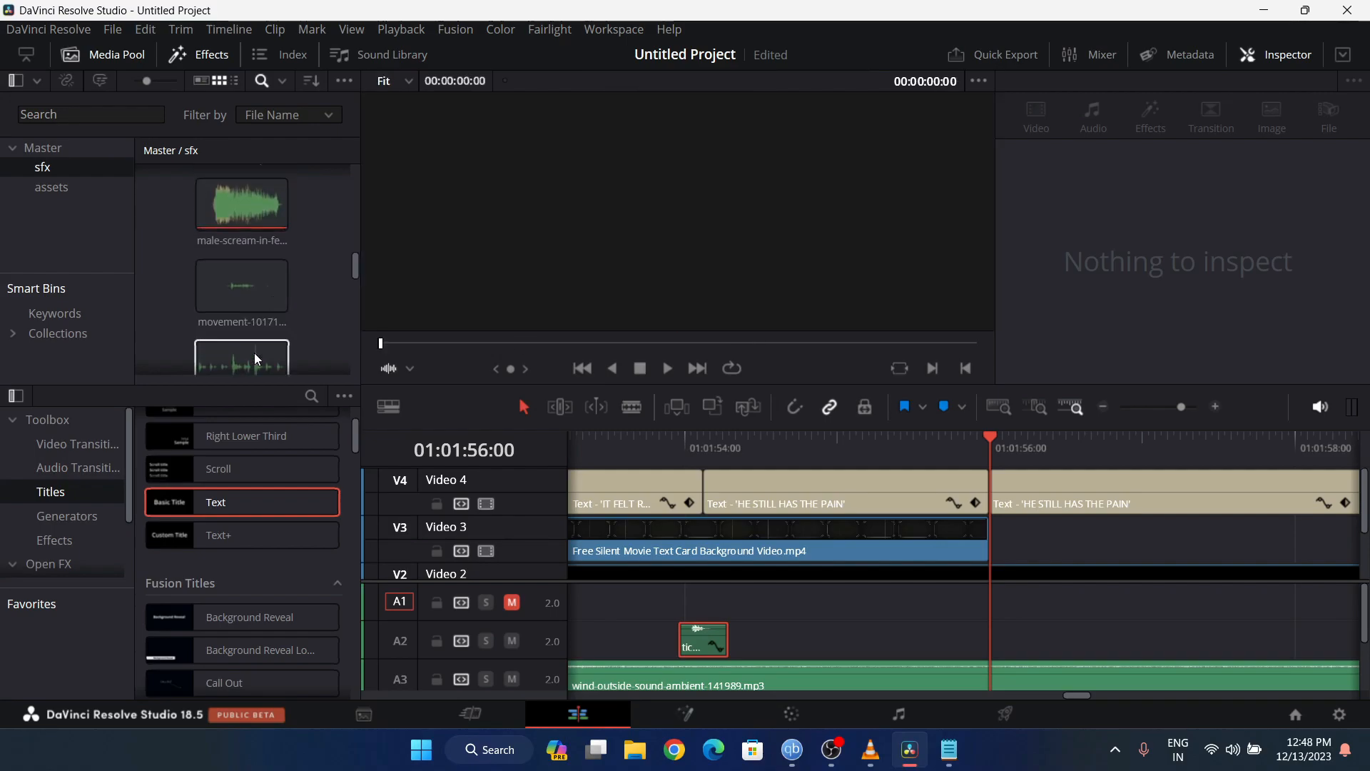
{"action": "left_click_drag", "start_coordinate": [233, 312], "coordinate": [1018, 636]}
{"action": "left_click", "coordinate": [1093, 594]}
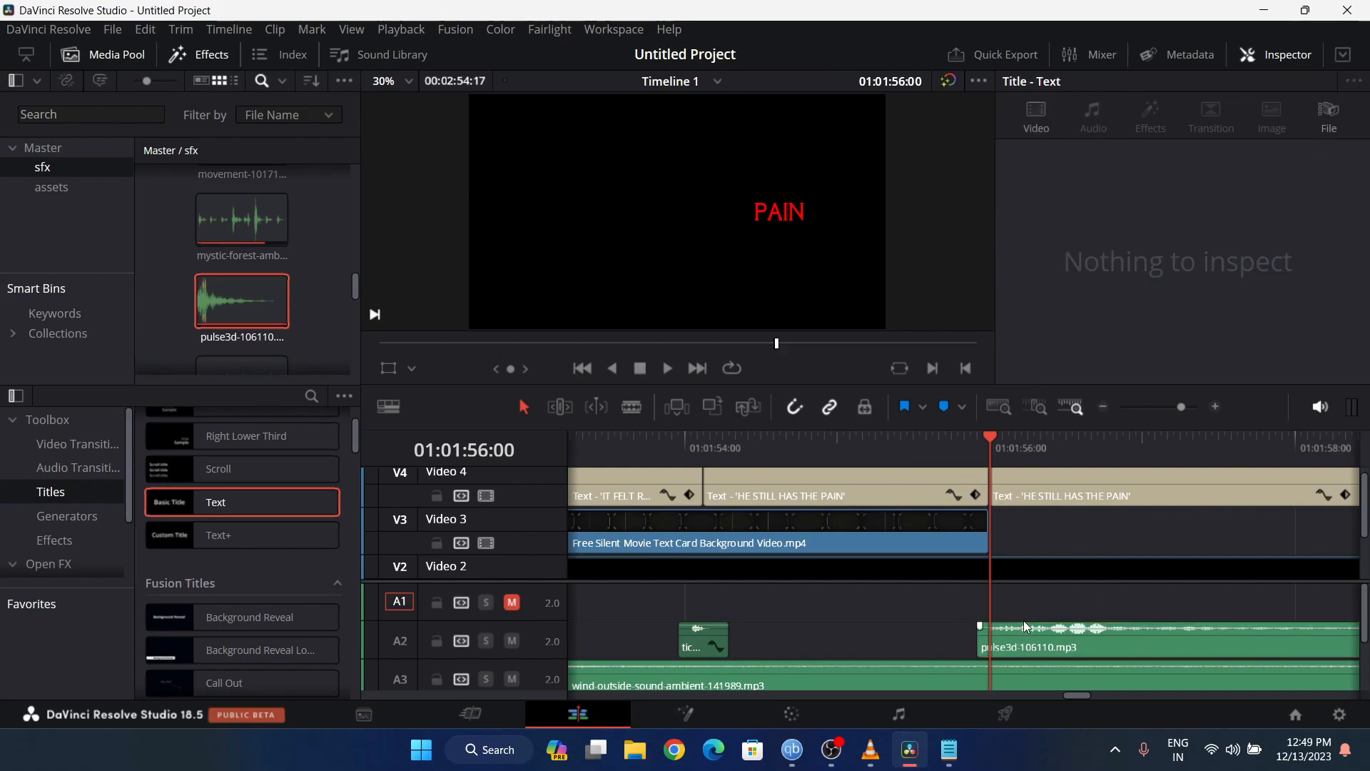
- Play the pulse sound over the cut to the red 'PAIN' title from 01:01:55:22 and scrub back to the TV static shot
{"action": "left_click", "coordinate": [978, 449]}
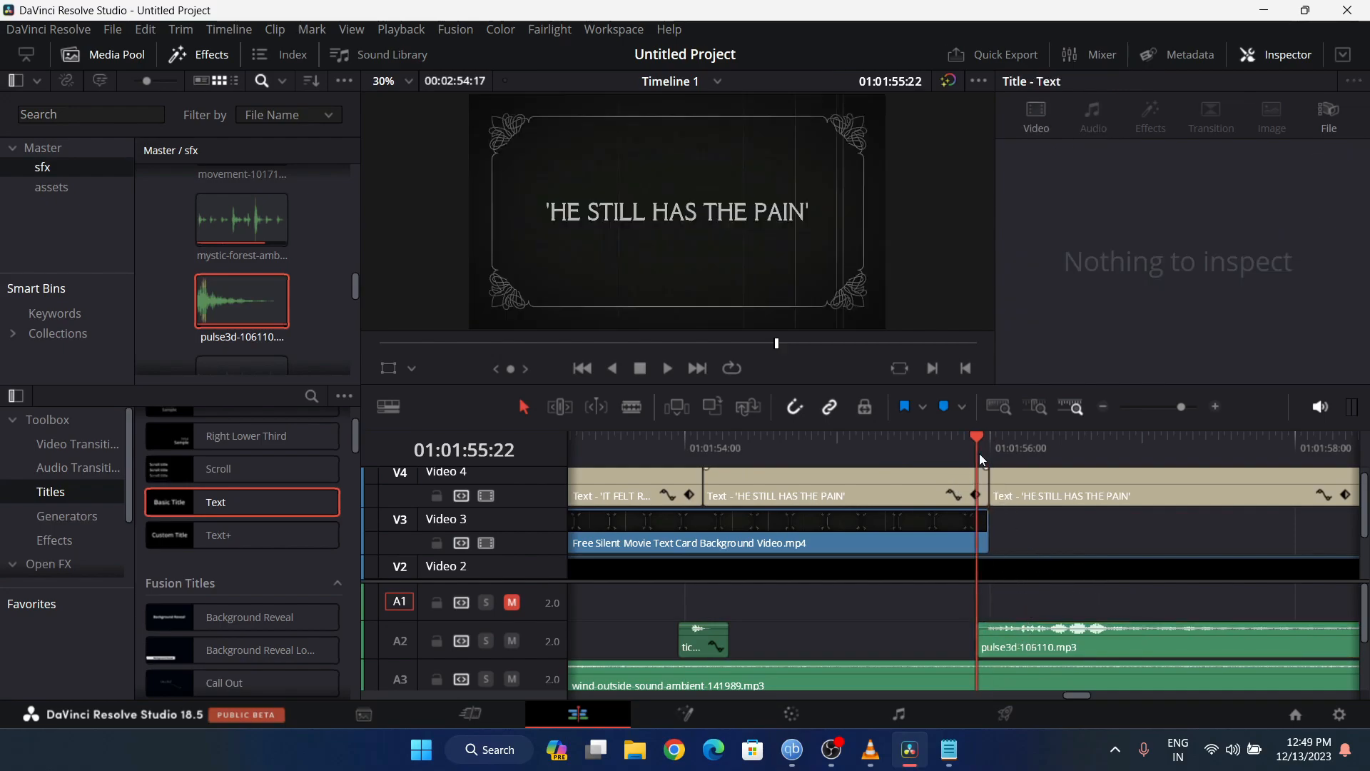
{"action": "key", "text": "space"}
{"action": "key", "text": "space"}
{"action": "left_click", "coordinate": [990, 443]}
{"action": "scroll", "coordinate": [1013, 528], "scroll_direction": "down", "scroll_amount": 3}
{"action": "scroll", "coordinate": [1017, 668], "scroll_direction": "down", "scroll_amount": 2}
{"action": "scroll", "coordinate": [1011, 614], "scroll_direction": "up", "scroll_amount": 3}
{"action": "scroll", "coordinate": [989, 528], "scroll_direction": "up", "scroll_amount": 3}
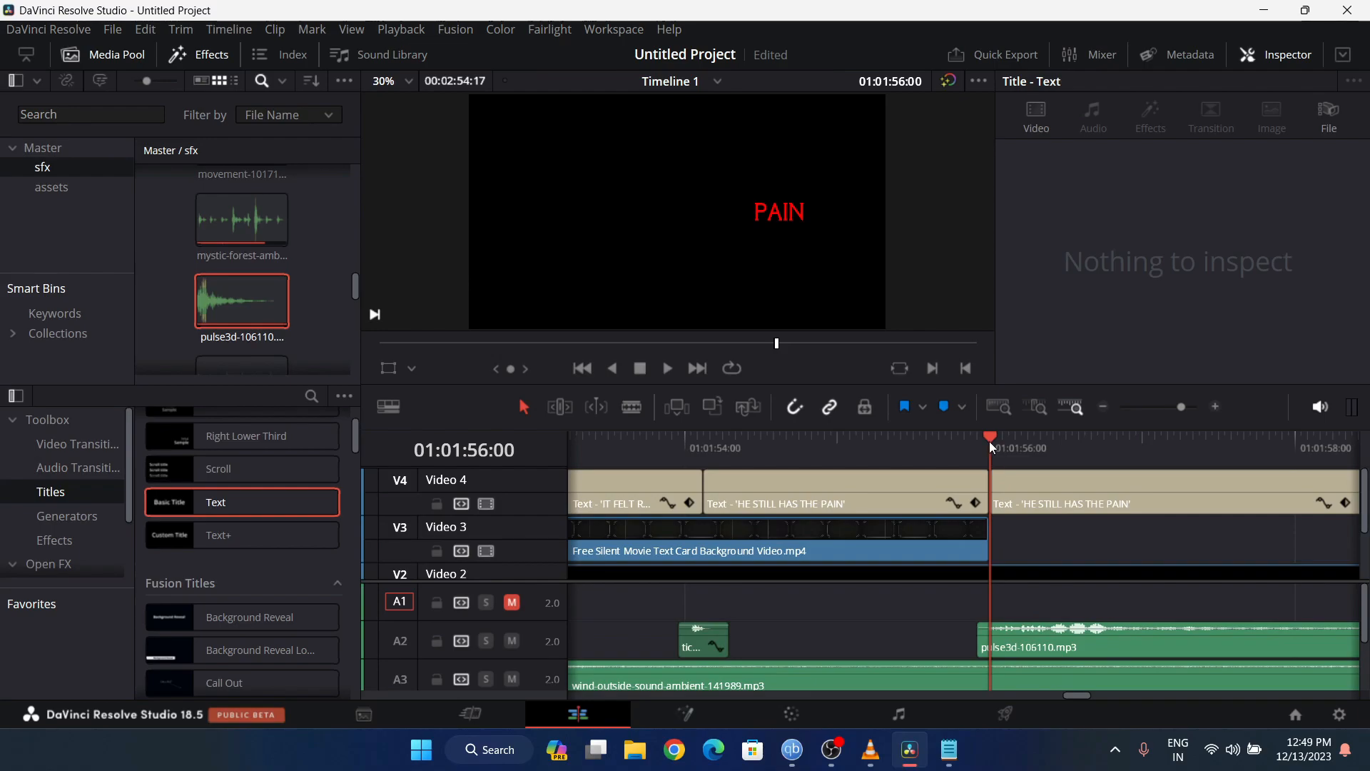
{"action": "left_click_drag", "start_coordinate": [991, 442], "coordinate": [963, 539]}
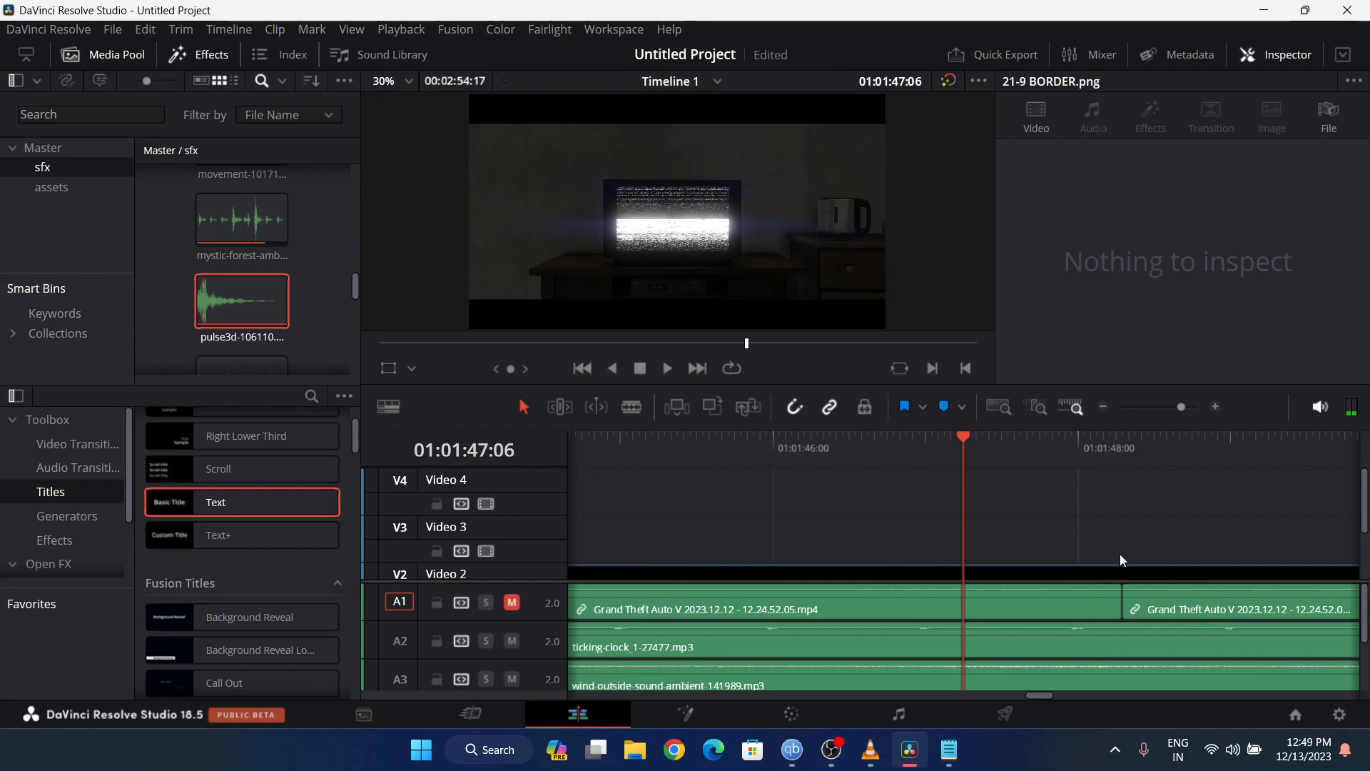
- Trim the end of the wind clip on Audio 3 to the 'PAIN' title at 01:01:56:00 and play from 01:01:53:23
{"action": "left_click", "coordinate": [997, 408]}
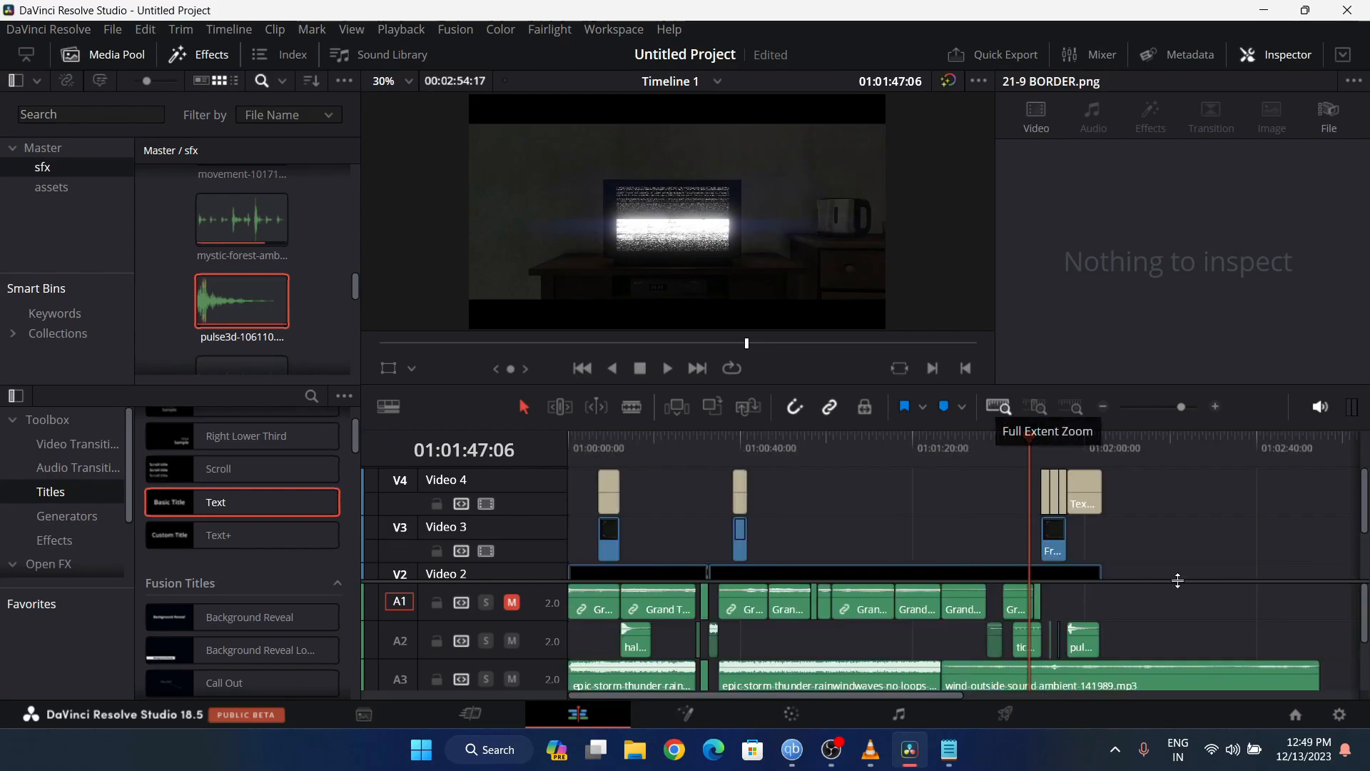
{"action": "scroll", "coordinate": [1182, 583], "scroll_direction": "down", "scroll_amount": 2}
{"action": "scroll", "coordinate": [1182, 584], "scroll_direction": "up", "scroll_amount": 2}
{"action": "left_click_drag", "start_coordinate": [1026, 435], "coordinate": [1069, 446]}
{"action": "scroll", "coordinate": [1180, 571], "scroll_direction": "down", "scroll_amount": 2}
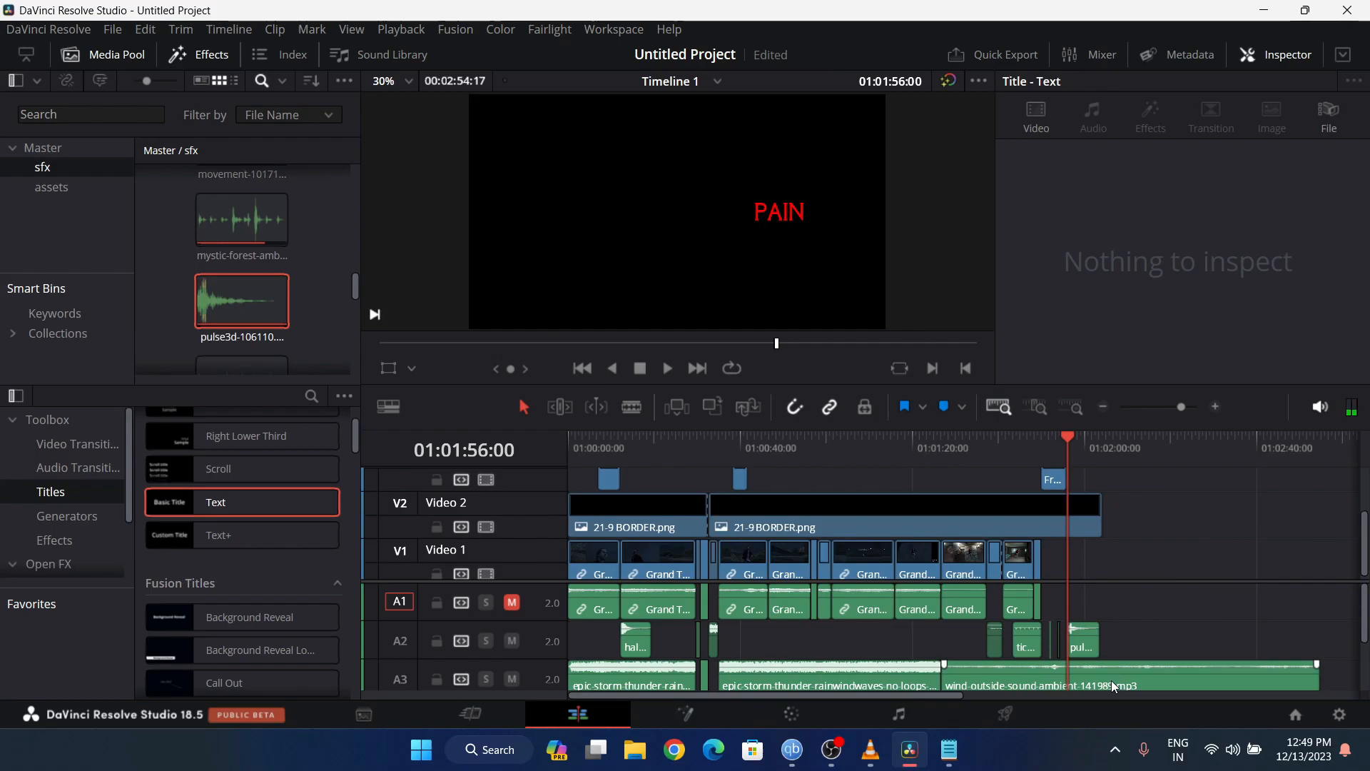
{"action": "left_click", "coordinate": [1113, 684]}
{"action": "left_click_drag", "start_coordinate": [1317, 674], "coordinate": [1068, 674]}
{"action": "left_click", "coordinate": [1170, 643]}
{"action": "left_click", "coordinate": [1296, 675]}
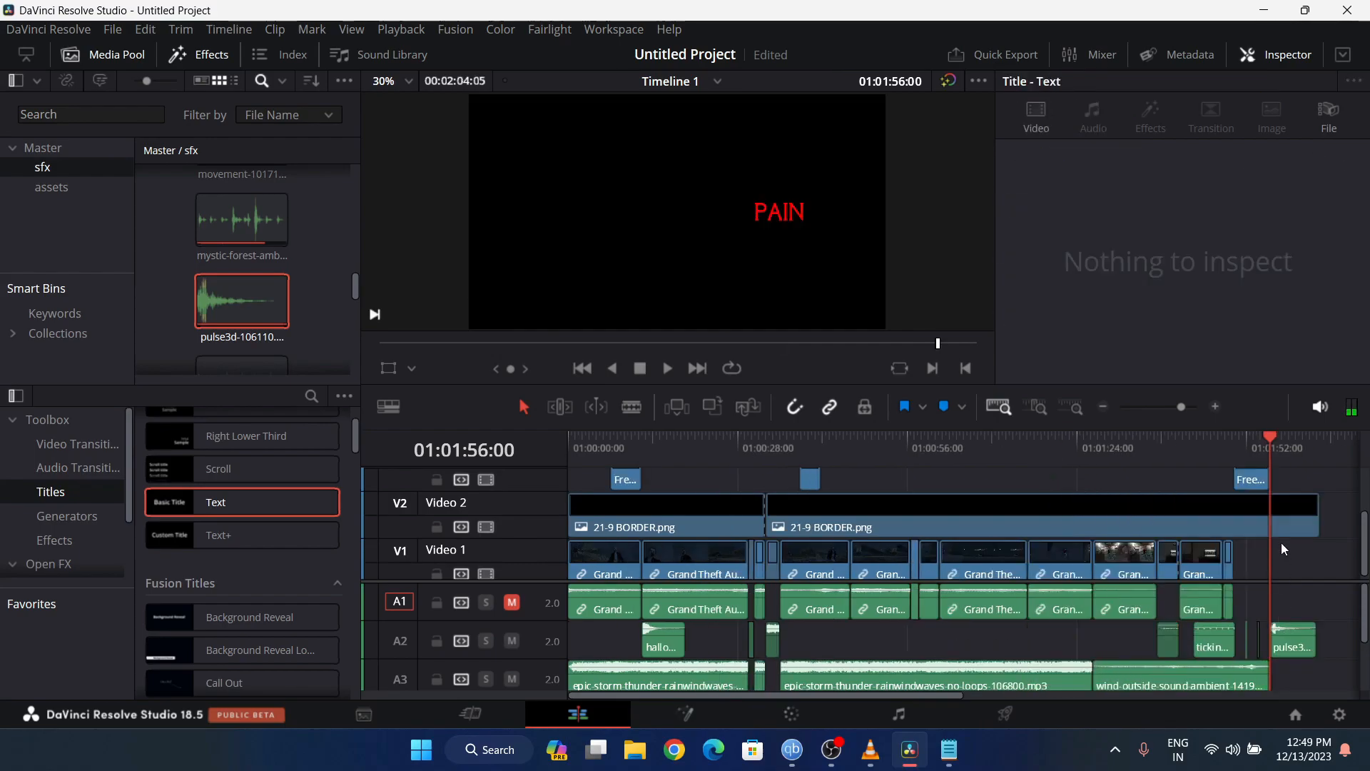
{"action": "left_click", "coordinate": [1256, 443]}
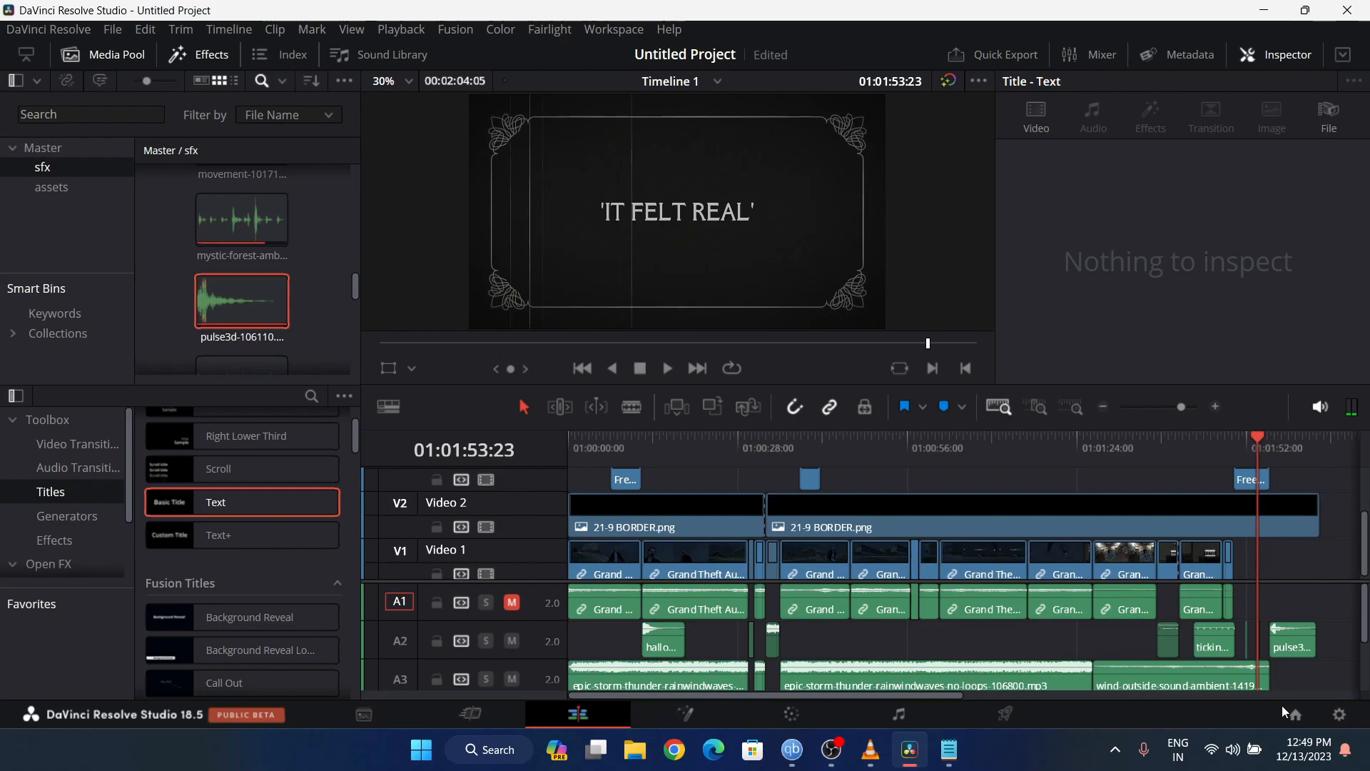
{"action": "key", "text": "space"}
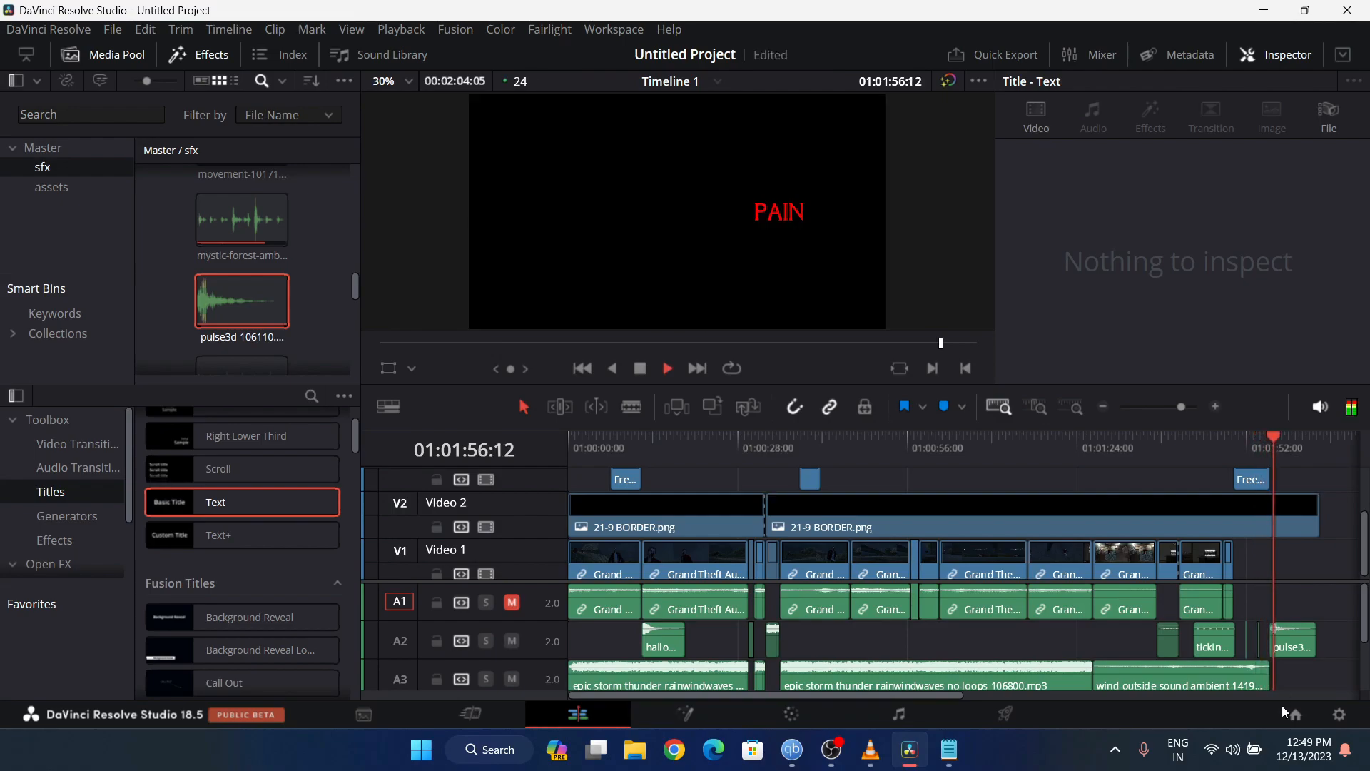
- Place the scary-creaking-knocking-wood sound from the sfx bin on Audio 3 directly after the wind clip, under the red 'PAIN' title
{"action": "key", "text": "space"}
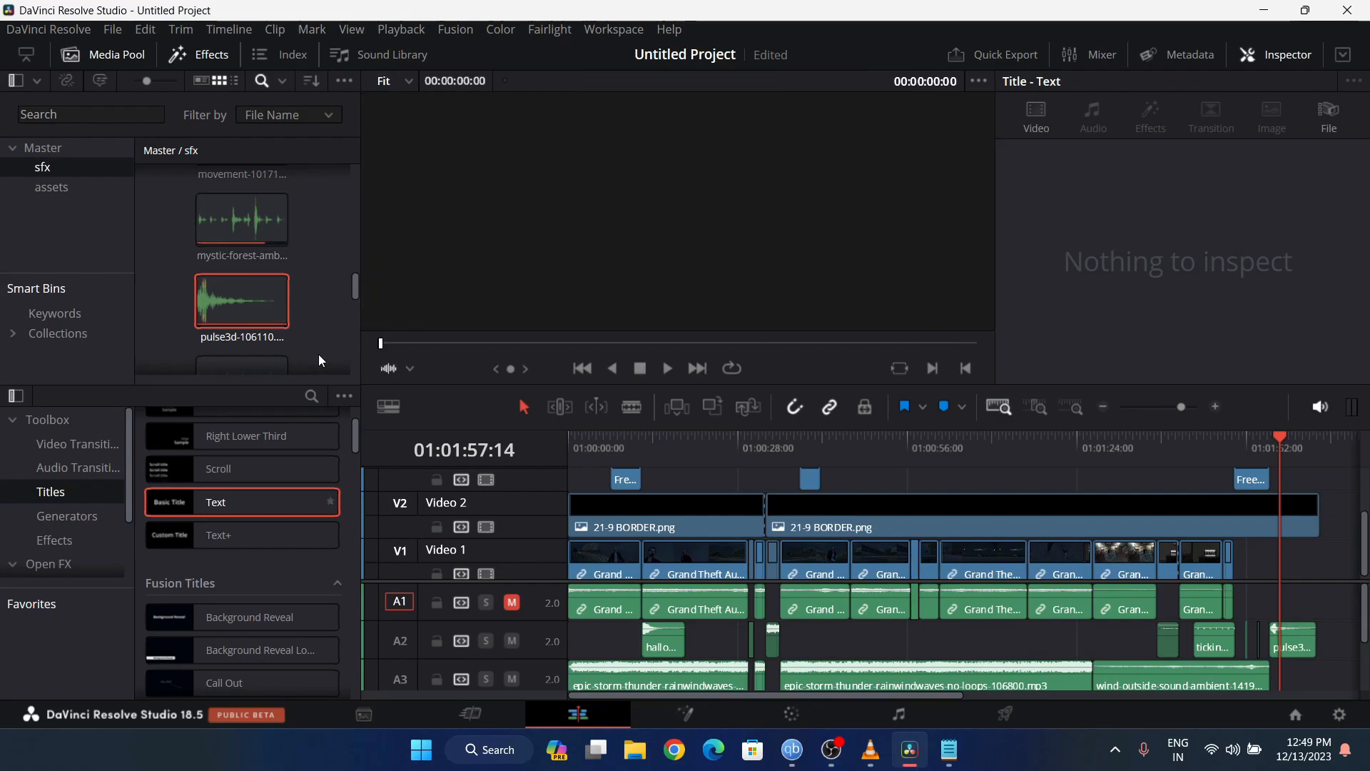
{"action": "scroll", "coordinate": [304, 321], "scroll_direction": "down", "scroll_amount": 3}
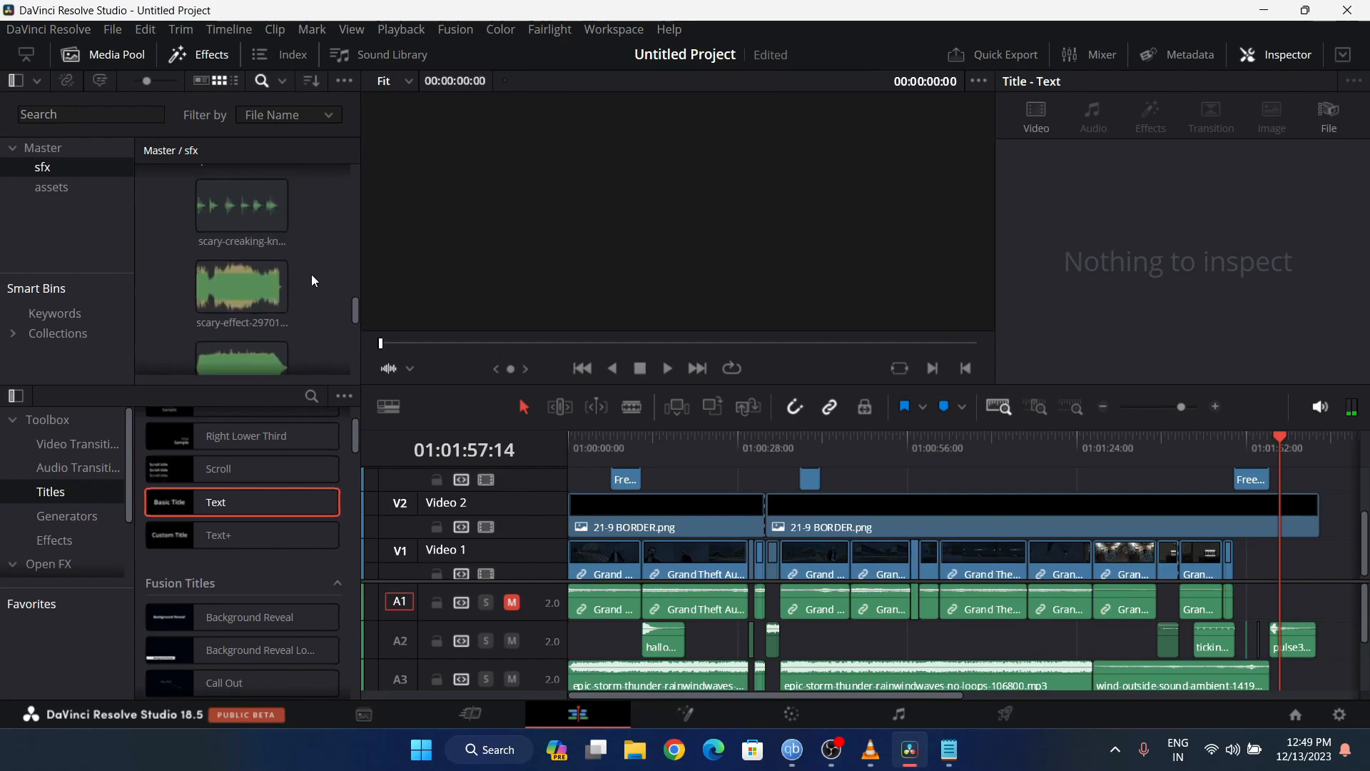
{"action": "left_click_drag", "start_coordinate": [214, 214], "coordinate": [1291, 664]}
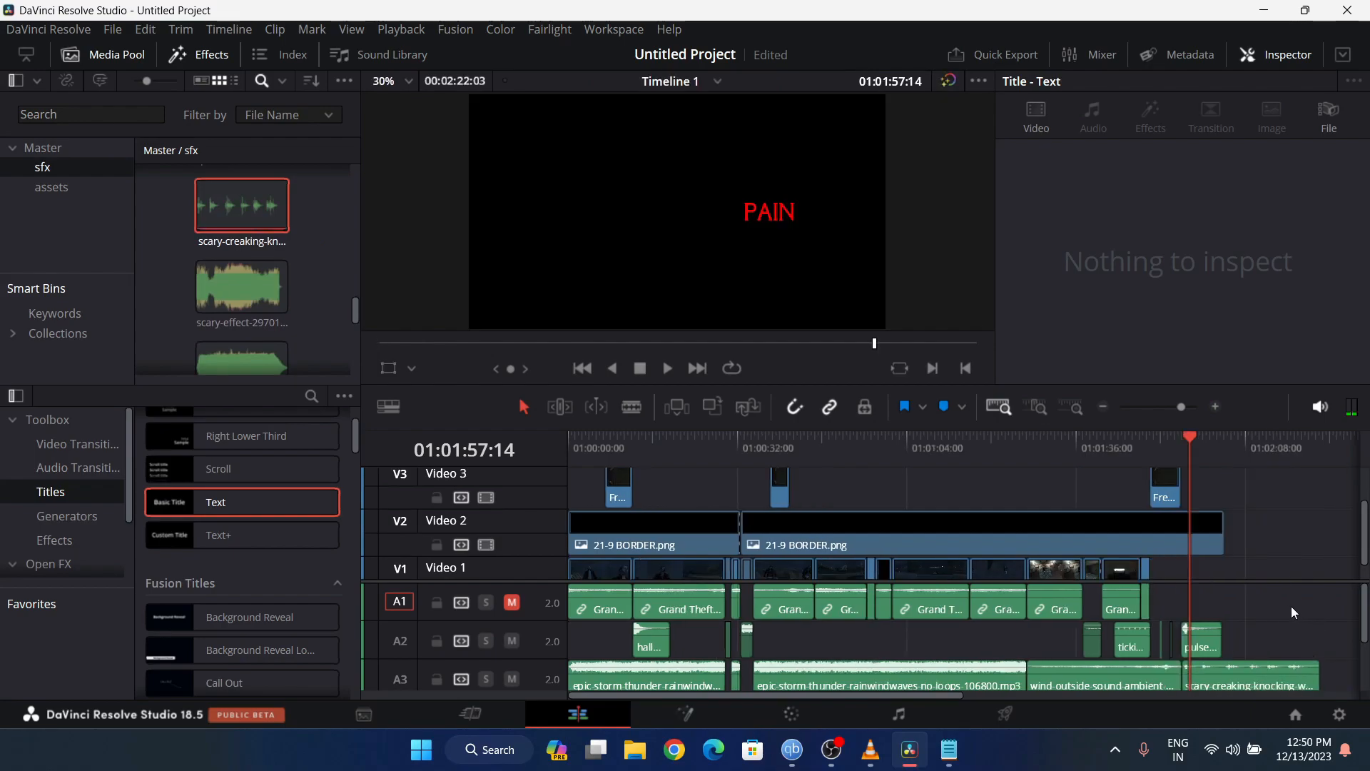
- Play the knocking sound under the 'PAIN' title, split it at the title's end at 01:02:03:11 and delete the remainder
{"action": "left_click", "coordinate": [1184, 438]}
{"action": "key", "text": "space"}
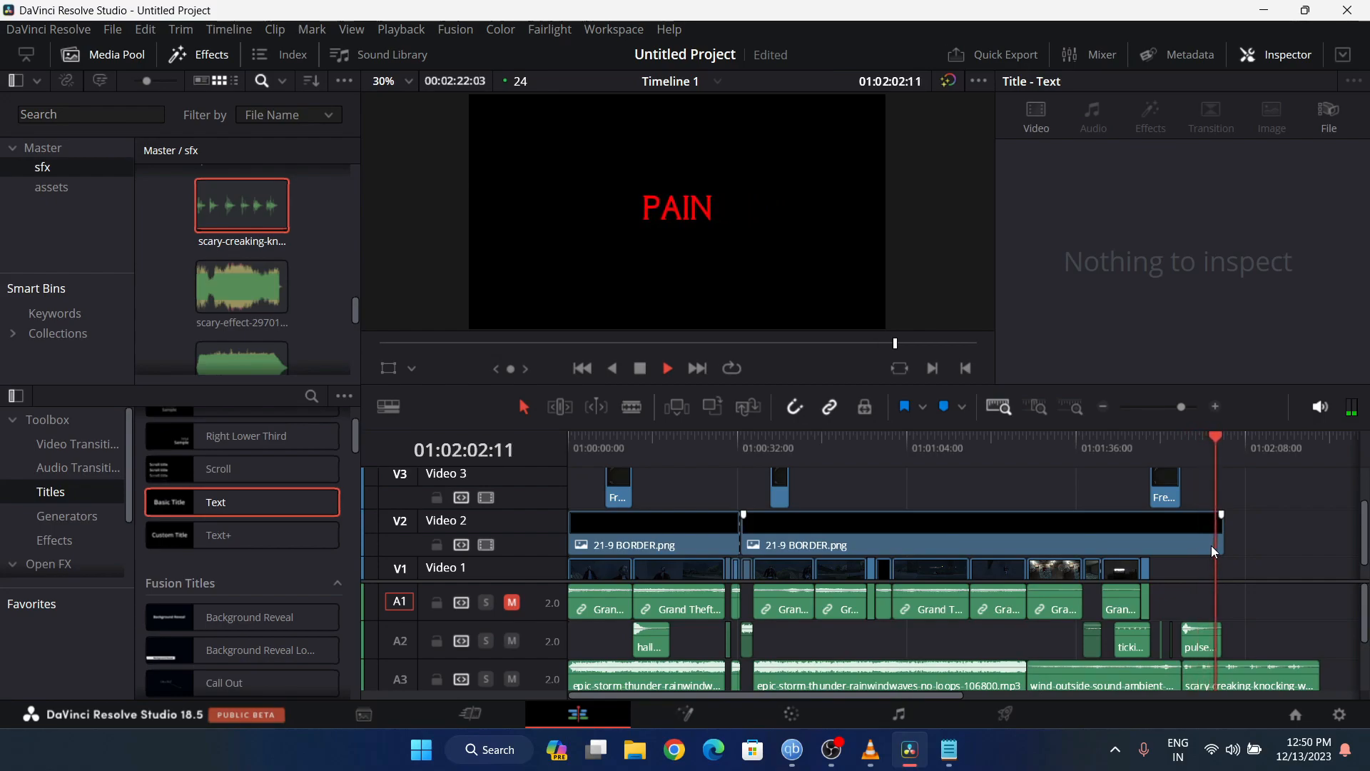
{"action": "key", "text": "space"}
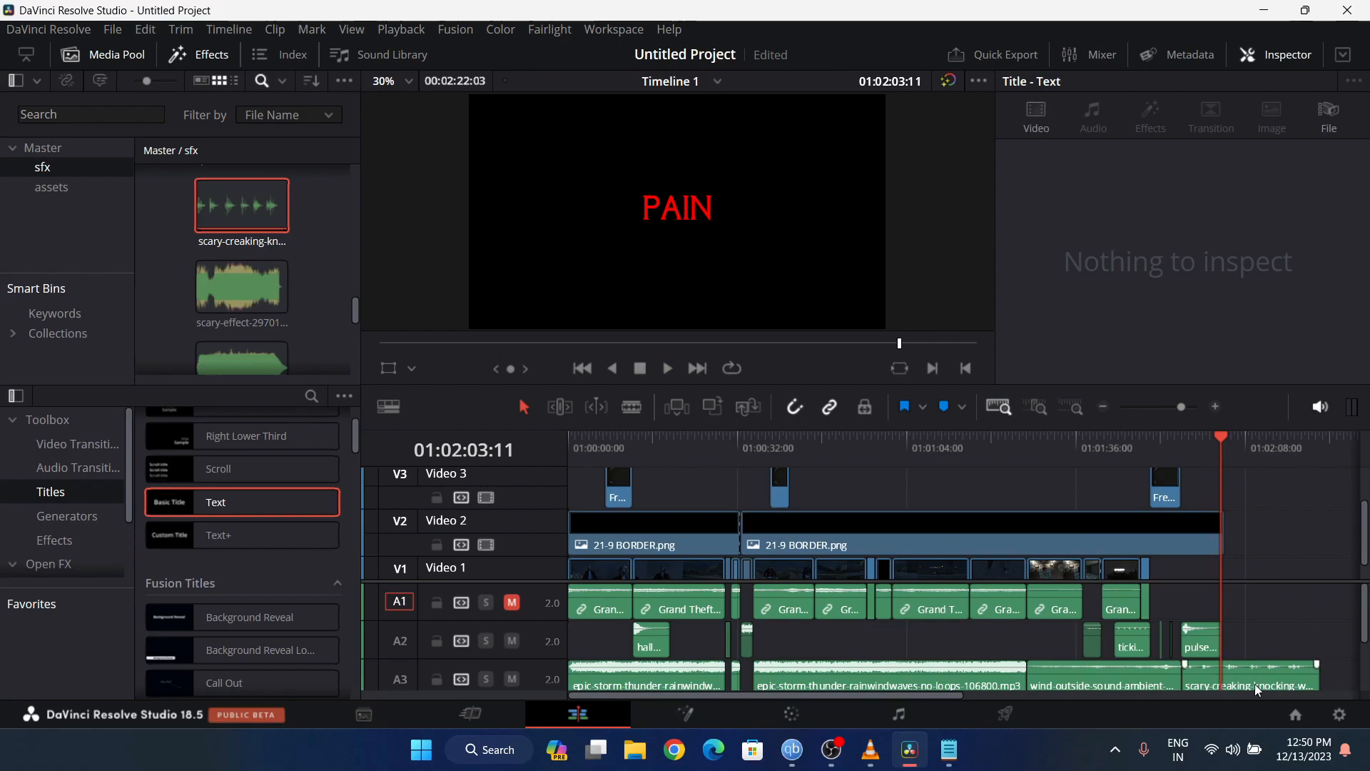
{"action": "left_click", "coordinate": [1255, 684]}
{"action": "key", "text": "ctrl+b"}
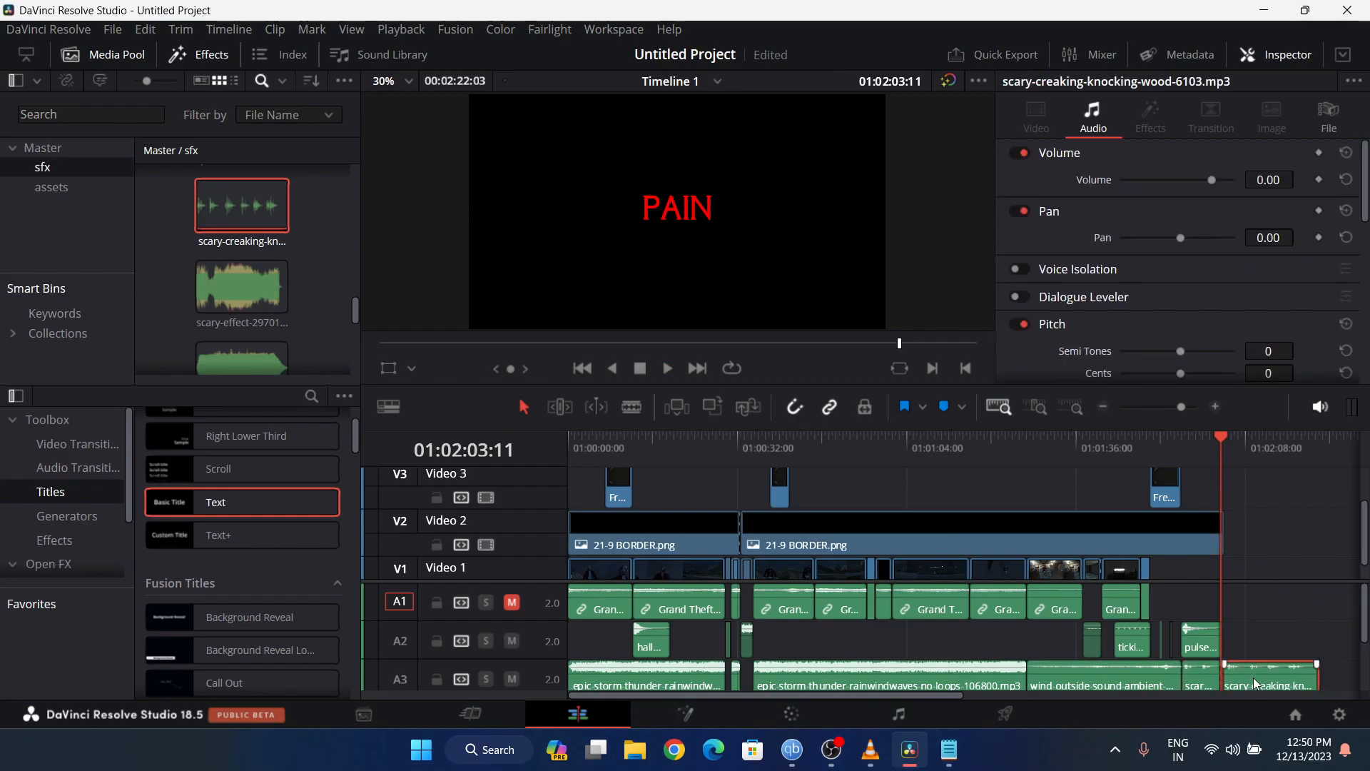
{"action": "key", "text": "Delete"}
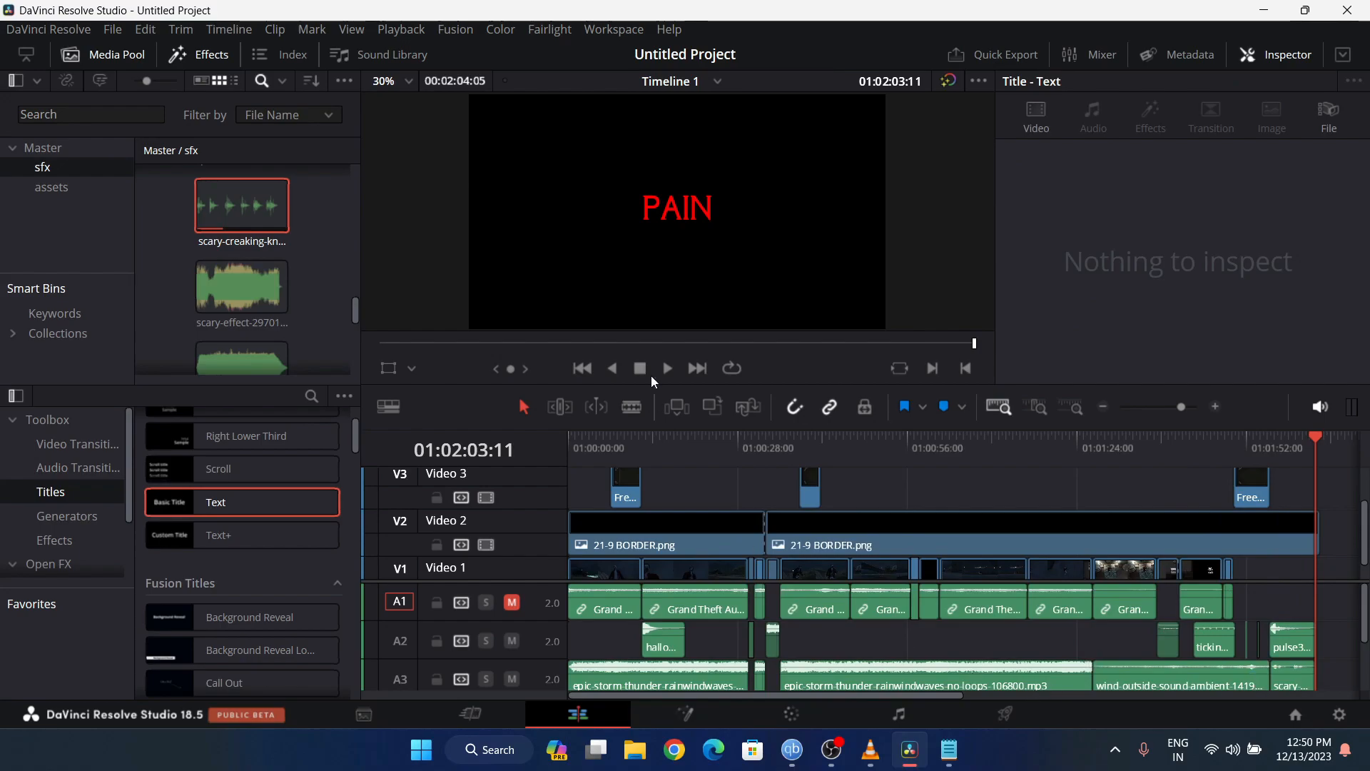
- Look through the sfx bin for further sounds and play the timeline from 01:00:00:00
{"action": "scroll", "coordinate": [303, 319], "scroll_direction": "up", "scroll_amount": 5}
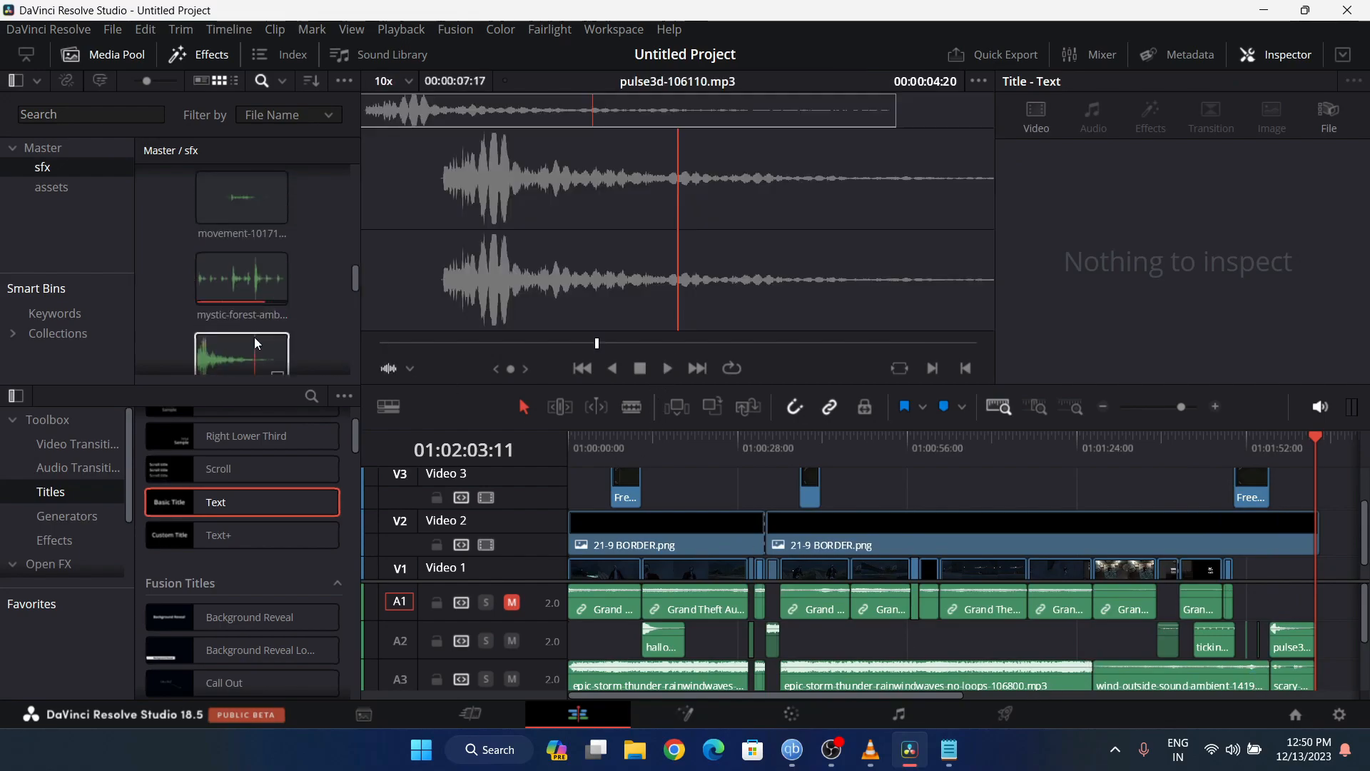
{"action": "left_click_drag", "start_coordinate": [992, 454], "coordinate": [909, 447]}
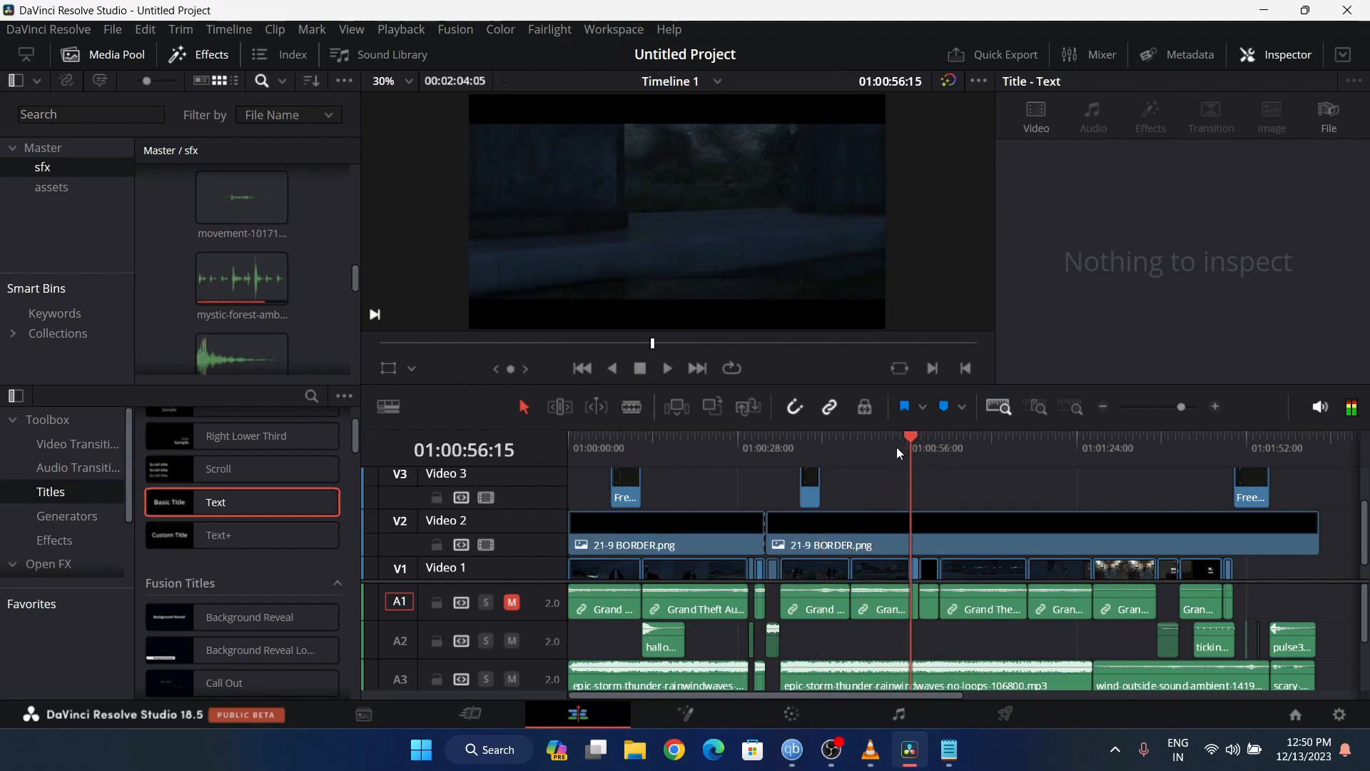
{"action": "scroll", "coordinate": [301, 301], "scroll_direction": "up", "scroll_amount": 5}
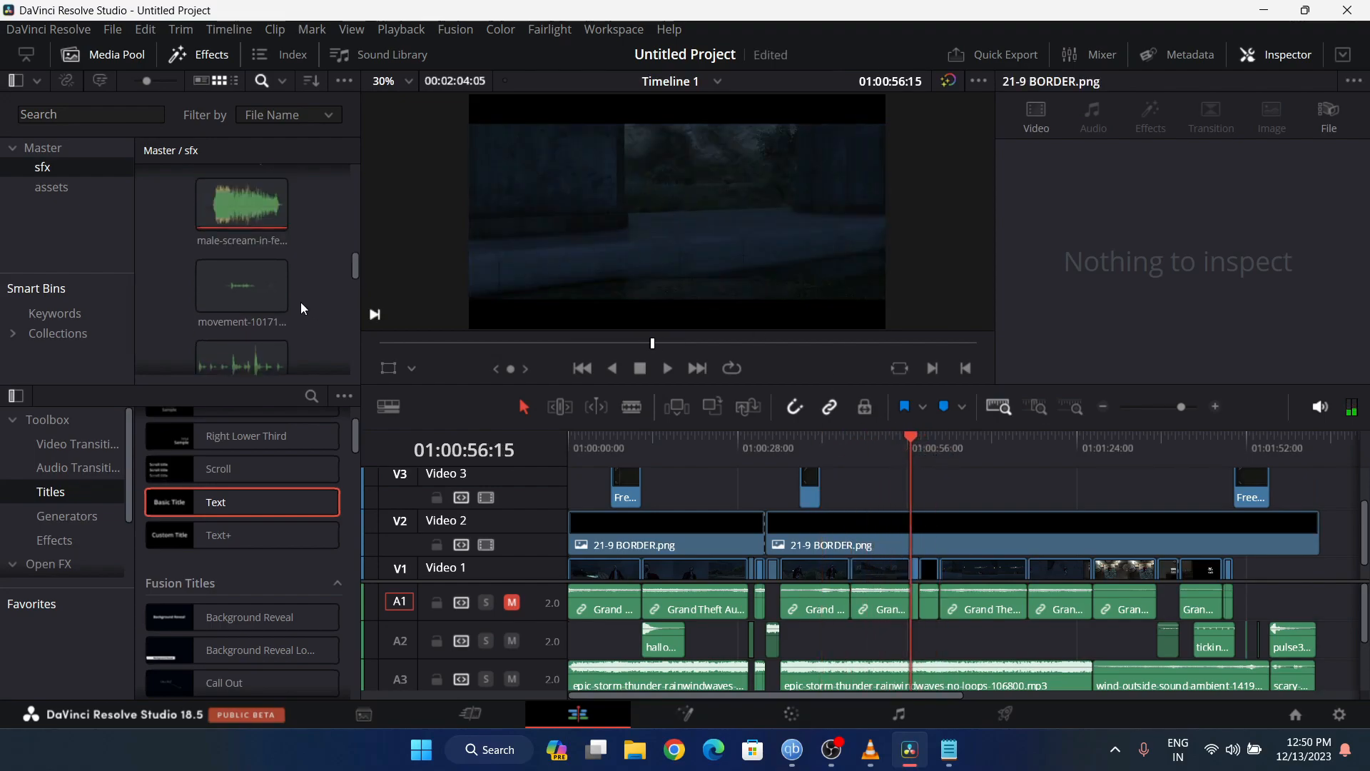
{"action": "scroll", "coordinate": [302, 302], "scroll_direction": "up", "scroll_amount": 1}
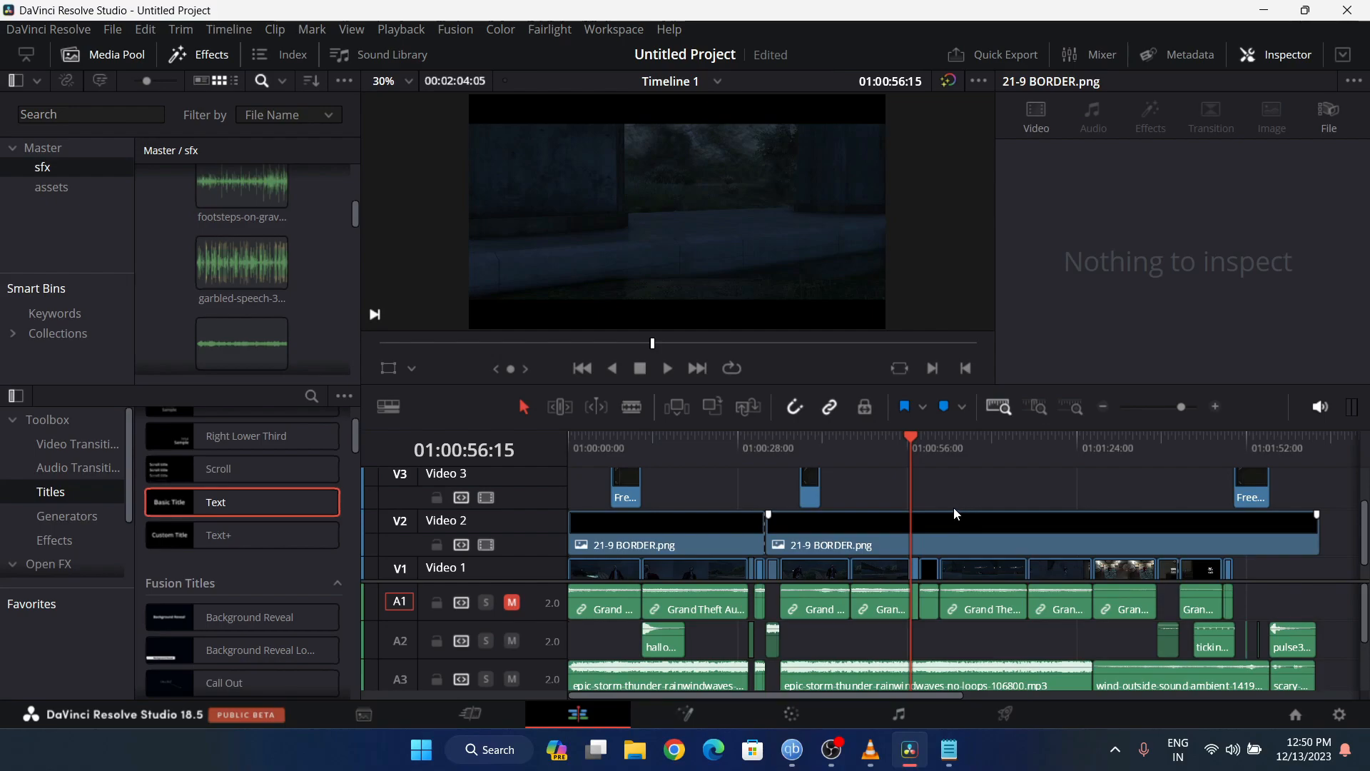
{"action": "left_click_drag", "start_coordinate": [890, 440], "coordinate": [493, 447]}
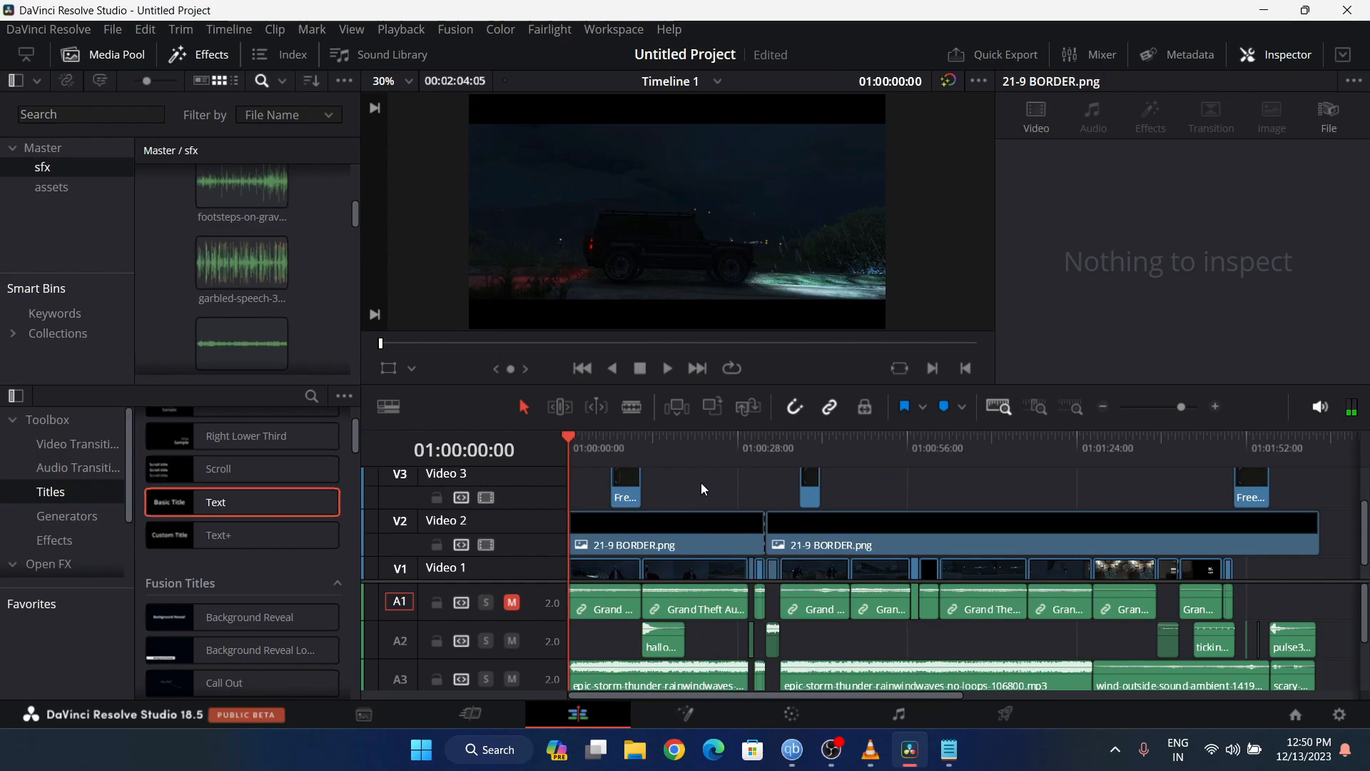
{"action": "key", "text": "space"}
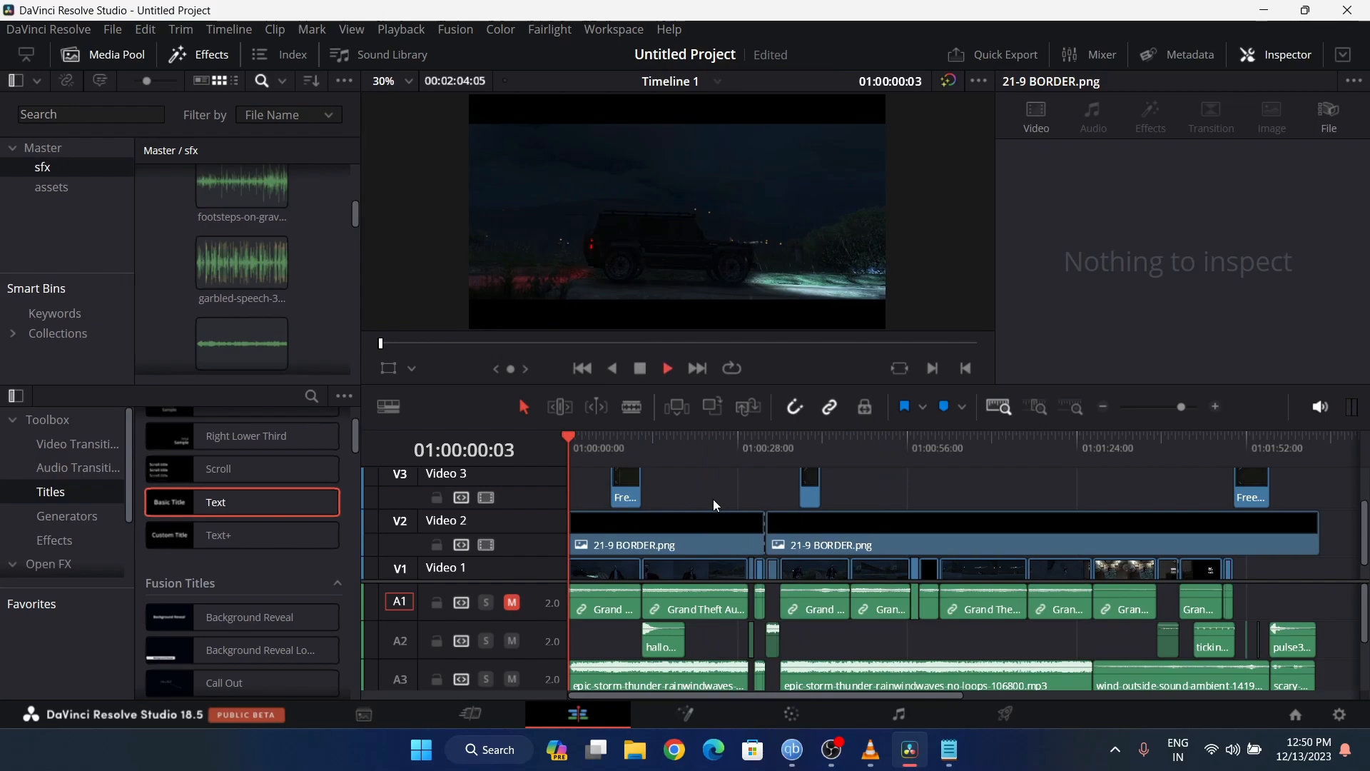
- Try brightening clip 04 with a raised custom curve on the Color page and undo the adjustment
{"action": "left_click", "coordinate": [799, 709]}
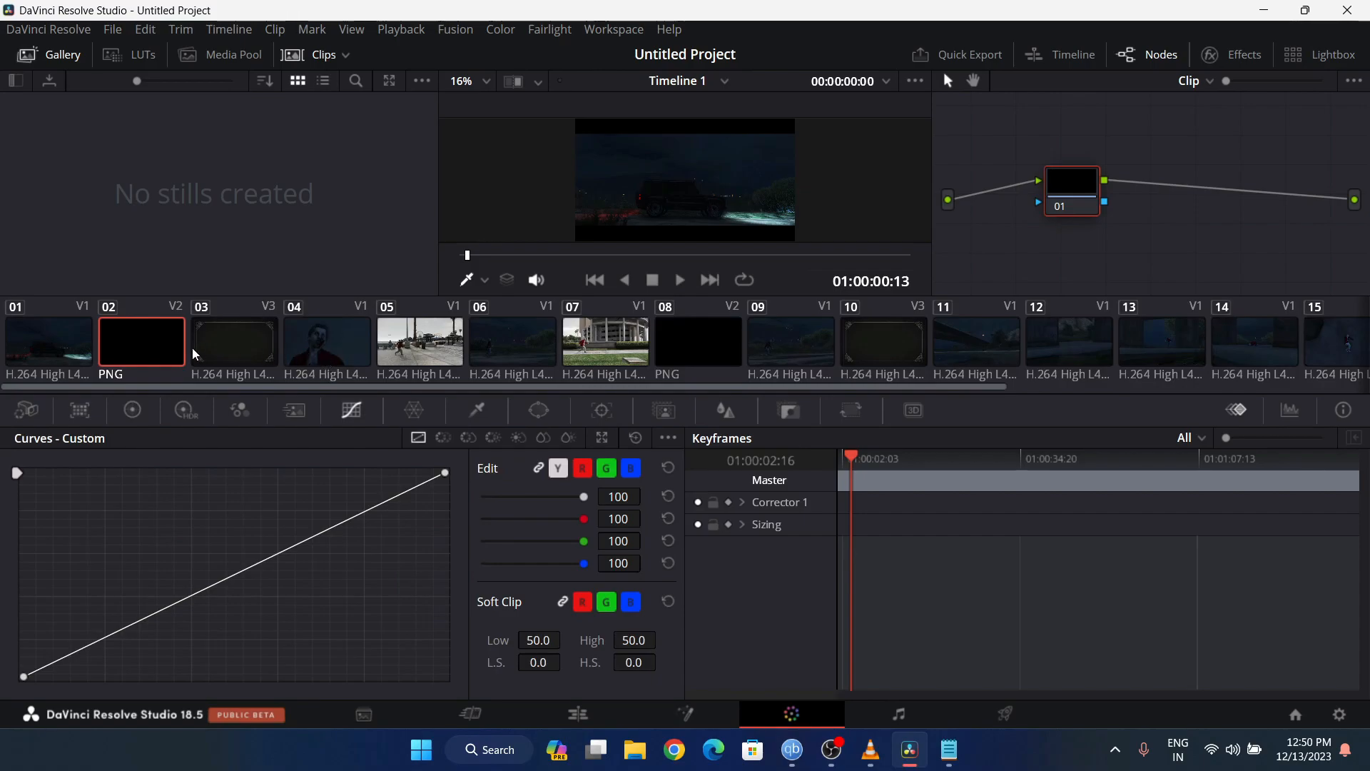
{"action": "left_click", "coordinate": [321, 350]}
{"action": "left_click_drag", "start_coordinate": [326, 537], "coordinate": [310, 504]}
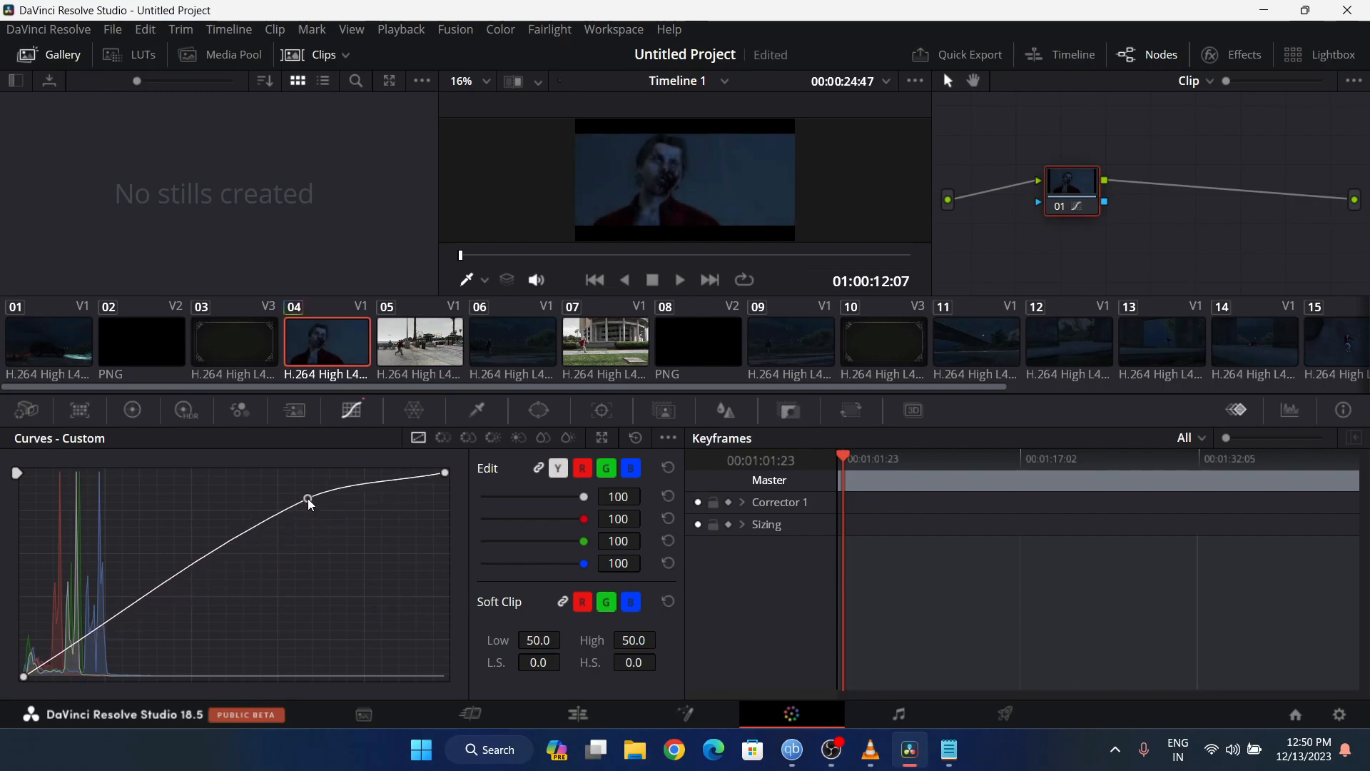
{"action": "key", "text": "ctrl+z"}
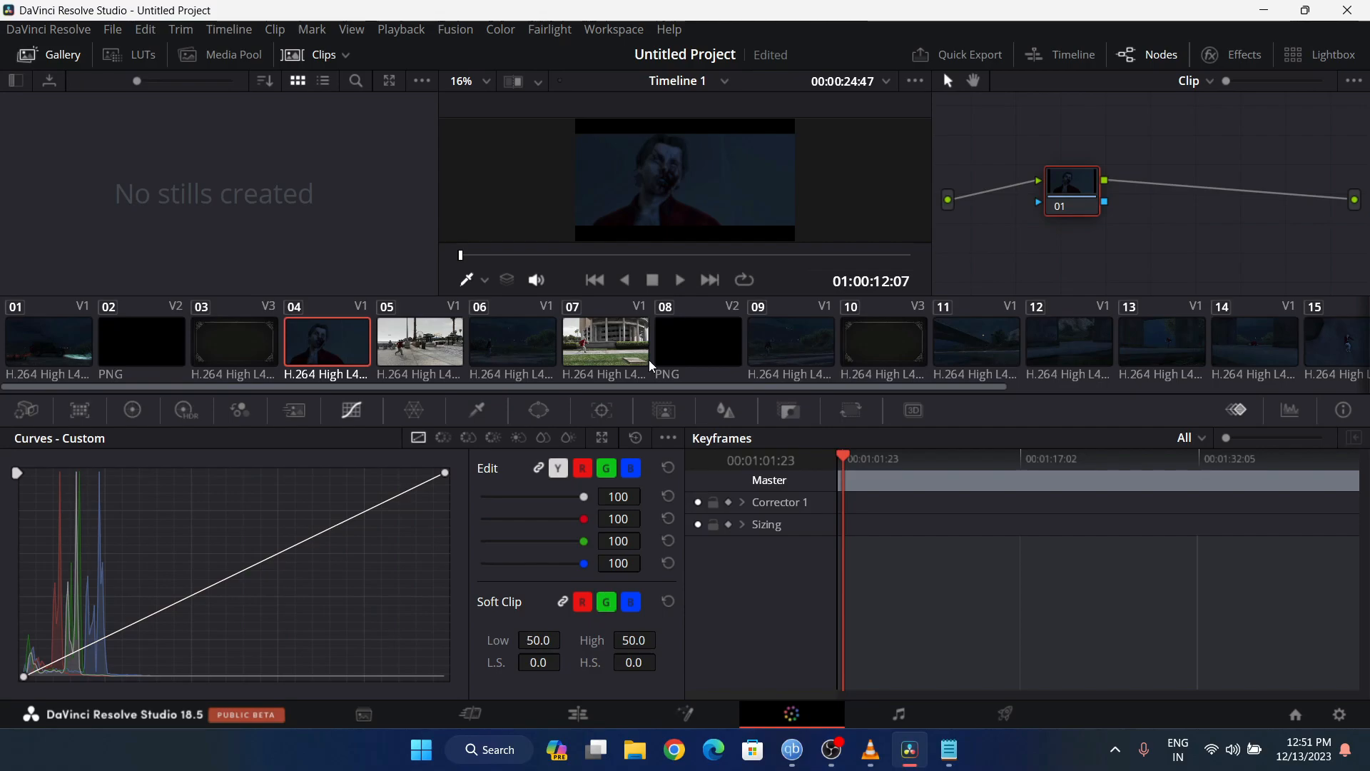
- Browse the LUT library, examining the Film Looks category and the other available categories
{"action": "left_click", "coordinate": [153, 63]}
{"action": "left_click", "coordinate": [65, 239]}
{"action": "scroll", "coordinate": [243, 214], "scroll_direction": "down", "scroll_amount": 2}
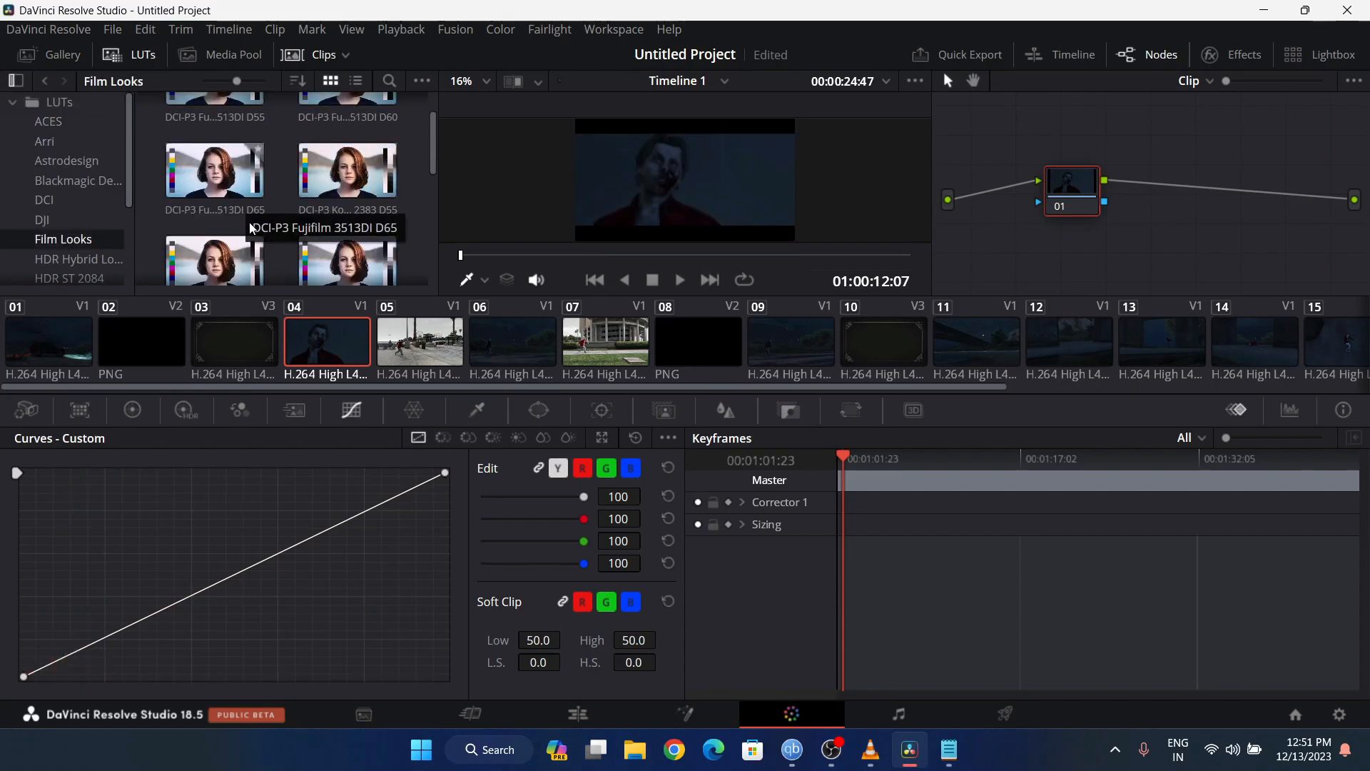
{"action": "scroll", "coordinate": [71, 257], "scroll_direction": "down", "scroll_amount": 3}
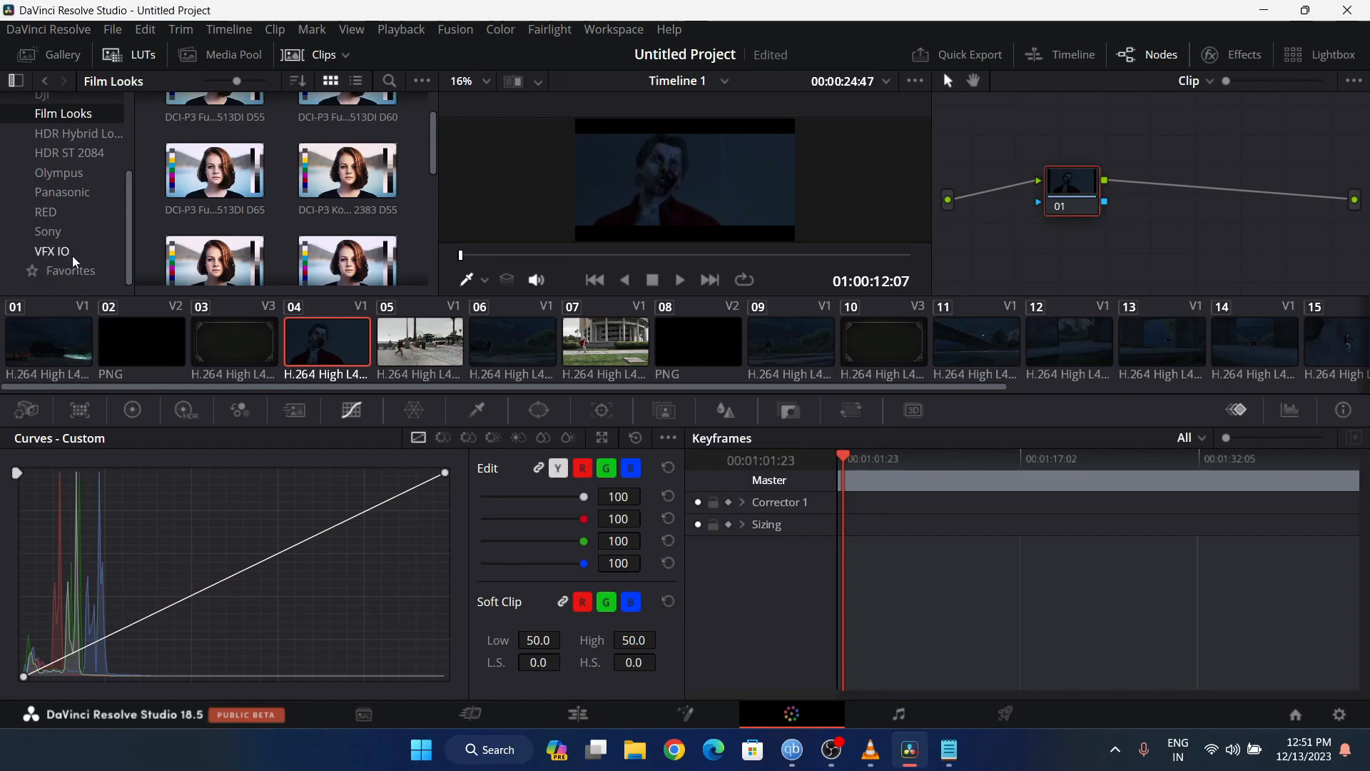
{"action": "scroll", "coordinate": [72, 243], "scroll_direction": "up", "scroll_amount": 4}
- Open the LUTs folder's file location, inspect the Sony LUT files and close the file window
{"action": "right_click", "coordinate": [50, 111]}
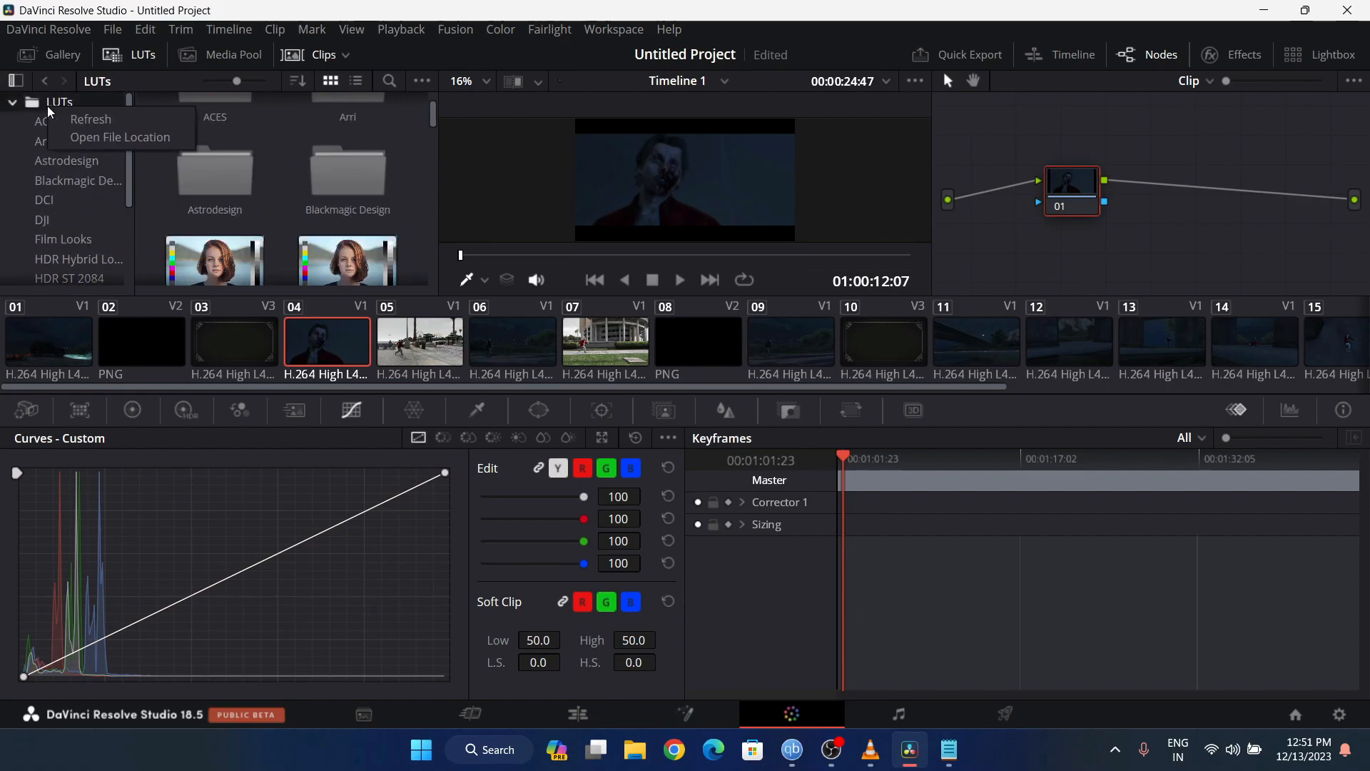
{"action": "left_click", "coordinate": [85, 137]}
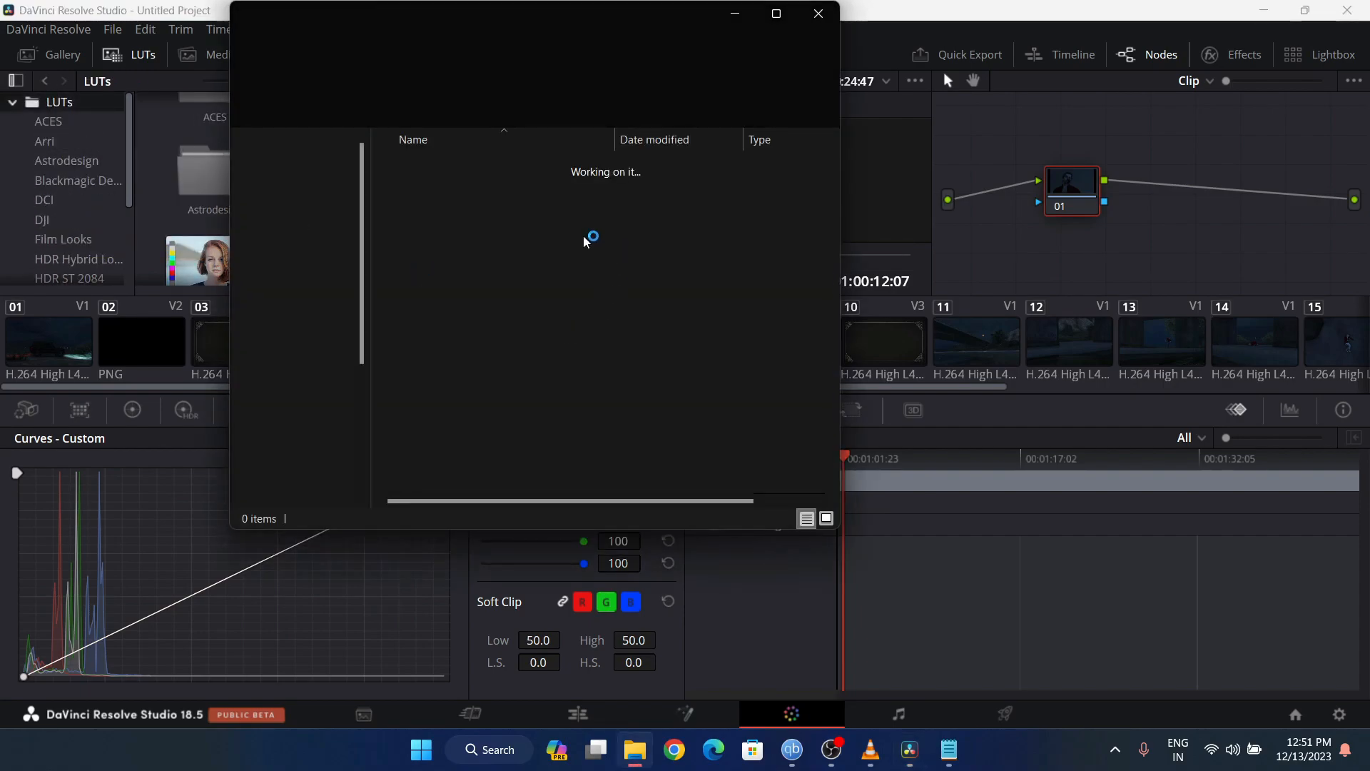
{"action": "scroll", "coordinate": [541, 325], "scroll_direction": "down", "scroll_amount": 5}
{"action": "scroll", "coordinate": [499, 322], "scroll_direction": "up", "scroll_amount": 5}
{"action": "scroll", "coordinate": [454, 471], "scroll_direction": "down", "scroll_amount": 3}
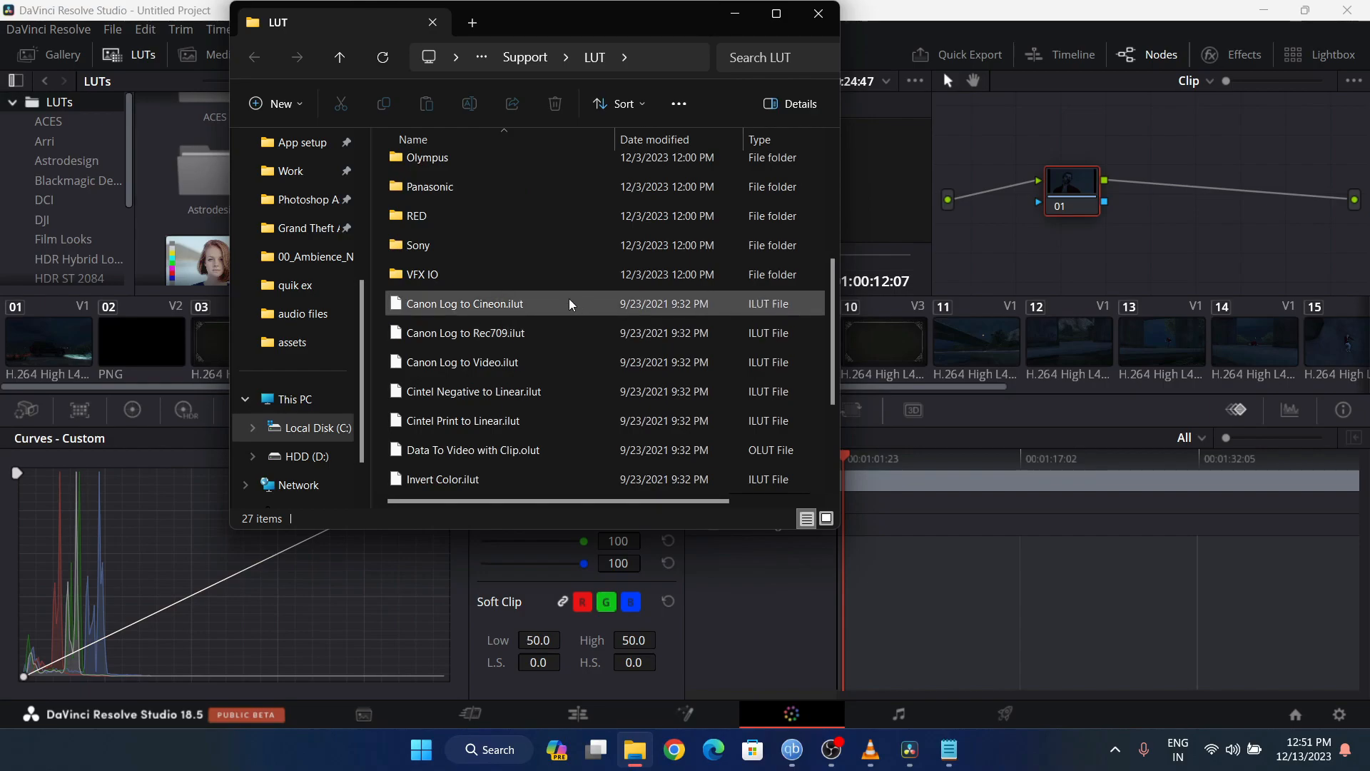
{"action": "double_click", "coordinate": [564, 246]}
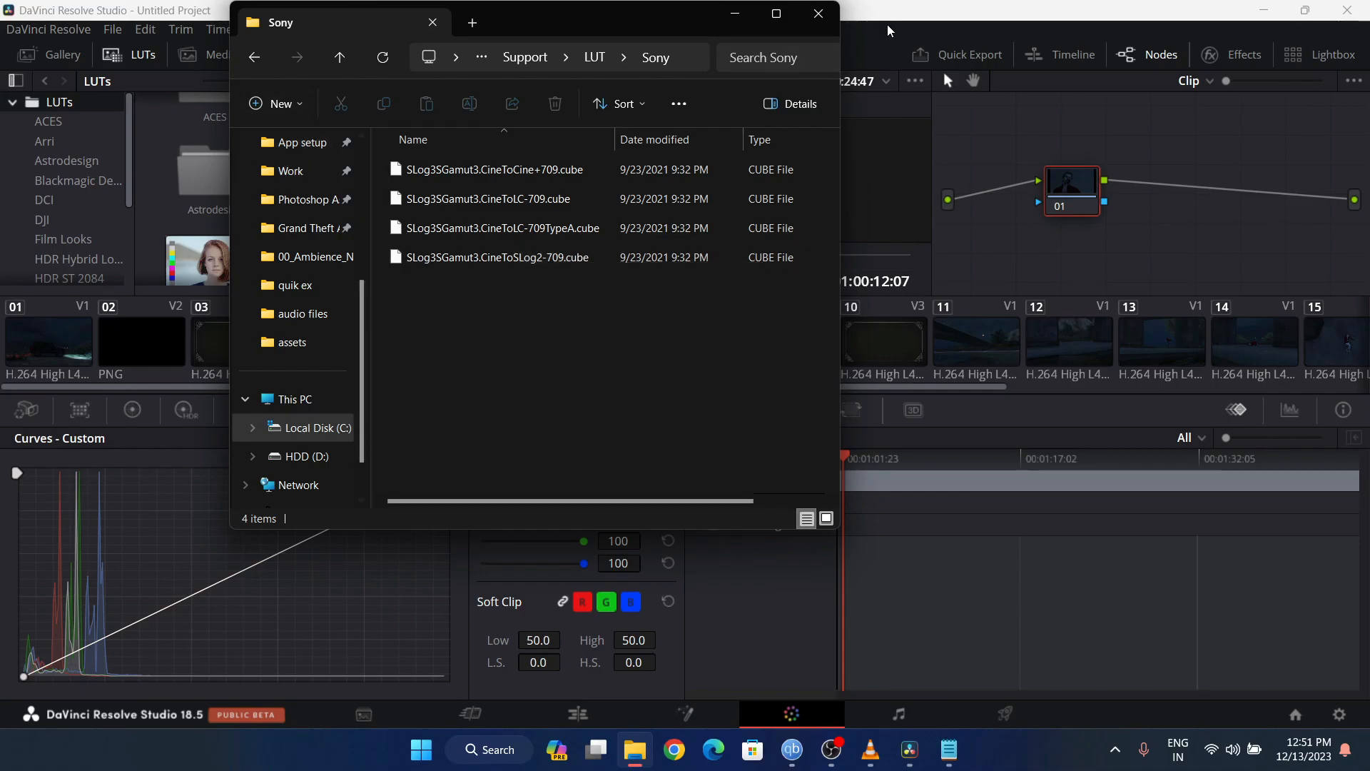
{"action": "left_click", "coordinate": [818, 14]}
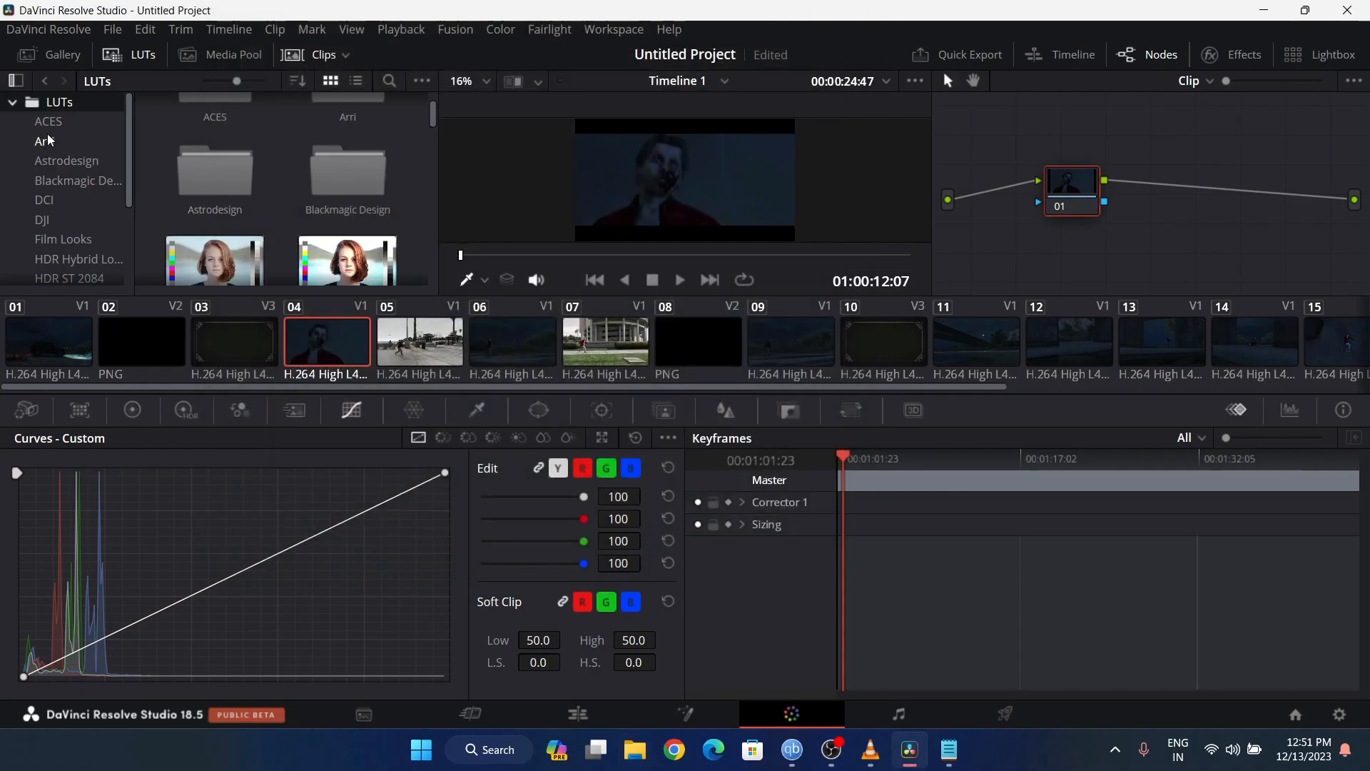
- Check the LUT folder's files on disk once more, close it and return to the Edit page
{"action": "right_click", "coordinate": [47, 105]}
{"action": "left_click", "coordinate": [78, 129]}
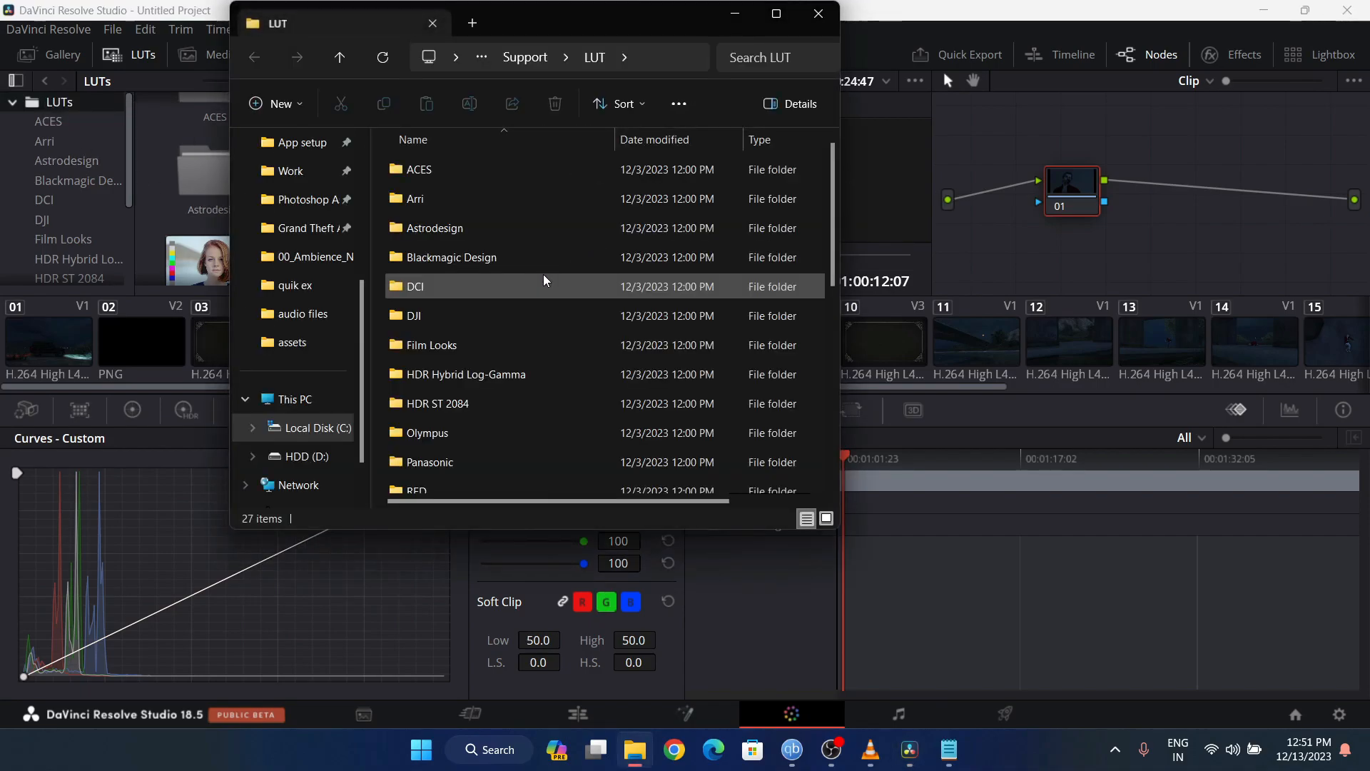
{"action": "scroll", "coordinate": [544, 285], "scroll_direction": "down", "scroll_amount": 4}
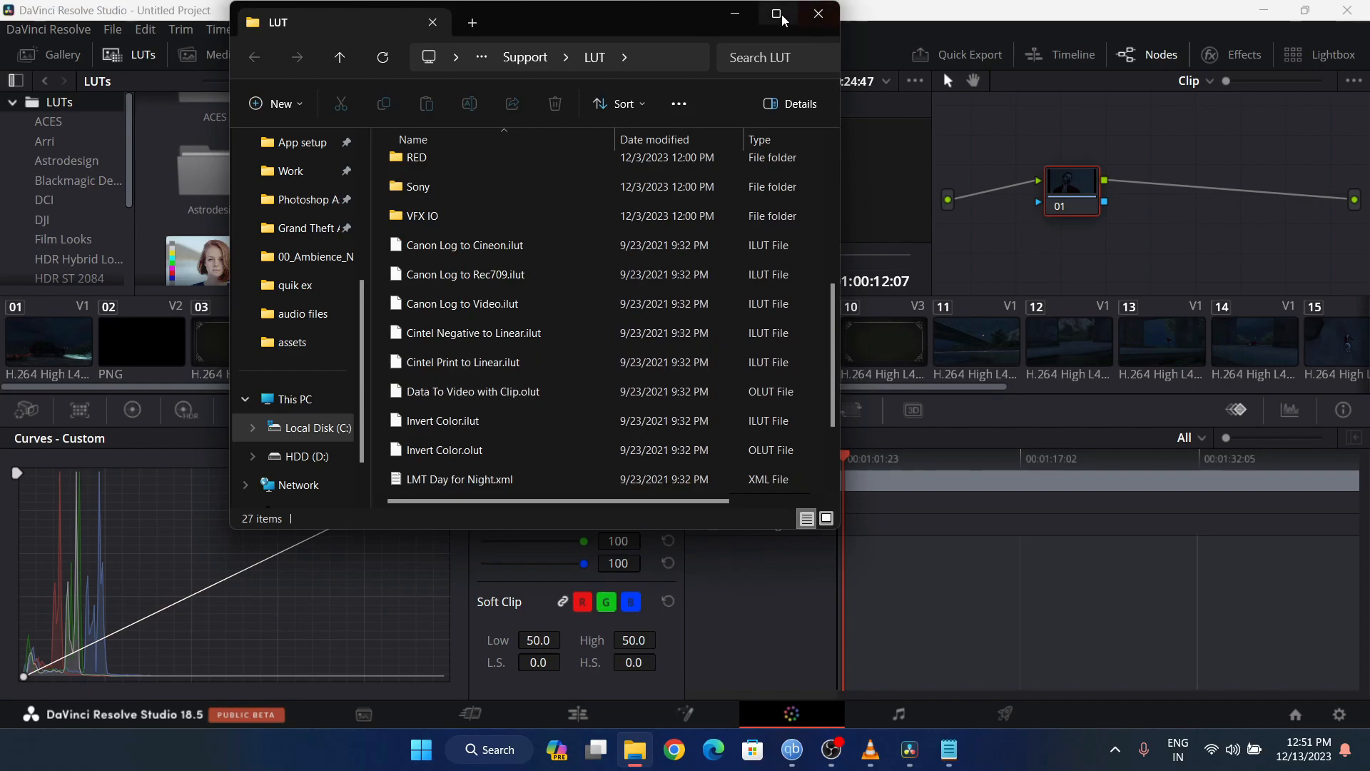
{"action": "left_click", "coordinate": [818, 14]}
{"action": "scroll", "coordinate": [188, 235], "scroll_direction": "down", "scroll_amount": 3}
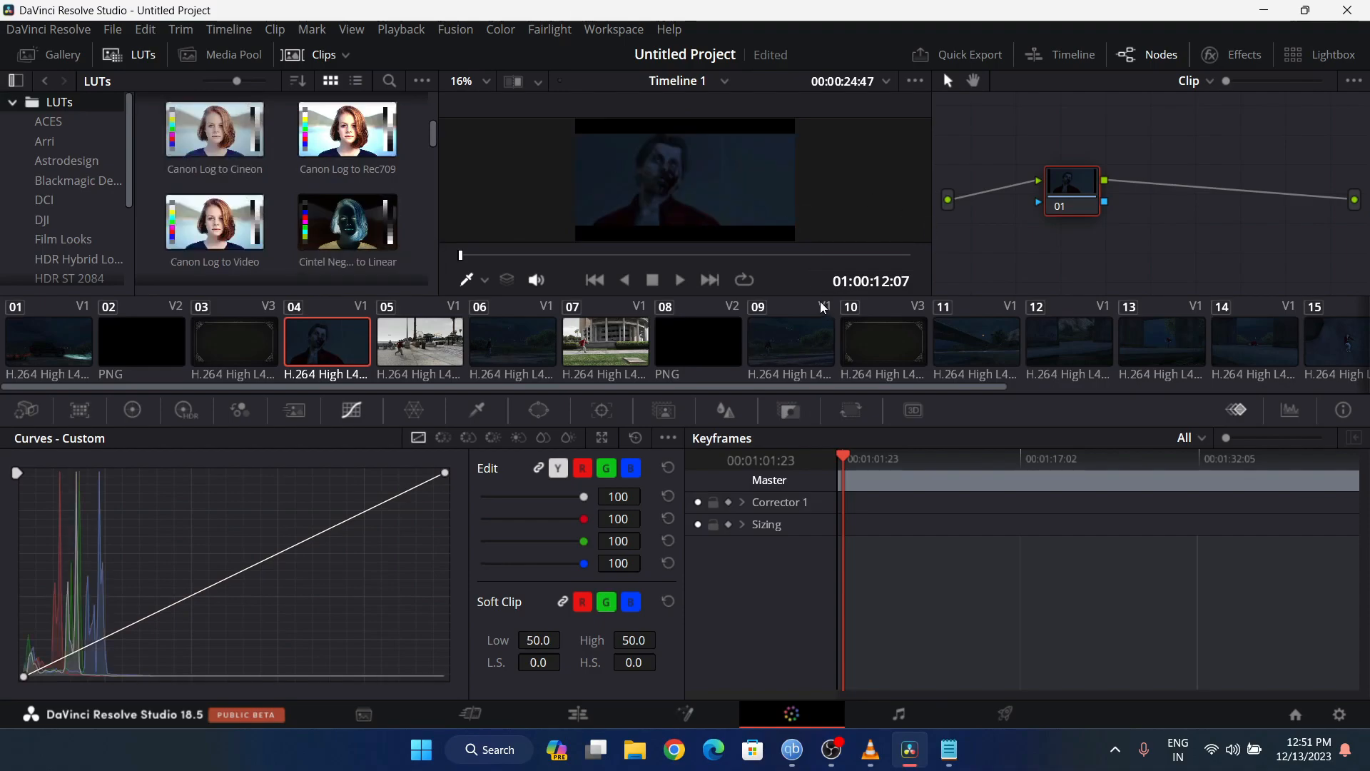
{"action": "left_click", "coordinate": [709, 718]}
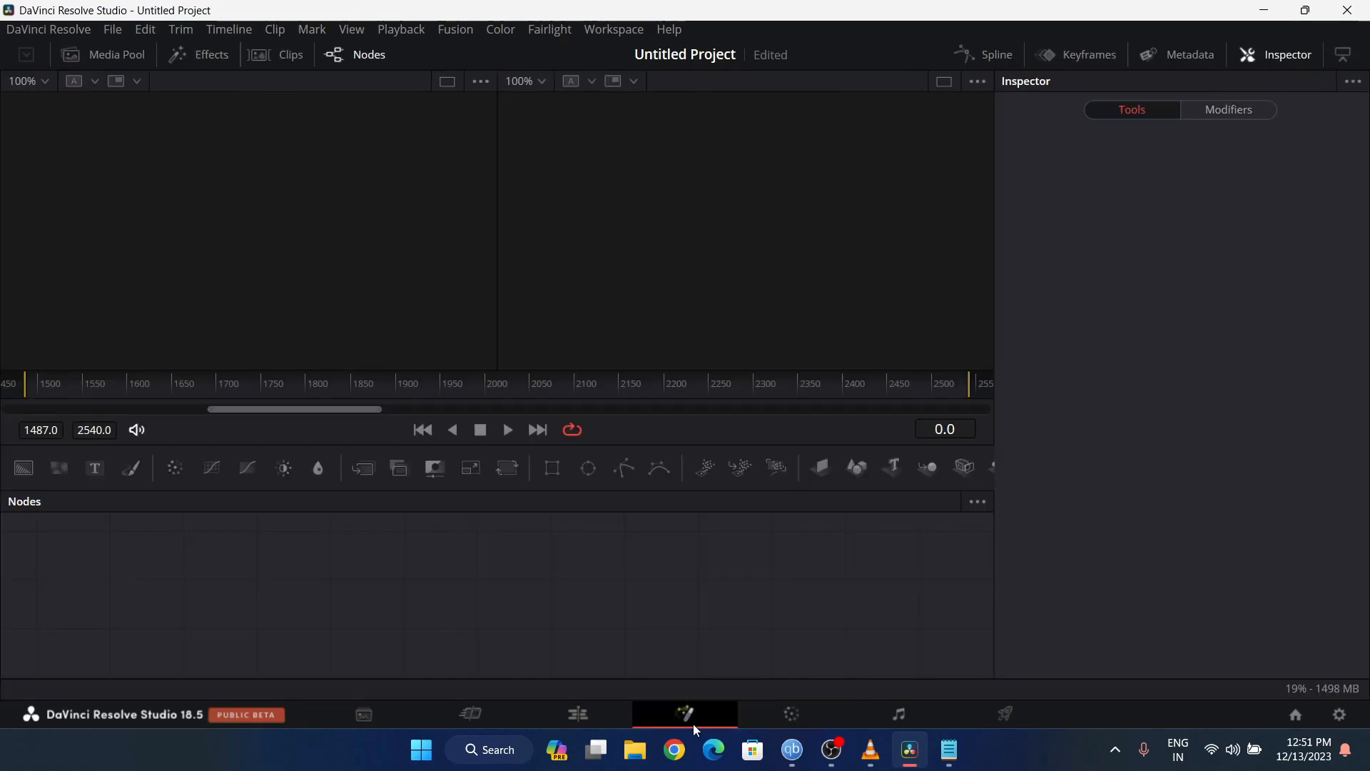
{"action": "left_click", "coordinate": [592, 708]}
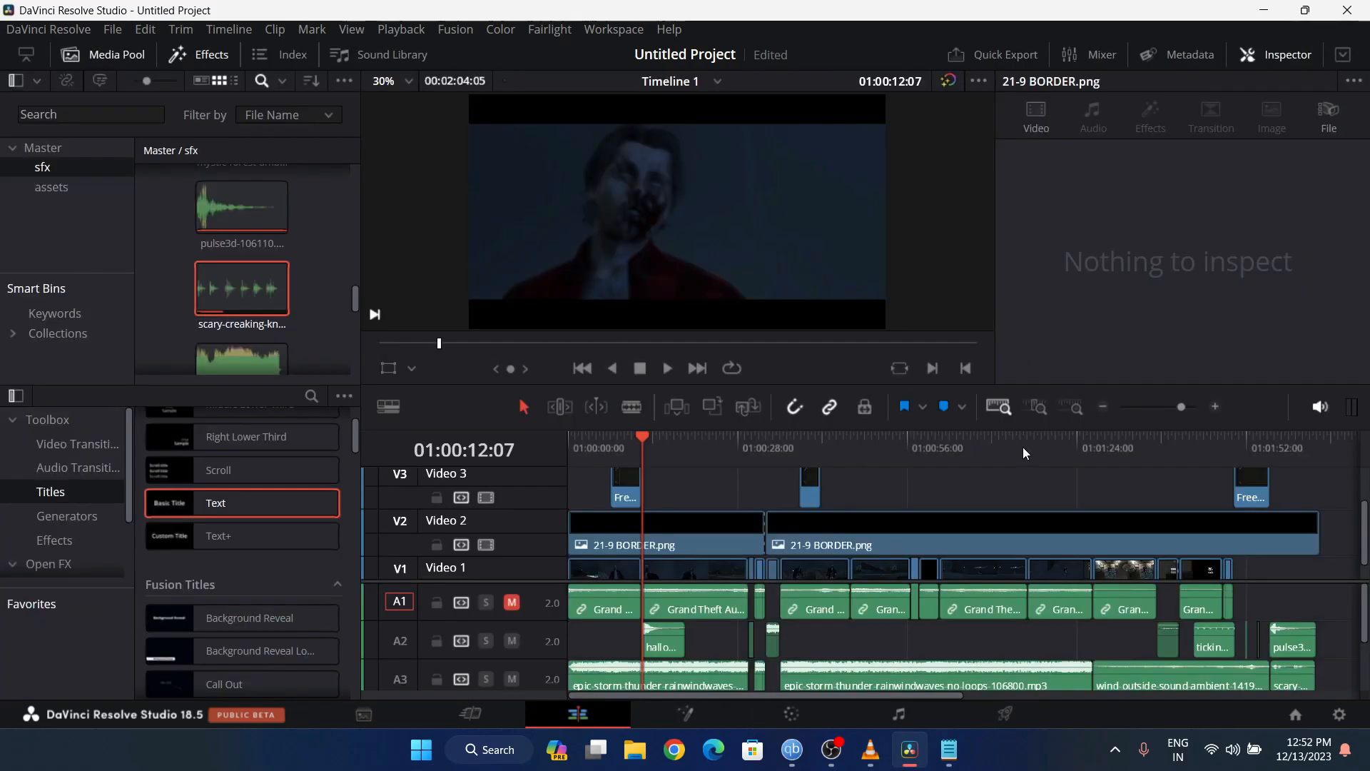